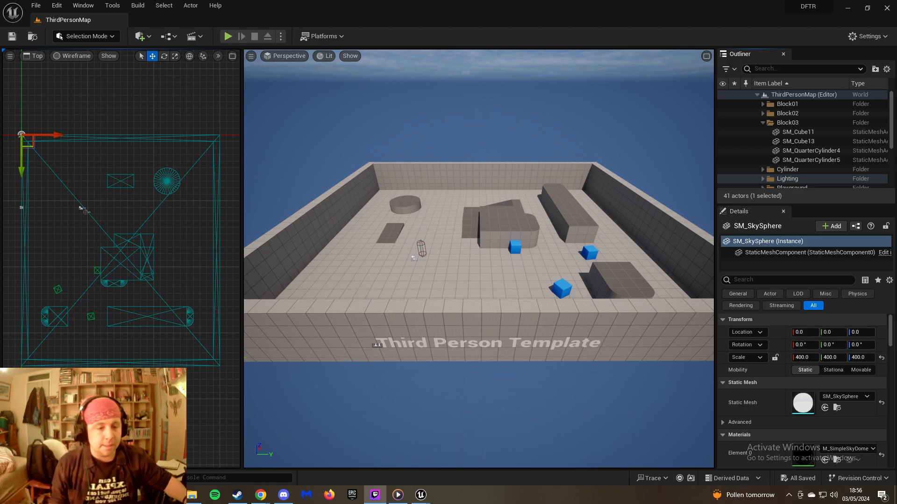
{"action": "right_click", "coordinate": [834, 495]}
{"action": "left_click", "coordinate": [799, 437]}
{"action": "left_click_drag", "start_coordinate": [817, 333], "coordinate": [896, 333]}
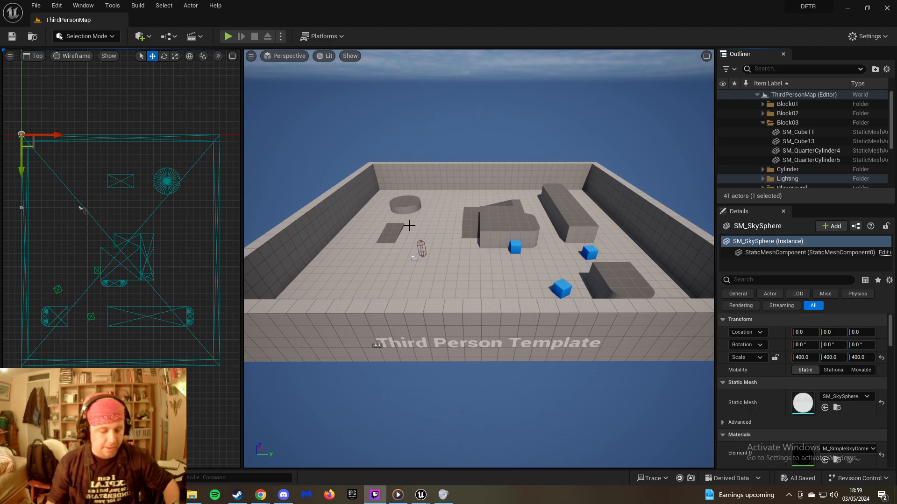
Fly through the level and examine the area around the player start, ramps, cylinder and blue cubes from several angles
{"action": "right_click_drag", "start_coordinate": [478, 258], "coordinate": [421, 228]}
{"action": "key", "text": "a"}
{"action": "key", "text": "w"}
{"action": "key", "text": "a"}
{"action": "key", "text": "s"}
{"action": "key", "text": "w"}
{"action": "key", "text": "s"}
{"action": "key", "text": "d"}
{"action": "key", "text": "w"}
{"action": "key", "text": "d"}
{"action": "key", "text": "a"}
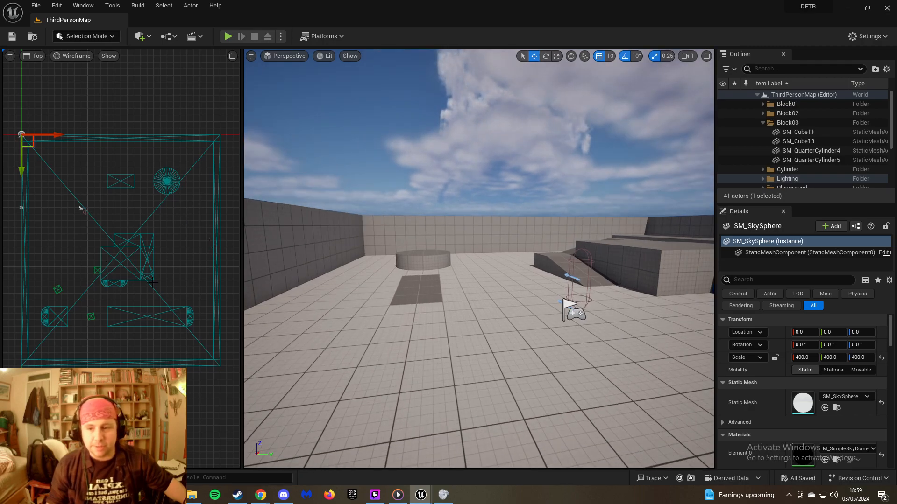
{"action": "right_click_drag", "start_coordinate": [384, 288], "coordinate": [434, 293]}
{"action": "key", "text": "d"}
{"action": "key", "text": "d"}
{"action": "key", "text": "w"}
{"action": "key", "text": "s"}
{"action": "key", "text": "a"}
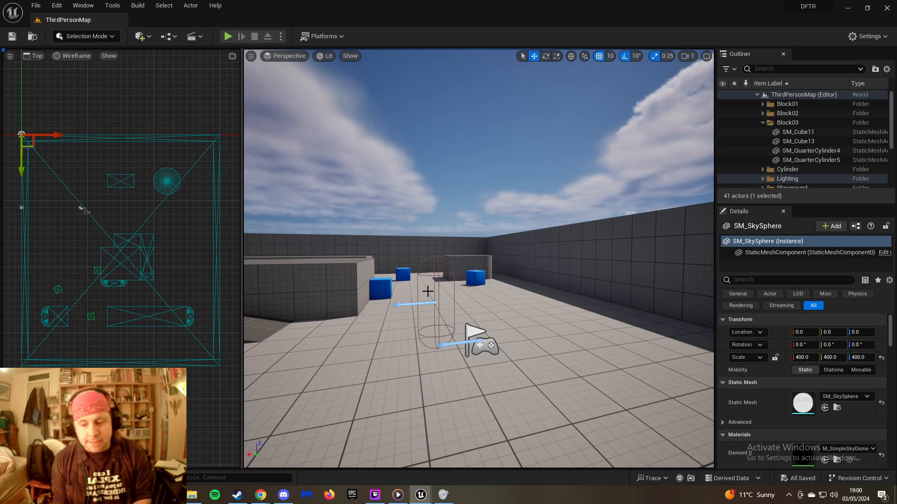
{"action": "right_click_drag", "start_coordinate": [683, 73], "coordinate": [456, 269]}
{"action": "key", "text": "d"}
{"action": "key", "text": "e"}
{"action": "key", "text": "w"}
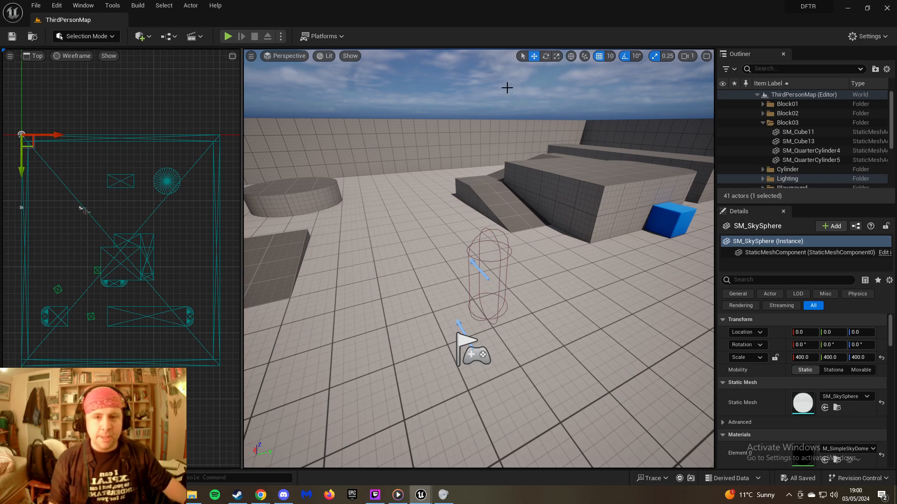
Play-test the level, running the character past the low platform and cylinder to the far wall and back
{"action": "left_click", "coordinate": [232, 37]}
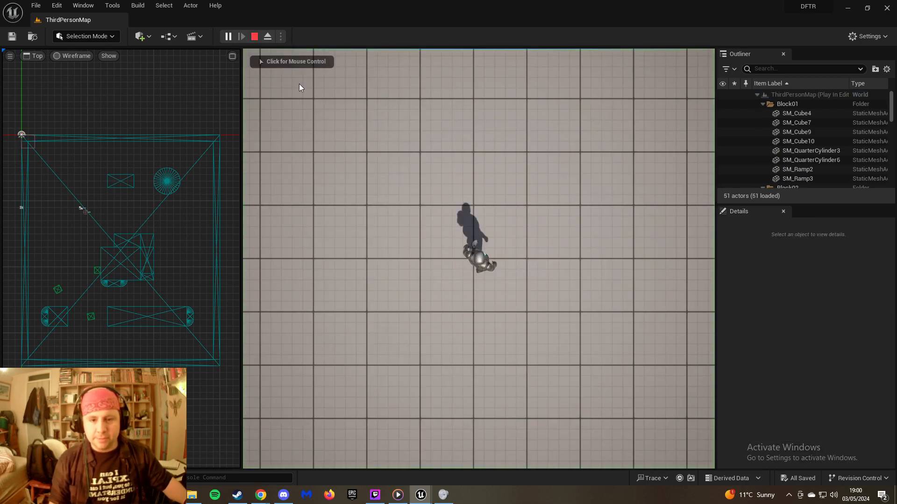
{"action": "left_click", "coordinate": [466, 178]}
{"action": "key", "text": "s"}
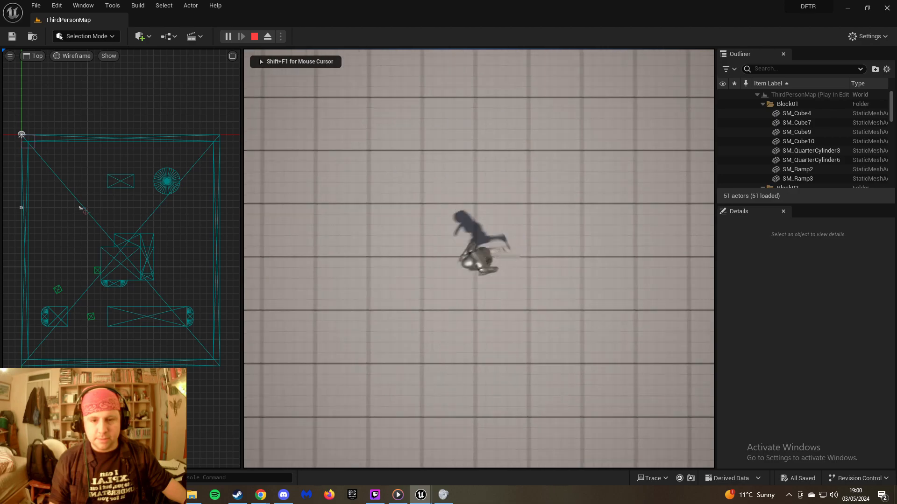
{"action": "key", "text": "w"}
{"action": "key", "text": "a"}
{"action": "key", "text": "w"}
{"action": "key", "text": "s"}
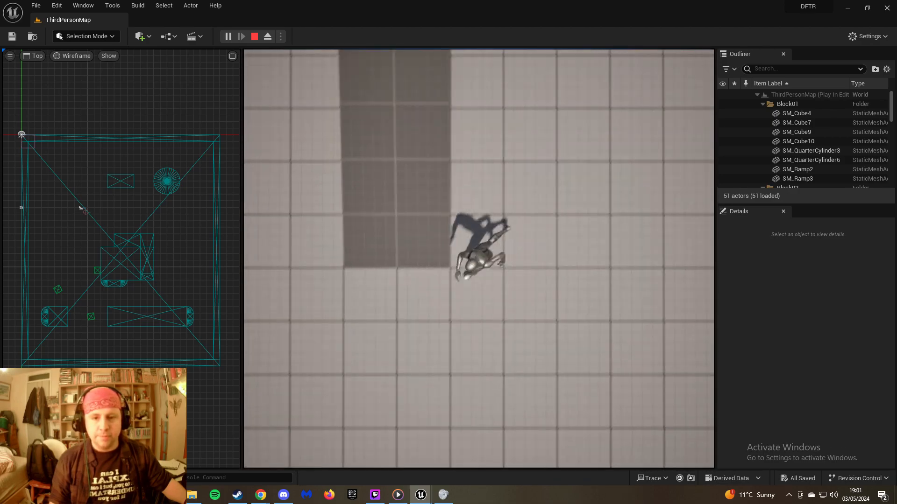
{"action": "key", "text": "a"}
{"action": "key", "text": "w"}
{"action": "key", "text": "d"}
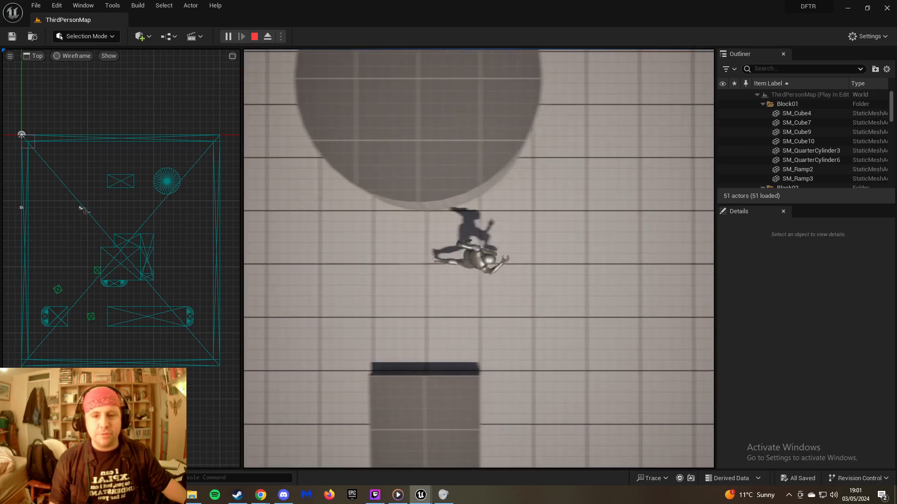
{"action": "key", "text": "w"}
{"action": "key", "text": "a"}
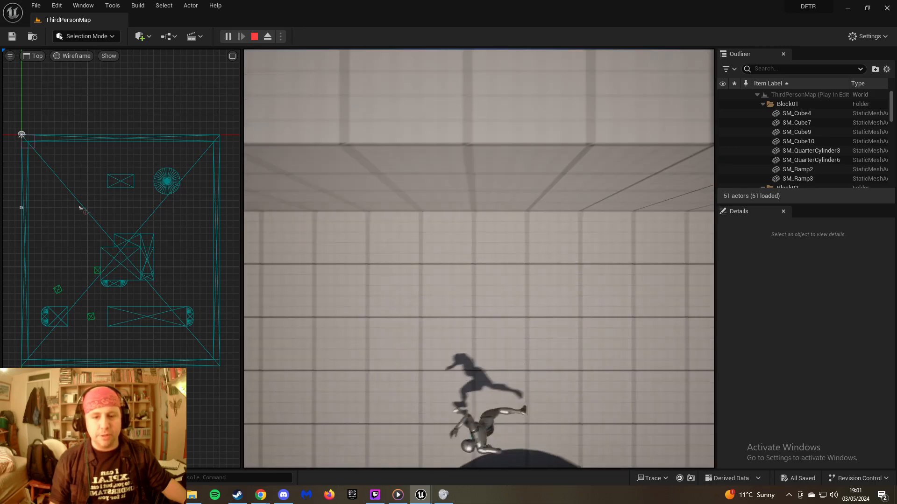
{"action": "key", "text": "s"}
{"action": "key", "text": "d"}
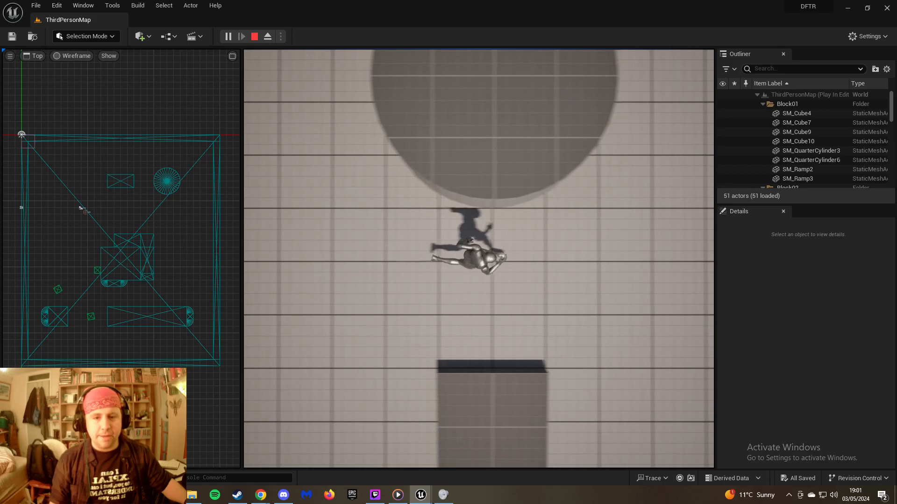
{"action": "key", "text": "w"}
{"action": "key", "text": "a"}
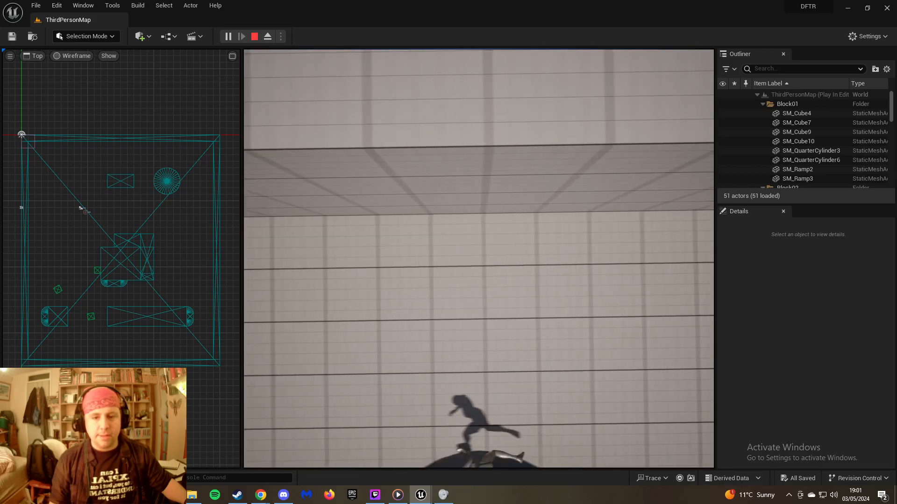
{"action": "key", "text": "s"}
{"action": "key", "text": "d"}
{"action": "key", "text": "a"}
{"action": "key", "text": "w"}
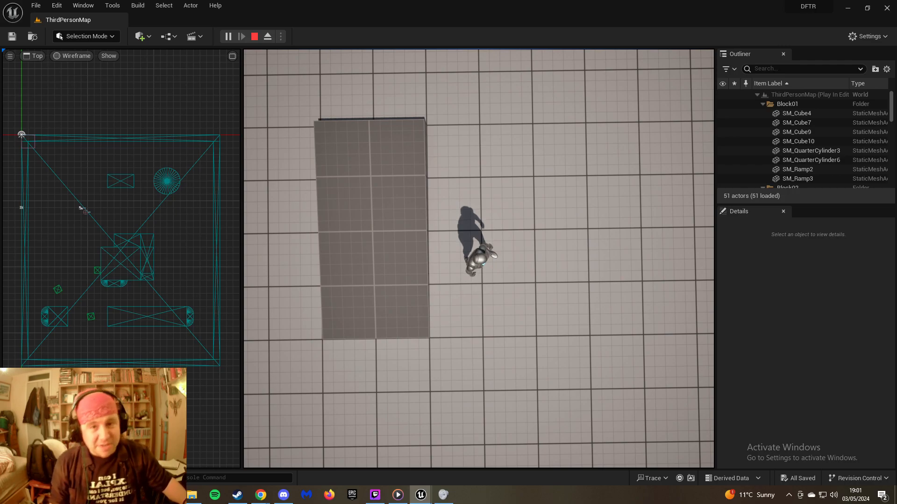
Run the character past the cylinder and over the ramp and blocks, rotate the camera, and end the play session
{"action": "key", "text": "a"}
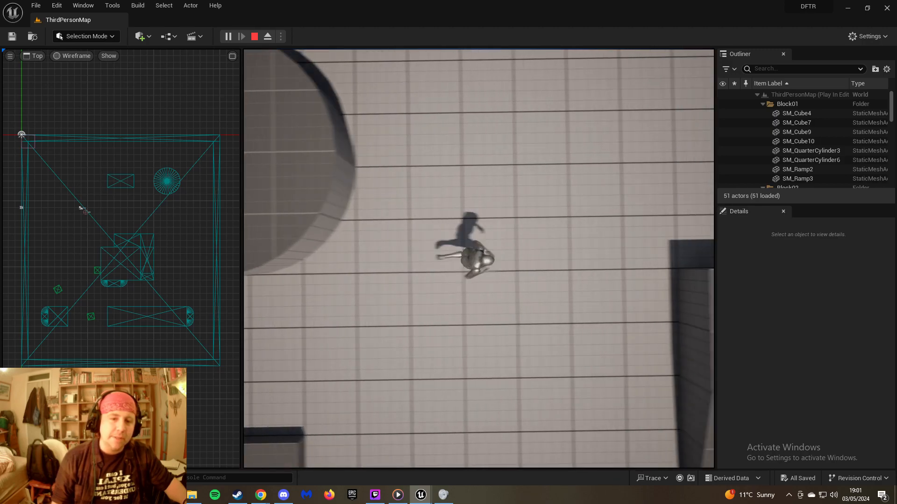
{"action": "key", "text": "a"}
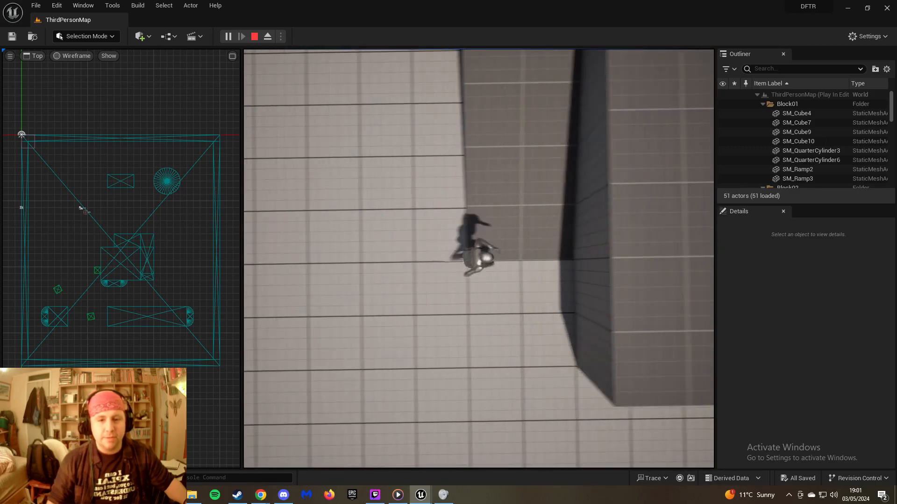
{"action": "key", "text": "w"}
{"action": "key", "text": "d"}
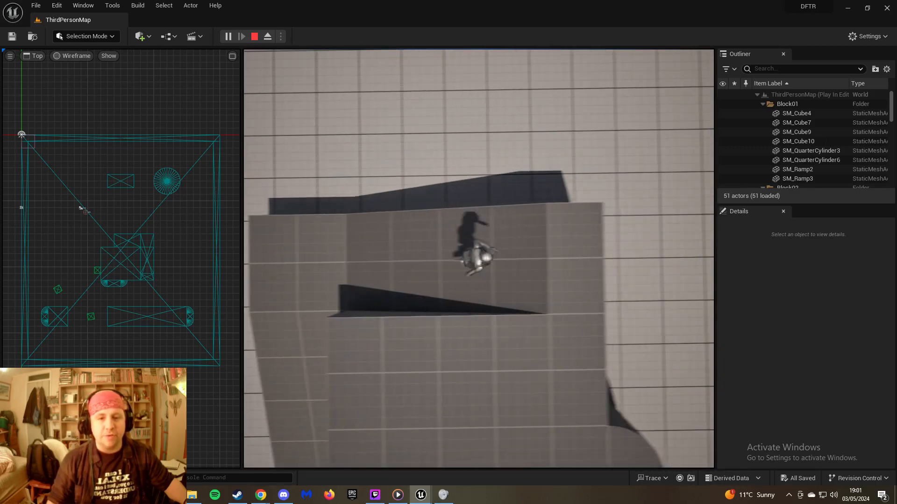
{"action": "key", "text": "s"}
{"action": "key", "text": "a"}
{"action": "key", "text": "a"}
{"action": "key", "text": "d"}
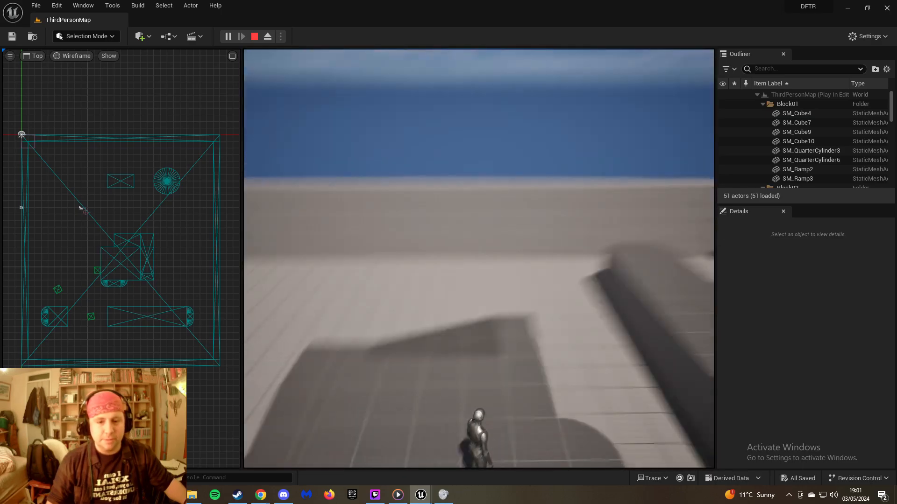
{"action": "key", "text": "Escape"}
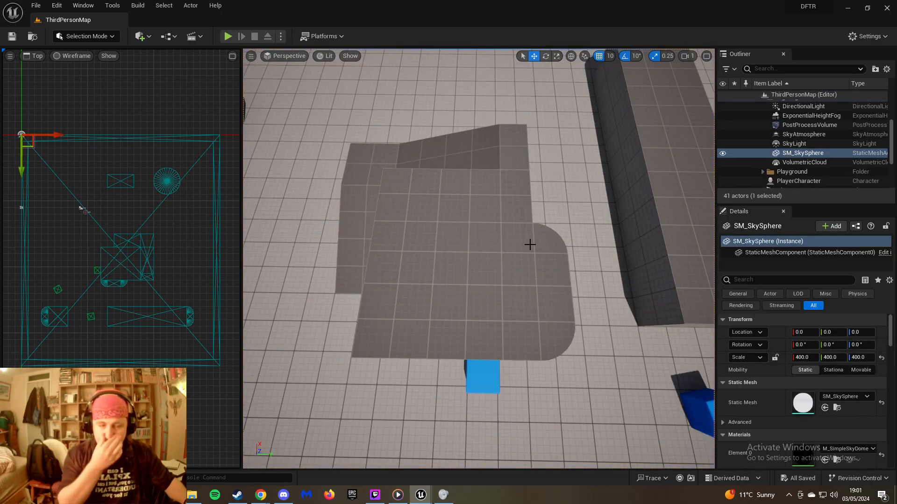
Select the PlayerCharacter actor and frame it in the perspective view with the blue cubes behind it
{"action": "key", "text": "f"}
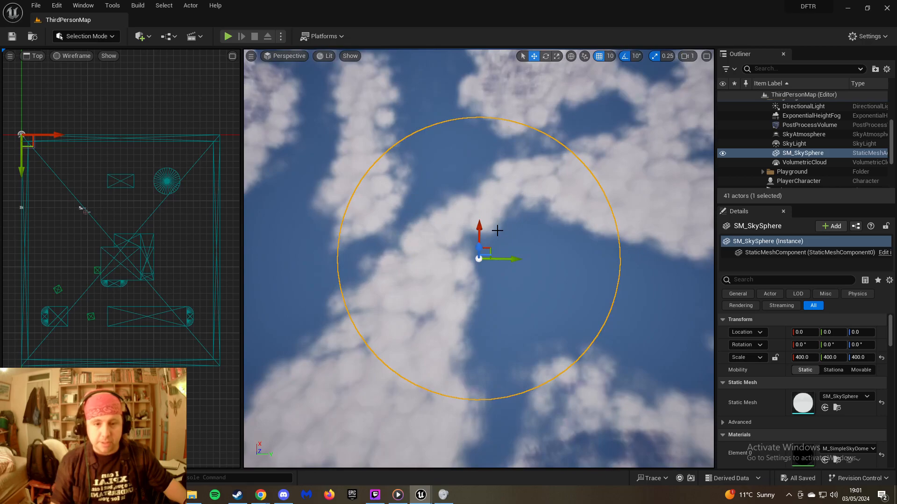
{"action": "double_click", "coordinate": [798, 181]}
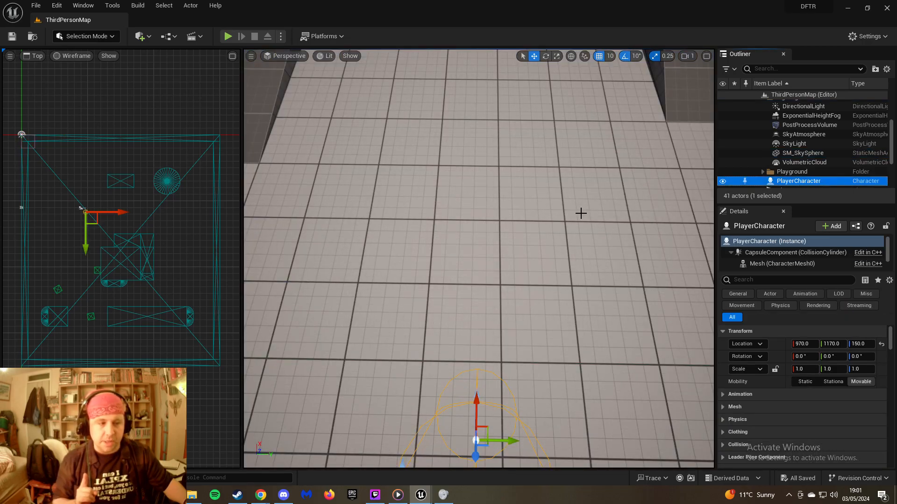
{"action": "right_click_drag", "start_coordinate": [529, 228], "coordinate": [593, 196]}
{"action": "key", "text": "s"}
{"action": "key", "text": "w"}
{"action": "right_click_drag", "start_coordinate": [498, 228], "coordinate": [579, 186]}
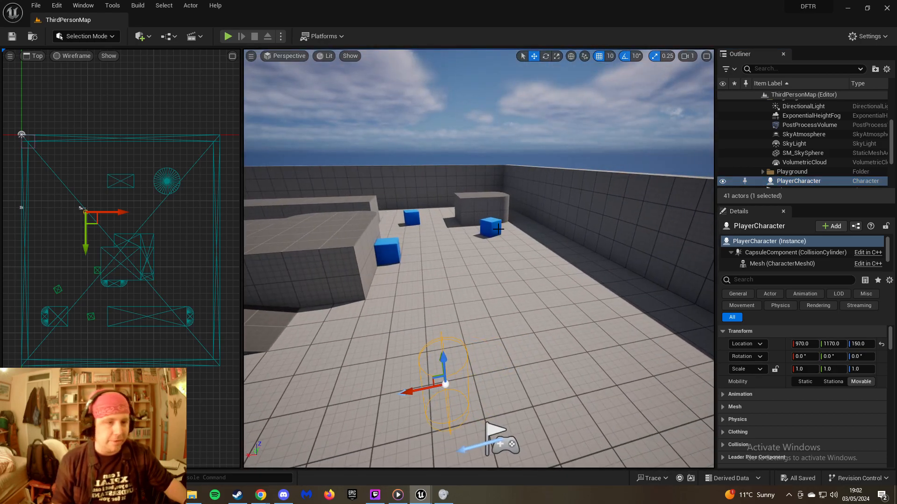
Bring up the Event Graph of the BP_ThirdPersonCharacter blueprint
{"action": "left_click", "coordinate": [172, 38]}
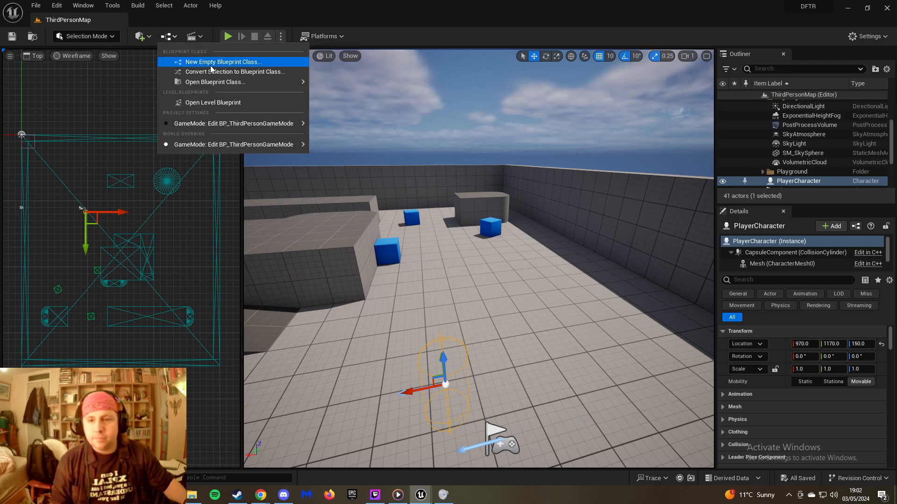
{"action": "left_click", "coordinate": [166, 37]}
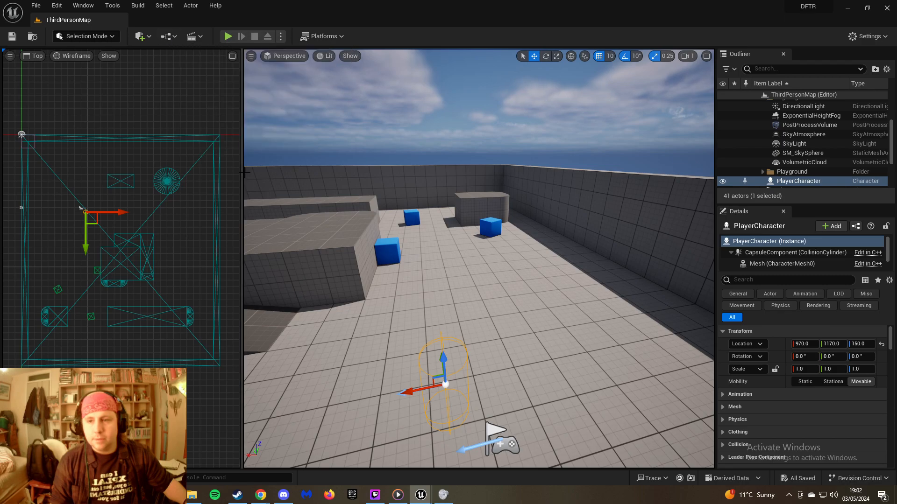
{"action": "mouse_move", "coordinate": [425, 502]}
{"action": "left_click", "coordinate": [464, 456]}
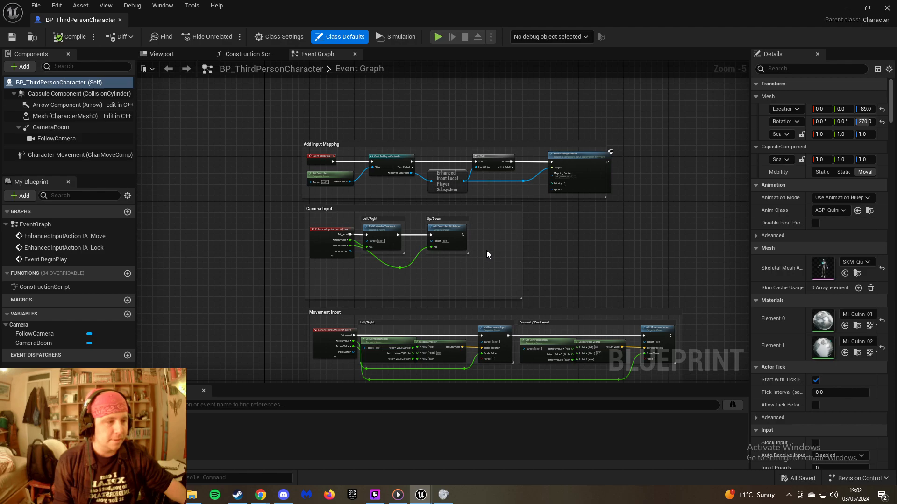
Break the link from the Triggered pin of EnhancedInputAction IA_Look to Add Controller Yaw Input in the Camera Input group
{"action": "scroll", "coordinate": [534, 254], "scroll_direction": "up", "scroll_amount": 6}
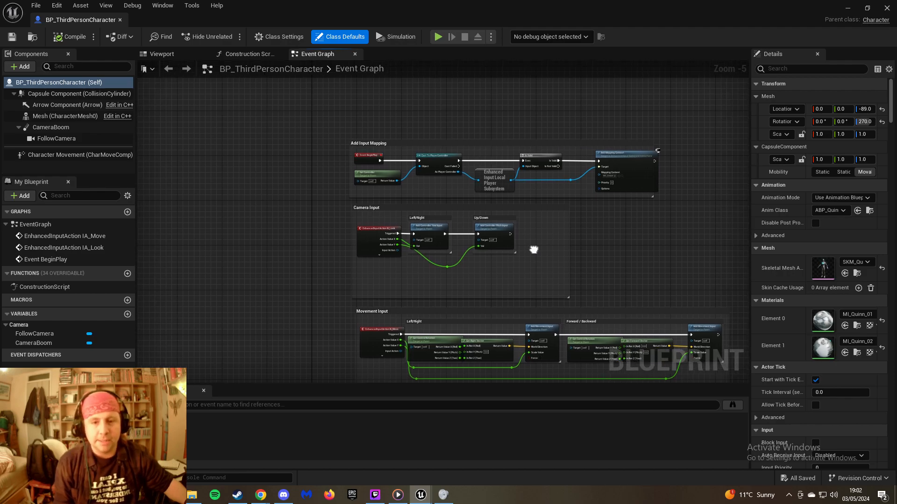
{"action": "scroll", "coordinate": [534, 253], "scroll_direction": "down", "scroll_amount": 2}
{"action": "right_click_drag", "start_coordinate": [531, 251], "coordinate": [601, 218]}
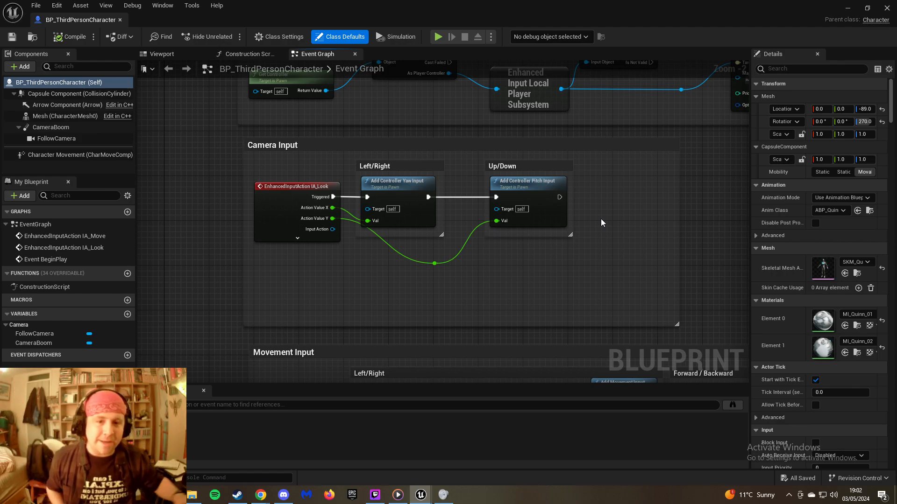
{"action": "right_click_drag", "start_coordinate": [587, 226], "coordinate": [617, 235]}
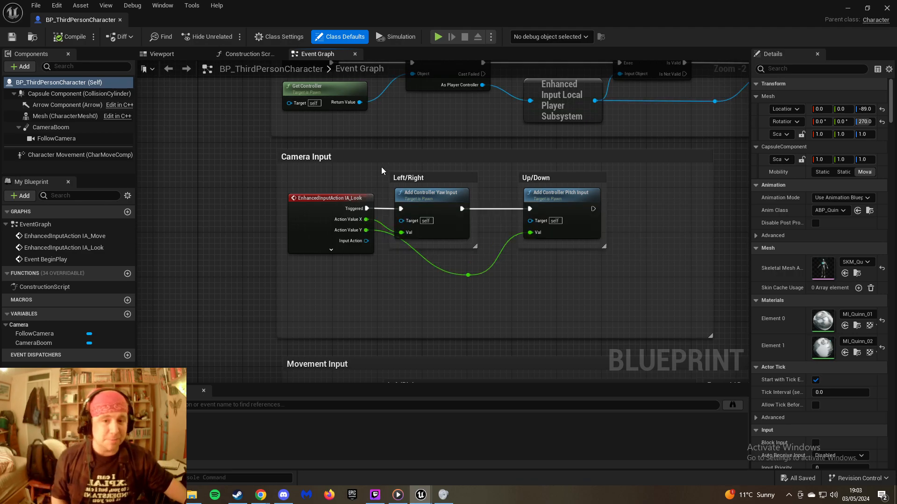
{"action": "right_click_drag", "start_coordinate": [382, 167], "coordinate": [260, 209]}
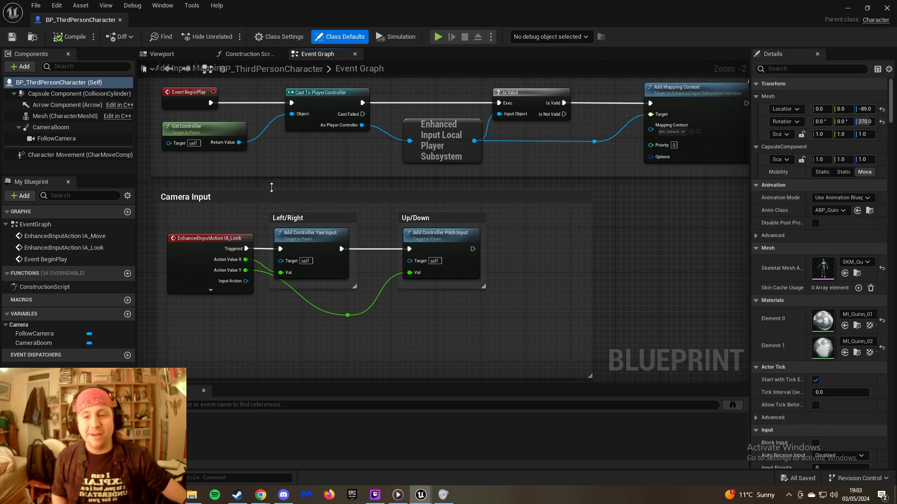
{"action": "right_click_drag", "start_coordinate": [267, 198], "coordinate": [352, 180]}
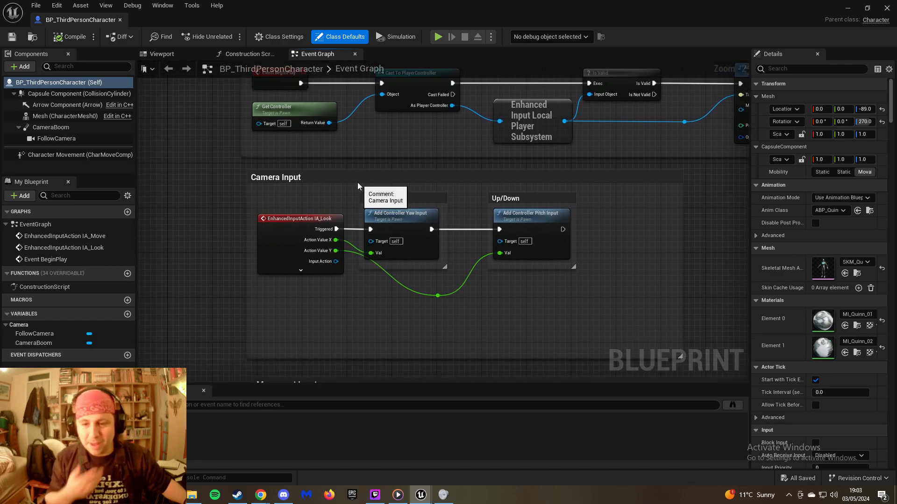
{"action": "right_click", "coordinate": [335, 229]}
{"action": "left_click", "coordinate": [335, 230]}
{"action": "left_click_drag", "start_coordinate": [335, 229], "coordinate": [336, 205]}
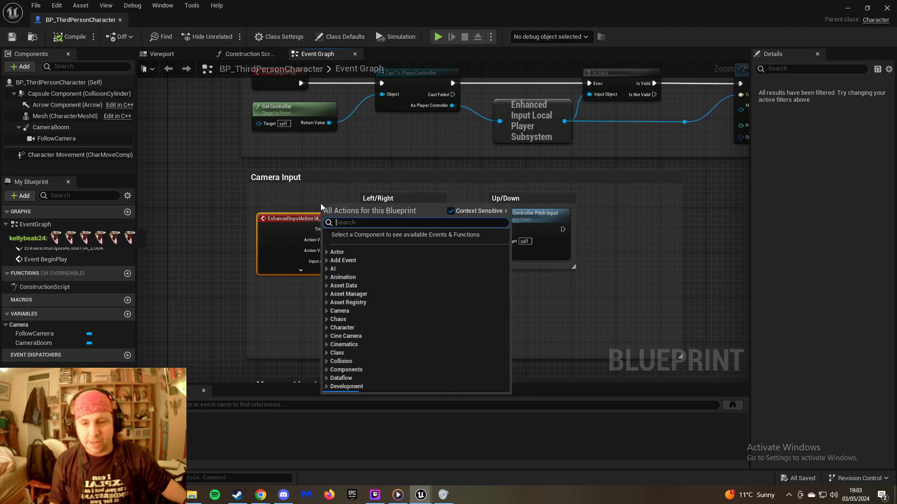
{"action": "left_click", "coordinate": [298, 207]}
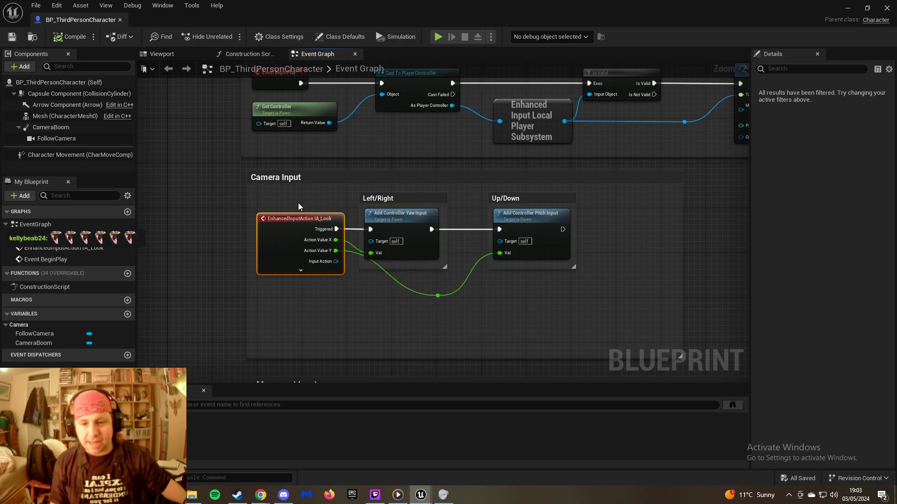
{"action": "right_click", "coordinate": [336, 229]}
{"action": "left_click", "coordinate": [365, 257]}
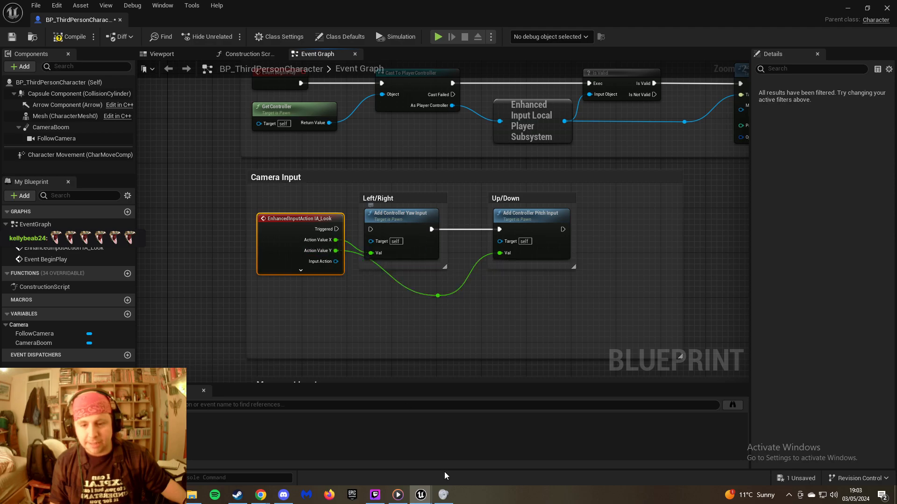
Start a play session in ThirdPersonMap and run the character across the open floor and past the ramp and cylinder
{"action": "left_click", "coordinate": [847, 7]}
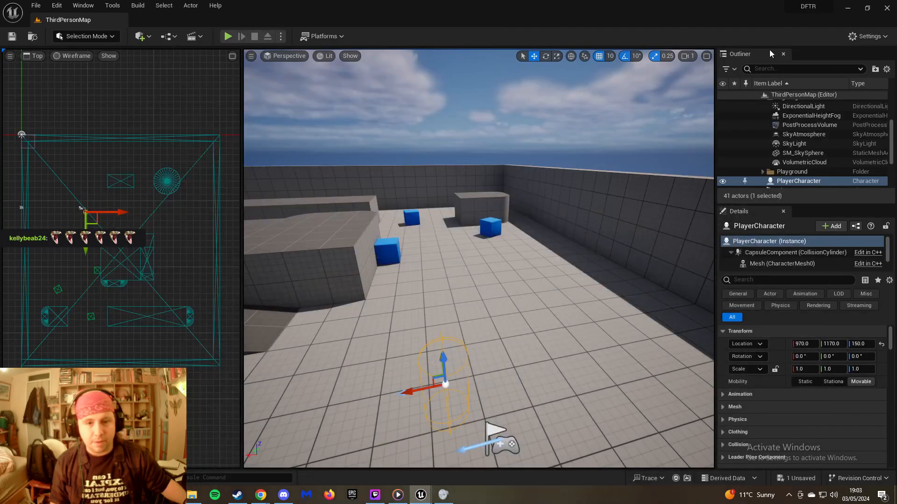
{"action": "left_click", "coordinate": [228, 36]}
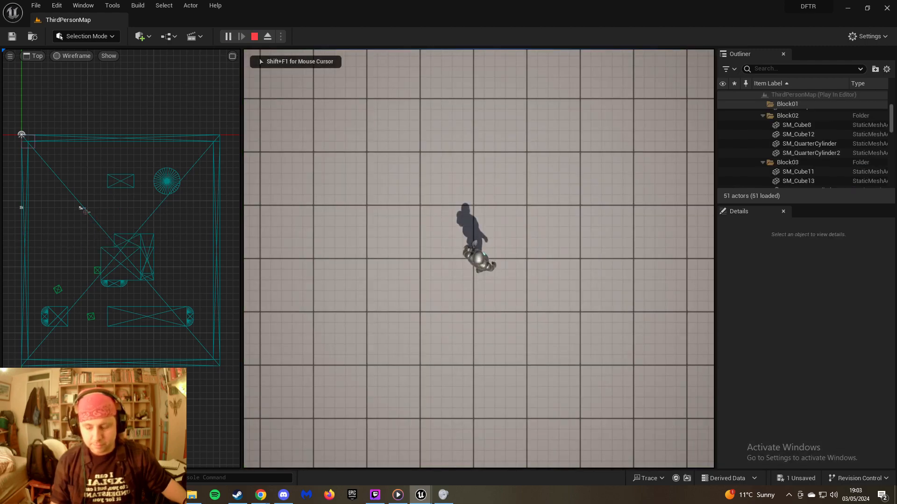
{"action": "key", "text": "s"}
{"action": "key", "text": "d"}
{"action": "key", "text": "w"}
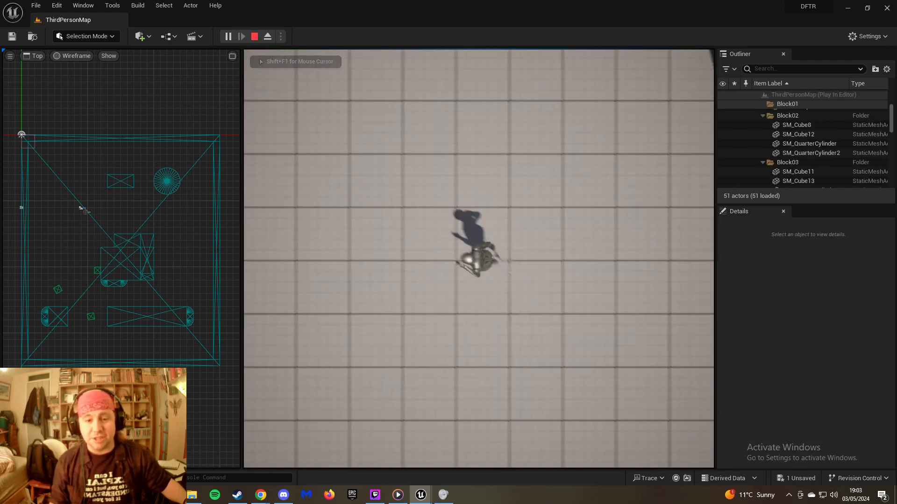
{"action": "key", "text": "d"}
{"action": "key", "text": "s"}
{"action": "key", "text": "a"}
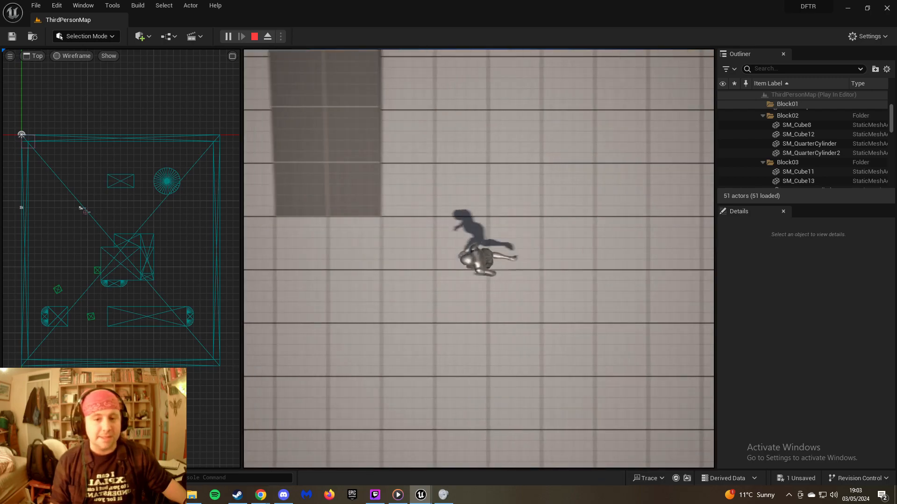
{"action": "key", "text": "w"}
{"action": "key", "text": "d"}
{"action": "key", "text": "d"}
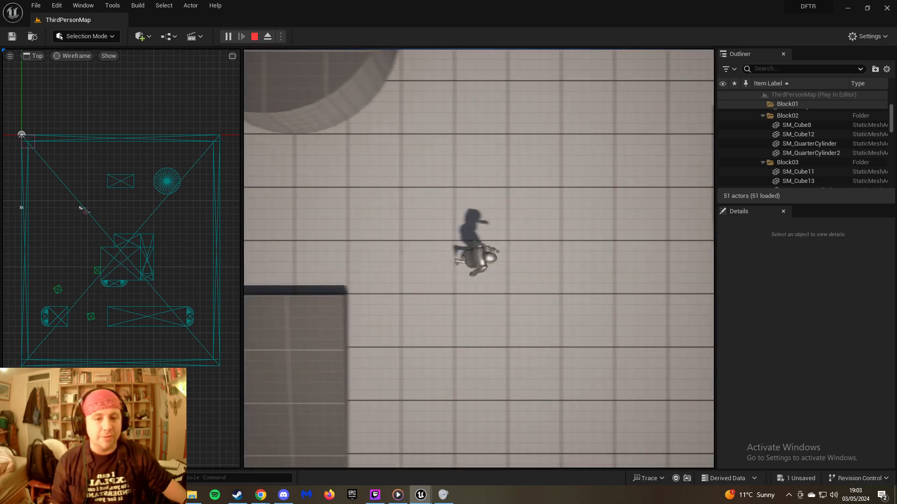
{"action": "key", "text": "w"}
{"action": "key", "text": "a"}
{"action": "key", "text": "d"}
{"action": "key", "text": "d"}
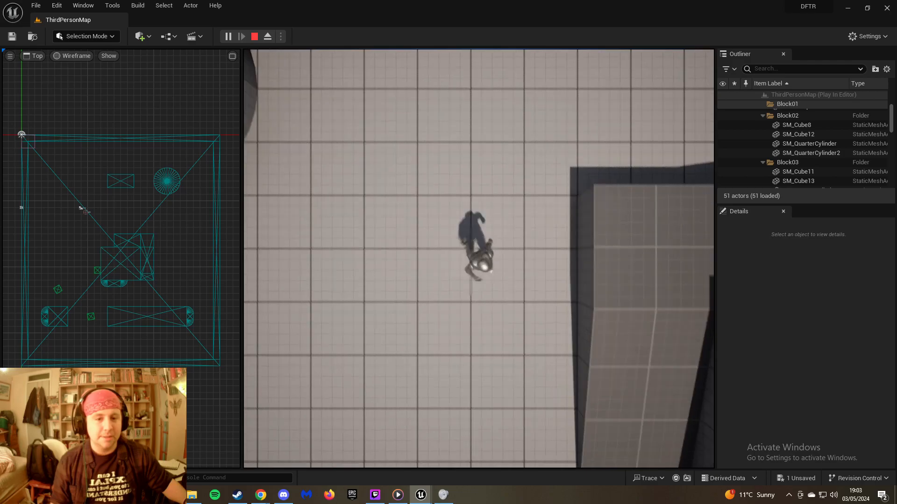
{"action": "key", "text": "w"}
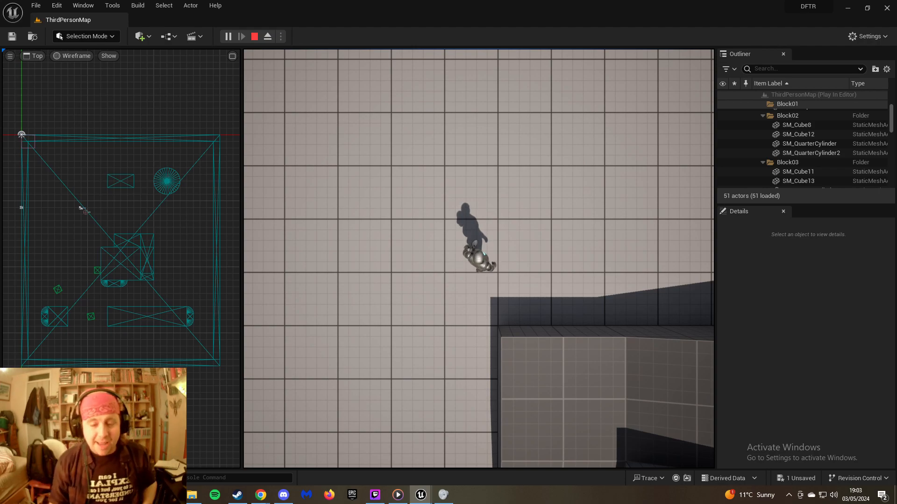
Run the character through the gap between the blocks, around the blue cubes and back, and end the play session
{"action": "key", "text": "w"}
{"action": "key", "text": "d"}
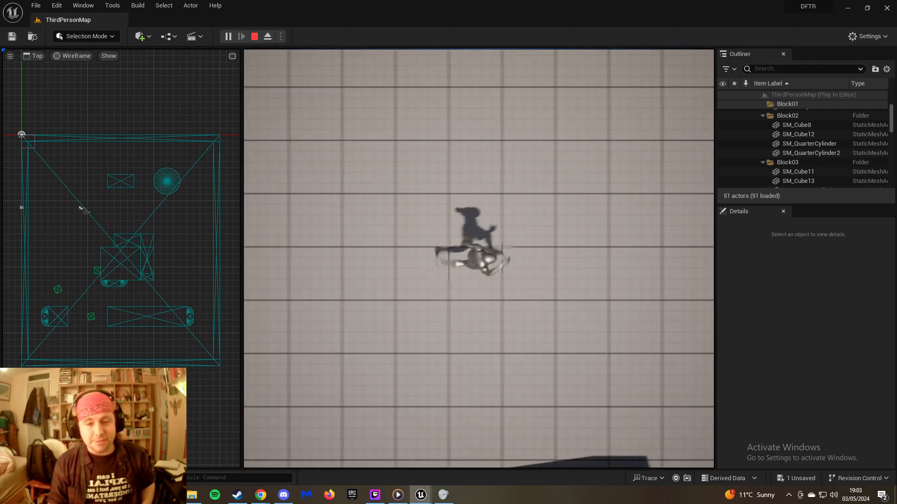
{"action": "key", "text": "s"}
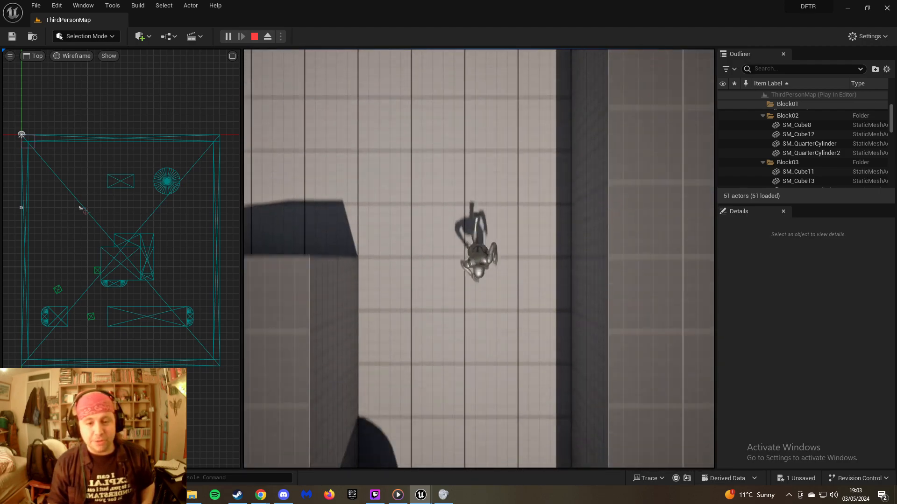
{"action": "key", "text": "d"}
{"action": "key", "text": "a"}
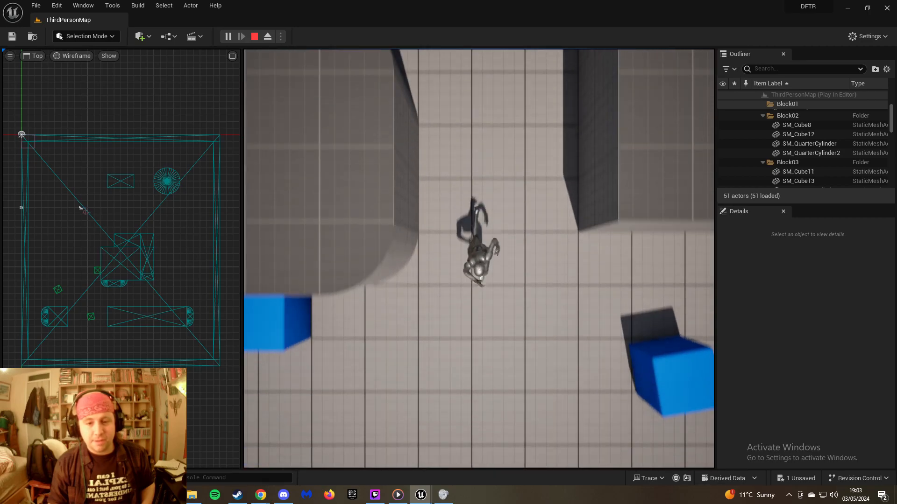
{"action": "key", "text": "a"}
{"action": "key", "text": "d"}
{"action": "key", "text": "w"}
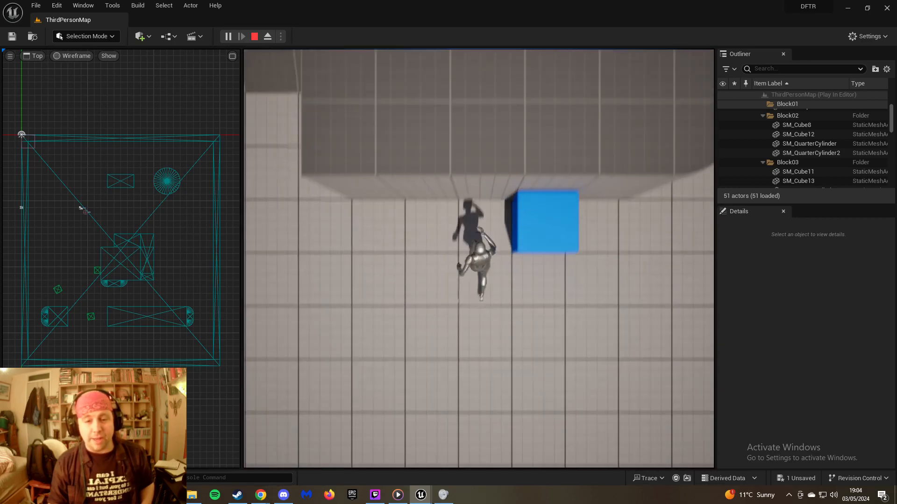
{"action": "key", "text": "d"}
{"action": "key", "text": "s"}
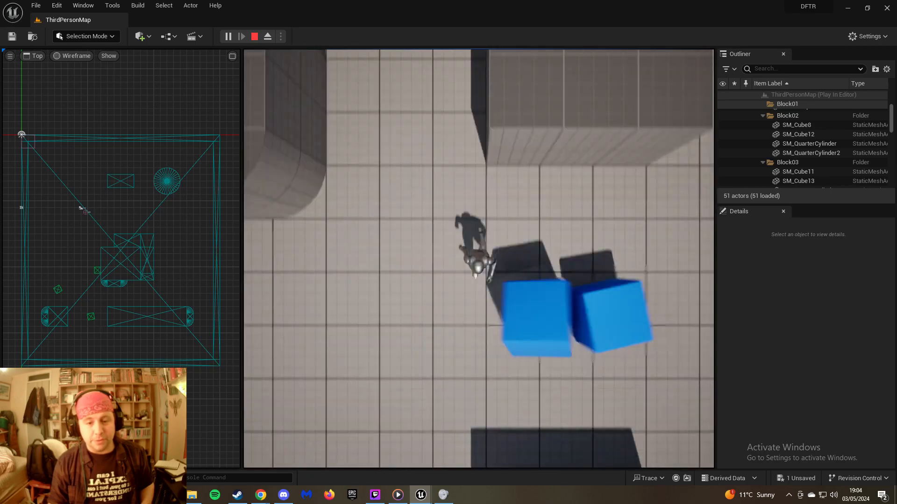
{"action": "key", "text": "s"}
{"action": "key", "text": "d"}
{"action": "key", "text": "w"}
{"action": "key", "text": "a"}
{"action": "key", "text": "s"}
{"action": "key", "text": "w"}
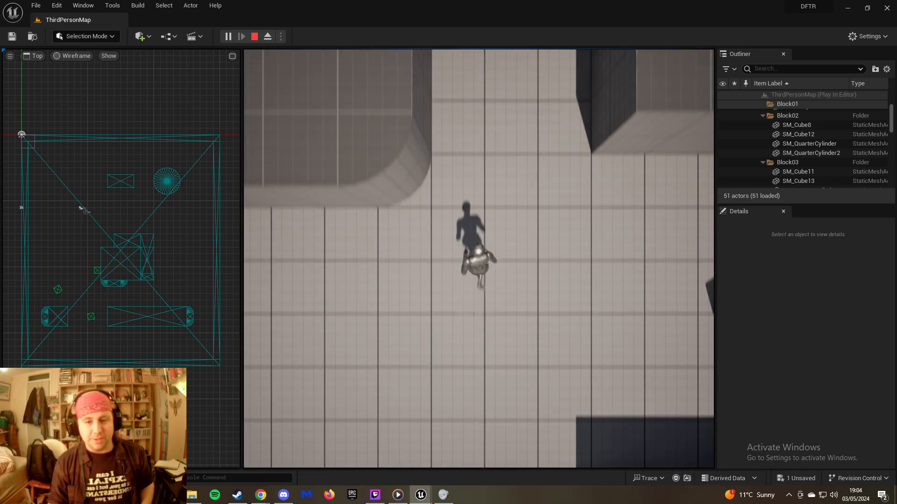
{"action": "key", "text": "a"}
{"action": "key", "text": "w"}
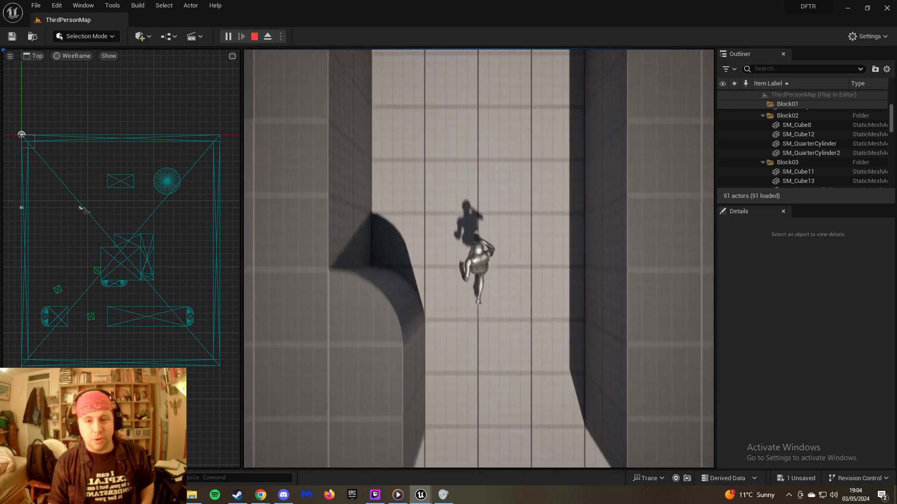
{"action": "key", "text": "a"}
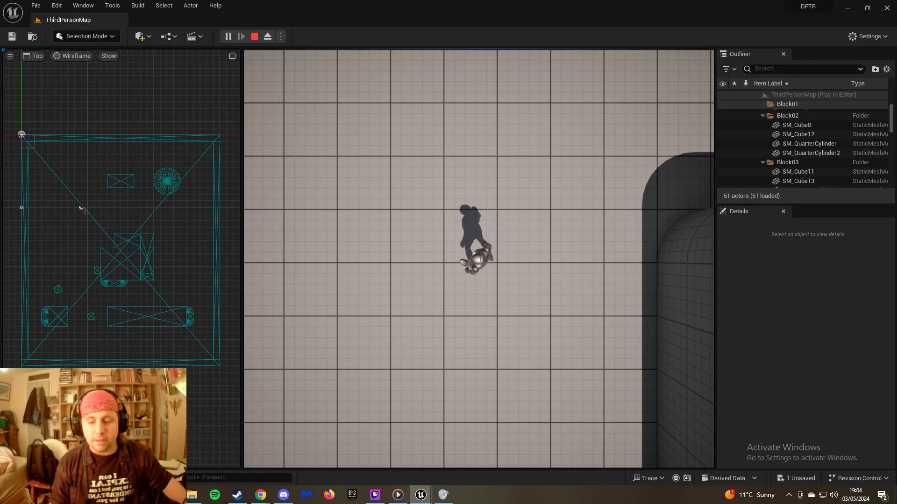
{"action": "key", "text": "Escape"}
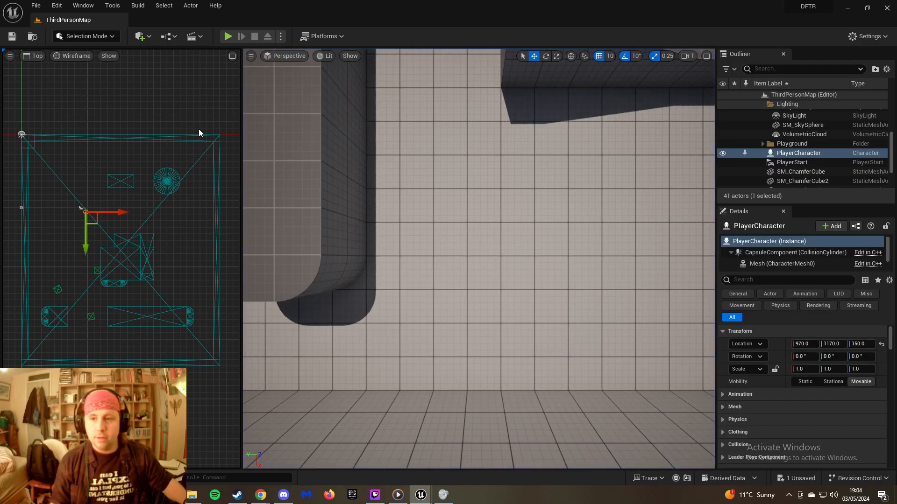
{"action": "double_click", "coordinate": [787, 155]}
{"action": "right_click", "coordinate": [787, 157]}
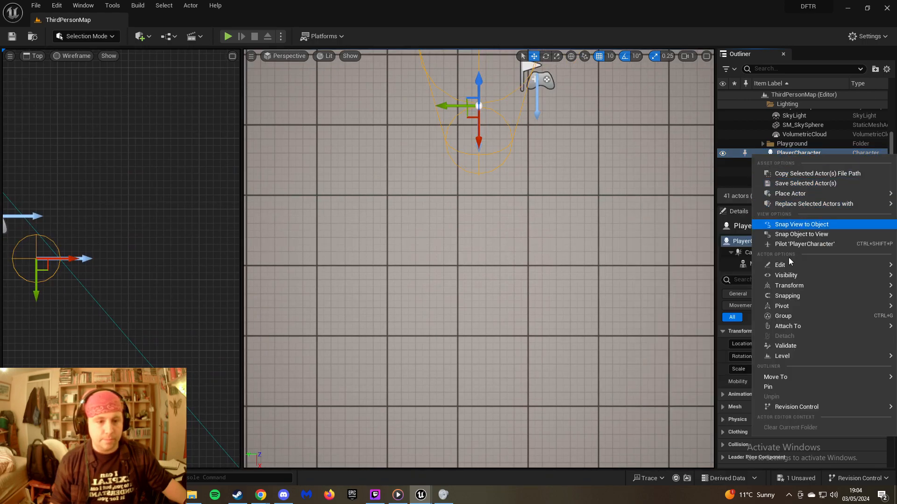
{"action": "mouse_move", "coordinate": [788, 265]}
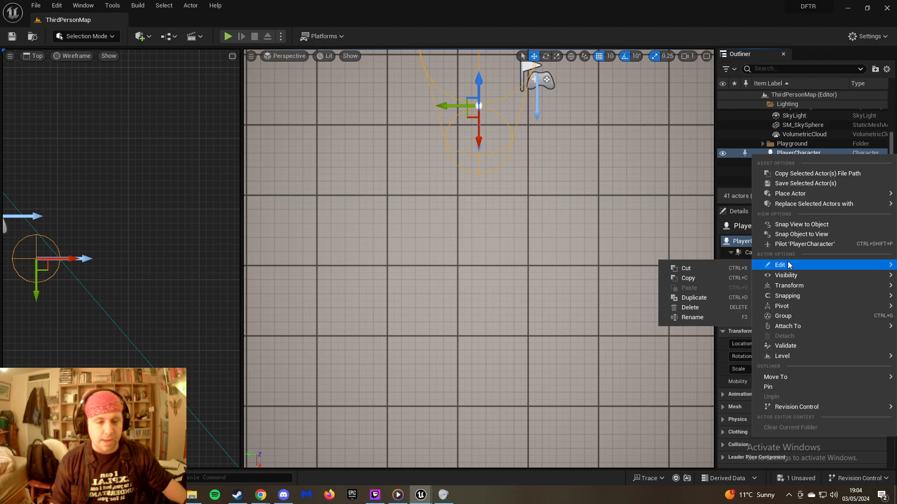
Return to the BP_ThirdPersonCharacter blueprint and bring up its FollowCamera component in the Viewport
{"action": "mouse_move", "coordinate": [414, 502]}
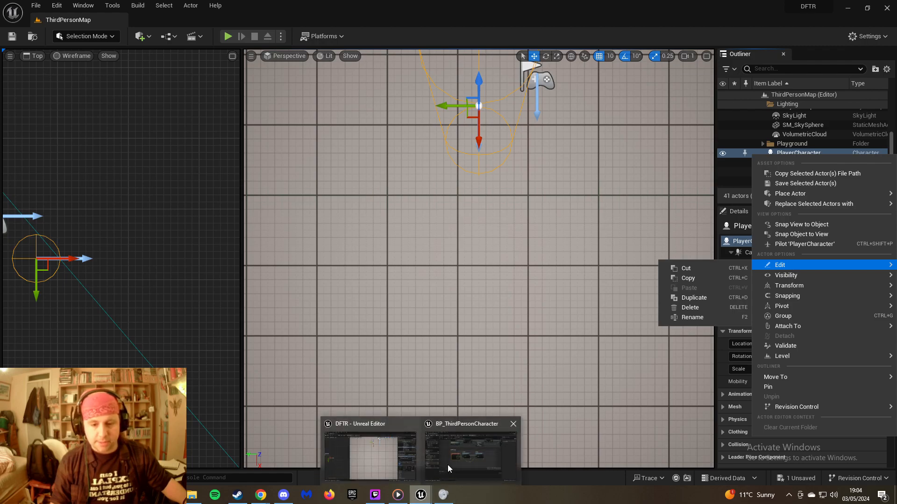
{"action": "left_click", "coordinate": [496, 439]}
{"action": "left_click", "coordinate": [75, 140]}
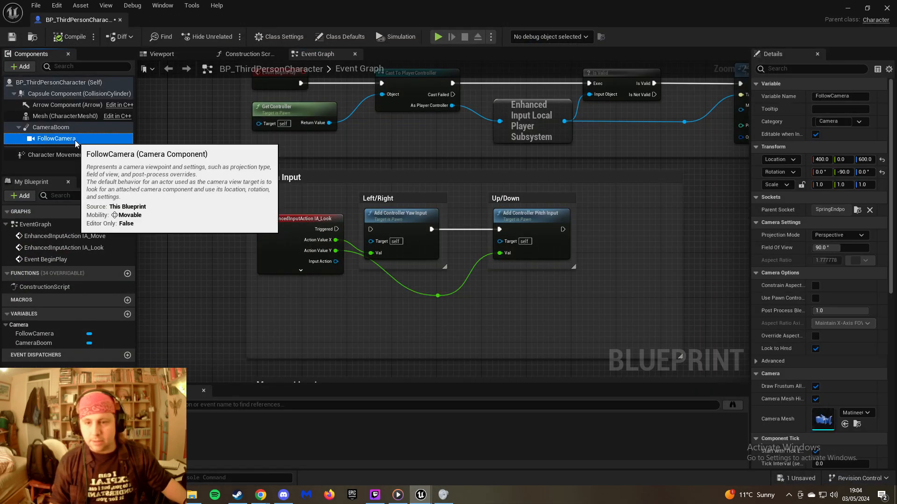
{"action": "double_click", "coordinate": [72, 141]}
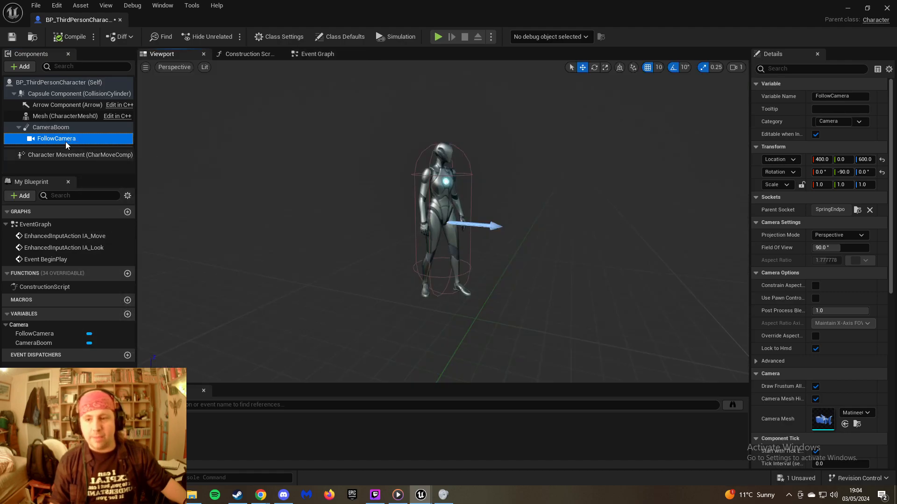
{"action": "key", "text": "F2"}
{"action": "type", "text": "f"}
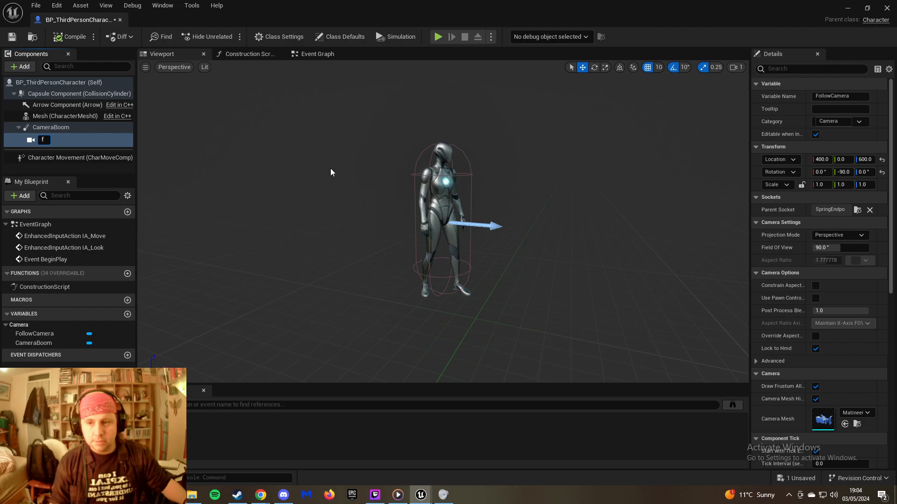
{"action": "key", "text": "ctrl+z"}
{"action": "key", "text": "Escape"}
Raise the FollowCamera component straight up above the character to a Z location of about 1290
{"action": "right_click_drag", "start_coordinate": [299, 167], "coordinate": [290, 152]}
{"action": "key", "text": "f"}
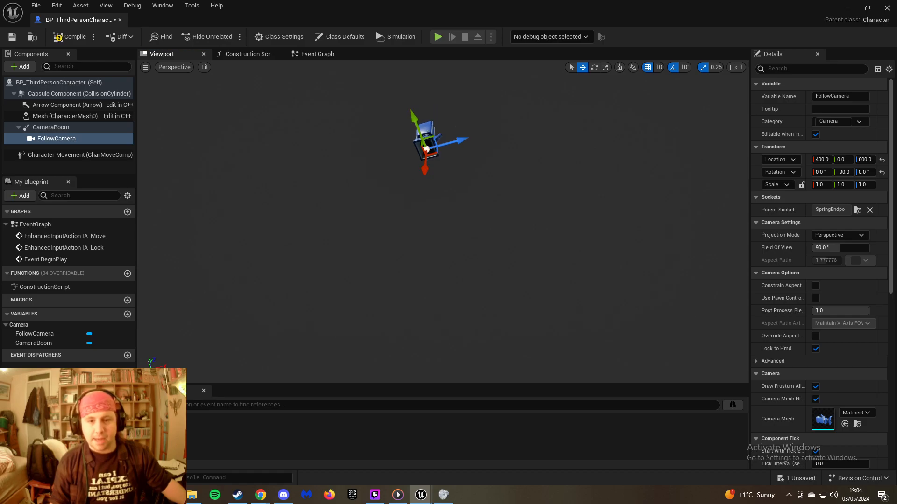
{"action": "left_click", "coordinate": [72, 128]}
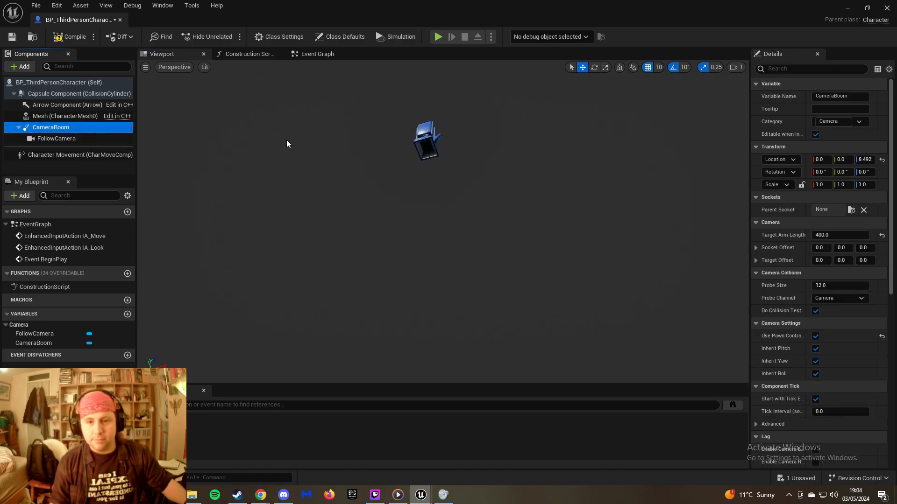
{"action": "left_click", "coordinate": [57, 138]}
{"action": "right_click_drag", "start_coordinate": [385, 145], "coordinate": [385, 233]}
{"action": "scroll", "coordinate": [386, 152], "scroll_direction": "down", "scroll_amount": 3}
{"action": "scroll", "coordinate": [388, 156], "scroll_direction": "up", "scroll_amount": 2}
{"action": "right_click_drag", "start_coordinate": [373, 158], "coordinate": [384, 106]}
{"action": "scroll", "coordinate": [374, 172], "scroll_direction": "up", "scroll_amount": 4}
{"action": "scroll", "coordinate": [374, 171], "scroll_direction": "down", "scroll_amount": 6}
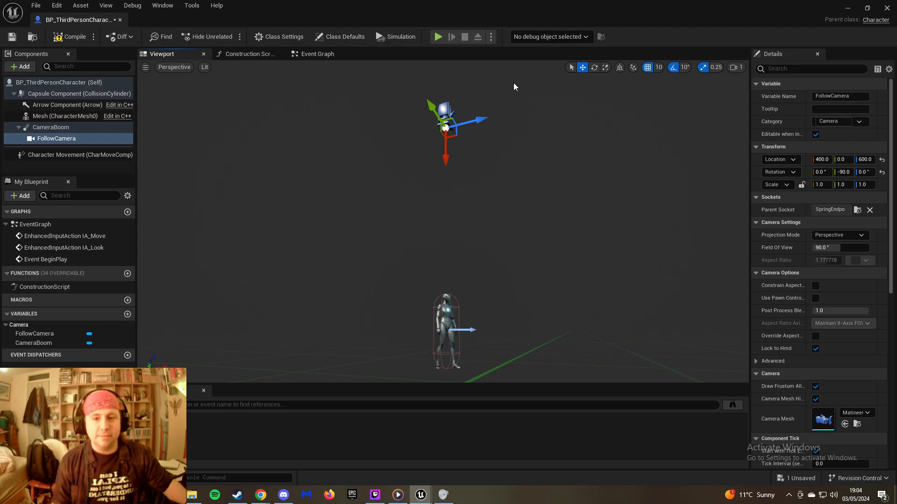
{"action": "left_click_drag", "start_coordinate": [446, 156], "coordinate": [446, 70]}
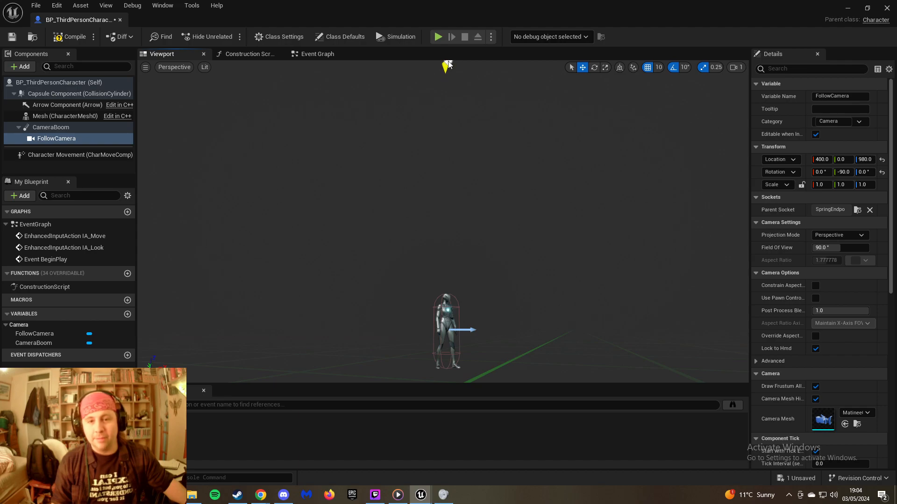
{"action": "right_click_drag", "start_coordinate": [452, 103], "coordinate": [444, 57]}
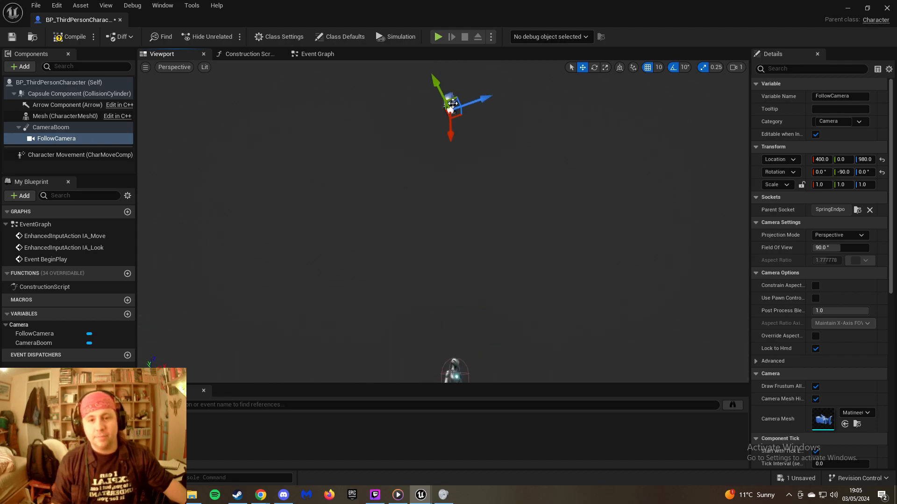
{"action": "left_click_drag", "start_coordinate": [452, 137], "coordinate": [459, 90]}
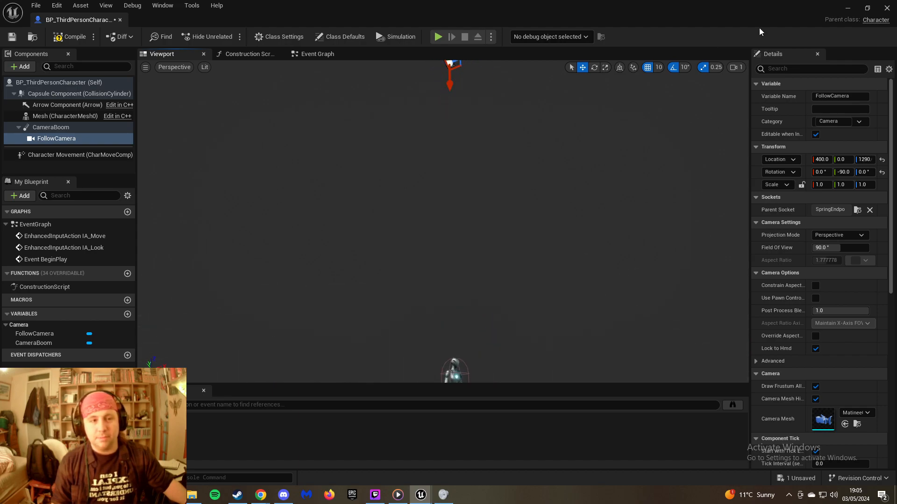
Return to ThirdPersonMap, start a play session and run the character along the near wall and up toward the large block
{"action": "left_click", "coordinate": [847, 9]}
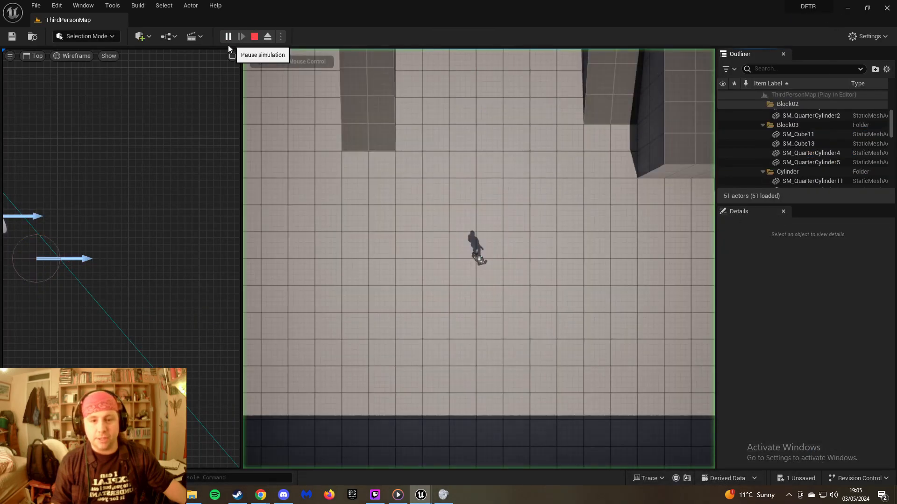
{"action": "left_click", "coordinate": [274, 96]}
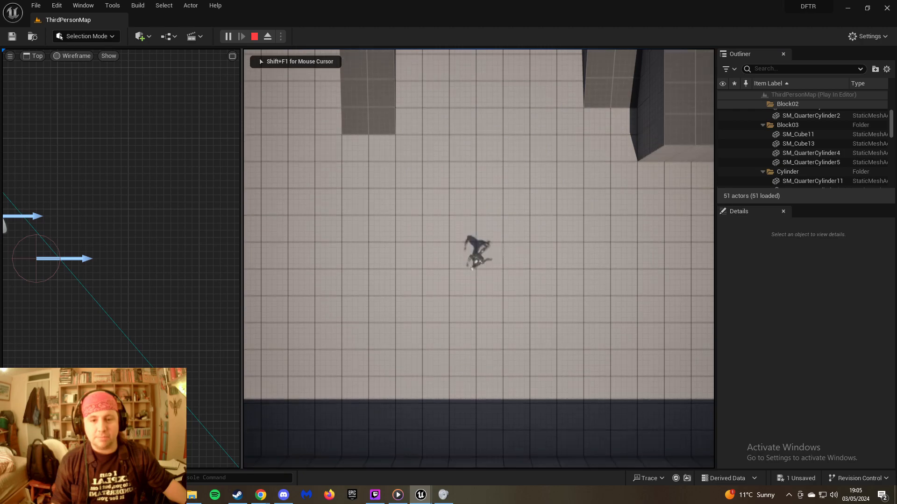
{"action": "key", "text": "s"}
{"action": "key", "text": "d"}
{"action": "key", "text": "w"}
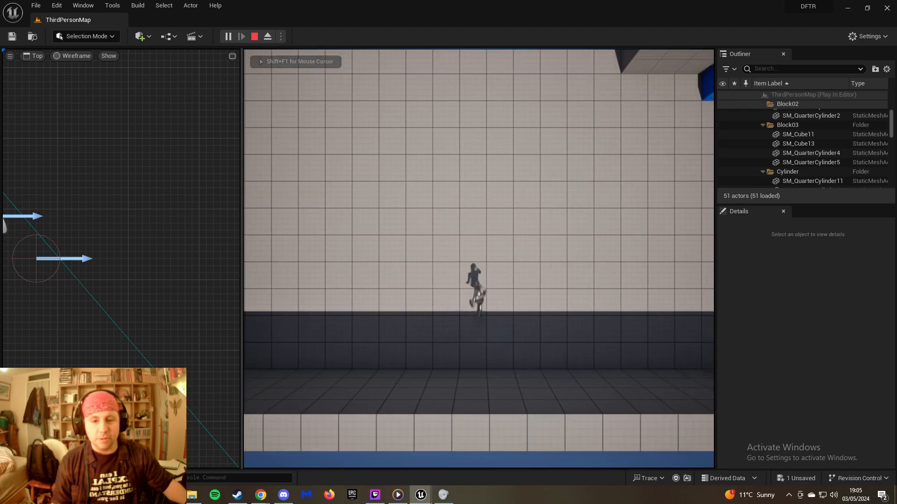
{"action": "key", "text": "w"}
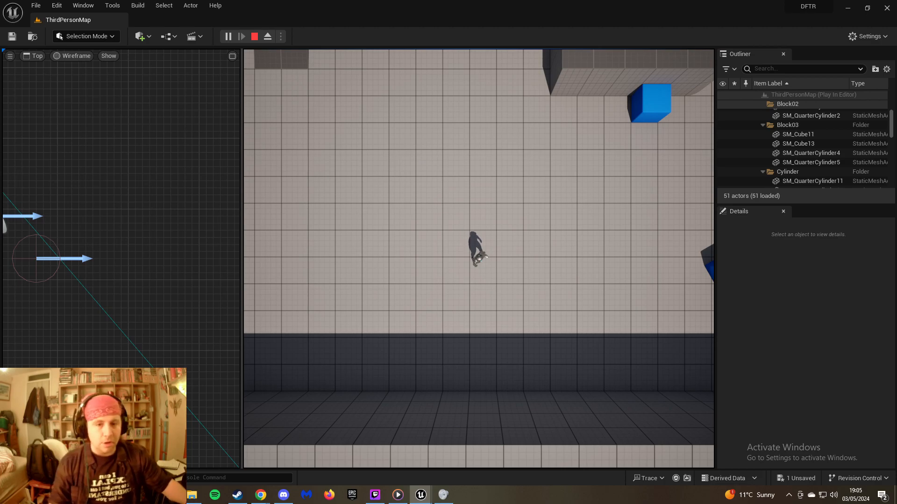
{"action": "key", "text": "w"}
{"action": "key", "text": "d"}
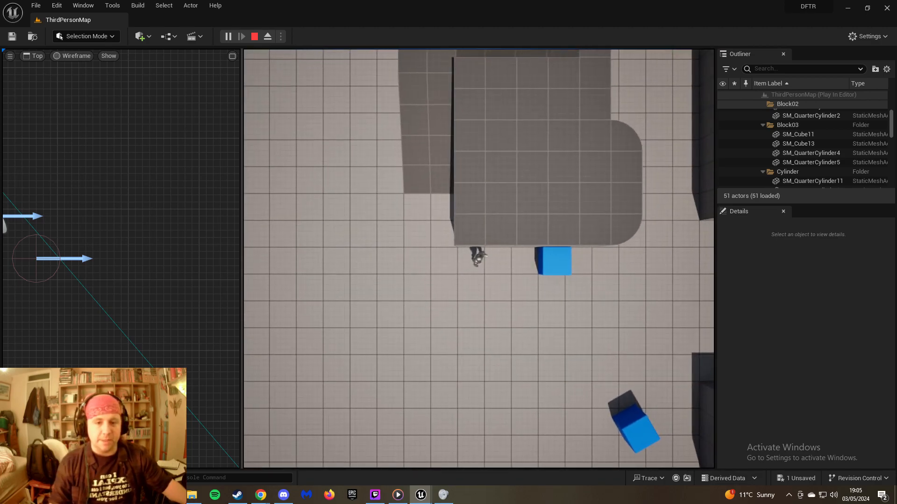
Run the character from the large block's blue cube to the far wall behind the cylinder and back
{"action": "key", "text": "d"}
{"action": "key", "text": "a"}
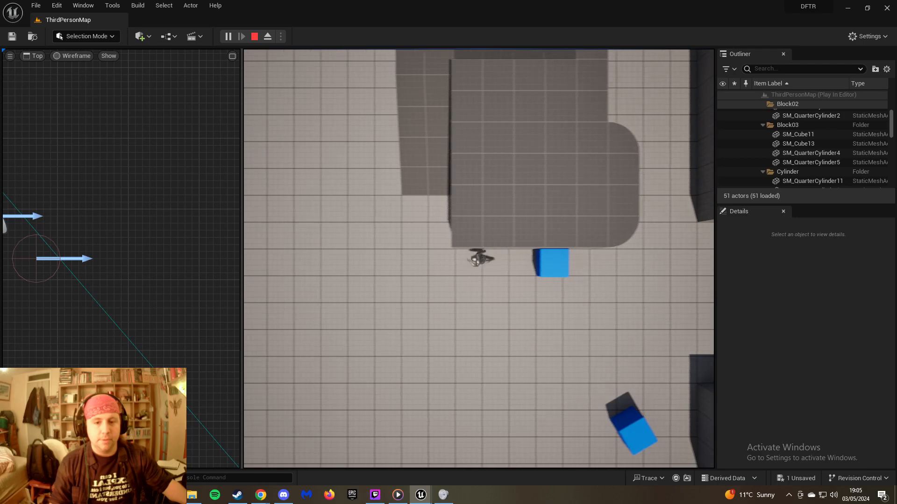
{"action": "key", "text": "a"}
{"action": "key", "text": "w"}
{"action": "key", "text": "d"}
{"action": "key", "text": "w"}
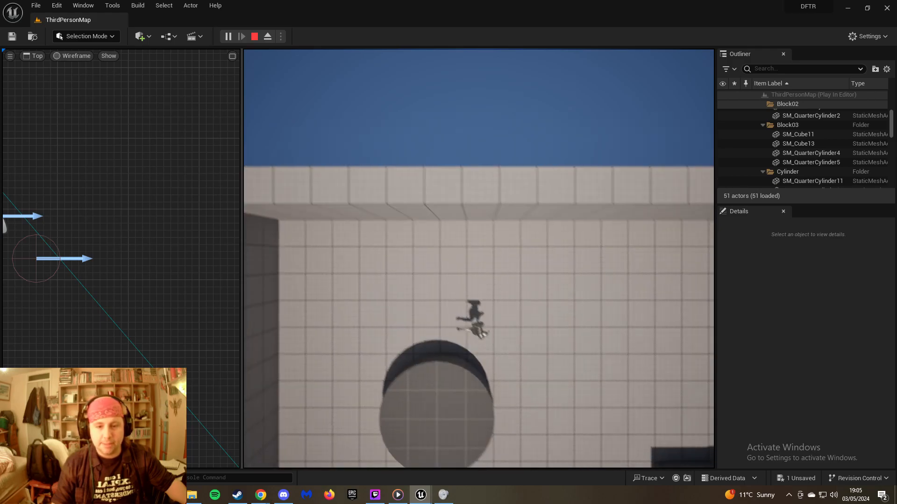
{"action": "key", "text": "w"}
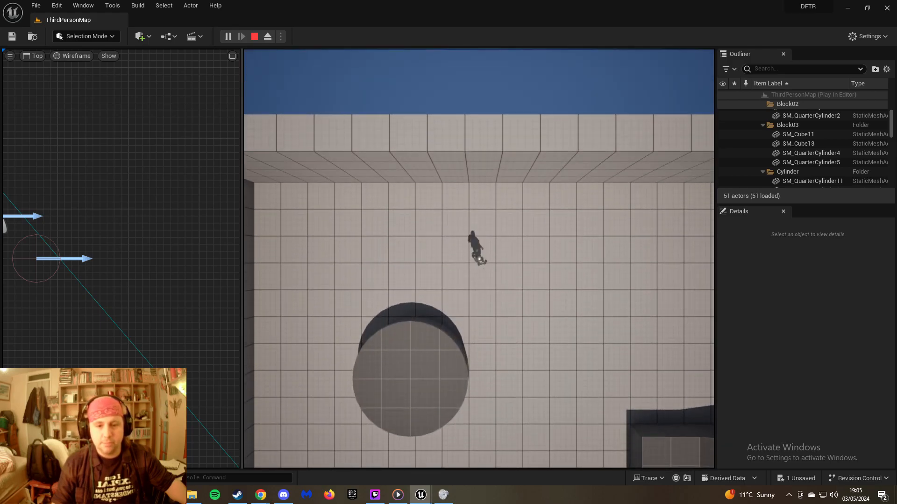
{"action": "key", "text": "s"}
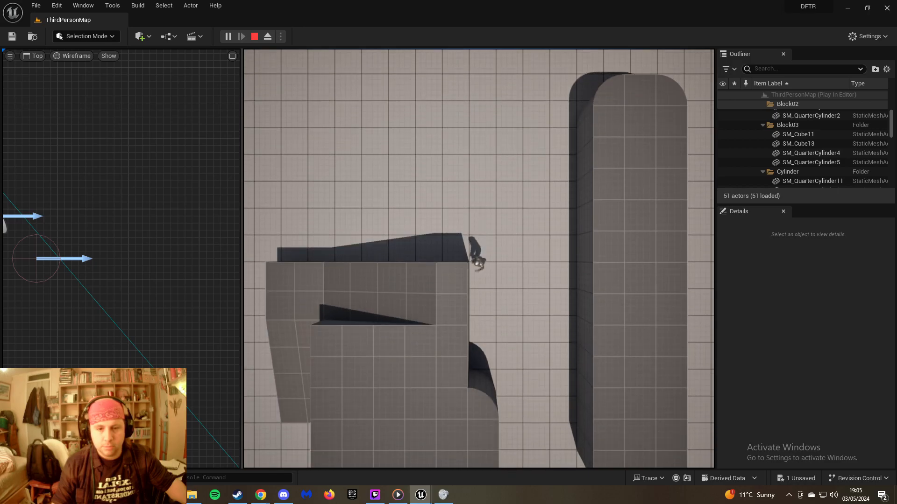
Run the character back and forth at the ramp block's corner and down the gap beside the long rounded block
{"action": "key", "text": "s"}
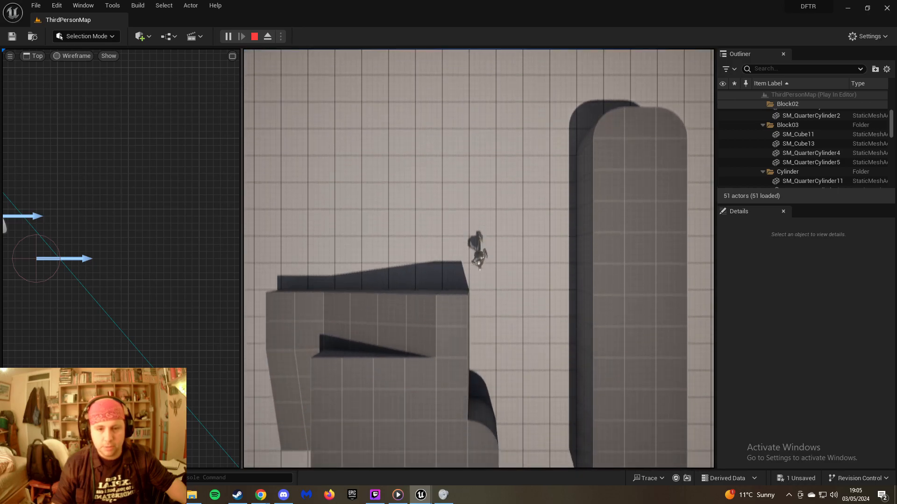
{"action": "key", "text": "d"}
{"action": "key", "text": "a"}
{"action": "key", "text": "w"}
{"action": "key", "text": "a"}
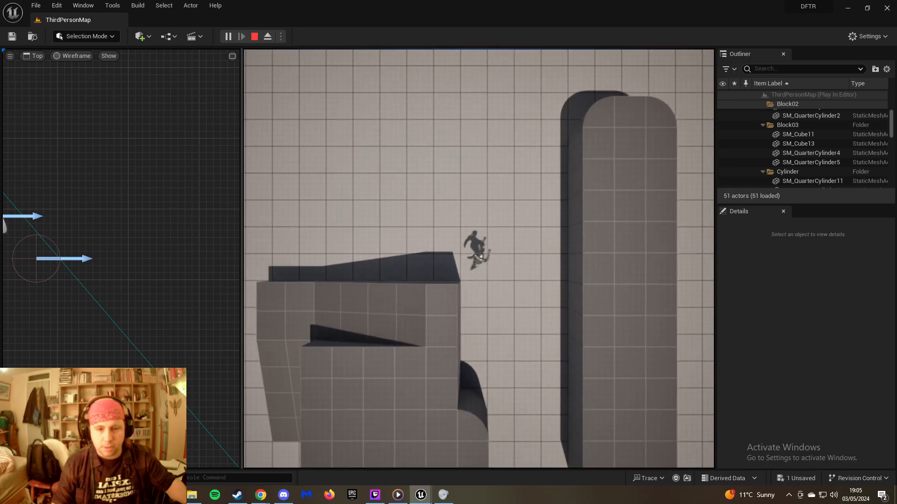
{"action": "key", "text": "s"}
{"action": "key", "text": "d"}
{"action": "key", "text": "a"}
{"action": "key", "text": "d"}
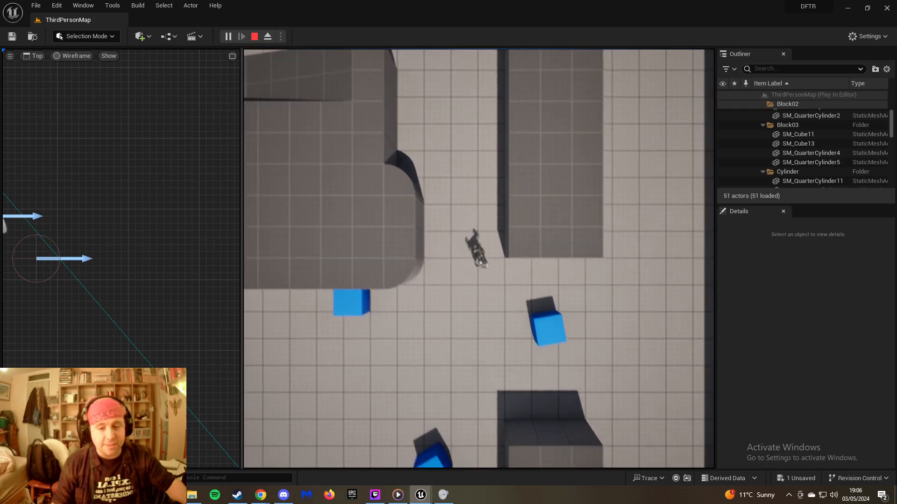
Run the character past the blue cube by the side wall up to the far corner, and end the play session
{"action": "key", "text": "d"}
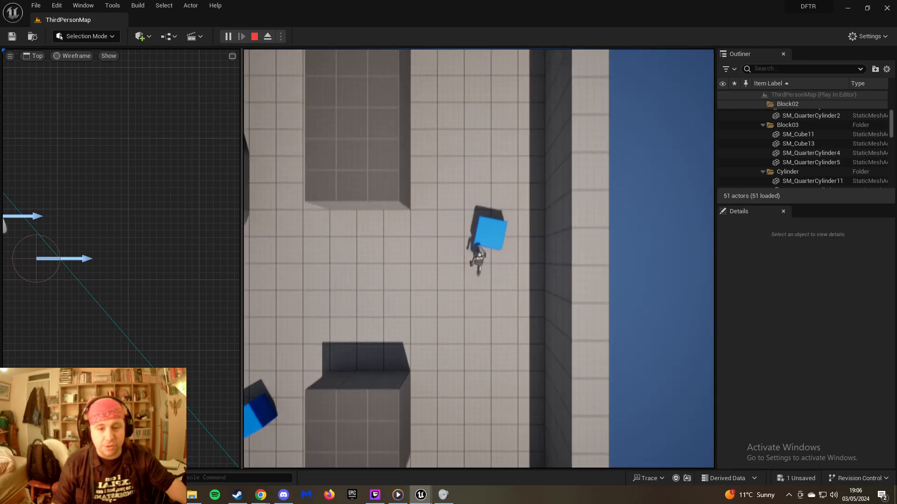
{"action": "key", "text": "a"}
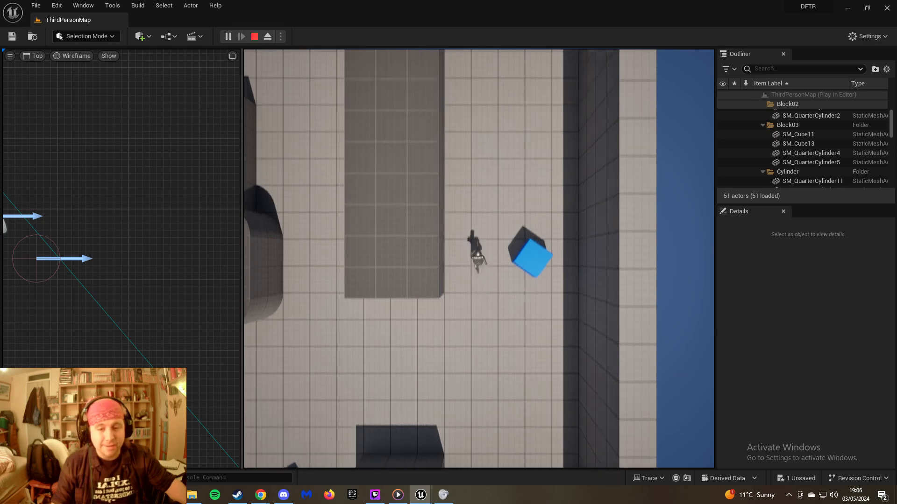
{"action": "key", "text": "w"}
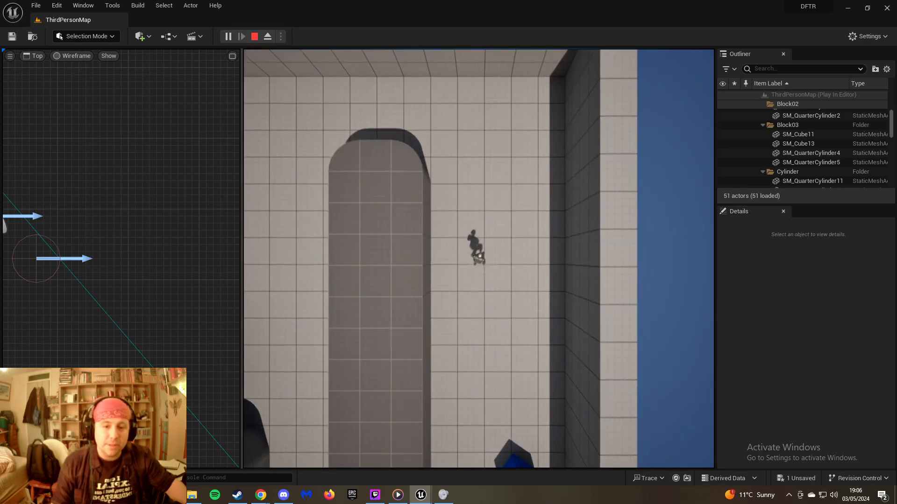
{"action": "key", "text": "w"}
{"action": "key", "text": "d"}
{"action": "key", "text": "a"}
{"action": "key", "text": "s"}
{"action": "key", "text": "s"}
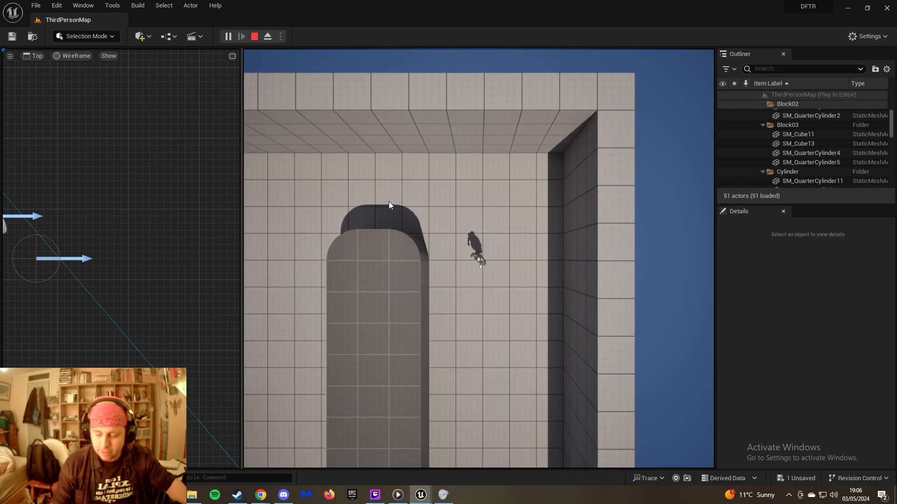
{"action": "key", "text": "Escape"}
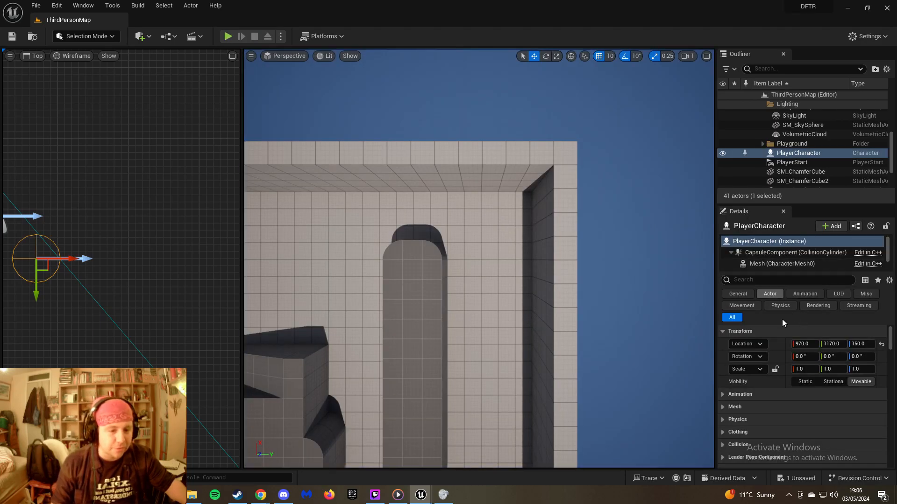
Examine PlayerCharacter's Character Movement properties, including the general and walking settings
{"action": "scroll", "coordinate": [785, 388], "scroll_direction": "down", "scroll_amount": 2}
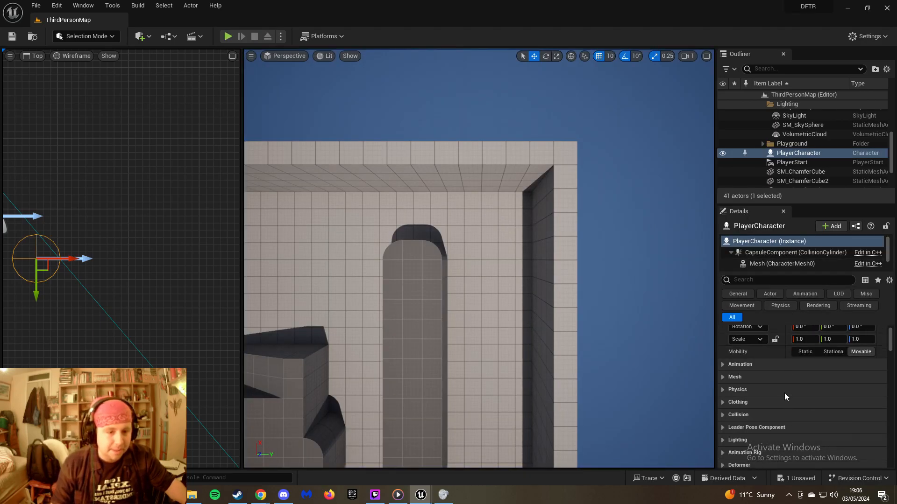
{"action": "scroll", "coordinate": [784, 393], "scroll_direction": "down", "scroll_amount": 6}
{"action": "scroll", "coordinate": [784, 389], "scroll_direction": "down", "scroll_amount": 8}
{"action": "scroll", "coordinate": [785, 390], "scroll_direction": "down", "scroll_amount": 3}
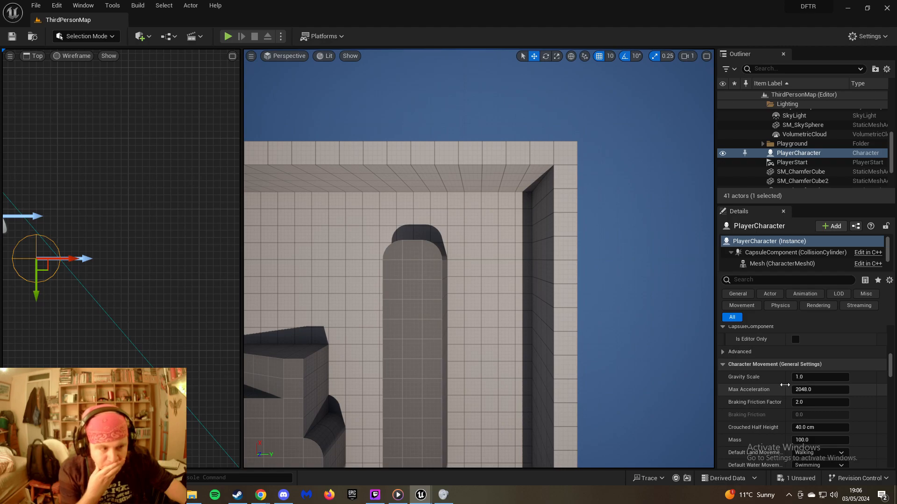
{"action": "scroll", "coordinate": [785, 385], "scroll_direction": "down", "scroll_amount": 1}
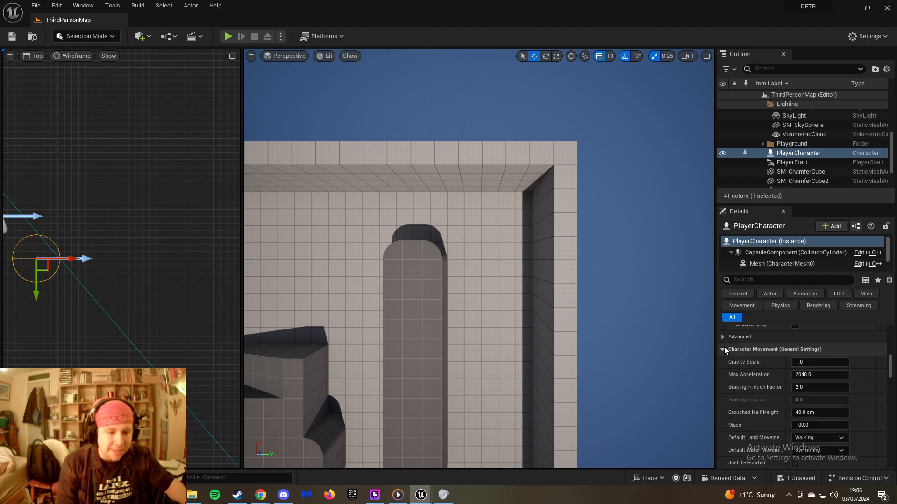
{"action": "scroll", "coordinate": [753, 369], "scroll_direction": "down", "scroll_amount": 10}
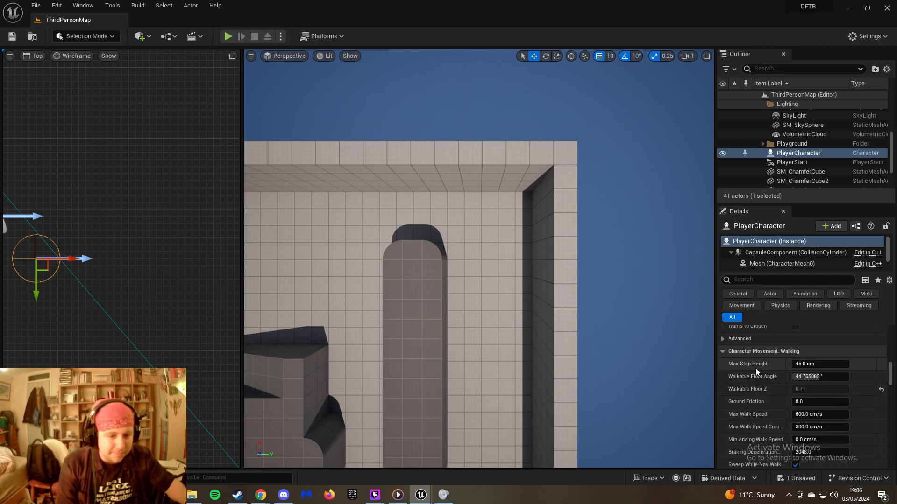
{"action": "scroll", "coordinate": [780, 360], "scroll_direction": "down", "scroll_amount": 8}
{"action": "scroll", "coordinate": [781, 362], "scroll_direction": "up", "scroll_amount": 6}
{"action": "scroll", "coordinate": [781, 360], "scroll_direction": "up", "scroll_amount": 5}
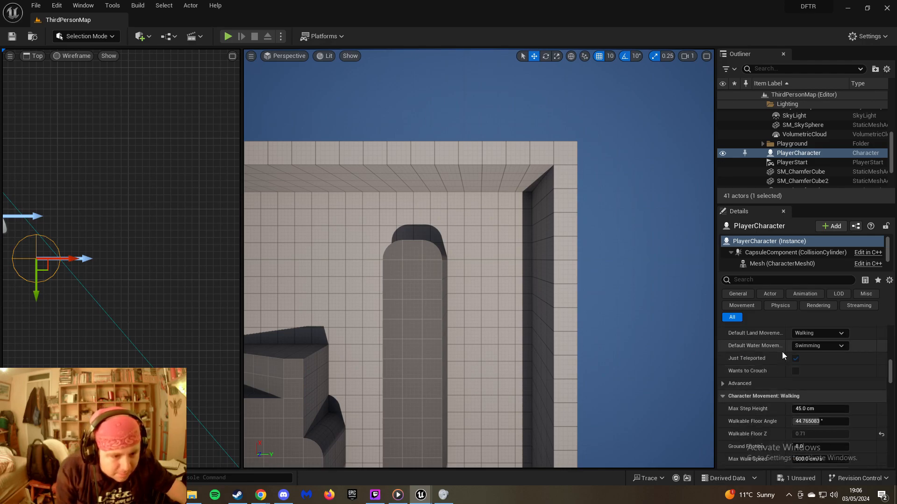
{"action": "scroll", "coordinate": [788, 366], "scroll_direction": "up", "scroll_amount": 3}
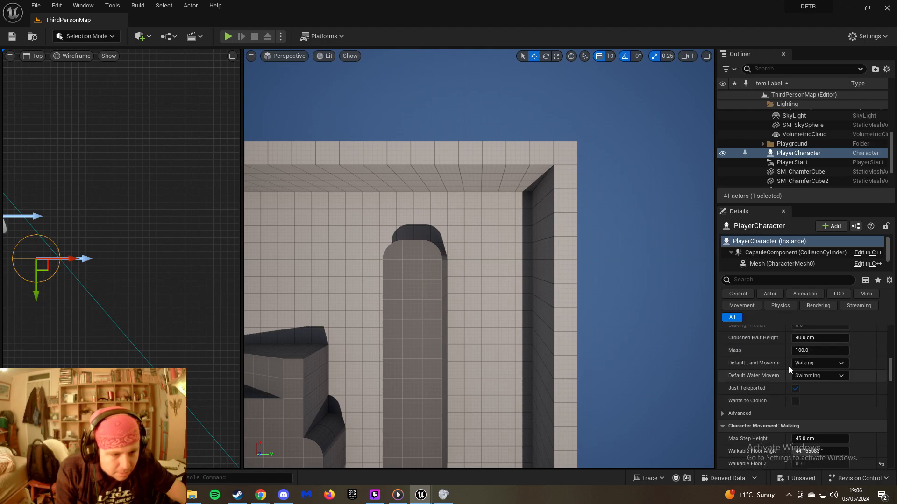
{"action": "scroll", "coordinate": [788, 366], "scroll_direction": "up", "scroll_amount": 3}
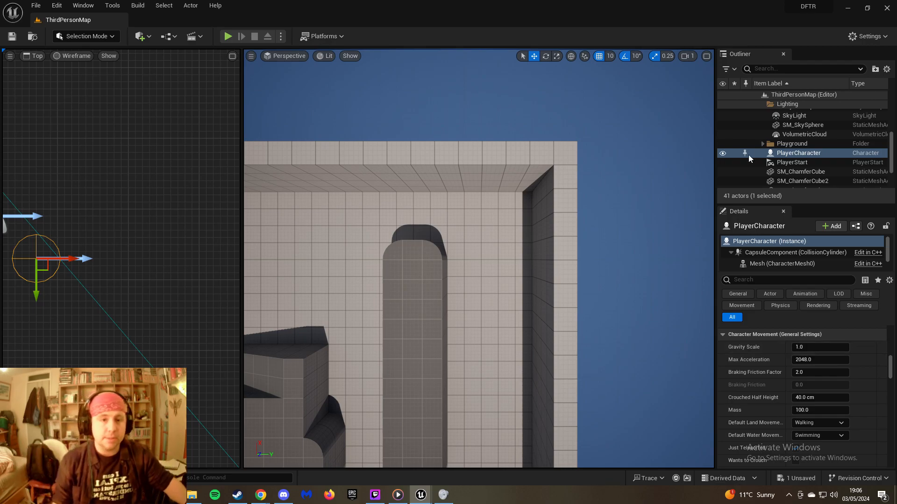
Select PlayerCharacter in the level again and frame it in the perspective view from behind at ground level
{"action": "right_click", "coordinate": [482, 251]}
{"action": "left_click", "coordinate": [476, 251]}
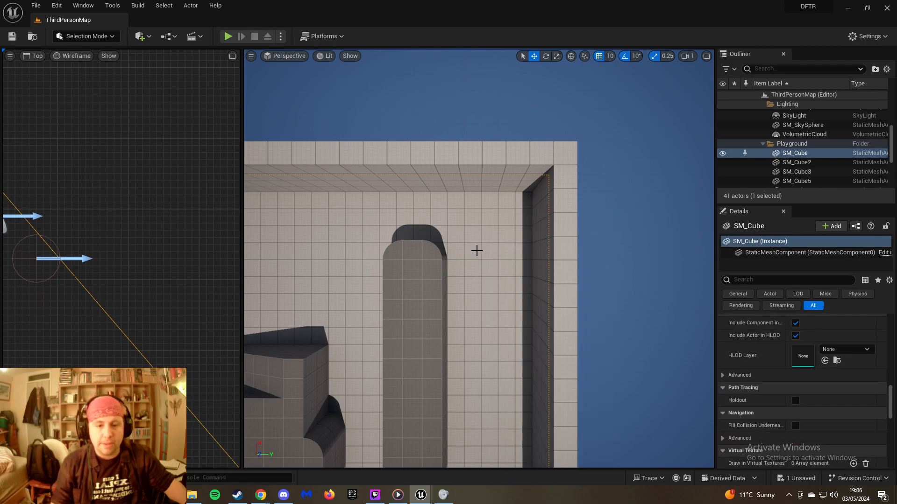
{"action": "left_click", "coordinate": [762, 144]}
{"action": "left_click", "coordinate": [780, 153]}
{"action": "key", "text": "f"}
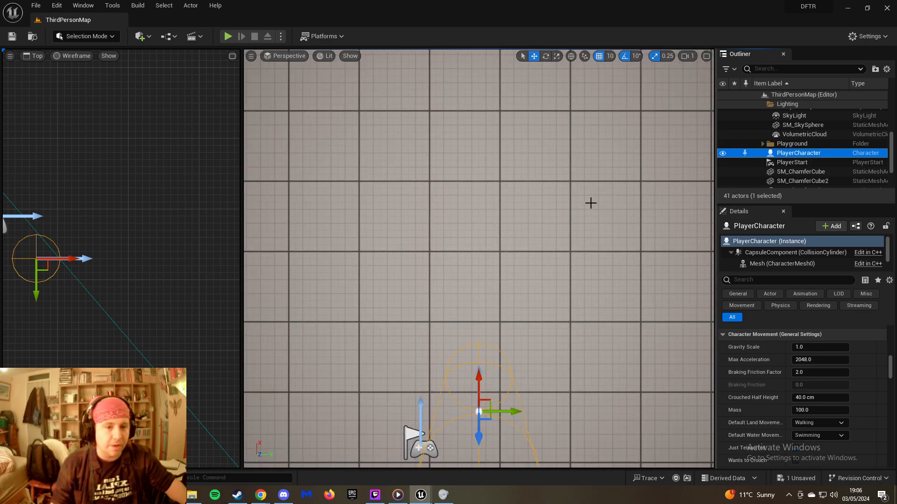
{"action": "right_click_drag", "start_coordinate": [591, 203], "coordinate": [710, 109]}
{"action": "key", "text": "s"}
{"action": "key", "text": "w"}
{"action": "right_click_drag", "start_coordinate": [570, 202], "coordinate": [356, 189]}
{"action": "key", "text": "w"}
{"action": "key", "text": "d"}
{"action": "key", "text": "a"}
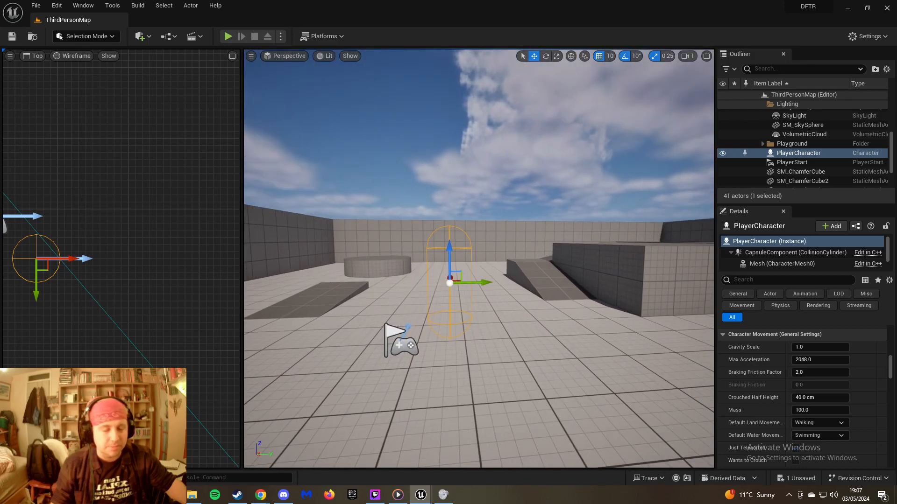
Look over the level around PlayerCharacter, from the cylinder and ramps to the blocks along the walls
{"action": "right_click_drag", "start_coordinate": [503, 210], "coordinate": [549, 221]}
{"action": "key", "text": "a"}
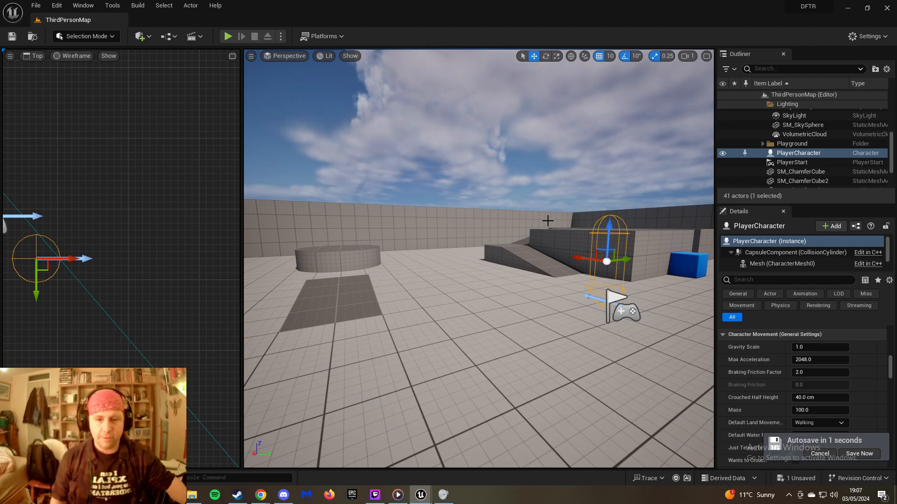
{"action": "right_click_drag", "start_coordinate": [479, 259], "coordinate": [446, 318]}
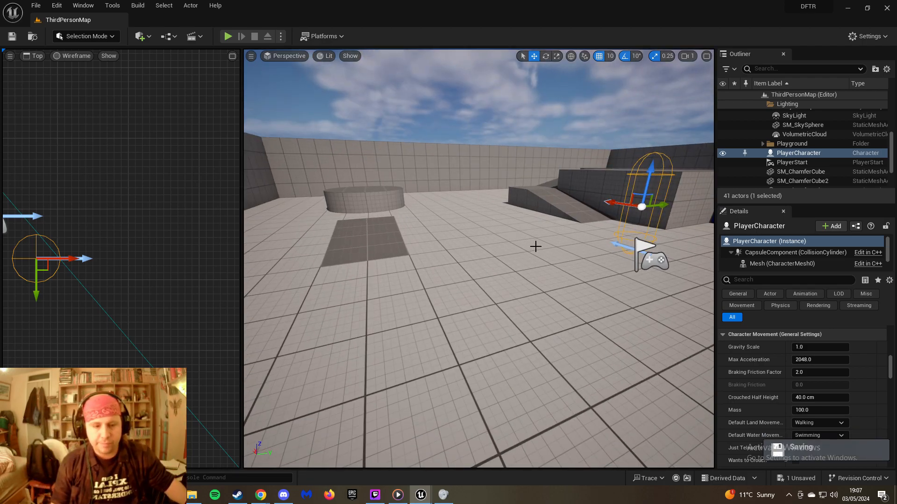
{"action": "mouse_move", "coordinate": [535, 246]}
{"action": "right_mouse_down"}
{"action": "mouse_move", "coordinate": [514, 289]}
{"action": "mouse_move", "coordinate": [505, 252]}
{"action": "mouse_move", "coordinate": [569, 243]}
{"action": "mouse_move", "coordinate": [574, 215]}
{"action": "mouse_move", "coordinate": [574, 252]}
{"action": "mouse_move", "coordinate": [593, 275]}
{"action": "mouse_move", "coordinate": [598, 303]}
{"action": "mouse_move", "coordinate": [597, 261]}
{"action": "mouse_move", "coordinate": [612, 259]}
{"action": "mouse_move", "coordinate": [589, 255]}
{"action": "mouse_move", "coordinate": [611, 234]}
{"action": "mouse_move", "coordinate": [640, 243]}
{"action": "mouse_move", "coordinate": [531, 243]}
{"action": "right_mouse_up"}
{"action": "key", "text": "d"}
{"action": "key", "text": "w"}
{"action": "key", "text": "a"}
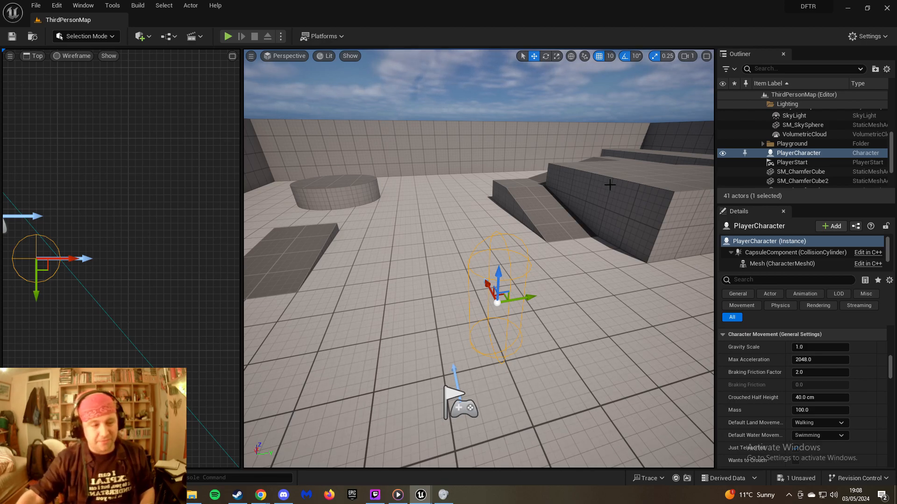
{"action": "right_click_drag", "start_coordinate": [517, 212], "coordinate": [573, 183]}
{"action": "key", "text": "d"}
{"action": "key", "text": "s"}
{"action": "key", "text": "a"}
{"action": "key", "text": "w"}
{"action": "key", "text": "w"}
{"action": "right_click_drag", "start_coordinate": [494, 183], "coordinate": [499, 247]}
{"action": "key", "text": "s"}
{"action": "left_click", "coordinate": [83, 5]}
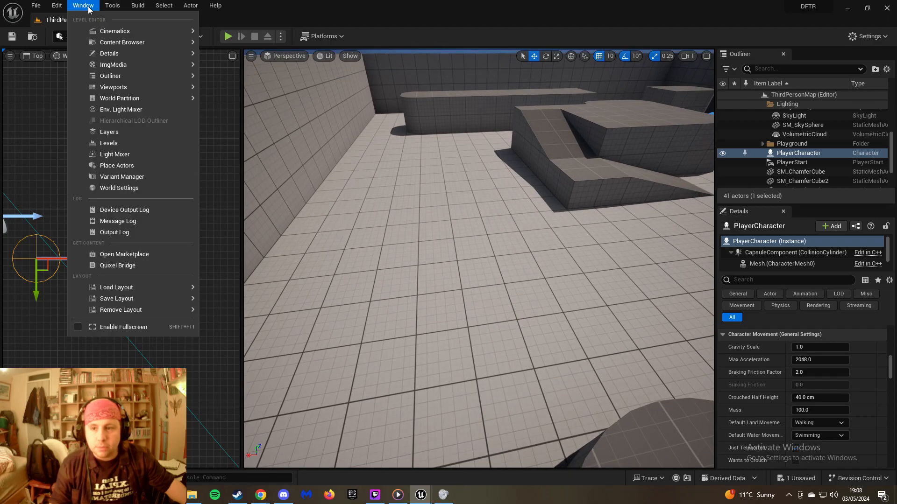
{"action": "mouse_move", "coordinate": [116, 43]}
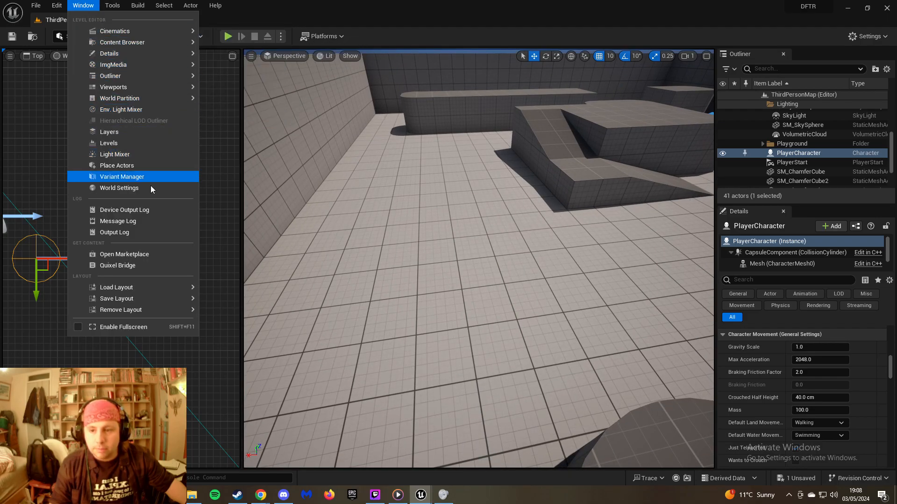
{"action": "mouse_move", "coordinate": [52, 6]}
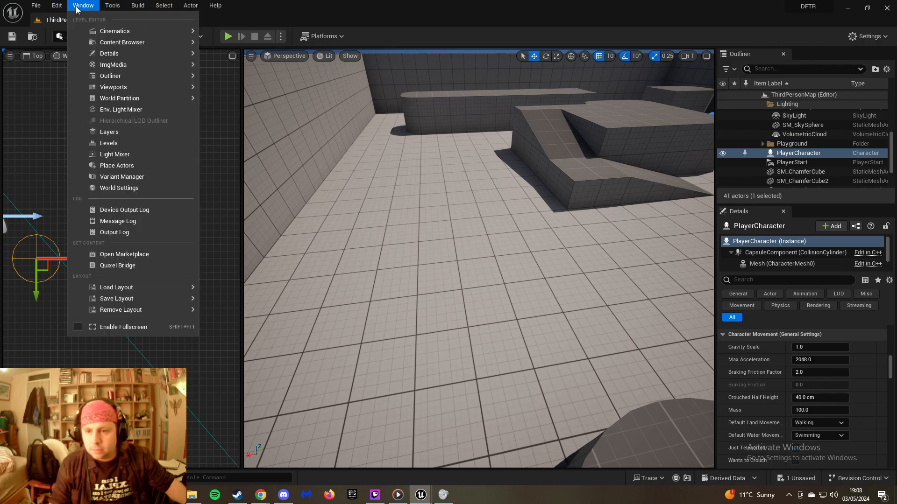
{"action": "mouse_move", "coordinate": [131, 6]}
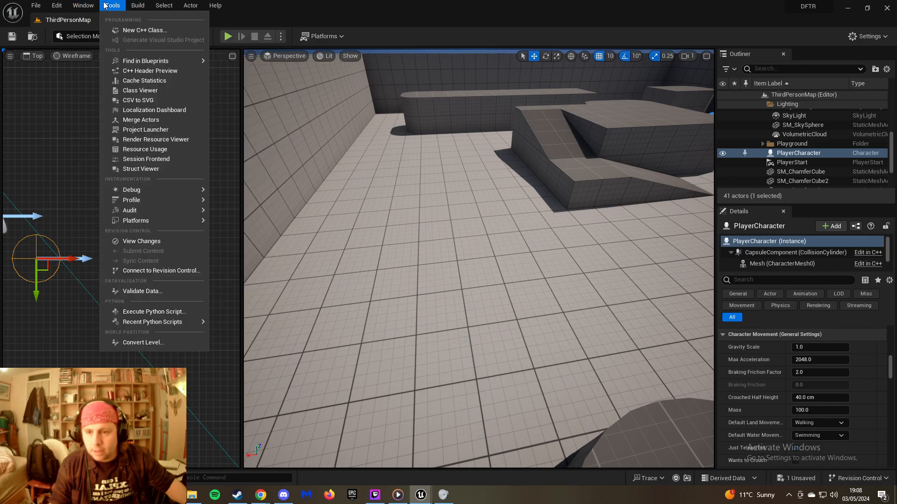
{"action": "mouse_move", "coordinate": [190, 6]}
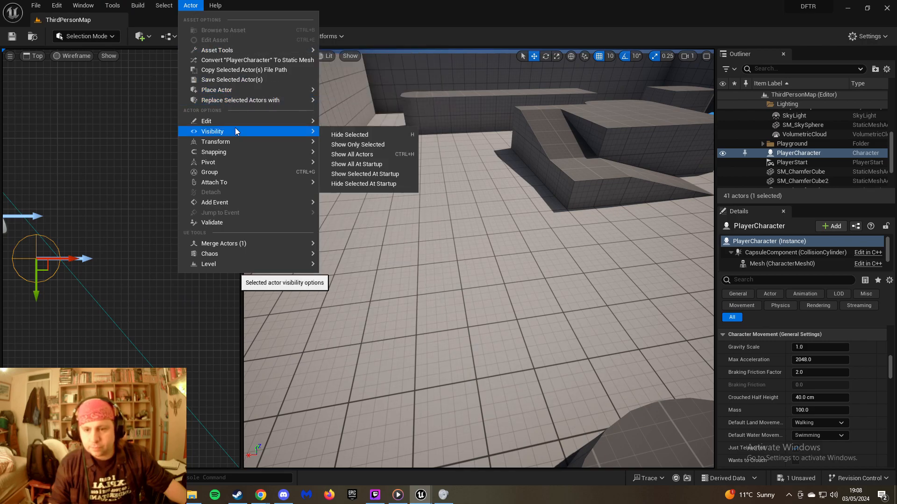
Place a new basic Character actor in the level, on the floor beside the ramp block
{"action": "left_click", "coordinate": [142, 36]}
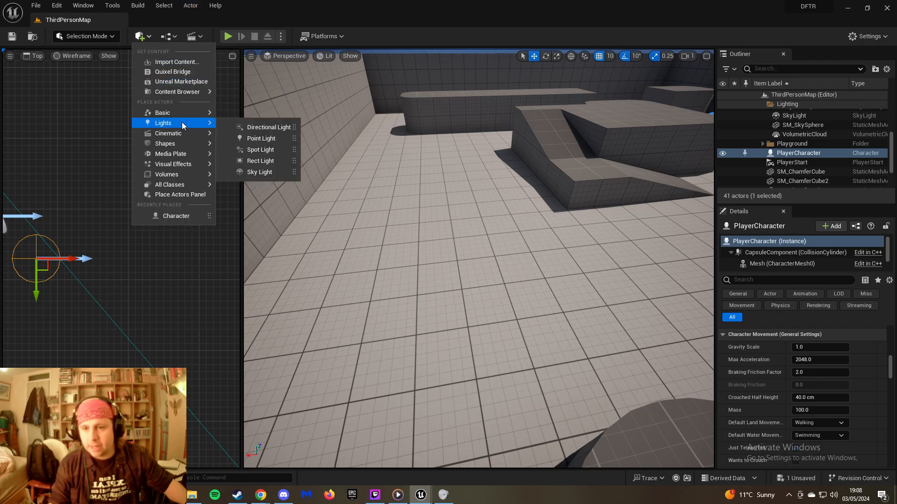
{"action": "mouse_move", "coordinate": [189, 123]}
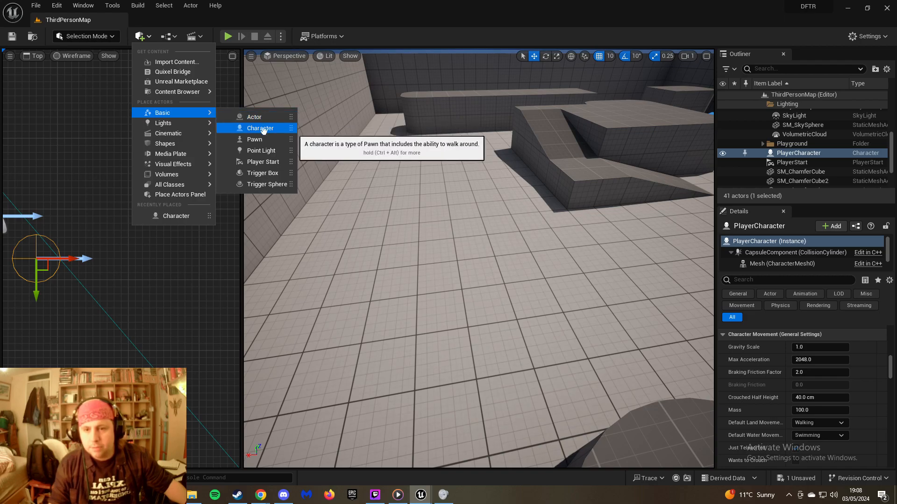
{"action": "left_click_drag", "start_coordinate": [263, 131], "coordinate": [528, 202]}
{"action": "left_click_drag", "start_coordinate": [539, 154], "coordinate": [539, 151]}
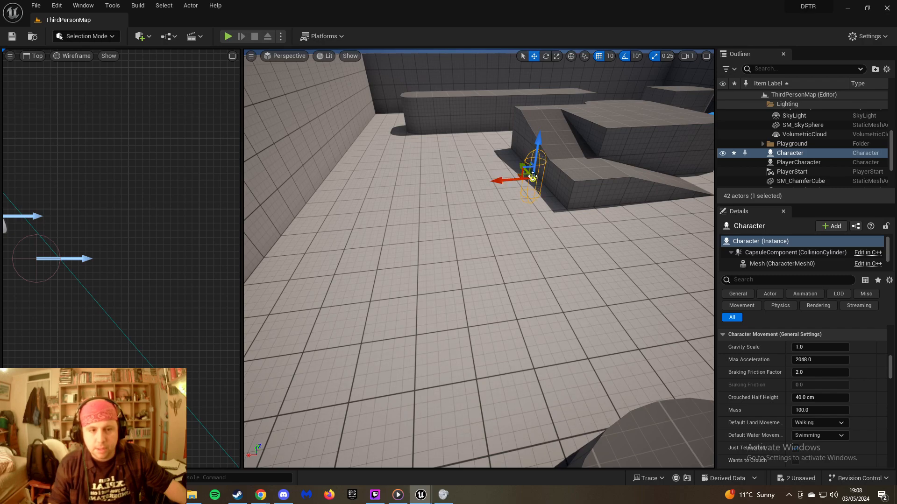
Rename the newly placed Character actor as BasicEnemy
{"action": "right_click", "coordinate": [808, 154]}
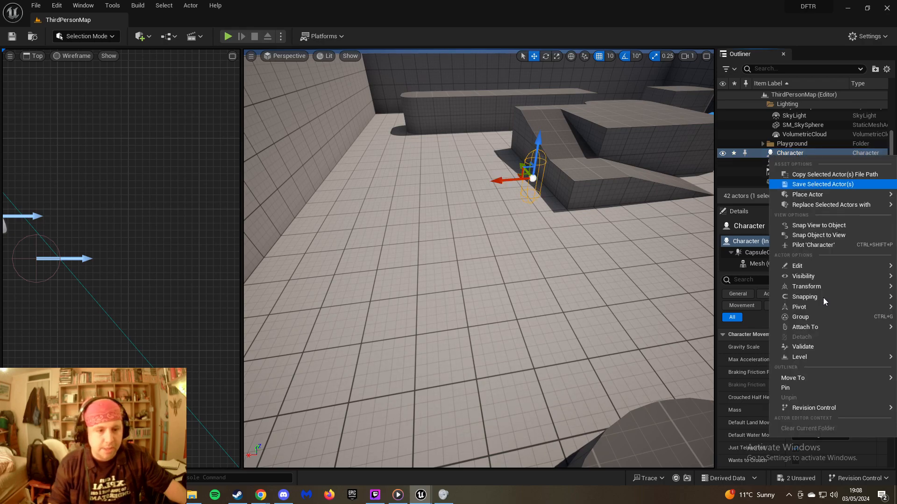
{"action": "mouse_move", "coordinate": [817, 357]}
{"action": "mouse_move", "coordinate": [804, 377]}
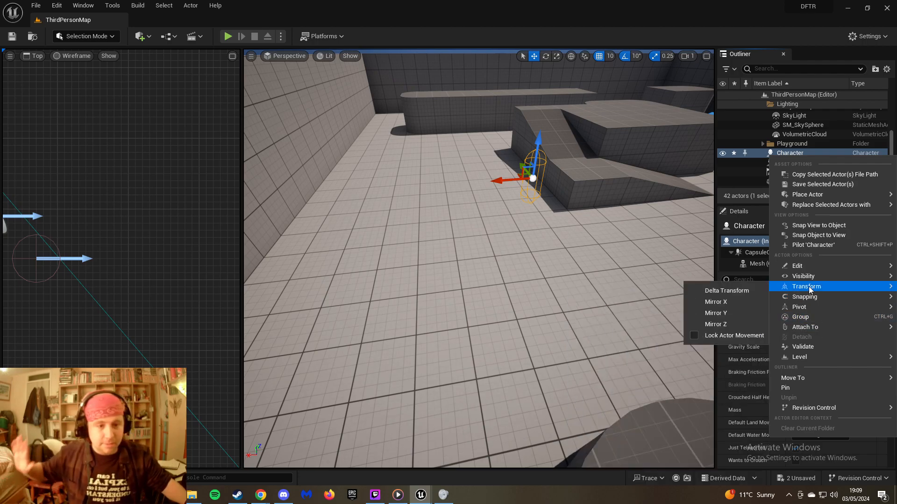
{"action": "mouse_move", "coordinate": [807, 288]}
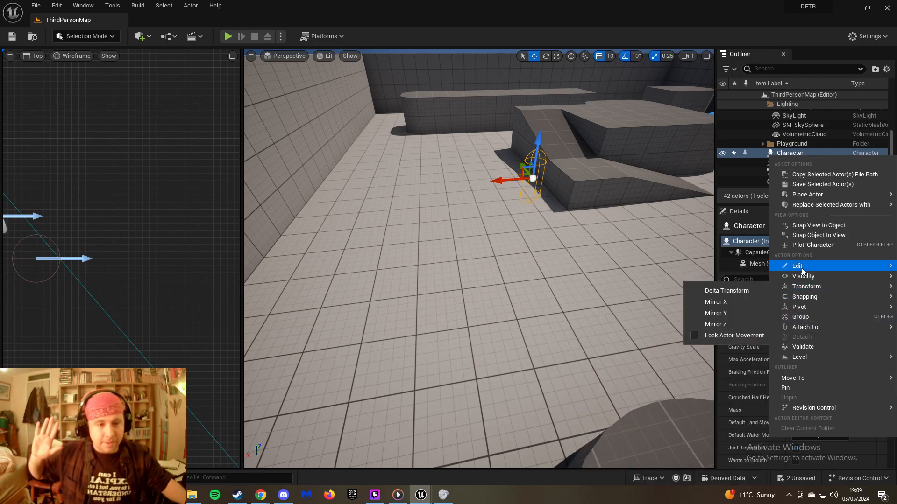
{"action": "mouse_move", "coordinate": [794, 272]}
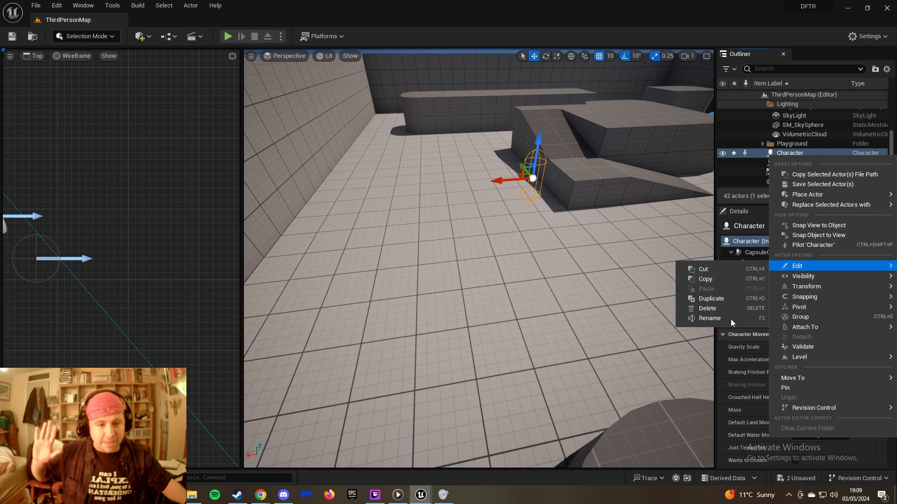
{"action": "left_click", "coordinate": [722, 319]}
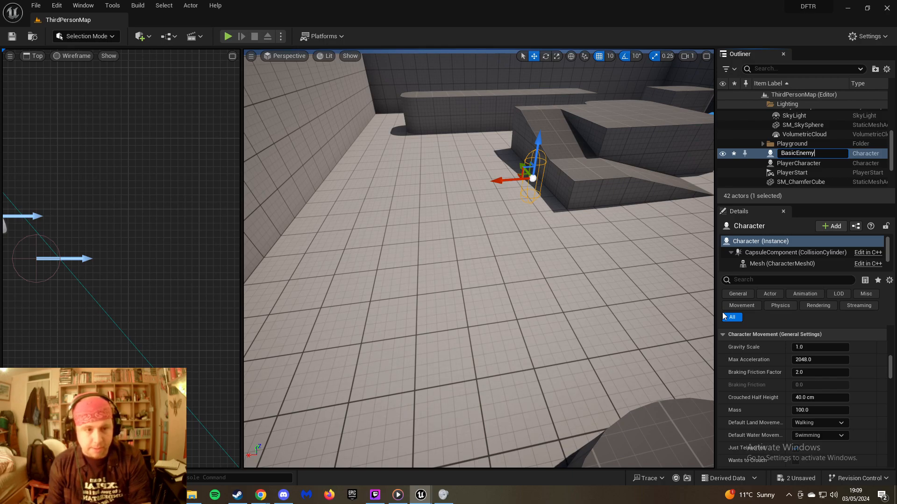
{"action": "type", "text": "BasicEnemy"}
{"action": "key", "text": "Return"}
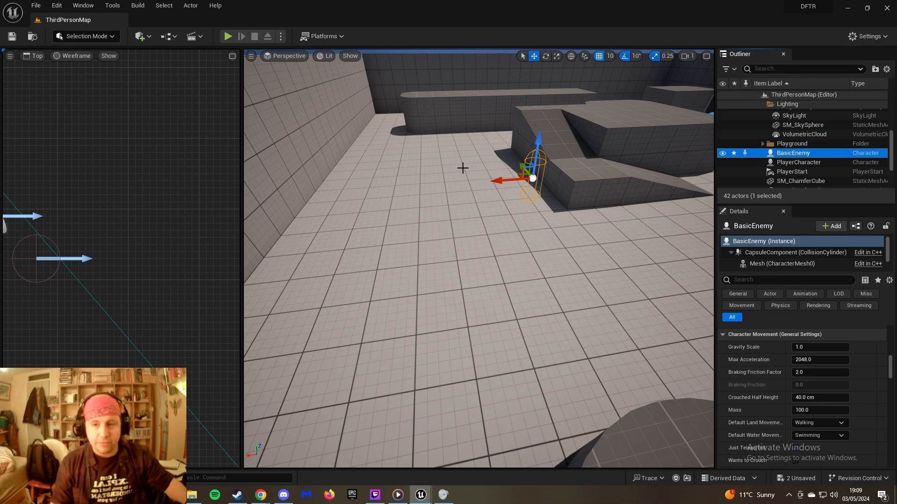
Start a play session and run the character up past the ramp block and across to the long rounded block
{"action": "left_click", "coordinate": [229, 36]}
{"action": "left_click", "coordinate": [261, 74]}
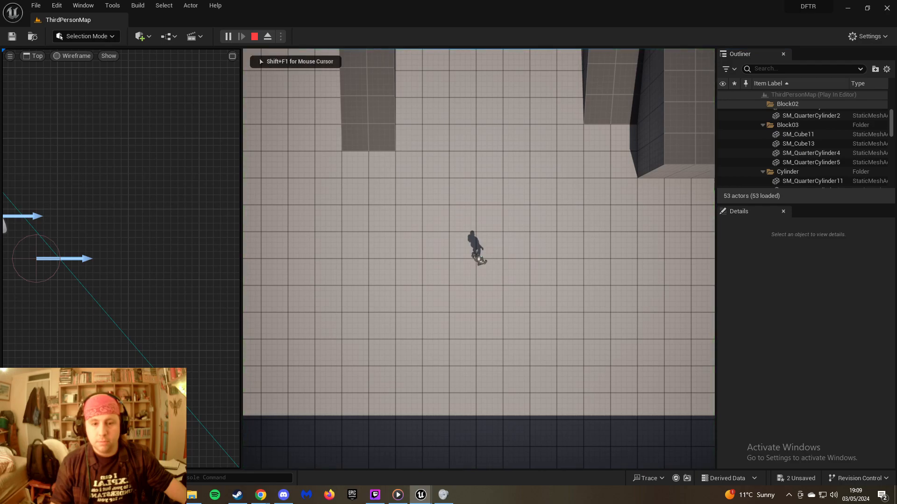
{"action": "key", "text": "w"}
{"action": "key", "text": "d"}
{"action": "key", "text": "w"}
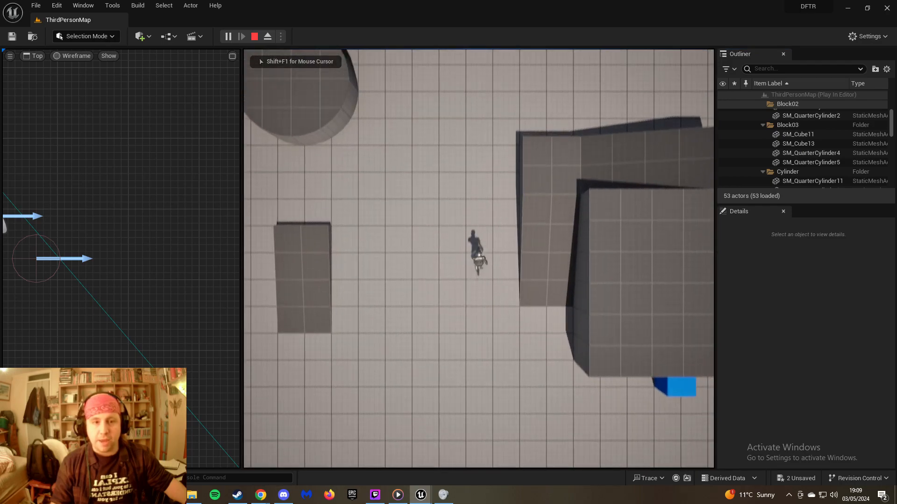
{"action": "key", "text": "d"}
{"action": "key", "text": "w"}
{"action": "key", "text": "d"}
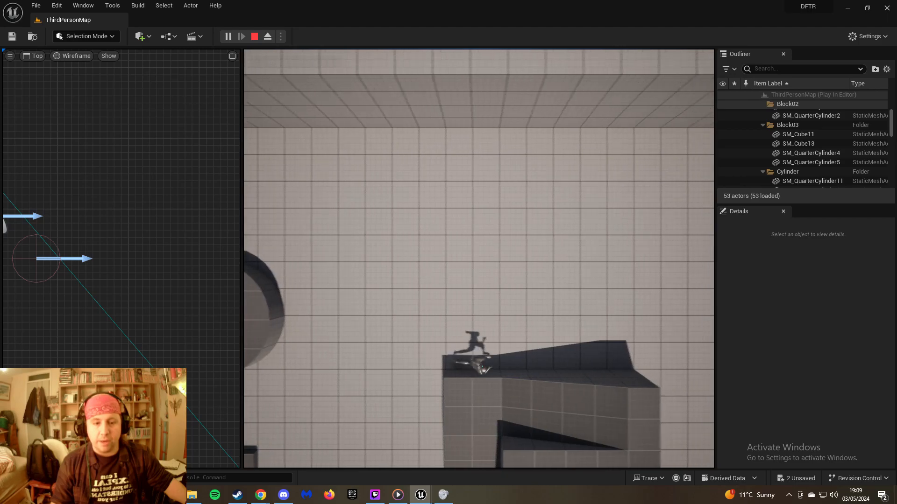
{"action": "key", "text": "s"}
{"action": "key", "text": "d"}
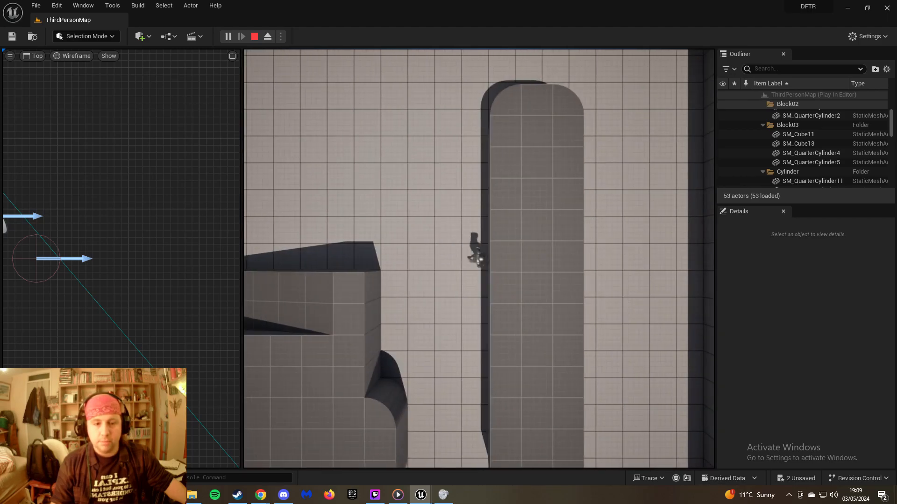
Run the character down past the blue cubes and back around to the ramp block, and end the play session
{"action": "key", "text": "s"}
{"action": "key", "text": "s"}
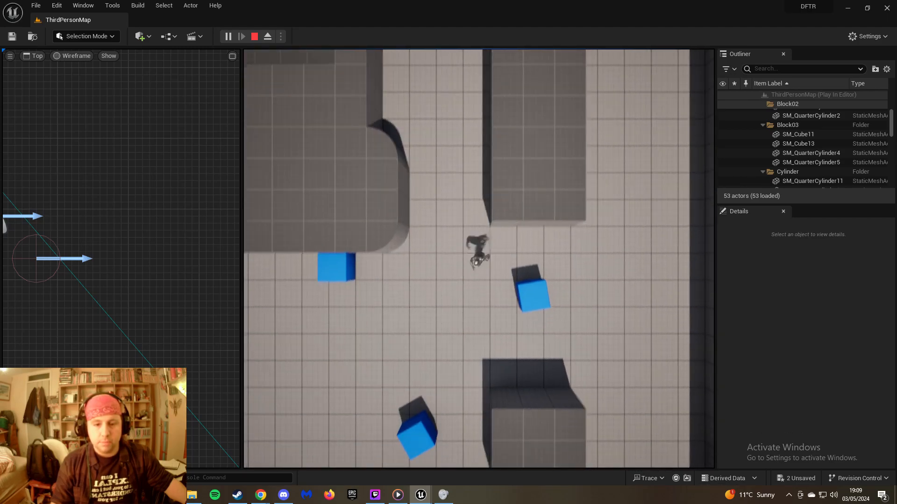
{"action": "key", "text": "a"}
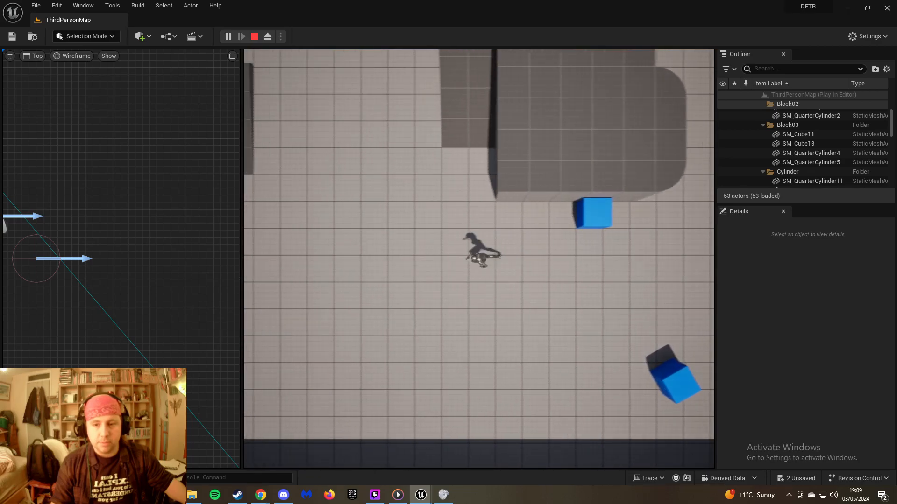
{"action": "key", "text": "w"}
{"action": "key", "text": "a"}
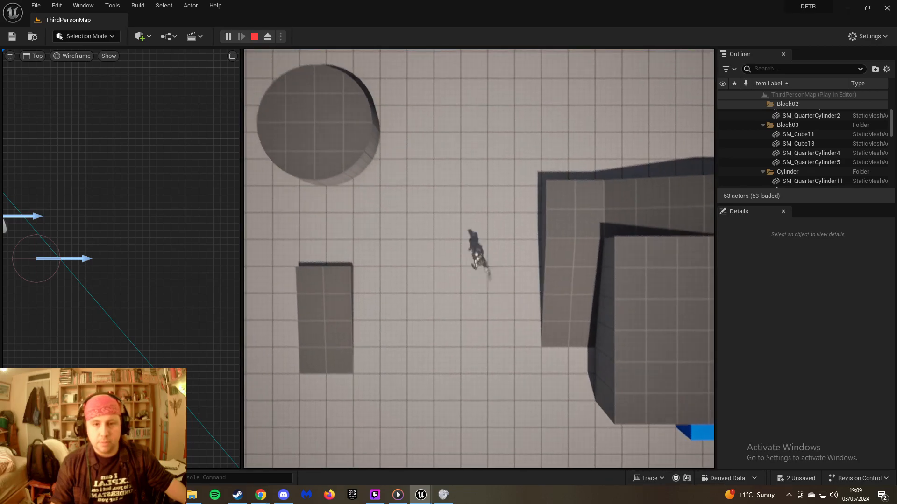
{"action": "key", "text": "d"}
{"action": "key", "text": "w"}
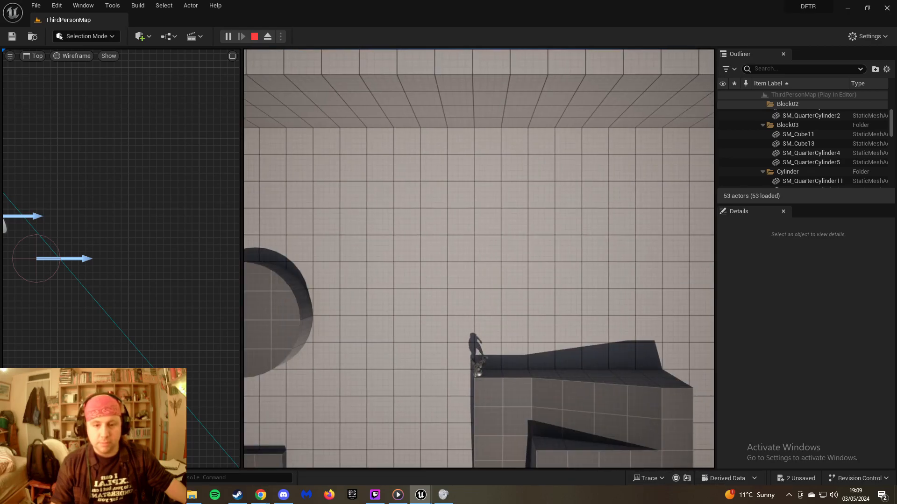
{"action": "key", "text": "s"}
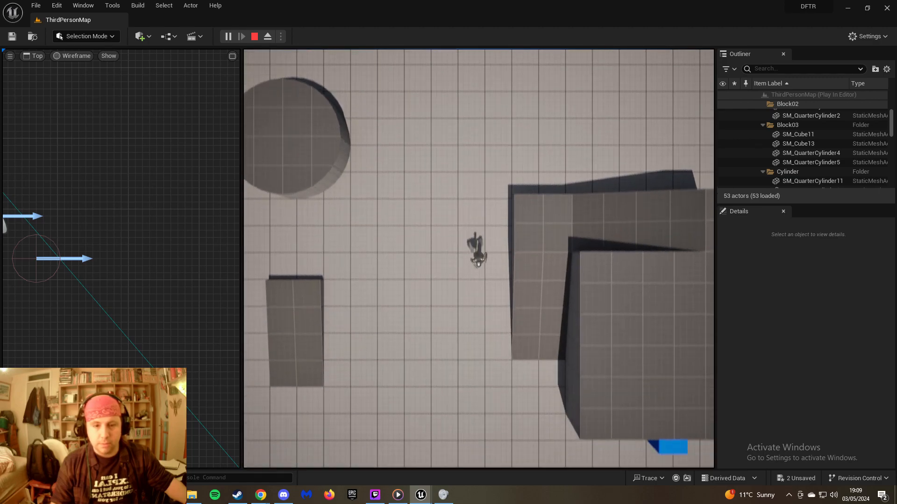
{"action": "key", "text": "Escape"}
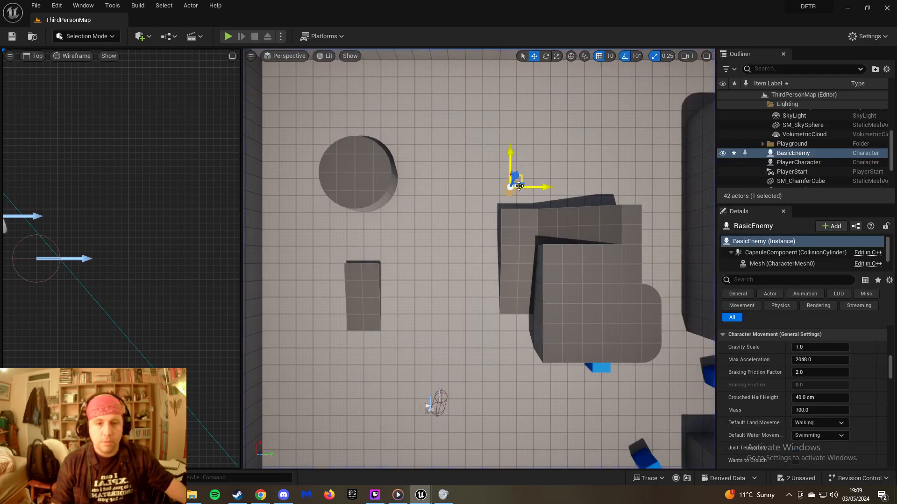
Select BasicEnemy's Mesh component and move it across the floor to just in front of PlayerCharacter
{"action": "left_click", "coordinate": [785, 154]}
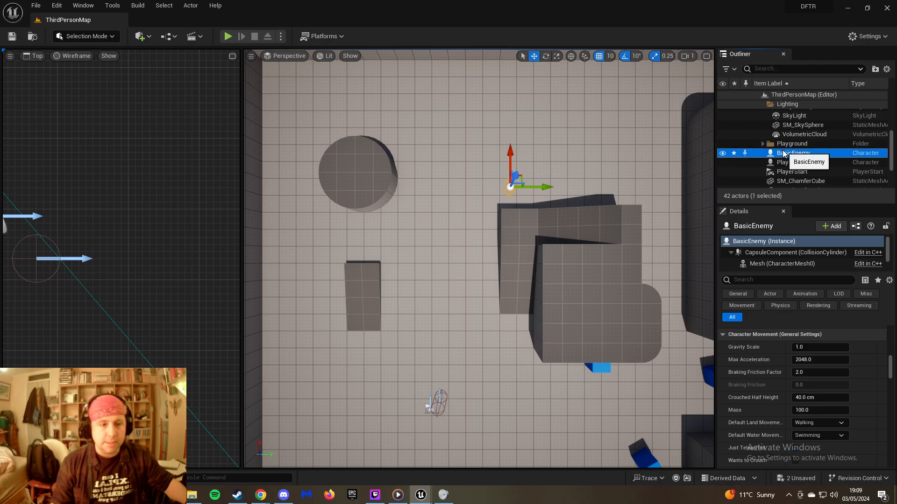
{"action": "left_click", "coordinate": [798, 264]}
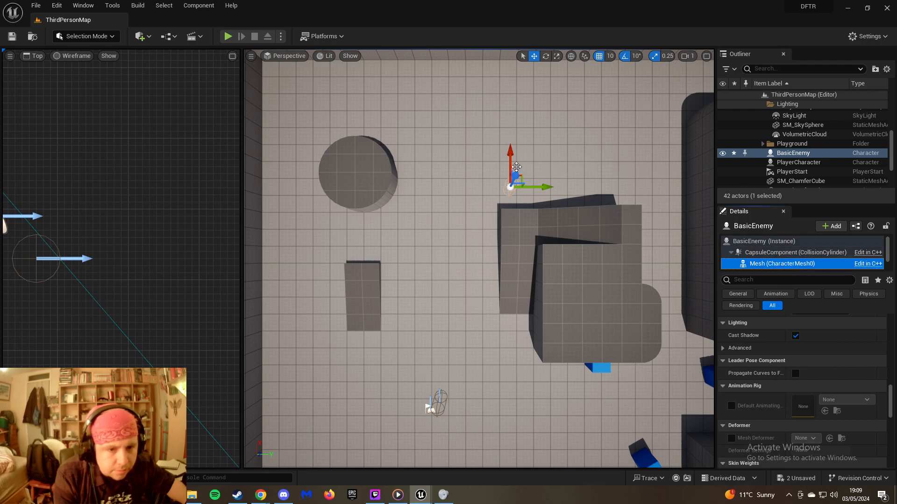
{"action": "left_click_drag", "start_coordinate": [546, 183], "coordinate": [427, 326]}
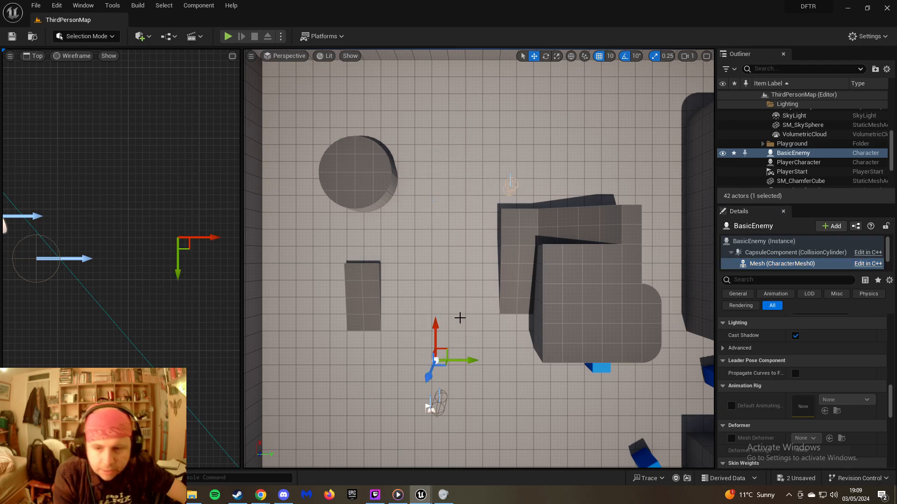
Start a play session, select BasicEnemy among the running level's actors, and examine its general and walking Character Movement settings
{"action": "left_click", "coordinate": [228, 36]}
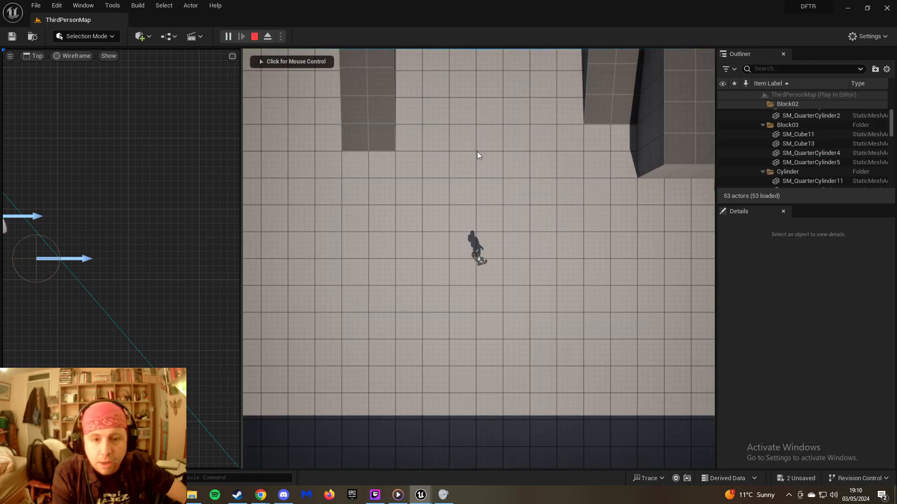
{"action": "scroll", "coordinate": [810, 137], "scroll_direction": "down", "scroll_amount": 5}
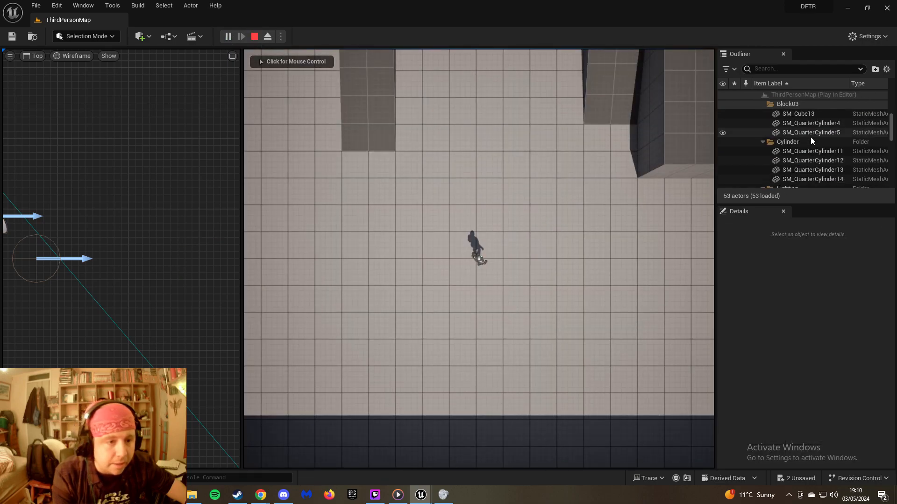
{"action": "scroll", "coordinate": [811, 139], "scroll_direction": "down", "scroll_amount": 6}
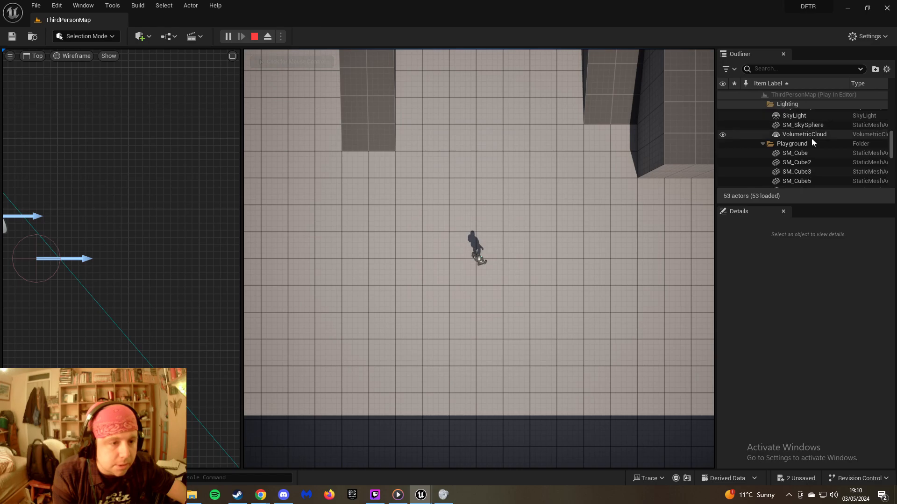
{"action": "scroll", "coordinate": [811, 139], "scroll_direction": "down", "scroll_amount": 2}
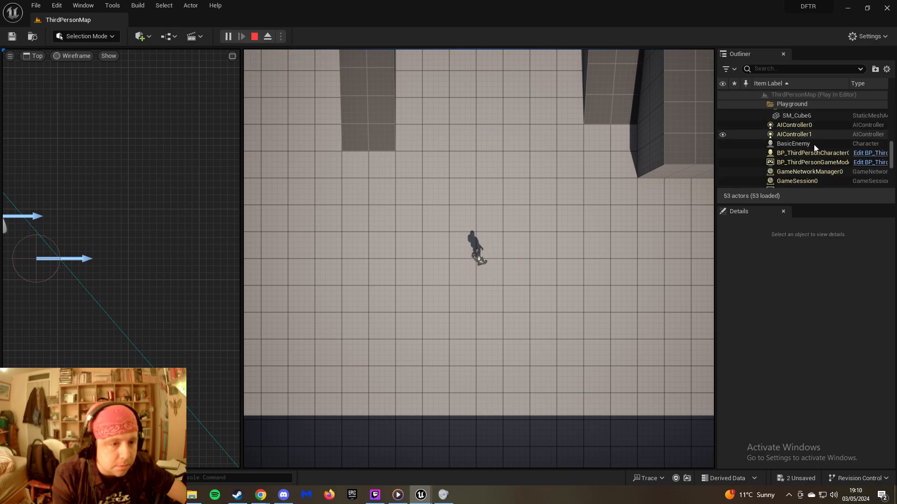
{"action": "left_click", "coordinate": [812, 143]}
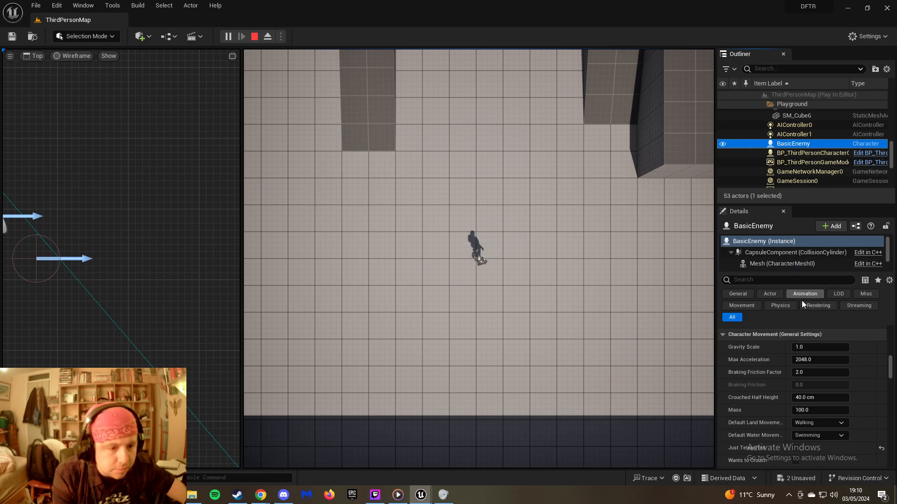
{"action": "scroll", "coordinate": [814, 330], "scroll_direction": "down", "scroll_amount": 5}
{"action": "scroll", "coordinate": [813, 355], "scroll_direction": "down", "scroll_amount": 1}
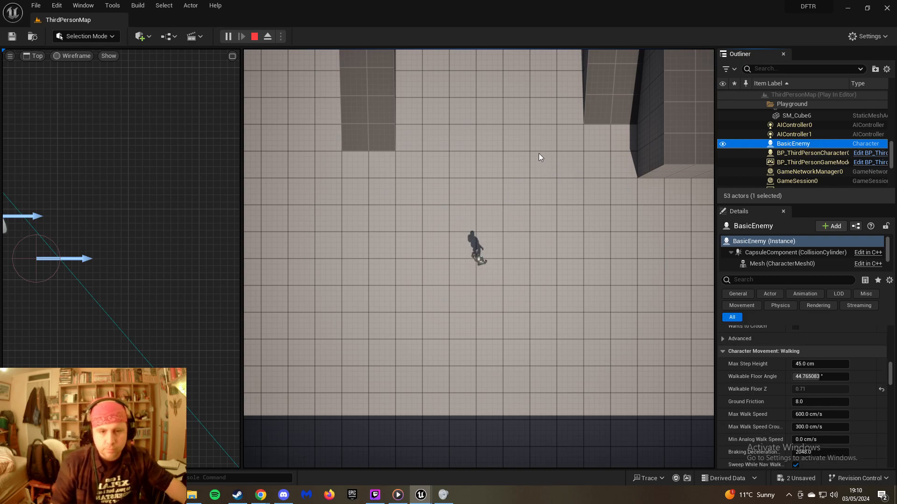
{"action": "left_click", "coordinate": [789, 145]}
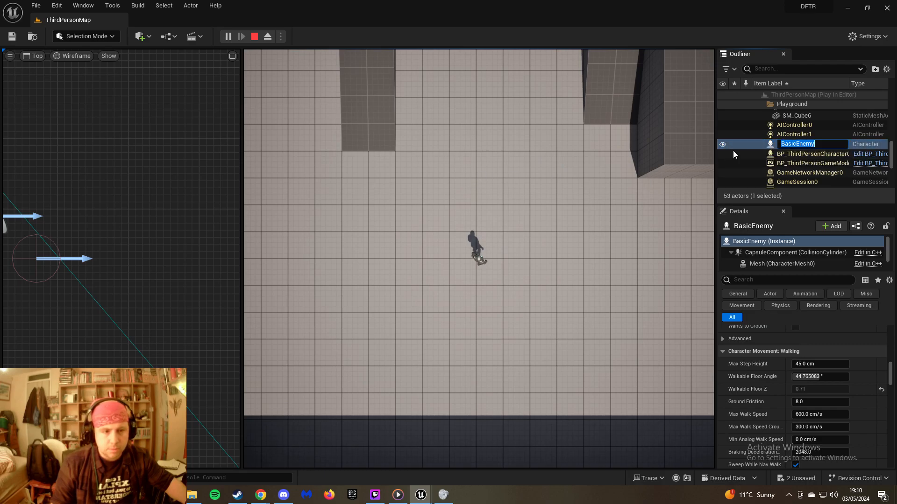
{"action": "left_click", "coordinate": [797, 153]}
{"action": "left_click", "coordinate": [809, 145]}
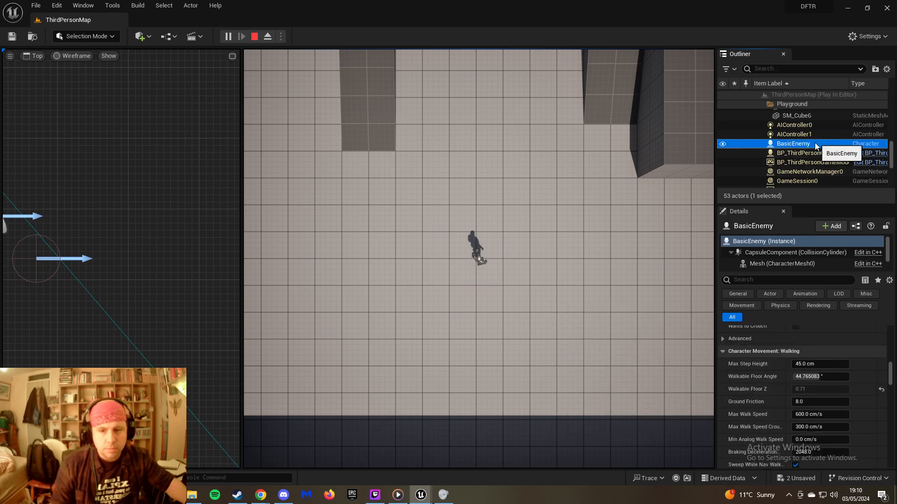
Move BasicEnemy across the floor to just beside PlayerCharacter using the wireframe top view, and end the play session
{"action": "key", "text": "f"}
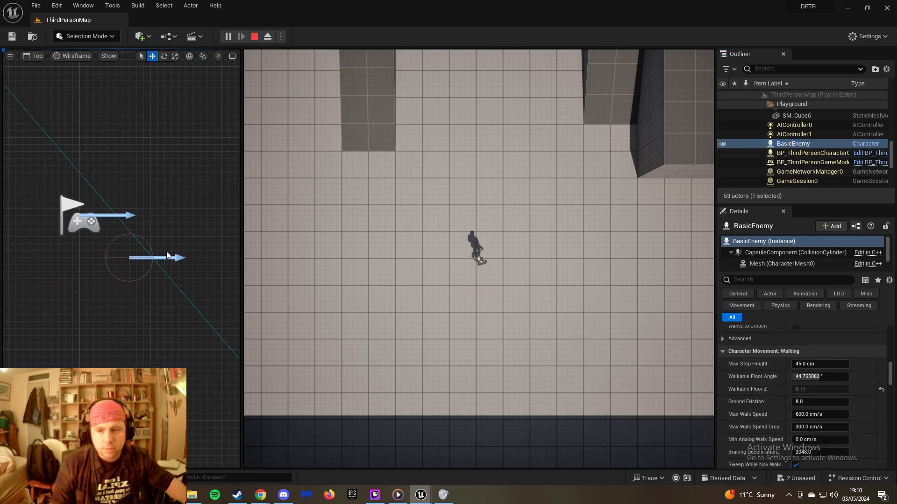
{"action": "scroll", "coordinate": [167, 223], "scroll_direction": "down", "scroll_amount": 18}
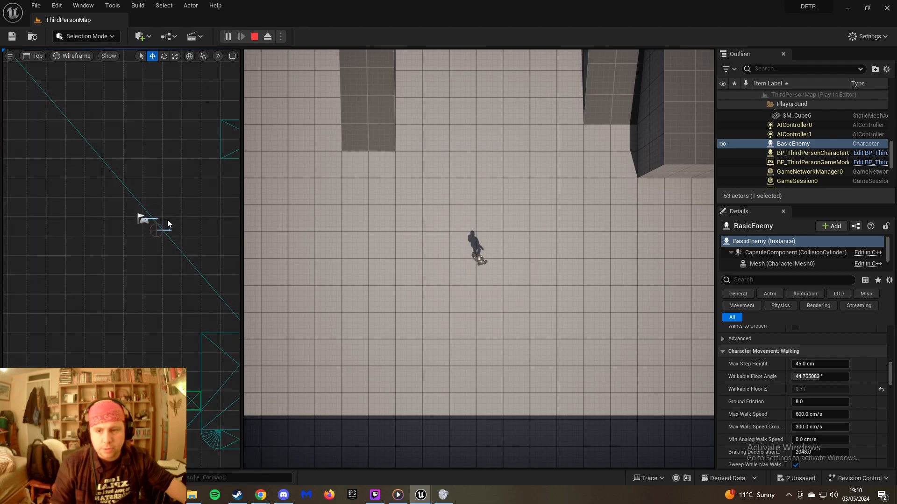
{"action": "right_click_drag", "start_coordinate": [186, 214], "coordinate": [129, 240]}
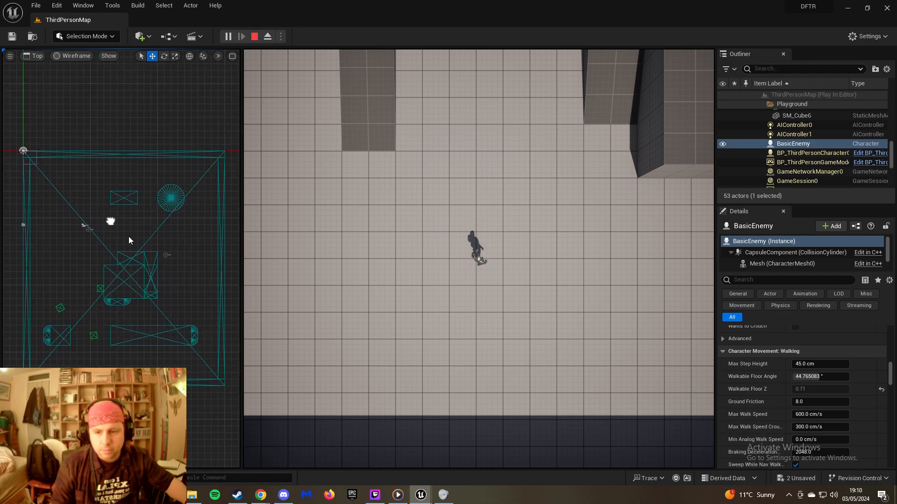
{"action": "left_click", "coordinate": [167, 255]}
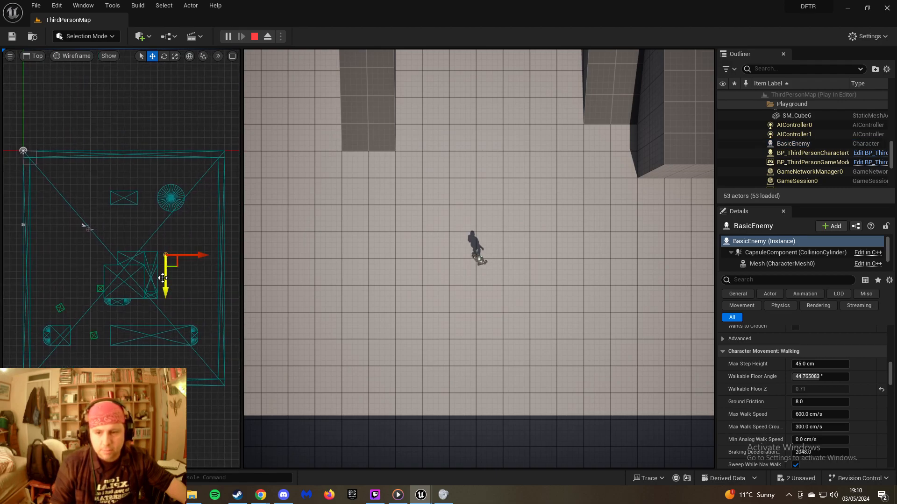
{"action": "left_click_drag", "start_coordinate": [166, 279], "coordinate": [102, 257]}
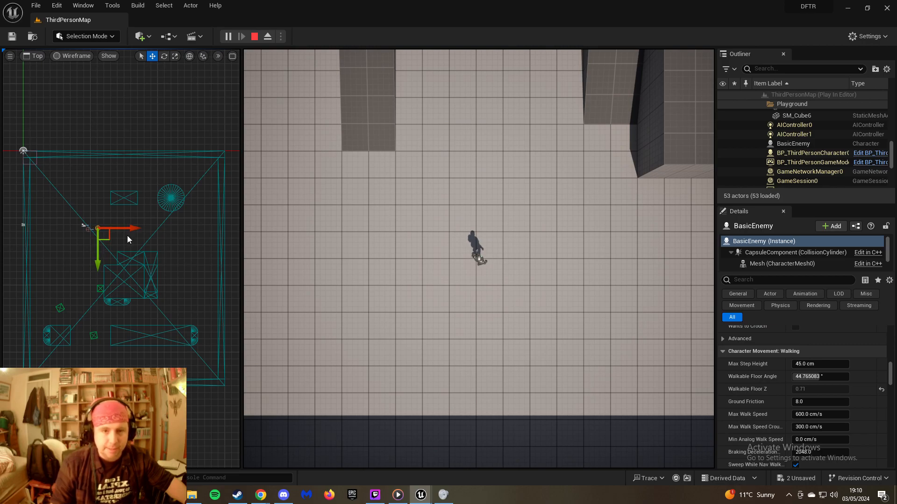
{"action": "left_click", "coordinate": [256, 36]}
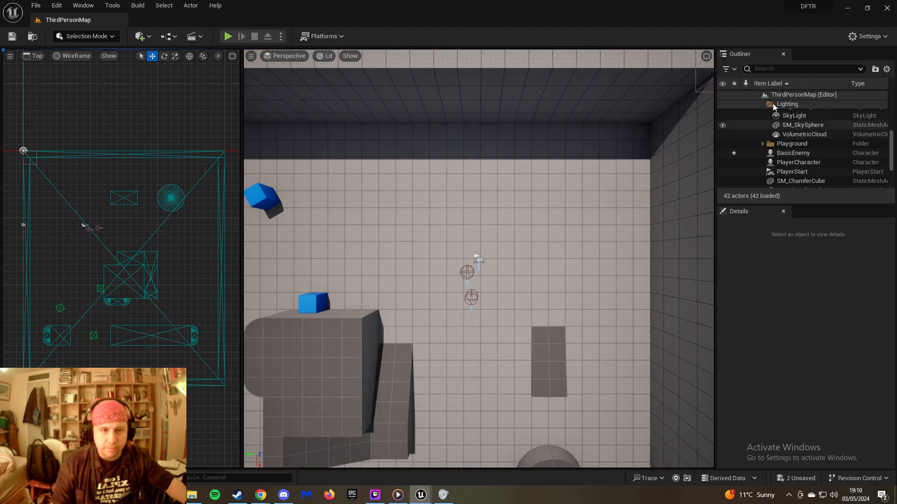
Examine where BasicEnemy stands relative to PlayerStart, and review PlayerStart's transform and object settings
{"action": "left_click", "coordinate": [792, 153]}
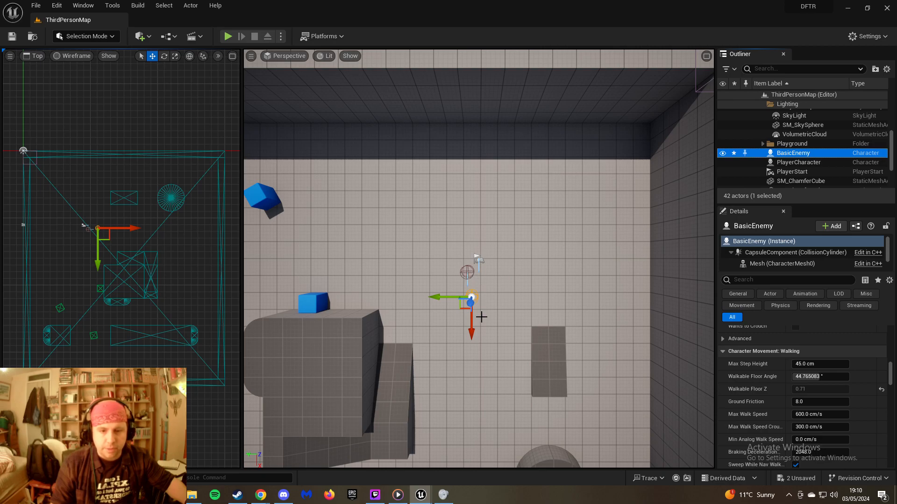
{"action": "right_click_drag", "start_coordinate": [482, 291], "coordinate": [470, 265]}
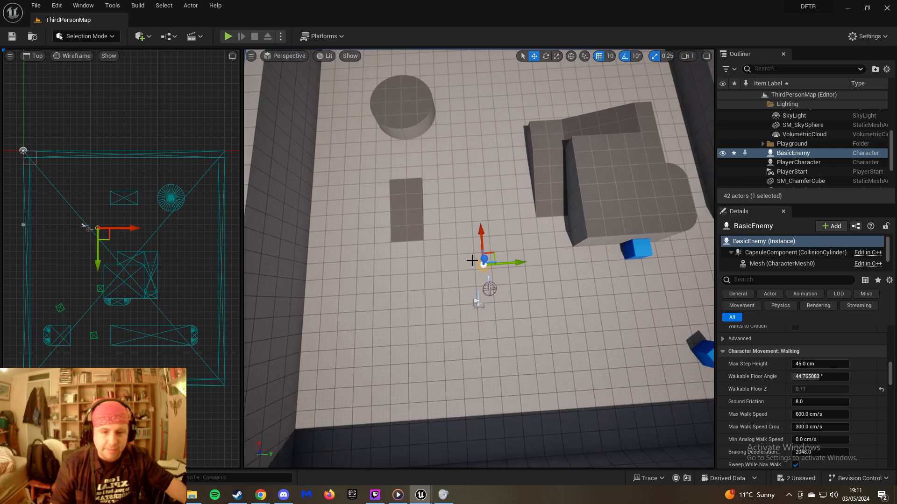
{"action": "left_click", "coordinate": [795, 172]}
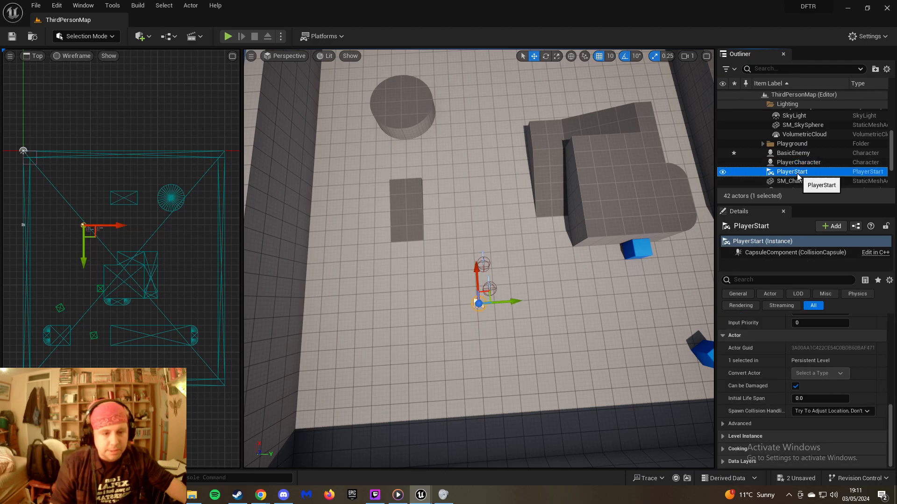
{"action": "scroll", "coordinate": [801, 417], "scroll_direction": "up", "scroll_amount": 5}
{"action": "scroll", "coordinate": [800, 416], "scroll_direction": "up", "scroll_amount": 6}
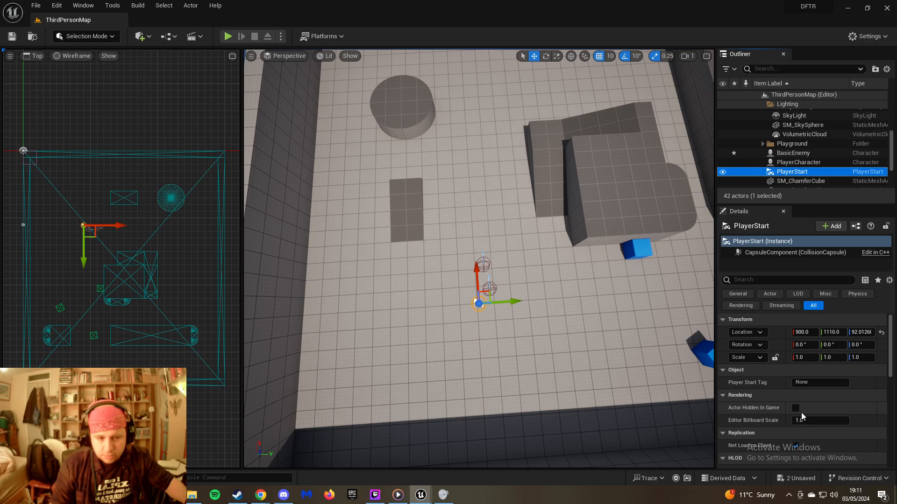
Raise BasicEnemy to a Z location of about 168 and move it along X to about 1480
{"action": "left_click", "coordinate": [794, 153]}
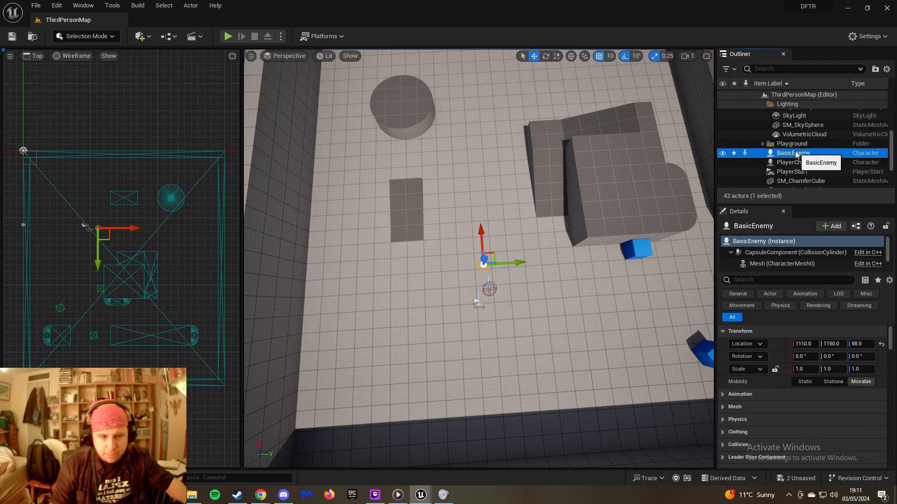
{"action": "left_click_drag", "start_coordinate": [483, 237], "coordinate": [475, 108]}
{"action": "right_click_drag", "start_coordinate": [474, 133], "coordinate": [416, 151]}
{"action": "key", "text": "w"}
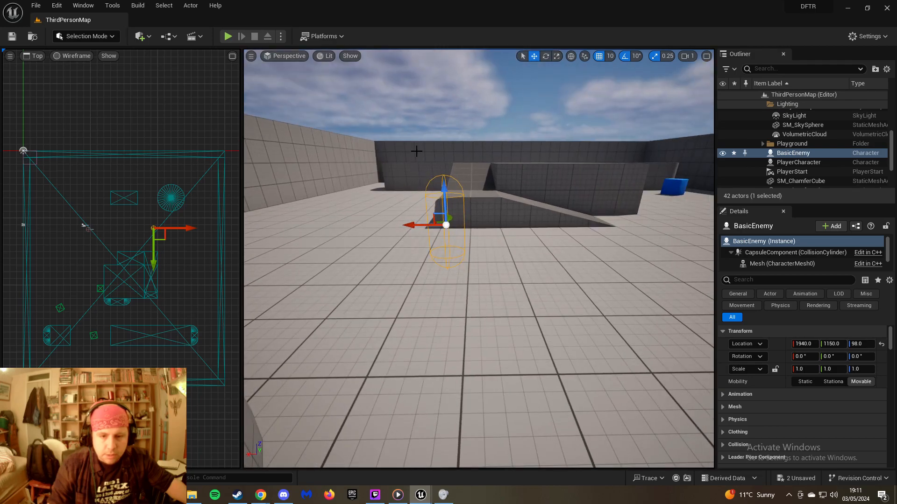
{"action": "left_click_drag", "start_coordinate": [446, 192], "coordinate": [444, 145]}
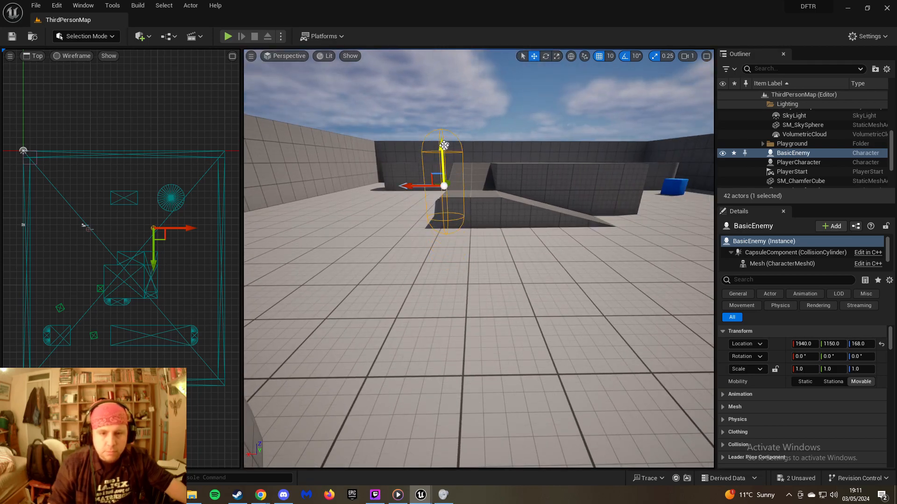
{"action": "left_click_drag", "start_coordinate": [413, 188], "coordinate": [673, 186]}
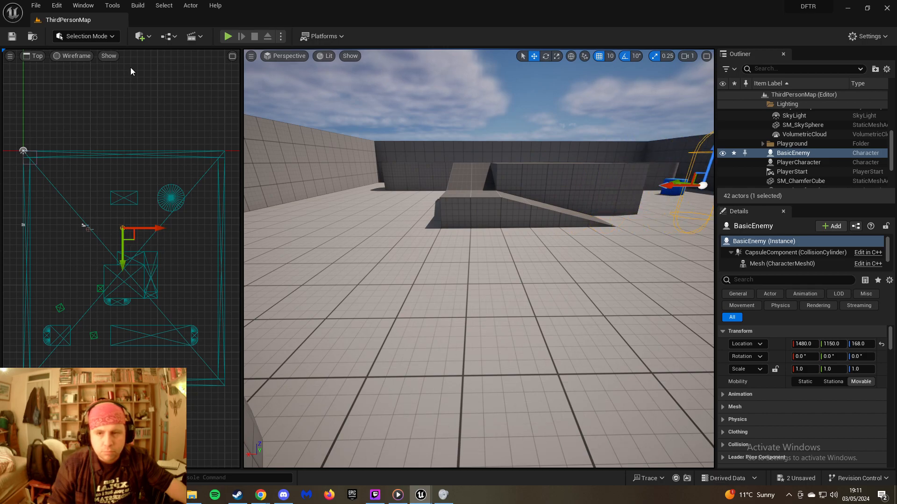
Start a play session, move BasicEnemy along X to about 1120 beside PlayerCharacter in the wireframe top view, and end the session
{"action": "left_click", "coordinate": [228, 36]}
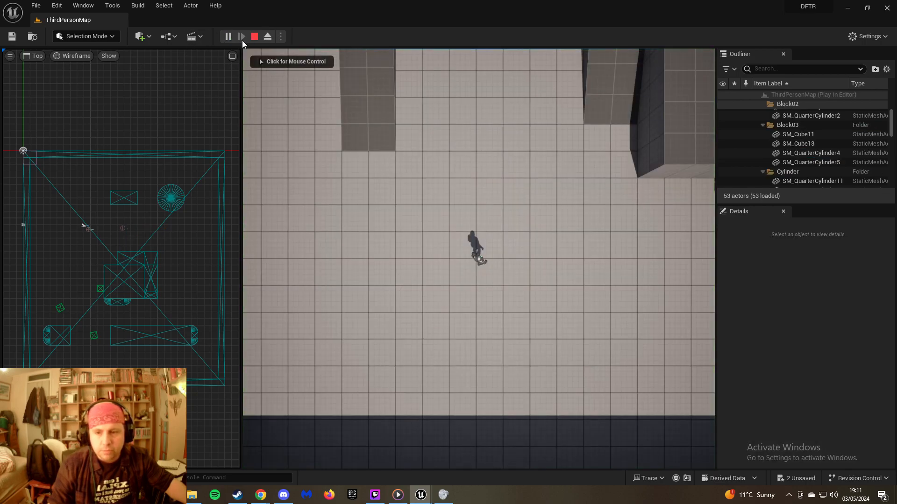
{"action": "left_click", "coordinate": [124, 229]}
{"action": "left_click_drag", "start_coordinate": [148, 229], "coordinate": [131, 234]}
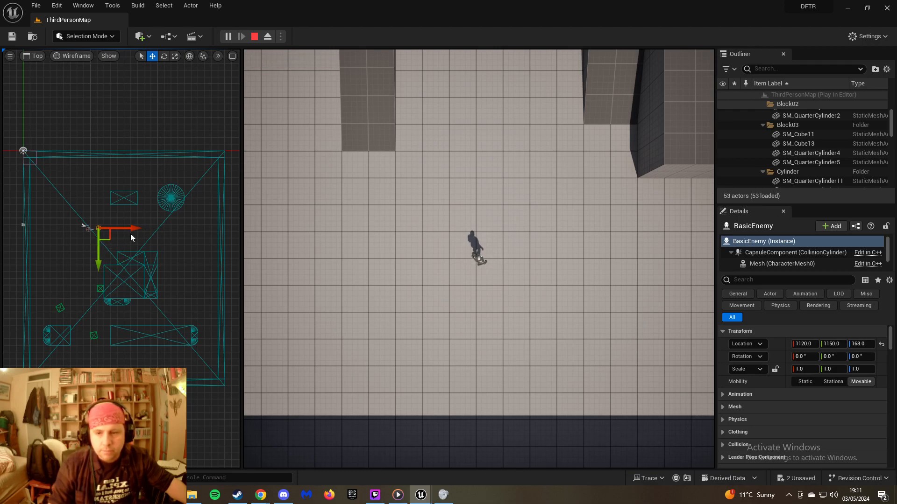
{"action": "left_click", "coordinate": [86, 227]}
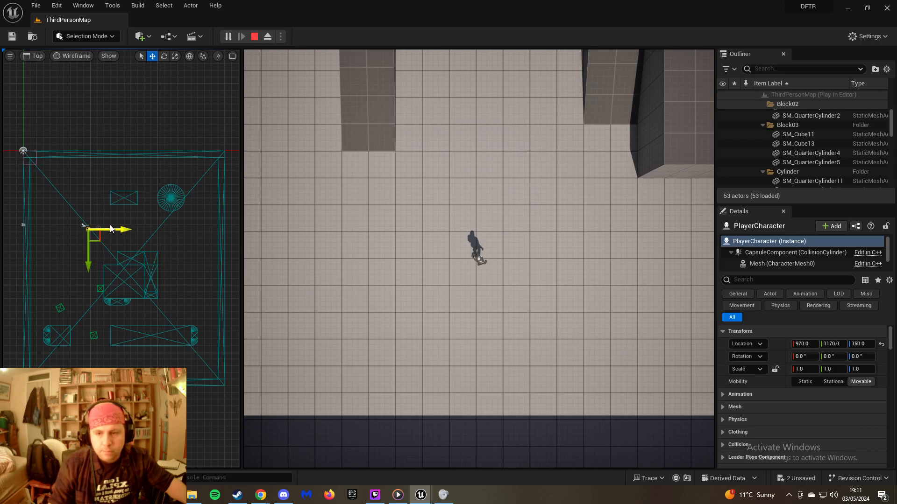
{"action": "left_click", "coordinate": [101, 227]}
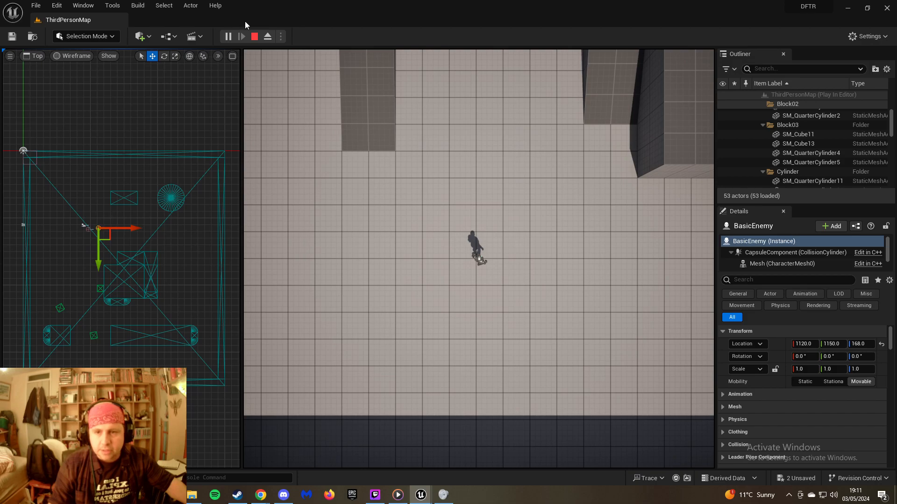
{"action": "left_click", "coordinate": [254, 37]}
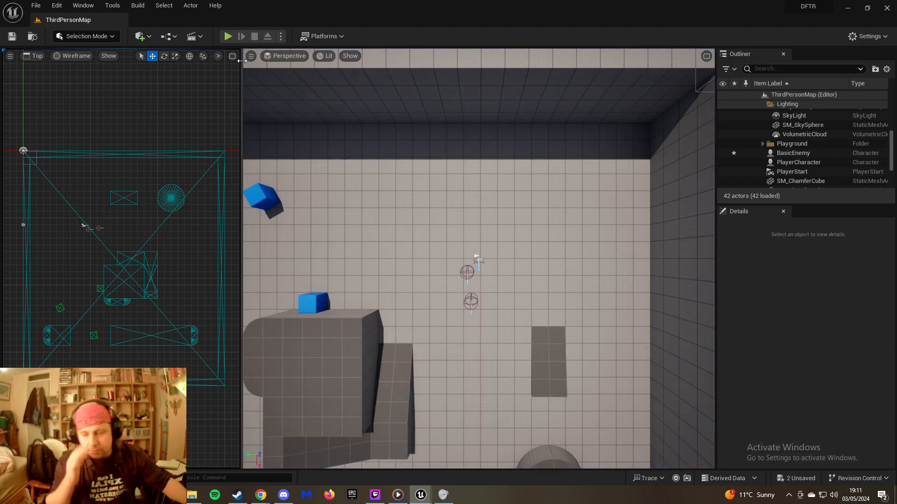
Move BasicEnemy's Mesh component along X to about -680, and check PlayerCharacter's capsule component for comparison
{"action": "left_click", "coordinate": [802, 156]}
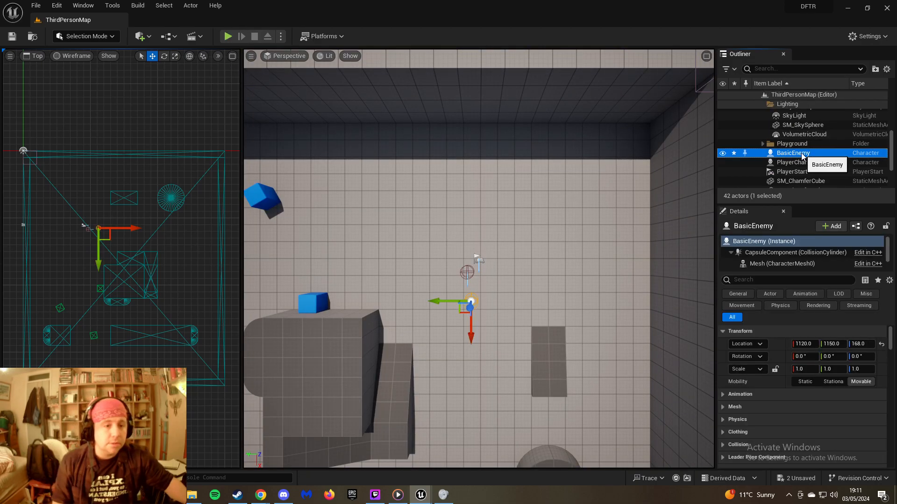
{"action": "left_click", "coordinate": [784, 265]}
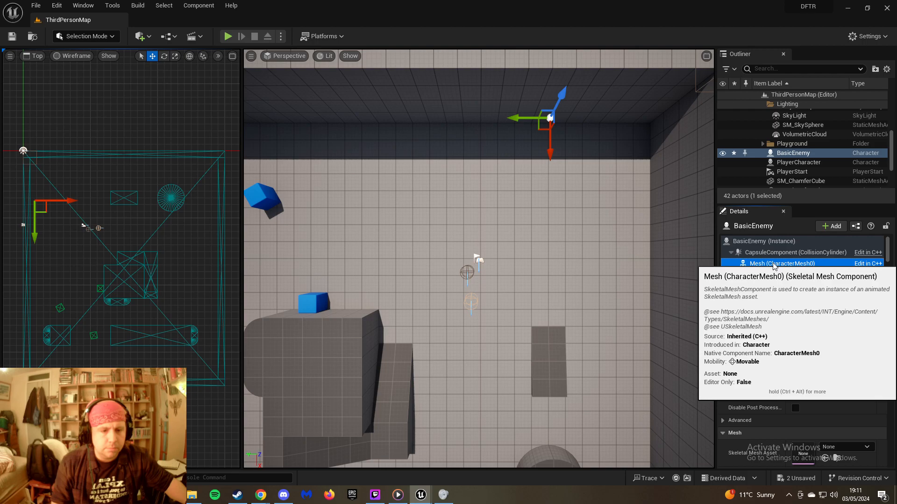
{"action": "left_click_drag", "start_coordinate": [550, 146], "coordinate": [551, 200]}
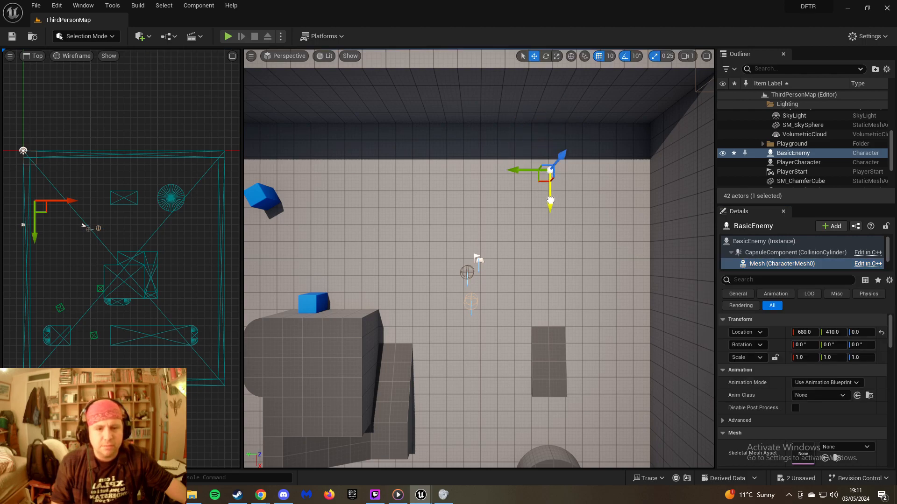
{"action": "left_click", "coordinate": [799, 162]}
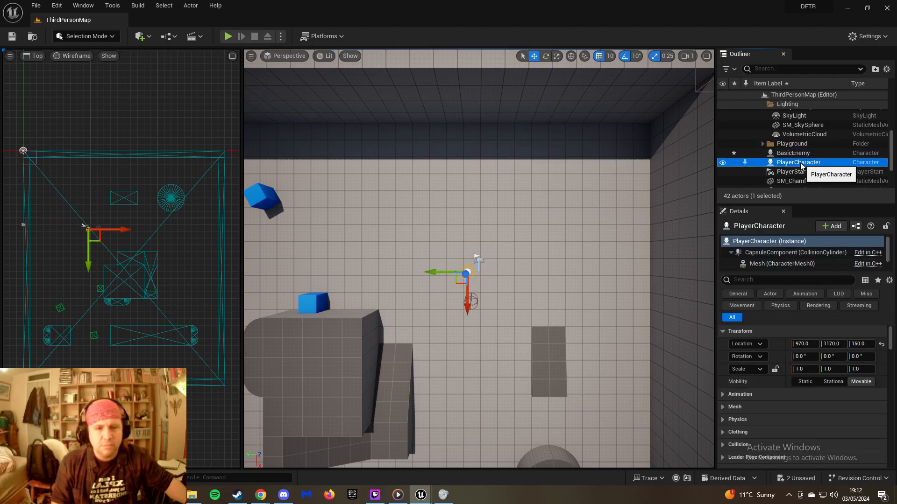
{"action": "left_click", "coordinate": [803, 265]}
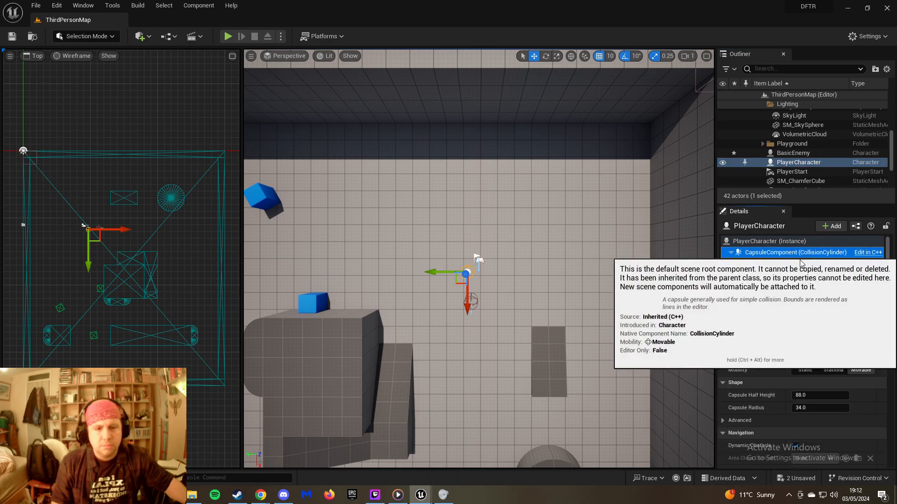
Set the X and Y location of BasicEnemy's Mesh component to 0 so it sits at its capsule
{"action": "left_click", "coordinate": [801, 154]}
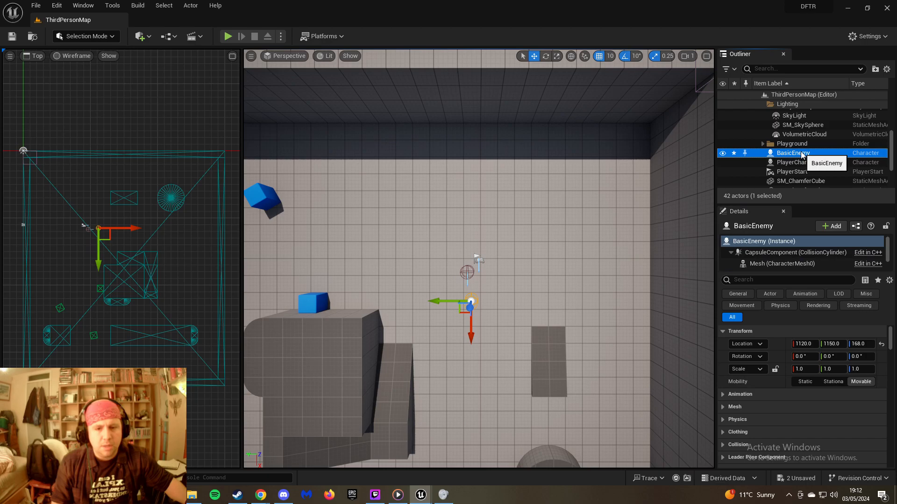
{"action": "left_click", "coordinate": [805, 265]}
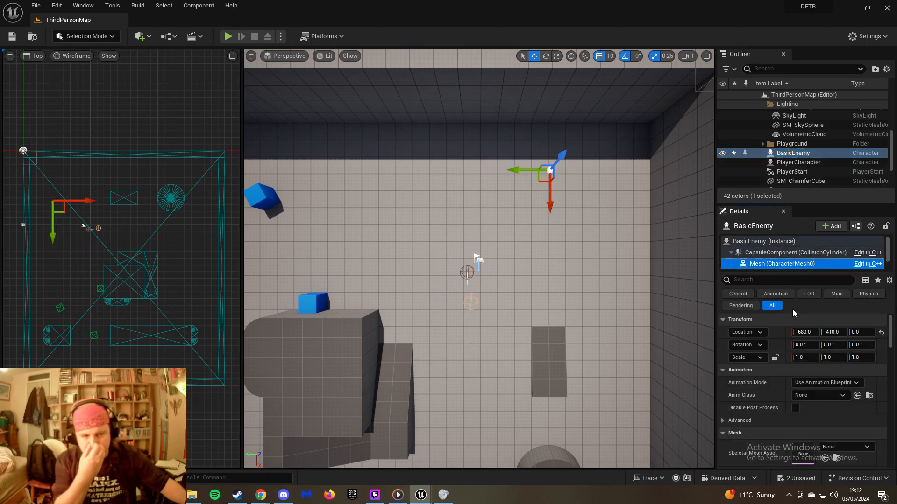
{"action": "left_click", "coordinate": [804, 332]}
{"action": "type", "text": "0"}
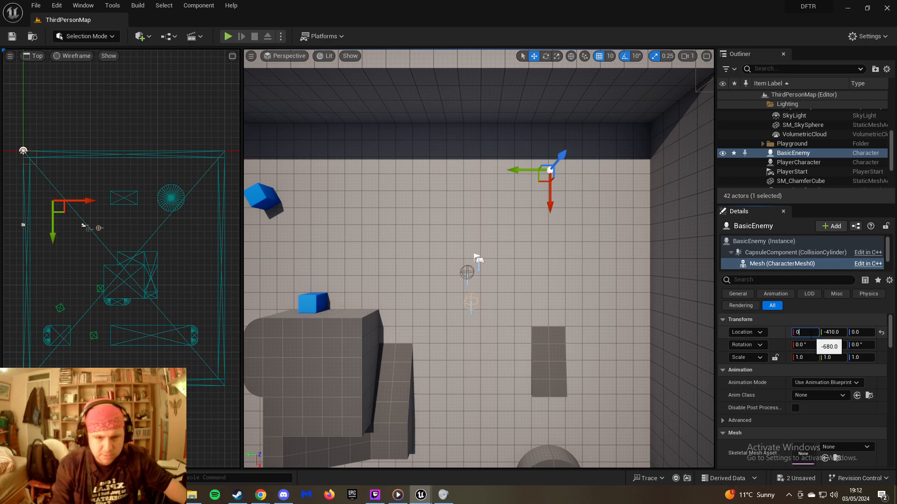
{"action": "key", "text": "Tab"}
{"action": "type", "text": "0"}
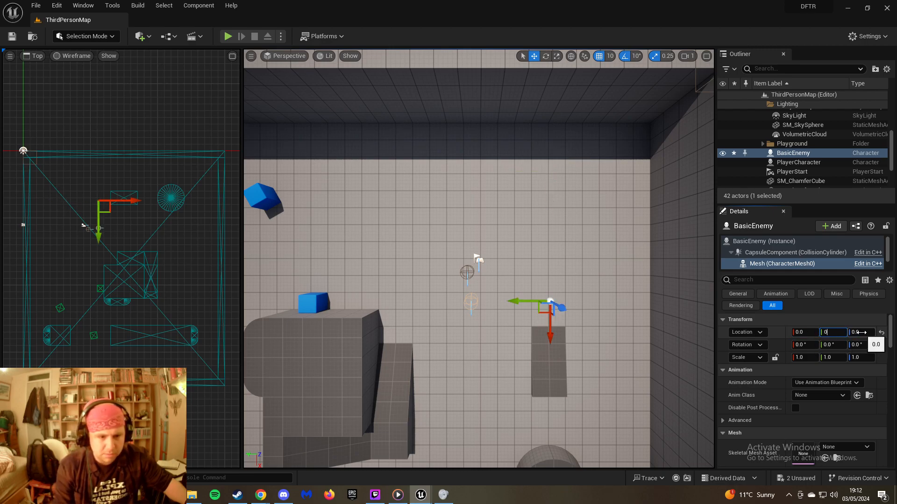
{"action": "key", "text": "Tab"}
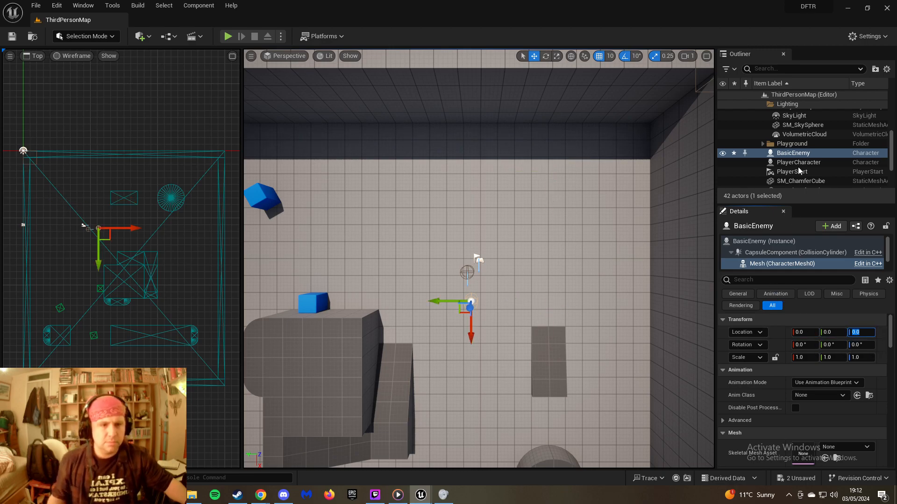
Examine BasicEnemy's capsule and Mesh components from a low side view, and compare them with PlayerCharacter's component list
{"action": "left_click", "coordinate": [805, 254]}
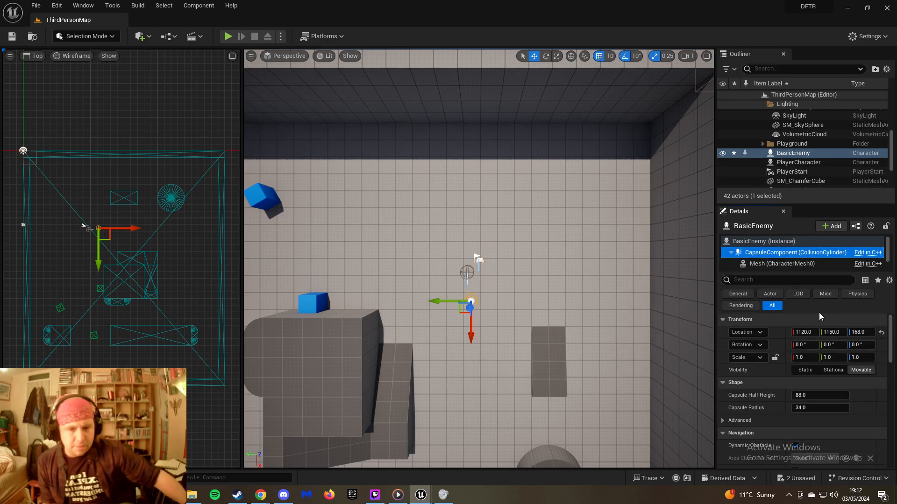
{"action": "left_click", "coordinate": [758, 263]}
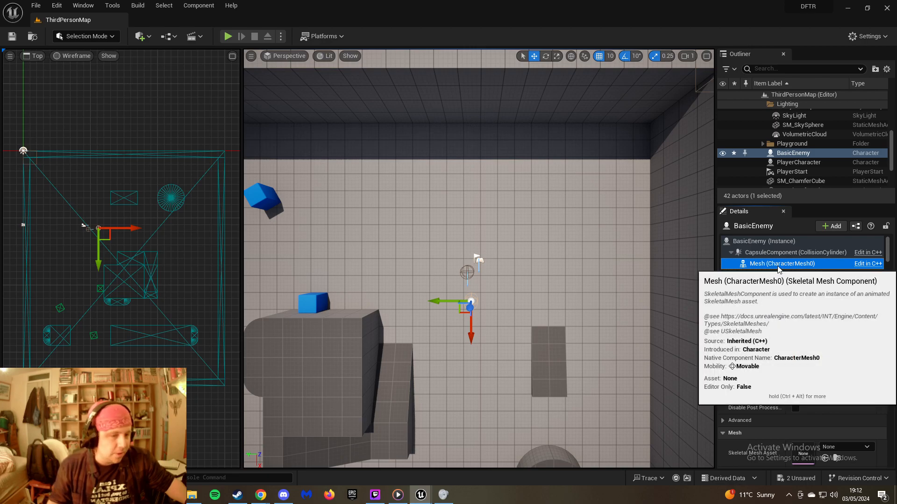
{"action": "mouse_move", "coordinate": [527, 266]}
{"action": "right_mouse_down"}
{"action": "mouse_move", "coordinate": [555, 241]}
{"action": "mouse_move", "coordinate": [630, 248]}
{"action": "mouse_move", "coordinate": [677, 222]}
{"action": "mouse_move", "coordinate": [621, 210]}
{"action": "mouse_move", "coordinate": [584, 182]}
{"action": "mouse_move", "coordinate": [598, 210]}
{"action": "mouse_move", "coordinate": [621, 219]}
{"action": "mouse_move", "coordinate": [663, 215]}
{"action": "mouse_move", "coordinate": [663, 192]}
{"action": "mouse_move", "coordinate": [584, 172]}
{"action": "mouse_move", "coordinate": [516, 276]}
{"action": "right_mouse_up"}
{"action": "key", "text": "s"}
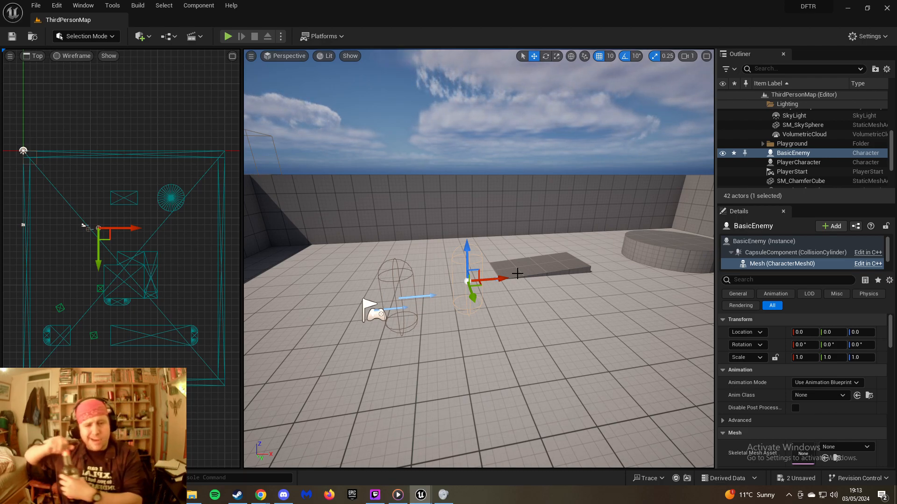
{"action": "left_click", "coordinate": [813, 163]}
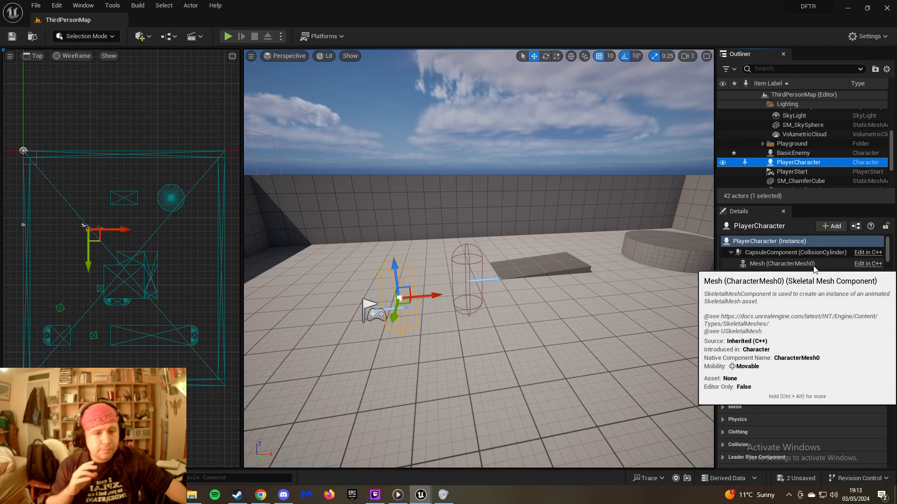
{"action": "scroll", "coordinate": [816, 263], "scroll_direction": "down", "scroll_amount": 1}
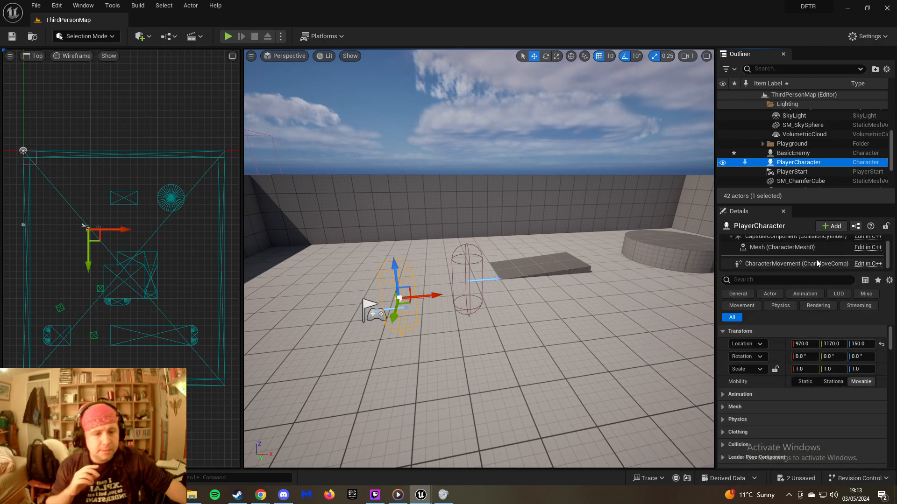
{"action": "scroll", "coordinate": [816, 263], "scroll_direction": "up", "scroll_amount": 1}
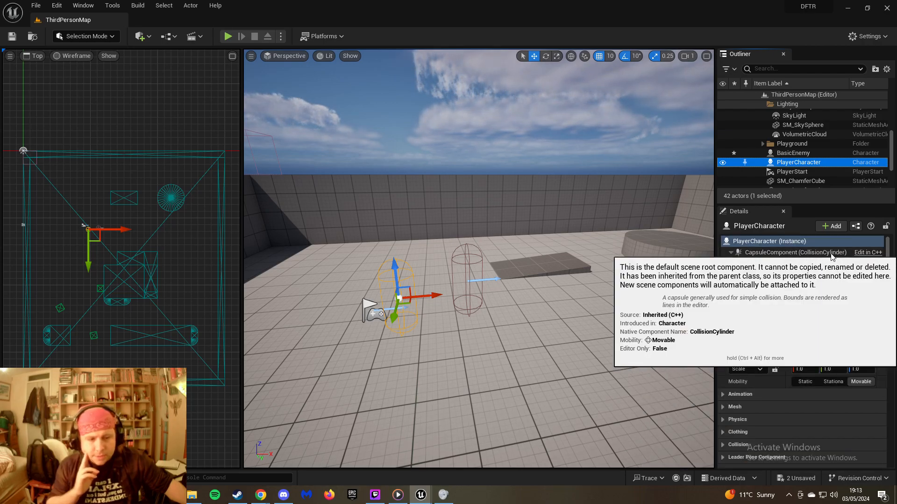
Examine BasicEnemy's CharacterMovement component settings and its available actor options, including Snapping
{"action": "scroll", "coordinate": [833, 262], "scroll_direction": "down", "scroll_amount": 1}
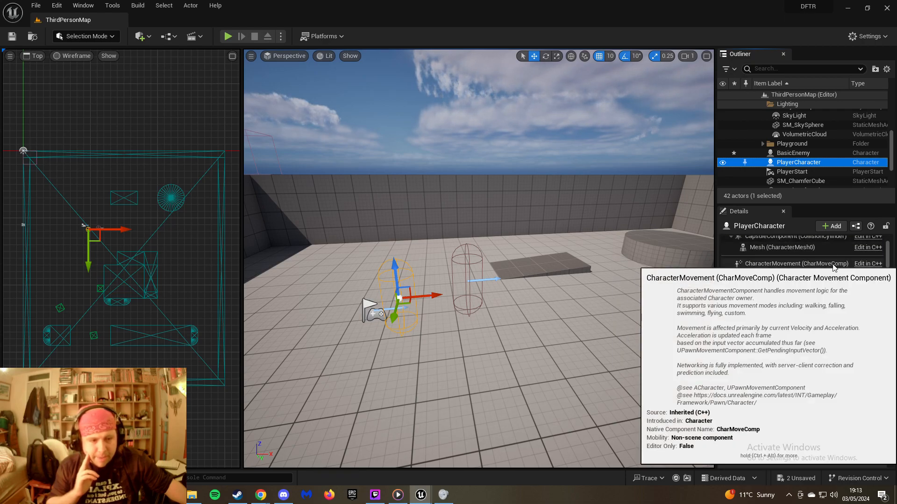
{"action": "left_click", "coordinate": [802, 154]}
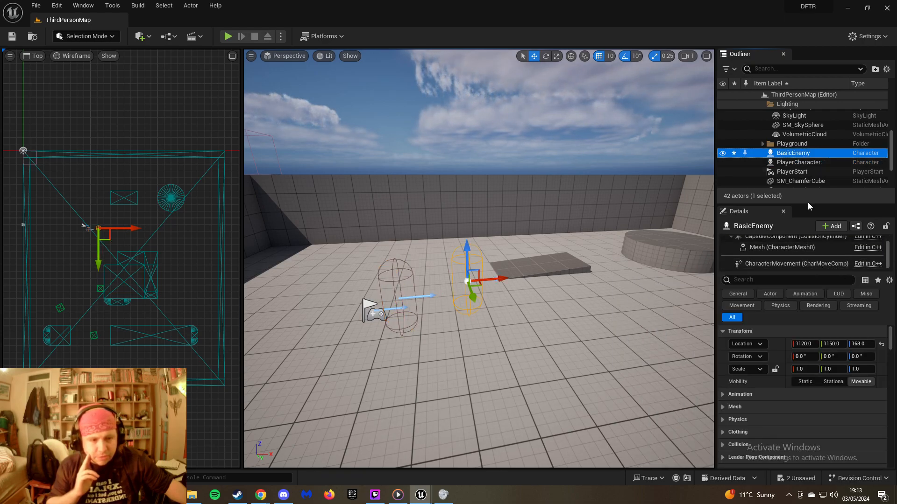
{"action": "left_click", "coordinate": [810, 264]}
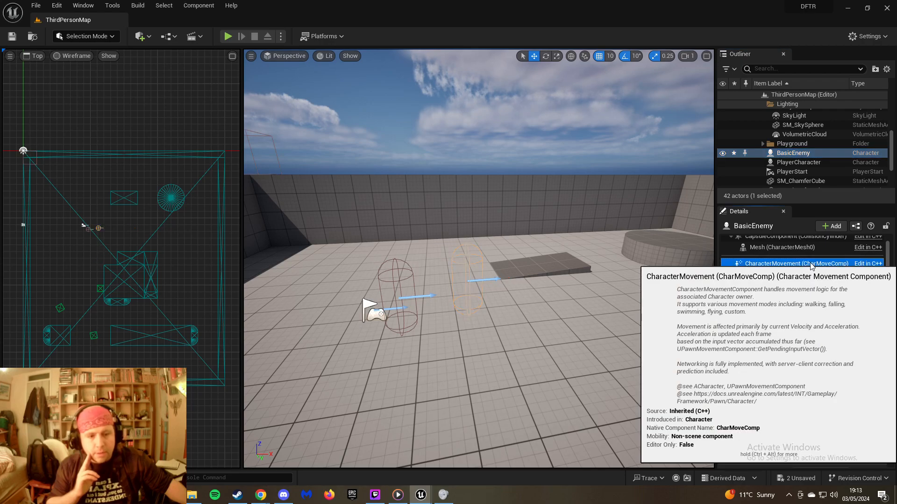
{"action": "left_click", "coordinate": [794, 154]}
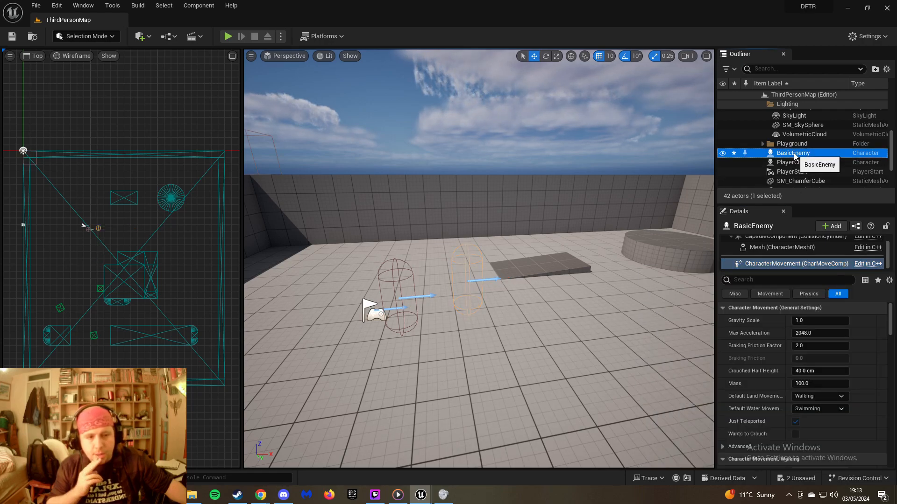
{"action": "right_click", "coordinate": [794, 154]}
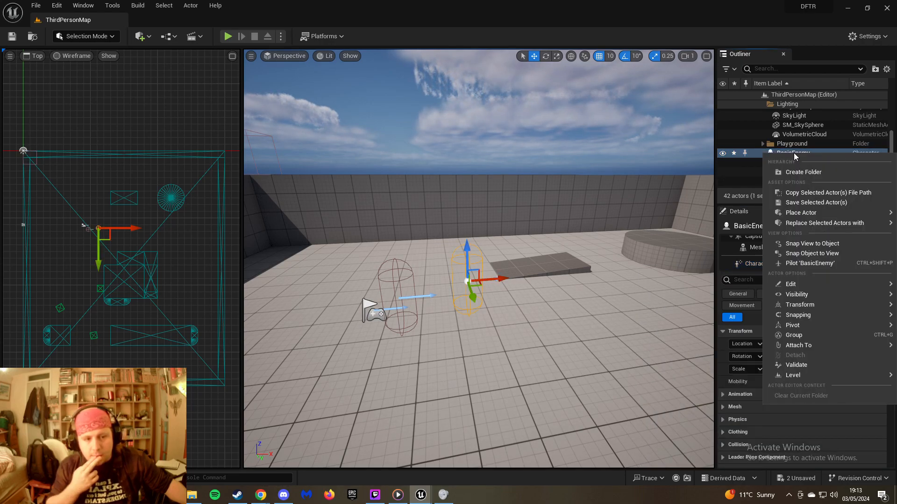
{"action": "mouse_move", "coordinate": [807, 290]}
{"action": "mouse_move", "coordinate": [802, 315]}
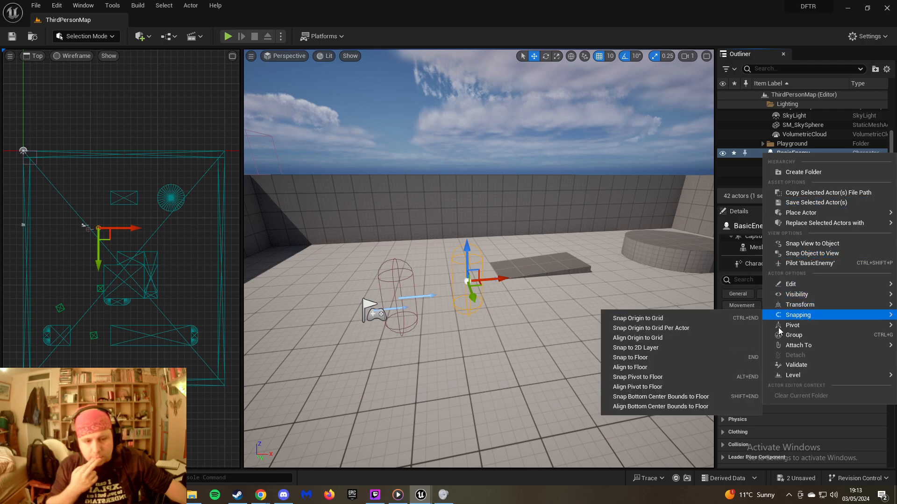
Switch to the BP_ThirdPersonCharacter blueprint, select its root for a look at the class defaults, and open the Event Graph
{"action": "mouse_move", "coordinate": [420, 495]}
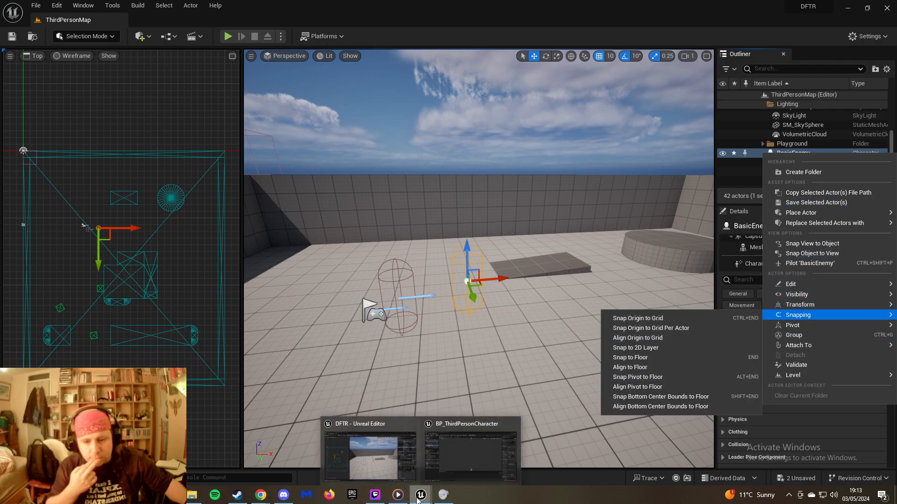
{"action": "left_click", "coordinate": [454, 452]}
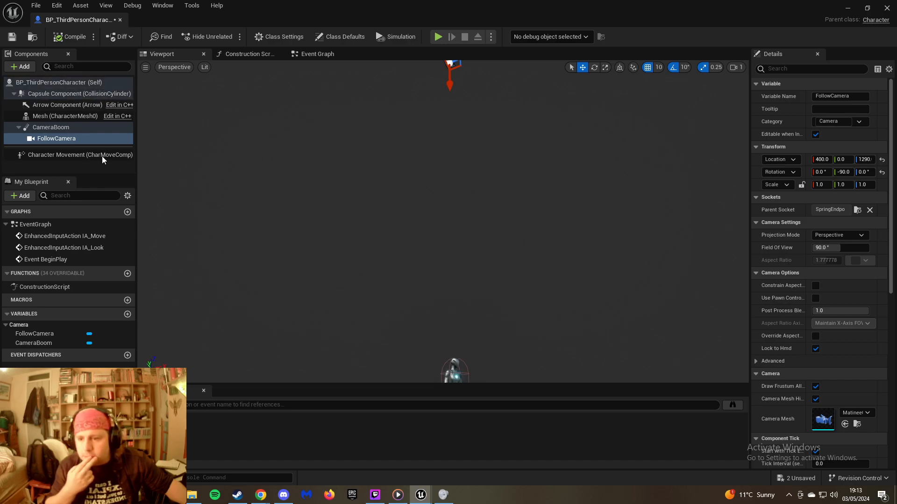
{"action": "left_click", "coordinate": [96, 85]}
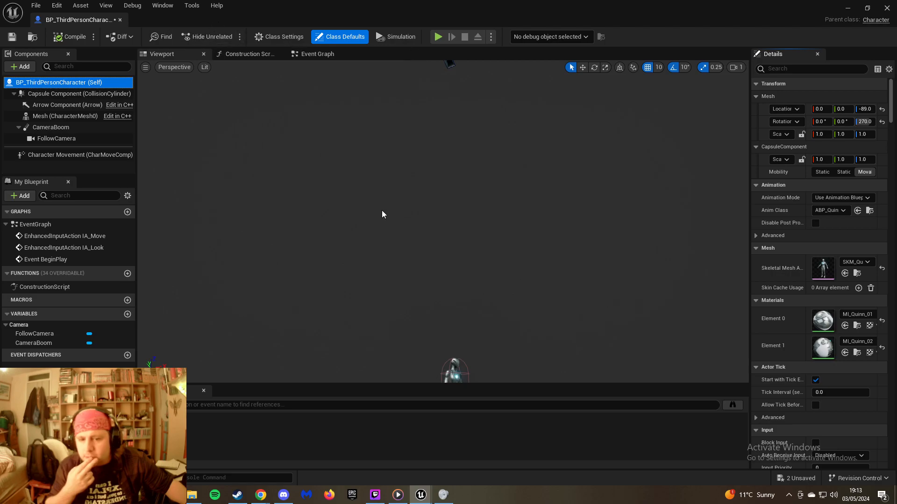
{"action": "left_click", "coordinate": [66, 225]}
{"action": "double_click", "coordinate": [76, 226]}
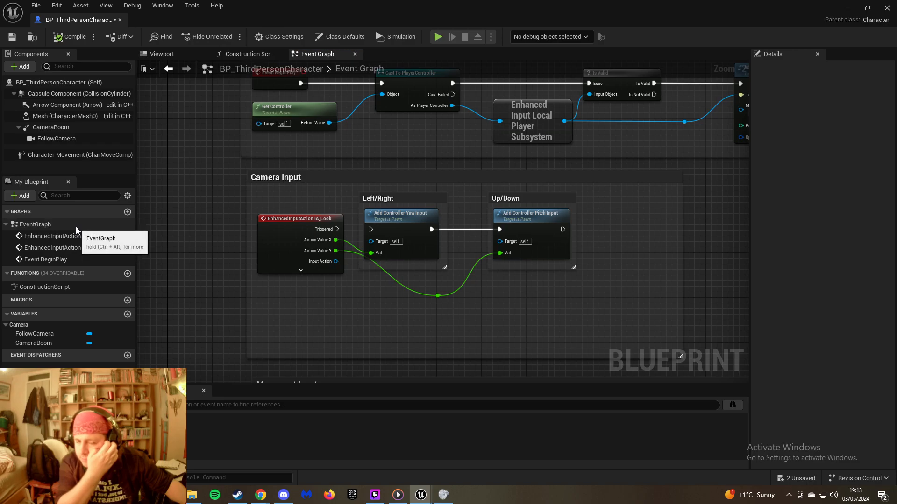
Delete the whole Camera Input comment group with its nodes from the Event Graph
{"action": "scroll", "coordinate": [224, 261], "scroll_direction": "down", "scroll_amount": 5}
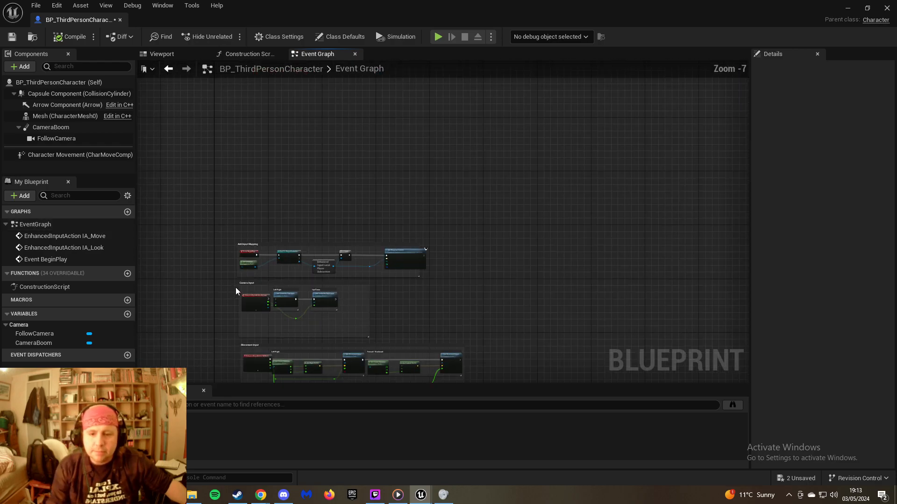
{"action": "scroll", "coordinate": [236, 290], "scroll_direction": "up", "scroll_amount": 2}
{"action": "right_click_drag", "start_coordinate": [232, 280], "coordinate": [284, 176]}
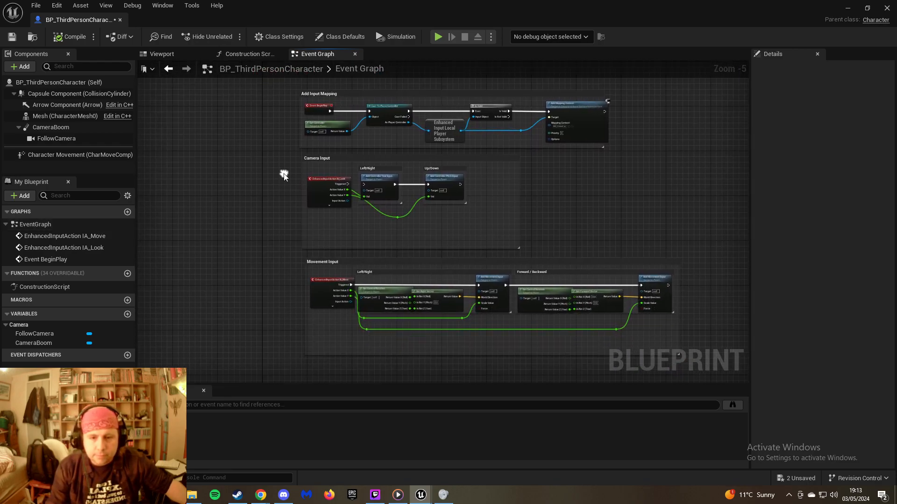
{"action": "left_click_drag", "start_coordinate": [293, 150], "coordinate": [524, 254]}
{"action": "key", "text": "Delete"}
Move the Movement Input comment group with its nodes up directly beneath Add Input Mapping, and save the blueprint
{"action": "left_click_drag", "start_coordinate": [282, 236], "coordinate": [711, 364]}
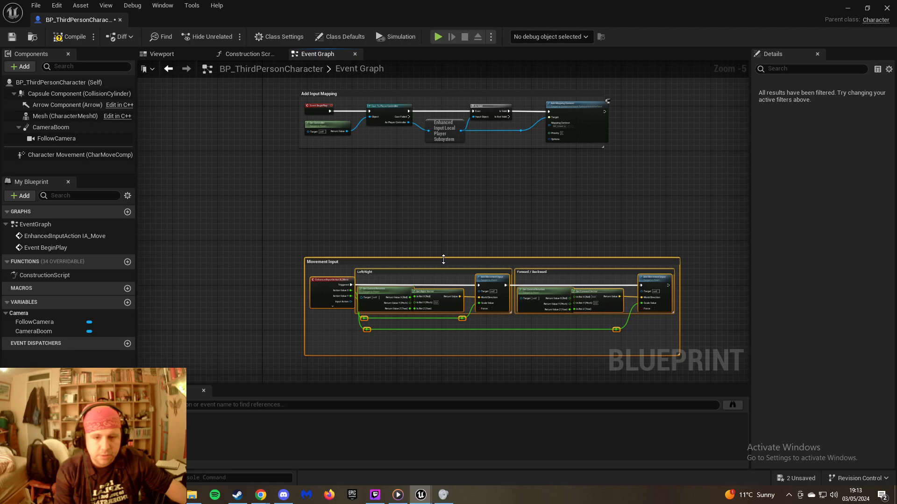
{"action": "left_click_drag", "start_coordinate": [436, 260], "coordinate": [435, 163]}
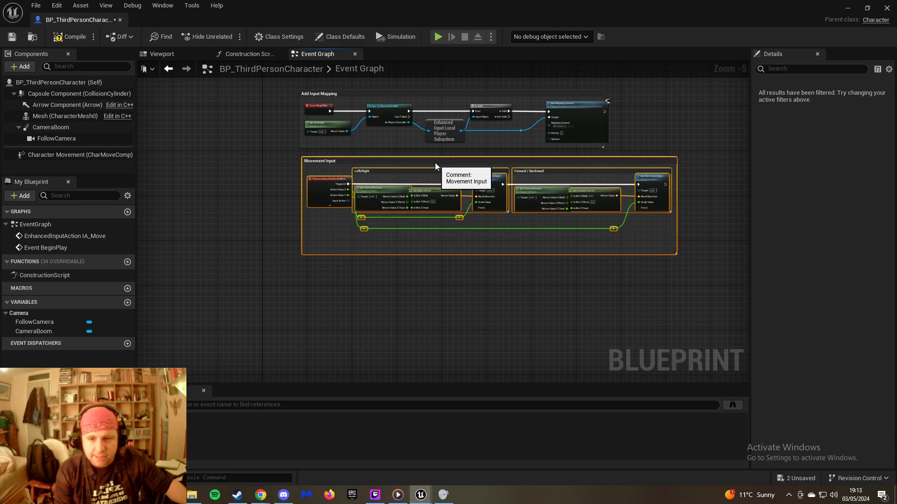
{"action": "left_click", "coordinate": [651, 141]}
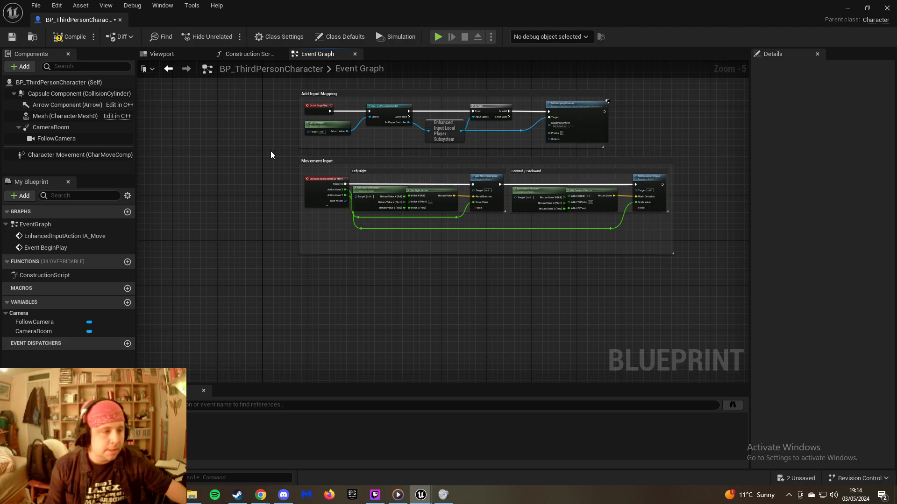
{"action": "right_click_drag", "start_coordinate": [279, 160], "coordinate": [302, 203]}
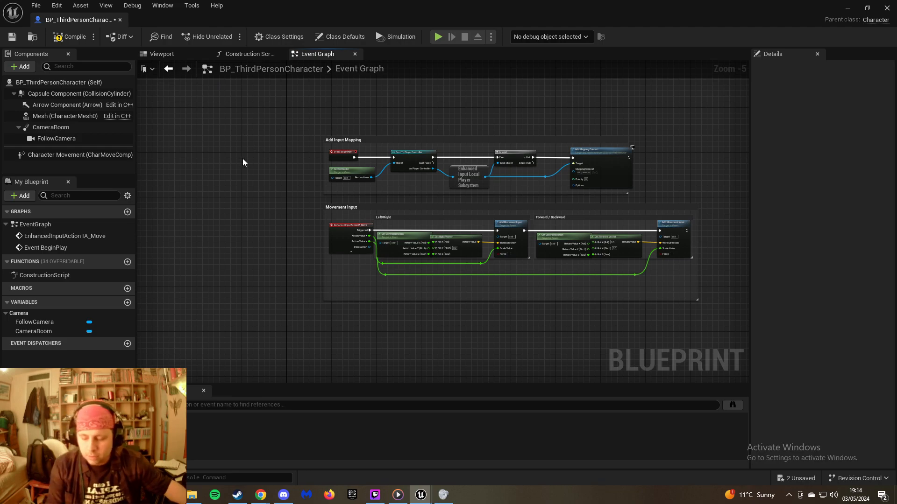
{"action": "key", "text": "ctrl+s"}
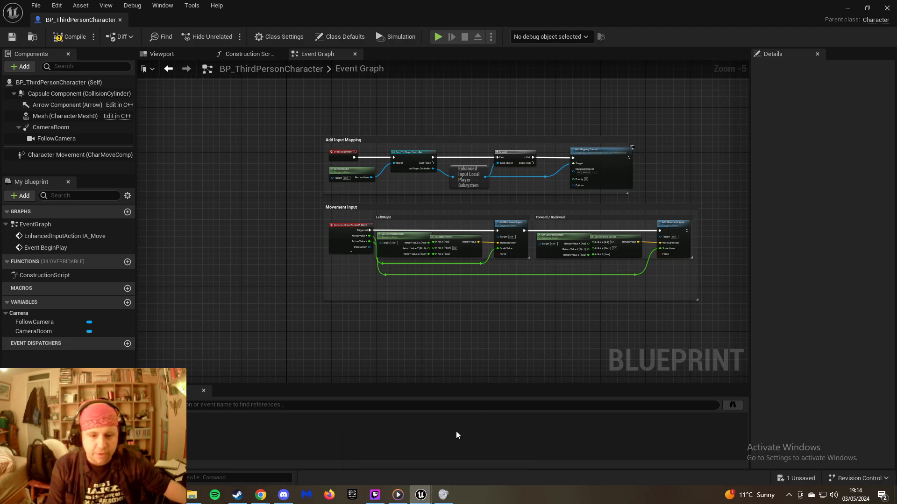
Return to the level and look through BasicEnemy's actor options and the list of existing Blueprint classes
{"action": "mouse_move", "coordinate": [420, 494]}
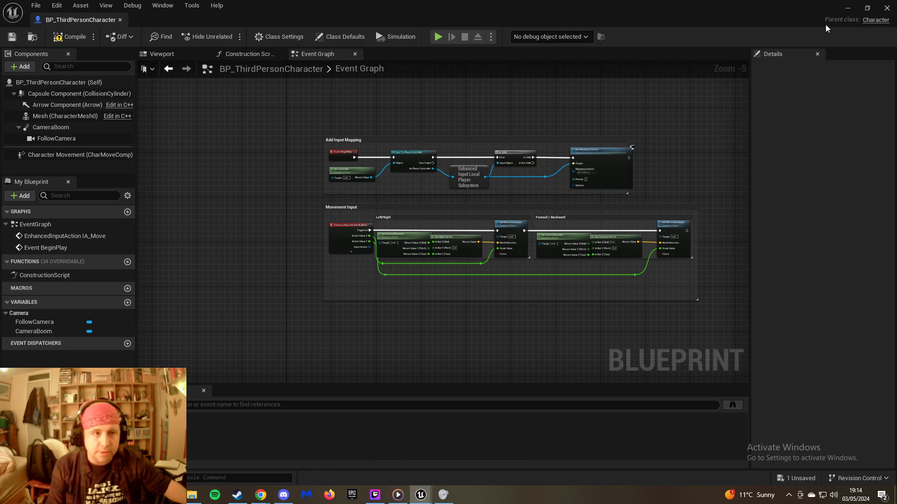
{"action": "left_click", "coordinate": [848, 8]}
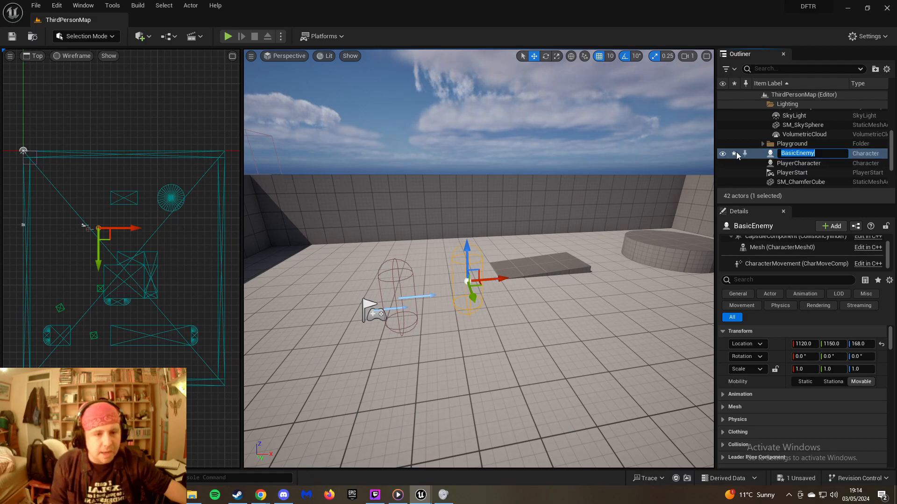
{"action": "left_click", "coordinate": [748, 162]}
{"action": "left_click", "coordinate": [755, 153]}
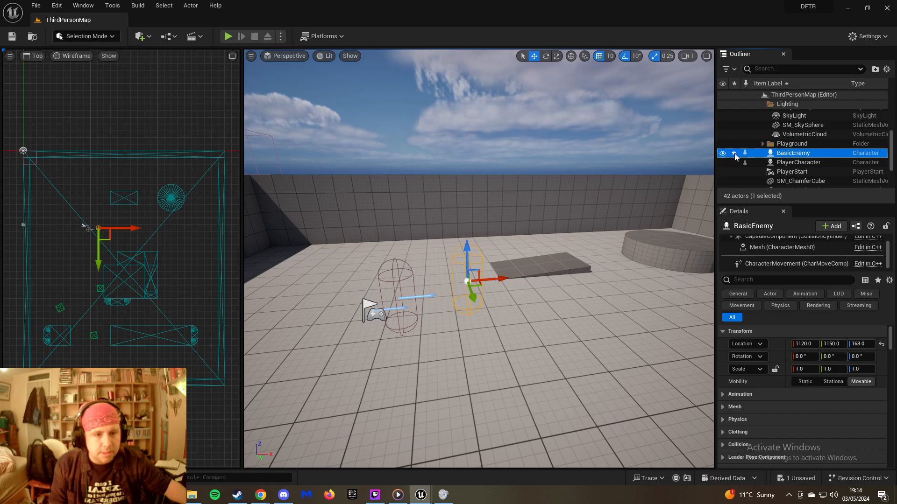
{"action": "right_click", "coordinate": [794, 153]}
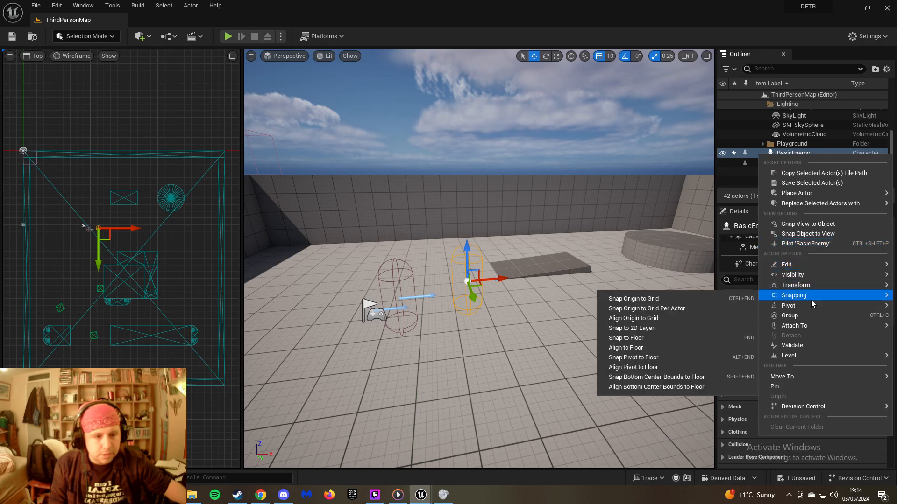
{"action": "left_click", "coordinate": [167, 37]}
{"action": "mouse_move", "coordinate": [238, 92]}
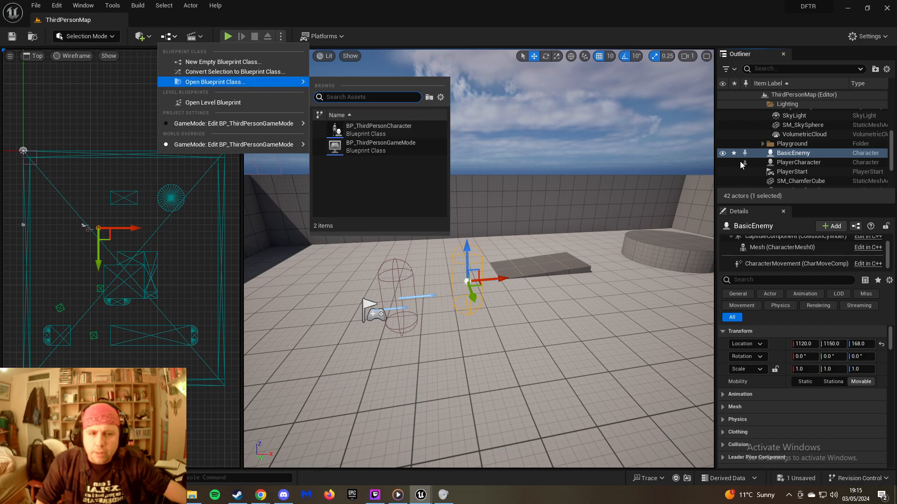
{"action": "left_click", "coordinate": [796, 156]}
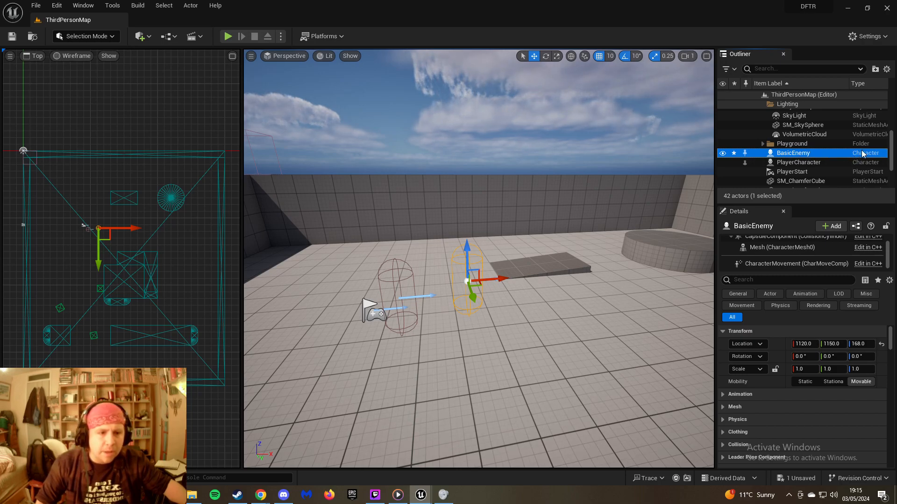
{"action": "right_click", "coordinate": [819, 157]}
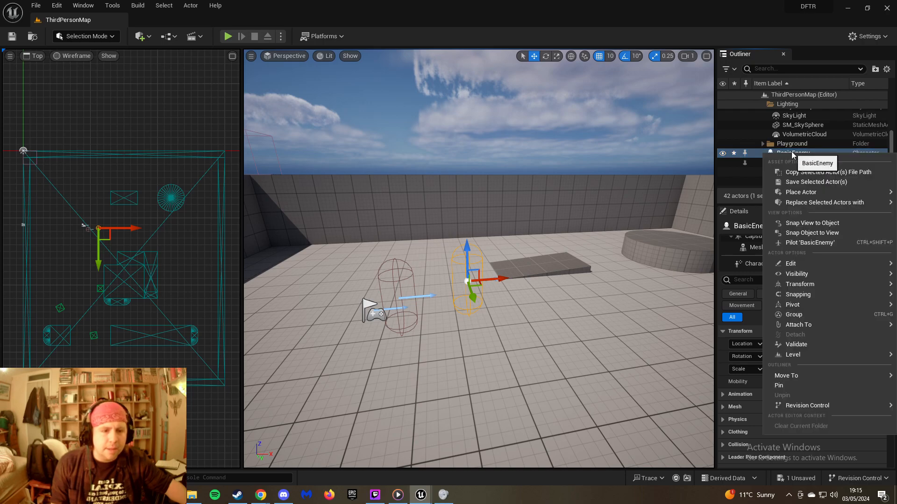
Delete BasicEnemy from the level and place a basic Actor near PlayerCharacter at about X 1170, Y 1080, Z 170
{"action": "left_click", "coordinate": [767, 155]}
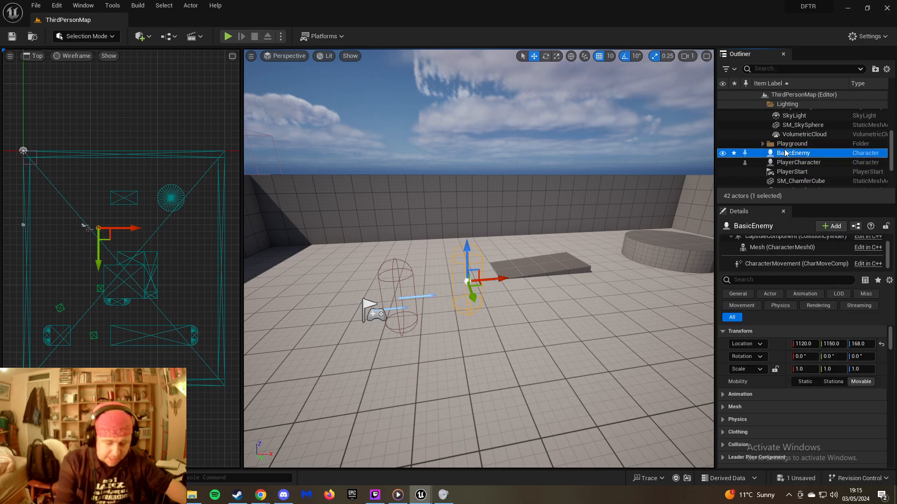
{"action": "key", "text": "Delete"}
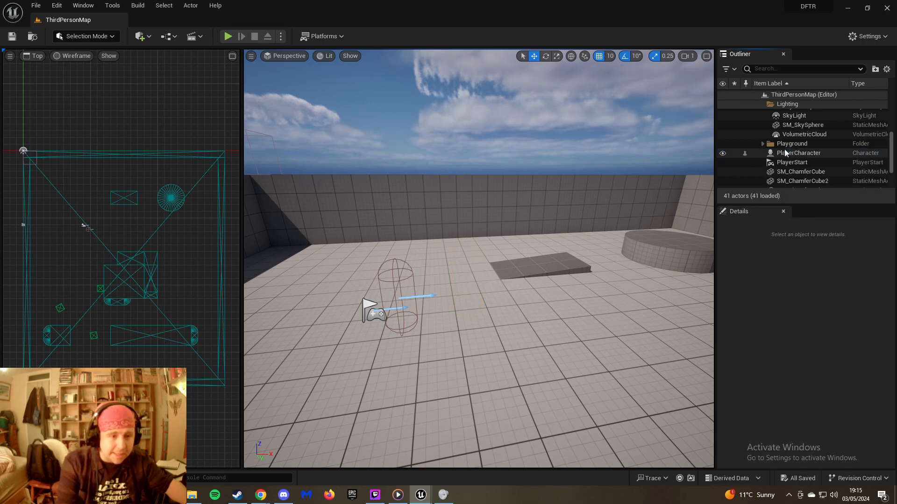
{"action": "left_click", "coordinate": [153, 38]}
{"action": "mouse_move", "coordinate": [196, 113]}
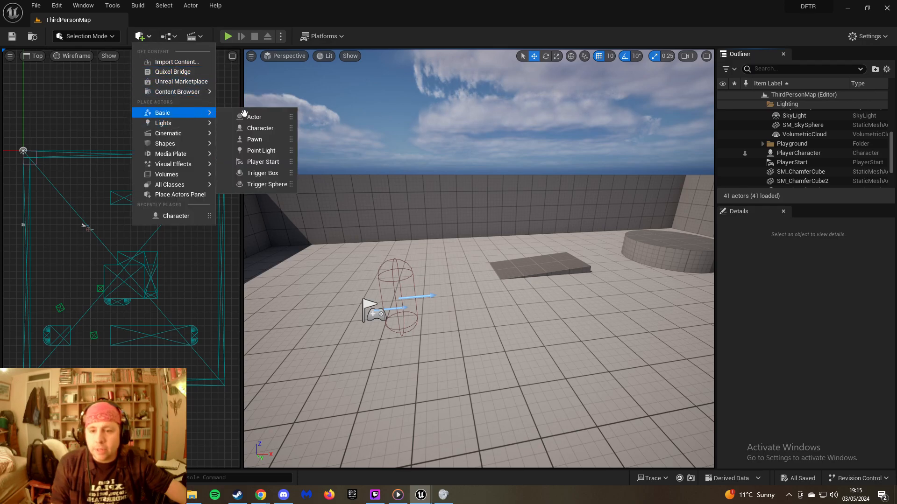
{"action": "left_click_drag", "start_coordinate": [245, 114], "coordinate": [483, 235]}
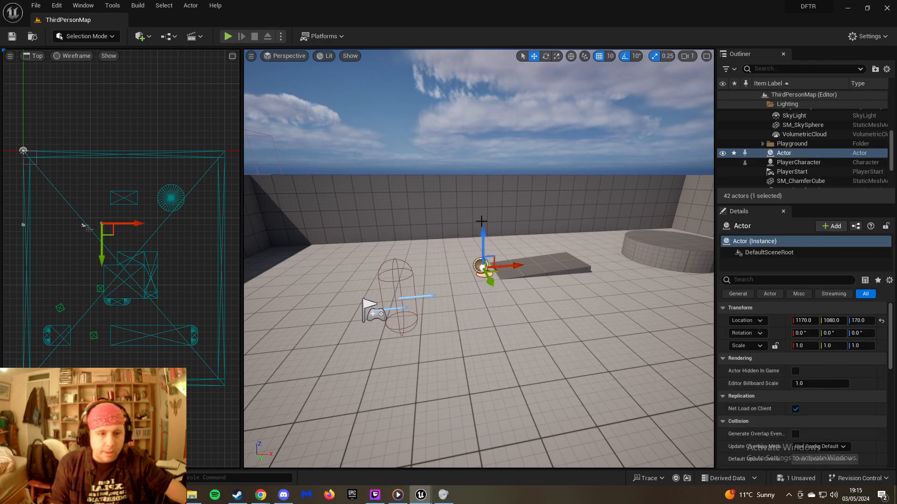
Look through the new Actor's available options and its instance details, collapsing the Rendering and Replication sections
{"action": "right_click", "coordinate": [783, 156]}
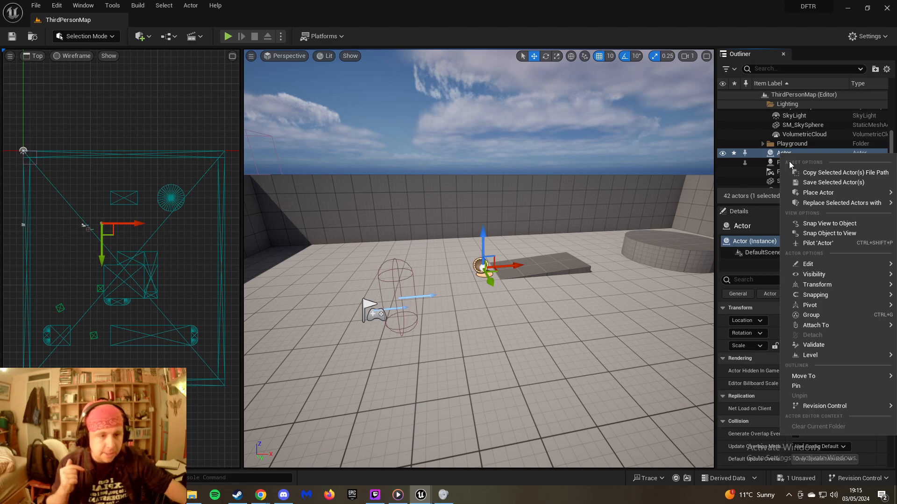
{"action": "mouse_move", "coordinate": [822, 275]}
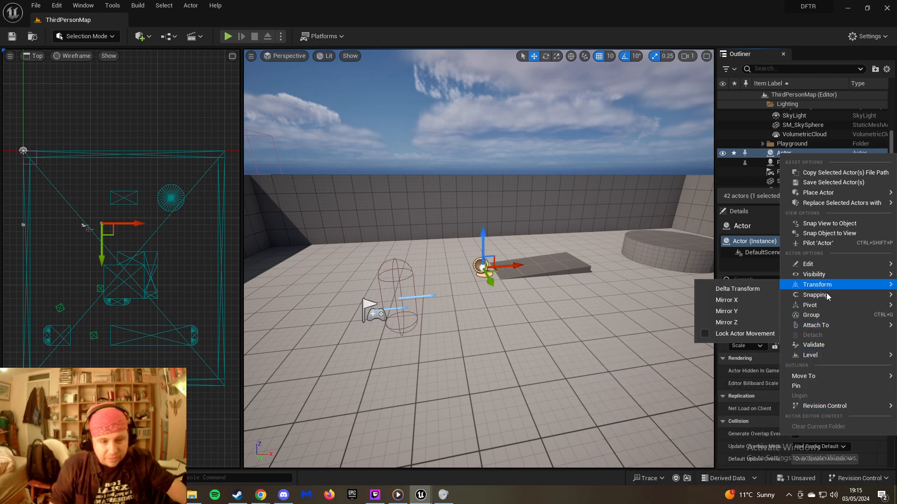
{"action": "mouse_move", "coordinate": [828, 297]}
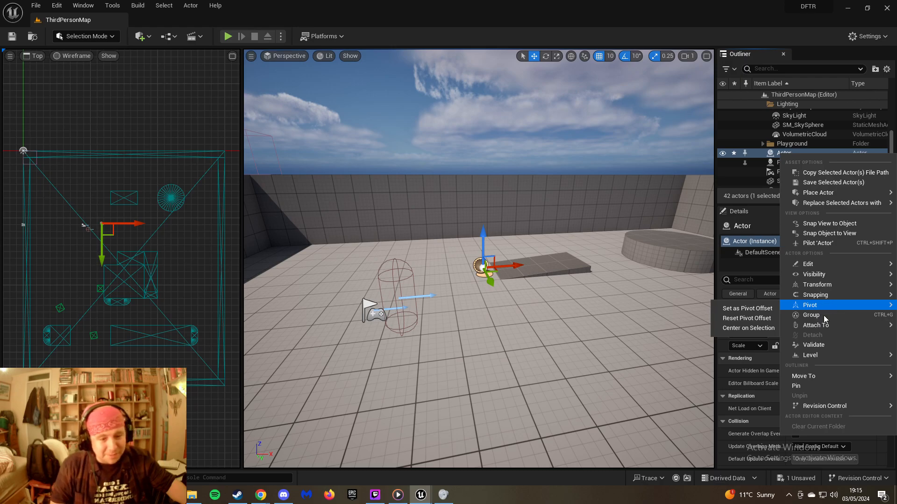
{"action": "mouse_move", "coordinate": [824, 328]}
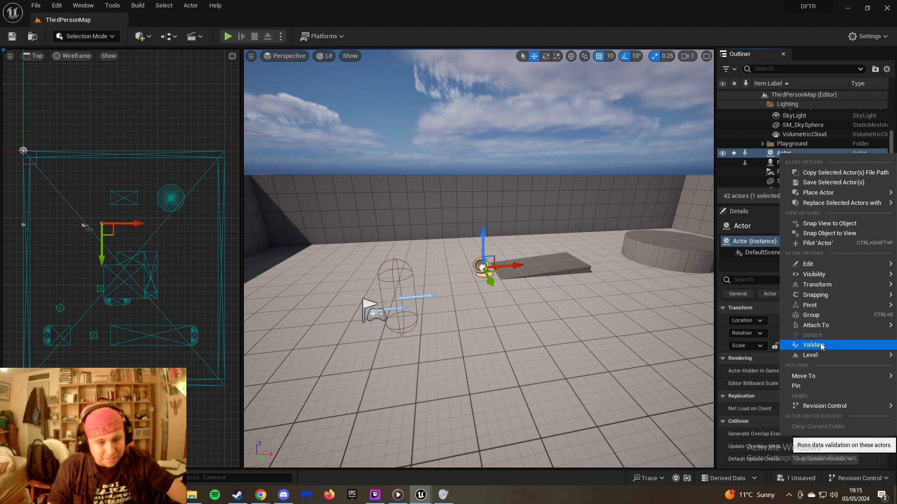
{"action": "left_click", "coordinate": [726, 260]}
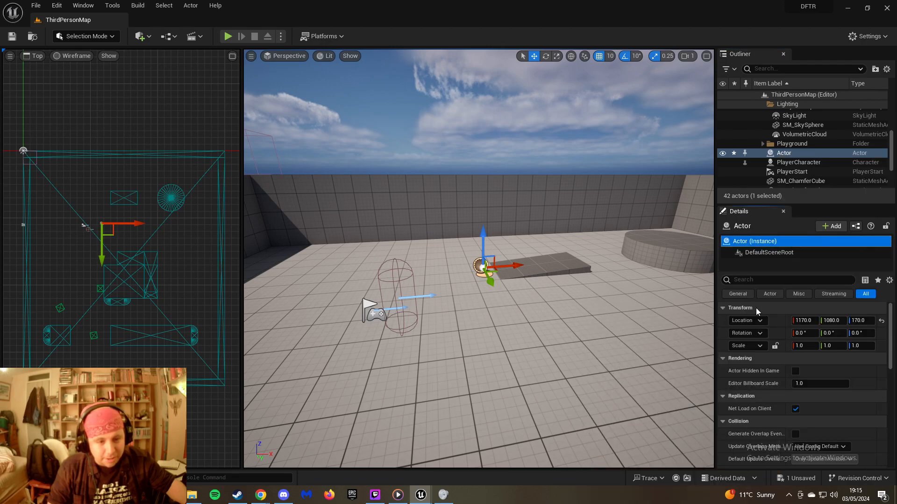
{"action": "left_click", "coordinate": [722, 358]}
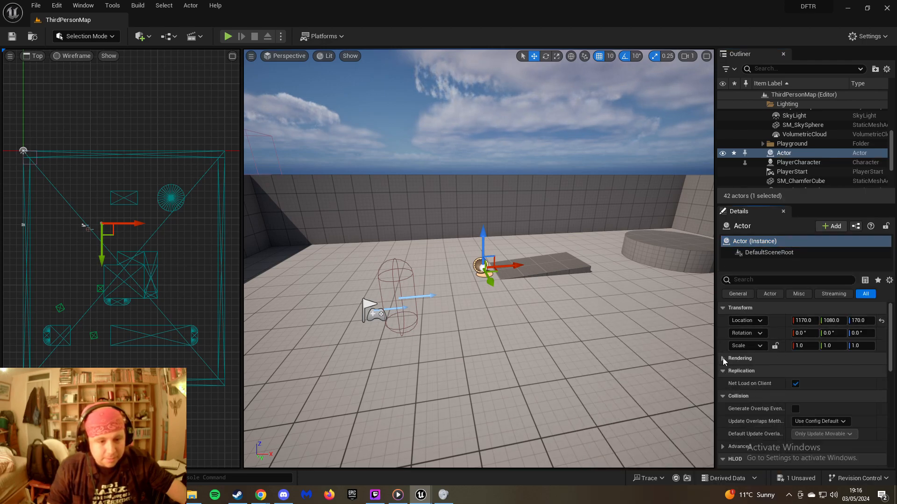
{"action": "left_click", "coordinate": [724, 371]}
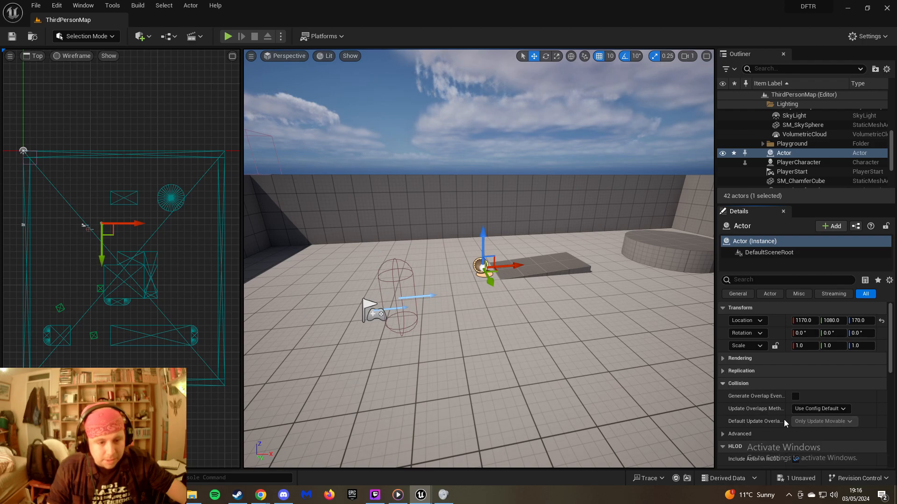
Examine the Actor's collision settings, including the Update Overlaps Method choices and the advanced collision options
{"action": "left_click", "coordinate": [825, 406]}
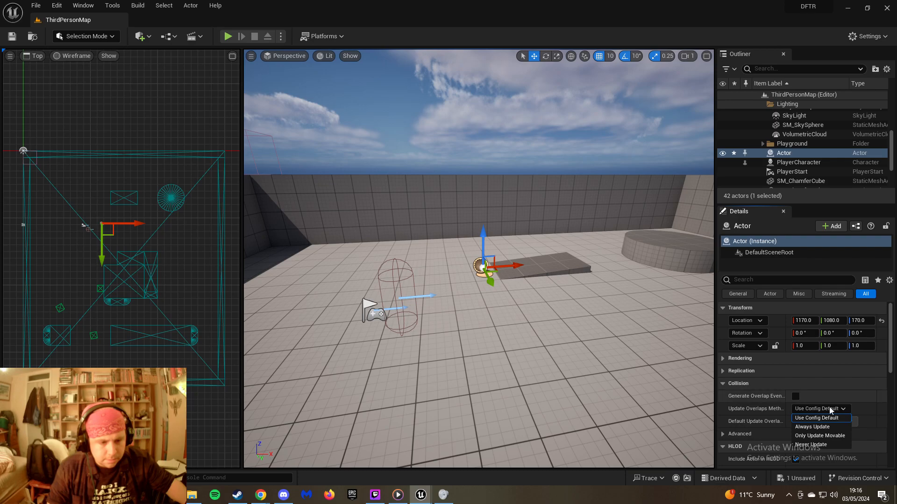
{"action": "left_click", "coordinate": [826, 398]}
{"action": "scroll", "coordinate": [826, 394], "scroll_direction": "down", "scroll_amount": 1}
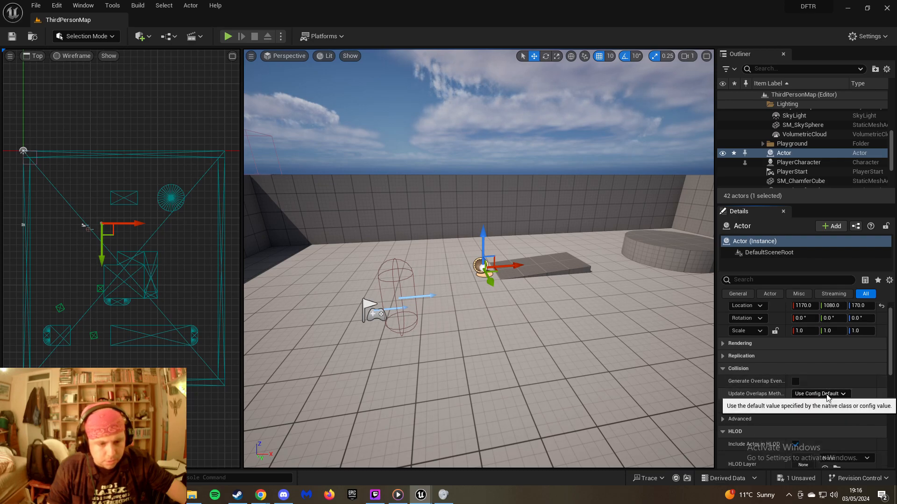
{"action": "scroll", "coordinate": [826, 396], "scroll_direction": "down", "scroll_amount": 2}
{"action": "left_click", "coordinate": [723, 390]}
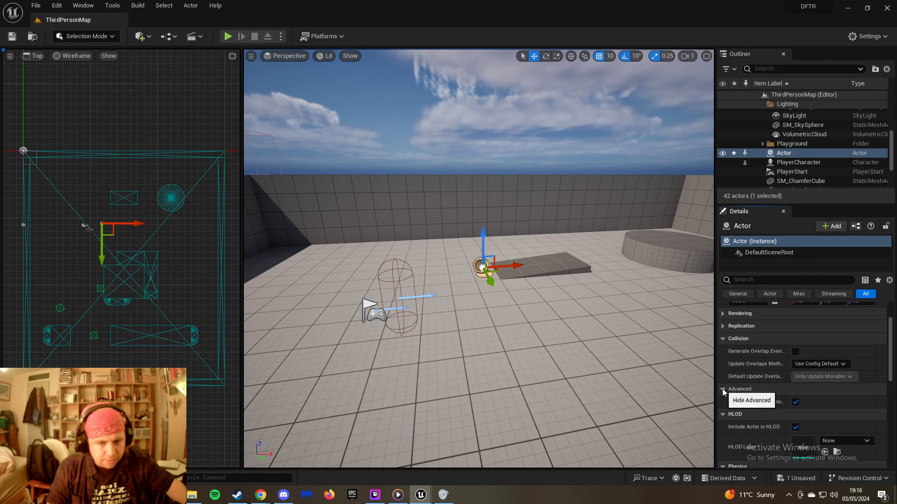
{"action": "left_click", "coordinate": [723, 389]}
Move the Actor along the Y axis to about 1290 and view it from another angle
{"action": "left_click_drag", "start_coordinate": [488, 283], "coordinate": [489, 316]}
{"action": "mouse_move", "coordinate": [490, 315]}
{"action": "right_mouse_down"}
{"action": "mouse_move", "coordinate": [496, 327]}
{"action": "mouse_move", "coordinate": [560, 303]}
{"action": "mouse_move", "coordinate": [579, 284]}
{"action": "mouse_move", "coordinate": [519, 313]}
{"action": "mouse_move", "coordinate": [495, 301]}
{"action": "mouse_move", "coordinate": [490, 315]}
{"action": "right_mouse_up"}
{"action": "key", "text": "a"}
{"action": "key", "text": "d"}
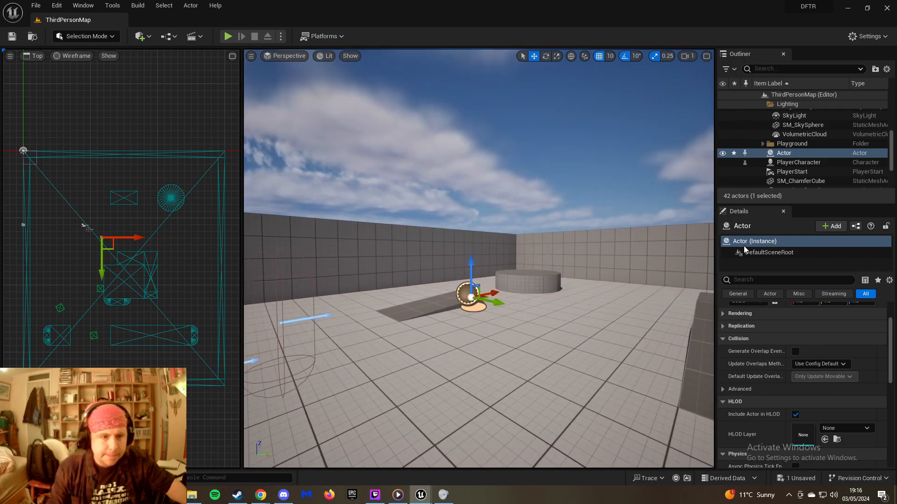
Show the Place Actors panel and look through the placeable volumes in its Volumes category
{"action": "right_click", "coordinate": [789, 153]}
{"action": "mouse_move", "coordinate": [813, 199]}
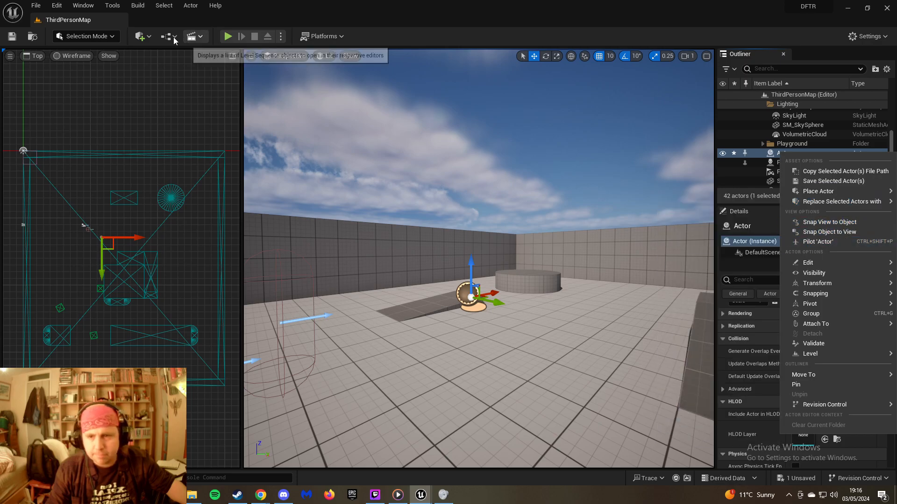
{"action": "left_click", "coordinate": [149, 38]}
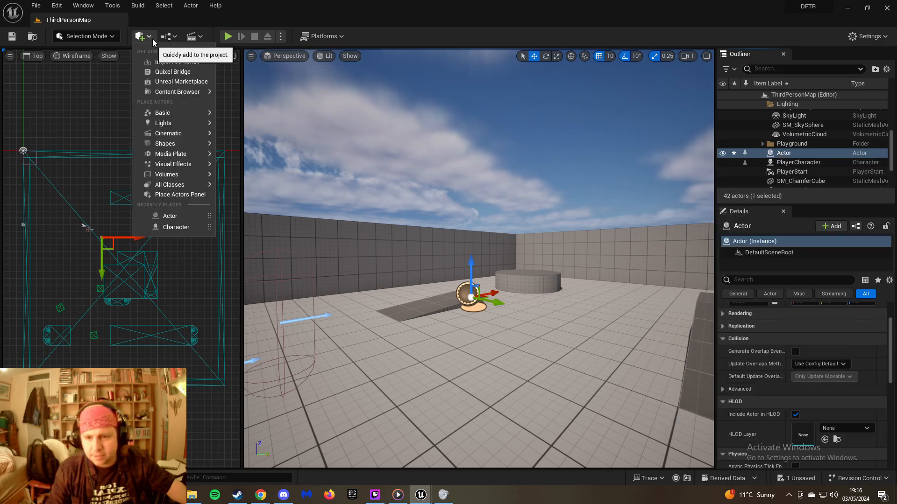
{"action": "mouse_move", "coordinate": [199, 175]}
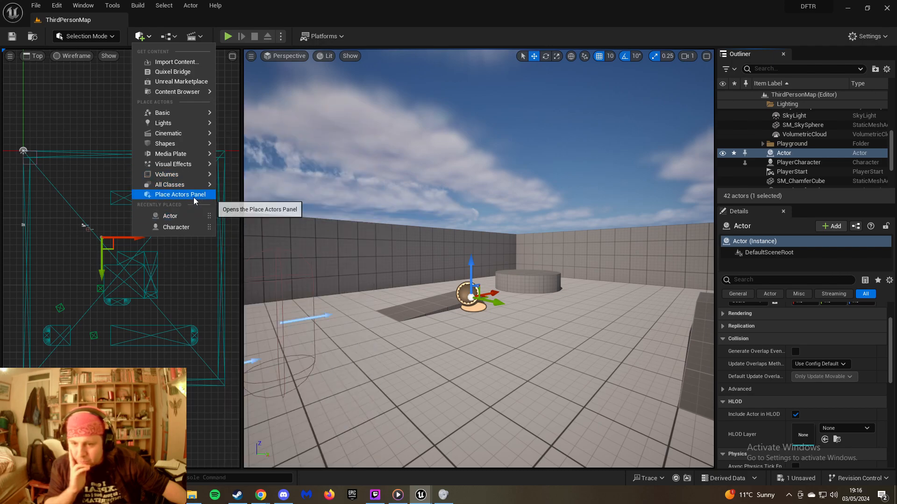
{"action": "left_click", "coordinate": [193, 196]}
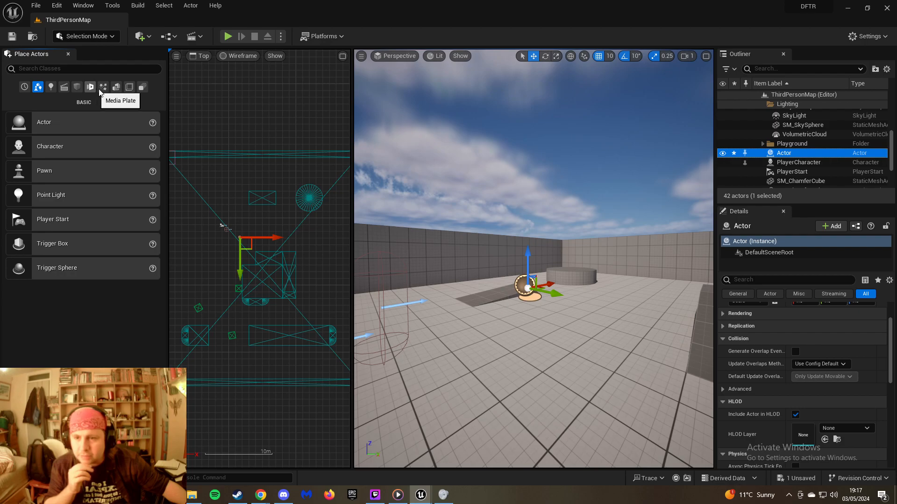
{"action": "left_click", "coordinate": [129, 87]}
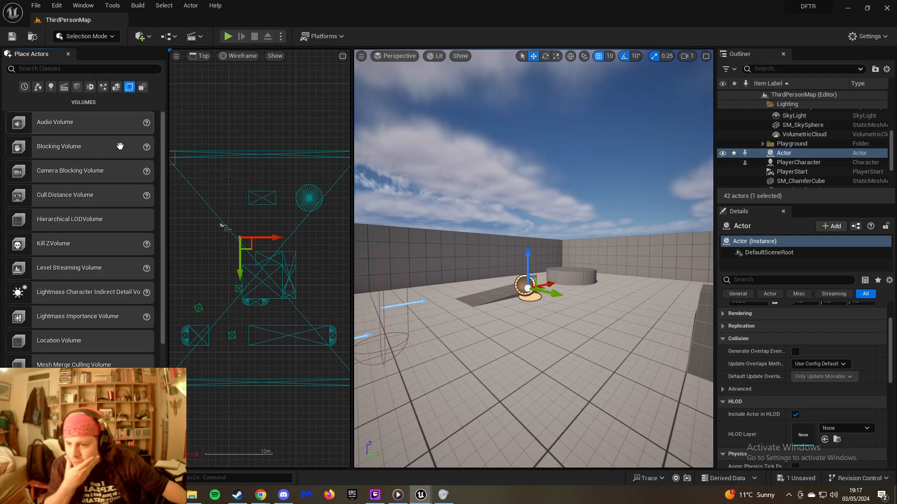
{"action": "scroll", "coordinate": [116, 201], "scroll_direction": "down", "scroll_amount": 3}
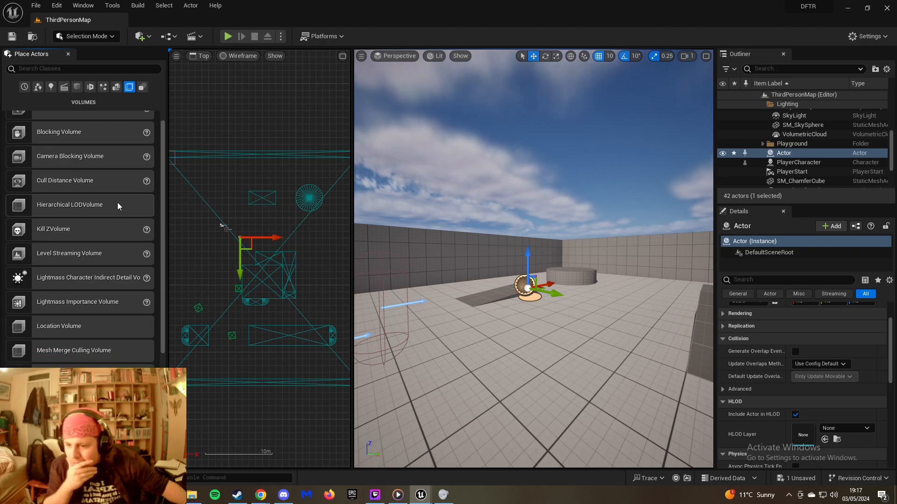
{"action": "scroll", "coordinate": [117, 201], "scroll_direction": "down", "scroll_amount": 4}
{"action": "scroll", "coordinate": [117, 200], "scroll_direction": "down", "scroll_amount": 1}
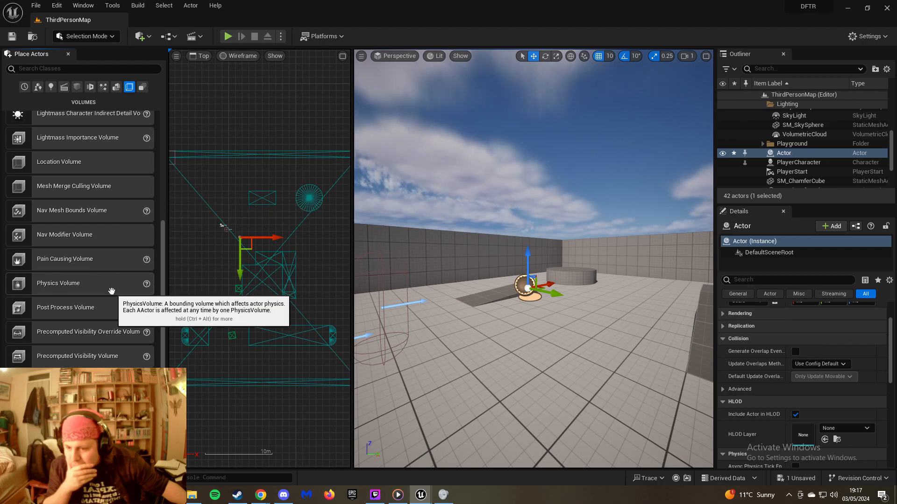
Try placing a Physics Volume around the Actor, and delete that volume from the level
{"action": "left_click", "coordinate": [131, 287]}
{"action": "left_click_drag", "start_coordinate": [132, 287], "coordinate": [780, 164]}
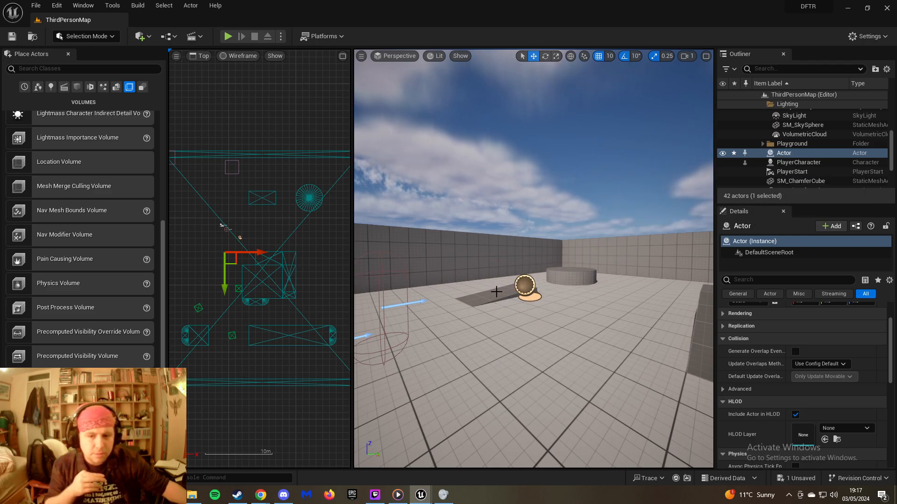
{"action": "left_click_drag", "start_coordinate": [84, 283], "coordinate": [526, 323]}
{"action": "mouse_move", "coordinate": [794, 163]}
{"action": "left_mouse_down"}
{"action": "mouse_move", "coordinate": [801, 159]}
{"action": "mouse_move", "coordinate": [793, 156]}
{"action": "mouse_move", "coordinate": [793, 165]}
{"action": "left_mouse_up"}
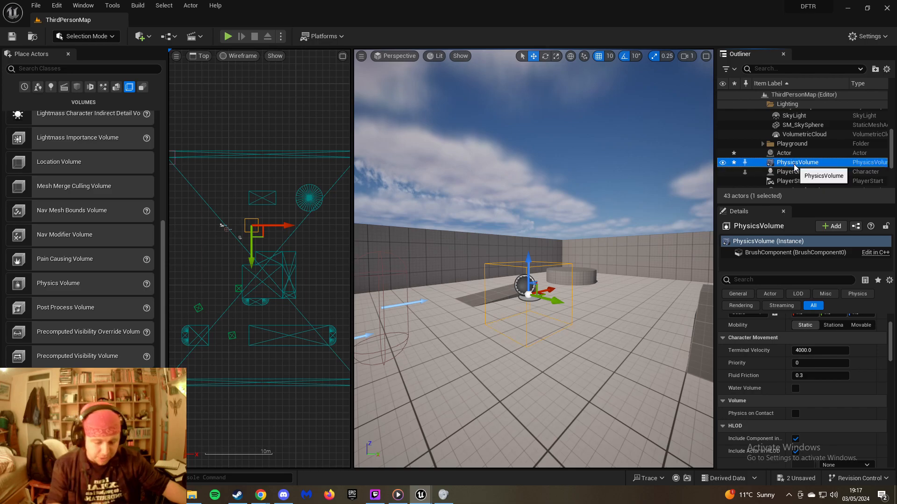
{"action": "key", "text": "Delete"}
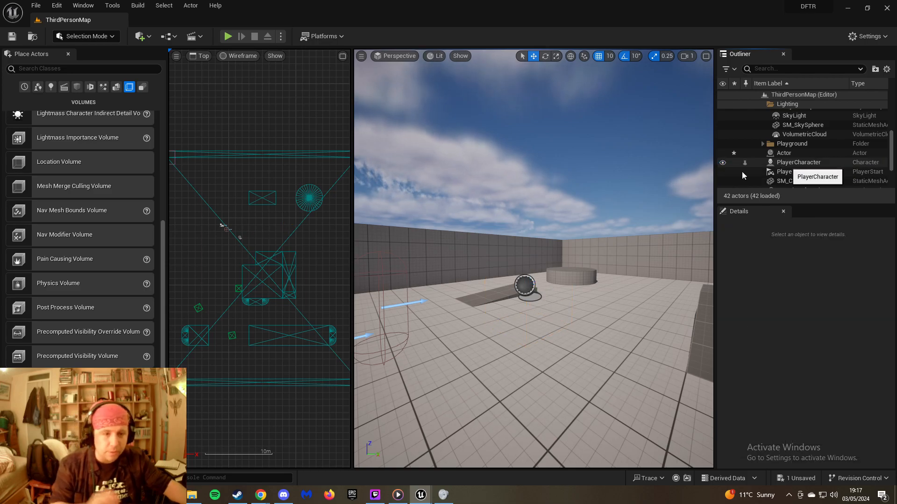
Select the Actor and examine its general and full instance details, plus the recently placed and basic placeable actors
{"action": "left_click", "coordinate": [789, 154]}
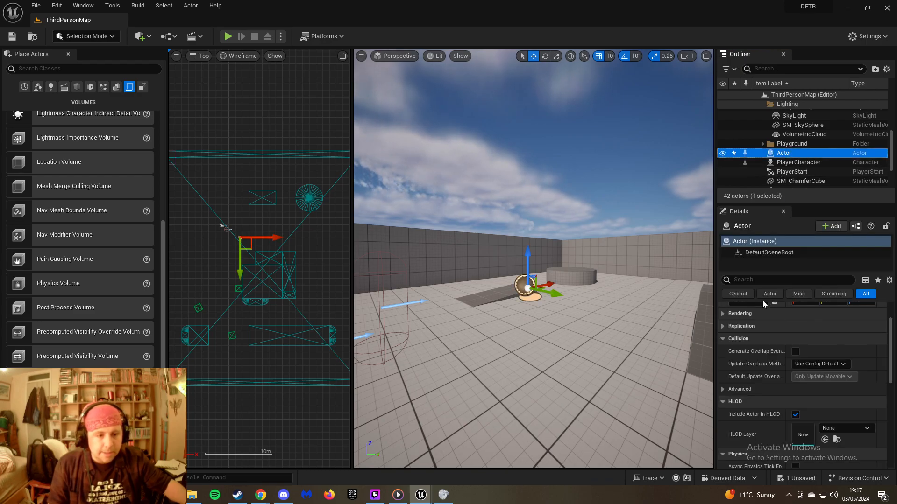
{"action": "left_click", "coordinate": [738, 294]}
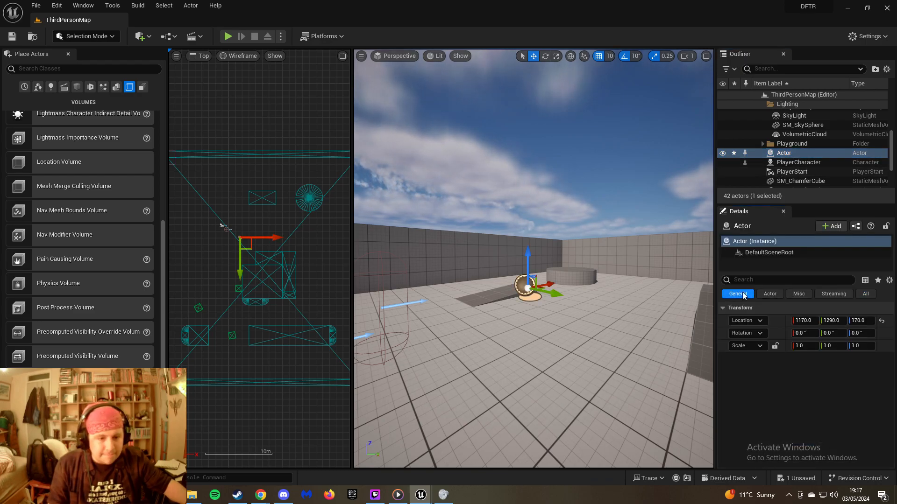
{"action": "left_click", "coordinate": [864, 294]}
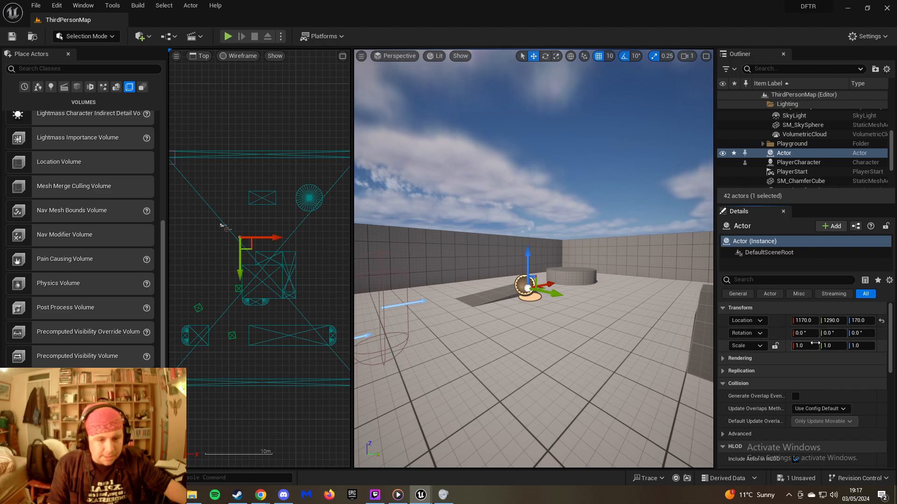
{"action": "scroll", "coordinate": [816, 347], "scroll_direction": "down", "scroll_amount": 1}
{"action": "scroll", "coordinate": [817, 347], "scroll_direction": "down", "scroll_amount": 5}
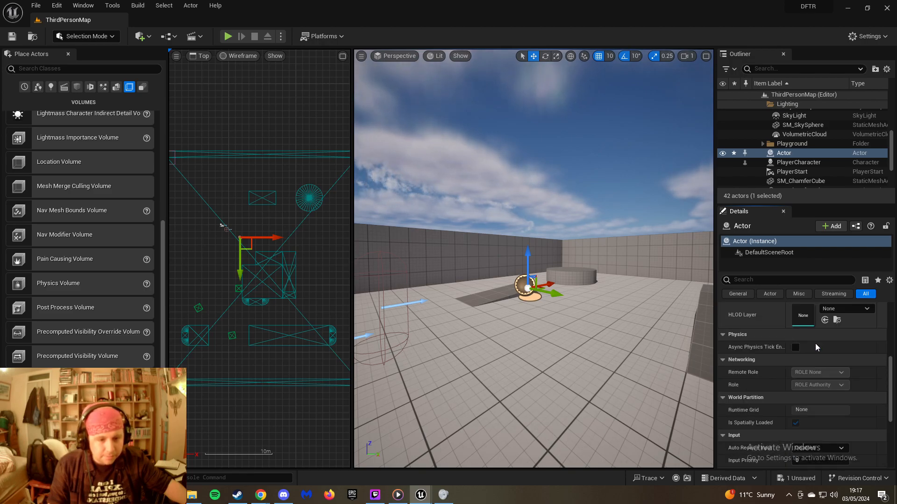
{"action": "scroll", "coordinate": [816, 345], "scroll_direction": "down", "scroll_amount": 5}
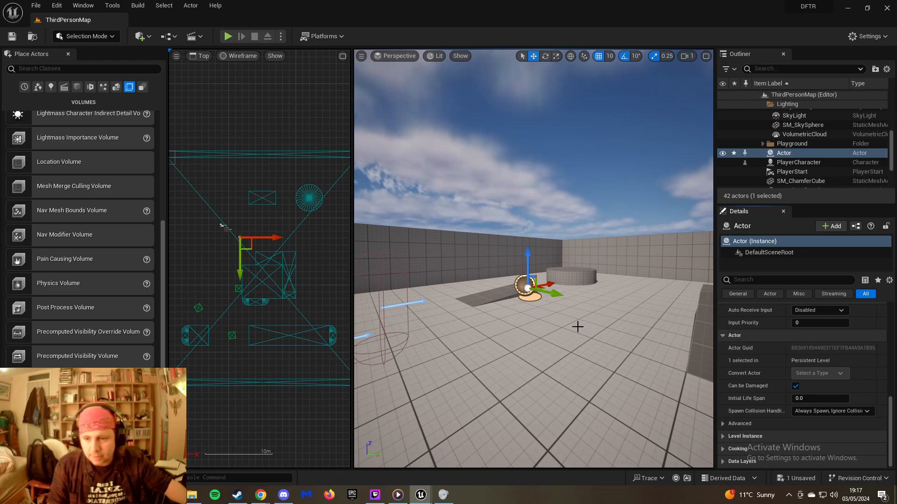
{"action": "left_click", "coordinate": [26, 88]}
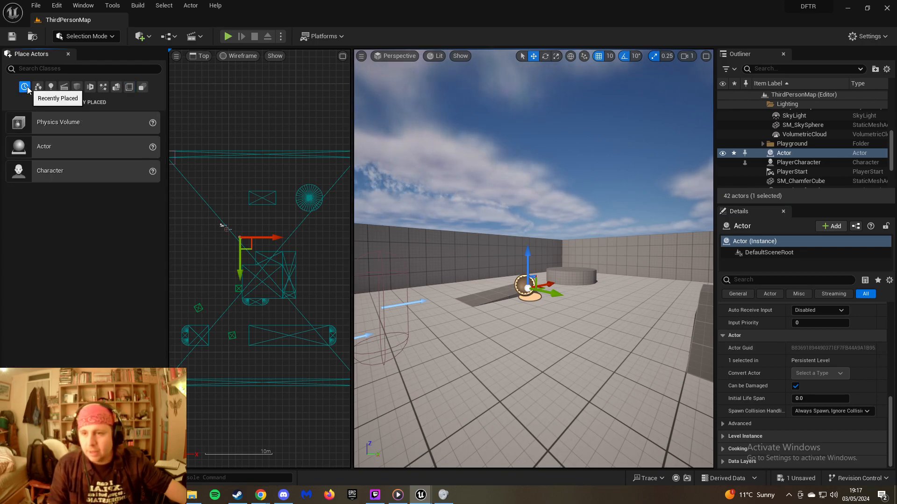
{"action": "left_click", "coordinate": [38, 87]}
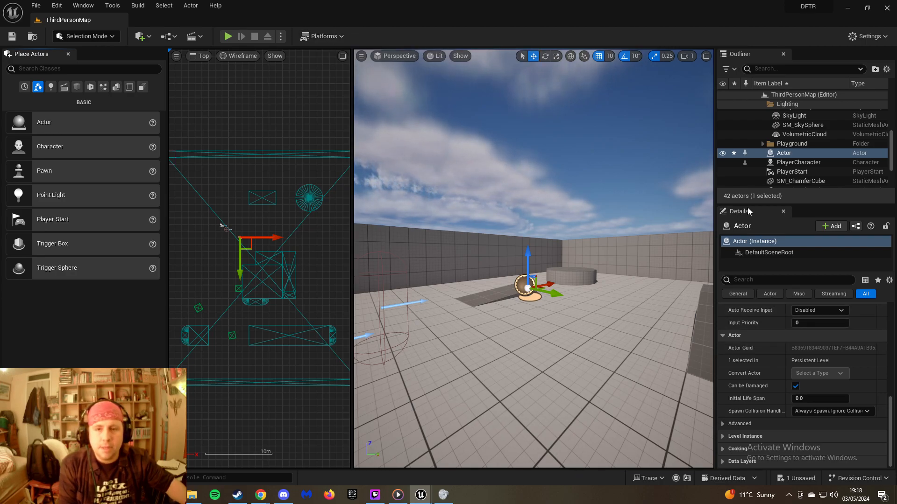
Look through the editor tools and the selected Actor's transform, snapping, attachment, event and merge options
{"action": "left_click", "coordinate": [117, 7]}
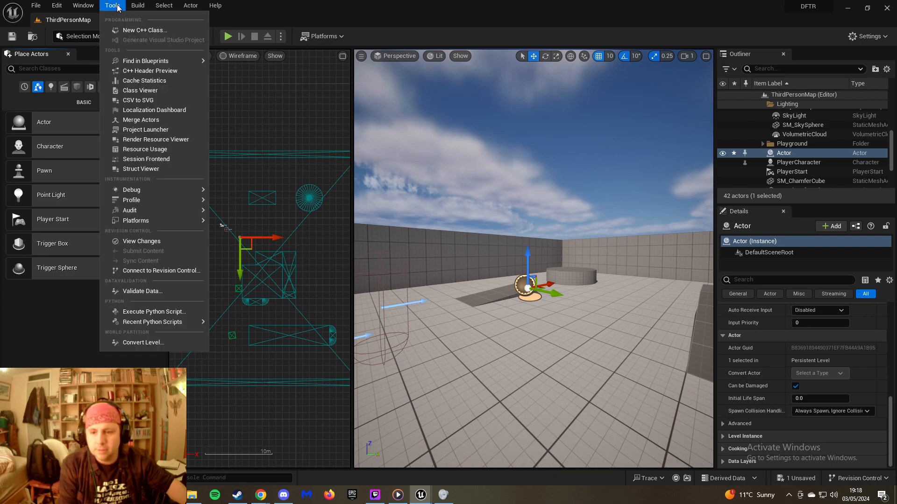
{"action": "mouse_move", "coordinate": [139, 6]}
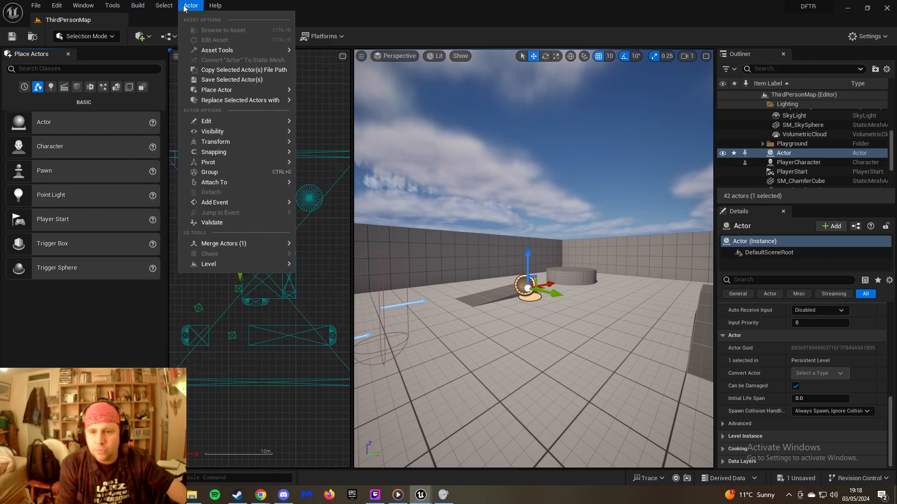
{"action": "mouse_move", "coordinate": [256, 142]}
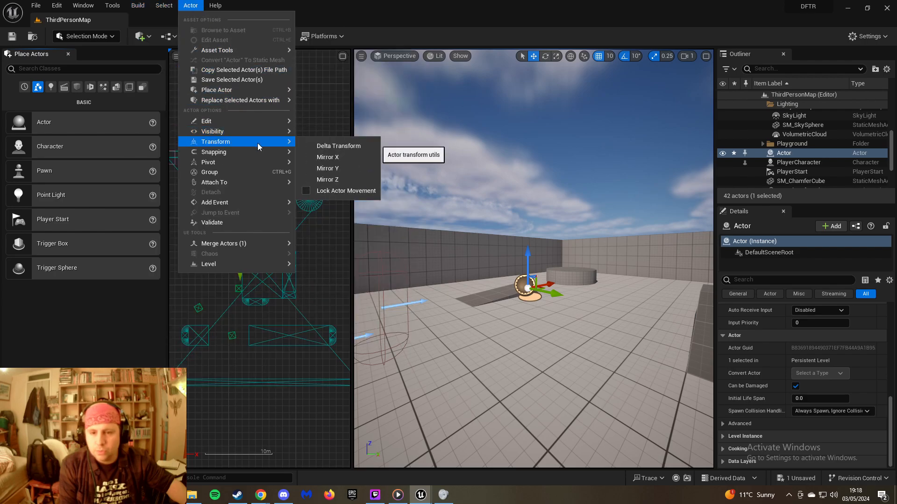
{"action": "mouse_move", "coordinate": [261, 121]}
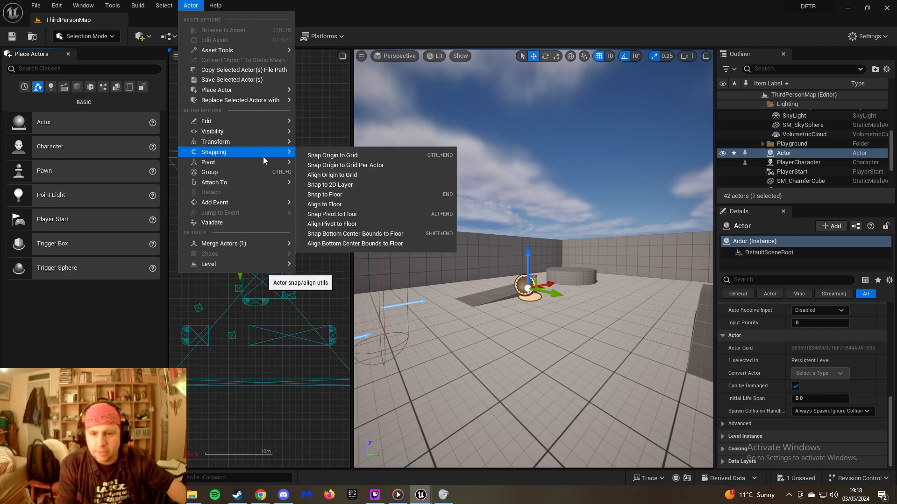
{"action": "mouse_move", "coordinate": [269, 184]}
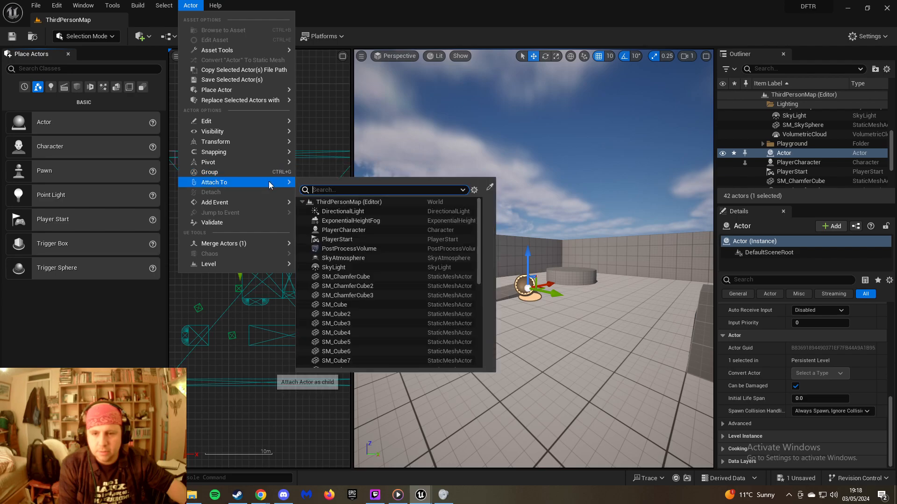
{"action": "mouse_move", "coordinate": [266, 207]}
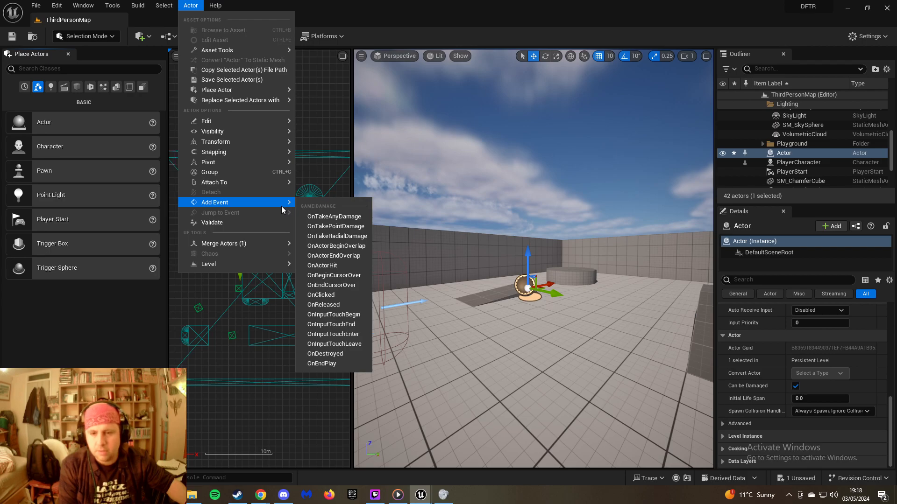
{"action": "mouse_move", "coordinate": [257, 245]}
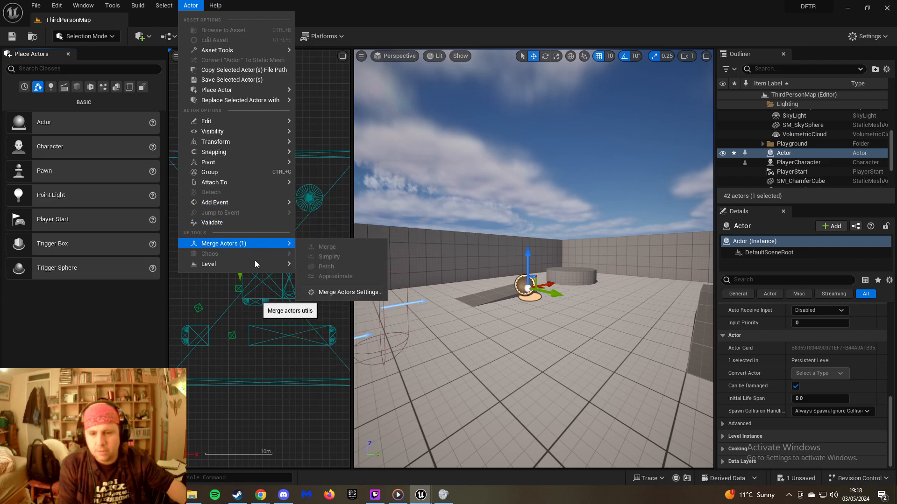
{"action": "mouse_move", "coordinate": [248, 267]}
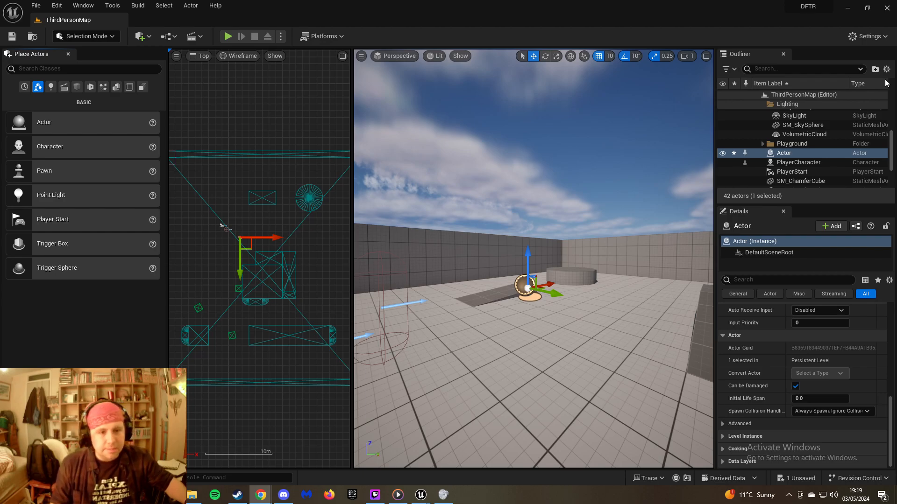
{"action": "right_click", "coordinate": [780, 155]}
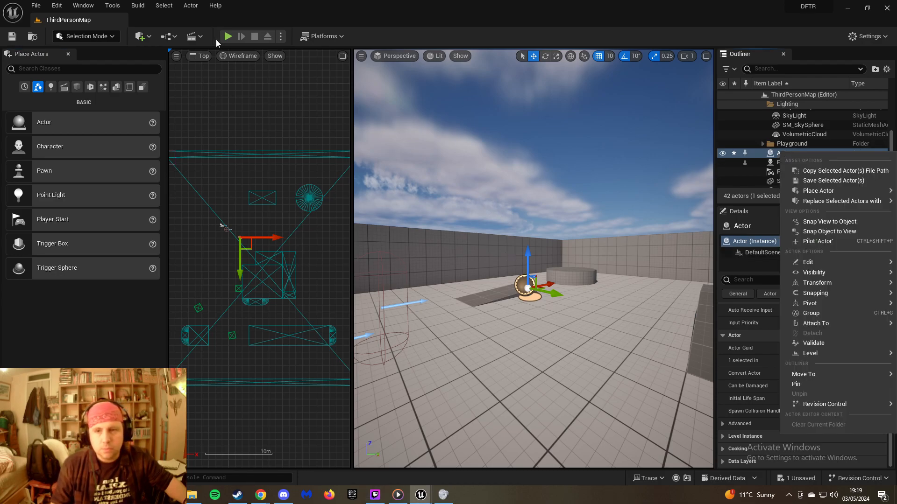
Start a new empty Blueprint class with Actor as its parent and choose the Characters folder as its location
{"action": "left_click", "coordinate": [169, 36]}
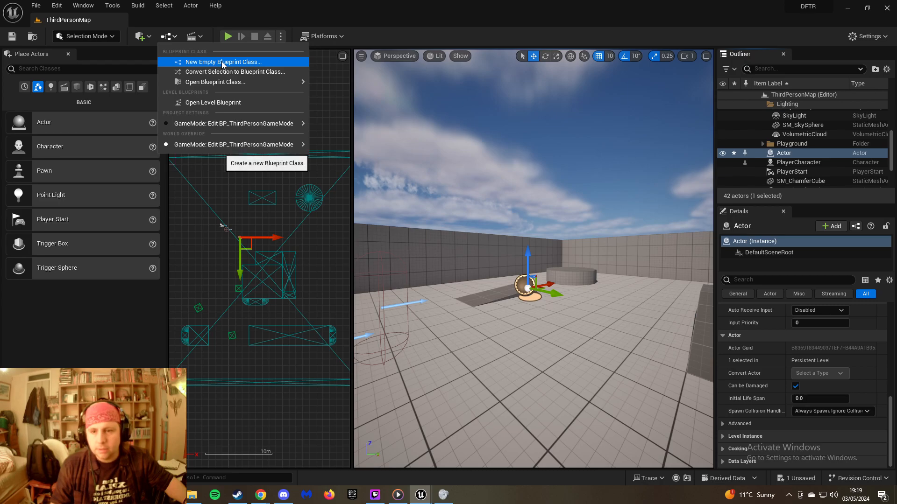
{"action": "left_click", "coordinate": [222, 62]}
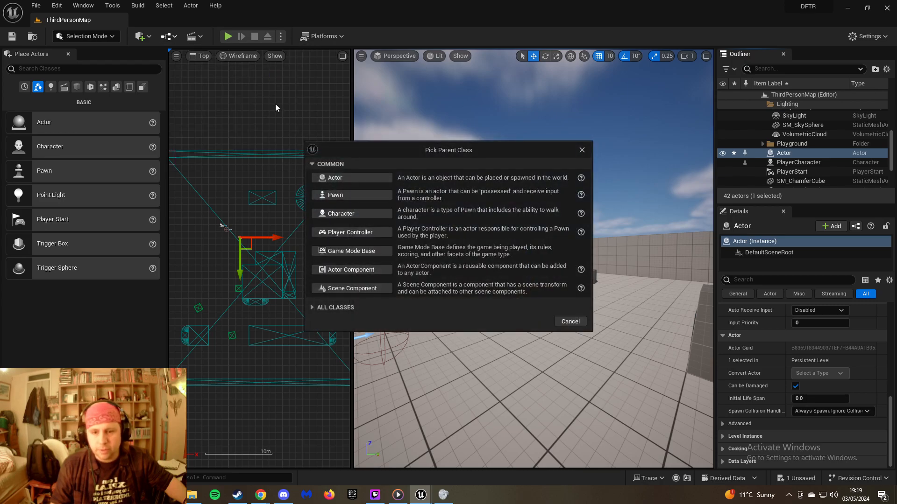
{"action": "left_click", "coordinate": [360, 180]}
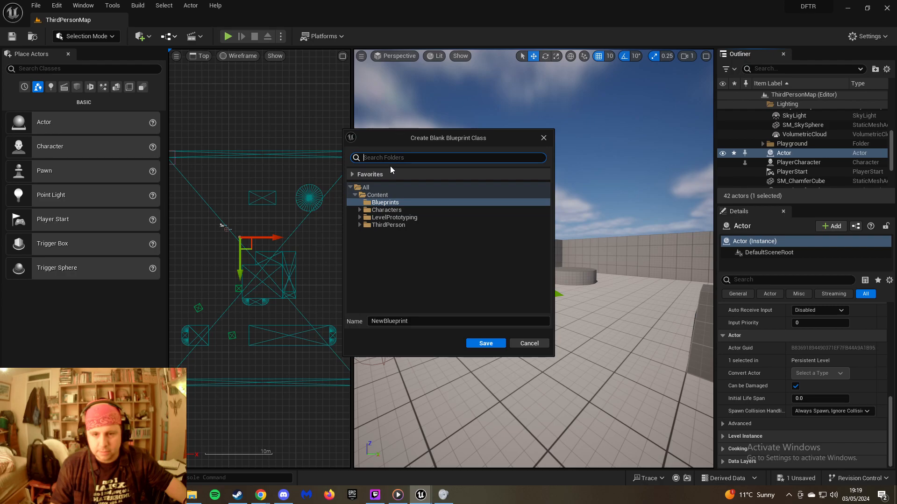
{"action": "left_click", "coordinate": [365, 209]}
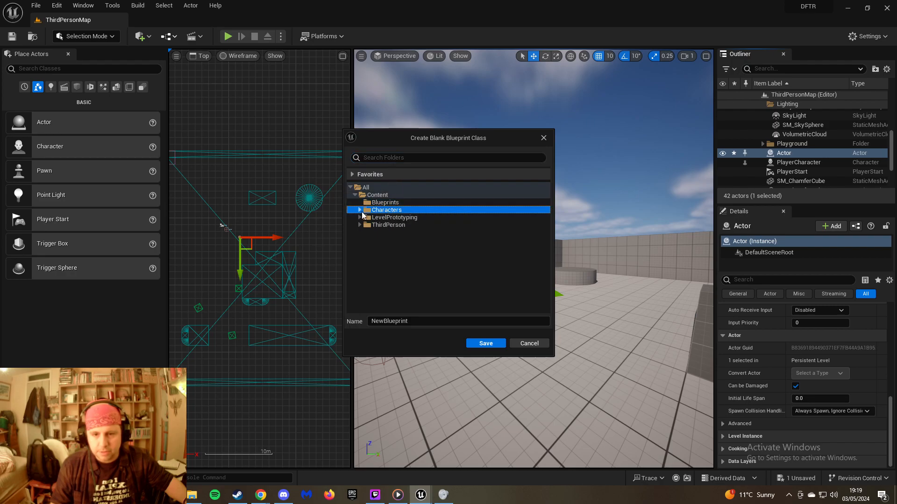
{"action": "left_click", "coordinate": [359, 210]}
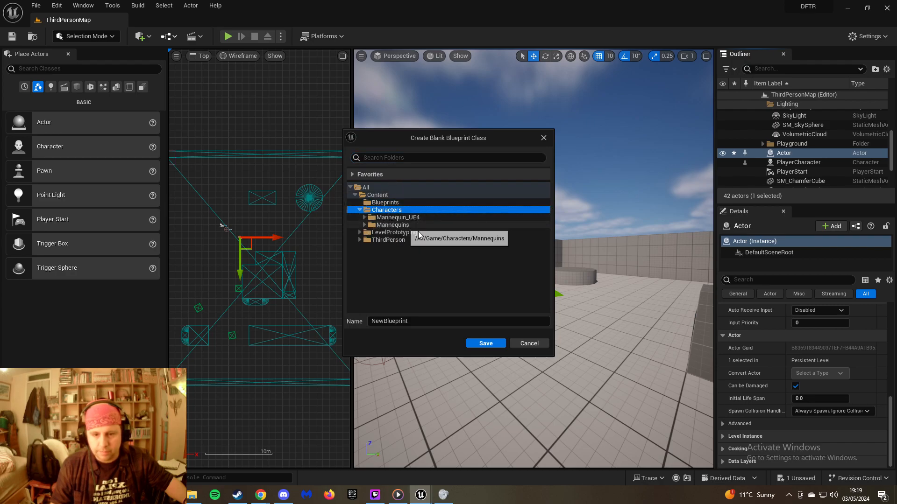
Name the new Blueprint class EnemyAI_1 and save it
{"action": "left_click", "coordinate": [457, 322]}
{"action": "left_click_drag", "start_coordinate": [457, 323], "coordinate": [365, 333]}
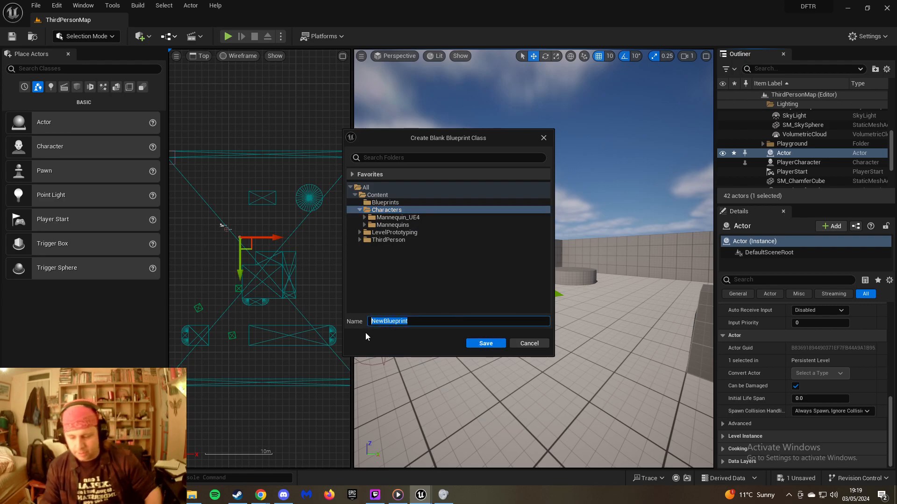
{"action": "type", "text": "Emenr"}
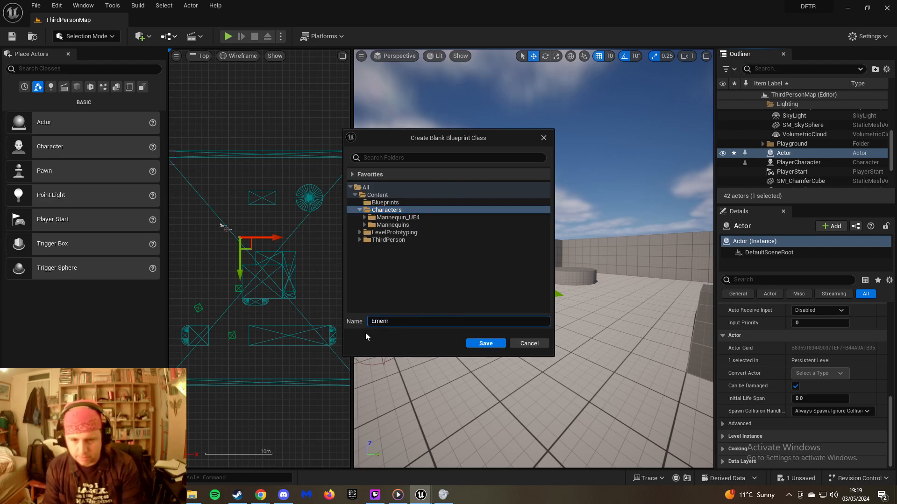
{"action": "type", "text": "nemyAI"}
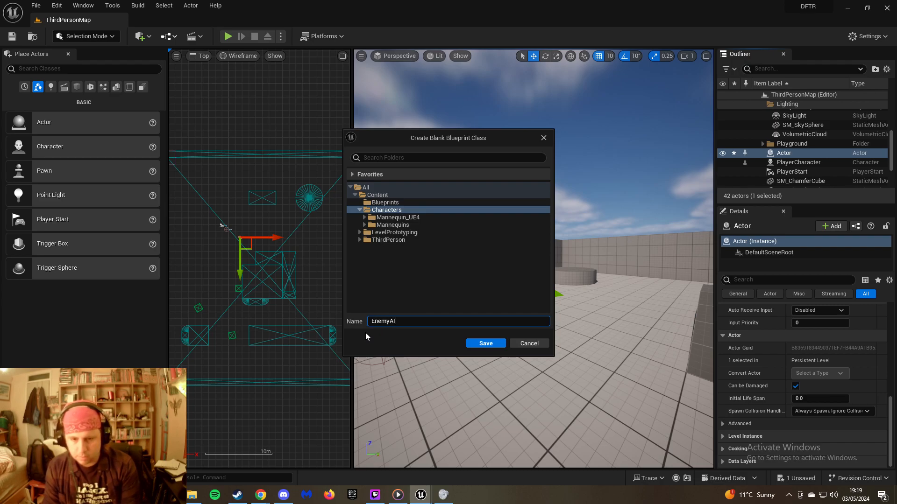
{"action": "type", "text": "_1"}
{"action": "key", "text": "Return"}
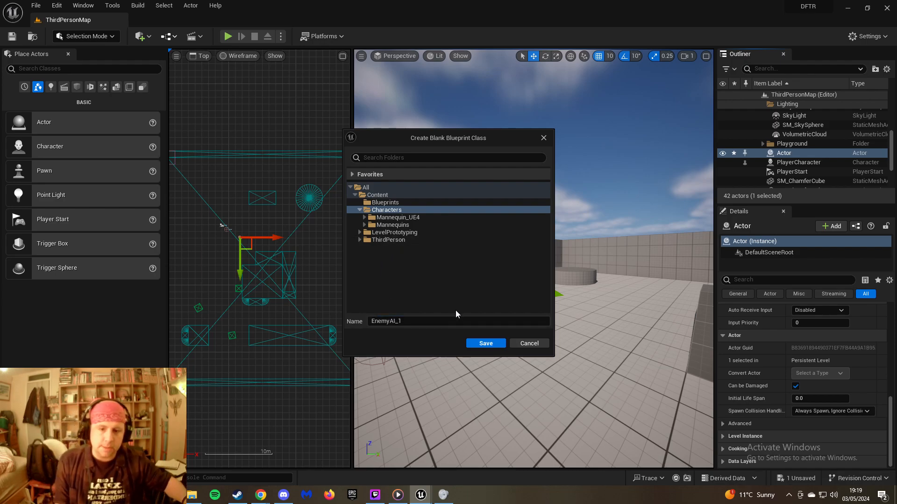
{"action": "left_click", "coordinate": [485, 344]}
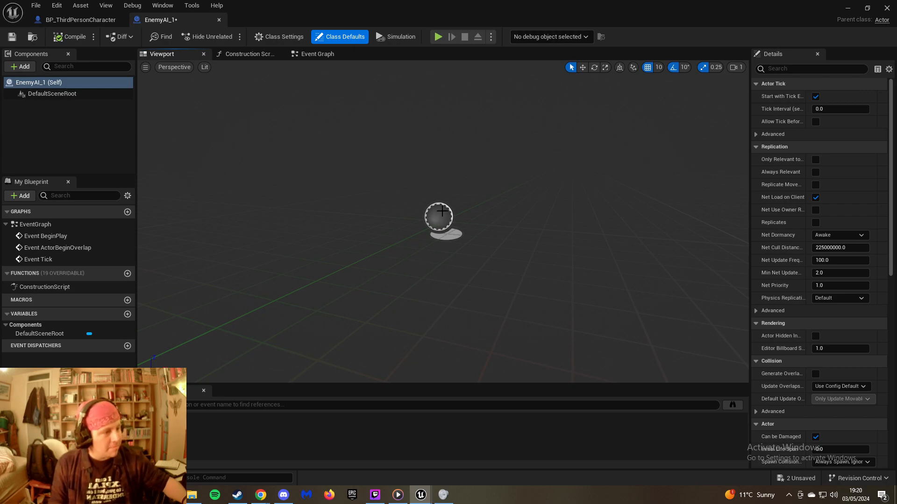
Inspect the default root component in the EnemyAI_1 viewport and open the Blueprint's Event Graph to view its event nodes
{"action": "right_click_drag", "start_coordinate": [442, 215], "coordinate": [498, 220]}
{"action": "left_click", "coordinate": [441, 238]}
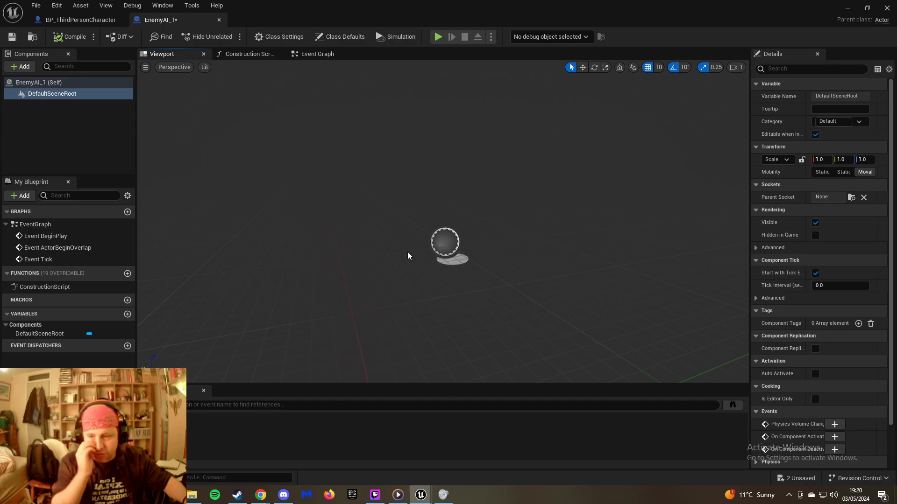
{"action": "double_click", "coordinate": [55, 226]}
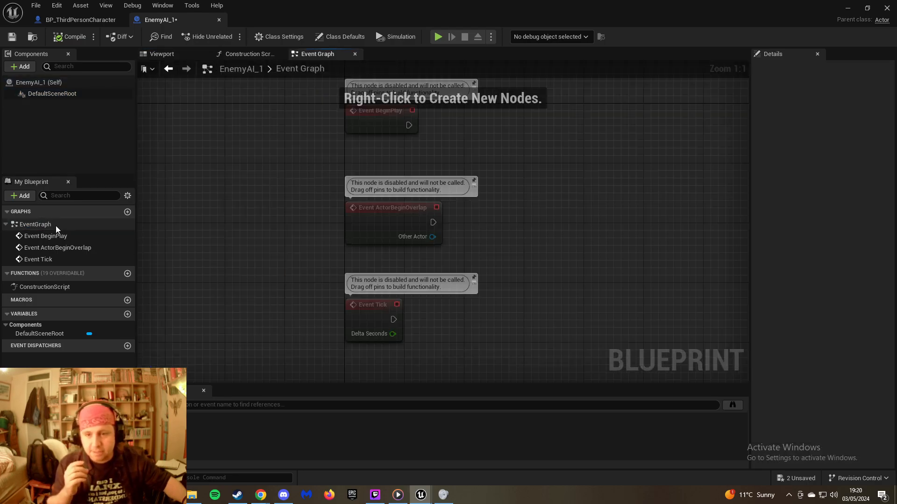
{"action": "right_click_drag", "start_coordinate": [364, 211], "coordinate": [315, 212]}
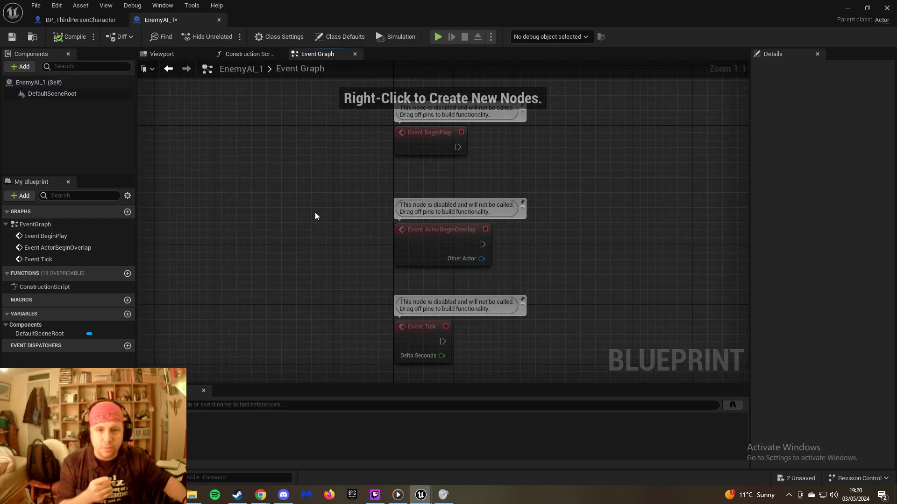
{"action": "scroll", "coordinate": [315, 212], "scroll_direction": "down", "scroll_amount": 3}
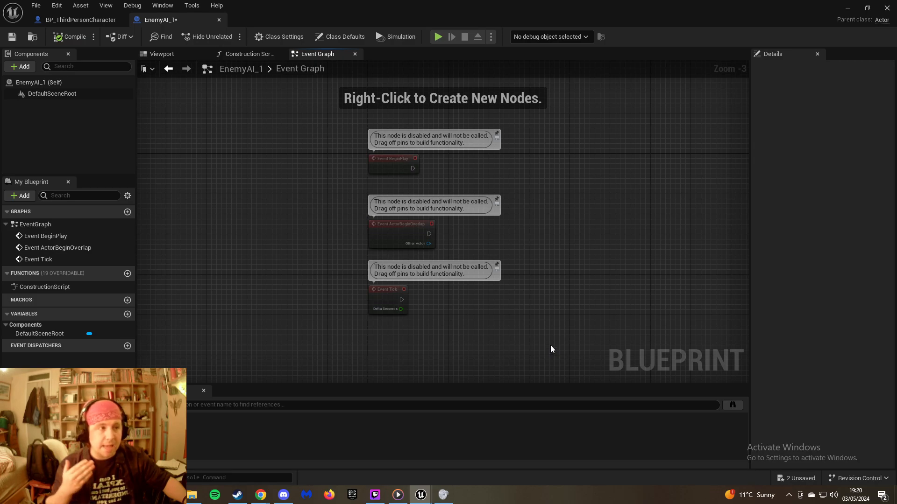
Look through the executable actions offered for Event ActorBeginOverlap, including the Collision category, and those offered for Event BeginPlay
{"action": "mouse_move", "coordinate": [411, 236]}
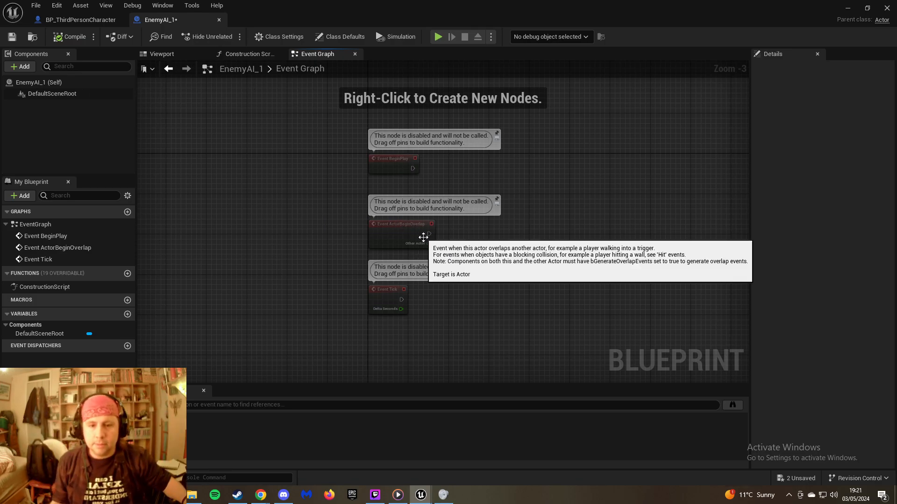
{"action": "left_click_drag", "start_coordinate": [427, 236], "coordinate": [465, 235]}
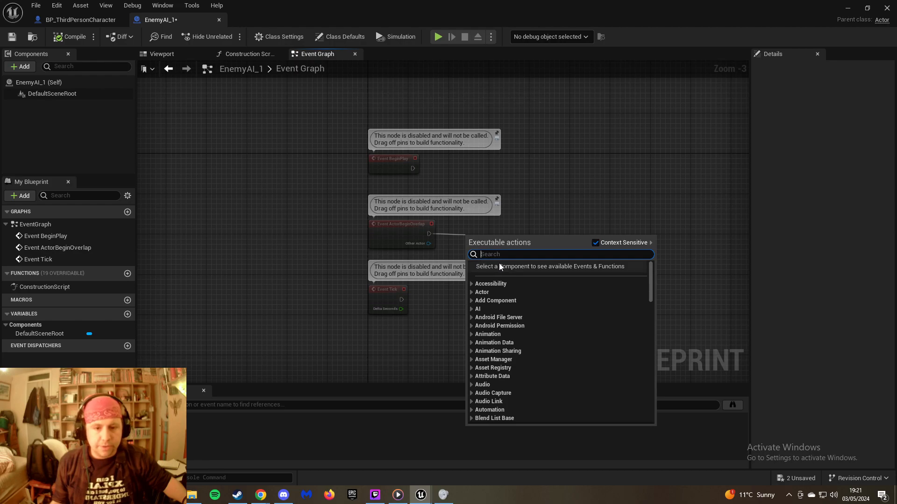
{"action": "scroll", "coordinate": [502, 292], "scroll_direction": "down", "scroll_amount": 4}
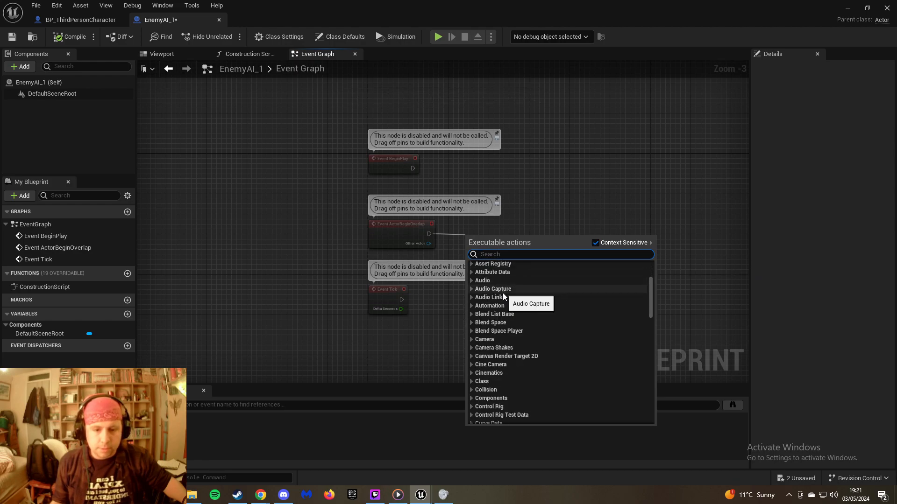
{"action": "left_click", "coordinate": [491, 387]}
{"action": "left_click", "coordinate": [490, 387]}
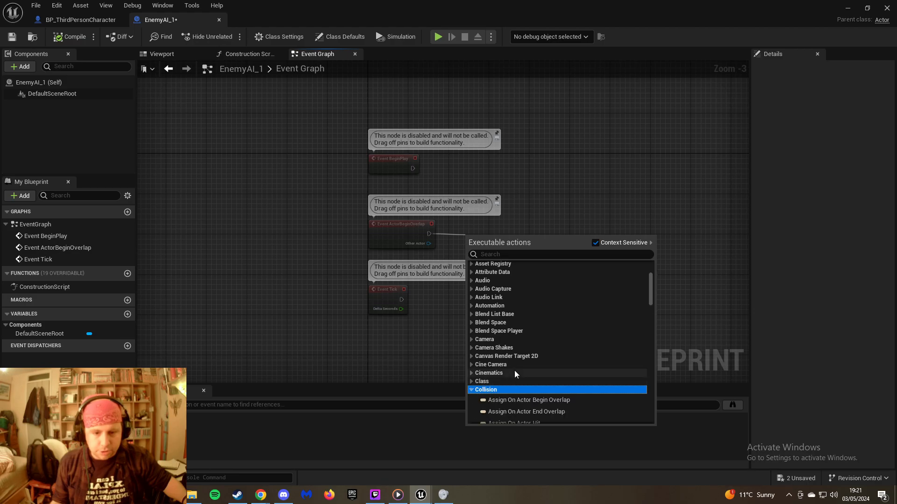
{"action": "scroll", "coordinate": [514, 371], "scroll_direction": "down", "scroll_amount": 3}
{"action": "scroll", "coordinate": [517, 370], "scroll_direction": "down", "scroll_amount": 2}
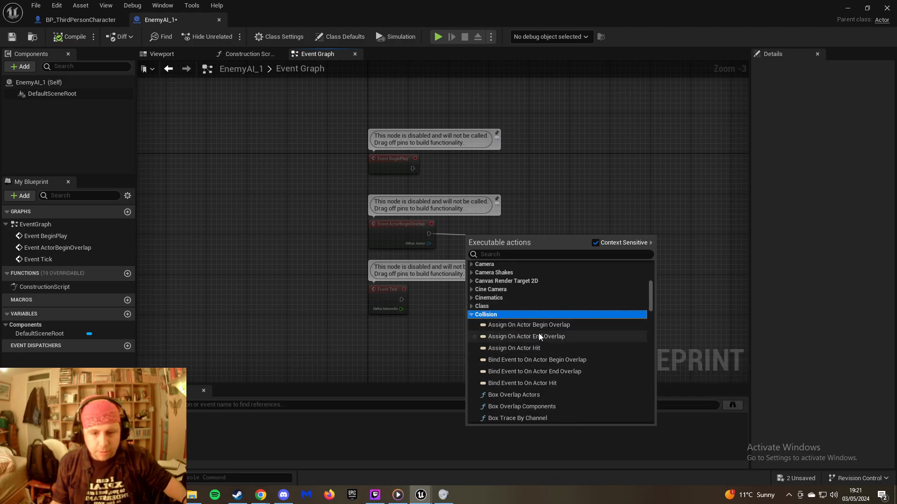
{"action": "scroll", "coordinate": [544, 329], "scroll_direction": "down", "scroll_amount": 5}
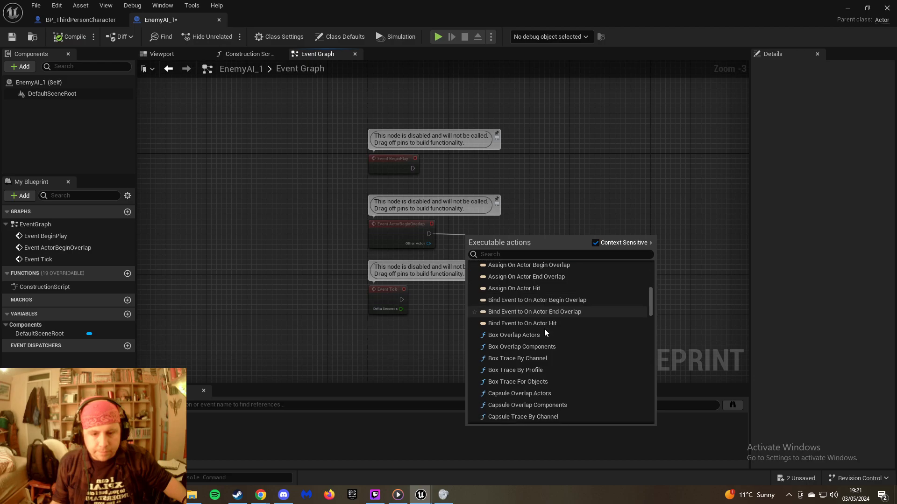
{"action": "scroll", "coordinate": [544, 329], "scroll_direction": "down", "scroll_amount": 8}
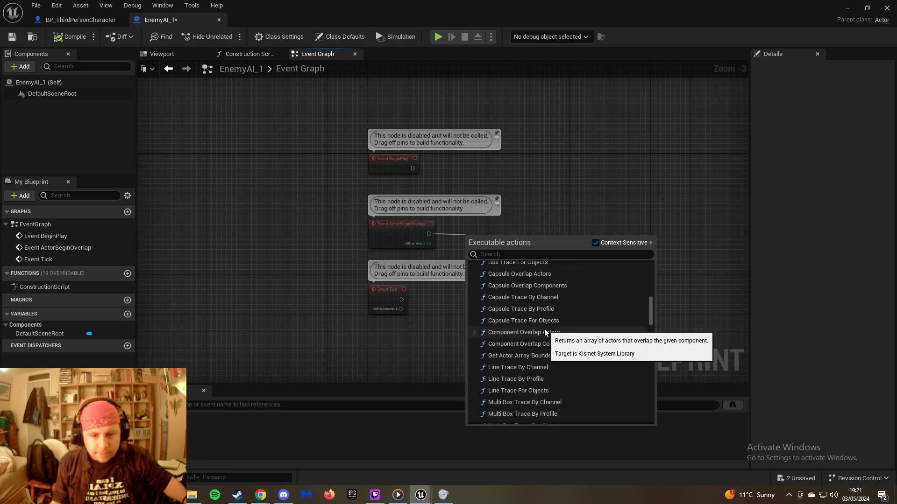
{"action": "scroll", "coordinate": [544, 328], "scroll_direction": "down", "scroll_amount": 4}
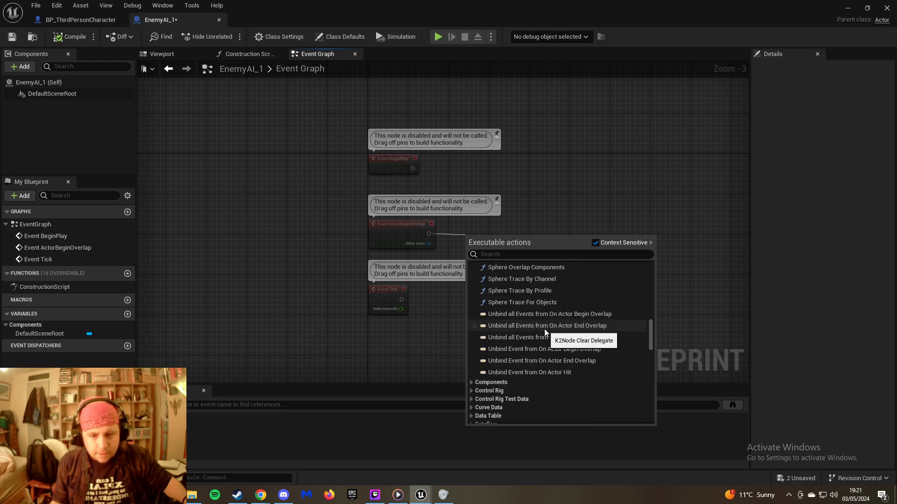
{"action": "scroll", "coordinate": [544, 328], "scroll_direction": "up", "scroll_amount": 12}
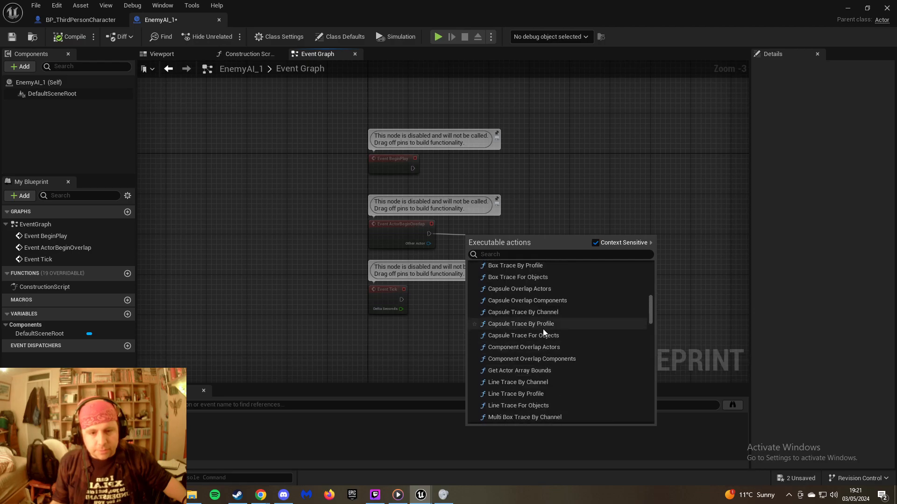
{"action": "scroll", "coordinate": [533, 326], "scroll_direction": "up", "scroll_amount": 2}
{"action": "left_click", "coordinate": [472, 300]}
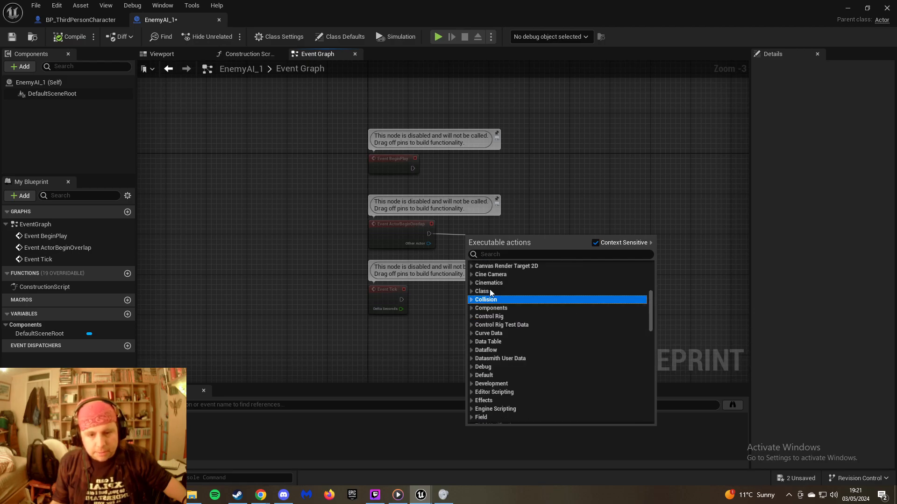
{"action": "scroll", "coordinate": [498, 315], "scroll_direction": "down", "scroll_amount": 2}
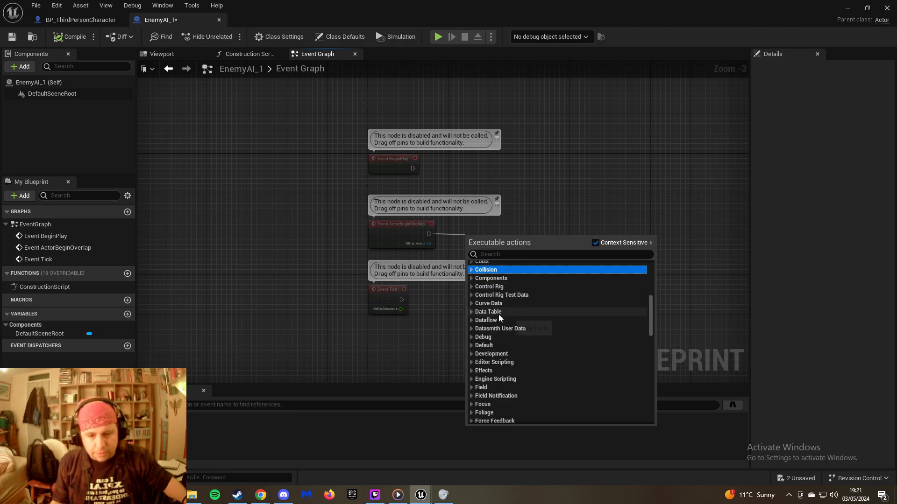
{"action": "left_click", "coordinate": [446, 186]}
{"action": "left_click_drag", "start_coordinate": [413, 168], "coordinate": [448, 172]}
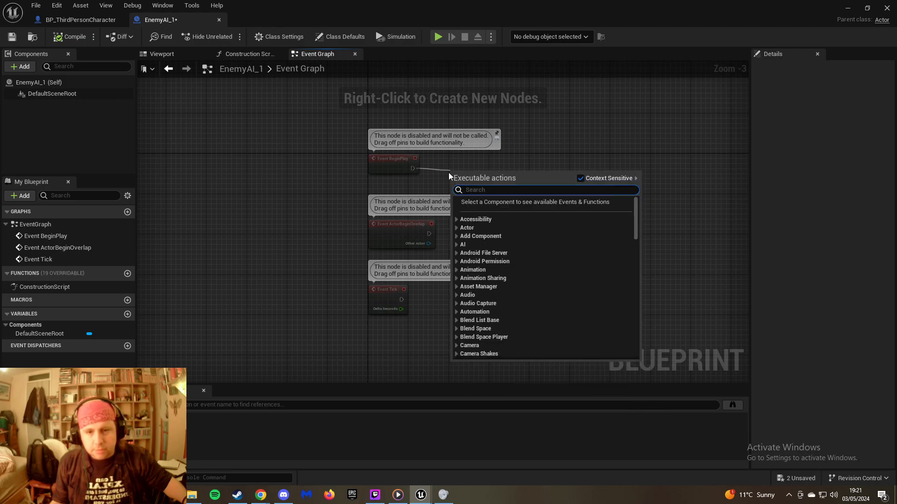
{"action": "left_click", "coordinate": [442, 173]}
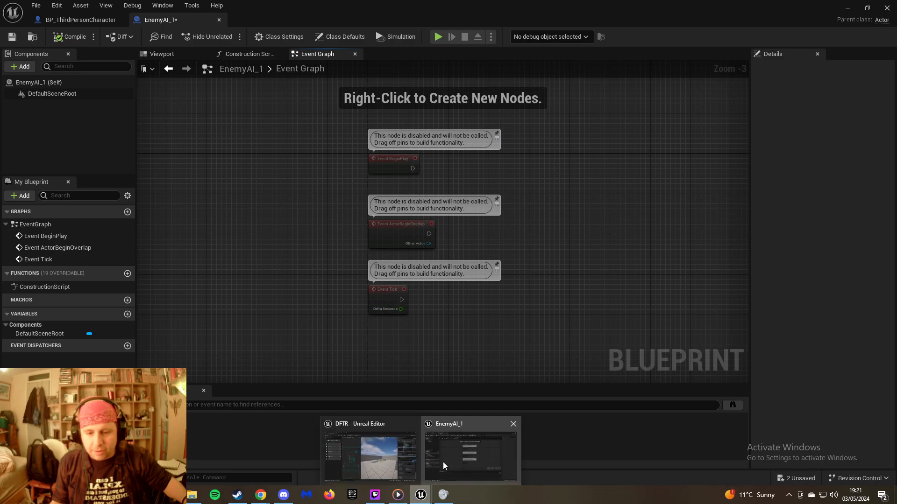
Switch to the BP_ThirdPersonCharacter Blueprint and examine the Add Input Mapping nodes in its Event Graph
{"action": "left_click", "coordinate": [70, 19]}
{"action": "scroll", "coordinate": [282, 149], "scroll_direction": "up", "scroll_amount": 5}
{"action": "right_click_drag", "start_coordinate": [334, 153], "coordinate": [224, 136]}
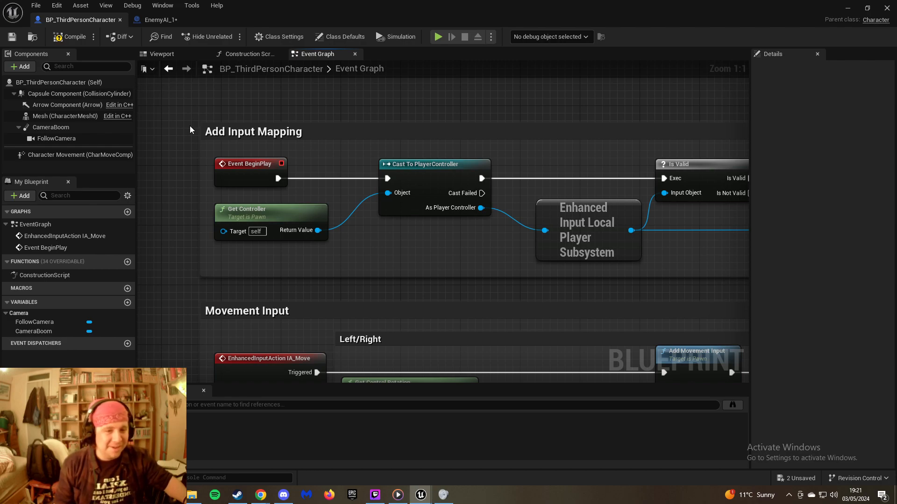
{"action": "right_click_drag", "start_coordinate": [449, 130], "coordinate": [389, 156]}
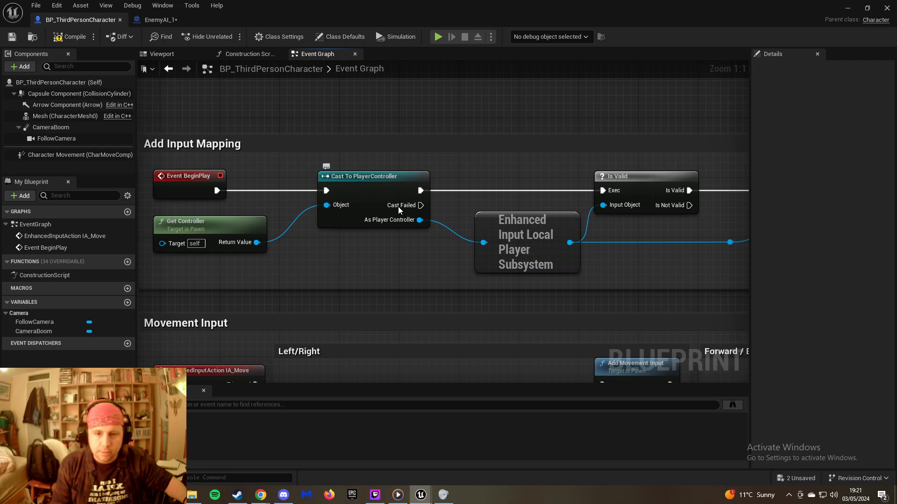
Open the Enhanced Input Local Player Subsystem node's source in Visual Studio, close it, and review the character's input graph
{"action": "double_click", "coordinate": [522, 243]}
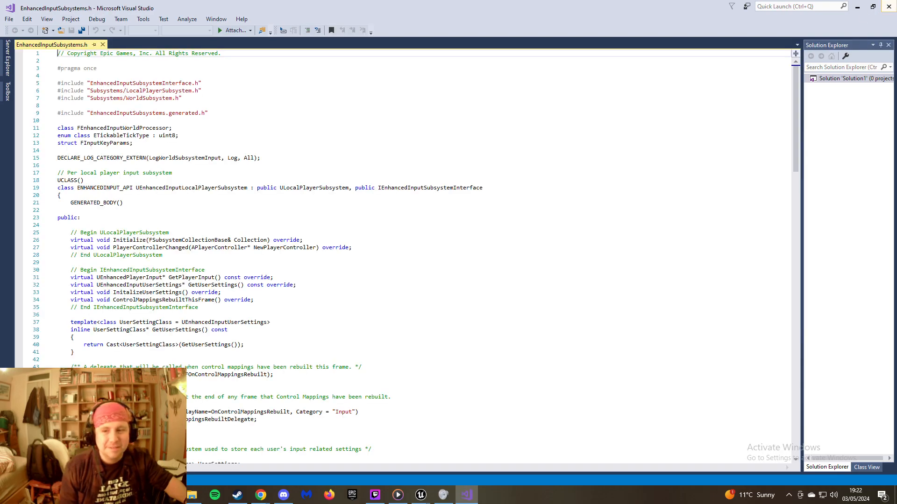
{"action": "left_click", "coordinate": [888, 7]}
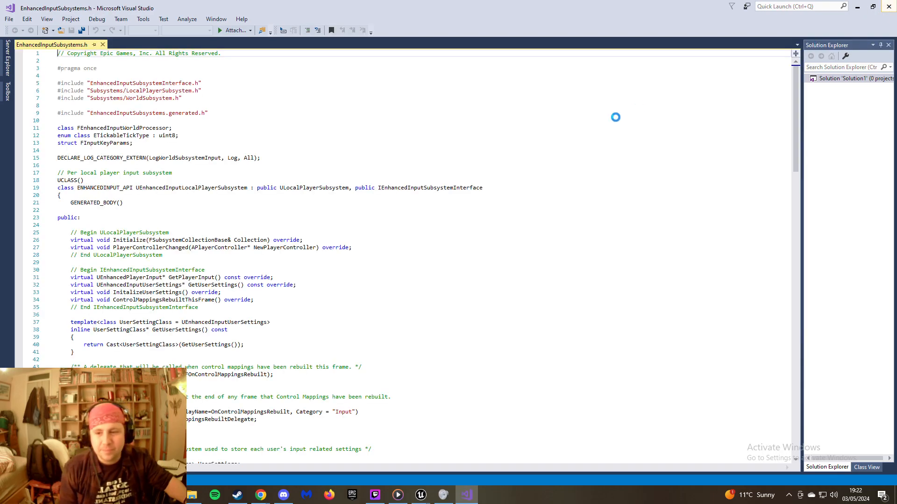
{"action": "right_click_drag", "start_coordinate": [592, 128], "coordinate": [451, 138]}
{"action": "right_click_drag", "start_coordinate": [398, 173], "coordinate": [502, 288]}
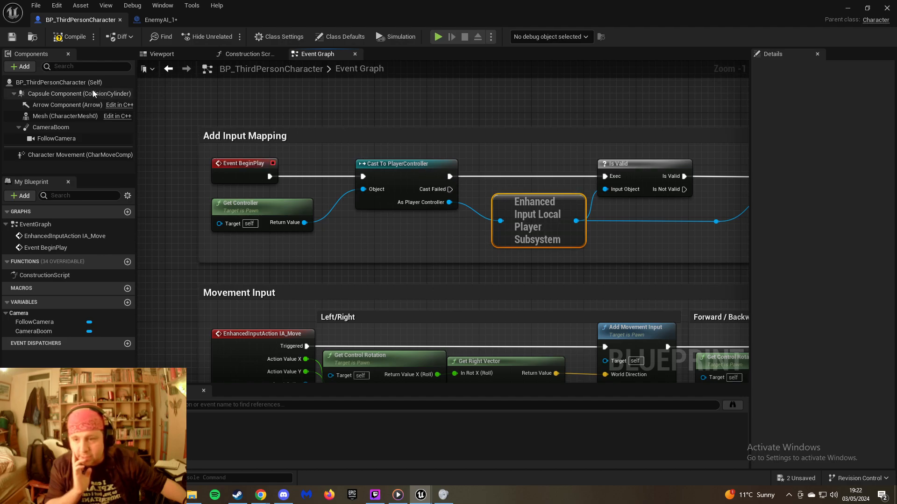
Return to the EnemyAI_1 Blueprint and check the details and available options of its DefaultSceneRoot component
{"action": "left_click", "coordinate": [159, 18]}
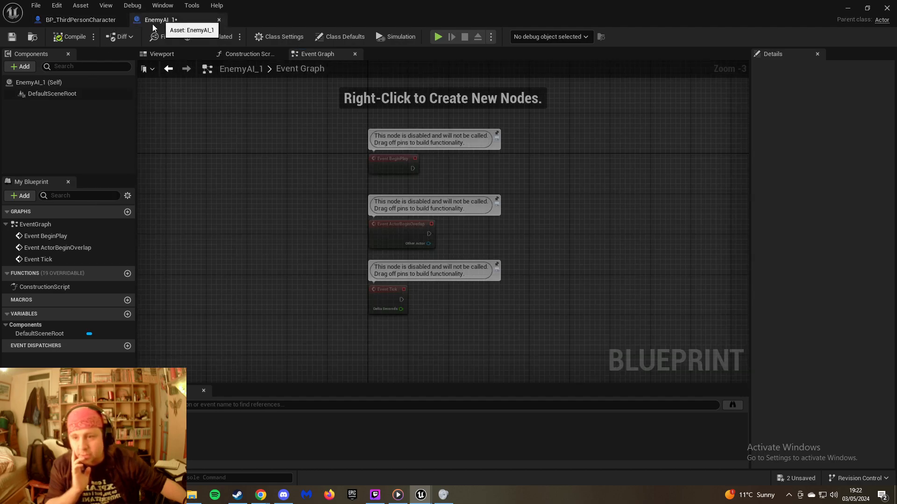
{"action": "left_click", "coordinate": [72, 95]}
{"action": "right_click", "coordinate": [71, 97]}
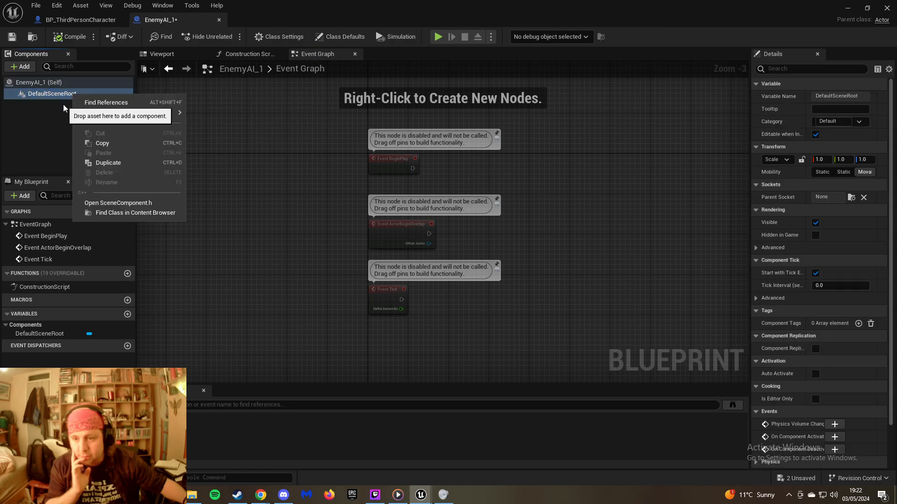
{"action": "left_click", "coordinate": [63, 105]}
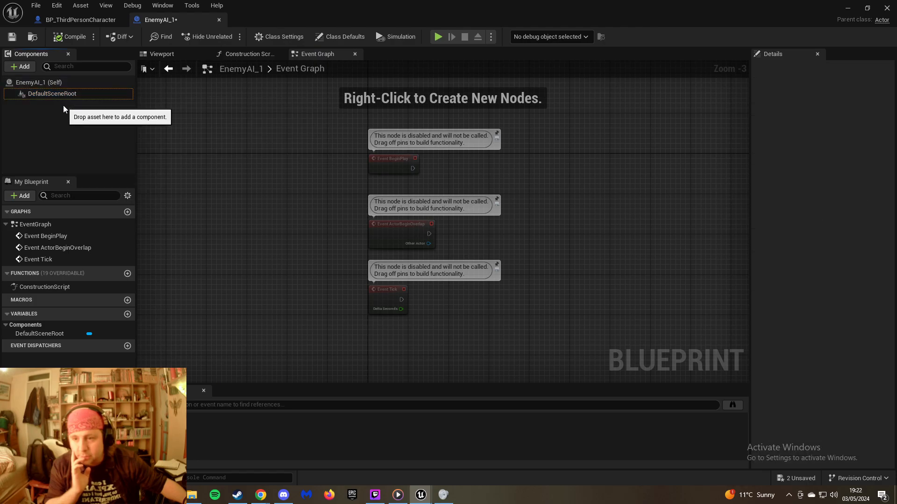
Add a Sphere component under EnemyAI_1's DefaultSceneRoot and name it Body
{"action": "left_click", "coordinate": [24, 197]}
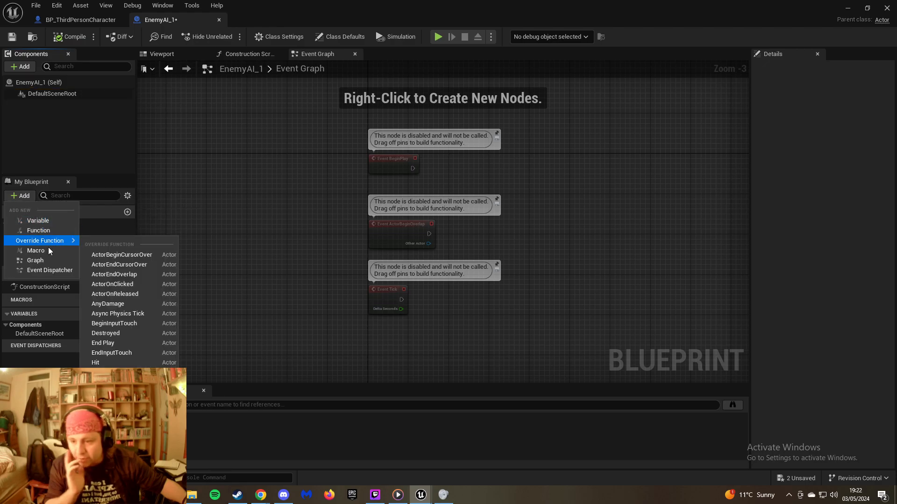
{"action": "left_click", "coordinate": [100, 369]}
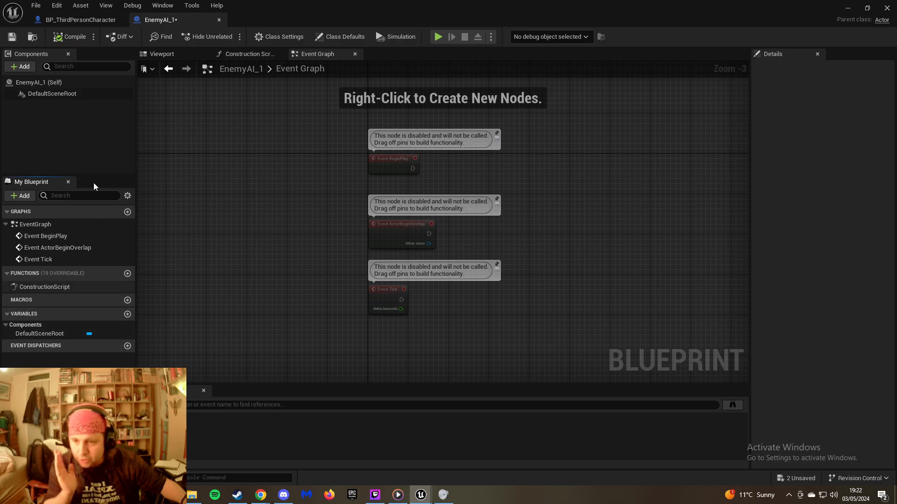
{"action": "left_click", "coordinate": [20, 67]}
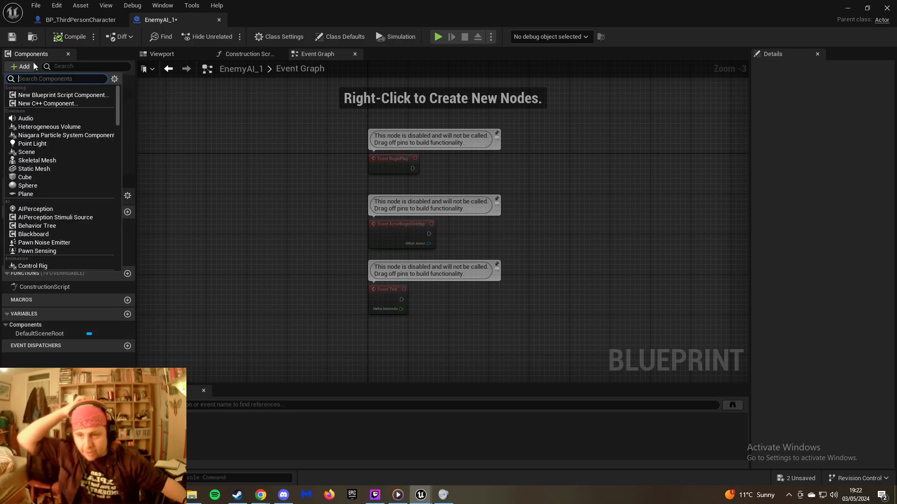
{"action": "left_click", "coordinate": [47, 183]}
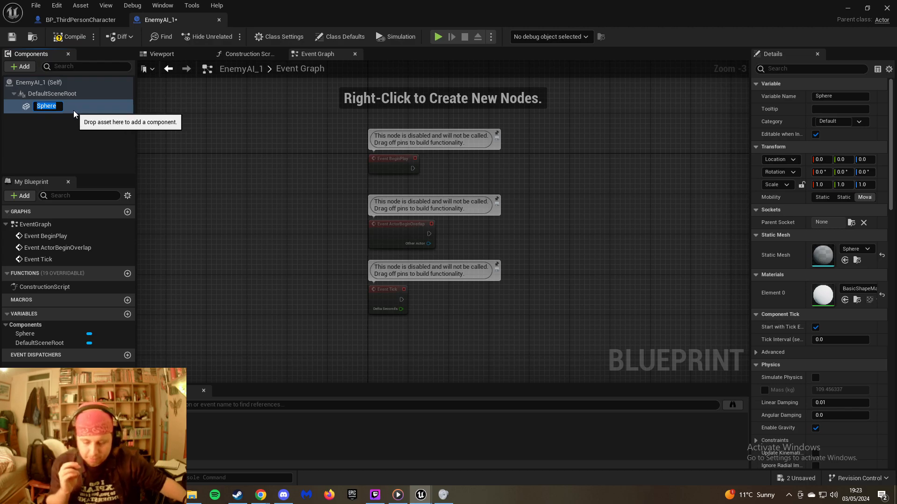
{"action": "type", "text": "Body"}
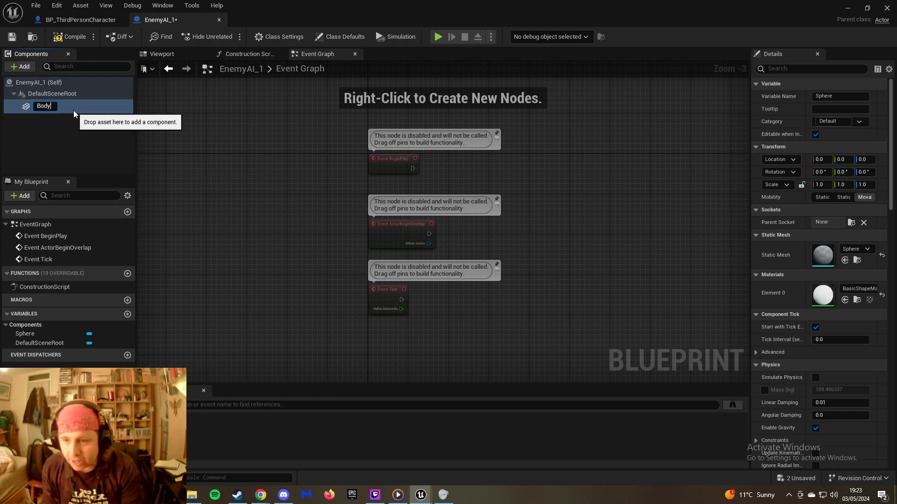
{"action": "key", "text": "Return"}
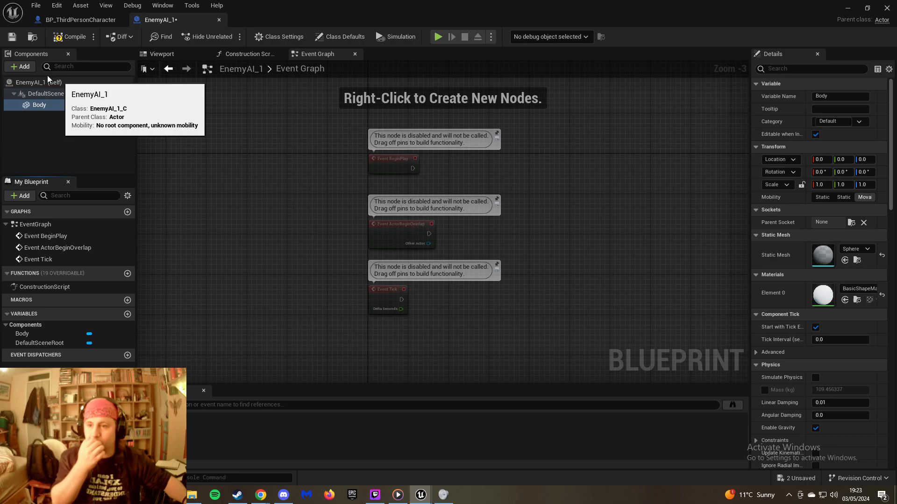
Add a Sphere Collision component under Body and name it Collider_1
{"action": "left_click", "coordinate": [25, 67]}
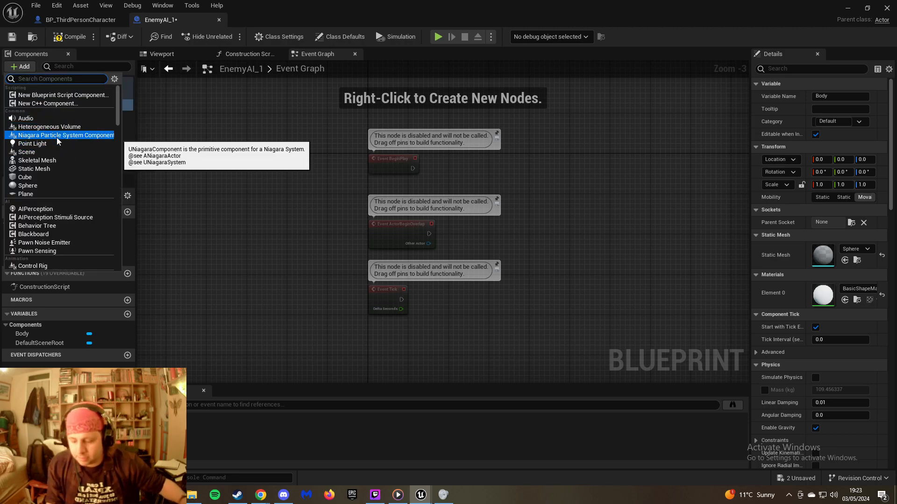
{"action": "type", "text": "sphere"}
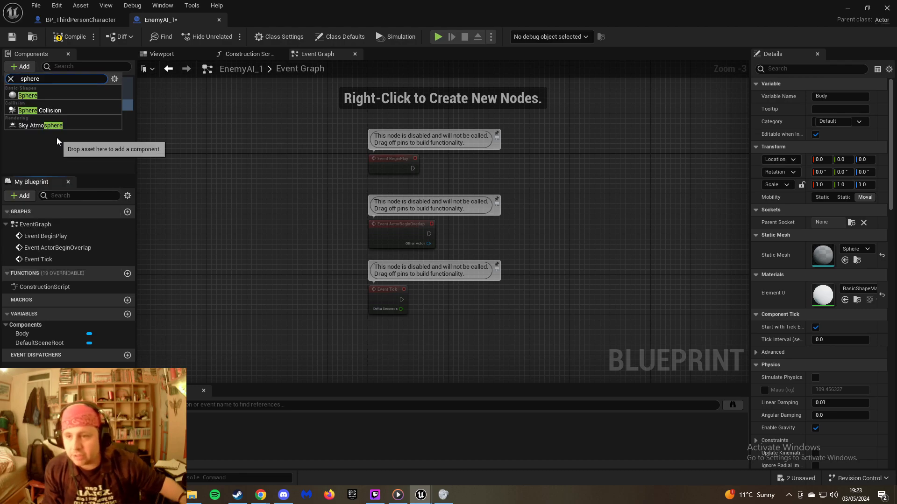
{"action": "left_click", "coordinate": [65, 111]}
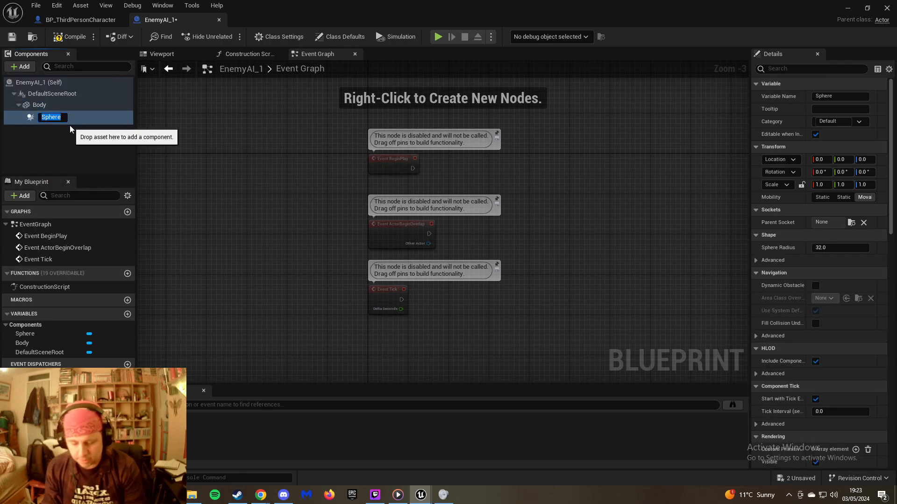
{"action": "type", "text": "Collider_1"}
{"action": "key", "text": "Return"}
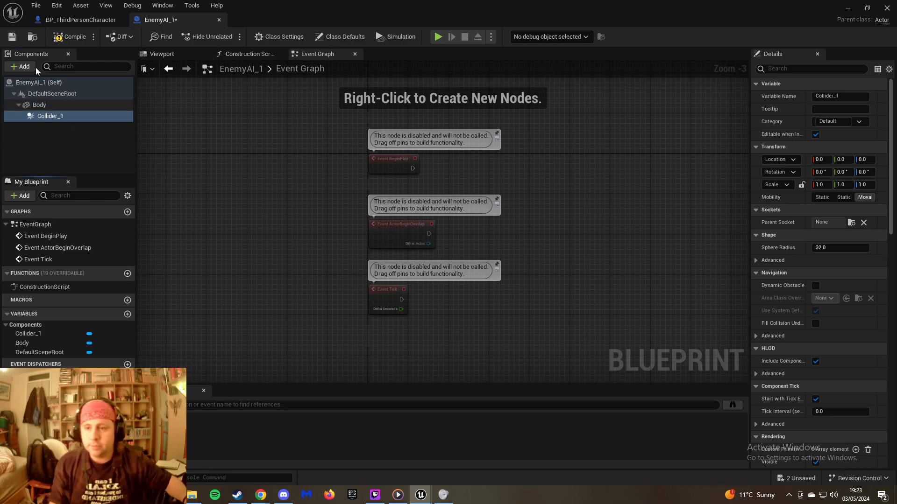
View the Body sphere in the Blueprint viewport from several sides
{"action": "left_click", "coordinate": [45, 104]}
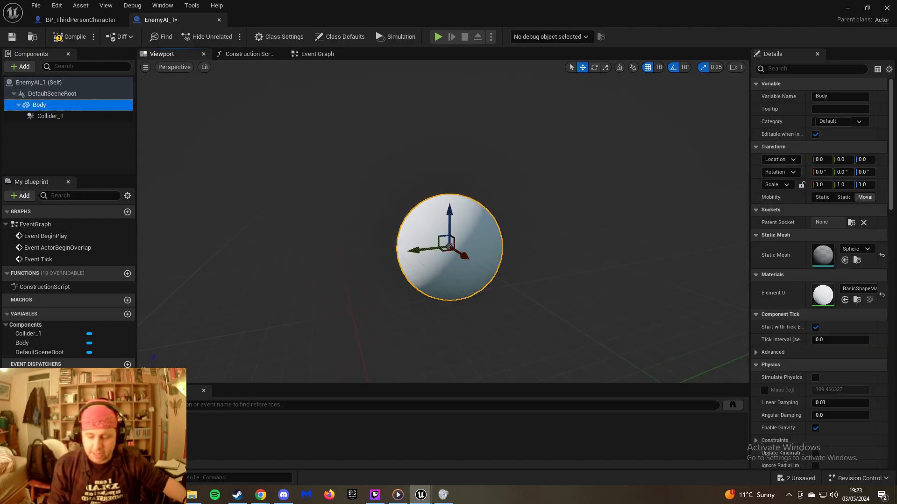
{"action": "mouse_move", "coordinate": [443, 221]}
{"action": "right_mouse_down"}
{"action": "mouse_move", "coordinate": [532, 222]}
{"action": "mouse_move", "coordinate": [464, 223]}
{"action": "mouse_move", "coordinate": [508, 223]}
{"action": "mouse_move", "coordinate": [491, 253]}
{"action": "mouse_move", "coordinate": [400, 221]}
{"action": "mouse_move", "coordinate": [449, 222]}
{"action": "mouse_move", "coordinate": [425, 220]}
{"action": "right_mouse_up"}
{"action": "key", "text": "w"}
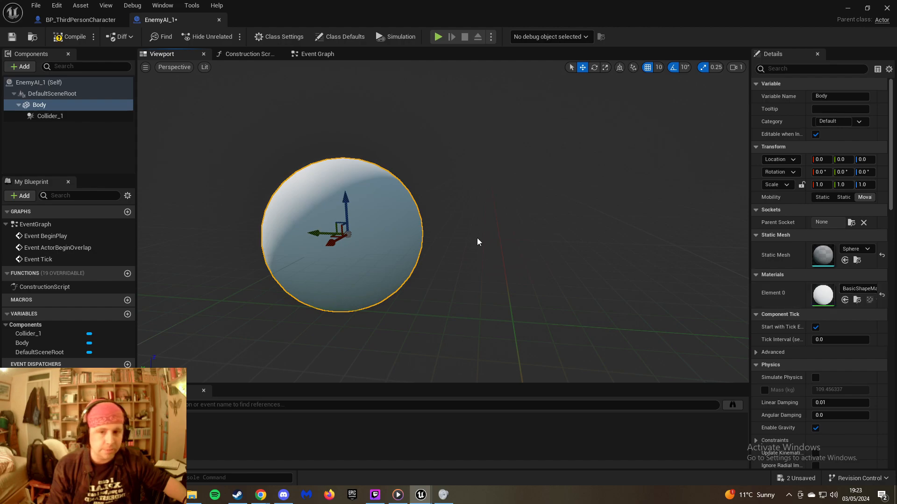
{"action": "mouse_move", "coordinate": [394, 256]}
{"action": "right_mouse_down"}
{"action": "mouse_move", "coordinate": [420, 256]}
{"action": "mouse_move", "coordinate": [355, 252]}
{"action": "mouse_move", "coordinate": [383, 255]}
{"action": "mouse_move", "coordinate": [348, 261]}
{"action": "mouse_move", "coordinate": [448, 261]}
{"action": "mouse_move", "coordinate": [374, 257]}
{"action": "mouse_move", "coordinate": [388, 257]}
{"action": "right_mouse_up"}
{"action": "mouse_move", "coordinate": [388, 257]}
{"action": "left_mouse_down"}
{"action": "mouse_move", "coordinate": [434, 226]}
{"action": "mouse_move", "coordinate": [367, 278]}
{"action": "mouse_move", "coordinate": [387, 269]}
{"action": "mouse_move", "coordinate": [382, 259]}
{"action": "left_mouse_up"}
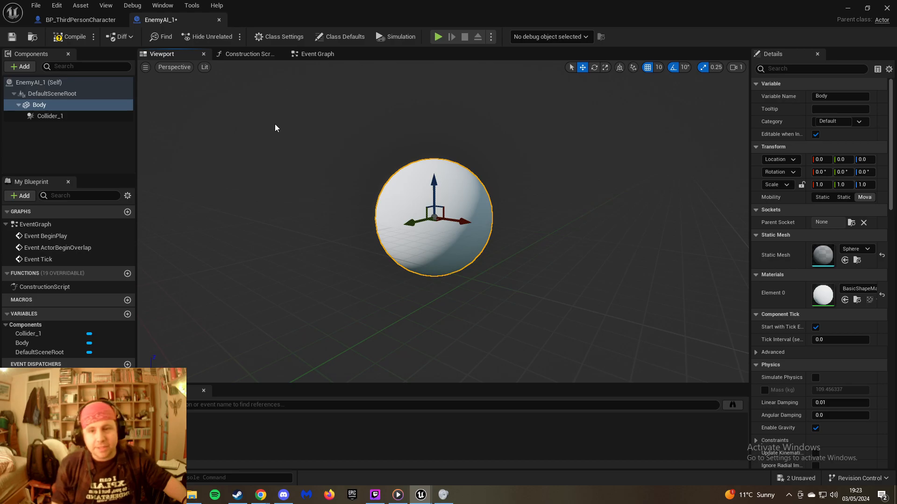
Look through the details of DefaultSceneRoot, EnemyAI_1 (Self), Body and Collider_1, including the options offered for Body
{"action": "left_click", "coordinate": [56, 93]}
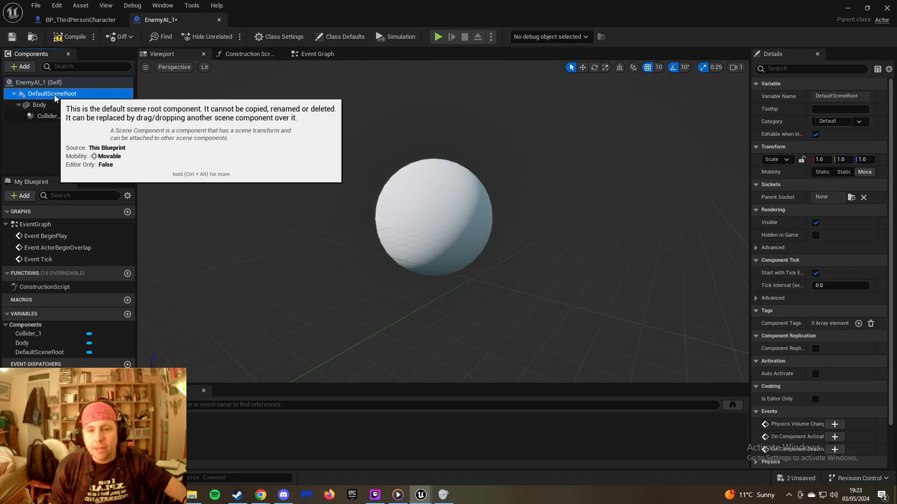
{"action": "left_click", "coordinate": [57, 84]}
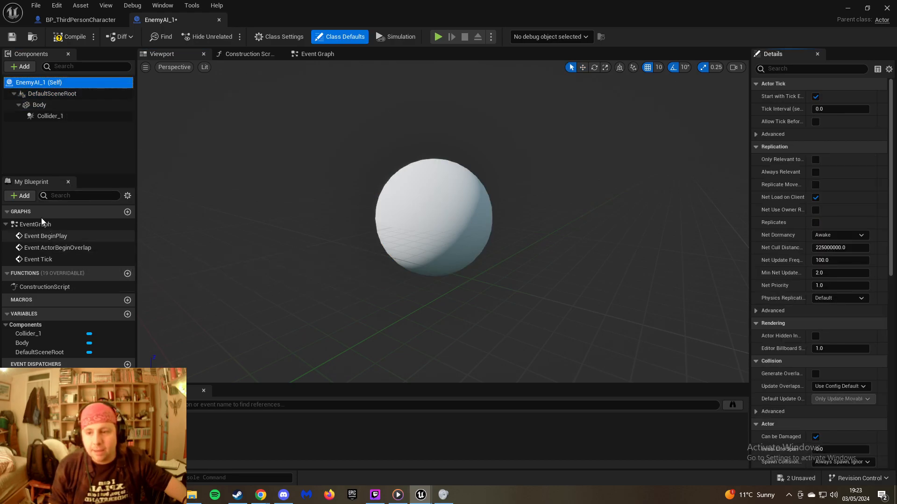
{"action": "left_click", "coordinate": [52, 115]}
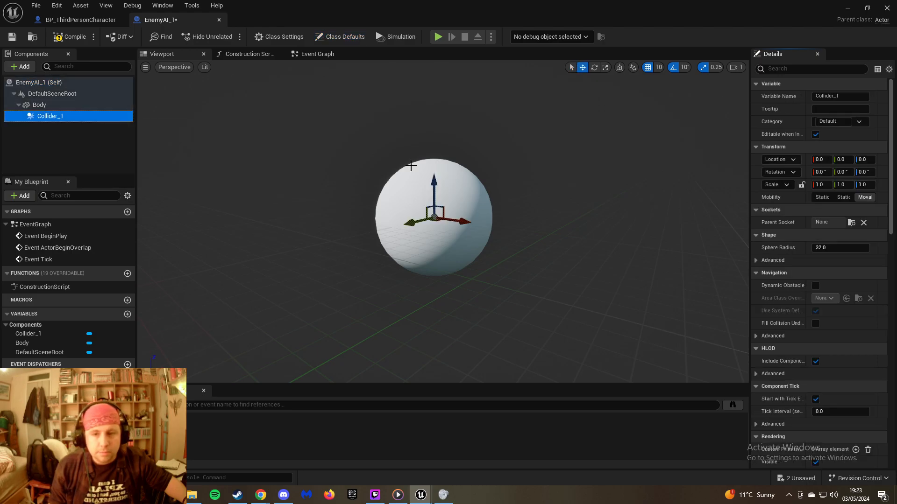
{"action": "left_click", "coordinate": [41, 106]}
{"action": "right_click", "coordinate": [43, 108]}
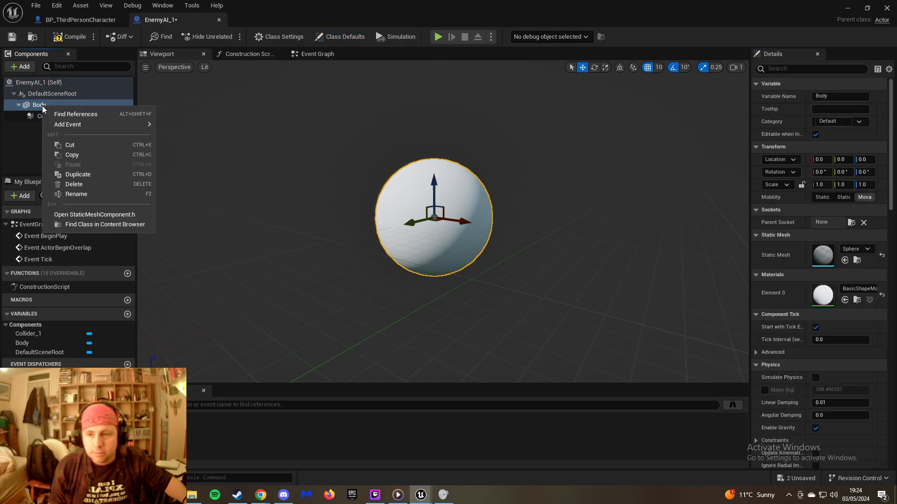
{"action": "left_click", "coordinate": [41, 107]}
{"action": "left_click", "coordinate": [40, 115]}
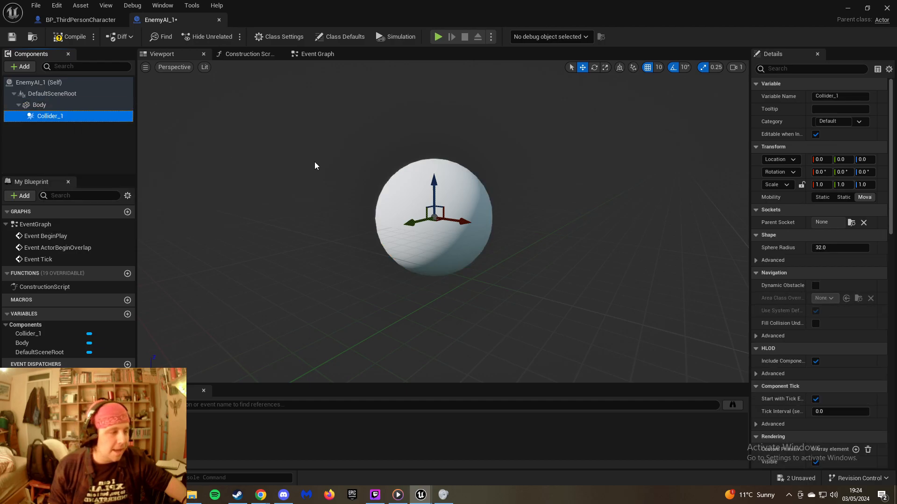
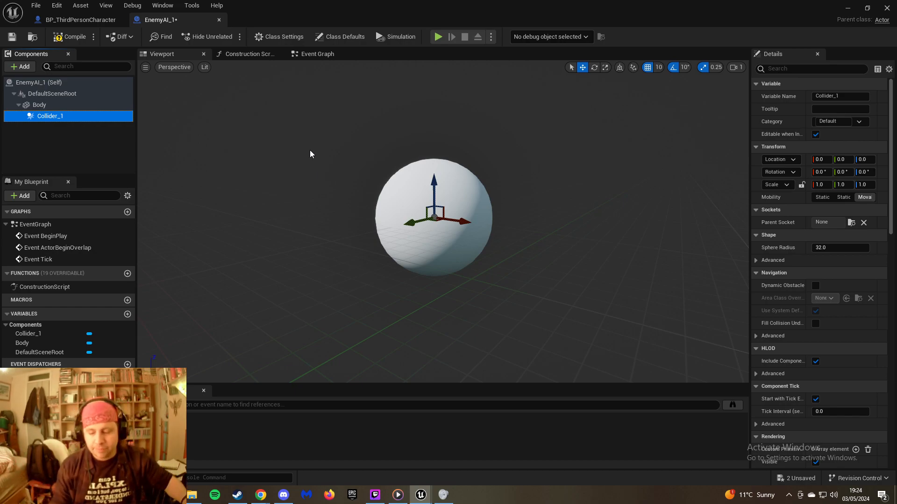
Assign the Collider_1 component to the Collision category
{"action": "mouse_move", "coordinate": [415, 218]}
{"action": "right_mouse_down"}
{"action": "mouse_move", "coordinate": [391, 220]}
{"action": "mouse_move", "coordinate": [460, 229]}
{"action": "mouse_move", "coordinate": [441, 217]}
{"action": "mouse_move", "coordinate": [378, 210]}
{"action": "mouse_move", "coordinate": [376, 156]}
{"action": "mouse_move", "coordinate": [397, 184]}
{"action": "mouse_move", "coordinate": [394, 154]}
{"action": "mouse_move", "coordinate": [391, 224]}
{"action": "mouse_move", "coordinate": [425, 222]}
{"action": "mouse_move", "coordinate": [406, 218]}
{"action": "right_mouse_up"}
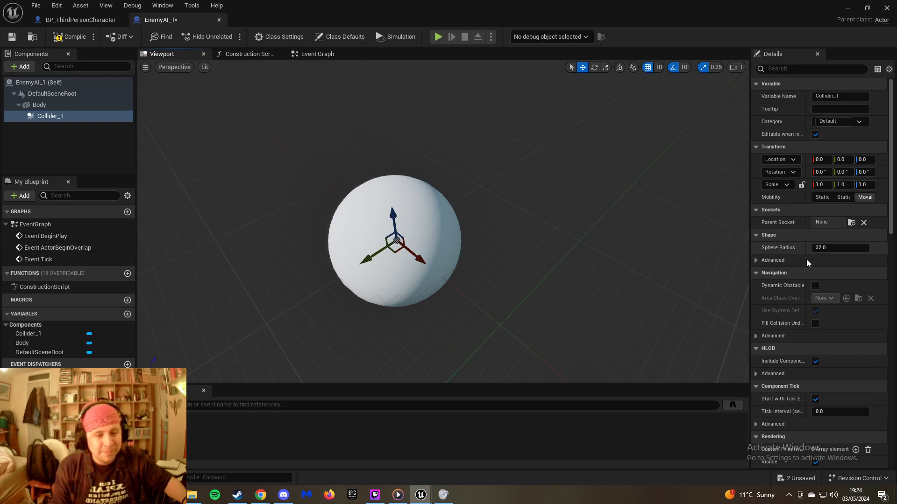
{"action": "left_click", "coordinate": [59, 117]}
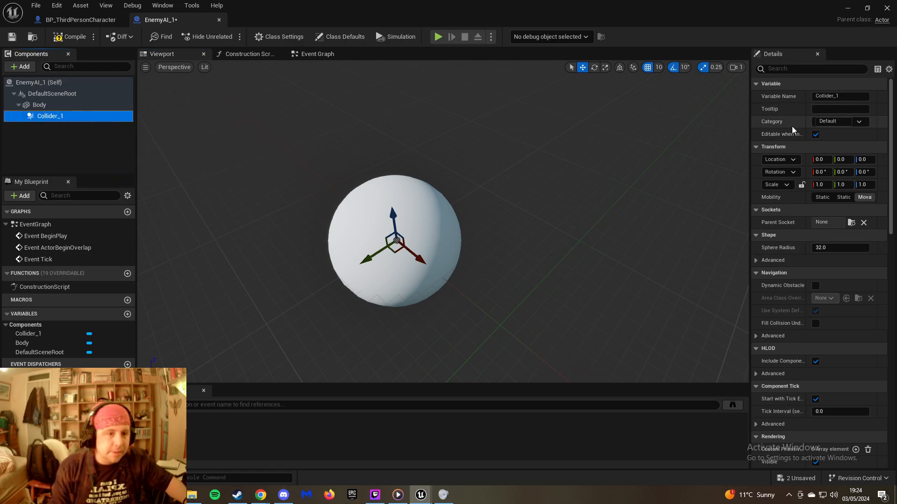
{"action": "left_click", "coordinate": [859, 122]}
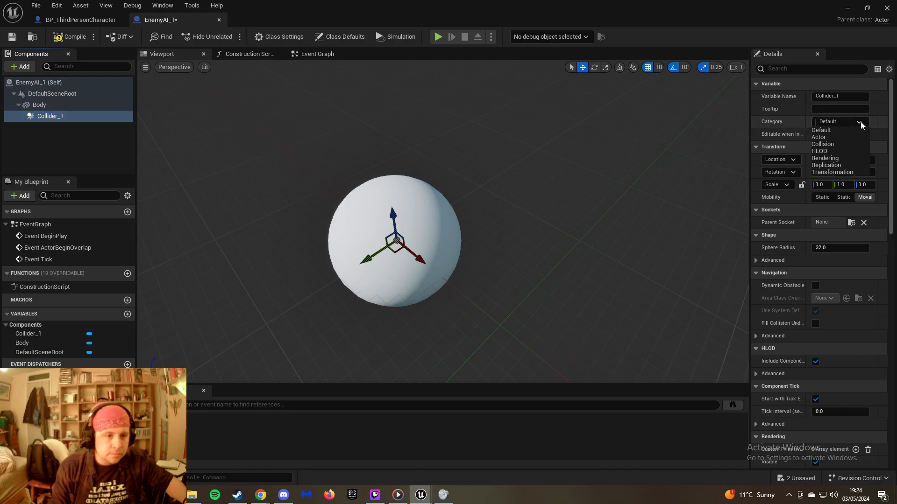
{"action": "left_click", "coordinate": [827, 144]}
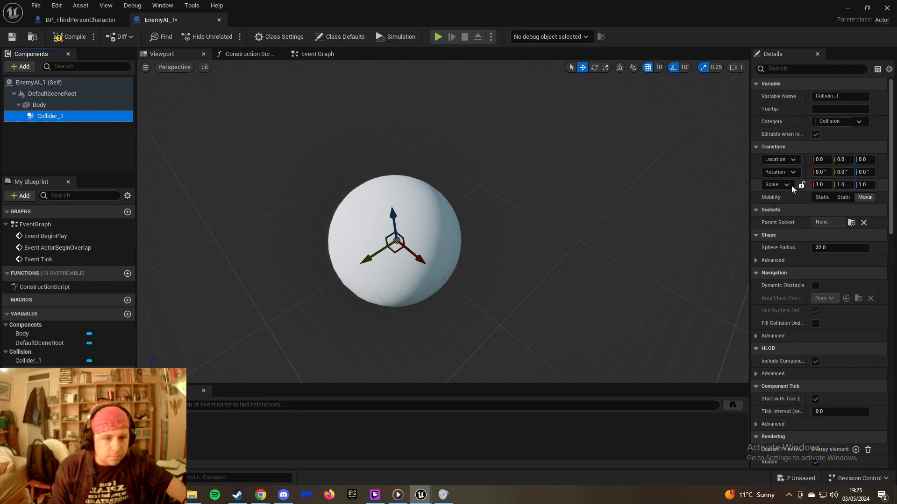
Try changing Collider_1's X scale alone and set it back to 1
{"action": "left_click_drag", "start_coordinate": [813, 185], "coordinate": [815, 184]}
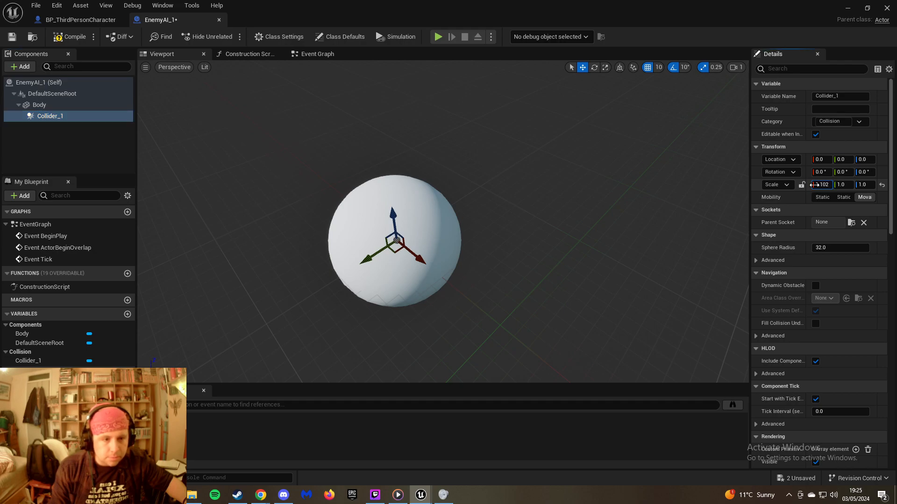
{"action": "left_click", "coordinate": [817, 184]}
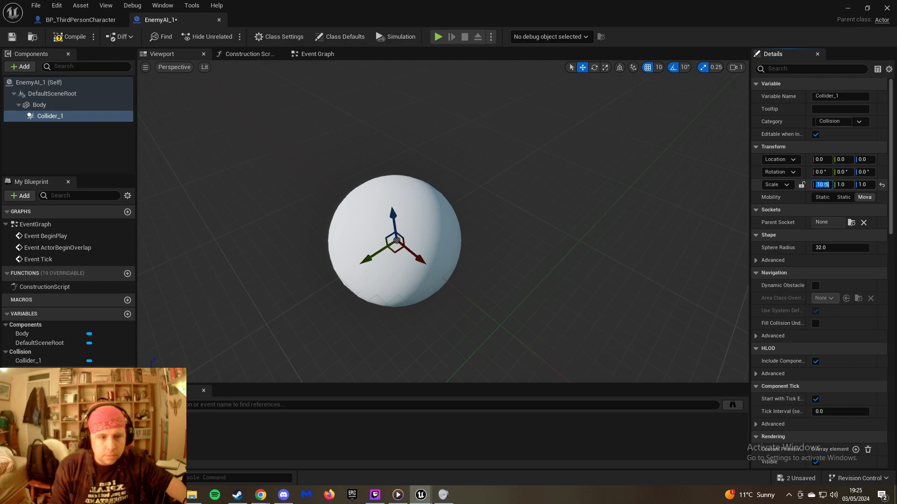
{"action": "type", "text": "1"}
{"action": "key", "text": "Return"}
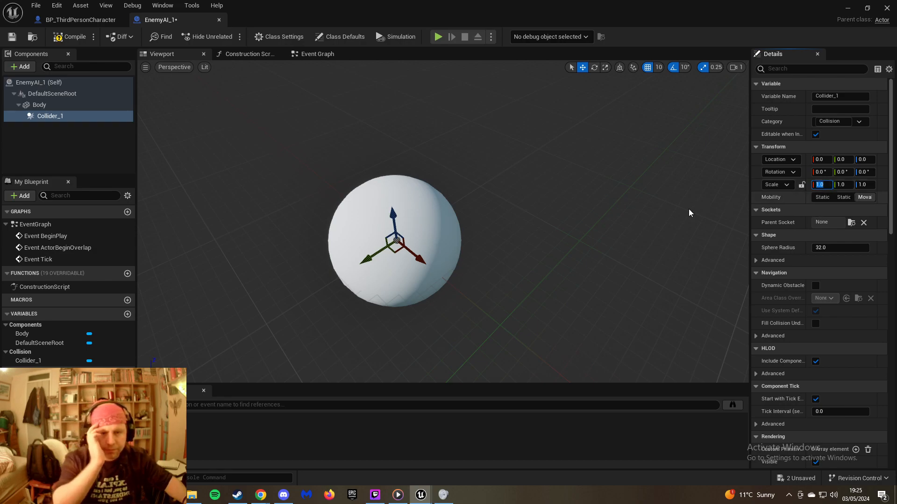
Scale Collider_1 uniformly to -1.75 on all three axes so its outline surrounds the Body sphere, and check the fit
{"action": "mouse_move", "coordinate": [360, 264]}
{"action": "left_mouse_down"}
{"action": "mouse_move", "coordinate": [277, 307]}
{"action": "mouse_move", "coordinate": [373, 267]}
{"action": "left_mouse_up"}
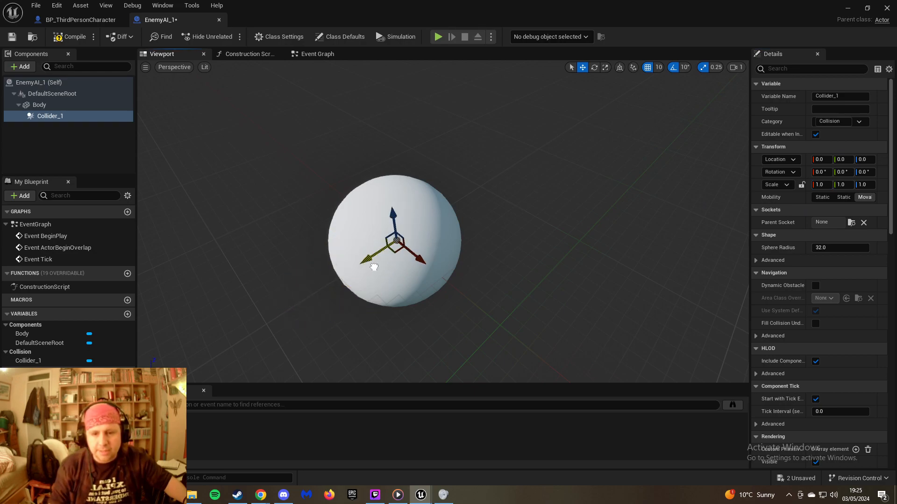
{"action": "key", "text": "r"}
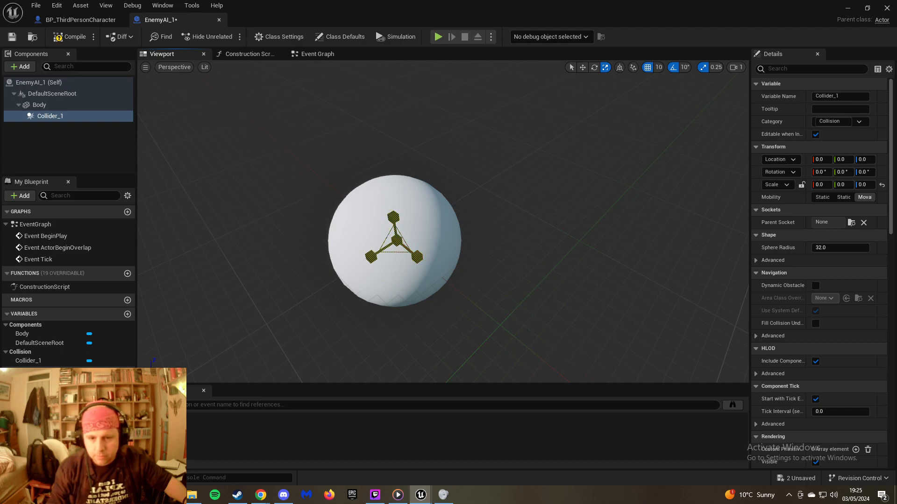
{"action": "left_click_drag", "start_coordinate": [397, 241], "coordinate": [380, 253]}
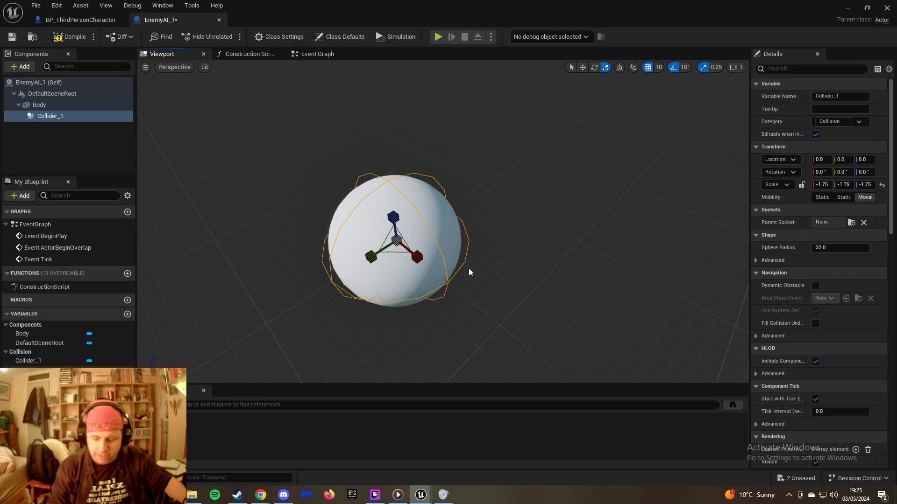
{"action": "key", "text": "w"}
{"action": "right_click_drag", "start_coordinate": [433, 275], "coordinate": [486, 215]}
{"action": "key", "text": "w"}
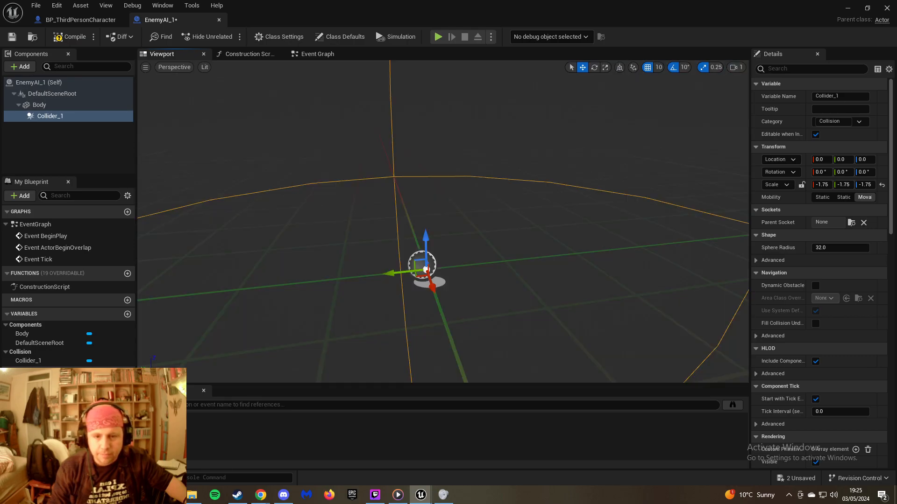
{"action": "key", "text": "f"}
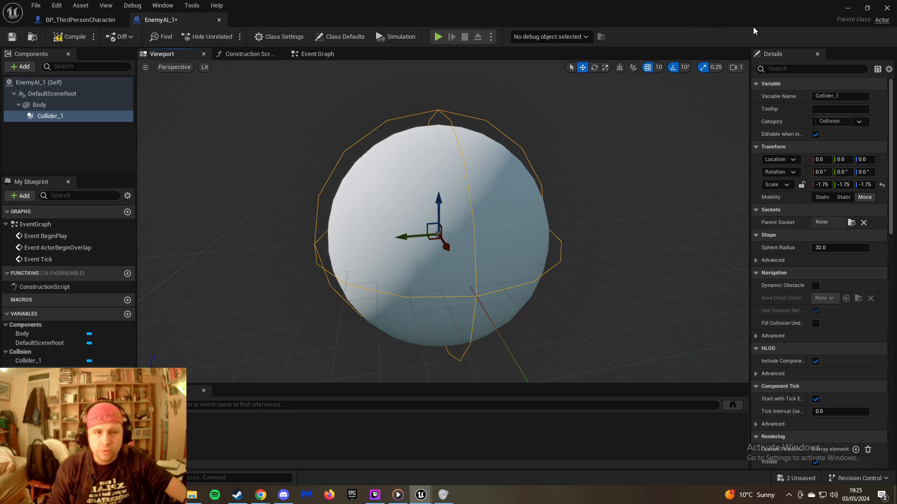
Return to the ThirdPersonMap level and examine the details of the placed Actor instance, including its Collision settings
{"action": "left_click", "coordinate": [848, 6]}
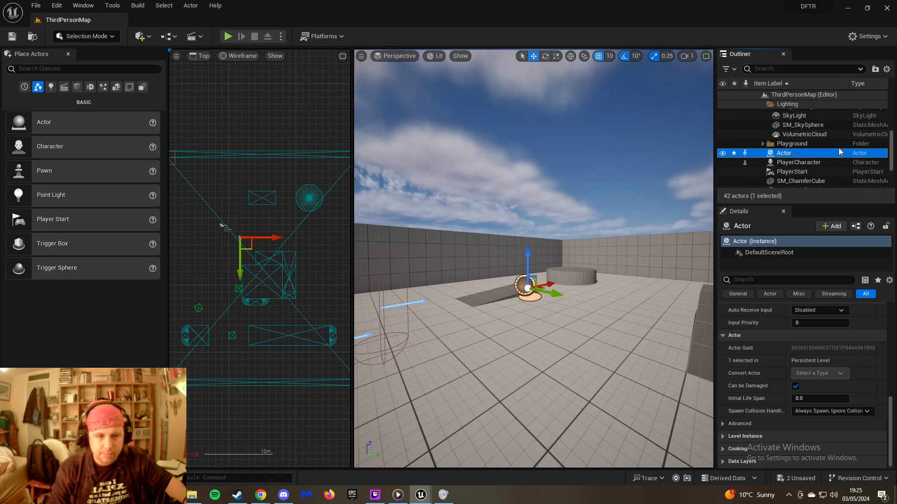
{"action": "left_click", "coordinate": [804, 162]}
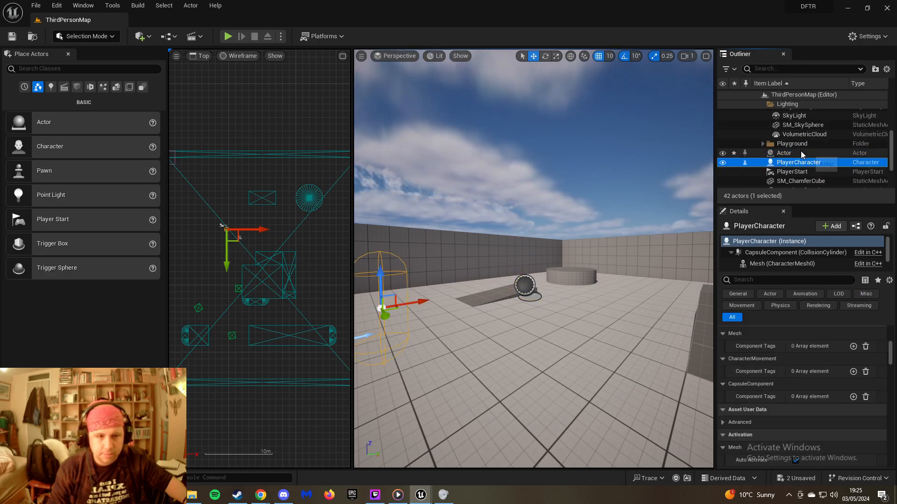
{"action": "left_click", "coordinate": [802, 154]}
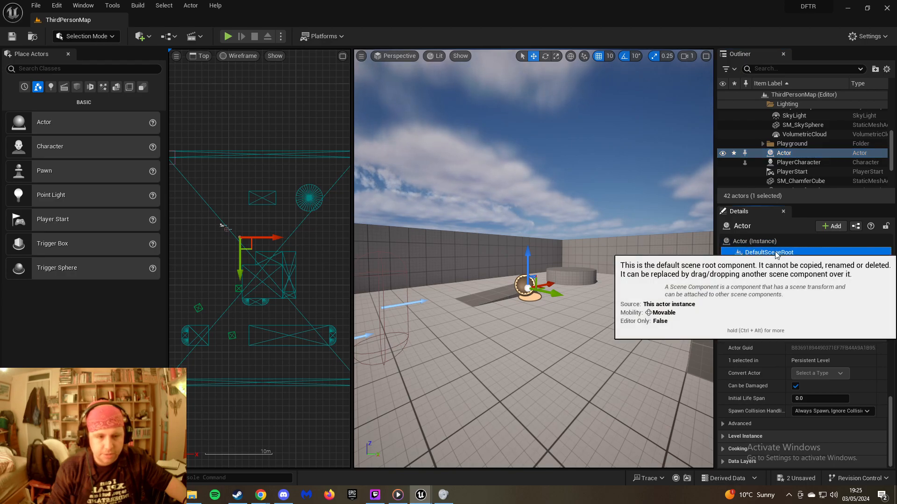
{"action": "left_click", "coordinate": [754, 241]}
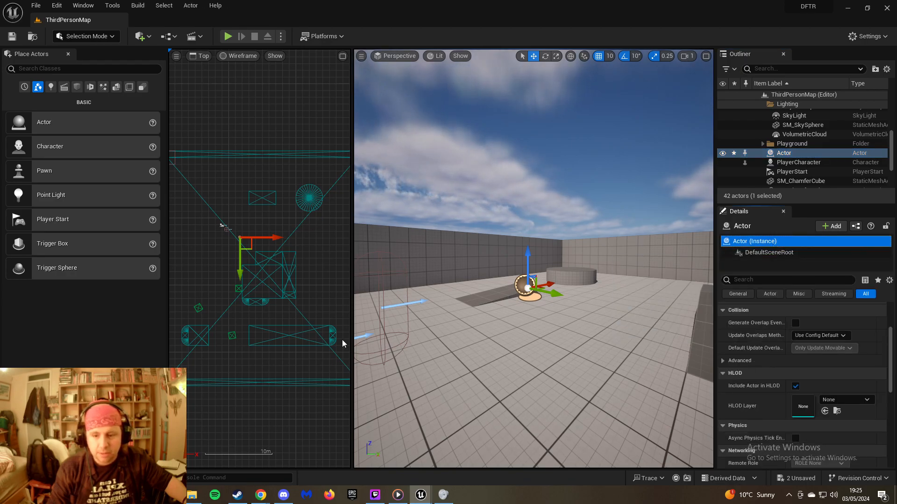
Switch to the EnemyAI_1 Blueprint, save it, and return to the ThirdPersonMap level
{"action": "mouse_move", "coordinate": [420, 494]}
{"action": "left_click", "coordinate": [471, 458]}
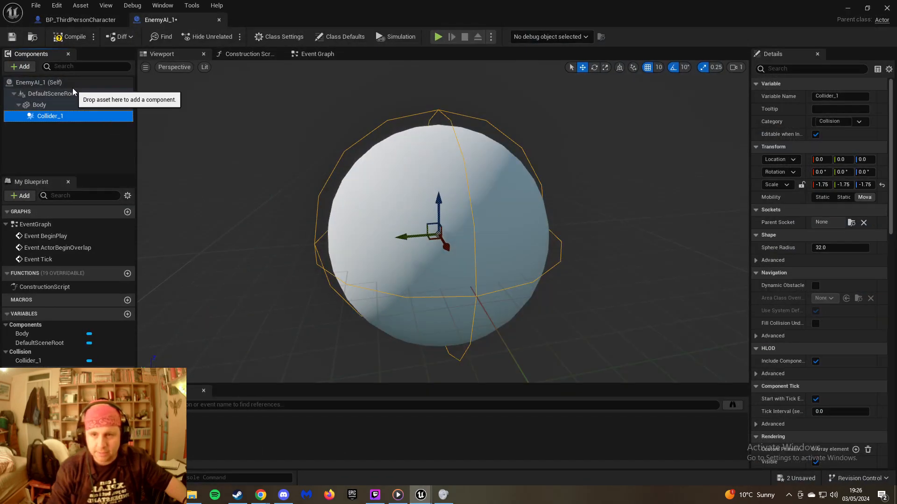
{"action": "key", "text": "ctrl+s"}
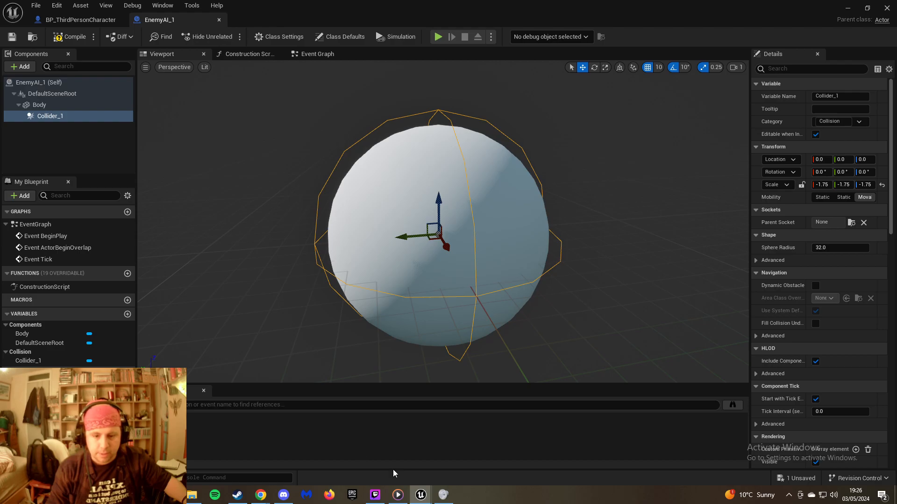
{"action": "left_click", "coordinate": [847, 7]}
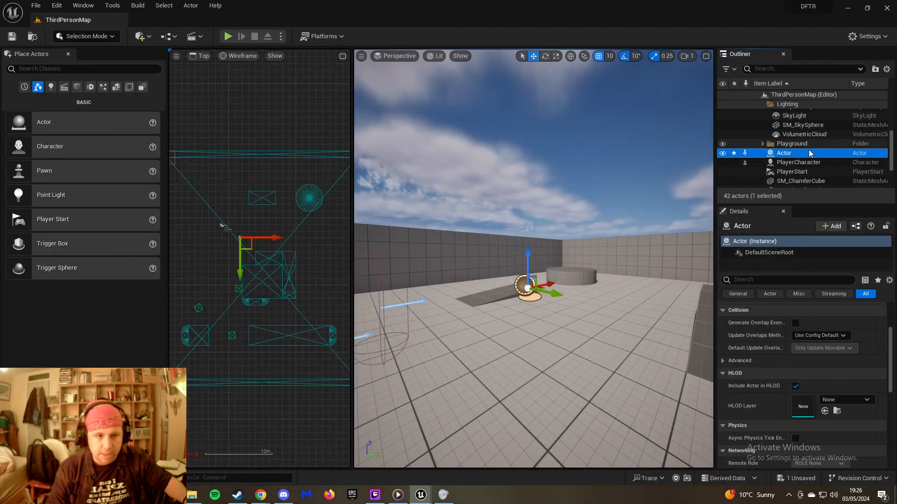
Collapse the Block03 and Lighting folders in the level's actor list
{"action": "scroll", "coordinate": [809, 155], "scroll_direction": "down", "scroll_amount": 2}
{"action": "scroll", "coordinate": [810, 155], "scroll_direction": "up", "scroll_amount": 15}
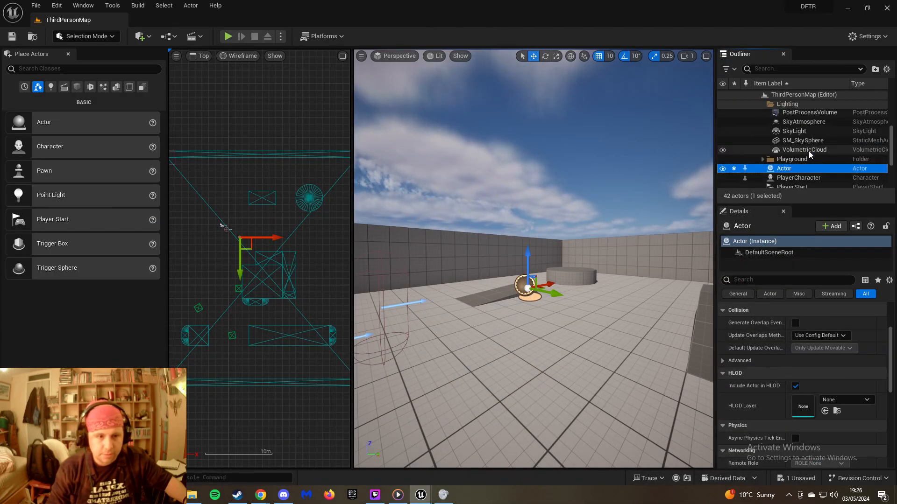
{"action": "left_click", "coordinate": [763, 123]}
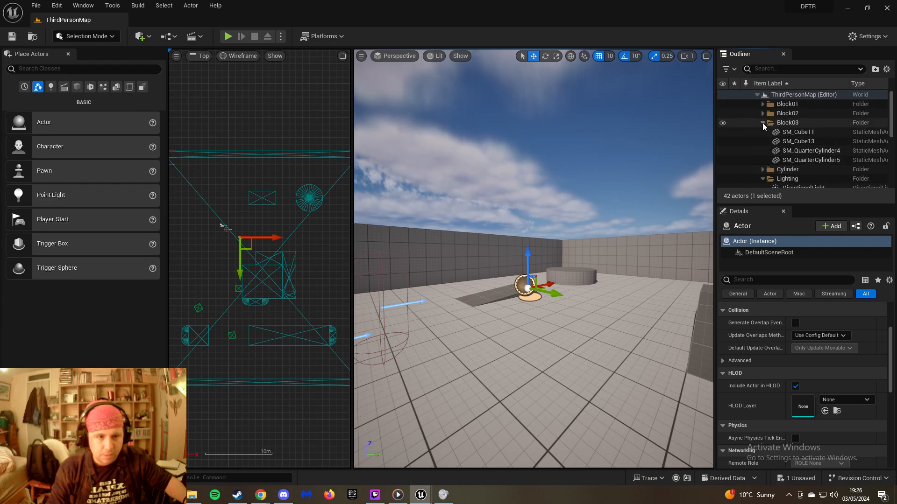
{"action": "left_click", "coordinate": [763, 141]}
{"action": "scroll", "coordinate": [776, 144], "scroll_direction": "down", "scroll_amount": 1}
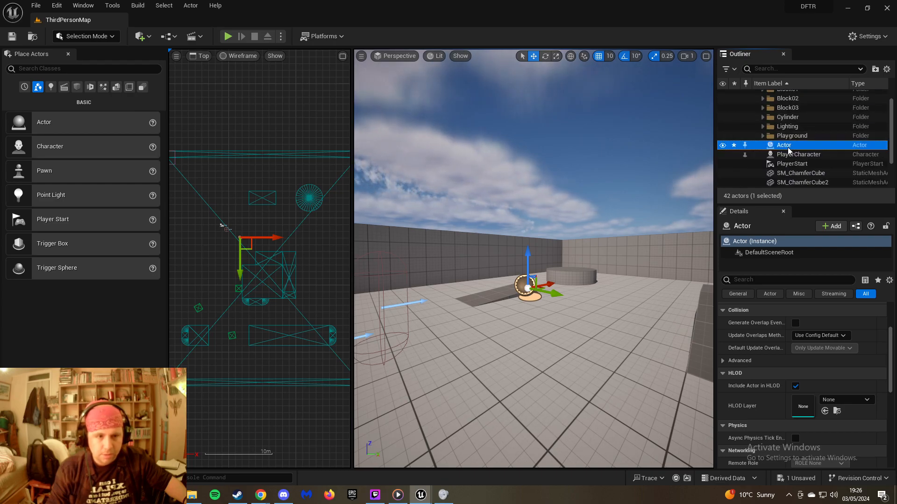
Rename the placed Actor instance in the level to Enemy_1
{"action": "right_click", "coordinate": [789, 144]}
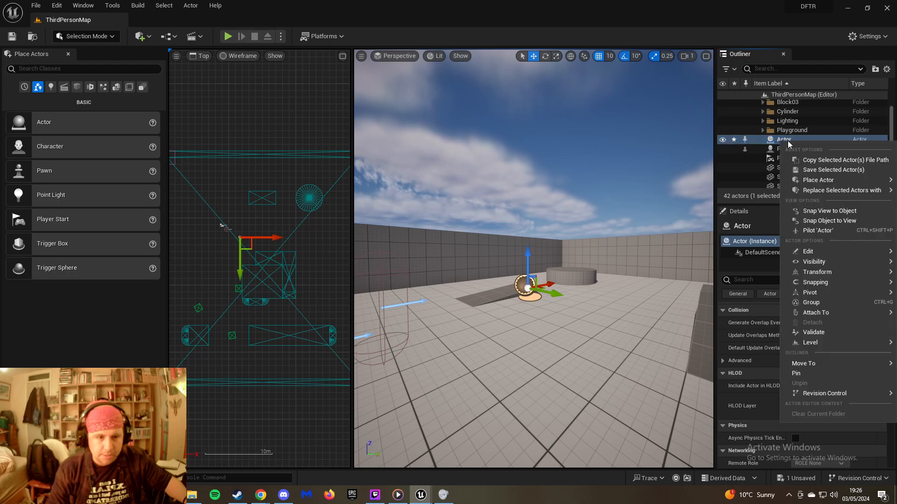
{"action": "mouse_move", "coordinate": [815, 255]}
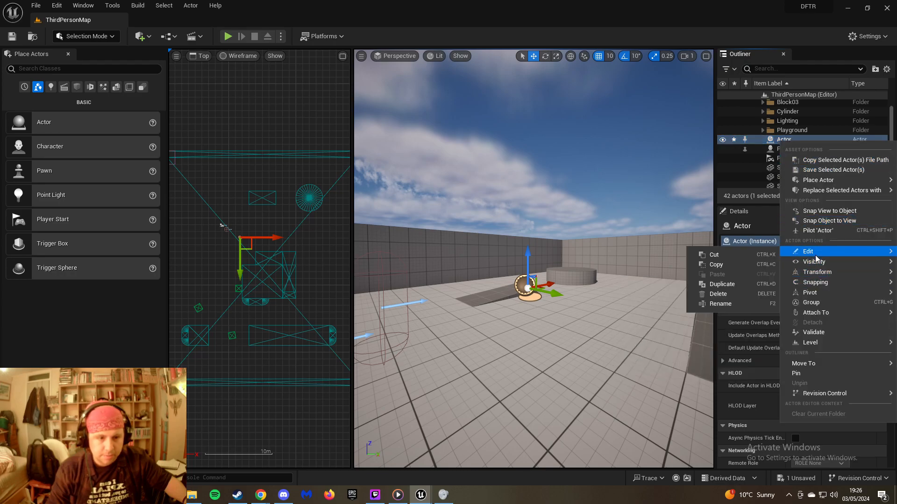
{"action": "left_click", "coordinate": [742, 305]}
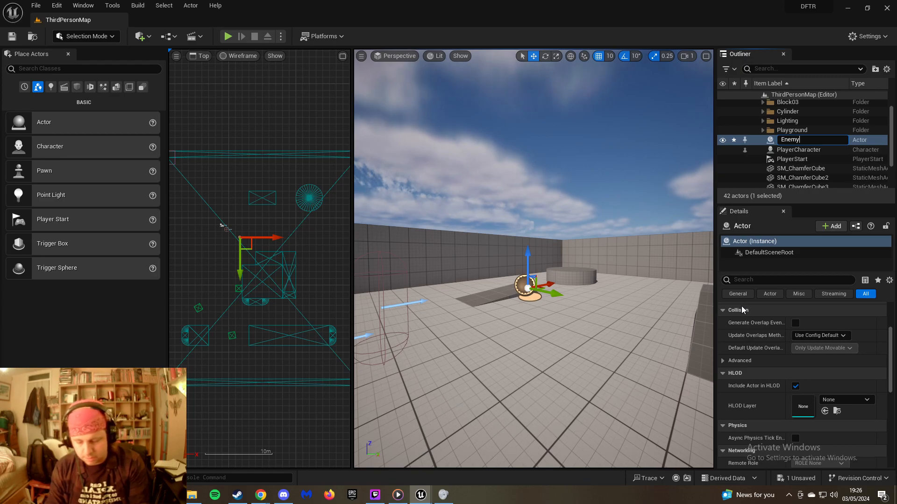
{"action": "type", "text": "Enemy_1"}
{"action": "key", "text": "Return"}
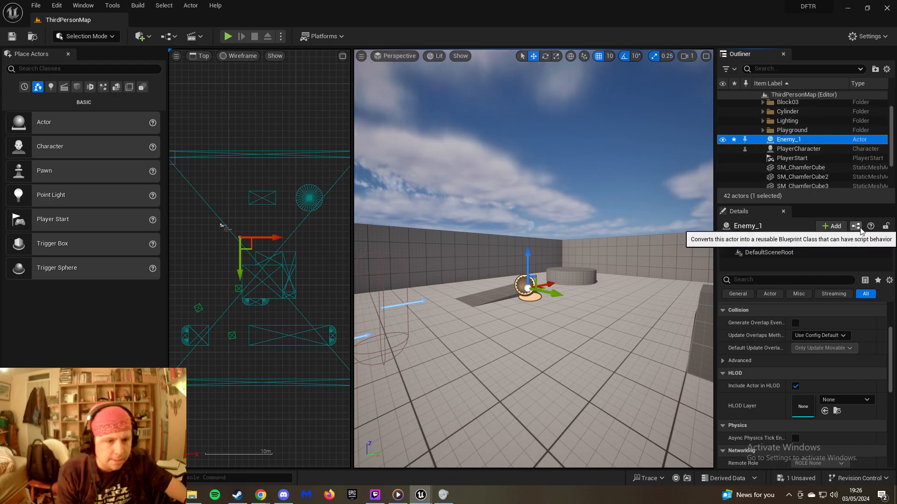
{"action": "left_click", "coordinate": [831, 228]}
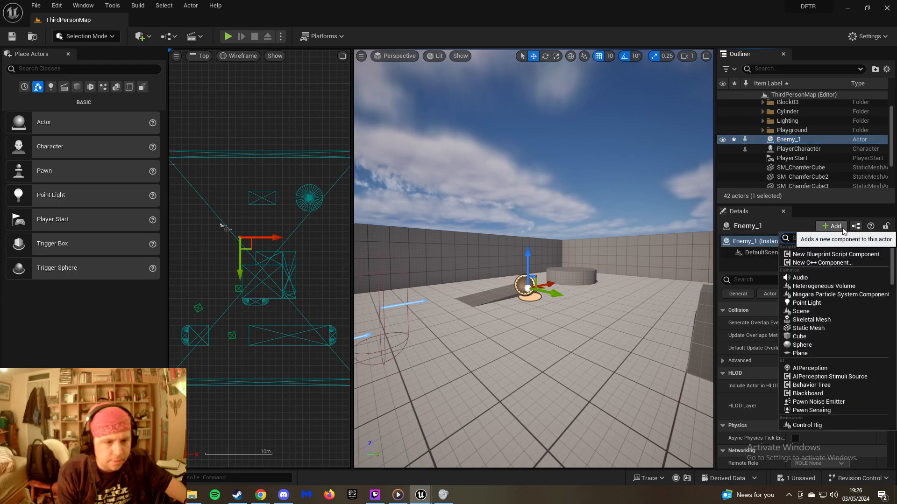
{"action": "type", "text": "en"}
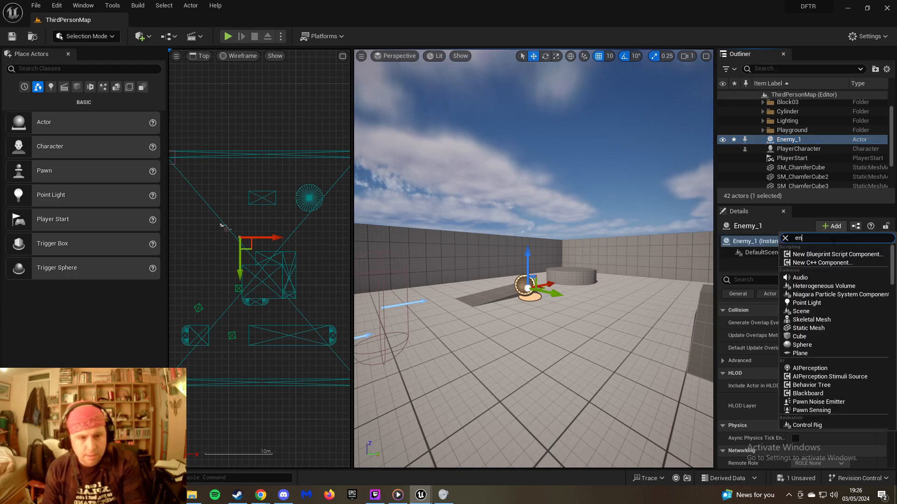
{"action": "type", "text": "em"}
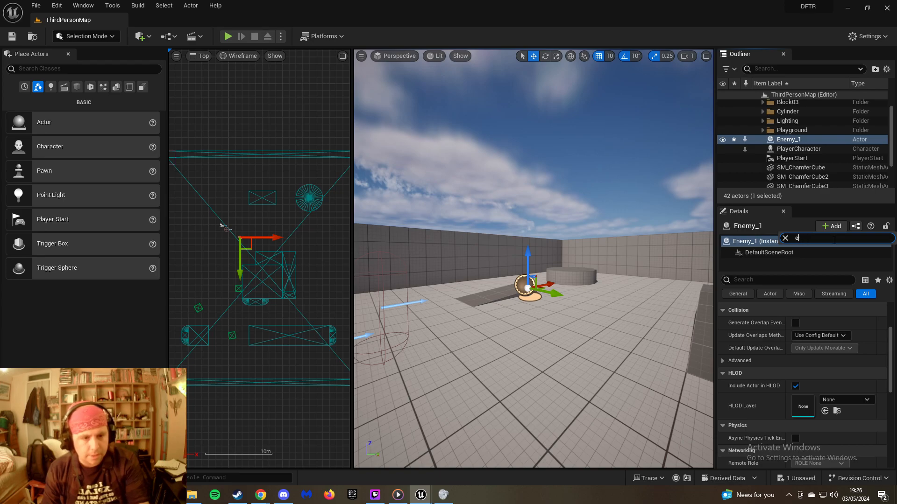
{"action": "key", "text": "BackSpace"}
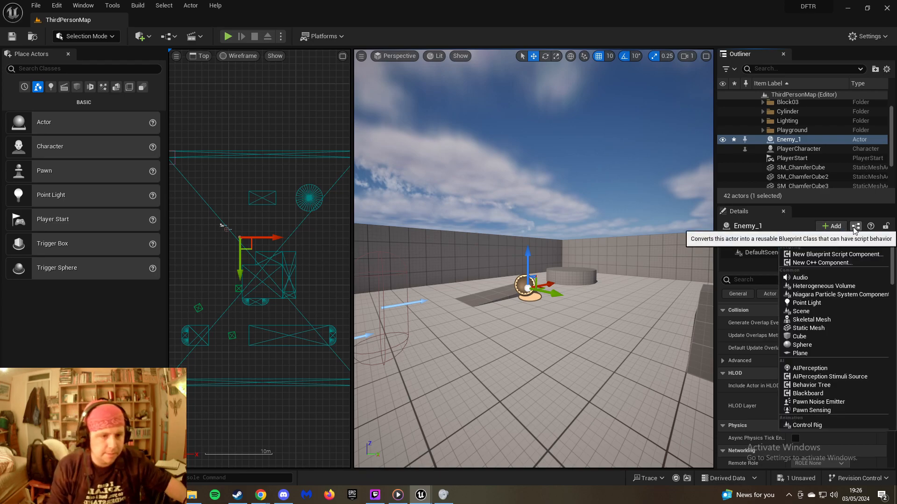
{"action": "left_click", "coordinate": [793, 227]}
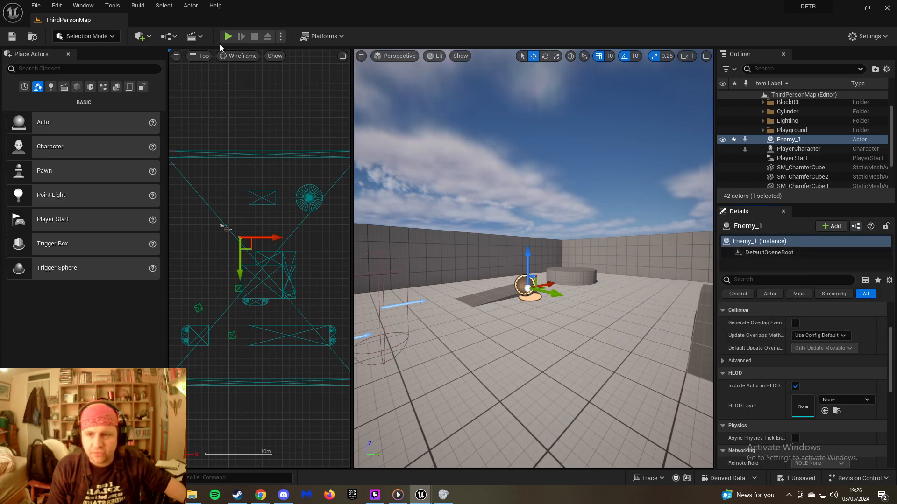
Close the Place Actors list and open the existing EnemyAI_1 Blueprint class from the level editor
{"action": "left_click", "coordinate": [69, 54]}
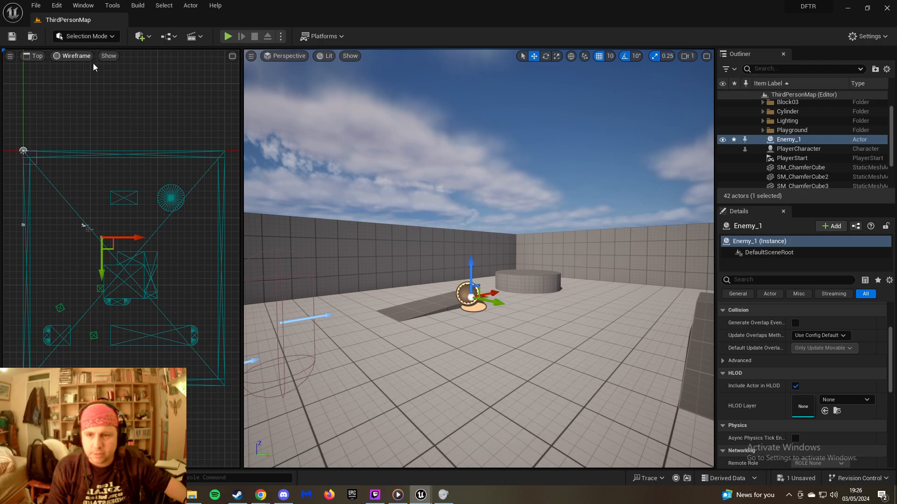
{"action": "left_click", "coordinate": [168, 36]}
{"action": "mouse_move", "coordinate": [248, 83]}
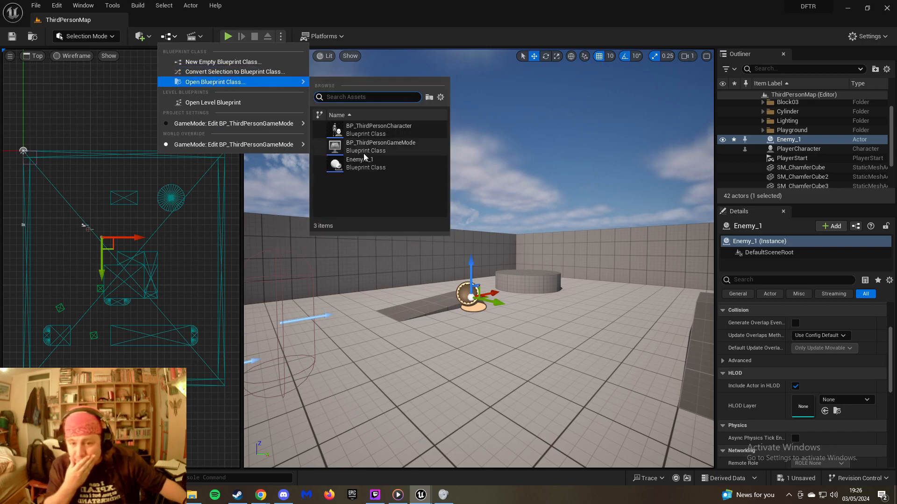
{"action": "left_click", "coordinate": [365, 161]}
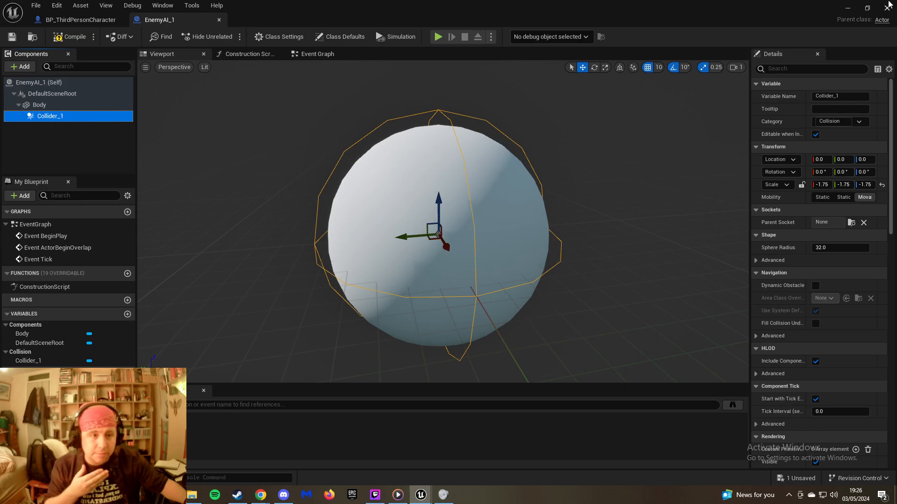
Return to the level and collapse Enemy_1's Actor, Input, World Partition, Networking, Physics, HLOD and Collision detail categories, among others
{"action": "left_click", "coordinate": [848, 8]}
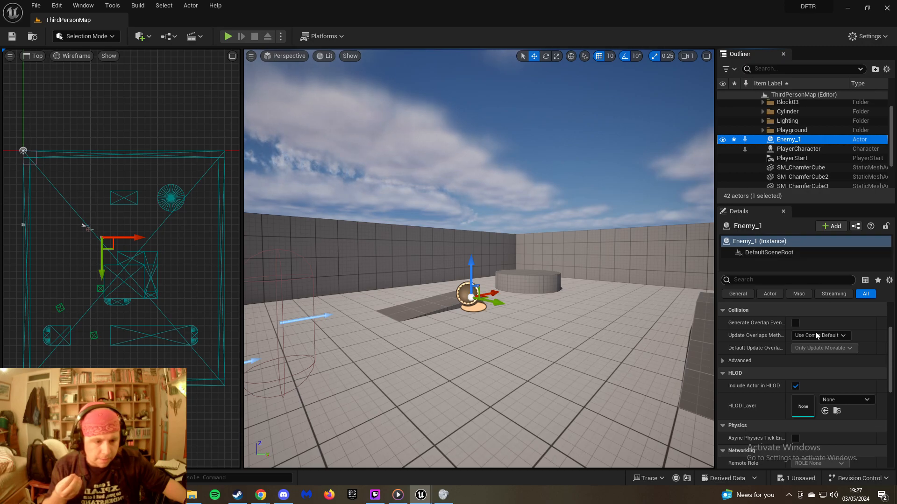
{"action": "scroll", "coordinate": [815, 335], "scroll_direction": "down", "scroll_amount": 10}
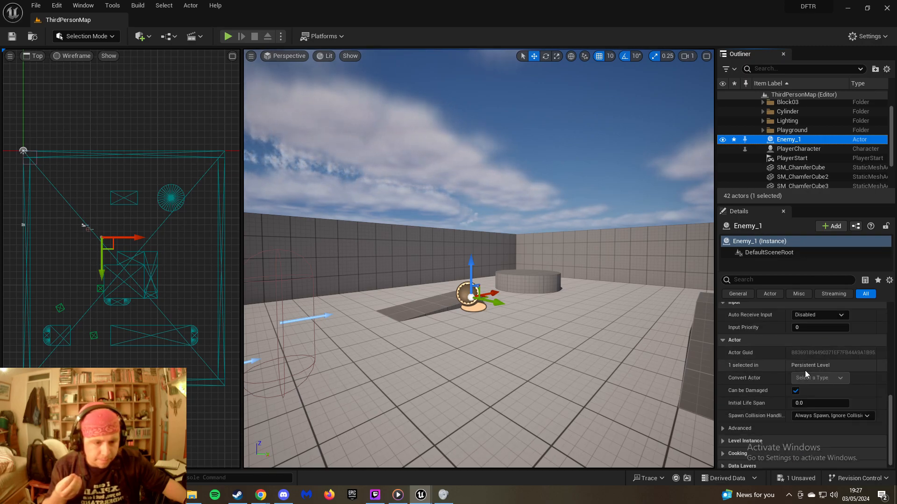
{"action": "left_click", "coordinate": [723, 340]}
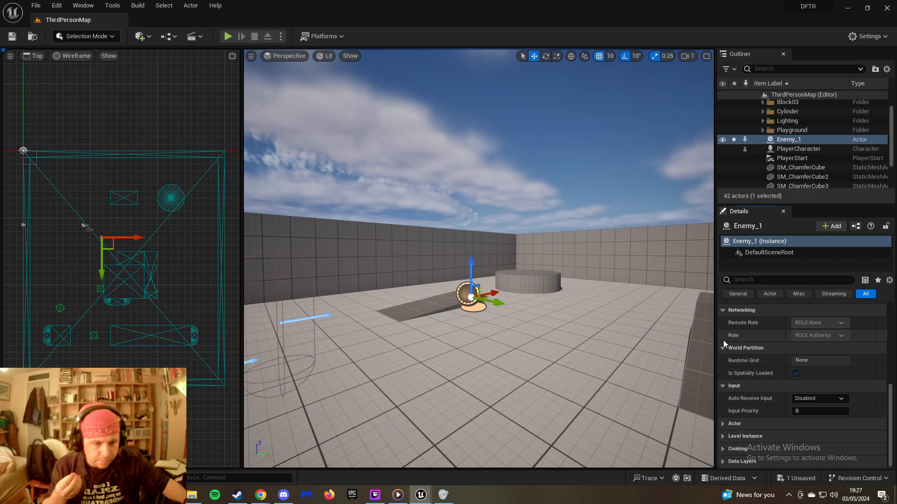
{"action": "left_click", "coordinate": [726, 384]}
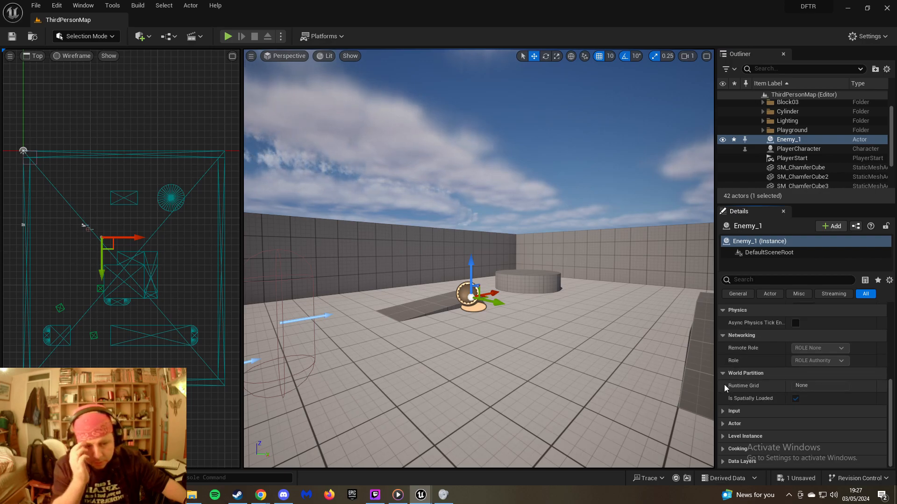
{"action": "left_click", "coordinate": [723, 372]}
{"action": "left_click", "coordinate": [722, 359]}
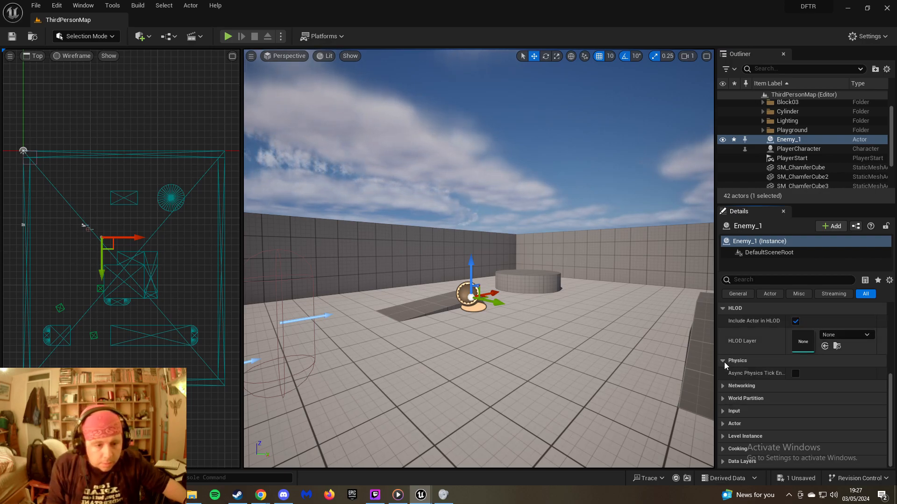
{"action": "left_click", "coordinate": [724, 361]}
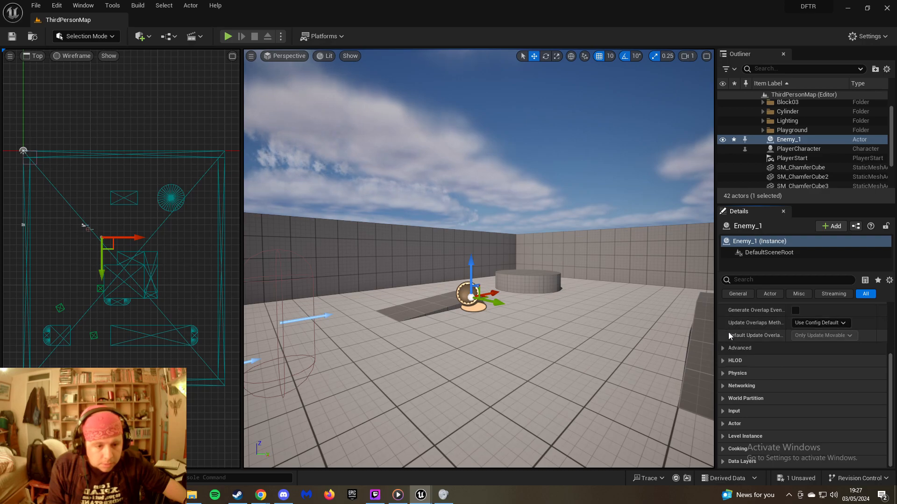
{"action": "left_click", "coordinate": [728, 332]}
{"action": "left_click", "coordinate": [725, 344]}
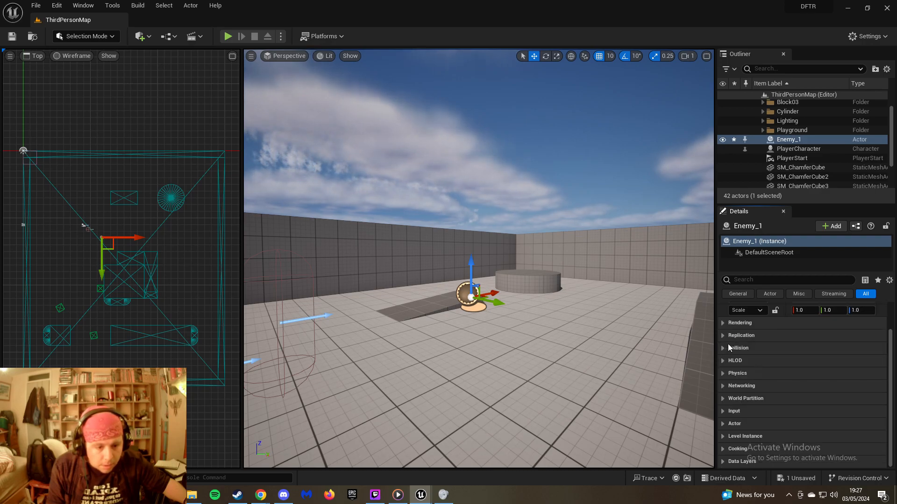
{"action": "scroll", "coordinate": [749, 397], "scroll_direction": "up", "scroll_amount": 2}
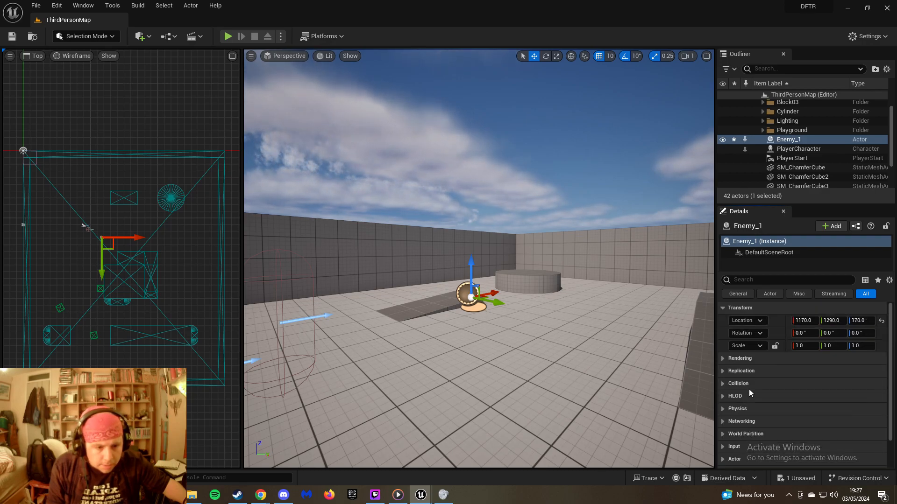
{"action": "scroll", "coordinate": [761, 353], "scroll_direction": "down", "scroll_amount": 2}
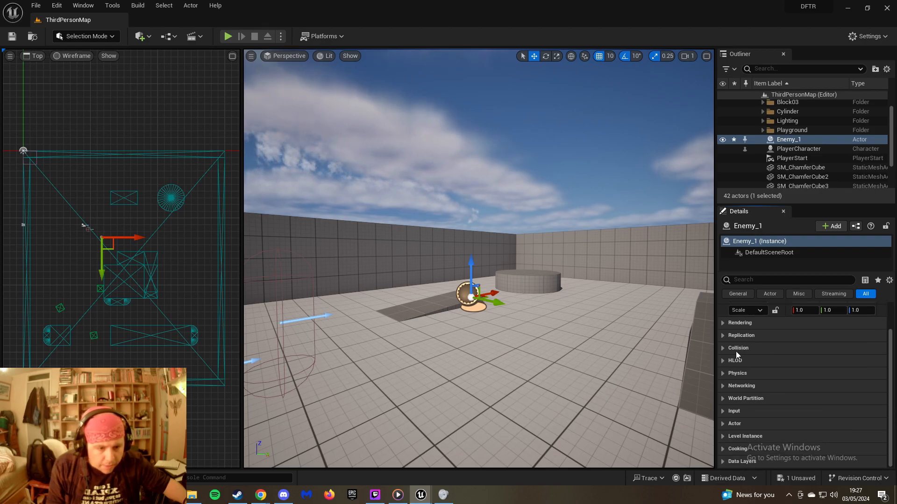
Select Enemy_1's DefaultSceneRoot component and examine its transform, rendering and other available settings
{"action": "left_click", "coordinate": [799, 253]}
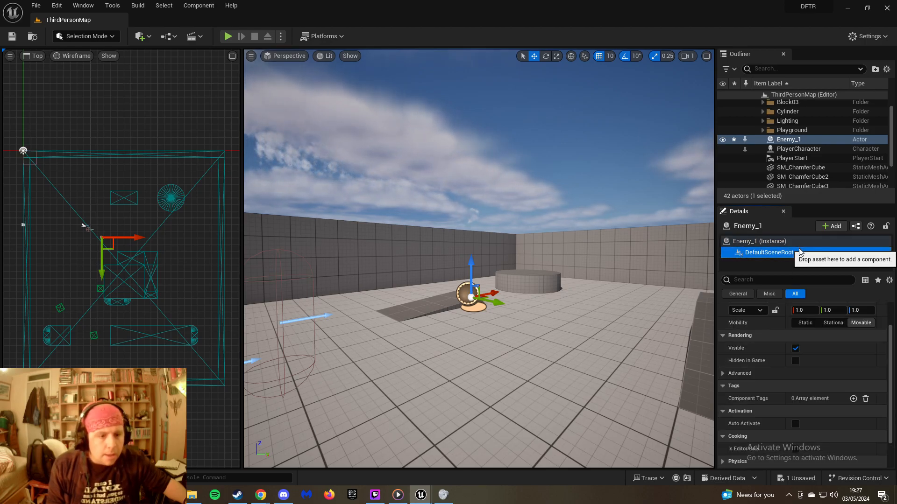
{"action": "scroll", "coordinate": [733, 318], "scroll_direction": "up", "scroll_amount": 2}
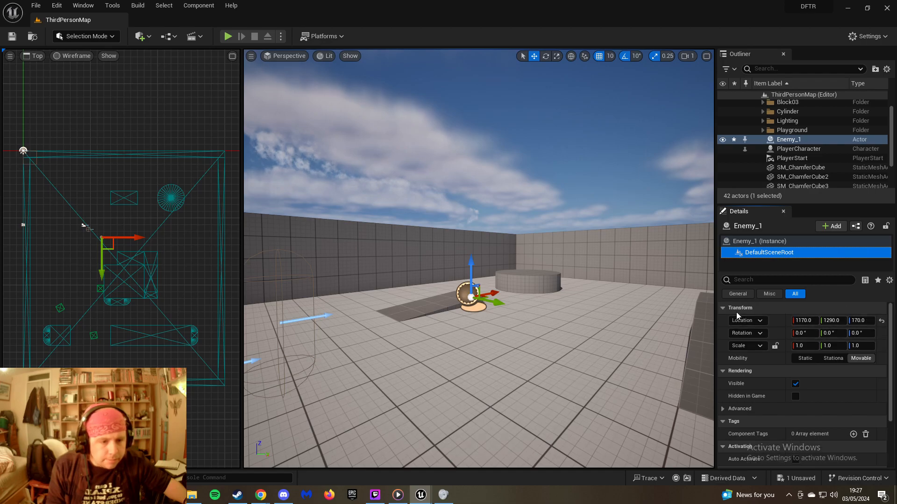
{"action": "left_click", "coordinate": [768, 294]}
{"action": "left_click", "coordinate": [789, 294]}
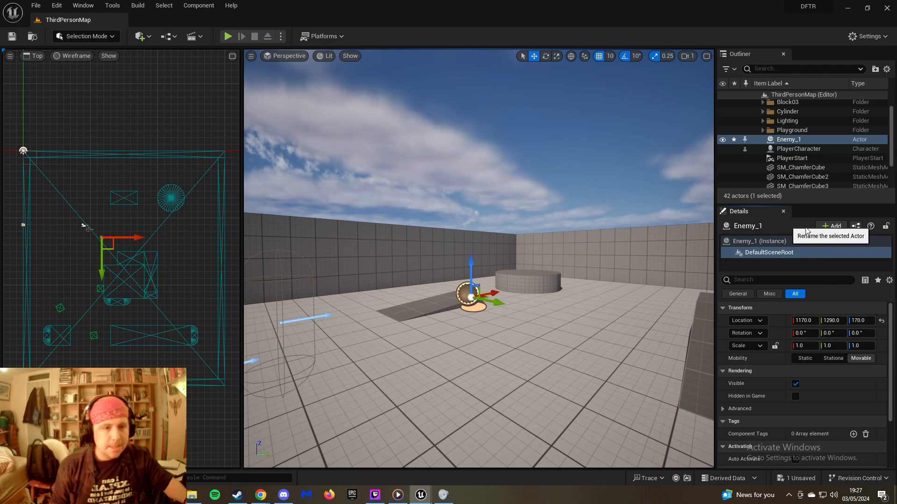
{"action": "right_click", "coordinate": [795, 141]}
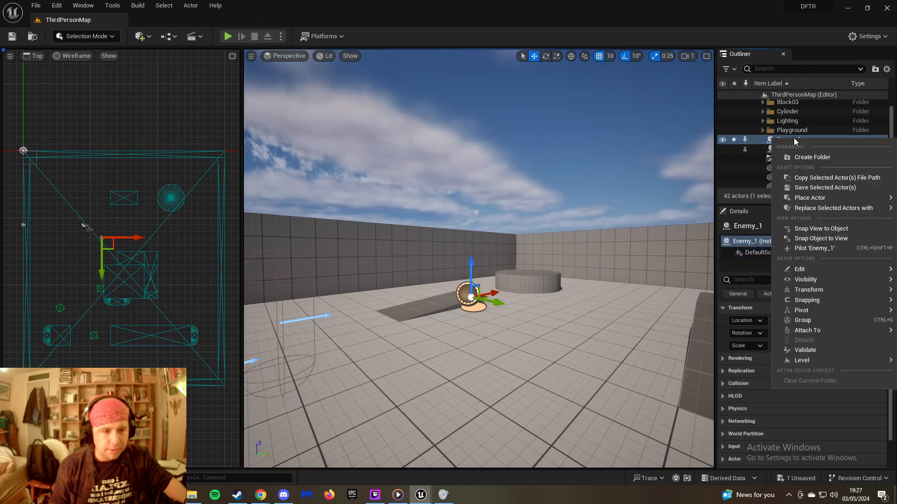
{"action": "mouse_move", "coordinate": [811, 198]}
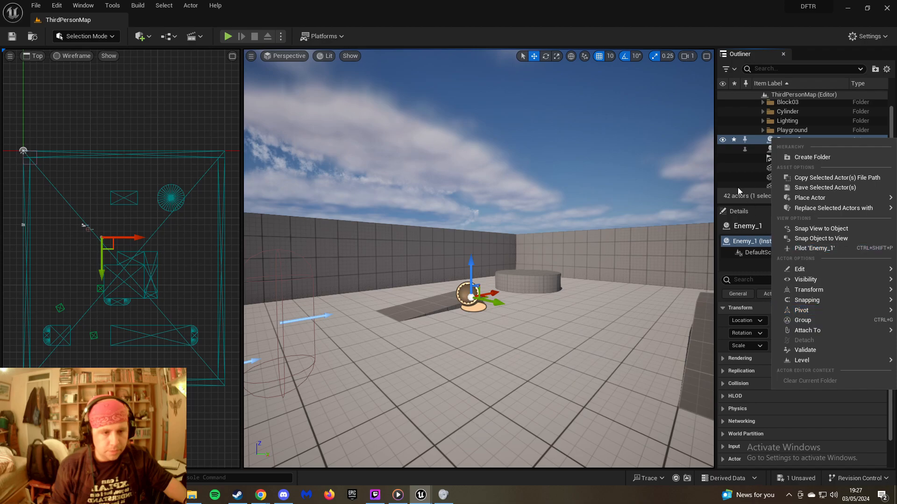
{"action": "left_click", "coordinate": [723, 199]}
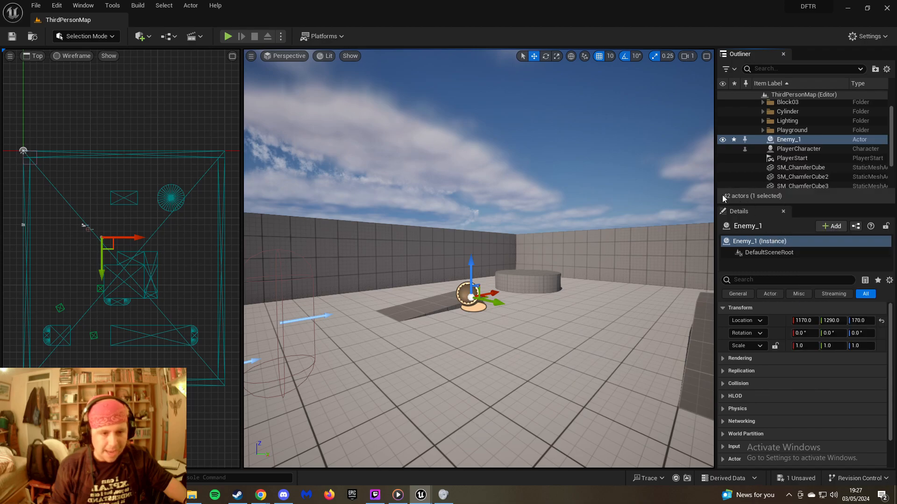
Open the SceneComponent.h source of Enemy_1's DefaultSceneRoot in Visual Studio, examine its declarations, and close Visual Studio to return to the level
{"action": "double_click", "coordinate": [772, 255]}
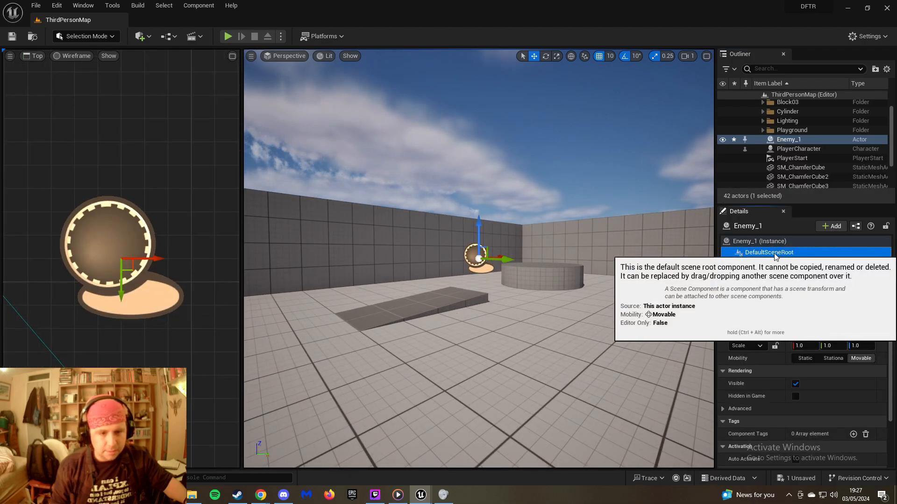
{"action": "right_click", "coordinate": [774, 256]}
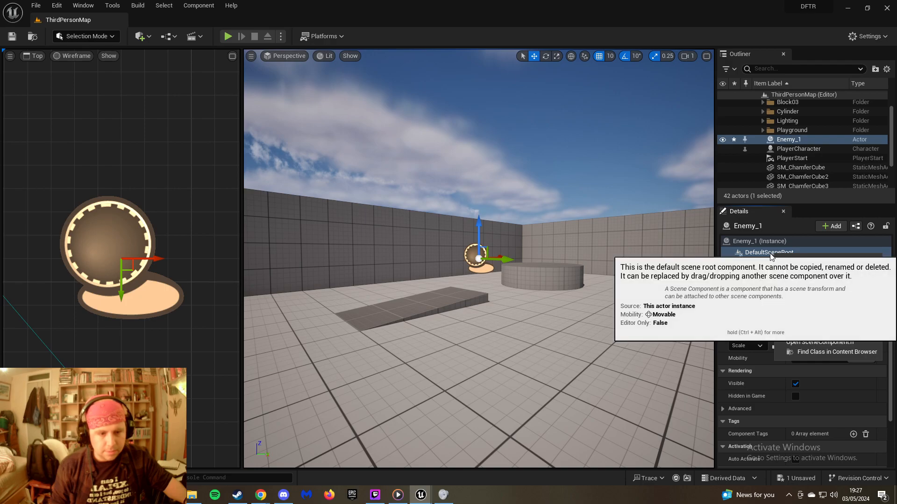
{"action": "left_click", "coordinate": [836, 343]}
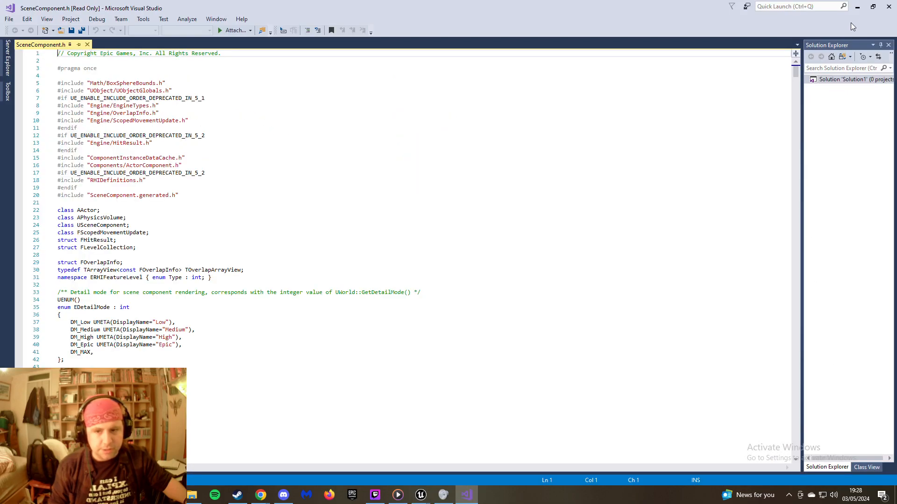
{"action": "scroll", "coordinate": [638, 190], "scroll_direction": "down", "scroll_amount": 20}
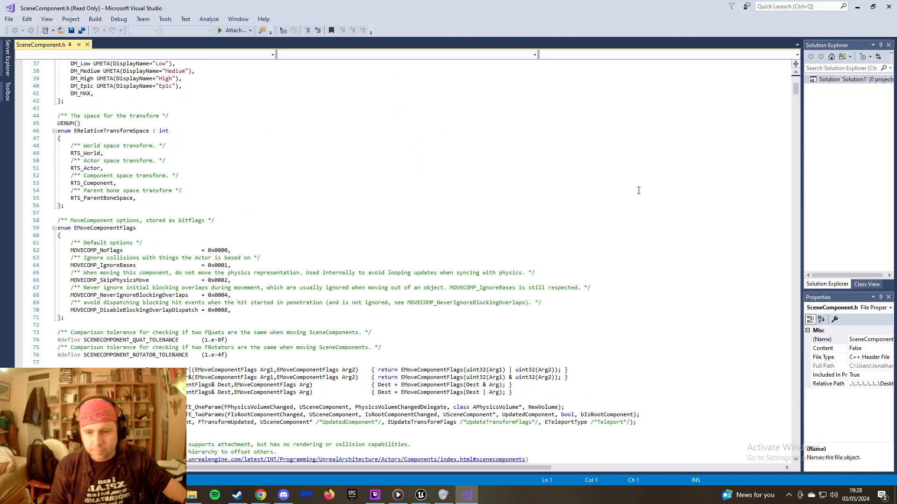
{"action": "scroll", "coordinate": [638, 191], "scroll_direction": "down", "scroll_amount": 20}
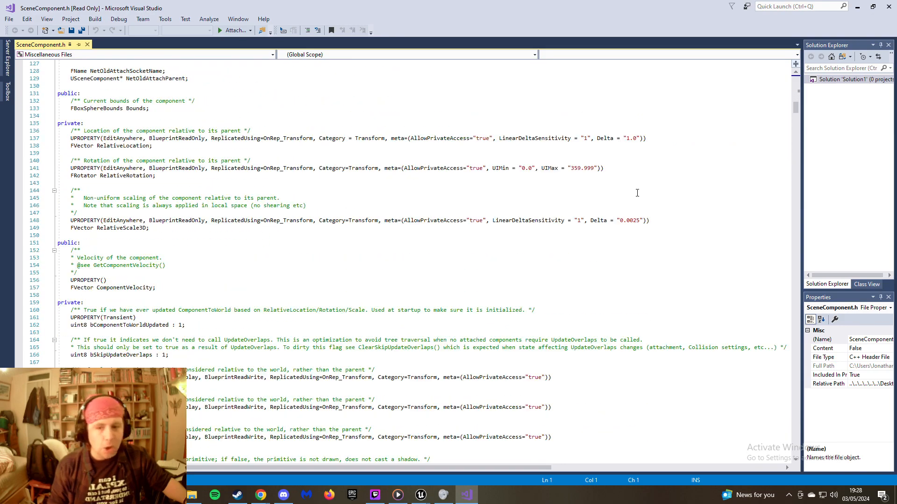
{"action": "scroll", "coordinate": [637, 193], "scroll_direction": "down", "scroll_amount": 20}
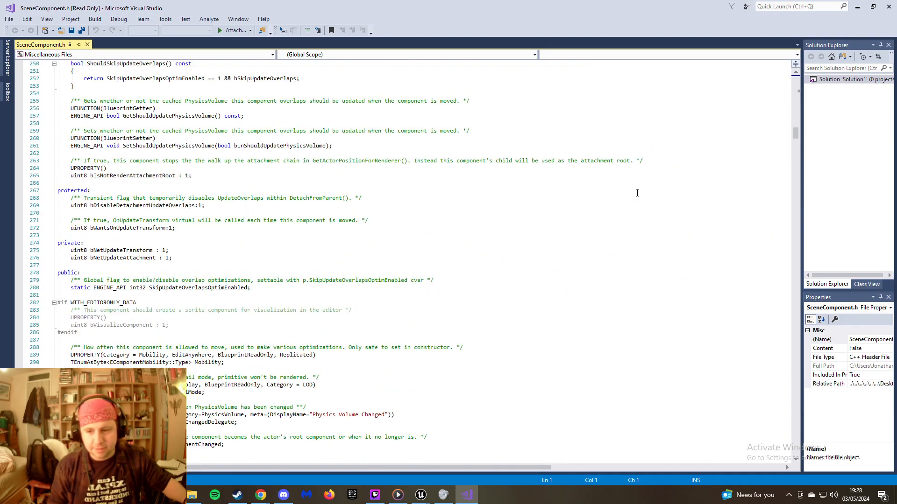
{"action": "scroll", "coordinate": [637, 192], "scroll_direction": "down", "scroll_amount": 4}
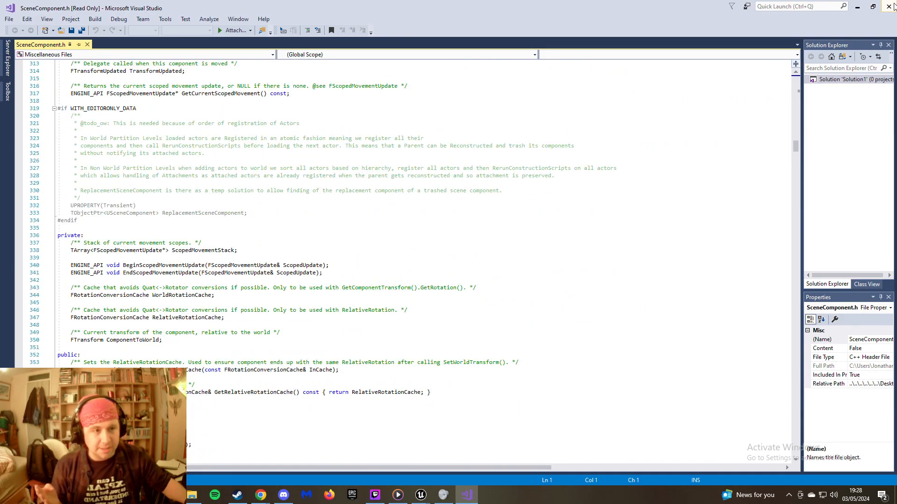
{"action": "left_click", "coordinate": [889, 6]}
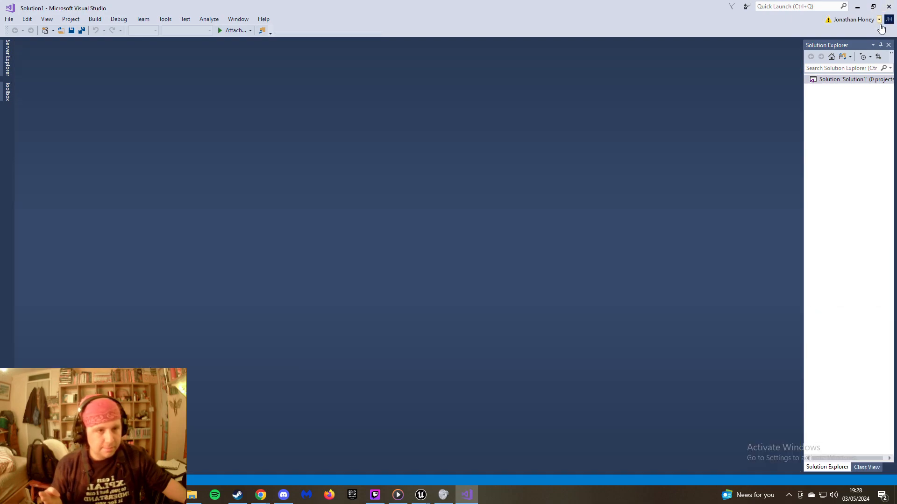
{"action": "left_click", "coordinate": [889, 6]}
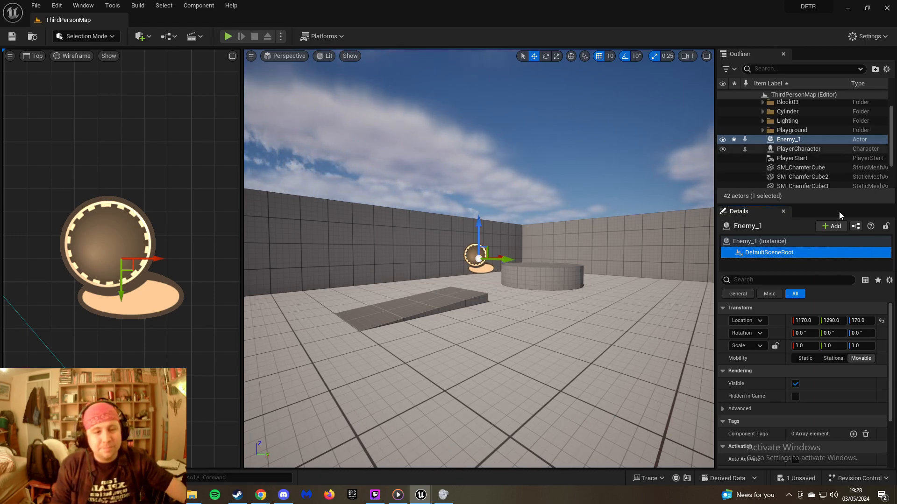
Add a basic-shape Sphere static mesh component under Enemy_1's DefaultSceneRoot, keeping its default name
{"action": "right_click", "coordinate": [785, 255]}
{"action": "left_click", "coordinate": [776, 269]}
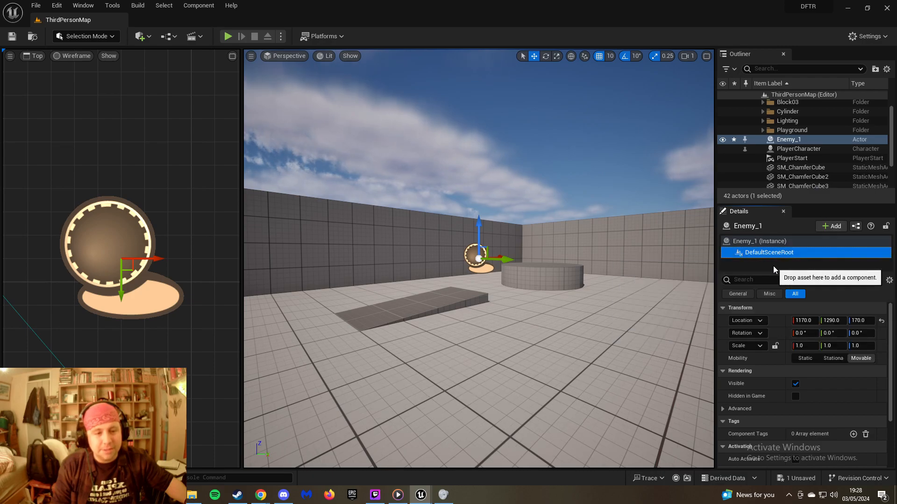
{"action": "left_click", "coordinate": [833, 228]}
{"action": "scroll", "coordinate": [826, 278], "scroll_direction": "down", "scroll_amount": 2}
{"action": "scroll", "coordinate": [826, 280], "scroll_direction": "down", "scroll_amount": 3}
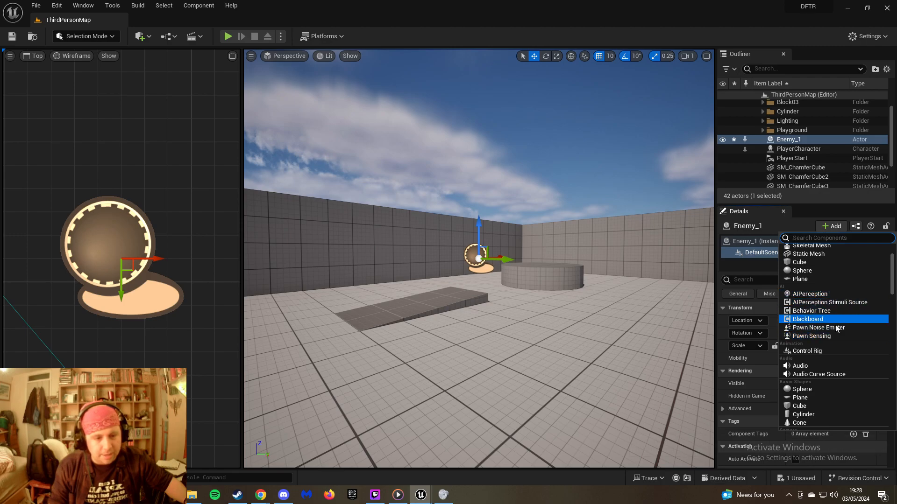
{"action": "scroll", "coordinate": [835, 313], "scroll_direction": "down", "scroll_amount": 2}
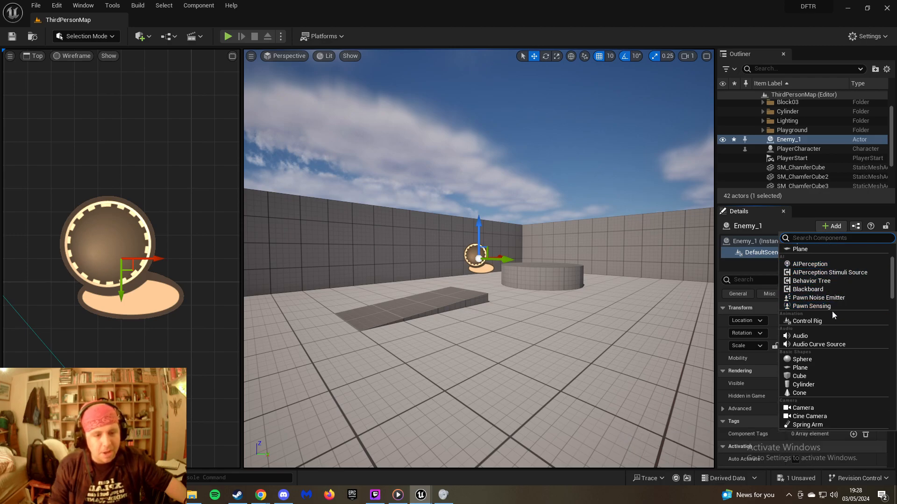
{"action": "scroll", "coordinate": [835, 312], "scroll_direction": "down", "scroll_amount": 3}
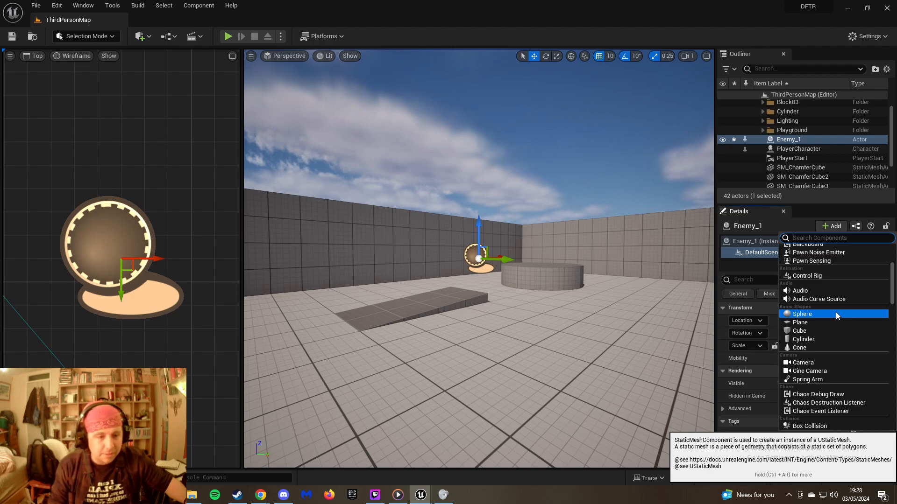
{"action": "scroll", "coordinate": [836, 311], "scroll_direction": "down", "scroll_amount": 5}
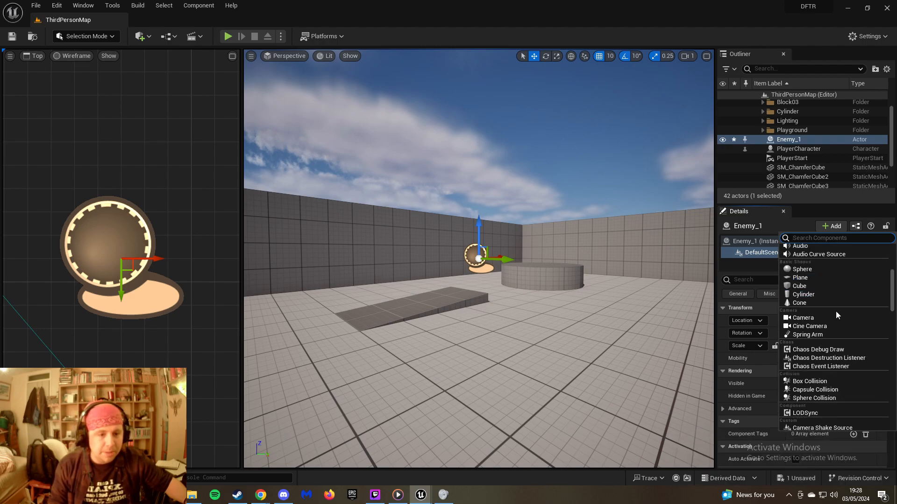
{"action": "scroll", "coordinate": [836, 315], "scroll_direction": "down", "scroll_amount": 9}
{"action": "scroll", "coordinate": [836, 314], "scroll_direction": "up", "scroll_amount": 13}
{"action": "scroll", "coordinate": [836, 314], "scroll_direction": "up", "scroll_amount": 4}
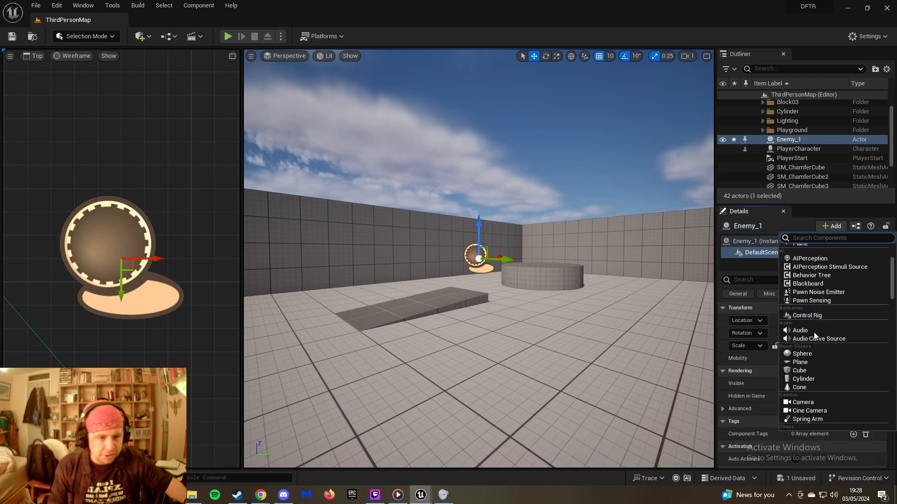
{"action": "left_click", "coordinate": [817, 356]}
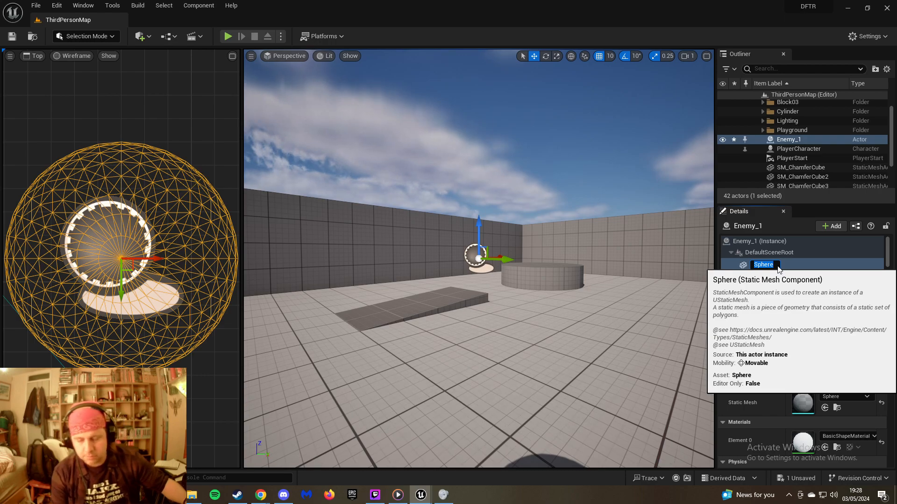
{"action": "key", "text": "Return"}
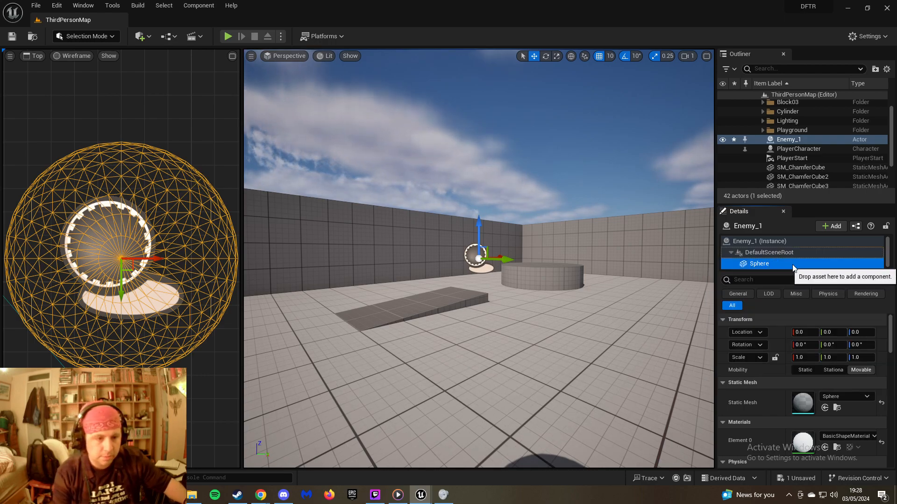
Add a Sphere Collision component as a child of Enemy_1's Sphere mesh, accepting its default name
{"action": "left_click", "coordinate": [826, 226]}
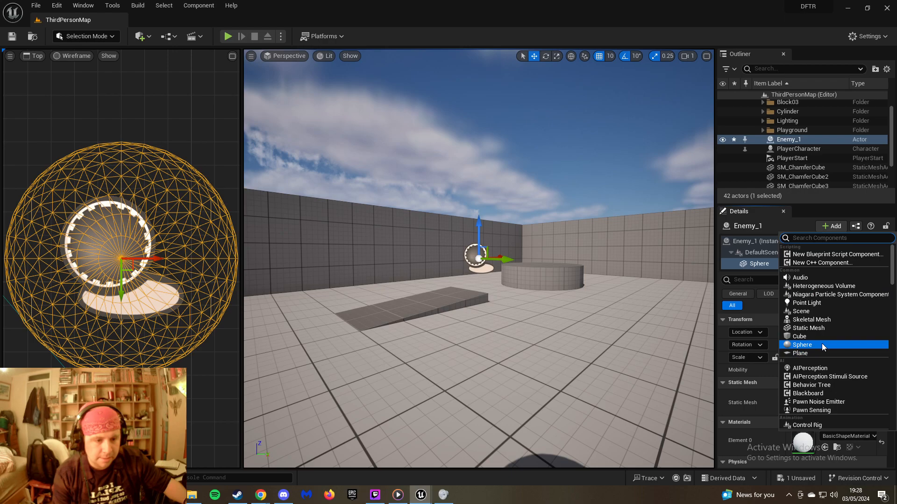
{"action": "scroll", "coordinate": [820, 346], "scroll_direction": "down", "scroll_amount": 3}
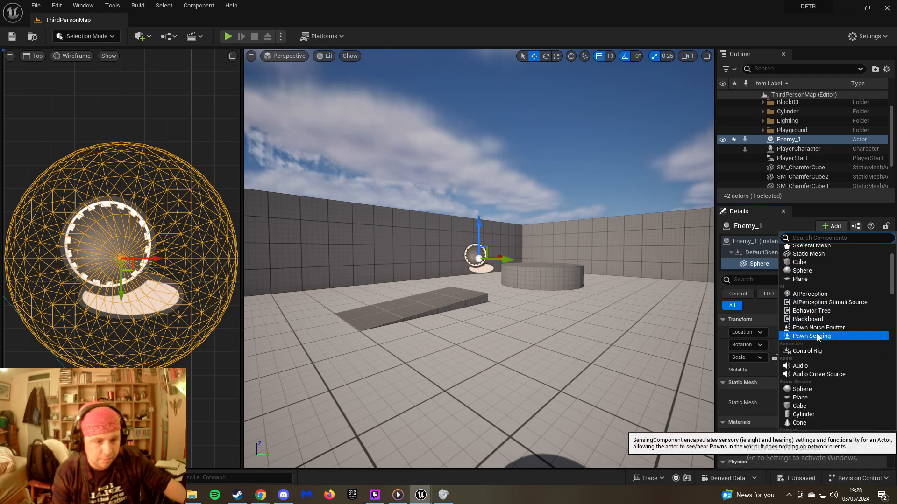
{"action": "scroll", "coordinate": [816, 333], "scroll_direction": "down", "scroll_amount": 4}
{"action": "scroll", "coordinate": [815, 335], "scroll_direction": "down", "scroll_amount": 3}
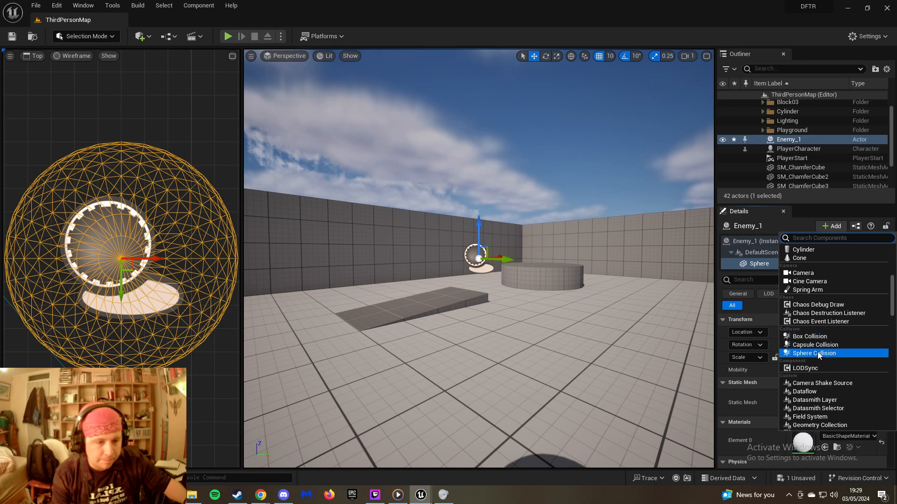
{"action": "left_click", "coordinate": [815, 353]}
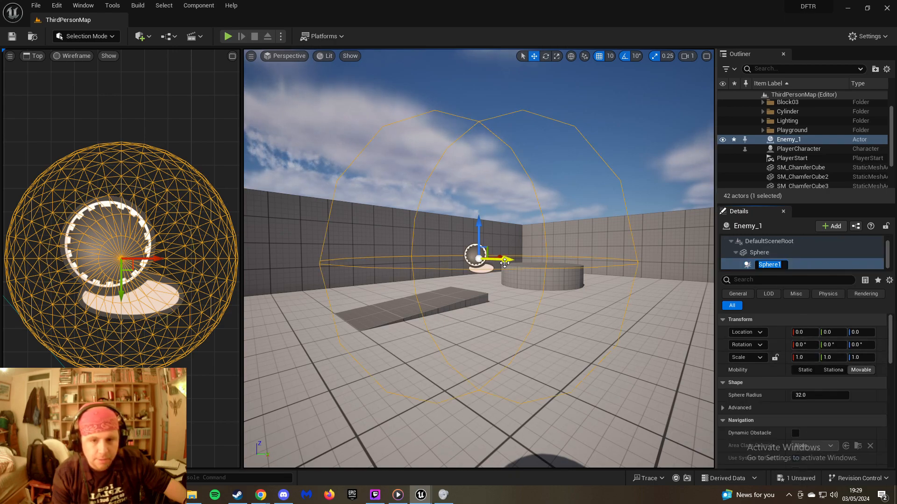
{"action": "key", "text": "Return"}
Rename the new sphere collision component to SphereCollider_1
{"action": "right_click", "coordinate": [784, 269]}
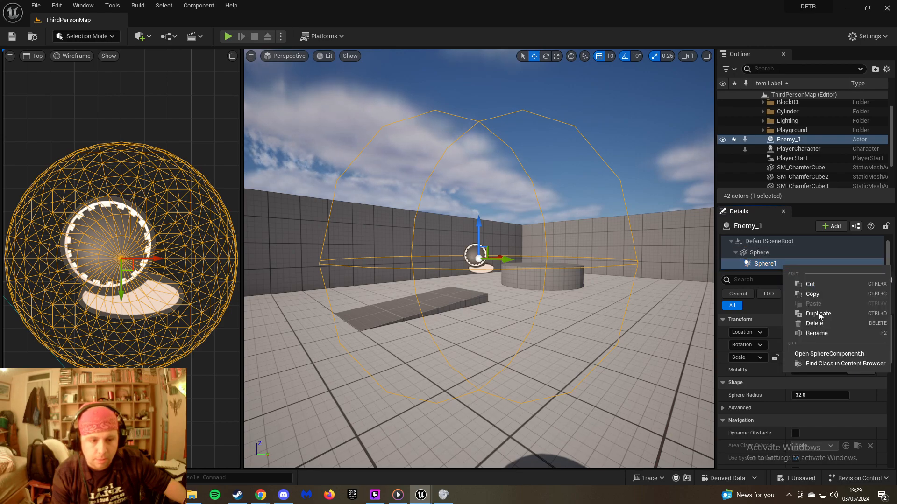
{"action": "left_click", "coordinate": [816, 333]}
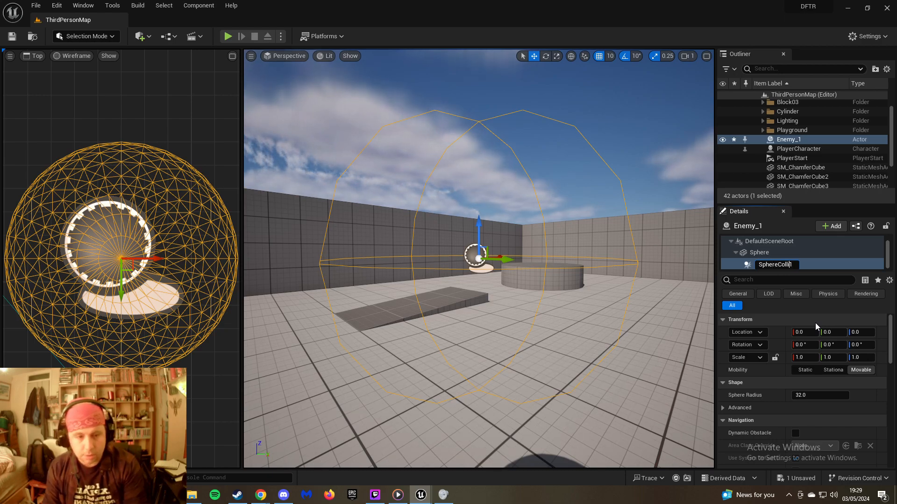
{"action": "key", "text": "Return"}
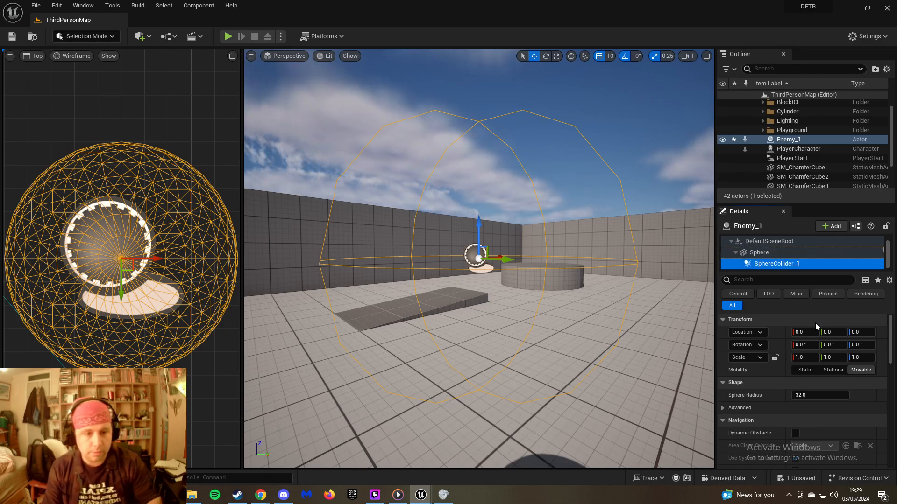
Scale Enemy_1's Sphere mesh component uniformly to 2.25 on all three axes
{"action": "left_click", "coordinate": [780, 253]}
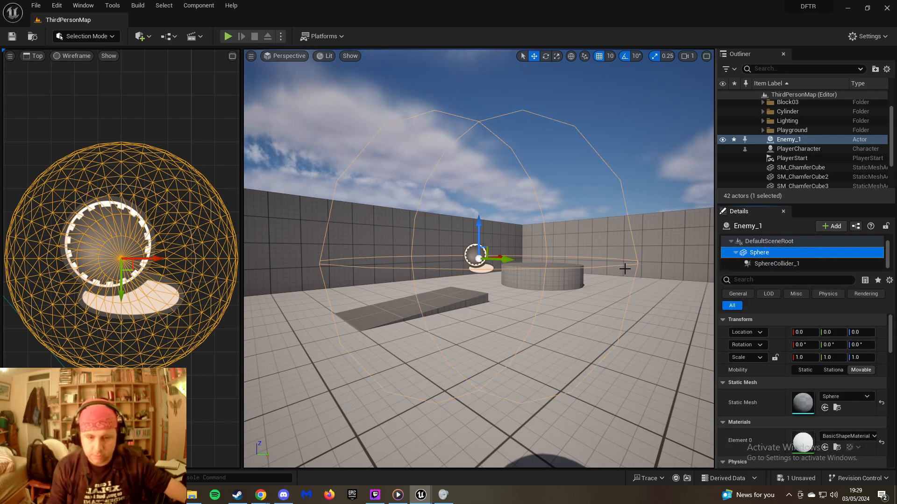
{"action": "mouse_move", "coordinate": [483, 266]}
{"action": "left_mouse_down"}
{"action": "mouse_move", "coordinate": [497, 240]}
{"action": "mouse_move", "coordinate": [481, 268]}
{"action": "left_mouse_up"}
{"action": "scroll", "coordinate": [526, 255], "scroll_direction": "down", "scroll_amount": 2}
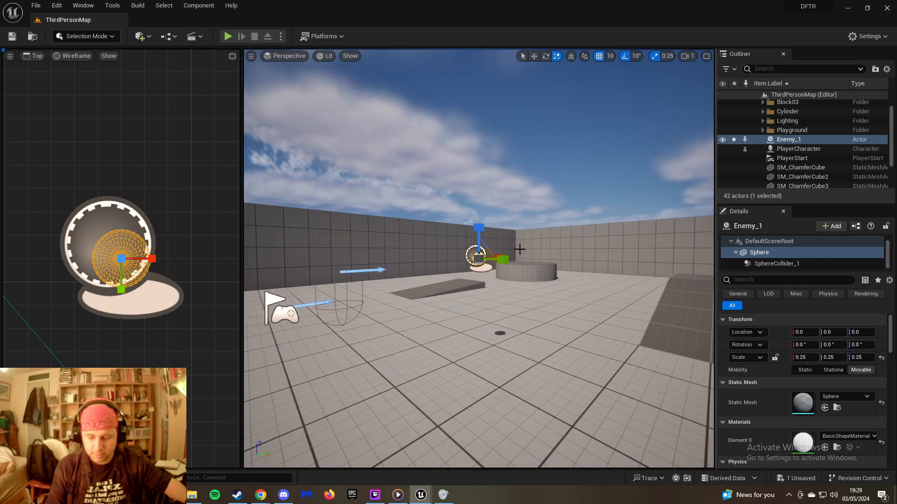
{"action": "key", "text": "w"}
{"action": "right_click_drag", "start_coordinate": [515, 241], "coordinate": [515, 241]}
{"action": "key", "text": "s"}
{"action": "key", "text": "w"}
{"action": "key", "text": "q"}
{"action": "key", "text": "e"}
{"action": "key", "text": "a"}
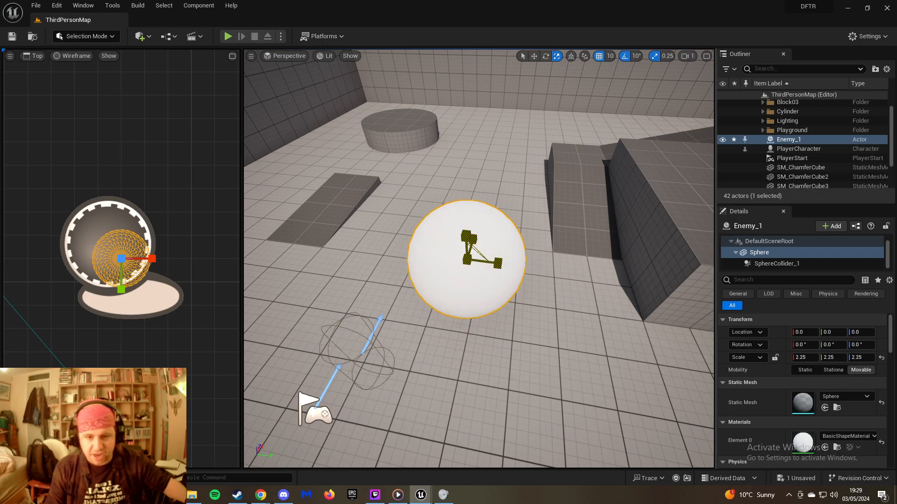
{"action": "left_click_drag", "start_coordinate": [467, 259], "coordinate": [468, 259]}
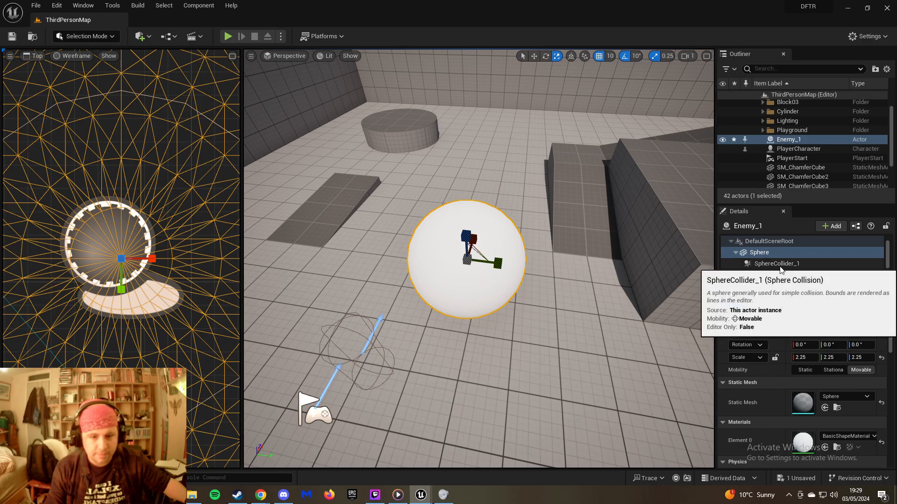
Play the level and run the character around the enemy sphere to check its size and collision, ending the play session when done
{"action": "right_click_drag", "start_coordinate": [464, 281], "coordinate": [366, 120]}
{"action": "key", "text": "d"}
{"action": "key", "text": "a"}
{"action": "key", "text": "w"}
{"action": "key", "text": "d"}
{"action": "left_click", "coordinate": [228, 36]}
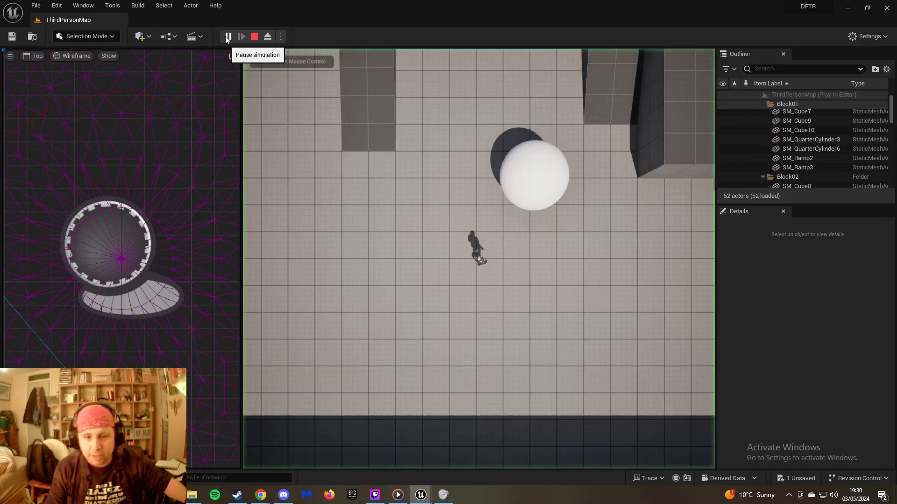
{"action": "left_click", "coordinate": [480, 228]}
{"action": "key", "text": "w"}
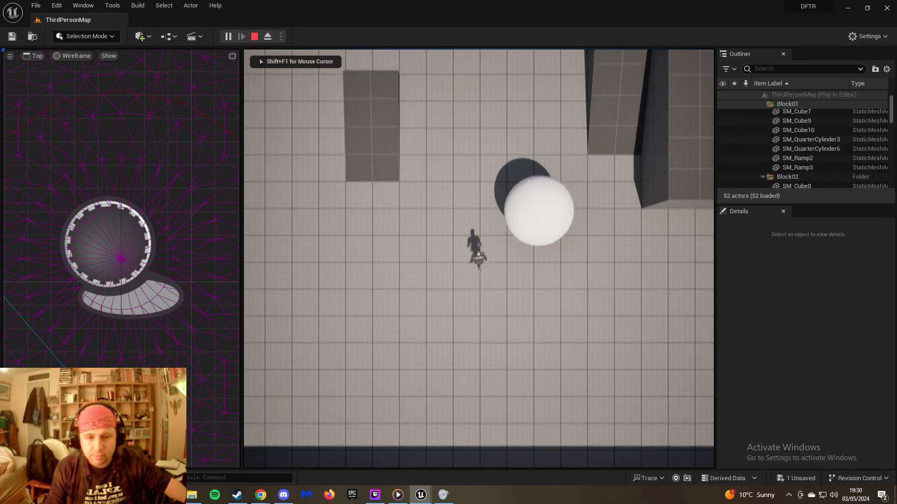
{"action": "key", "text": "a"}
{"action": "key", "text": "s"}
{"action": "key", "text": "d"}
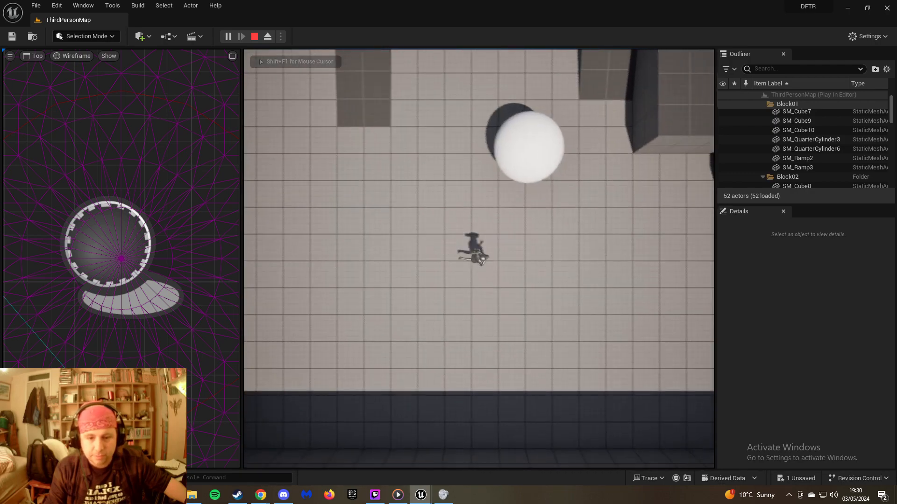
{"action": "key", "text": "w"}
{"action": "key", "text": "a"}
{"action": "key", "text": "w"}
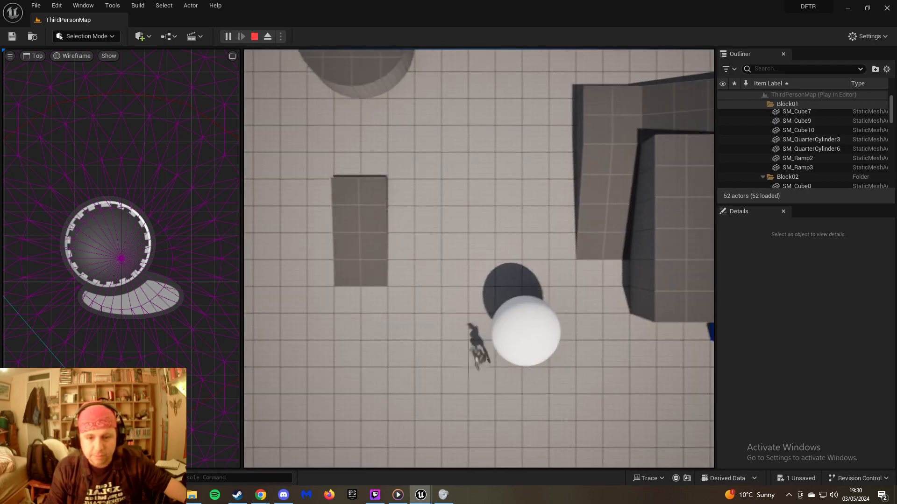
{"action": "key", "text": "d"}
{"action": "key", "text": "s"}
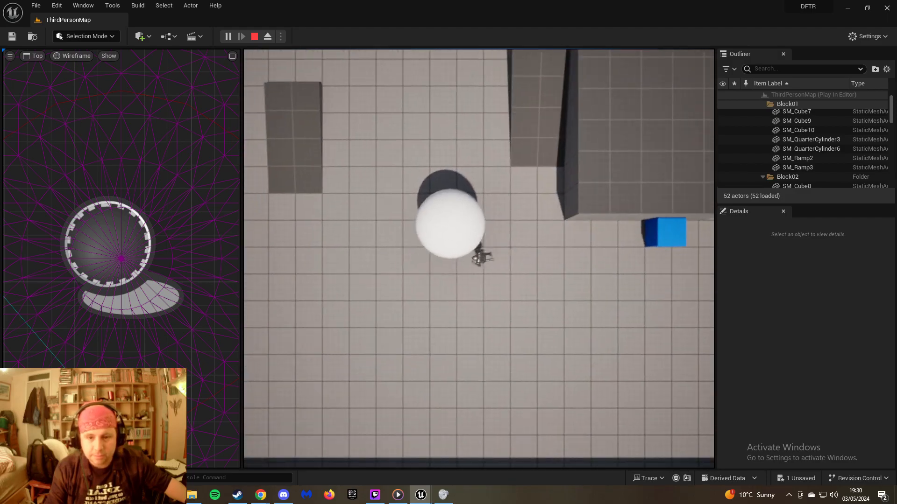
{"action": "key", "text": "Escape"}
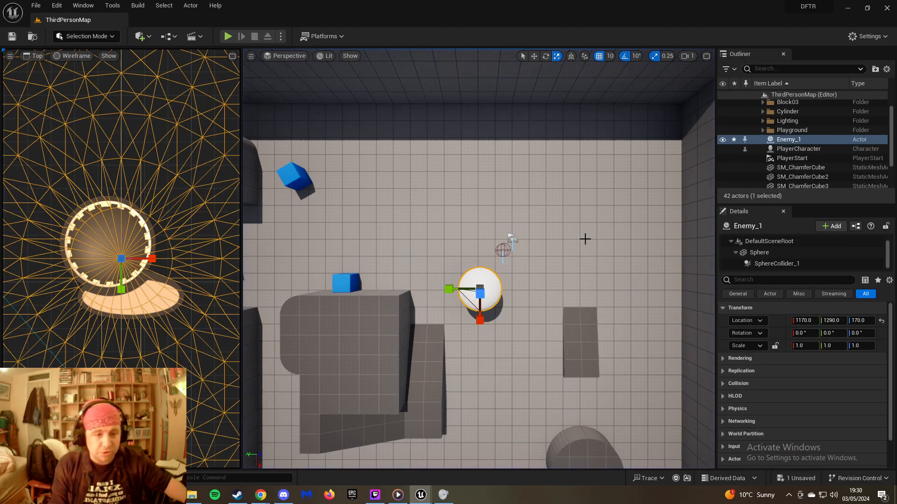
{"action": "left_click", "coordinate": [784, 265]}
{"action": "right_click", "coordinate": [786, 266]}
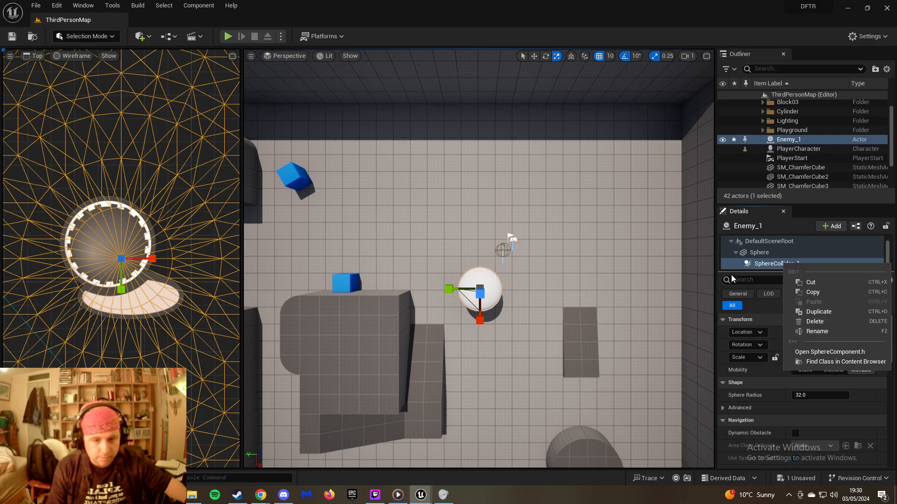
{"action": "left_click", "coordinate": [488, 290]}
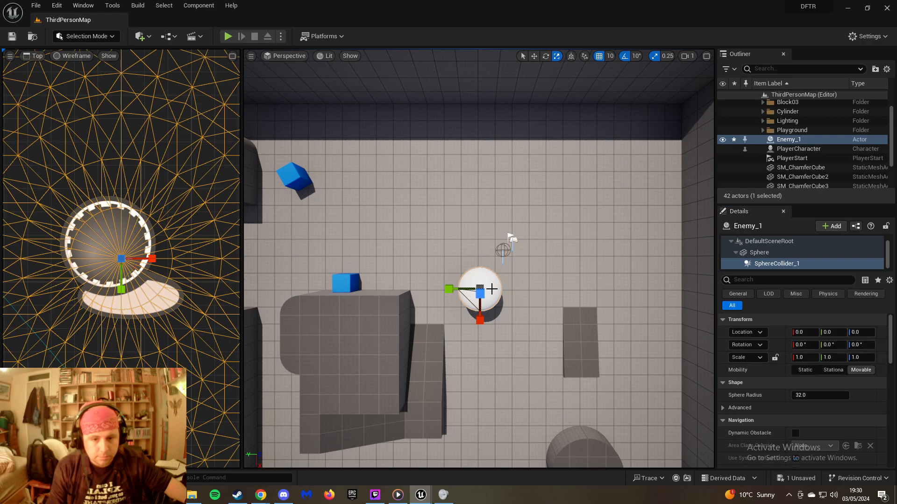
Scale Enemy_1's Sphere mesh component down uniformly to 1.5 on all three axes
{"action": "left_click", "coordinate": [488, 289]}
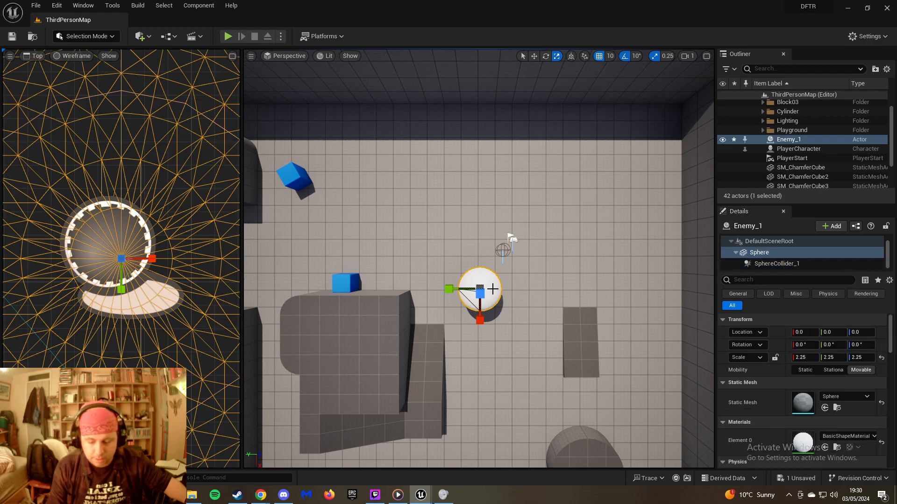
{"action": "key", "text": "f"}
{"action": "right_click_drag", "start_coordinate": [495, 281], "coordinate": [649, 177]}
{"action": "key", "text": "s"}
{"action": "key", "text": "d"}
{"action": "key", "text": "w"}
{"action": "key", "text": "a"}
{"action": "key", "text": "d"}
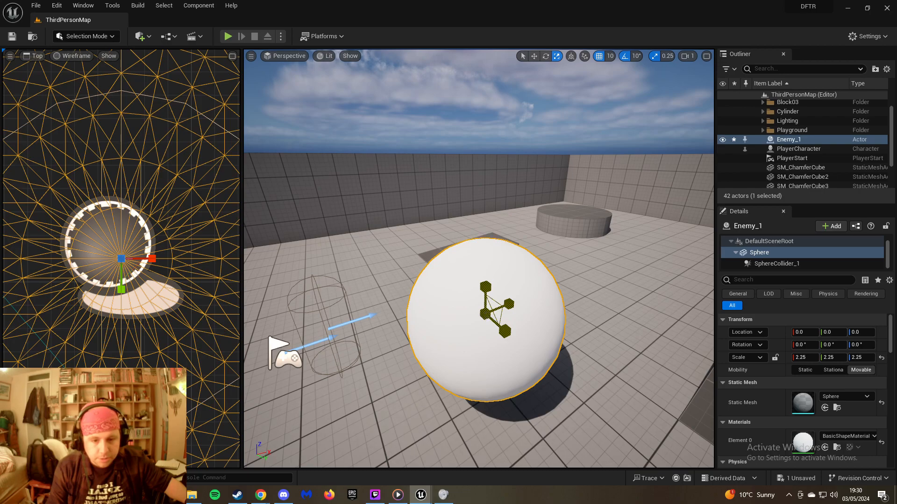
{"action": "left_click_drag", "start_coordinate": [485, 313], "coordinate": [436, 318]}
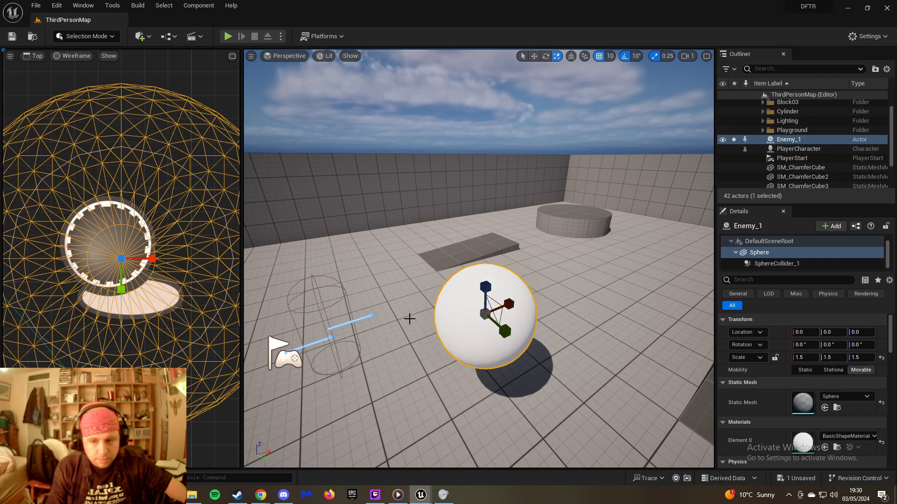
Lower Enemy_1's Sphere mesh component toward the floor to a relative Z location of -40
{"action": "right_click_drag", "start_coordinate": [437, 318], "coordinate": [408, 318]}
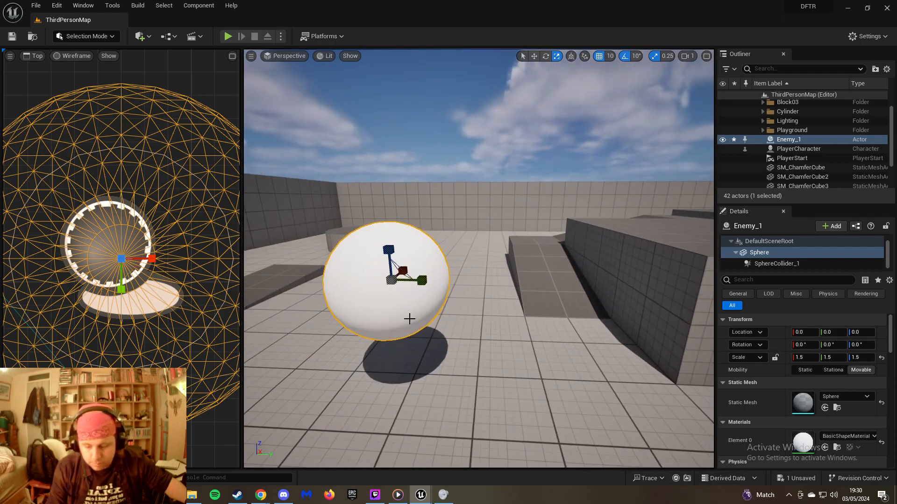
{"action": "left_click_drag", "start_coordinate": [388, 256], "coordinate": [395, 281]}
{"action": "right_click_drag", "start_coordinate": [382, 298], "coordinate": [537, 285]}
{"action": "key", "text": "w"}
{"action": "key", "text": "d"}
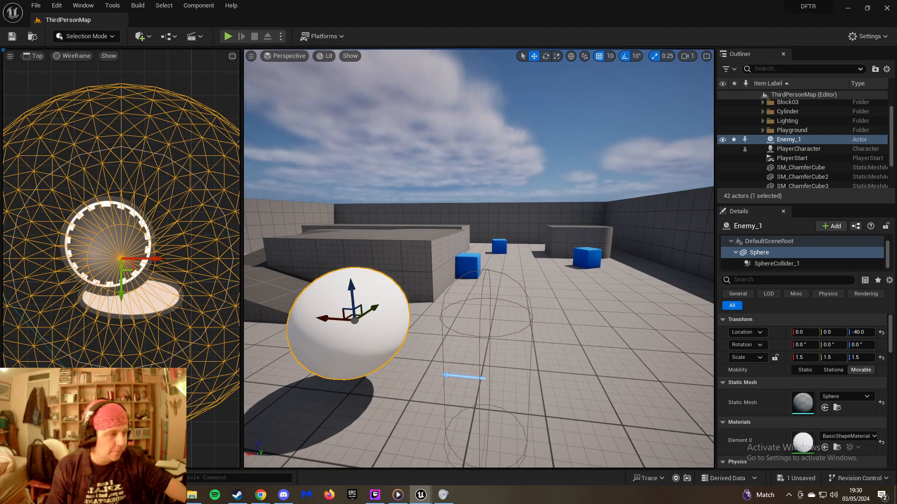
Enable Simulate Physics on Enemy_1's SphereCollider_1 component
{"action": "left_click", "coordinate": [768, 264]}
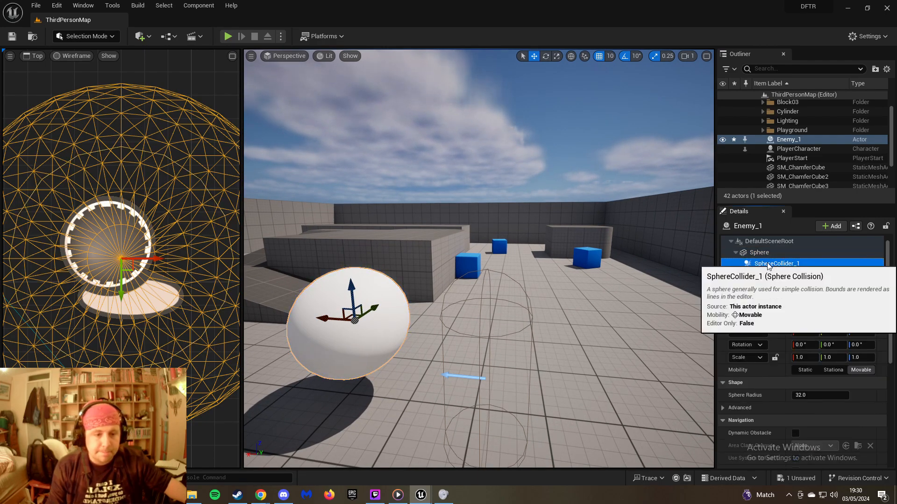
{"action": "scroll", "coordinate": [786, 360], "scroll_direction": "down", "scroll_amount": 6}
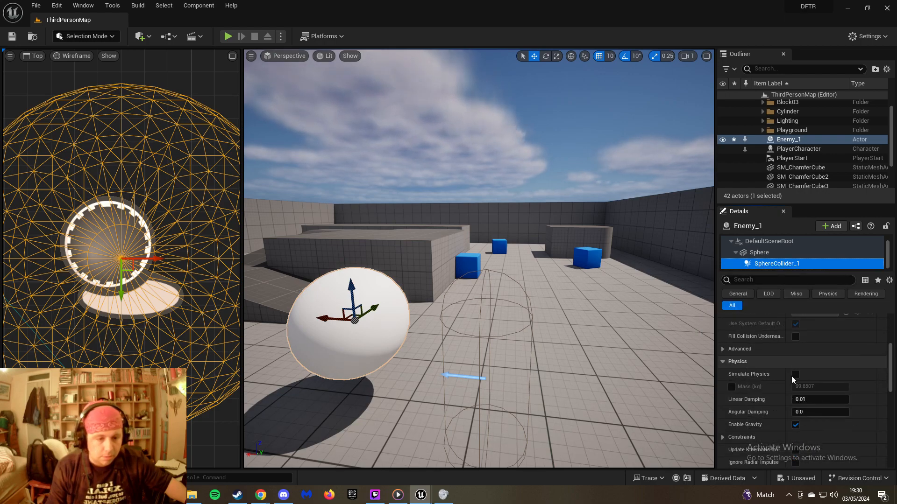
{"action": "left_click", "coordinate": [796, 374]}
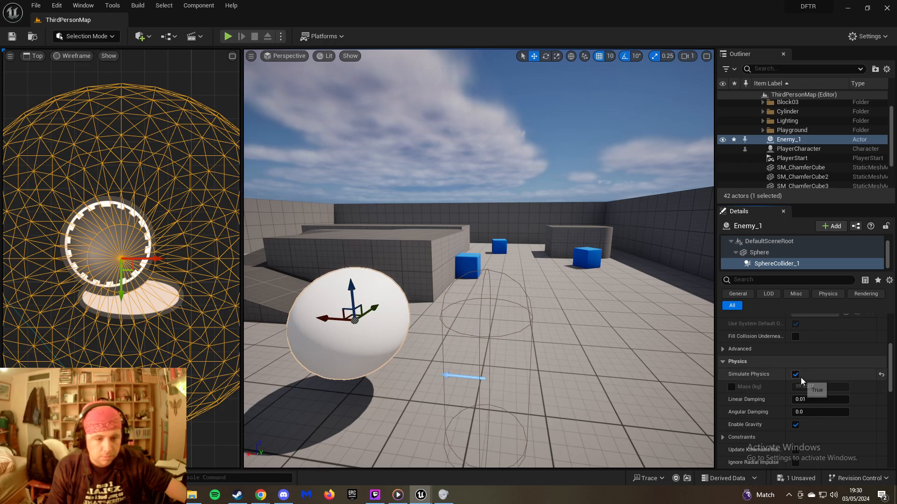
{"action": "scroll", "coordinate": [806, 381], "scroll_direction": "down", "scroll_amount": 3}
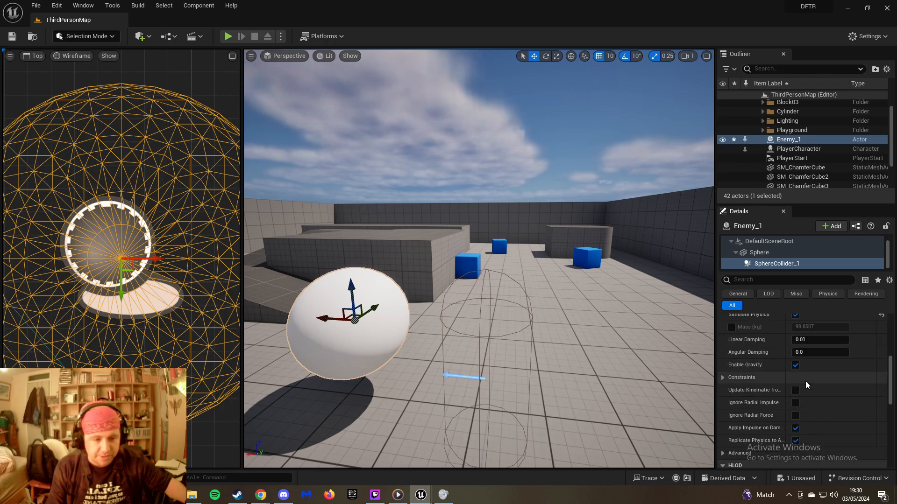
Enable the Update Kinematic from Simulation physics option on Enemy_1's SphereCollider_1
{"action": "mouse_move", "coordinate": [772, 392]}
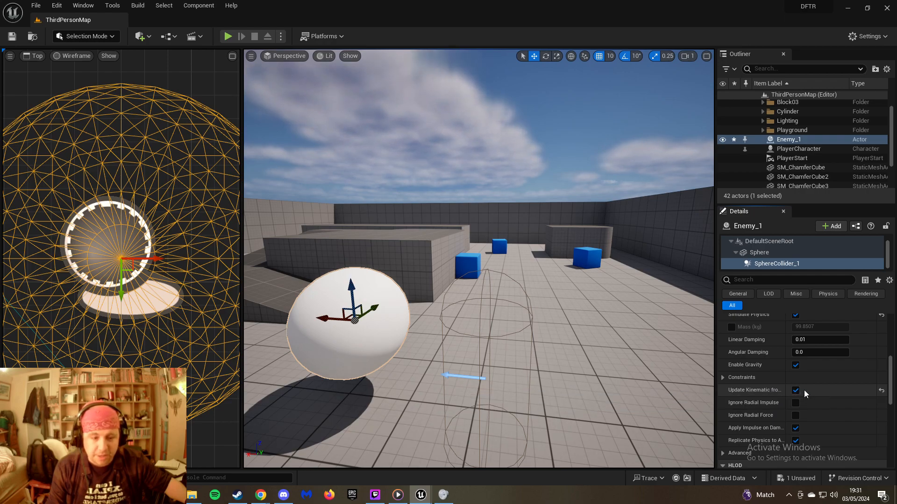
{"action": "scroll", "coordinate": [804, 391], "scroll_direction": "down", "scroll_amount": 6}
{"action": "scroll", "coordinate": [804, 391], "scroll_direction": "down", "scroll_amount": 8}
{"action": "scroll", "coordinate": [804, 391], "scroll_direction": "down", "scroll_amount": 1}
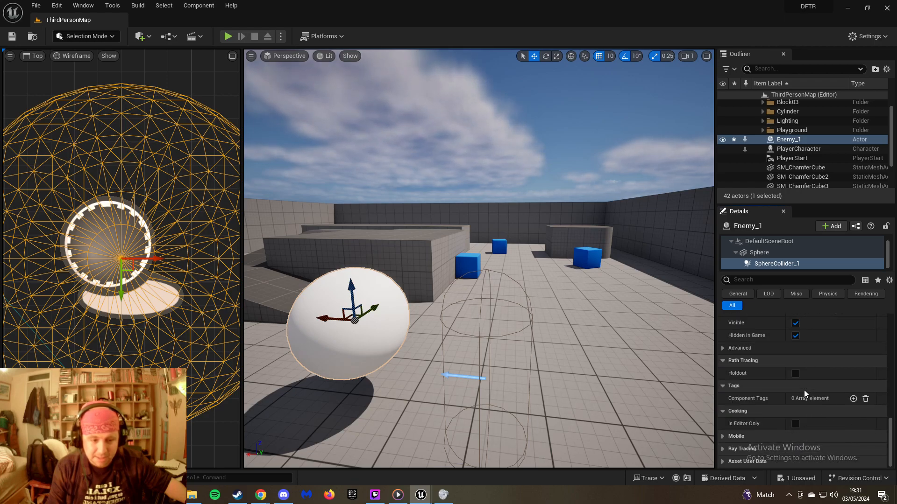
Playtest the level by moving the character around the enemy sphere, then stop the session and dismiss the message log
{"action": "left_click", "coordinate": [229, 37]}
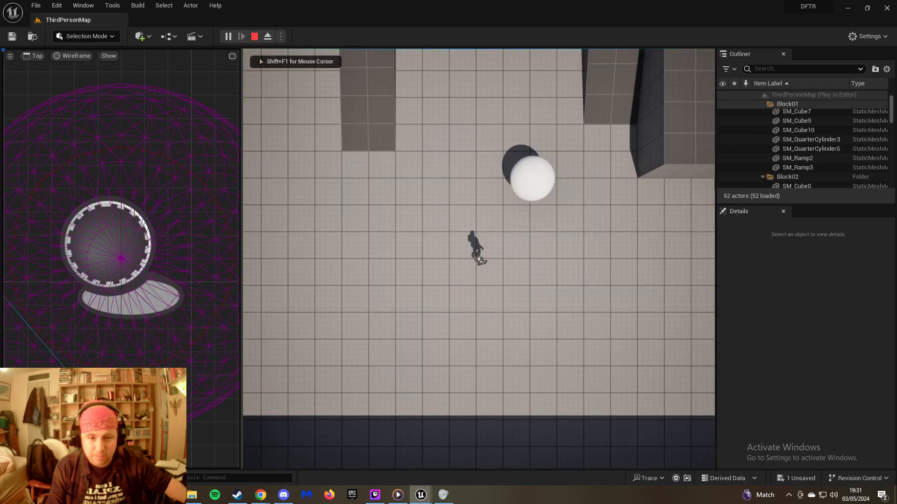
{"action": "key", "text": "w"}
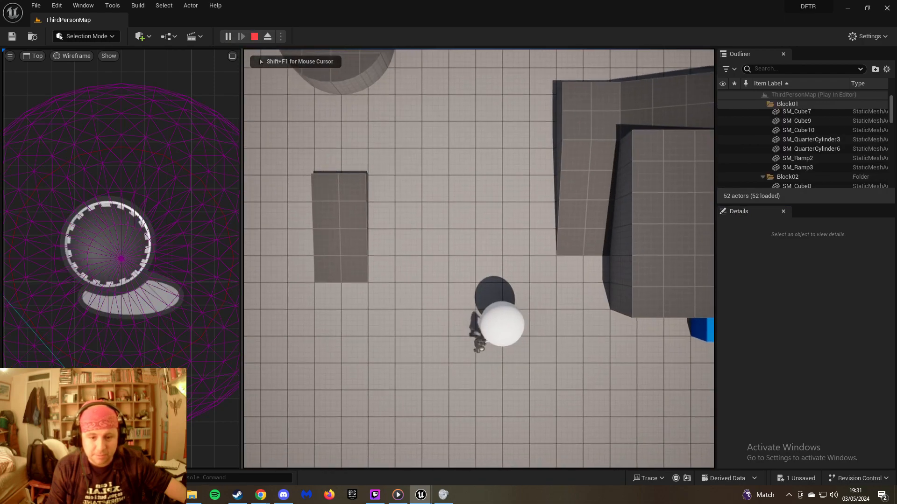
{"action": "key", "text": "w"}
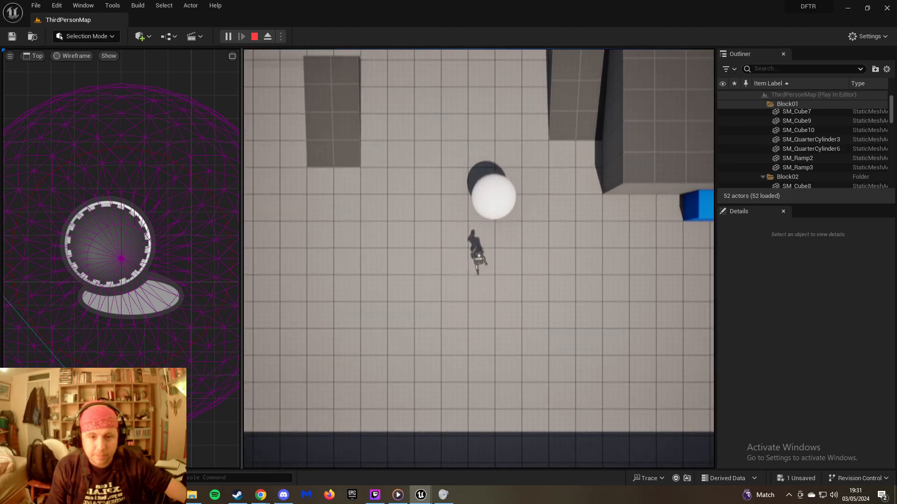
{"action": "key", "text": "w"}
{"action": "key", "text": "s"}
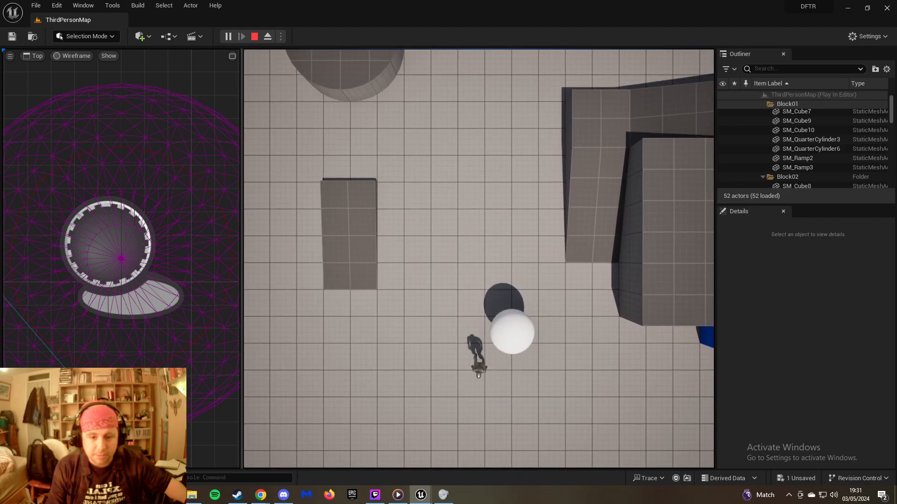
{"action": "key", "text": "s"}
{"action": "key", "text": "a"}
{"action": "key", "text": "d"}
{"action": "key", "text": "w"}
{"action": "key", "text": "s"}
{"action": "key", "text": "a"}
{"action": "key", "text": "d"}
{"action": "key", "text": "w"}
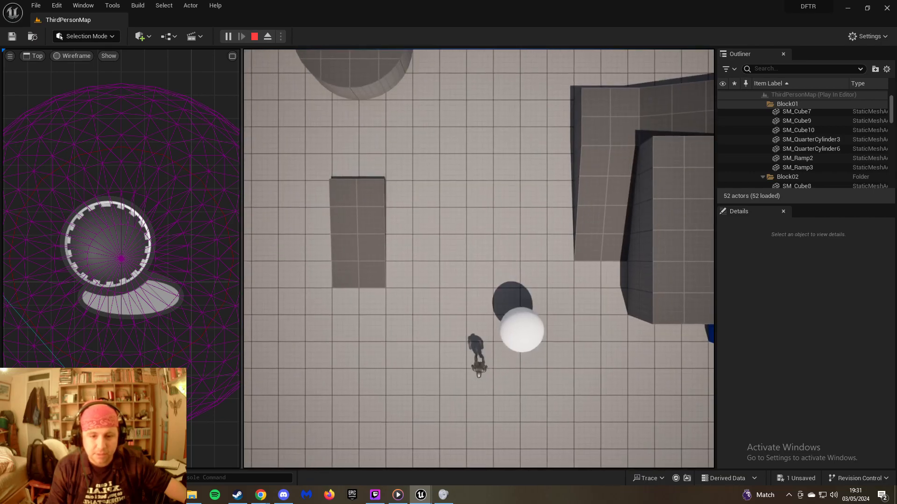
{"action": "key", "text": "s"}
{"action": "key", "text": "a"}
{"action": "key", "text": "d"}
{"action": "key", "text": "w"}
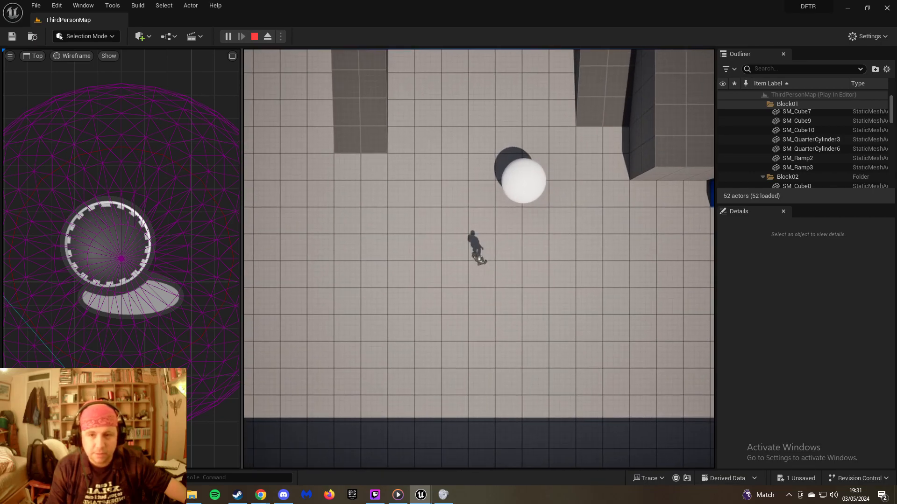
{"action": "key", "text": "Escape"}
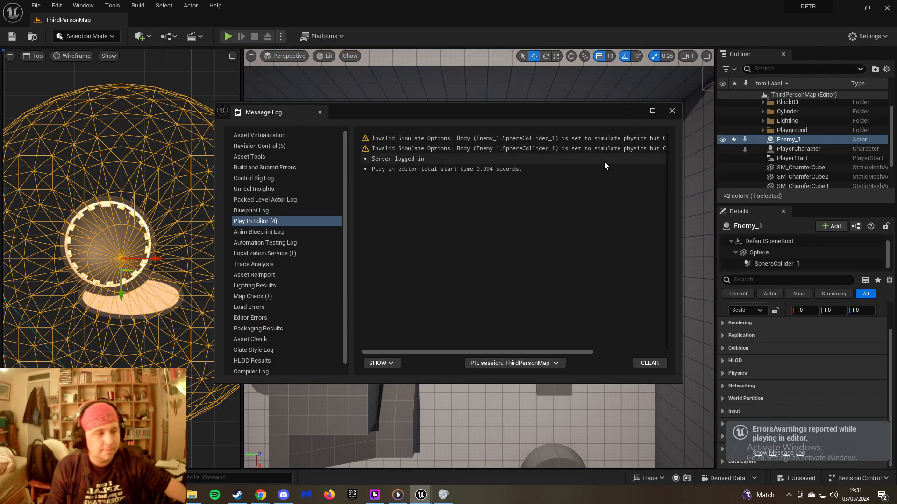
{"action": "left_click", "coordinate": [672, 111]}
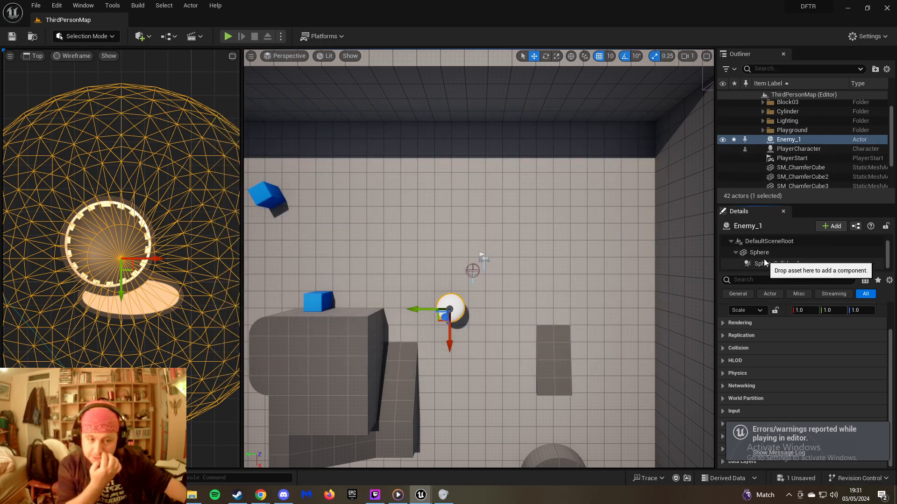
Scale Enemy_1's SphereCollider_1 uniformly to 1.75
{"action": "left_click", "coordinate": [781, 264]}
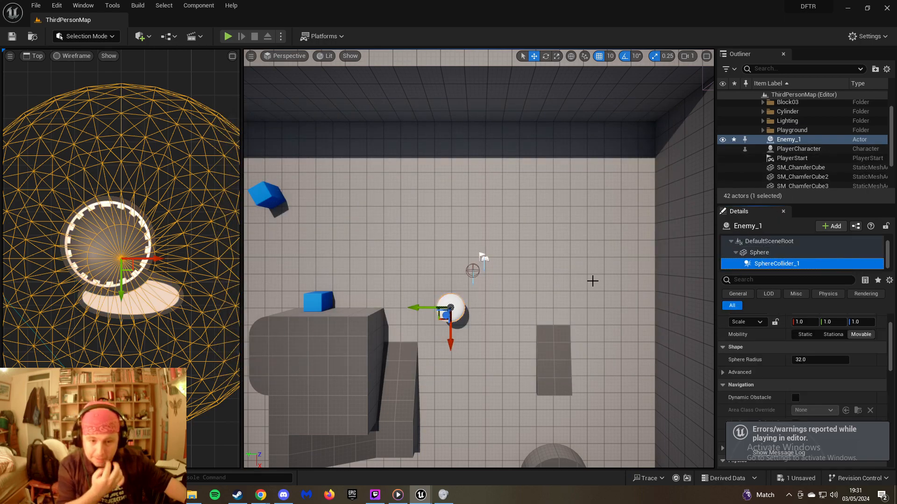
{"action": "right_click_drag", "start_coordinate": [474, 300], "coordinate": [653, 194]}
{"action": "key", "text": "w"}
{"action": "key", "text": "a"}
{"action": "key", "text": "d"}
{"action": "right_click_drag", "start_coordinate": [403, 305], "coordinate": [404, 306]}
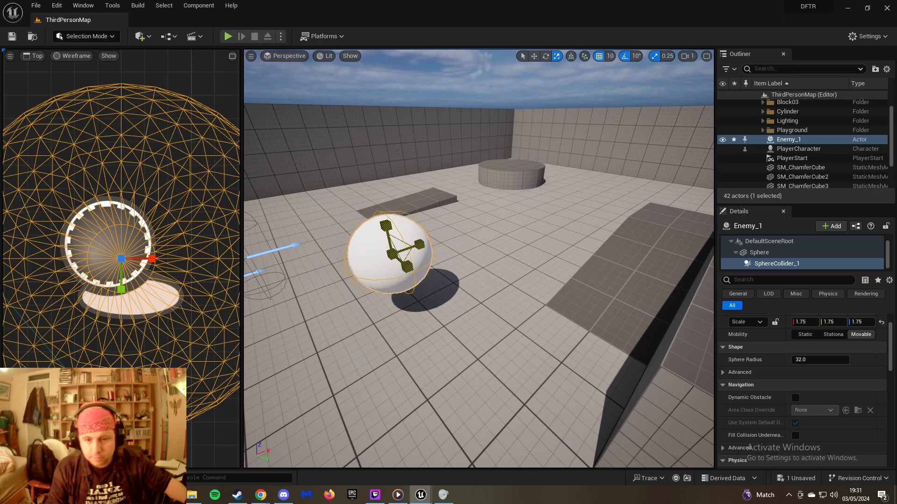
Examine the fit of the collider around the enemy sphere from several angles
{"action": "right_click_drag", "start_coordinate": [411, 262], "coordinate": [621, 262]}
{"action": "key", "text": "a"}
{"action": "key", "text": "d"}
{"action": "right_click_drag", "start_coordinate": [448, 303], "coordinate": [588, 267]}
{"action": "key", "text": "a"}
{"action": "key", "text": "s"}
{"action": "right_click_drag", "start_coordinate": [478, 259], "coordinate": [411, 369]}
{"action": "key", "text": "w"}
{"action": "key", "text": "s"}
{"action": "key", "text": "a"}
{"action": "key", "text": "d"}
{"action": "key", "text": "e"}
{"action": "key", "text": "s"}
{"action": "right_click_drag", "start_coordinate": [611, 309], "coordinate": [611, 305]}
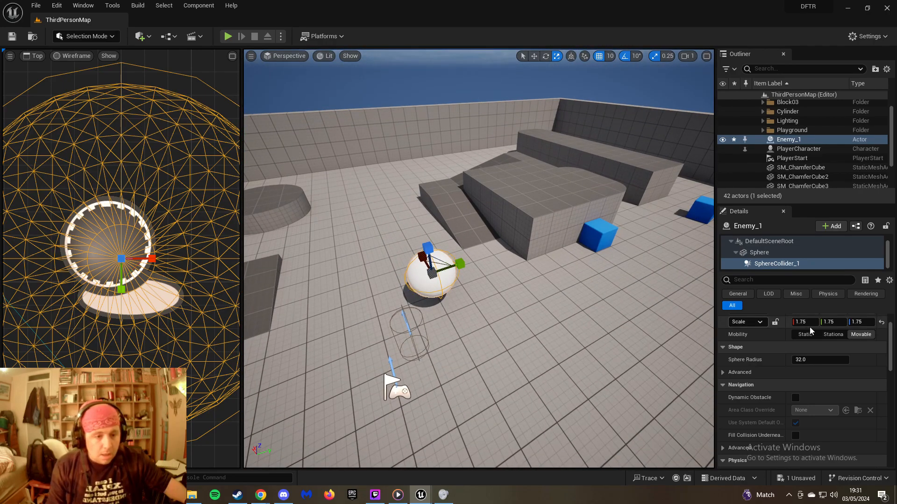
Disable Simulate Physics and Update Kinematic from Simulation on SphereCollider_1
{"action": "scroll", "coordinate": [803, 331], "scroll_direction": "down", "scroll_amount": 4}
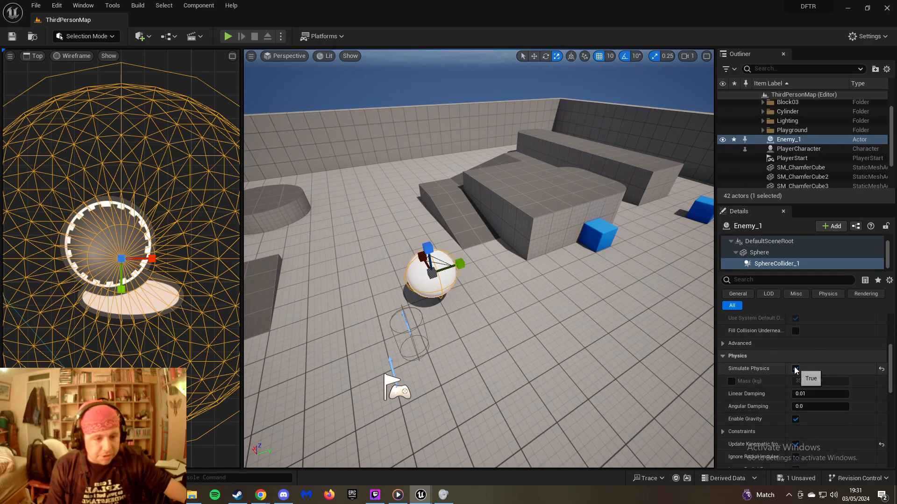
{"action": "scroll", "coordinate": [793, 383], "scroll_direction": "down", "scroll_amount": 2}
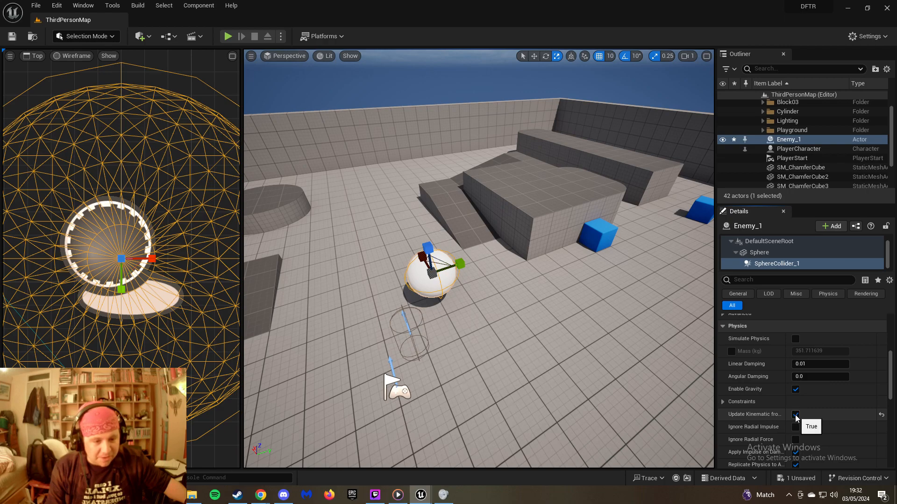
{"action": "scroll", "coordinate": [744, 385], "scroll_direction": "down", "scroll_amount": 4}
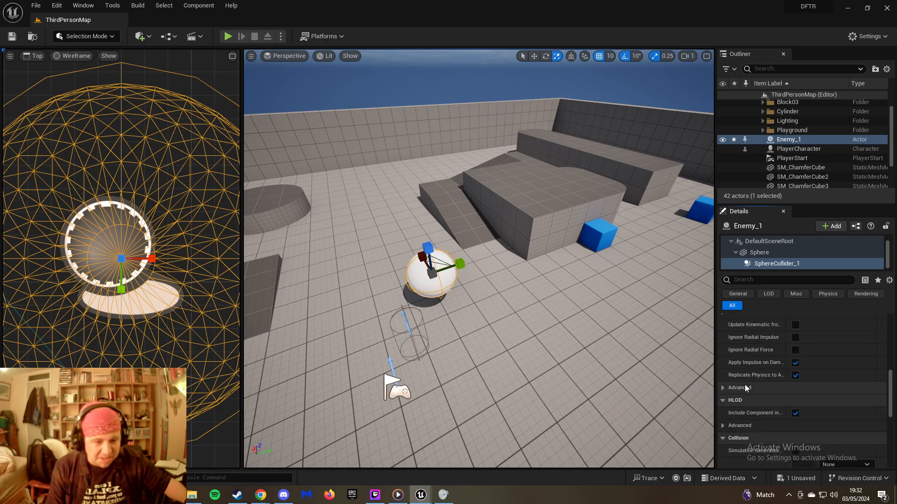
{"action": "scroll", "coordinate": [744, 389], "scroll_direction": "down", "scroll_amount": 3}
{"action": "scroll", "coordinate": [761, 380], "scroll_direction": "down", "scroll_amount": 1}
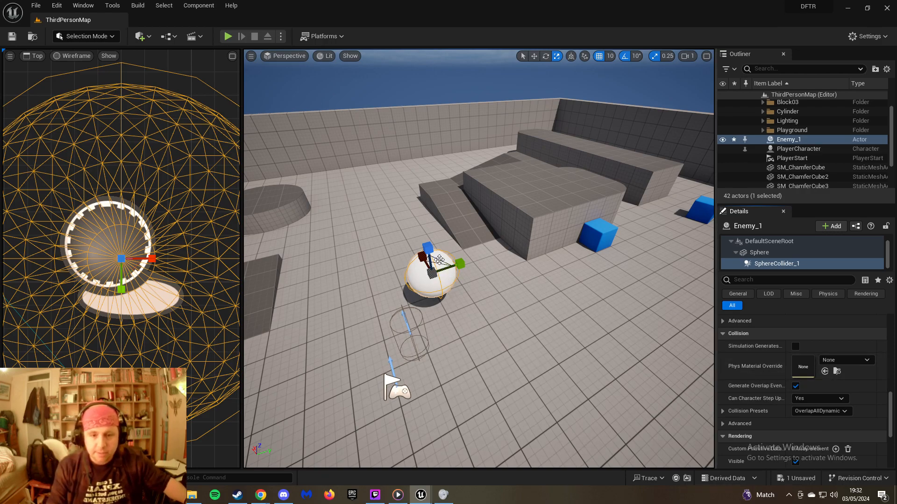
{"action": "left_click", "coordinate": [439, 276]}
{"action": "key", "text": "w"}
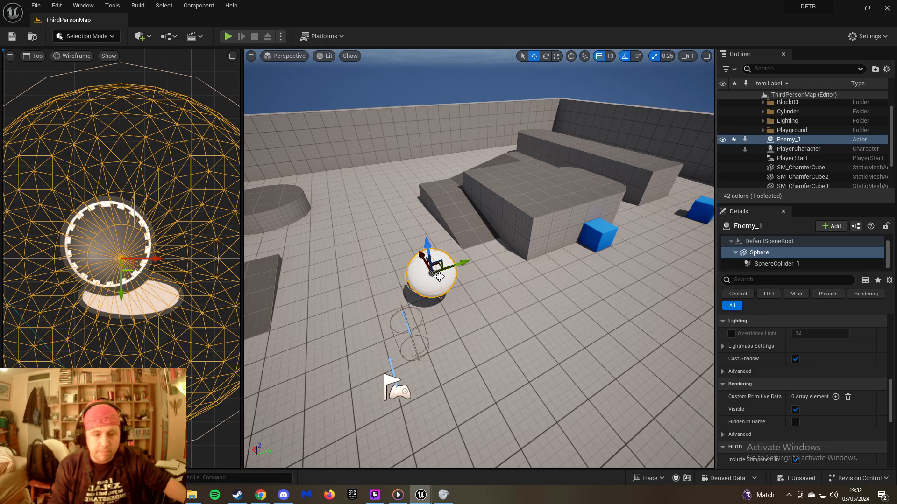
{"action": "right_click_drag", "start_coordinate": [432, 274], "coordinate": [468, 286]}
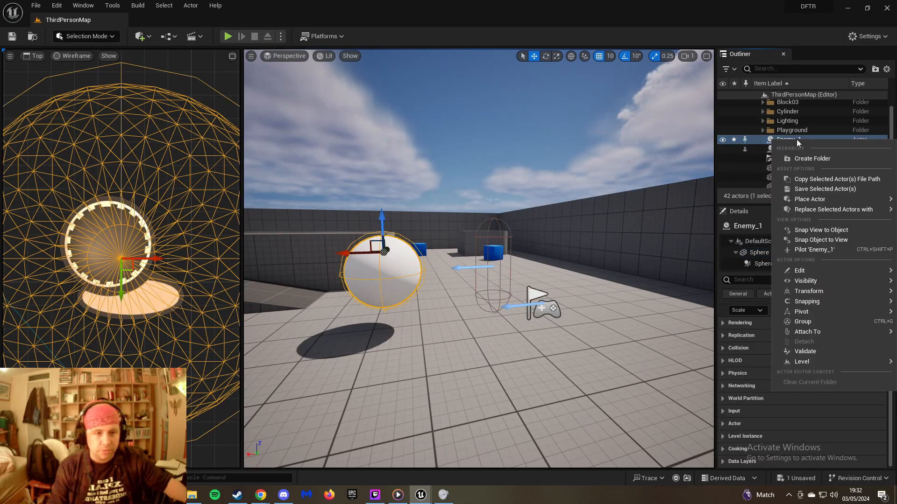
{"action": "mouse_move", "coordinate": [813, 274]}
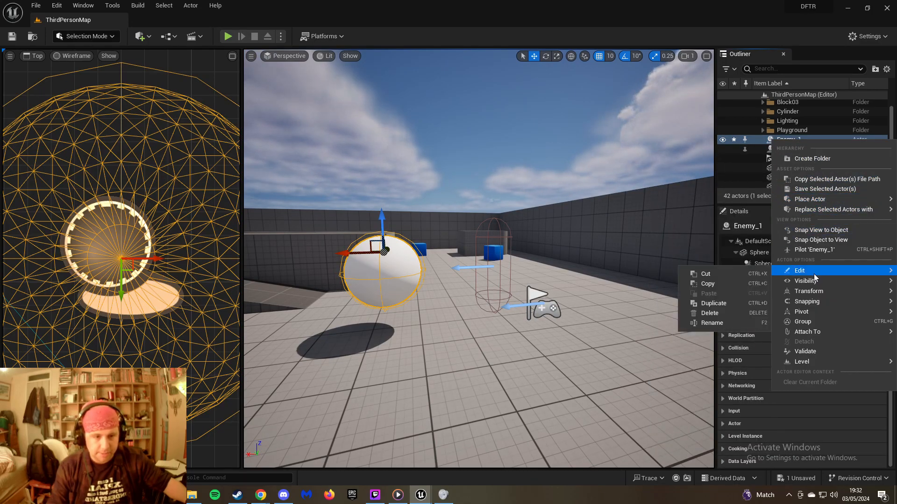
{"action": "mouse_move", "coordinate": [808, 200]}
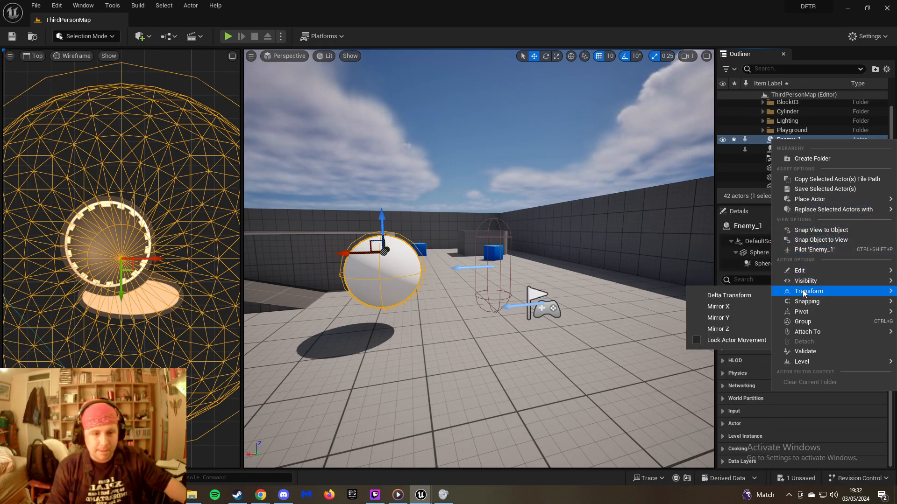
{"action": "mouse_move", "coordinate": [803, 303]}
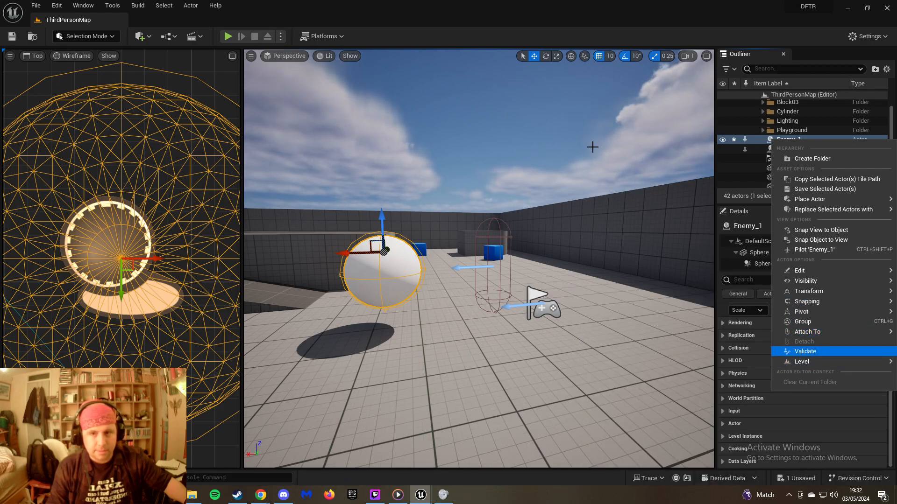
{"action": "left_click", "coordinate": [166, 37]}
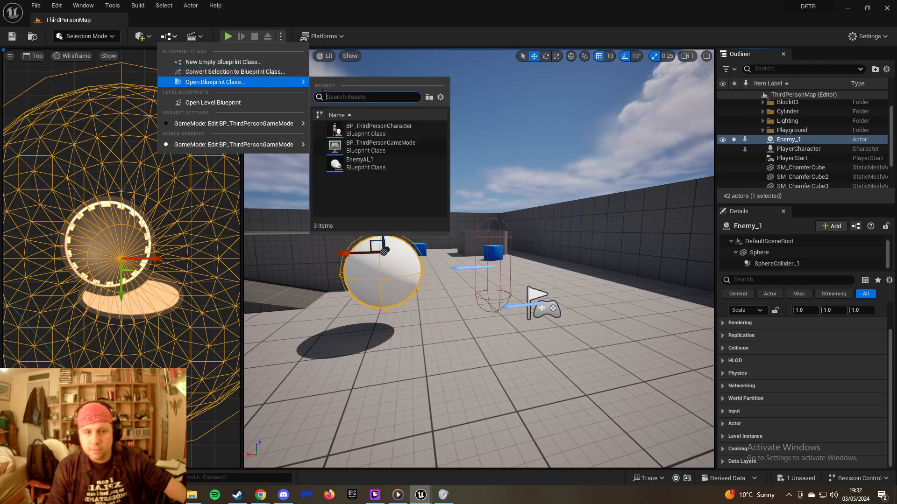
{"action": "left_click", "coordinate": [244, 72]}
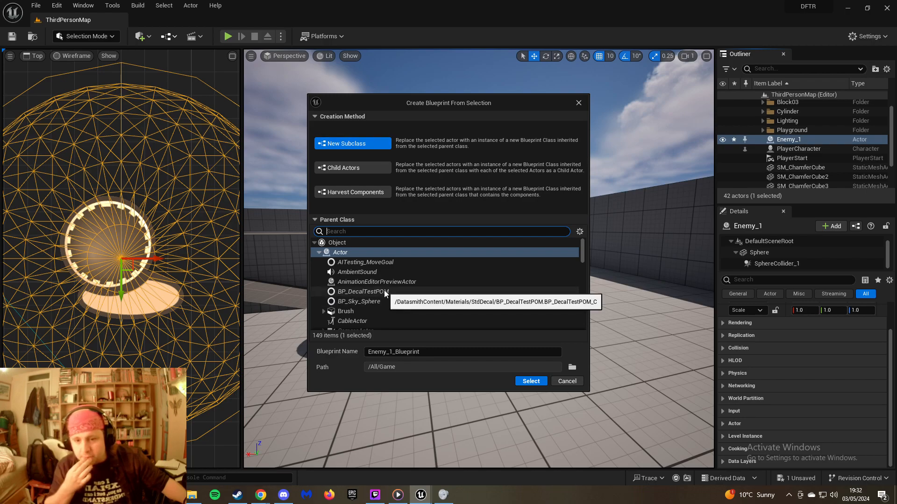
{"action": "scroll", "coordinate": [384, 292], "scroll_direction": "down", "scroll_amount": 8}
{"action": "scroll", "coordinate": [384, 290], "scroll_direction": "down", "scroll_amount": 2}
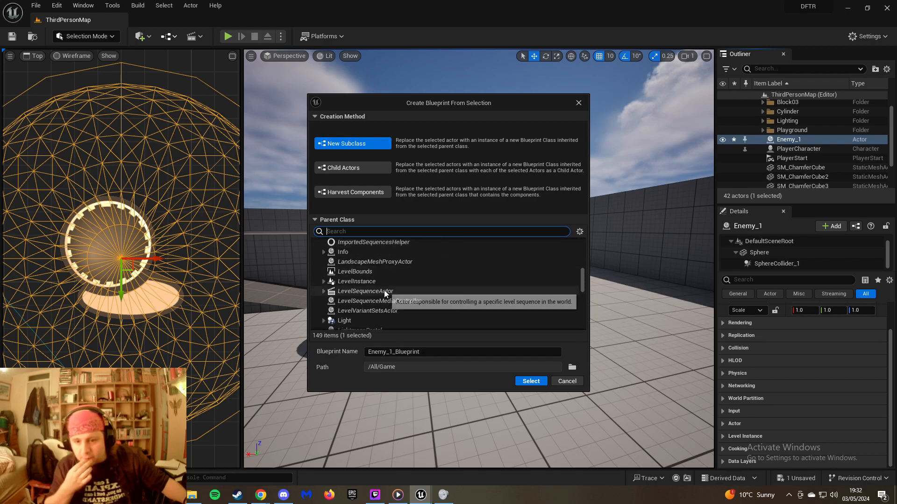
{"action": "scroll", "coordinate": [383, 288], "scroll_direction": "up", "scroll_amount": 5}
{"action": "scroll", "coordinate": [379, 285], "scroll_direction": "up", "scroll_amount": 5}
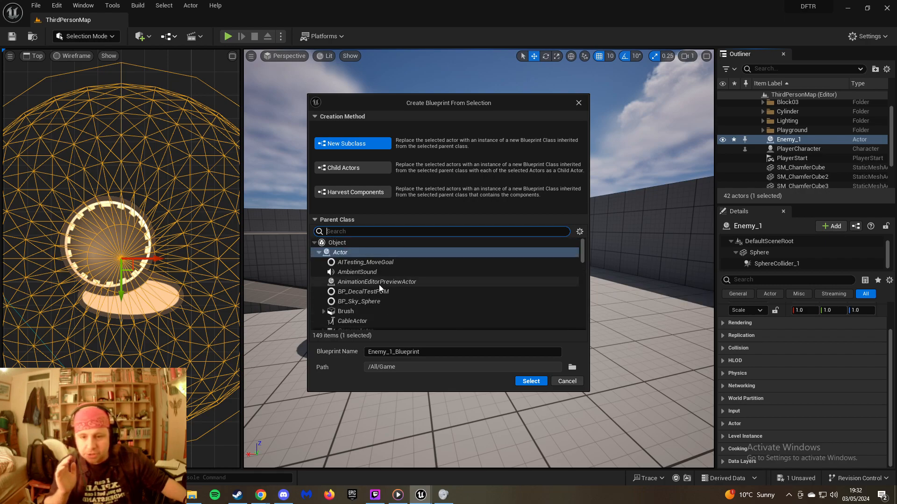
{"action": "left_click", "coordinate": [319, 252]}
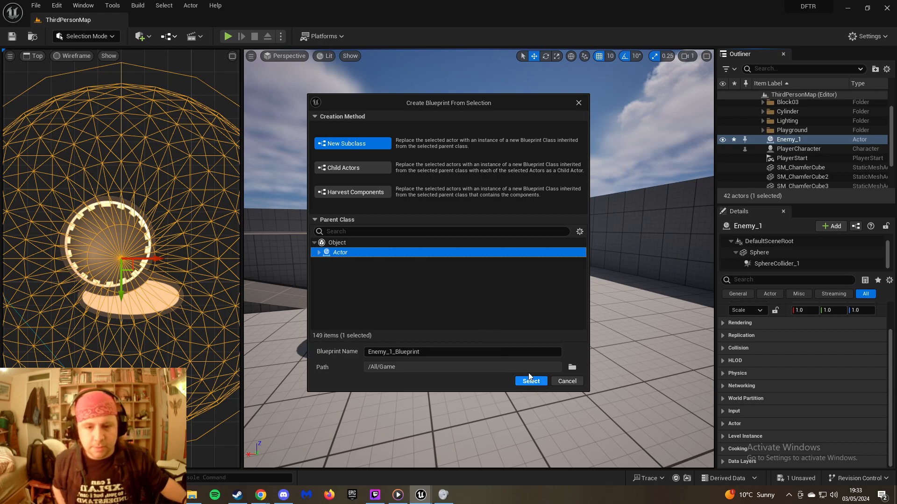
{"action": "left_click", "coordinate": [572, 368]}
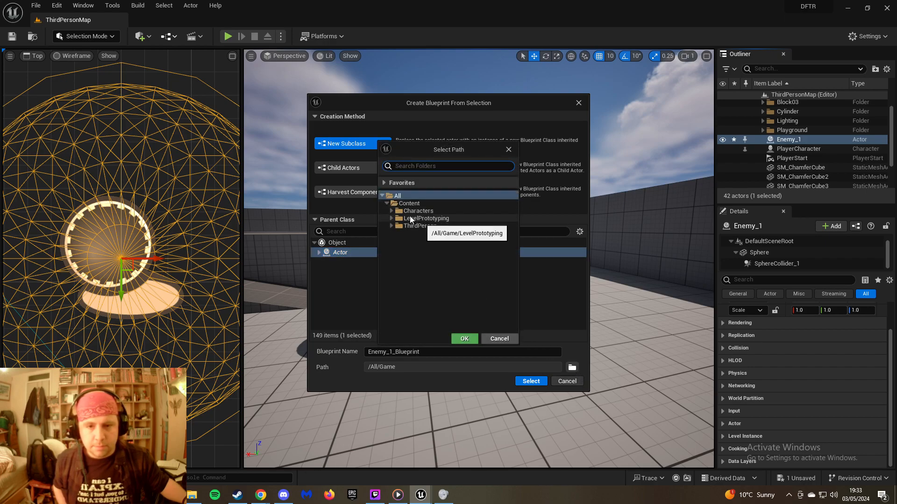
{"action": "double_click", "coordinate": [388, 206]}
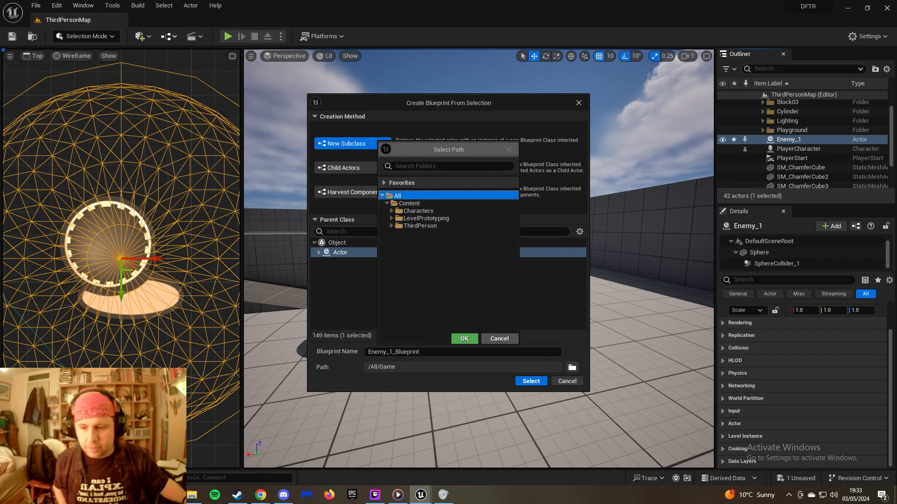
{"action": "left_click", "coordinate": [509, 149]}
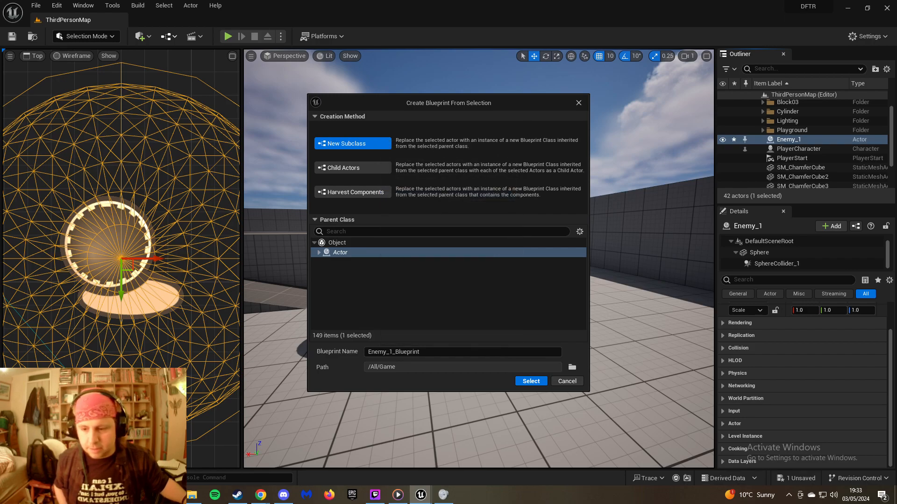
{"action": "left_click", "coordinate": [579, 104]}
{"action": "key", "text": "ctrl+space"}
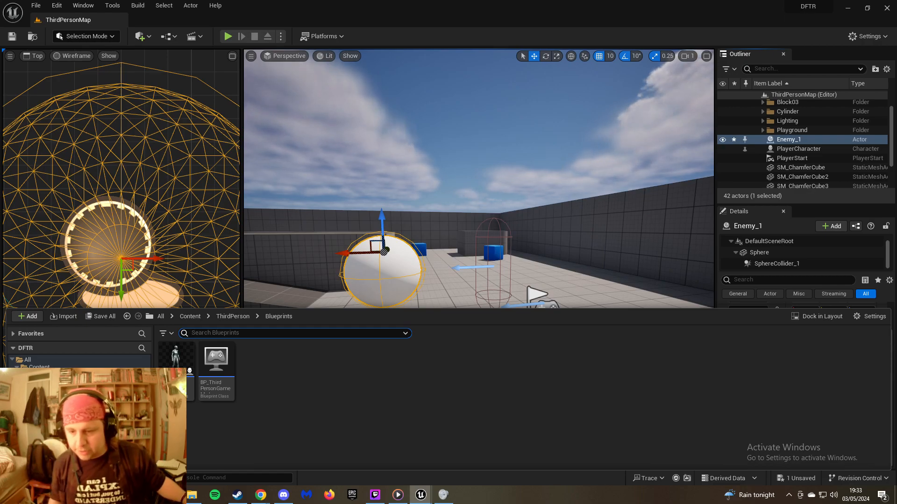
{"action": "right_click", "coordinate": [273, 375]}
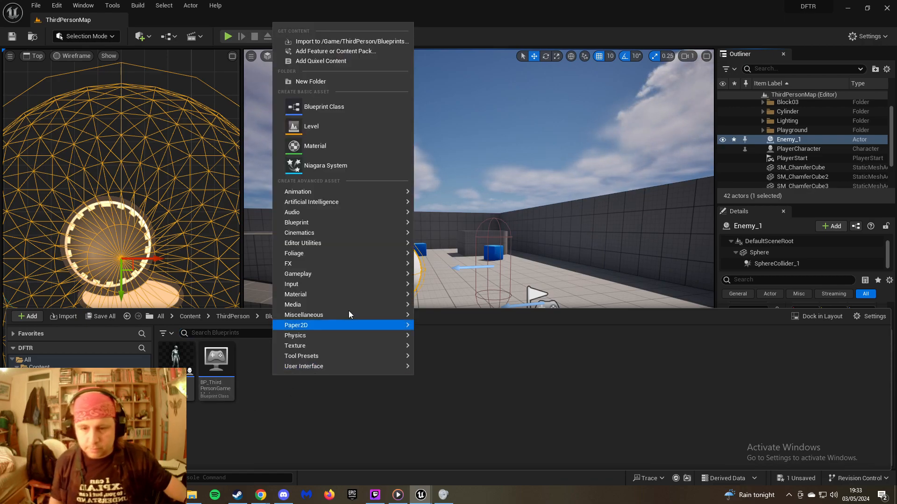
{"action": "mouse_move", "coordinate": [344, 325]}
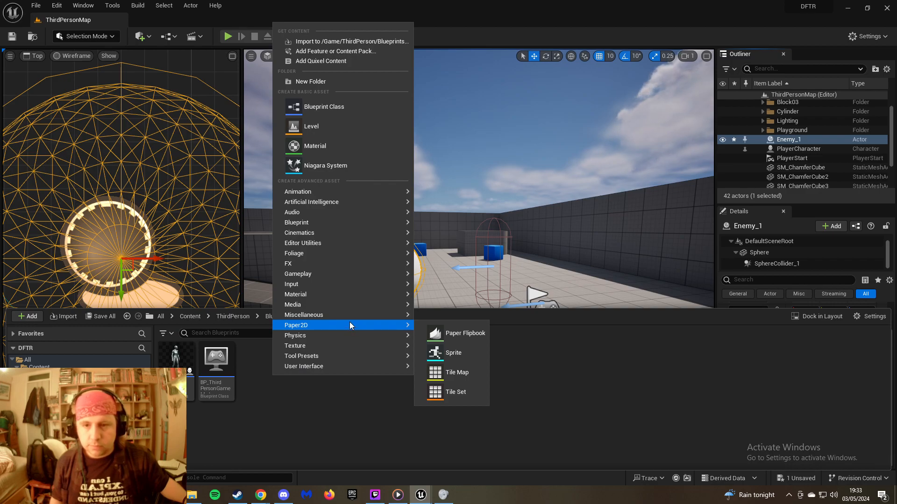
{"action": "left_click", "coordinate": [314, 394]}
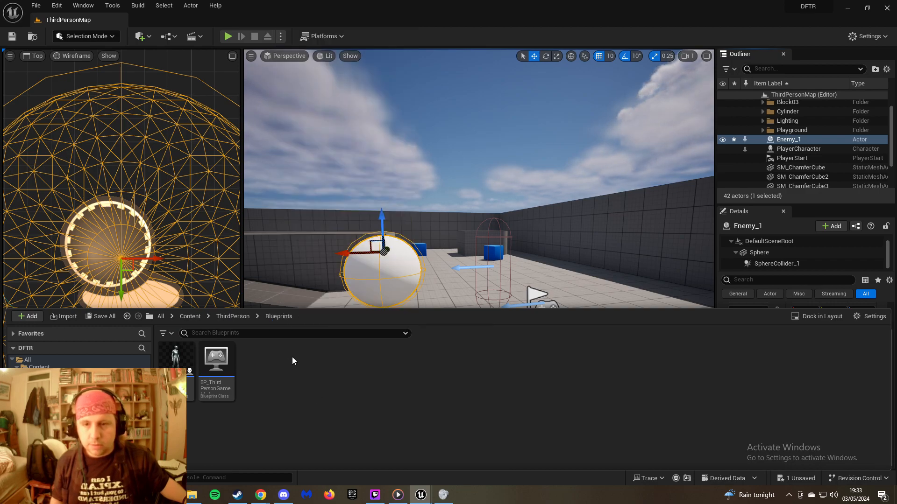
{"action": "right_click", "coordinate": [263, 371]}
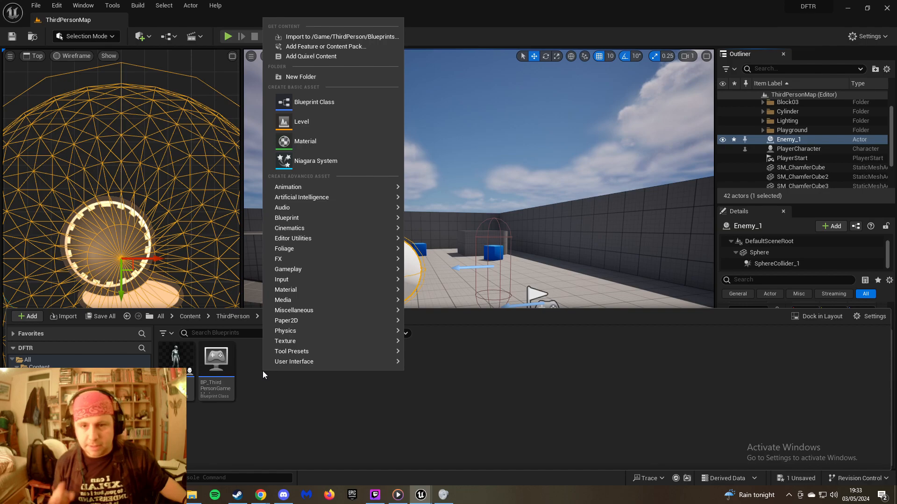
{"action": "mouse_move", "coordinate": [286, 354]}
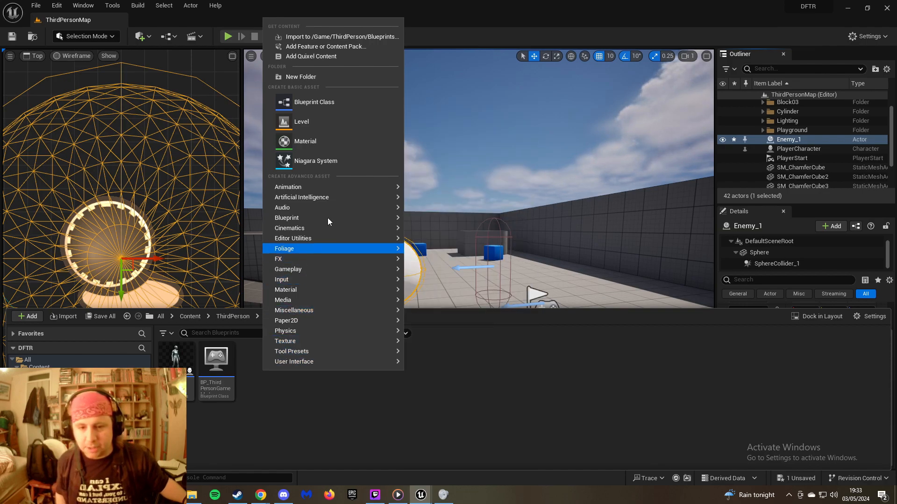
{"action": "mouse_move", "coordinate": [340, 189]}
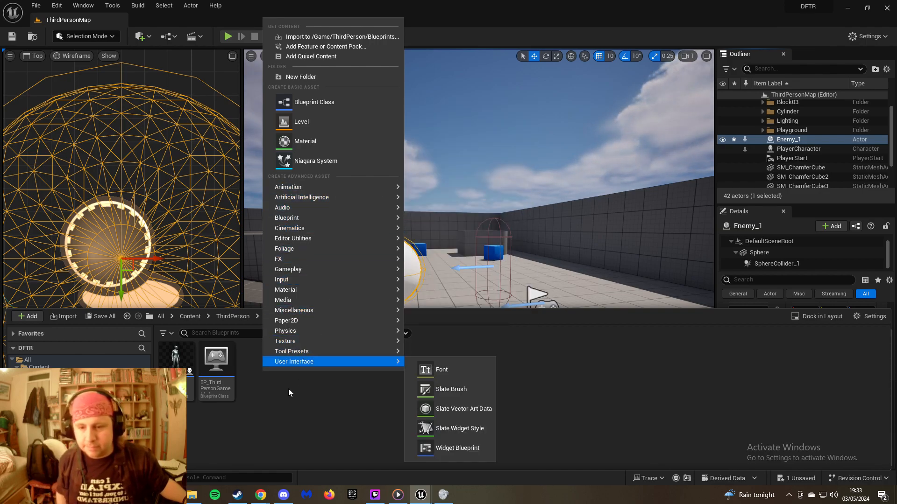
{"action": "left_click", "coordinate": [286, 389]}
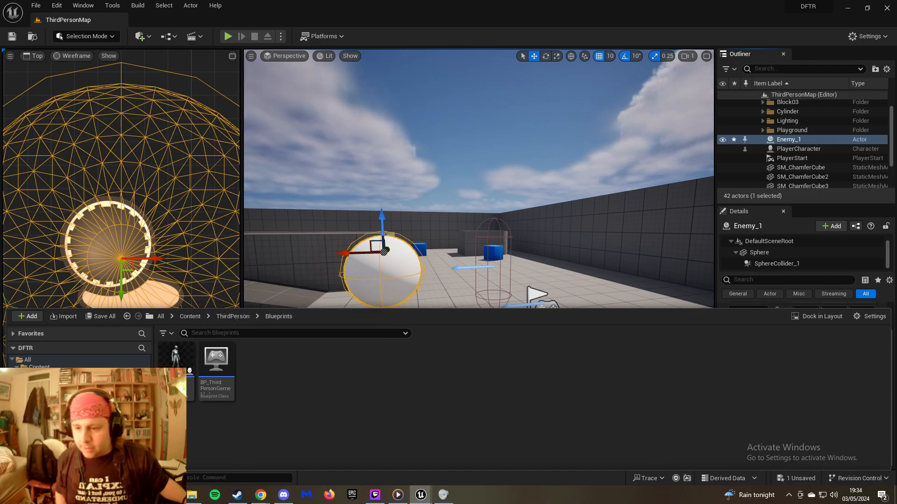
Try placing the EnemyAI_1 blueprint from the Characters folder in the level beside Enemy_1, and delete that instance again
{"action": "key", "text": "ctrl+b"}
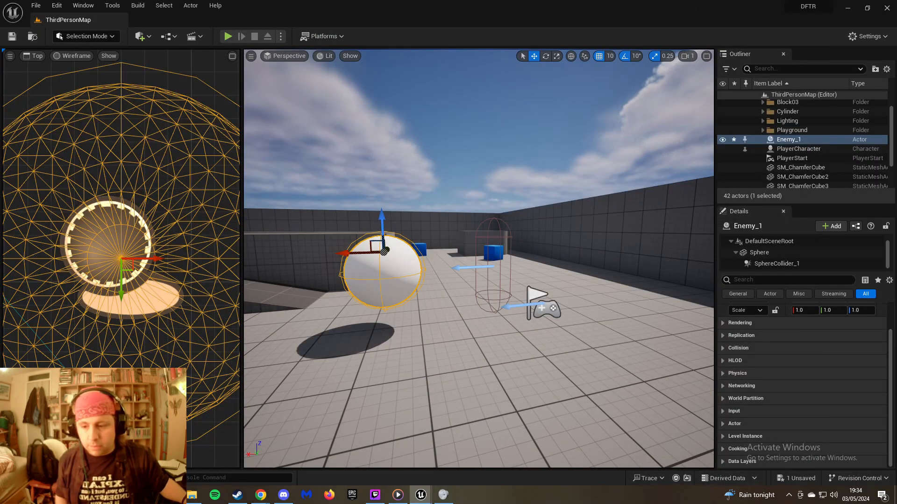
{"action": "left_click", "coordinate": [28, 478]}
{"action": "left_click_drag", "start_coordinate": [428, 356], "coordinate": [786, 142]}
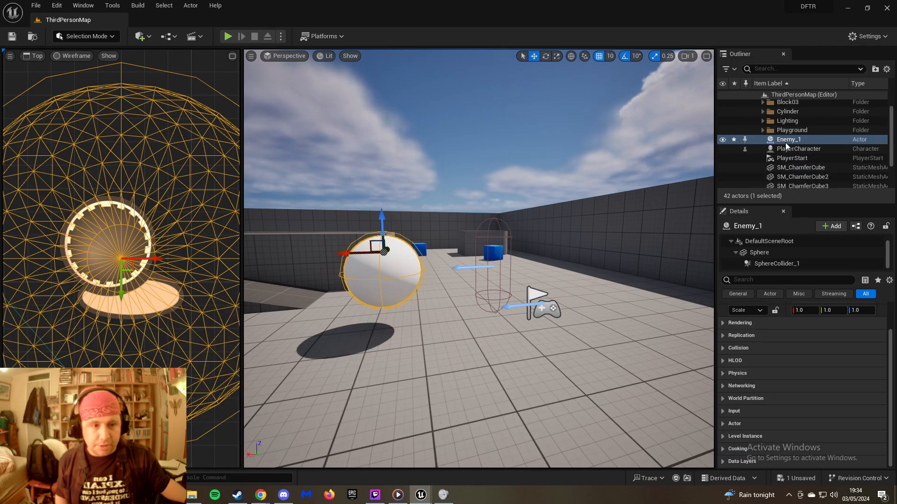
{"action": "left_click", "coordinate": [28, 477]}
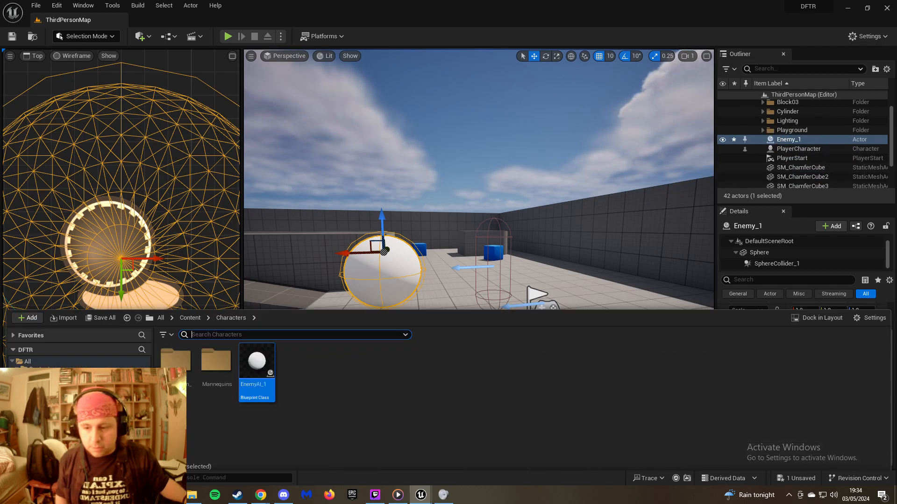
{"action": "left_click_drag", "start_coordinate": [257, 364], "coordinate": [408, 278]}
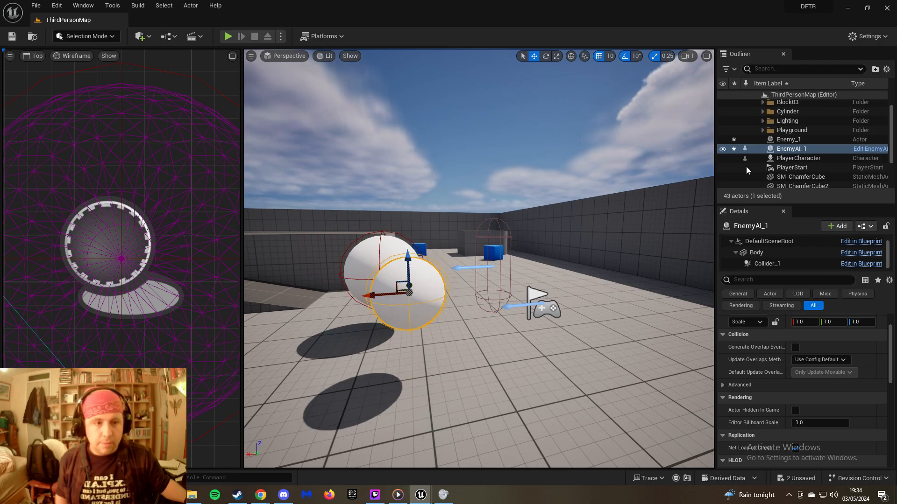
{"action": "right_click", "coordinate": [803, 152]}
{"action": "mouse_move", "coordinate": [807, 393]}
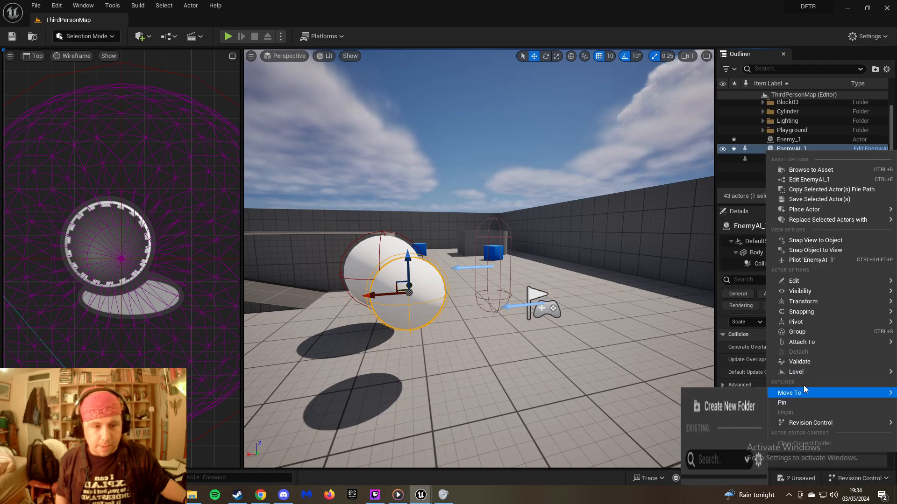
{"action": "left_click", "coordinate": [801, 150]}
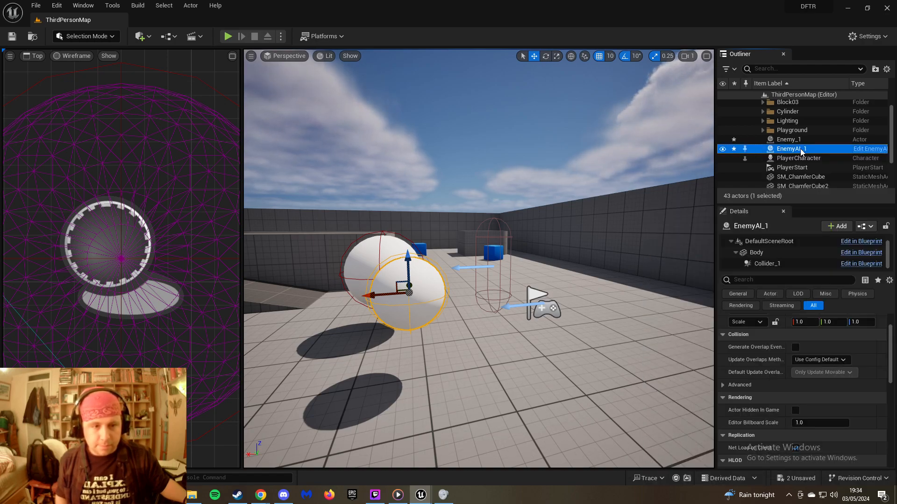
{"action": "key", "text": "Delete"}
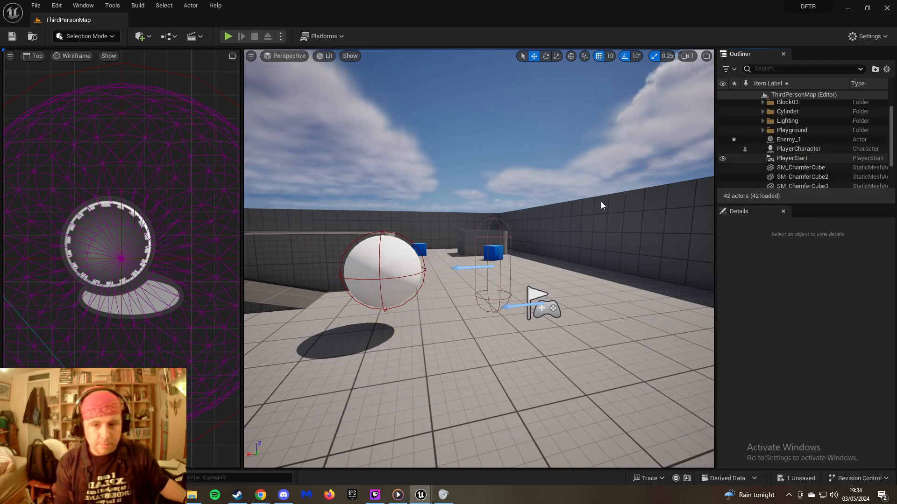
Delete the original Enemy_1 actor from the level
{"action": "left_click", "coordinate": [383, 275]}
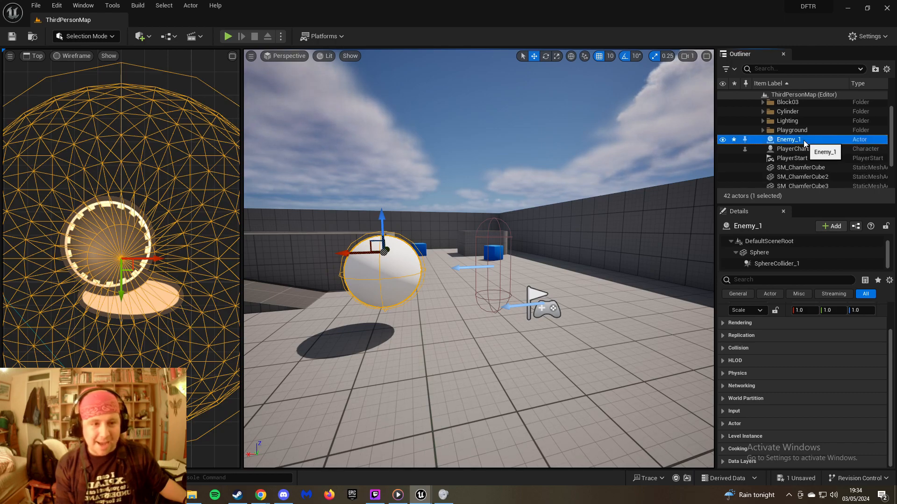
{"action": "key", "text": "Delete"}
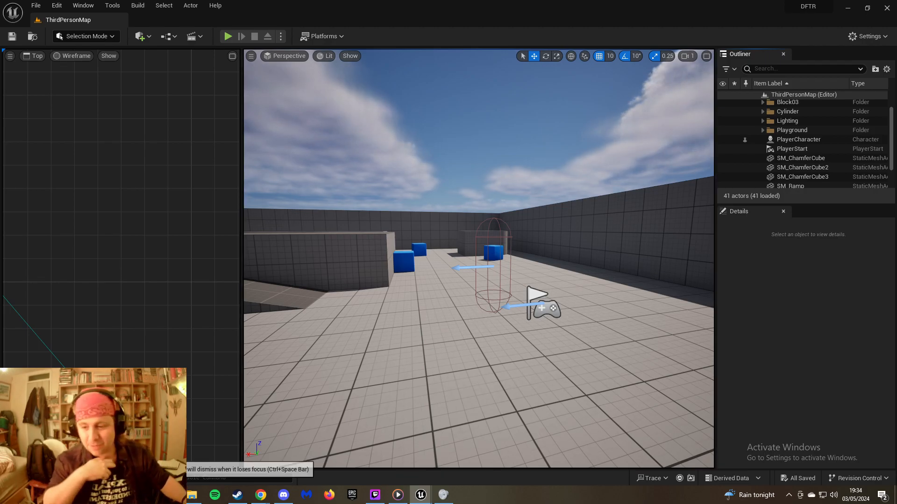
Create a folder named Enemies in ThirdPerson/Blueprints and remove it again
{"action": "left_click", "coordinate": [38, 477]}
{"action": "left_click", "coordinate": [47, 419]}
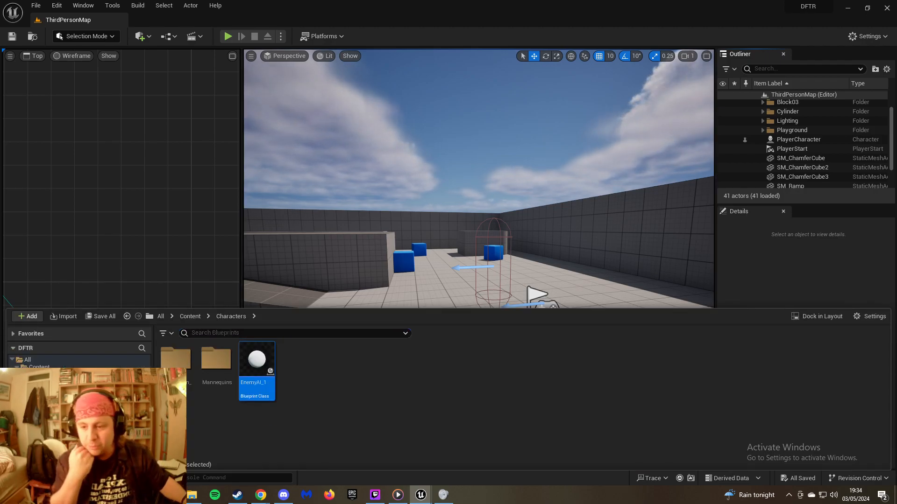
{"action": "right_click", "coordinate": [259, 377]}
{"action": "mouse_move", "coordinate": [323, 312]}
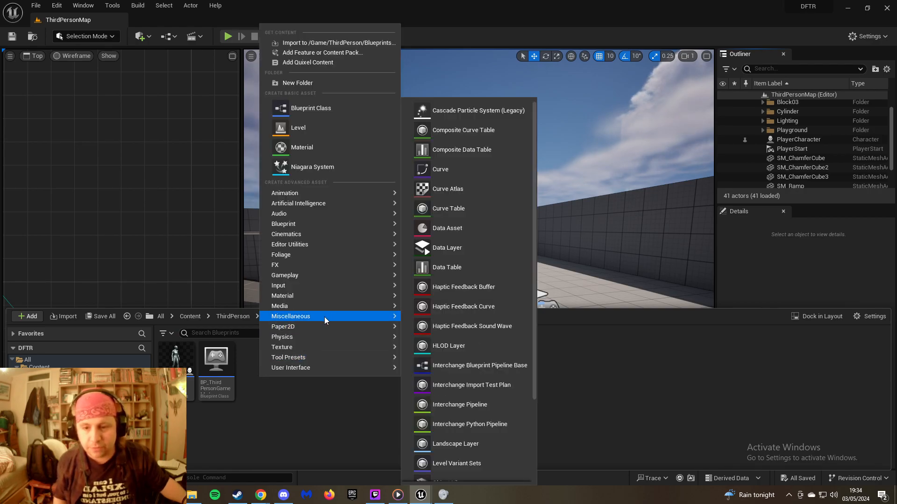
{"action": "left_click", "coordinate": [311, 85]}
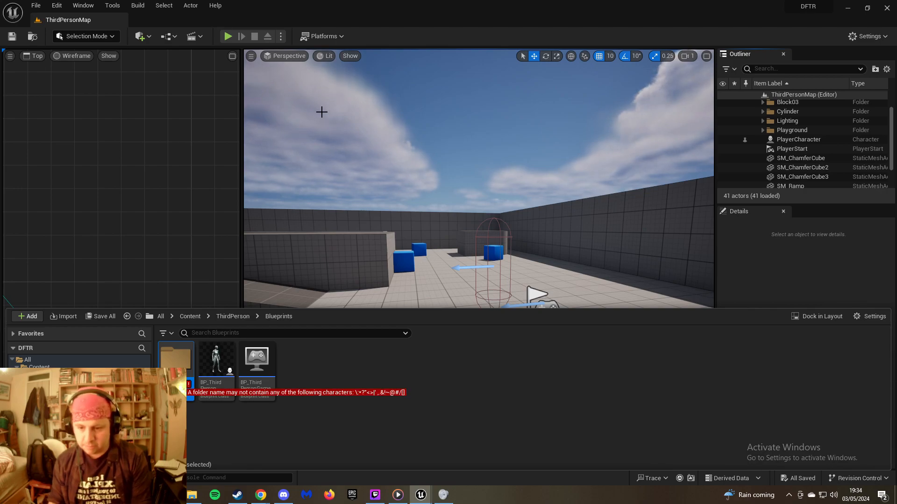
{"action": "key", "text": "BackSpace"}
{"action": "key", "text": "Return"}
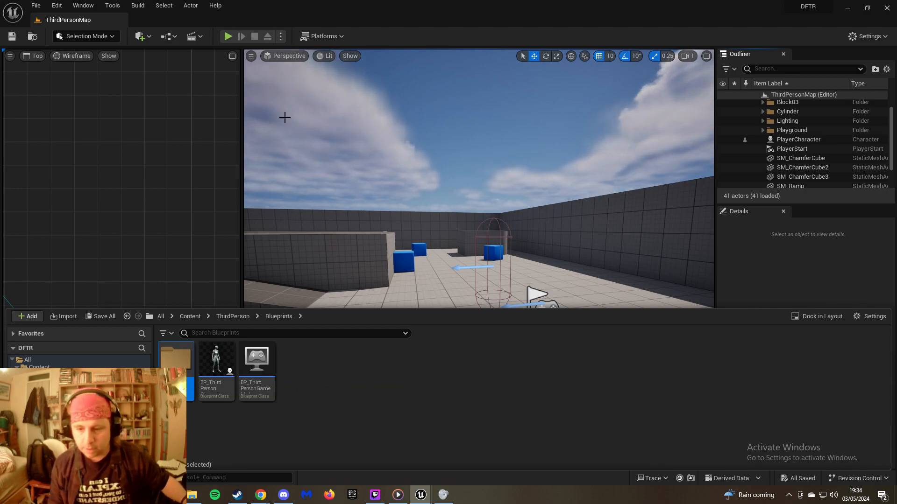
{"action": "right_click", "coordinate": [183, 389]}
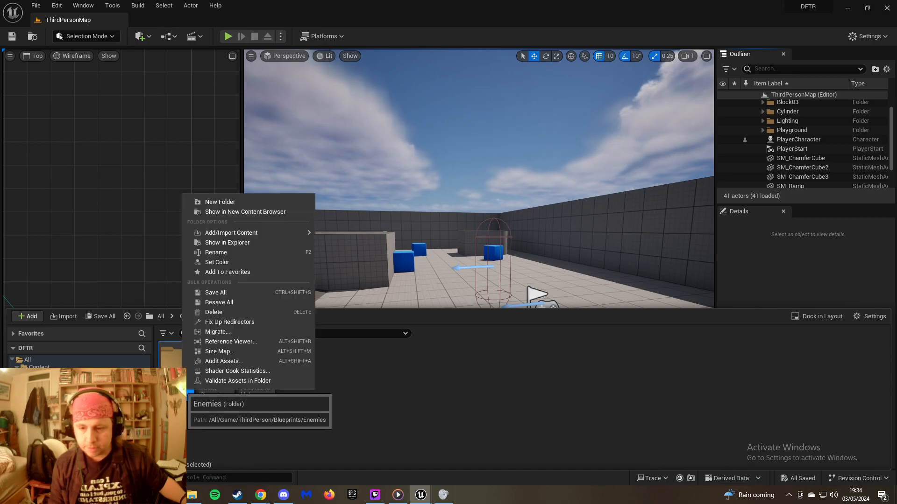
{"action": "left_click", "coordinate": [171, 388]}
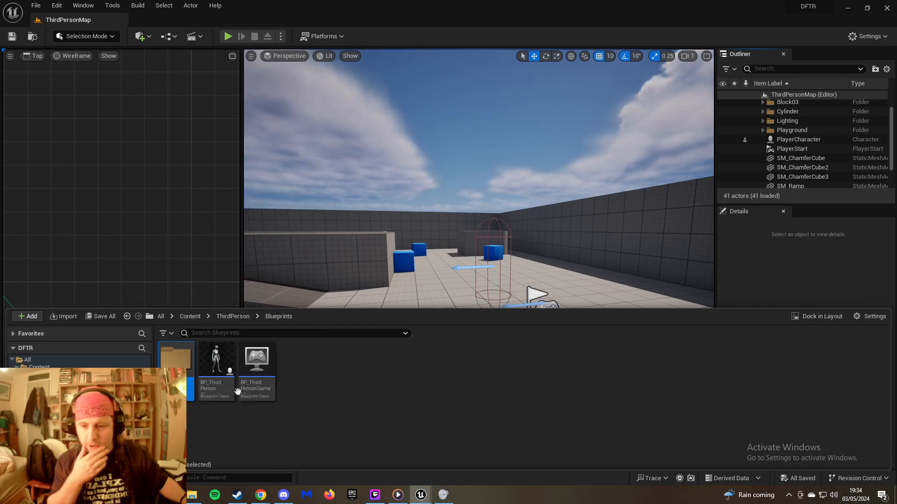
Create a folder named The_Good in the ThirdPerson/Blueprints folder
{"action": "right_click", "coordinate": [267, 386]}
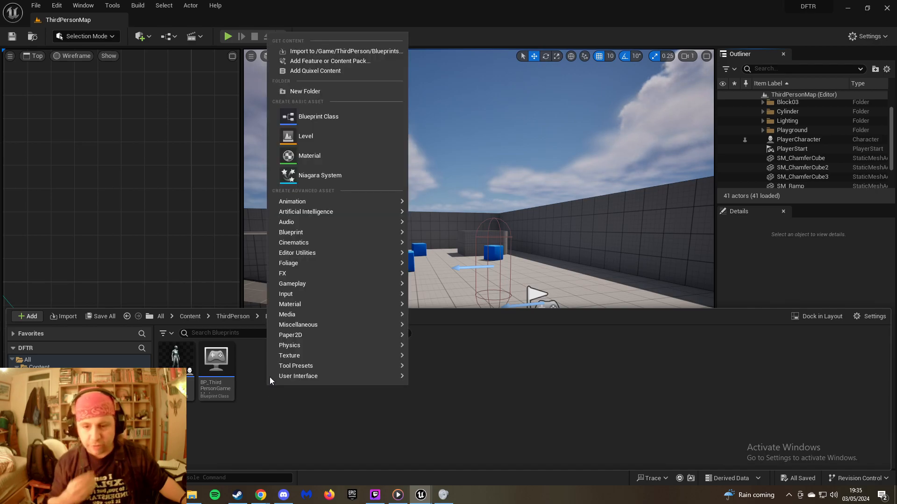
{"action": "left_click", "coordinate": [303, 90]}
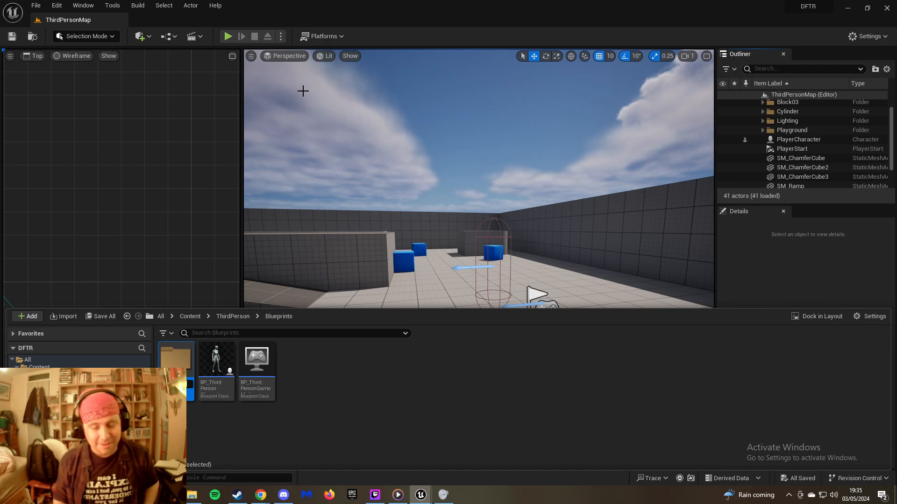
{"action": "key", "text": "Return"}
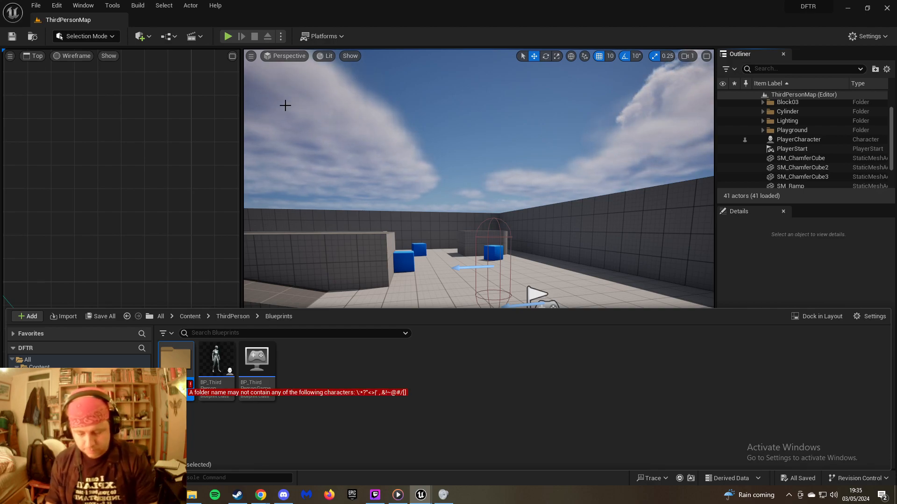
{"action": "key", "text": "BackSpace"}
{"action": "key", "text": "Return"}
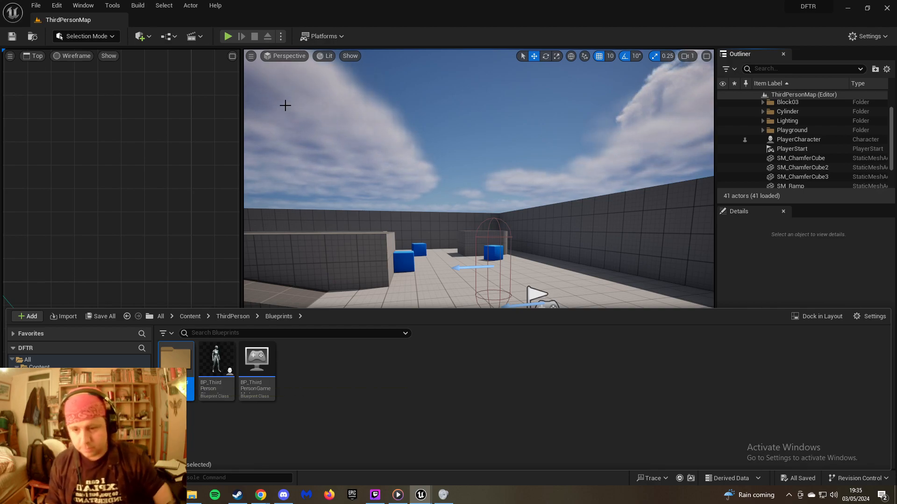
Add two more folders named The_Bad and The_Ugly in the ThirdPerson/Blueprints folder
{"action": "right_click", "coordinate": [299, 363]}
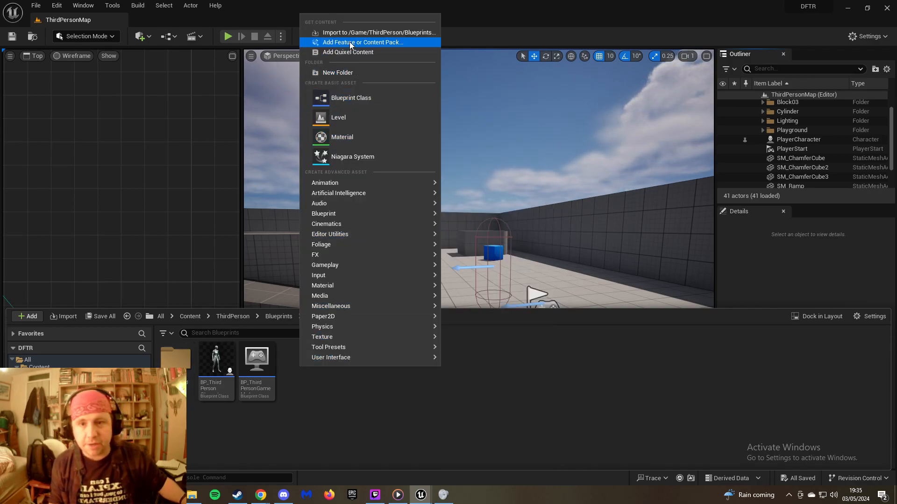
{"action": "left_click", "coordinate": [338, 73]}
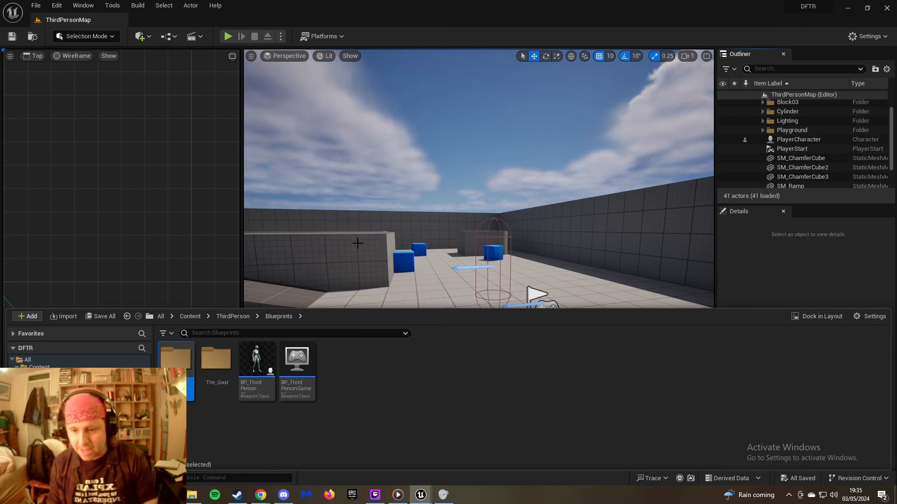
{"action": "key", "text": "Return"}
{"action": "right_click", "coordinate": [339, 371]}
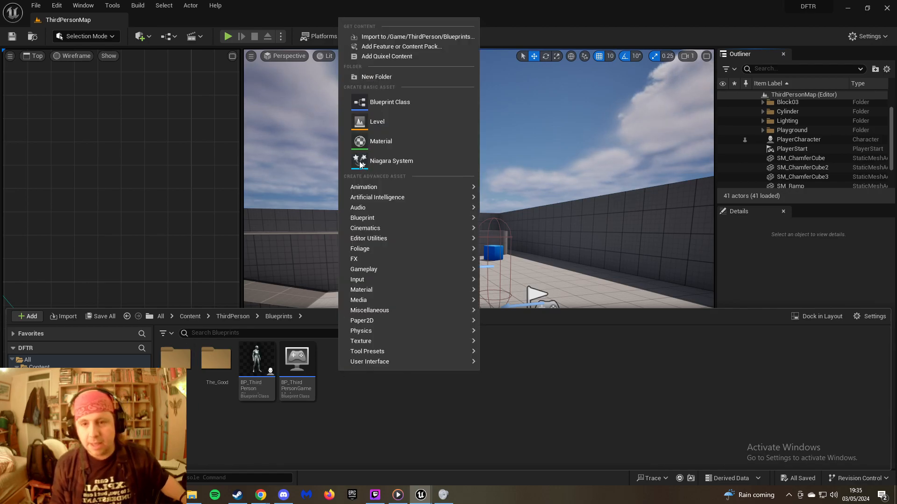
{"action": "left_click", "coordinate": [384, 76]}
{"action": "type", "text": "T"}
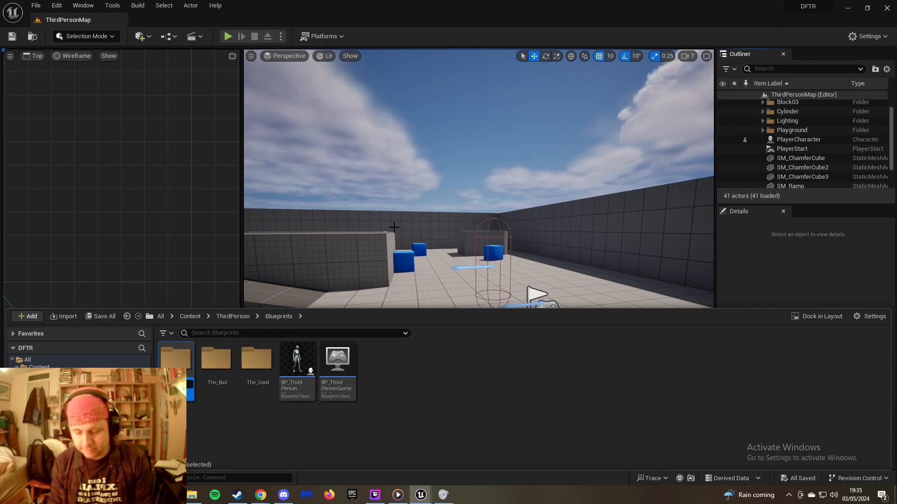
{"action": "key", "text": "Return"}
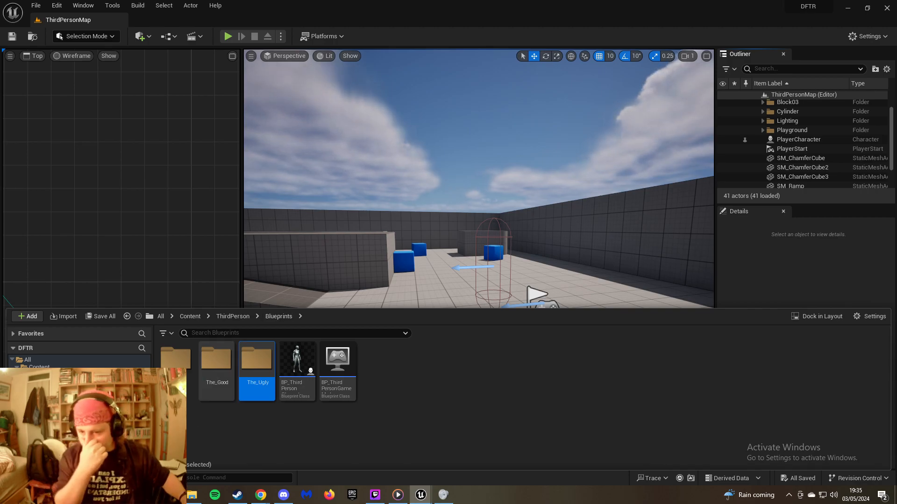
Create an Actor Blueprint Class named EnemyAI_1 in the The_Bad folder and open it for editing
{"action": "double_click", "coordinate": [177, 359]}
{"action": "right_click", "coordinate": [214, 367]}
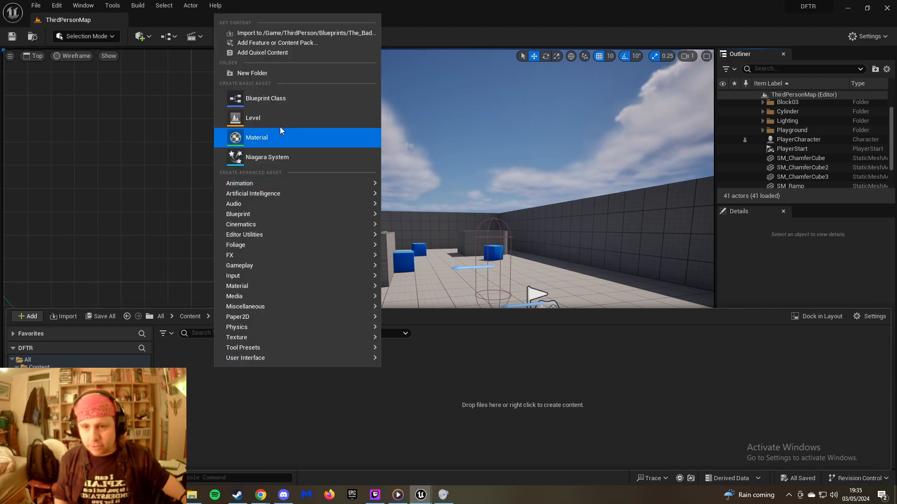
{"action": "left_click", "coordinate": [269, 100]}
{"action": "left_click", "coordinate": [370, 179]}
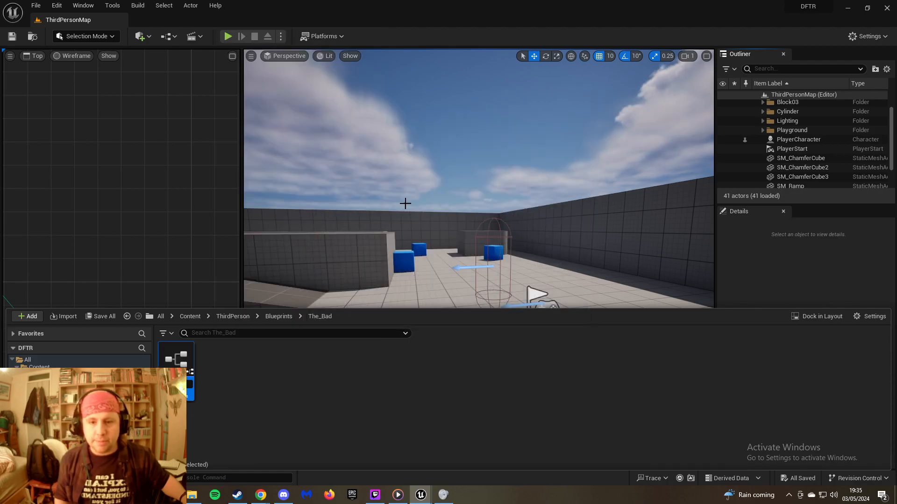
{"action": "key", "text": "Return"}
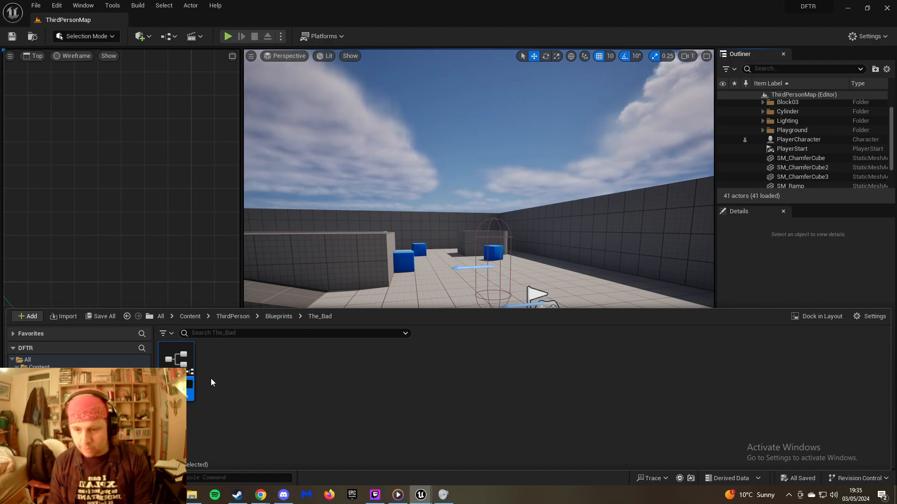
{"action": "double_click", "coordinate": [178, 381]}
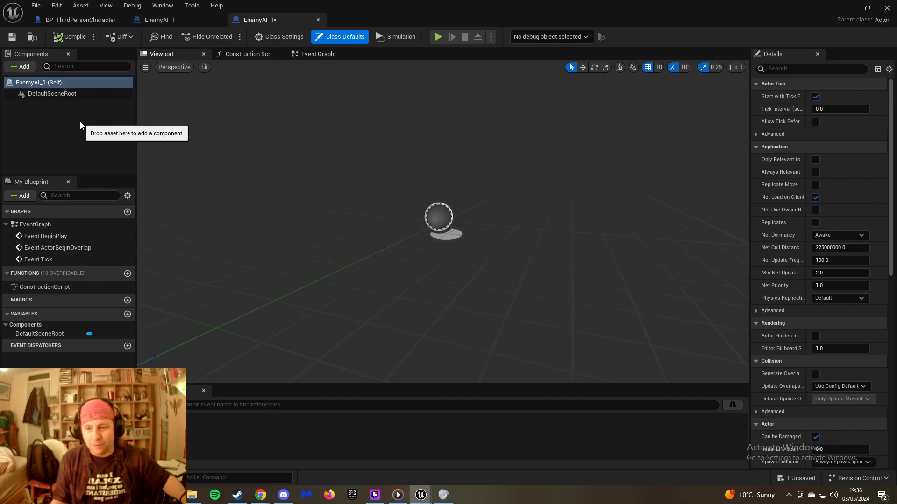
Add a Sphere component to the EnemyAI_1 blueprint and name it Body
{"action": "left_click", "coordinate": [21, 69]}
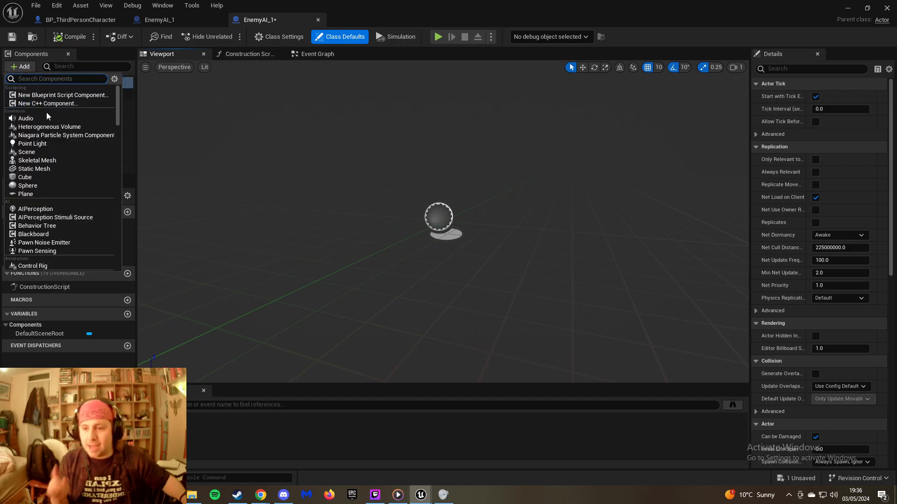
{"action": "left_click", "coordinate": [41, 185]}
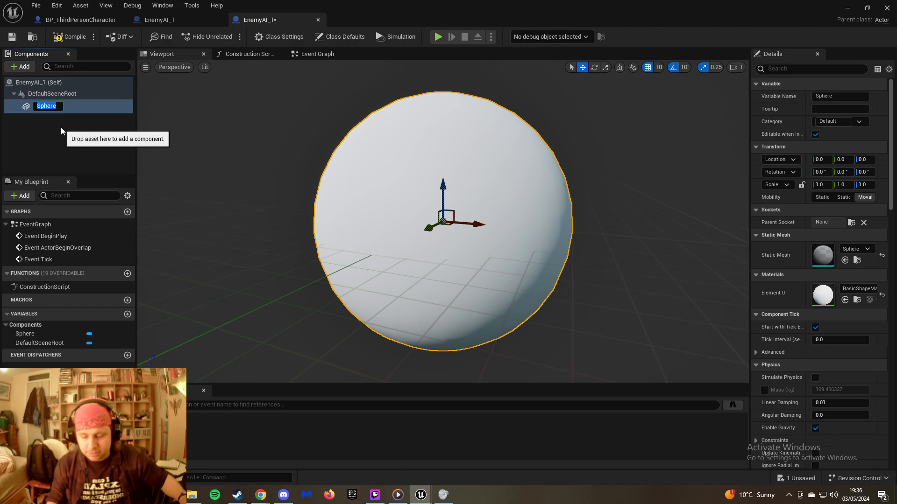
{"action": "key", "text": "Return"}
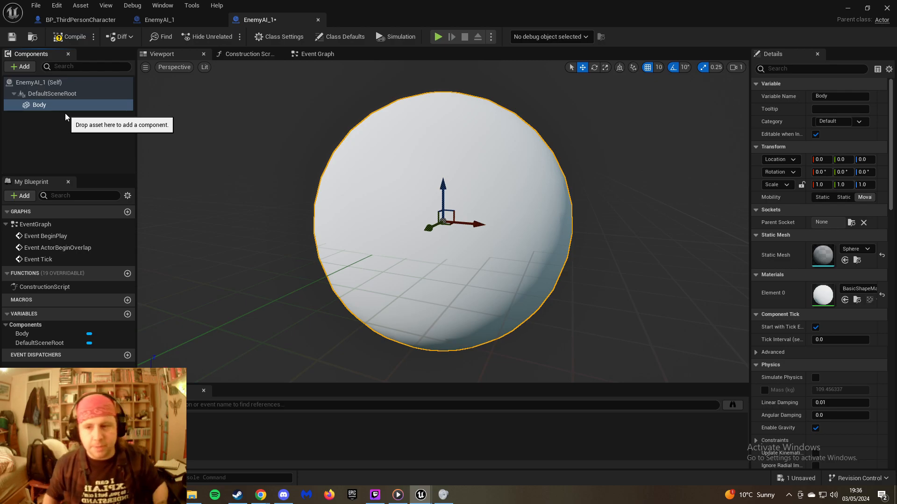
Add a Sphere Collision component under Body and name it SphereCollider_1
{"action": "left_click", "coordinate": [17, 69]}
{"action": "scroll", "coordinate": [52, 195], "scroll_direction": "down", "scroll_amount": 3}
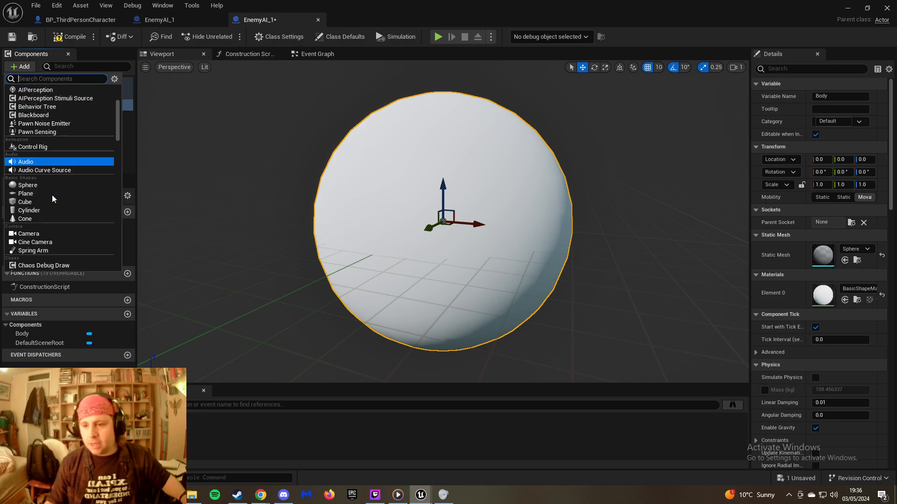
{"action": "scroll", "coordinate": [52, 196], "scroll_direction": "up", "scroll_amount": 5}
{"action": "scroll", "coordinate": [52, 196], "scroll_direction": "down", "scroll_amount": 10}
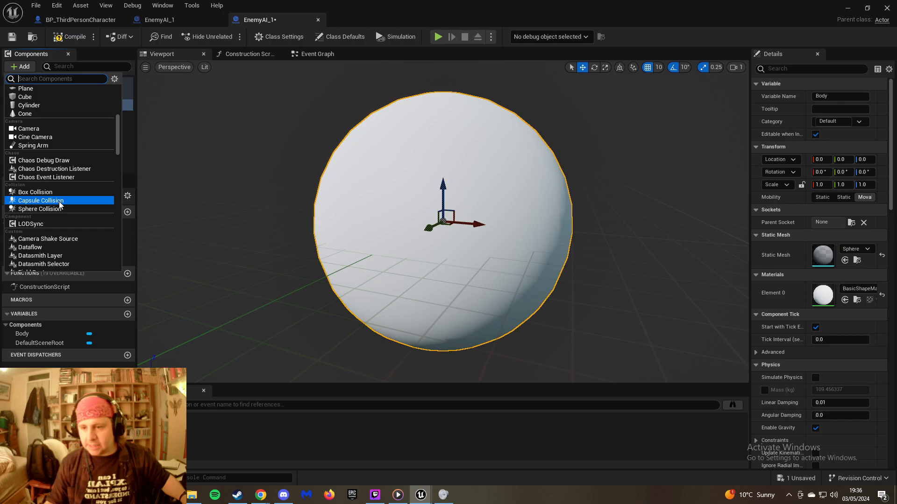
{"action": "left_click", "coordinate": [60, 209]}
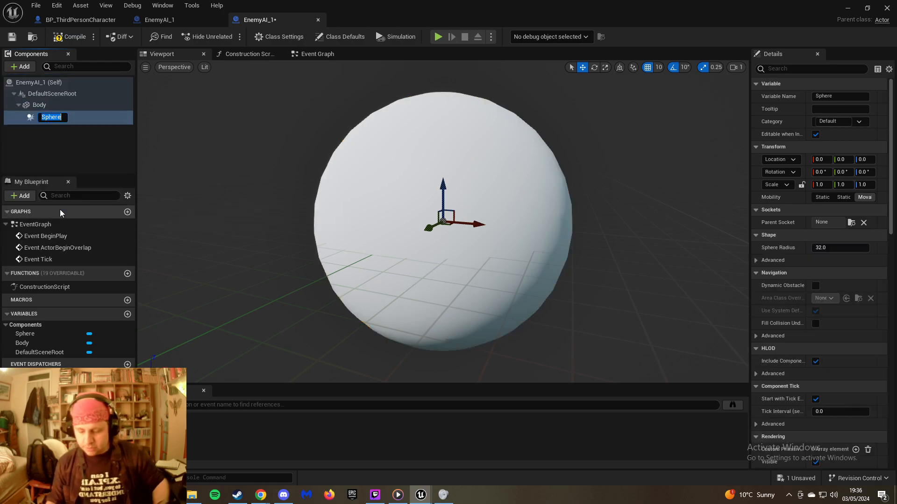
{"action": "key", "text": "Right"}
{"action": "type", "text": "C"}
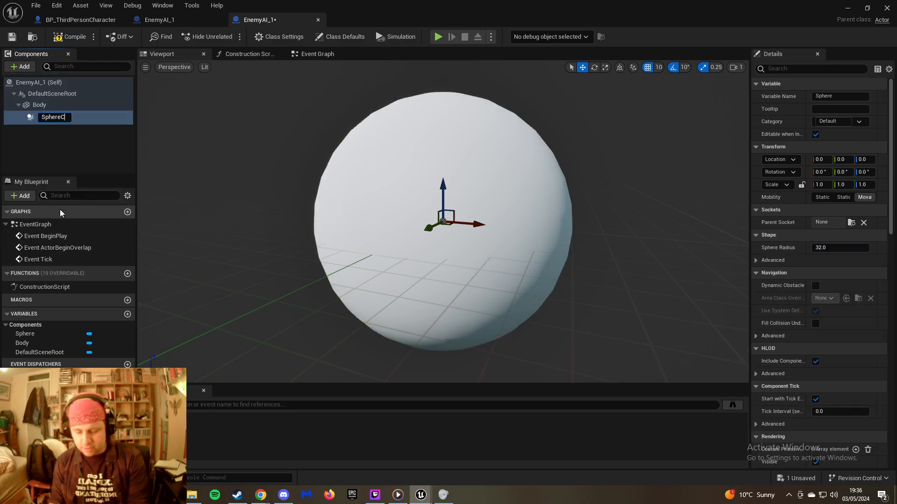
{"action": "type", "text": "ollider_1"}
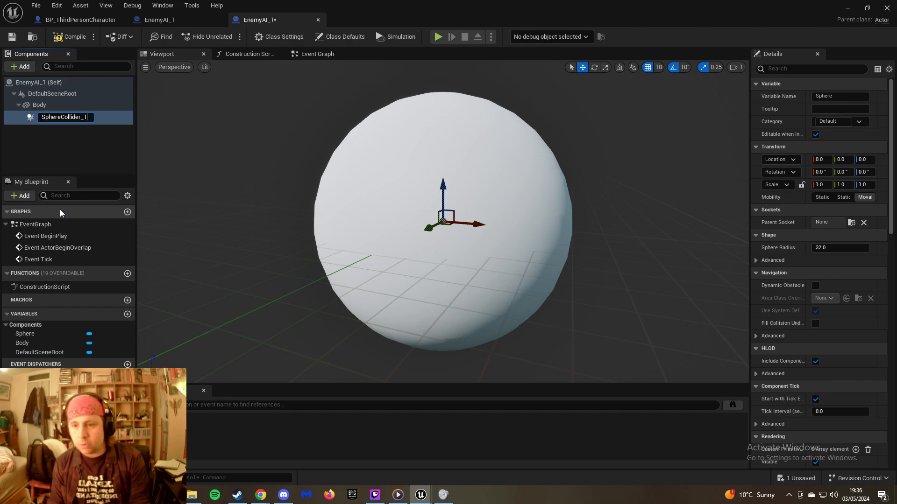
{"action": "key", "text": "Return"}
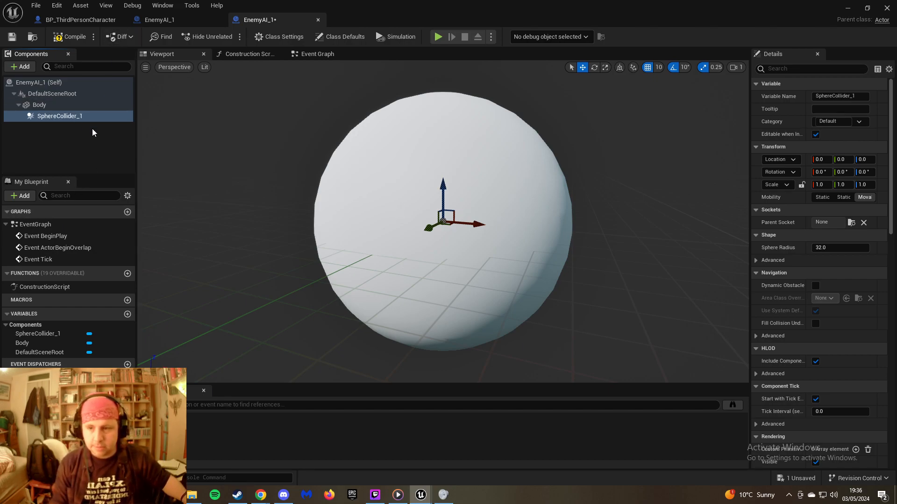
Move SphereCollider_1 out of Body to 80 along the Y axis and back to the centre
{"action": "left_click", "coordinate": [324, 191]}
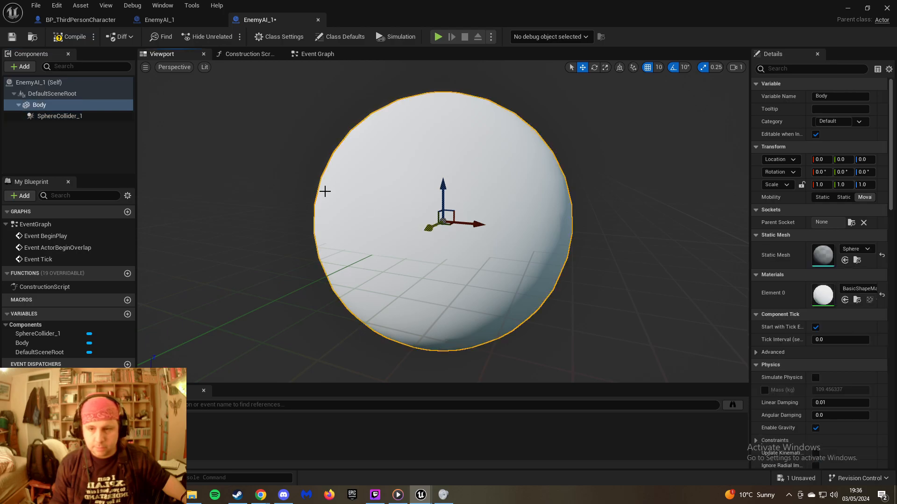
{"action": "left_click", "coordinate": [81, 116]}
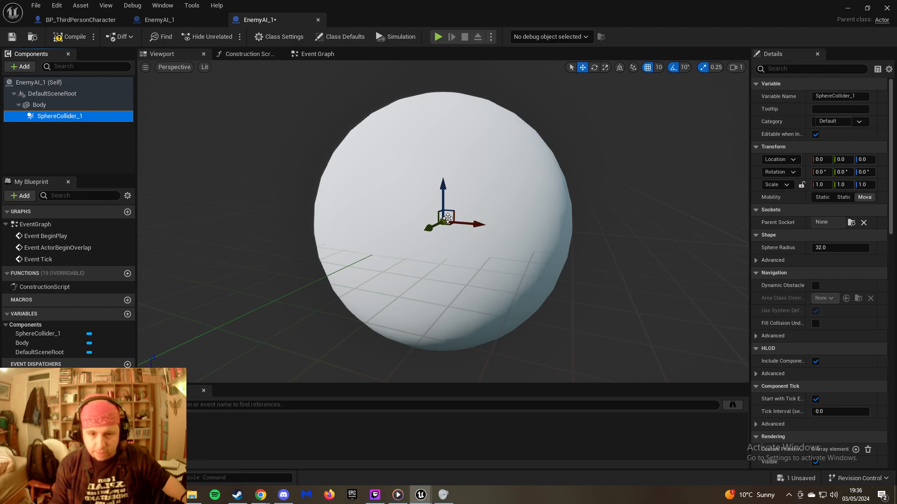
{"action": "right_click_drag", "start_coordinate": [443, 223], "coordinate": [296, 241]}
{"action": "key", "text": "d"}
{"action": "key", "text": "w"}
{"action": "key", "text": "s"}
{"action": "key", "text": "w"}
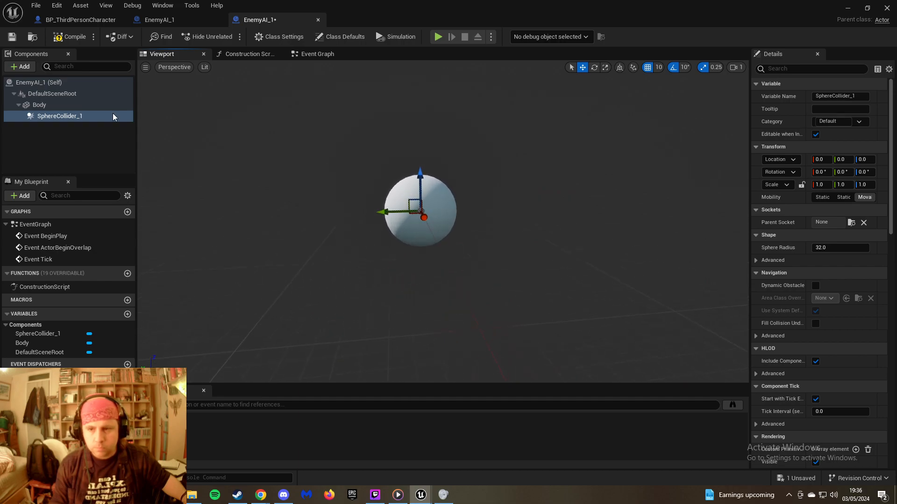
{"action": "left_click", "coordinate": [97, 118]}
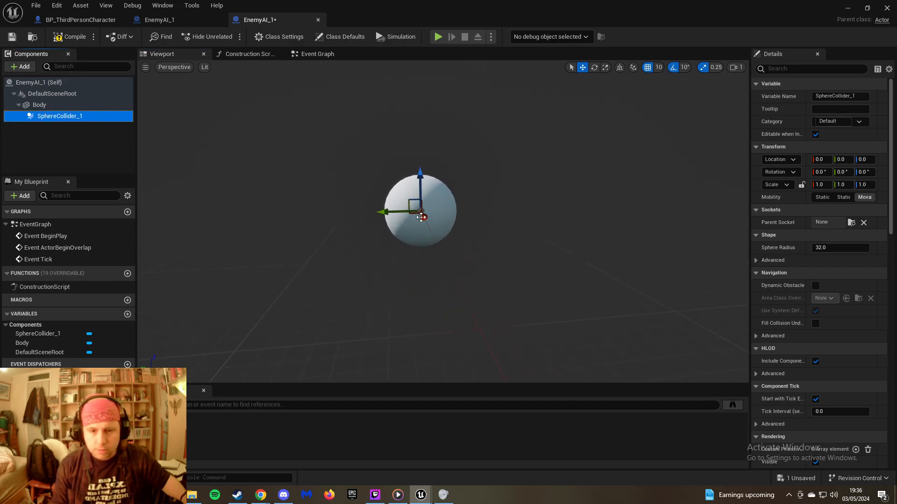
{"action": "left_click_drag", "start_coordinate": [404, 213], "coordinate": [335, 218]}
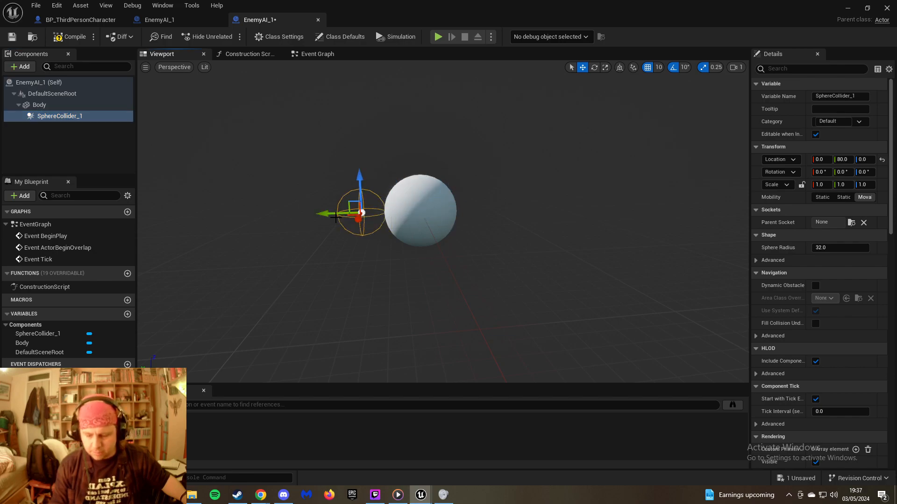
{"action": "key", "text": "r"}
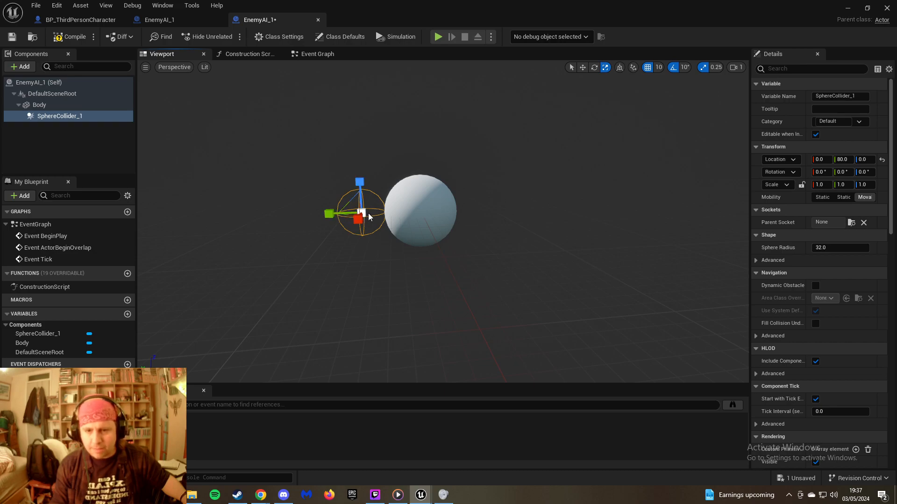
{"action": "key", "text": "w"}
{"action": "left_click_drag", "start_coordinate": [334, 214], "coordinate": [395, 215]}
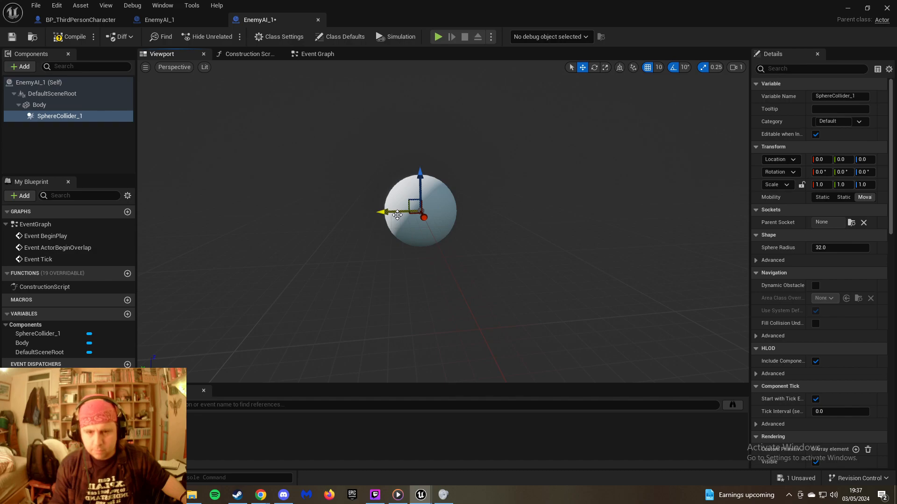
Scale SphereCollider_1 uniformly to 1.75 so that it encloses the Body sphere
{"action": "key", "text": "r"}
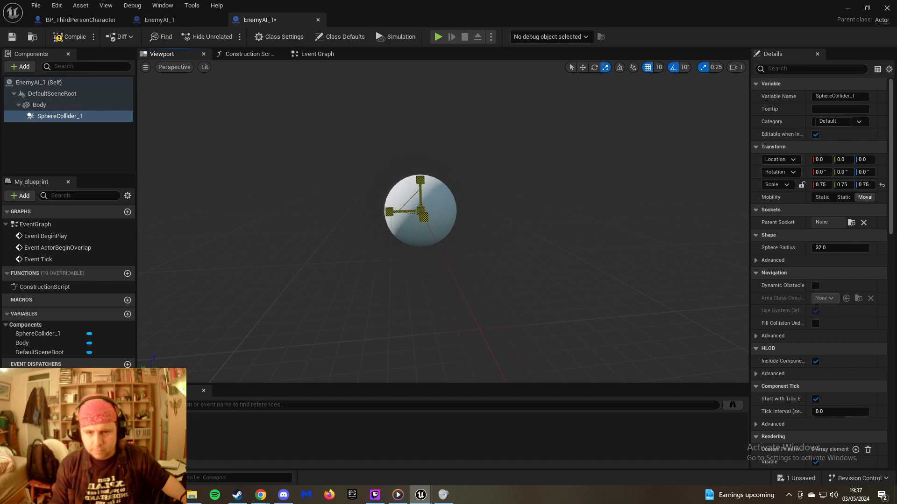
{"action": "left_click_drag", "start_coordinate": [420, 211], "coordinate": [439, 192]}
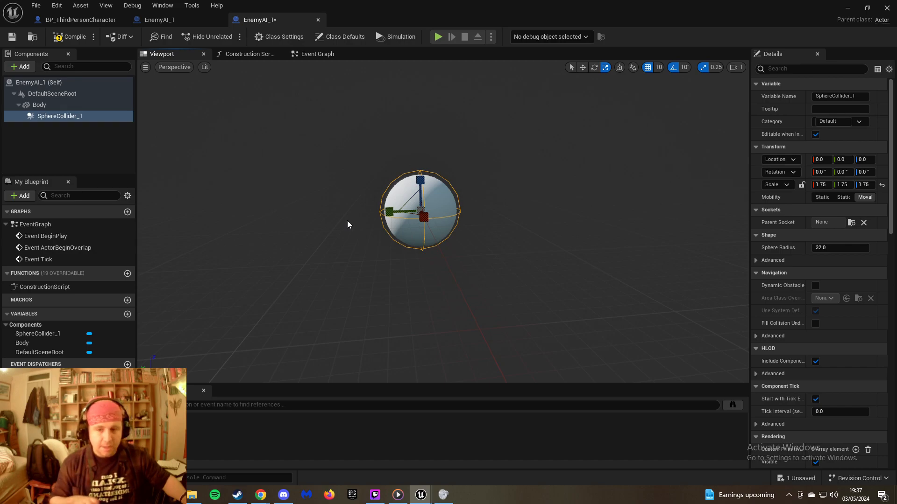
{"action": "key", "text": "w"}
{"action": "scroll", "coordinate": [365, 210], "scroll_direction": "up", "scroll_amount": 6}
{"action": "scroll", "coordinate": [365, 210], "scroll_direction": "down", "scroll_amount": 2}
{"action": "scroll", "coordinate": [365, 210], "scroll_direction": "down", "scroll_amount": 4}
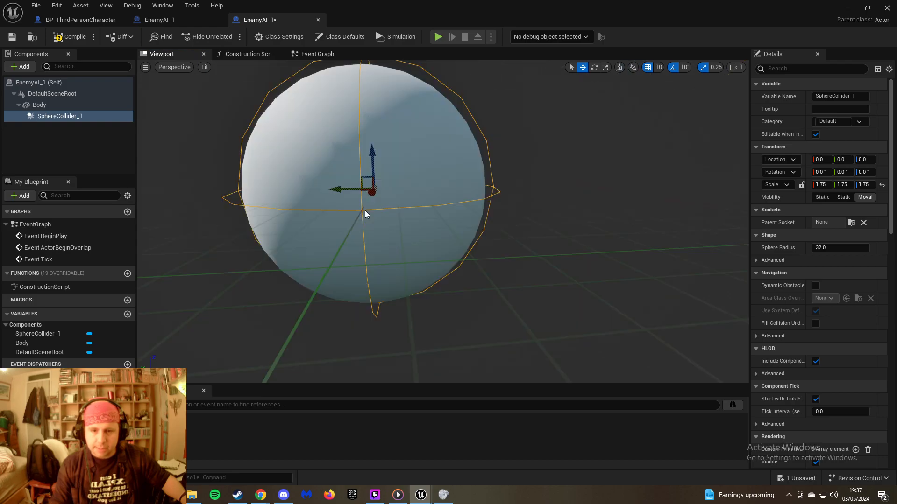
Examine from several sides how SphereCollider_1 fits around the Body sphere
{"action": "mouse_move", "coordinate": [341, 204]}
{"action": "right_mouse_down"}
{"action": "mouse_move", "coordinate": [360, 208]}
{"action": "mouse_move", "coordinate": [301, 184]}
{"action": "mouse_move", "coordinate": [446, 191]}
{"action": "mouse_move", "coordinate": [407, 170]}
{"action": "mouse_move", "coordinate": [544, 172]}
{"action": "mouse_move", "coordinate": [505, 219]}
{"action": "mouse_move", "coordinate": [547, 154]}
{"action": "mouse_move", "coordinate": [621, 164]}
{"action": "mouse_move", "coordinate": [561, 173]}
{"action": "mouse_move", "coordinate": [603, 177]}
{"action": "mouse_move", "coordinate": [603, 140]}
{"action": "mouse_move", "coordinate": [569, 172]}
{"action": "mouse_move", "coordinate": [518, 168]}
{"action": "mouse_move", "coordinate": [519, 191]}
{"action": "mouse_move", "coordinate": [444, 112]}
{"action": "mouse_move", "coordinate": [397, 79]}
{"action": "mouse_move", "coordinate": [486, 154]}
{"action": "mouse_move", "coordinate": [523, 131]}
{"action": "mouse_move", "coordinate": [453, 164]}
{"action": "mouse_move", "coordinate": [393, 159]}
{"action": "right_mouse_up"}
{"action": "key", "text": "a"}
{"action": "key", "text": "s"}
{"action": "key", "text": "w"}
{"action": "key", "text": "a"}
{"action": "key", "text": "s"}
{"action": "key", "text": "w"}
{"action": "key", "text": "s"}
{"action": "key", "text": "w"}
{"action": "key", "text": "d"}
{"action": "key", "text": "s"}
{"action": "key", "text": "a"}
{"action": "key", "text": "w"}
{"action": "key", "text": "d"}
{"action": "key", "text": "s"}
{"action": "key", "text": "d"}
{"action": "key", "text": "s"}
{"action": "key", "text": "w"}
{"action": "key", "text": "d"}
{"action": "key", "text": "s"}
Look over the EnemyAI_1 blueprint's Event Graph and Construction Script
{"action": "left_click", "coordinate": [309, 54]}
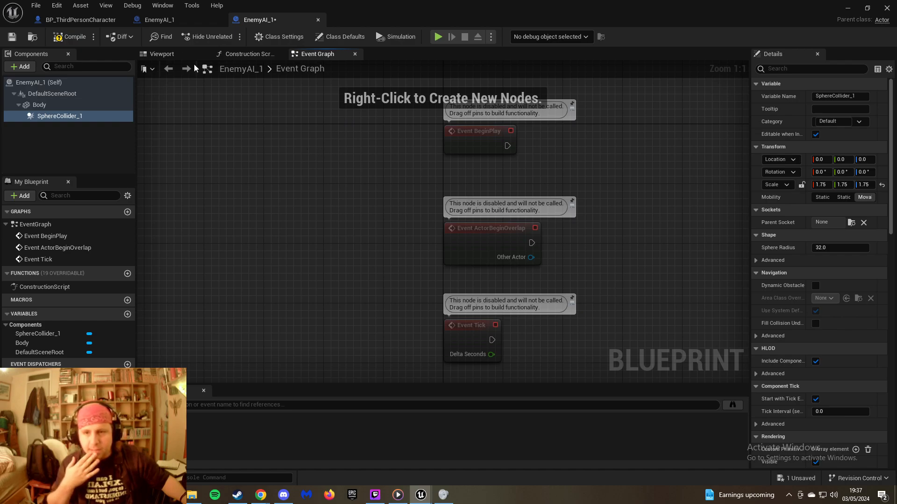
{"action": "left_click", "coordinate": [173, 54]}
{"action": "left_click", "coordinate": [242, 55]}
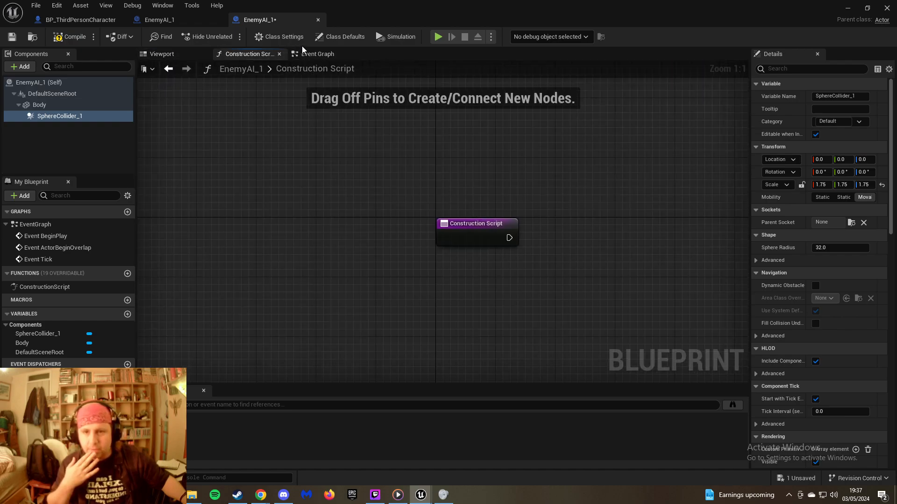
{"action": "left_click", "coordinate": [303, 55]}
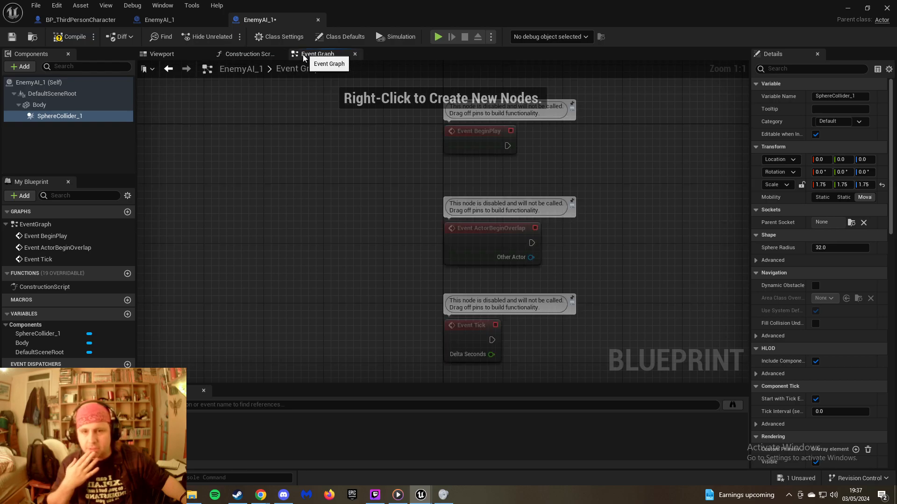
{"action": "right_click_drag", "start_coordinate": [358, 136], "coordinate": [248, 134]}
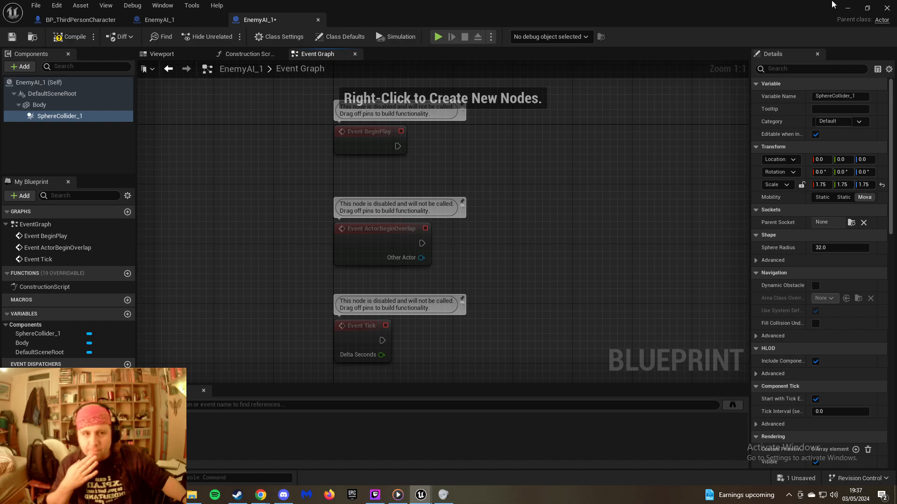
Place the EnemyAI_1 blueprint from the The_Bad folder in the ThirdPersonMap level and raise it
{"action": "left_click", "coordinate": [847, 8]}
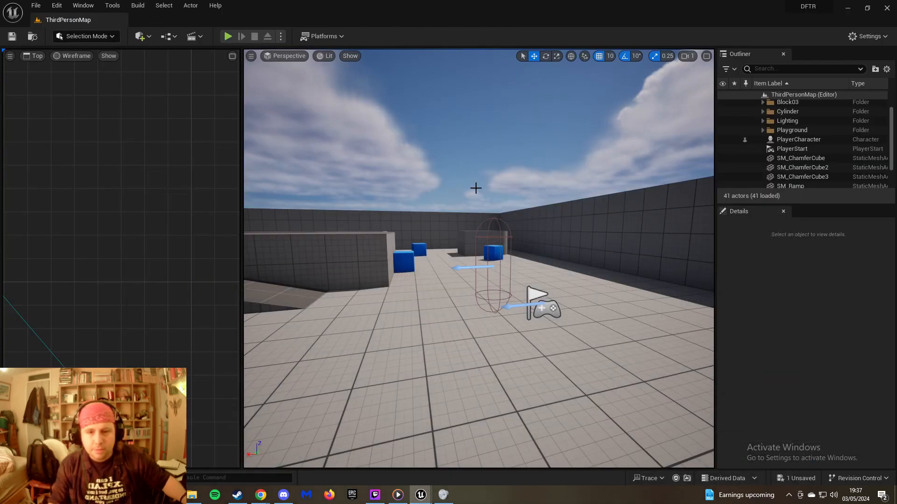
{"action": "right_click_drag", "start_coordinate": [479, 259], "coordinate": [399, 283]}
{"action": "scroll", "coordinate": [147, 240], "scroll_direction": "down", "scroll_amount": 7}
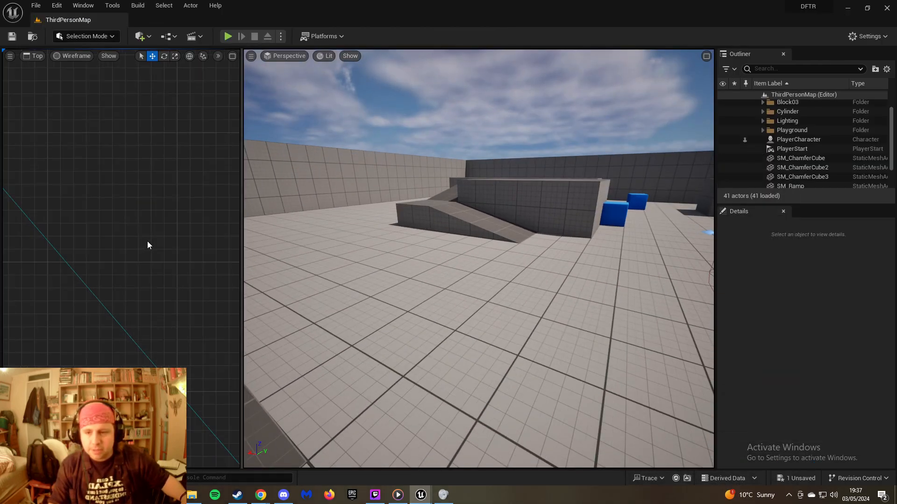
{"action": "scroll", "coordinate": [148, 239], "scroll_direction": "down", "scroll_amount": 8}
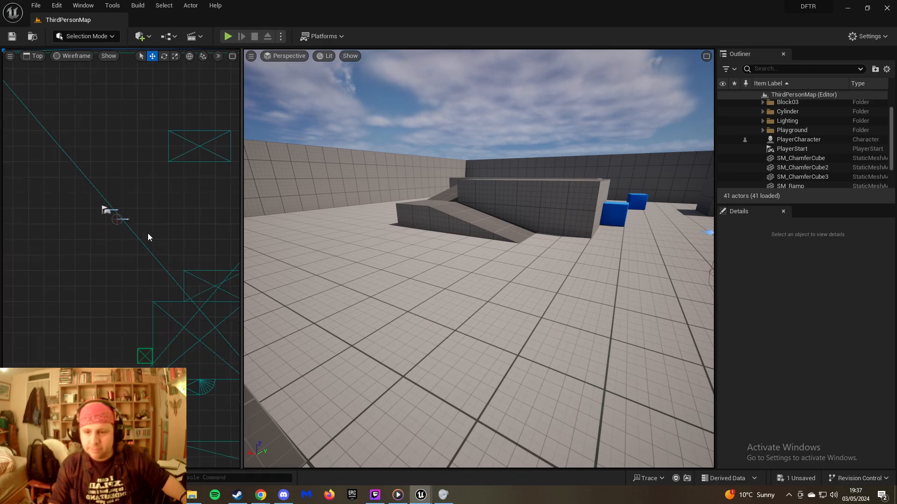
{"action": "right_click_drag", "start_coordinate": [152, 230], "coordinate": [111, 202]}
{"action": "scroll", "coordinate": [82, 199], "scroll_direction": "down", "scroll_amount": 1}
{"action": "right_click_drag", "start_coordinate": [219, 200], "coordinate": [202, 196]}
{"action": "right_click_drag", "start_coordinate": [268, 206], "coordinate": [326, 181]}
{"action": "key", "text": "w"}
{"action": "key", "text": "w"}
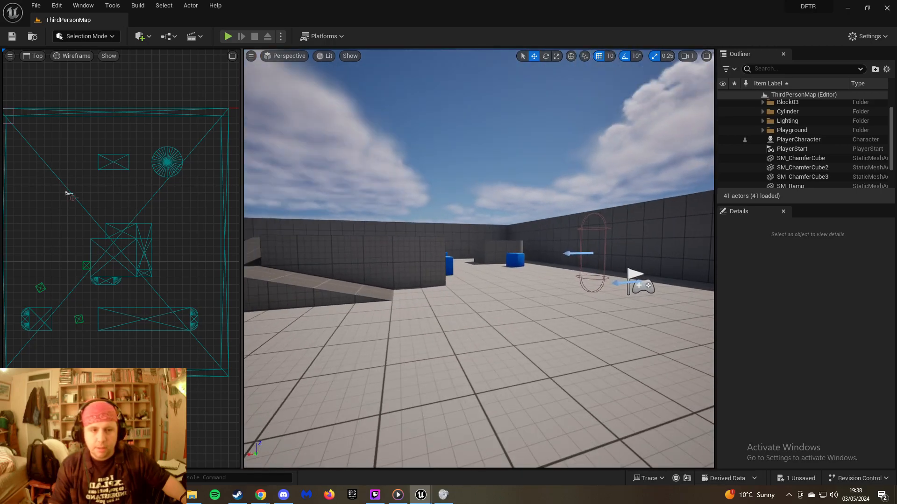
{"action": "left_click", "coordinate": [35, 478]}
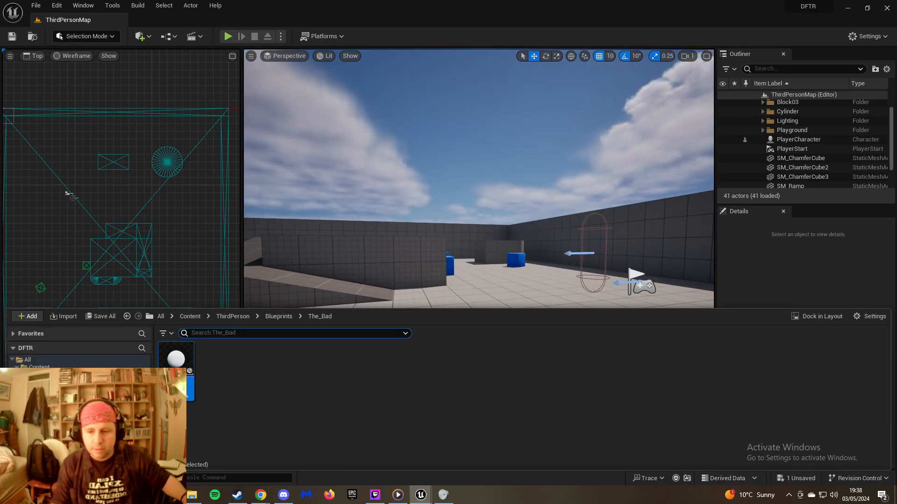
{"action": "left_click_drag", "start_coordinate": [176, 359], "coordinate": [465, 327]}
{"action": "left_click_drag", "start_coordinate": [466, 293], "coordinate": [464, 220]}
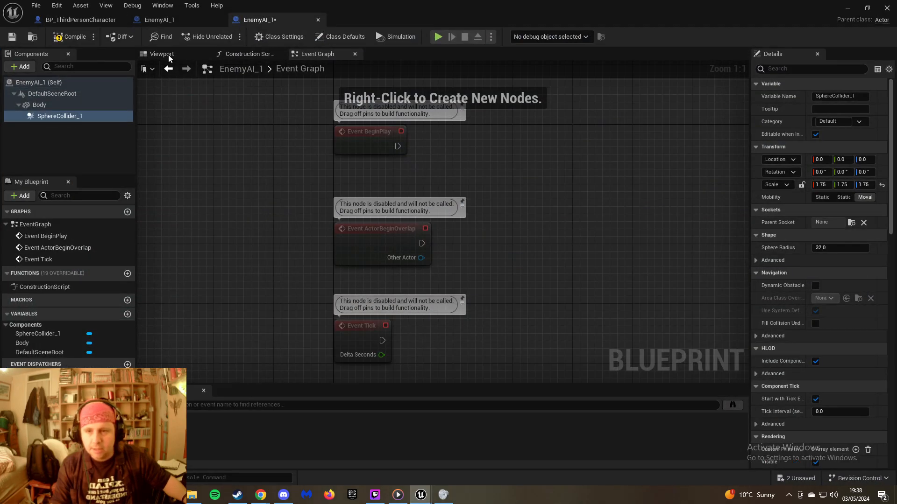
Scale the Body sphere of the EnemyAI_1 blueprint uniformly to 1.75
{"action": "left_click", "coordinate": [168, 55]}
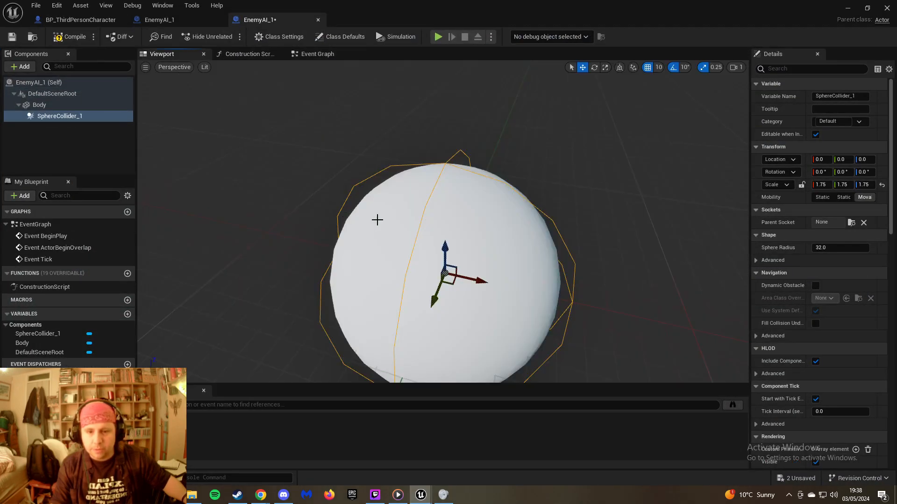
{"action": "left_click", "coordinate": [45, 106]}
{"action": "right_click_drag", "start_coordinate": [340, 225], "coordinate": [308, 221]}
{"action": "key", "text": "r"}
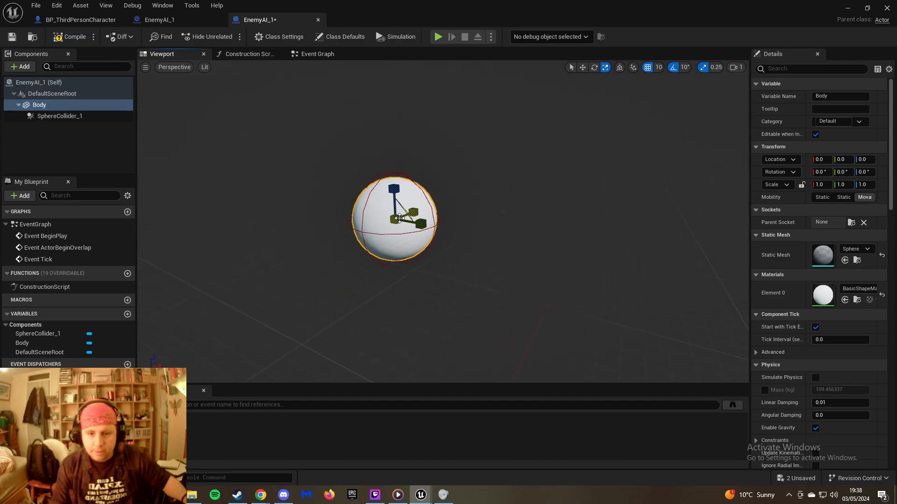
{"action": "left_click_drag", "start_coordinate": [395, 219], "coordinate": [413, 190]}
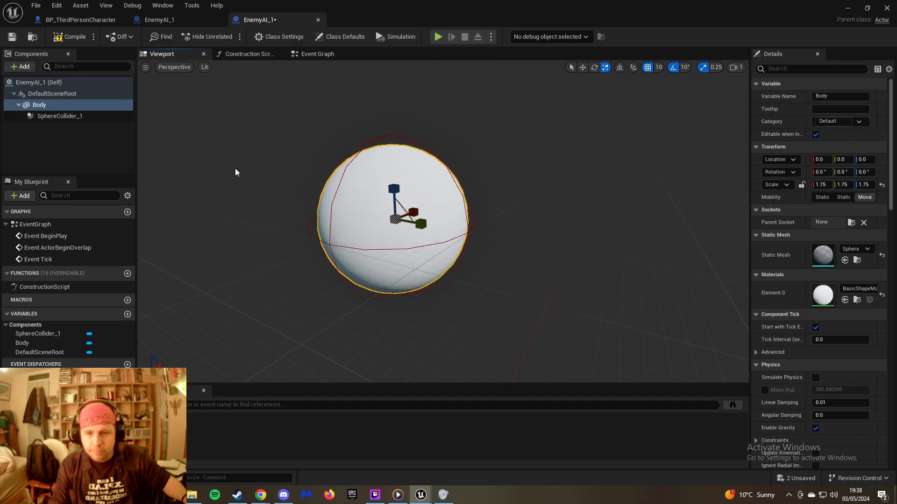
Check the enlarged Body sphere against its collider in the ThirdPersonMap level and in the blueprint's 3D view
{"action": "left_click", "coordinate": [848, 8]}
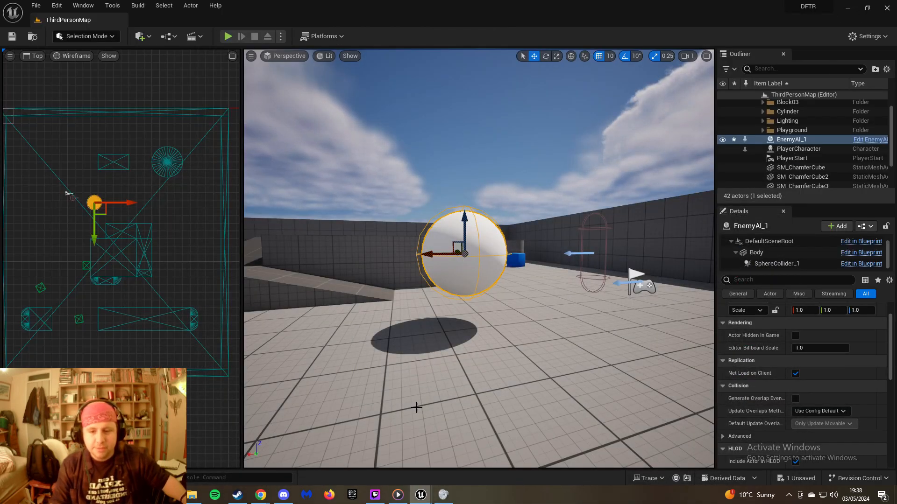
{"action": "mouse_move", "coordinate": [420, 495]}
{"action": "left_click", "coordinate": [455, 430]}
{"action": "mouse_move", "coordinate": [316, 236]}
{"action": "right_mouse_down"}
{"action": "mouse_move", "coordinate": [460, 229]}
{"action": "mouse_move", "coordinate": [551, 257]}
{"action": "mouse_move", "coordinate": [521, 224]}
{"action": "mouse_move", "coordinate": [600, 210]}
{"action": "mouse_move", "coordinate": [561, 210]}
{"action": "mouse_move", "coordinate": [528, 245]}
{"action": "mouse_move", "coordinate": [448, 243]}
{"action": "mouse_move", "coordinate": [415, 215]}
{"action": "mouse_move", "coordinate": [486, 201]}
{"action": "mouse_move", "coordinate": [416, 262]}
{"action": "mouse_move", "coordinate": [514, 294]}
{"action": "mouse_move", "coordinate": [439, 318]}
{"action": "right_mouse_up"}
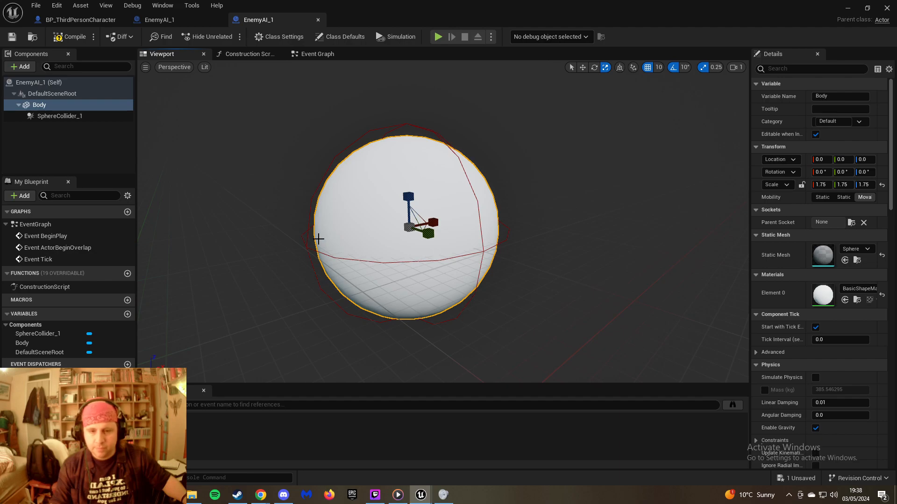
{"action": "key", "text": "w"}
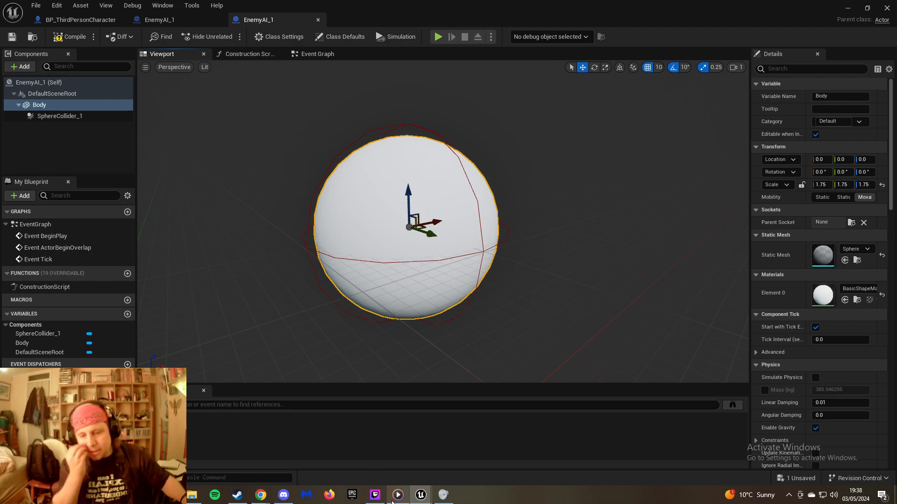
{"action": "mouse_move", "coordinate": [419, 497]}
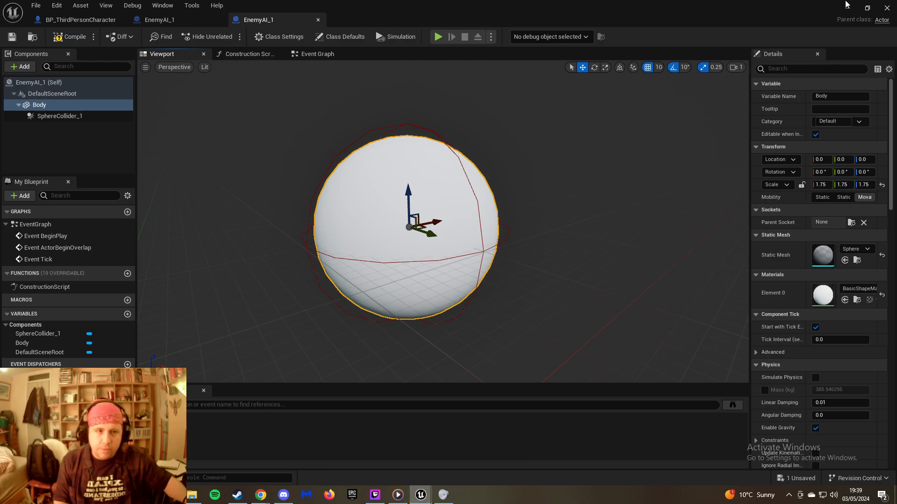
Examine the placed EnemyAI_1 in the ThirdPersonMap level from several sides and distances
{"action": "key", "text": "alt+Tab"}
{"action": "mouse_move", "coordinate": [416, 239]}
{"action": "right_mouse_down"}
{"action": "mouse_move", "coordinate": [355, 239]}
{"action": "mouse_move", "coordinate": [406, 239]}
{"action": "right_mouse_up"}
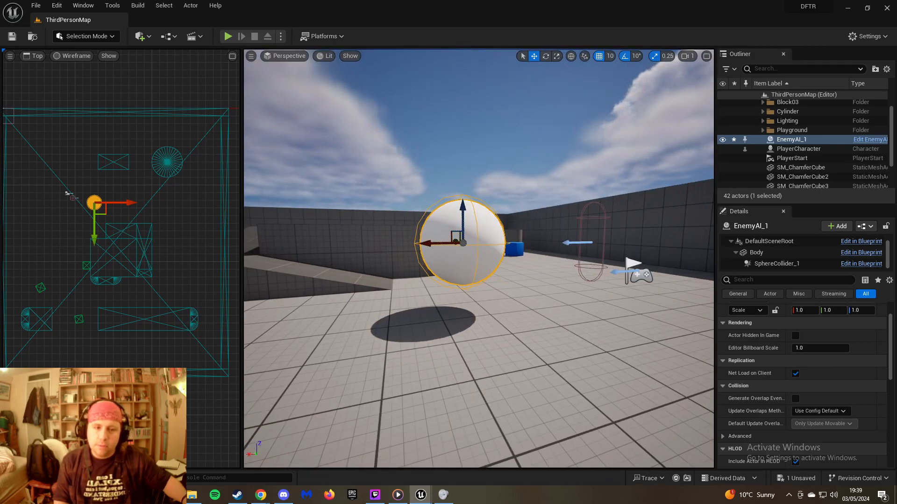
{"action": "mouse_move", "coordinate": [406, 239]}
{"action": "right_mouse_down"}
{"action": "mouse_move", "coordinate": [449, 239]}
{"action": "mouse_move", "coordinate": [467, 201]}
{"action": "mouse_move", "coordinate": [467, 242]}
{"action": "mouse_move", "coordinate": [449, 247]}
{"action": "mouse_move", "coordinate": [446, 271]}
{"action": "mouse_move", "coordinate": [408, 235]}
{"action": "right_mouse_up"}
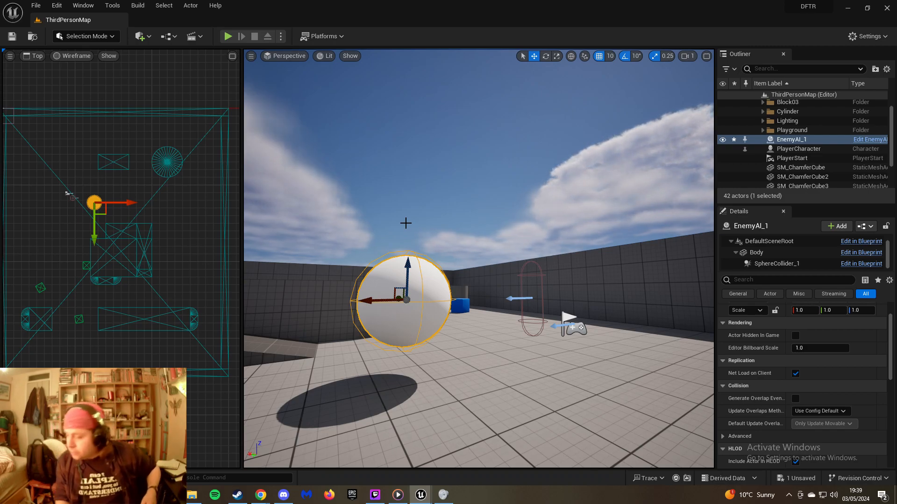
{"action": "right_click_drag", "start_coordinate": [383, 252], "coordinate": [545, 268]}
{"action": "key", "text": "w"}
{"action": "key", "text": "a"}
{"action": "key", "text": "a"}
{"action": "key", "text": "w"}
{"action": "key", "text": "d"}
{"action": "key", "text": "w"}
{"action": "key", "text": "s"}
{"action": "key", "text": "s"}
{"action": "key", "text": "d"}
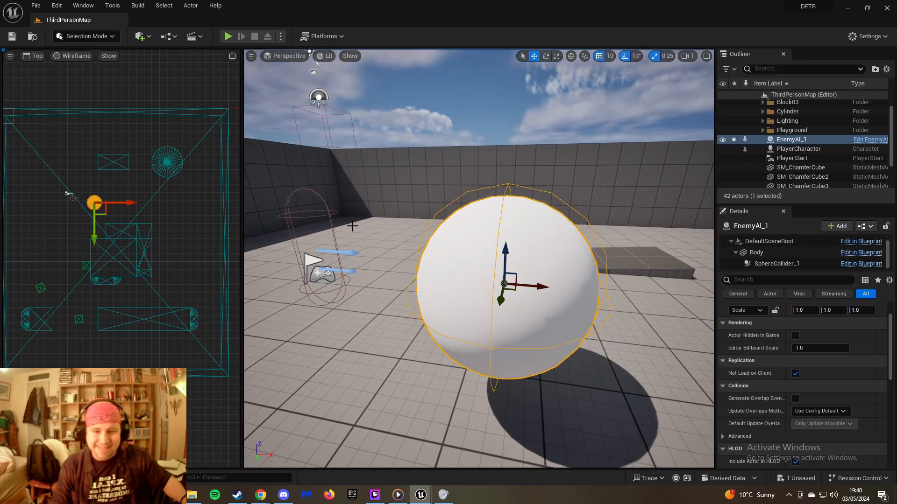
{"action": "mouse_move", "coordinate": [270, 503]}
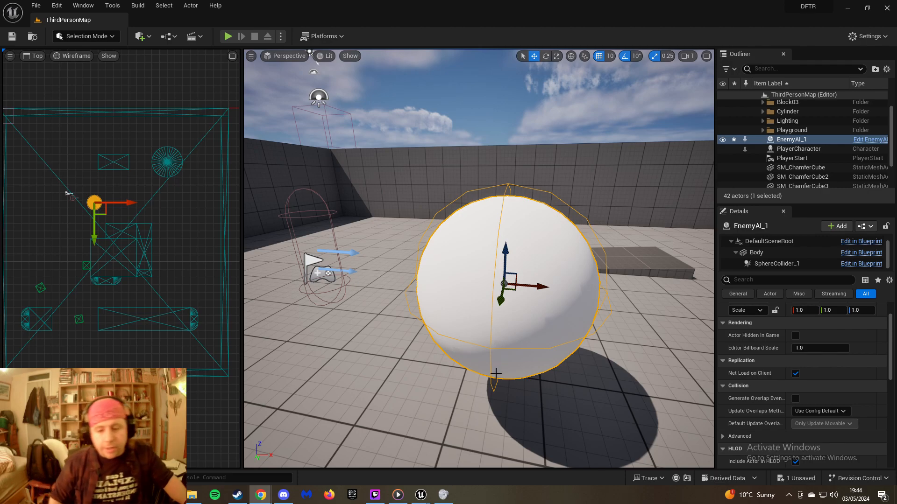
In the EnemyAI_1 Event Graph, move the ActorBeginOverlap and Tick event nodes together to the left, well away from Event BeginPlay
{"action": "mouse_move", "coordinate": [420, 495]}
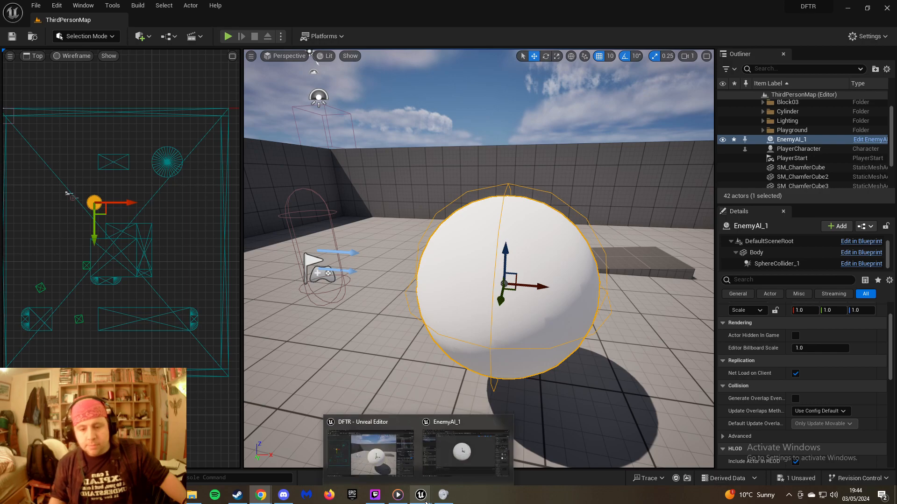
{"action": "left_click", "coordinate": [465, 457]}
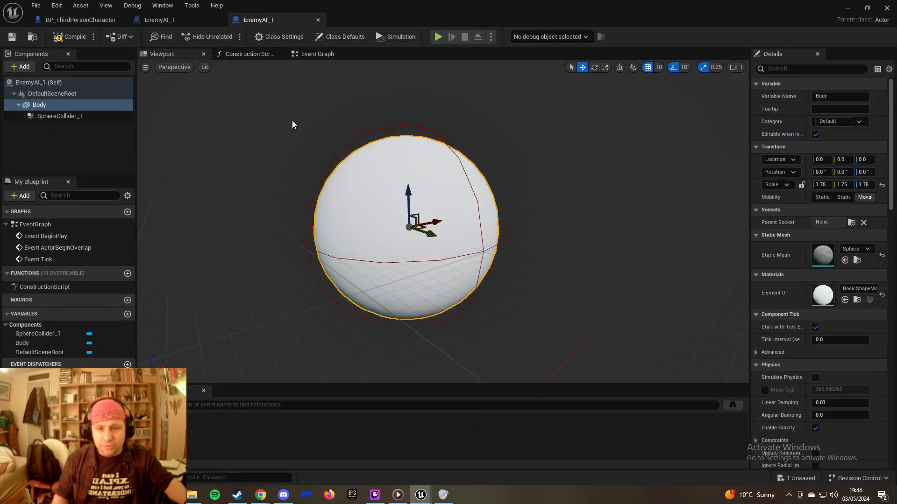
{"action": "left_click", "coordinate": [313, 55]}
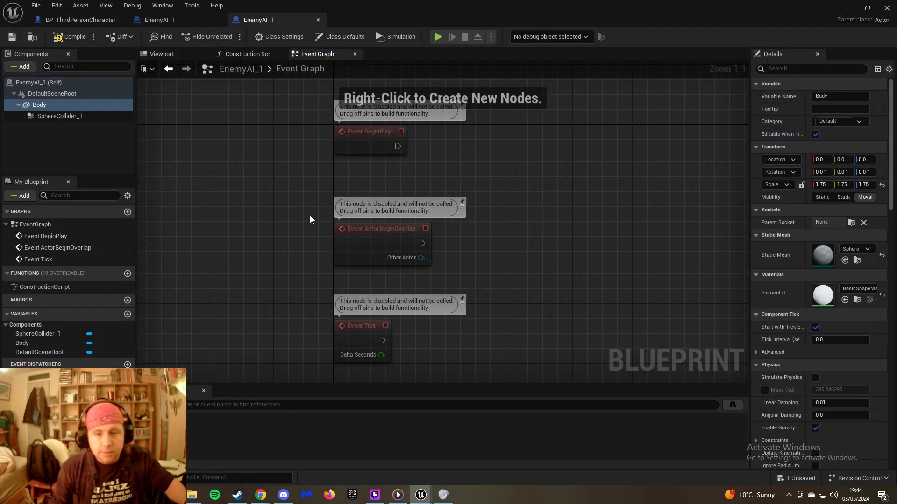
{"action": "scroll", "coordinate": [316, 274], "scroll_direction": "down", "scroll_amount": 3}
{"action": "scroll", "coordinate": [315, 275], "scroll_direction": "up", "scroll_amount": 2}
{"action": "right_click_drag", "start_coordinate": [315, 276], "coordinate": [315, 248]}
{"action": "left_click_drag", "start_coordinate": [304, 200], "coordinate": [420, 338]}
{"action": "left_click_drag", "start_coordinate": [377, 234], "coordinate": [200, 154]}
{"action": "right_click_drag", "start_coordinate": [211, 150], "coordinate": [312, 198]}
{"action": "left_click_drag", "start_coordinate": [312, 198], "coordinate": [207, 179]}
{"action": "right_click_drag", "start_coordinate": [319, 212], "coordinate": [411, 254]}
{"action": "left_click_drag", "start_coordinate": [411, 253], "coordinate": [422, 260]}
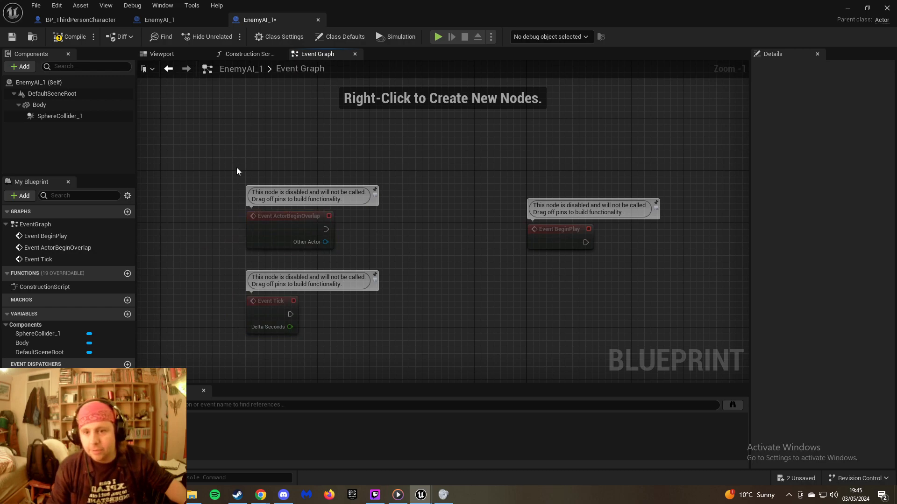
Group the ActorBeginOverlap and Tick event nodes in a comment box titled "Might Use Later"
{"action": "left_click_drag", "start_coordinate": [213, 157], "coordinate": [385, 310]}
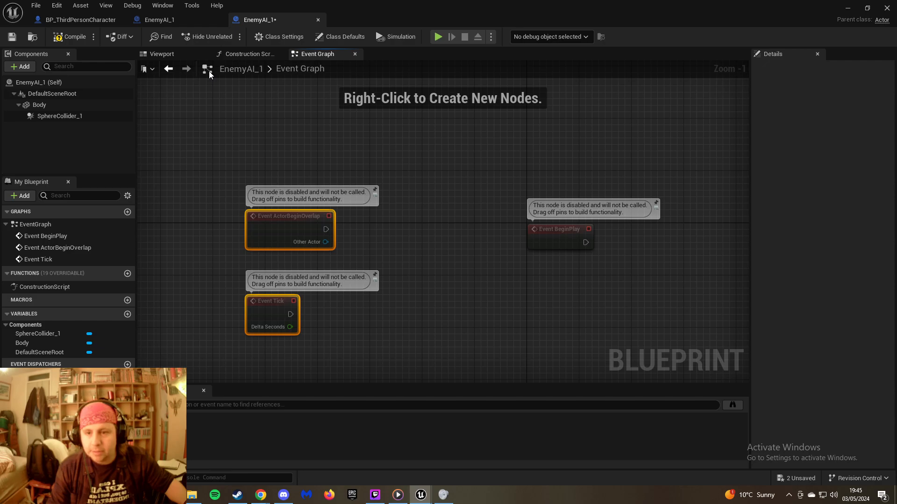
{"action": "right_click_drag", "start_coordinate": [214, 158], "coordinate": [264, 100]}
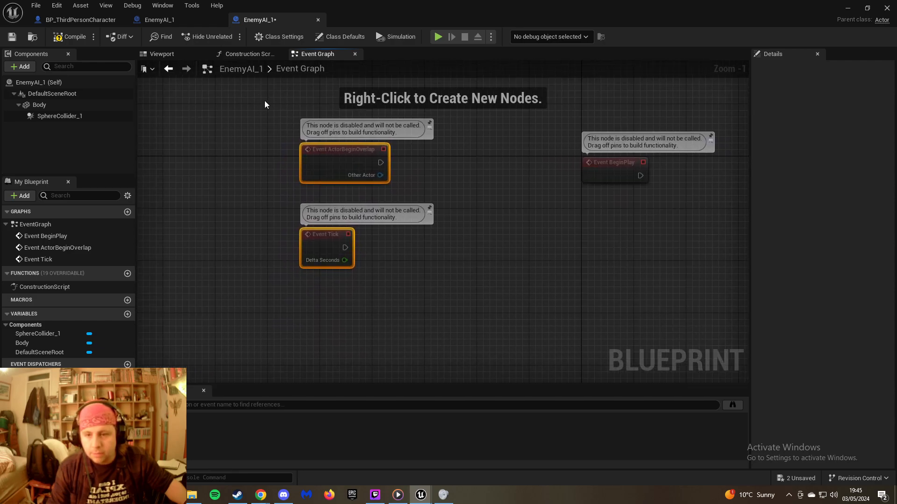
{"action": "left_click_drag", "start_coordinate": [266, 108], "coordinate": [407, 283]}
{"action": "right_click", "coordinate": [327, 246]}
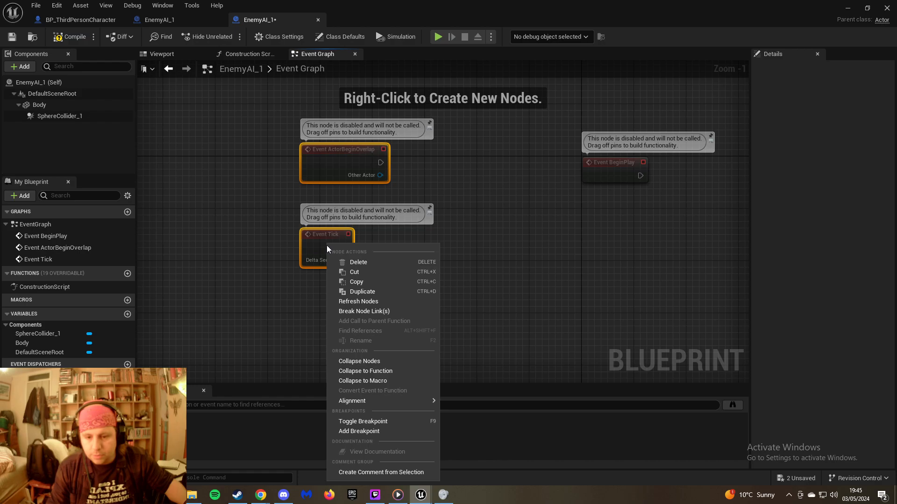
{"action": "left_click", "coordinate": [381, 473]}
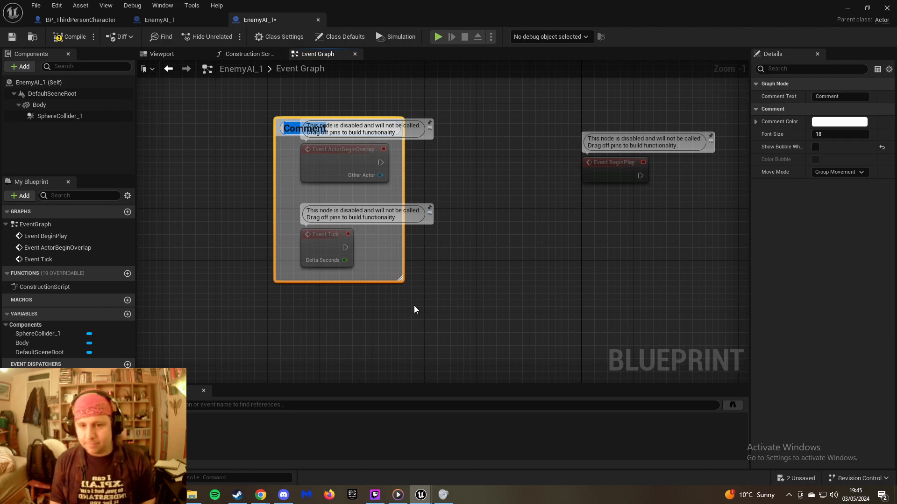
{"action": "type", "text": "Might US"}
{"action": "key", "text": "BackSpace"}
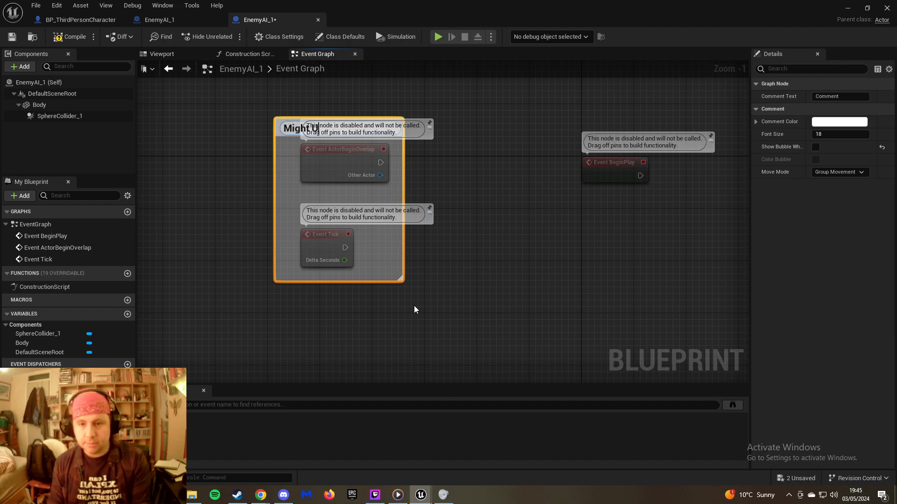
{"action": "type", "text": "se Later"}
{"action": "key", "text": "Return"}
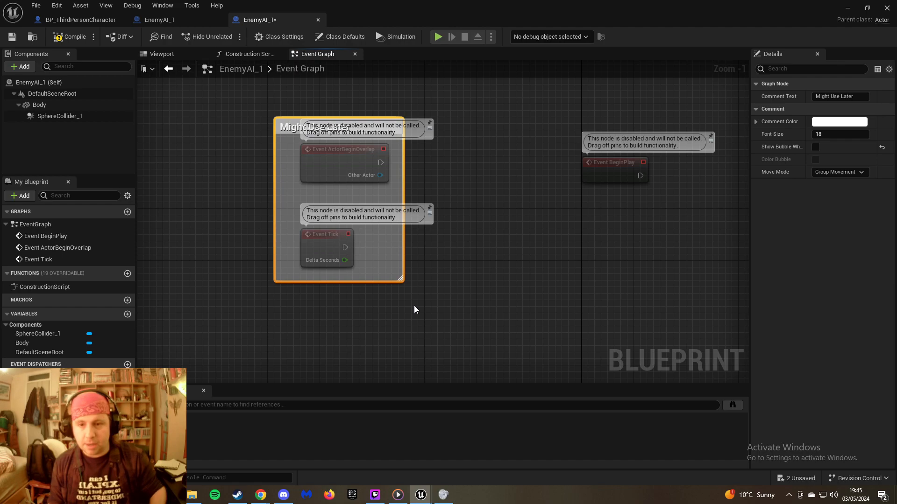
Widen the "Might Use Later" comment box and rearrange the ActorBeginOverlap and Tick nodes inside it below its title
{"action": "left_click", "coordinate": [285, 142]}
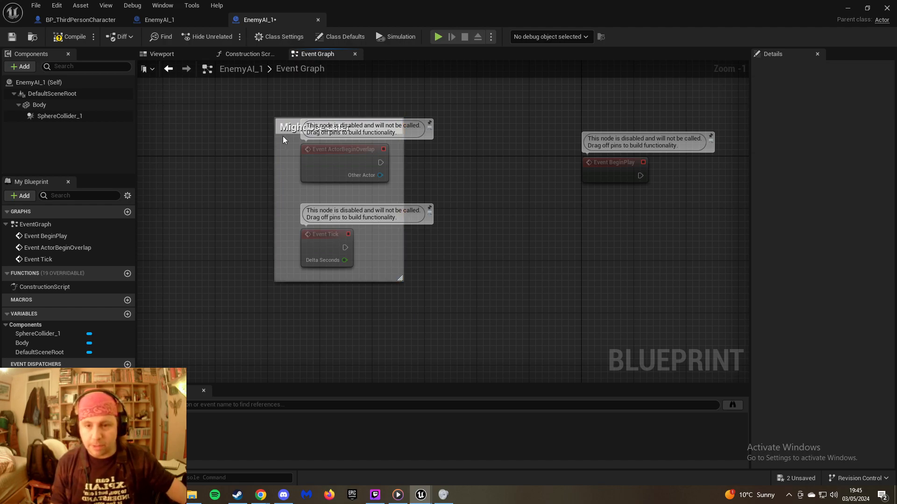
{"action": "left_click_drag", "start_coordinate": [415, 291], "coordinate": [423, 358]}
{"action": "left_click_drag", "start_coordinate": [329, 182], "coordinate": [316, 203]}
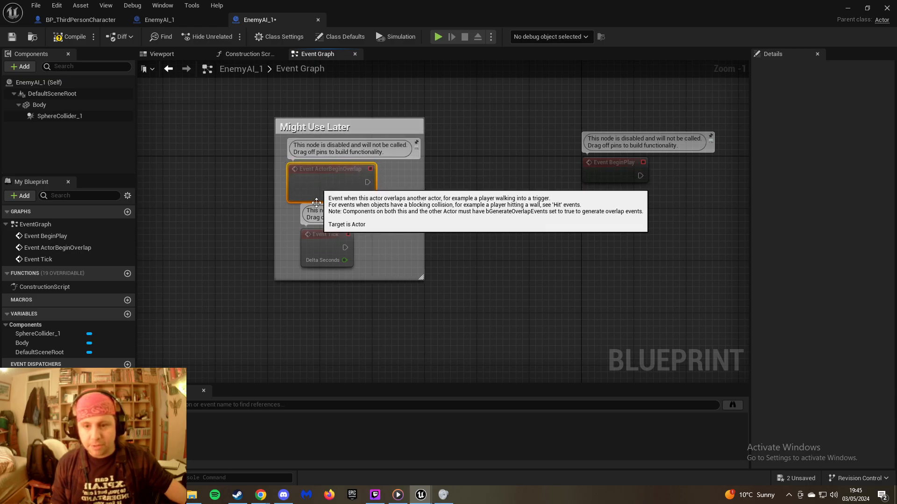
{"action": "left_click_drag", "start_coordinate": [324, 238], "coordinate": [310, 238]}
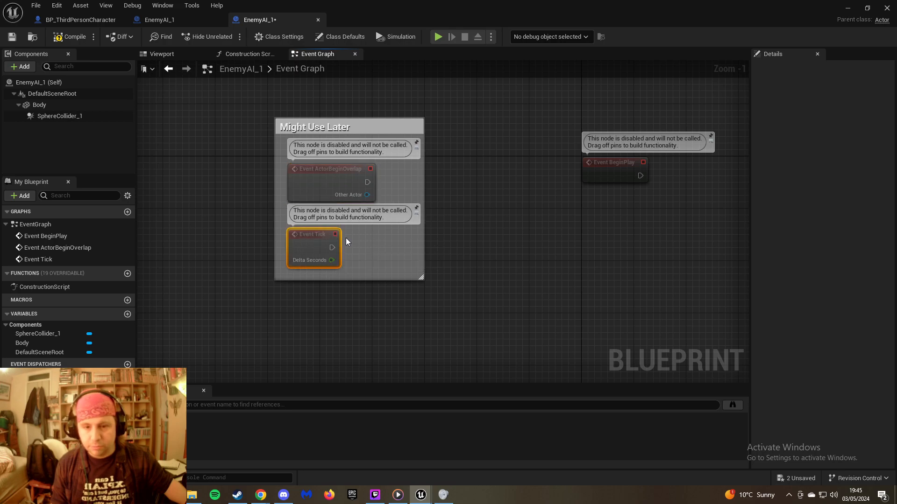
{"action": "left_click", "coordinate": [439, 250]}
Add an AI MoveTo node beside Event BeginPlay and connect BeginPlay's execution output to it
{"action": "right_click_drag", "start_coordinate": [460, 241], "coordinate": [238, 263]}
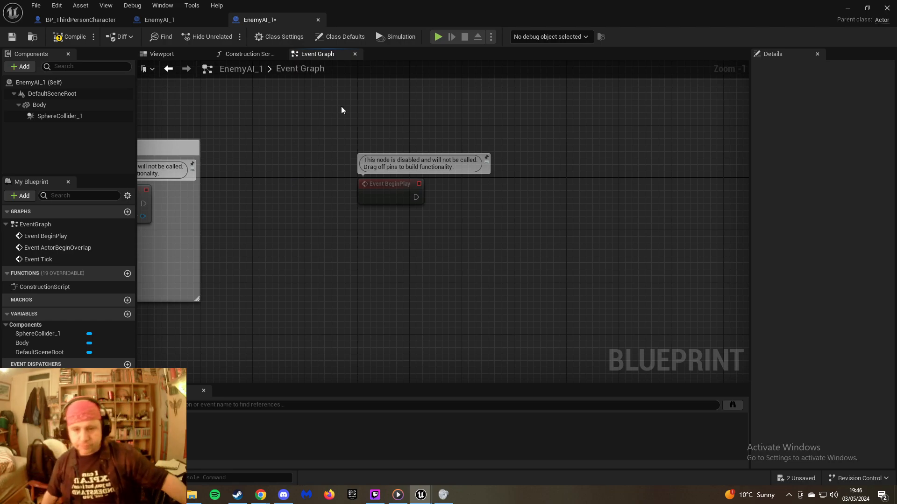
{"action": "right_click", "coordinate": [457, 223]}
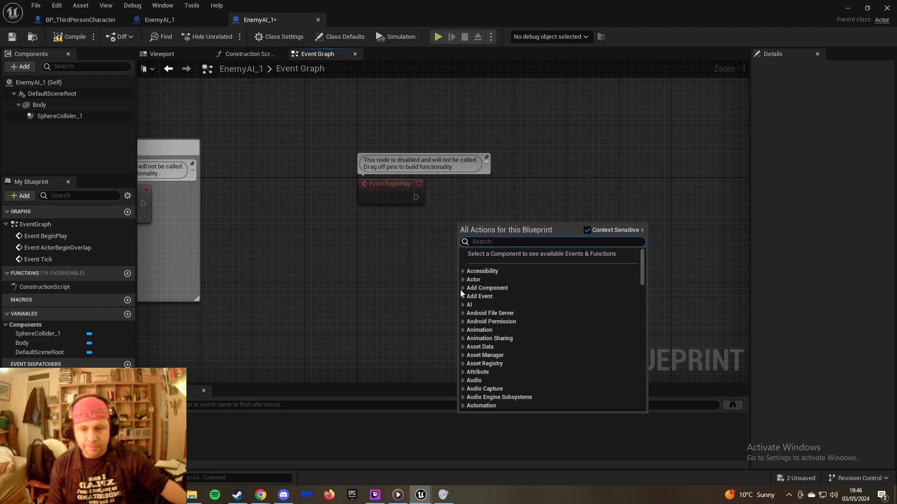
{"action": "left_click", "coordinate": [467, 304]}
{"action": "scroll", "coordinate": [508, 287], "scroll_direction": "down", "scroll_amount": 1}
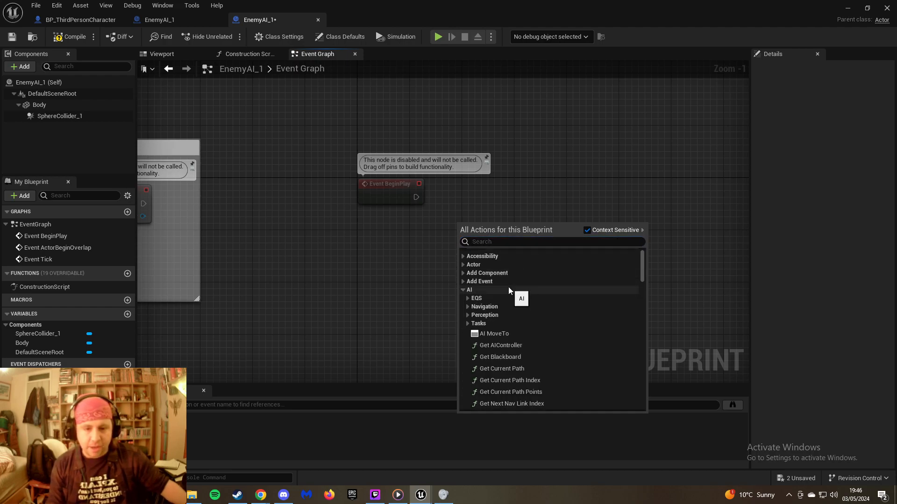
{"action": "left_click", "coordinate": [497, 334]}
{"action": "left_click_drag", "start_coordinate": [509, 234], "coordinate": [549, 174]}
{"action": "left_click_drag", "start_coordinate": [416, 197], "coordinate": [498, 184]}
{"action": "right_click_drag", "start_coordinate": [498, 184], "coordinate": [408, 200]}
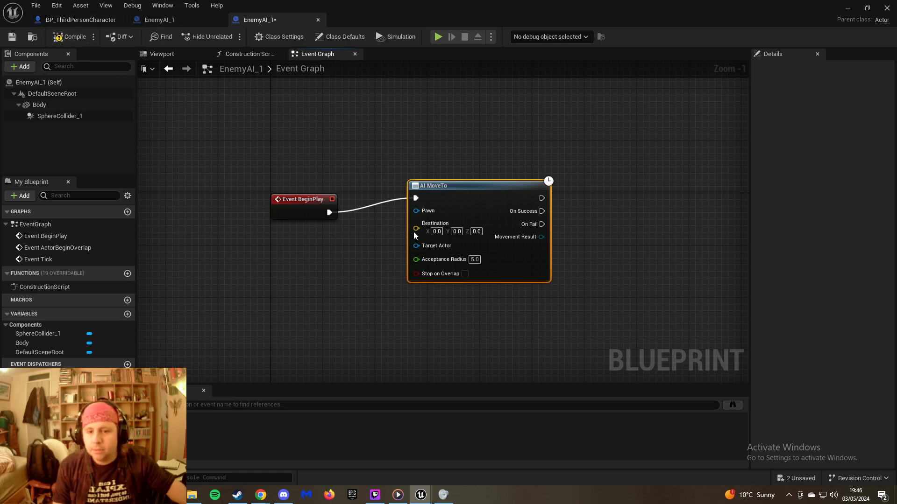
{"action": "left_click_drag", "start_coordinate": [416, 228], "coordinate": [330, 258]}
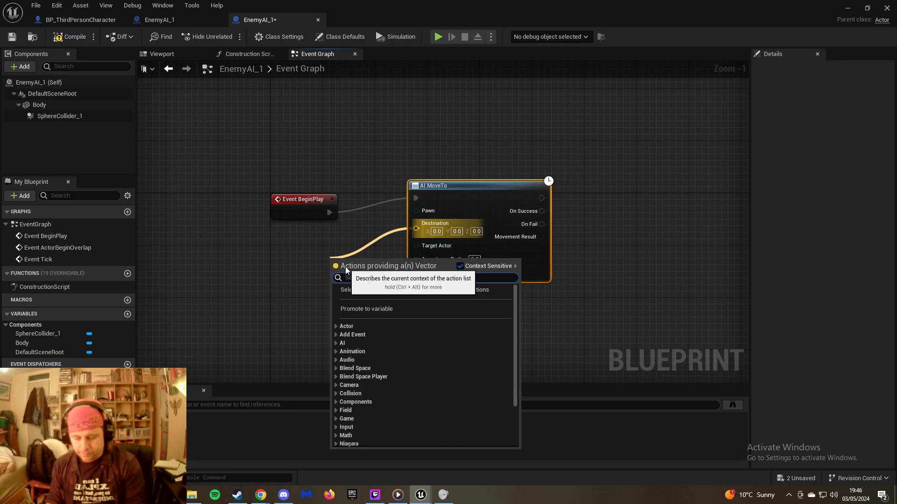
{"action": "type", "text": "BP"}
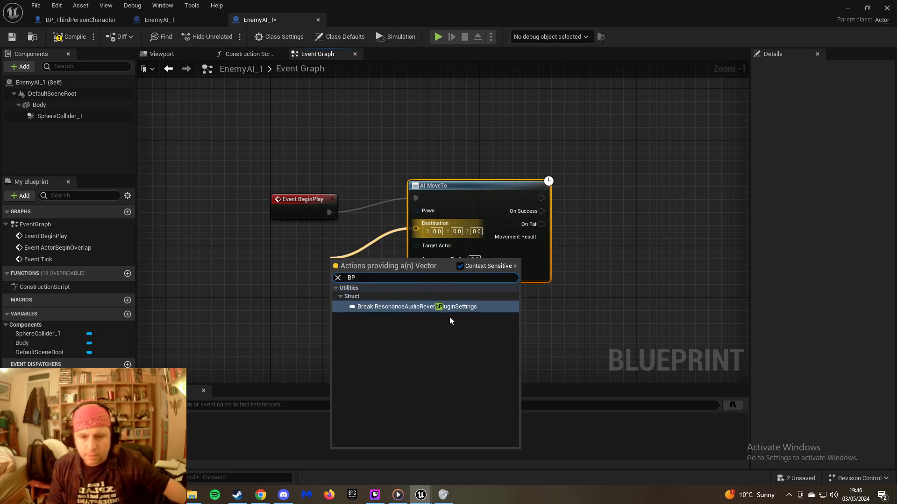
{"action": "key", "text": "BackSpace"}
{"action": "key", "text": "BackSpace"}
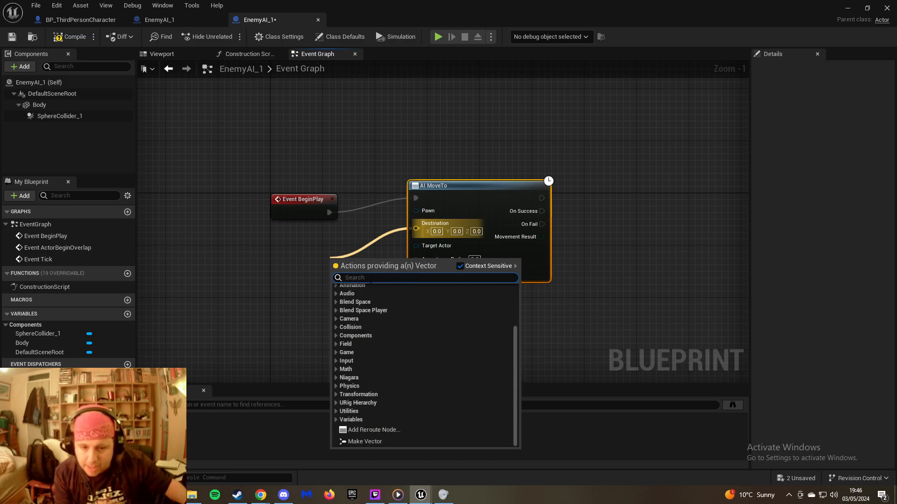
{"action": "left_click", "coordinate": [278, 270]}
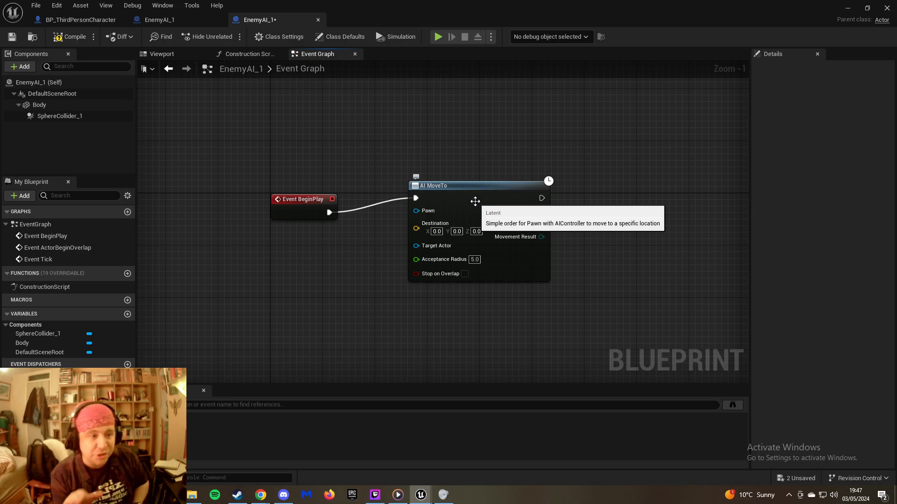
Reposition the AI MoveTo node slightly lower and further from Event BeginPlay
{"action": "left_click_drag", "start_coordinate": [475, 201], "coordinate": [494, 220]}
{"action": "right_click_drag", "start_coordinate": [366, 241], "coordinate": [586, 177]}
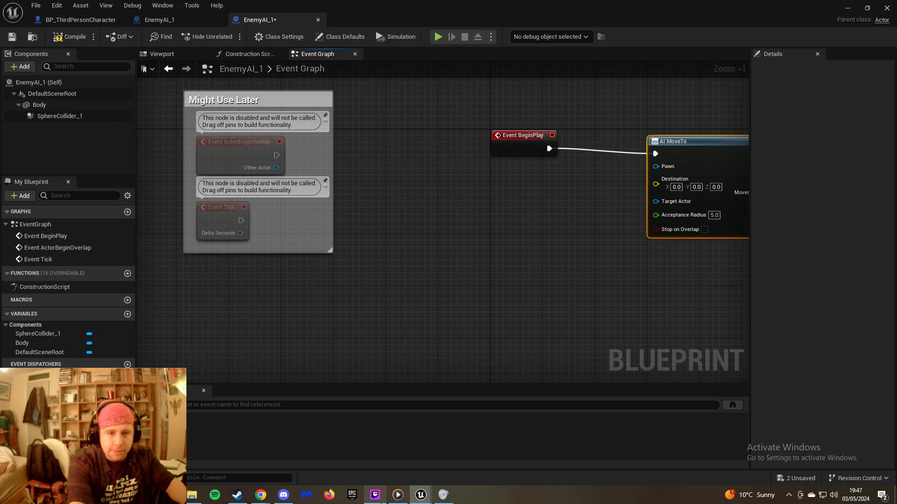
{"action": "right_click_drag", "start_coordinate": [472, 313], "coordinate": [390, 340]}
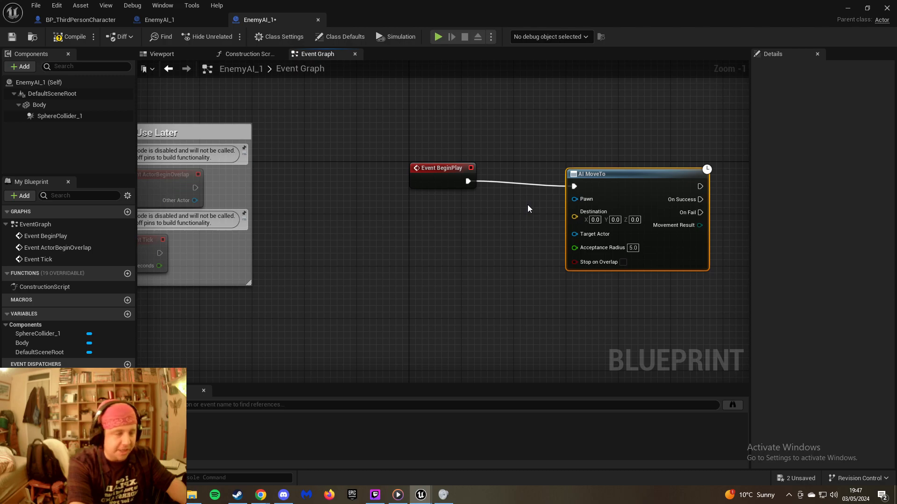
{"action": "right_click_drag", "start_coordinate": [528, 205], "coordinate": [465, 213]}
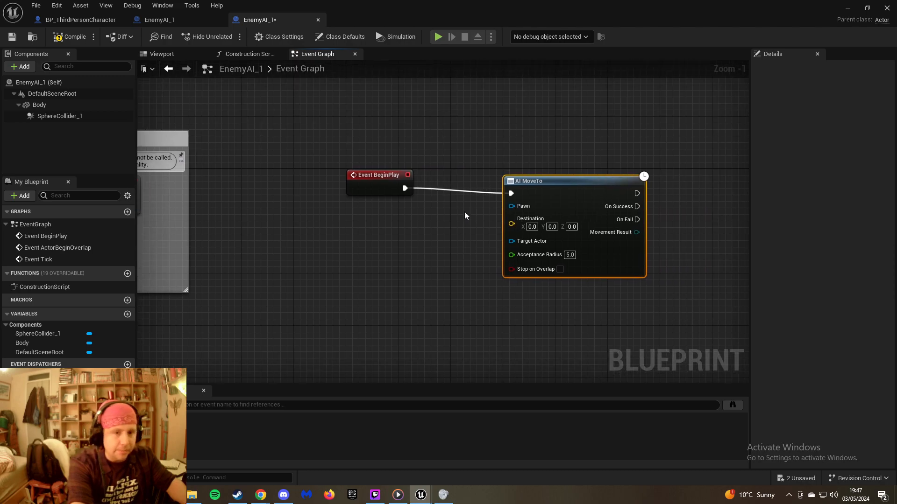
Break the execution link from Event BeginPlay to AI MoveTo and move the node over to the "Might Use Later" comment box
{"action": "right_click_drag", "start_coordinate": [464, 213], "coordinate": [384, 229]}
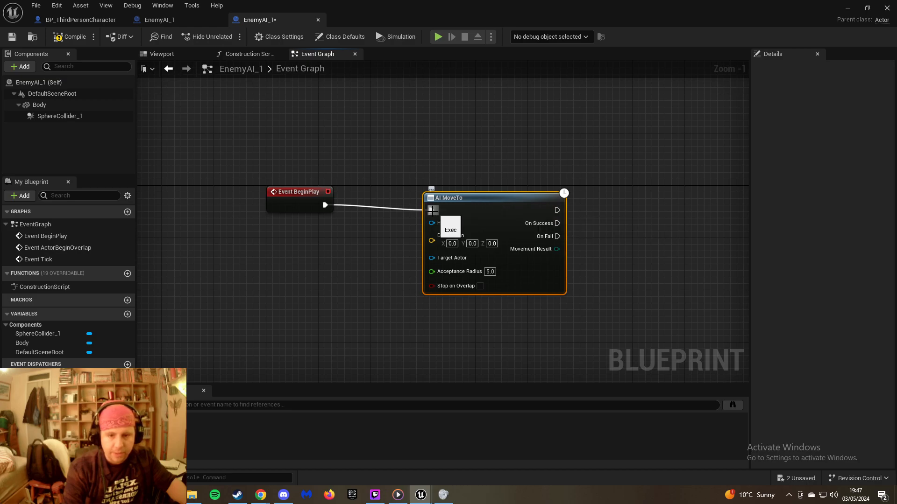
{"action": "right_click", "coordinate": [432, 211]}
{"action": "left_click", "coordinate": [460, 242]}
{"action": "right_click_drag", "start_coordinate": [439, 229], "coordinate": [575, 173]}
{"action": "left_click_drag", "start_coordinate": [614, 149], "coordinate": [213, 239]}
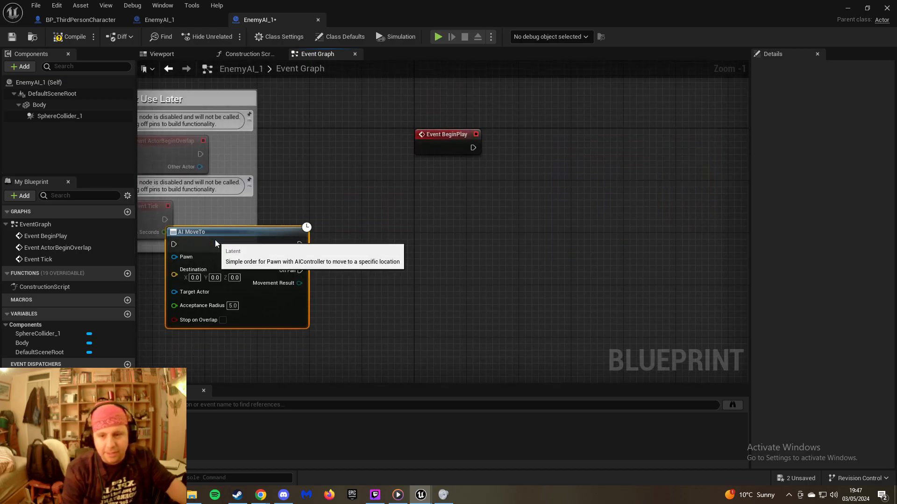
Enlarge the "Might Use Later" comment box and place the AI MoveTo node inside it below Event Tick
{"action": "right_click_drag", "start_coordinate": [221, 207], "coordinate": [307, 201]}
{"action": "right_click", "coordinate": [304, 206]}
{"action": "left_click", "coordinate": [287, 204]}
{"action": "left_click_drag", "start_coordinate": [340, 245], "coordinate": [476, 225]}
{"action": "left_click_drag", "start_coordinate": [339, 243], "coordinate": [464, 377]}
{"action": "left_click_drag", "start_coordinate": [436, 207], "coordinate": [254, 246]}
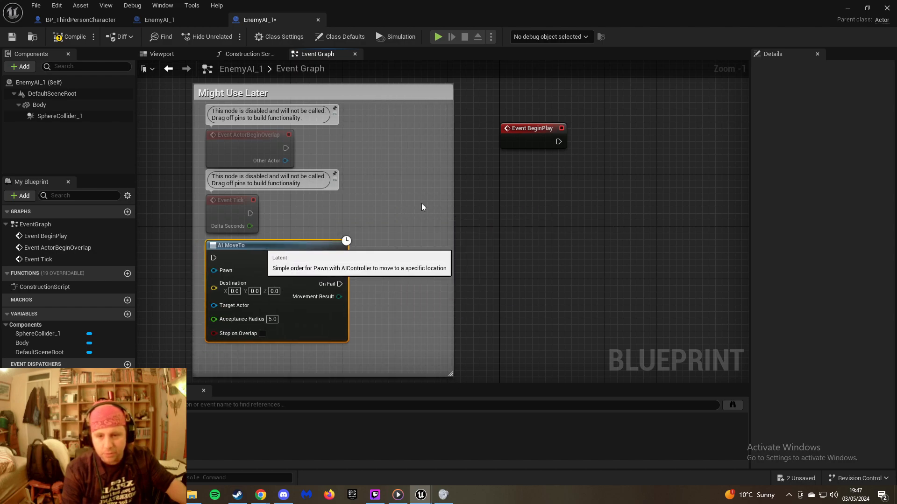
{"action": "left_click", "coordinate": [525, 179]}
{"action": "right_click_drag", "start_coordinate": [520, 196], "coordinate": [374, 259]}
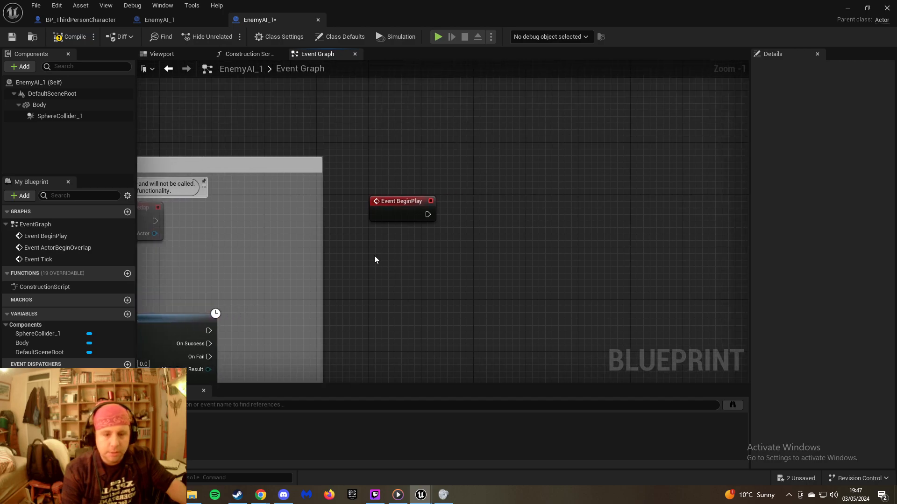
{"action": "right_click_drag", "start_coordinate": [421, 276], "coordinate": [354, 269]}
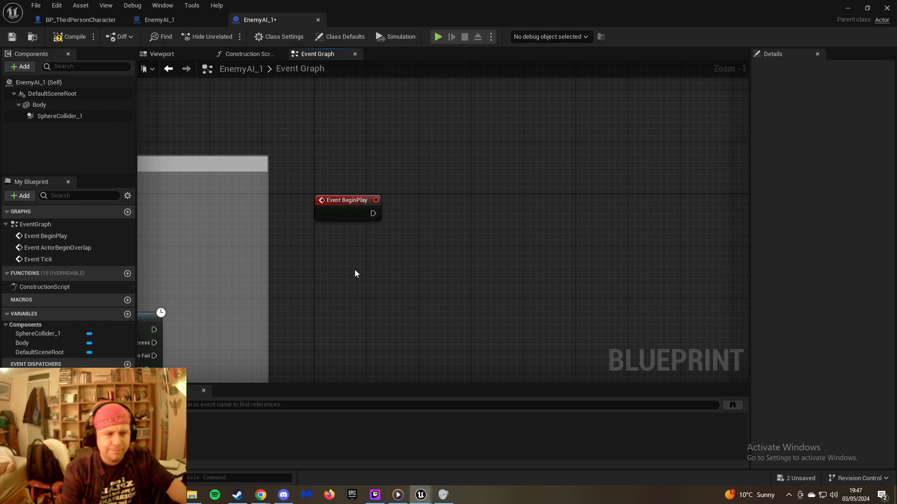
{"action": "right_click_drag", "start_coordinate": [354, 274], "coordinate": [270, 252]}
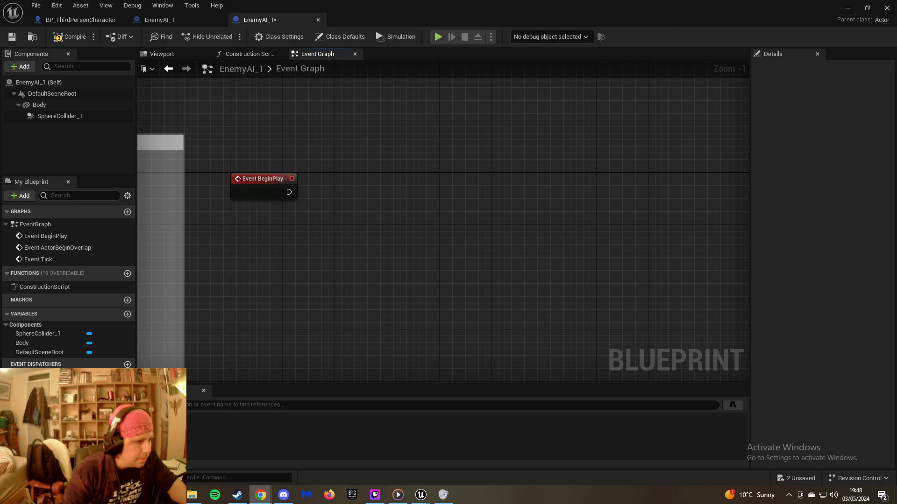
Move AI MoveTo out of the comment box, reconnect Event BeginPlay's execution output to it, and align it beside the event
{"action": "right_click_drag", "start_coordinate": [529, 192], "coordinate": [586, 155]}
{"action": "scroll", "coordinate": [525, 184], "scroll_direction": "down", "scroll_amount": 4}
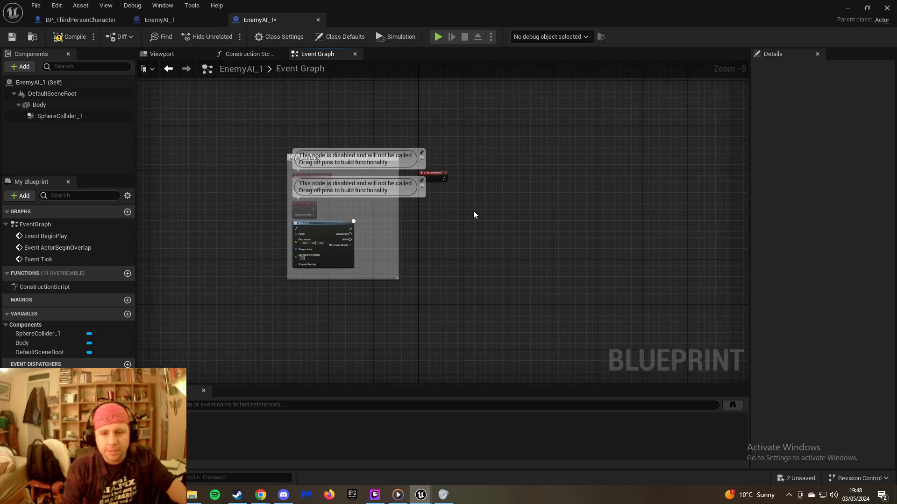
{"action": "scroll", "coordinate": [474, 214], "scroll_direction": "up", "scroll_amount": 2}
{"action": "left_click_drag", "start_coordinate": [233, 233], "coordinate": [532, 149]}
{"action": "left_click_drag", "start_coordinate": [419, 153], "coordinate": [467, 157]}
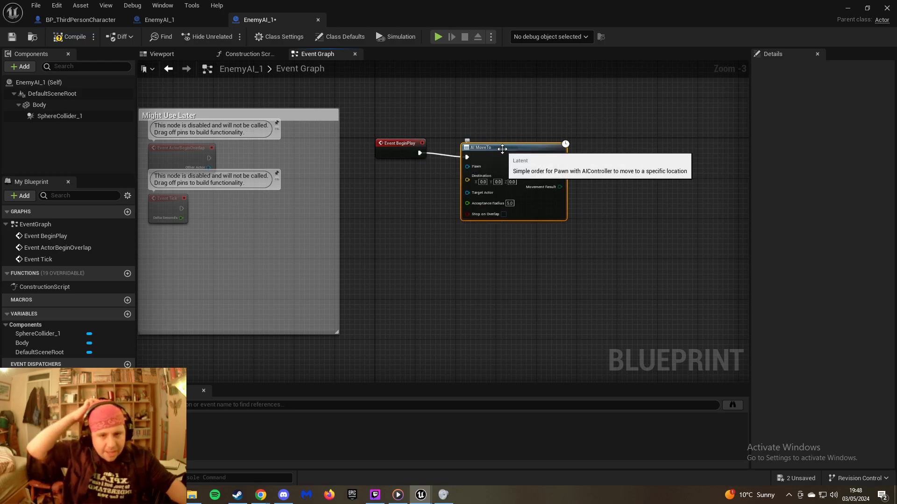
{"action": "scroll", "coordinate": [425, 168], "scroll_direction": "up", "scroll_amount": 3}
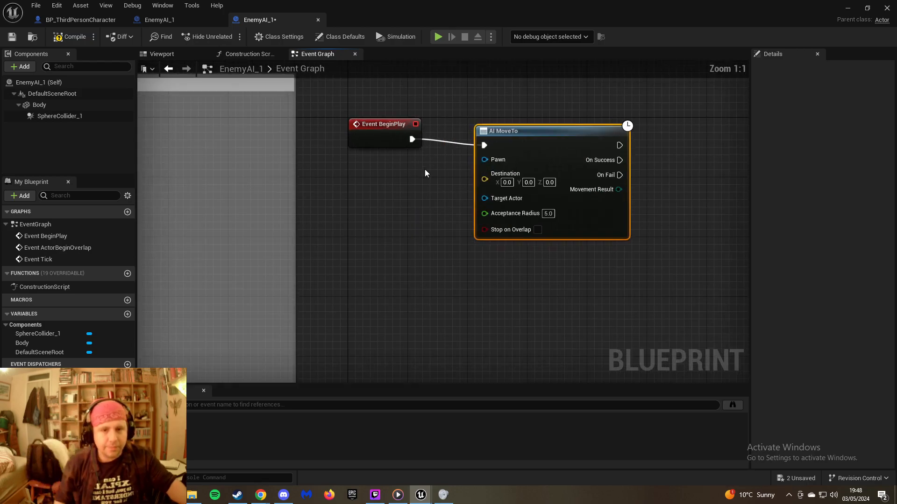
{"action": "left_click_drag", "start_coordinate": [533, 128], "coordinate": [536, 121]}
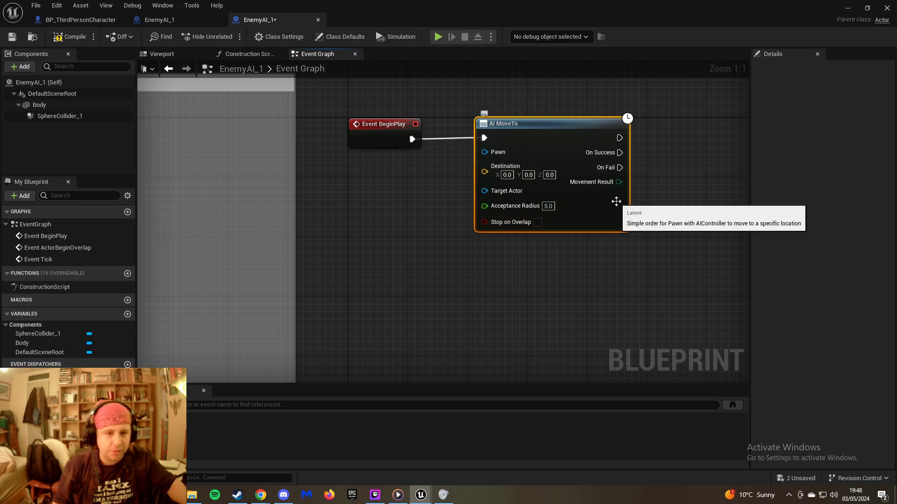
Try to find a "self" reference node for AI MoveTo's Pawn input
{"action": "left_click_drag", "start_coordinate": [486, 155], "coordinate": [402, 183]}
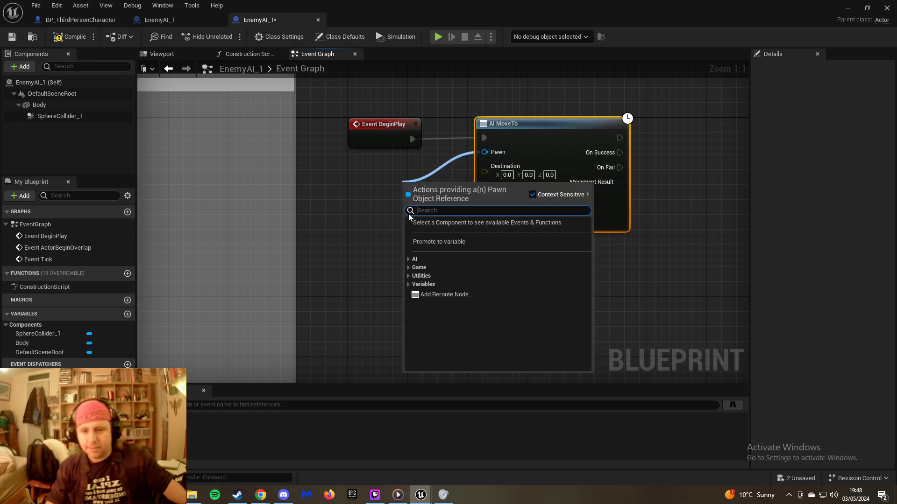
{"action": "type", "text": "se"}
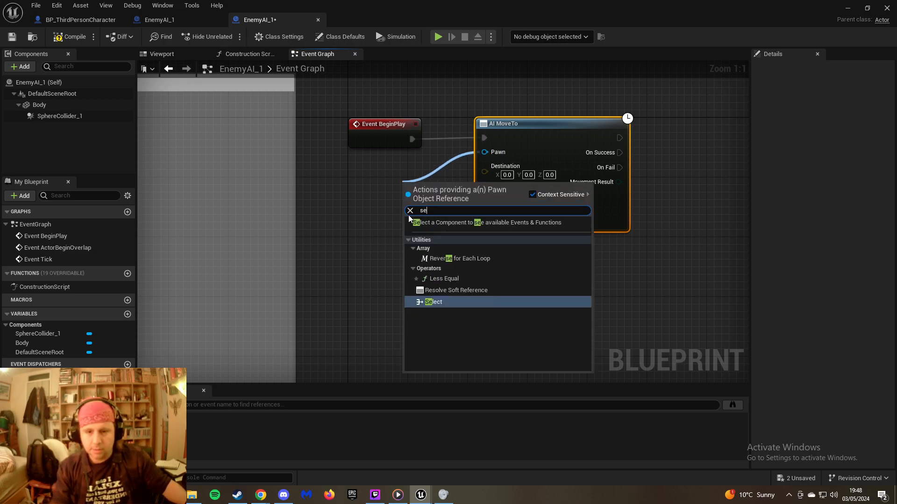
{"action": "type", "text": "l"}
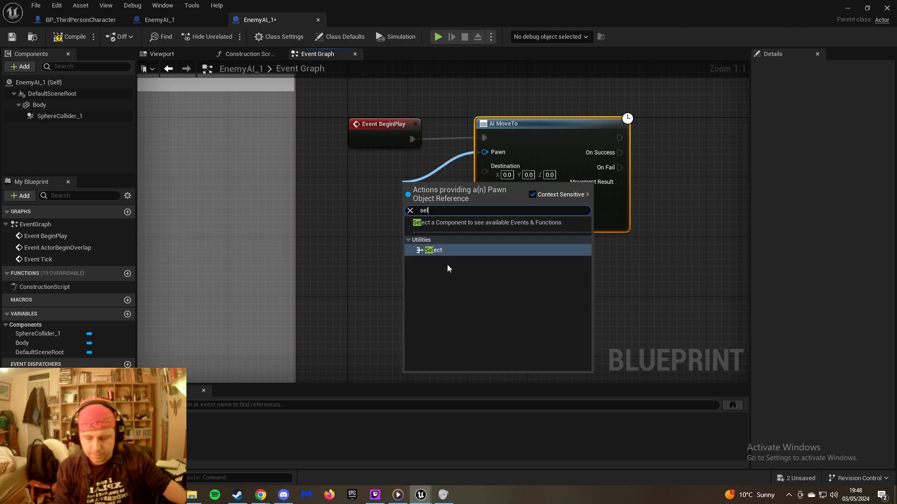
{"action": "type", "text": "f"}
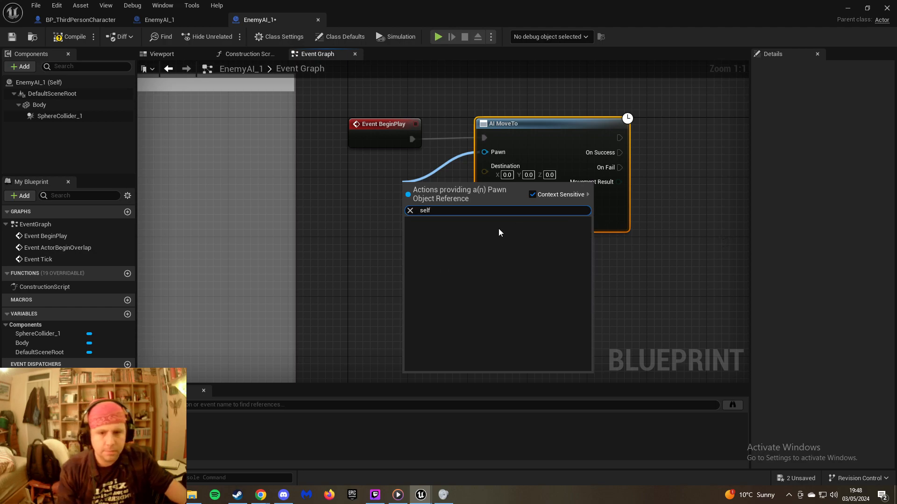
{"action": "key", "text": "ctrl+a"}
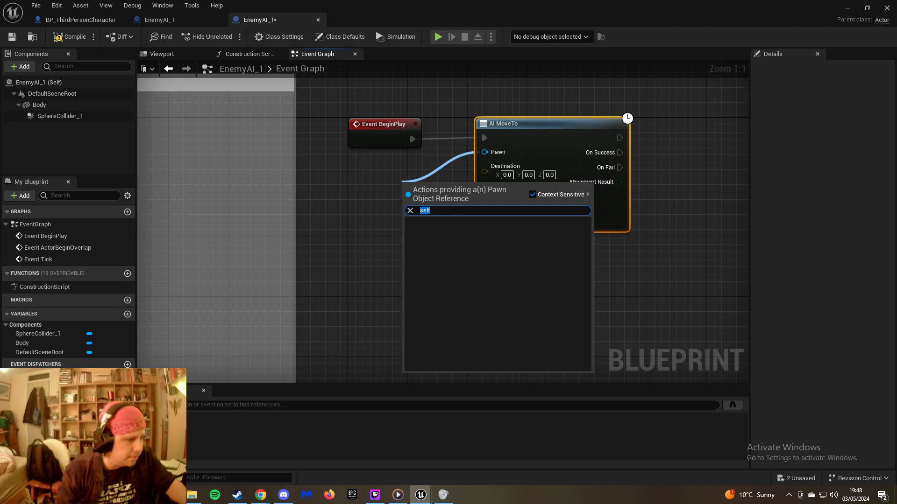
{"action": "key", "text": "Escape"}
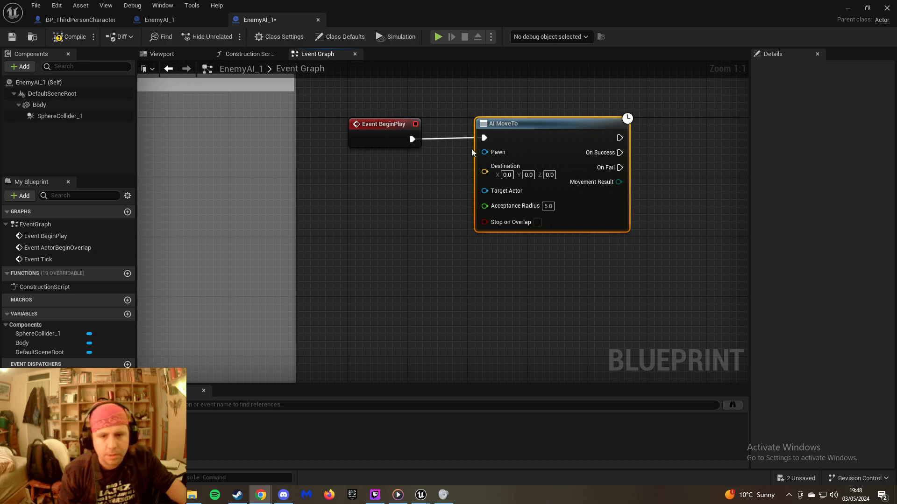
Retry the node search for "Self" from AI MoveTo's Pawn input, retyping the term
{"action": "left_click_drag", "start_coordinate": [484, 153], "coordinate": [406, 189]}
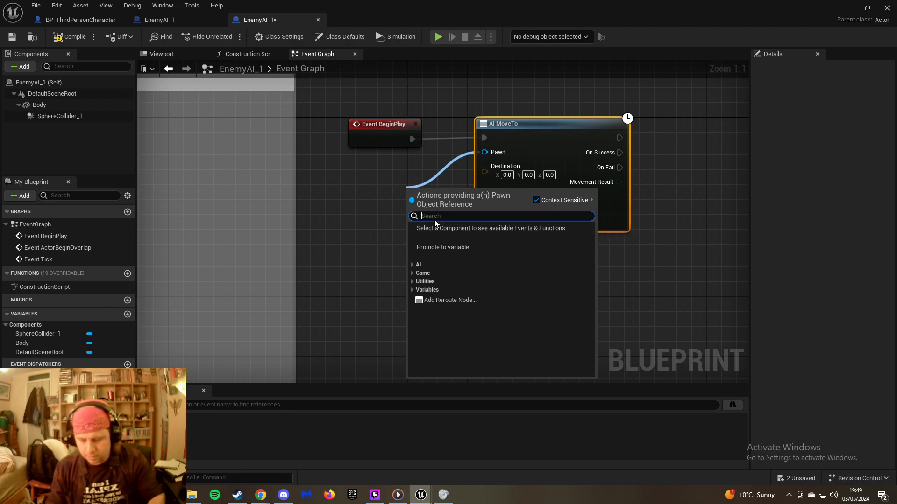
{"action": "type", "text": "Self"}
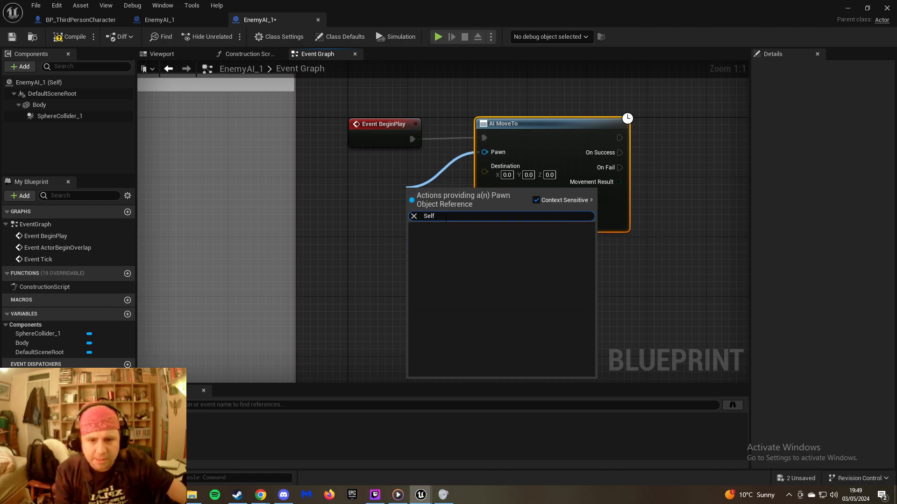
{"action": "key", "text": "BackSpace"}
{"action": "type", "text": "f"}
{"action": "key", "text": "BackSpace"}
{"action": "type", "text": "f"}
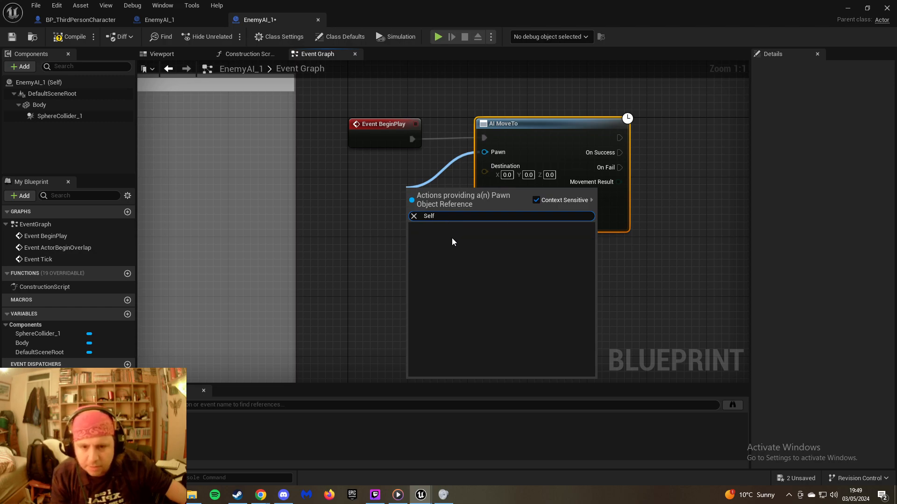
{"action": "key", "text": "BackSpace"}
{"action": "key", "text": "BackSpace"}
{"action": "key", "text": "BackSpace"}
{"action": "key", "text": "BackSpace"}
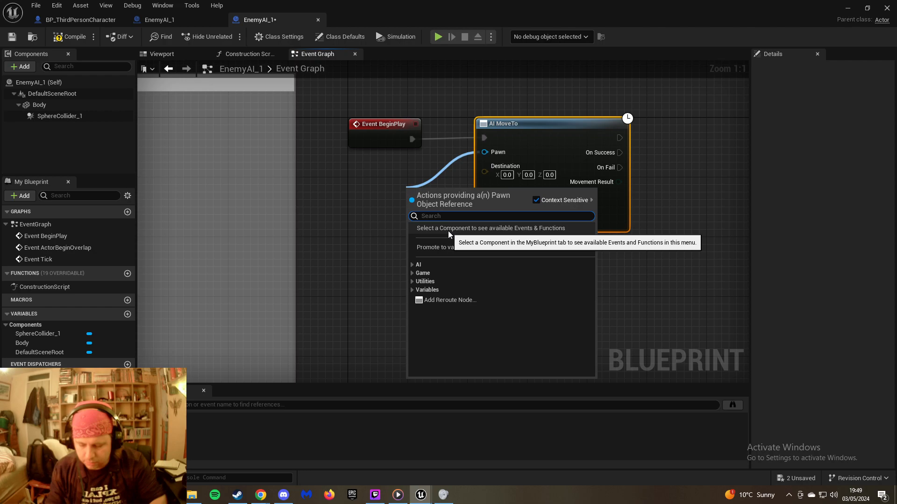
Search the Pawn input's available actions for "Get" and again for "Self"
{"action": "type", "text": "Get"}
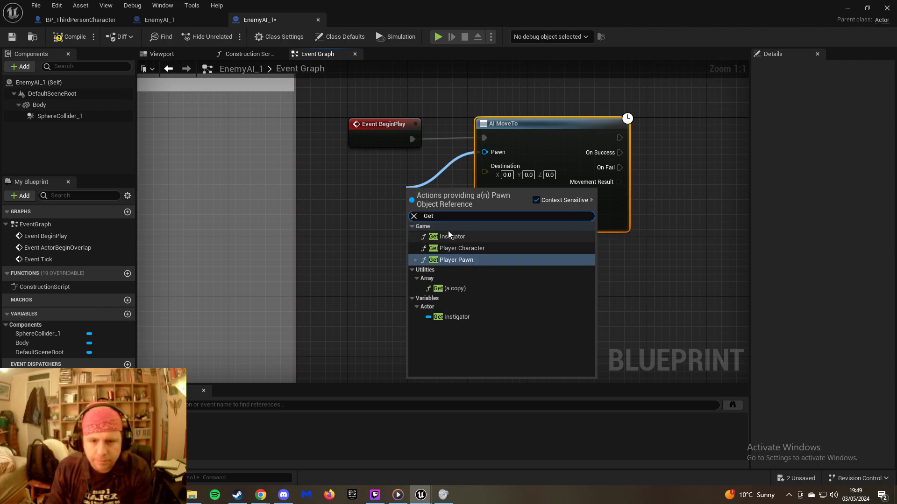
{"action": "key", "text": "BackSpace"}
{"action": "key", "text": "BackSpace"}
{"action": "key", "text": "BackSpace"}
{"action": "type", "text": "Self"}
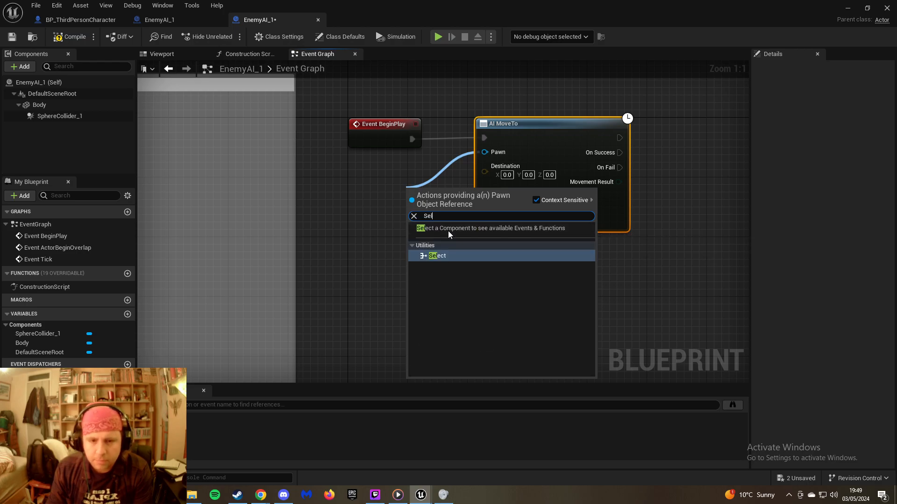
{"action": "key", "text": "BackSpace"}
{"action": "key", "text": "BackSpace"}
{"action": "key", "text": "BackSpace"}
{"action": "key", "text": "BackSpace"}
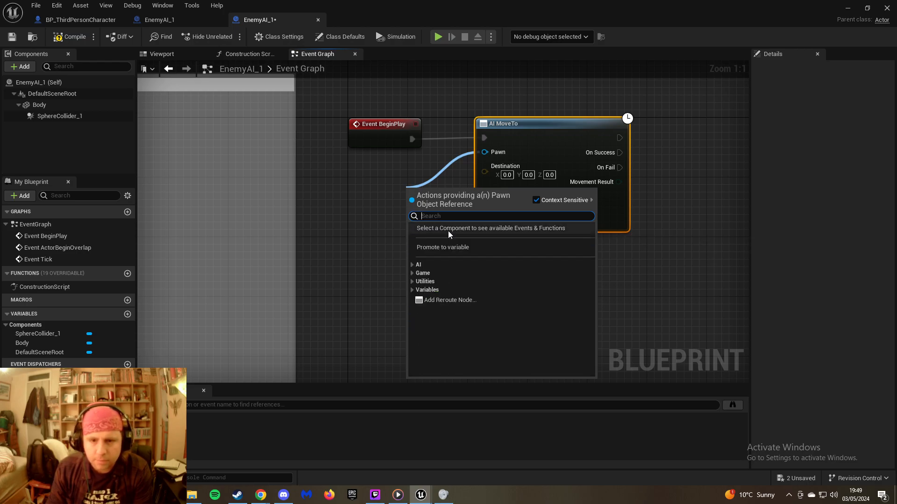
Select the DefaultSceneRoot component and try again to find a "Self" node for AI MoveTo's Pawn input
{"action": "left_click", "coordinate": [46, 108]}
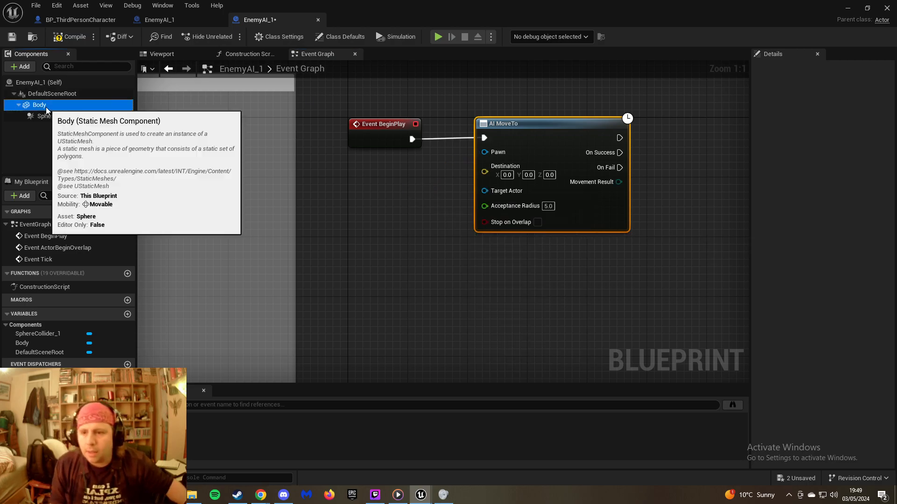
{"action": "left_click", "coordinate": [46, 105]}
{"action": "left_click", "coordinate": [48, 94]}
{"action": "left_click_drag", "start_coordinate": [48, 94], "coordinate": [400, 200]}
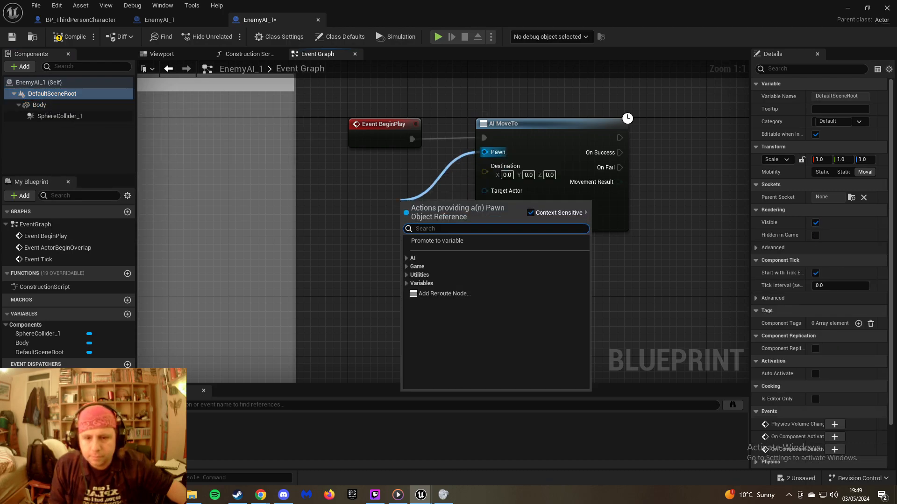
{"action": "type", "text": "Slef"}
{"action": "key", "text": "BackSpace"}
{"action": "key", "text": "BackSpace"}
{"action": "key", "text": "BackSpace"}
{"action": "type", "text": "elf"}
{"action": "key", "text": "BackSpace"}
{"action": "key", "text": "BackSpace"}
{"action": "key", "text": "BackSpace"}
{"action": "key", "text": "BackSpace"}
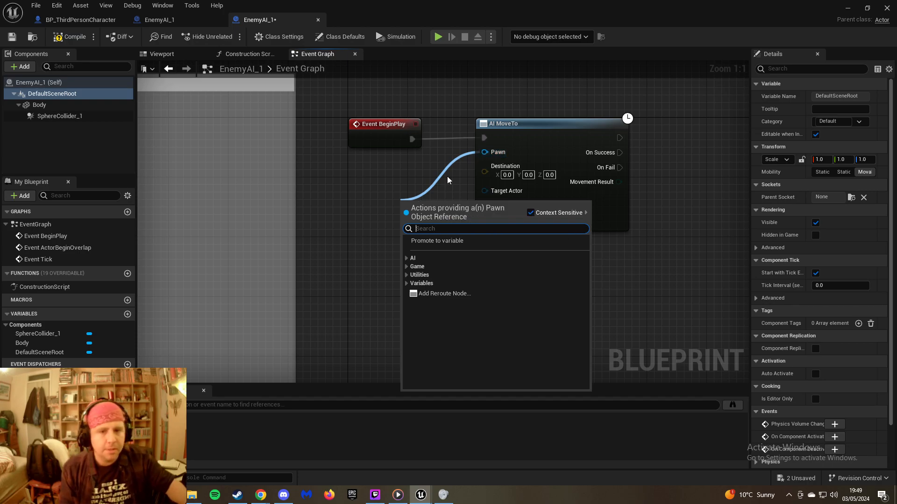
{"action": "right_click_drag", "start_coordinate": [465, 118], "coordinate": [419, 137]}
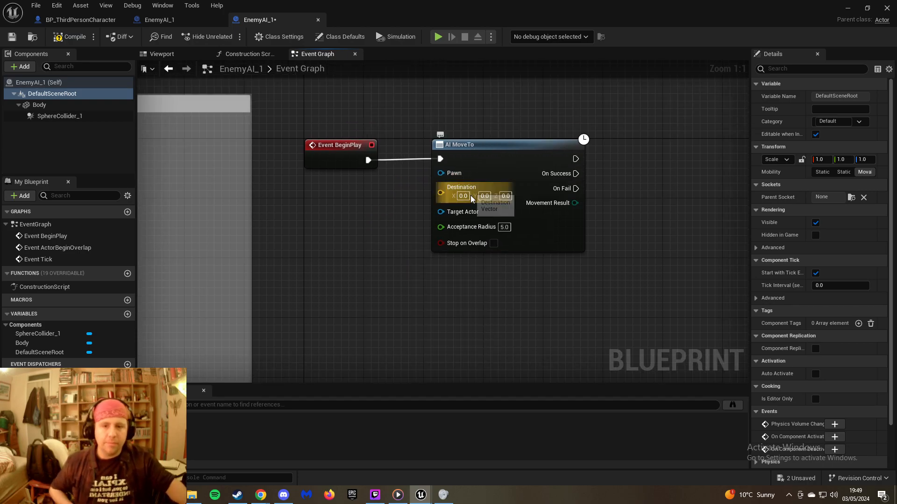
Save the EnemyAI_1 blueprint
{"action": "right_click_drag", "start_coordinate": [518, 173], "coordinate": [379, 195]}
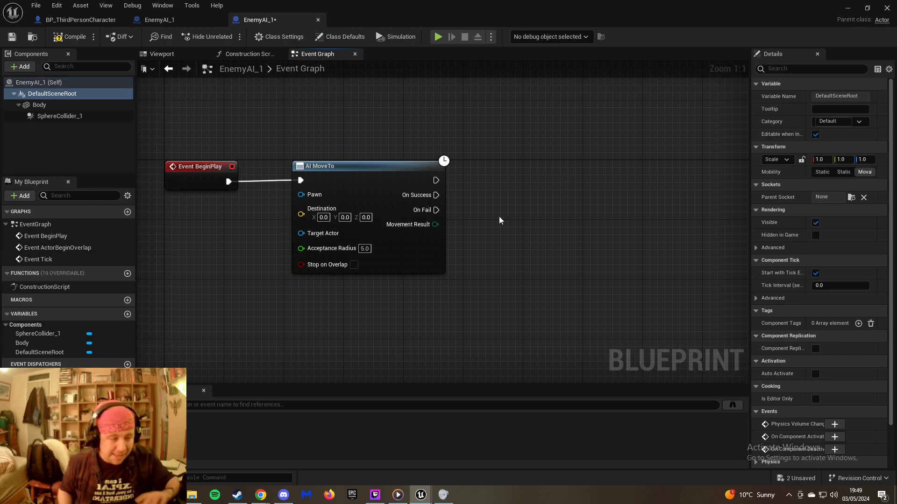
{"action": "right_click_drag", "start_coordinate": [482, 200], "coordinate": [614, 178]}
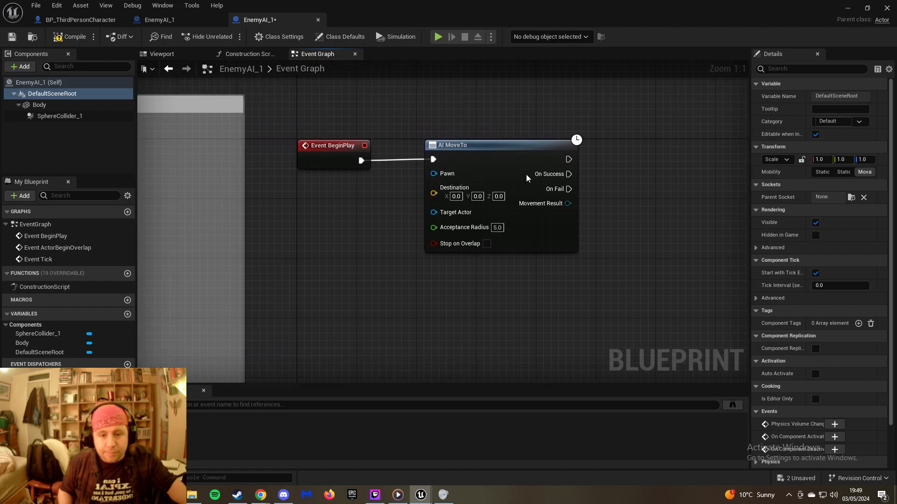
{"action": "right_click_drag", "start_coordinate": [406, 193], "coordinate": [461, 148]}
{"action": "scroll", "coordinate": [512, 201], "scroll_direction": "down", "scroll_amount": 3}
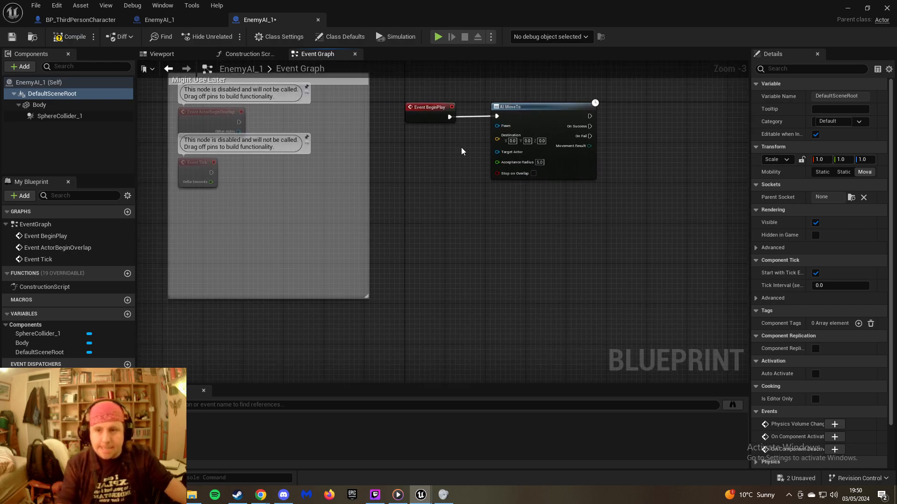
{"action": "key", "text": "ctrl+s"}
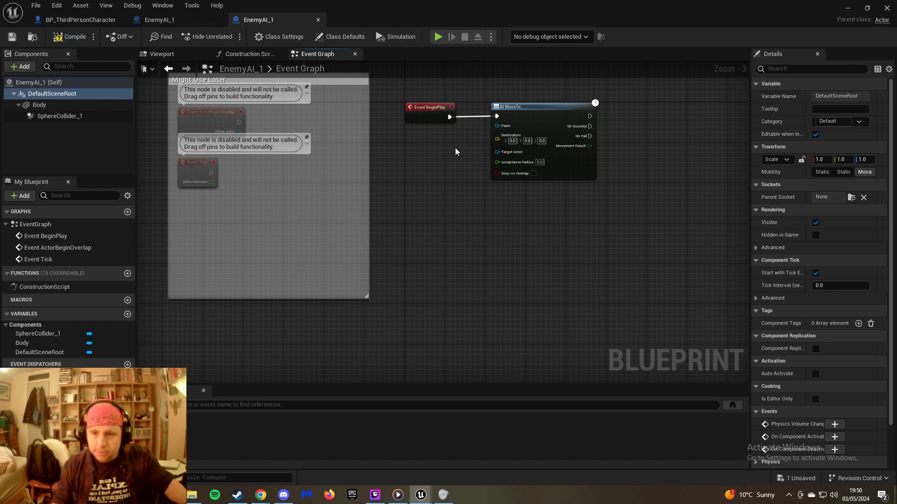
Search all possible actions for "Self" from AI MoveTo's Pawn input with Context Sensitive off, and add a reference to self
{"action": "left_click_drag", "start_coordinate": [497, 126], "coordinate": [428, 150]}
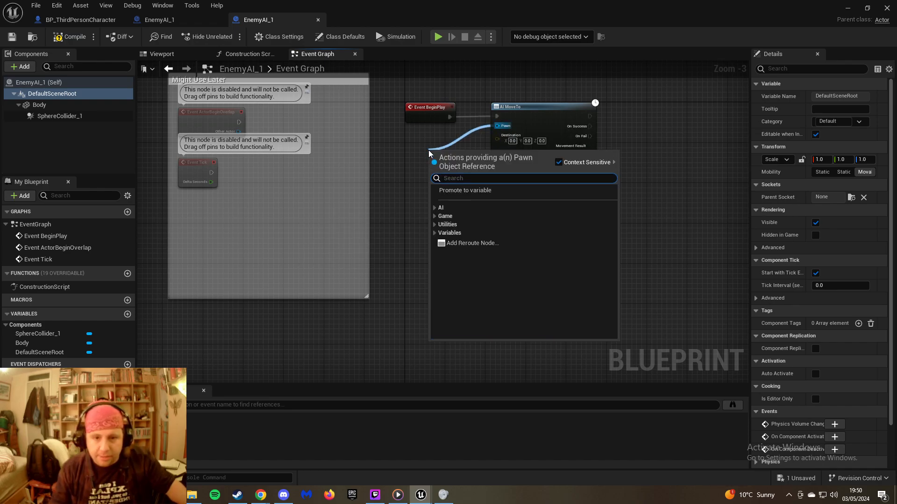
{"action": "left_click", "coordinate": [559, 162]}
{"action": "type", "text": "slef"}
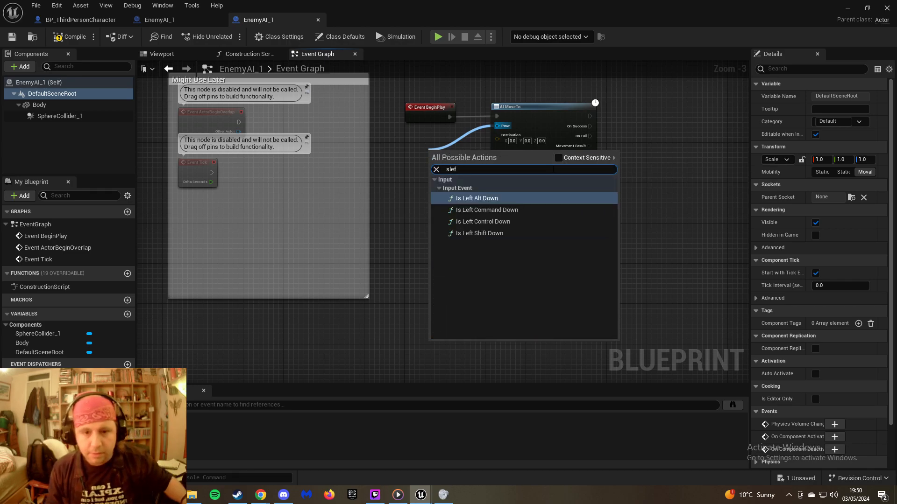
{"action": "key", "text": "BackSpace"}
{"action": "key", "text": "BackSpace"}
{"action": "key", "text": "BackSpace"}
{"action": "key", "text": "BackSpace"}
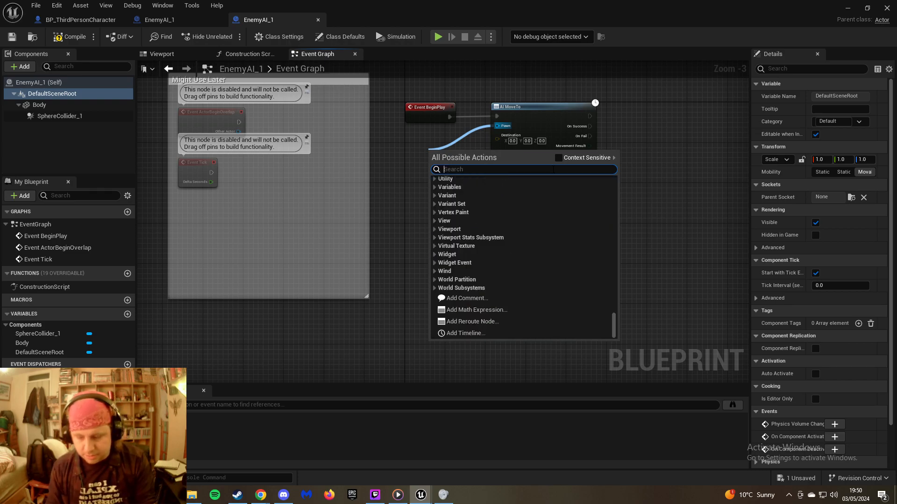
{"action": "type", "text": "Self"}
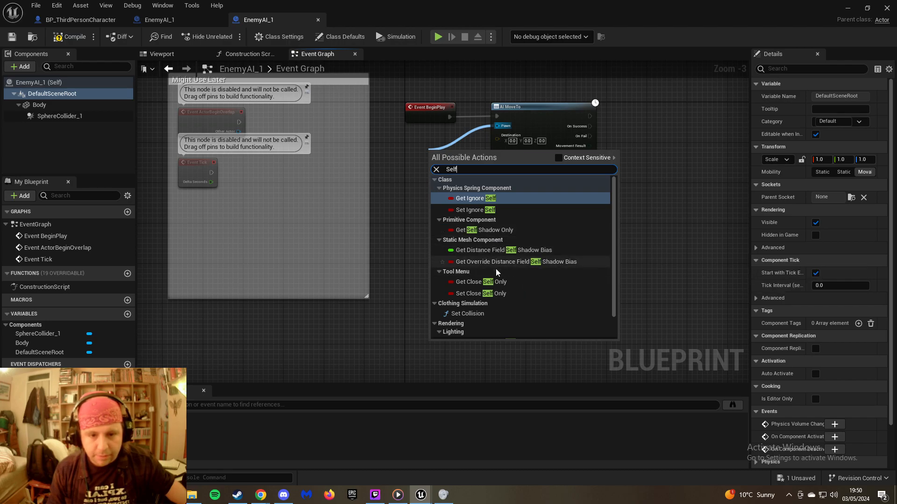
{"action": "scroll", "coordinate": [495, 269], "scroll_direction": "down", "scroll_amount": 2}
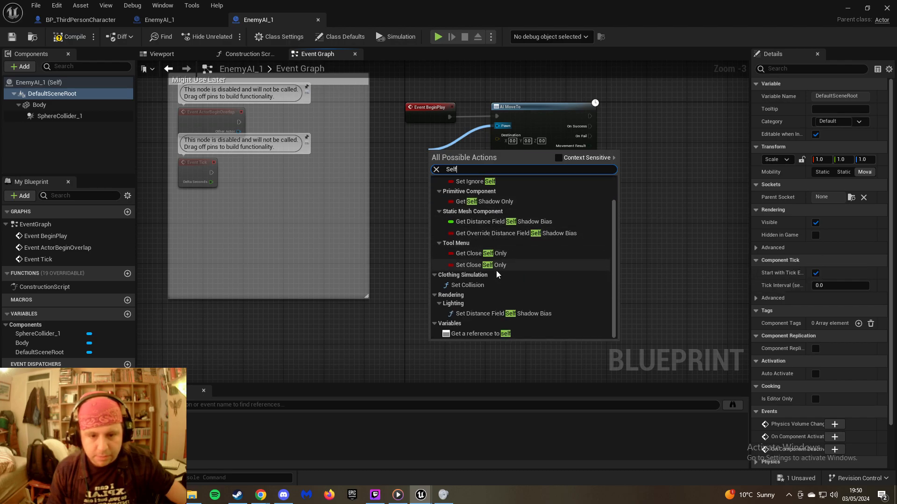
{"action": "left_click", "coordinate": [506, 334]}
Try to connect the Self node to AI MoveTo's Pawn input, and delete the Self node
{"action": "left_click_drag", "start_coordinate": [459, 154], "coordinate": [498, 126]}
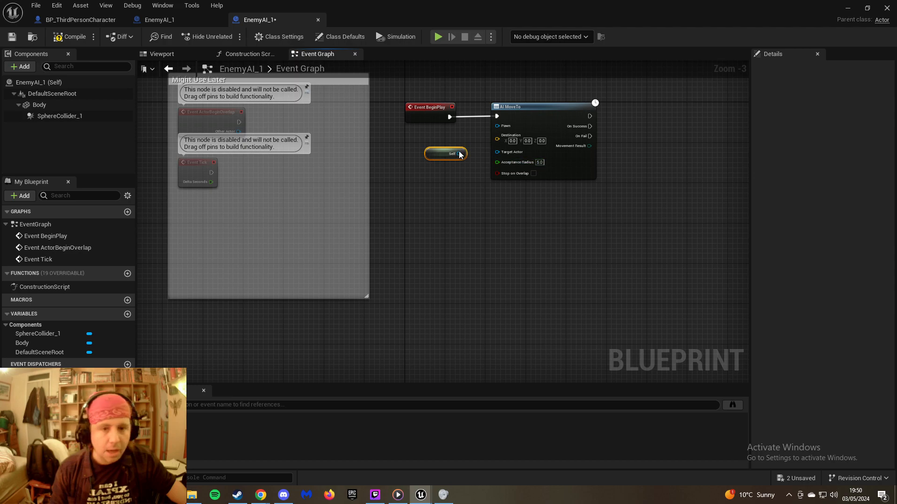
{"action": "mouse_move", "coordinate": [459, 153]}
{"action": "left_mouse_down"}
{"action": "mouse_move", "coordinate": [505, 117]}
{"action": "mouse_move", "coordinate": [460, 158]}
{"action": "left_mouse_up"}
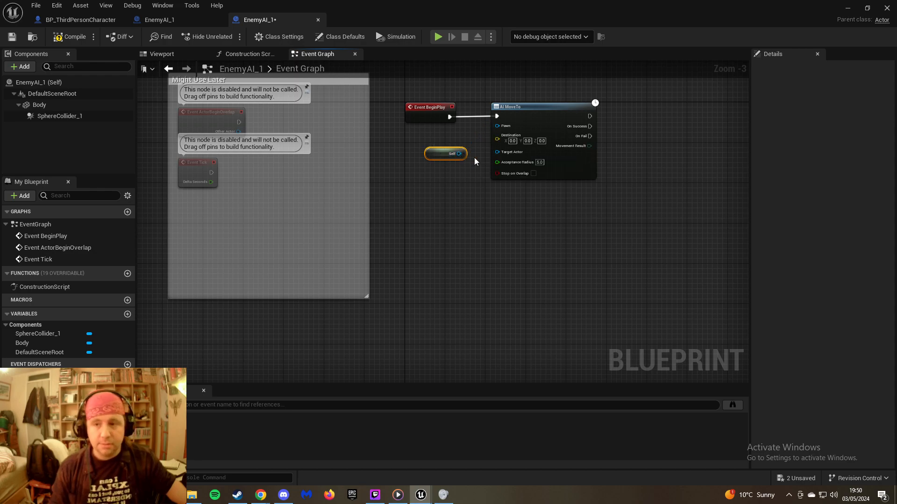
{"action": "key", "text": "Delete"}
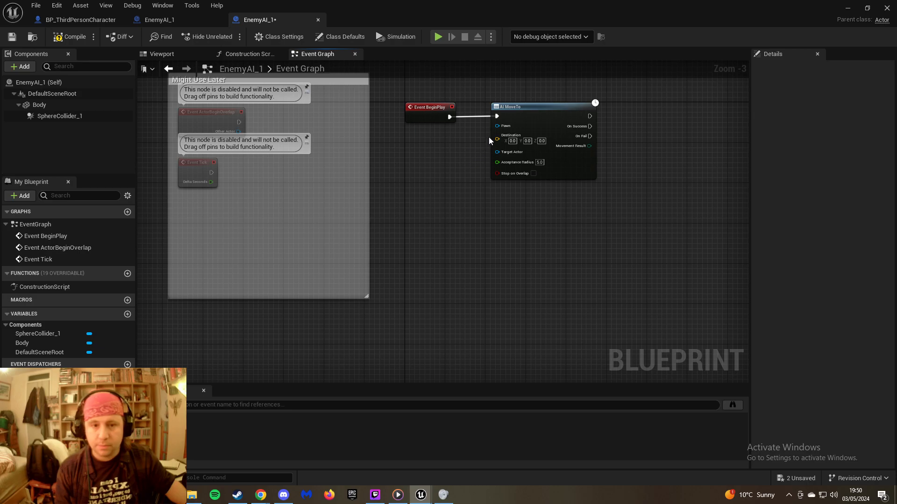
Turn Context Sensitive back on for the Pawn input's action list and dismiss the list
{"action": "left_click_drag", "start_coordinate": [496, 126], "coordinate": [460, 149]}
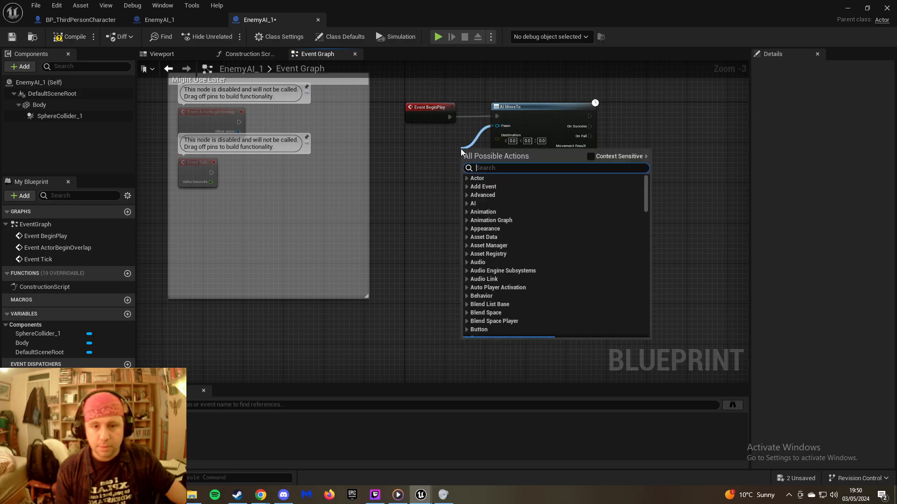
{"action": "left_click", "coordinate": [590, 156]}
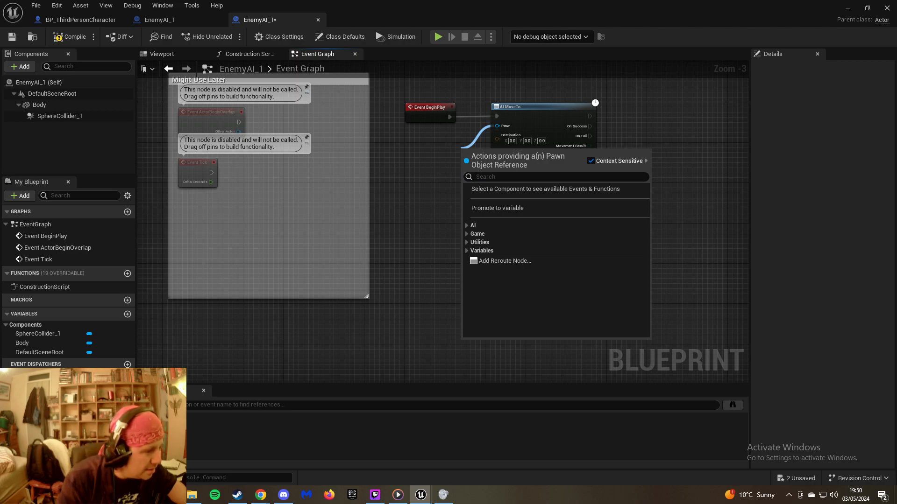
{"action": "key", "text": "Escape"}
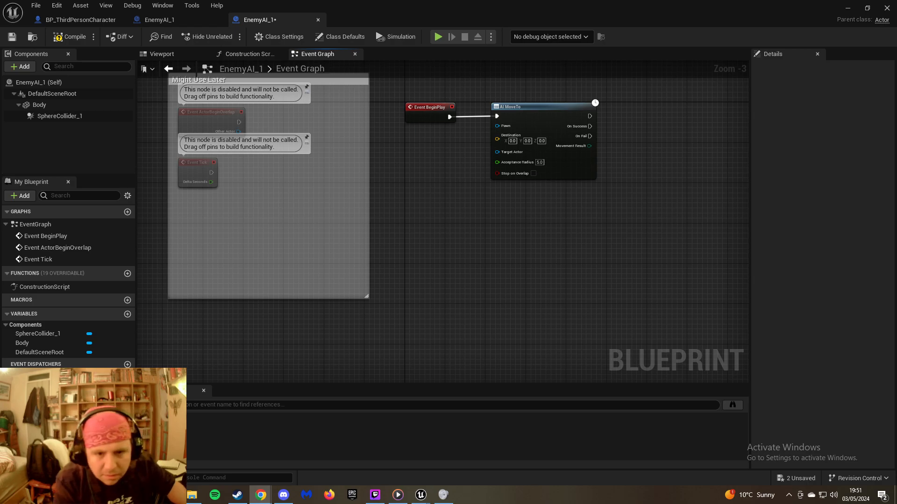
Search the context-sensitive actions for AI MoveTo's Pawn input for "actor" and clear the search
{"action": "right_click_drag", "start_coordinate": [657, 227], "coordinate": [707, 228]}
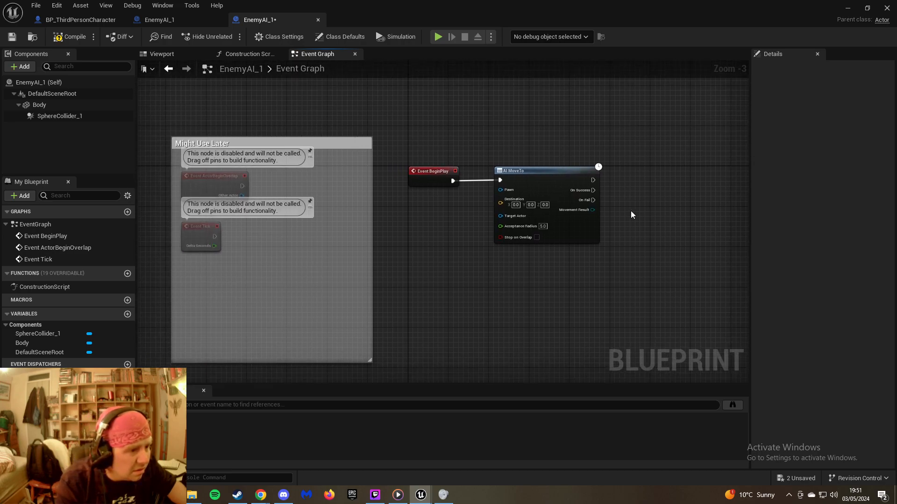
{"action": "right_click_drag", "start_coordinate": [624, 205], "coordinate": [682, 215]}
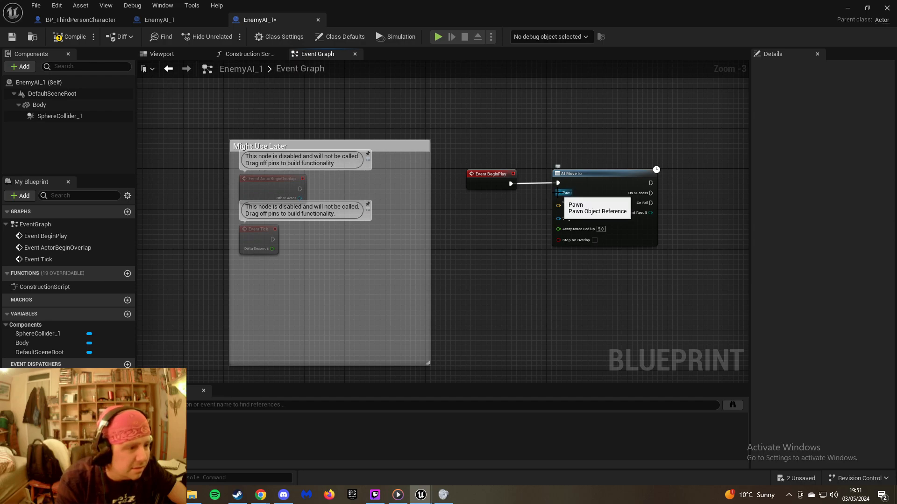
{"action": "left_click_drag", "start_coordinate": [558, 193], "coordinate": [520, 208]}
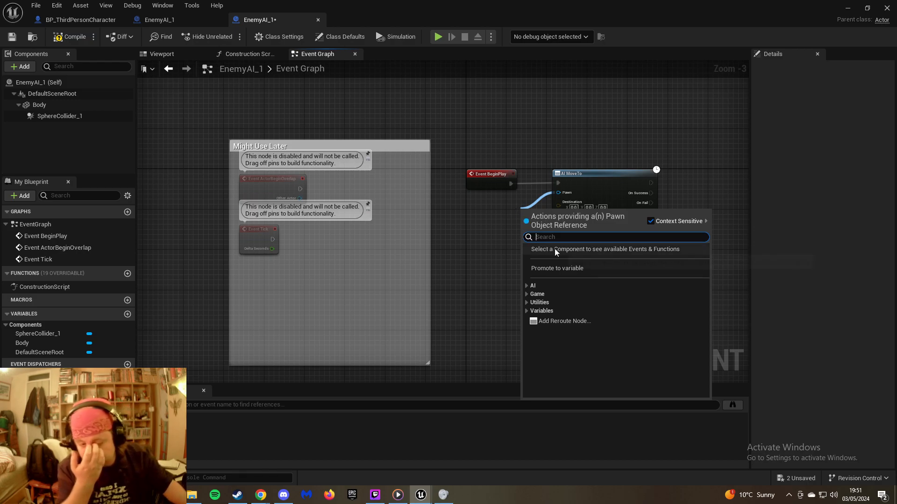
{"action": "type", "text": "actor"}
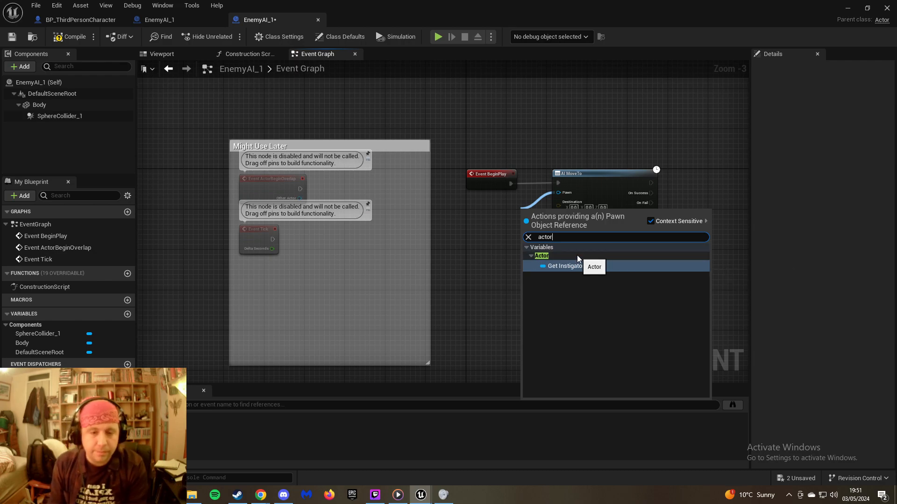
{"action": "key", "text": "BackSpace"}
{"action": "key", "text": "BackSpace"}
{"action": "key", "text": "BackSpace"}
{"action": "key", "text": "BackSpace"}
{"action": "key", "text": "BackSpace"}
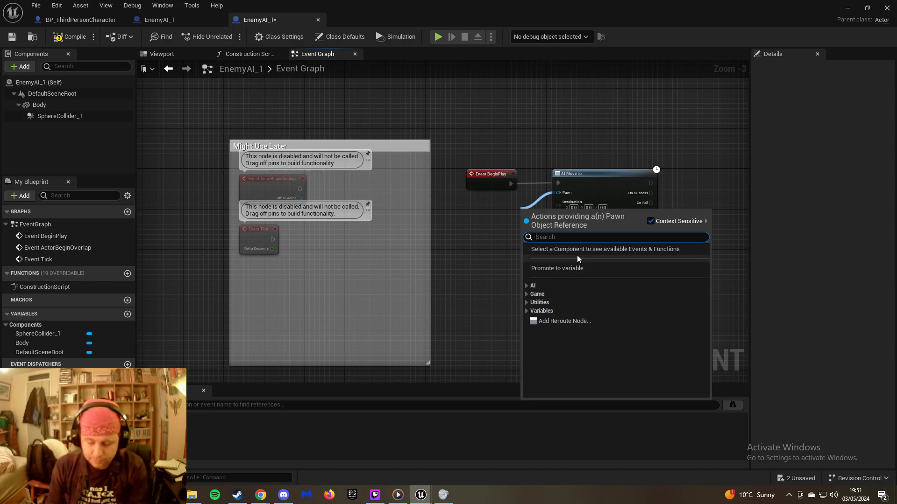
Search the Pawn input's available actions for "get" and close the list without adding a node
{"action": "type", "text": "t"}
{"action": "key", "text": "BackSpace"}
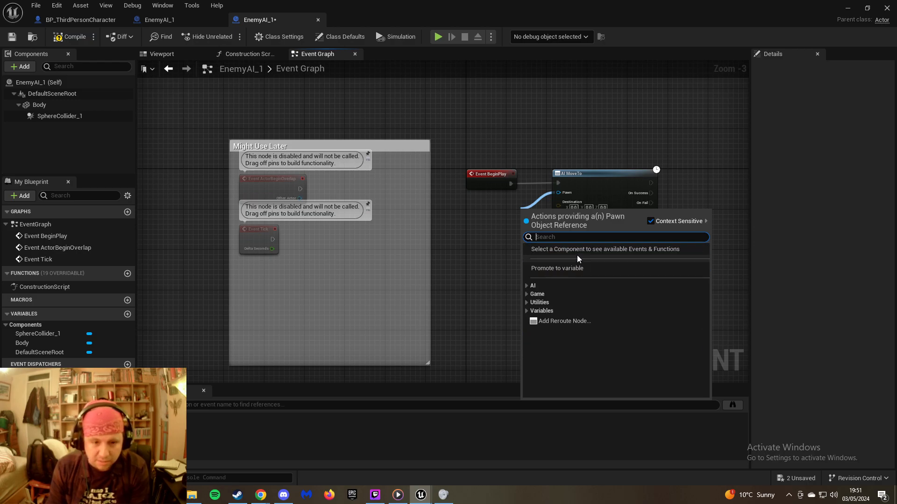
{"action": "type", "text": "get"}
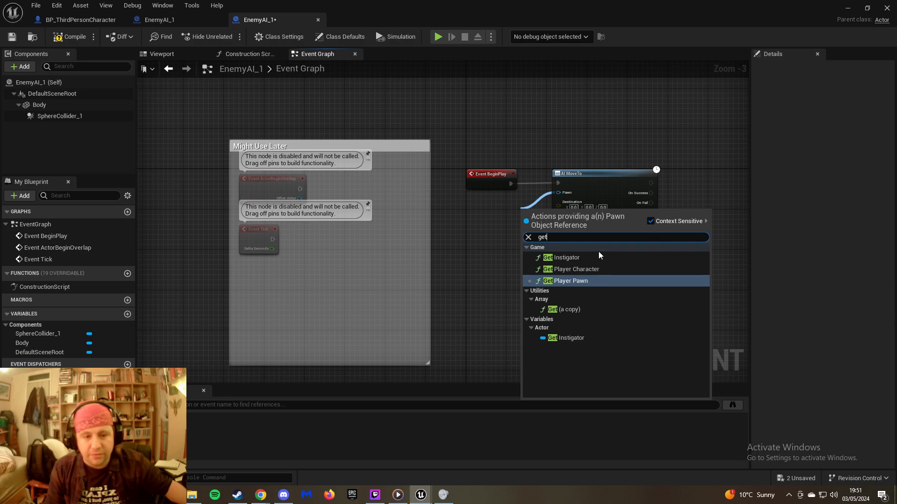
{"action": "left_click_drag", "start_coordinate": [592, 238], "coordinate": [521, 241]}
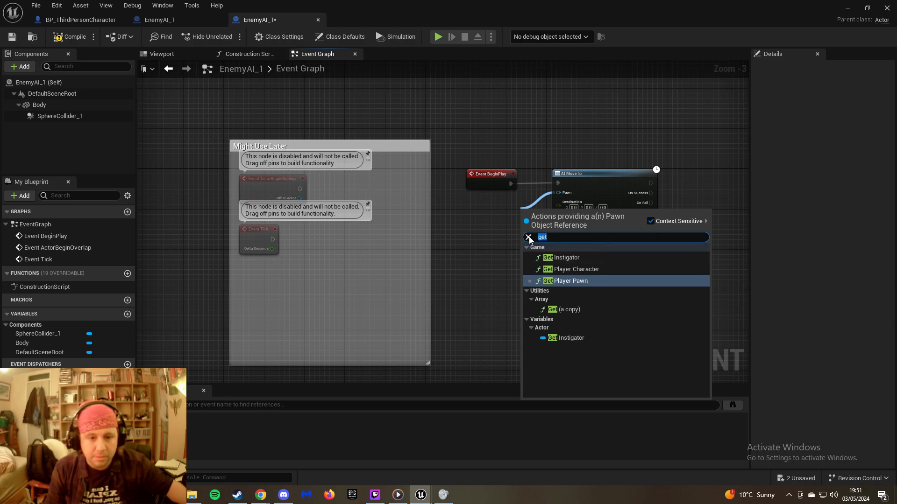
{"action": "left_click", "coordinate": [528, 237]}
{"action": "left_click", "coordinate": [483, 242]}
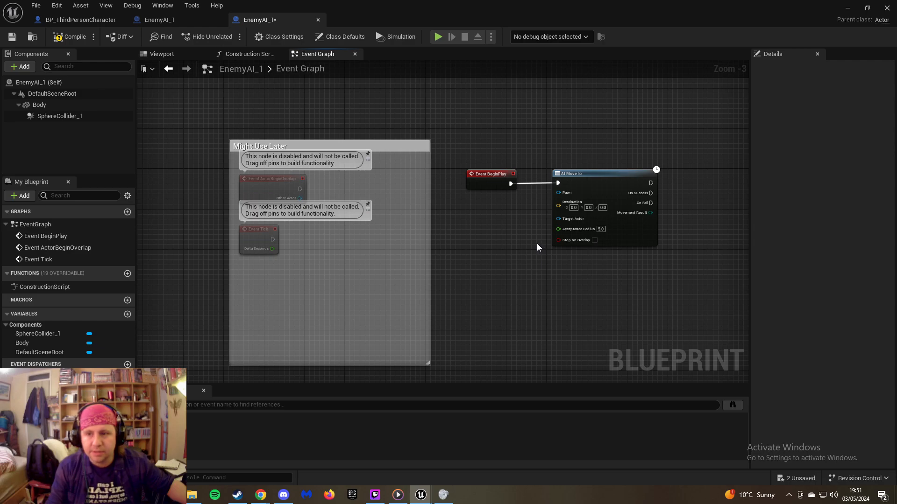
Add a Get DefaultSceneRoot node, try to connect it to AI MoveTo's Pawn input, and delete it
{"action": "left_click", "coordinate": [51, 83]}
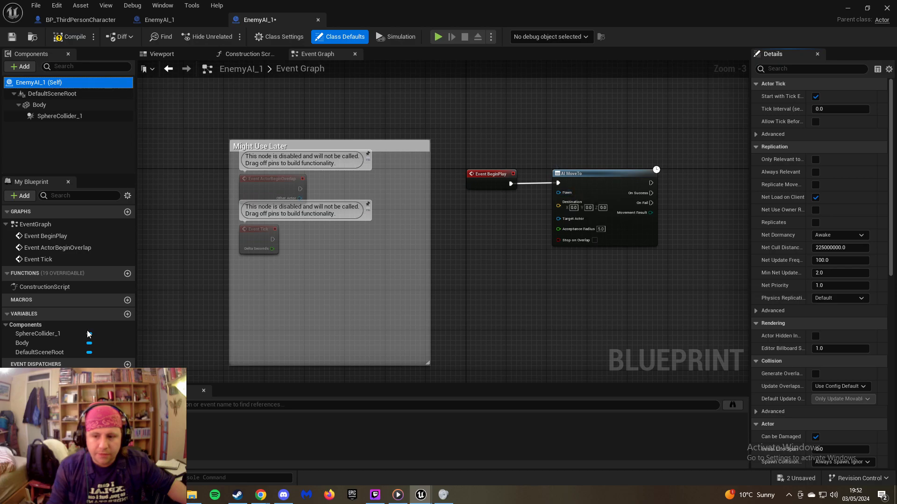
{"action": "left_click_drag", "start_coordinate": [40, 352], "coordinate": [495, 237]}
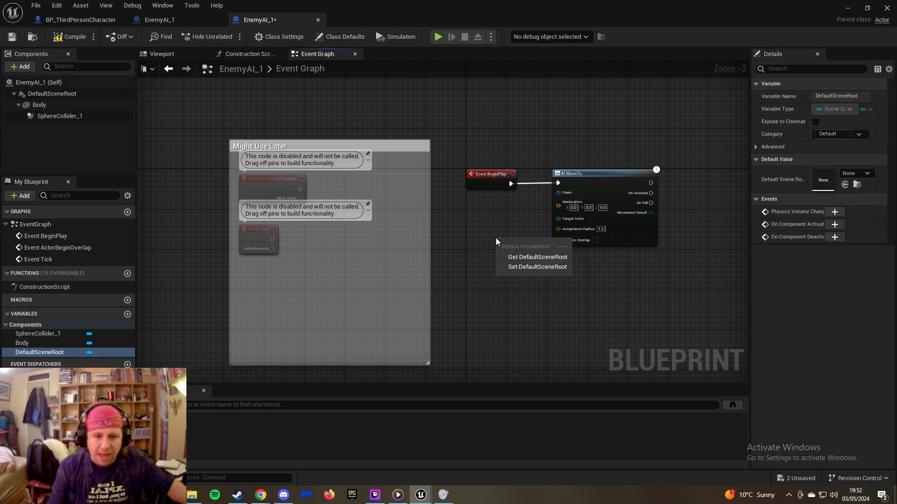
{"action": "left_click", "coordinate": [510, 256]}
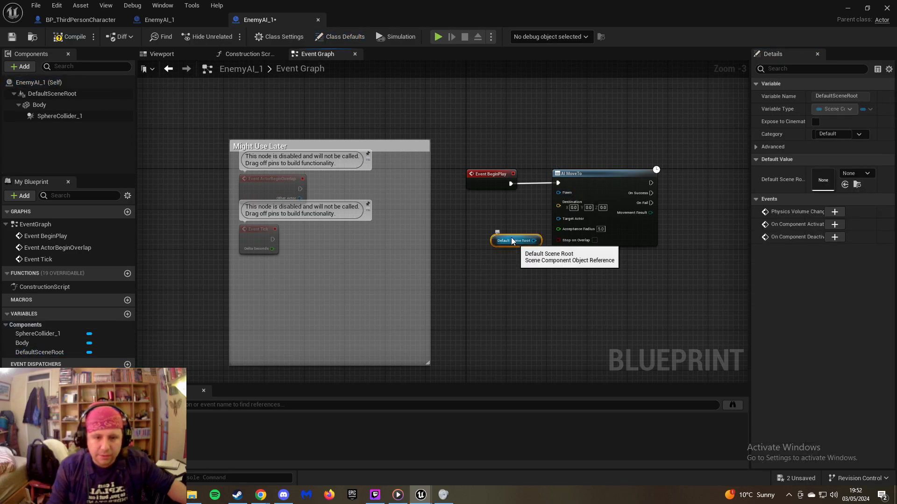
{"action": "left_click_drag", "start_coordinate": [514, 242], "coordinate": [558, 195]}
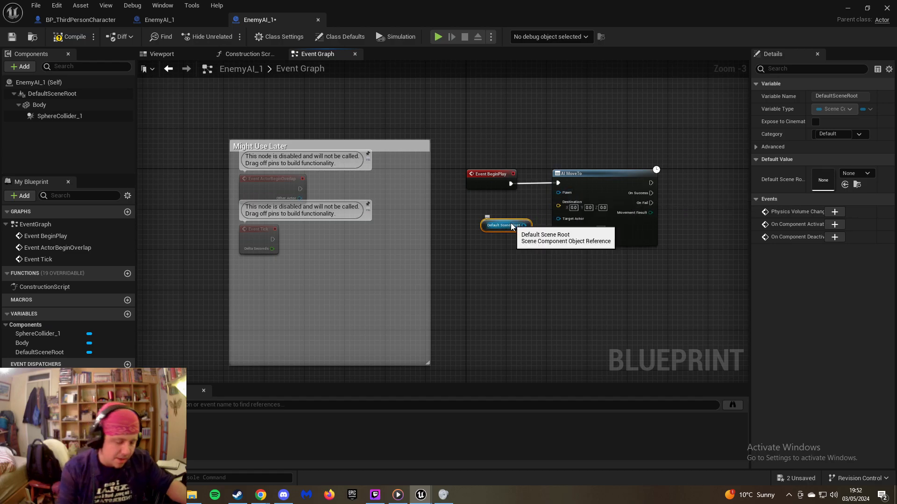
{"action": "key", "text": "Delete"}
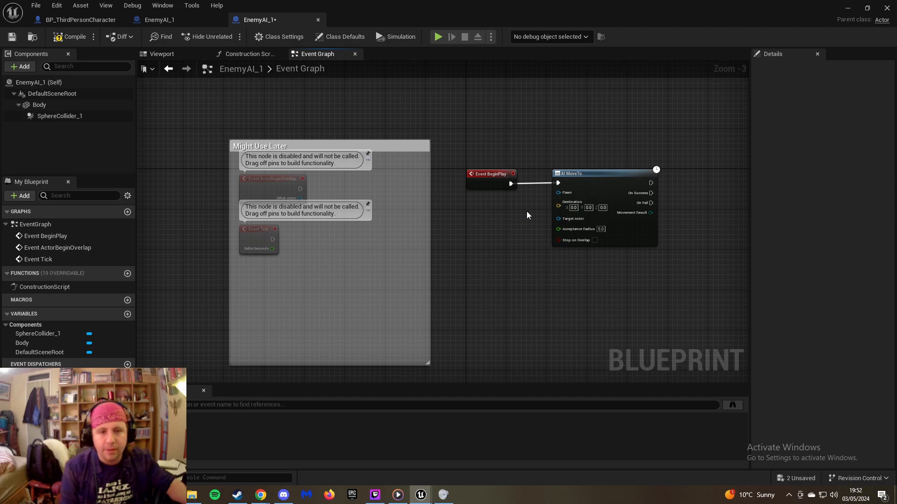
{"action": "left_click", "coordinate": [586, 178]}
{"action": "left_click_drag", "start_coordinate": [573, 181], "coordinate": [558, 182]}
{"action": "scroll", "coordinate": [522, 187], "scroll_direction": "up", "scroll_amount": 3}
{"action": "right_click_drag", "start_coordinate": [522, 186], "coordinate": [477, 188]}
{"action": "scroll", "coordinate": [477, 188], "scroll_direction": "down", "scroll_amount": 3}
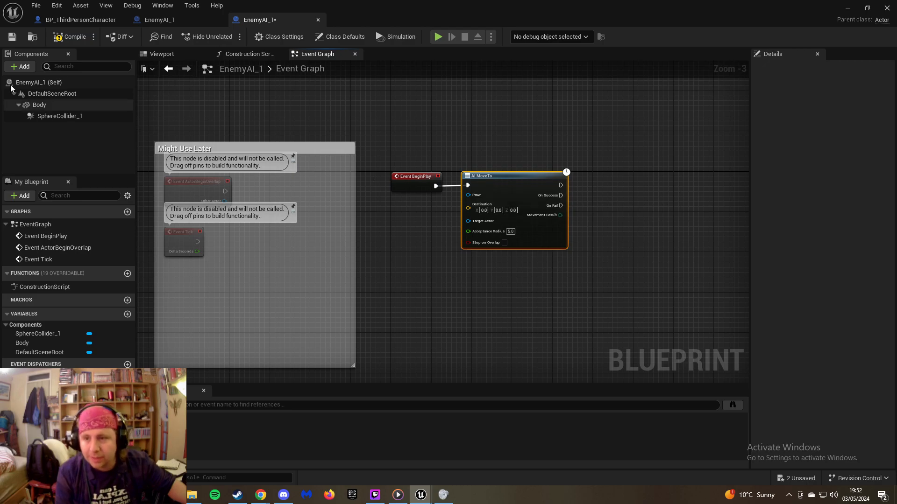
Search the components that can be added to EnemyAI_1 for "Ai", browse the full list, and close it without adding one
{"action": "left_click", "coordinate": [14, 70]}
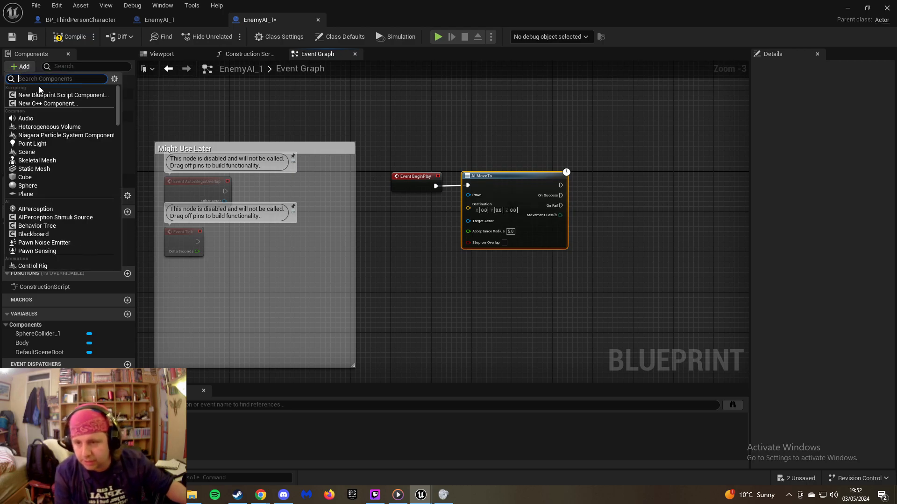
{"action": "type", "text": "Ai"}
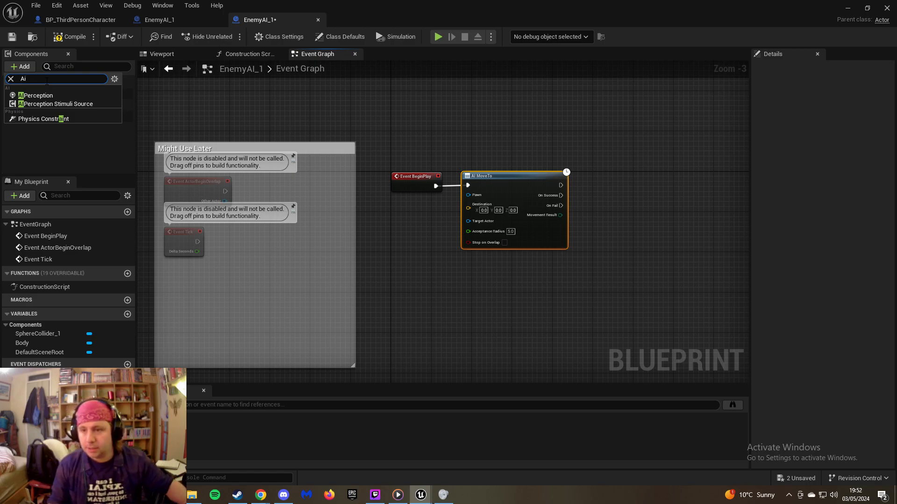
{"action": "key", "text": "BackSpace"}
{"action": "key", "text": "BackSpace"}
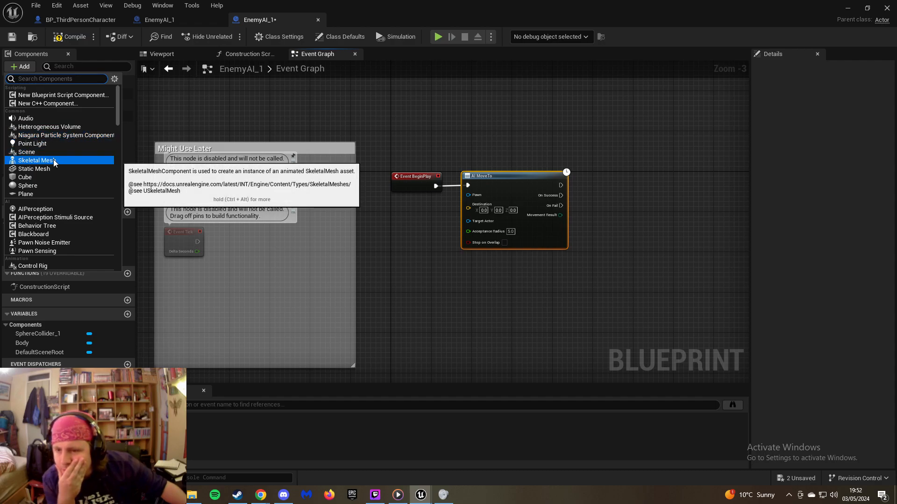
{"action": "scroll", "coordinate": [53, 161], "scroll_direction": "down", "scroll_amount": 1}
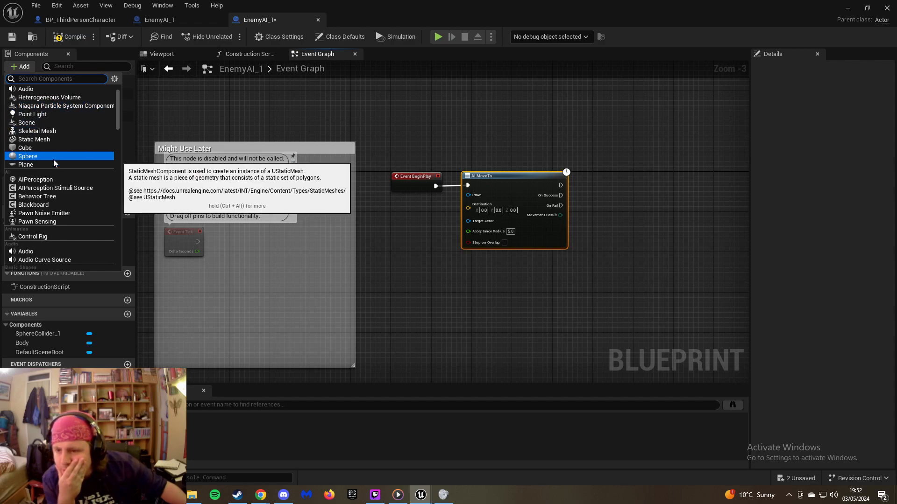
{"action": "scroll", "coordinate": [54, 161], "scroll_direction": "down", "scroll_amount": 3}
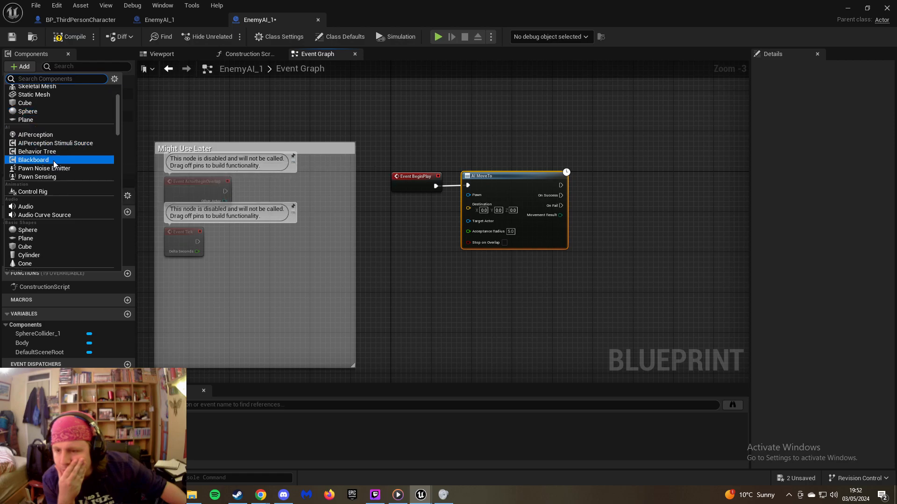
{"action": "scroll", "coordinate": [54, 164], "scroll_direction": "down", "scroll_amount": 7}
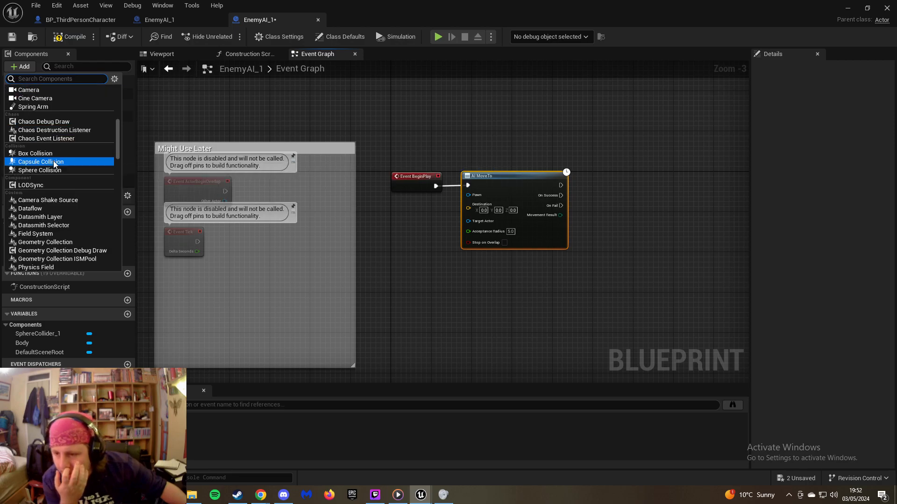
{"action": "scroll", "coordinate": [53, 167], "scroll_direction": "down", "scroll_amount": 8}
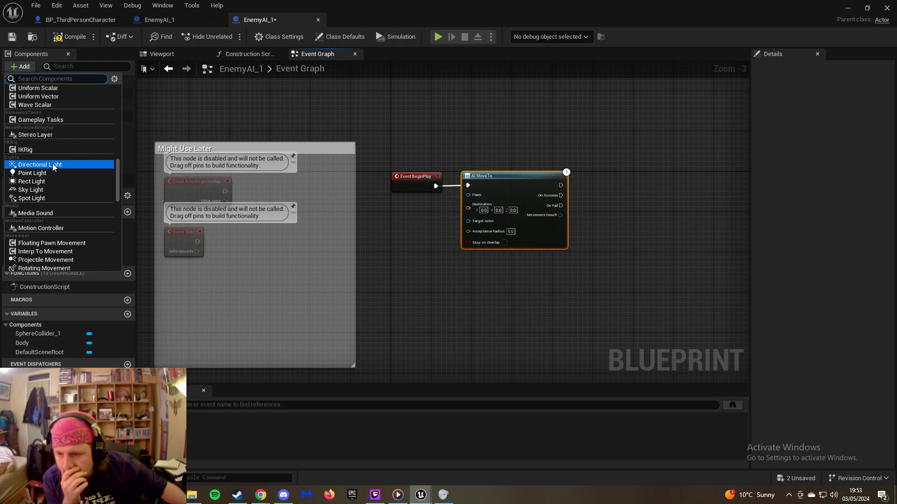
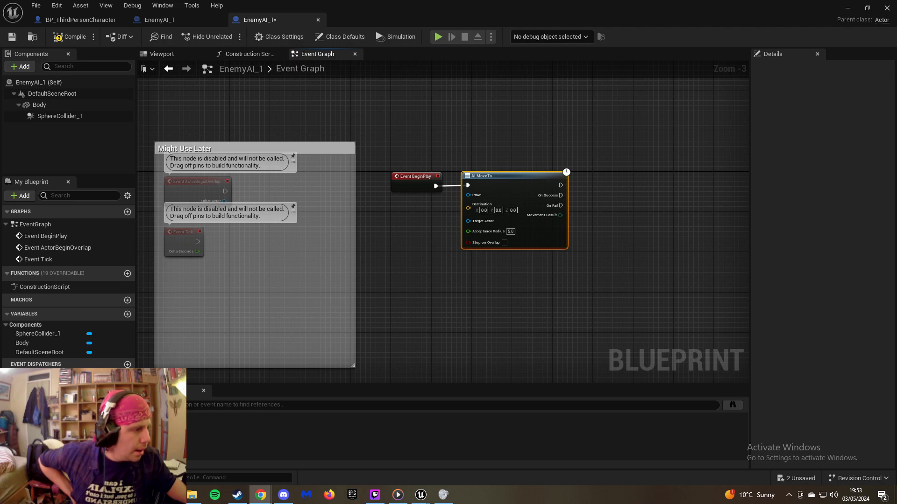
{"action": "left_click", "coordinate": [465, 145]}
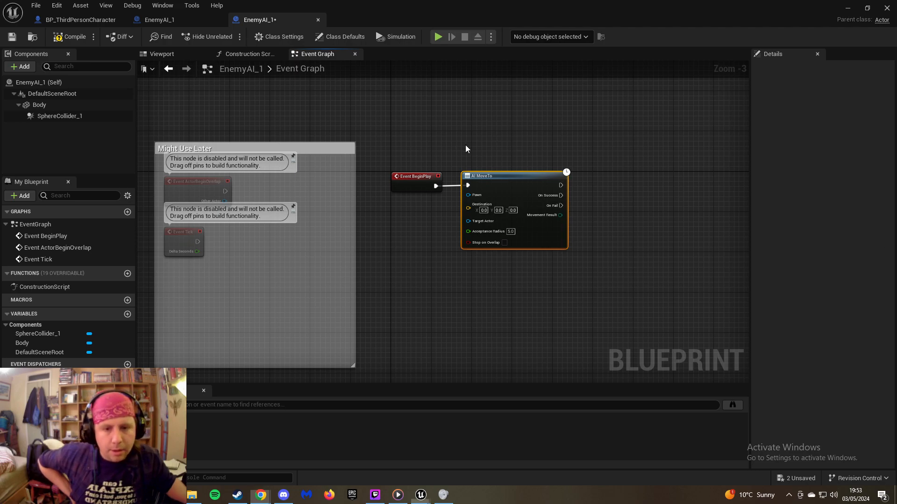
Move the AI MoveTo node farther from Event BeginPlay and break the execution link between them
{"action": "left_click_drag", "start_coordinate": [519, 182], "coordinate": [556, 178]}
{"action": "right_click", "coordinate": [525, 181]}
{"action": "left_click", "coordinate": [527, 180]}
{"action": "right_click", "coordinate": [527, 181]}
{"action": "left_click", "coordinate": [557, 211]}
Search the executable actions from Event BeginPlay for "AI controller", clear the search and close the list without adding a node
{"action": "left_click_drag", "start_coordinate": [436, 185], "coordinate": [460, 196]}
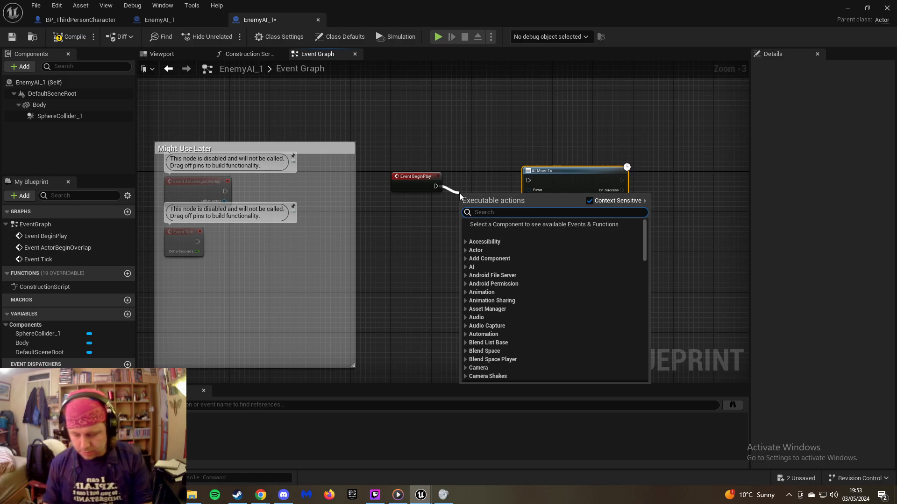
{"action": "type", "text": "AI con"}
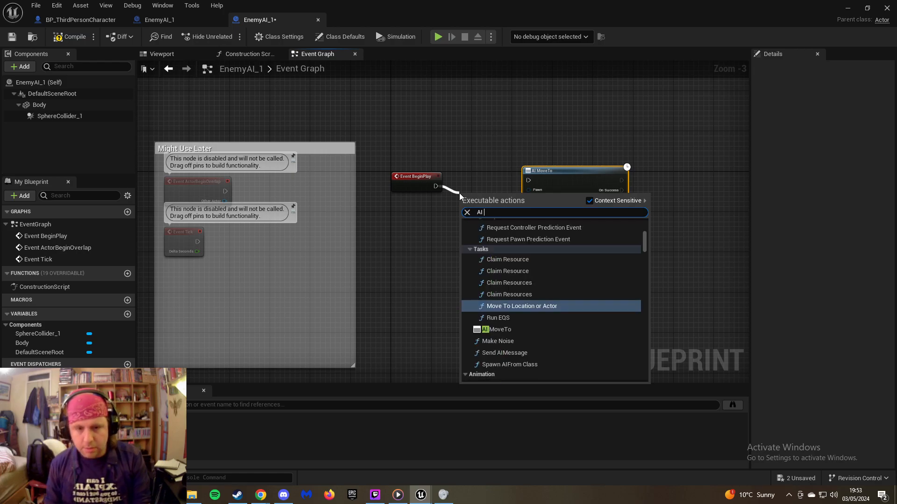
{"action": "type", "text": "t"}
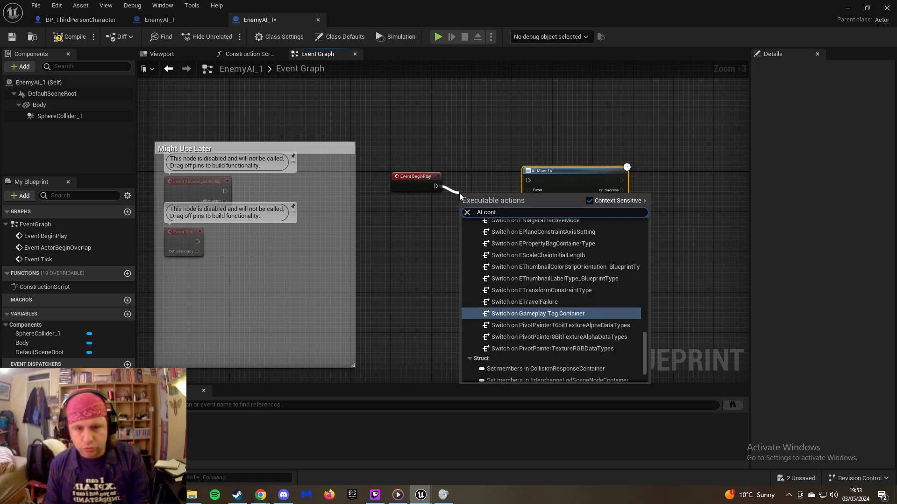
{"action": "type", "text": "roler"}
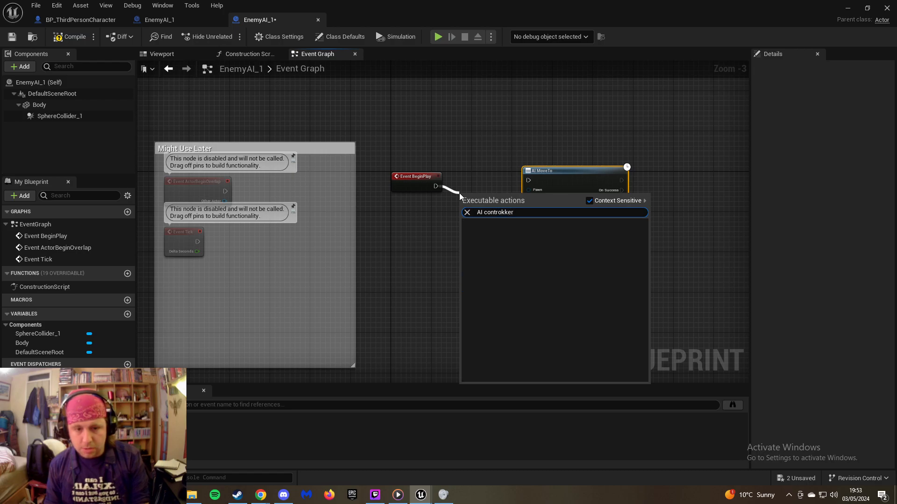
{"action": "key", "text": "BackSpace"}
{"action": "key", "text": "BackSpace"}
{"action": "key", "text": "BackSpace"}
{"action": "type", "text": "ller"}
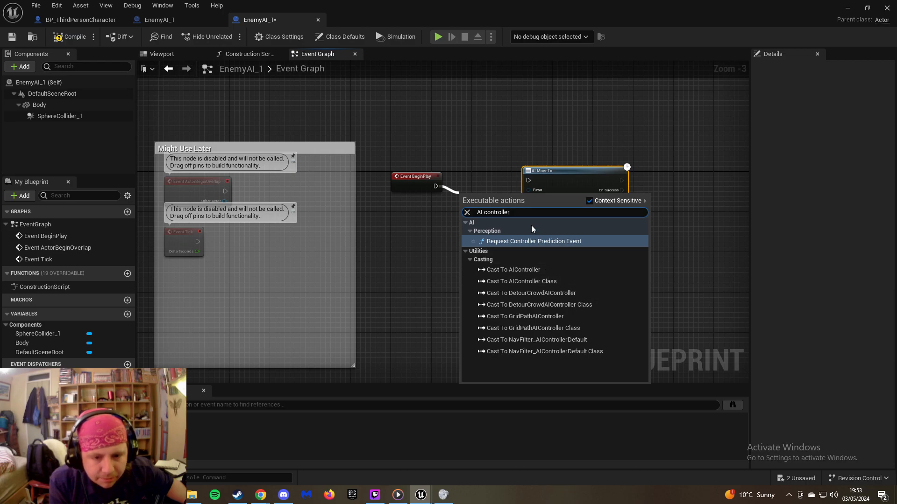
{"action": "left_click_drag", "start_coordinate": [510, 212], "coordinate": [467, 216]}
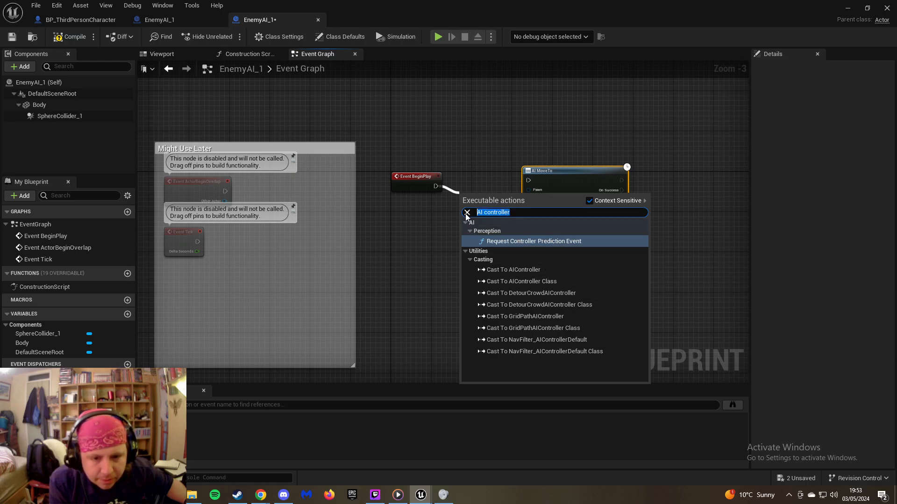
{"action": "key", "text": "BackSpace"}
{"action": "left_click", "coordinate": [412, 236]}
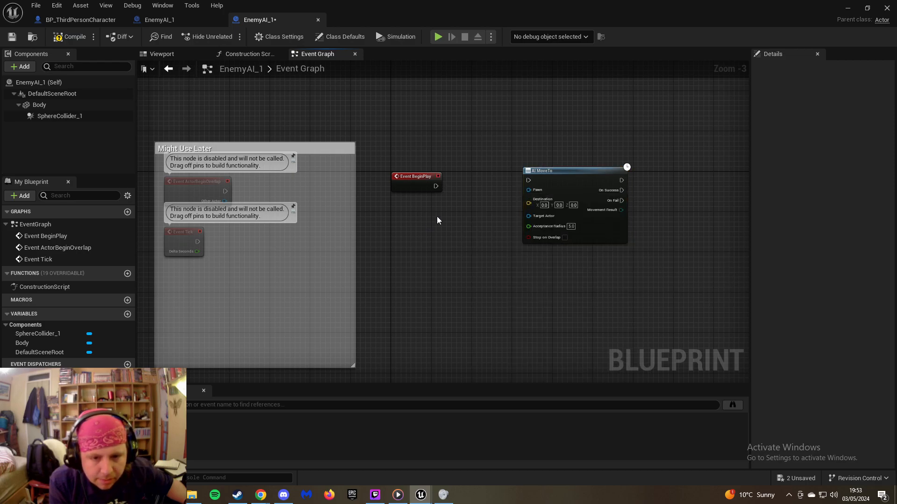
Close the blueprint editor and delete the EnemyAI_1 blueprint from the The_Bad folder
{"action": "left_click", "coordinate": [571, 170]}
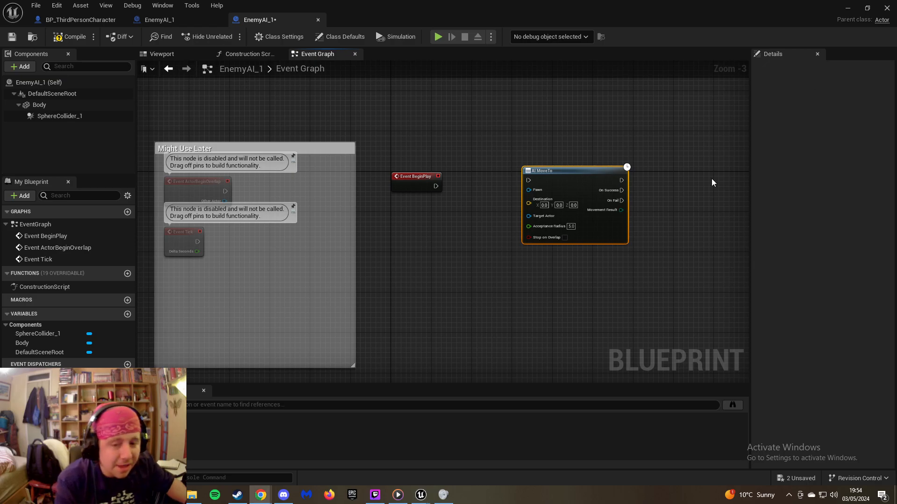
{"action": "left_click", "coordinate": [886, 8]}
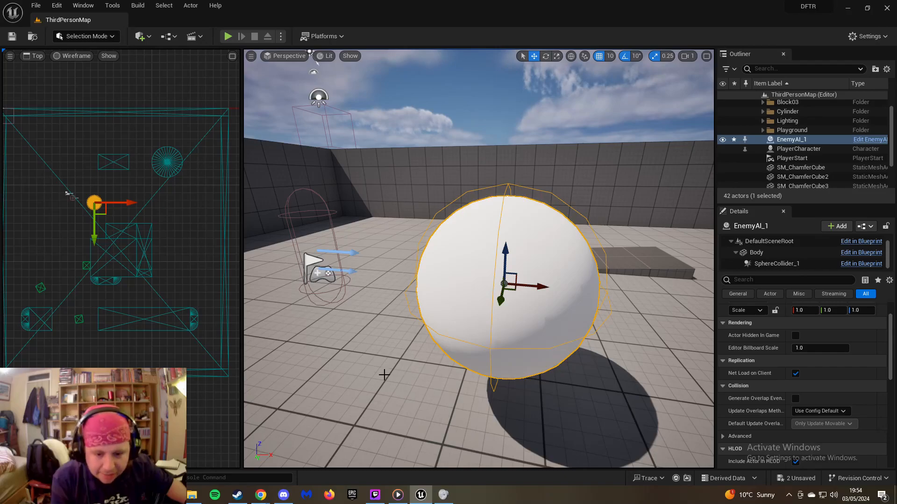
{"action": "left_click", "coordinate": [36, 477]}
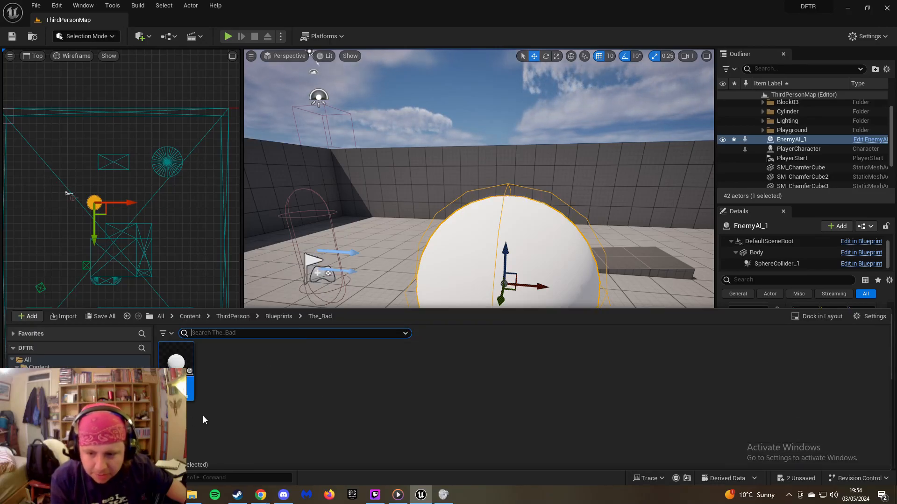
{"action": "right_click", "coordinate": [188, 388]}
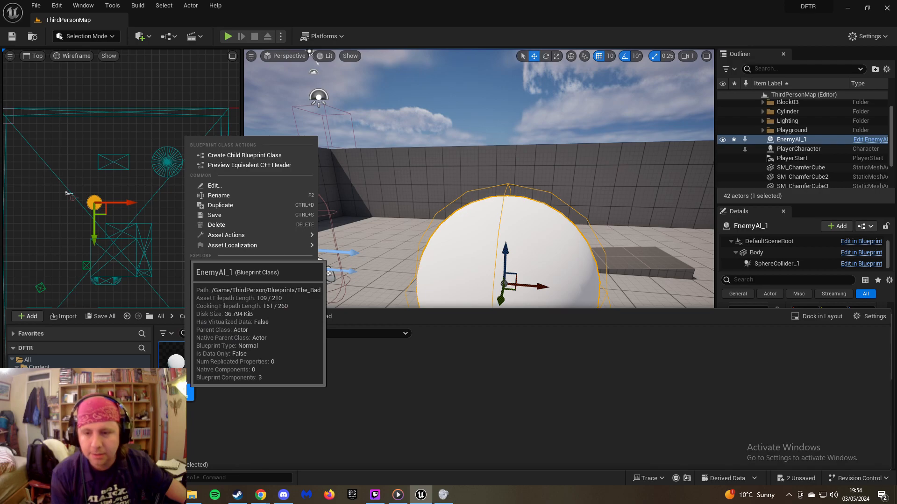
{"action": "left_click", "coordinate": [229, 225]}
{"action": "left_click", "coordinate": [408, 397]}
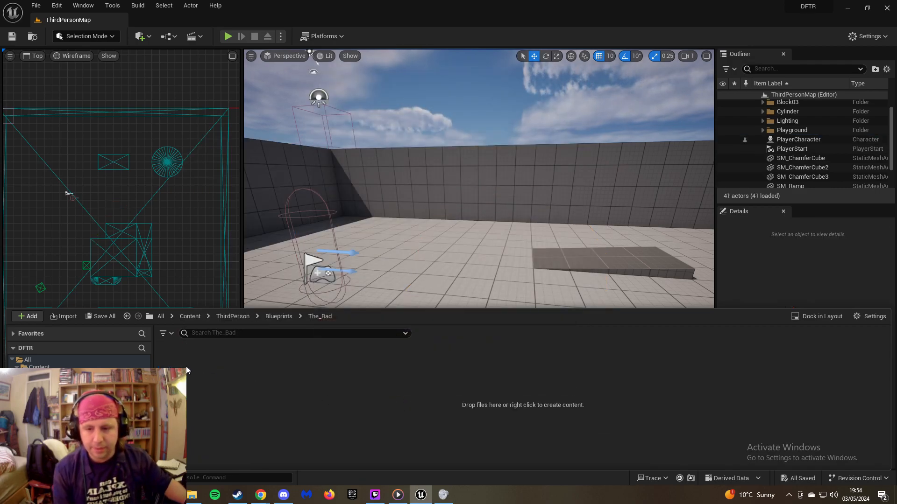
Create a Blueprint Class with Character as parent in The_Bad, name it EnemyAI_1 and open it
{"action": "right_click", "coordinate": [186, 371]}
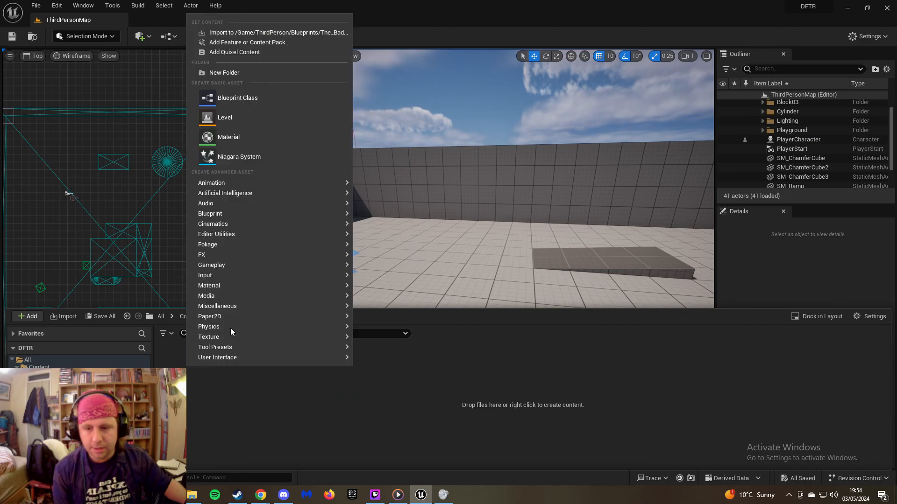
{"action": "left_click", "coordinate": [264, 99]}
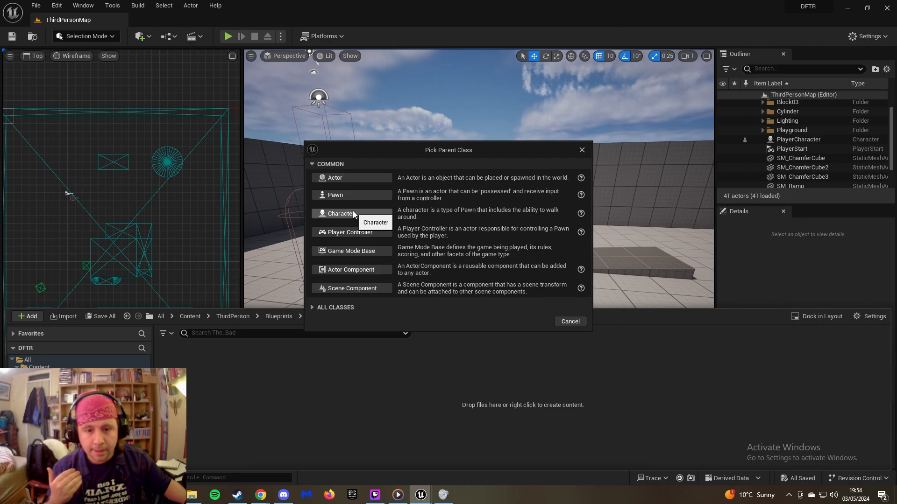
{"action": "left_click", "coordinate": [352, 214]}
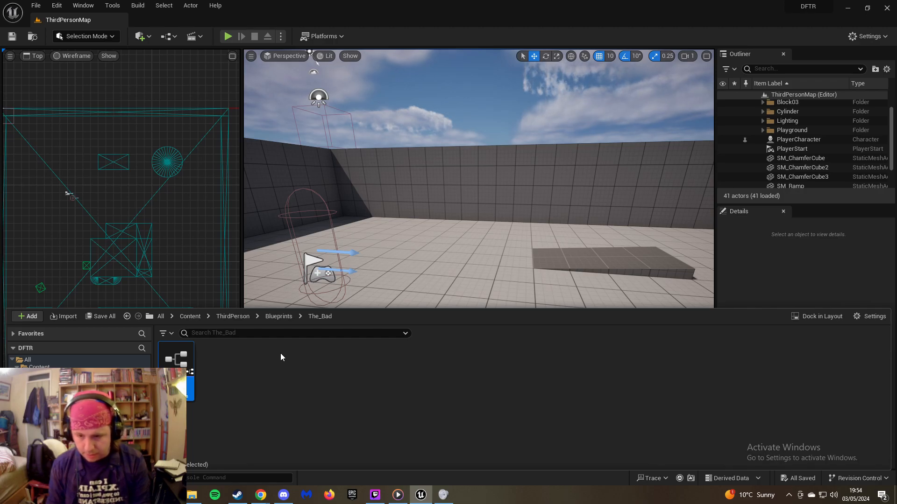
{"action": "type", "text": "!"}
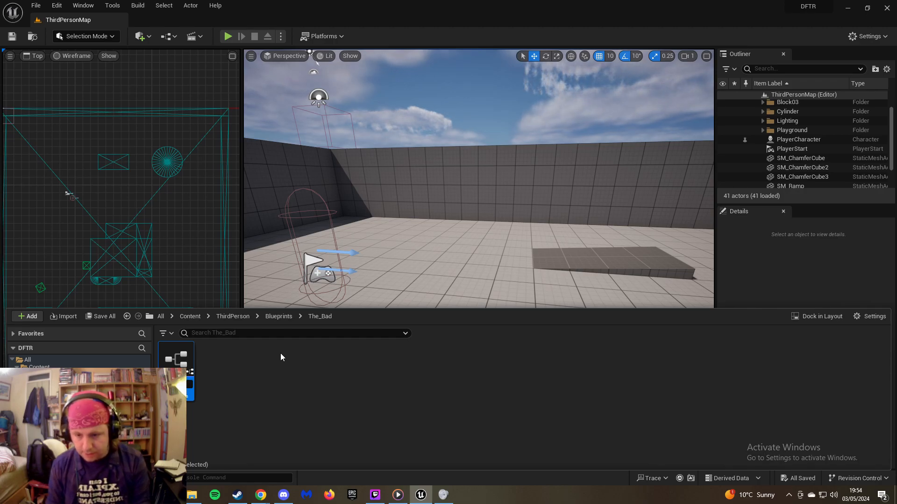
{"action": "key", "text": "BackSpace"}
{"action": "key", "text": "Return"}
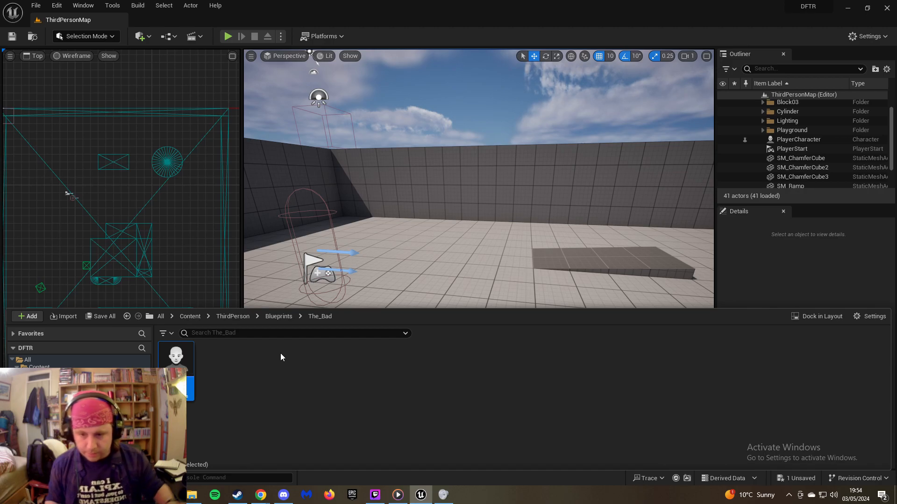
{"action": "double_click", "coordinate": [176, 357]}
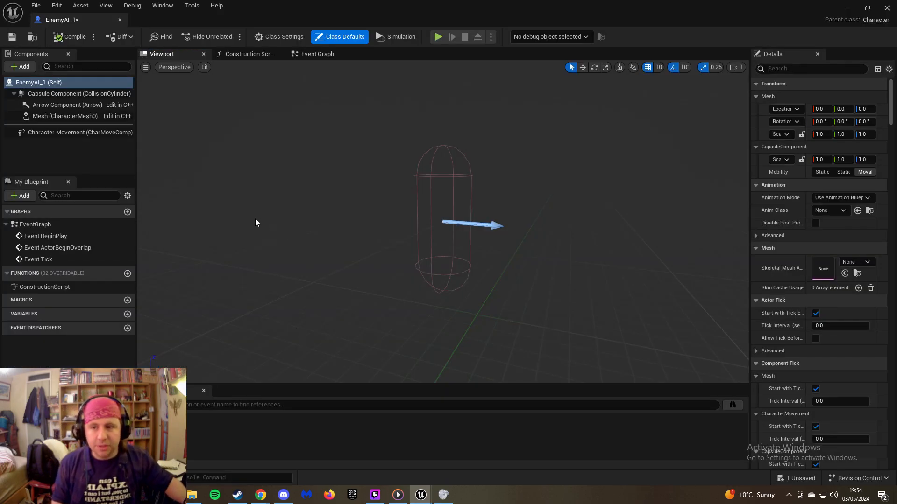
Examine the new character's capsule, arrow and Mesh component in the viewport
{"action": "right_click_drag", "start_coordinate": [418, 198], "coordinate": [399, 189]}
{"action": "key", "text": "w"}
{"action": "key", "text": "d"}
{"action": "key", "text": "a"}
{"action": "key", "text": "s"}
{"action": "key", "text": "d"}
{"action": "key", "text": "s"}
{"action": "key", "text": "w"}
{"action": "left_click", "coordinate": [63, 116]}
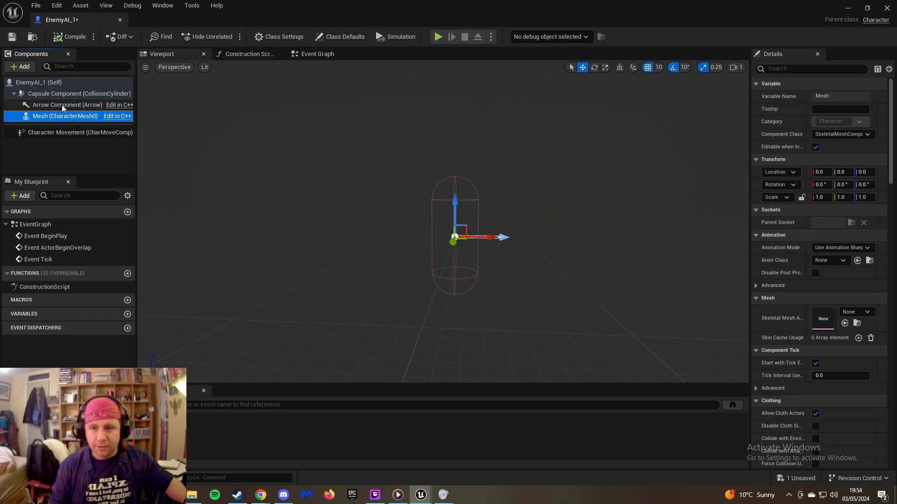
Add a Sphere component under the Capsule Component and name it Body
{"action": "left_click", "coordinate": [48, 94]}
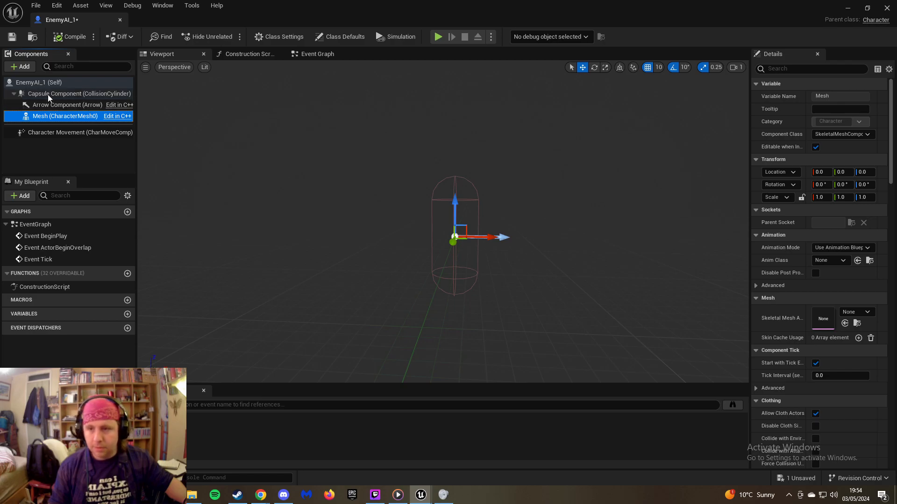
{"action": "right_click", "coordinate": [48, 95]}
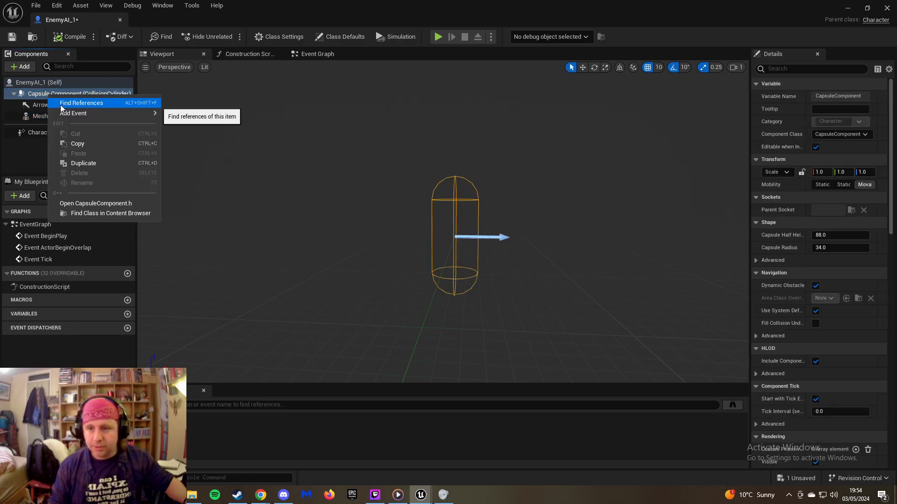
{"action": "left_click", "coordinate": [21, 68]}
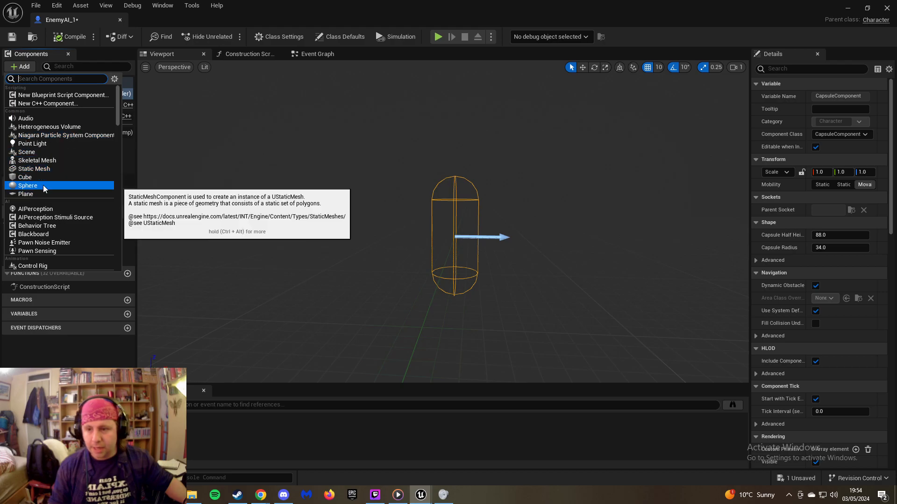
{"action": "left_click", "coordinate": [43, 185]}
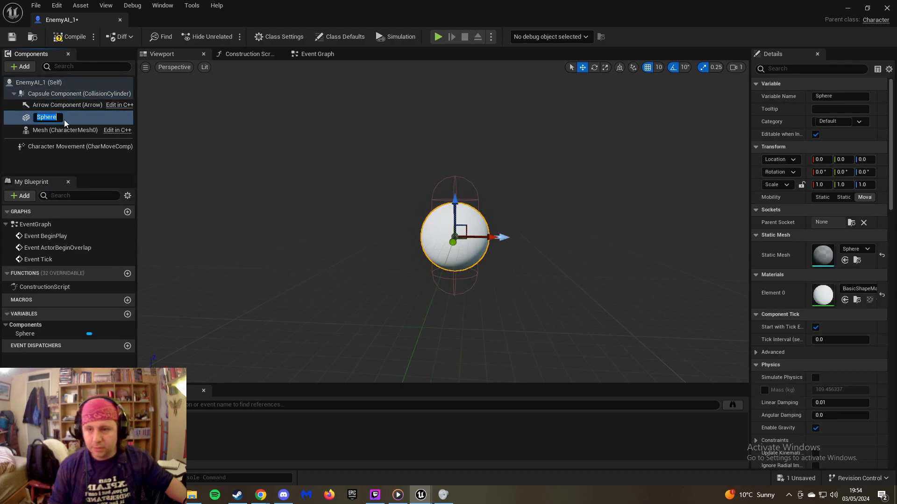
{"action": "type", "text": "Body"}
{"action": "key", "text": "Return"}
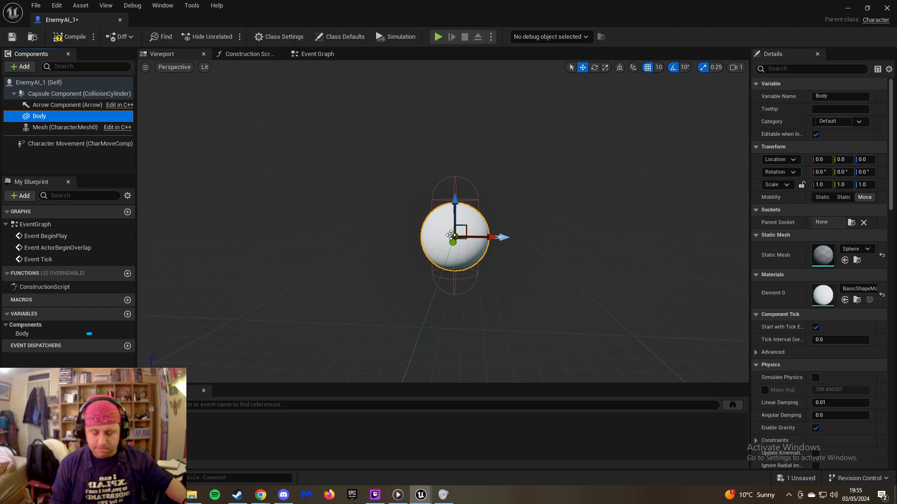
Scale the Body sphere to 0.75 in X, 0.5 in Y and 1.75 in Z
{"action": "scroll", "coordinate": [445, 225], "scroll_direction": "up", "scroll_amount": 5}
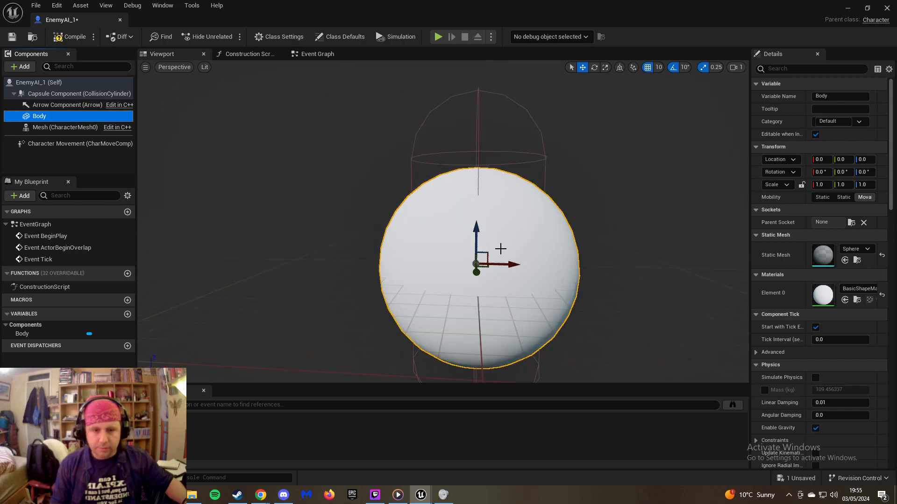
{"action": "left_click", "coordinate": [512, 267]}
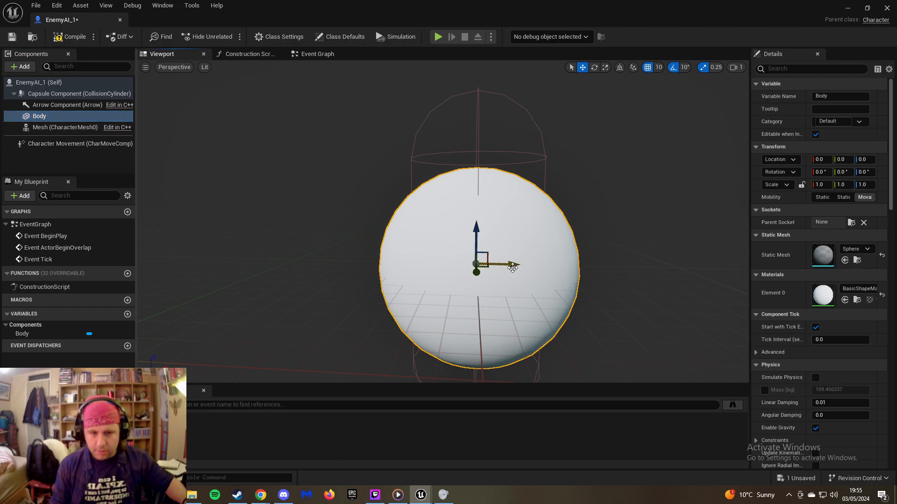
{"action": "key", "text": "r"}
{"action": "left_click_drag", "start_coordinate": [508, 265], "coordinate": [499, 265]}
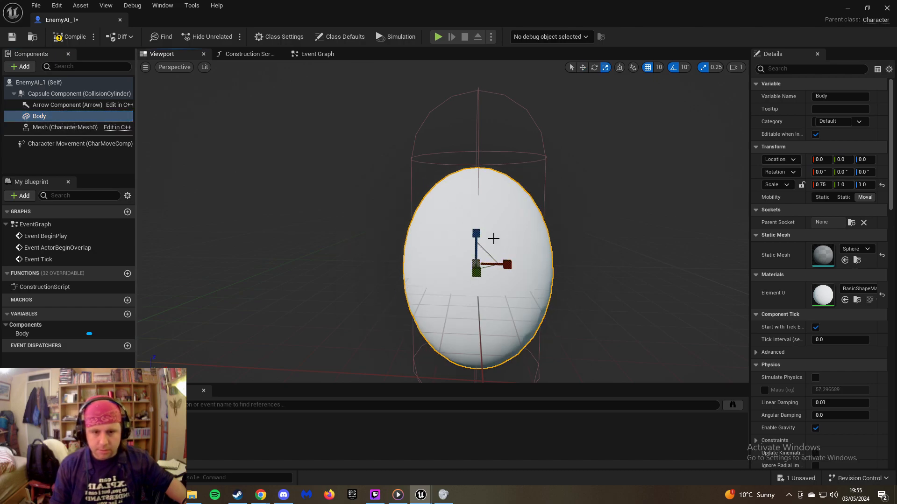
{"action": "left_click_drag", "start_coordinate": [476, 233], "coordinate": [476, 201]}
{"action": "right_click_drag", "start_coordinate": [548, 272], "coordinate": [303, 283]}
{"action": "key", "text": "w"}
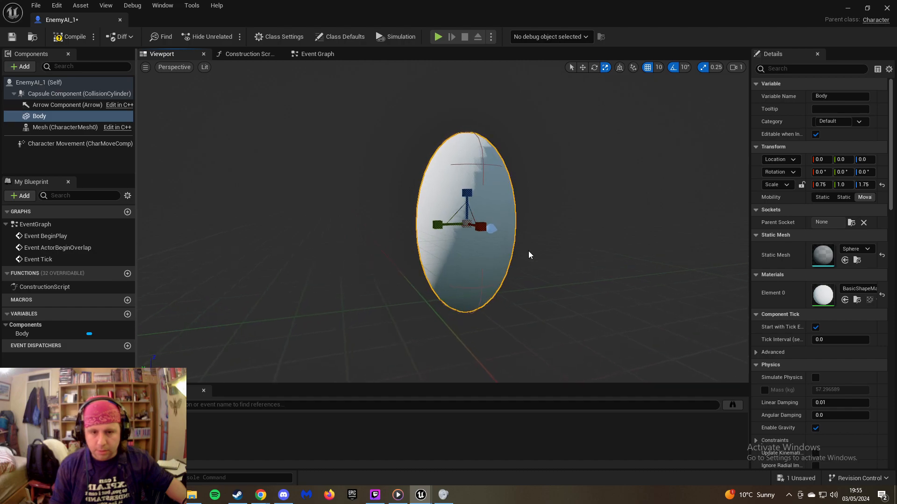
{"action": "left_click_drag", "start_coordinate": [437, 225], "coordinate": [451, 225]}
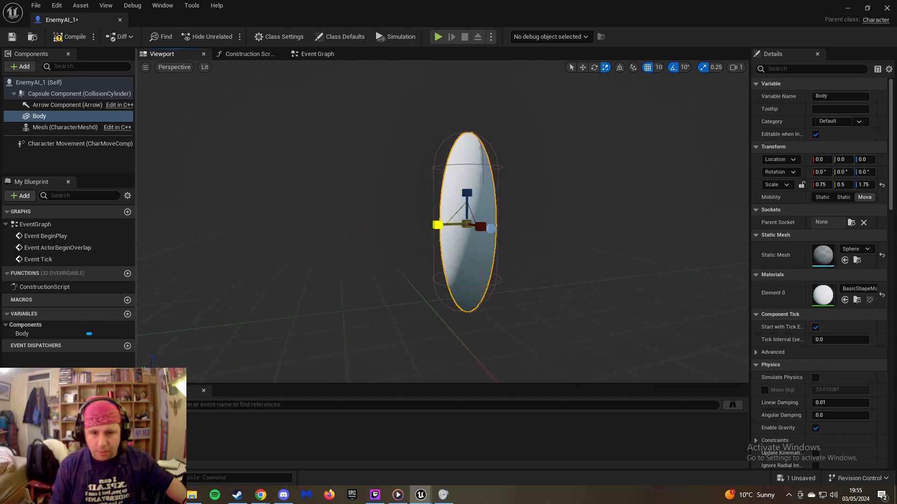
Examine how the stretched Body fits inside the collision capsule from several angles
{"action": "right_click_drag", "start_coordinate": [490, 229], "coordinate": [531, 211]}
{"action": "key", "text": "d"}
{"action": "key", "text": "w"}
{"action": "key", "text": "s"}
{"action": "key", "text": "d"}
{"action": "key", "text": "a"}
{"action": "key", "text": "e"}
{"action": "key", "text": "w"}
{"action": "key", "text": "a"}
{"action": "key", "text": "w"}
{"action": "key", "text": "d"}
{"action": "key", "text": "w"}
{"action": "key", "text": "s"}
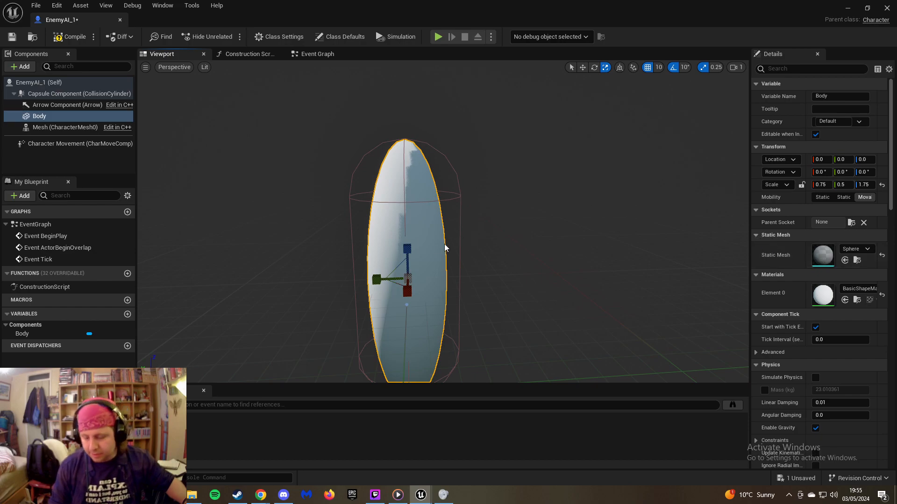
{"action": "key", "text": "w"}
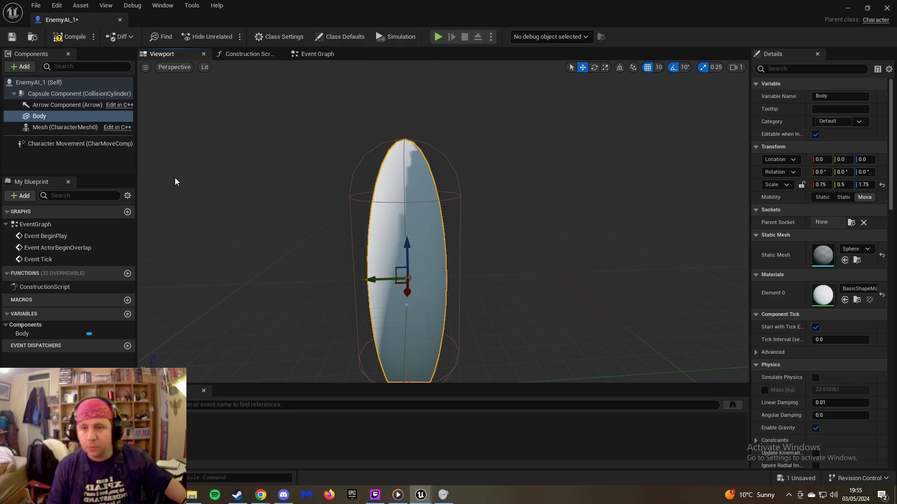
In the Event Graph, move Event ActorBeginOverlap and Event Tick away from Event BeginPlay and stack them close together
{"action": "left_click", "coordinate": [309, 55]}
{"action": "right_click_drag", "start_coordinate": [478, 153], "coordinate": [410, 138]}
{"action": "right_click_drag", "start_coordinate": [300, 129], "coordinate": [310, 125]}
{"action": "left_click_drag", "start_coordinate": [310, 125], "coordinate": [482, 309]}
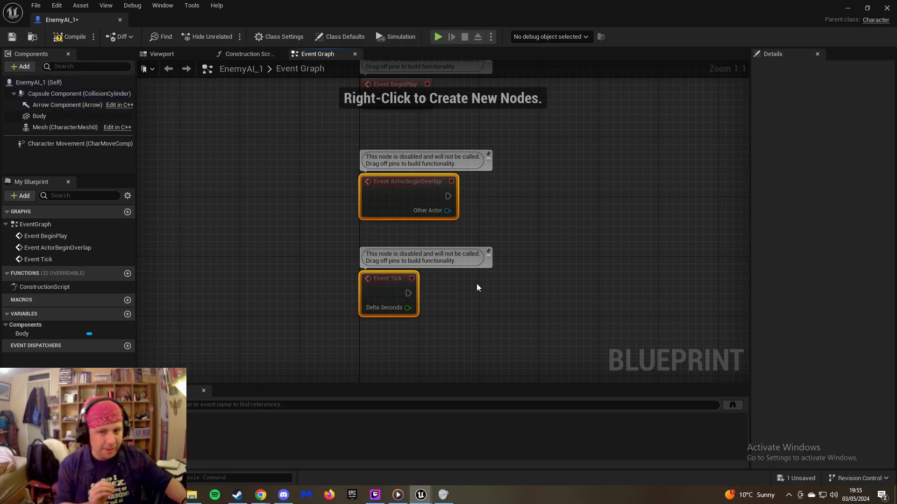
{"action": "right_click_drag", "start_coordinate": [422, 204], "coordinate": [426, 233]}
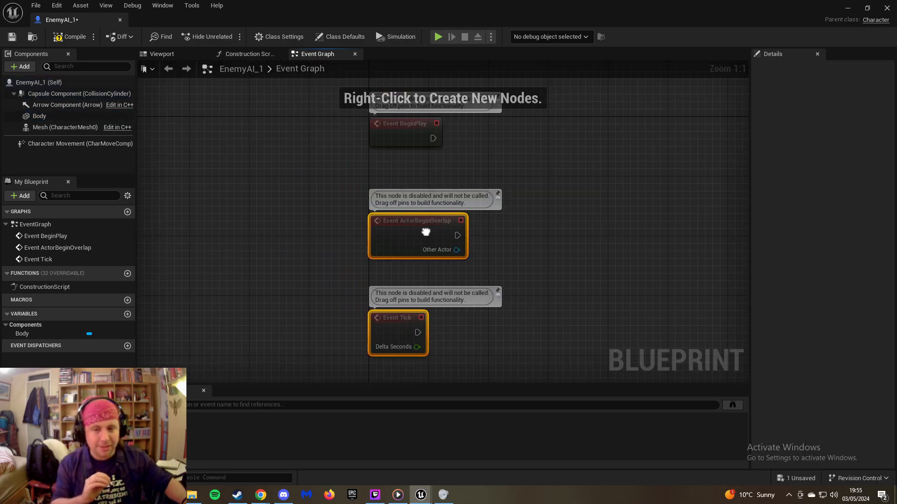
{"action": "scroll", "coordinate": [426, 232], "scroll_direction": "down", "scroll_amount": 2}
{"action": "left_click_drag", "start_coordinate": [427, 246], "coordinate": [231, 178]}
{"action": "right_click_drag", "start_coordinate": [313, 189], "coordinate": [500, 228]}
{"action": "left_click_drag", "start_coordinate": [403, 217], "coordinate": [337, 216]}
{"action": "left_click", "coordinate": [432, 245]}
{"action": "left_click_drag", "start_coordinate": [325, 295], "coordinate": [326, 284]}
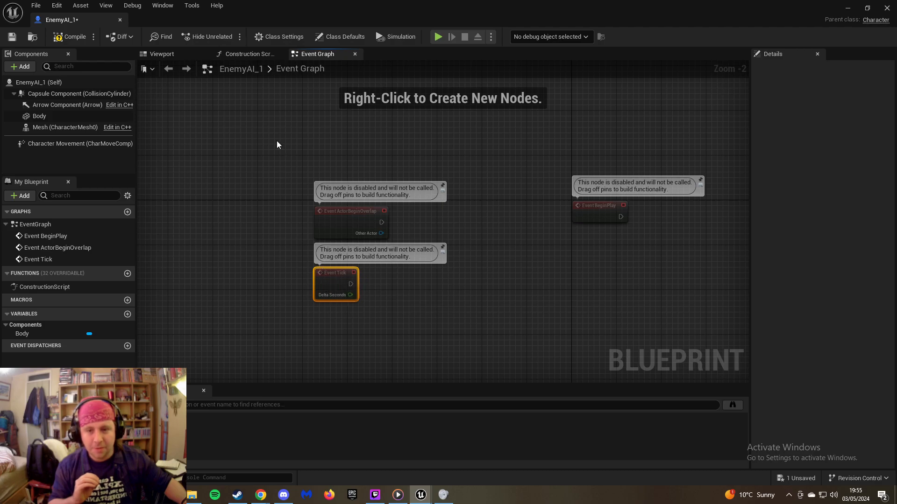
Wrap the Event ActorBeginOverlap and Event Tick nodes in a comment box titled "Might Use Later"
{"action": "left_click_drag", "start_coordinate": [266, 150], "coordinate": [472, 336]}
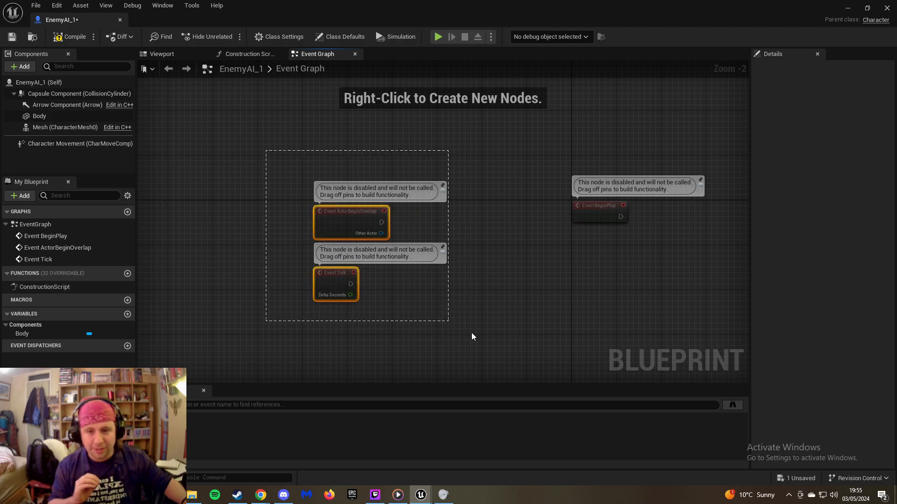
{"action": "right_click", "coordinate": [360, 220]}
{"action": "left_click", "coordinate": [412, 452]}
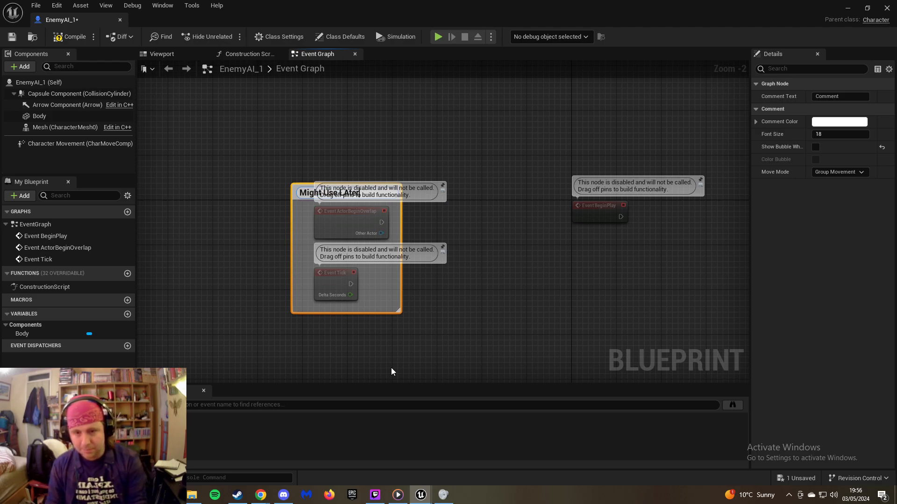
{"action": "key", "text": "Return"}
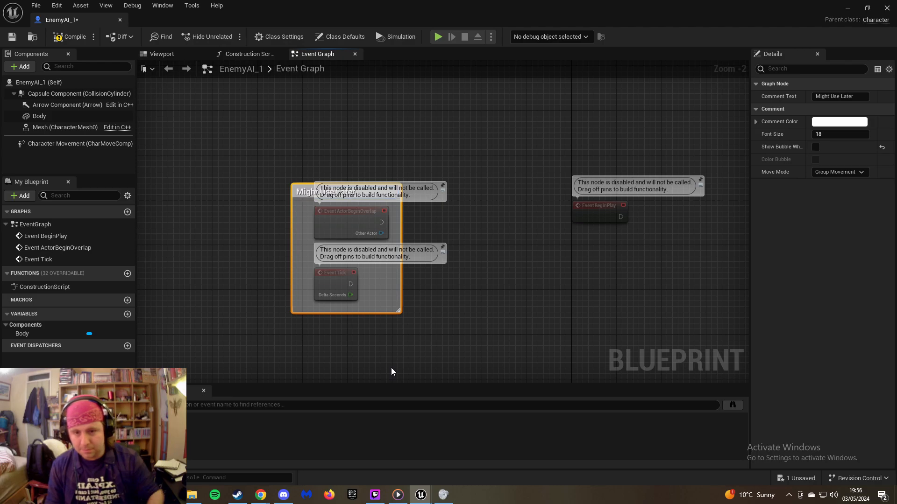
Resize the "Might Use Later" comment box and shift both event nodes so they and their notices fit inside it
{"action": "left_click_drag", "start_coordinate": [397, 312], "coordinate": [475, 382]}
{"action": "left_click_drag", "start_coordinate": [309, 208], "coordinate": [374, 299]}
{"action": "left_click_drag", "start_coordinate": [349, 237], "coordinate": [337, 265]}
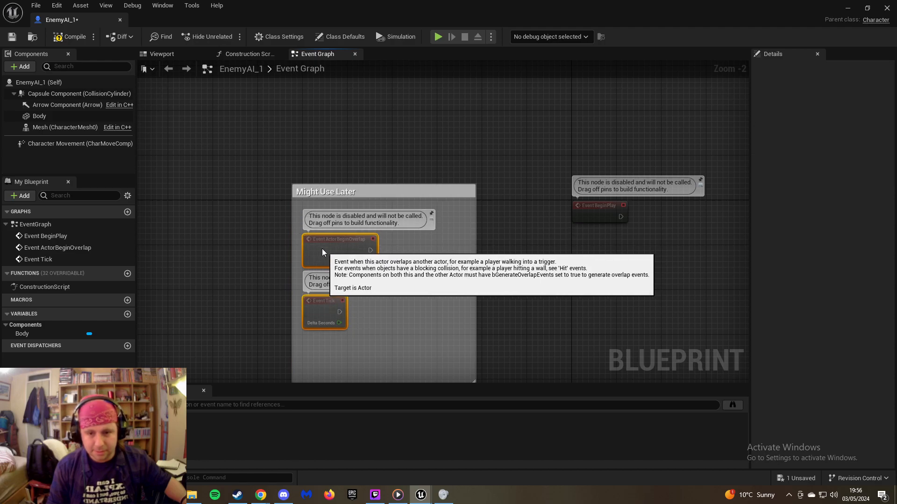
{"action": "right_click_drag", "start_coordinate": [502, 254], "coordinate": [475, 205]}
{"action": "left_click_drag", "start_coordinate": [447, 333], "coordinate": [410, 297]}
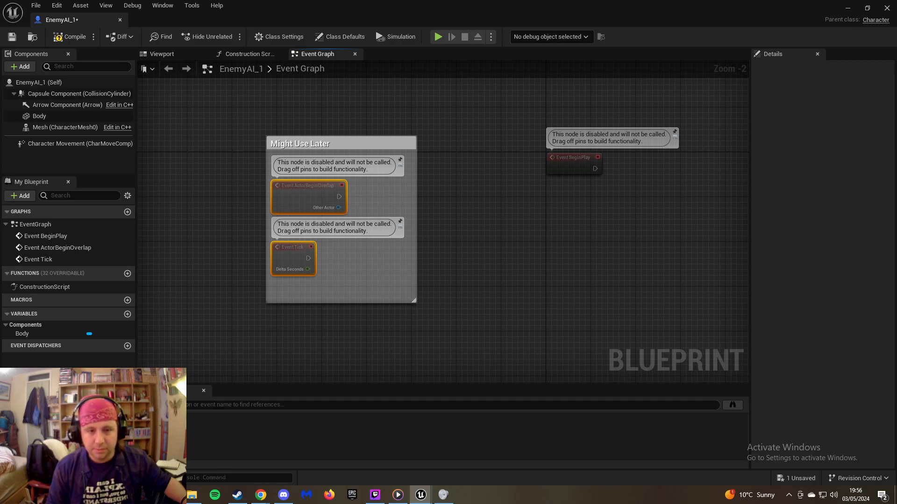
Add an AI MoveTo node wired to the execution output of Event BeginPlay
{"action": "right_click_drag", "start_coordinate": [536, 229], "coordinate": [374, 262]}
{"action": "right_click_drag", "start_coordinate": [434, 241], "coordinate": [349, 276]}
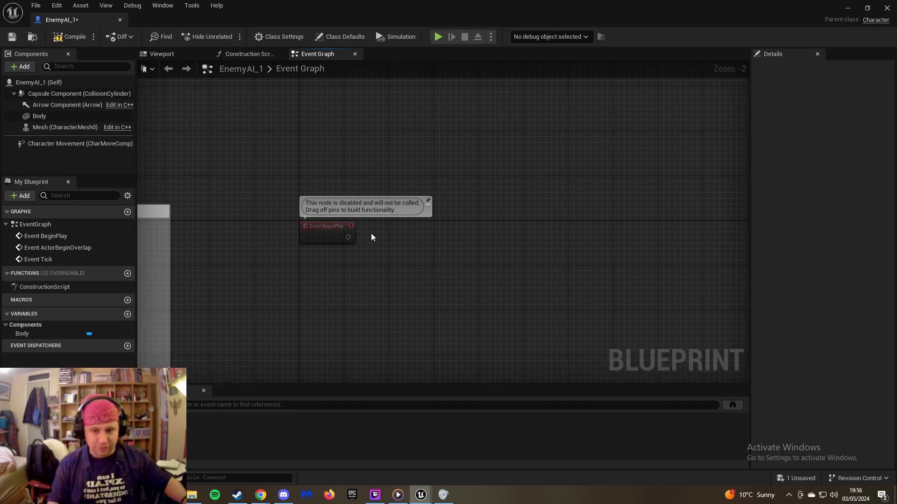
{"action": "left_click_drag", "start_coordinate": [348, 237], "coordinate": [430, 230]}
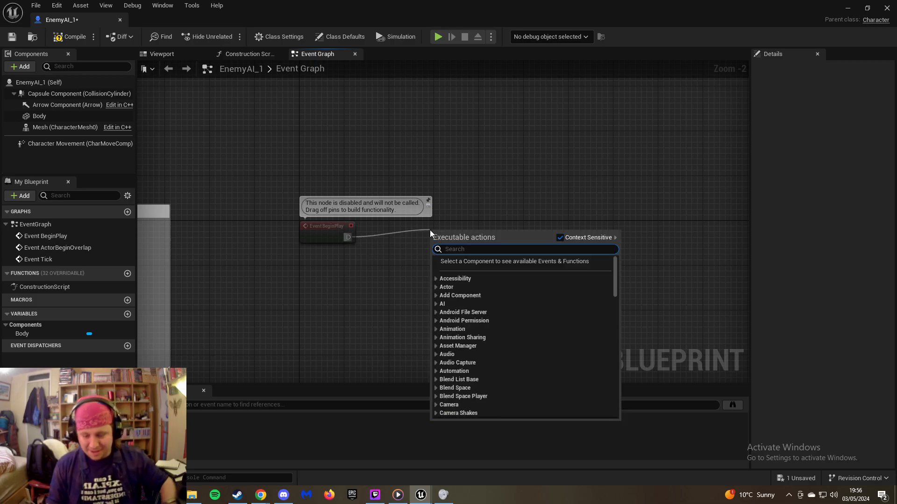
{"action": "type", "text": "aimove"}
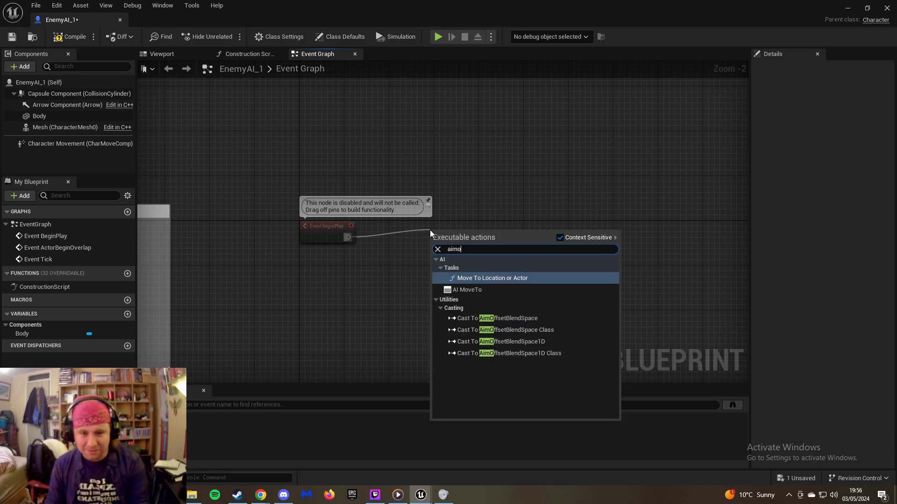
{"action": "left_click", "coordinate": [484, 288]}
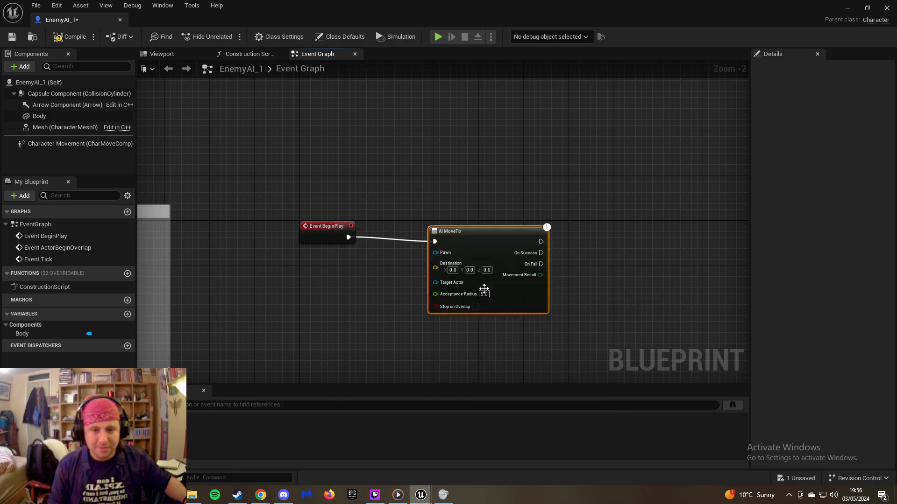
Bring AI MoveTo closer to Event BeginPlay and feed its Pawn input from a reference to Self placed below the event
{"action": "left_click_drag", "start_coordinate": [480, 240], "coordinate": [356, 267]}
{"action": "type", "text": "Self"}
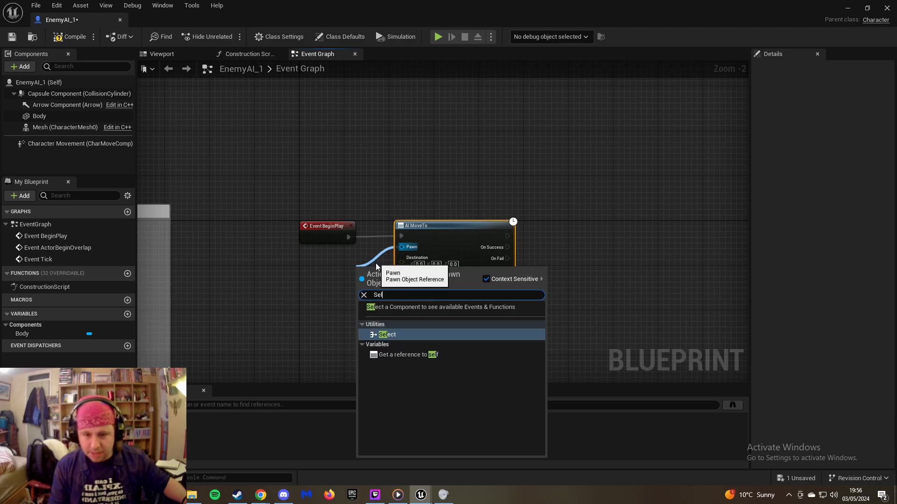
{"action": "left_click", "coordinate": [411, 357]}
{"action": "left_click_drag", "start_coordinate": [376, 275], "coordinate": [327, 269]}
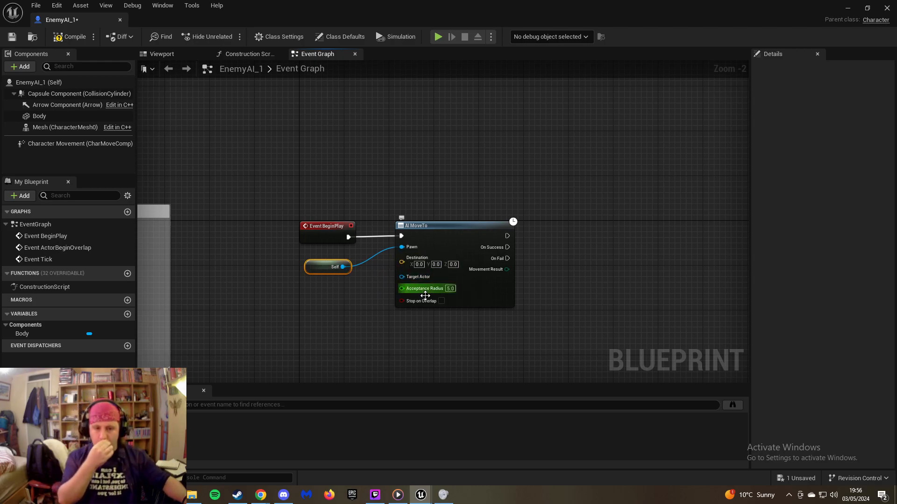
Return to the ThirdPersonMap level and place a basic Actor in the open area of the arena
{"action": "mouse_move", "coordinate": [380, 498]}
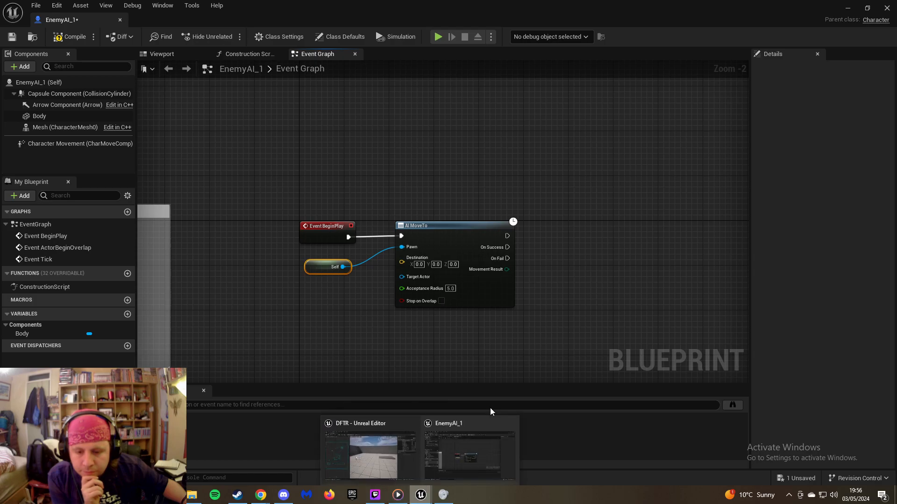
{"action": "left_click", "coordinate": [848, 9]}
{"action": "right_click_drag", "start_coordinate": [451, 218], "coordinate": [549, 175]}
{"action": "right_click_drag", "start_coordinate": [412, 218], "coordinate": [432, 214]}
{"action": "key", "text": "w"}
{"action": "key", "text": "s"}
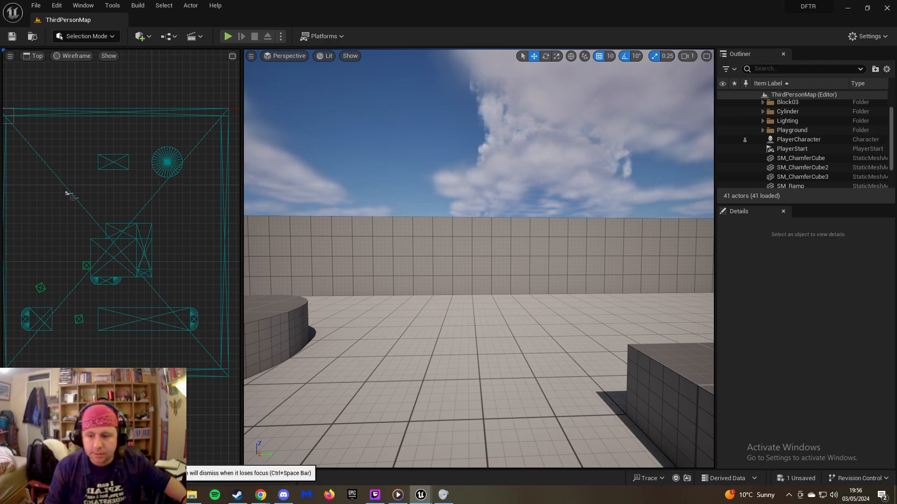
{"action": "left_click", "coordinate": [35, 479]}
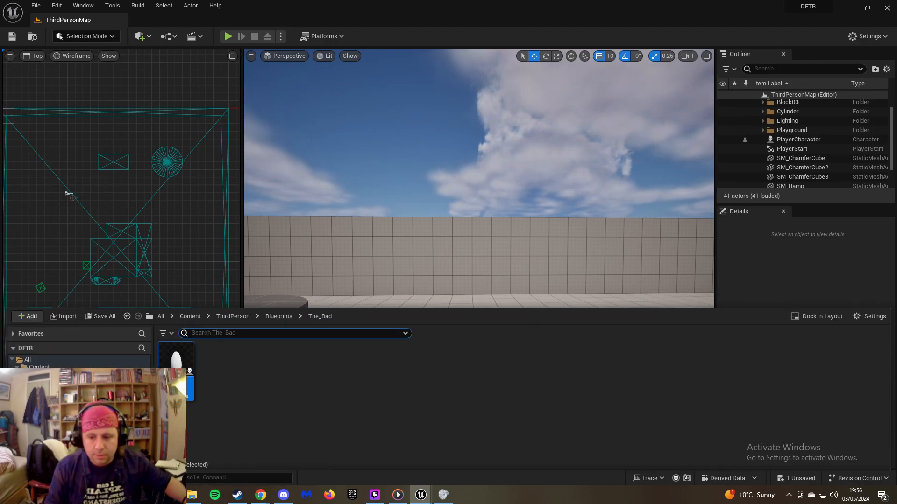
{"action": "left_click", "coordinate": [35, 478]}
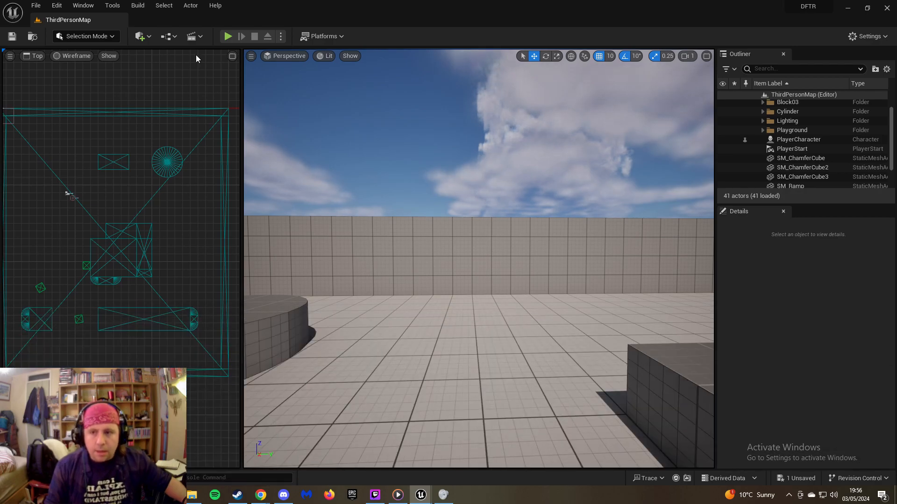
{"action": "left_click", "coordinate": [149, 37]}
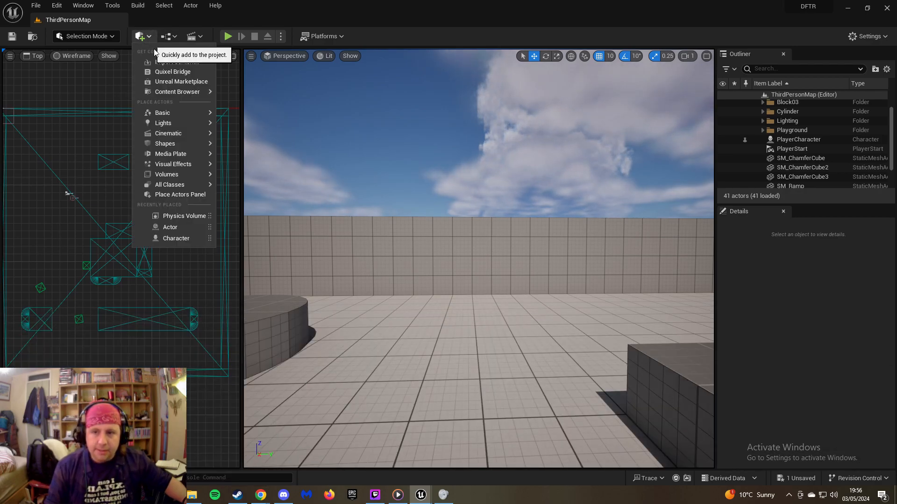
{"action": "mouse_move", "coordinate": [174, 126]}
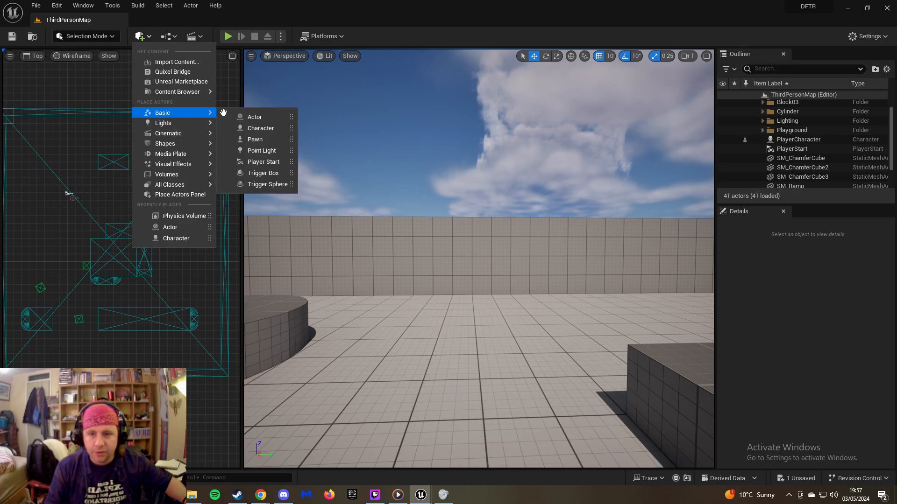
{"action": "left_click", "coordinate": [254, 118]}
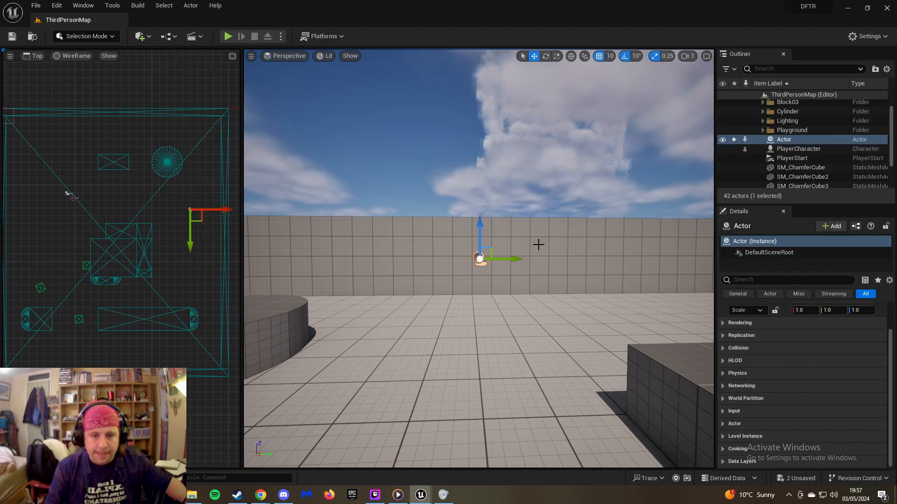
Rename the newly placed Actor as Marker1
{"action": "right_click_drag", "start_coordinate": [469, 265], "coordinate": [541, 266]}
{"action": "key", "text": "w"}
{"action": "key", "text": "a"}
{"action": "mouse_move", "coordinate": [498, 229]}
{"action": "right_mouse_down"}
{"action": "mouse_move", "coordinate": [554, 232]}
{"action": "mouse_move", "coordinate": [499, 229]}
{"action": "right_mouse_up"}
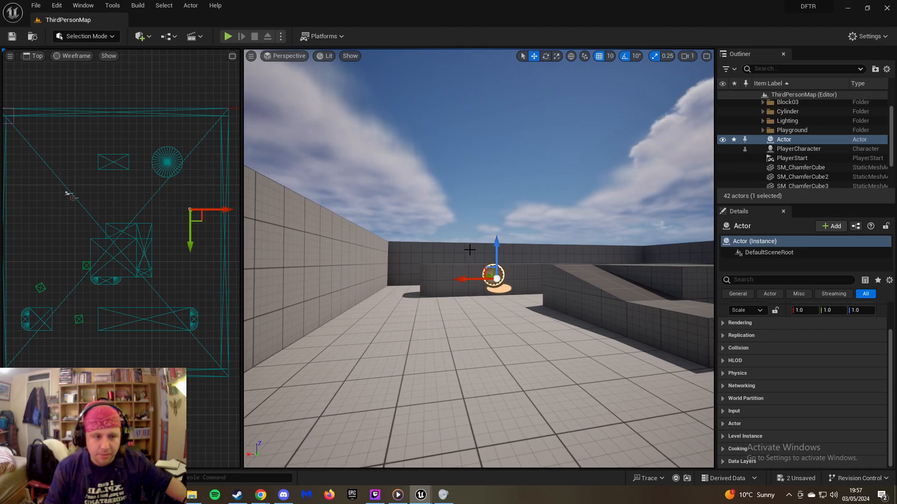
{"action": "right_click", "coordinate": [781, 140]}
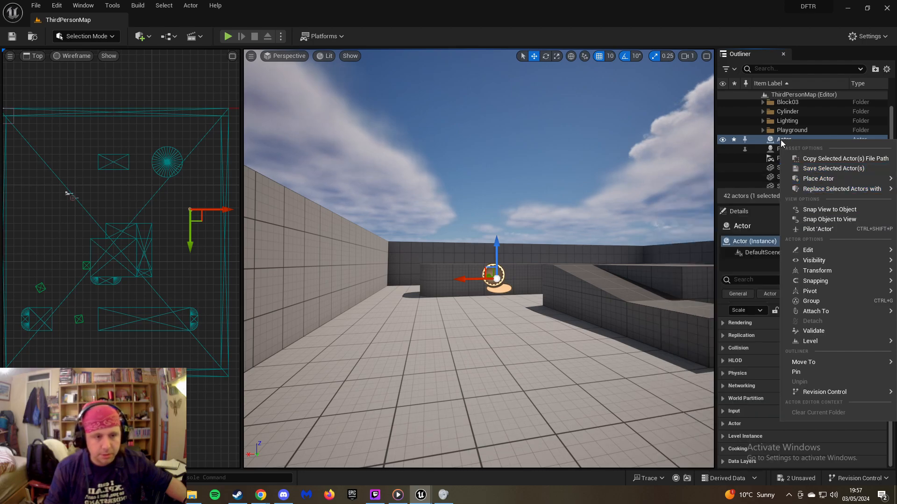
{"action": "left_click", "coordinate": [751, 138]}
{"action": "left_click", "coordinate": [757, 139]}
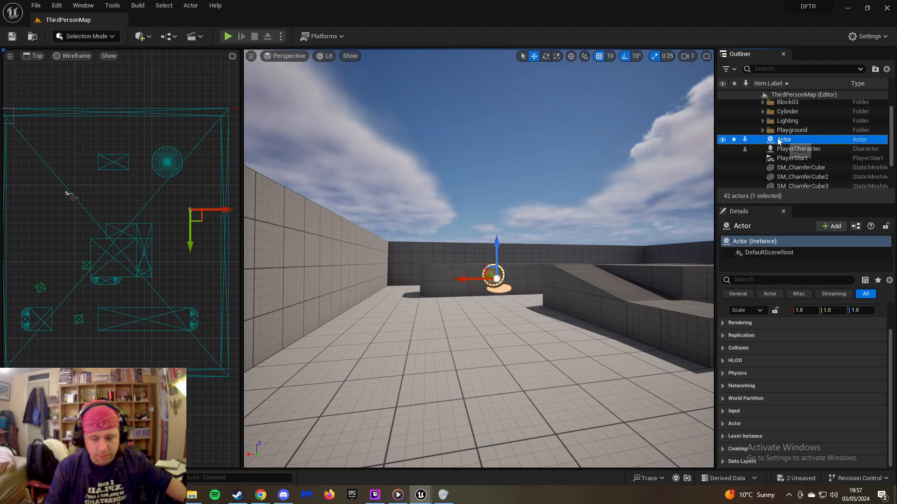
{"action": "left_click", "coordinate": [778, 140]}
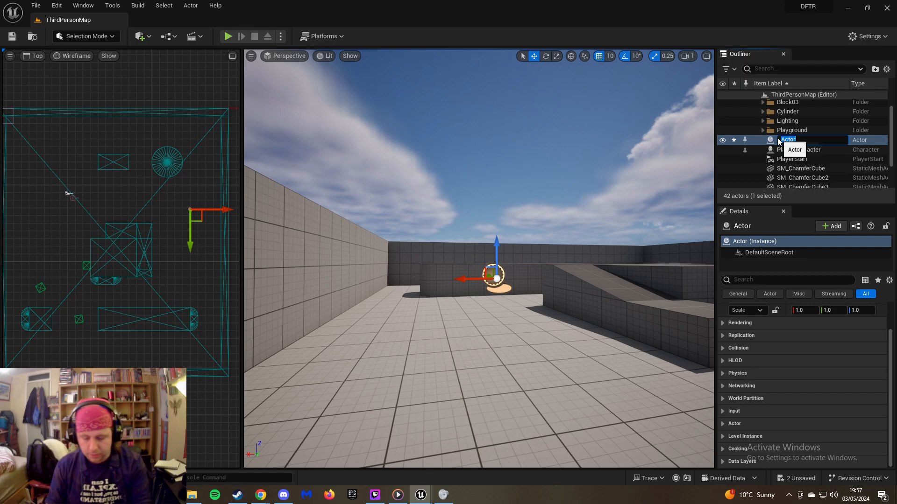
{"action": "key", "text": "Return"}
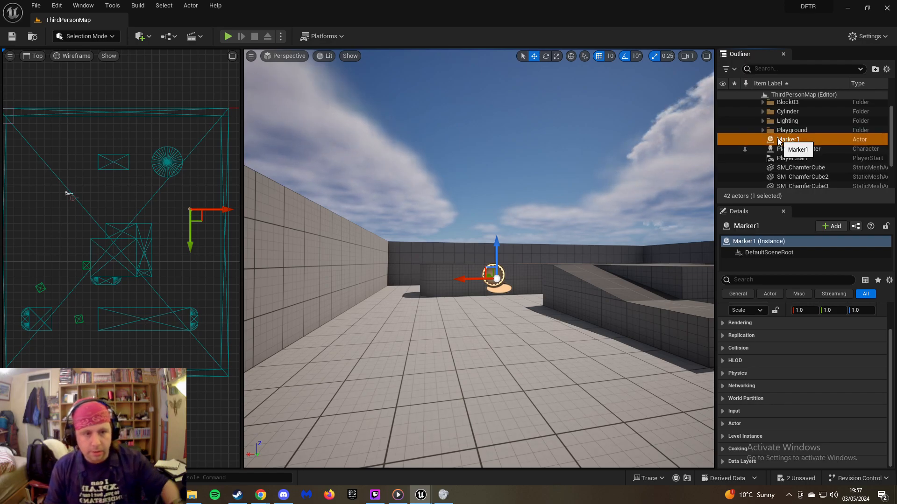
Duplicate the Marker1 actor
{"action": "right_click", "coordinate": [783, 143]}
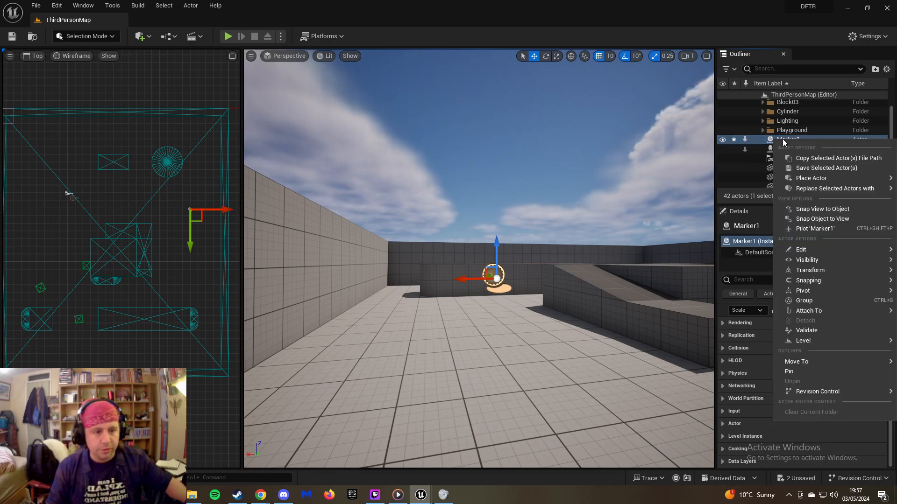
{"action": "left_click", "coordinate": [758, 139]}
{"action": "key", "text": "ctrl+d"}
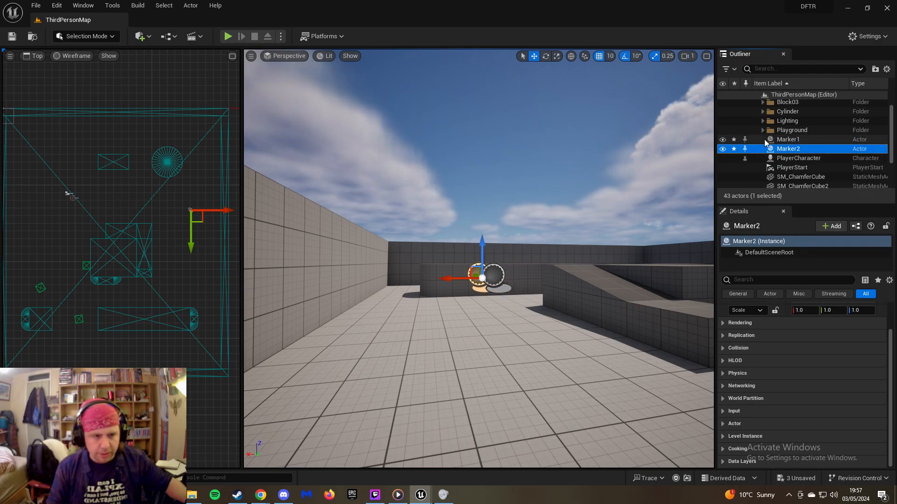
Move Marker2 along the X axis, away from Marker1, across the arena to the opposite wall
{"action": "mouse_move", "coordinate": [535, 244]}
{"action": "right_mouse_down"}
{"action": "mouse_move", "coordinate": [644, 280]}
{"action": "mouse_move", "coordinate": [514, 283]}
{"action": "mouse_move", "coordinate": [518, 242]}
{"action": "right_mouse_up"}
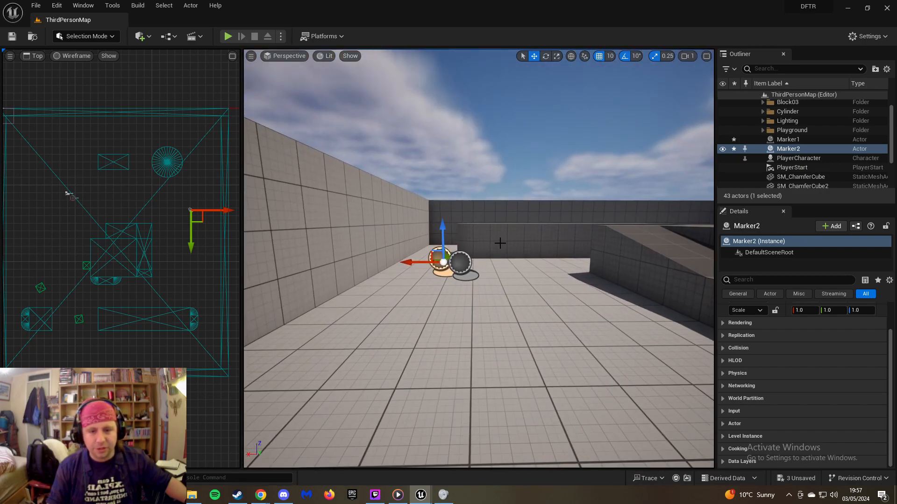
{"action": "left_click_drag", "start_coordinate": [411, 262], "coordinate": [673, 262]}
{"action": "scroll", "coordinate": [628, 271], "scroll_direction": "down", "scroll_amount": 3}
{"action": "scroll", "coordinate": [628, 272], "scroll_direction": "down", "scroll_amount": 3}
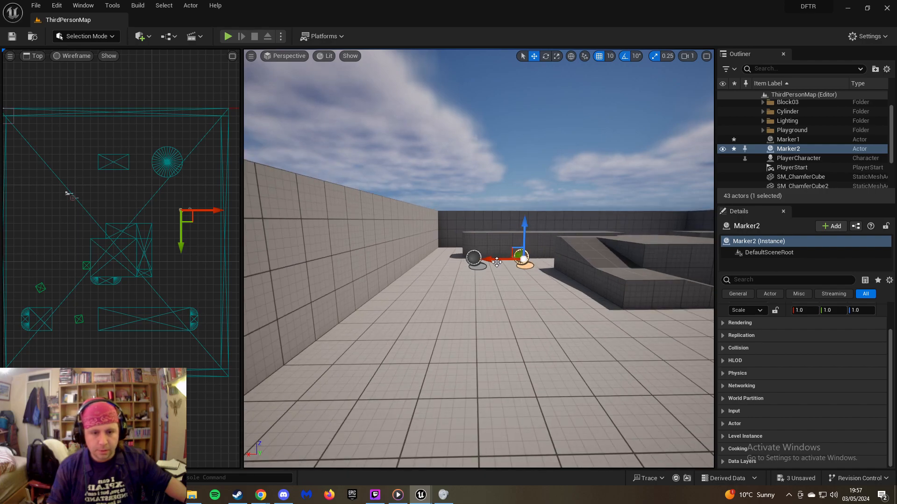
{"action": "left_click_drag", "start_coordinate": [497, 259], "coordinate": [705, 262]}
{"action": "key", "text": "a"}
{"action": "right_click_drag", "start_coordinate": [706, 262], "coordinate": [864, 261]}
{"action": "key", "text": "a"}
{"action": "mouse_move", "coordinate": [479, 258]}
{"action": "right_mouse_down"}
{"action": "mouse_move", "coordinate": [521, 251]}
{"action": "mouse_move", "coordinate": [483, 252]}
{"action": "mouse_move", "coordinate": [474, 236]}
{"action": "right_mouse_up"}
{"action": "key", "text": "w"}
{"action": "key", "text": "d"}
{"action": "left_click_drag", "start_coordinate": [537, 252], "coordinate": [692, 244]}
{"action": "key", "text": "d"}
{"action": "mouse_move", "coordinate": [479, 258]}
{"action": "right_mouse_down"}
{"action": "mouse_move", "coordinate": [460, 241]}
{"action": "mouse_move", "coordinate": [490, 250]}
{"action": "right_mouse_up"}
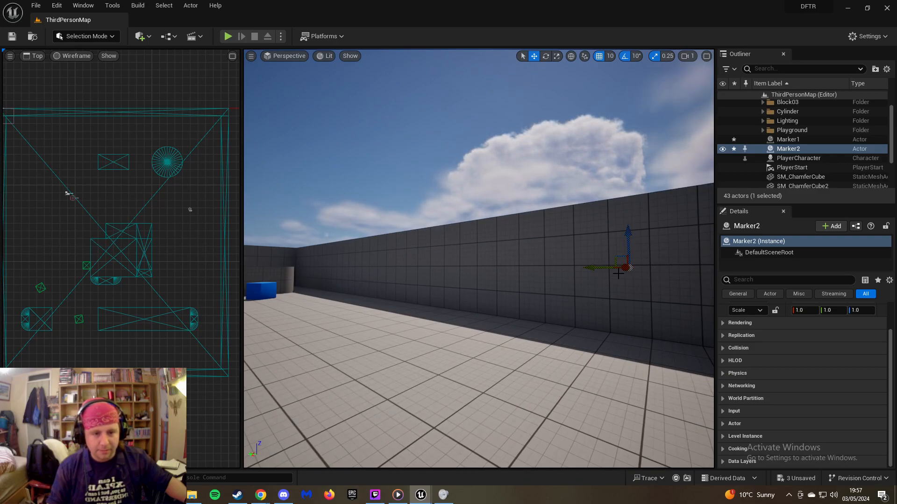
Slide Marker2 along the Y axis beside the far wall
{"action": "left_click_drag", "start_coordinate": [607, 268], "coordinate": [269, 288]}
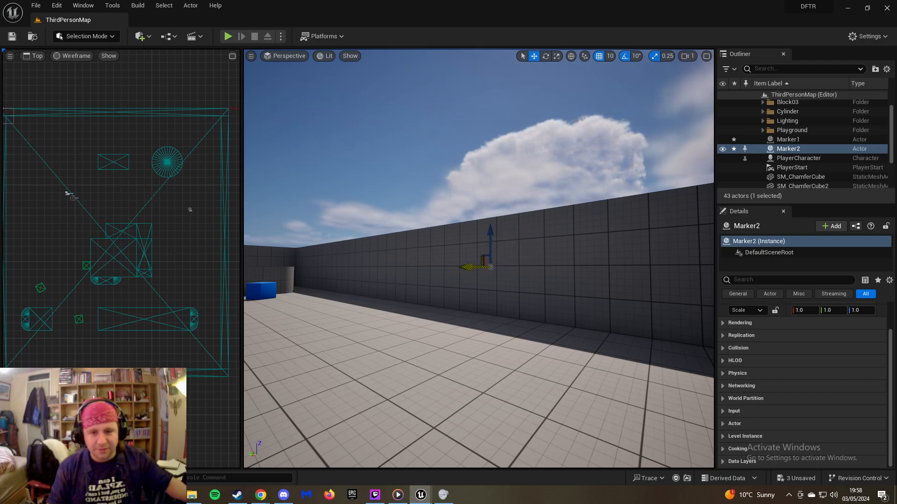
{"action": "left_click_drag", "start_coordinate": [470, 269], "coordinate": [281, 286]}
{"action": "right_click_drag", "start_coordinate": [315, 294], "coordinate": [407, 288]}
{"action": "key", "text": "s"}
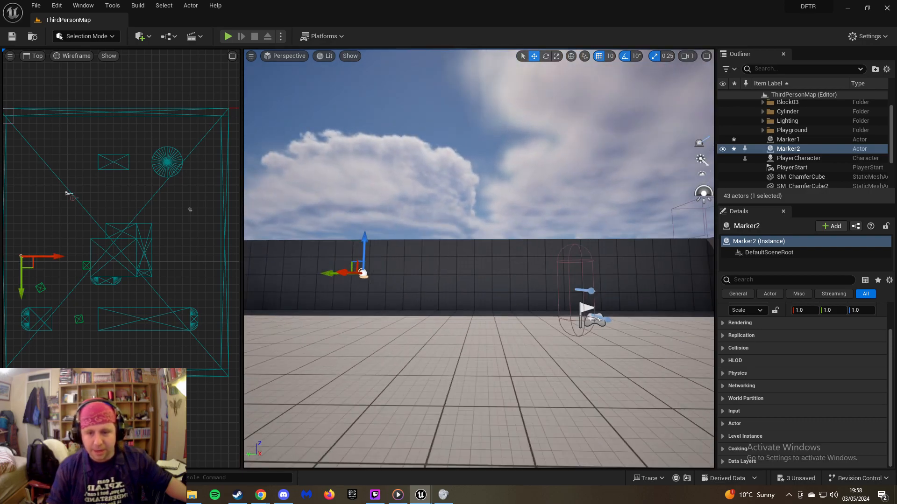
Bring Marker2 back from the far wall and position it on the arena floor close to the PlayerStart
{"action": "right_click_drag", "start_coordinate": [269, 253], "coordinate": [290, 253]}
{"action": "key", "text": "a"}
{"action": "left_click_drag", "start_coordinate": [387, 273], "coordinate": [494, 286]}
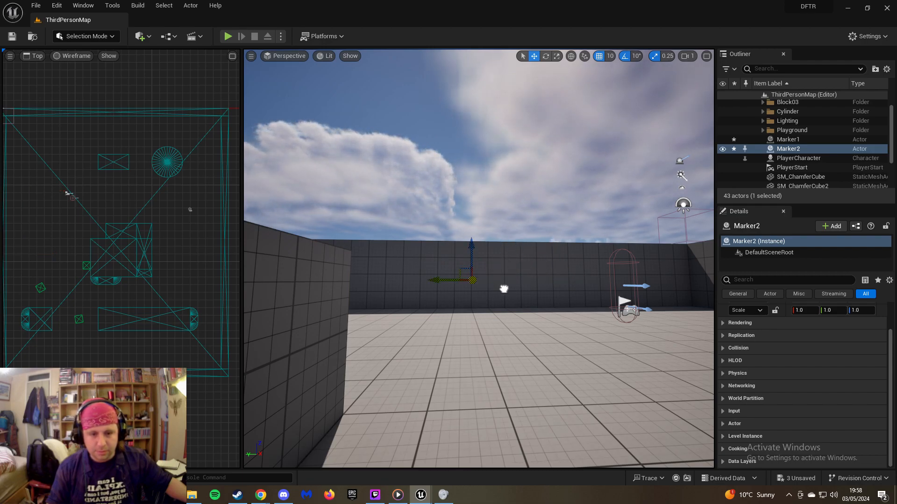
{"action": "mouse_move", "coordinate": [447, 278]}
{"action": "right_mouse_down"}
{"action": "mouse_move", "coordinate": [513, 279]}
{"action": "mouse_move", "coordinate": [455, 280]}
{"action": "right_mouse_up"}
{"action": "scroll", "coordinate": [438, 254], "scroll_direction": "up", "scroll_amount": 5}
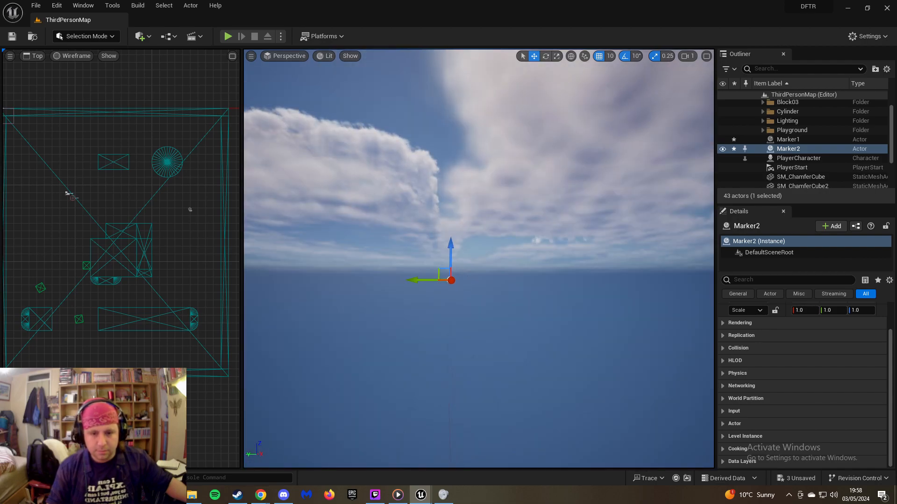
{"action": "right_click_drag", "start_coordinate": [450, 280], "coordinate": [294, 315]}
{"action": "key", "text": "s"}
{"action": "key", "text": "s"}
{"action": "left_click_drag", "start_coordinate": [667, 226], "coordinate": [314, 334]}
{"action": "right_click_drag", "start_coordinate": [315, 335], "coordinate": [377, 396]}
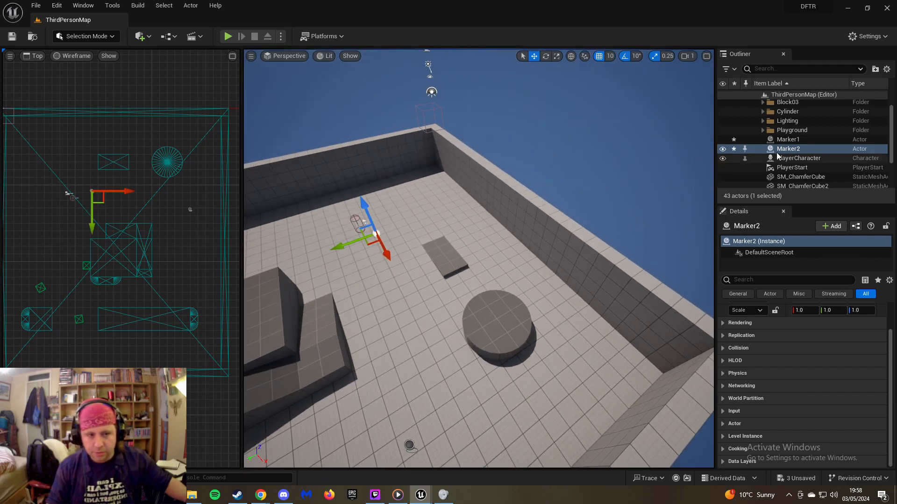
Move Marker1 along the Y axis to a Y location of 1130
{"action": "left_click", "coordinate": [796, 140]}
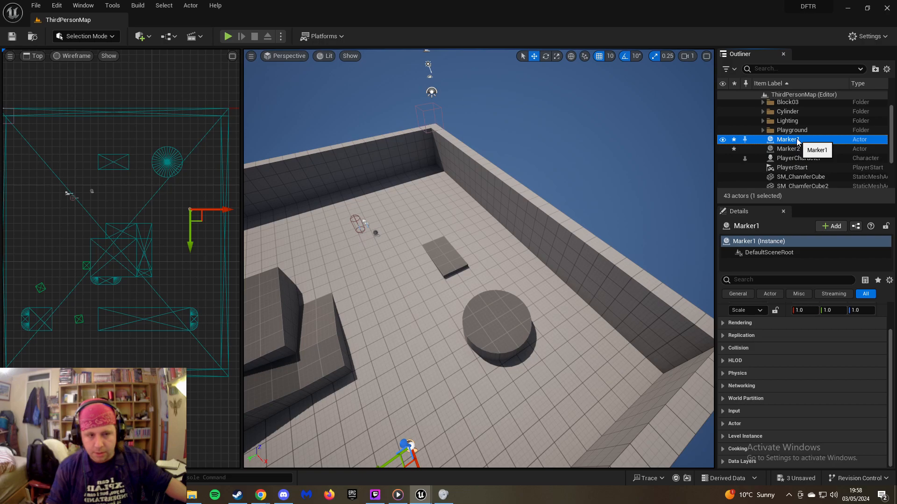
{"action": "scroll", "coordinate": [797, 324], "scroll_direction": "up", "scroll_amount": 1}
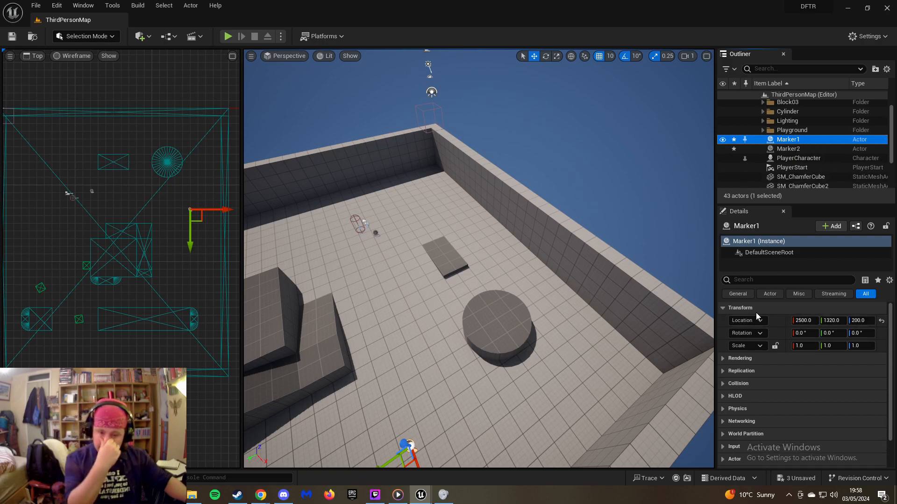
{"action": "left_click_drag", "start_coordinate": [382, 464], "coordinate": [425, 429]}
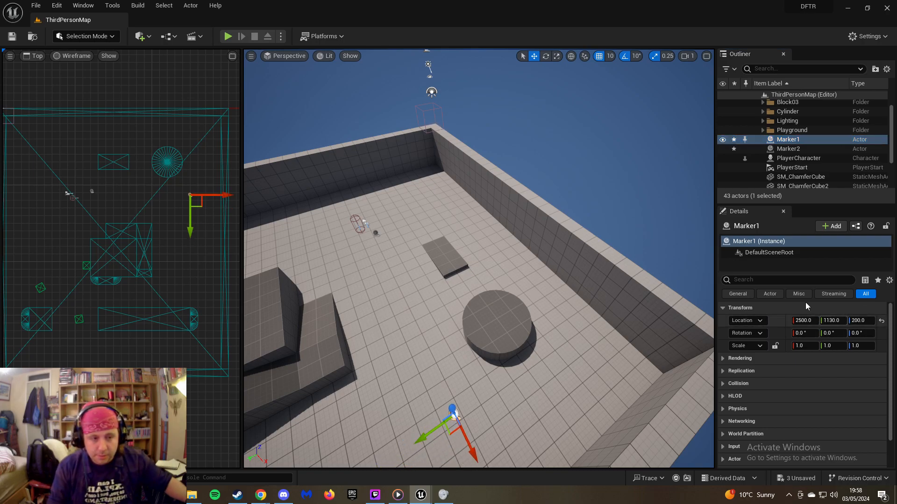
Compare the location values of Marker1 and Marker2
{"action": "left_click", "coordinate": [788, 149]}
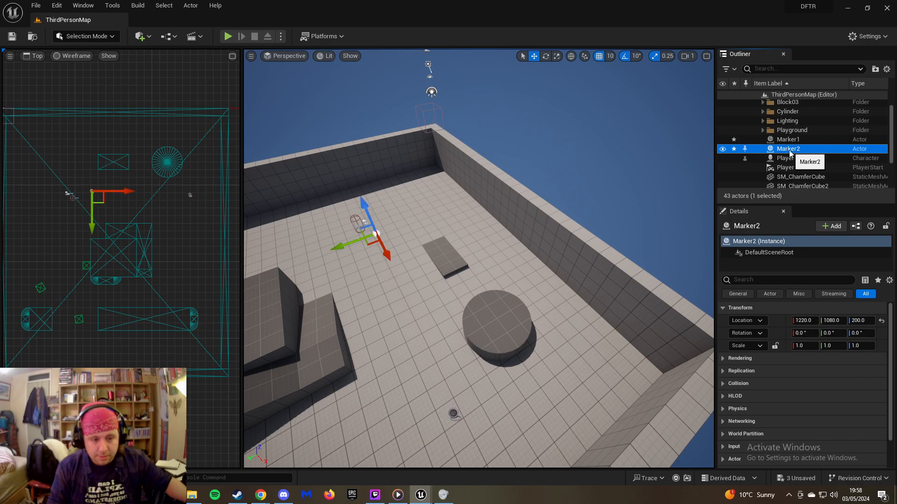
{"action": "key", "text": "Up"}
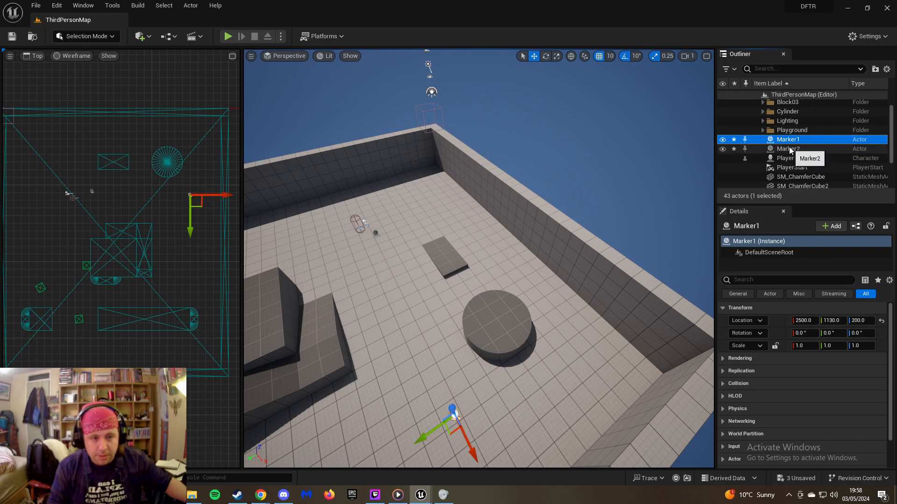
{"action": "left_click", "coordinate": [790, 149]}
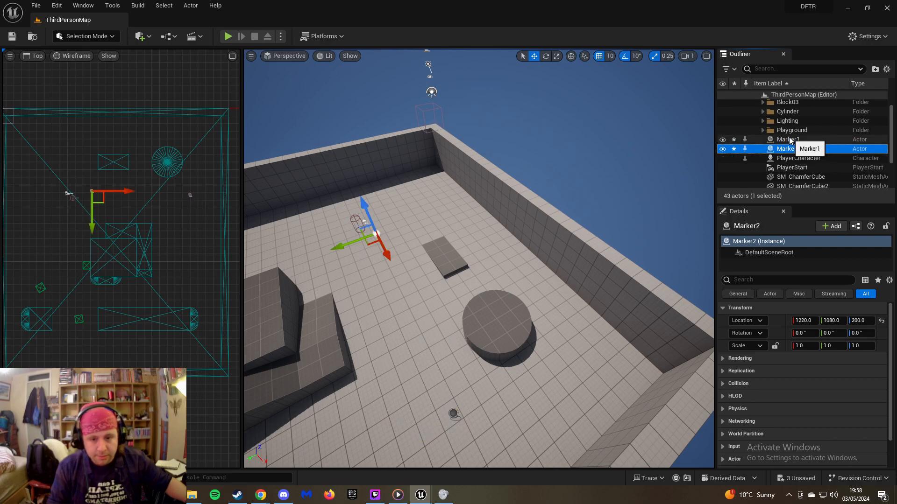
{"action": "left_click", "coordinate": [789, 139]}
{"action": "left_click", "coordinate": [791, 148]}
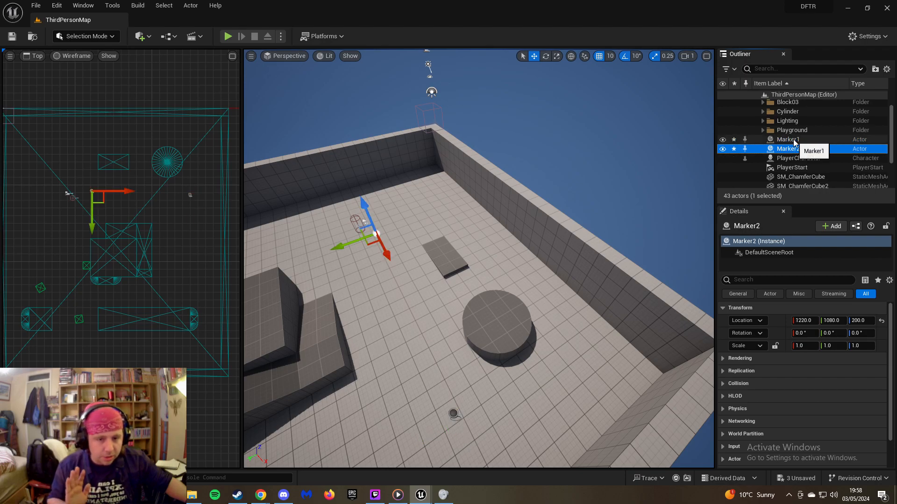
{"action": "left_click", "coordinate": [794, 140]}
{"action": "left_click", "coordinate": [794, 149]}
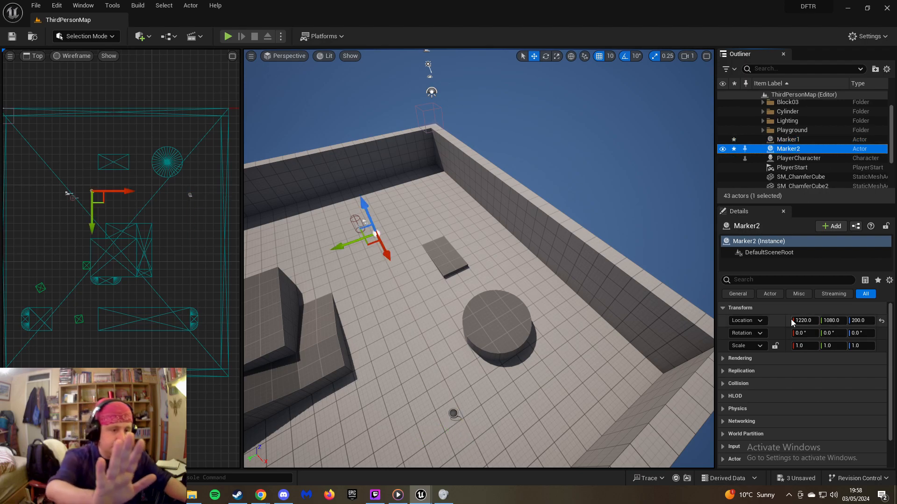
{"action": "left_click", "coordinate": [794, 140]}
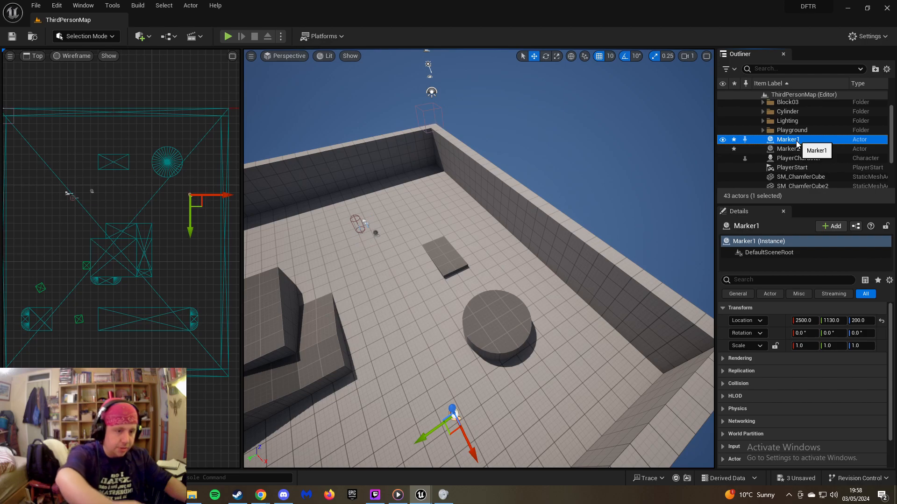
{"action": "left_click", "coordinate": [799, 150]}
{"action": "left_click", "coordinate": [796, 139]}
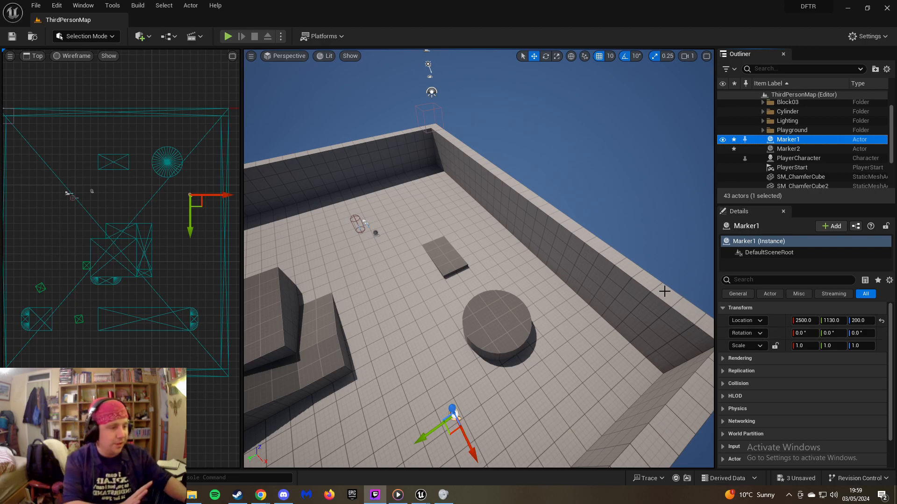
Examine the marker layout across the arena and the AI MoveTo setup in the EnemyAI_1 event graph
{"action": "right_click_drag", "start_coordinate": [416, 242], "coordinate": [386, 288]}
{"action": "key", "text": "a"}
{"action": "key", "text": "w"}
{"action": "key", "text": "a"}
{"action": "key", "text": "a"}
{"action": "key", "text": "d"}
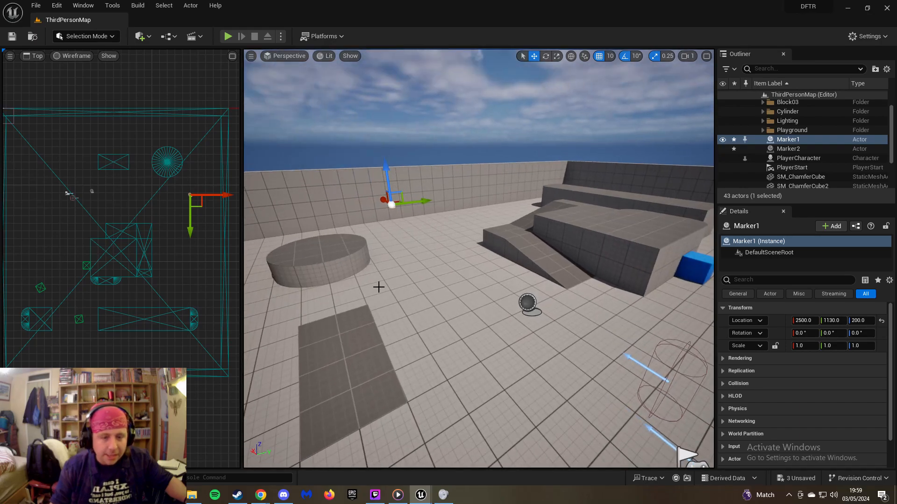
{"action": "left_click", "coordinate": [469, 459]}
{"action": "right_click_drag", "start_coordinate": [430, 206], "coordinate": [386, 190]}
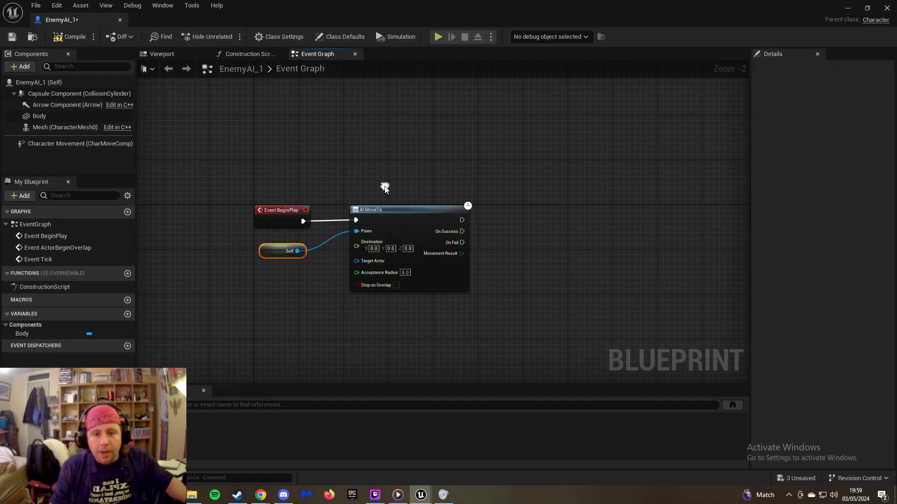
{"action": "left_click", "coordinate": [847, 7]}
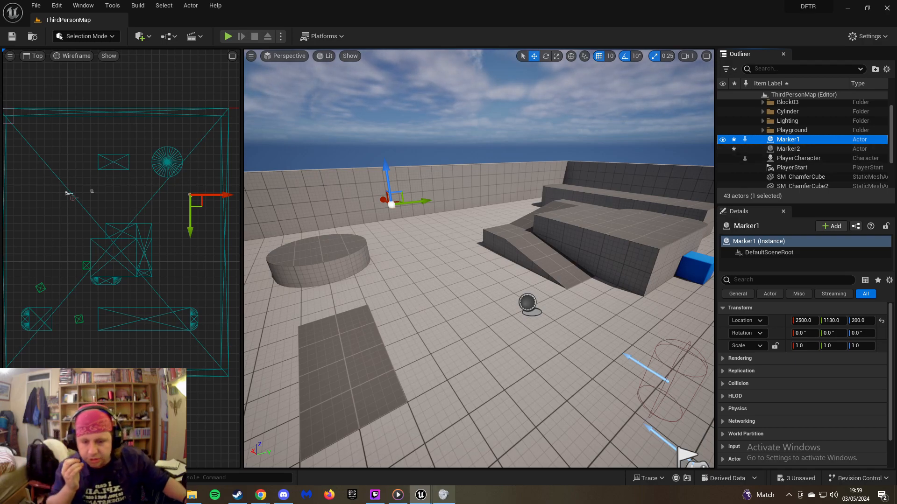
In the EnemyAI_1 event graph, shift the AI MoveTo and Self nodes away from Event BeginPlay and break AI MoveTo's execution link
{"action": "mouse_move", "coordinate": [420, 495]}
{"action": "left_click", "coordinate": [459, 476]}
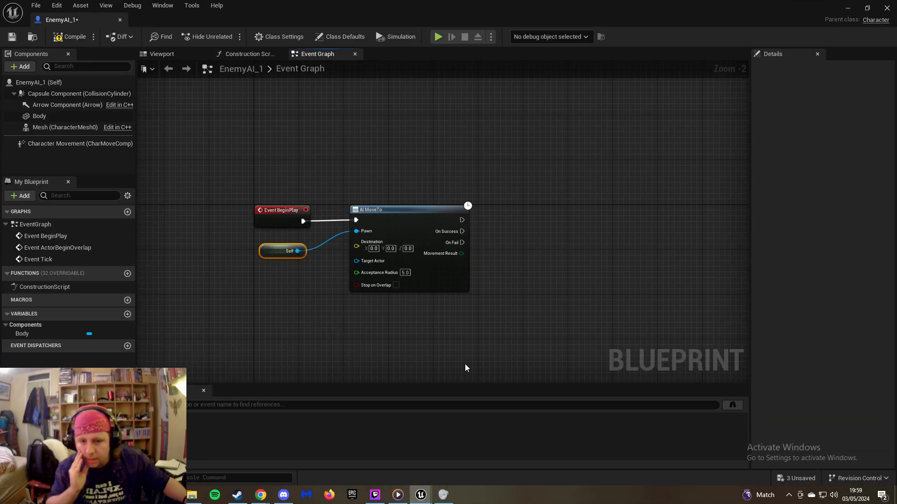
{"action": "left_click_drag", "start_coordinate": [380, 215], "coordinate": [464, 215]}
{"action": "left_click_drag", "start_coordinate": [274, 249], "coordinate": [407, 271]}
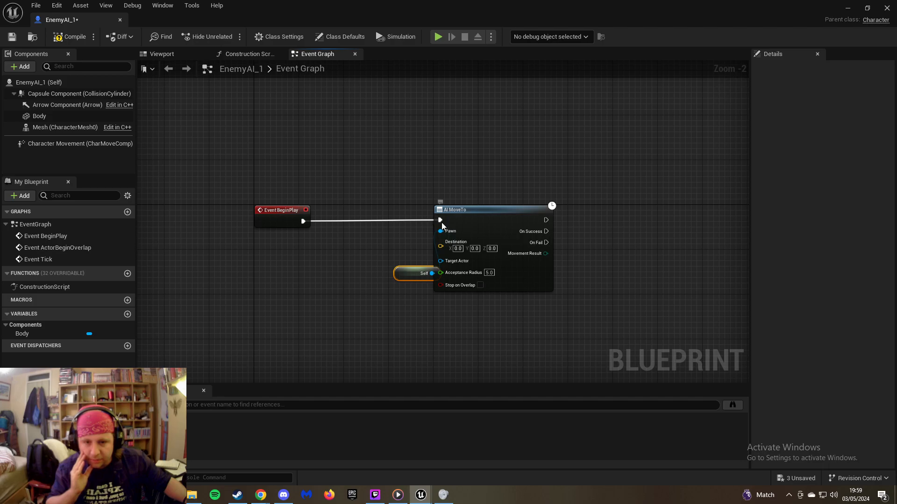
{"action": "right_click", "coordinate": [441, 222]}
{"action": "left_click", "coordinate": [480, 254]}
Insert a Set World Origin Location node between Event BeginPlay and AI MoveTo, wiring its execution pins to both
{"action": "left_click_drag", "start_coordinate": [303, 221], "coordinate": [338, 228]}
{"action": "type", "text": "Se"}
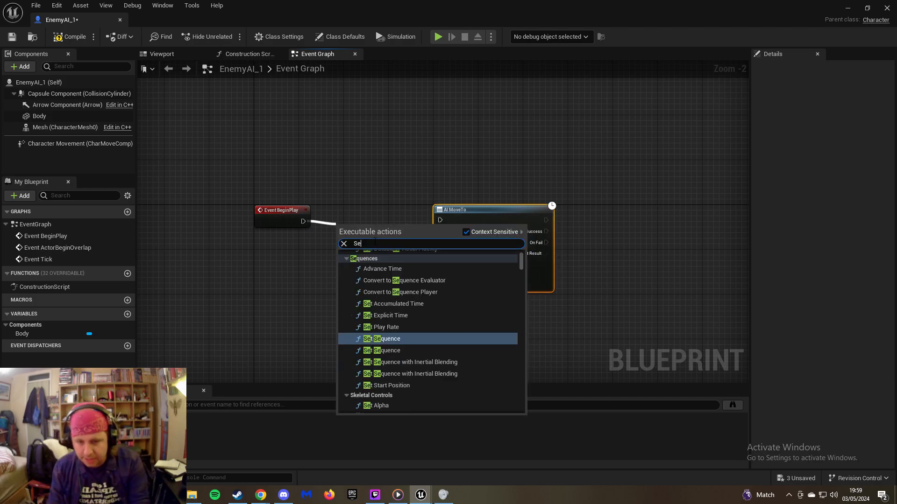
{"action": "type", "text": "t loca"}
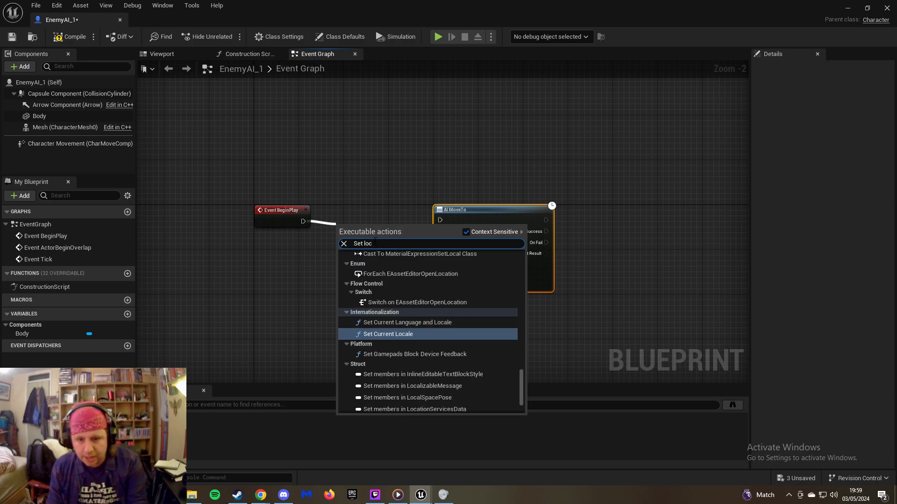
{"action": "type", "text": "tio"}
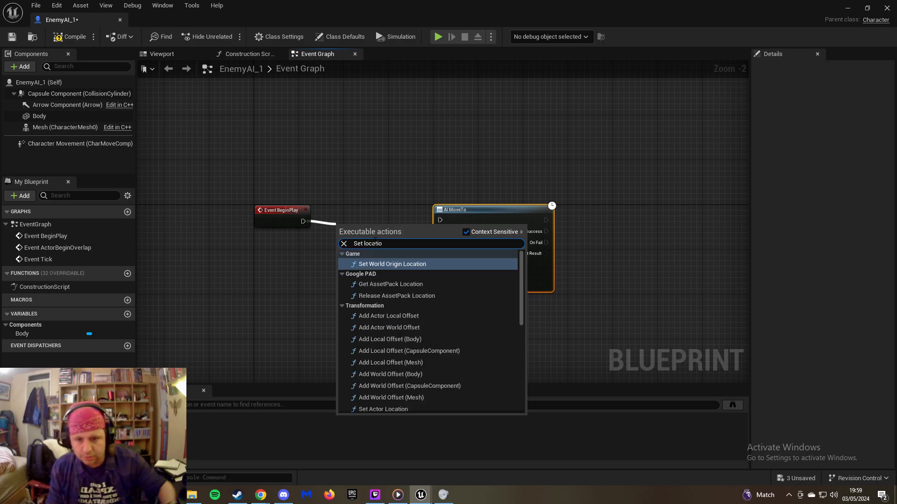
{"action": "left_click", "coordinate": [393, 265]}
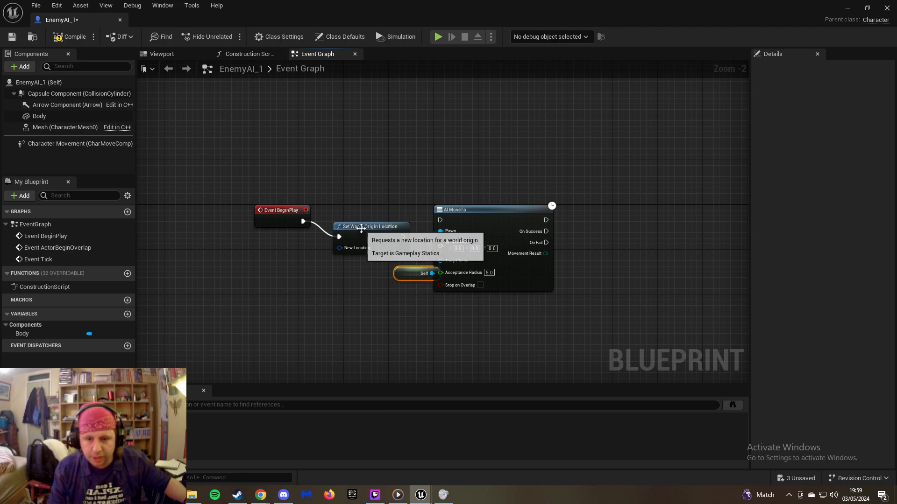
{"action": "left_click_drag", "start_coordinate": [397, 220], "coordinate": [440, 220]}
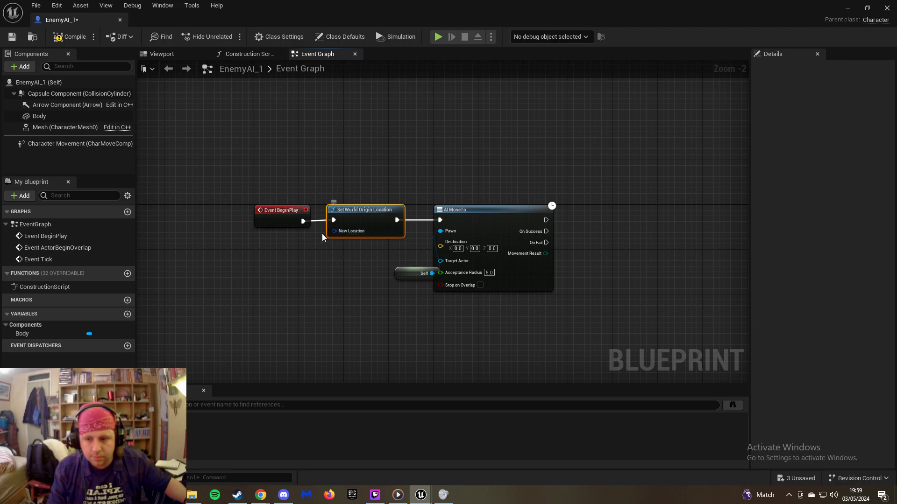
{"action": "left_click_drag", "start_coordinate": [334, 230], "coordinate": [274, 270]}
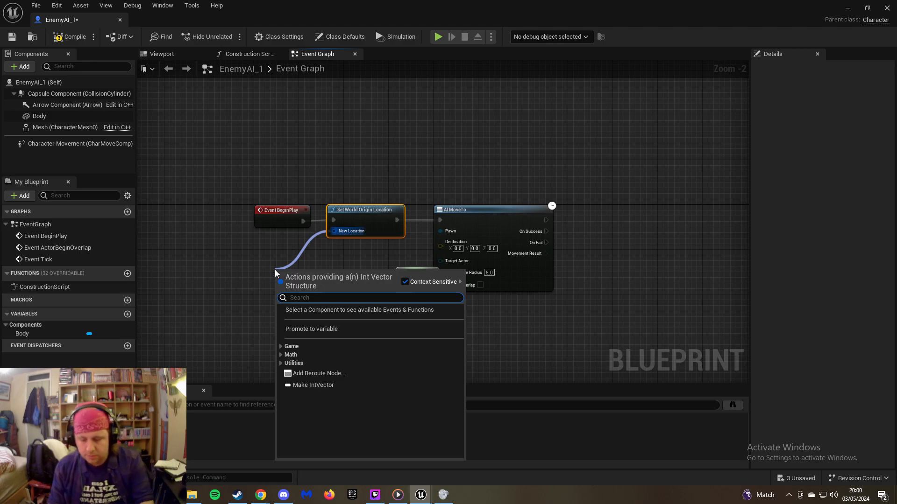
{"action": "type", "text": "Ma"}
{"action": "key", "text": "BackSpace"}
{"action": "key", "text": "BackSpace"}
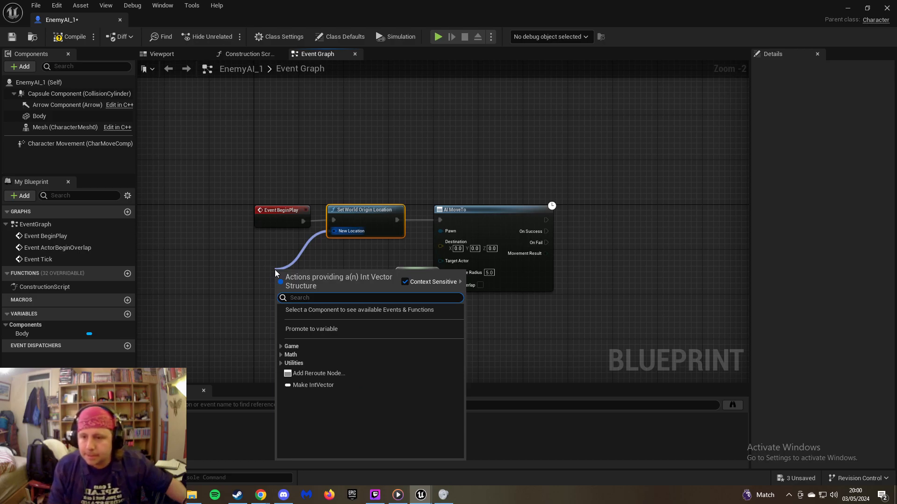
{"action": "left_click", "coordinate": [259, 258]}
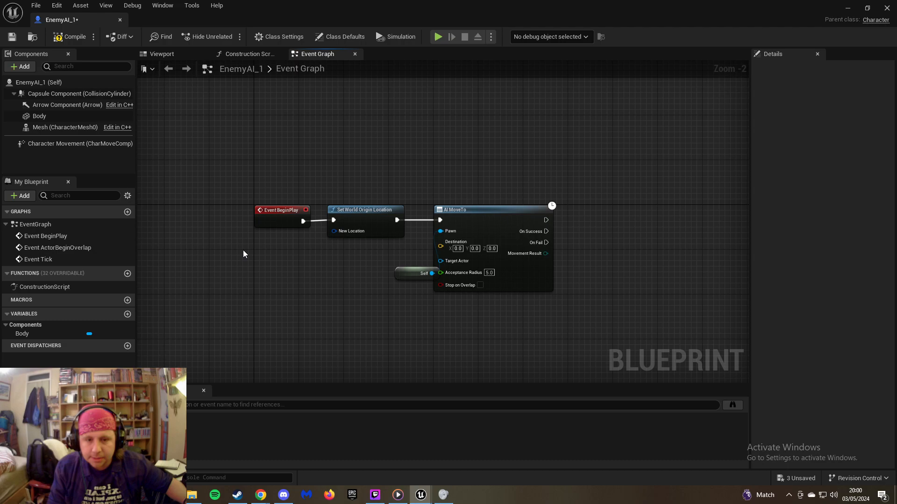
Delete the Set World Origin Location node, reconnect Event BeginPlay to AI MoveTo, and move the AI MoveTo and Self nodes back beside it
{"action": "left_click", "coordinate": [354, 210]}
{"action": "key", "text": "Delete"}
{"action": "left_click_drag", "start_coordinate": [301, 223], "coordinate": [439, 220]}
{"action": "left_click_drag", "start_coordinate": [411, 272], "coordinate": [275, 261]}
{"action": "left_click_drag", "start_coordinate": [447, 212], "coordinate": [383, 213]}
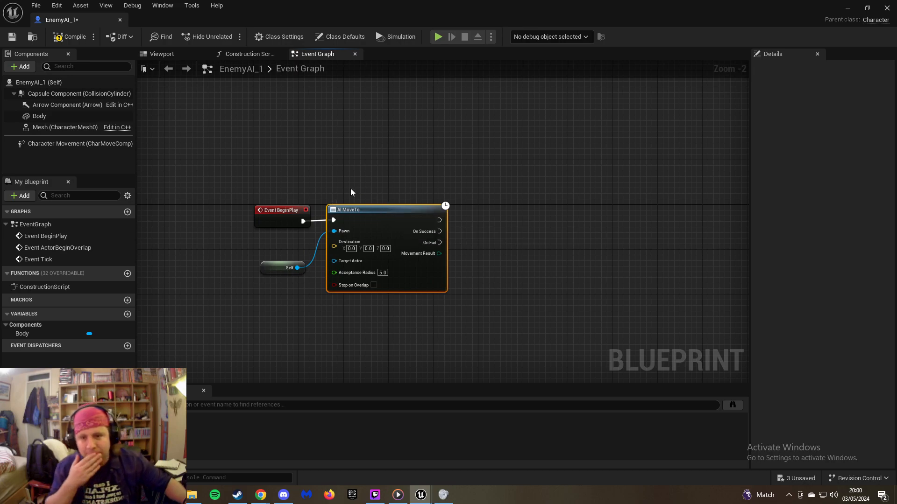
{"action": "left_click_drag", "start_coordinate": [276, 268], "coordinate": [282, 245]}
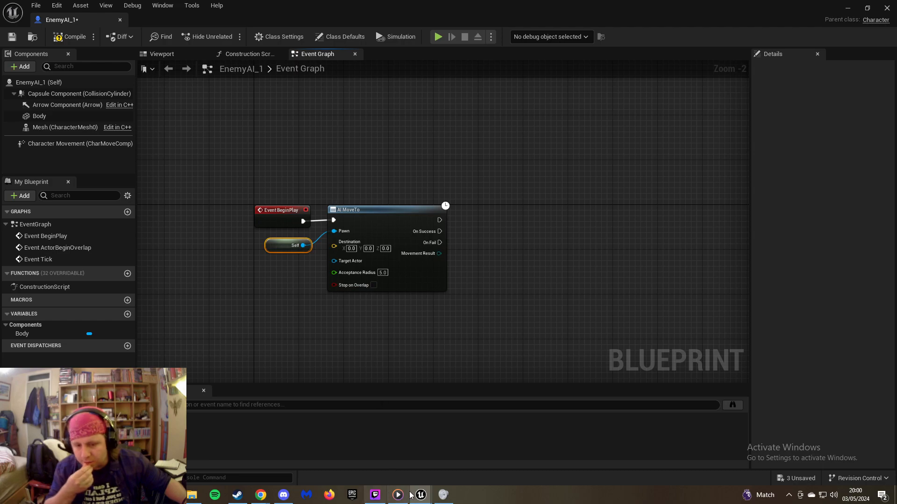
Check Marker2's X, Y and Z location values in the level and compare them with Marker1's location
{"action": "mouse_move", "coordinate": [420, 495]}
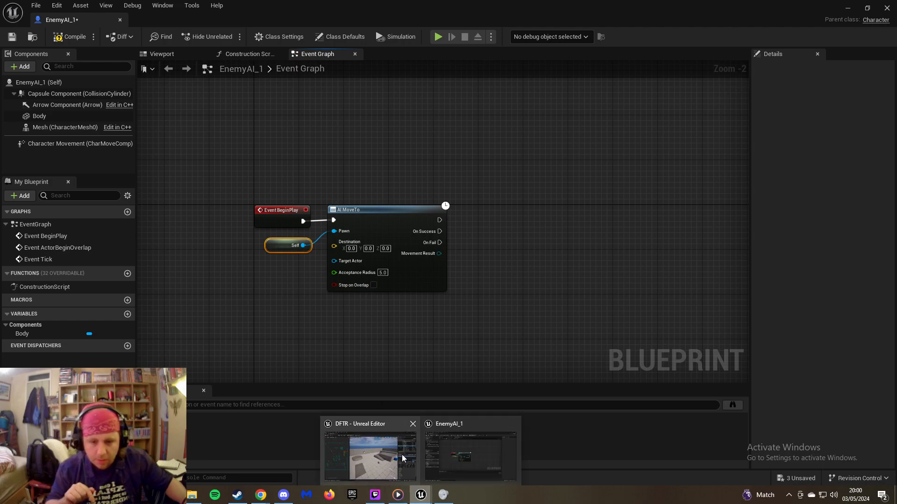
{"action": "left_click", "coordinate": [849, 7]}
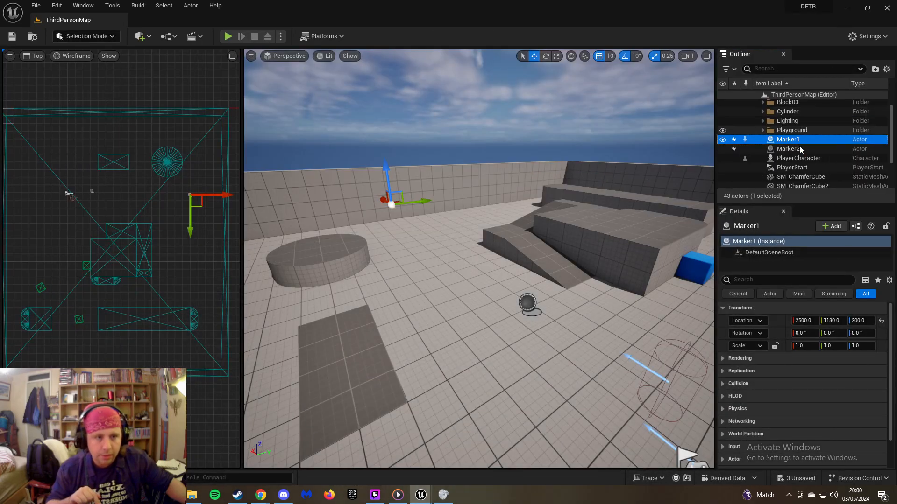
{"action": "left_click", "coordinate": [799, 148]}
{"action": "left_click", "coordinate": [804, 321]}
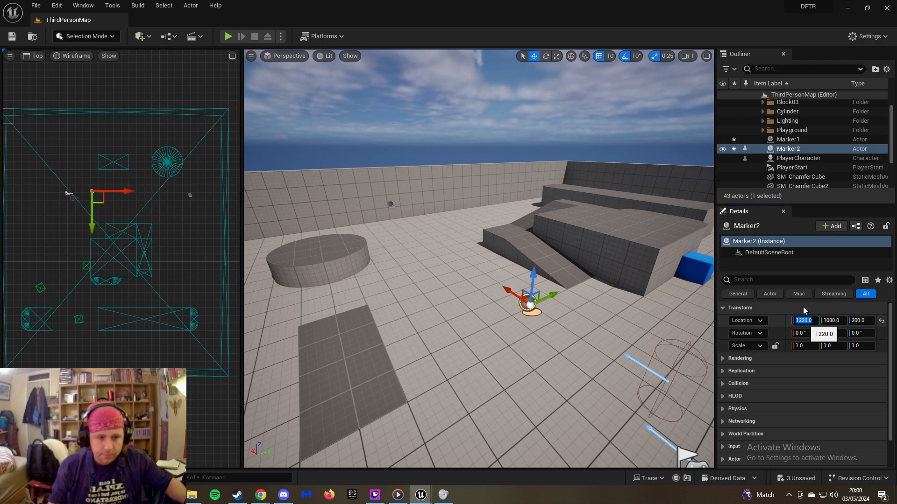
{"action": "mouse_move", "coordinate": [414, 500]}
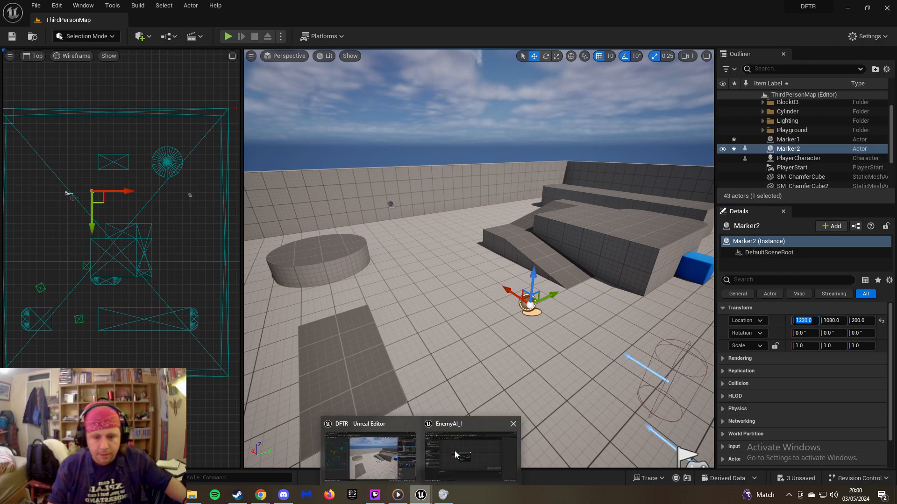
{"action": "left_click", "coordinate": [458, 453]}
{"action": "left_click_drag", "start_coordinate": [894, 93], "coordinate": [896, 94]}
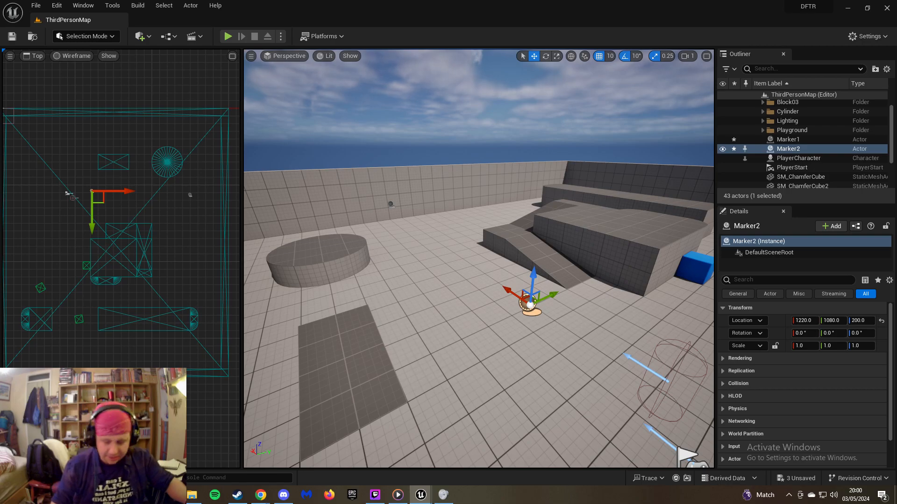
{"action": "left_click", "coordinate": [836, 321]}
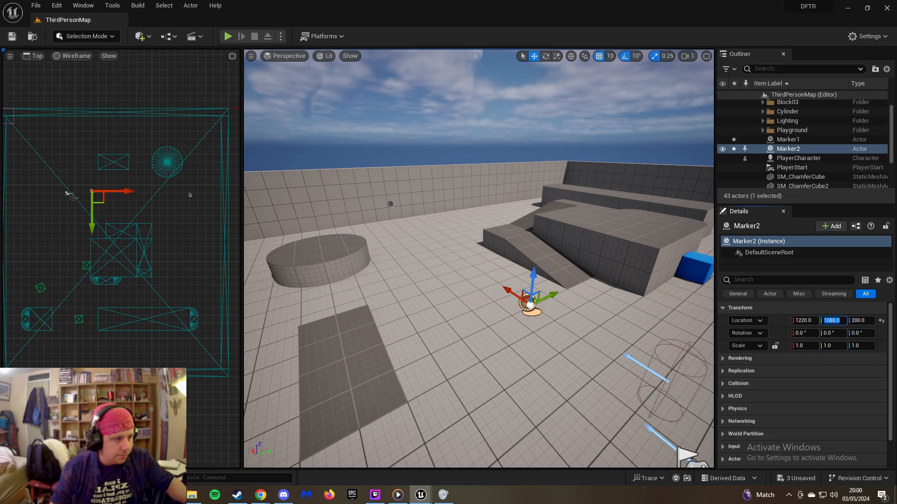
{"action": "key", "text": "Tab"}
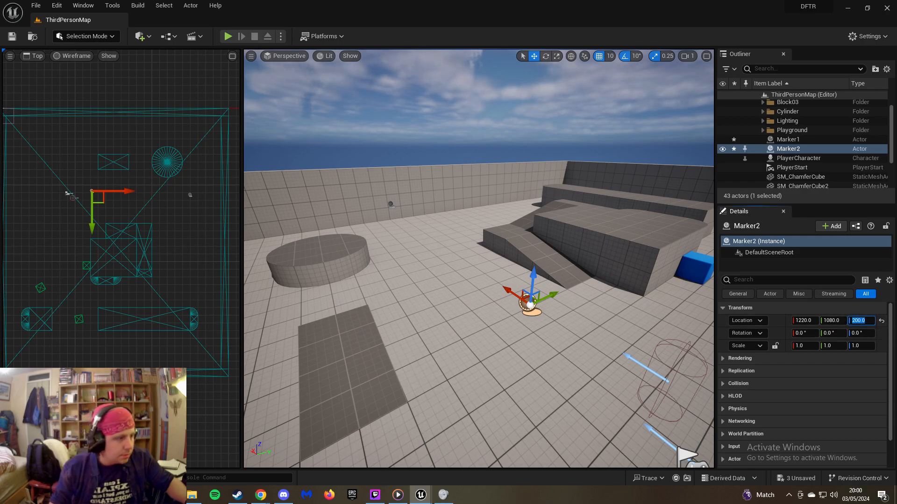
{"action": "key", "text": "Return"}
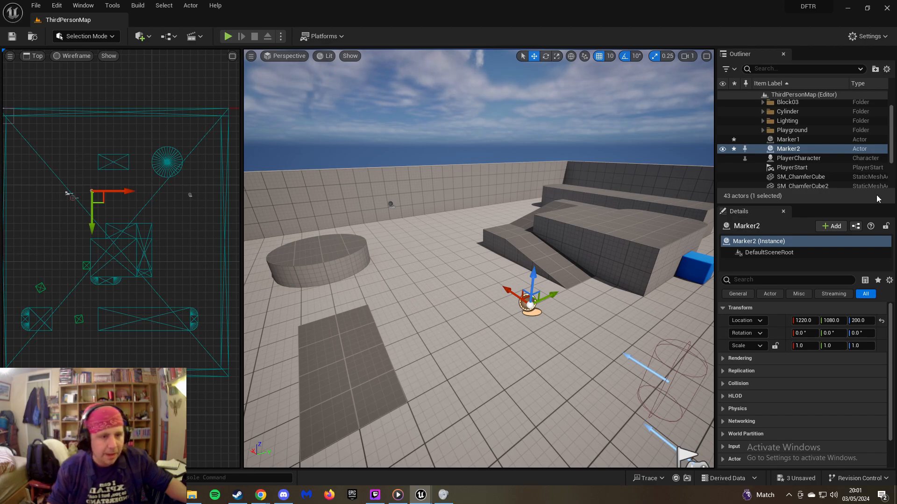
{"action": "left_click", "coordinate": [794, 140]}
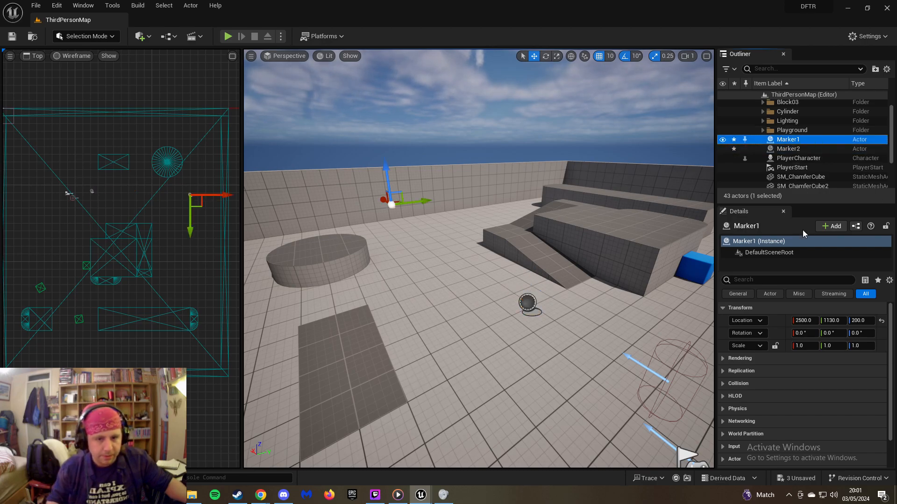
{"action": "left_click", "coordinate": [796, 149]}
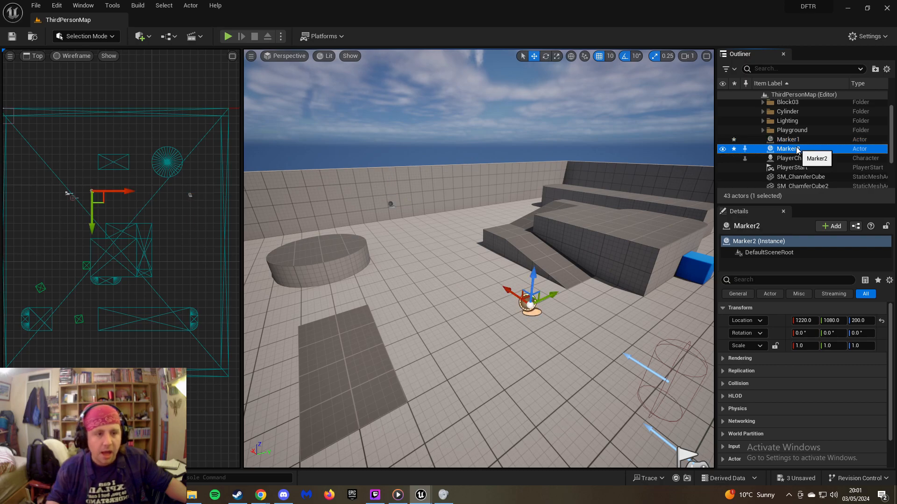
Copy Marker1's X, Y and Z location into the second AI MoveTo node's Destination in EnemyAI_1 as 2500, 1130 and 200
{"action": "left_click", "coordinate": [790, 140]}
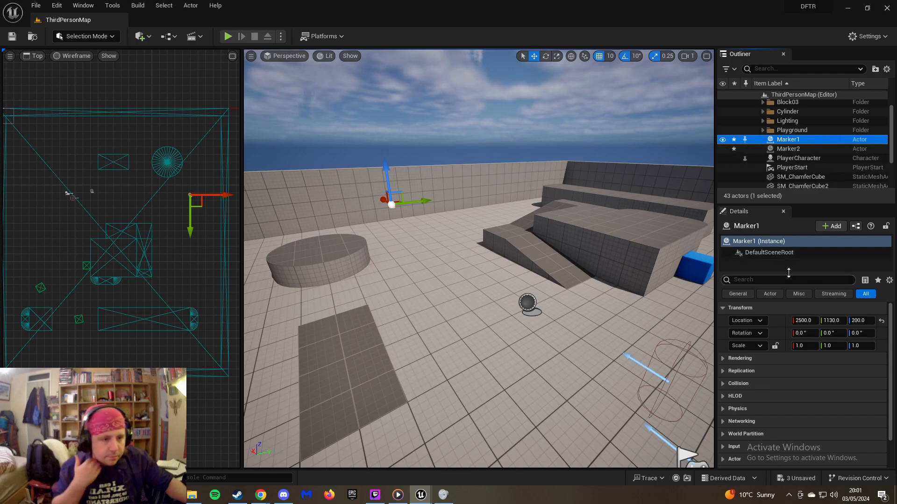
{"action": "left_click", "coordinate": [807, 318]}
{"action": "left_click", "coordinate": [805, 320]}
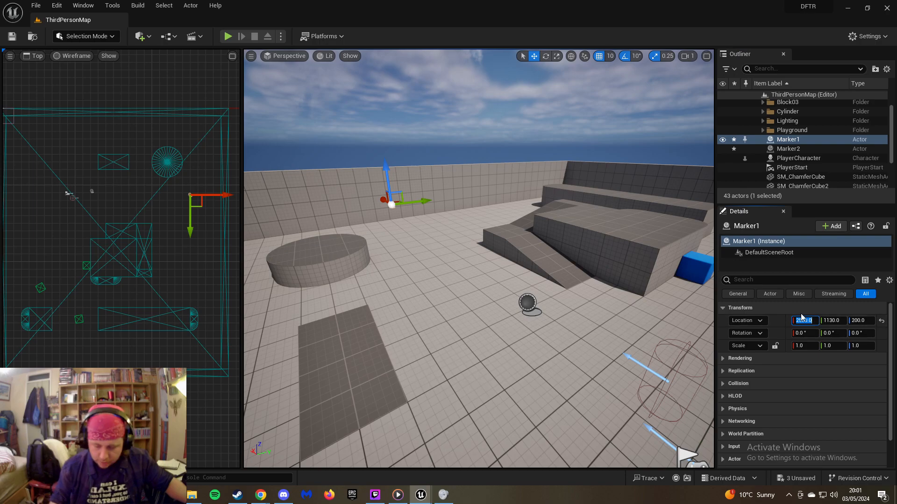
{"action": "key", "text": "Return"}
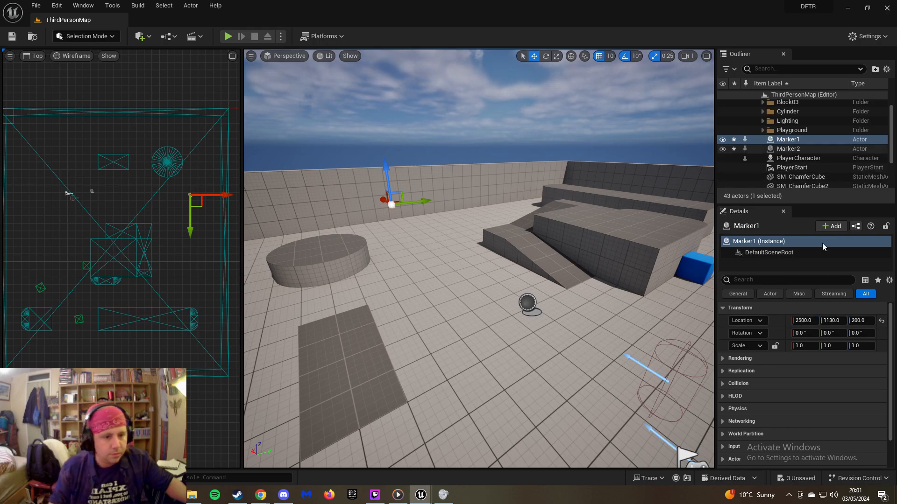
{"action": "left_click", "coordinate": [834, 321]}
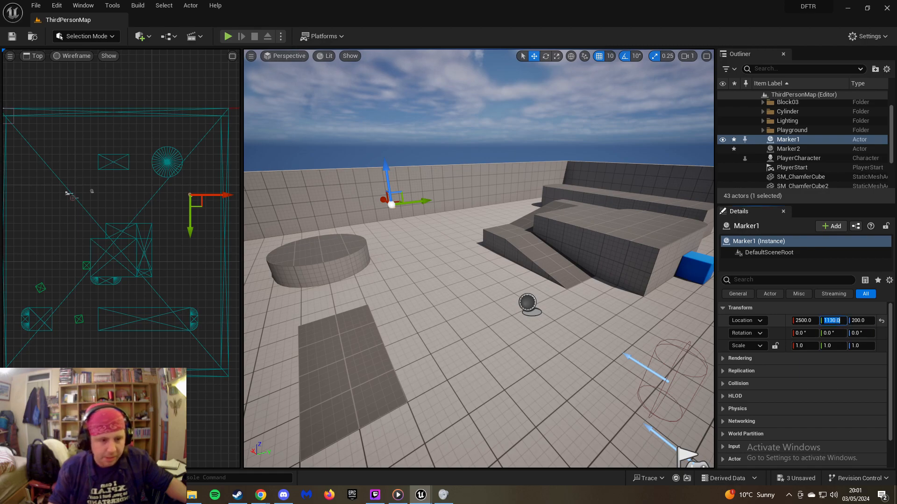
{"action": "key", "text": "Return"}
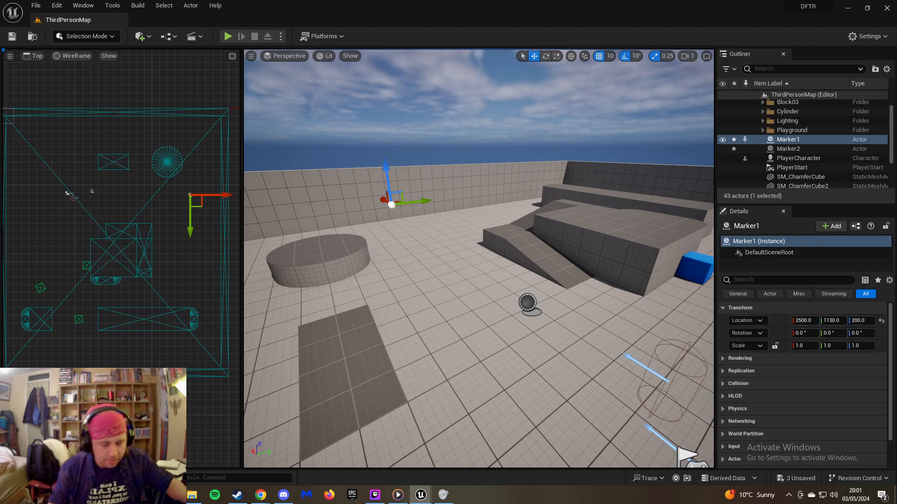
{"action": "left_click", "coordinate": [864, 322]}
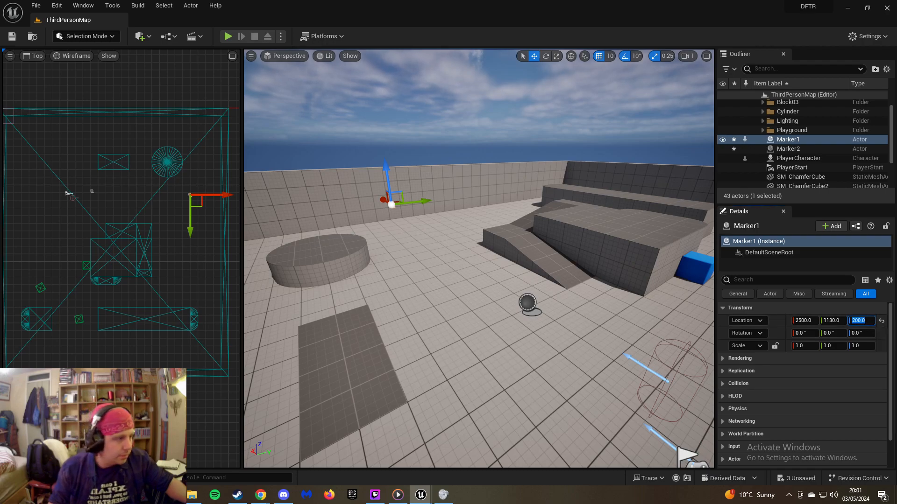
{"action": "key", "text": "Return"}
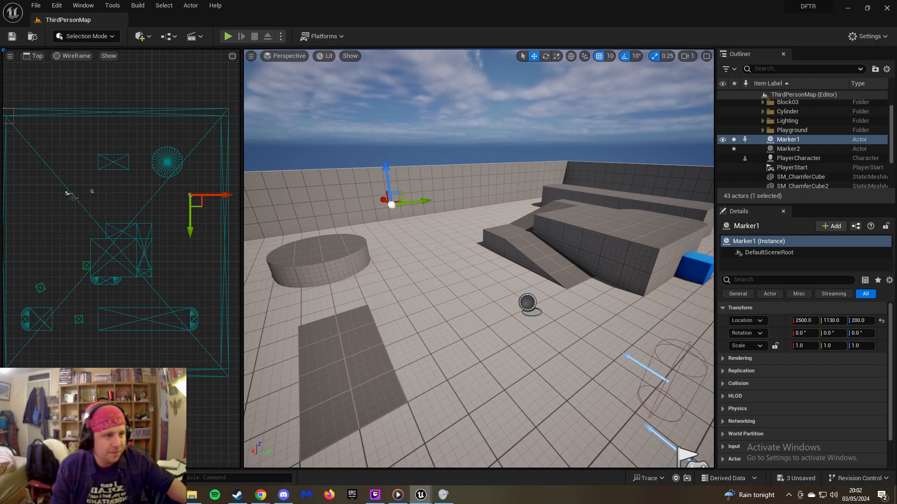
Save the EnemyAI_1 blueprint with its two AI MoveTo nodes and return to the ThirdPersonMap level
{"action": "left_click_drag", "start_coordinate": [896, 96], "coordinate": [538, 1]}
{"action": "right_click_drag", "start_coordinate": [409, 149], "coordinate": [505, 129]}
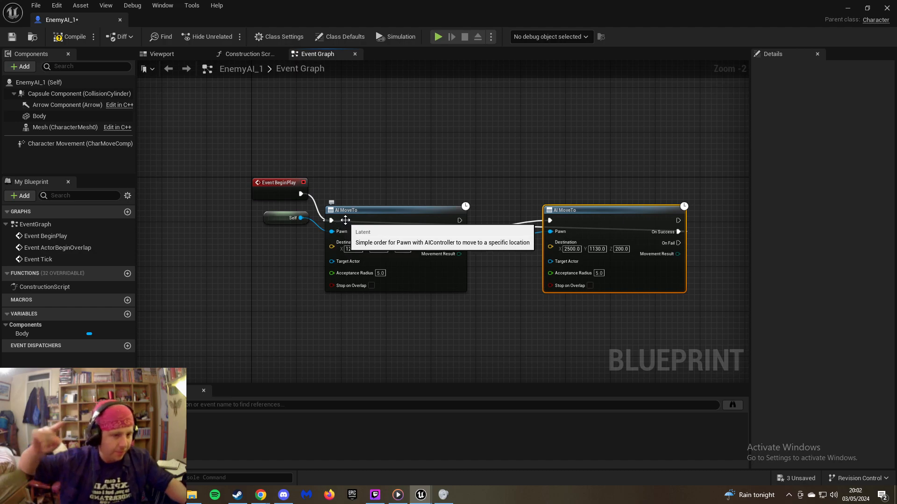
{"action": "left_click", "coordinate": [420, 148]}
{"action": "key", "text": "ctrl+s"}
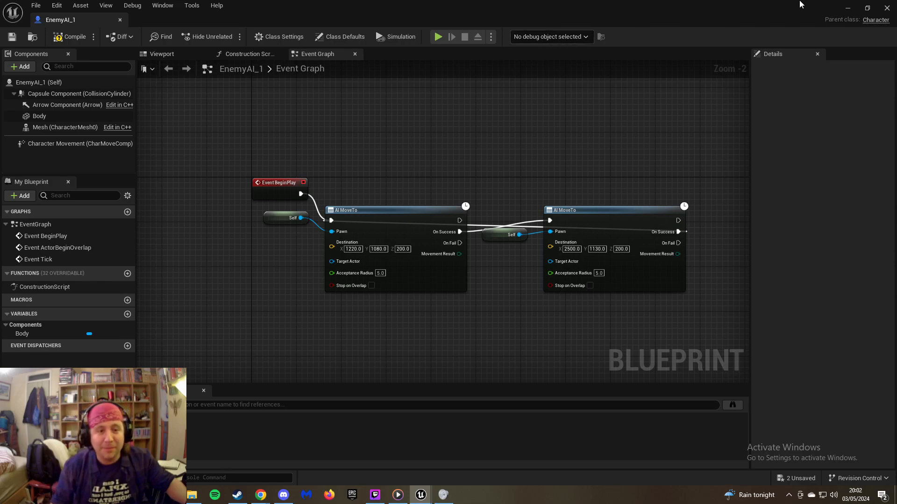
{"action": "left_click", "coordinate": [845, 8]}
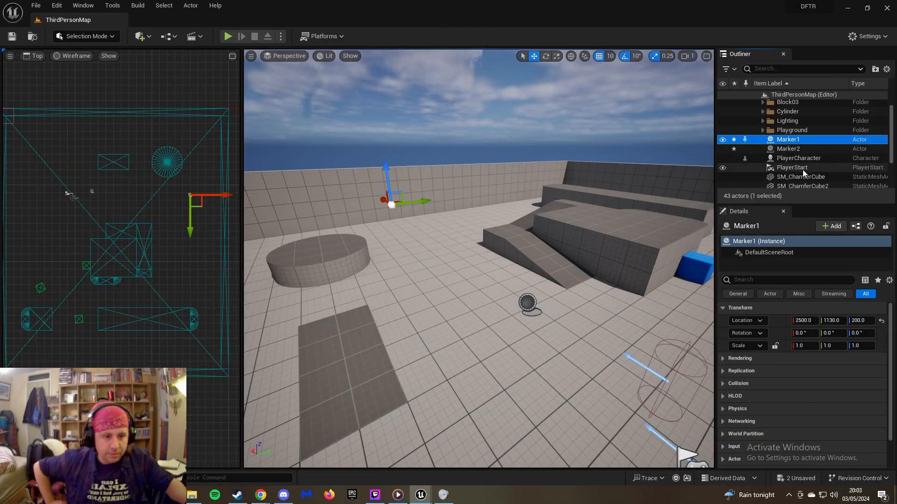
Locate both markers in the level and place an EnemyAI_1 character beside Marker1, at about X 2440, Y 1120
{"action": "left_click", "coordinate": [799, 150]}
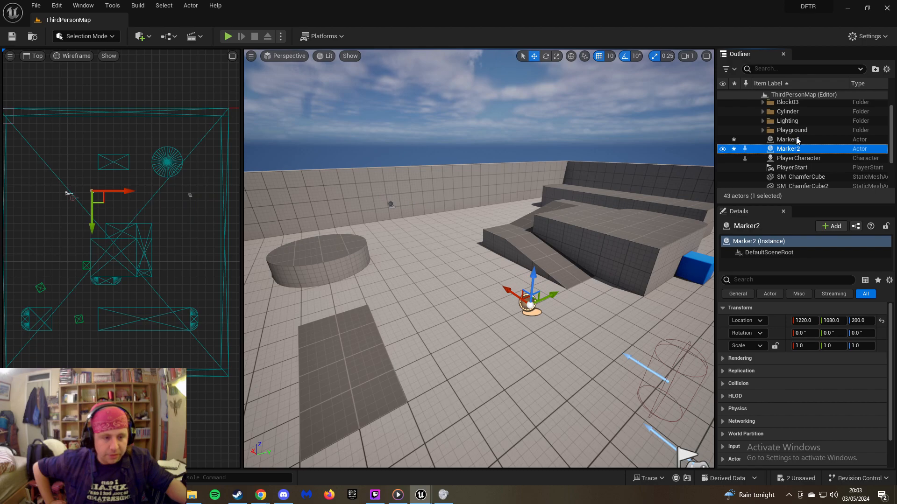
{"action": "left_click", "coordinate": [796, 140]}
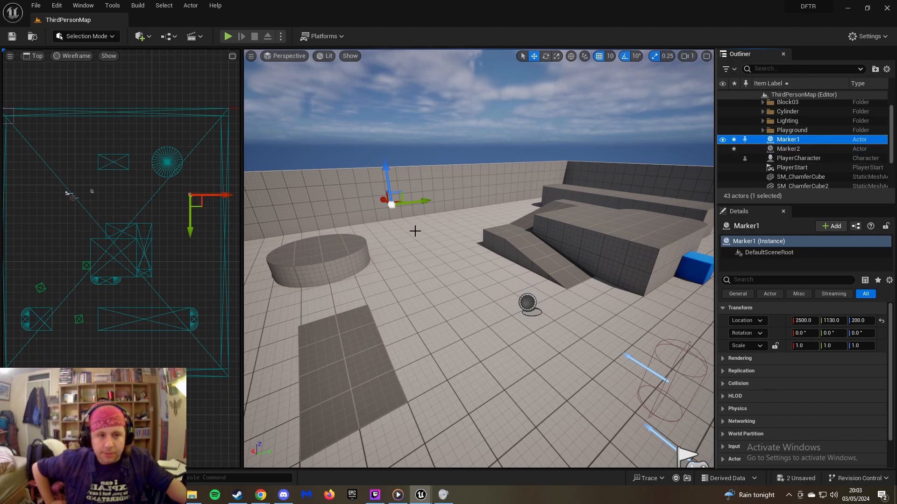
{"action": "right_click_drag", "start_coordinate": [405, 245], "coordinate": [381, 244]}
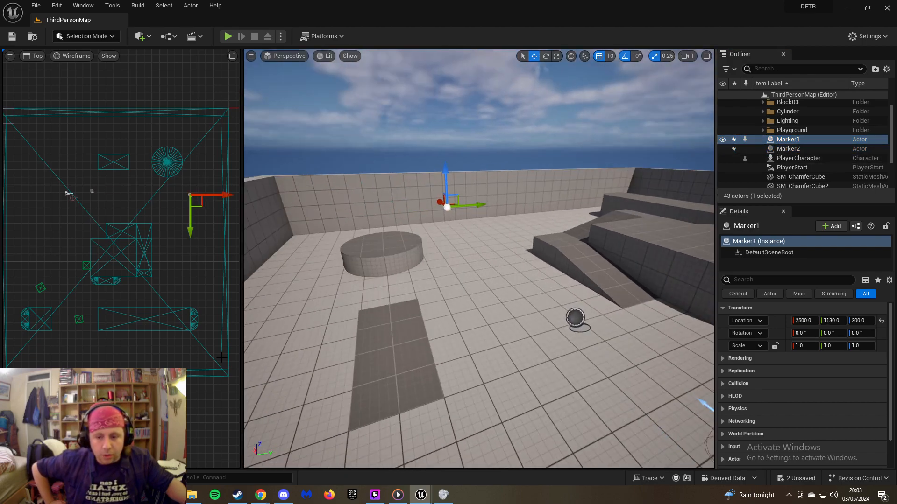
{"action": "left_click", "coordinate": [37, 477]}
{"action": "left_click_drag", "start_coordinate": [176, 358], "coordinate": [575, 318]}
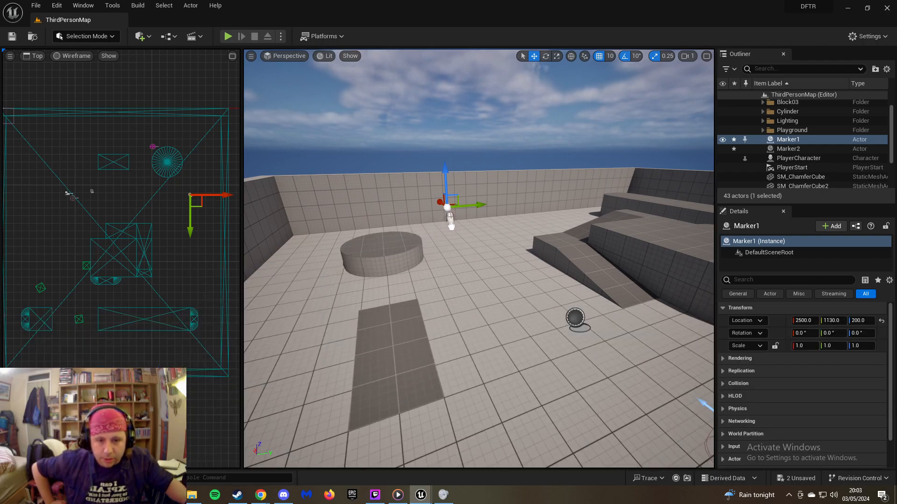
{"action": "left_click_drag", "start_coordinate": [448, 233], "coordinate": [445, 232]}
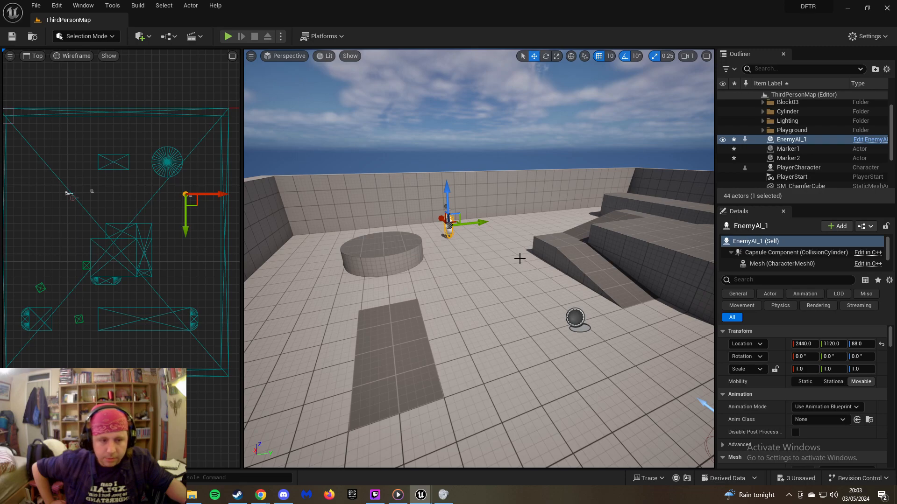
Set EnemyAI_1's location in the level to match Marker1, copying X 2500, Y 1130 and Z 200
{"action": "left_click", "coordinate": [788, 148]}
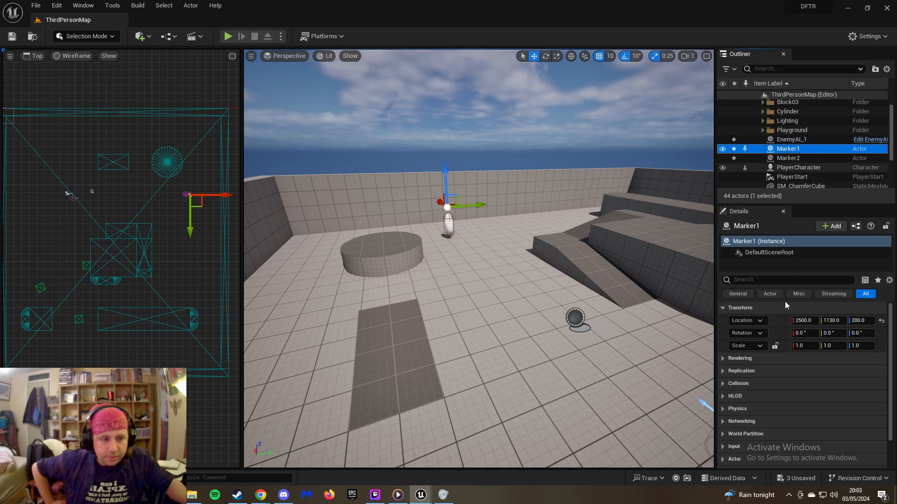
{"action": "left_click", "coordinate": [804, 320]}
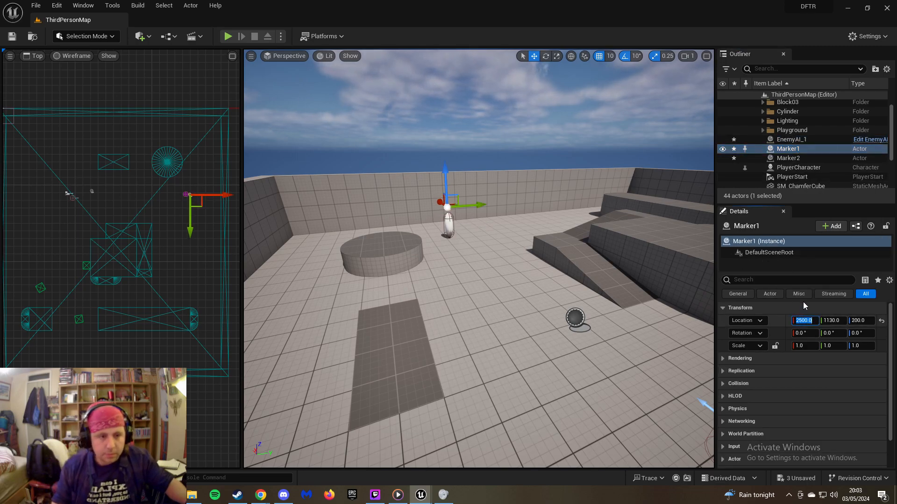
{"action": "left_click", "coordinate": [791, 139]}
{"action": "left_click", "coordinate": [804, 344]}
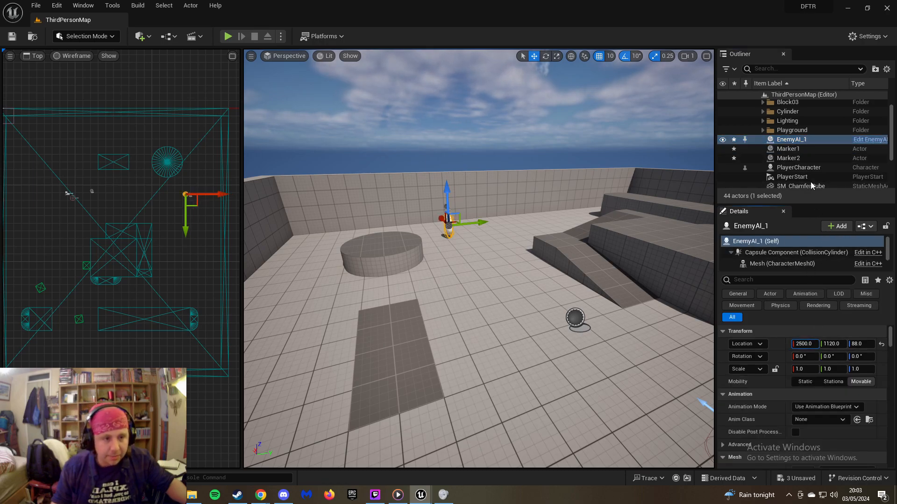
{"action": "left_click", "coordinate": [803, 149]}
{"action": "left_click", "coordinate": [834, 321]}
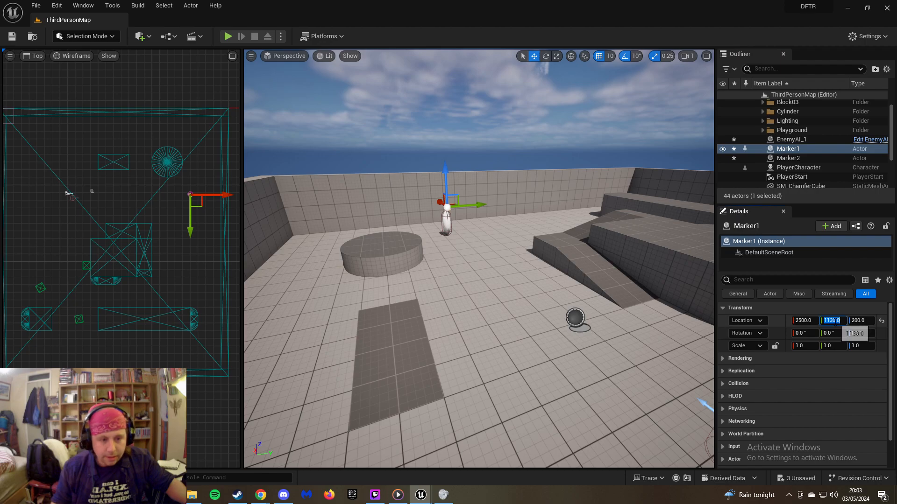
{"action": "left_click", "coordinate": [798, 139]}
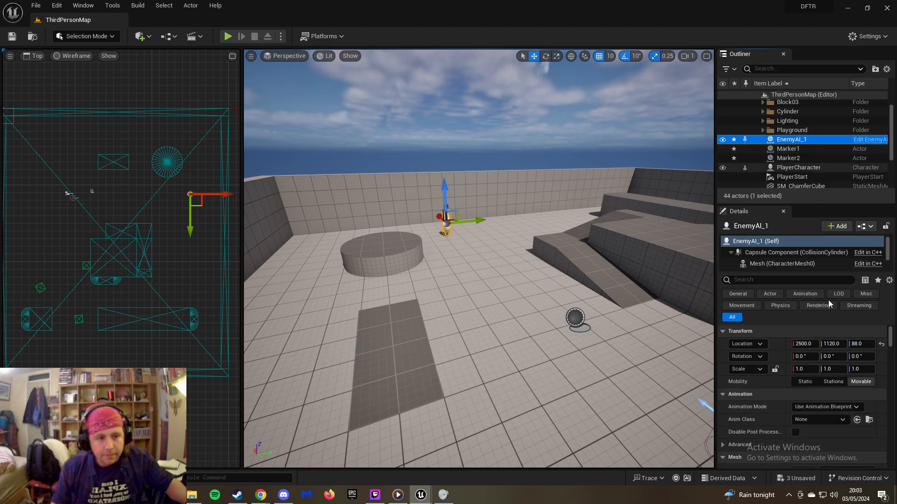
{"action": "left_click", "coordinate": [834, 344]}
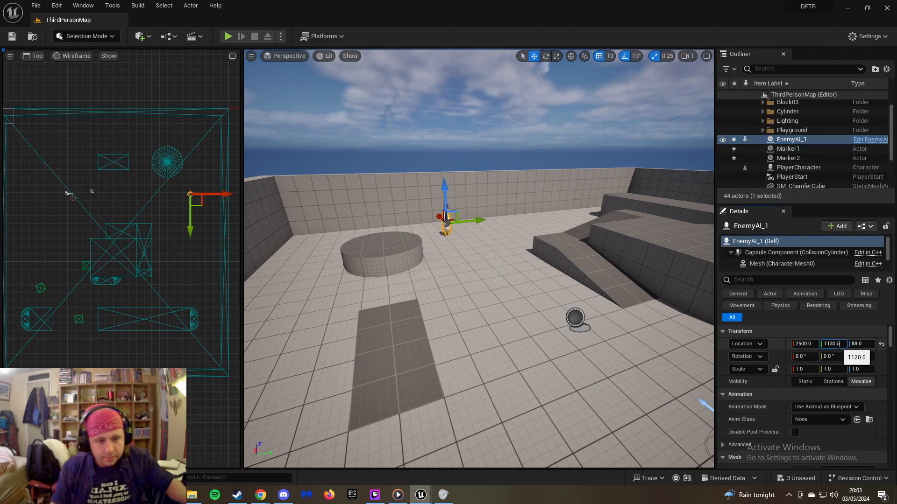
{"action": "left_click", "coordinate": [788, 148]}
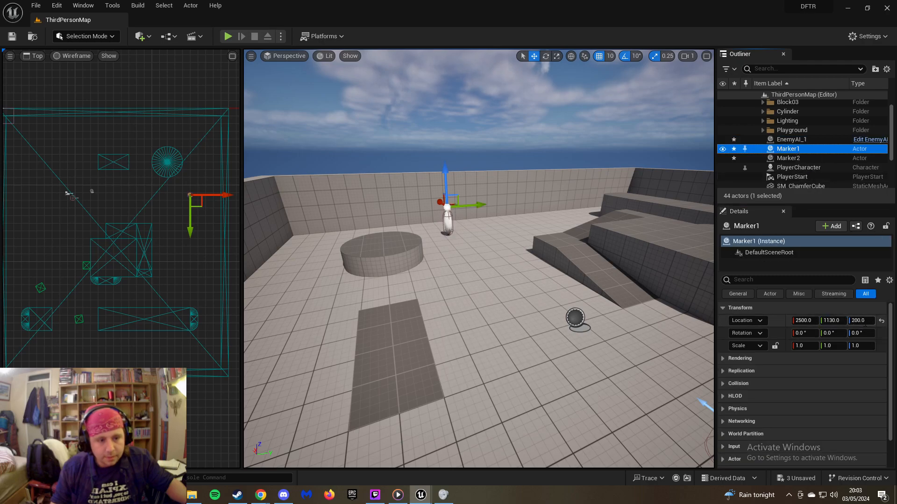
{"action": "left_click", "coordinate": [862, 321]}
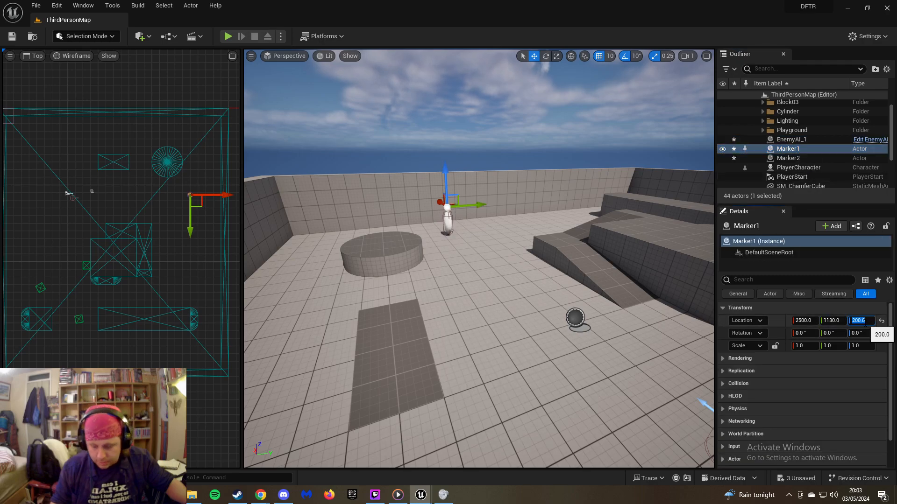
{"action": "left_click", "coordinate": [813, 139]}
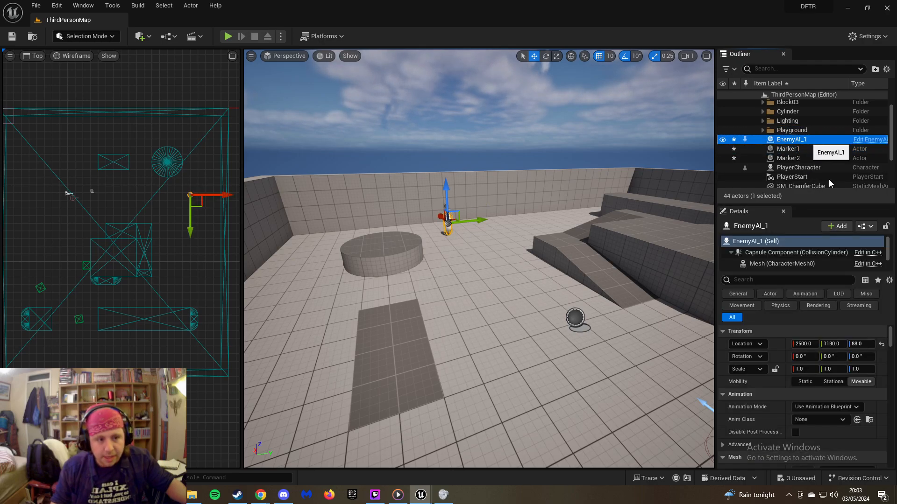
{"action": "left_click", "coordinate": [862, 343]}
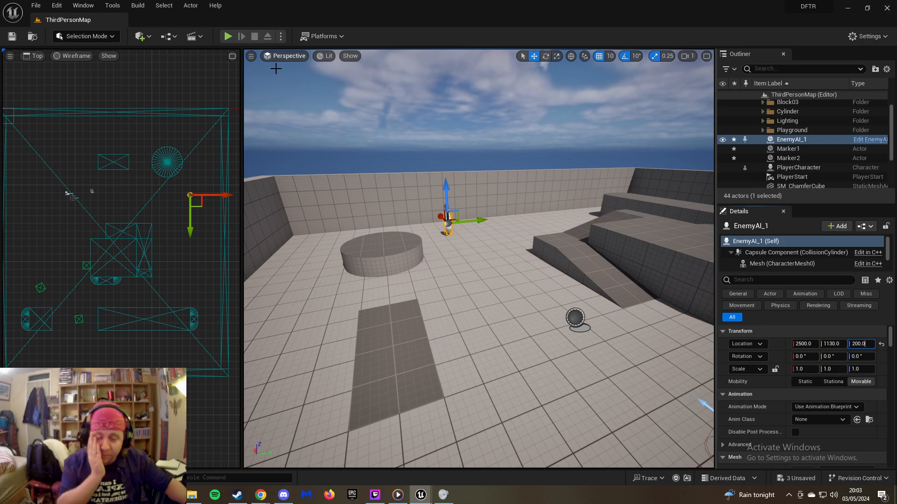
Play-test the level, walking the player character up to EnemyAI_1 to see whether it moves, and end the session
{"action": "left_click", "coordinate": [230, 36]}
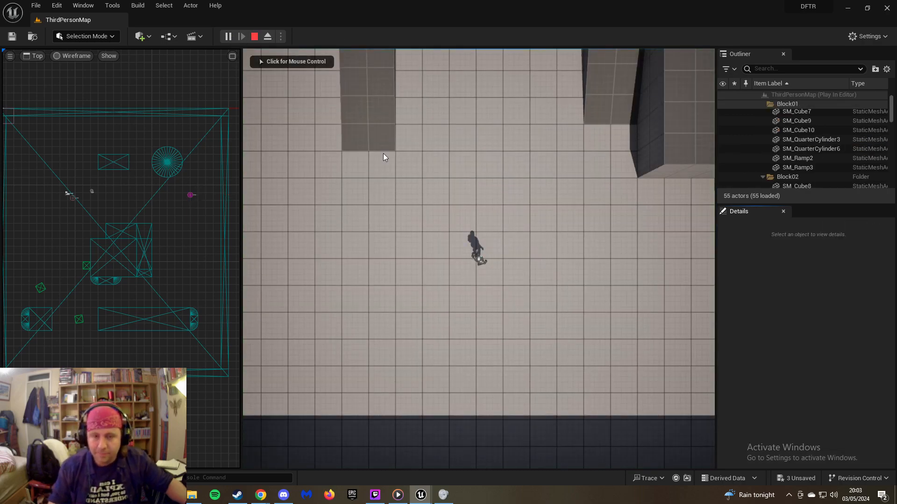
{"action": "left_click", "coordinate": [554, 262]}
{"action": "key", "text": "w"}
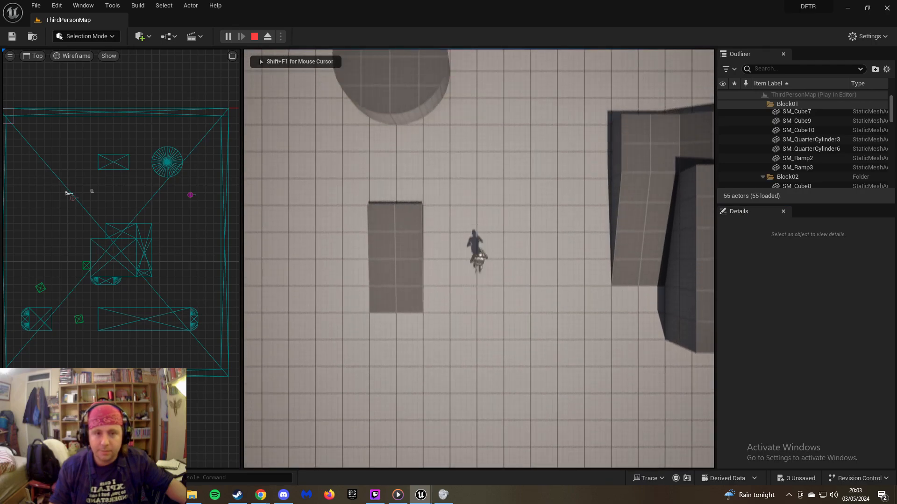
{"action": "key", "text": "w"}
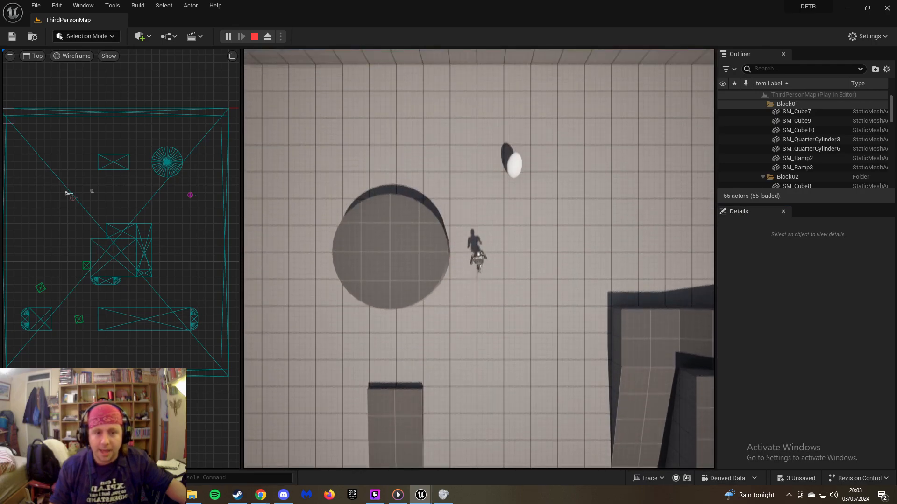
{"action": "key", "text": "s"}
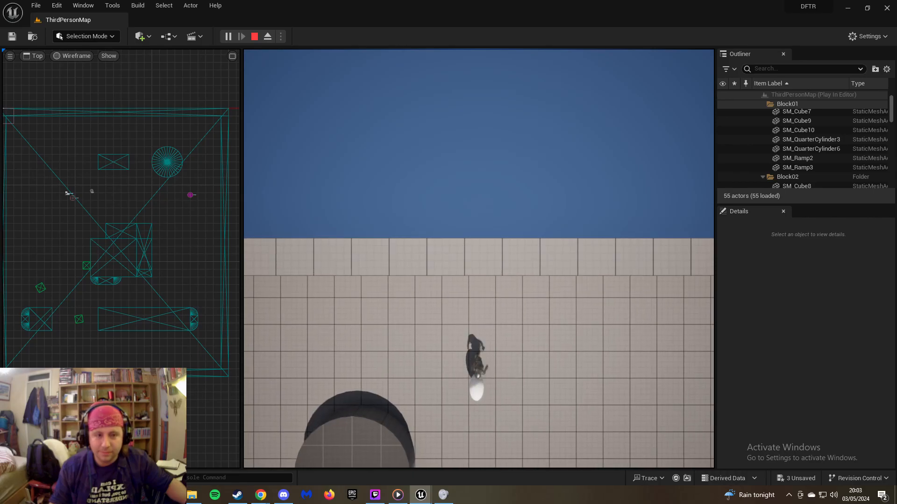
{"action": "key", "text": "a"}
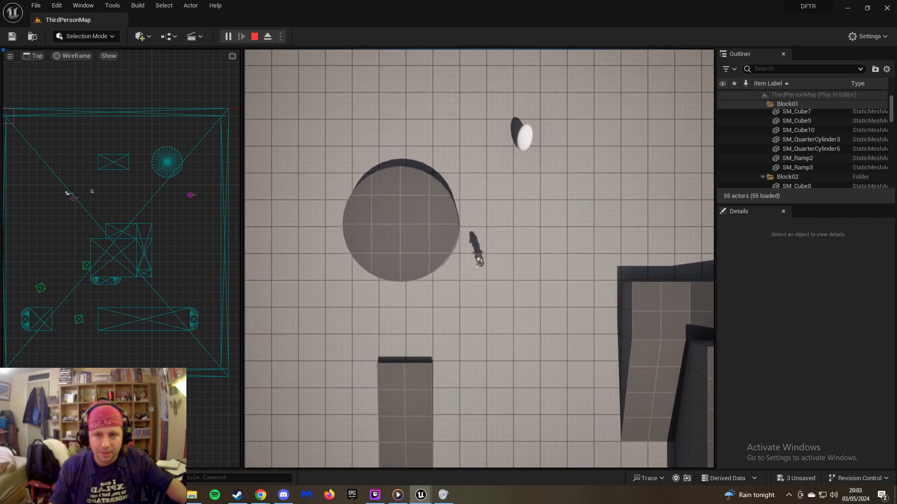
{"action": "key", "text": "d"}
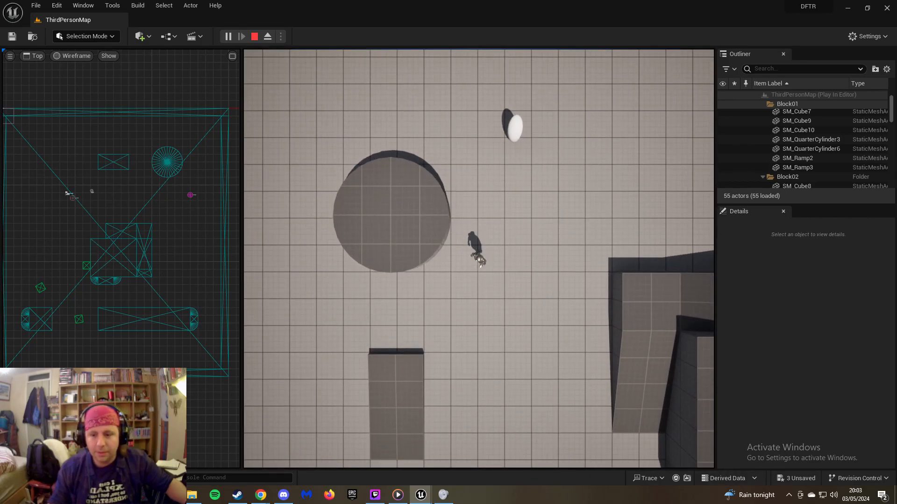
{"action": "key", "text": "Escape"}
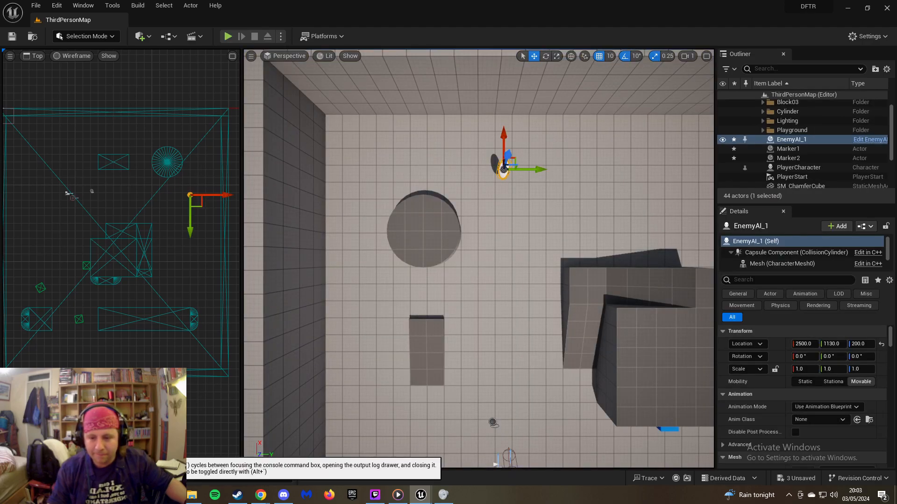
Check the output log from the play session and inspect the first AI MoveTo node's Movement Result in EnemyAI_1's event graph
{"action": "left_click", "coordinate": [92, 478]}
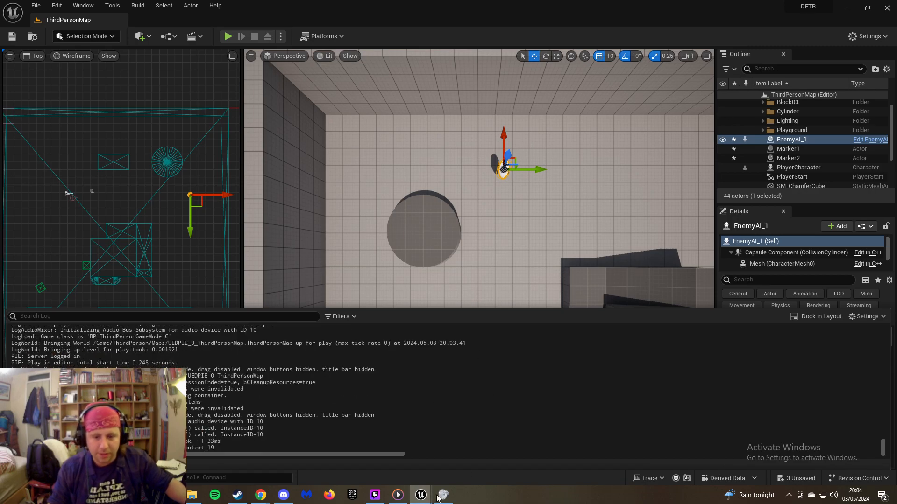
{"action": "mouse_move", "coordinate": [430, 498]}
{"action": "left_click", "coordinate": [471, 463]}
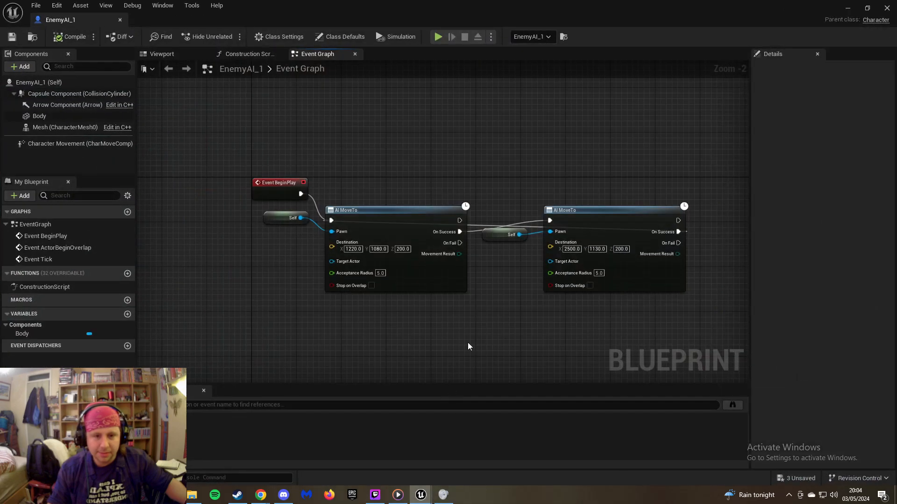
{"action": "right_click_drag", "start_coordinate": [504, 186], "coordinate": [428, 188]}
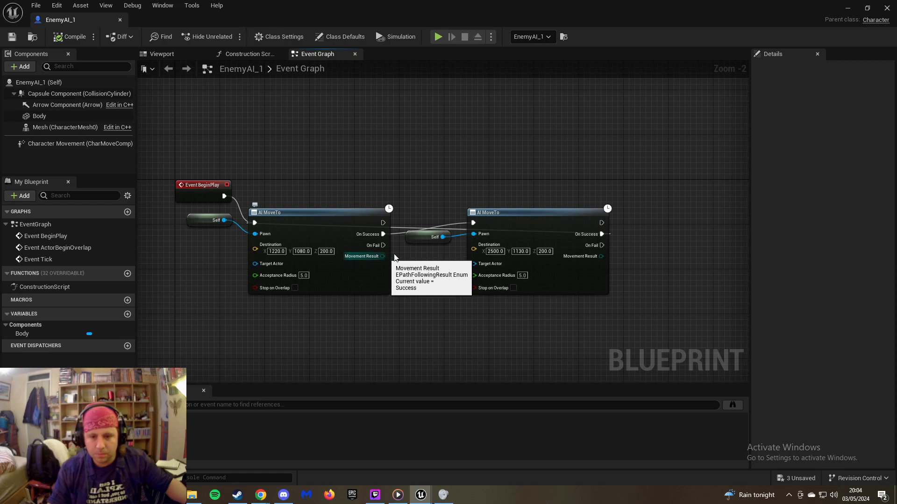
Move the second AI MoveTo node and its Self reference further from the first AI MoveTo node in the event graph
{"action": "mouse_move", "coordinate": [416, 256]}
{"action": "right_mouse_down"}
{"action": "mouse_move", "coordinate": [425, 252]}
{"action": "mouse_move", "coordinate": [413, 269]}
{"action": "right_mouse_up"}
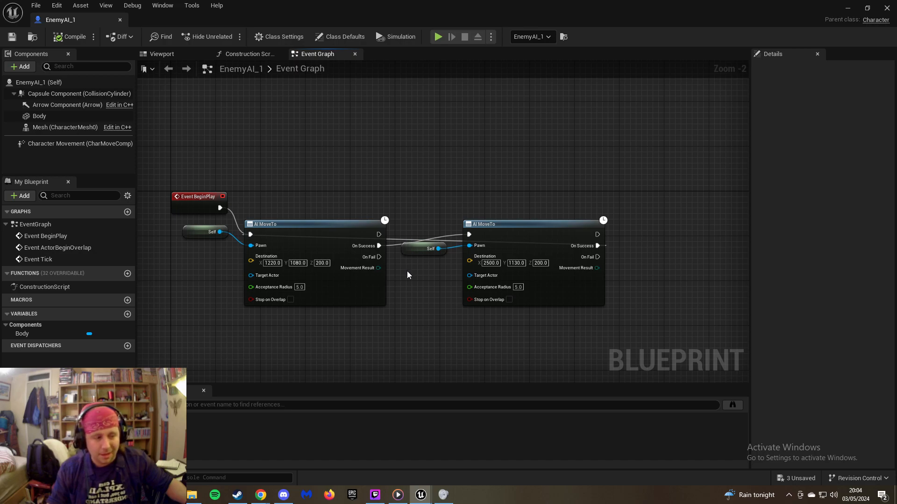
{"action": "right_click_drag", "start_coordinate": [379, 271], "coordinate": [442, 260]}
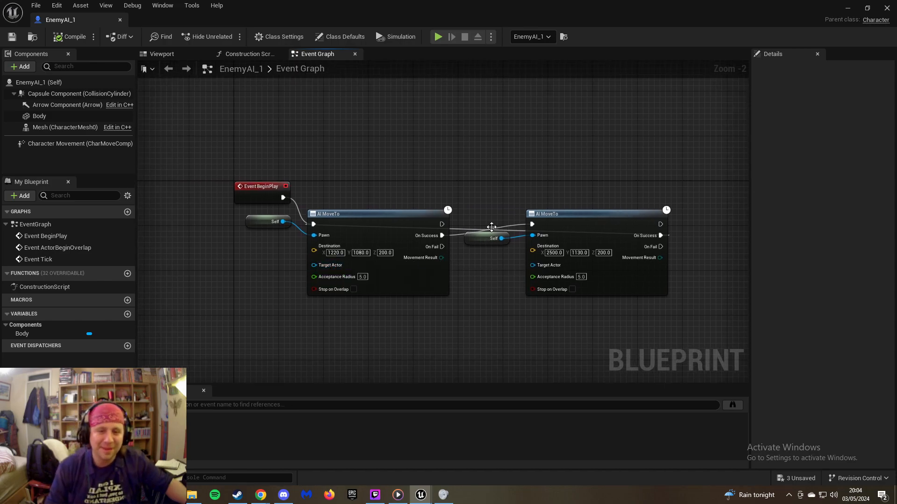
{"action": "right_click_drag", "start_coordinate": [488, 194], "coordinate": [450, 194]}
{"action": "left_click_drag", "start_coordinate": [437, 198], "coordinate": [579, 322]}
{"action": "left_click_drag", "start_coordinate": [523, 216], "coordinate": [607, 205]}
{"action": "left_click", "coordinate": [520, 181]}
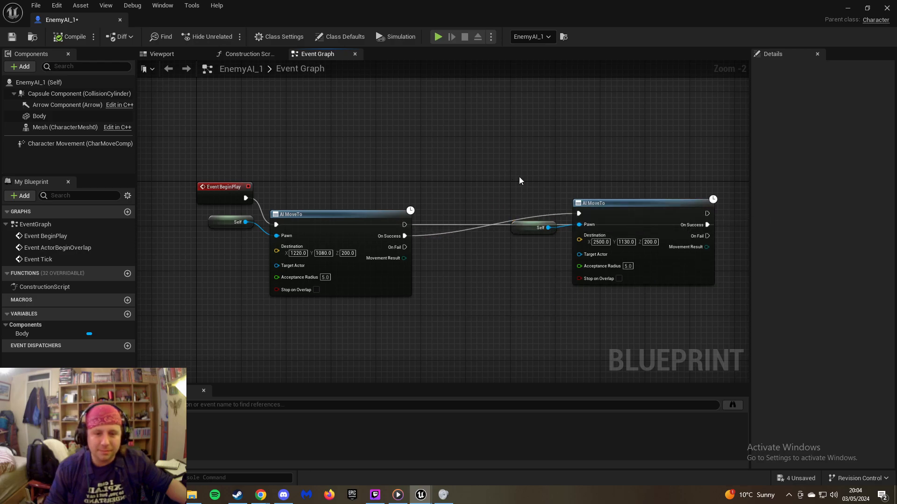
Insert a Print String node reading "Moving to 1" between the first AI MoveTo's On Success and the second AI MoveTo, and save the blueprint
{"action": "left_click_drag", "start_coordinate": [404, 236], "coordinate": [451, 254]}
{"action": "type", "text": "print"}
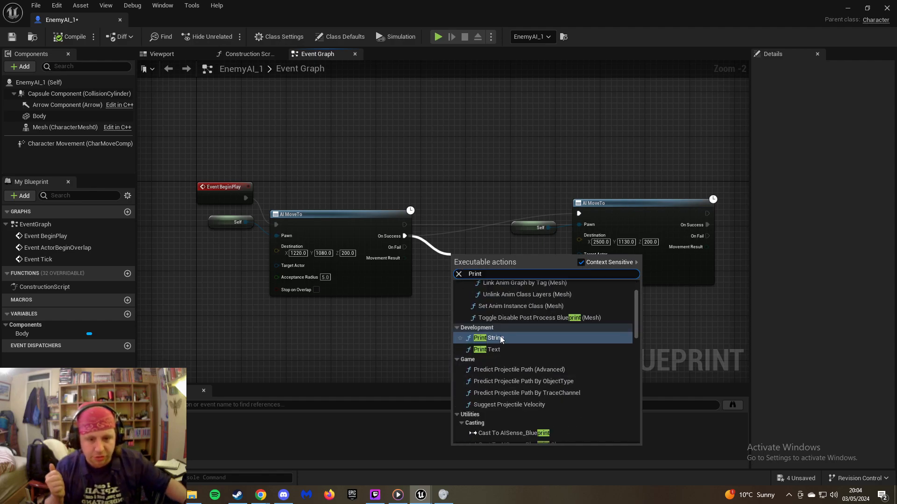
{"action": "left_click", "coordinate": [501, 339]}
{"action": "left_click", "coordinate": [488, 276]}
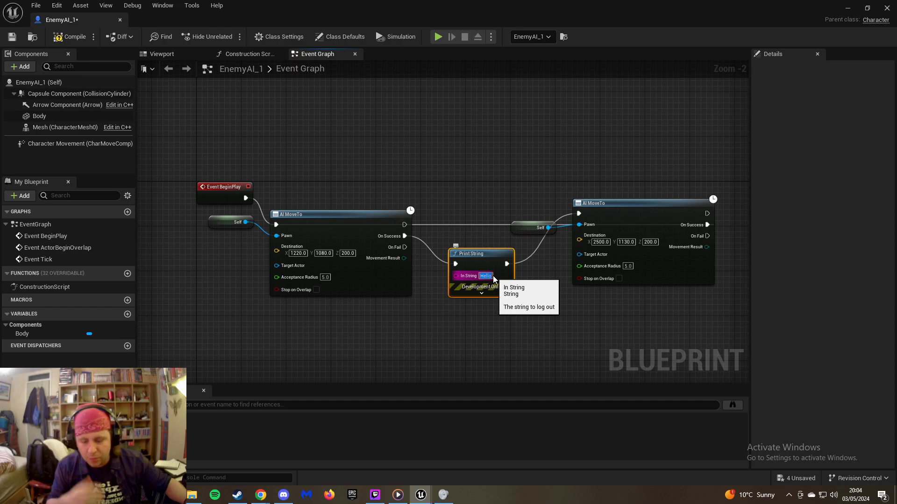
{"action": "type", "text": "Mo"}
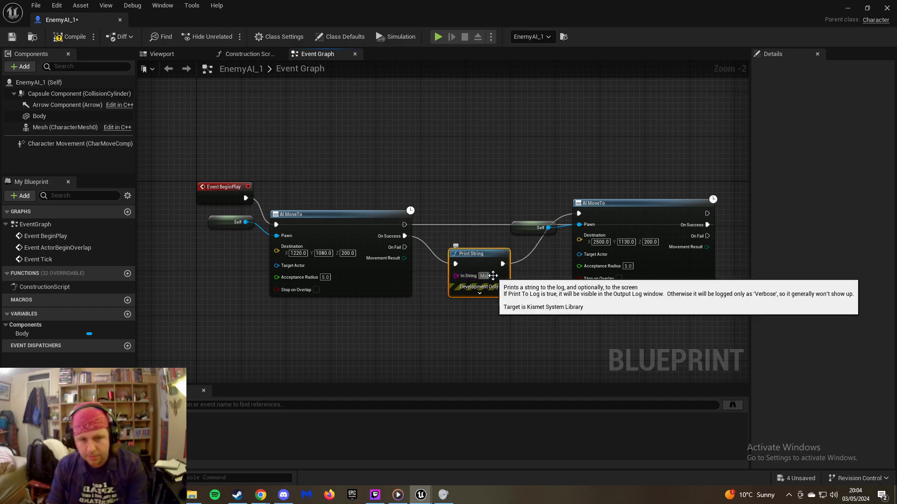
{"action": "type", "text": "ving to 1"}
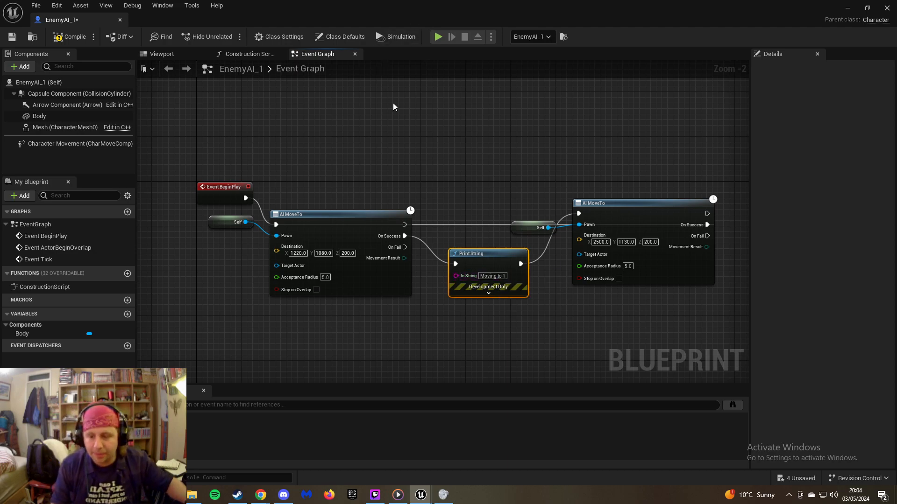
{"action": "left_click", "coordinate": [408, 122]}
{"action": "key", "text": "ctrl+s"}
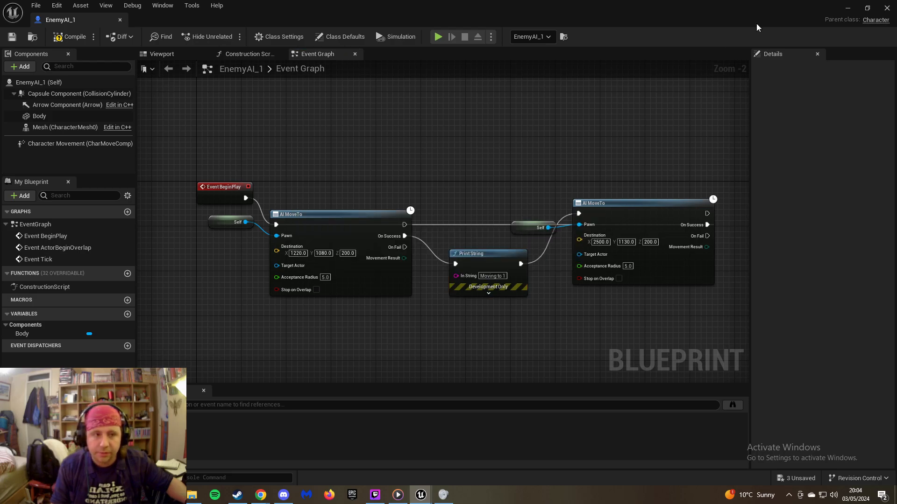
Play the level and check the output log for the printed movement message
{"action": "left_click", "coordinate": [844, 6]}
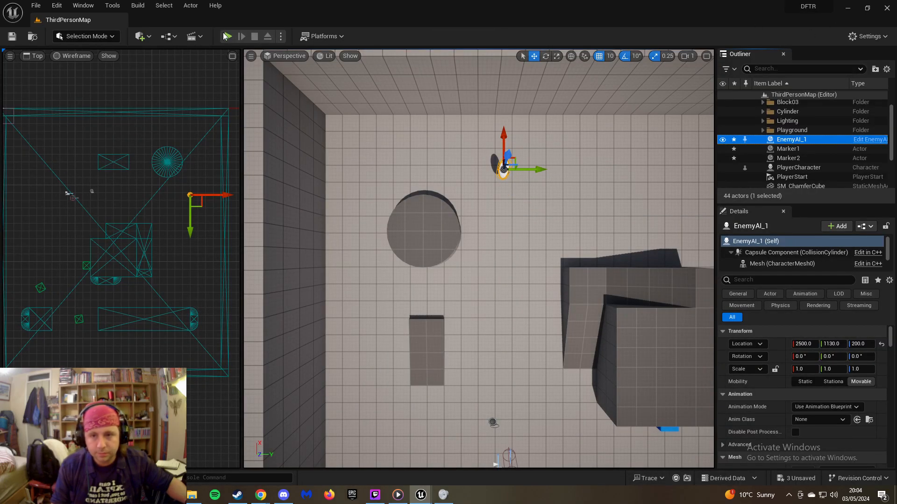
{"action": "left_click", "coordinate": [227, 36]}
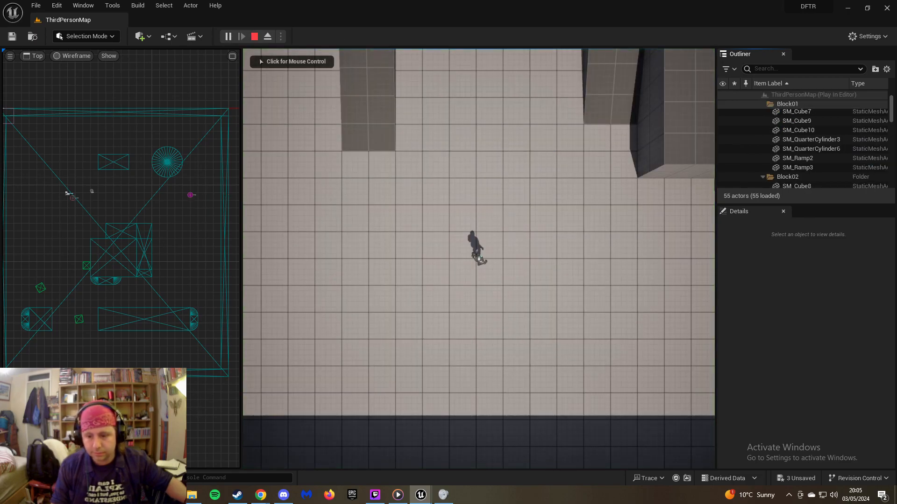
{"action": "key", "text": "alt+grave"}
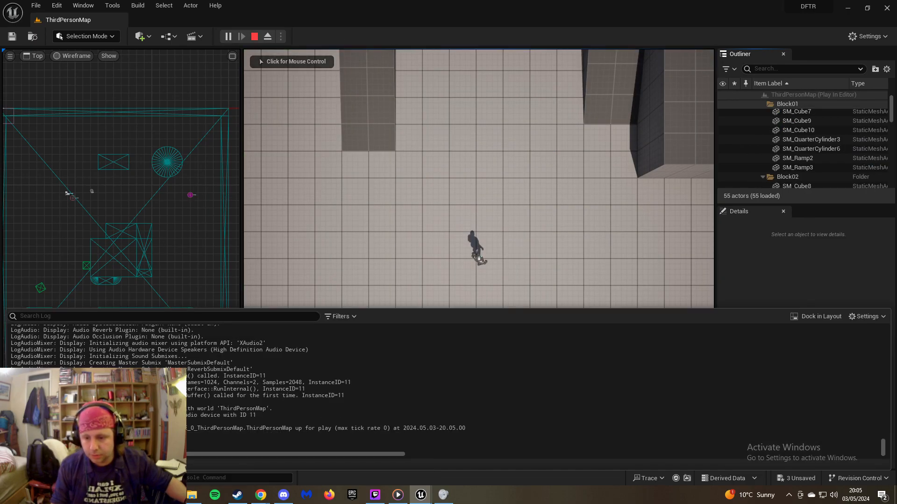
{"action": "scroll", "coordinate": [444, 388], "scroll_direction": "up", "scroll_amount": 6}
{"action": "scroll", "coordinate": [443, 387], "scroll_direction": "up", "scroll_amount": 8}
{"action": "scroll", "coordinate": [443, 388], "scroll_direction": "down", "scroll_amount": 6}
{"action": "scroll", "coordinate": [444, 387], "scroll_direction": "down", "scroll_amount": 6}
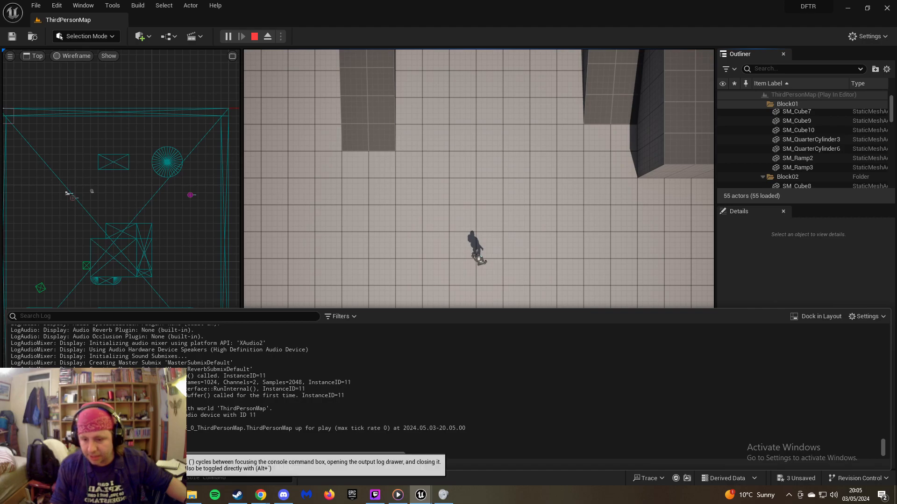
{"action": "key", "text": "alt+grave"}
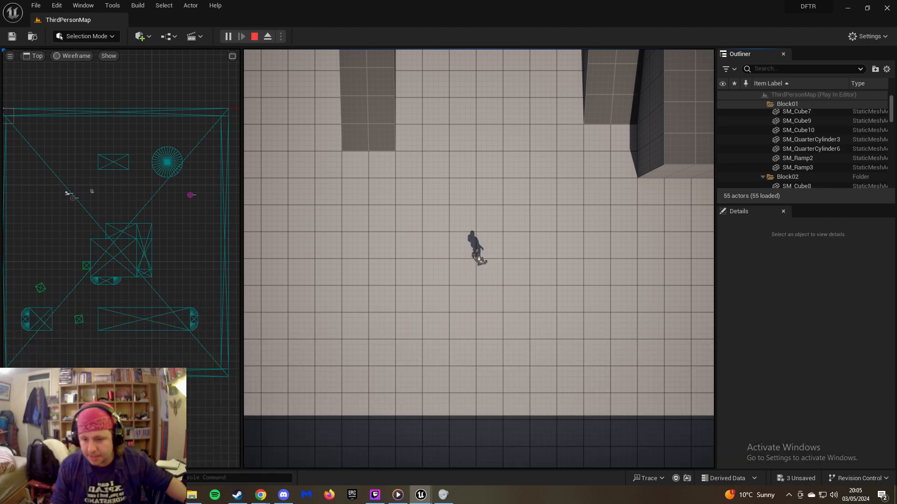
{"action": "key", "text": "alt+grave"}
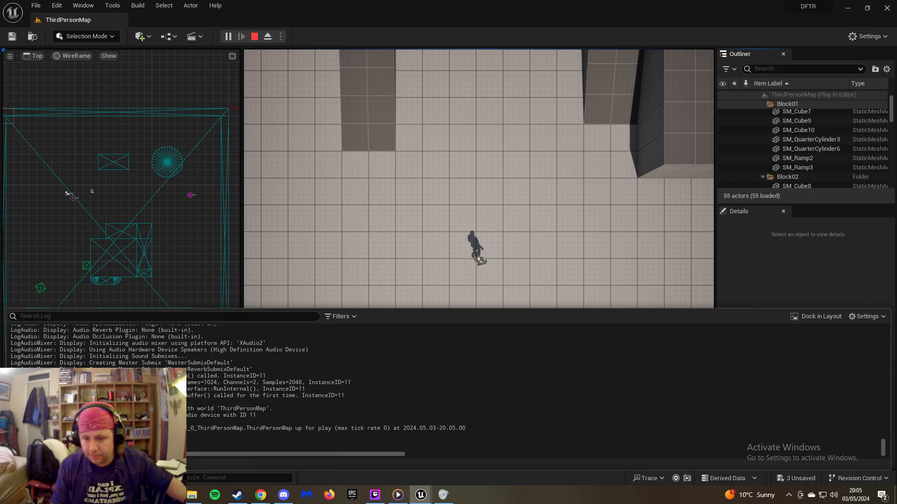
{"action": "left_click", "coordinate": [90, 478]}
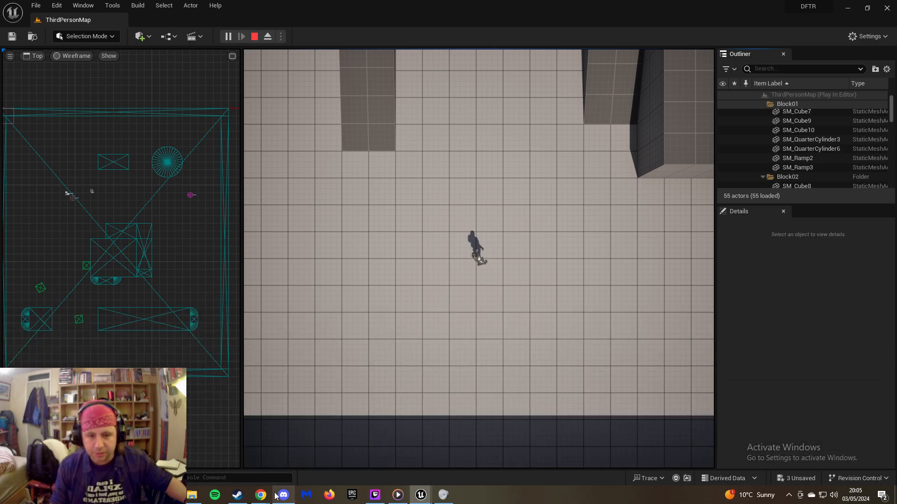
Walk the player character around the running level to look for EnemyAI_1, and end the play session
{"action": "left_click", "coordinate": [355, 327]}
{"action": "key", "text": "w"}
{"action": "key", "text": "d"}
{"action": "key", "text": "s"}
{"action": "key", "text": "w"}
{"action": "key", "text": "d"}
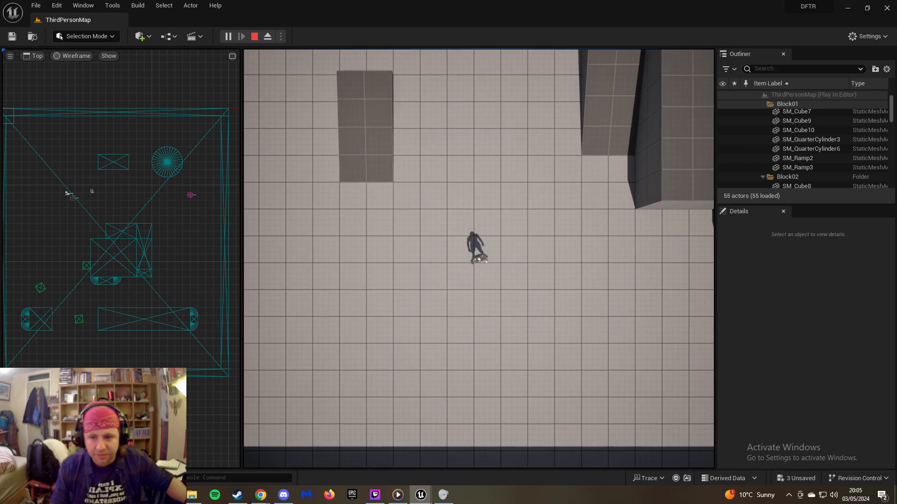
{"action": "key", "text": "w"}
{"action": "key", "text": "d"}
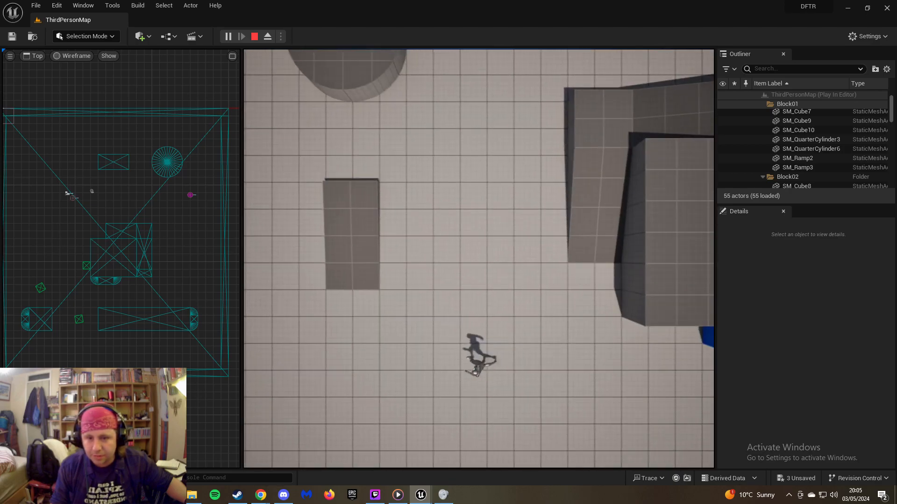
{"action": "key", "text": "s"}
{"action": "key", "text": "d"}
{"action": "key", "text": "Escape"}
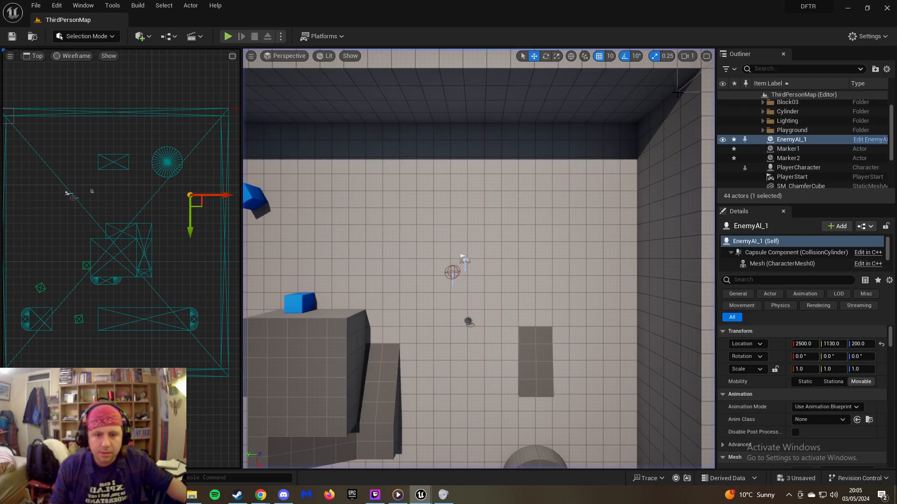
Select Marker2 in the level and examine its collision settings, including the advanced ones
{"action": "left_click", "coordinate": [468, 322]}
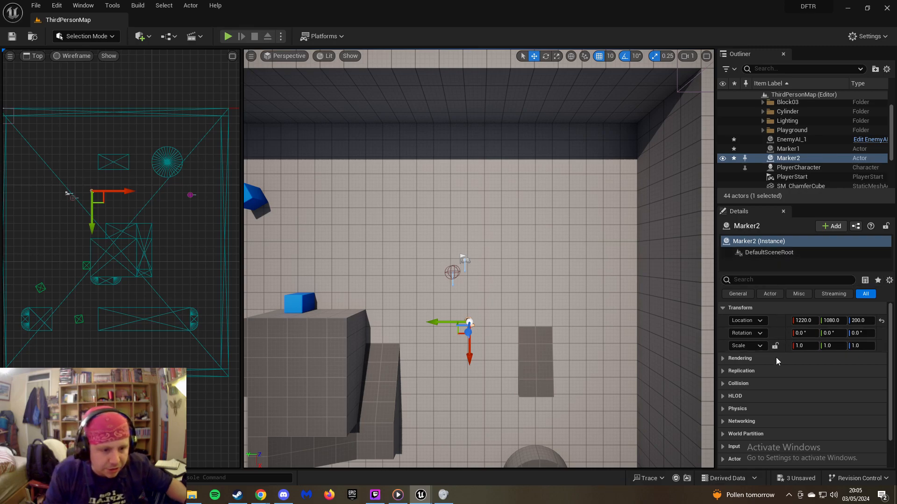
{"action": "left_click", "coordinate": [724, 383]}
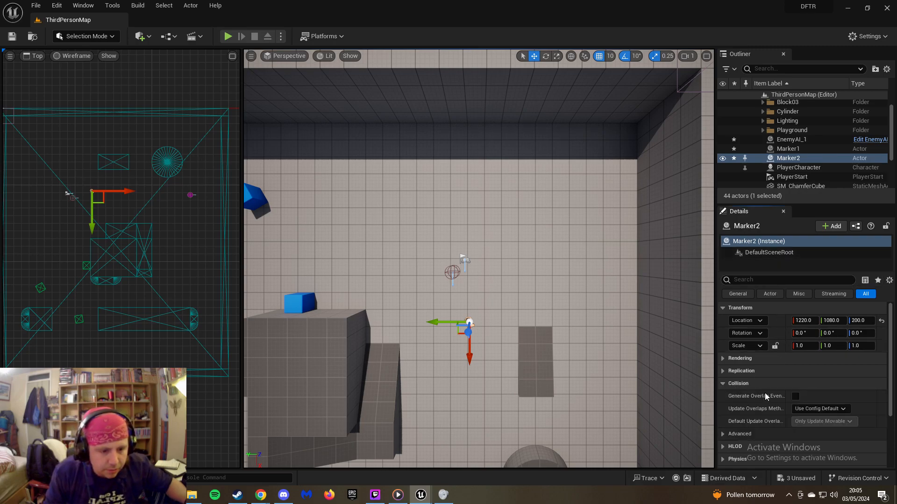
{"action": "left_click", "coordinate": [723, 436]}
{"action": "scroll", "coordinate": [775, 420], "scroll_direction": "down", "scroll_amount": 1}
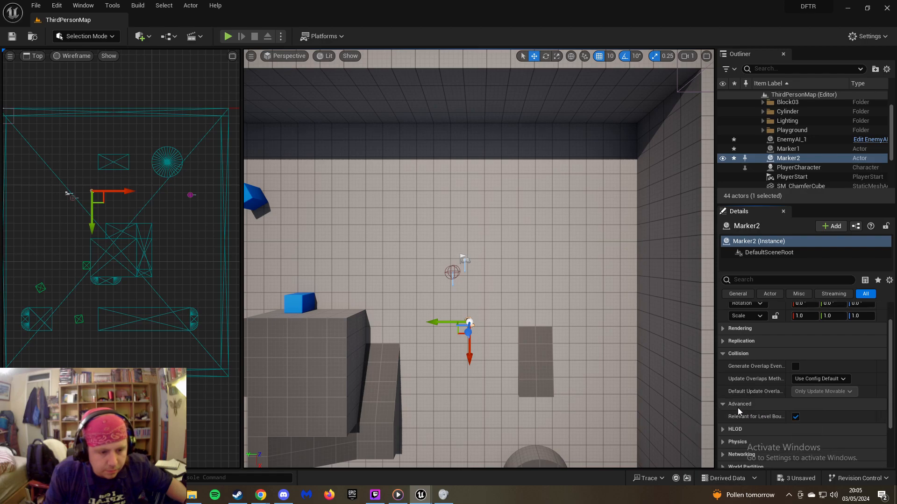
{"action": "left_click", "coordinate": [723, 405]}
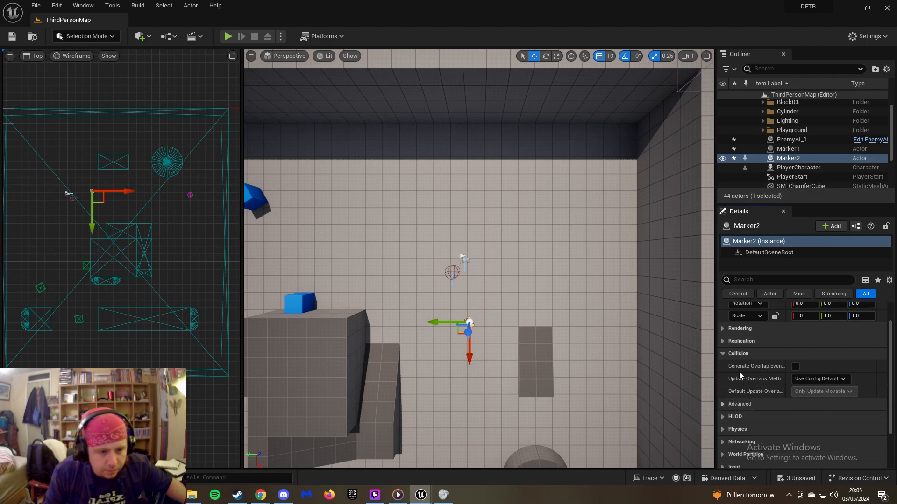
{"action": "left_click", "coordinate": [724, 354]}
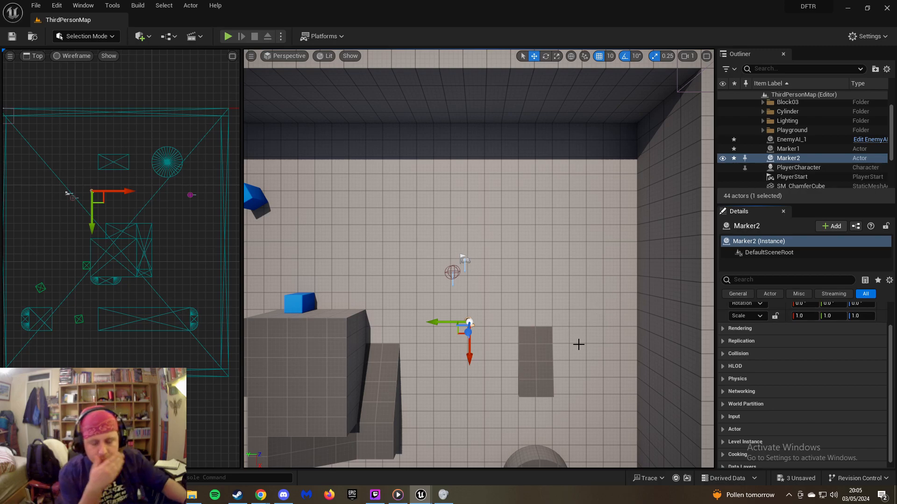
Delete both Marker1 and Marker2 from the level
{"action": "mouse_move", "coordinate": [420, 495]}
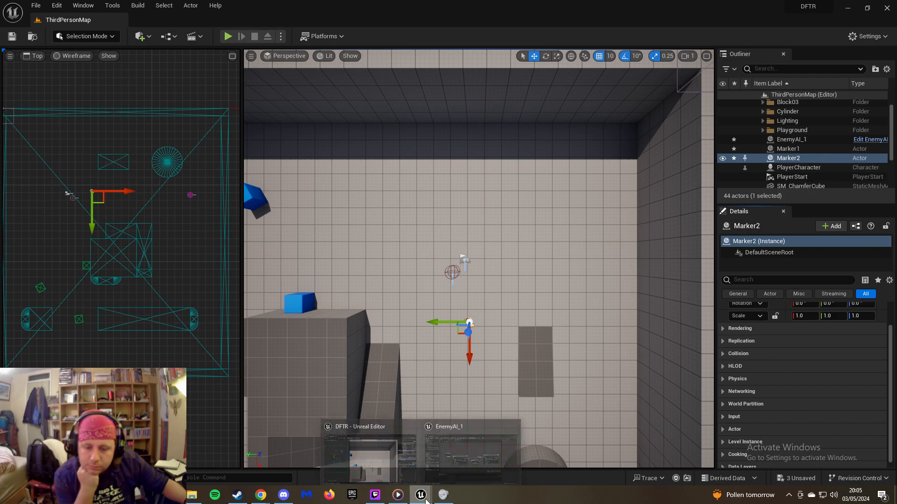
{"action": "mouse_move", "coordinate": [453, 465]}
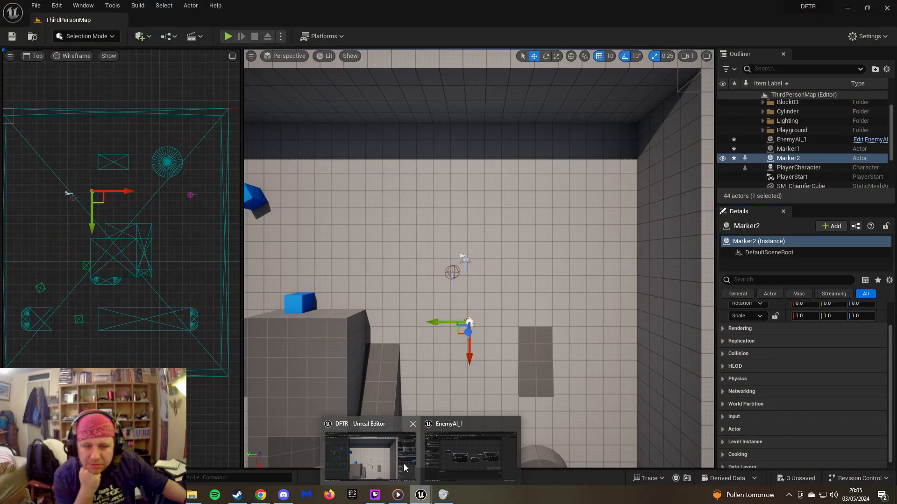
{"action": "left_click", "coordinate": [403, 464]}
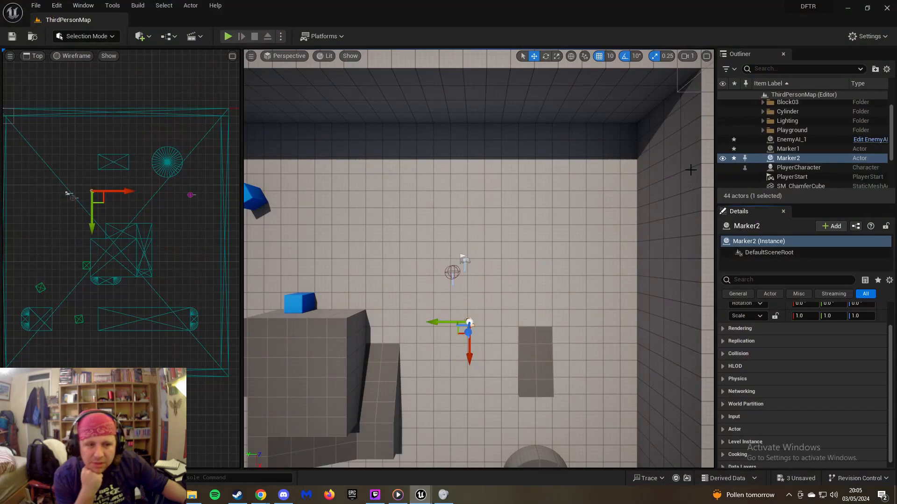
{"action": "left_click", "coordinate": [811, 149]}
{"action": "key", "text": "shift+Down"}
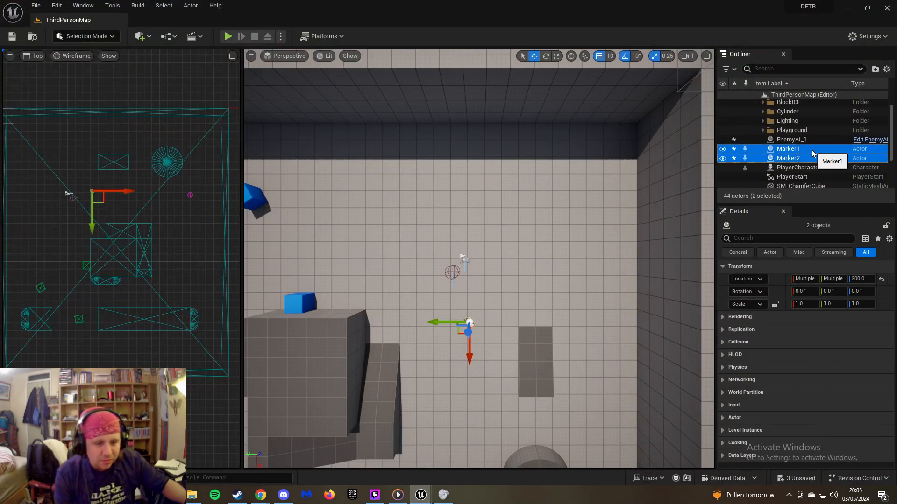
{"action": "key", "text": "Delete"}
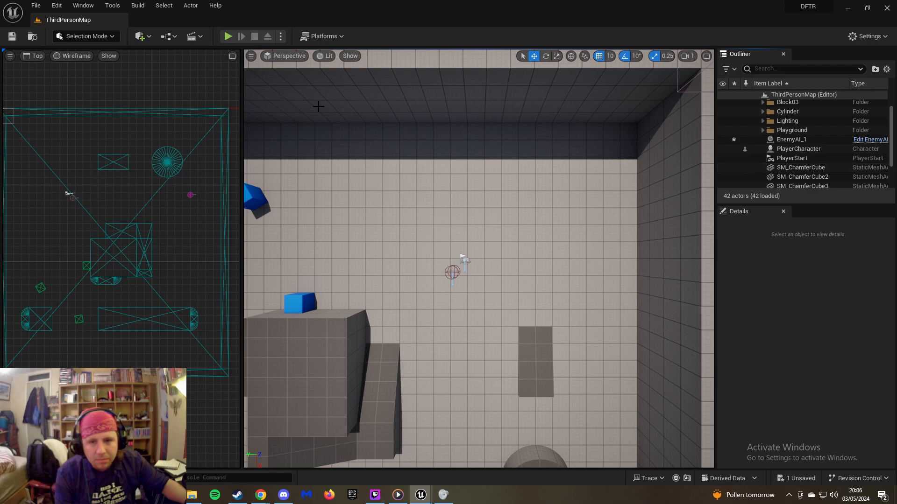
Play-test the level without the markers, walking the player character towards EnemyAI_1 and around the start area, and end the session
{"action": "left_click", "coordinate": [229, 37]}
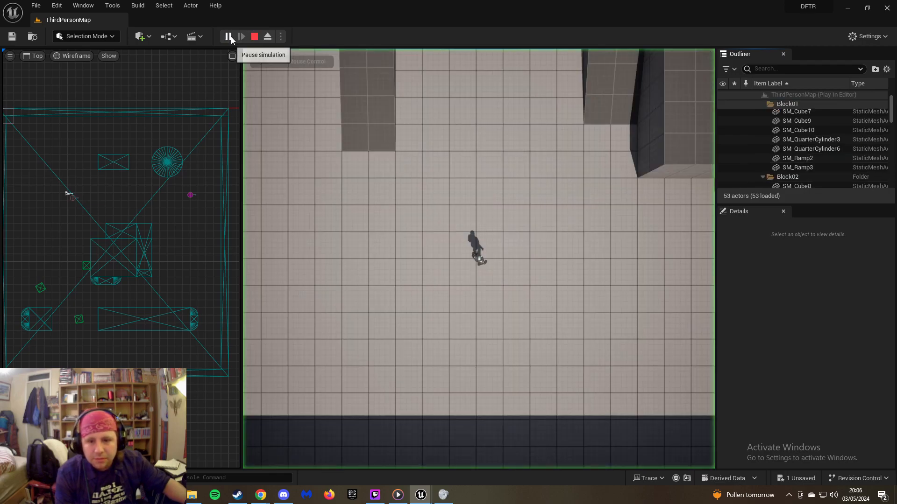
{"action": "left_click", "coordinate": [322, 62]}
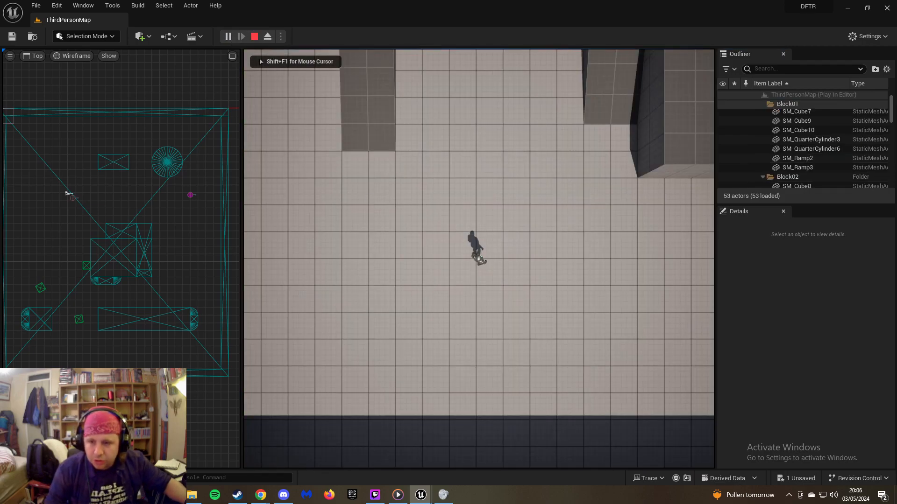
{"action": "key", "text": "w"}
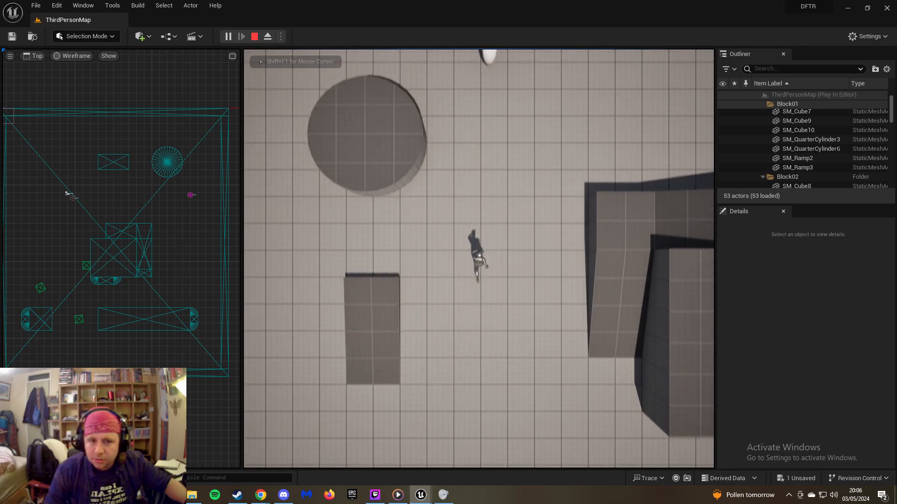
{"action": "key", "text": "s"}
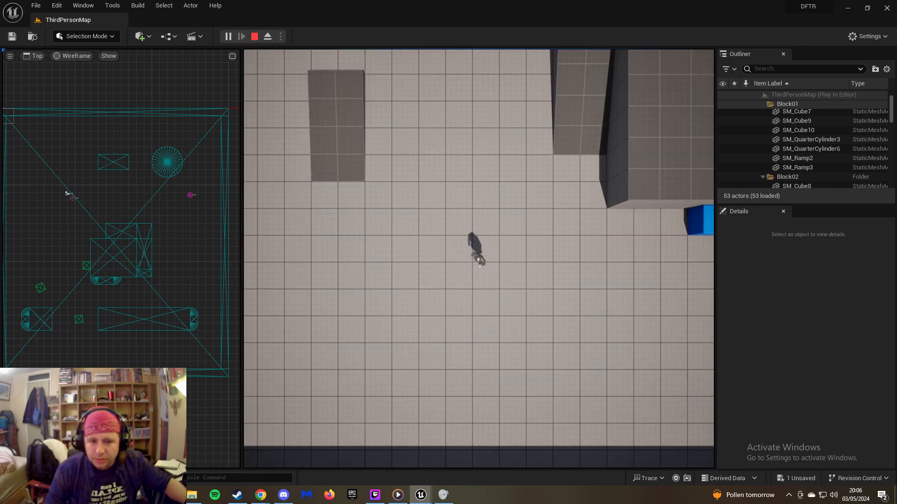
{"action": "key", "text": "a"}
{"action": "key", "text": "s"}
{"action": "key", "text": "d"}
{"action": "key", "text": "w"}
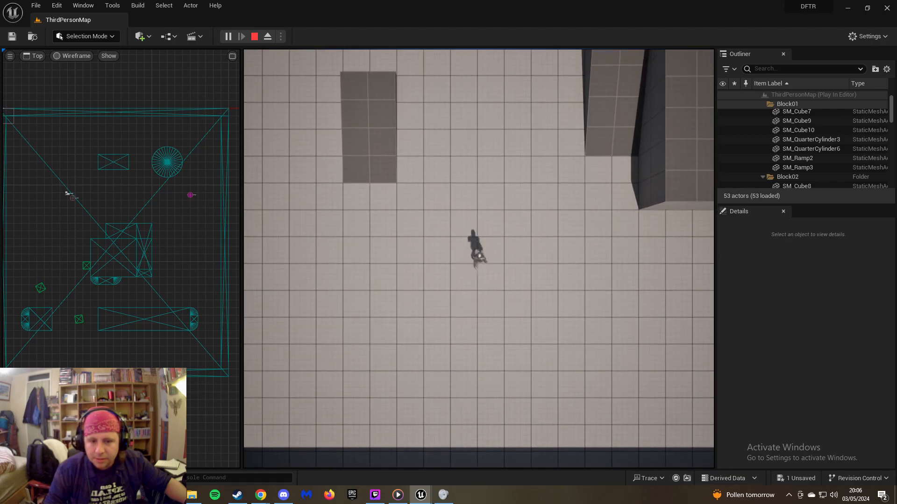
{"action": "key", "text": "d"}
{"action": "key", "text": "w"}
{"action": "key", "text": "a"}
{"action": "key", "text": "s"}
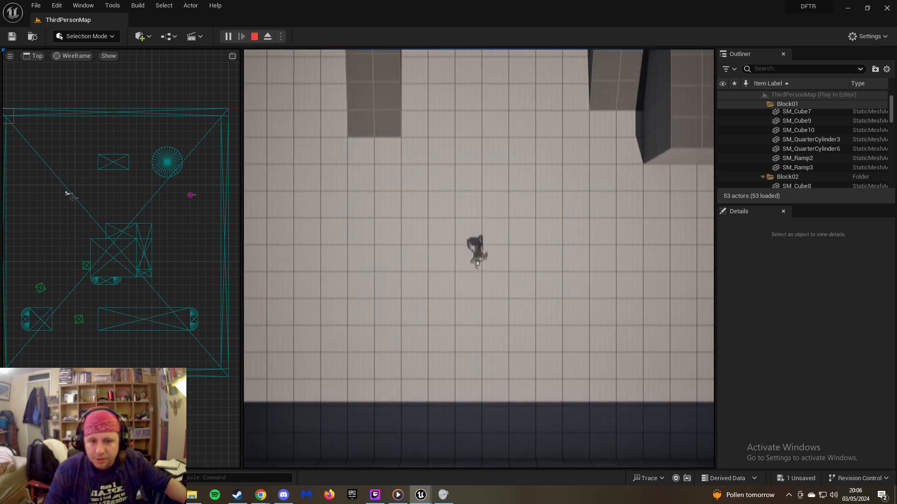
{"action": "key", "text": "d"}
{"action": "key", "text": "w"}
{"action": "key", "text": "a"}
{"action": "key", "text": "s"}
{"action": "key", "text": "d"}
{"action": "key", "text": "w"}
{"action": "key", "text": "a"}
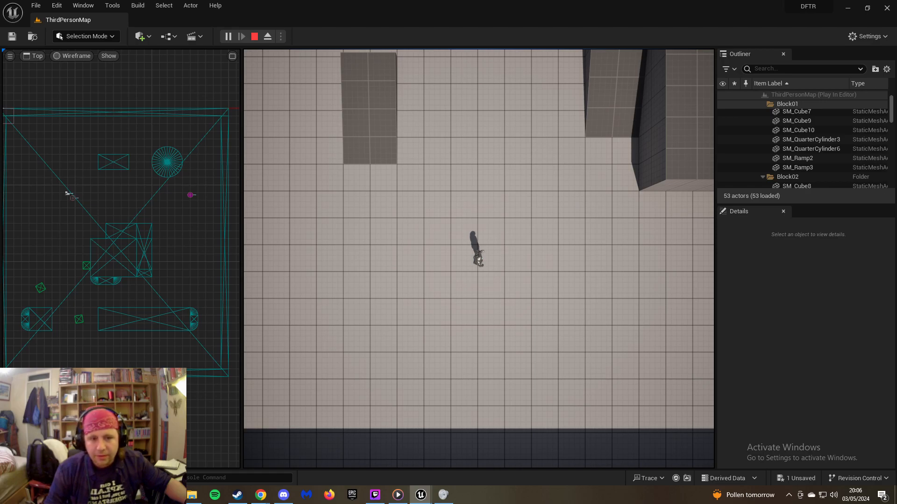
{"action": "key", "text": "Escape"}
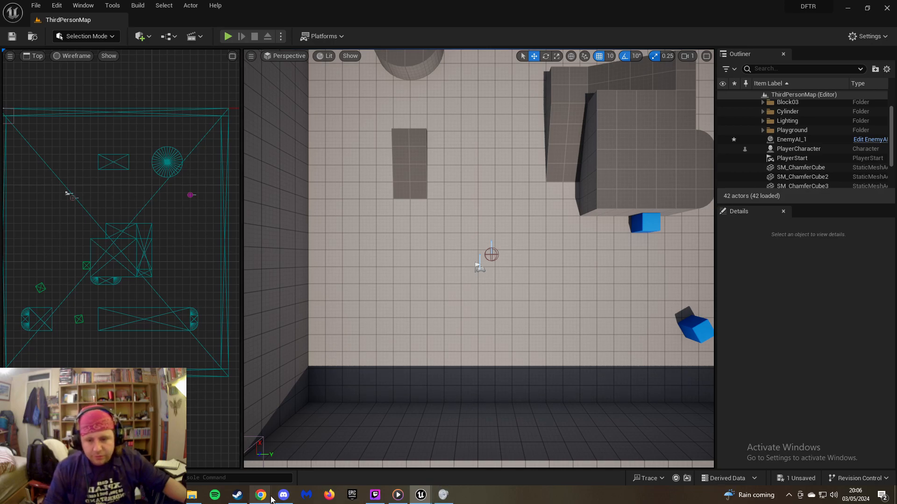
Open the list of actors and content that can be quickly added to the project
{"action": "mouse_move", "coordinate": [260, 495]}
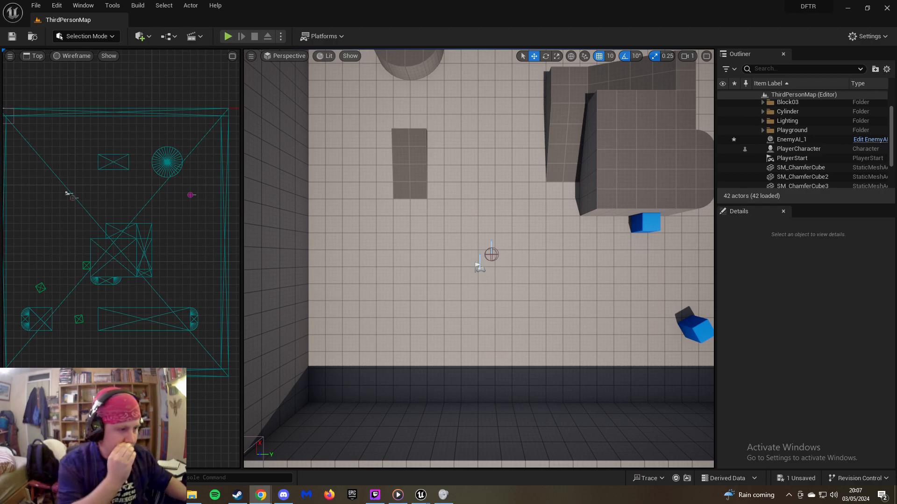
{"action": "right_click_drag", "start_coordinate": [498, 180], "coordinate": [546, 97]}
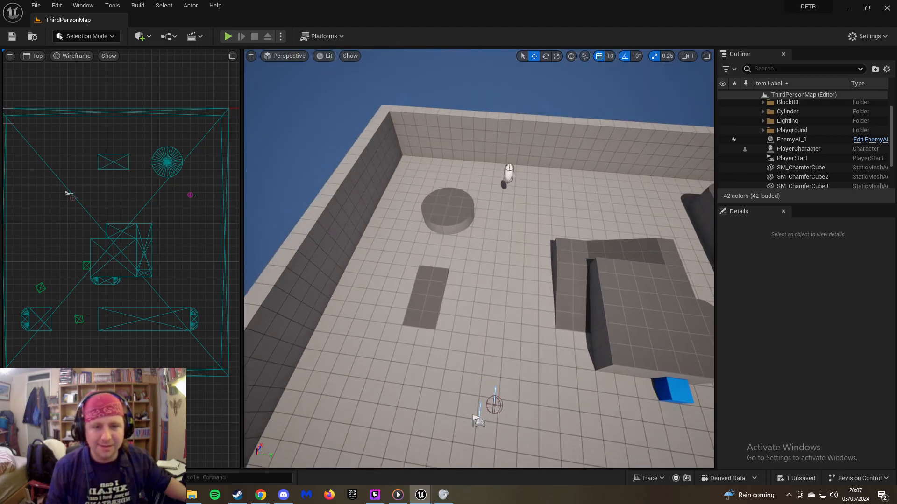
{"action": "left_click", "coordinate": [149, 37]}
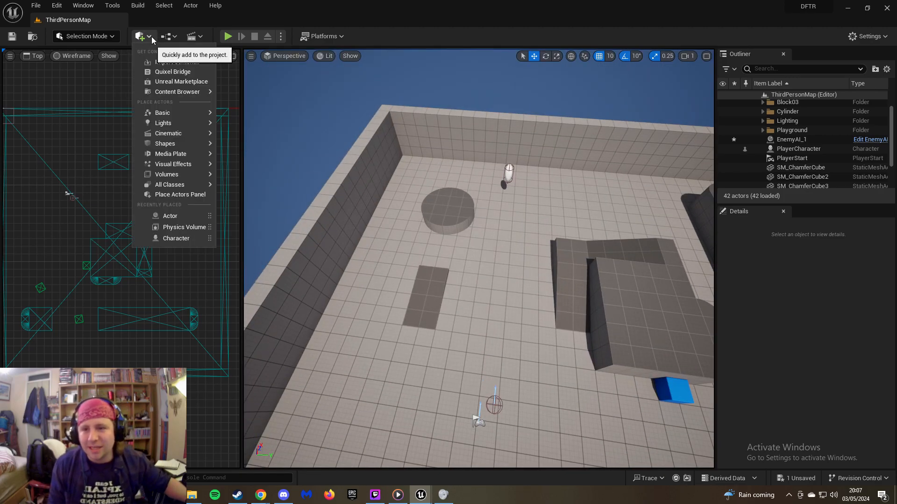
Add a Nav Mesh Bounds Volume to the level and lower it to Z 130 near the floor
{"action": "mouse_move", "coordinate": [184, 134]}
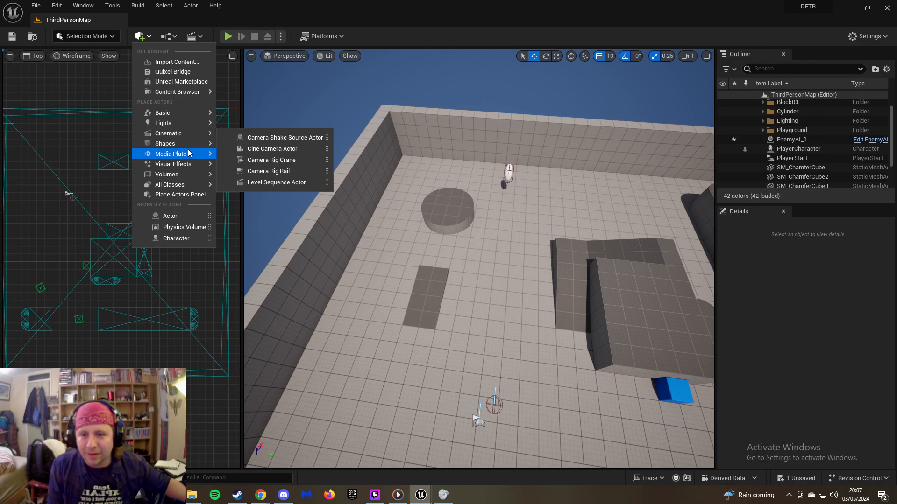
{"action": "mouse_move", "coordinate": [189, 153]}
{"action": "mouse_move", "coordinate": [185, 176]}
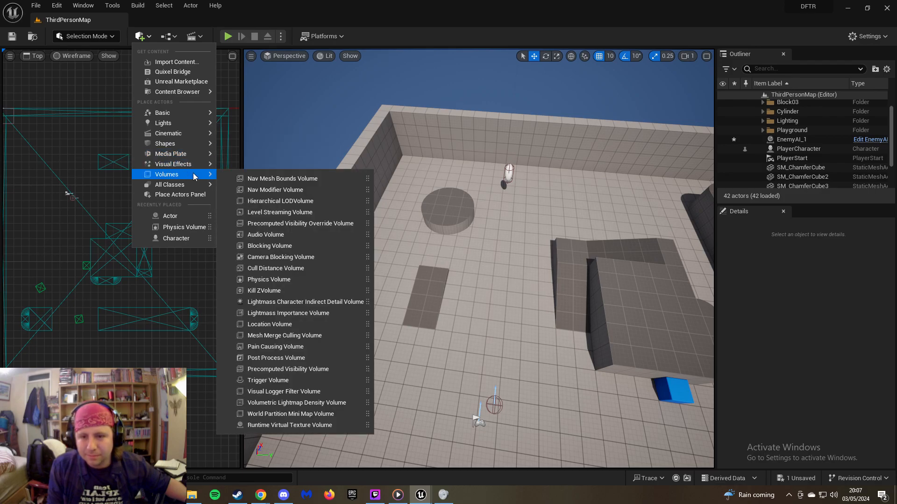
{"action": "left_click", "coordinate": [262, 178]}
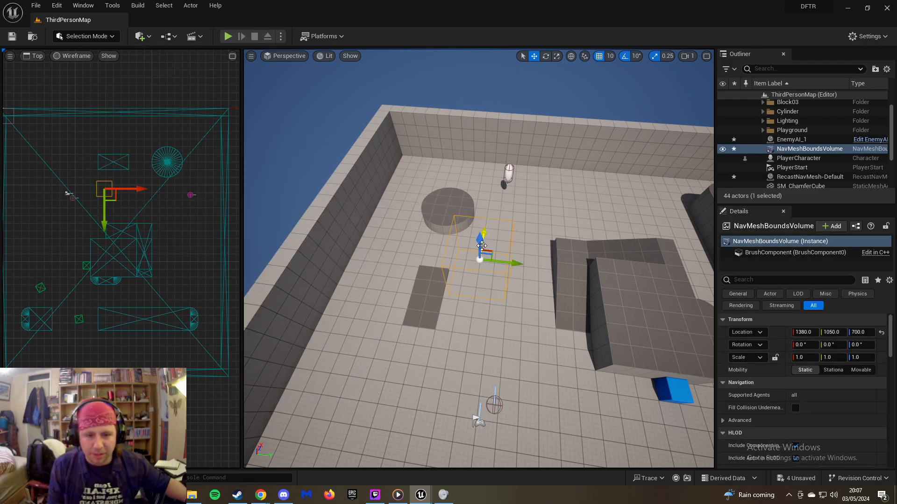
{"action": "left_click_drag", "start_coordinate": [479, 239], "coordinate": [477, 302]}
Scale the nav mesh volume to 14.25 in X and 4.0 in Y so it spans the arena's length
{"action": "key", "text": "r"}
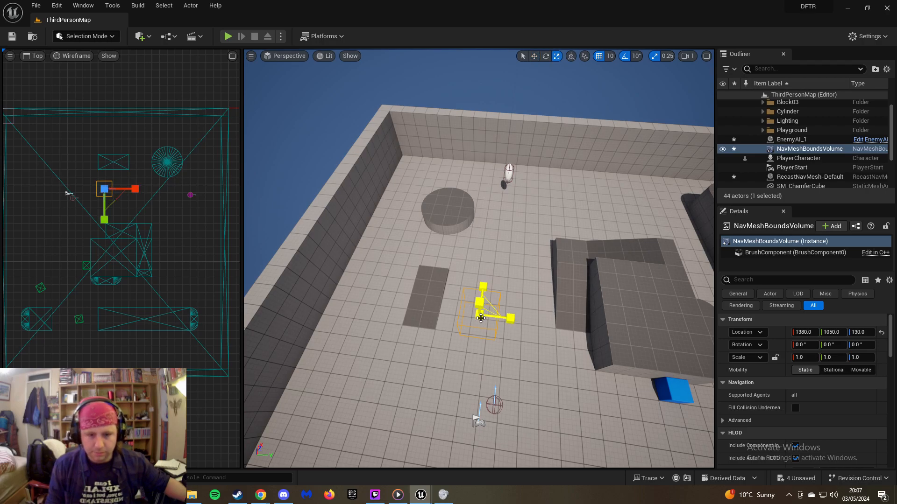
{"action": "mouse_move", "coordinate": [499, 305]}
{"action": "left_mouse_down"}
{"action": "mouse_move", "coordinate": [556, 320]}
{"action": "mouse_move", "coordinate": [500, 304]}
{"action": "left_mouse_up"}
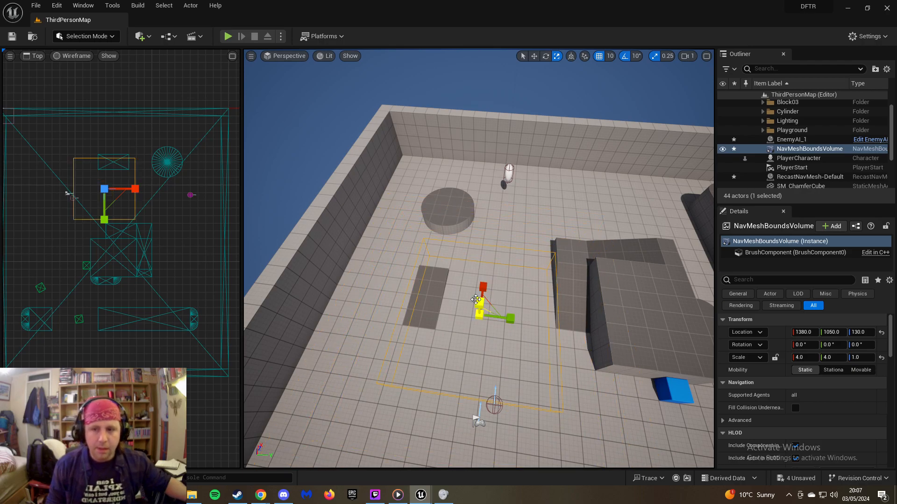
{"action": "left_click_drag", "start_coordinate": [483, 286], "coordinate": [487, 246]}
{"action": "right_click_drag", "start_coordinate": [479, 258], "coordinate": [484, 365]}
{"action": "key", "text": "w"}
Play the level, run the character up to the enemy to test its movement, and stop the session
{"action": "left_click", "coordinate": [228, 36]}
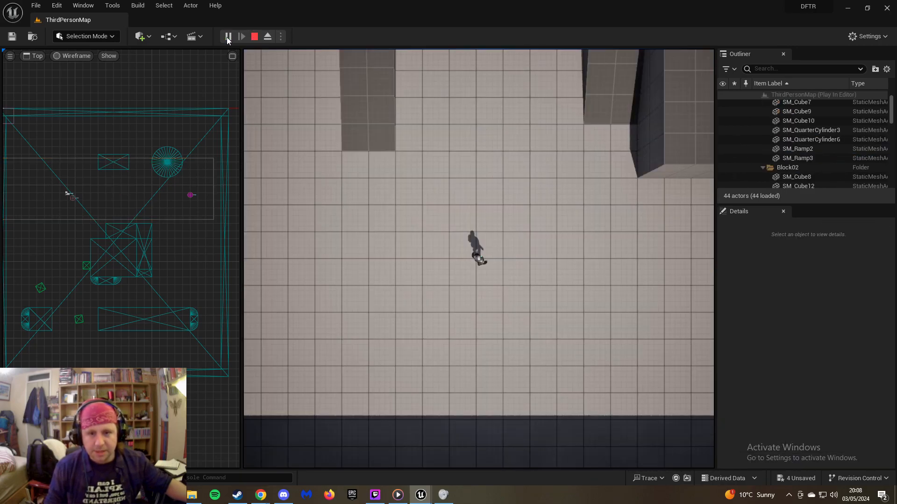
{"action": "key", "text": "w"}
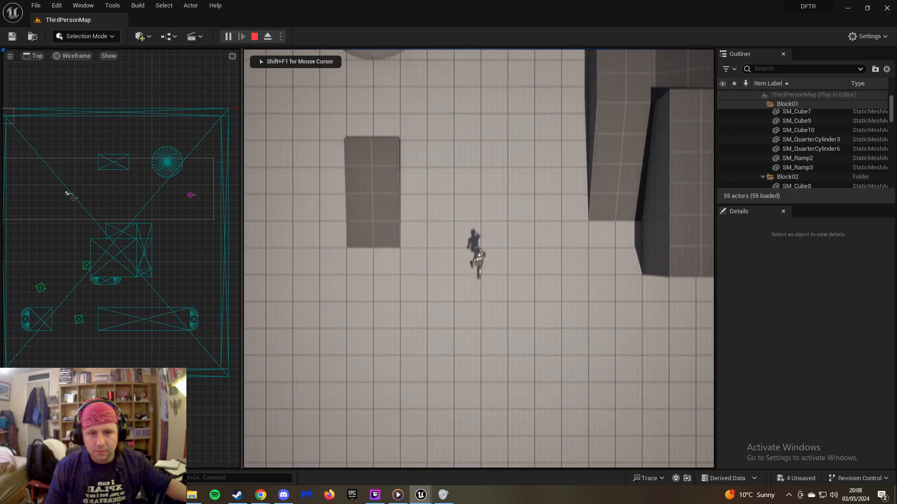
{"action": "key", "text": "w"}
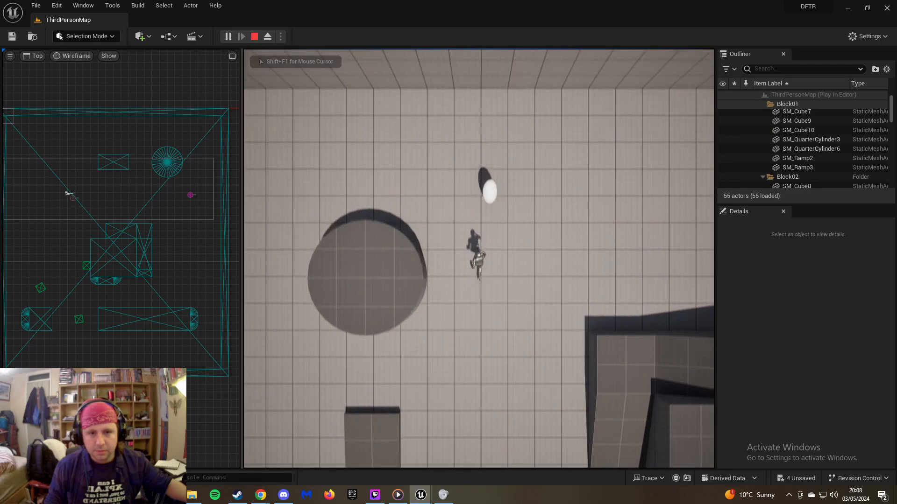
{"action": "key", "text": "w"}
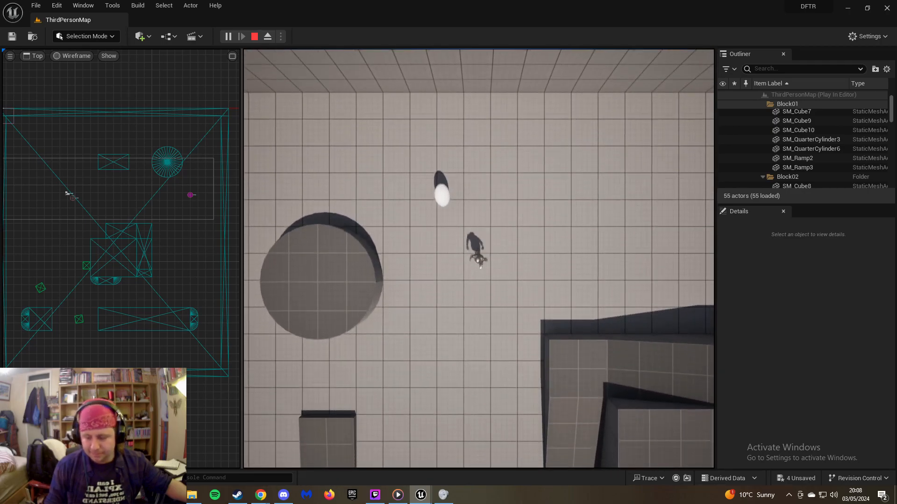
{"action": "key", "text": "Escape"}
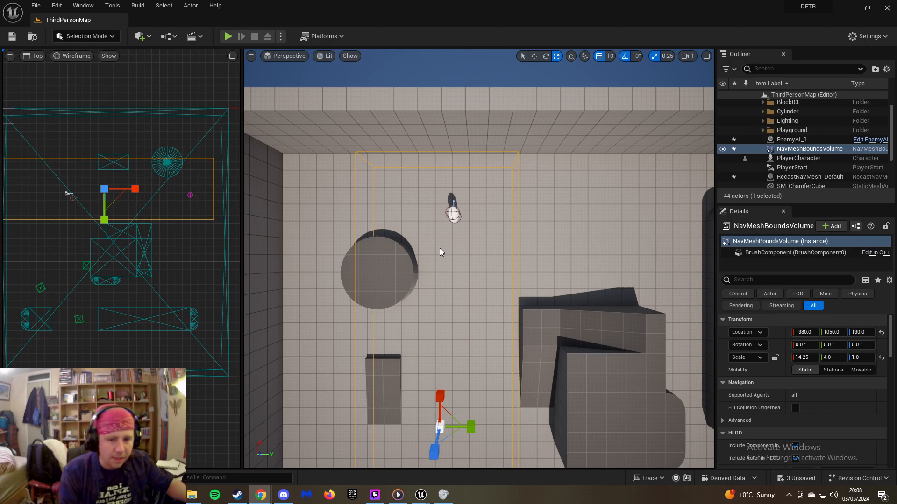
Move the nav mesh volume to Y 1650 and scale it to 16.5 in Y and 0.25 in Z
{"action": "right_click_drag", "start_coordinate": [452, 290], "coordinate": [510, 278]}
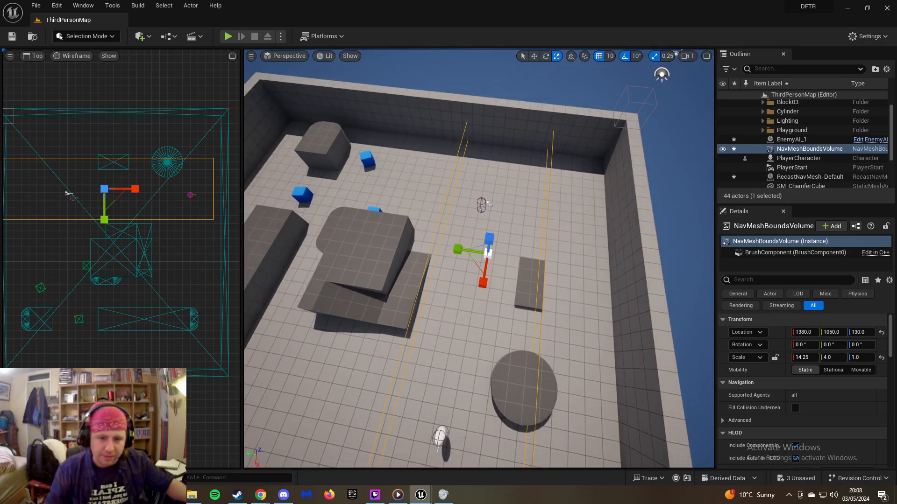
{"action": "left_click_drag", "start_coordinate": [463, 251], "coordinate": [381, 240]}
{"action": "key", "text": "w"}
{"action": "left_click_drag", "start_coordinate": [453, 249], "coordinate": [340, 238]}
{"action": "key", "text": "r"}
{"action": "left_click_drag", "start_coordinate": [413, 229], "coordinate": [412, 242]}
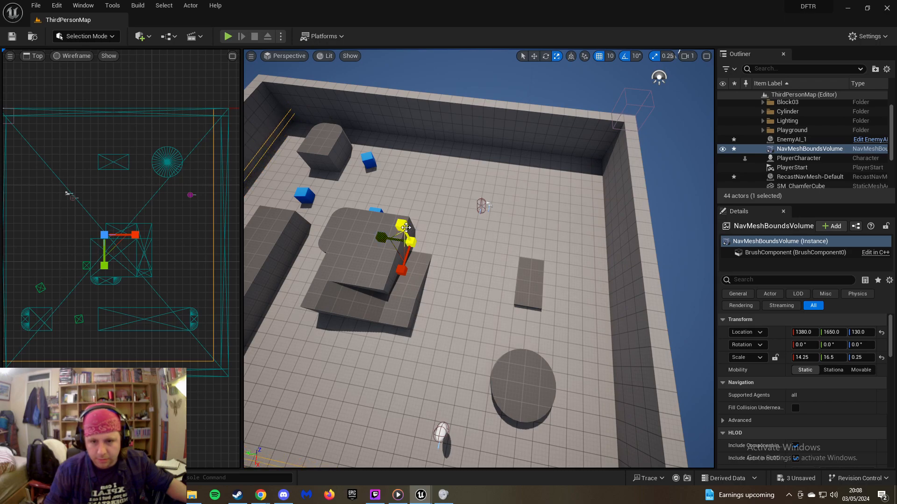
Lower the nav mesh volume to Z 20, set its Y scale to 17.25 and shift it to Y 1750
{"action": "key", "text": "w"}
{"action": "left_click_drag", "start_coordinate": [400, 225], "coordinate": [398, 232]}
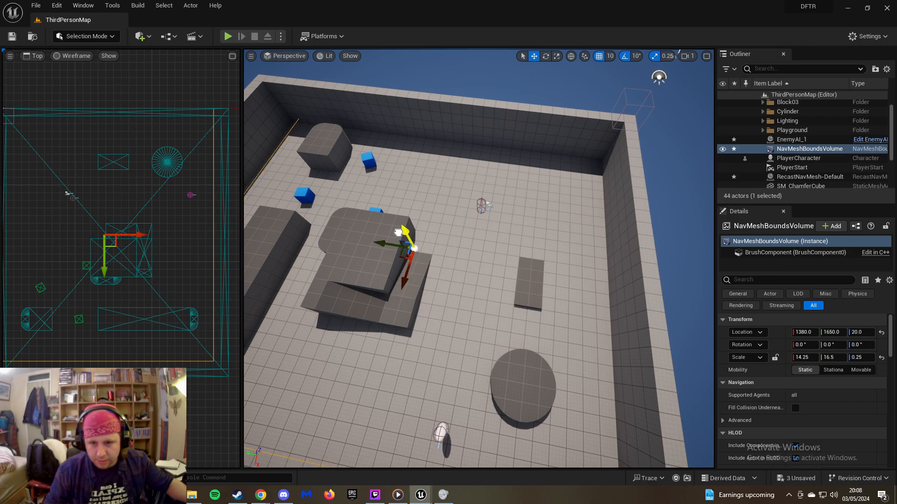
{"action": "key", "text": "r"}
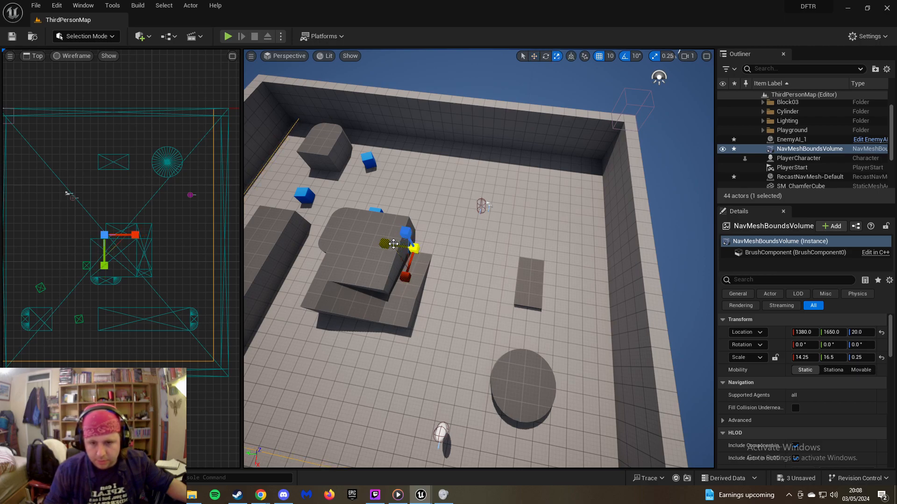
{"action": "left_click_drag", "start_coordinate": [414, 248], "coordinate": [377, 239]}
{"action": "key", "text": "w"}
Move the nav mesh volume along X to 1510 so it fits between the arena's outer walls
{"action": "right_click_drag", "start_coordinate": [478, 259], "coordinate": [432, 226]}
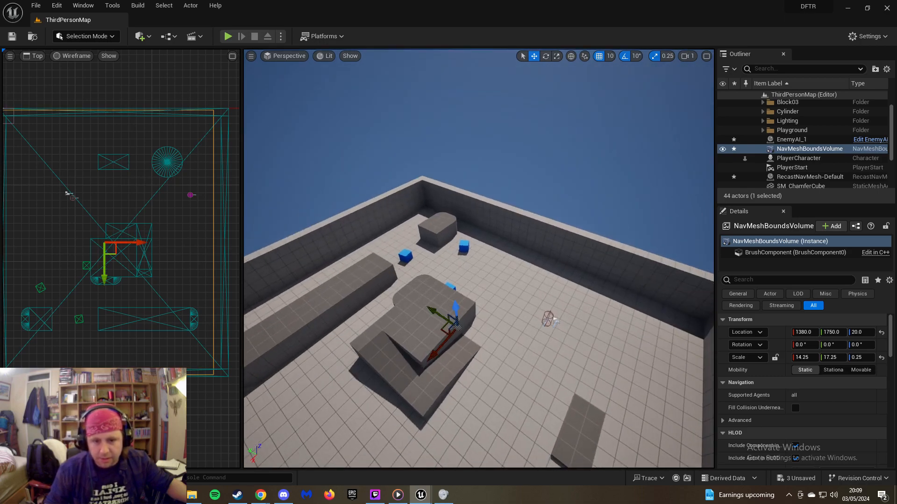
{"action": "key", "text": "w"}
{"action": "right_click_drag", "start_coordinate": [478, 258], "coordinate": [465, 183]}
{"action": "key", "text": "s"}
{"action": "key", "text": "a"}
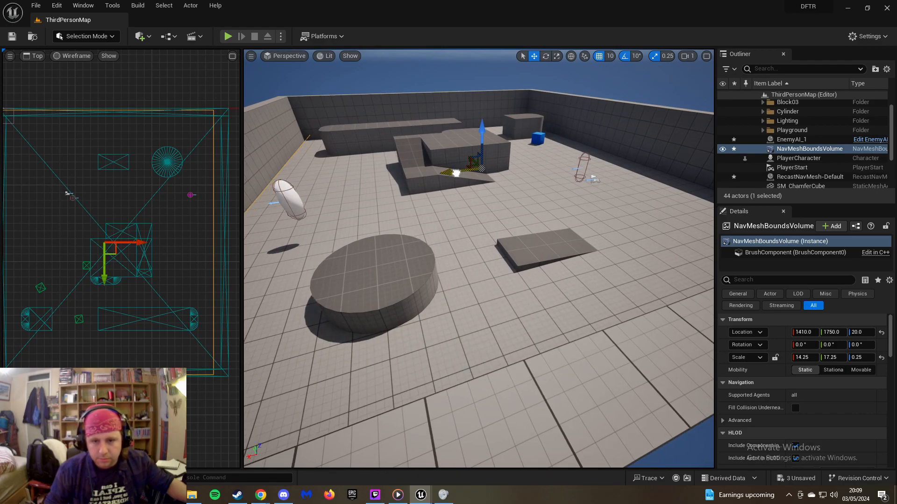
{"action": "left_click_drag", "start_coordinate": [448, 175], "coordinate": [443, 180]}
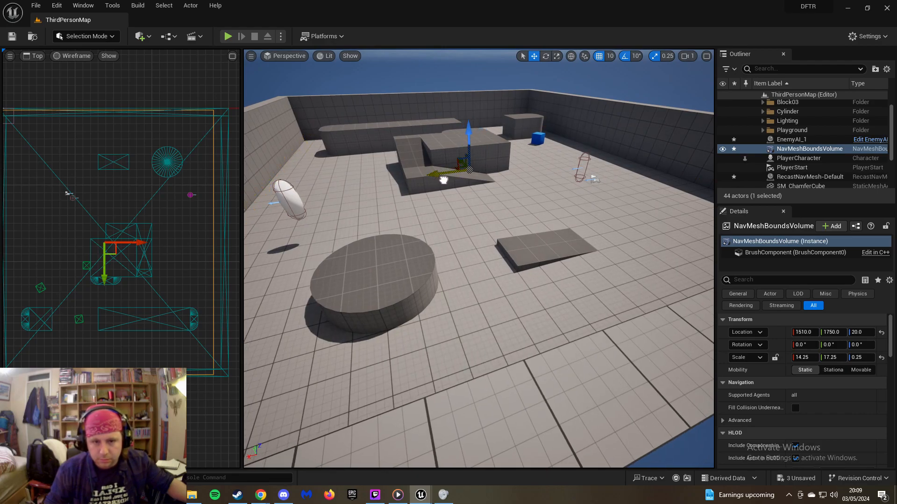
{"action": "key", "text": "w"}
{"action": "right_click_drag", "start_coordinate": [444, 213], "coordinate": [510, 233]}
{"action": "key", "text": "a"}
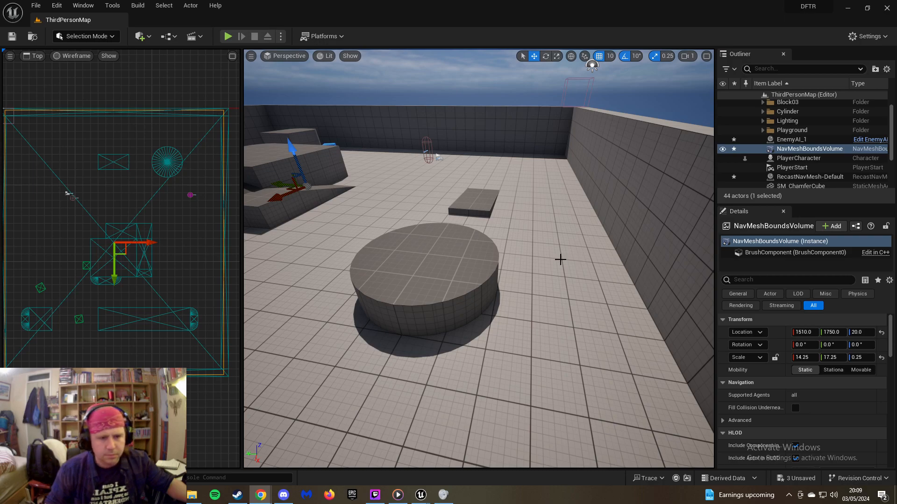
{"action": "right_click_drag", "start_coordinate": [343, 219], "coordinate": [342, 414]}
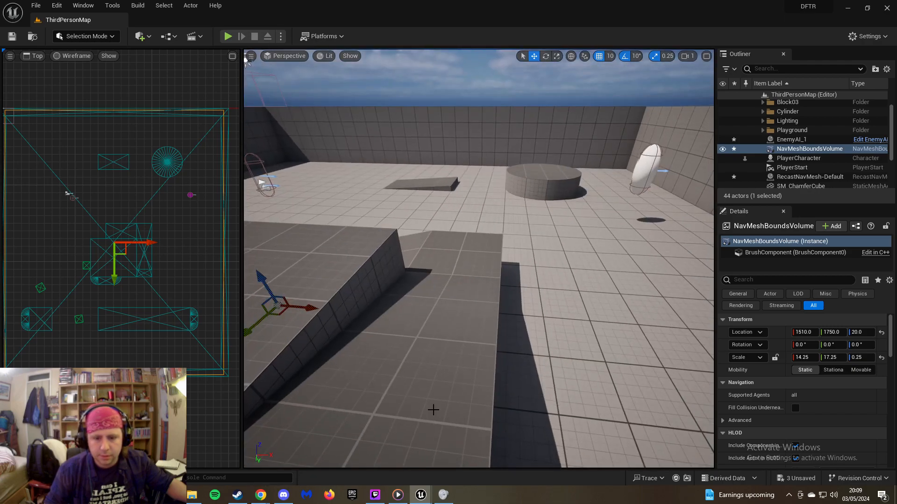
In the EnemyAI_1 blueprint's event graph, delete the nodes following AI MoveTo and reposition AI MoveTo beside Event BeginPlay
{"action": "mouse_move", "coordinate": [422, 495]}
{"action": "left_click", "coordinate": [467, 455]}
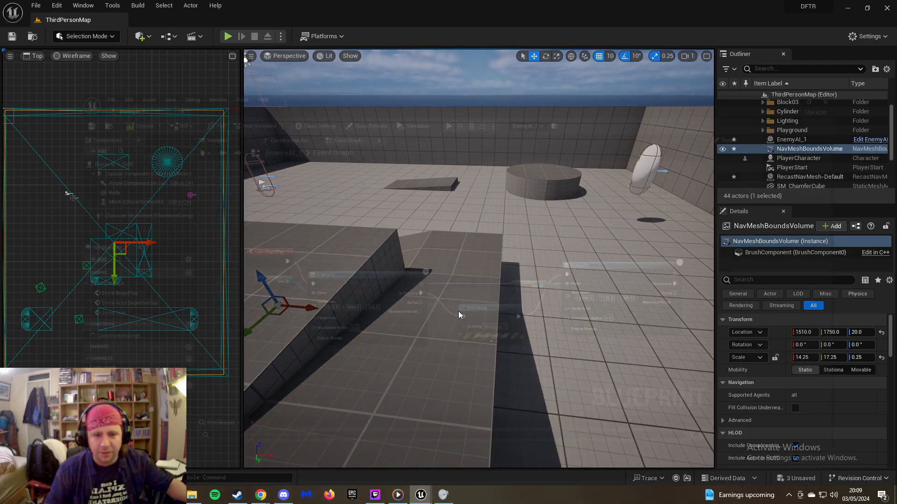
{"action": "left_click_drag", "start_coordinate": [438, 181], "coordinate": [721, 324]}
{"action": "key", "text": "Delete"}
{"action": "left_click_drag", "start_coordinate": [328, 215], "coordinate": [356, 187]}
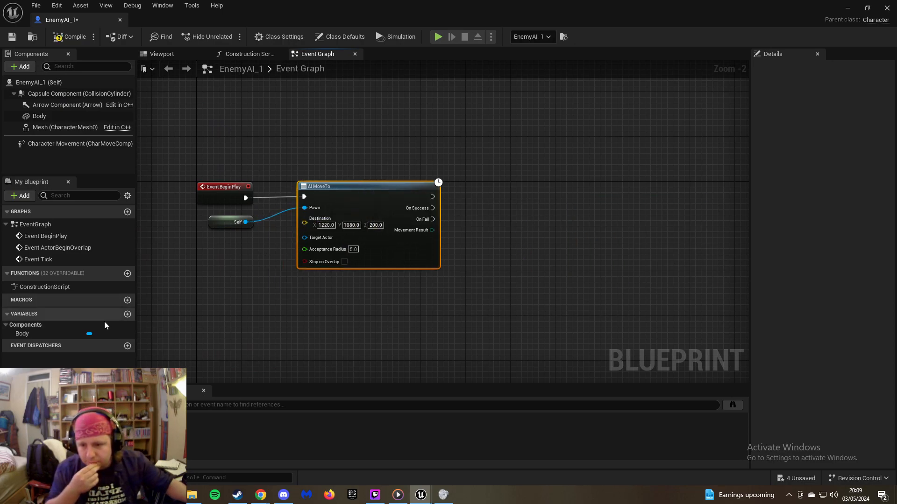
Create a variable named Point1 of type Vector in the EnemyAI_1 blueprint
{"action": "left_click", "coordinate": [127, 314]}
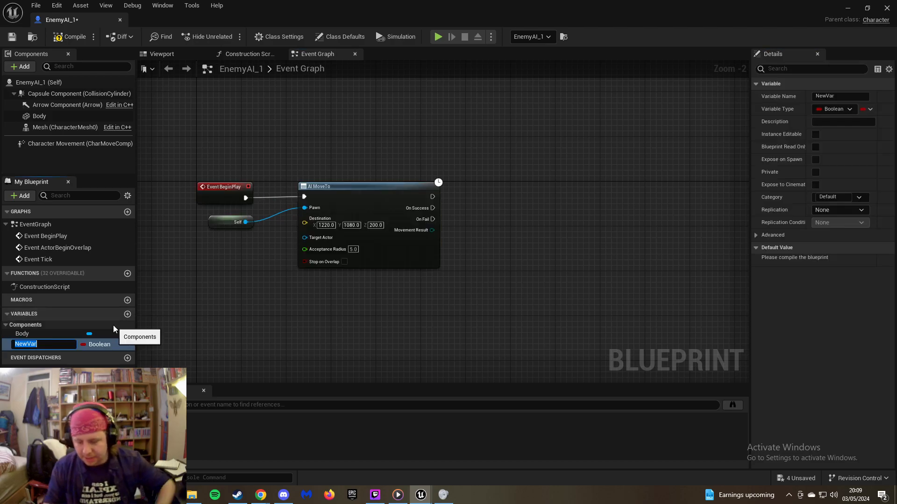
{"action": "type", "text": "Point1"}
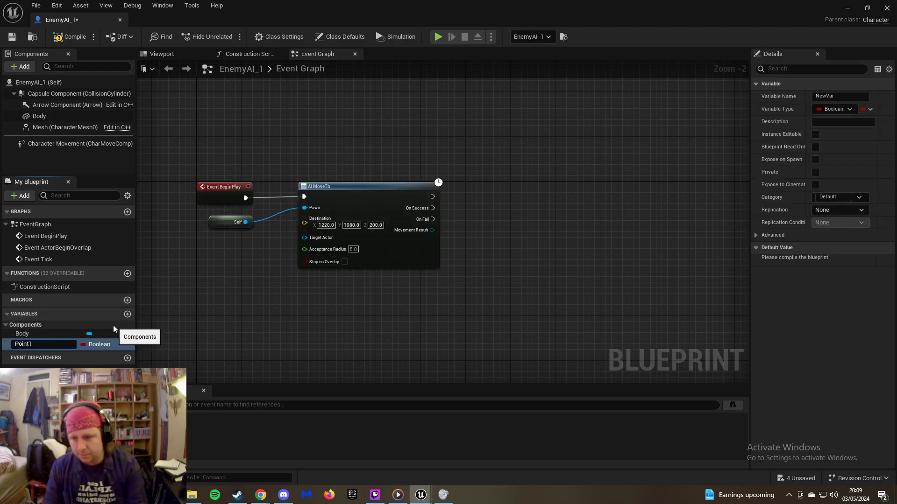
{"action": "key", "text": "Return"}
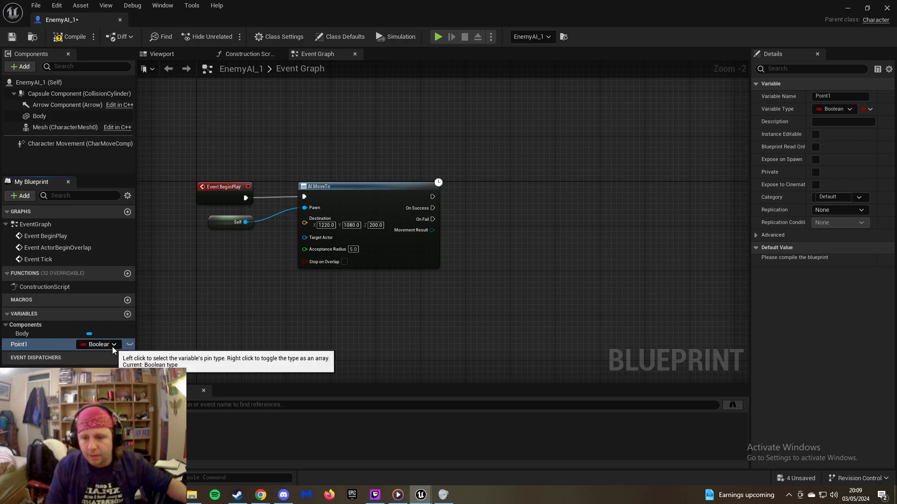
{"action": "left_click", "coordinate": [99, 344]}
{"action": "left_click", "coordinate": [103, 243]}
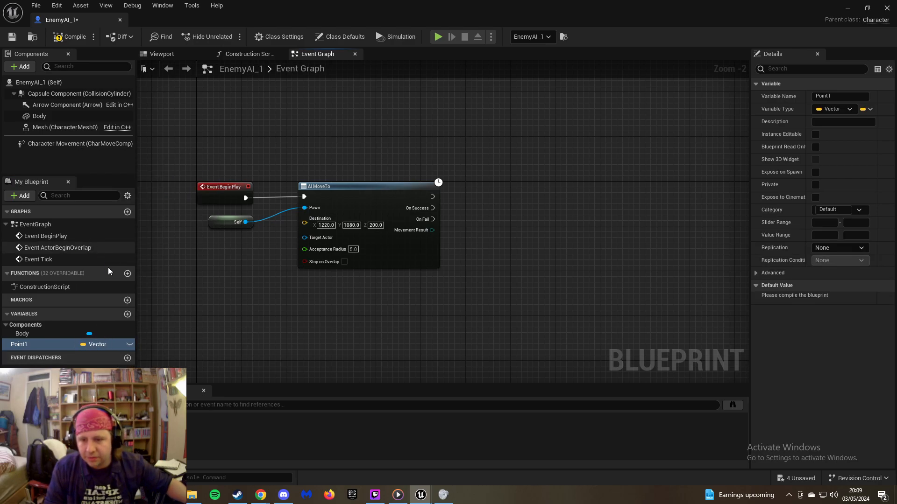
Feed AI MoveTo's Destination from a Get Point 1 node and place that node below the Self node
{"action": "left_click_drag", "start_coordinate": [304, 223], "coordinate": [262, 255]}
{"action": "type", "text": "pouint"}
{"action": "key", "text": "BackSpace"}
{"action": "key", "text": "BackSpace"}
{"action": "key", "text": "BackSpace"}
{"action": "key", "text": "BackSpace"}
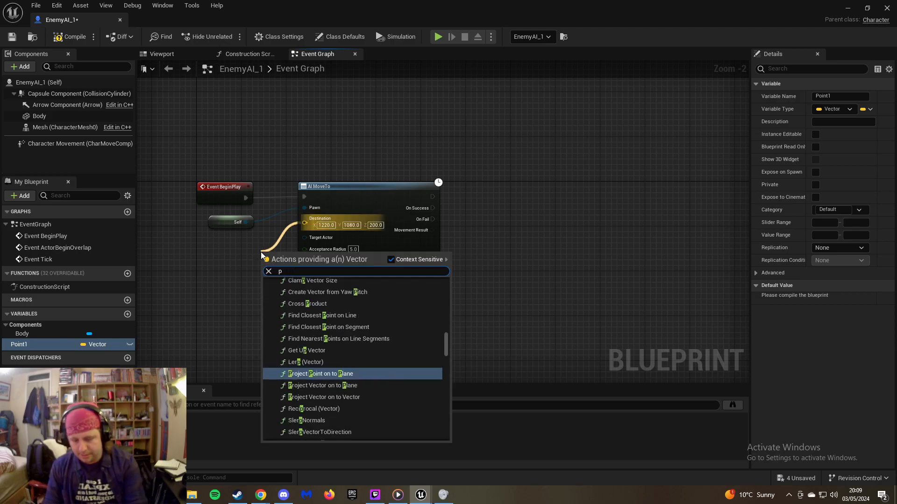
{"action": "type", "text": "oint1"}
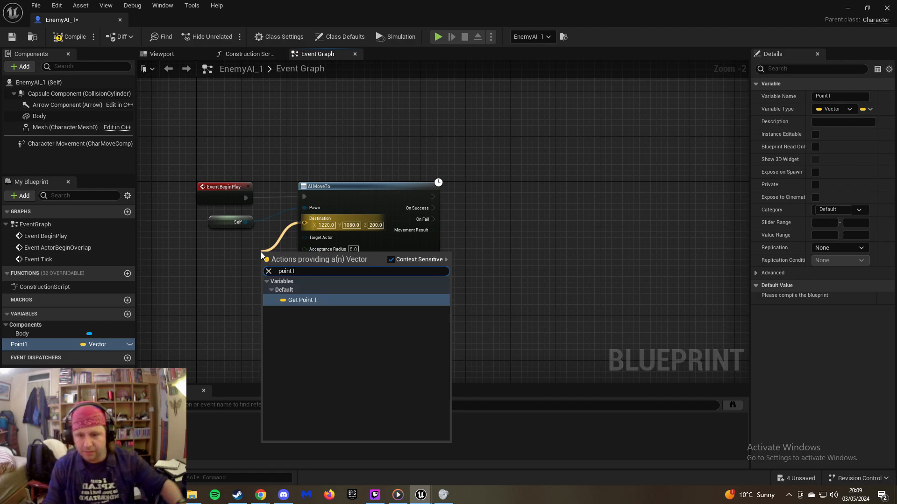
{"action": "left_click", "coordinate": [338, 300]}
{"action": "left_click_drag", "start_coordinate": [276, 255], "coordinate": [227, 253]}
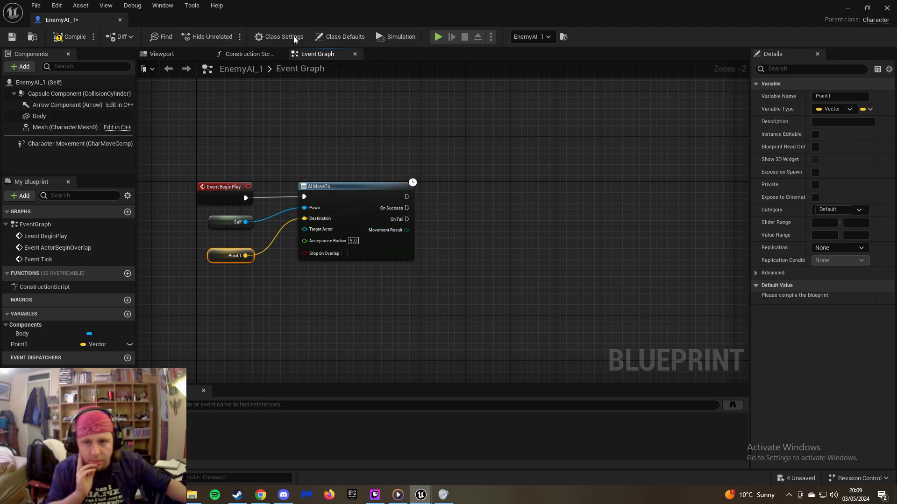
Briefly run and stop the game to compile the blueprint, and set Point1's default value to X 500, Y 0, Z 200
{"action": "left_click", "coordinate": [436, 38]}
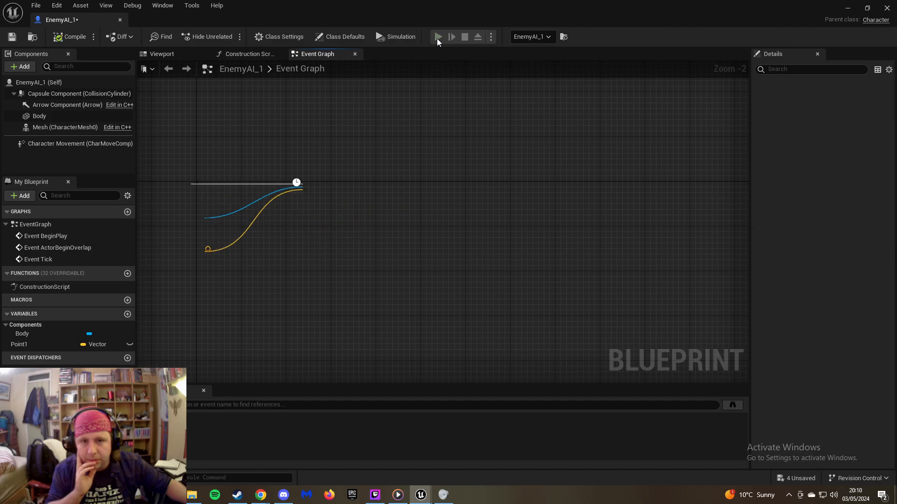
{"action": "left_click", "coordinate": [464, 37]}
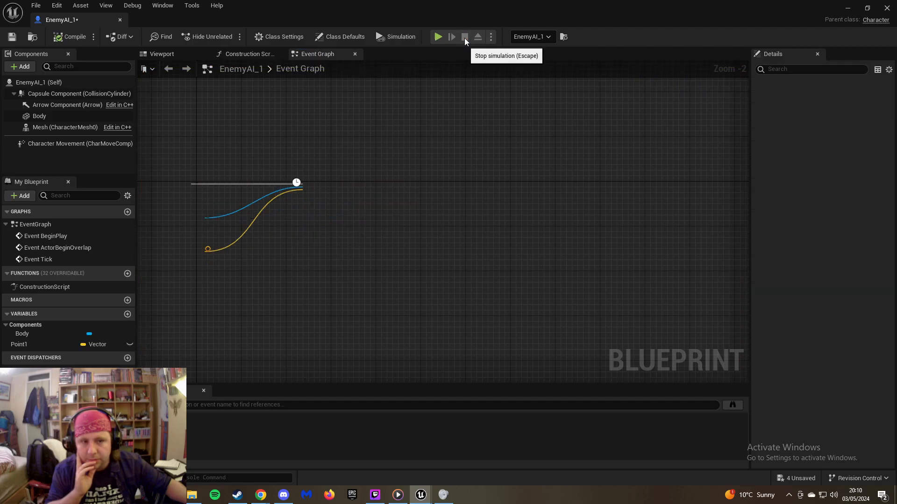
{"action": "left_click", "coordinate": [821, 298]}
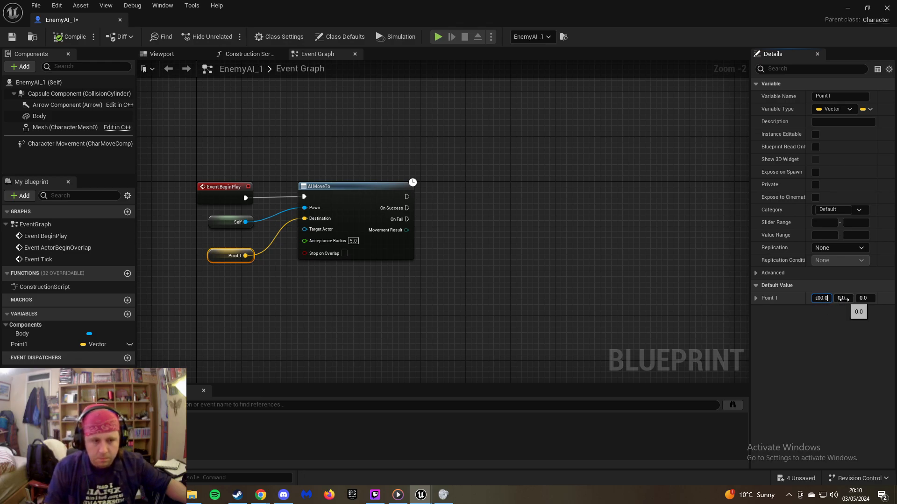
{"action": "key", "text": "Return"}
{"action": "left_click", "coordinate": [825, 298]}
{"action": "key", "text": "BackSpace"}
{"action": "left_click", "coordinate": [867, 298]}
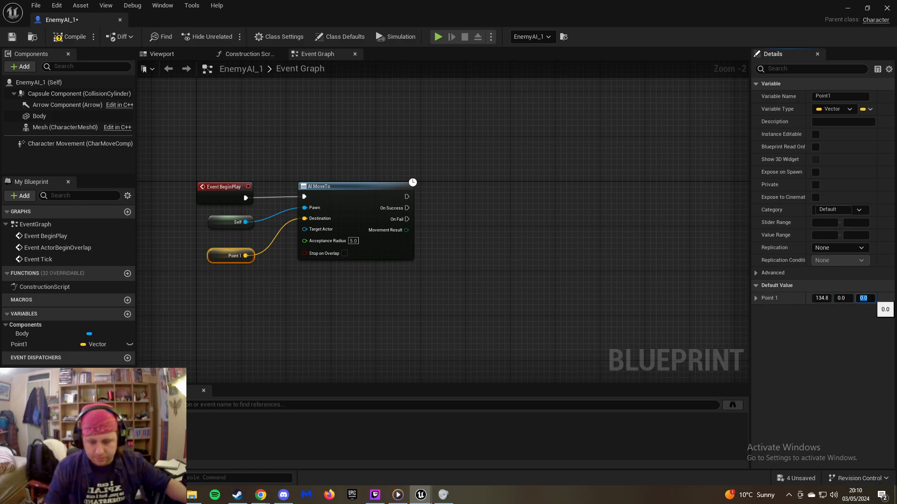
{"action": "type", "text": "200"}
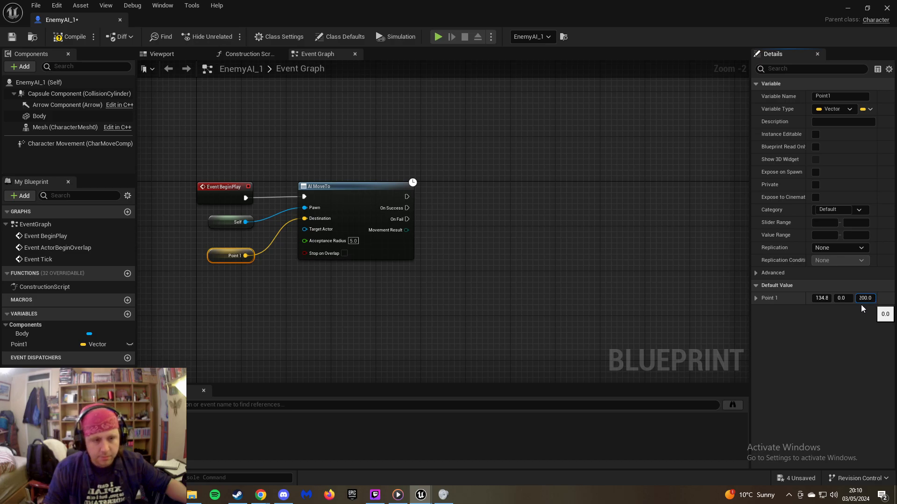
{"action": "left_click", "coordinate": [826, 298]}
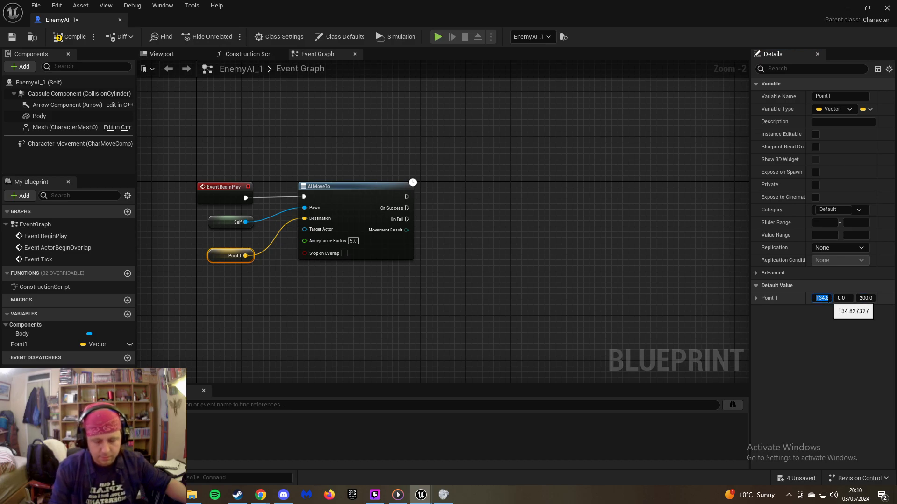
{"action": "type", "text": "0"}
{"action": "key", "text": "Return"}
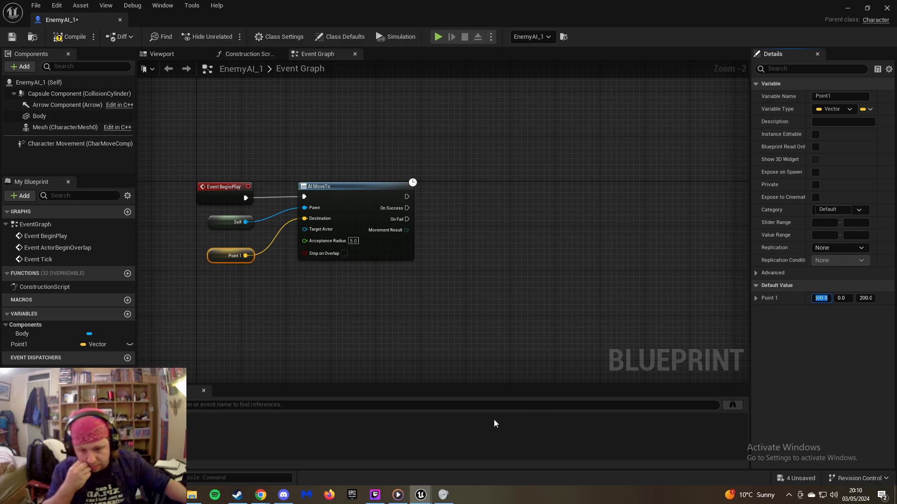
Switch to the level and slide EnemyAI_1 along the X axis to about X 1380 to find a target coordinate
{"action": "mouse_move", "coordinate": [380, 501]}
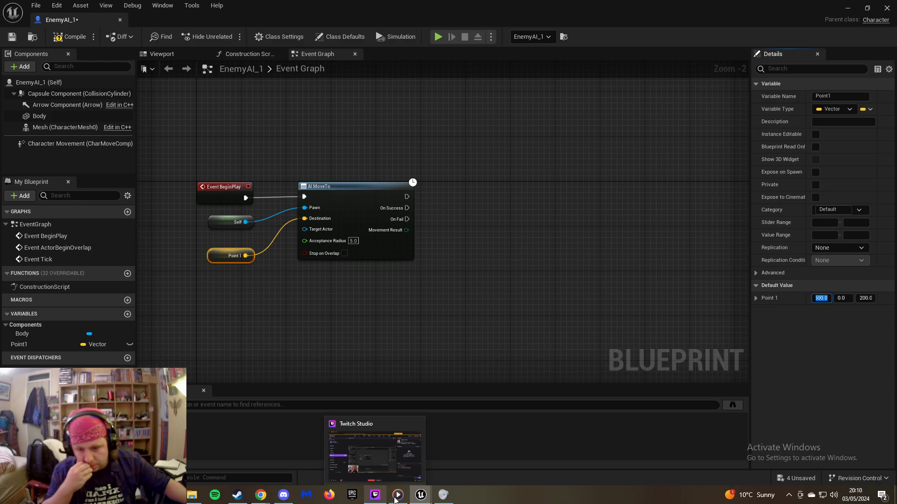
{"action": "left_click", "coordinate": [433, 331]}
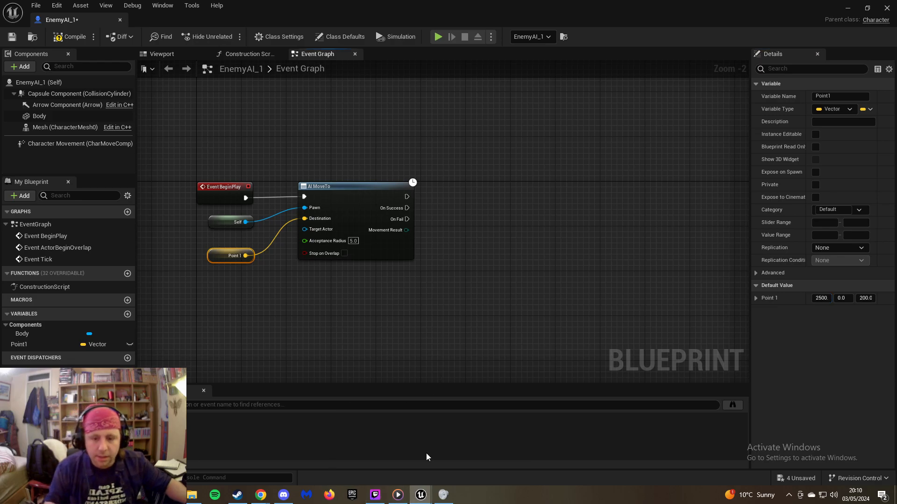
{"action": "left_click", "coordinate": [843, 6]}
{"action": "right_click_drag", "start_coordinate": [478, 259], "coordinate": [686, 191]}
{"action": "key", "text": "w"}
{"action": "left_click", "coordinate": [478, 168]}
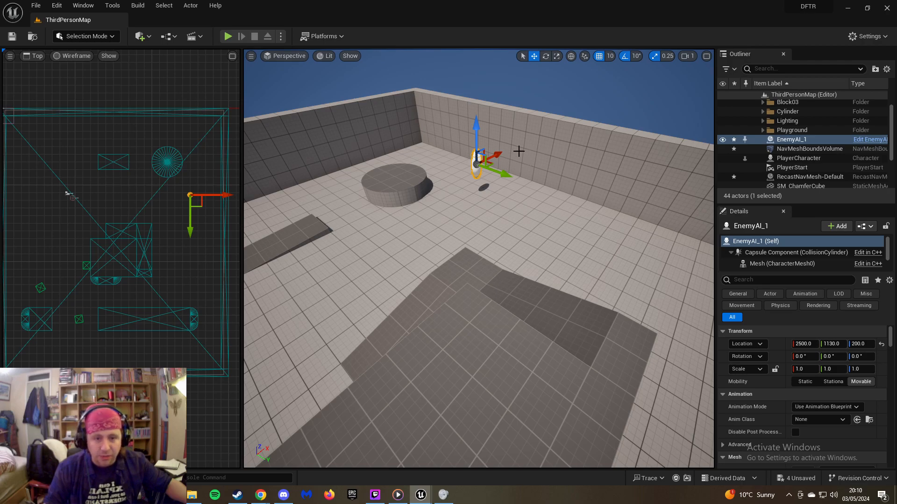
{"action": "left_click_drag", "start_coordinate": [495, 155], "coordinate": [326, 248]}
{"action": "mouse_move", "coordinate": [340, 265]}
{"action": "right_mouse_down"}
{"action": "mouse_move", "coordinate": [393, 243]}
{"action": "mouse_move", "coordinate": [406, 252]}
{"action": "mouse_move", "coordinate": [421, 234]}
{"action": "mouse_move", "coordinate": [434, 285]}
{"action": "mouse_move", "coordinate": [330, 255]}
{"action": "right_mouse_up"}
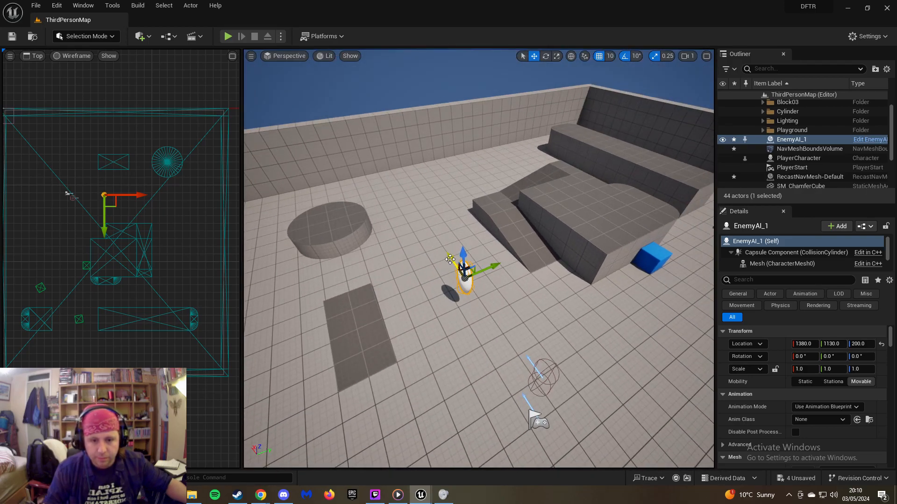
Slide EnemyAI_1 back along the X axis toward the far wall and set its X location to 2500
{"action": "left_click_drag", "start_coordinate": [450, 259], "coordinate": [430, 164]}
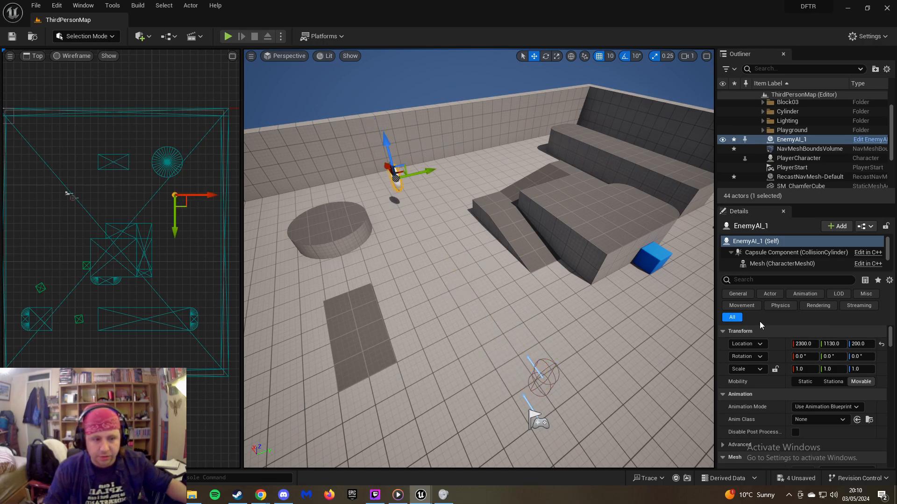
{"action": "left_click", "coordinate": [811, 343]}
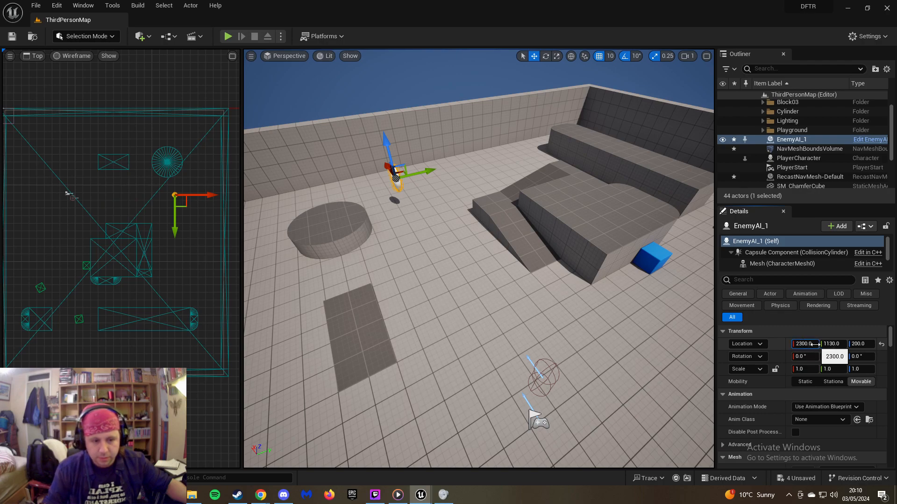
{"action": "type", "text": "5"}
{"action": "key", "text": "Return"}
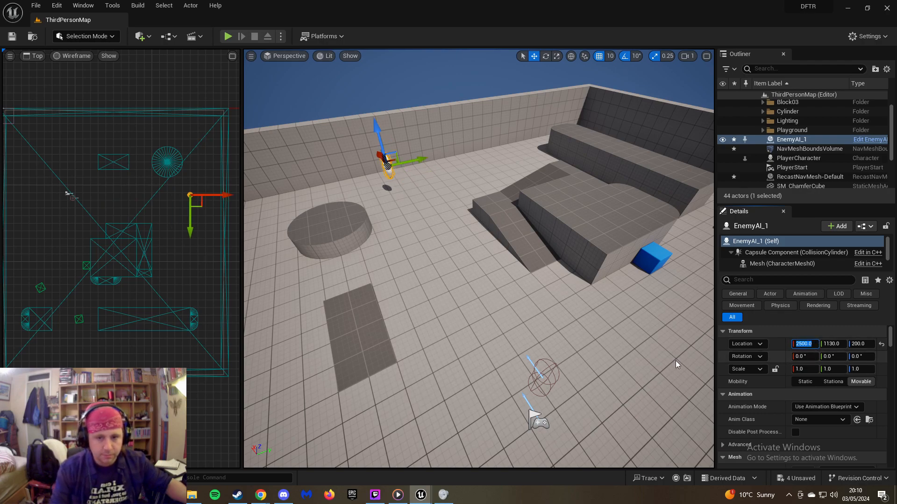
Return to the EnemyAI_1 blueprint and set Point1's default X value to 1380
{"action": "mouse_move", "coordinate": [426, 498]}
{"action": "left_click", "coordinate": [461, 466]}
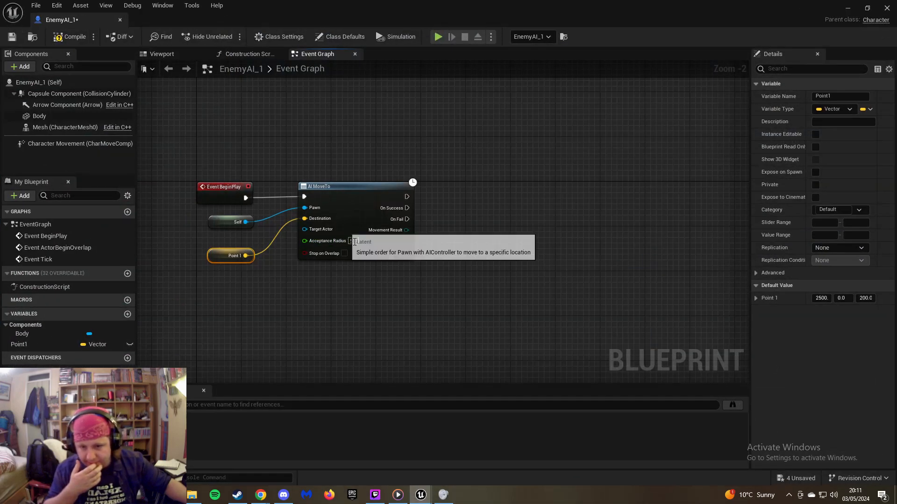
{"action": "left_click", "coordinate": [822, 298]}
{"action": "type", "text": "1080"}
{"action": "key", "text": "Return"}
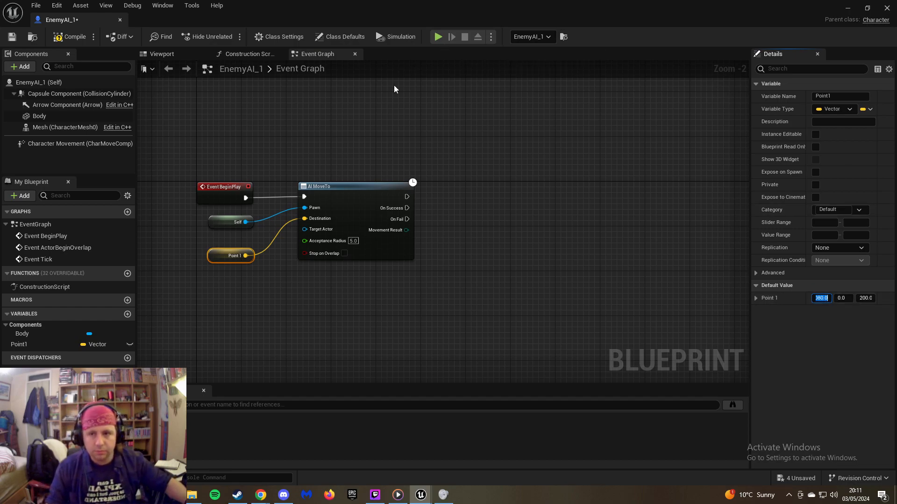
{"action": "left_click", "coordinate": [410, 130]}
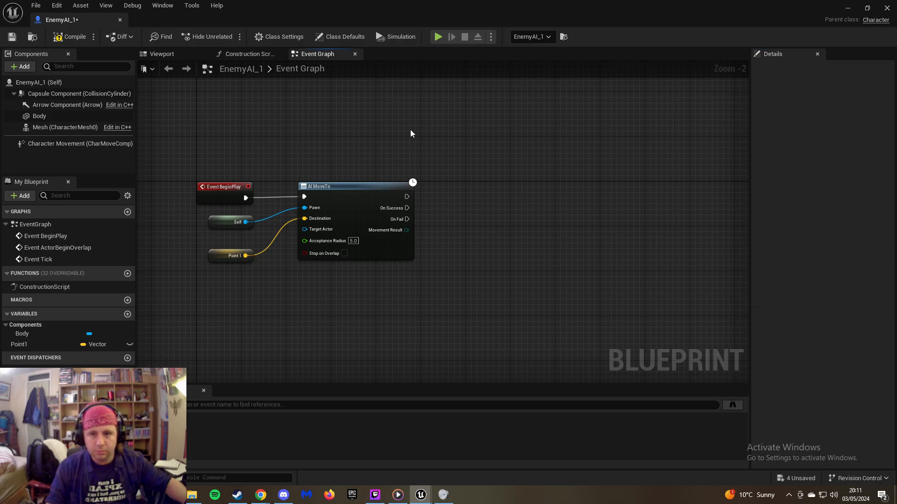
Briefly run and stop the game, and get the EnemyAI_1 blueprint compiled and saved
{"action": "left_click", "coordinate": [438, 37]}
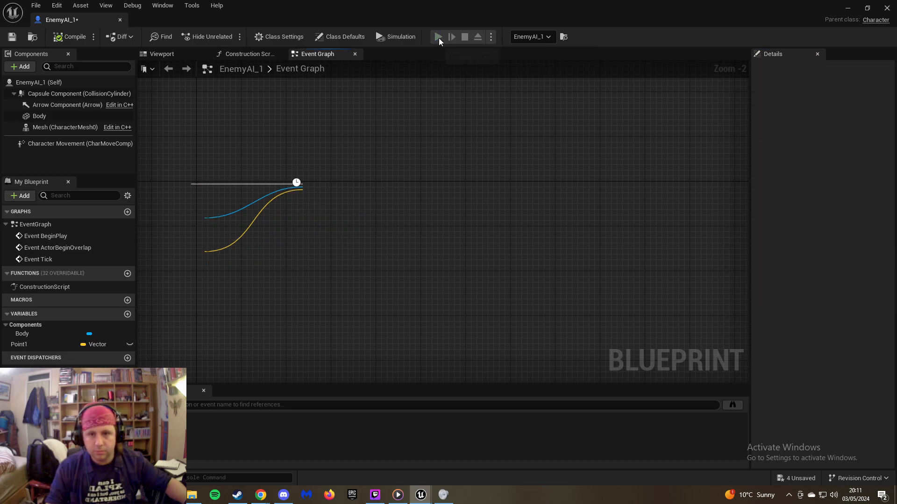
{"action": "left_click", "coordinate": [464, 37]}
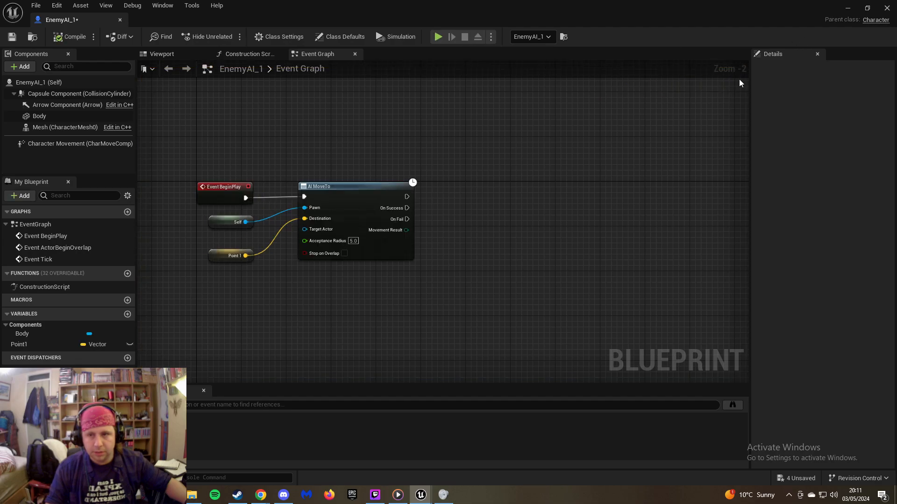
{"action": "left_click", "coordinate": [76, 40]}
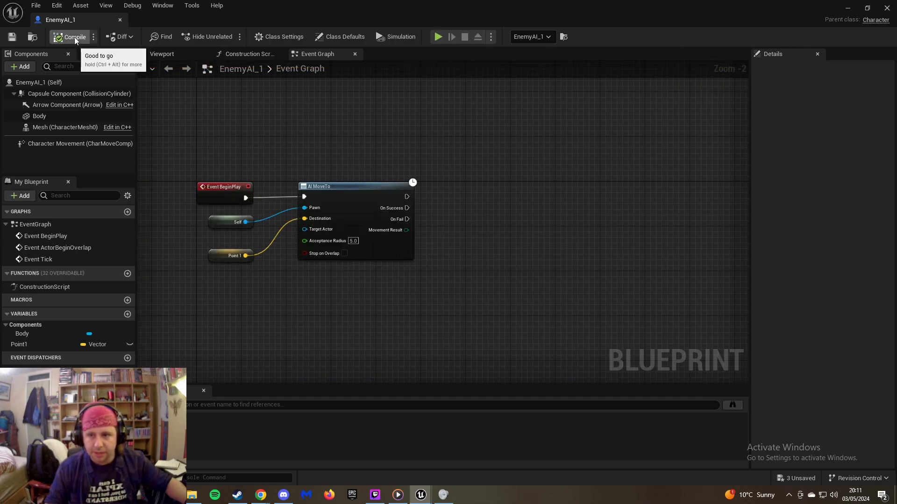
Play the level, walk the player up to EnemyAI_1 to check whether it moves, and stop the game
{"action": "left_click", "coordinate": [849, 9]}
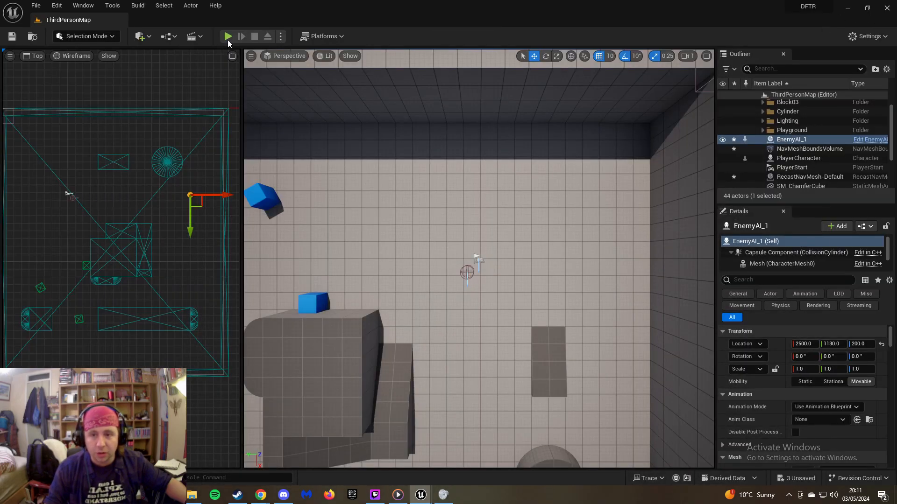
{"action": "left_click", "coordinate": [227, 37]}
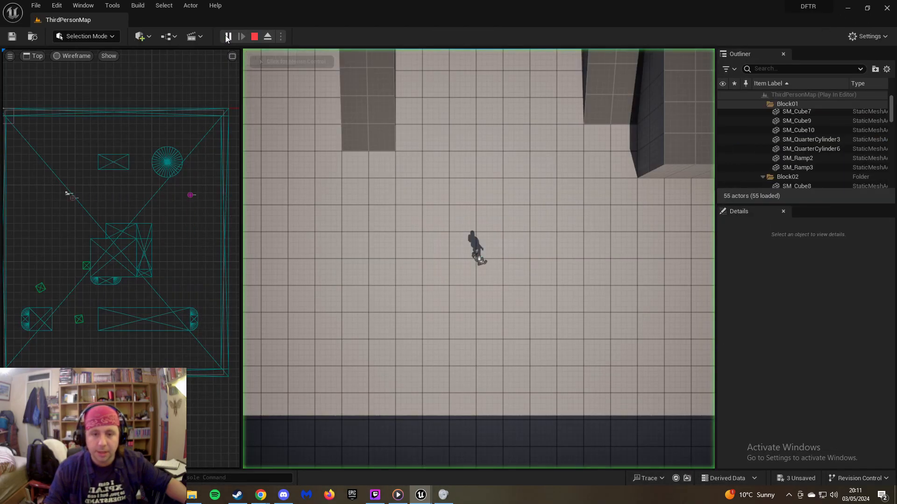
{"action": "key", "text": "w"}
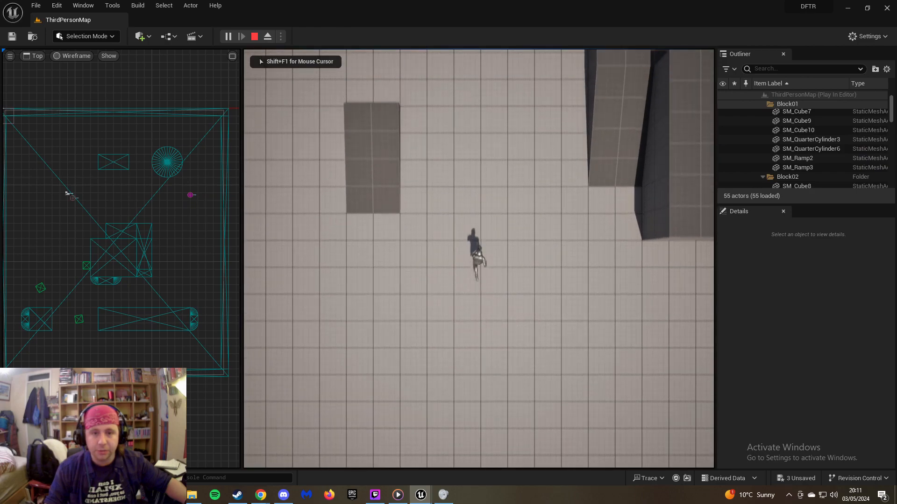
{"action": "key", "text": "w"}
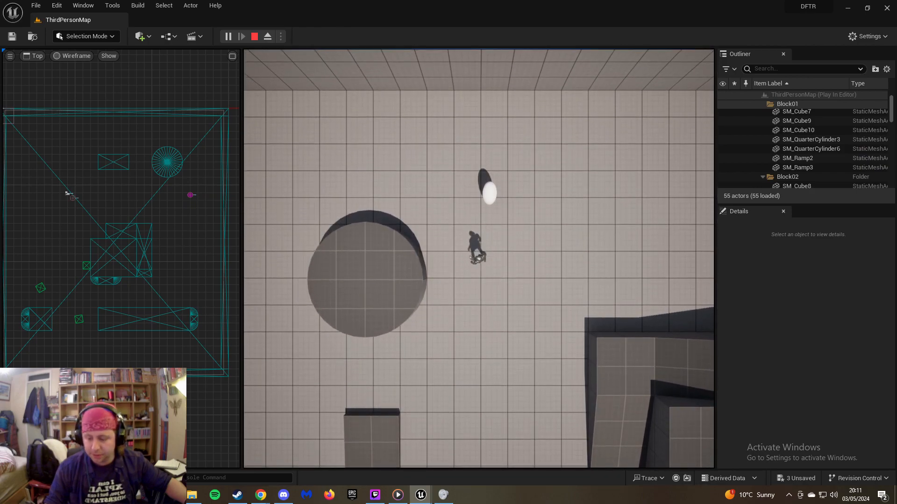
{"action": "key", "text": "Escape"}
Select EnemyAI_1 in the level and review its transform, animation and mesh properties
{"action": "right_click_drag", "start_coordinate": [478, 259], "coordinate": [478, 154]}
{"action": "right_click_drag", "start_coordinate": [521, 178], "coordinate": [491, 188]}
{"action": "left_click", "coordinate": [805, 139]}
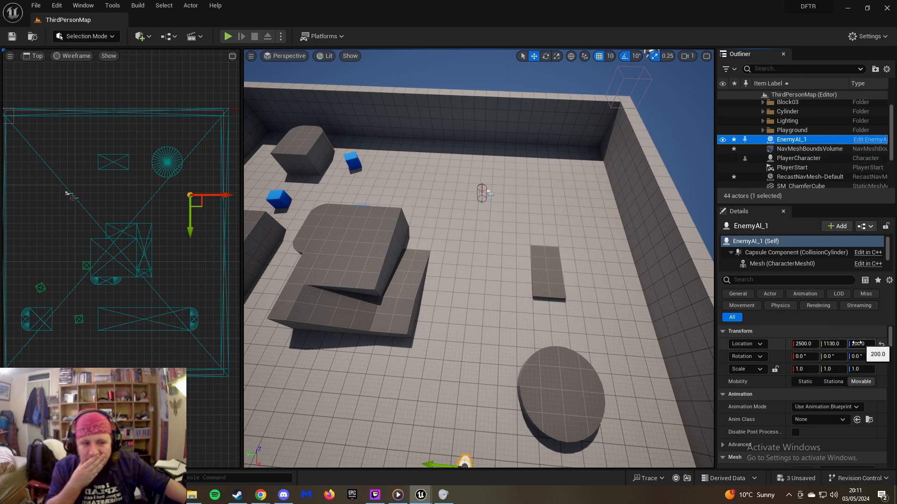
{"action": "scroll", "coordinate": [782, 331], "scroll_direction": "down", "scroll_amount": 3}
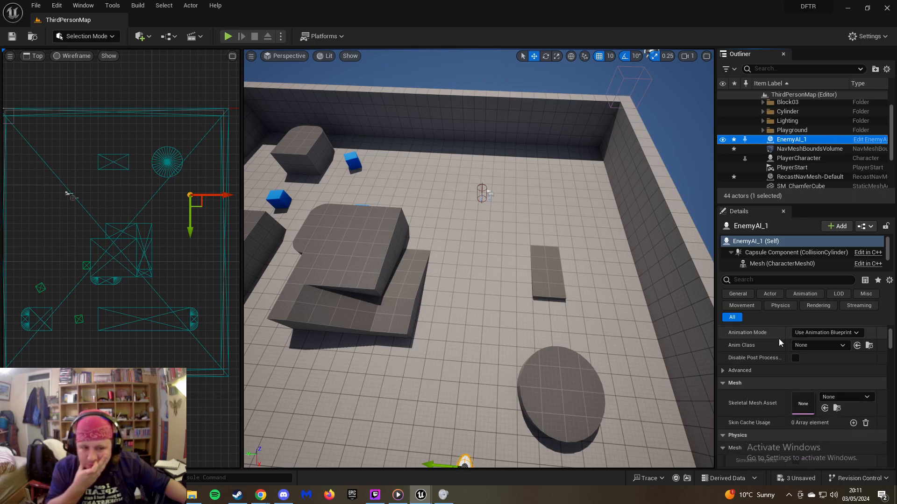
{"action": "scroll", "coordinate": [779, 341], "scroll_direction": "down", "scroll_amount": 1}
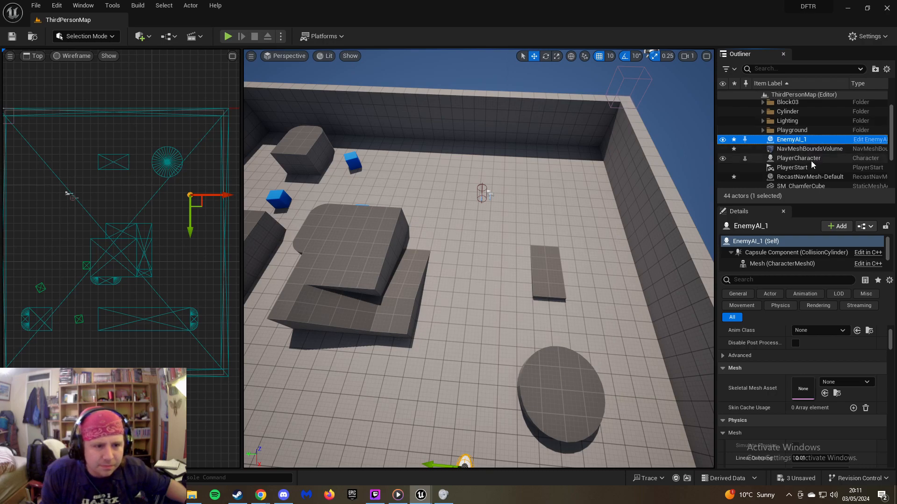
{"action": "key", "text": "F2"}
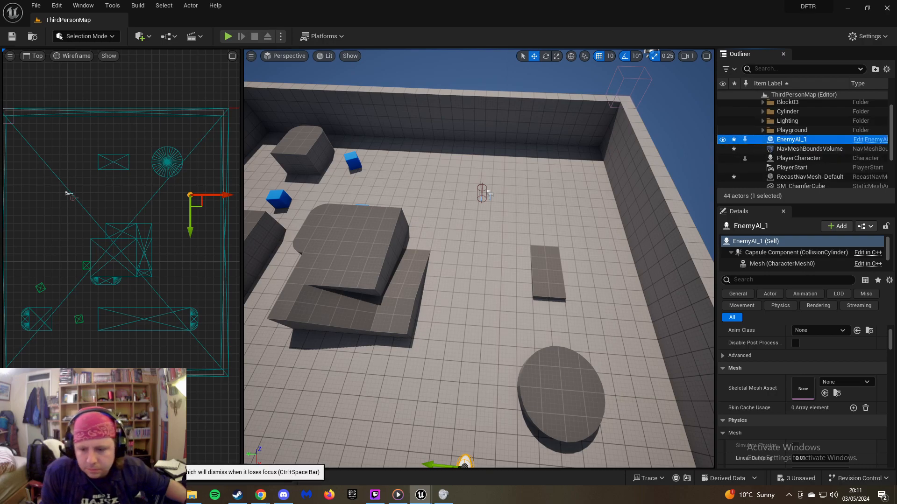
{"action": "left_click", "coordinate": [28, 478]}
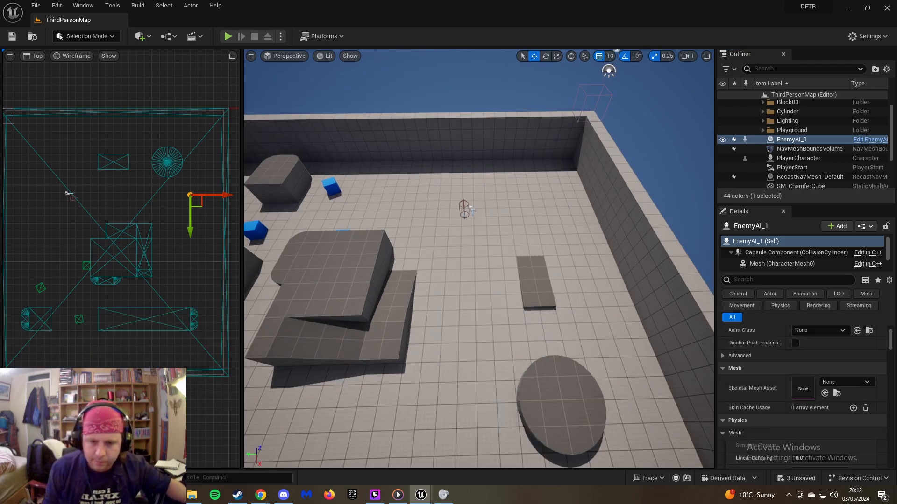
Move EnemyAI_1 along the X axis away from the far wall and lower it close to the floor
{"action": "right_click_drag", "start_coordinate": [339, 262], "coordinate": [269, 236]}
{"action": "right_click_drag", "start_coordinate": [338, 266], "coordinate": [268, 265]}
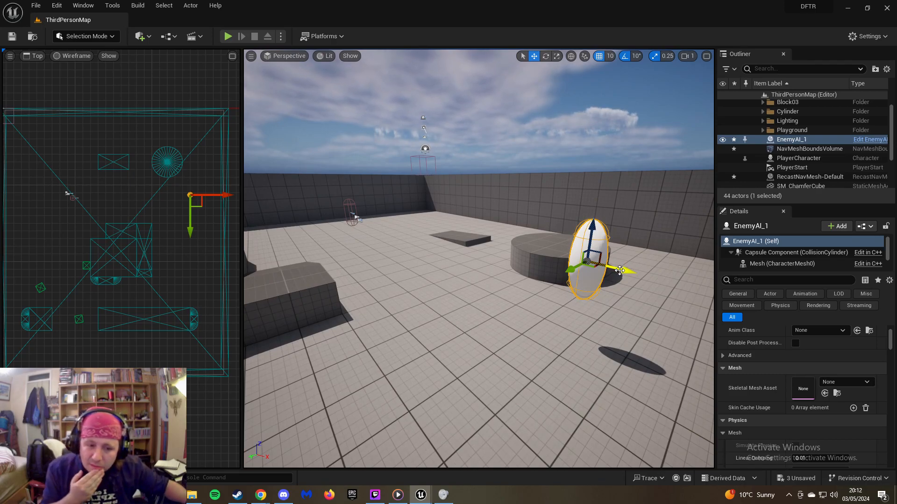
{"action": "left_click_drag", "start_coordinate": [621, 273], "coordinate": [458, 238]}
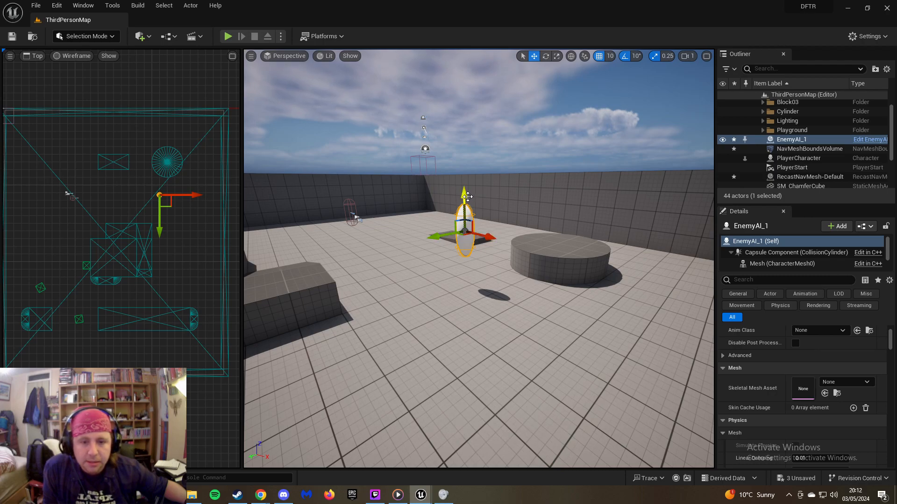
{"action": "right_click_drag", "start_coordinate": [409, 244], "coordinate": [428, 230]}
{"action": "left_click_drag", "start_coordinate": [423, 213], "coordinate": [423, 247]}
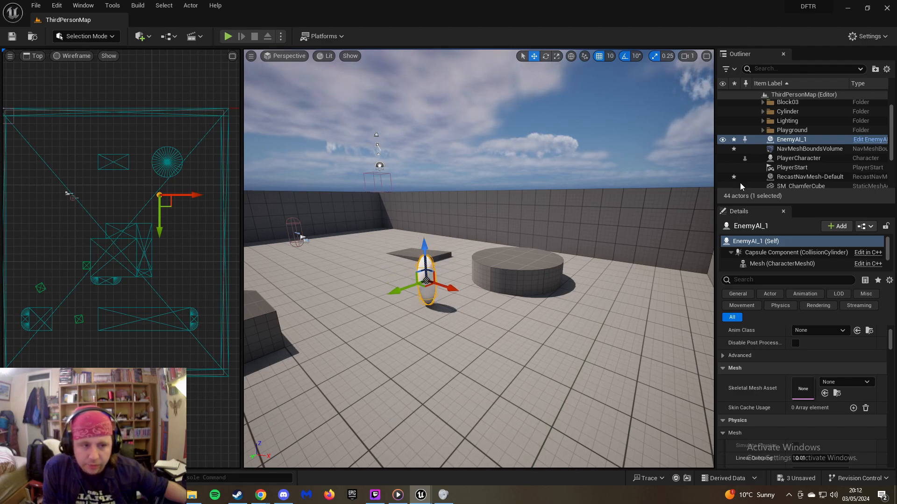
Scale the NavMeshBoundsVolume vertically so that it reaches the top of the arena walls
{"action": "left_click", "coordinate": [795, 149]}
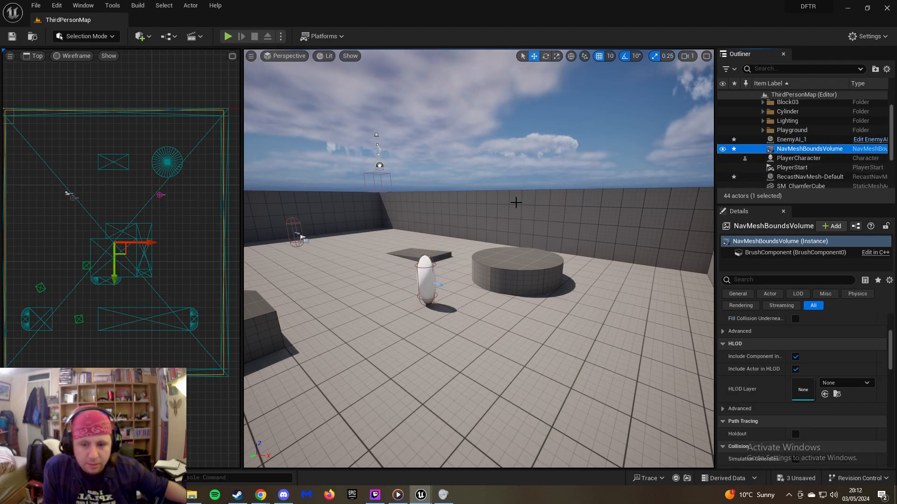
{"action": "right_click_drag", "start_coordinate": [396, 243], "coordinate": [323, 240]}
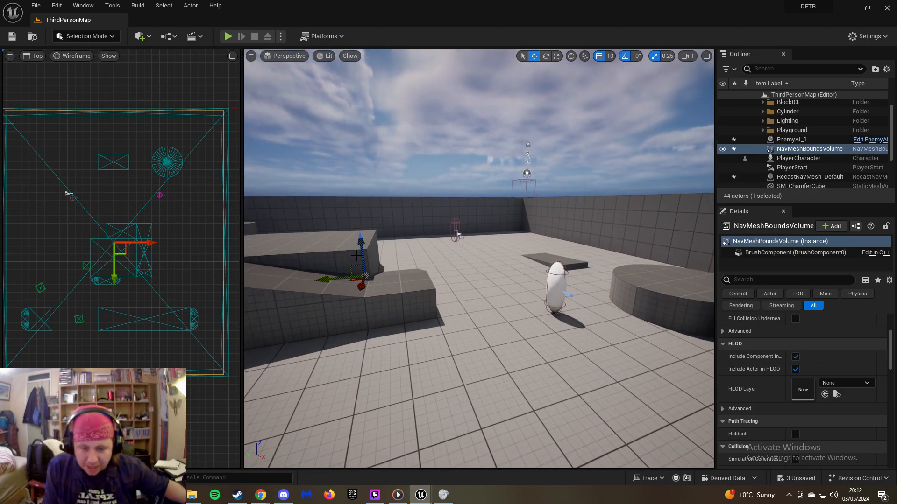
{"action": "key", "text": "r"}
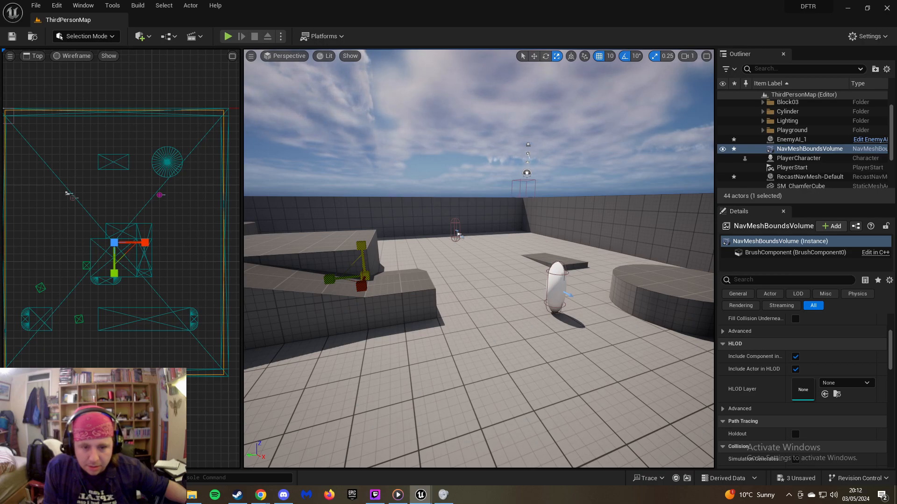
{"action": "right_click_drag", "start_coordinate": [363, 245], "coordinate": [427, 235]}
{"action": "key", "text": "a"}
{"action": "key", "text": "s"}
{"action": "mouse_move", "coordinate": [477, 233]}
{"action": "left_mouse_down"}
{"action": "mouse_move", "coordinate": [477, 206]}
{"action": "mouse_move", "coordinate": [473, 223]}
{"action": "left_mouse_up"}
{"action": "key", "text": "w"}
{"action": "right_click_drag", "start_coordinate": [473, 224], "coordinate": [430, 363]}
{"action": "key", "text": "w"}
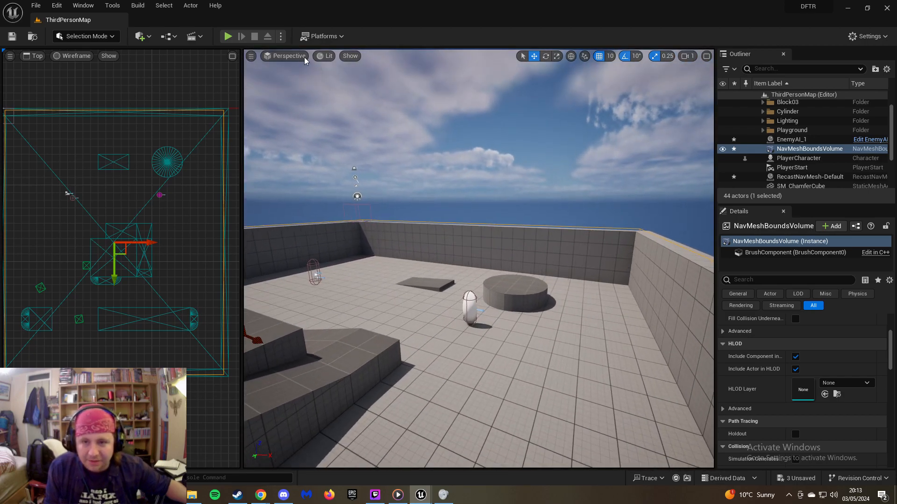
Playtest the level again, walking the player near EnemyAI_1 to check its movement, and stop the game
{"action": "left_click", "coordinate": [228, 36]}
{"action": "key", "text": "w"}
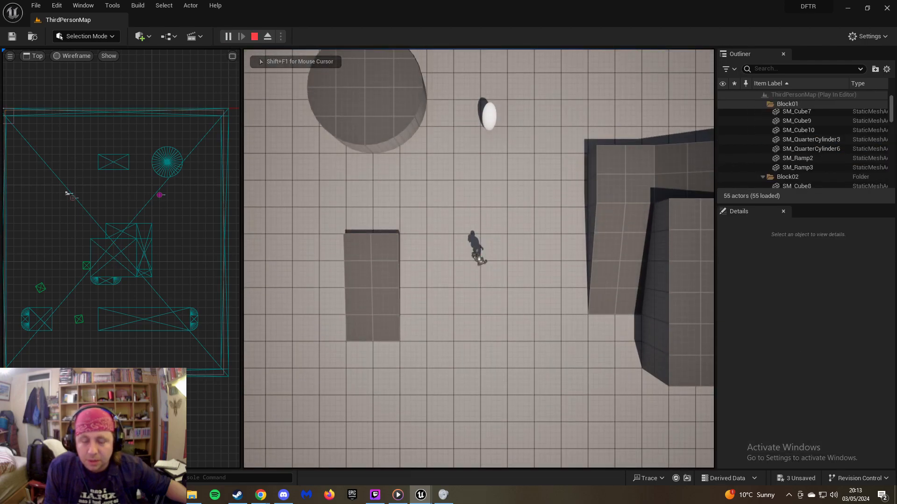
{"action": "key", "text": "w"}
{"action": "key", "text": "a"}
{"action": "key", "text": "s"}
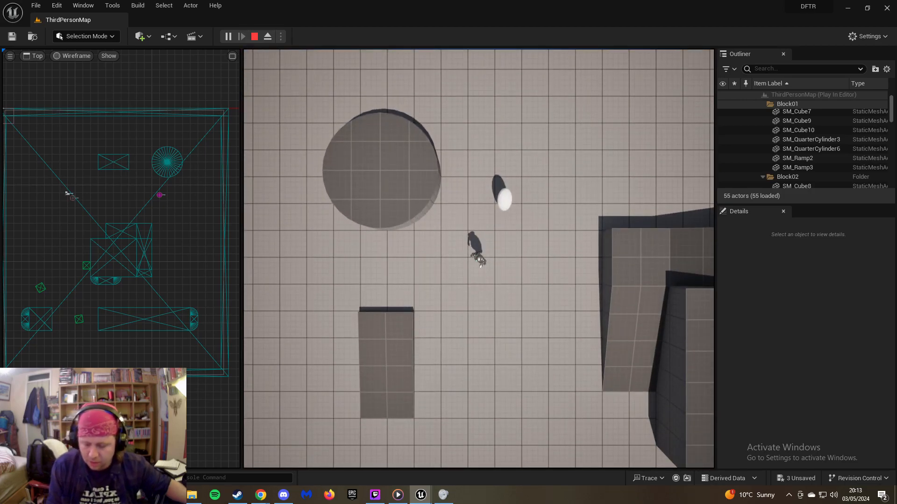
{"action": "key", "text": "Escape"}
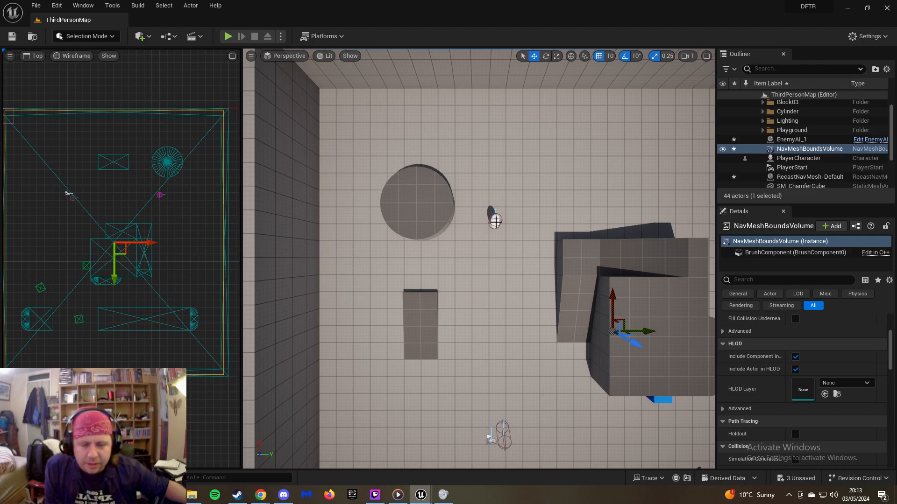
Select EnemyAI_1 in the level and look through the list of level actors
{"action": "left_click", "coordinate": [495, 221]}
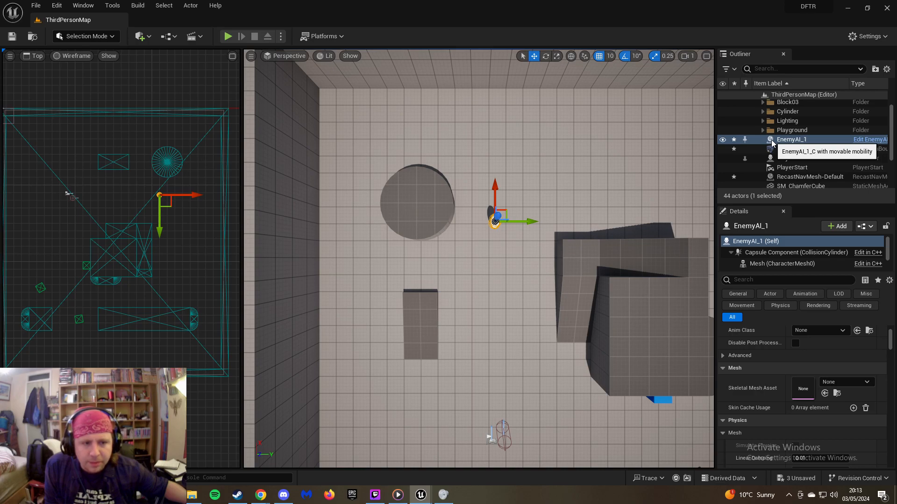
{"action": "scroll", "coordinate": [789, 157], "scroll_direction": "down", "scroll_amount": 3}
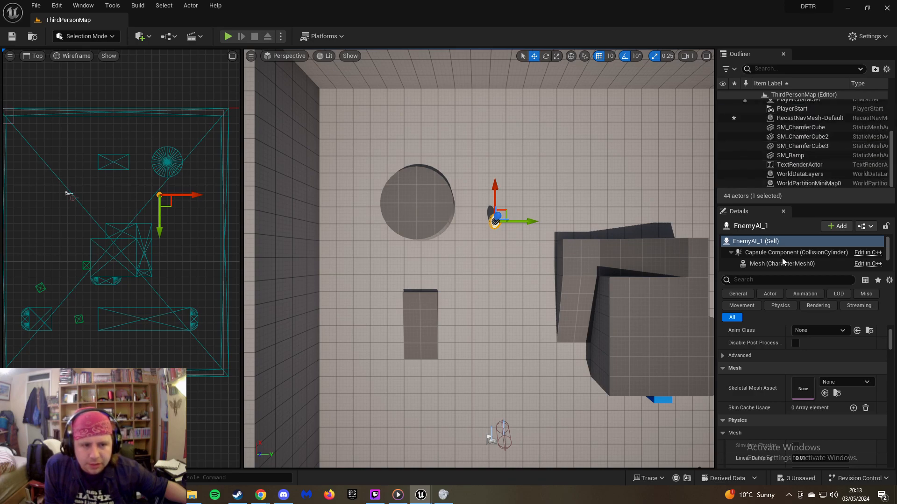
{"action": "scroll", "coordinate": [767, 182], "scroll_direction": "up", "scroll_amount": 3}
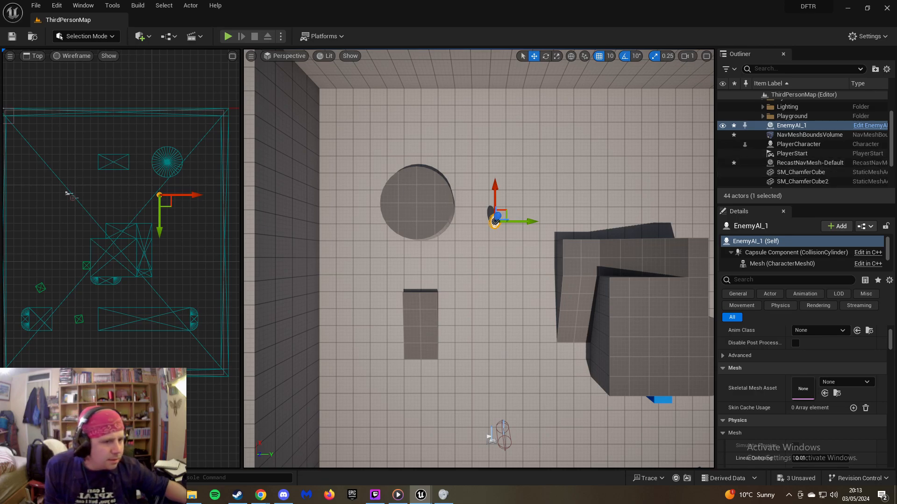
Start playing the level and collapse the Block, Cylinder, Lighting and Playground folders in the list of level actors
{"action": "left_click", "coordinate": [227, 35]}
{"action": "scroll", "coordinate": [780, 157], "scroll_direction": "down", "scroll_amount": 2}
{"action": "left_click", "coordinate": [763, 148]}
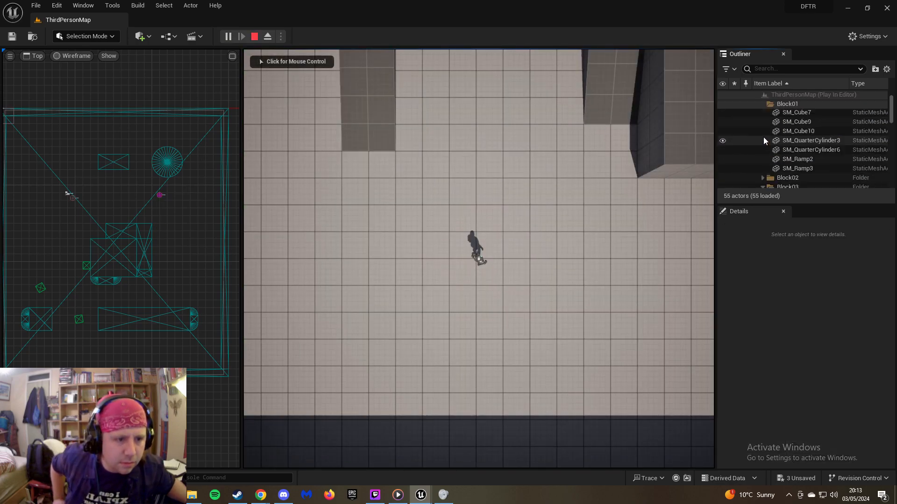
{"action": "scroll", "coordinate": [763, 130], "scroll_direction": "up", "scroll_amount": 3}
{"action": "left_click", "coordinate": [764, 104]}
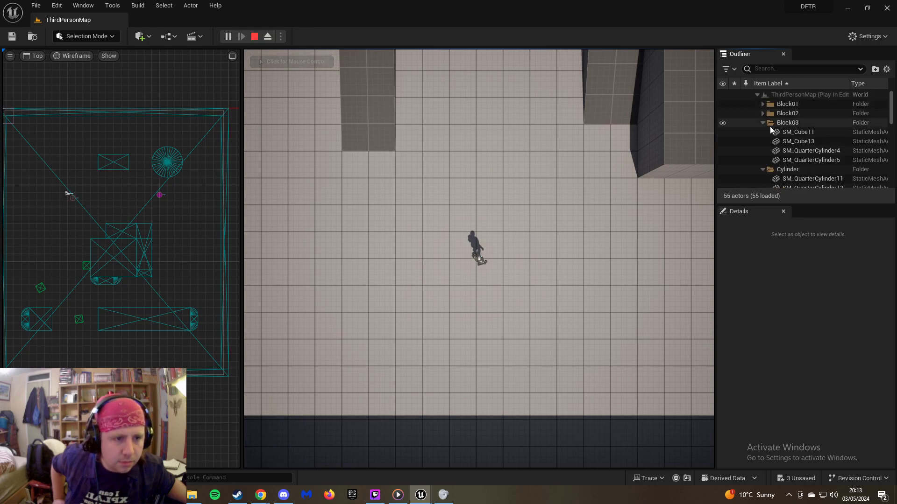
{"action": "left_click", "coordinate": [763, 123]}
{"action": "left_click", "coordinate": [763, 142]}
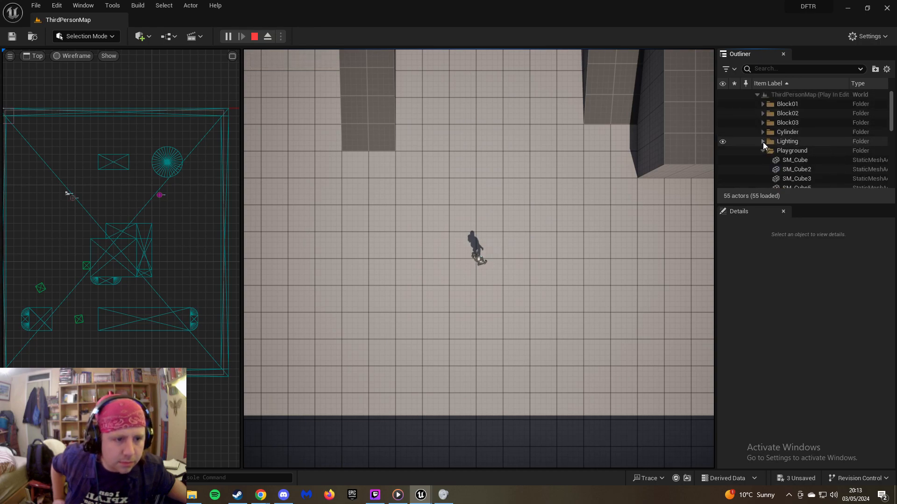
{"action": "scroll", "coordinate": [763, 132], "scroll_direction": "down", "scroll_amount": 1}
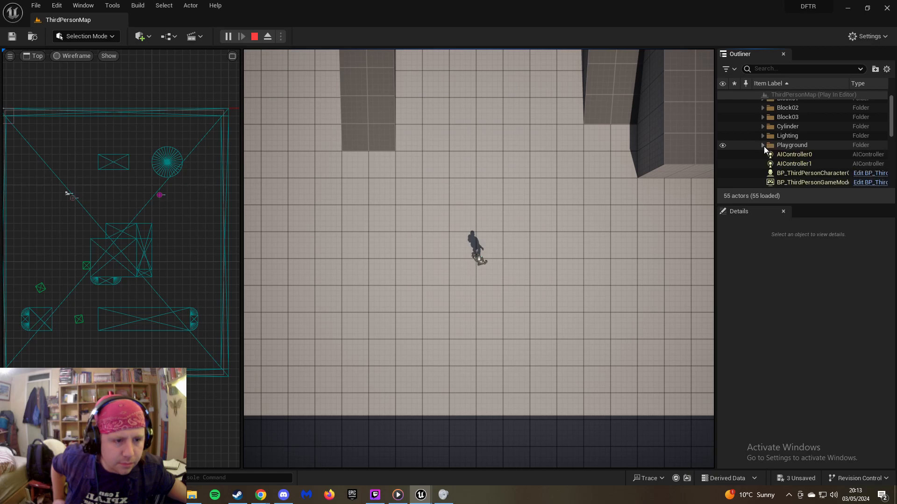
{"action": "scroll", "coordinate": [764, 147], "scroll_direction": "down", "scroll_amount": 1}
Inspect the components of AIController0, AIController1 and EnemyAI_1 while the game runs
{"action": "left_click", "coordinate": [794, 138]}
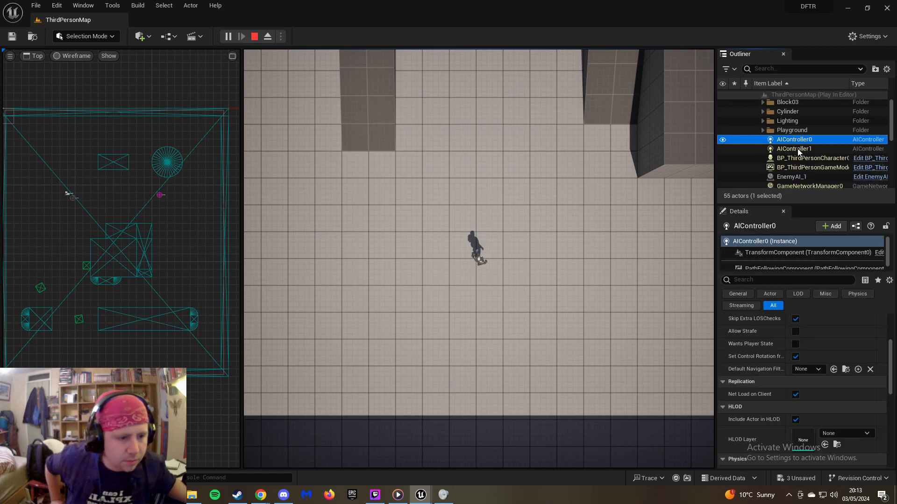
{"action": "scroll", "coordinate": [804, 252], "scroll_direction": "down", "scroll_amount": 1}
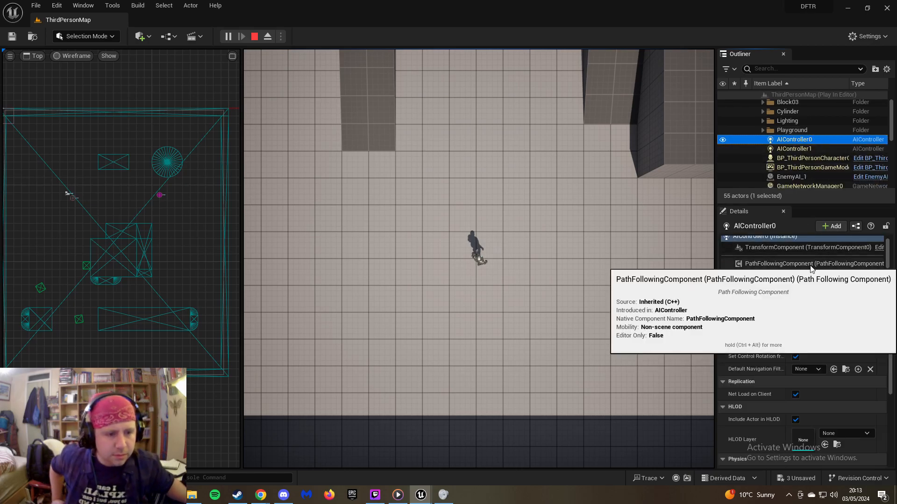
{"action": "left_click", "coordinate": [799, 150]}
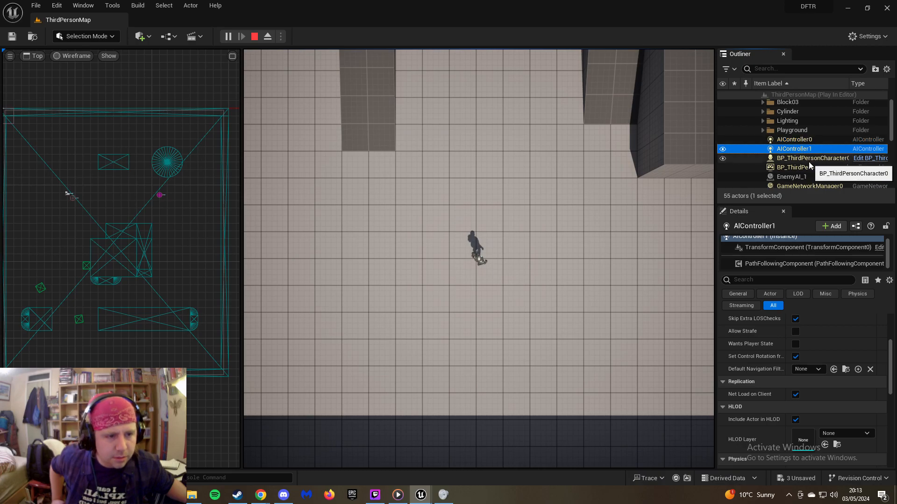
{"action": "scroll", "coordinate": [808, 170], "scroll_direction": "down", "scroll_amount": 2}
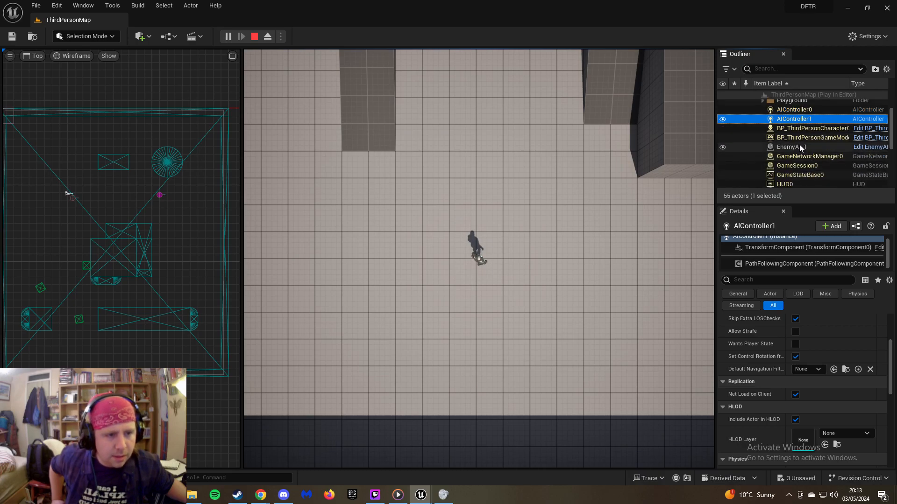
{"action": "left_click", "coordinate": [799, 146]}
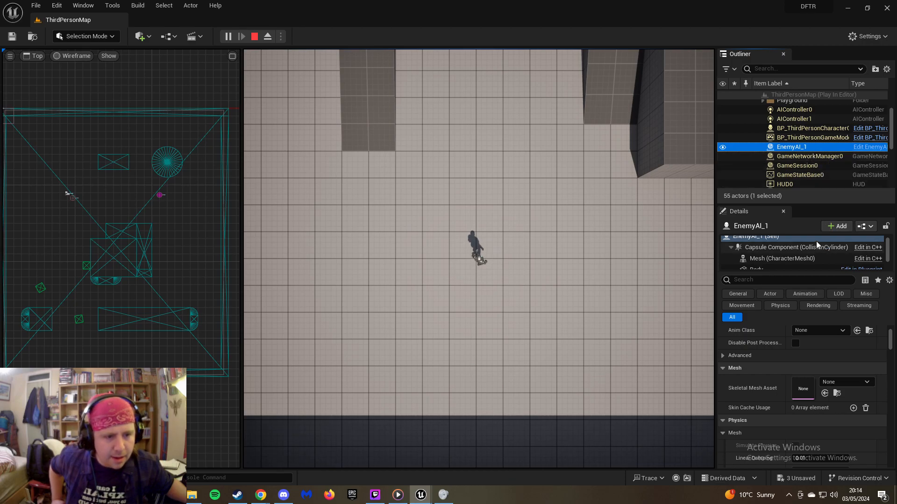
{"action": "scroll", "coordinate": [817, 254], "scroll_direction": "down", "scroll_amount": 2}
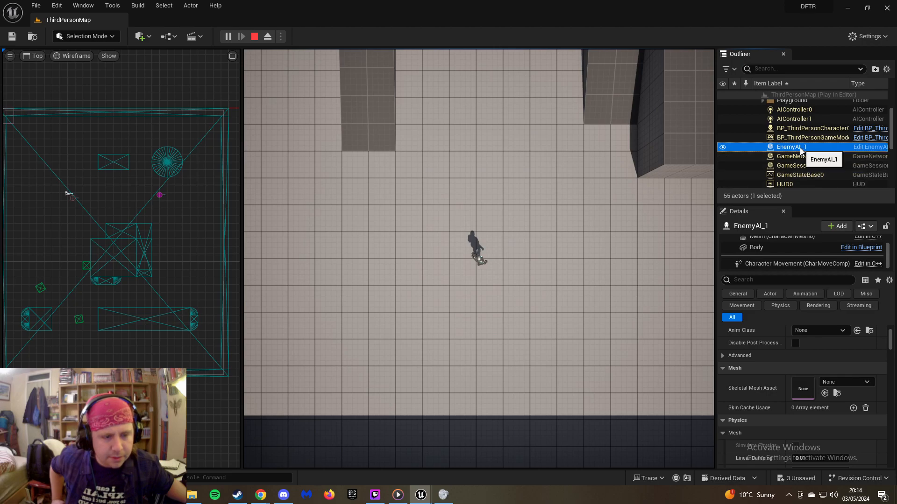
{"action": "scroll", "coordinate": [800, 150], "scroll_direction": "up", "scroll_amount": 3}
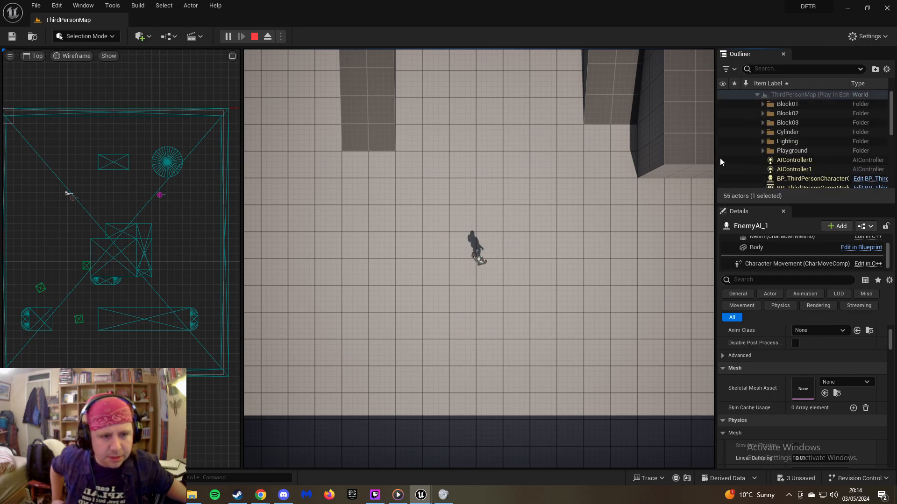
Compare the transform and AI settings of AIController0 and AIController1, enlarging the component list to show all their components
{"action": "scroll", "coordinate": [810, 159], "scroll_direction": "down", "scroll_amount": 1}
{"action": "left_click", "coordinate": [801, 140]}
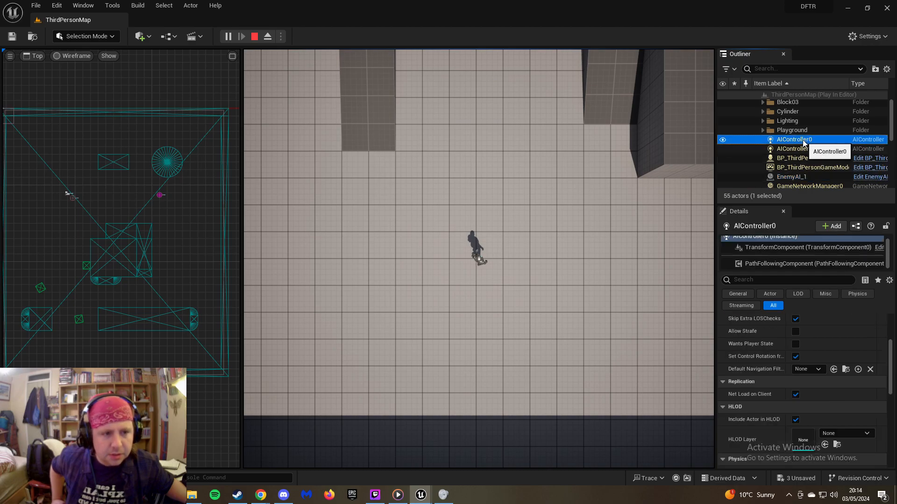
{"action": "left_click", "coordinate": [801, 149]}
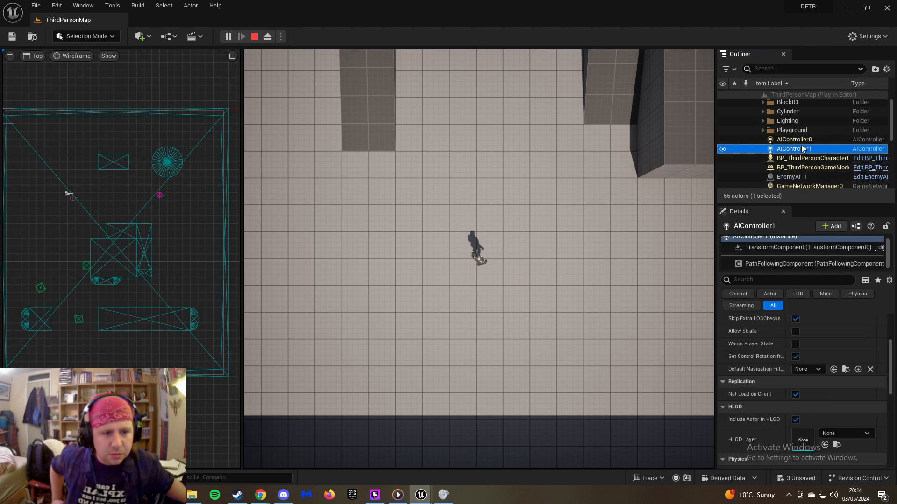
{"action": "left_click", "coordinate": [800, 141]}
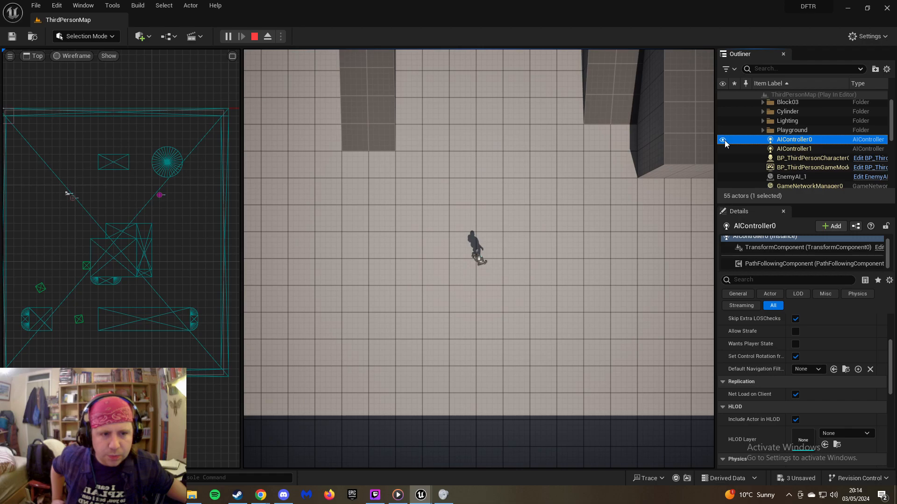
{"action": "scroll", "coordinate": [827, 322], "scroll_direction": "up", "scroll_amount": 2}
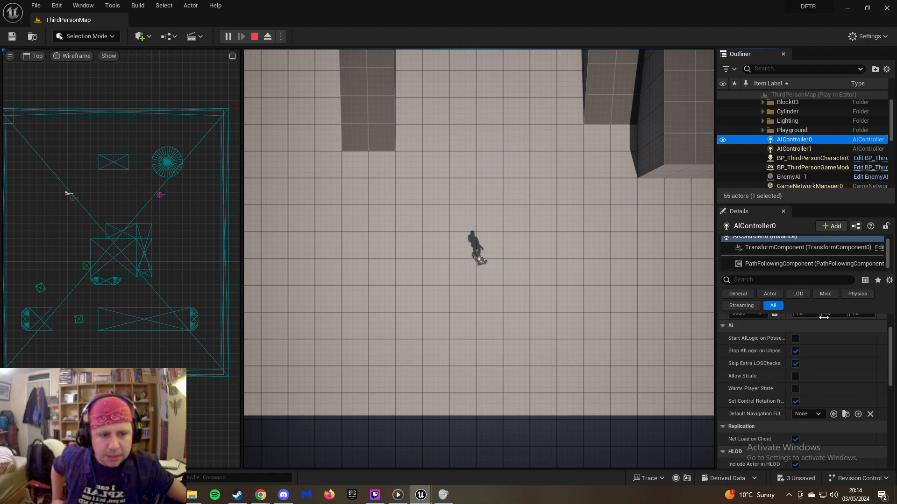
{"action": "scroll", "coordinate": [822, 319], "scroll_direction": "up", "scroll_amount": 2}
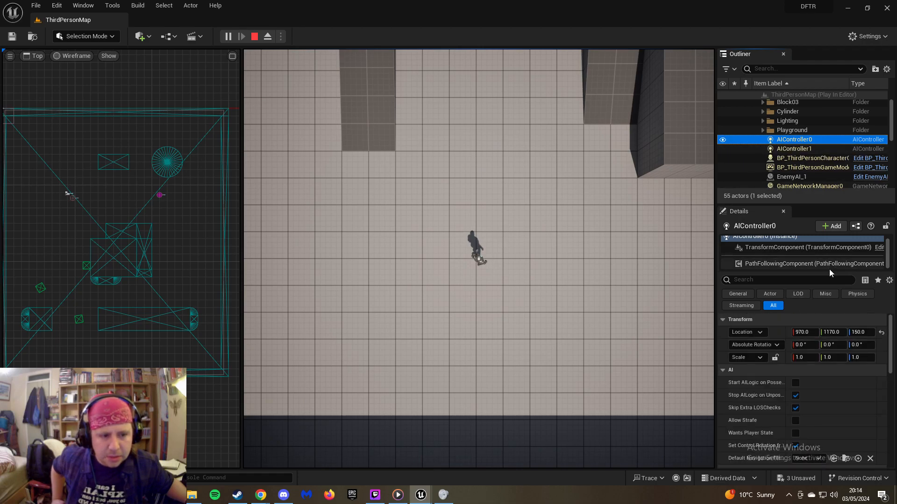
{"action": "left_click_drag", "start_coordinate": [830, 273], "coordinate": [828, 299]}
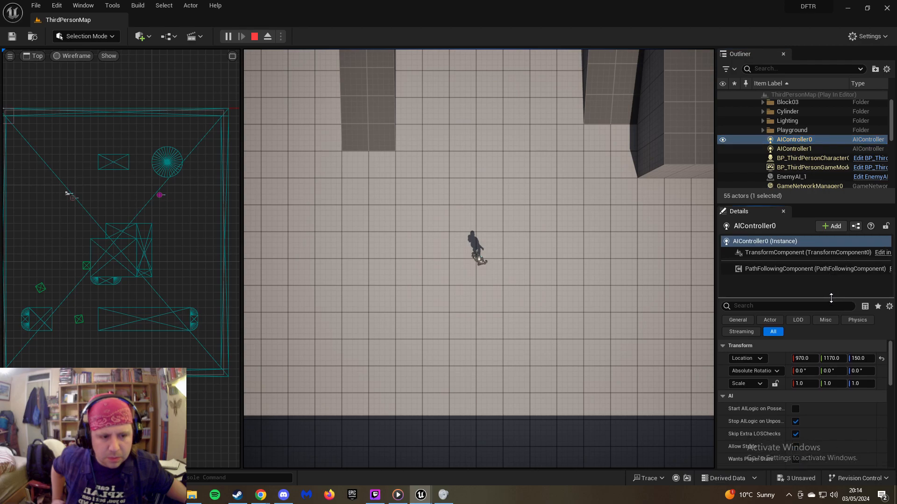
{"action": "left_click", "coordinate": [802, 149]}
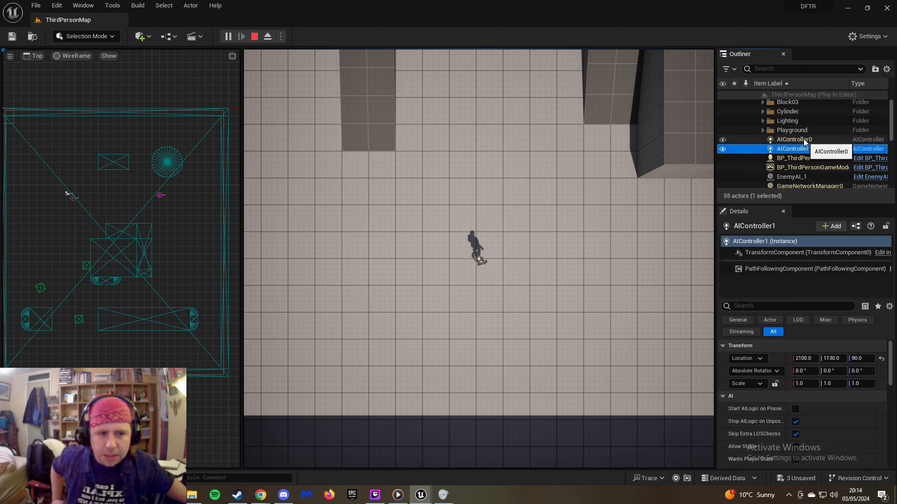
{"action": "left_click", "coordinate": [803, 140]}
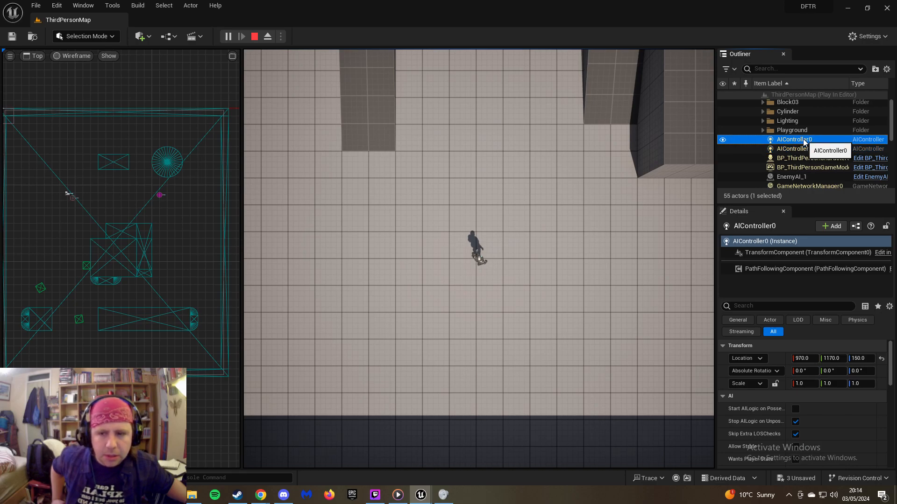
{"action": "left_click", "coordinate": [800, 149]}
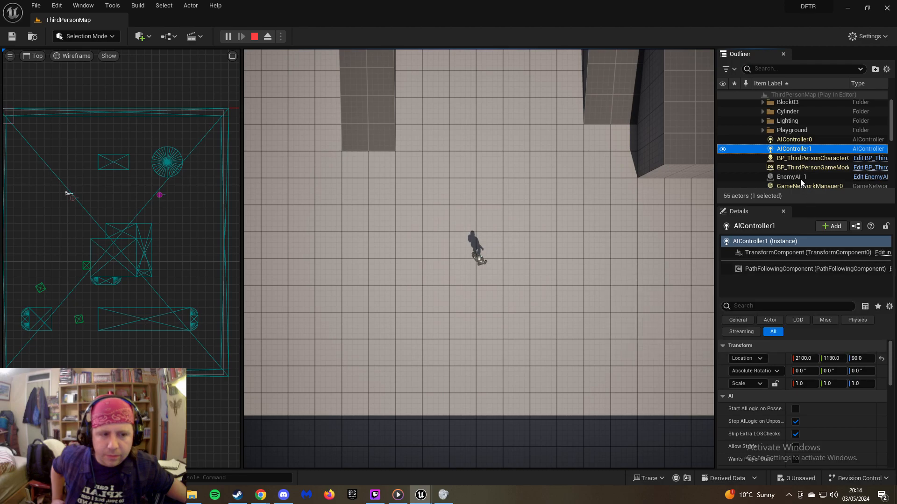
{"action": "left_click", "coordinate": [794, 140]}
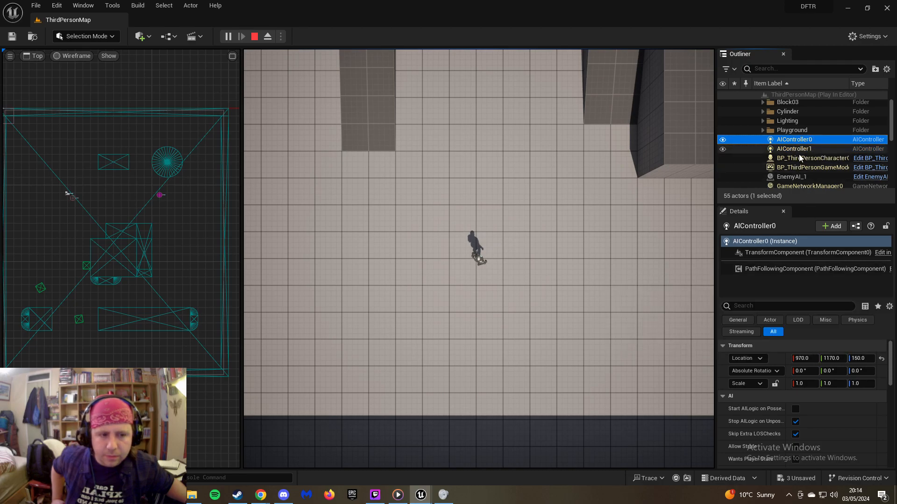
{"action": "left_click", "coordinate": [799, 150]}
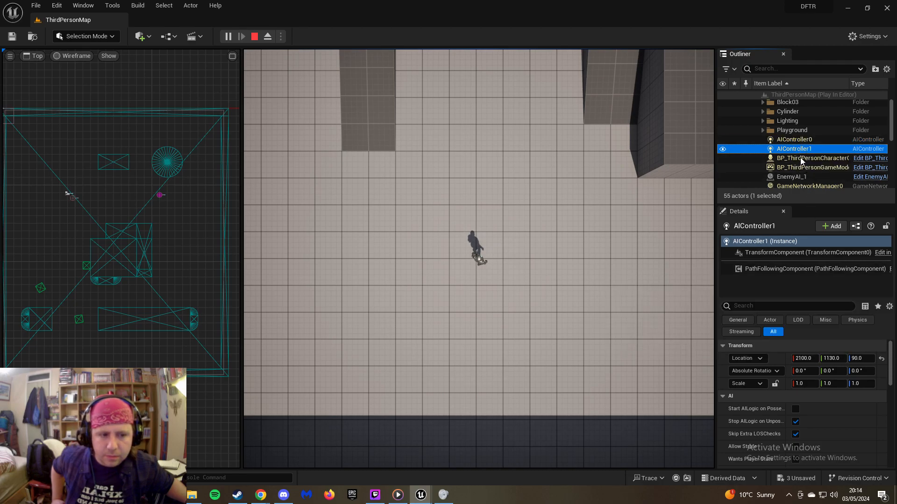
Compare the location of EnemyAI_1 with that of AIController1, and stop the game
{"action": "left_click", "coordinate": [804, 178]}
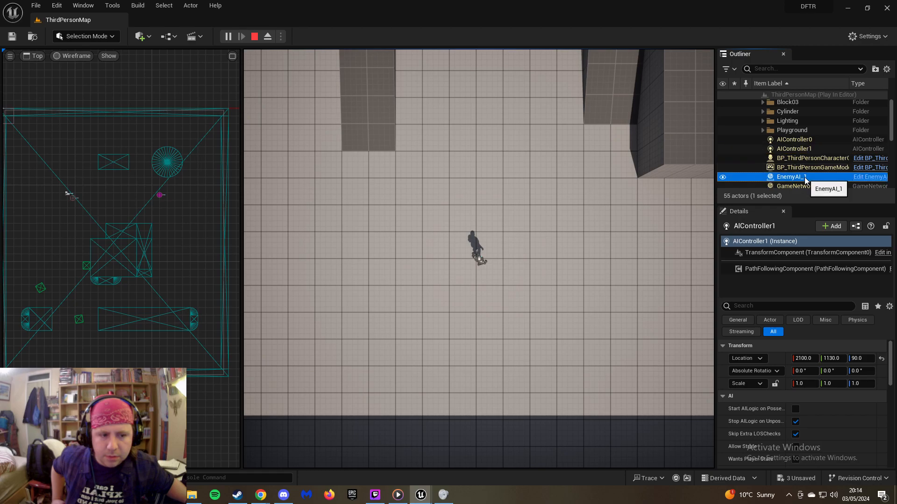
{"action": "left_click", "coordinate": [797, 150]}
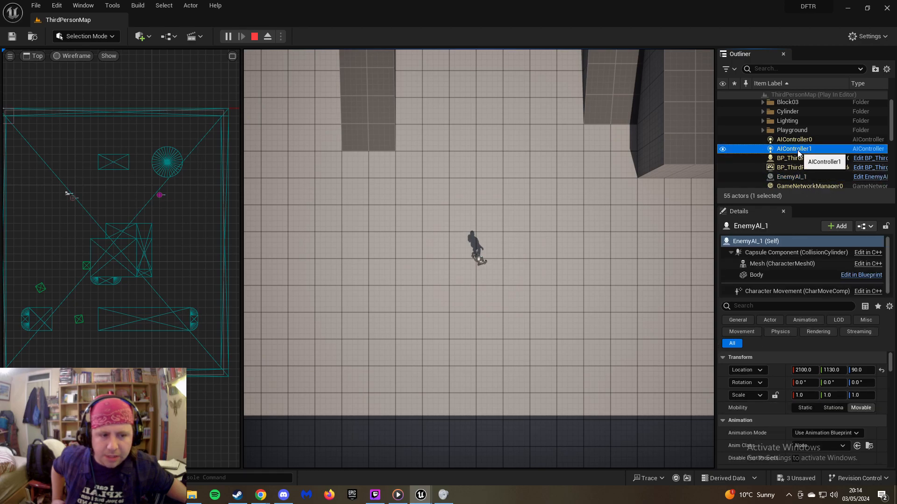
{"action": "left_click", "coordinate": [794, 177]}
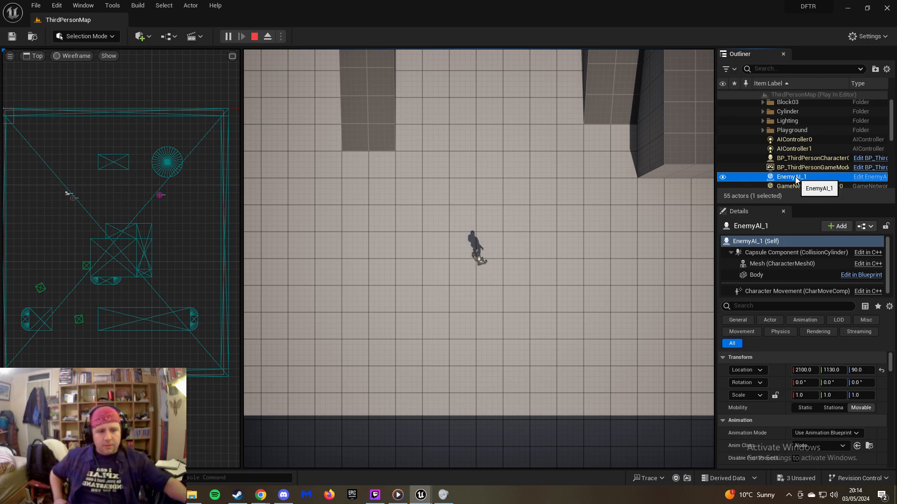
{"action": "left_click", "coordinate": [793, 151]}
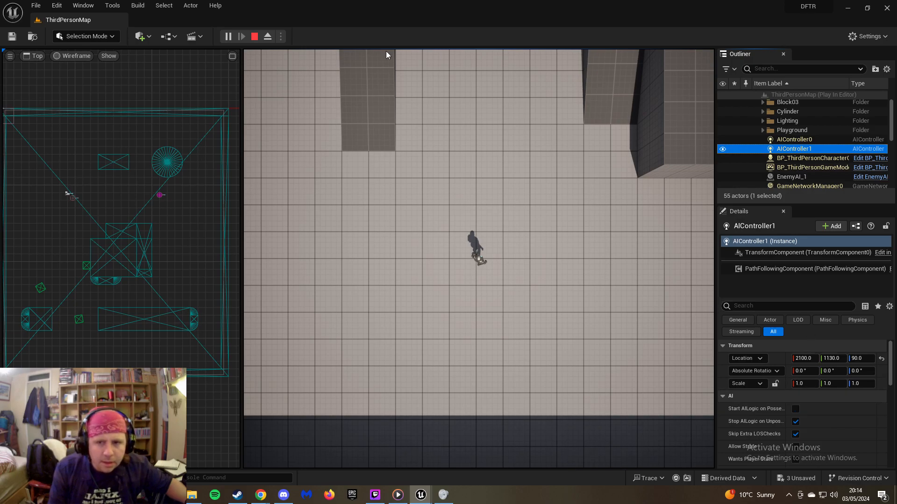
{"action": "left_click", "coordinate": [259, 35]}
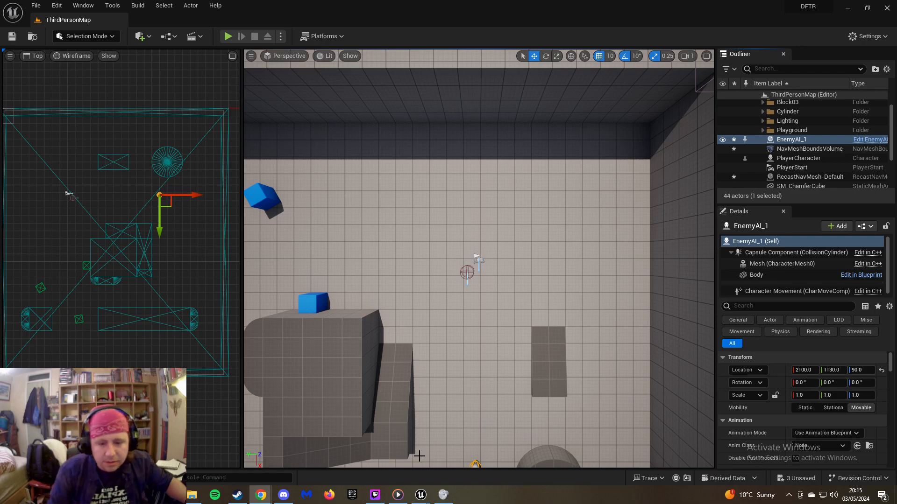
Switch to the EnemyAI_1 blueprint's 3D view and inspect its Body, Mesh and Character Movement components
{"action": "mouse_move", "coordinate": [421, 494]}
{"action": "left_click", "coordinate": [458, 454]}
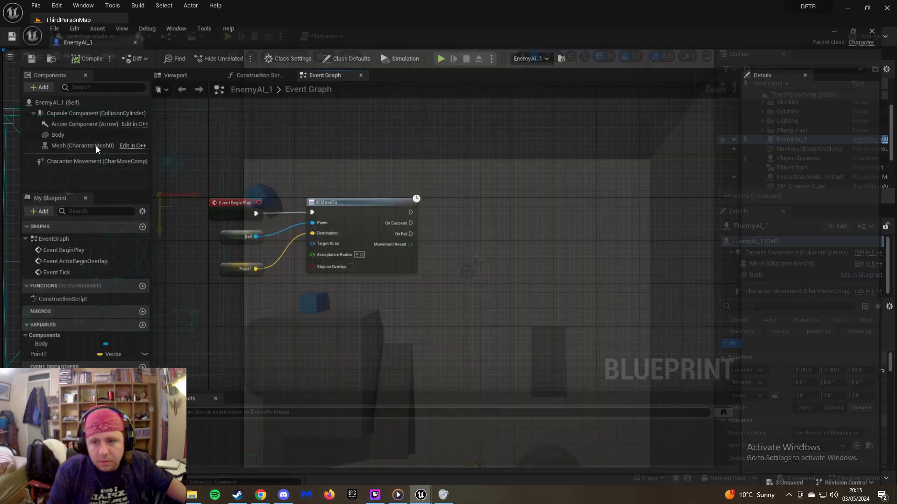
{"action": "left_click", "coordinate": [164, 55]}
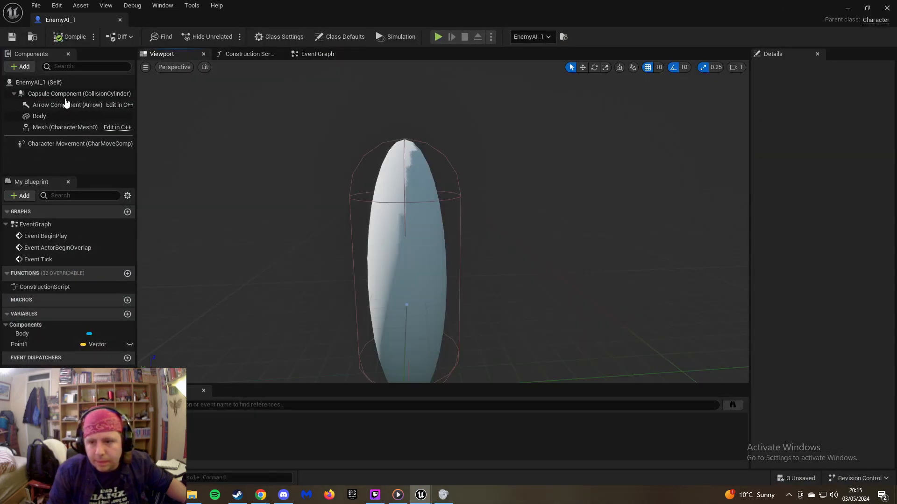
{"action": "left_click", "coordinate": [39, 116]}
{"action": "left_click", "coordinate": [57, 129]}
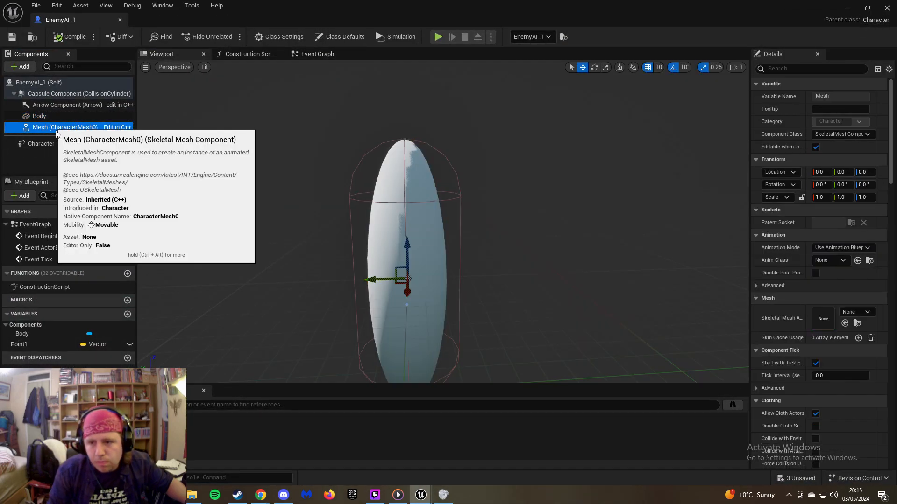
{"action": "left_click", "coordinate": [52, 145]}
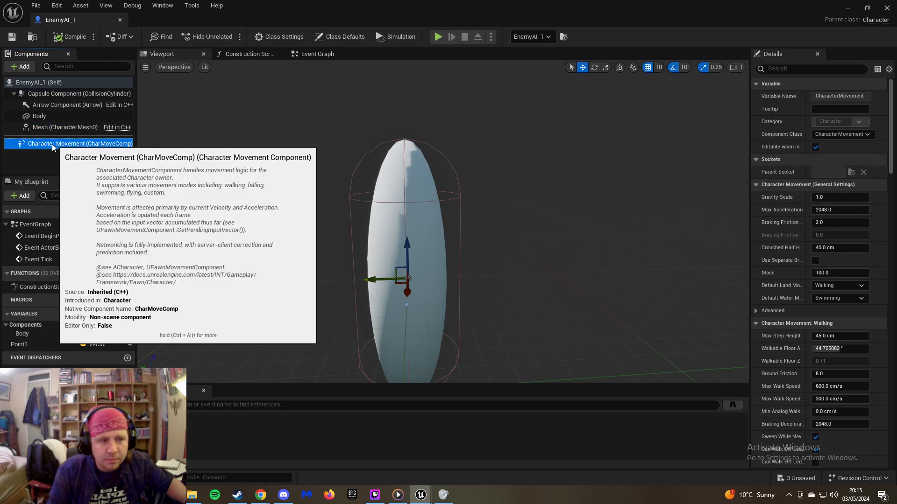
{"action": "left_click", "coordinate": [63, 117]}
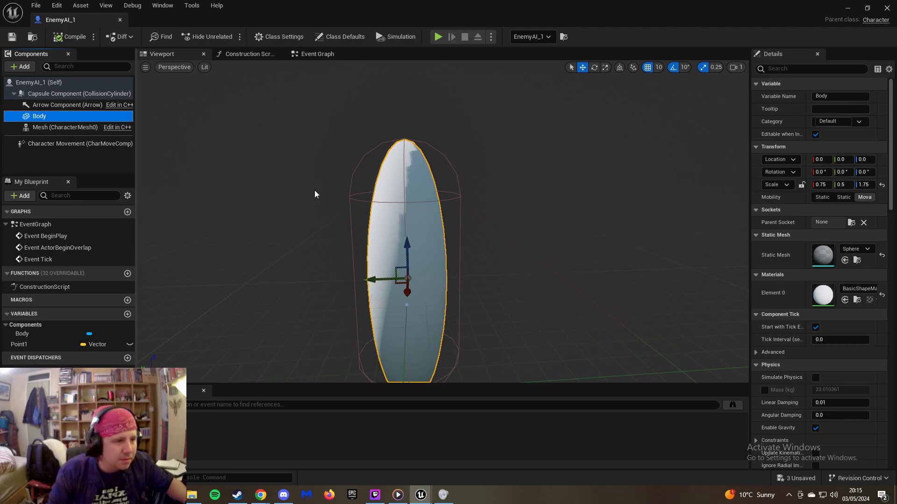
Review the general, walking and jumping settings of EnemyAI_1's Character Movement component
{"action": "left_click", "coordinate": [80, 143]}
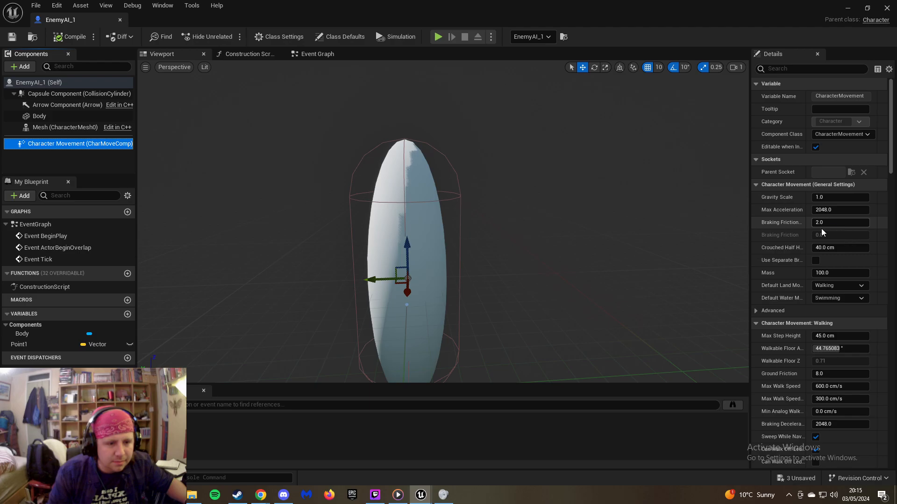
{"action": "scroll", "coordinate": [836, 230], "scroll_direction": "down", "scroll_amount": 1}
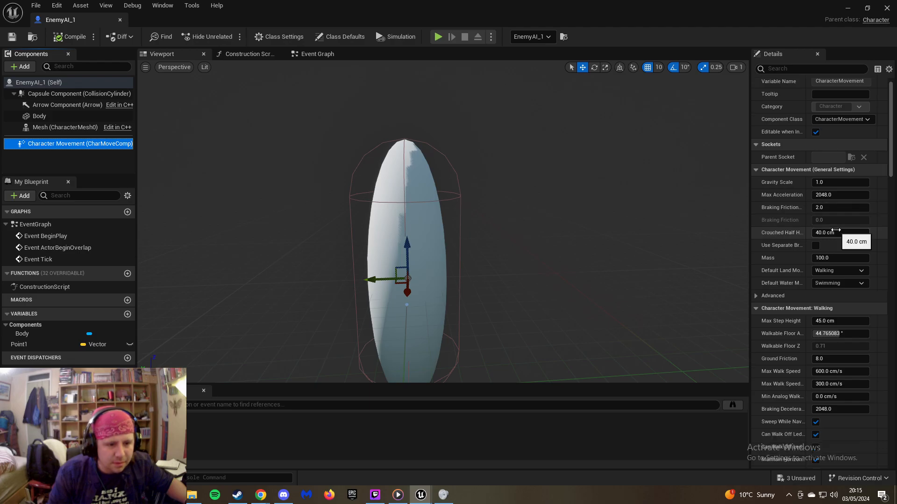
{"action": "scroll", "coordinate": [835, 230], "scroll_direction": "down", "scroll_amount": 3}
{"action": "scroll", "coordinate": [835, 232], "scroll_direction": "down", "scroll_amount": 4}
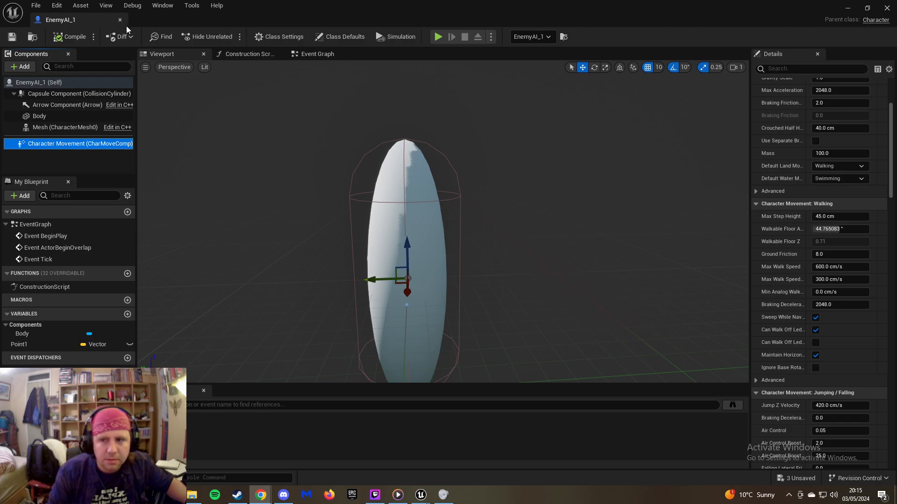
Set the default land movement mode of EnemyAI_1's Character Movement component to Flying and compile the blueprint
{"action": "left_click", "coordinate": [69, 37]}
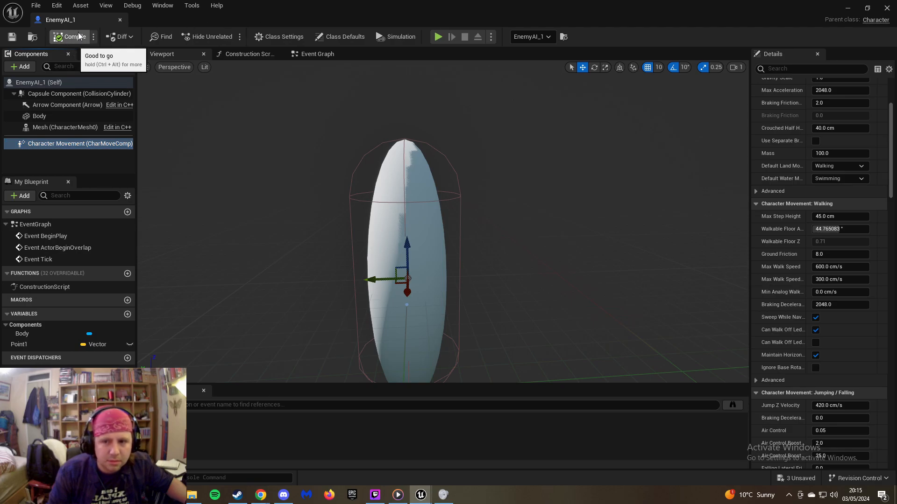
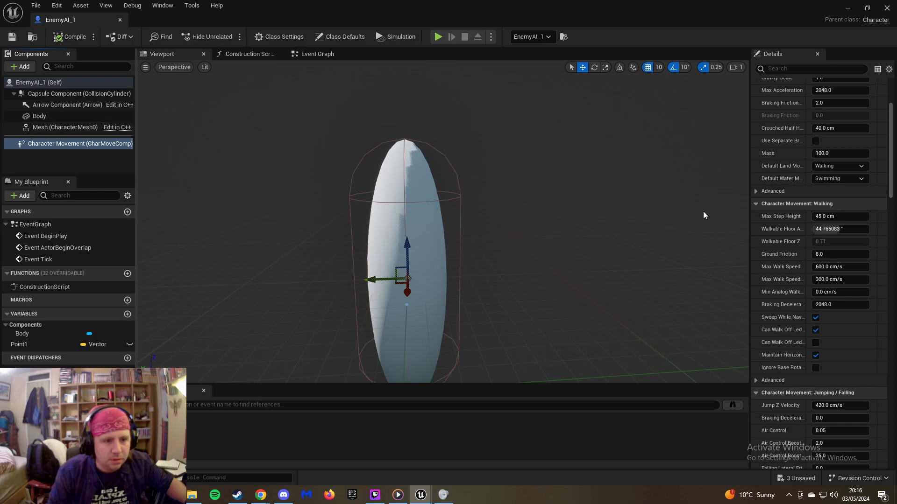
{"action": "scroll", "coordinate": [804, 250], "scroll_direction": "down", "scroll_amount": 5}
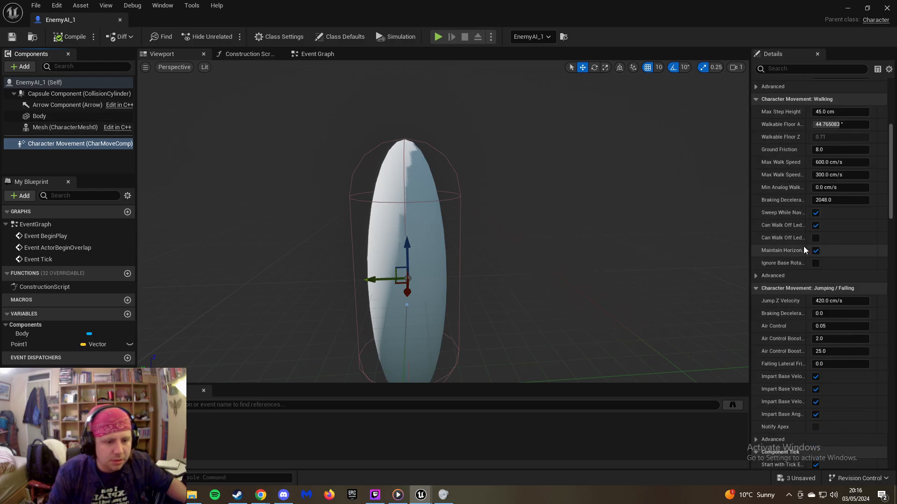
{"action": "scroll", "coordinate": [803, 250], "scroll_direction": "down", "scroll_amount": 6}
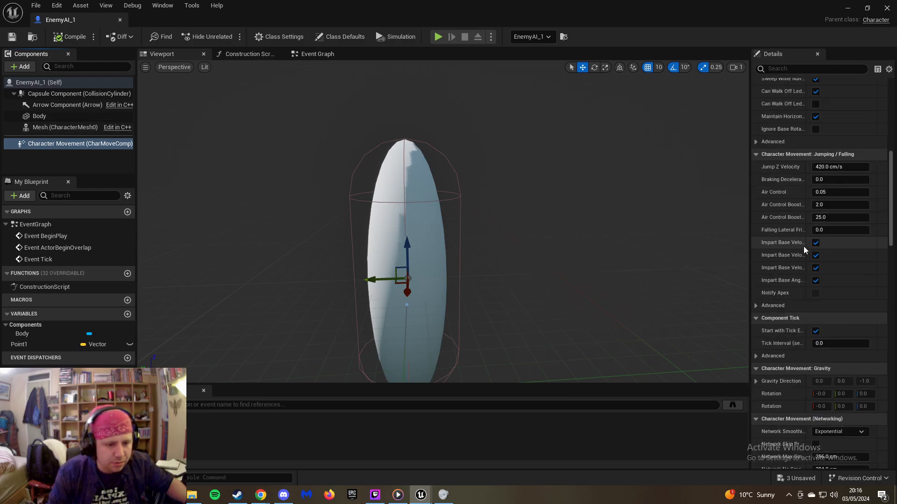
{"action": "scroll", "coordinate": [803, 250], "scroll_direction": "down", "scroll_amount": 5}
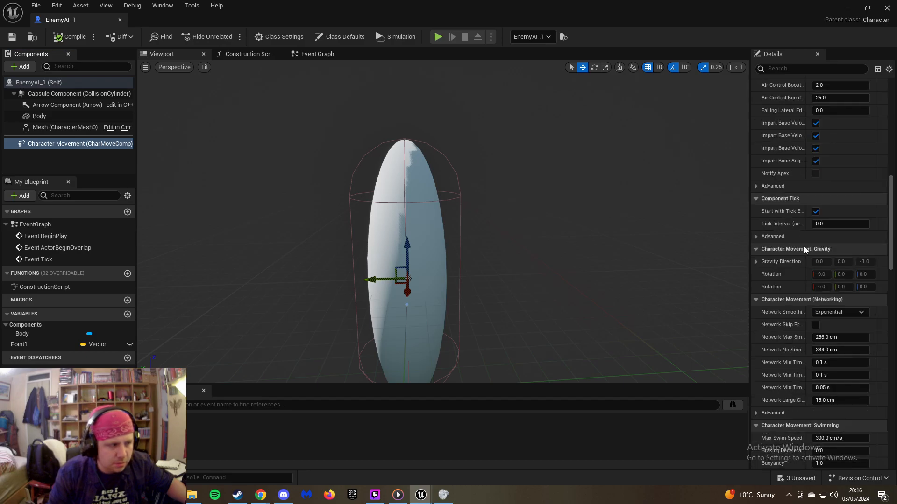
{"action": "scroll", "coordinate": [803, 249], "scroll_direction": "down", "scroll_amount": 8}
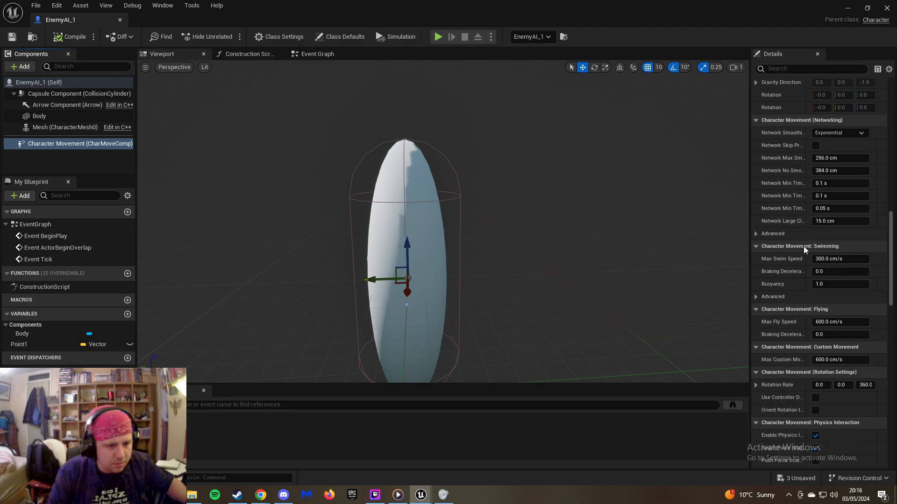
{"action": "scroll", "coordinate": [803, 246], "scroll_direction": "up", "scroll_amount": 13}
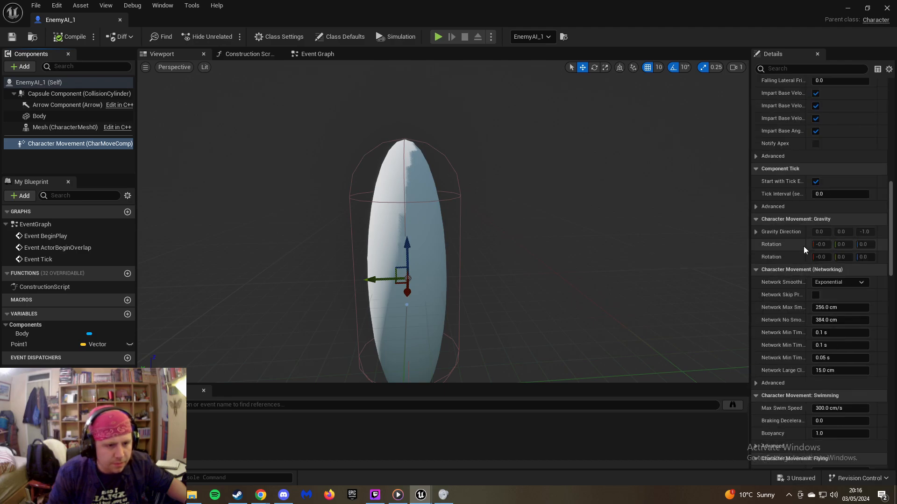
{"action": "scroll", "coordinate": [804, 246], "scroll_direction": "up", "scroll_amount": 11}
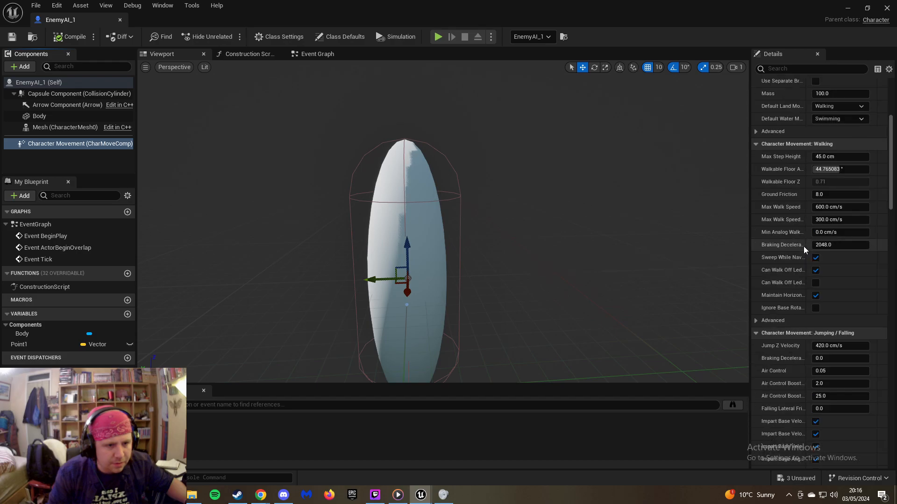
{"action": "left_click", "coordinate": [847, 181]}
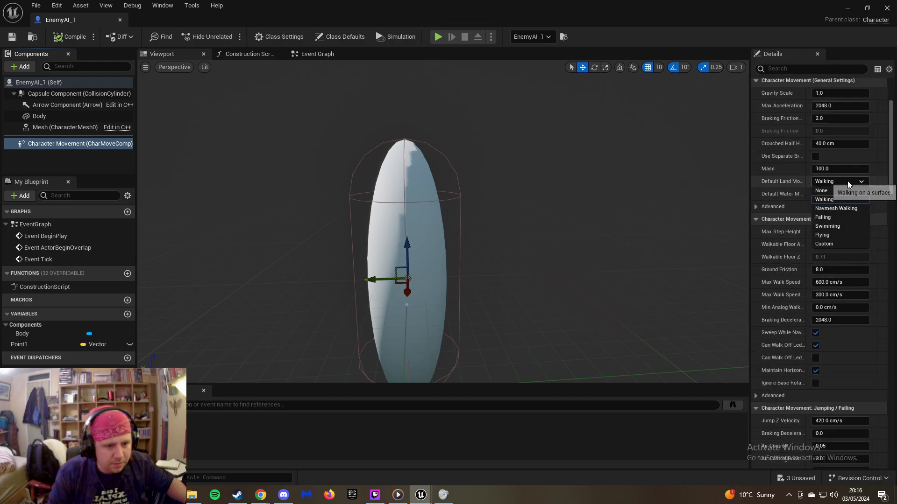
{"action": "left_click", "coordinate": [827, 235]}
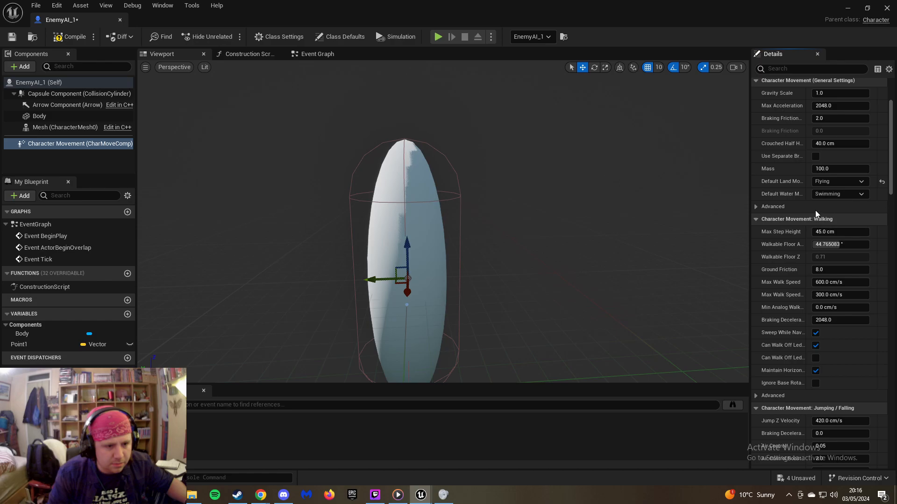
{"action": "left_click", "coordinate": [76, 40]}
Return to the level, play the game, run the character over to EnemyAI_1 to check its movement, and stop the game
{"action": "left_click", "coordinate": [847, 8]}
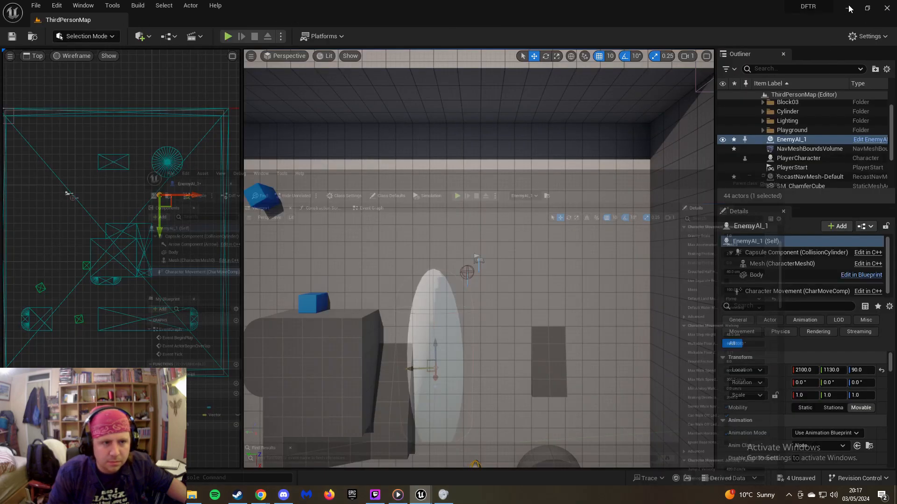
{"action": "left_click", "coordinate": [227, 36]}
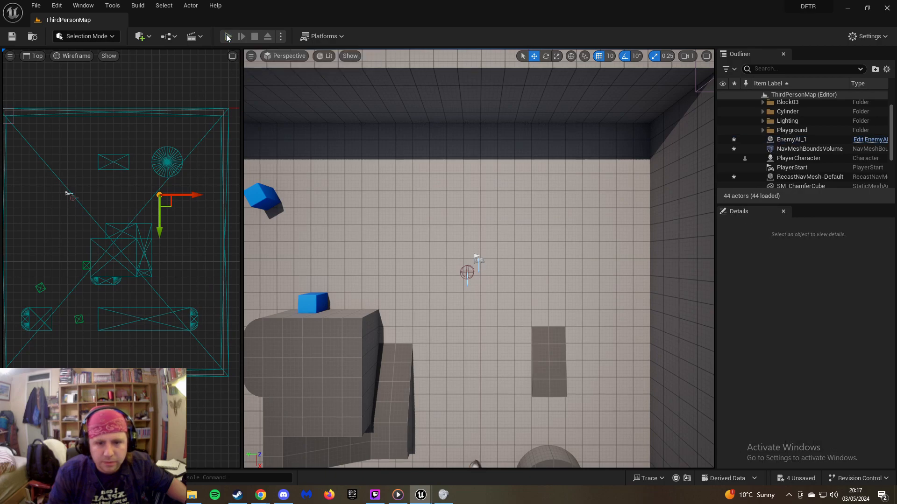
{"action": "left_click", "coordinate": [467, 171]}
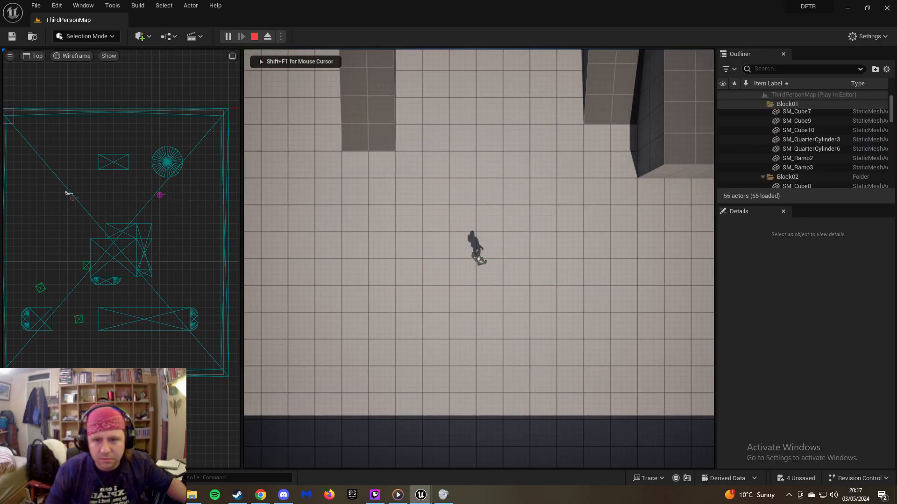
{"action": "key", "text": "w"}
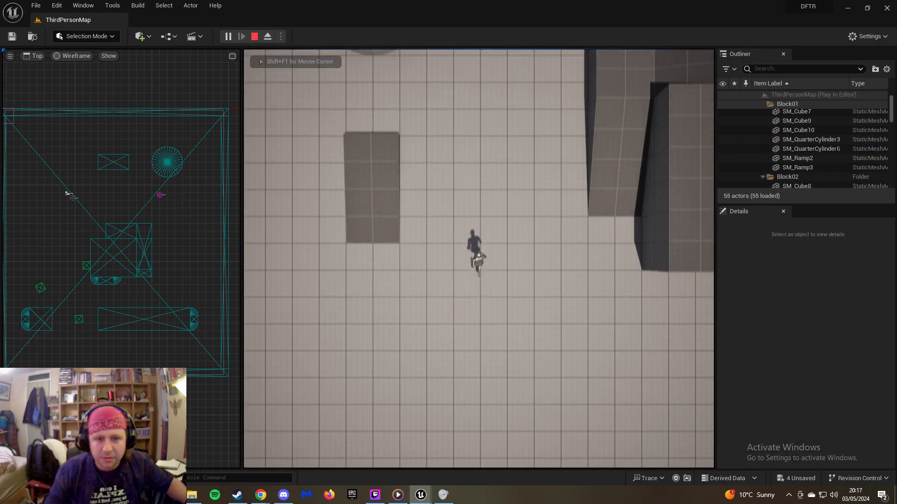
{"action": "key", "text": "w"}
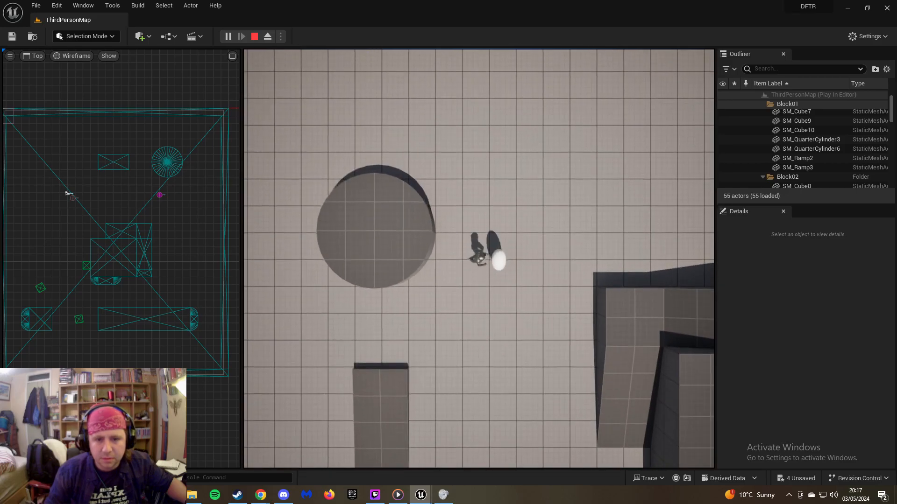
{"action": "key", "text": "shift+F1"}
{"action": "key", "text": "Escape"}
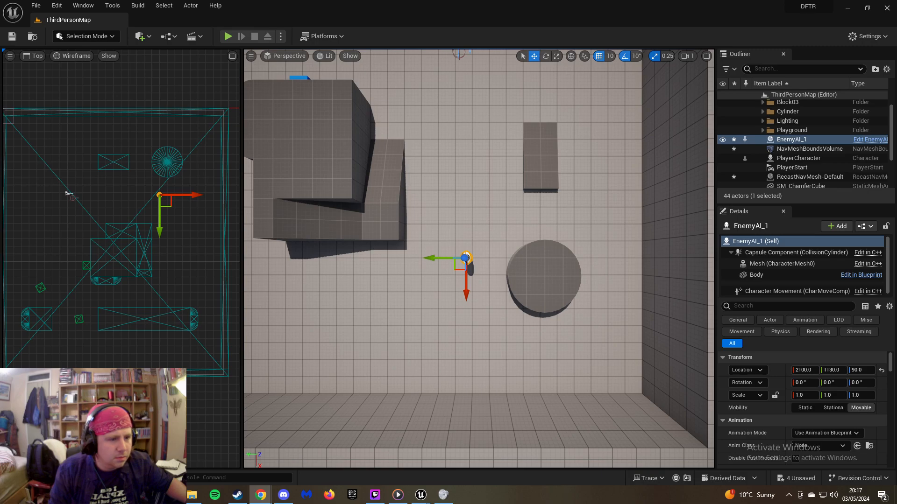
Select the NavMeshBoundsVolume, undo its move in the outliner, and collapse the Playground folder
{"action": "left_click", "coordinate": [790, 150]}
{"action": "mouse_move", "coordinate": [790, 150]}
{"action": "left_mouse_down"}
{"action": "mouse_move", "coordinate": [788, 137]}
{"action": "mouse_move", "coordinate": [741, 136]}
{"action": "mouse_move", "coordinate": [784, 143]}
{"action": "left_mouse_up"}
{"action": "key", "text": "ctrl+z"}
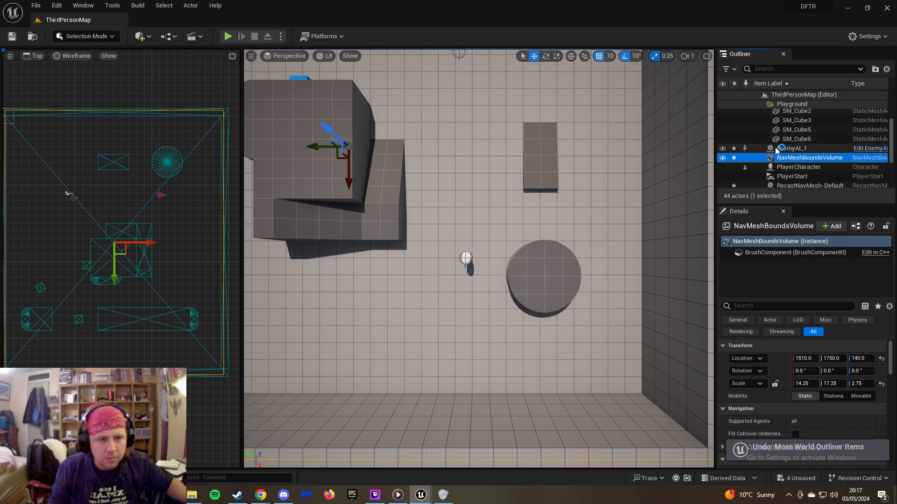
{"action": "scroll", "coordinate": [772, 140], "scroll_direction": "up", "scroll_amount": 4}
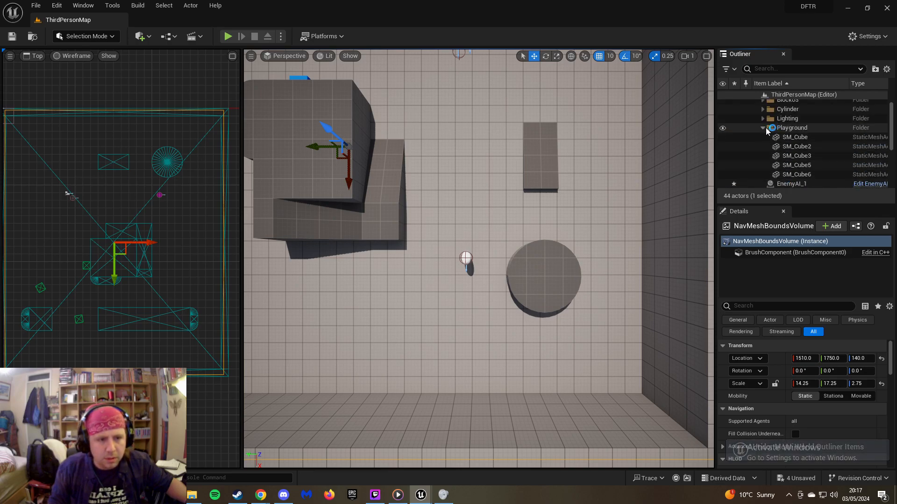
{"action": "left_click", "coordinate": [763, 128]}
{"action": "scroll", "coordinate": [794, 159], "scroll_direction": "down", "scroll_amount": 2}
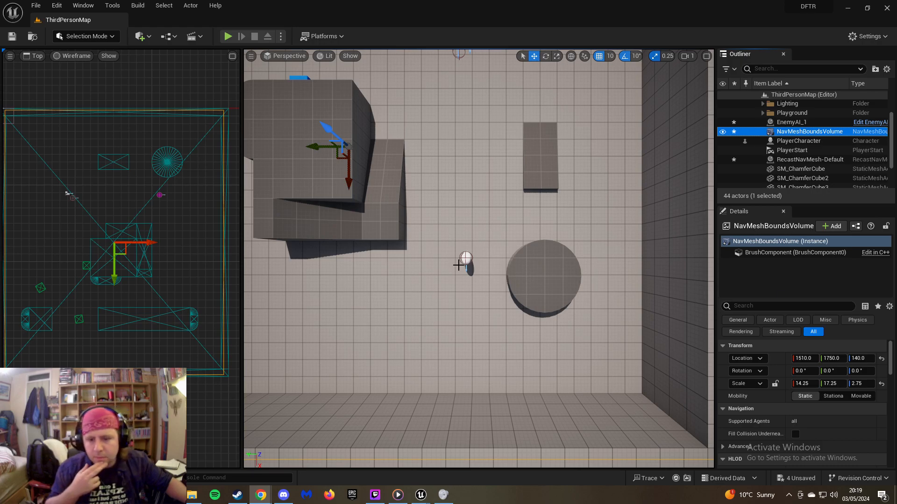
In the EnemyAI_1 blueprint, assign the SK_Mannequin skeletal mesh to the Mesh component and delete the Body component
{"action": "mouse_move", "coordinate": [420, 495]}
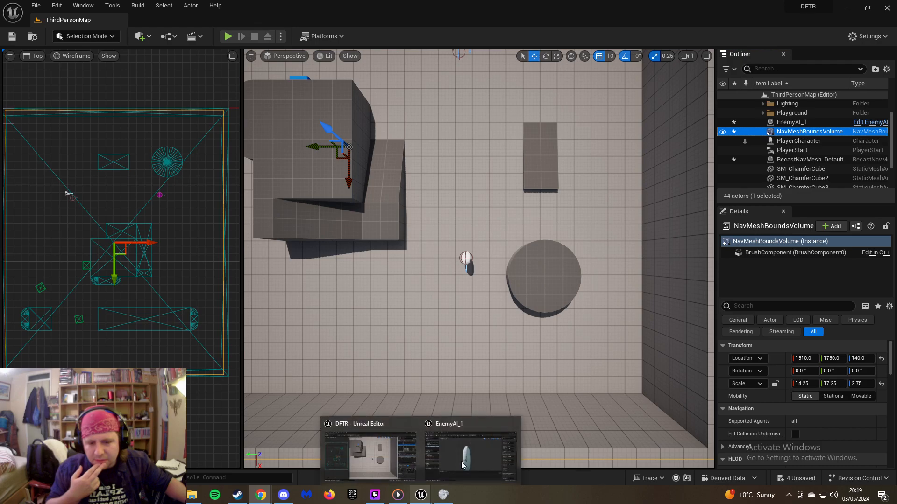
{"action": "left_click", "coordinate": [470, 452]}
{"action": "left_click", "coordinate": [70, 127]}
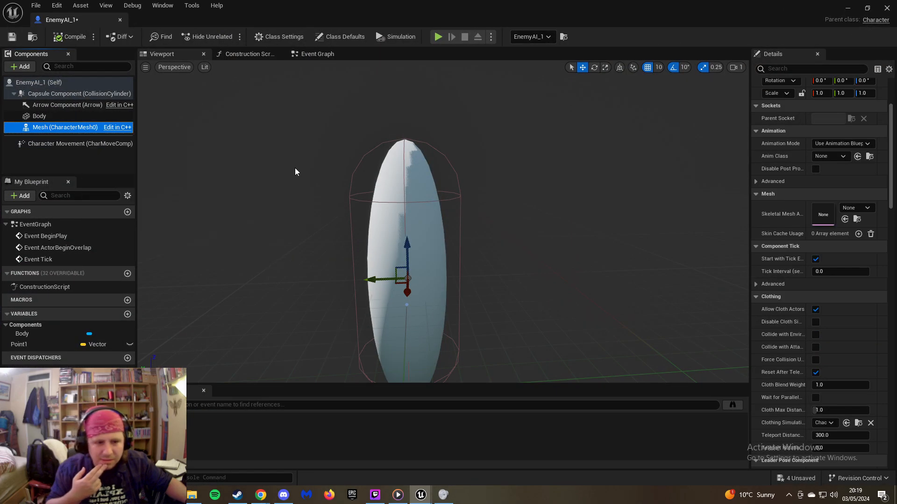
{"action": "left_click", "coordinate": [864, 209]}
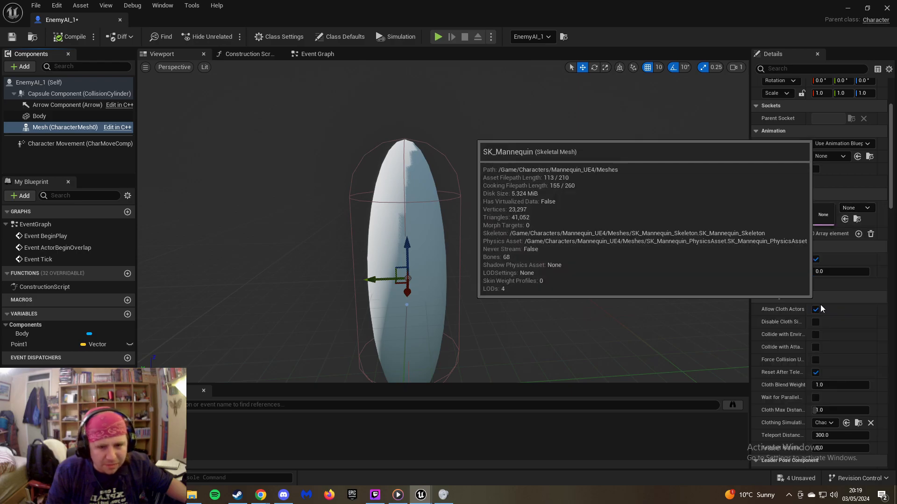
{"action": "left_click", "coordinate": [820, 305]}
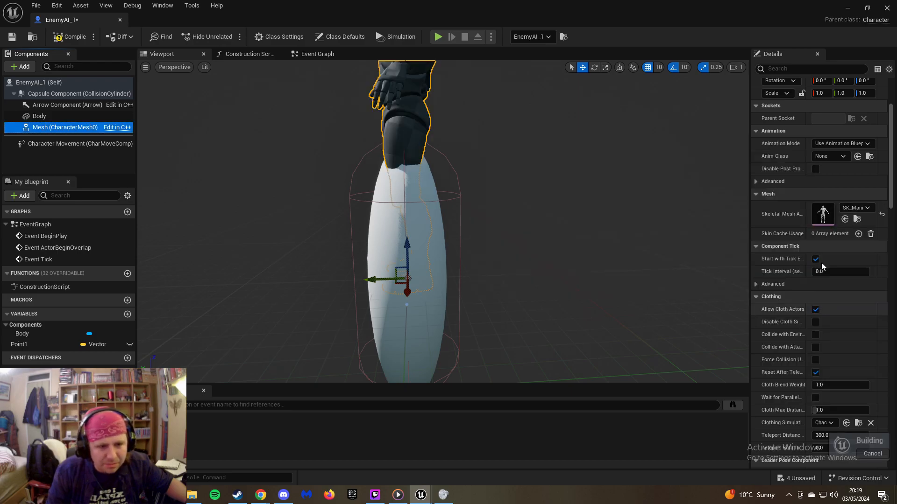
{"action": "left_click", "coordinate": [55, 116]}
{"action": "key", "text": "Delete"}
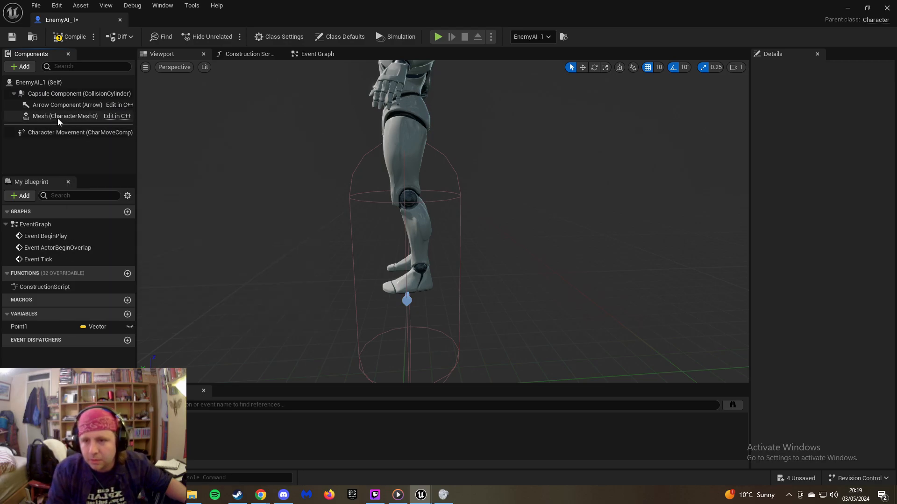
Lower the mannequin Mesh so its feet stand at the base of the capsule, and compile the blueprint
{"action": "left_click", "coordinate": [57, 117]}
{"action": "left_click_drag", "start_coordinate": [403, 241], "coordinate": [405, 334]}
{"action": "right_click_drag", "start_coordinate": [404, 335], "coordinate": [467, 323]}
{"action": "key", "text": "w"}
{"action": "key", "text": "f"}
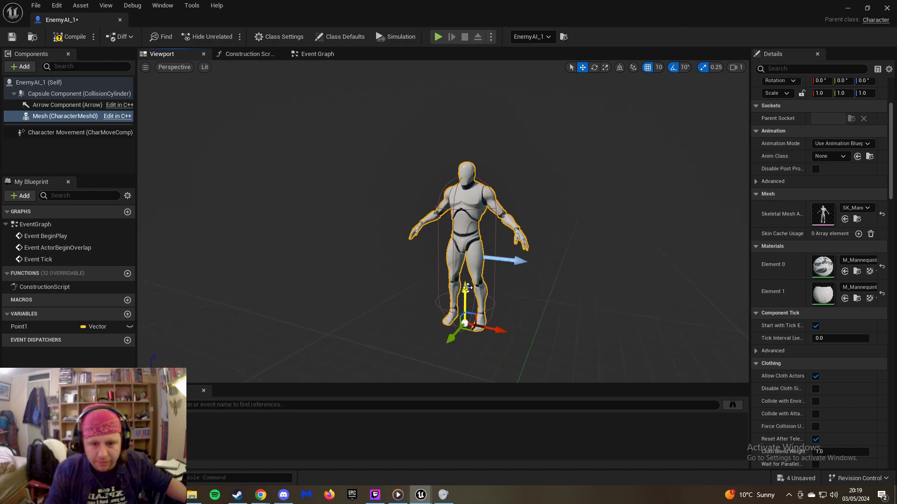
{"action": "left_click", "coordinate": [69, 36]}
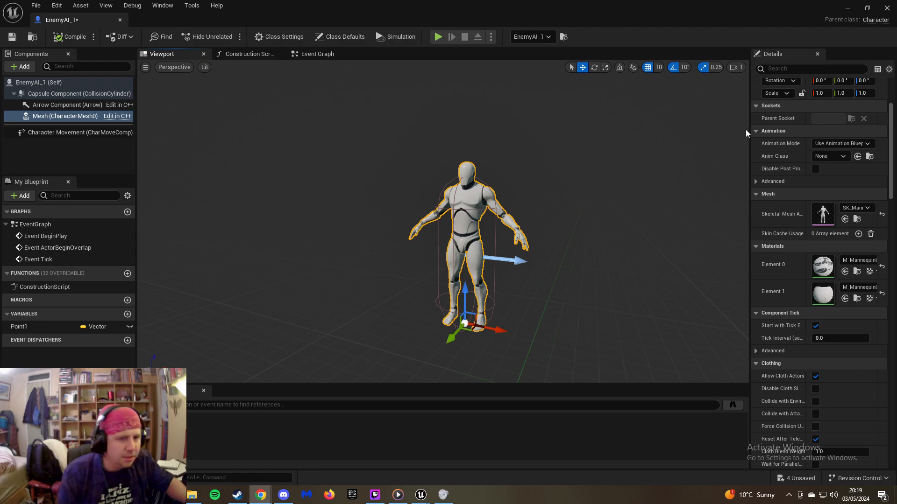
Return to the level, play the game, run around the mannequin enemy to test whether it moves, and stop the game
{"action": "left_click", "coordinate": [848, 8]}
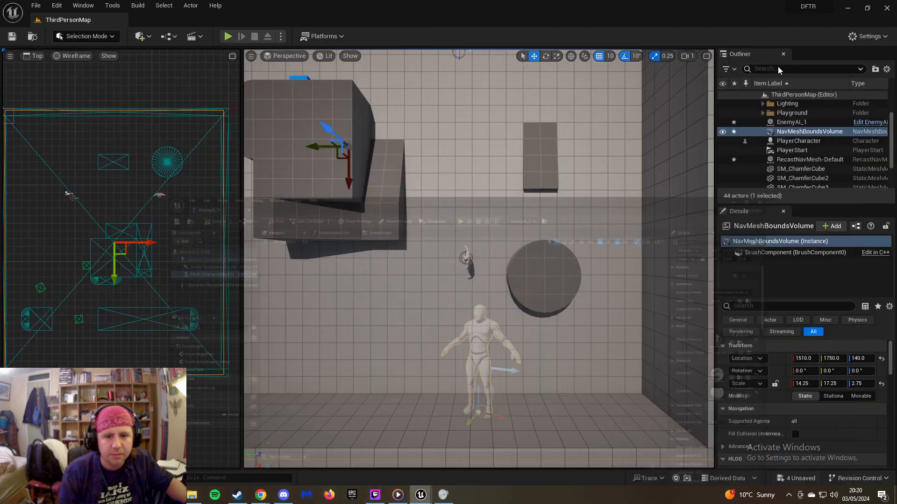
{"action": "left_click", "coordinate": [228, 36]}
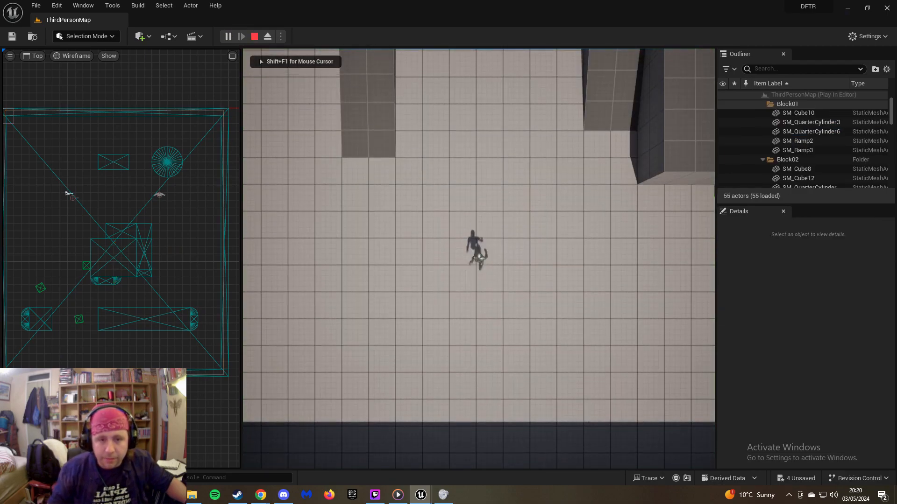
{"action": "key", "text": "w"}
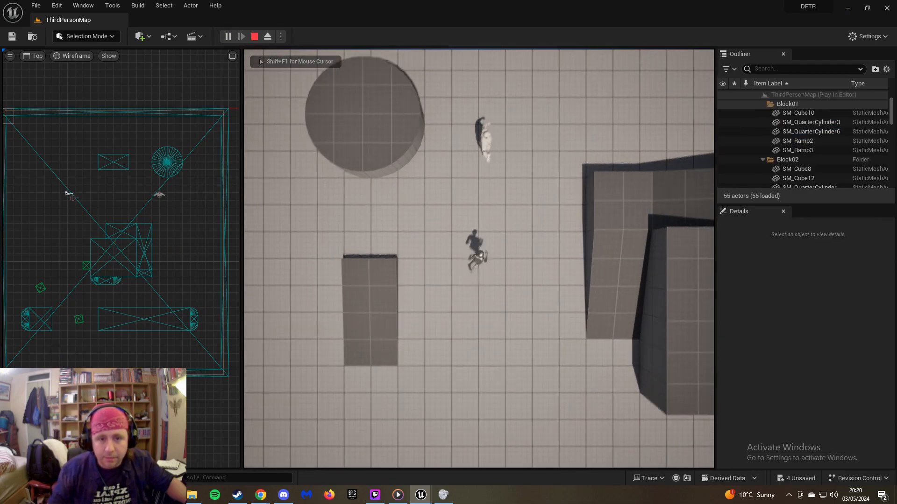
{"action": "key", "text": "d"}
{"action": "key", "text": "w"}
{"action": "key", "text": "a"}
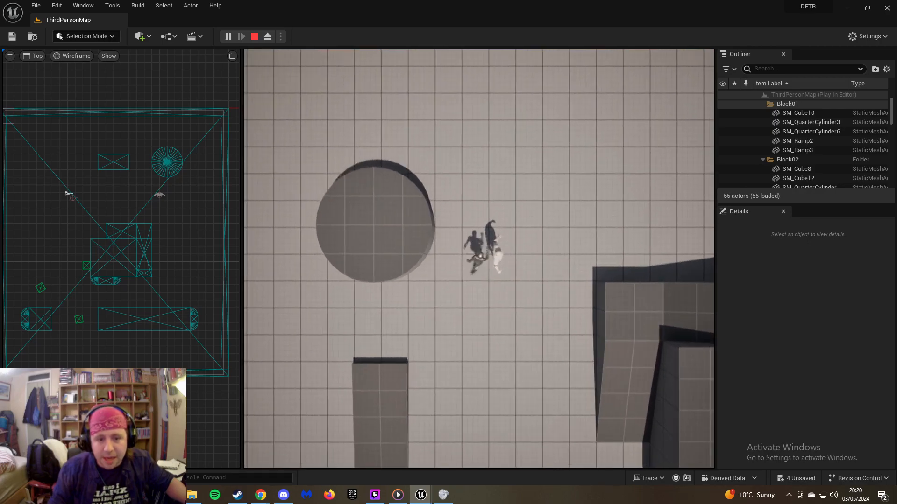
{"action": "key", "text": "d"}
{"action": "key", "text": "s"}
{"action": "key", "text": "a"}
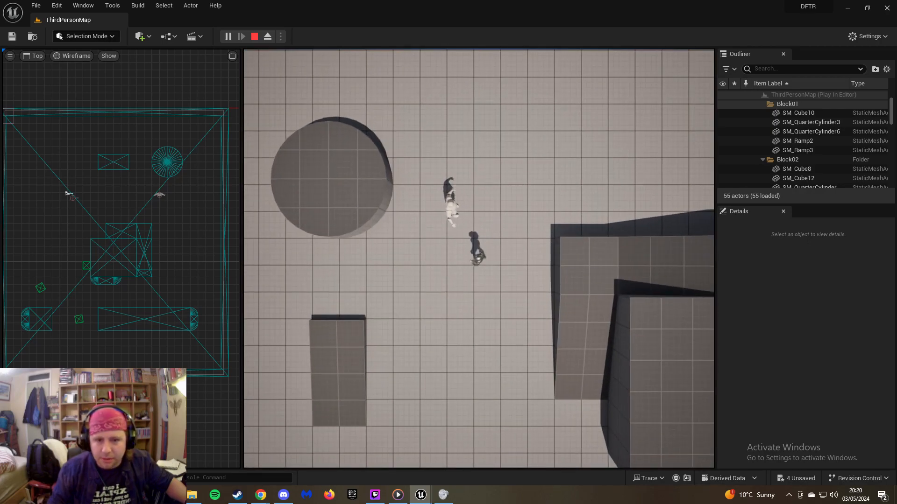
{"action": "key", "text": "Escape"}
Scale EnemyAI_1 uniformly to 0.75 in the level and lower it to a Z location of 60
{"action": "right_click_drag", "start_coordinate": [478, 259], "coordinate": [322, 157]}
{"action": "key", "text": "w"}
{"action": "mouse_move", "coordinate": [474, 131]}
{"action": "right_mouse_down"}
{"action": "mouse_move", "coordinate": [423, 117]}
{"action": "mouse_move", "coordinate": [474, 131]}
{"action": "right_mouse_up"}
{"action": "key", "text": "w"}
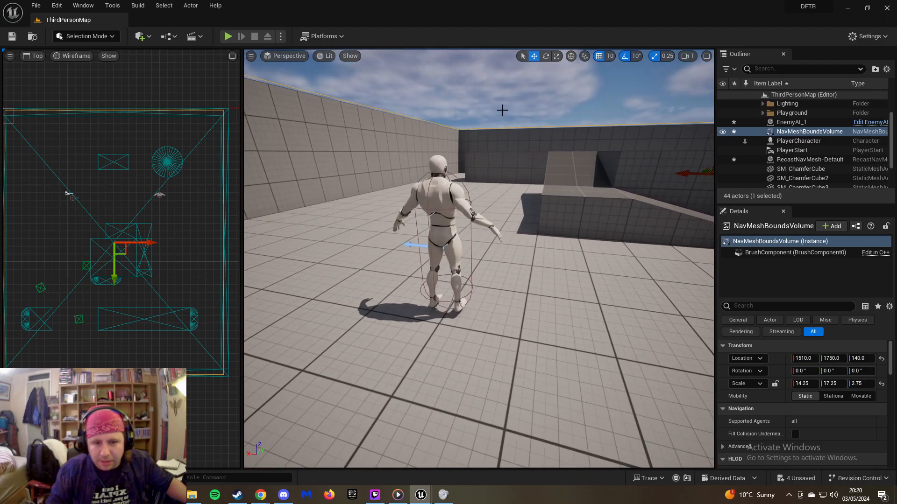
{"action": "left_click", "coordinate": [439, 203]}
{"action": "key", "text": "r"}
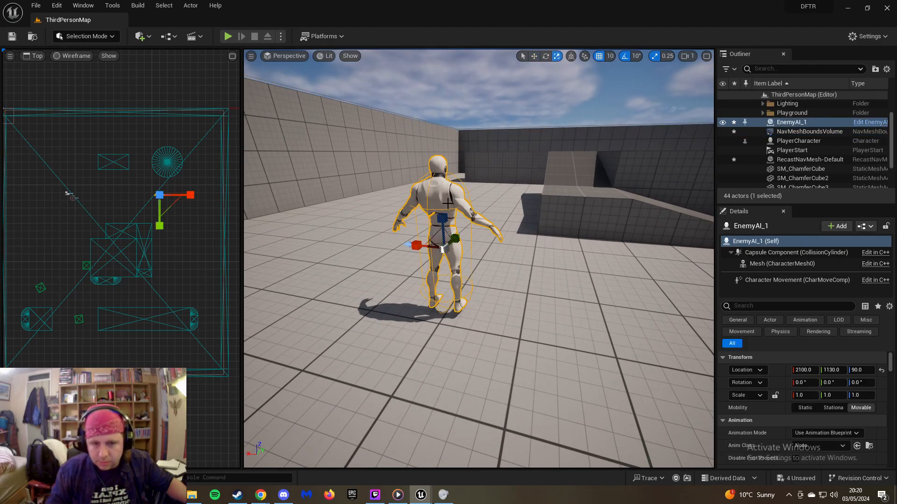
{"action": "mouse_move", "coordinate": [442, 249]}
{"action": "left_mouse_down"}
{"action": "mouse_move", "coordinate": [423, 260]}
{"action": "mouse_move", "coordinate": [432, 254]}
{"action": "left_mouse_up"}
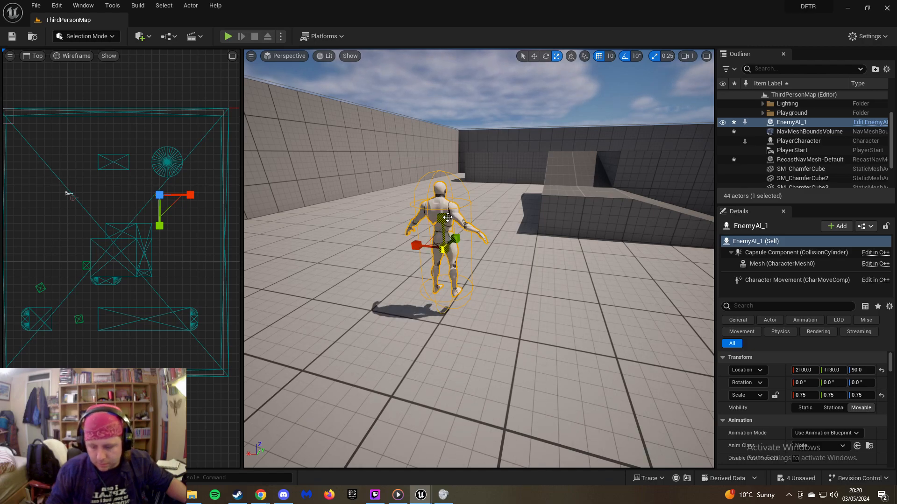
{"action": "key", "text": "w"}
{"action": "left_click_drag", "start_coordinate": [444, 214], "coordinate": [445, 238]}
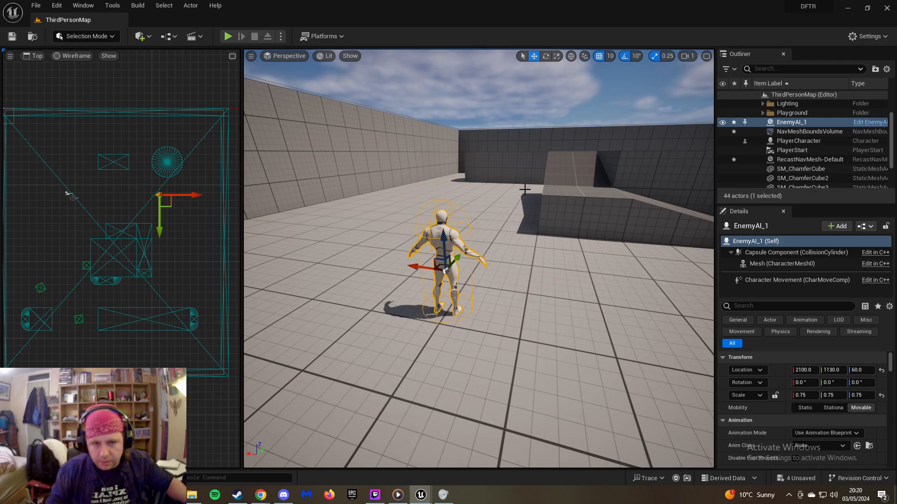
Play the level, run around the resized mannequin enemy to test whether it moves, and stop the game
{"action": "left_click", "coordinate": [227, 36]}
{"action": "left_click", "coordinate": [402, 136]}
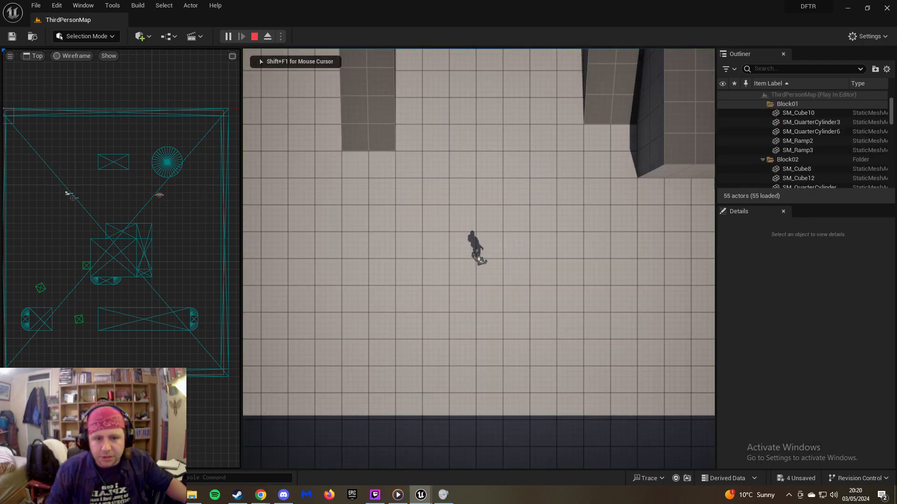
{"action": "key", "text": "w"}
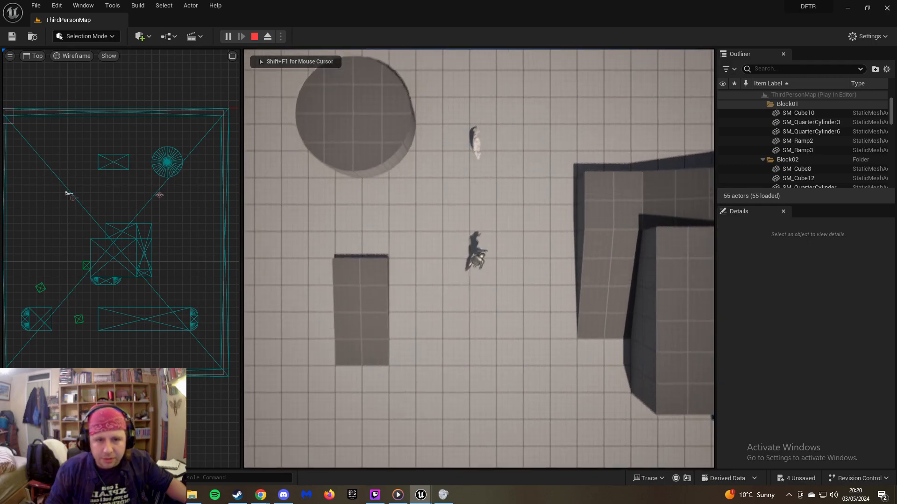
{"action": "key", "text": "a"}
{"action": "key", "text": "s"}
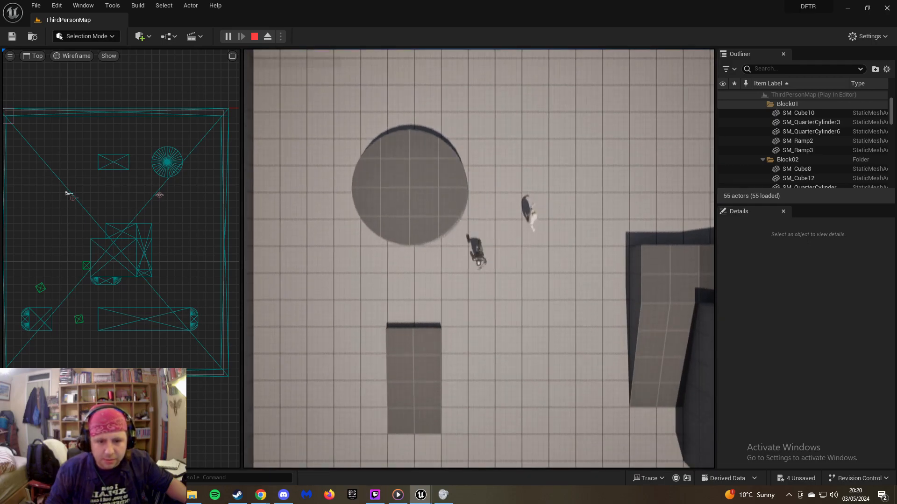
{"action": "key", "text": "d"}
{"action": "key", "text": "shift+F1"}
{"action": "key", "text": "Escape"}
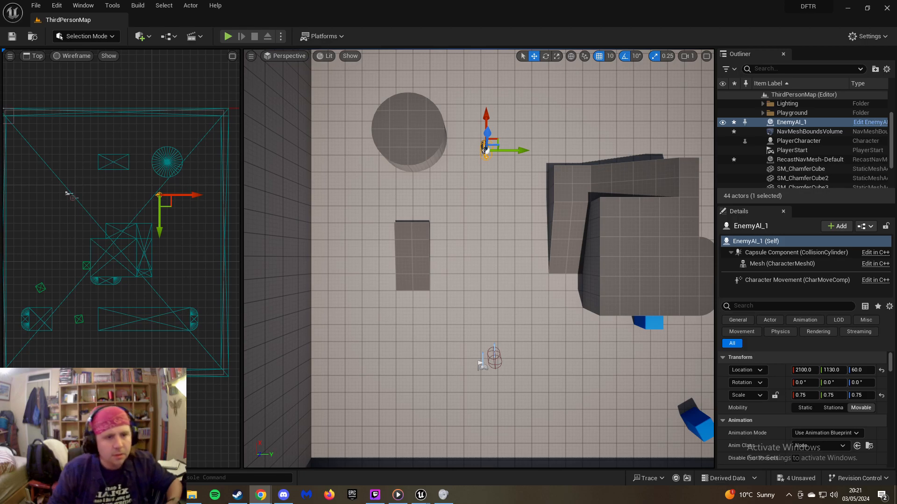
Select the NavMeshBoundsVolume and examine how its bounds cover the arena from above and at an angle
{"action": "left_click", "coordinate": [790, 133]}
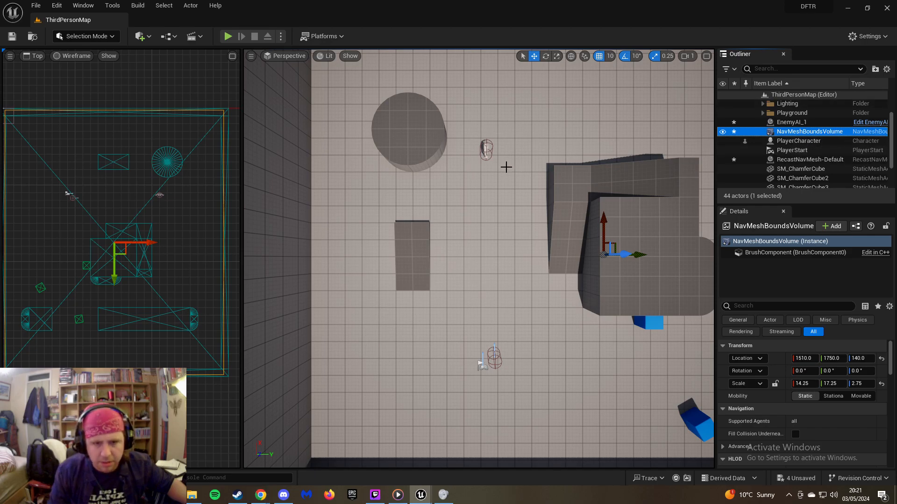
{"action": "mouse_move", "coordinate": [571, 156]}
{"action": "right_mouse_down"}
{"action": "mouse_move", "coordinate": [546, 150]}
{"action": "mouse_move", "coordinate": [523, 84]}
{"action": "mouse_move", "coordinate": [584, 93]}
{"action": "mouse_move", "coordinate": [664, 145]}
{"action": "mouse_move", "coordinate": [569, 145]}
{"action": "mouse_move", "coordinate": [612, 77]}
{"action": "mouse_move", "coordinate": [551, 70]}
{"action": "mouse_move", "coordinate": [514, 51]}
{"action": "mouse_move", "coordinate": [575, 173]}
{"action": "right_mouse_up"}
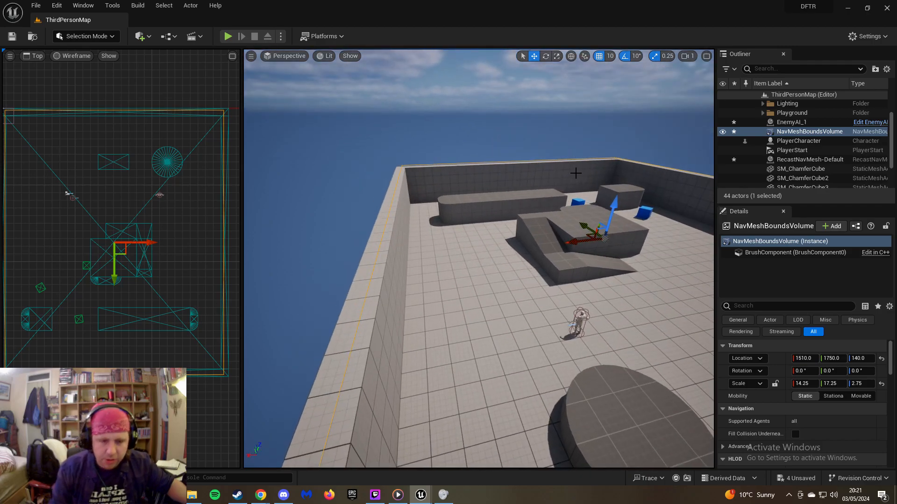
{"action": "right_click_drag", "start_coordinate": [601, 209], "coordinate": [668, 248]}
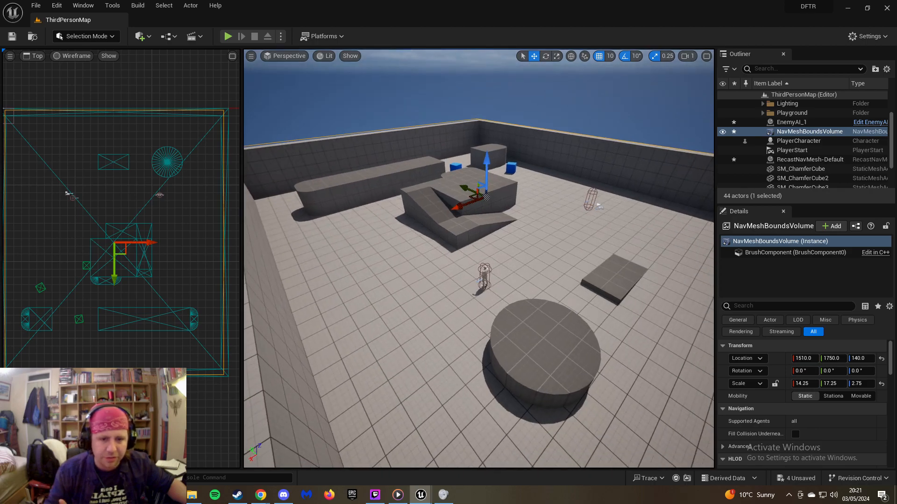
{"action": "right_click_drag", "start_coordinate": [514, 257], "coordinate": [562, 212]}
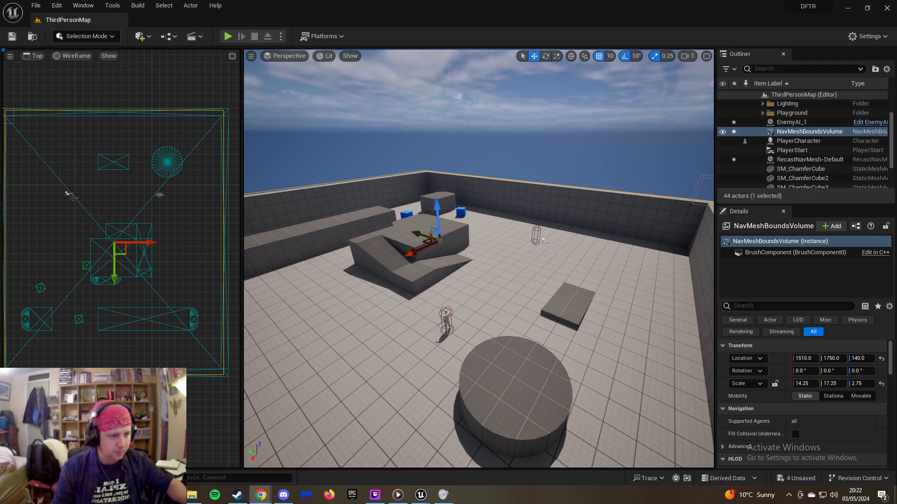
Save the level and close the editor, saving the EnemyAI_1 blueprint, to restart the project
{"action": "left_click", "coordinate": [11, 37]}
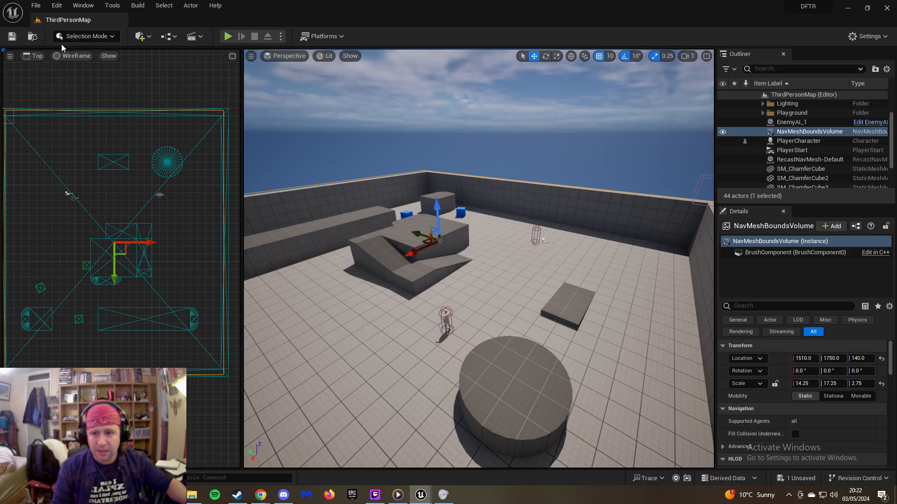
{"action": "left_click", "coordinate": [887, 8]}
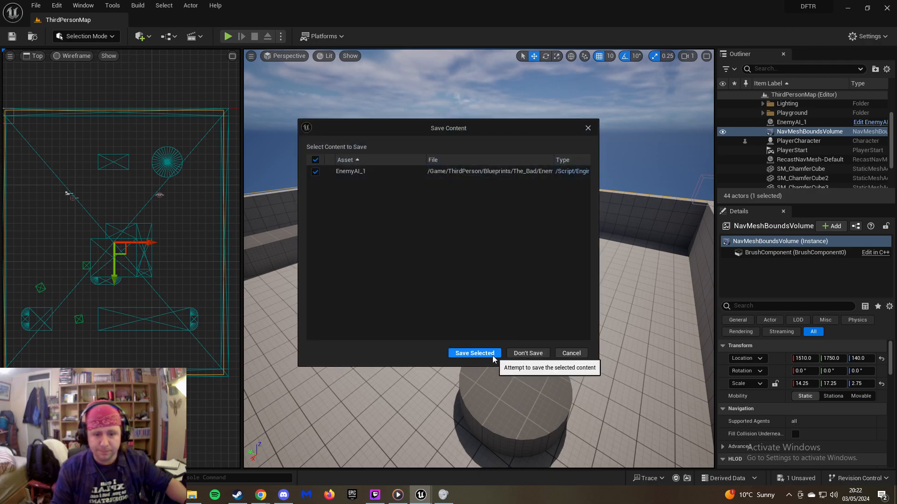
{"action": "left_click", "coordinate": [472, 353]}
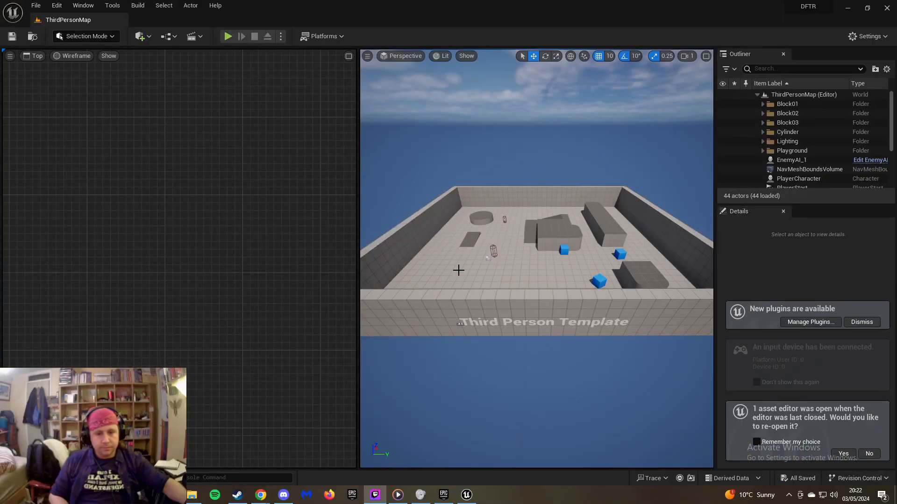
Frame the whole arena in the Top wireframe view and narrow that view to enlarge the perspective view
{"action": "left_click", "coordinate": [504, 268]}
{"action": "left_click", "coordinate": [309, 236]}
{"action": "scroll", "coordinate": [304, 236], "scroll_direction": "down", "scroll_amount": 10}
{"action": "scroll", "coordinate": [299, 237], "scroll_direction": "down", "scroll_amount": 7}
{"action": "right_click_drag", "start_coordinate": [298, 236], "coordinate": [159, 240]}
{"action": "scroll", "coordinate": [186, 242], "scroll_direction": "up", "scroll_amount": 3}
{"action": "scroll", "coordinate": [185, 243], "scroll_direction": "up", "scroll_amount": 12}
{"action": "right_click_drag", "start_coordinate": [235, 243], "coordinate": [156, 238]}
{"action": "scroll", "coordinate": [156, 238], "scroll_direction": "down", "scroll_amount": 7}
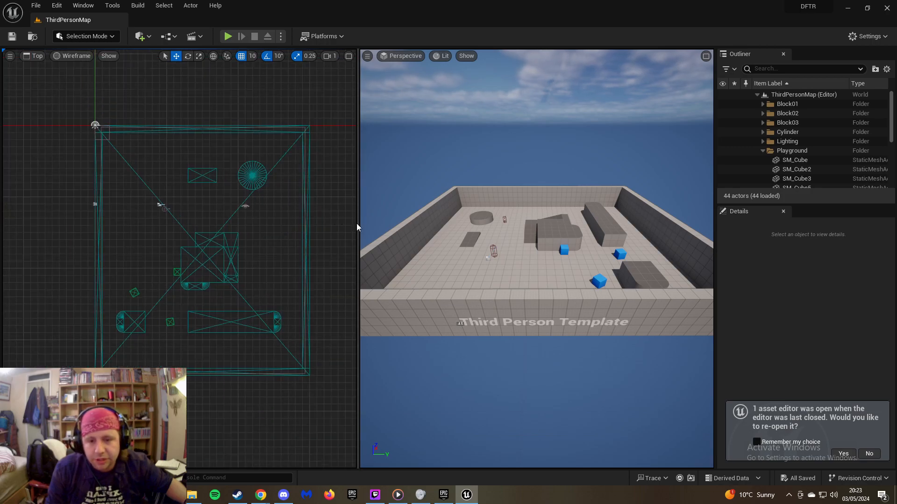
{"action": "left_click_drag", "start_coordinate": [353, 224], "coordinate": [241, 225]}
{"action": "right_click_drag", "start_coordinate": [189, 222], "coordinate": [170, 236]}
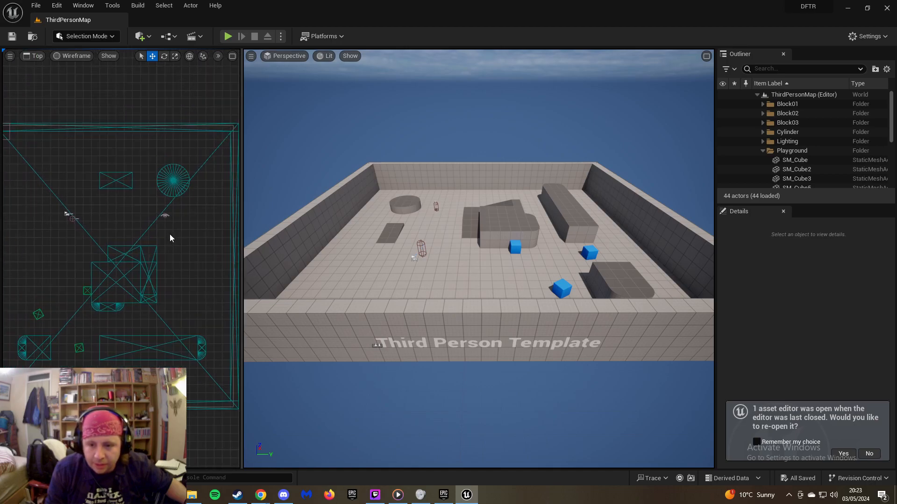
{"action": "left_click_drag", "start_coordinate": [242, 228], "coordinate": [238, 228]}
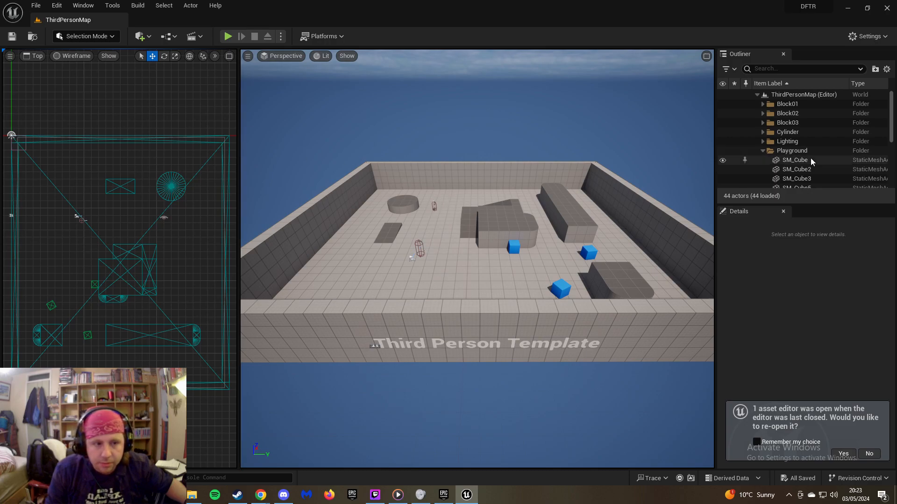
Collapse the Playground folder and raise the NavMeshBoundsVolume to a Z location of 160
{"action": "scroll", "coordinate": [794, 150], "scroll_direction": "down", "scroll_amount": 1}
{"action": "left_click", "coordinate": [763, 136]}
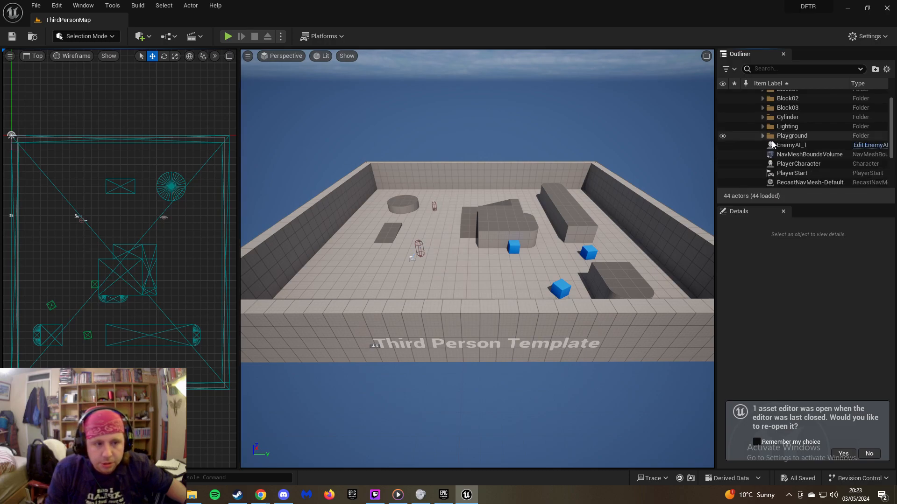
{"action": "left_click", "coordinate": [797, 154]}
{"action": "mouse_move", "coordinate": [484, 192]}
{"action": "left_mouse_down"}
{"action": "mouse_move", "coordinate": [483, 159]}
{"action": "mouse_move", "coordinate": [481, 210]}
{"action": "mouse_move", "coordinate": [480, 189]}
{"action": "left_mouse_up"}
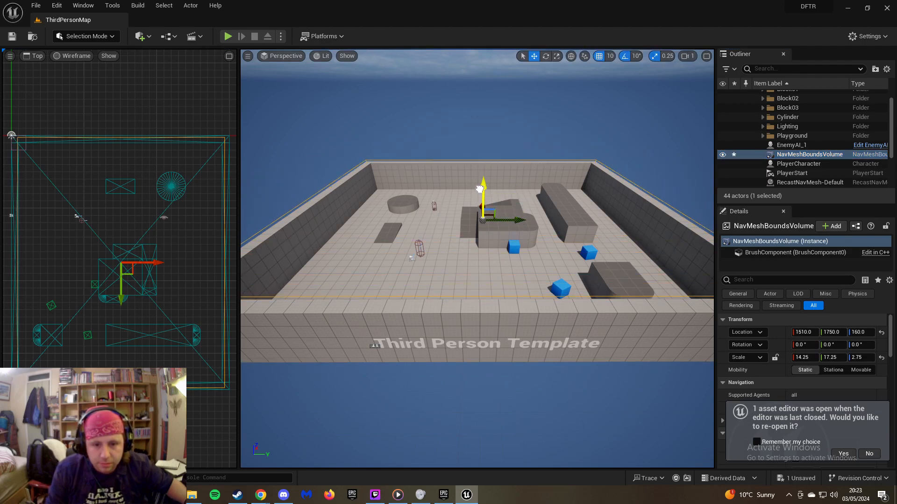
Play the level with the raised nav mesh volume, run up to the enemy to test its movement, and stop
{"action": "left_click", "coordinate": [227, 36]}
{"action": "left_click", "coordinate": [334, 112]}
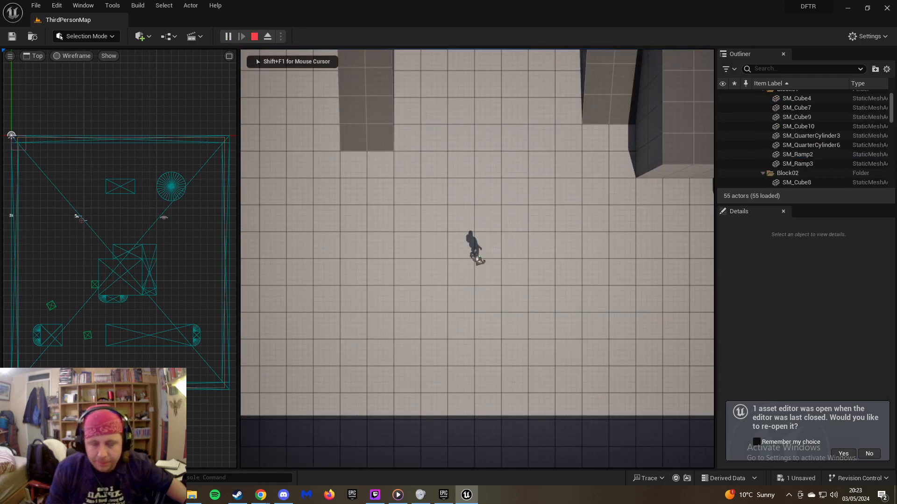
{"action": "key", "text": "w"}
{"action": "key", "text": "w"}
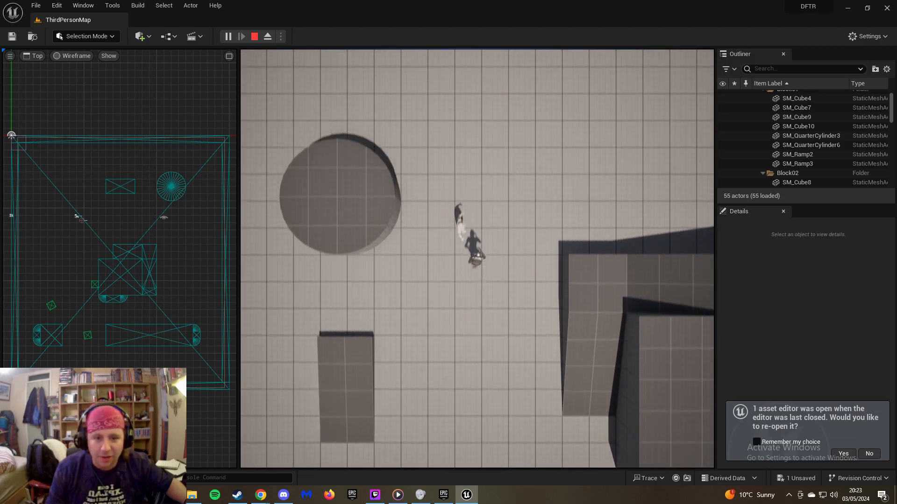
{"action": "key", "text": "w"}
{"action": "key", "text": "a"}
{"action": "key", "text": "s"}
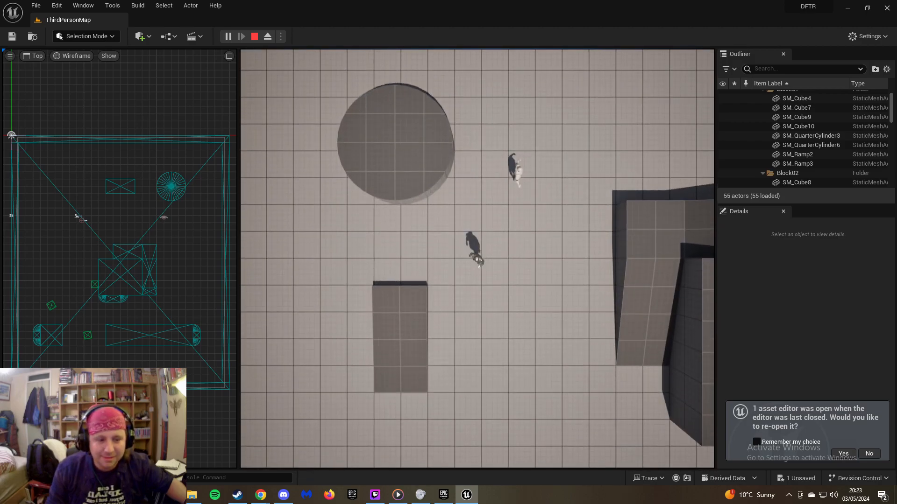
{"action": "key", "text": "s"}
{"action": "key", "text": "Escape"}
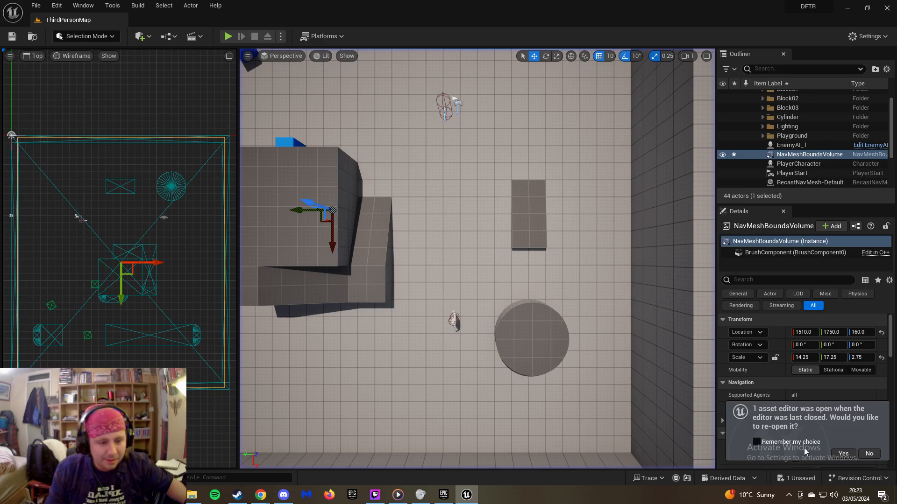
Reopen the previously open EnemyAI_1 blueprint, maximize its window and examine the AI MoveTo setup in the Event Graph
{"action": "left_click", "coordinate": [830, 453]}
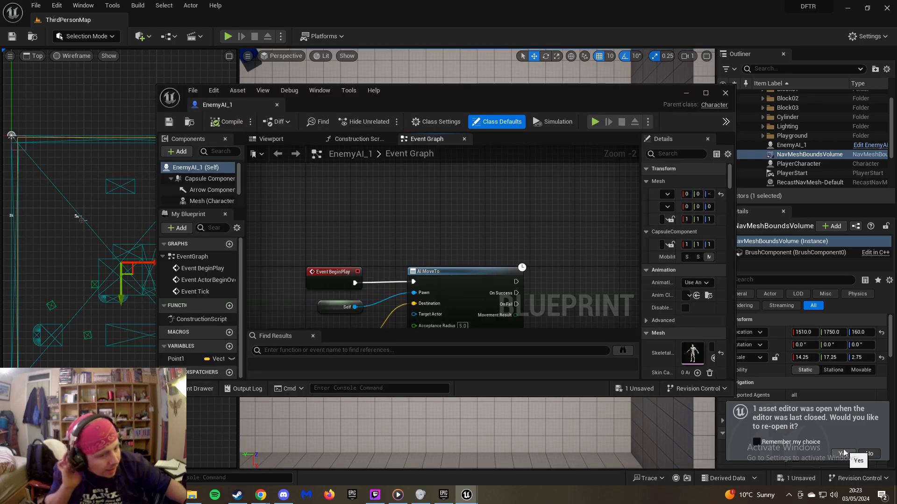
{"action": "left_click_drag", "start_coordinate": [506, 96], "coordinate": [452, 9]}
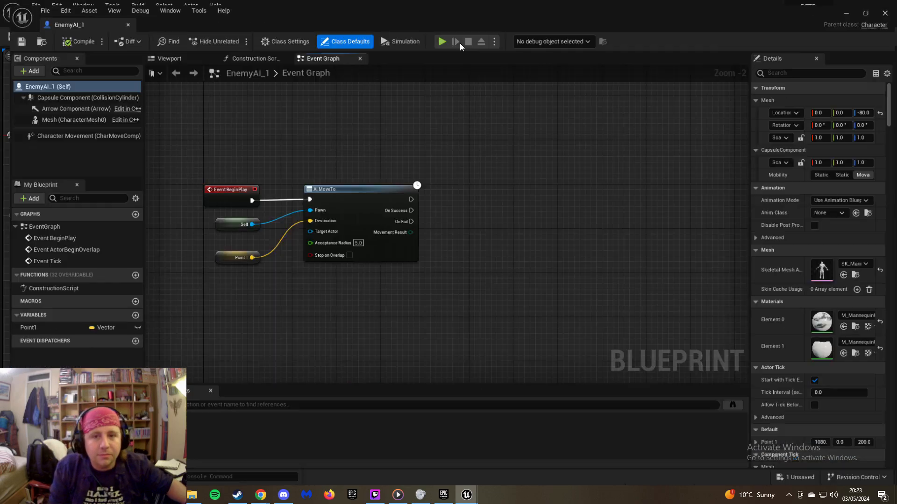
{"action": "right_click_drag", "start_coordinate": [334, 313], "coordinate": [407, 313]}
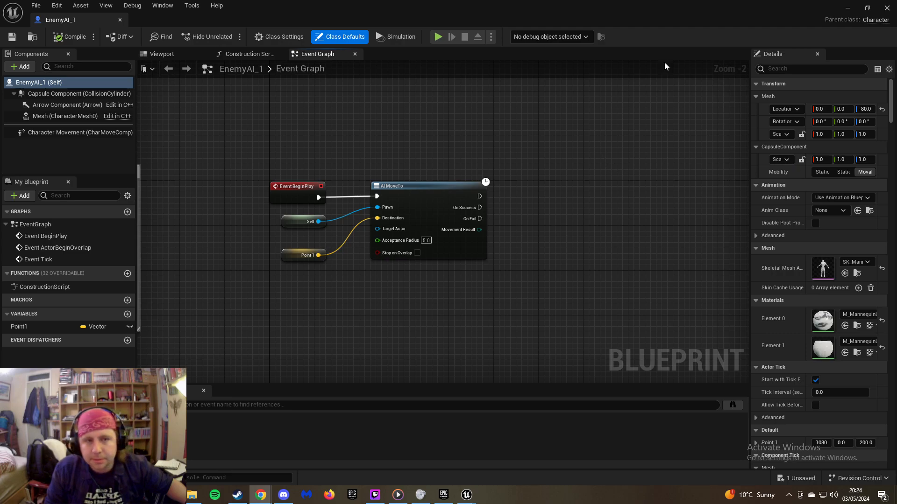
Return to the level and enable Can Ever Affect Navigation in the NavMeshBoundsVolume's advanced Navigation settings
{"action": "left_click", "coordinate": [846, 8]}
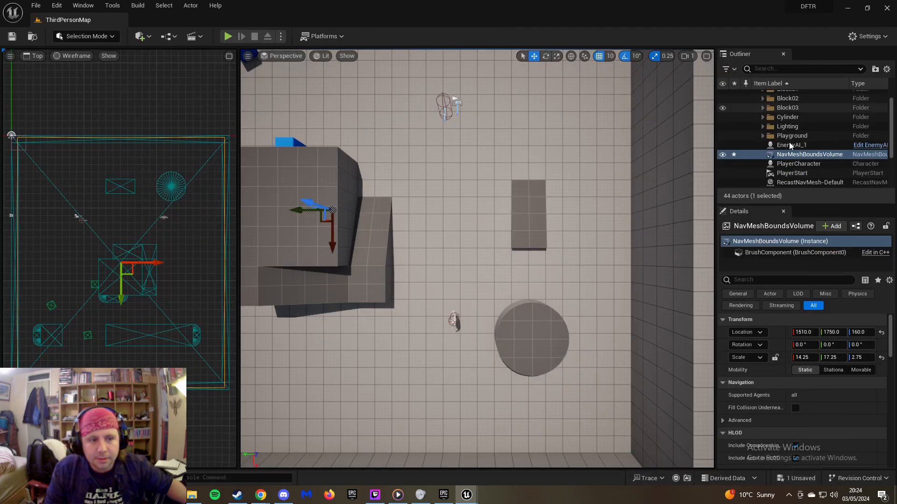
{"action": "left_click", "coordinate": [796, 156]}
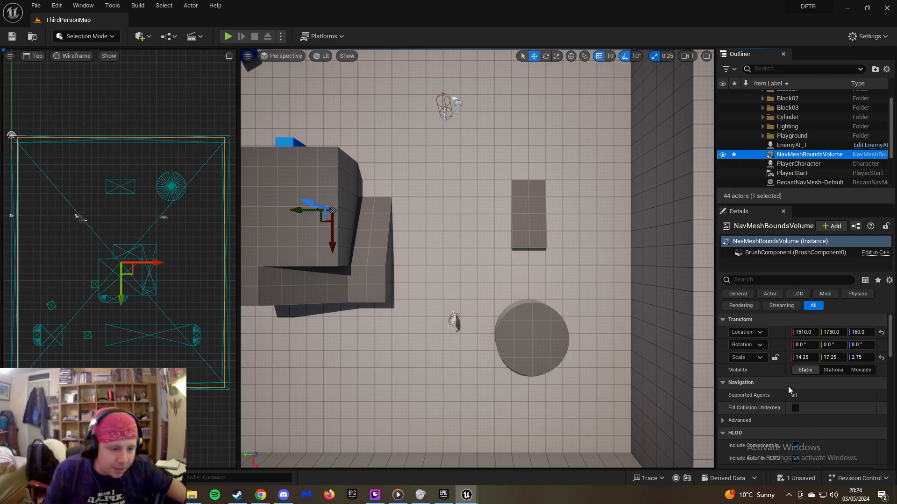
{"action": "scroll", "coordinate": [786, 382], "scroll_direction": "down", "scroll_amount": 2}
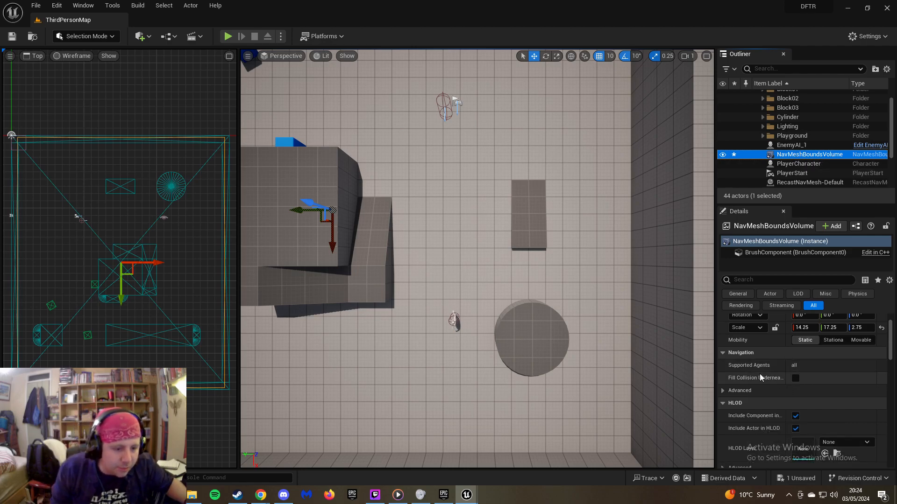
{"action": "left_click", "coordinate": [723, 391]}
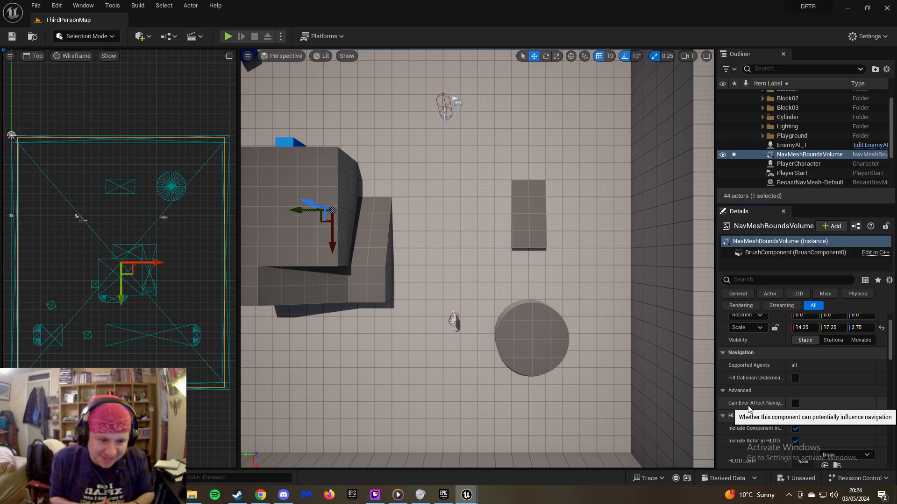
{"action": "left_click", "coordinate": [795, 403]}
Look through the NavMeshBoundsVolume's HLOD, Collision, Brush Settings and remaining properties for anything affecting navigation
{"action": "scroll", "coordinate": [782, 404], "scroll_direction": "down", "scroll_amount": 3}
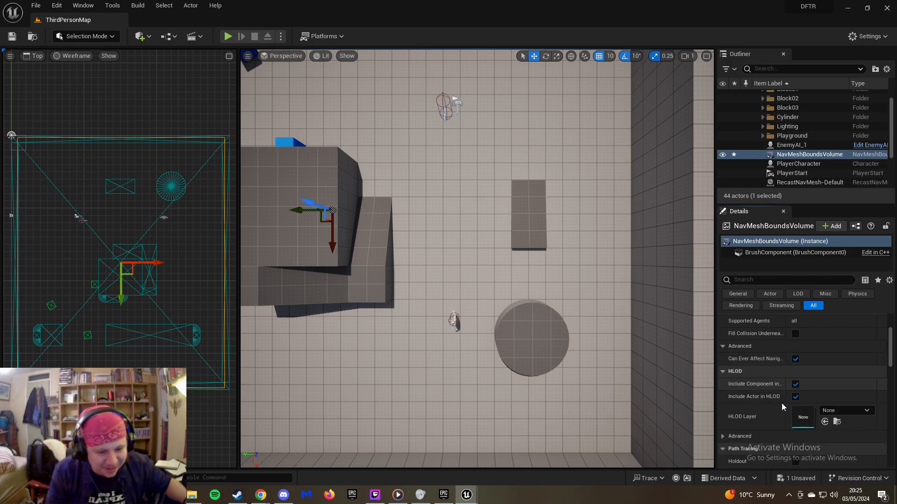
{"action": "scroll", "coordinate": [784, 400], "scroll_direction": "down", "scroll_amount": 3}
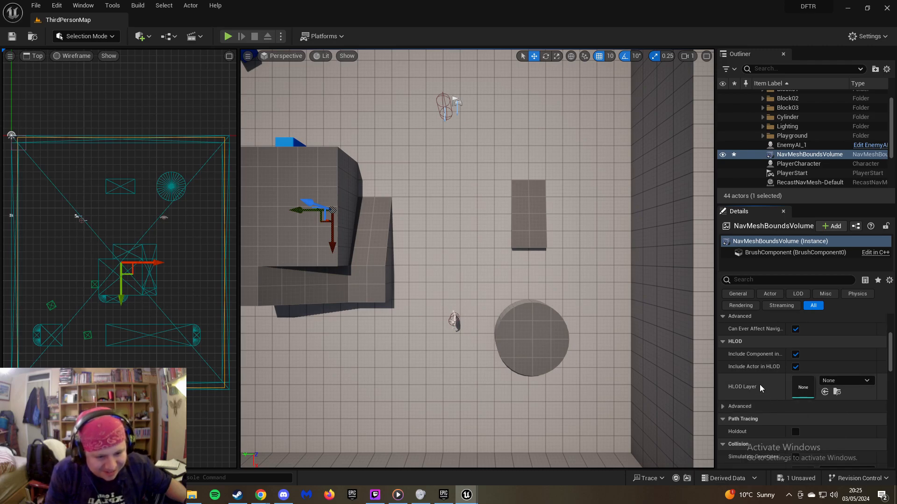
{"action": "scroll", "coordinate": [760, 386], "scroll_direction": "down", "scroll_amount": 2}
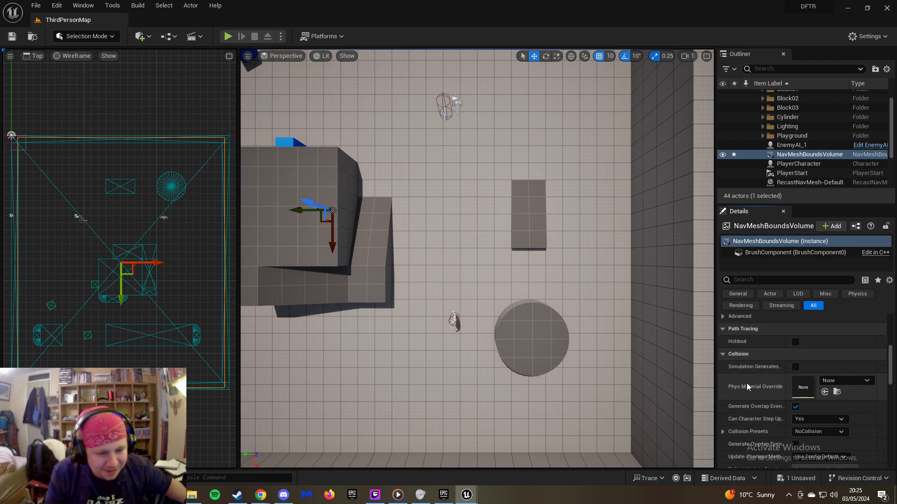
{"action": "scroll", "coordinate": [769, 377], "scroll_direction": "down", "scroll_amount": 10}
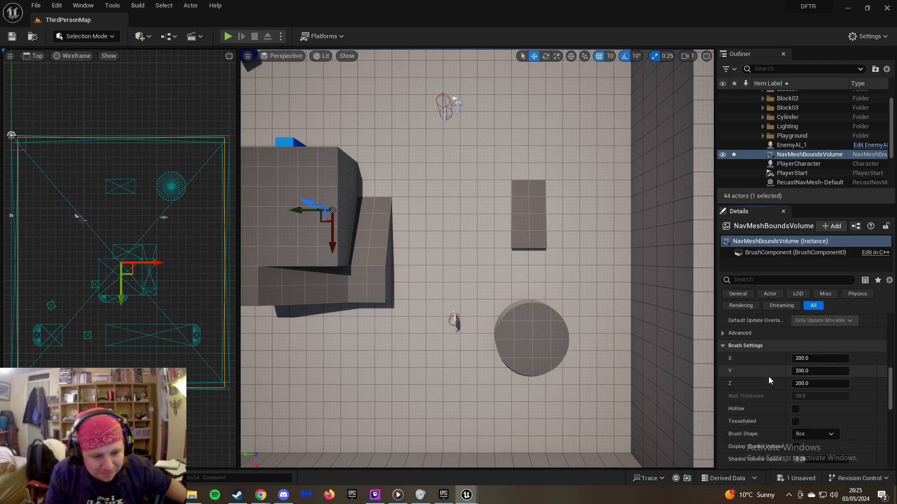
{"action": "scroll", "coordinate": [768, 376], "scroll_direction": "down", "scroll_amount": 6}
{"action": "scroll", "coordinate": [769, 377], "scroll_direction": "up", "scroll_amount": 4}
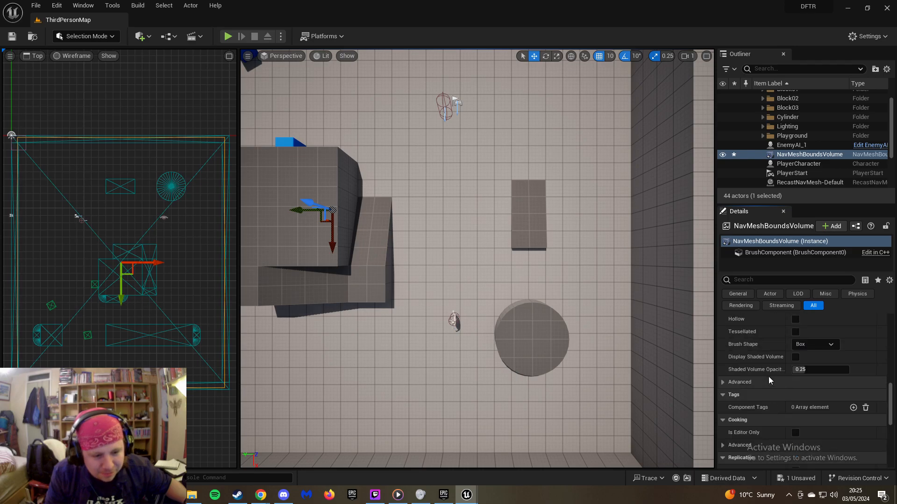
{"action": "scroll", "coordinate": [769, 377], "scroll_direction": "up", "scroll_amount": 12}
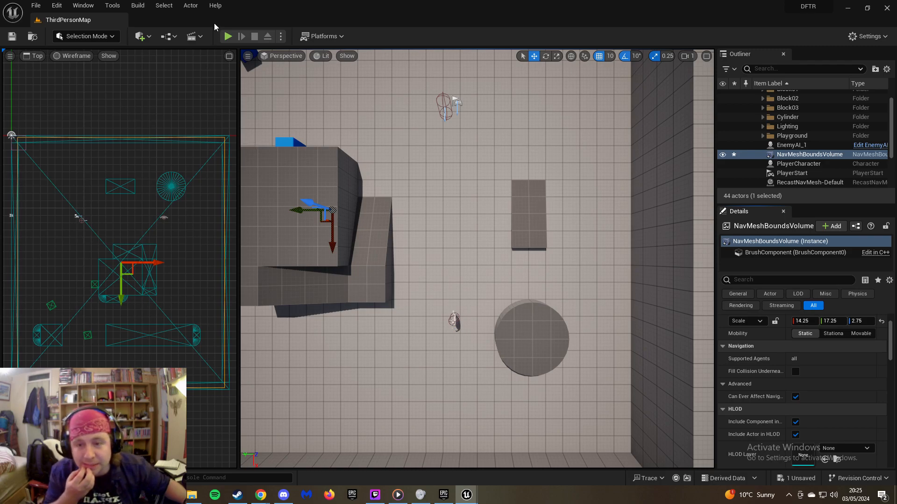
Play the level with Can Ever Affect Navigation enabled, run to the enemy to check its movement, and stop
{"action": "left_click", "coordinate": [228, 36]}
{"action": "left_click", "coordinate": [476, 258]}
{"action": "key", "text": "w"}
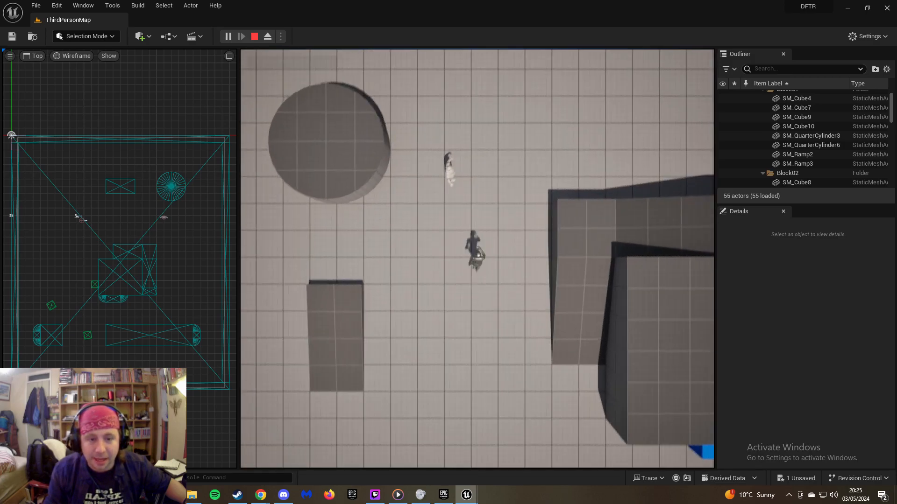
{"action": "key", "text": "Escape"}
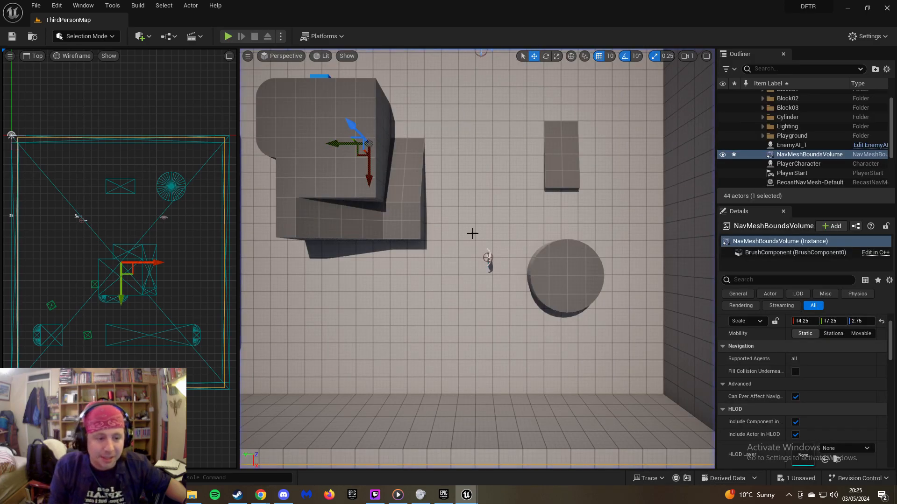
Look through the NavMeshBoundsVolume's Navigation, Collision, Brush Settings, Replication and Actor properties for anything that blocks navigation
{"action": "scroll", "coordinate": [794, 376], "scroll_direction": "up", "scroll_amount": 2}
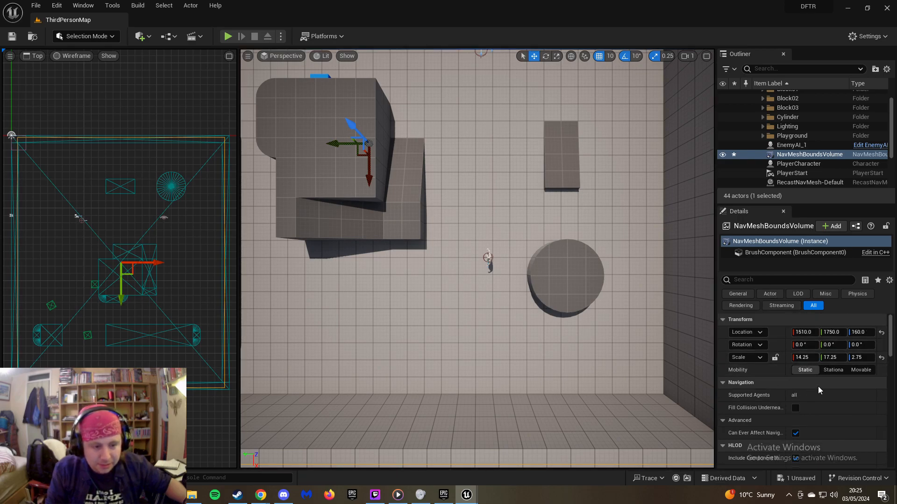
{"action": "scroll", "coordinate": [817, 385], "scroll_direction": "down", "scroll_amount": 7}
{"action": "scroll", "coordinate": [818, 388], "scroll_direction": "down", "scroll_amount": 8}
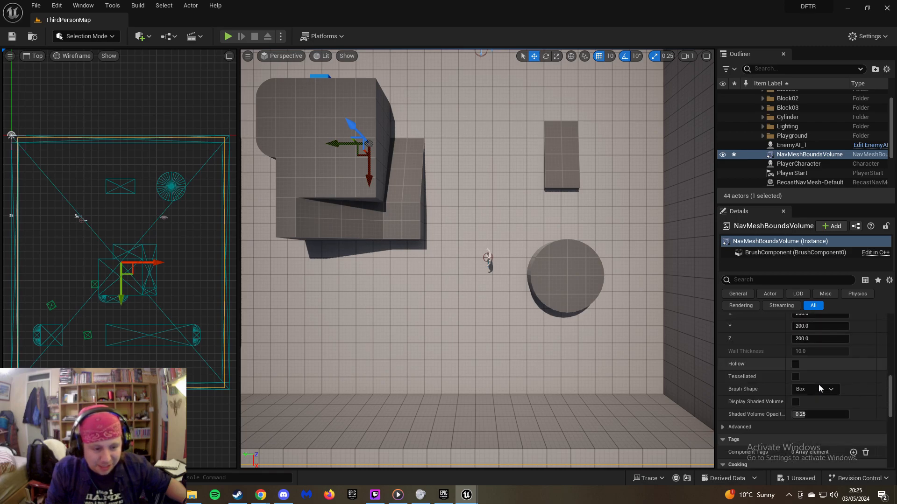
{"action": "scroll", "coordinate": [819, 388], "scroll_direction": "down", "scroll_amount": 6}
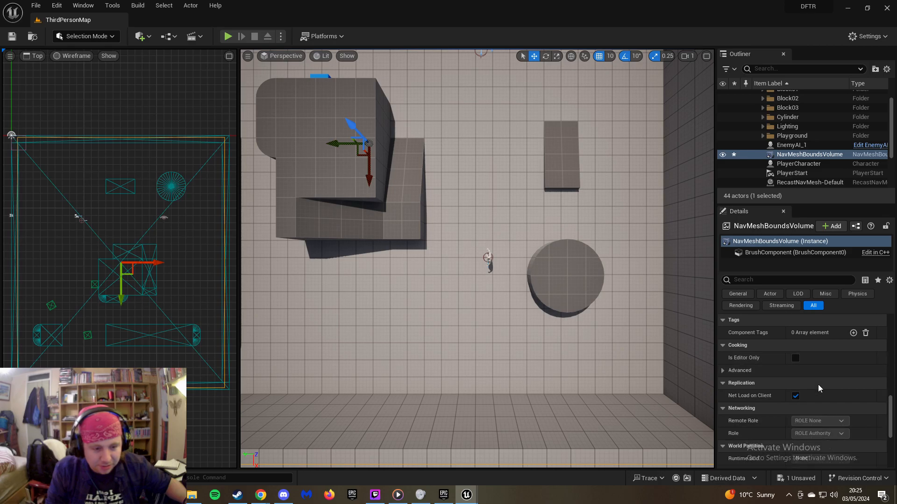
{"action": "scroll", "coordinate": [818, 385], "scroll_direction": "down", "scroll_amount": 8}
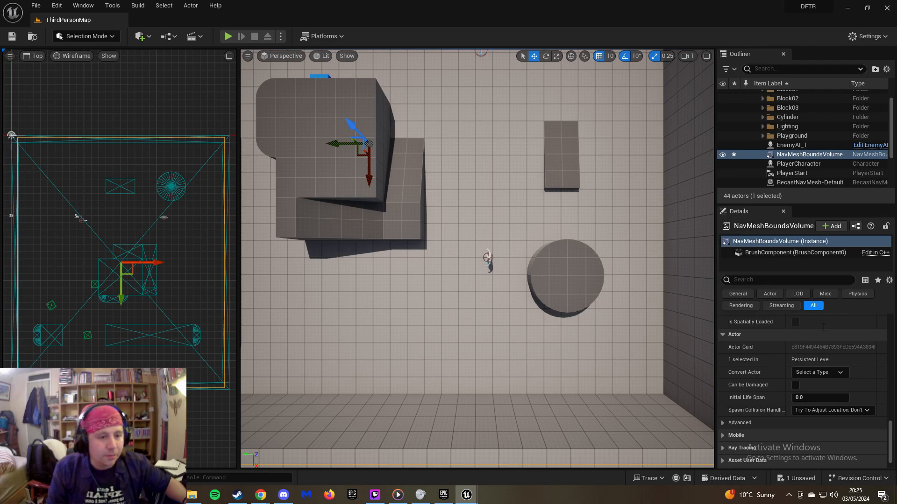
{"action": "scroll", "coordinate": [838, 346], "scroll_direction": "up", "scroll_amount": 10}
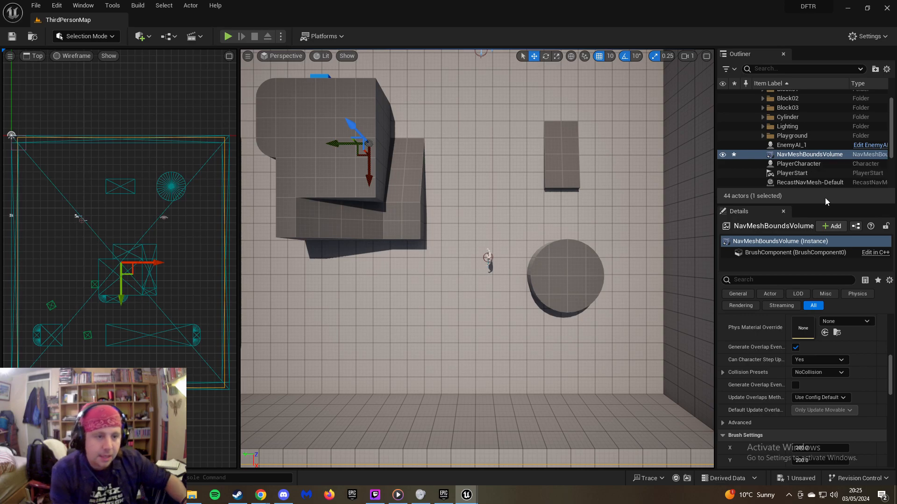
{"action": "scroll", "coordinate": [845, 333], "scroll_direction": "up", "scroll_amount": 3}
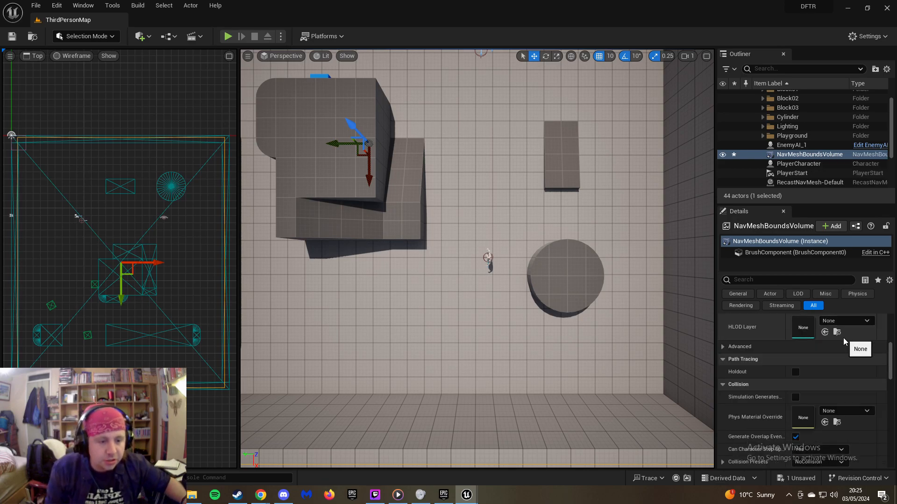
{"action": "scroll", "coordinate": [841, 334], "scroll_direction": "up", "scroll_amount": 5}
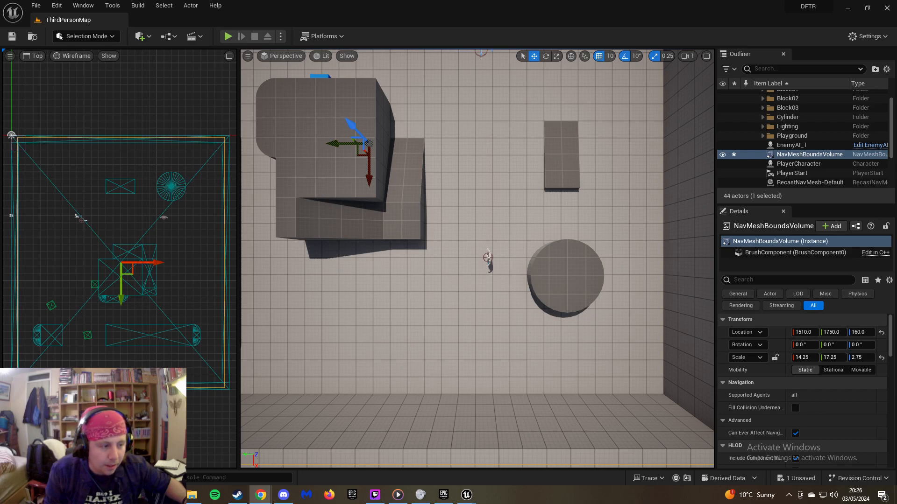
Reselect the NavMeshBoundsVolume, frame it so the whole arena is in view and turn on the navigation mesh overlay
{"action": "left_click", "coordinate": [545, 172]}
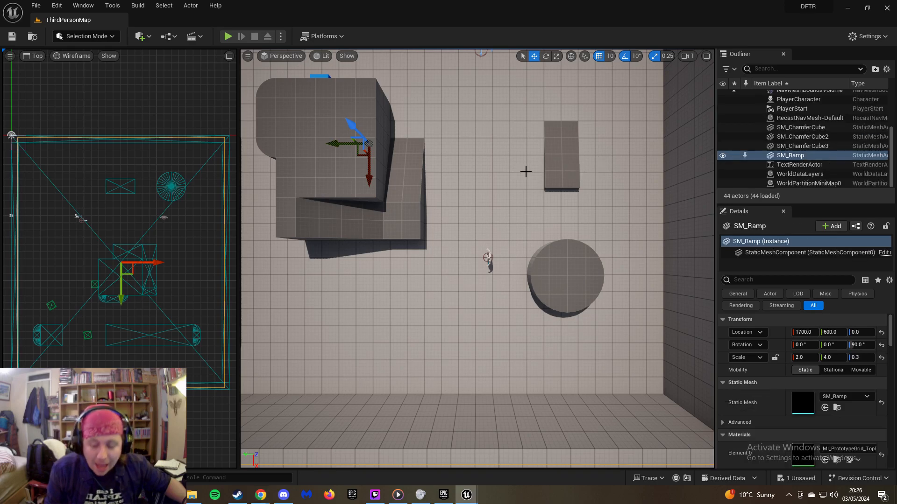
{"action": "scroll", "coordinate": [526, 172], "scroll_direction": "up", "scroll_amount": 3}
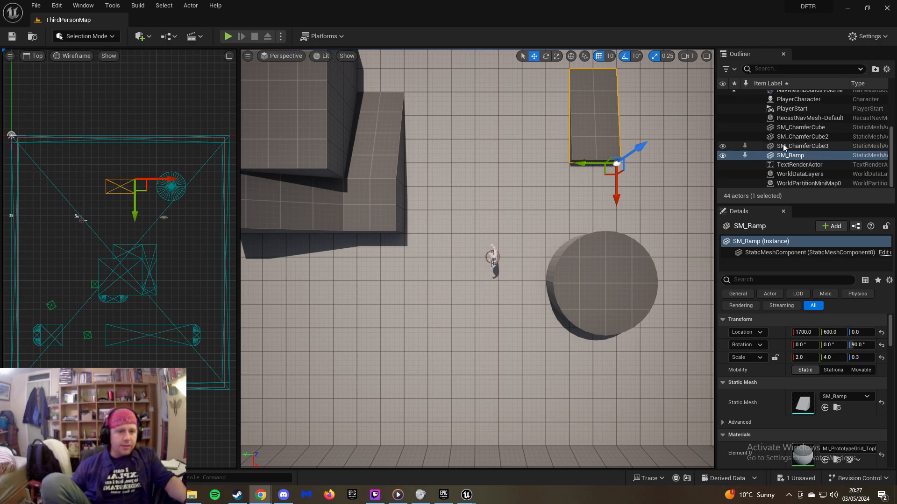
{"action": "scroll", "coordinate": [772, 148], "scroll_direction": "up", "scroll_amount": 2}
{"action": "left_click", "coordinate": [793, 135]}
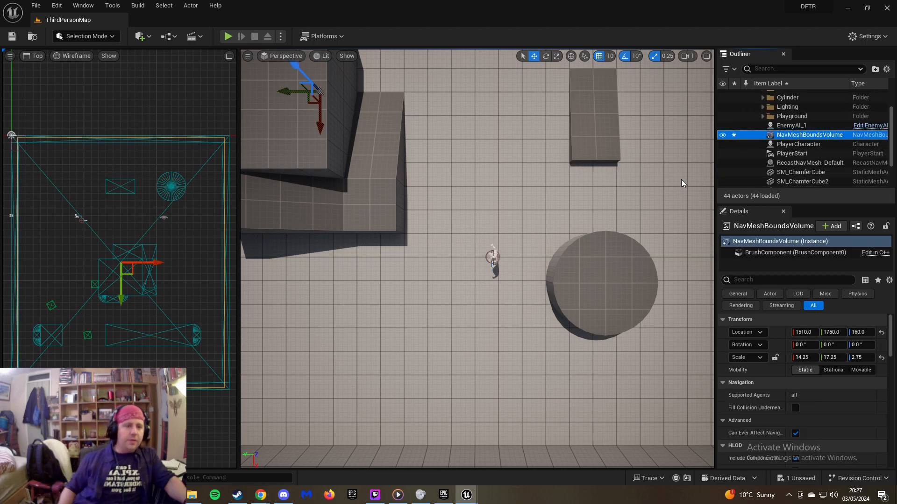
{"action": "left_click", "coordinate": [589, 212]}
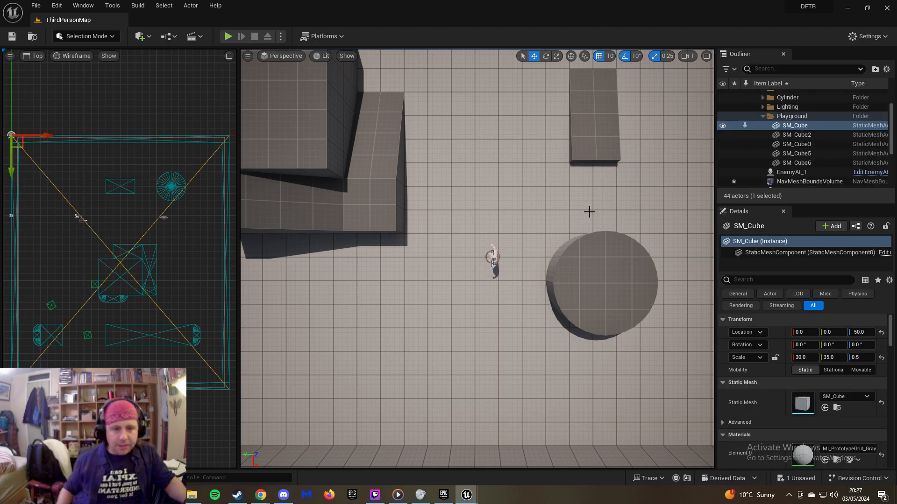
{"action": "left_click", "coordinate": [793, 181]}
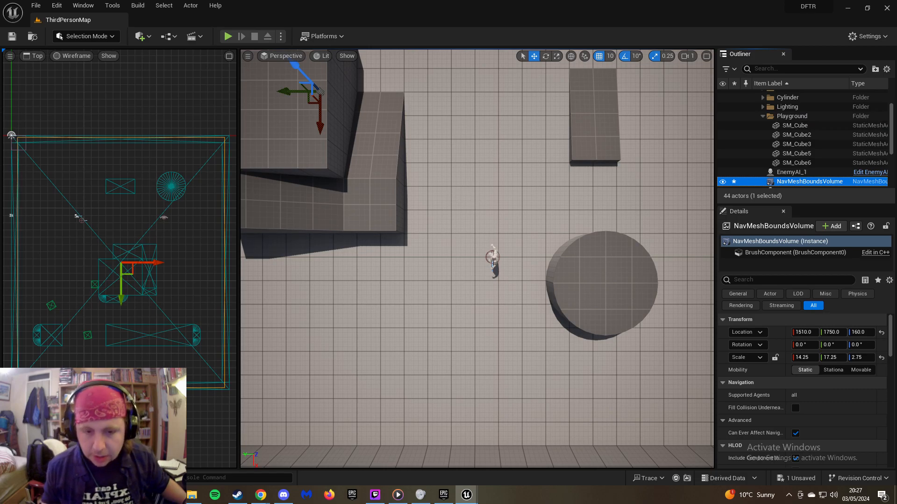
{"action": "double_click", "coordinate": [768, 182]}
{"action": "right_click_drag", "start_coordinate": [477, 258], "coordinate": [327, 256]}
{"action": "mouse_move", "coordinate": [486, 213]}
{"action": "right_mouse_down"}
{"action": "mouse_move", "coordinate": [397, 212]}
{"action": "mouse_move", "coordinate": [420, 243]}
{"action": "mouse_move", "coordinate": [486, 213]}
{"action": "right_mouse_up"}
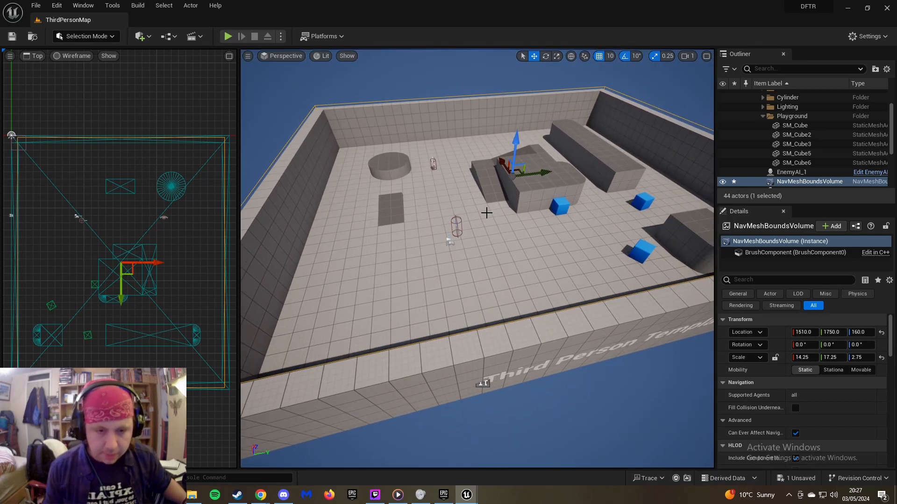
{"action": "key", "text": "p"}
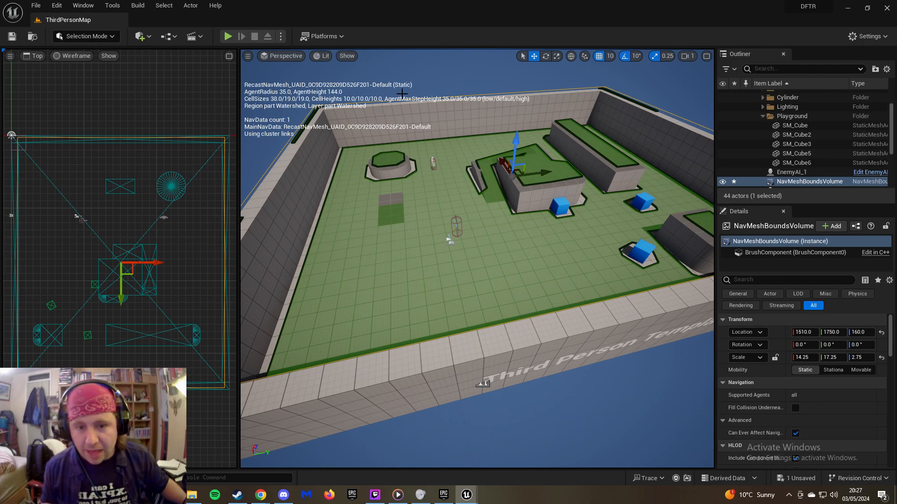
Play the level, run the player character forward to check whether the enemy moves, and stop
{"action": "left_click", "coordinate": [231, 38]}
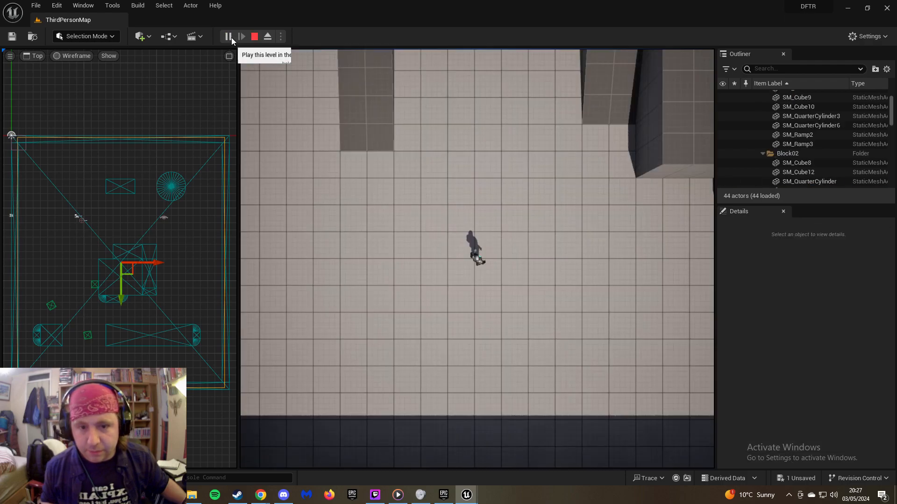
{"action": "key", "text": "w"}
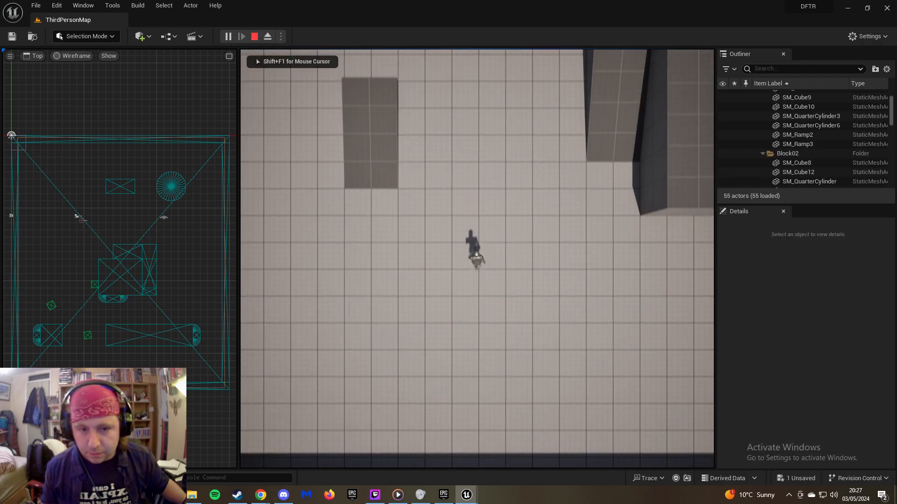
{"action": "key", "text": "shift+F1"}
{"action": "key", "text": "Escape"}
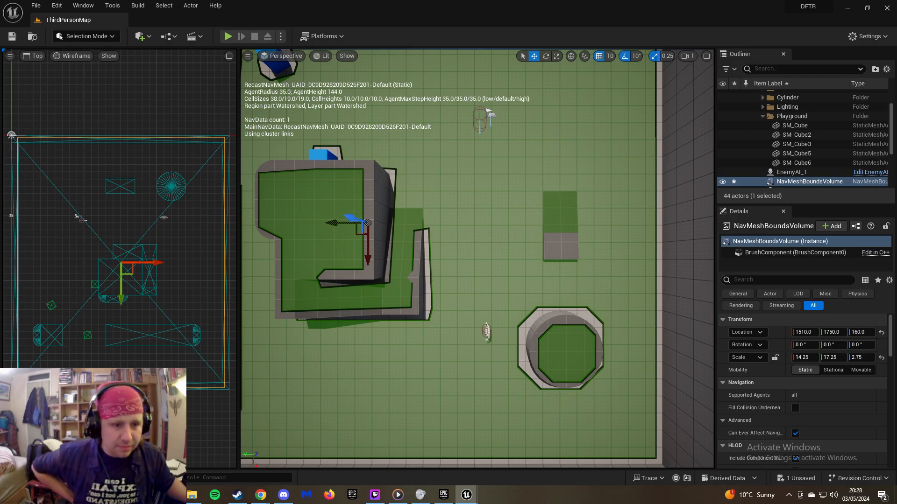
Select EnemyAI_1 in the level and examine its Transform, Animation, Mesh and mesh Physics properties
{"action": "scroll", "coordinate": [796, 159], "scroll_direction": "down", "scroll_amount": 1}
{"action": "left_click", "coordinate": [796, 157]}
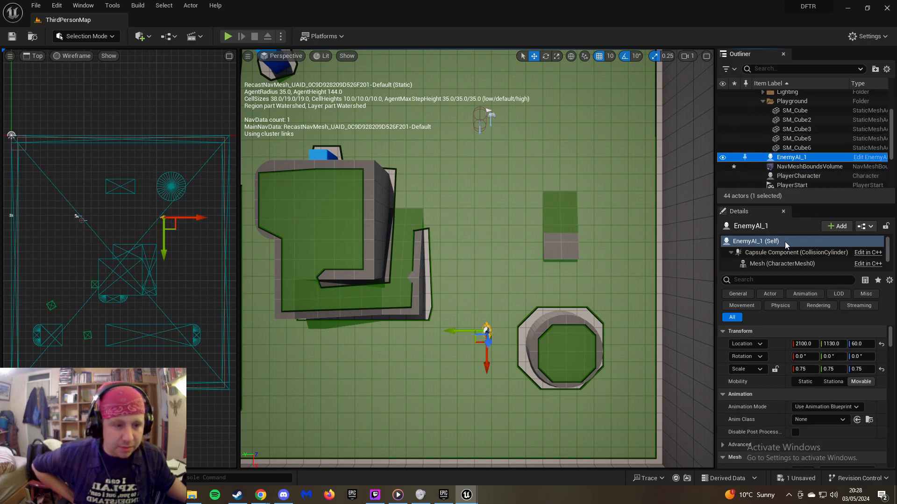
{"action": "scroll", "coordinate": [784, 262], "scroll_direction": "down", "scroll_amount": 1}
{"action": "scroll", "coordinate": [784, 260], "scroll_direction": "up", "scroll_amount": 1}
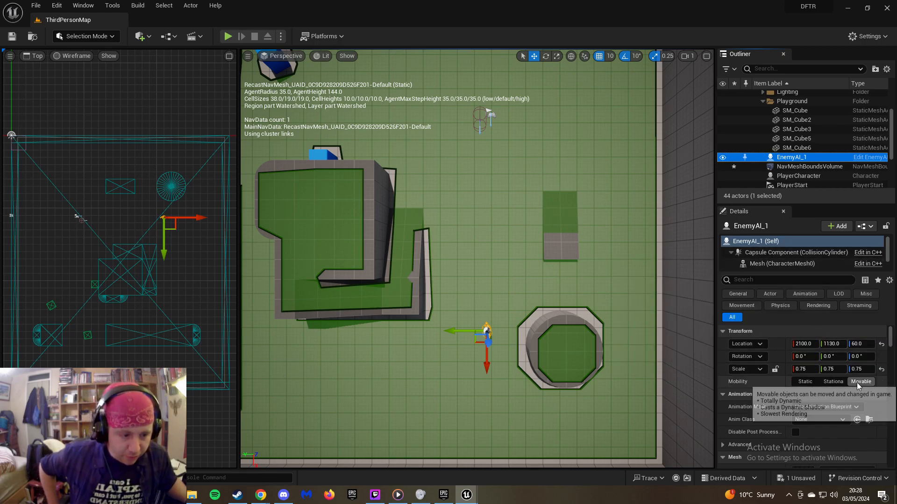
{"action": "scroll", "coordinate": [855, 381], "scroll_direction": "down", "scroll_amount": 1}
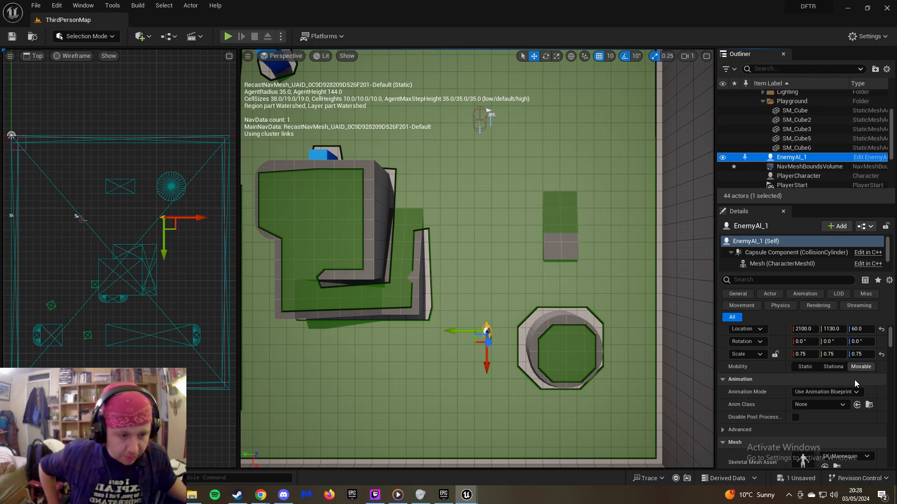
{"action": "scroll", "coordinate": [854, 380], "scroll_direction": "down", "scroll_amount": 3}
{"action": "scroll", "coordinate": [843, 379], "scroll_direction": "down", "scroll_amount": 7}
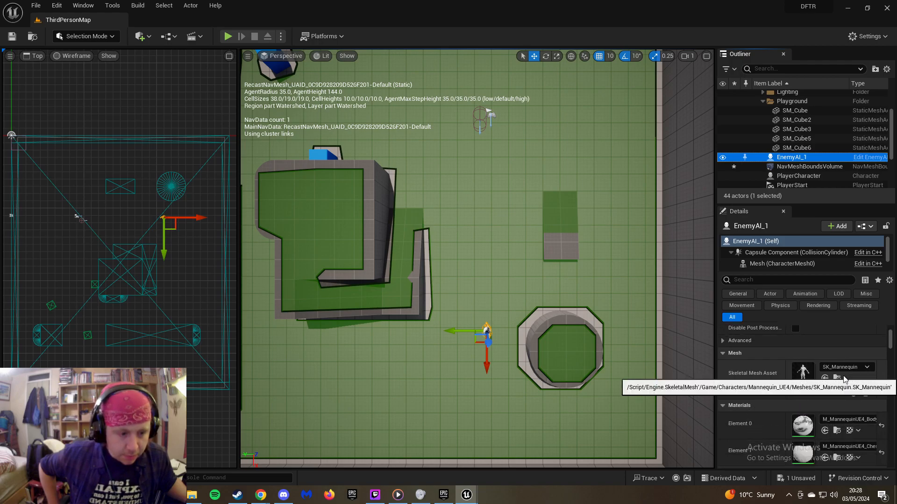
{"action": "scroll", "coordinate": [843, 379], "scroll_direction": "down", "scroll_amount": 3}
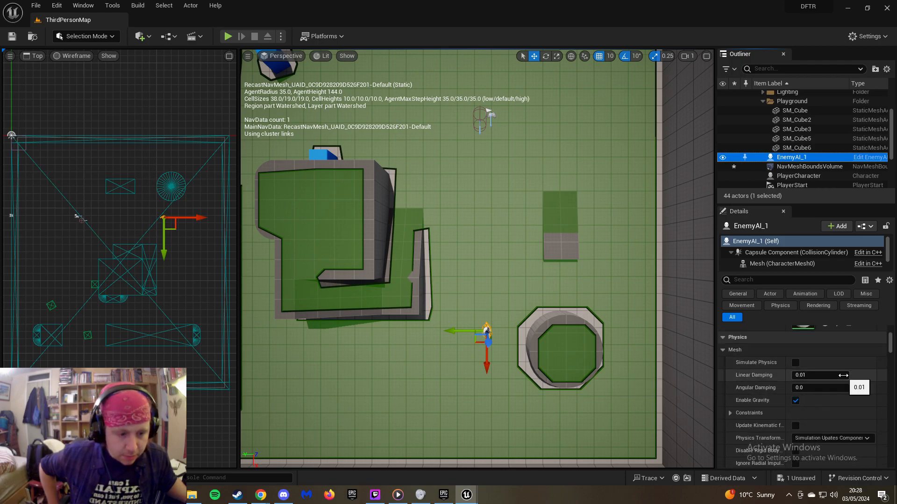
{"action": "scroll", "coordinate": [843, 379], "scroll_direction": "down", "scroll_amount": 1}
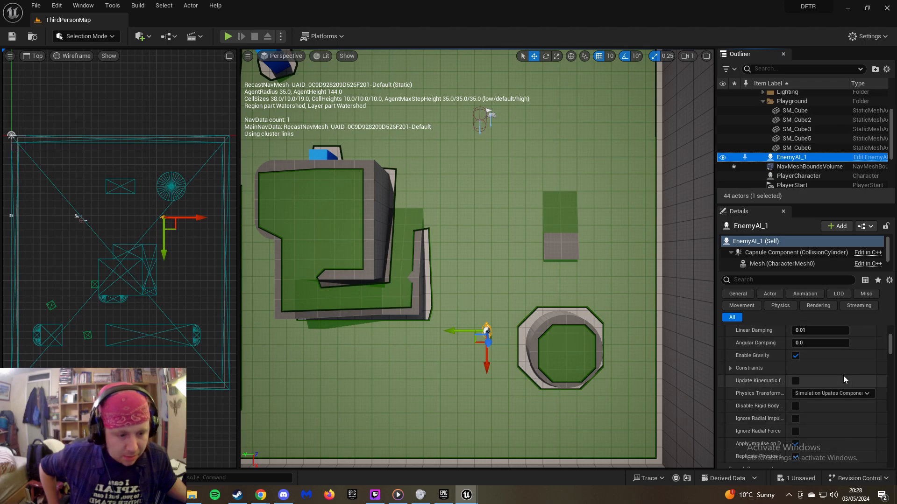
{"action": "scroll", "coordinate": [814, 382], "scroll_direction": "down", "scroll_amount": 2}
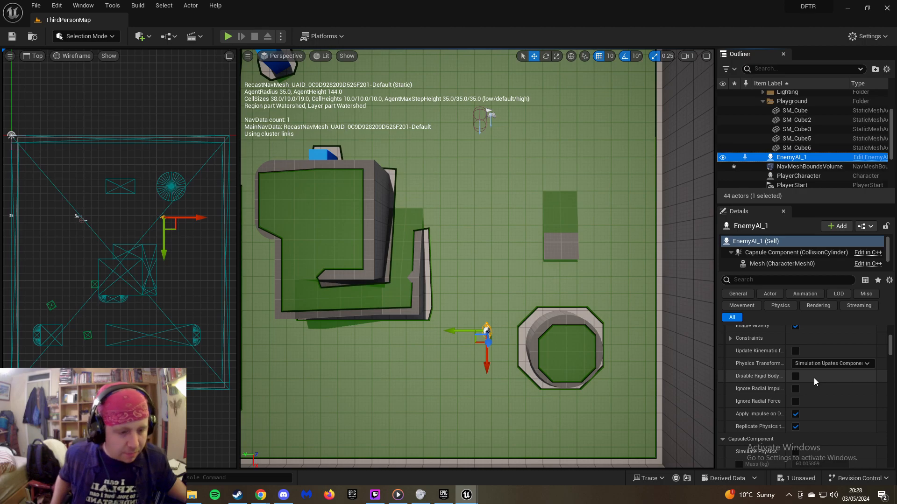
Enable Update Kinematic from Simulation in the physics settings of EnemyAI_1's CapsuleComponent
{"action": "scroll", "coordinate": [813, 378], "scroll_direction": "down", "scroll_amount": 3}
{"action": "scroll", "coordinate": [815, 368], "scroll_direction": "down", "scroll_amount": 8}
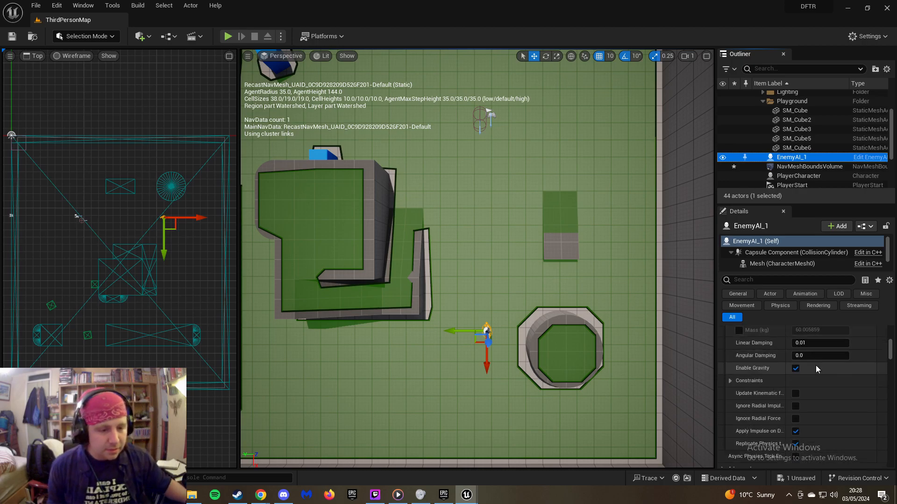
{"action": "scroll", "coordinate": [816, 366], "scroll_direction": "down", "scroll_amount": 8}
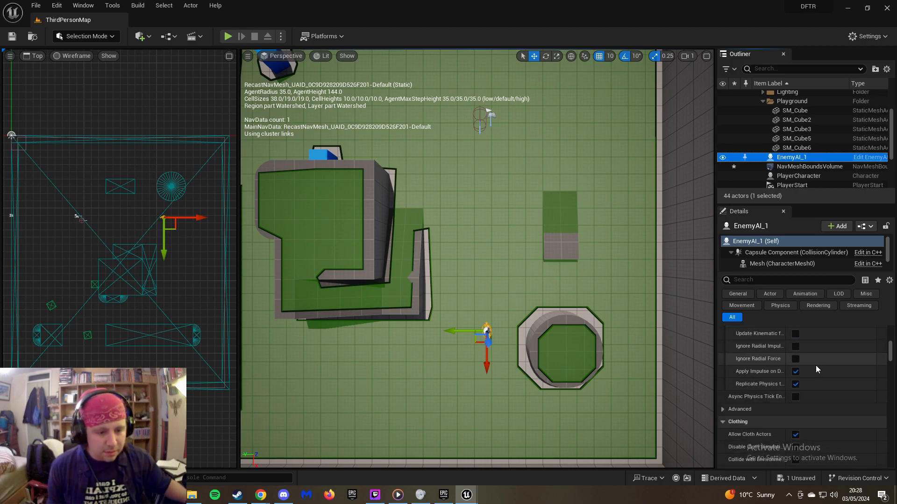
{"action": "scroll", "coordinate": [815, 366], "scroll_direction": "up", "scroll_amount": 8}
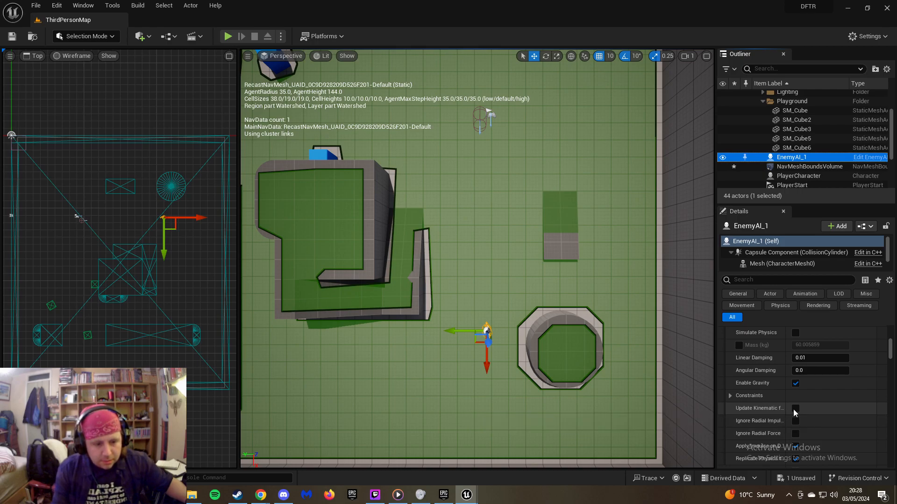
{"action": "left_click", "coordinate": [795, 408]}
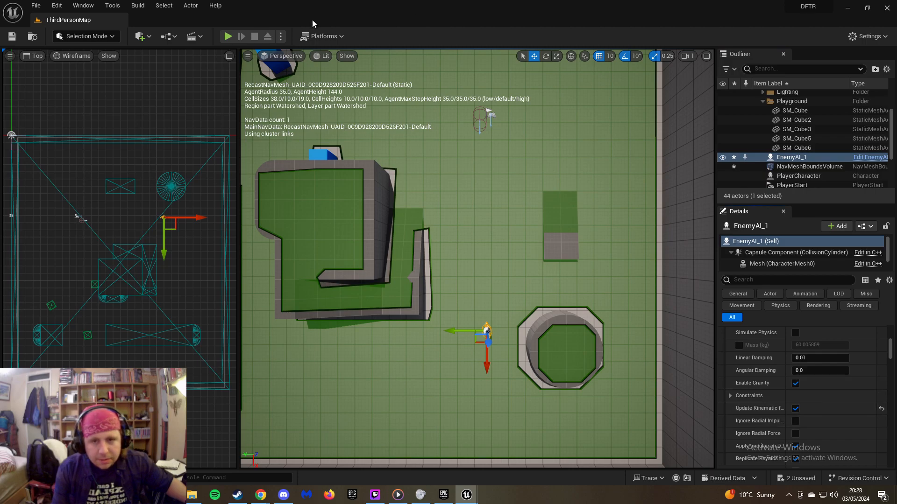
Play the level with the changed capsule physics, run towards the enemy to check its movement, and stop
{"action": "left_click", "coordinate": [228, 36]}
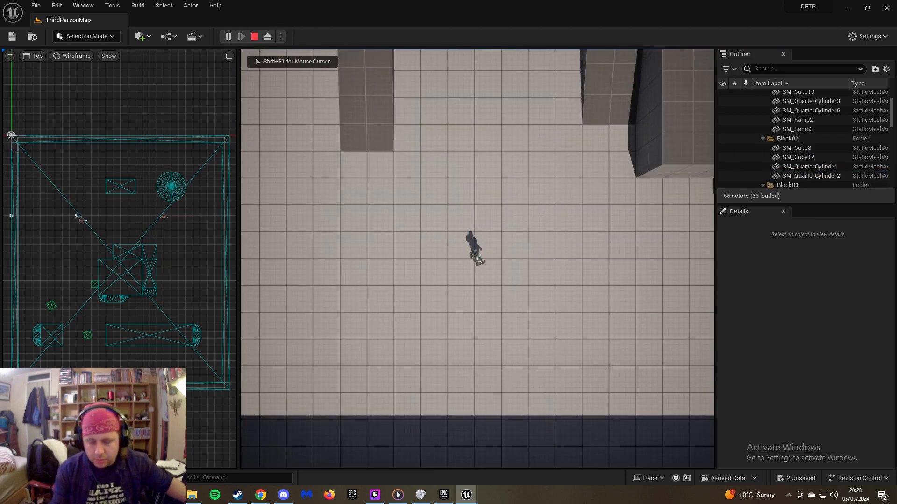
{"action": "key", "text": "w"}
{"action": "key", "text": "s"}
{"action": "key", "text": "w"}
{"action": "key", "text": "d"}
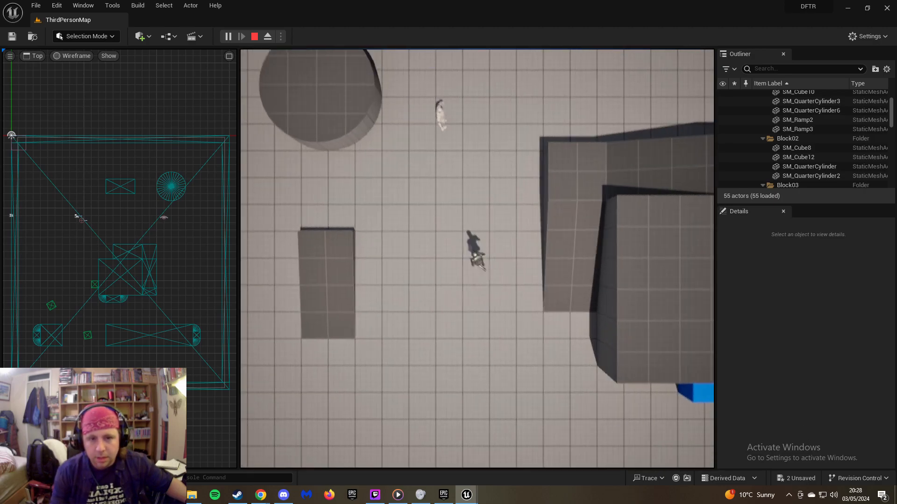
{"action": "key", "text": "Escape"}
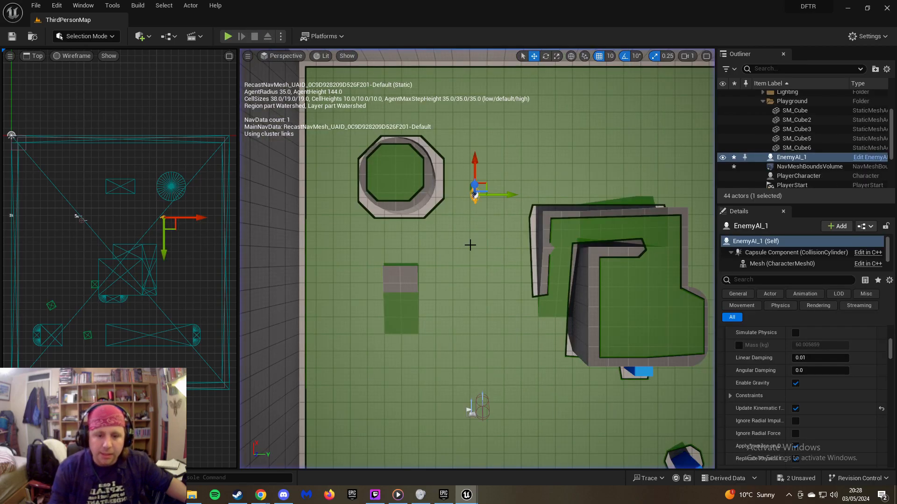
Switch to the EnemyAI_1 blueprint and set the Z value of the Point1 vector's default to 0
{"action": "left_click", "coordinate": [517, 437]}
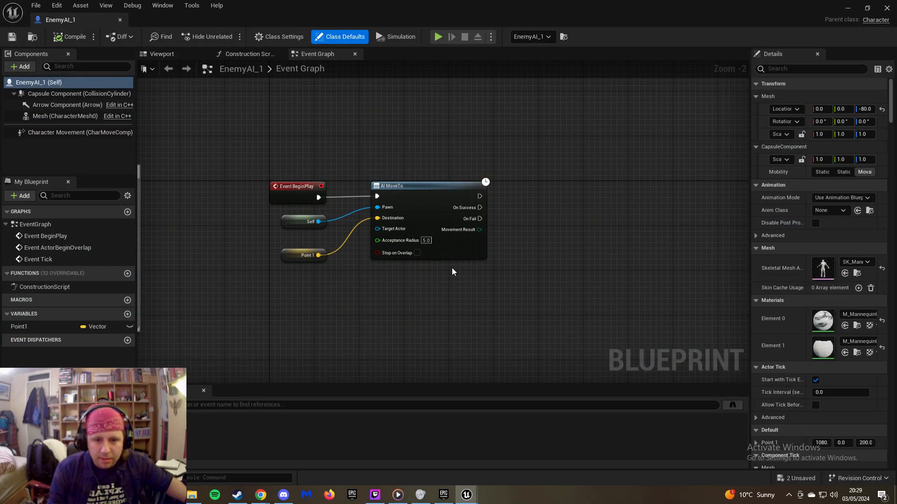
{"action": "right_click_drag", "start_coordinate": [465, 271], "coordinate": [444, 283]}
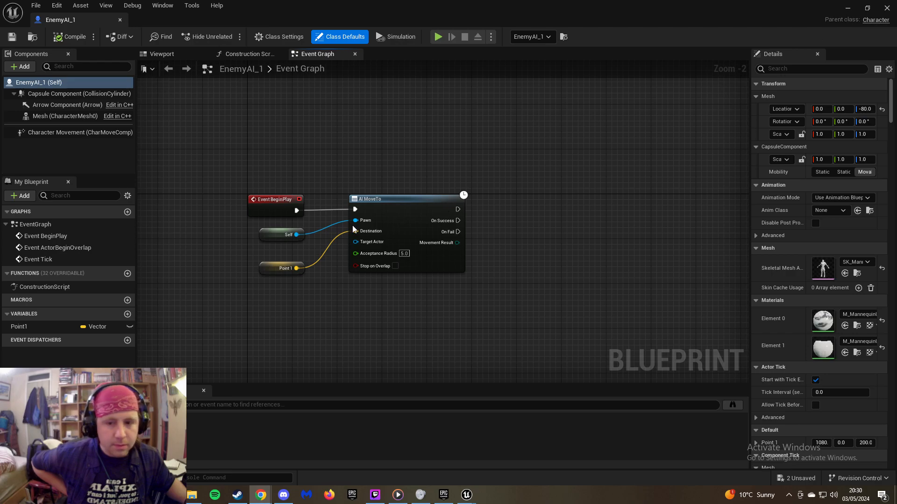
{"action": "left_click", "coordinate": [276, 269]}
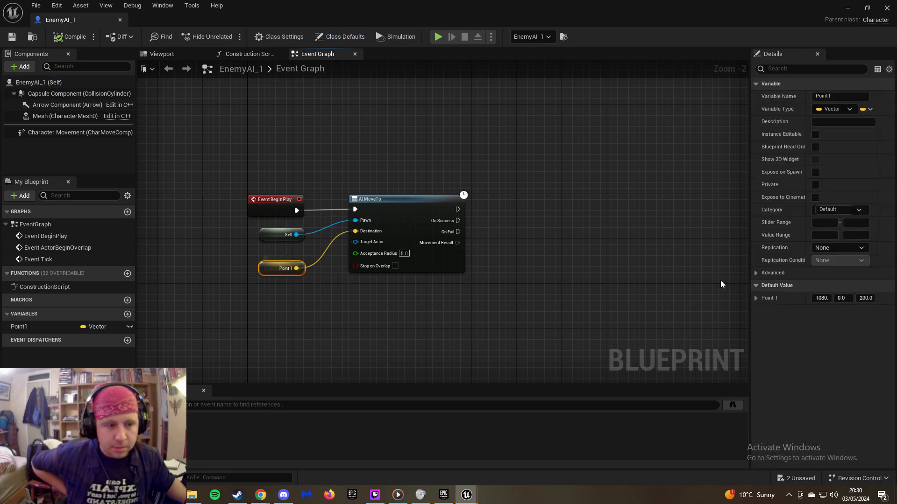
{"action": "left_click", "coordinate": [865, 298]}
{"action": "type", "text": "0"}
{"action": "key", "text": "Return"}
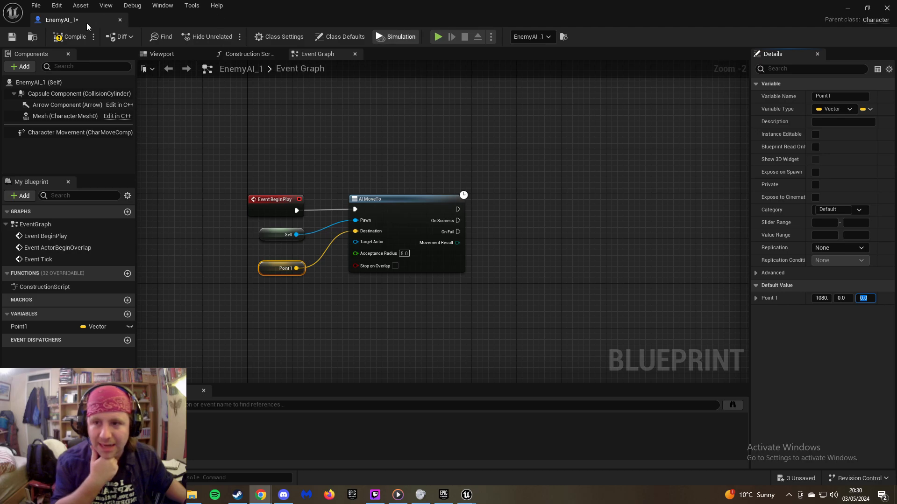
Compile the EnemyAI_1 blueprint, play the level while running the character forward to check the enemy's movement, and stop
{"action": "left_click", "coordinate": [70, 37]}
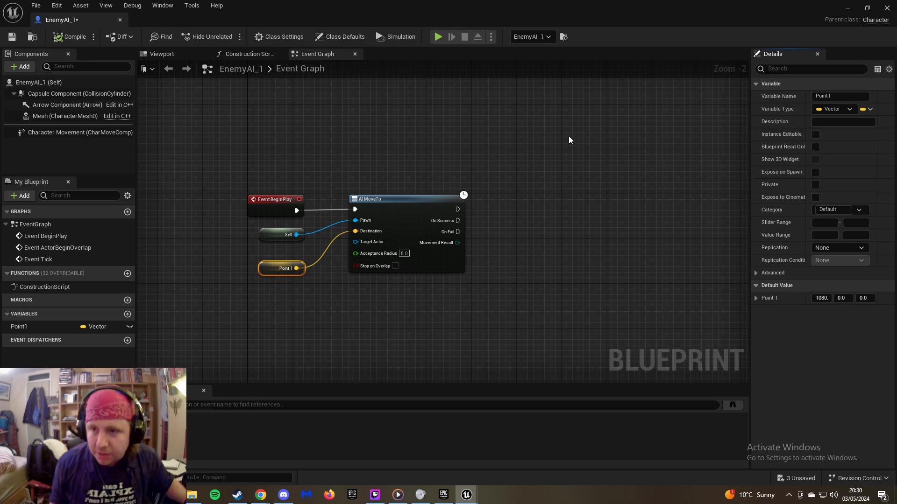
{"action": "left_click", "coordinate": [847, 8]}
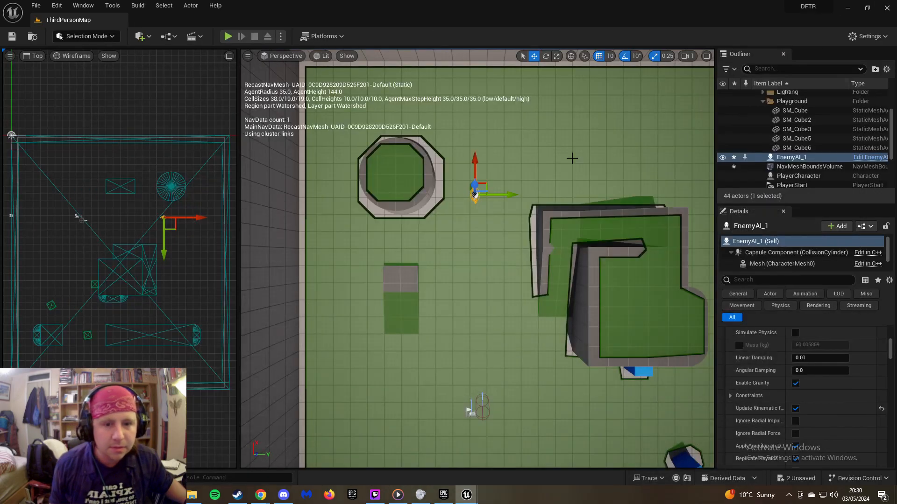
{"action": "left_click", "coordinate": [228, 37]}
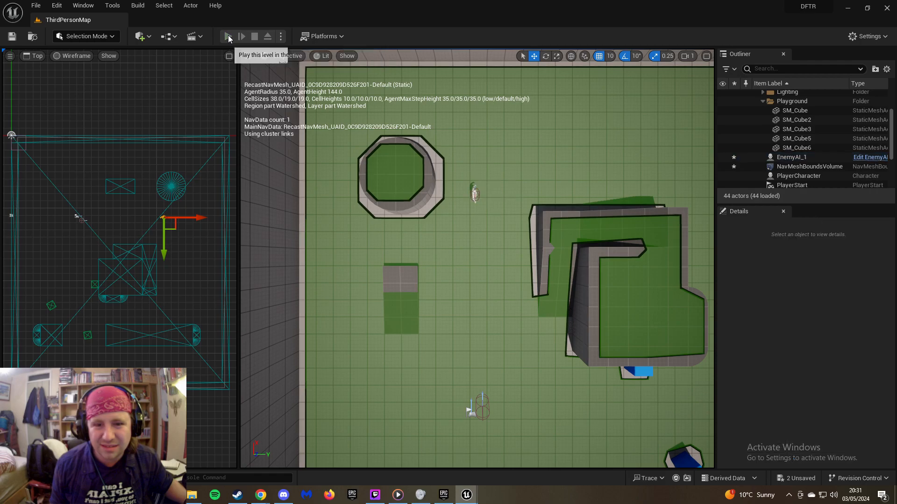
{"action": "left_click", "coordinate": [430, 160]}
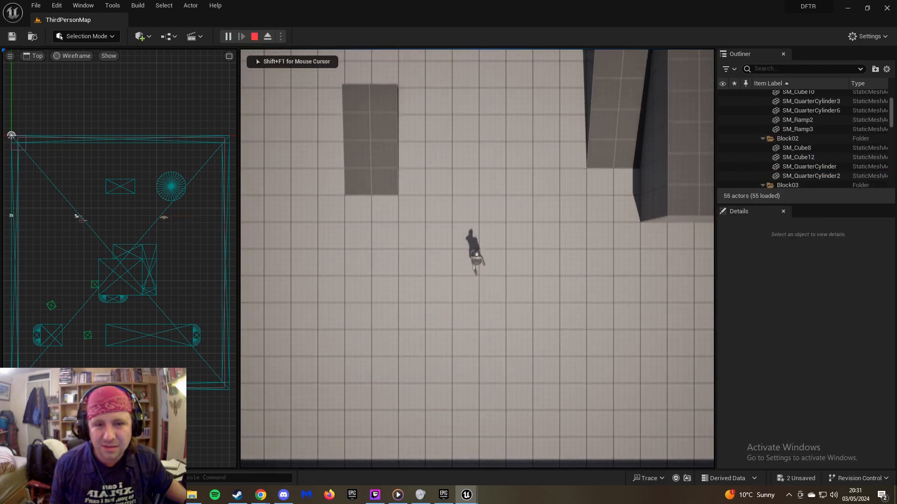
{"action": "key", "text": "w"}
{"action": "key", "text": "shift+F1"}
{"action": "key", "text": "Escape"}
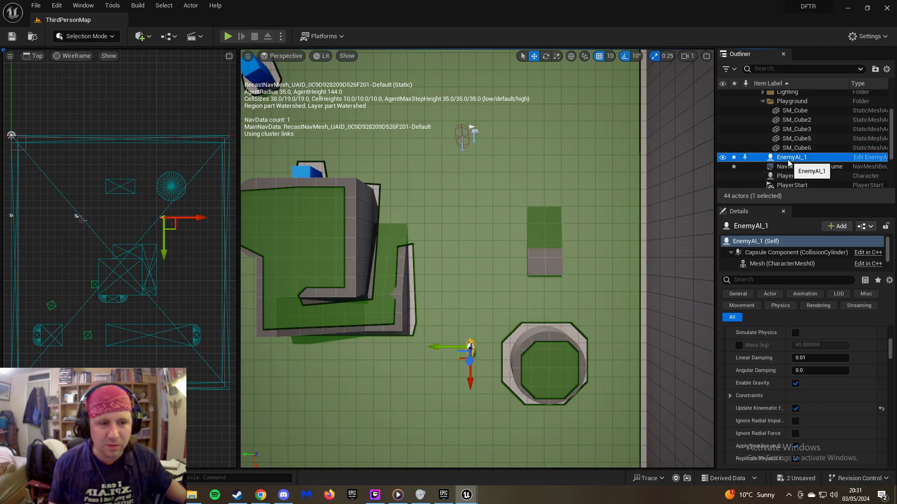
Move EnemyAI_1 along its X axis to beside the player start and read its X location in the Transform
{"action": "left_click_drag", "start_coordinate": [471, 384], "coordinate": [486, 181]}
{"action": "scroll", "coordinate": [766, 333], "scroll_direction": "down", "scroll_amount": 6}
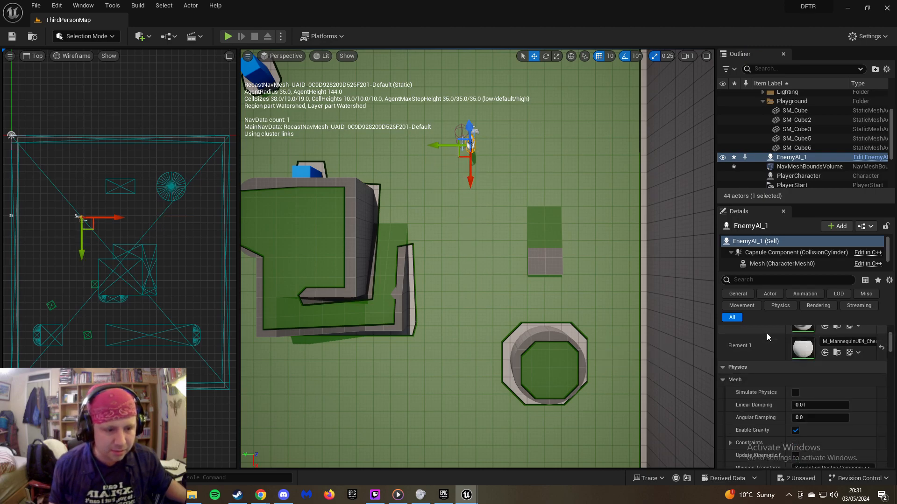
{"action": "scroll", "coordinate": [764, 334], "scroll_direction": "up", "scroll_amount": 2}
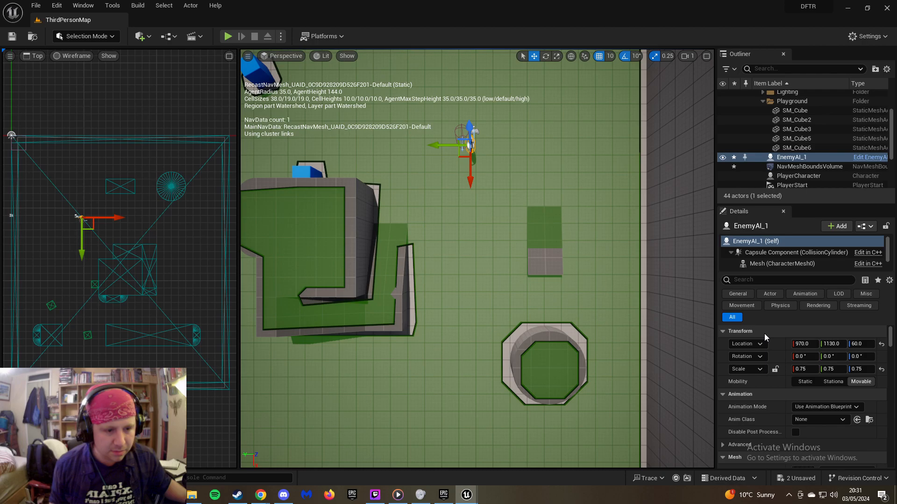
{"action": "left_click", "coordinate": [804, 344]}
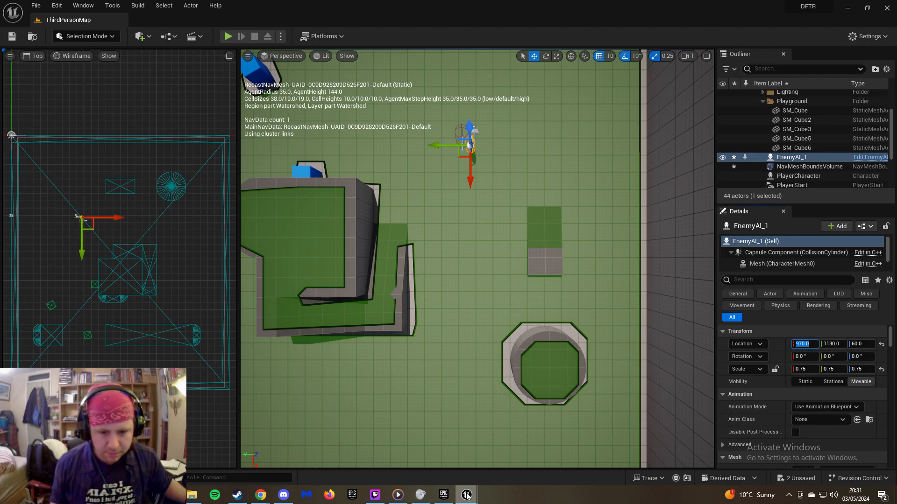
Set the Point1 vector's default in the EnemyAI_1 blueprint to X 1000 and Y 1130, taking Y from the enemy's location
{"action": "mouse_move", "coordinate": [466, 495]}
{"action": "left_click", "coordinate": [497, 468]}
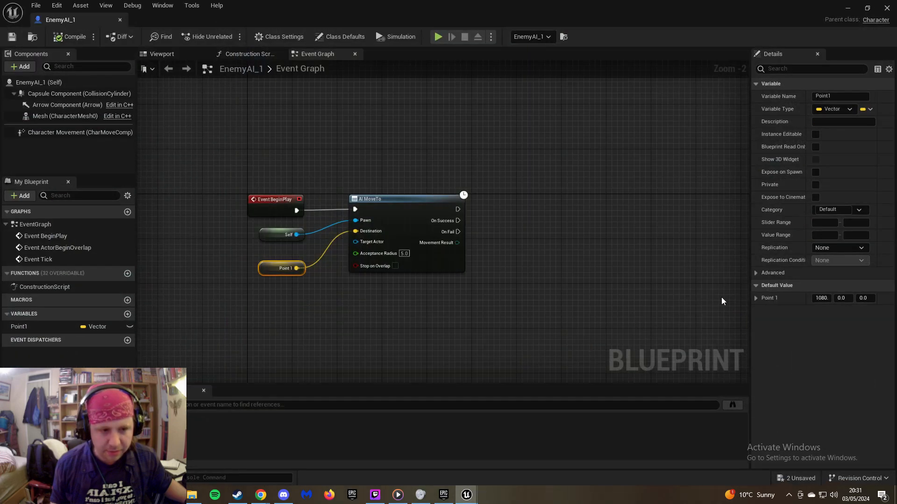
{"action": "left_click_drag", "start_coordinate": [601, 5], "coordinate": [896, 28]}
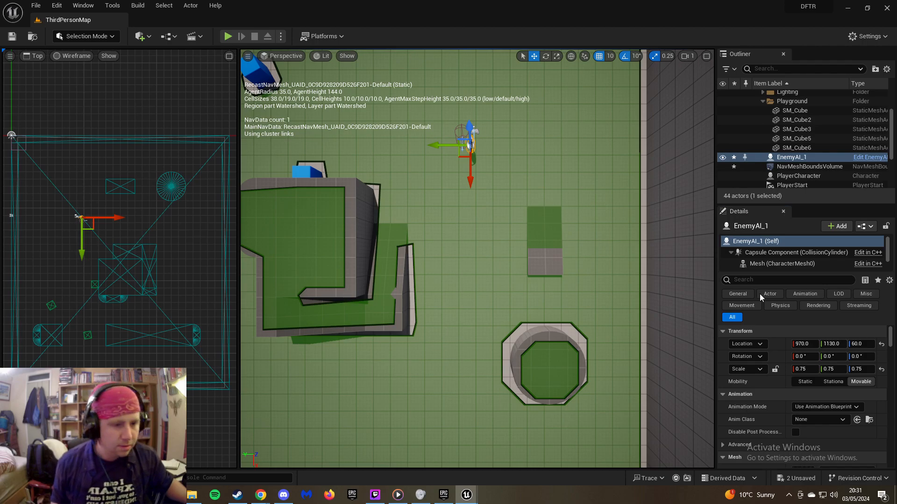
{"action": "left_click", "coordinate": [836, 344]}
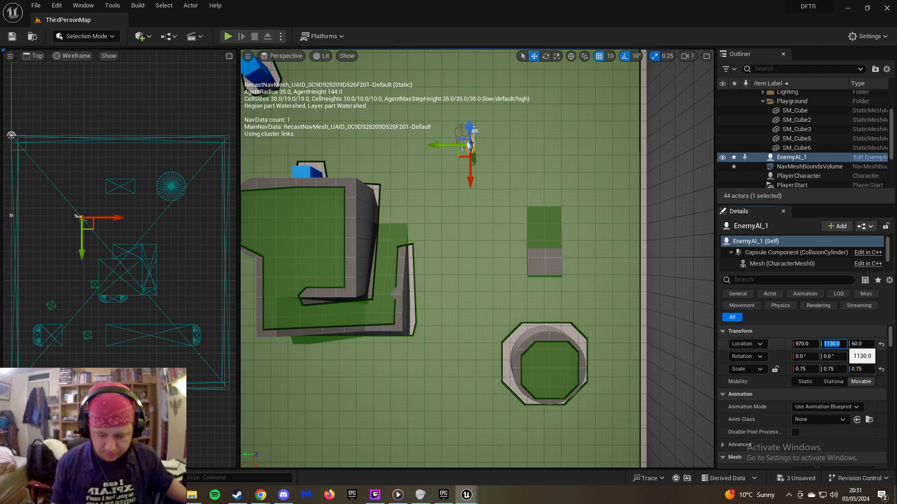
{"action": "key", "text": "Return"}
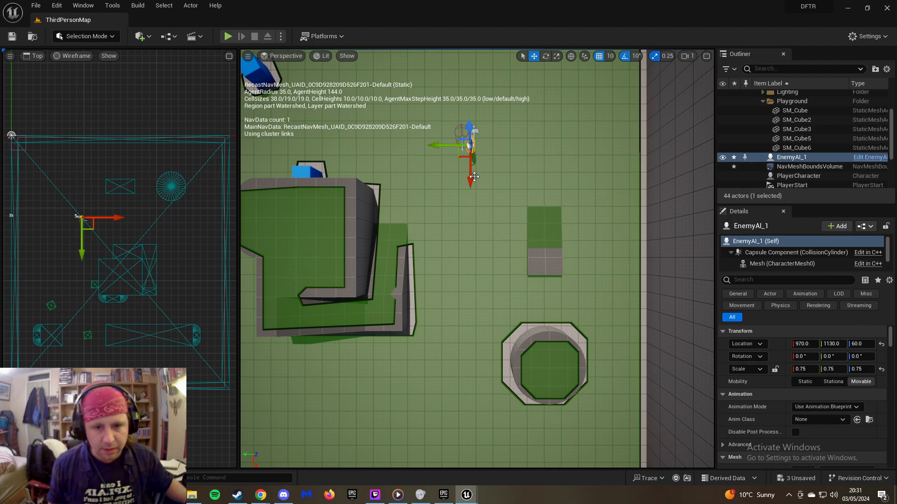
Move EnemyAI_1 across the arena to X 2370 and inspect its feet close up against the nav mesh
{"action": "left_click_drag", "start_coordinate": [470, 174], "coordinate": [465, 426]}
{"action": "right_click_drag", "start_coordinate": [457, 363], "coordinate": [691, 313]}
{"action": "key", "text": "f"}
{"action": "mouse_move", "coordinate": [363, 307]}
{"action": "right_mouse_down"}
{"action": "mouse_move", "coordinate": [345, 299]}
{"action": "mouse_move", "coordinate": [411, 299]}
{"action": "mouse_move", "coordinate": [327, 295]}
{"action": "mouse_move", "coordinate": [338, 315]}
{"action": "mouse_move", "coordinate": [299, 280]}
{"action": "mouse_move", "coordinate": [280, 283]}
{"action": "mouse_move", "coordinate": [261, 303]}
{"action": "mouse_move", "coordinate": [336, 355]}
{"action": "mouse_move", "coordinate": [365, 336]}
{"action": "mouse_move", "coordinate": [261, 275]}
{"action": "mouse_move", "coordinate": [248, 252]}
{"action": "mouse_move", "coordinate": [243, 266]}
{"action": "mouse_move", "coordinate": [373, 247]}
{"action": "mouse_move", "coordinate": [355, 267]}
{"action": "mouse_move", "coordinate": [336, 262]}
{"action": "mouse_move", "coordinate": [360, 264]}
{"action": "mouse_move", "coordinate": [396, 298]}
{"action": "mouse_move", "coordinate": [342, 220]}
{"action": "mouse_move", "coordinate": [355, 308]}
{"action": "mouse_move", "coordinate": [363, 312]}
{"action": "right_mouse_up"}
{"action": "key", "text": "s"}
{"action": "key", "text": "d"}
{"action": "key", "text": "w"}
{"action": "key", "text": "s"}
{"action": "key", "text": "w"}
{"action": "key", "text": "d"}
{"action": "key", "text": "a"}
{"action": "key", "text": "w"}
{"action": "key", "text": "w"}
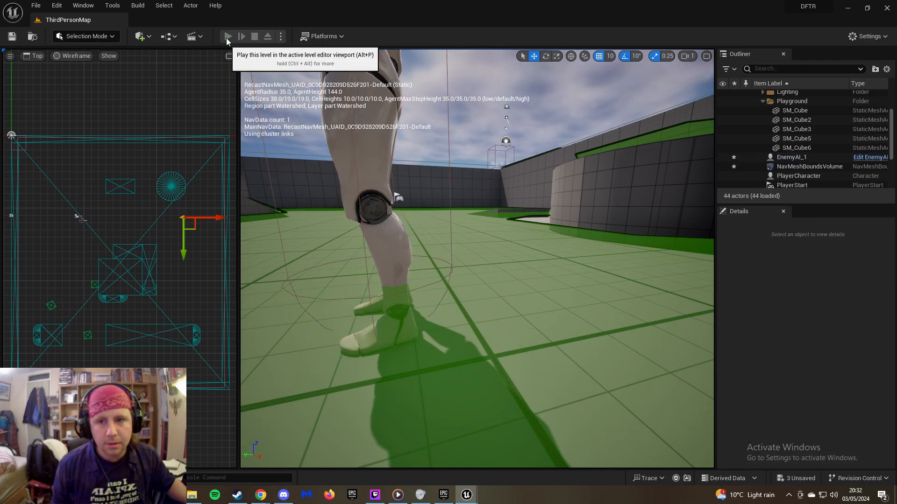
Play the level twice to watch whether the enemy walks to Point1, stopping after each run
{"action": "left_click", "coordinate": [226, 38]}
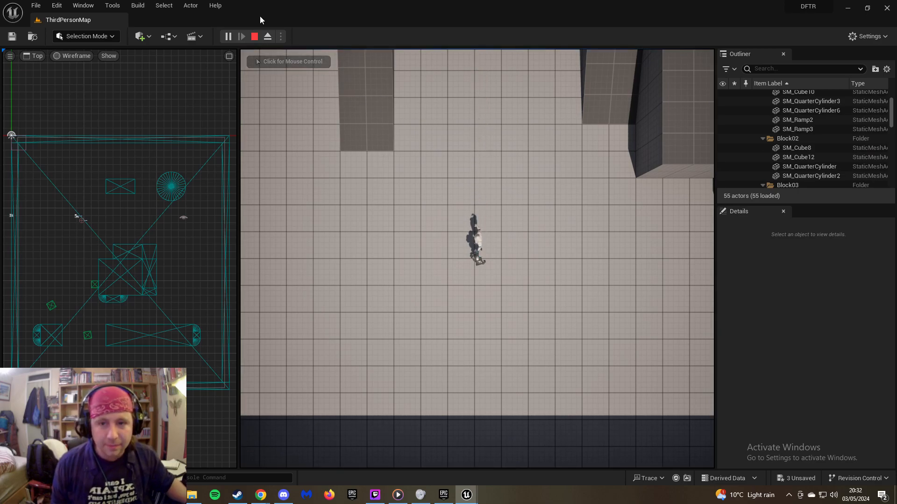
{"action": "left_click", "coordinate": [257, 40]}
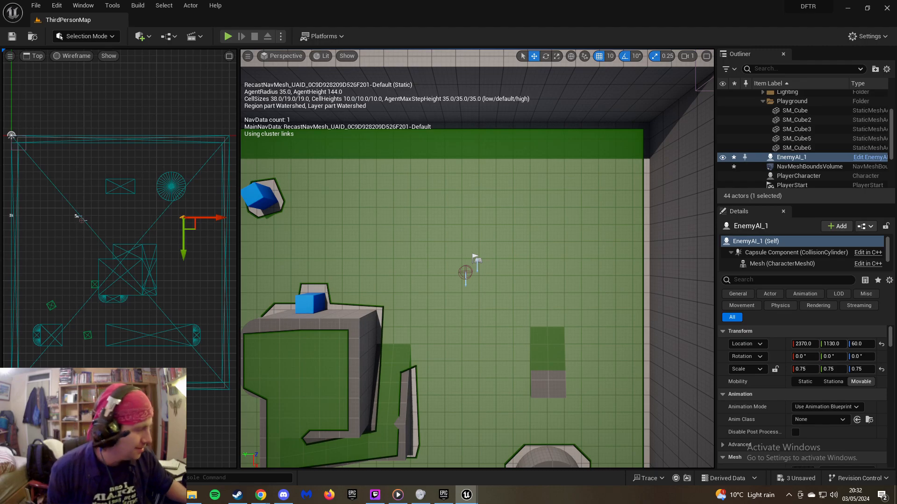
{"action": "left_click", "coordinate": [229, 36]}
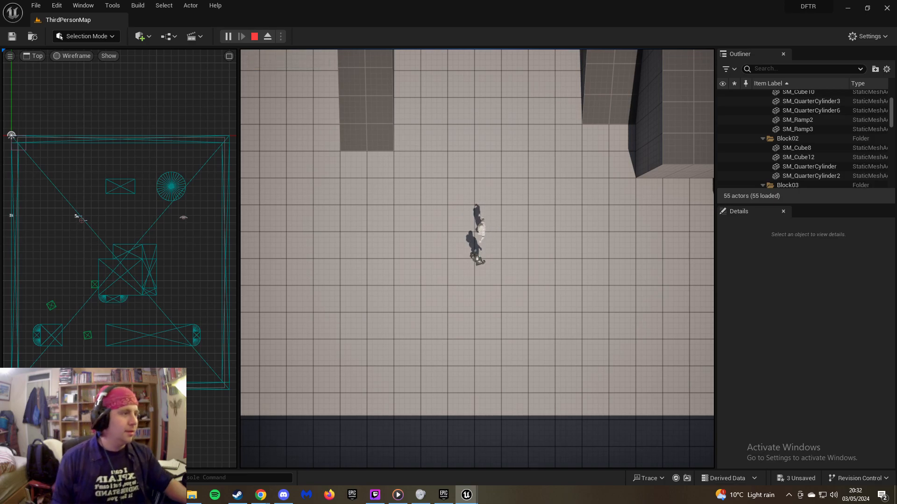
{"action": "key", "text": "Escape"}
Add a Delay node to the On Success output of AI MoveTo in the EnemyAI_1 event graph
{"action": "left_click_drag", "start_coordinate": [896, 187], "coordinate": [472, 2]}
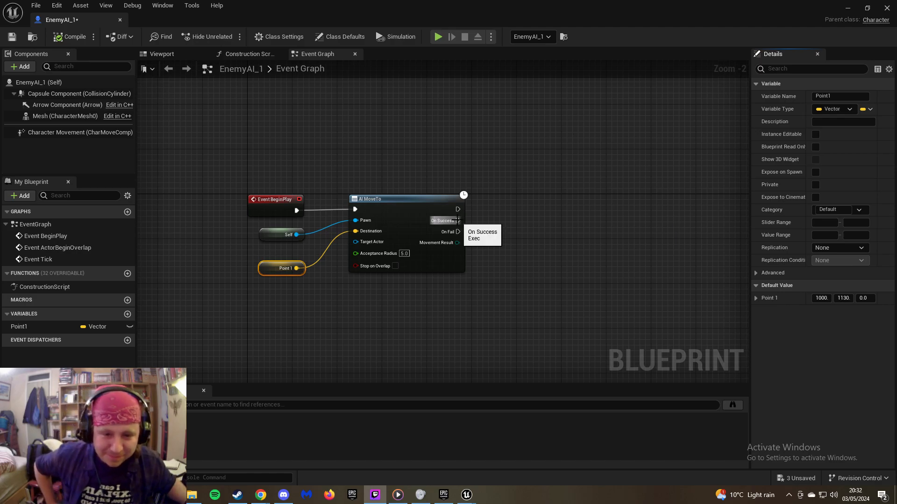
{"action": "left_click_drag", "start_coordinate": [456, 220], "coordinate": [504, 221]}
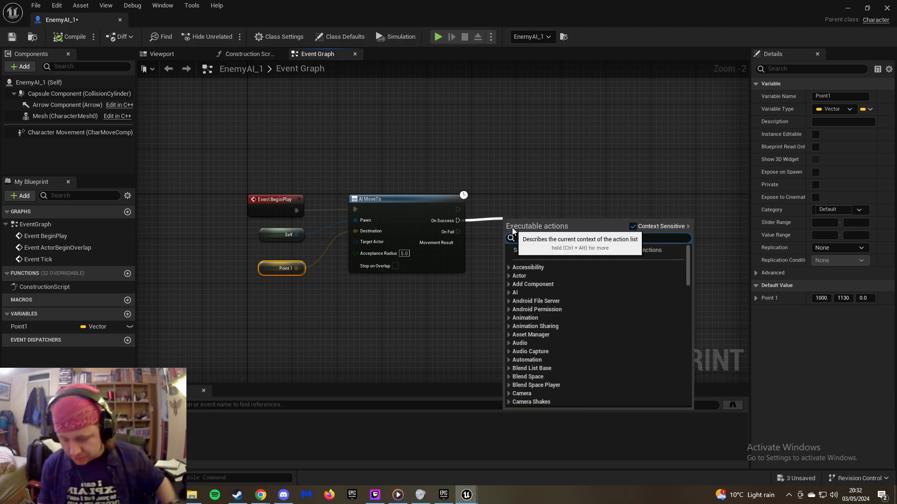
{"action": "type", "text": "del"}
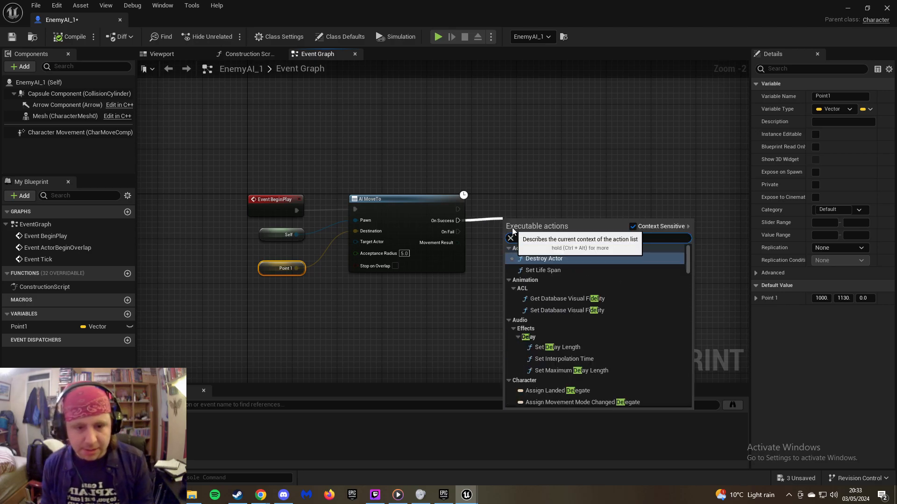
{"action": "left_click", "coordinate": [542, 338]}
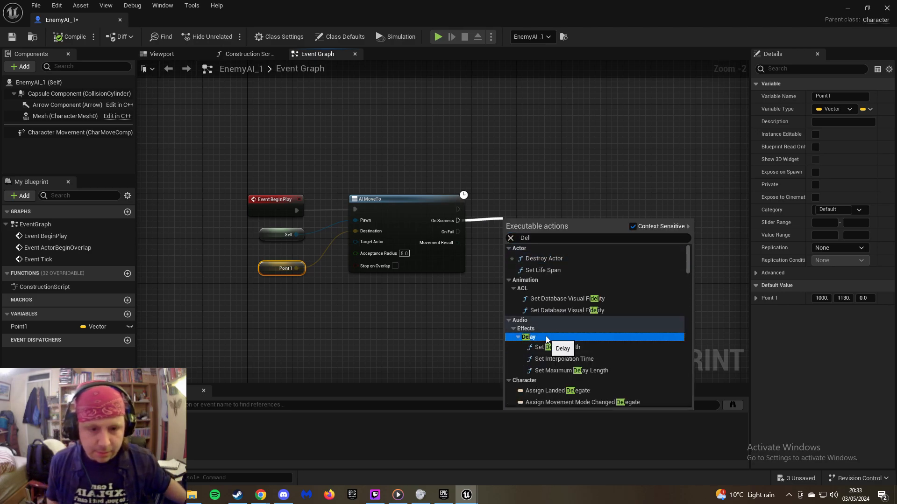
{"action": "double_click", "coordinate": [542, 339]}
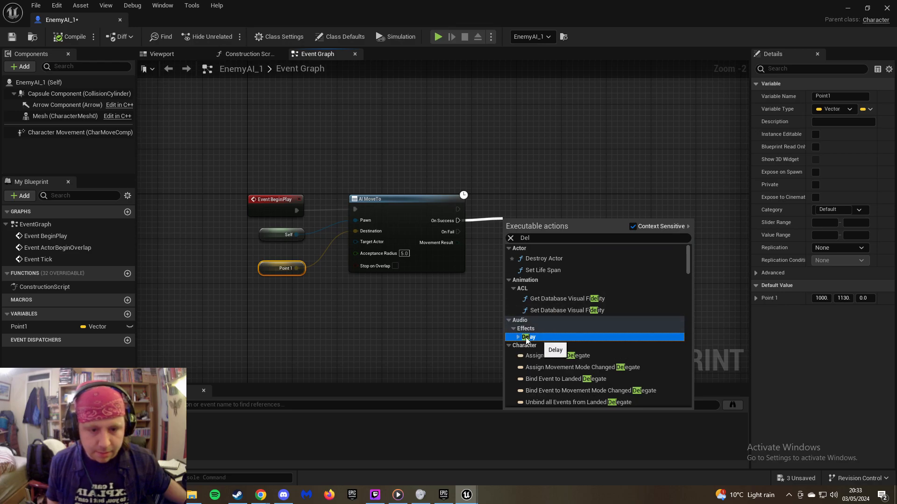
{"action": "left_click", "coordinate": [520, 338]}
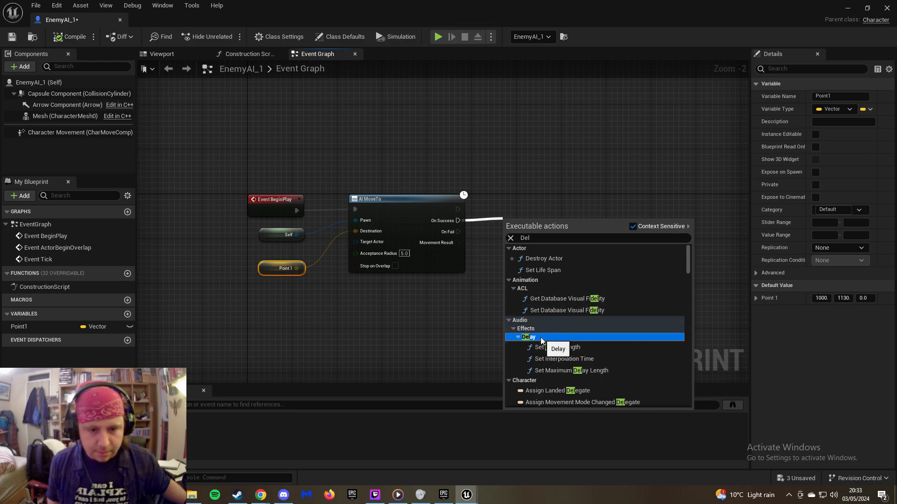
{"action": "double_click", "coordinate": [542, 338]}
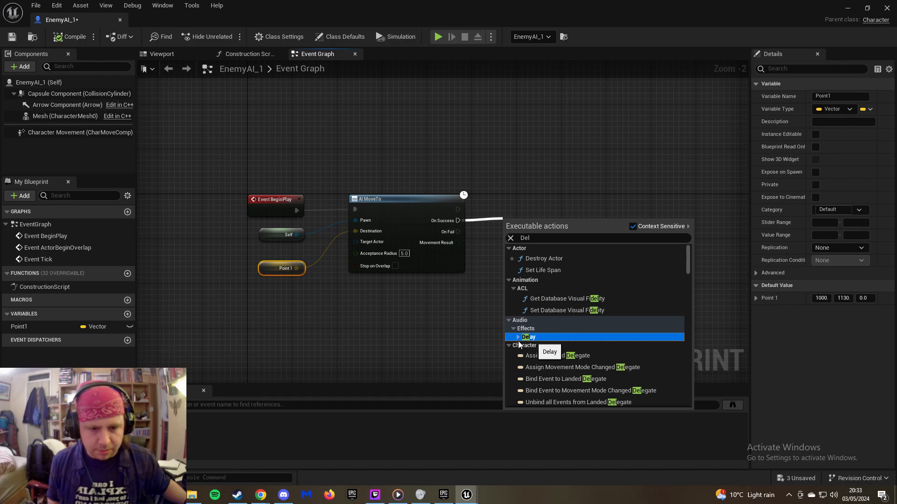
{"action": "left_click", "coordinate": [518, 338]}
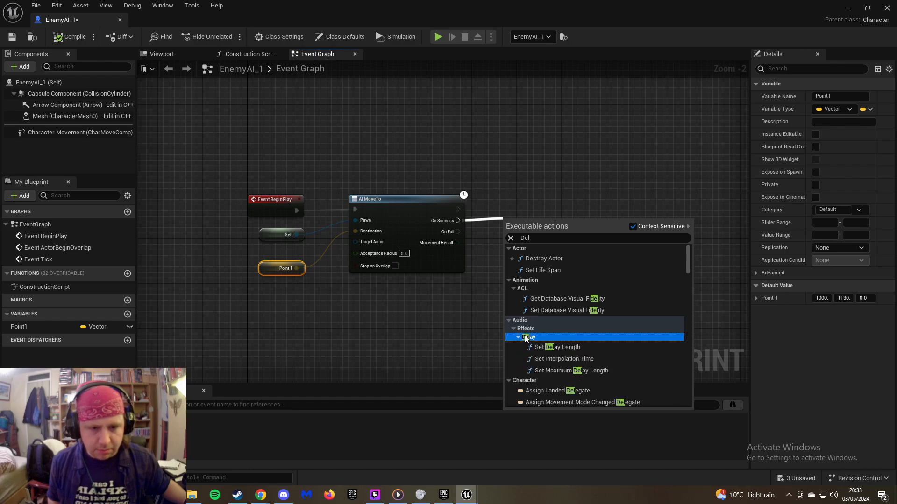
{"action": "left_click", "coordinate": [540, 239]}
{"action": "type", "text": "ay"}
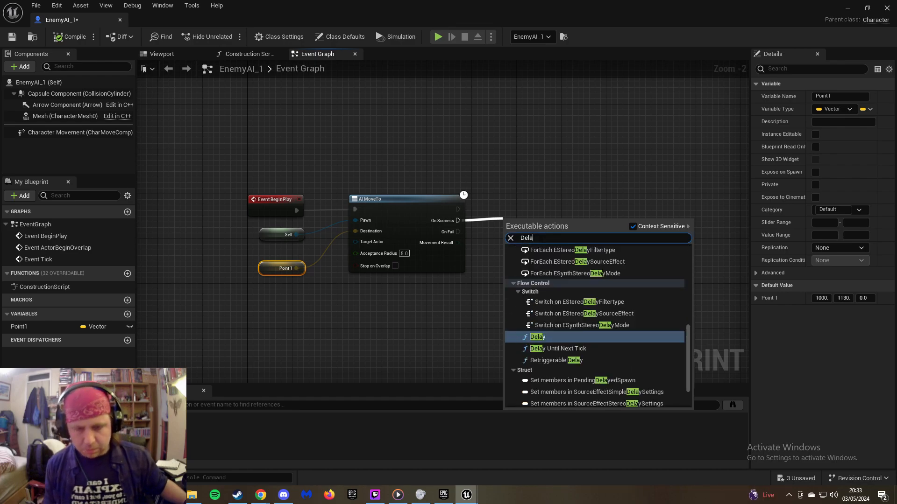
{"action": "left_click", "coordinate": [559, 337]}
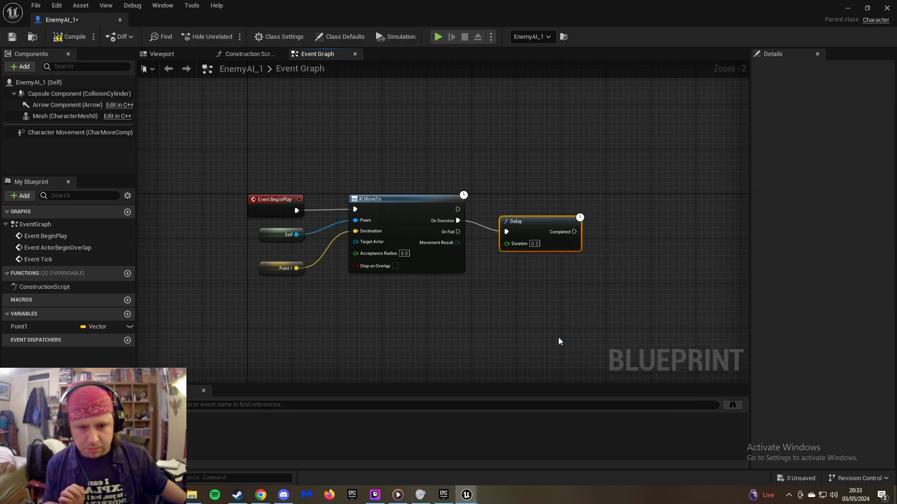
Align the Delay node with the On Success output and set its duration to 2 seconds
{"action": "left_click_drag", "start_coordinate": [543, 225], "coordinate": [548, 214]}
{"action": "left_click", "coordinate": [540, 233]}
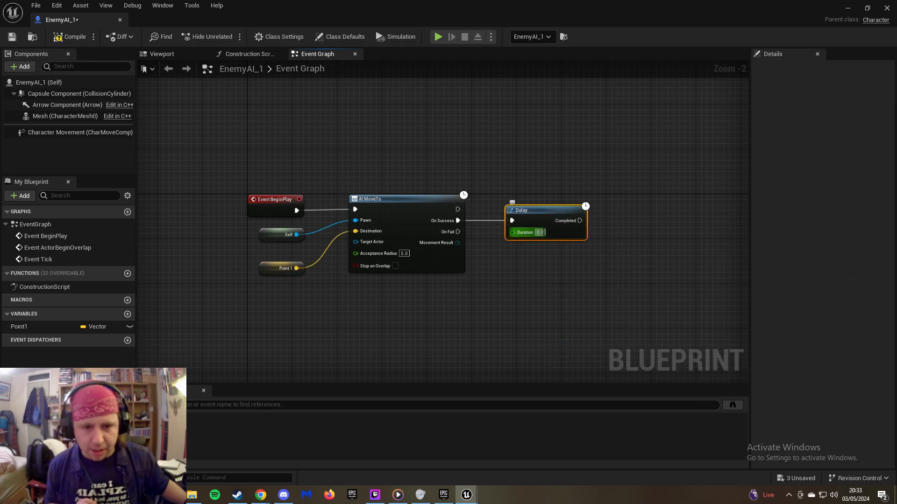
{"action": "type", "text": "2"}
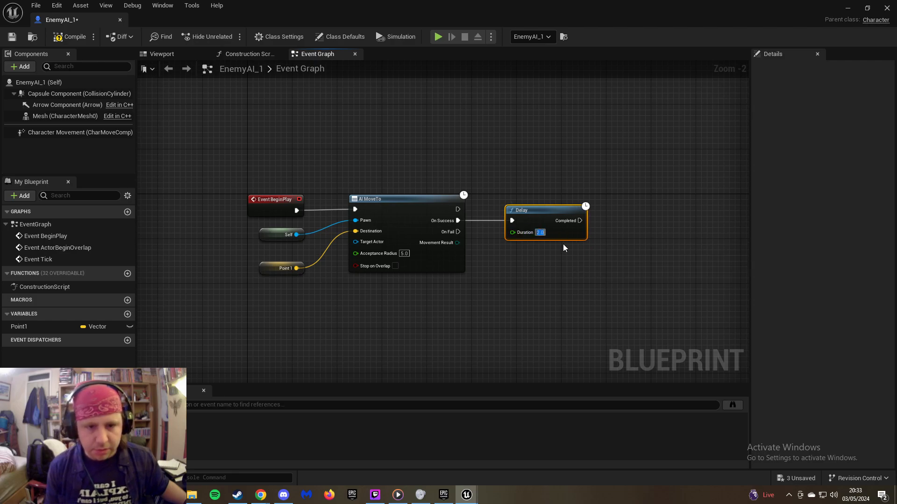
Add a second AI MoveTo node connected to the Completed output of the Delay
{"action": "right_click_drag", "start_coordinate": [561, 194], "coordinate": [486, 193]}
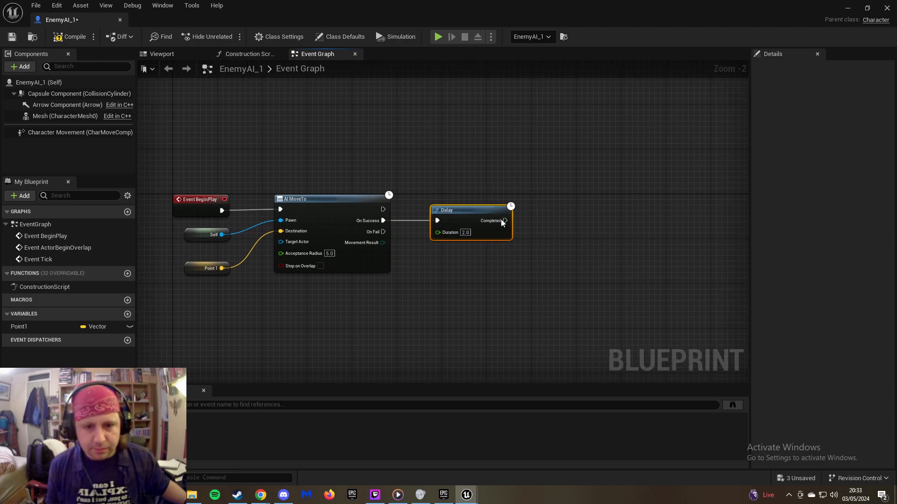
{"action": "left_click_drag", "start_coordinate": [505, 220], "coordinate": [548, 223]}
{"action": "type", "text": "ai"}
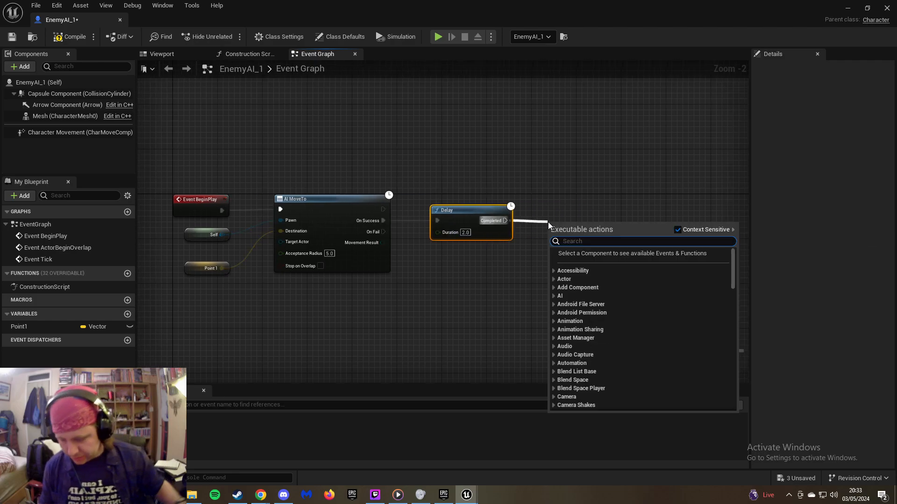
{"action": "type", "text": "mo"}
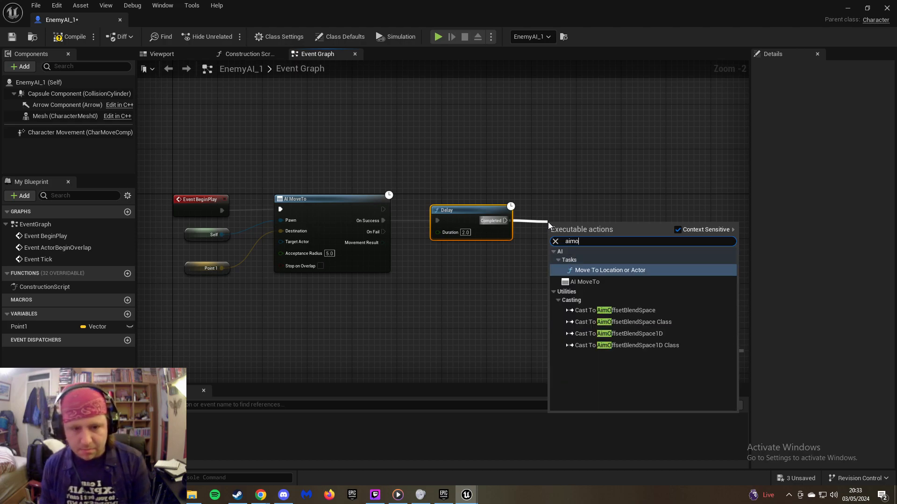
{"action": "left_click", "coordinate": [598, 280]}
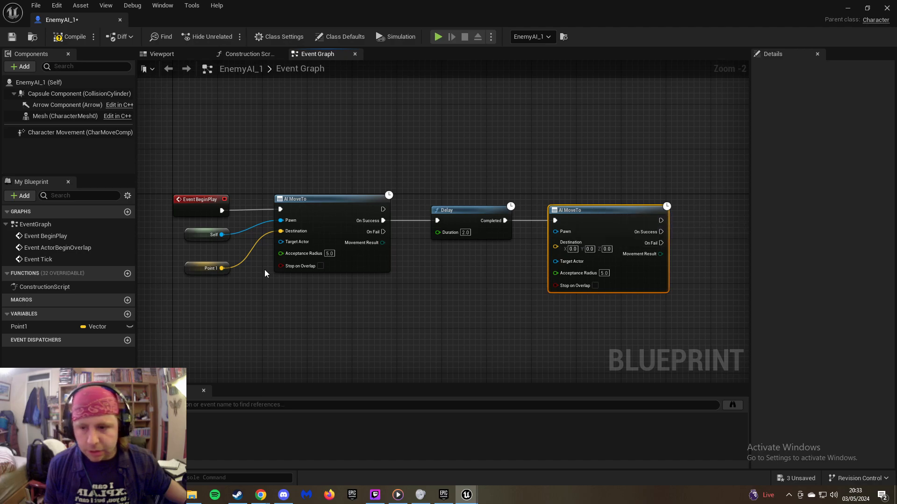
Create a new blueprint variable named Point2
{"action": "left_click", "coordinate": [127, 314]}
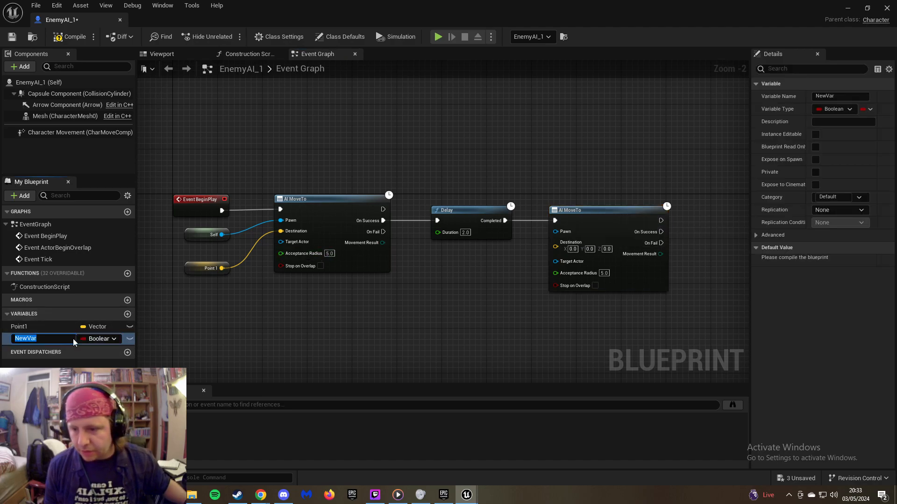
{"action": "type", "text": "Point2"}
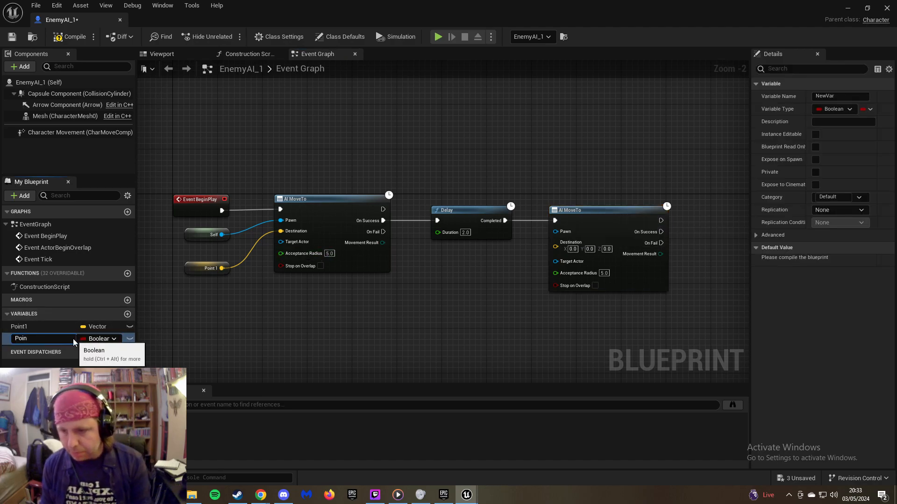
{"action": "key", "text": "Return"}
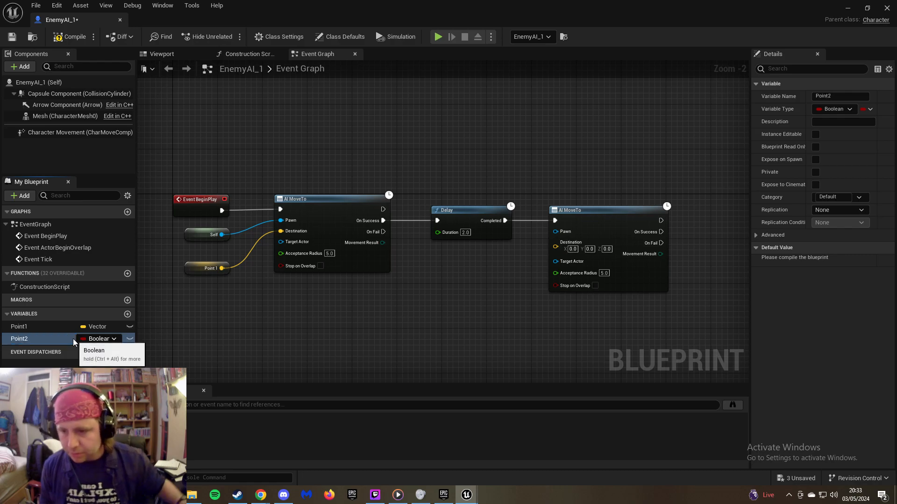
Change Point2's variable type to Vector and wire a Get Point2 node into the second AI MoveTo's Destination
{"action": "left_click", "coordinate": [102, 339]}
{"action": "left_click", "coordinate": [115, 237]}
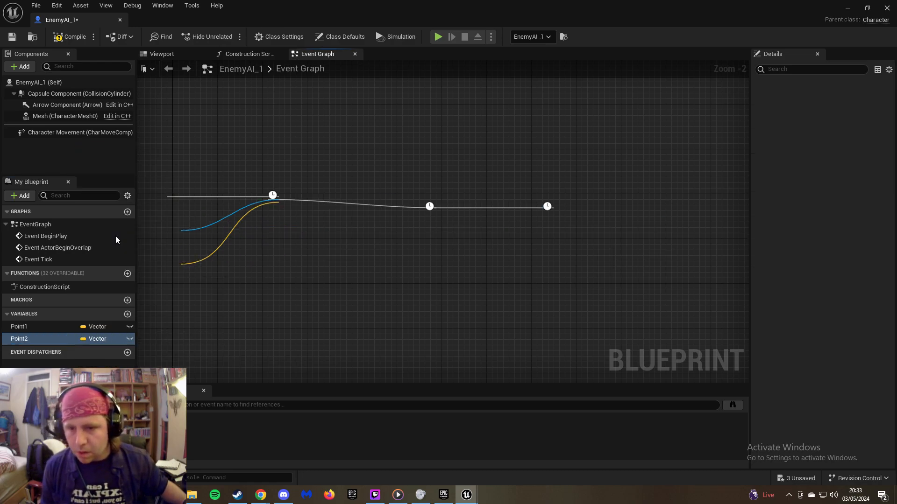
{"action": "left_click_drag", "start_coordinate": [43, 339], "coordinate": [555, 247]}
{"action": "left_click", "coordinate": [489, 315]}
{"action": "left_click_drag", "start_coordinate": [474, 303], "coordinate": [480, 281]}
Connect the Self reference to the second AI MoveTo's Pawn input and nudge the Point2 node up slightly
{"action": "left_click_drag", "start_coordinate": [555, 231], "coordinate": [222, 236]}
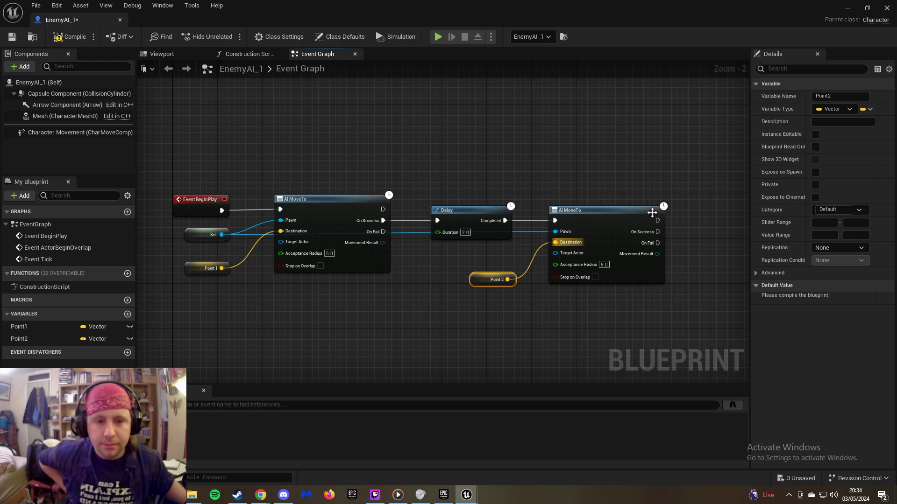
{"action": "right_click_drag", "start_coordinate": [597, 190], "coordinate": [575, 203]}
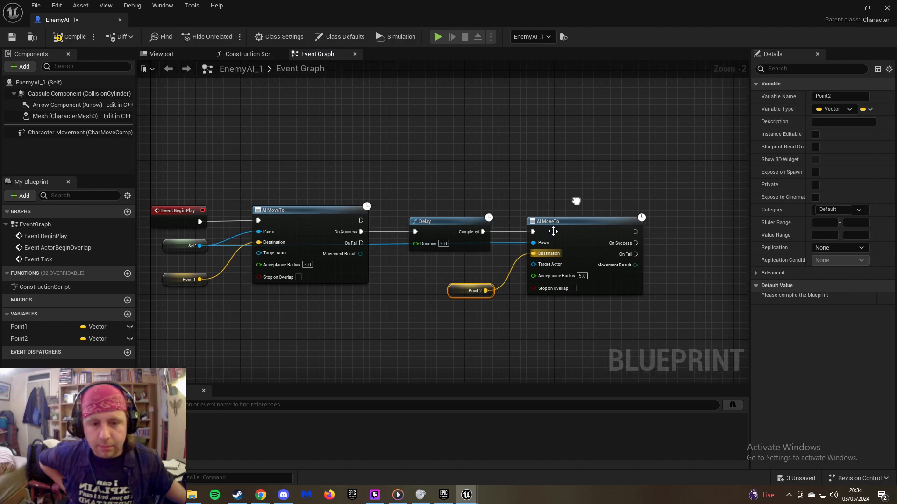
{"action": "left_click_drag", "start_coordinate": [455, 292], "coordinate": [455, 281]}
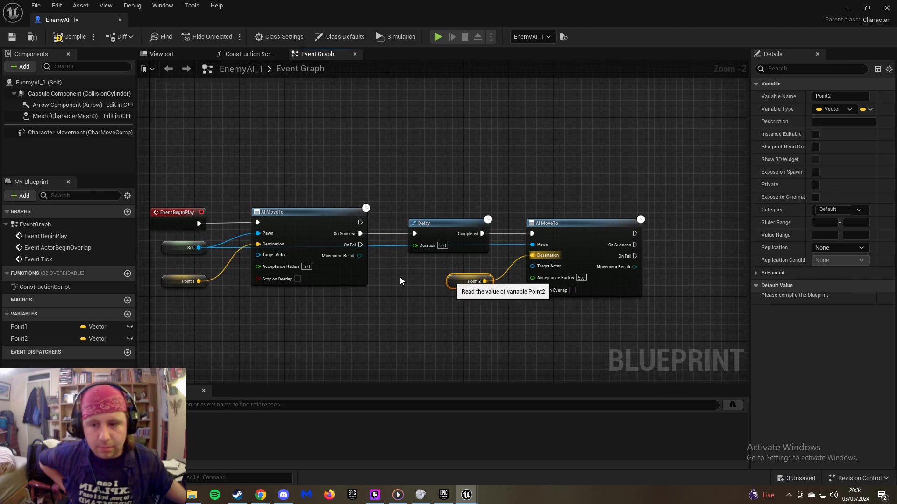
Copy the Y component of Point1's default value
{"action": "left_click", "coordinate": [46, 326]}
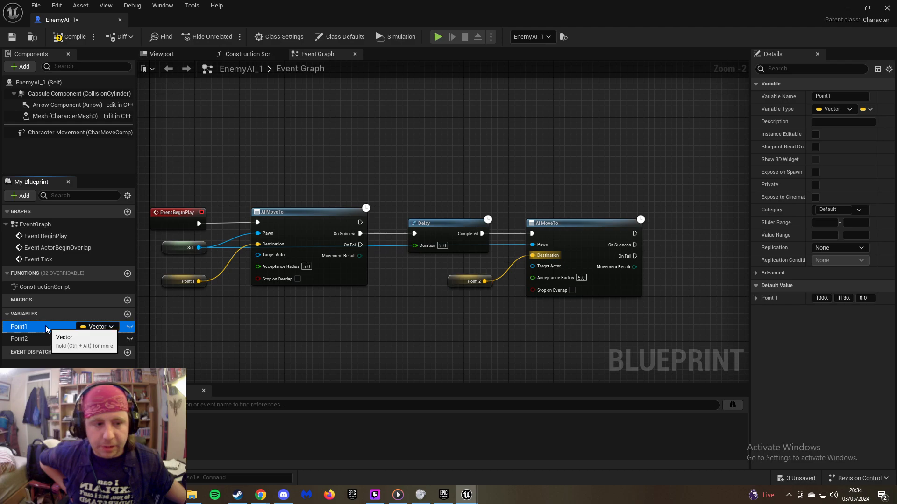
{"action": "left_click", "coordinate": [755, 299]}
{"action": "left_click", "coordinate": [755, 298]}
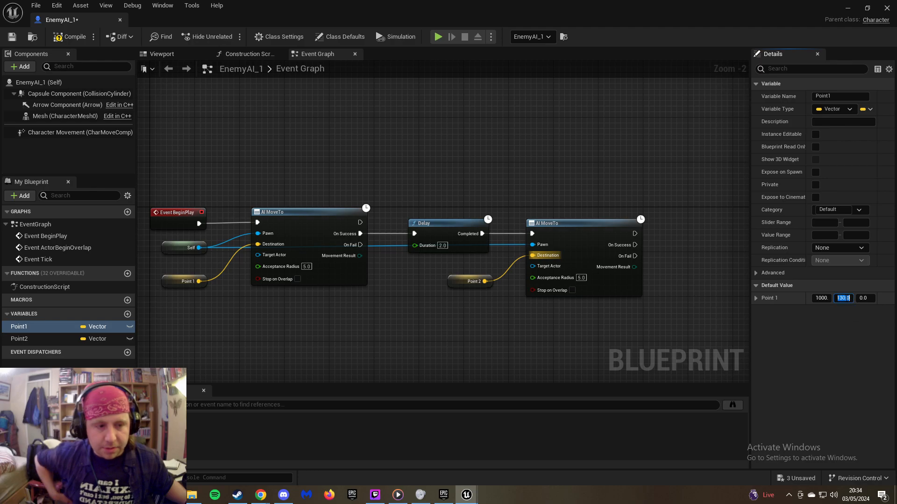
{"action": "left_click", "coordinate": [843, 298]}
{"action": "key", "text": "ctrl+c"}
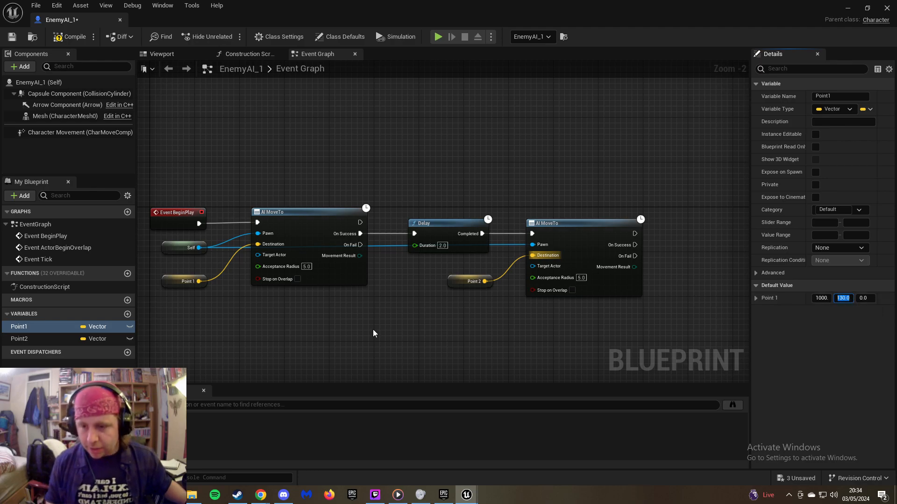
Compile the blueprint, set Point2's default value to X 2000 and Y 1130, and compare it with Point1
{"action": "left_click", "coordinate": [49, 337]}
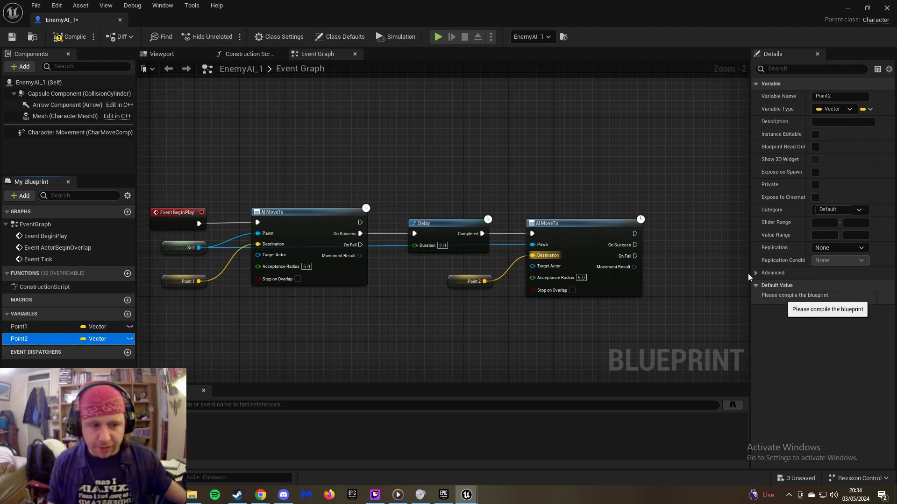
{"action": "left_click", "coordinate": [68, 38]}
{"action": "left_click", "coordinate": [844, 298]}
{"action": "key", "text": "ctrl+v"}
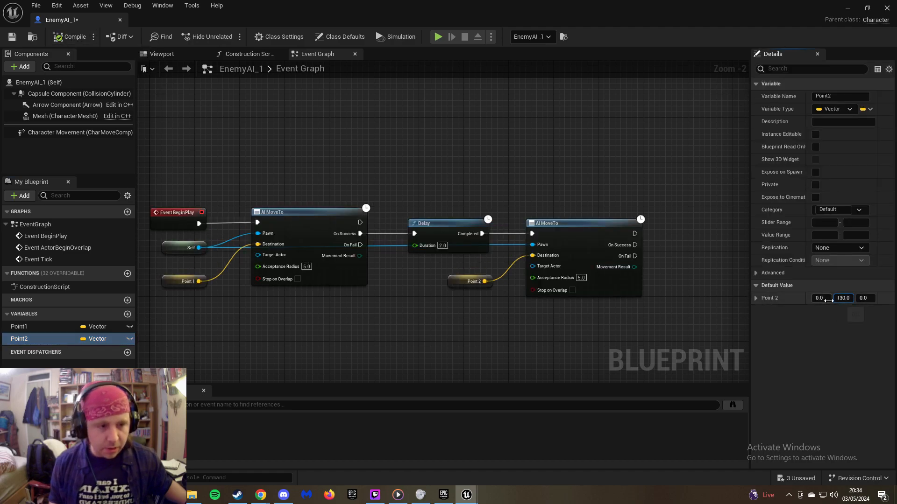
{"action": "left_click", "coordinate": [827, 300]}
{"action": "type", "text": "2000"}
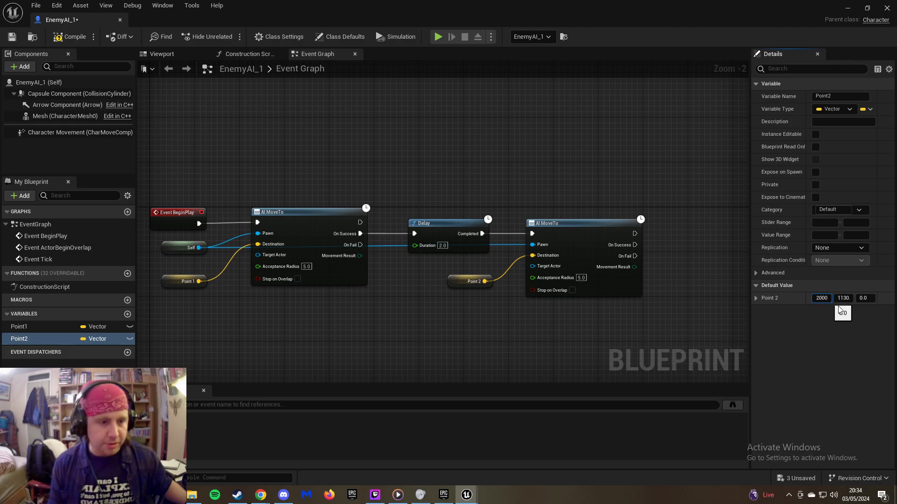
{"action": "key", "text": "Return"}
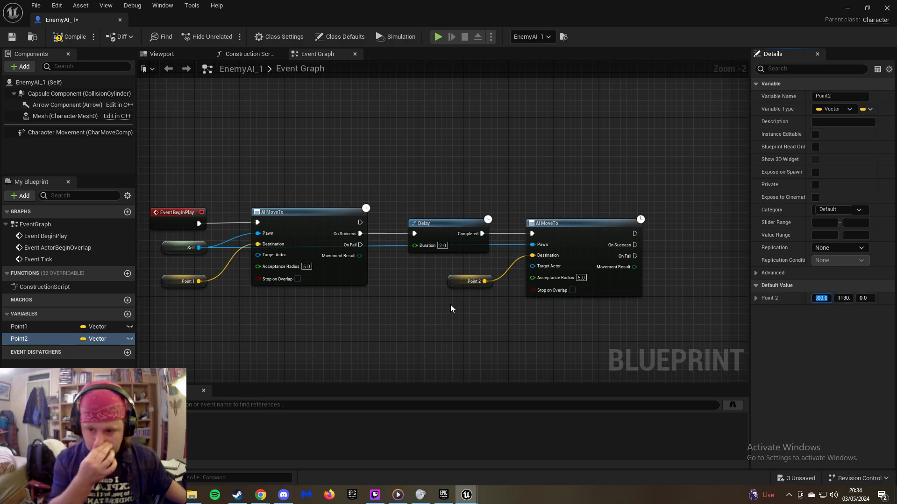
{"action": "left_click", "coordinate": [43, 327]}
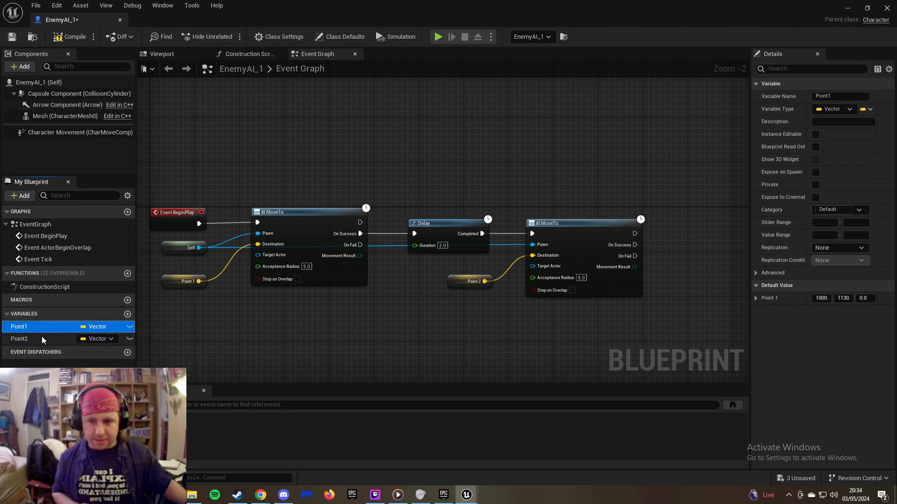
{"action": "left_click", "coordinate": [41, 337]}
{"action": "left_click", "coordinate": [40, 328]}
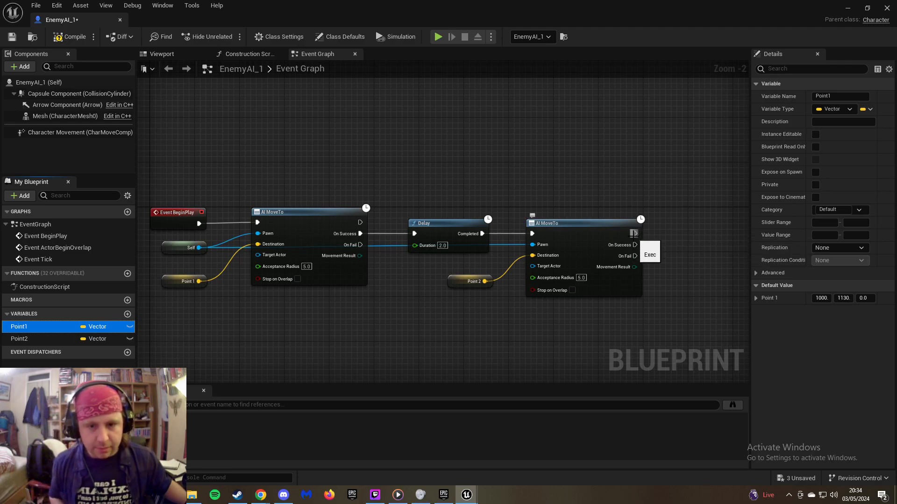
Add a 2-second Delay to the second AI MoveTo's On Success output and align it with that node
{"action": "left_click_drag", "start_coordinate": [634, 245], "coordinate": [668, 245]}
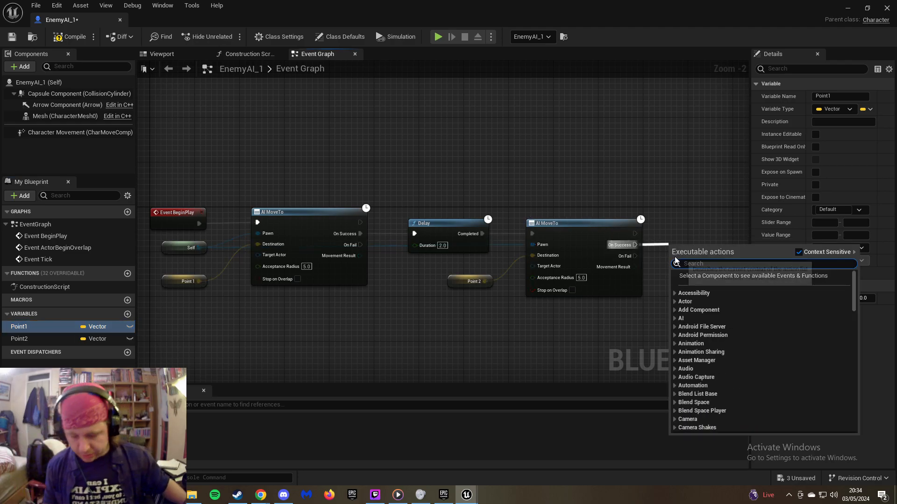
{"action": "type", "text": "dela"}
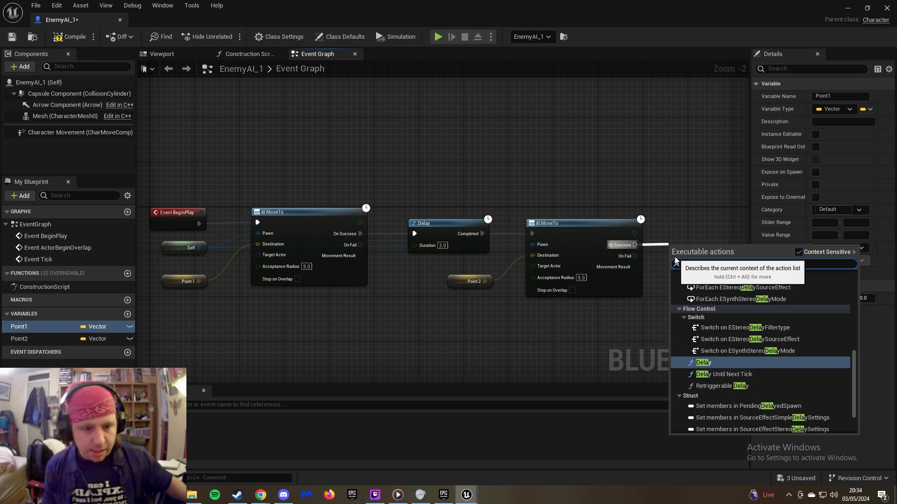
{"action": "left_click", "coordinate": [708, 363]}
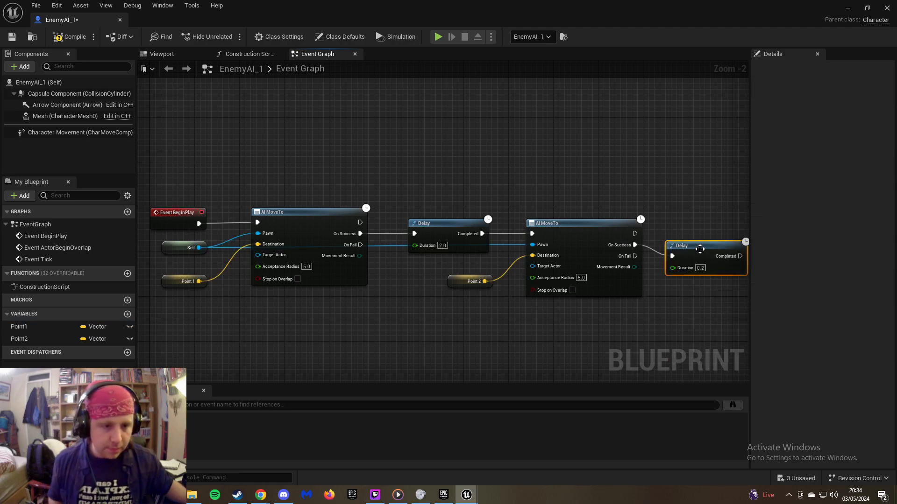
{"action": "left_click_drag", "start_coordinate": [696, 246], "coordinate": [696, 235]}
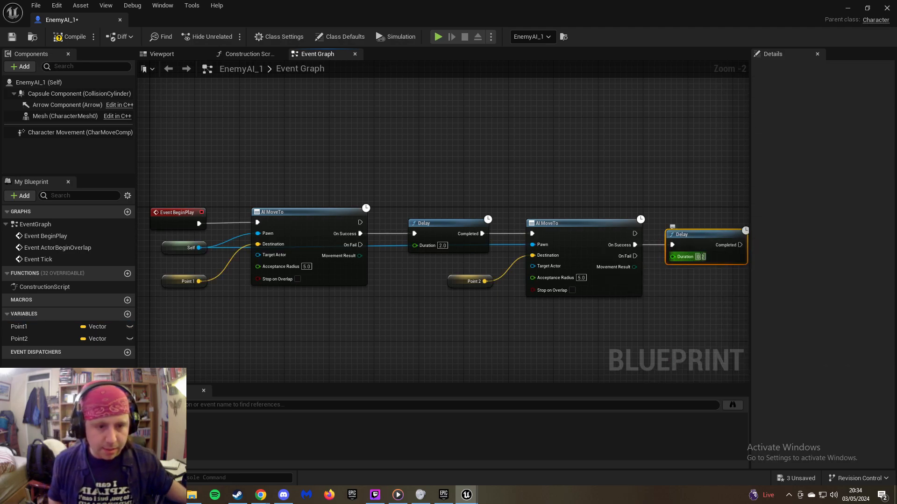
{"action": "left_click", "coordinate": [700, 257]}
{"action": "type", "text": "2"}
{"action": "key", "text": "Return"}
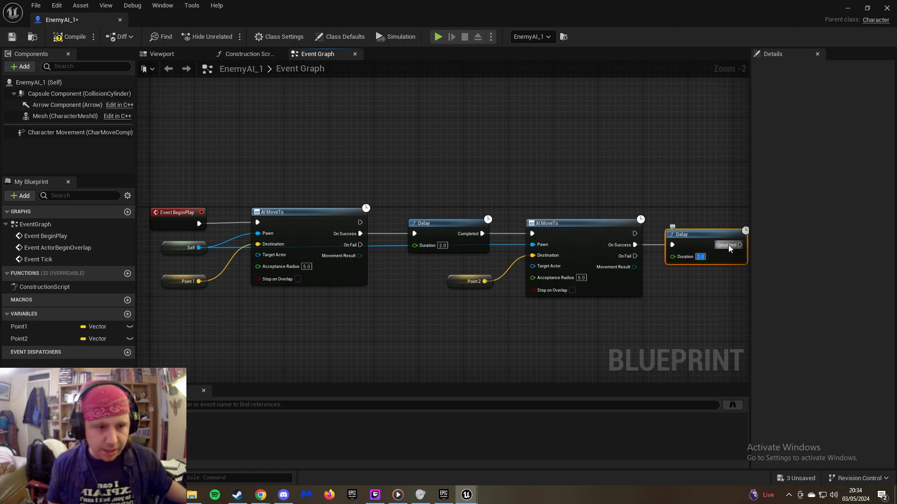
Connect the new Delay's Completed output back to the execution input of the first AI MoveTo
{"action": "left_click_drag", "start_coordinate": [740, 245], "coordinate": [239, 222]}
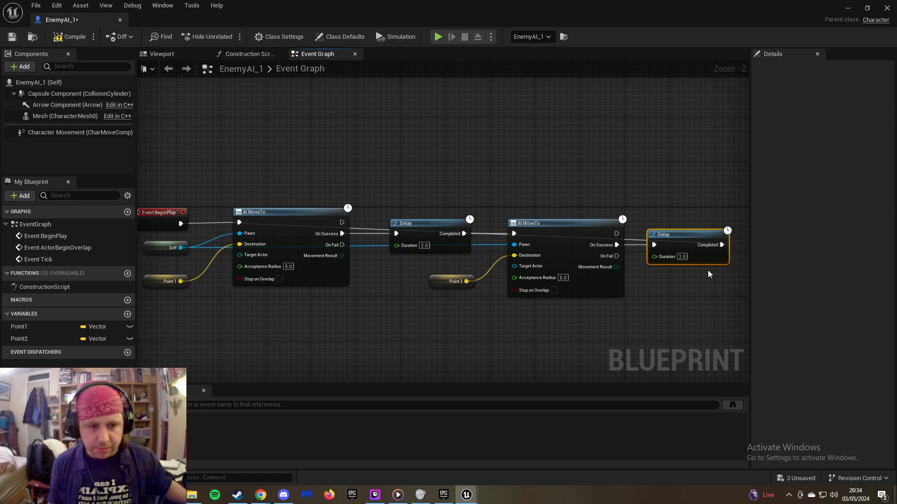
{"action": "right_click", "coordinate": [722, 245]}
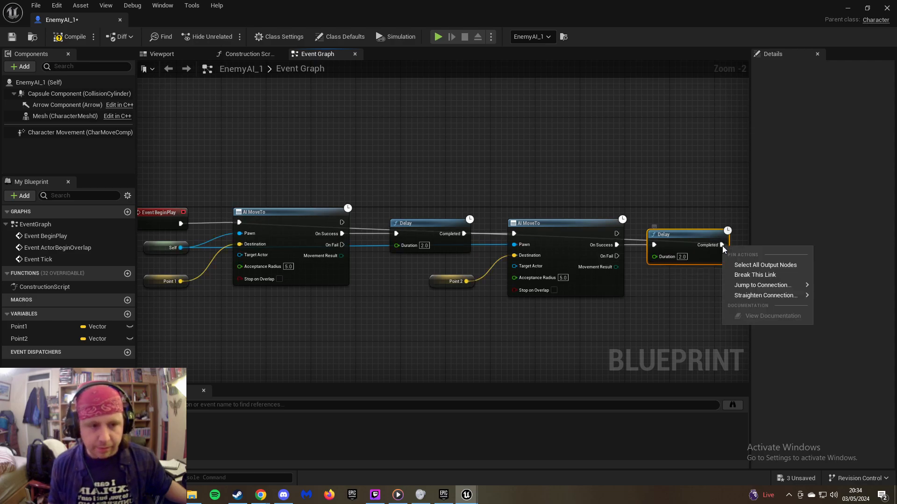
{"action": "left_click", "coordinate": [743, 275]}
{"action": "left_click_drag", "start_coordinate": [722, 245], "coordinate": [466, 173]}
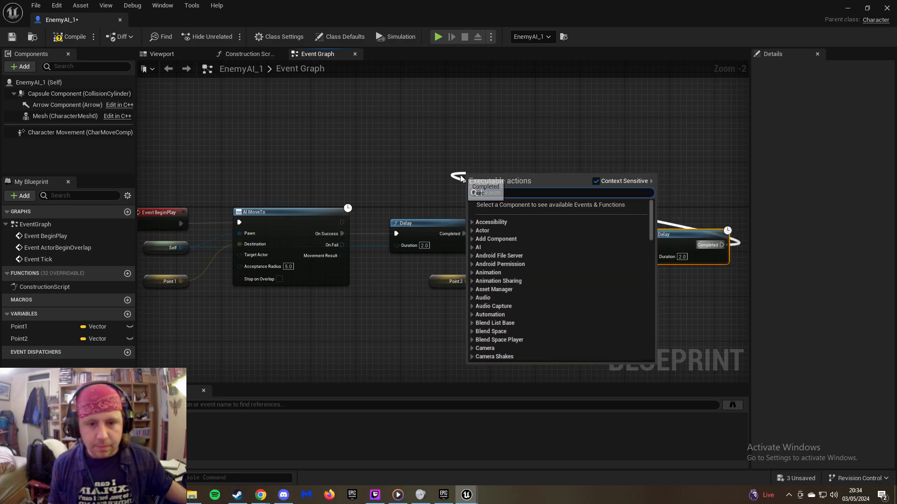
{"action": "left_click", "coordinate": [460, 175]}
{"action": "right_click", "coordinate": [461, 178]}
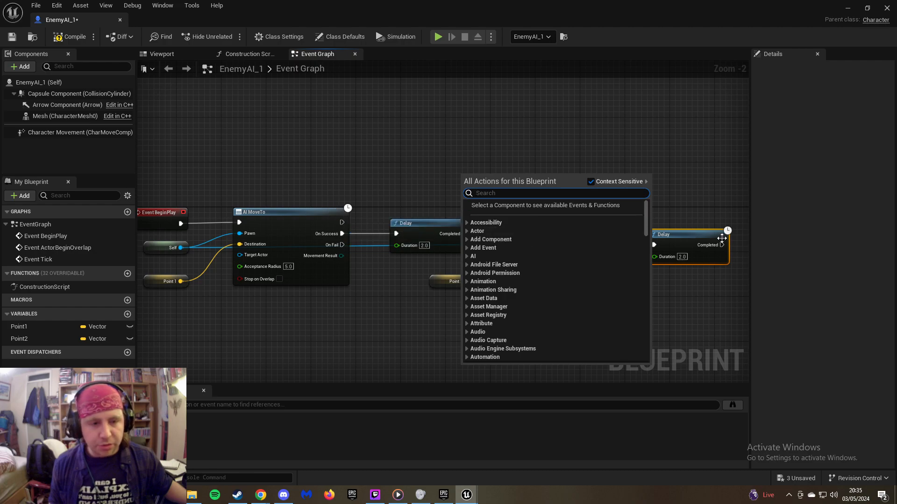
{"action": "left_click_drag", "start_coordinate": [723, 245], "coordinate": [239, 222]}
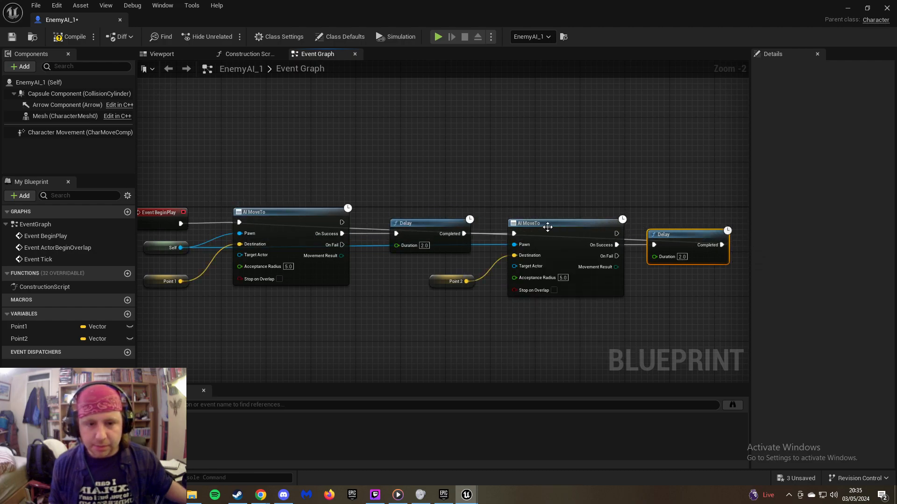
Try to route the loop-back wire around the nodes with a reroute node, and undo it
{"action": "left_click", "coordinate": [362, 227]}
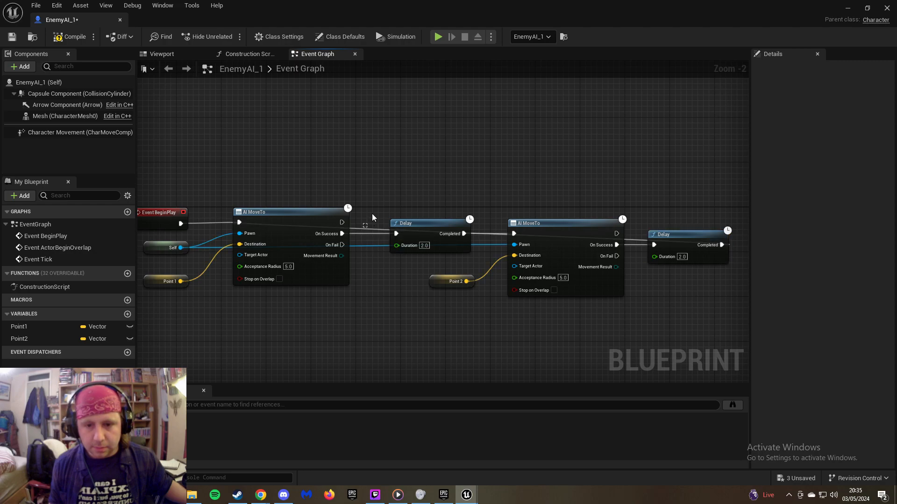
{"action": "left_click_drag", "start_coordinate": [373, 203], "coordinate": [362, 229]}
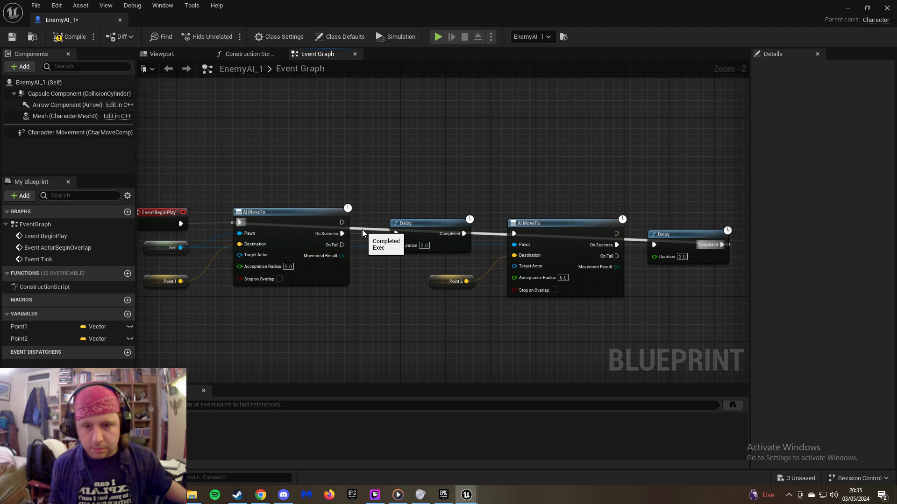
{"action": "double_click", "coordinate": [362, 229]}
{"action": "left_click_drag", "start_coordinate": [361, 227], "coordinate": [383, 180]}
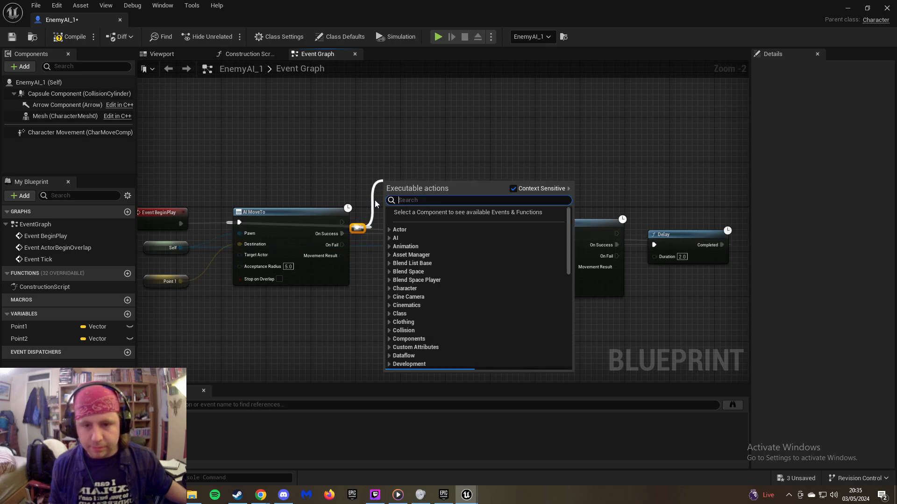
{"action": "right_click", "coordinate": [357, 178]}
{"action": "right_click", "coordinate": [344, 176]}
{"action": "right_click", "coordinate": [323, 181]}
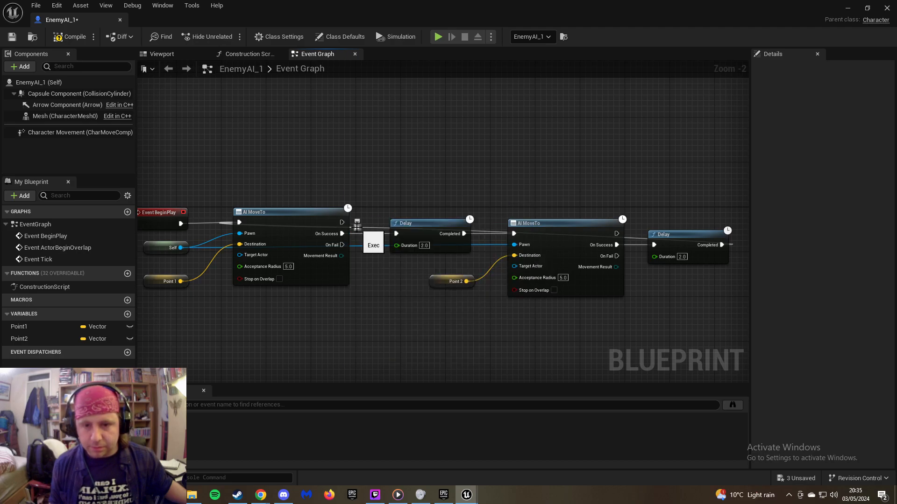
{"action": "left_click_drag", "start_coordinate": [357, 228], "coordinate": [383, 223]}
{"action": "right_click", "coordinate": [376, 199]}
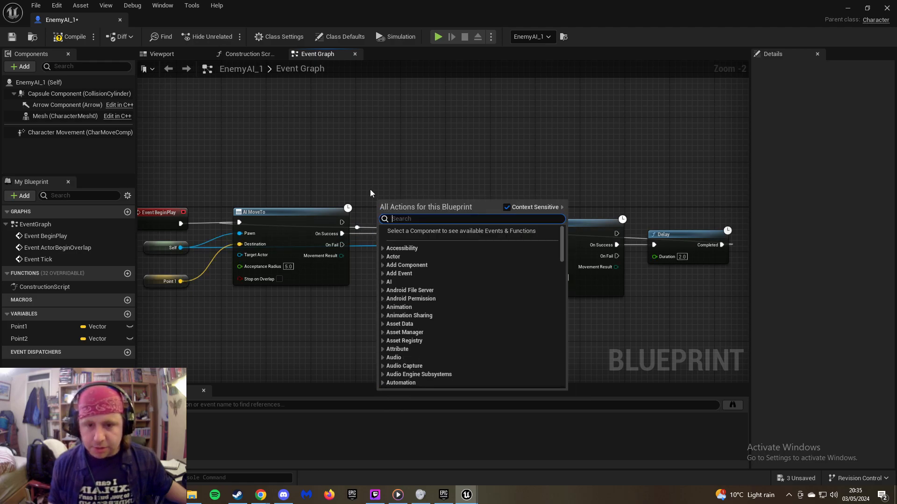
{"action": "key", "text": "Escape"}
{"action": "key", "text": "ctrl+z"}
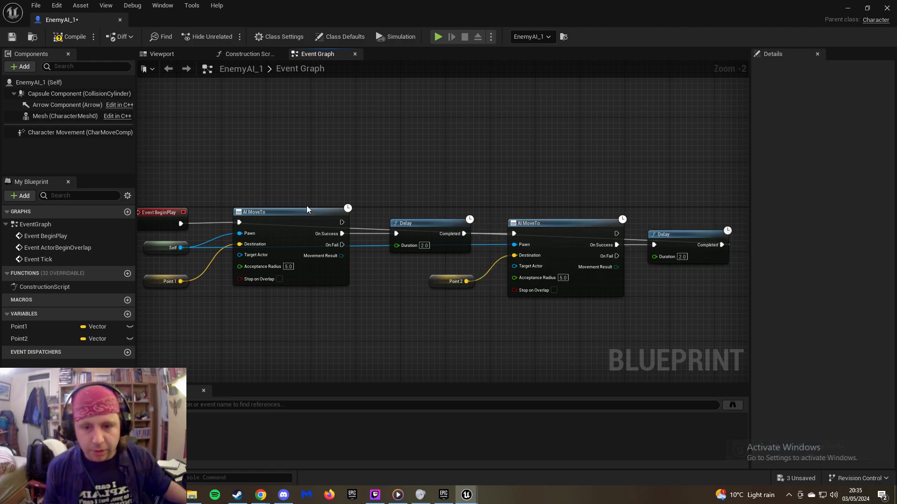
Move the loop-back Delay node above the other nodes, centred between the two AI MoveTo nodes, and compile the blueprint
{"action": "left_click_drag", "start_coordinate": [673, 238], "coordinate": [408, 149]}
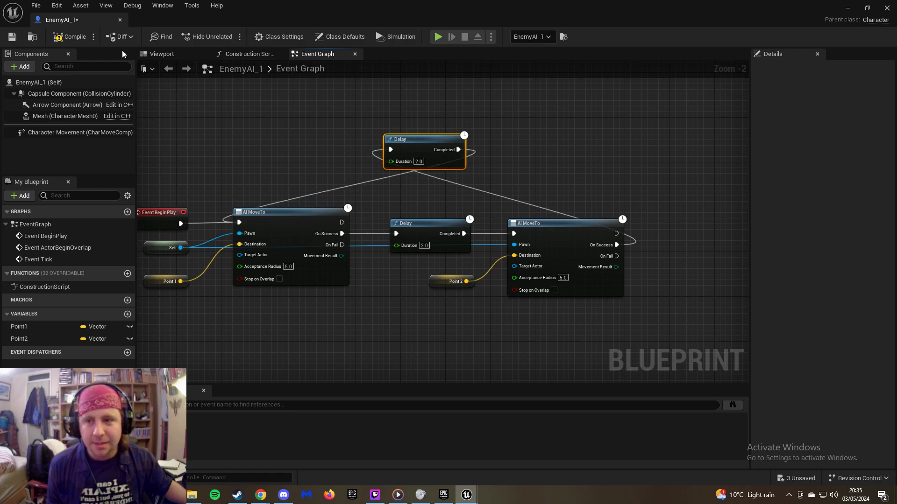
{"action": "left_click", "coordinate": [74, 37]}
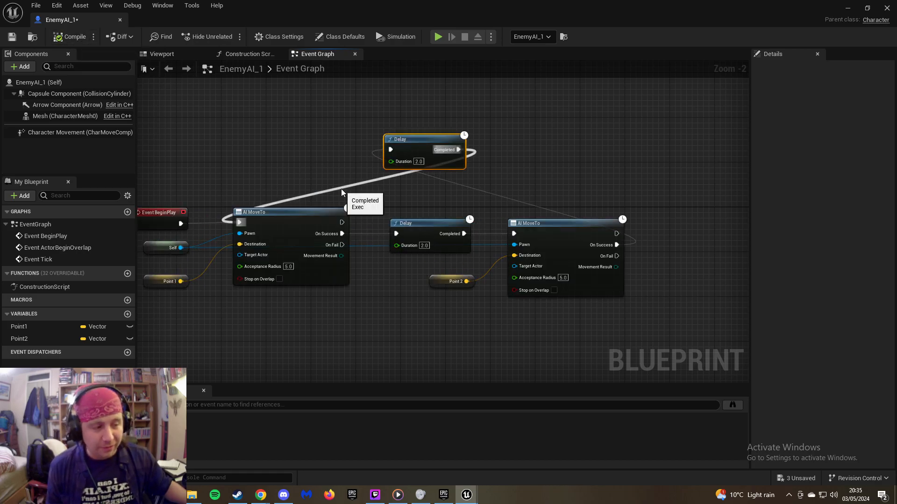
Play the level, walk the player character around EnemyAI_1 to check its patrol, and stop the session
{"action": "left_click", "coordinate": [846, 7]}
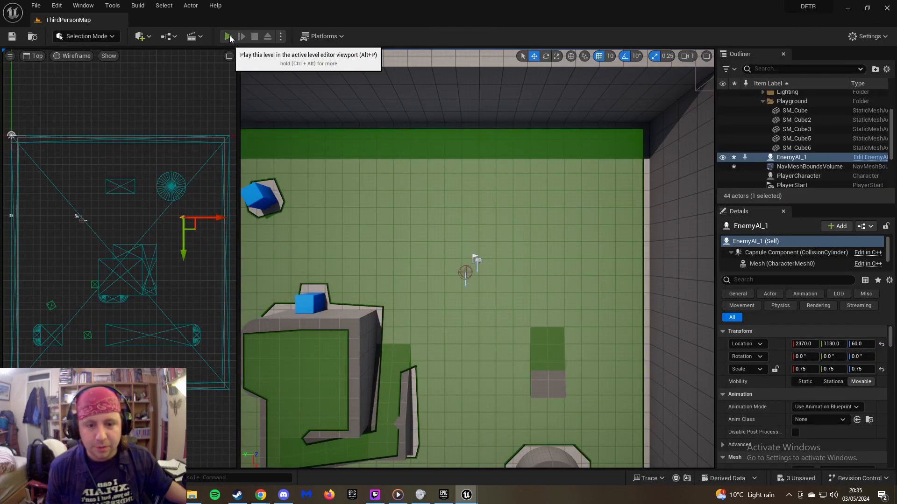
{"action": "left_click", "coordinate": [228, 37]}
{"action": "left_click", "coordinate": [388, 175]}
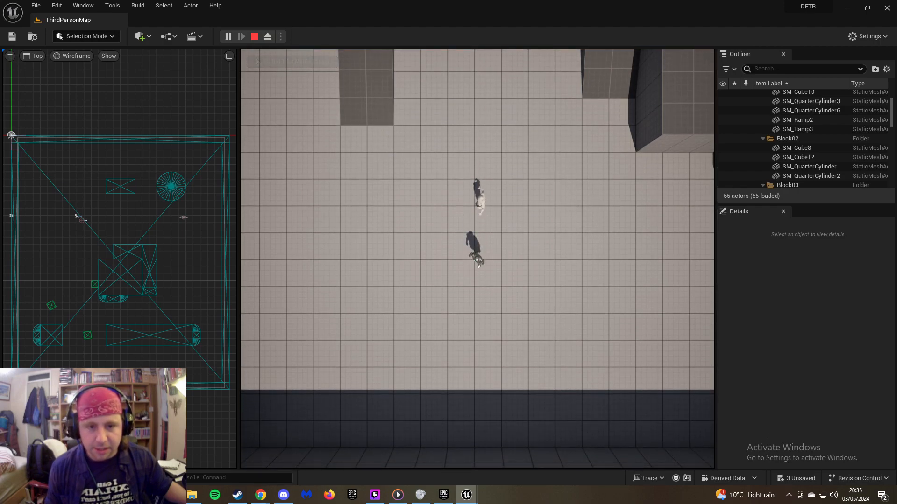
{"action": "key", "text": "s"}
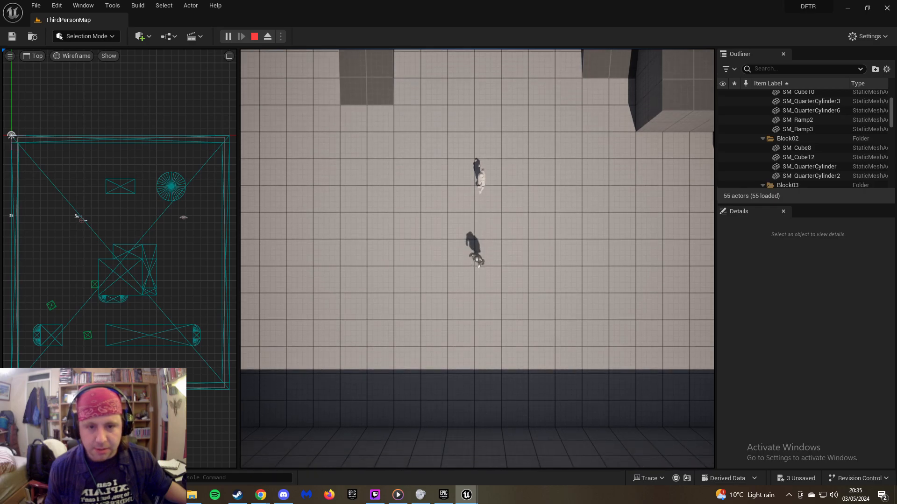
{"action": "key", "text": "d"}
{"action": "key", "text": "w"}
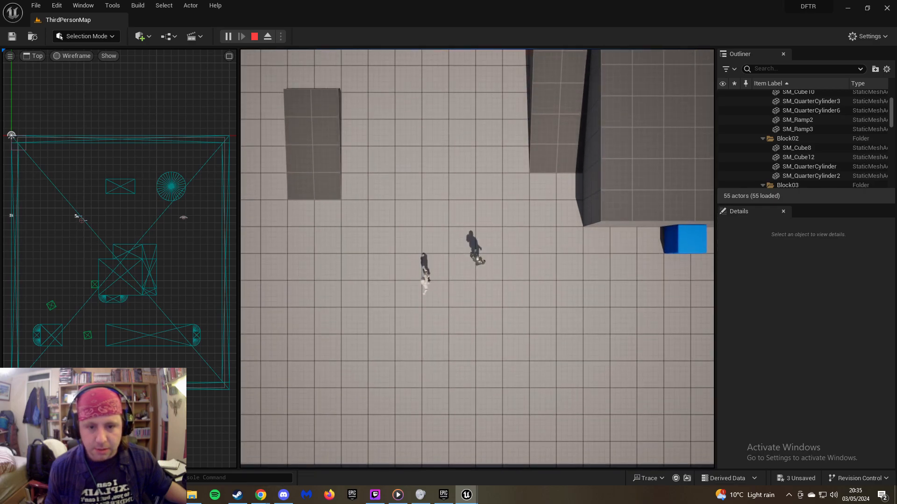
{"action": "key", "text": "s"}
{"action": "key", "text": "a"}
{"action": "key", "text": "w"}
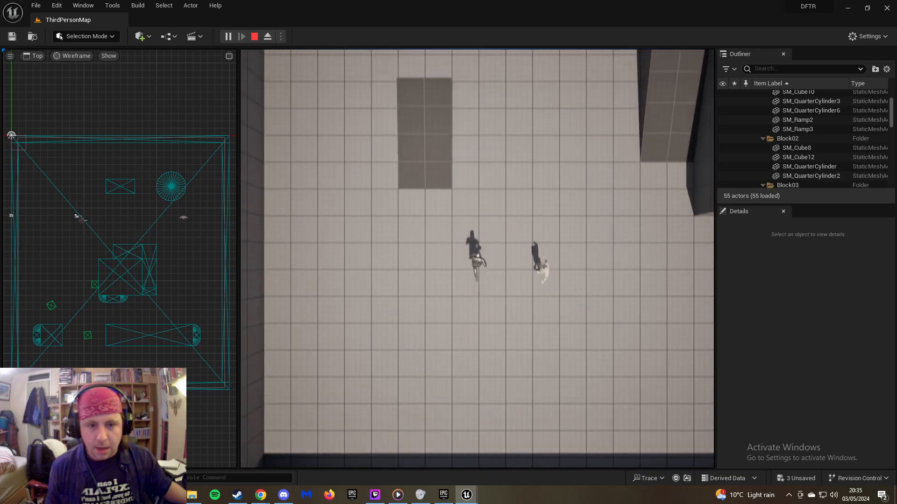
{"action": "key", "text": "d"}
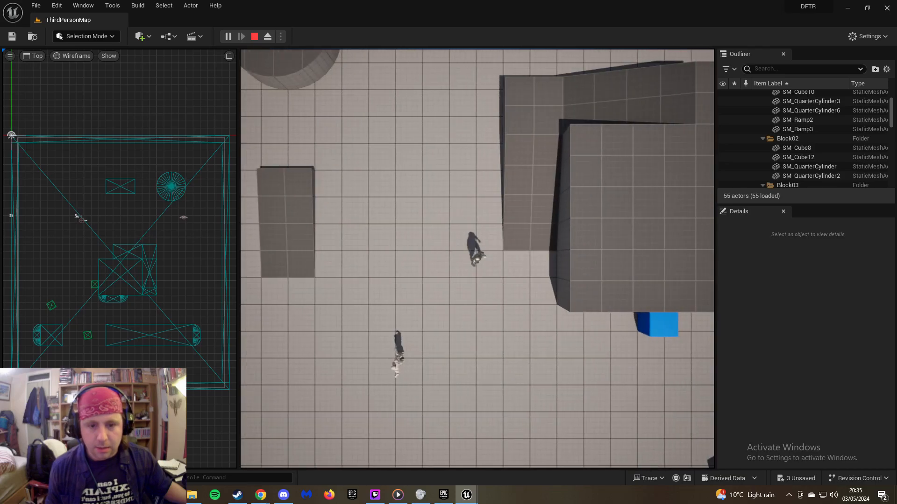
{"action": "key", "text": "s"}
{"action": "key", "text": "a"}
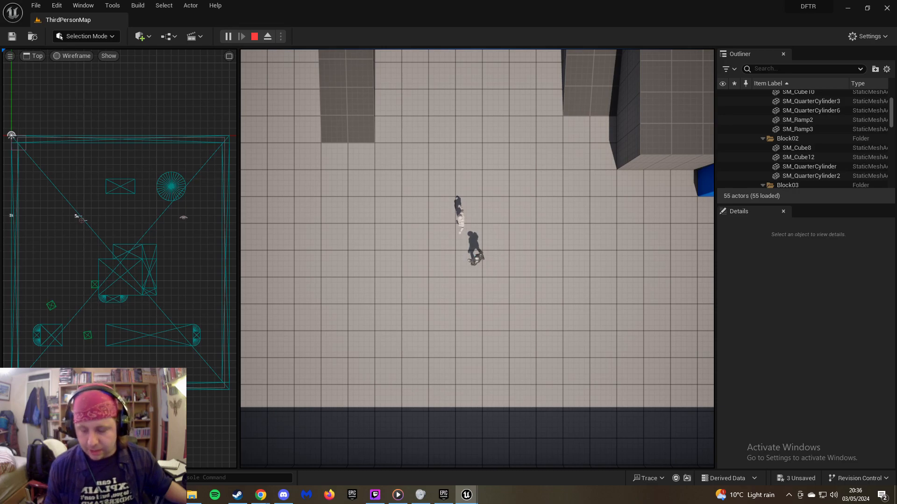
{"action": "key", "text": "Escape"}
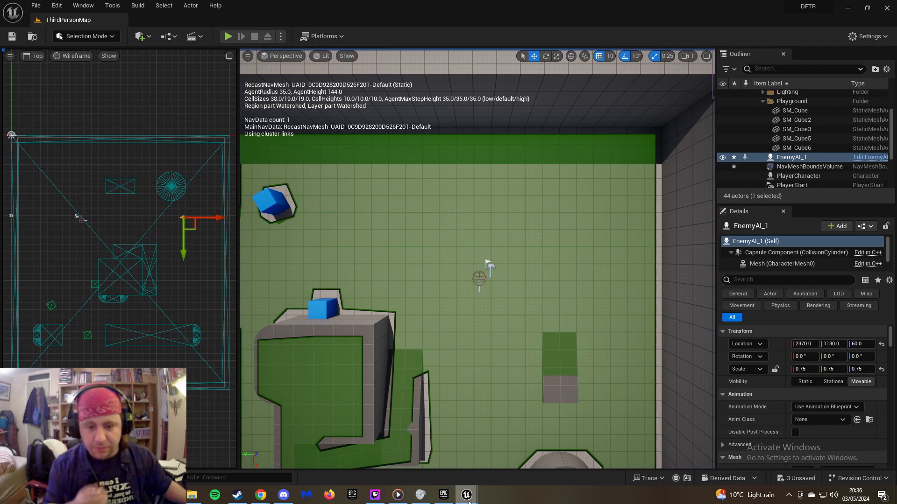
In the EnemyAI_1 event graph, insert a Print String between the first AI MoveTo's On Success output and its Delay, shifting that Delay aside
{"action": "mouse_move", "coordinate": [467, 496]}
{"action": "left_click", "coordinate": [517, 455]}
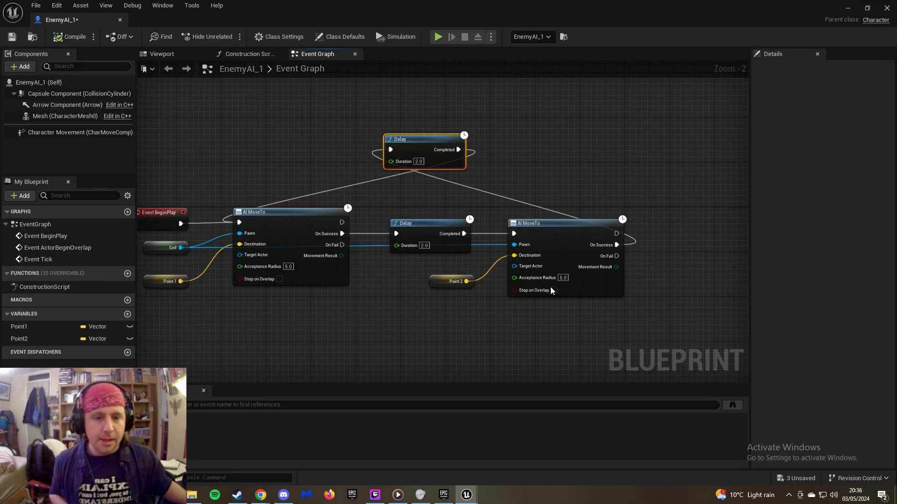
{"action": "mouse_move", "coordinate": [416, 223]}
{"action": "left_mouse_down"}
{"action": "mouse_move", "coordinate": [456, 221]}
{"action": "mouse_move", "coordinate": [426, 224]}
{"action": "left_mouse_up"}
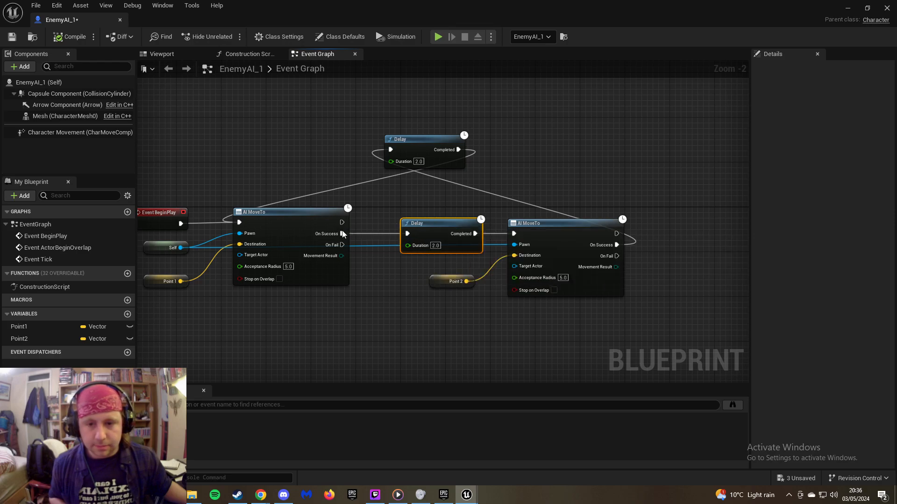
{"action": "left_click_drag", "start_coordinate": [341, 233], "coordinate": [364, 274]}
{"action": "type", "text": "print"}
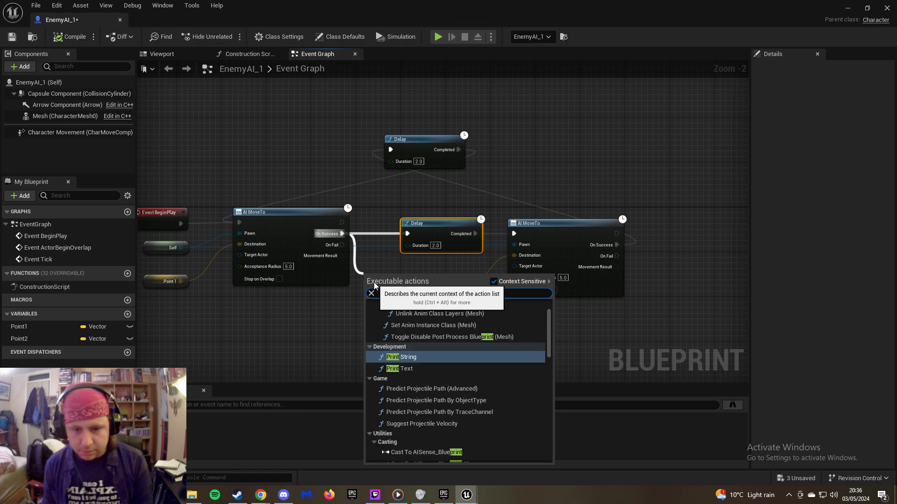
{"action": "key", "text": "Return"}
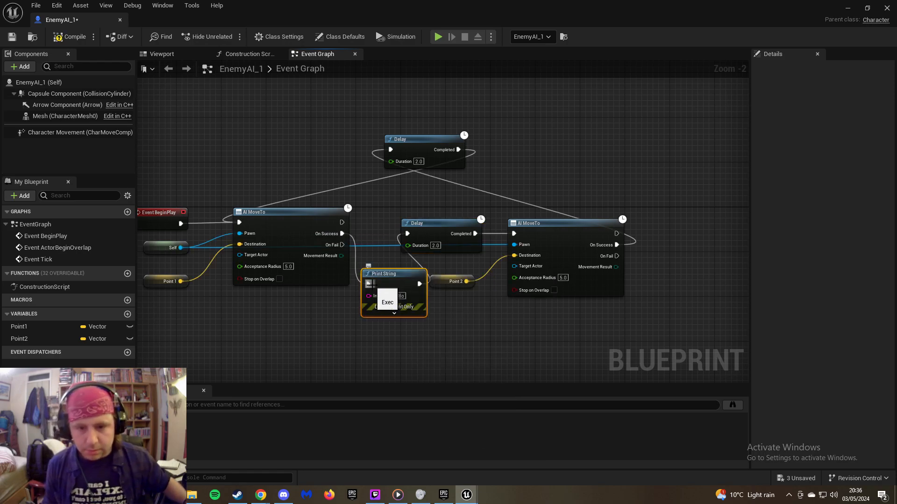
Set the Print String's message to "Hit Point1" and place the node below the wire between the first AI MoveTo and its Delay
{"action": "left_click", "coordinate": [398, 296]}
{"action": "type", "text": "Hit Point 1"}
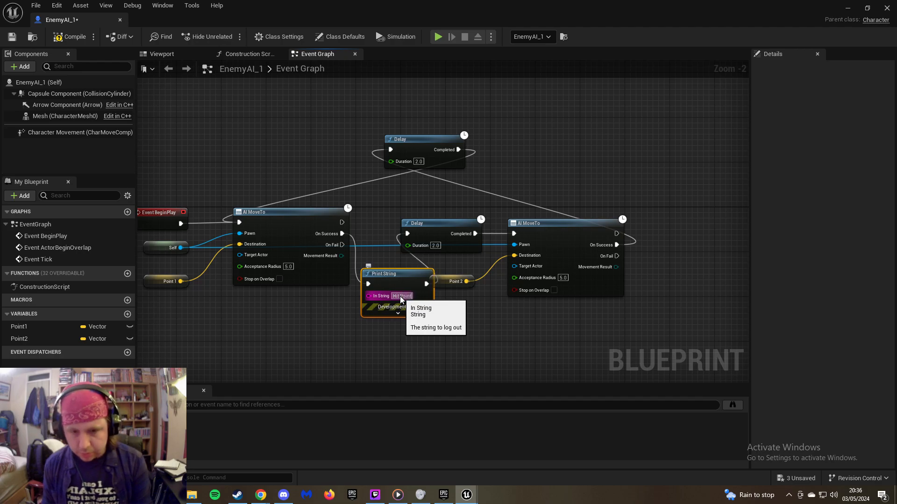
{"action": "key", "text": "BackSpace"}
{"action": "key", "text": "BackSpace"}
{"action": "type", "text": "1"}
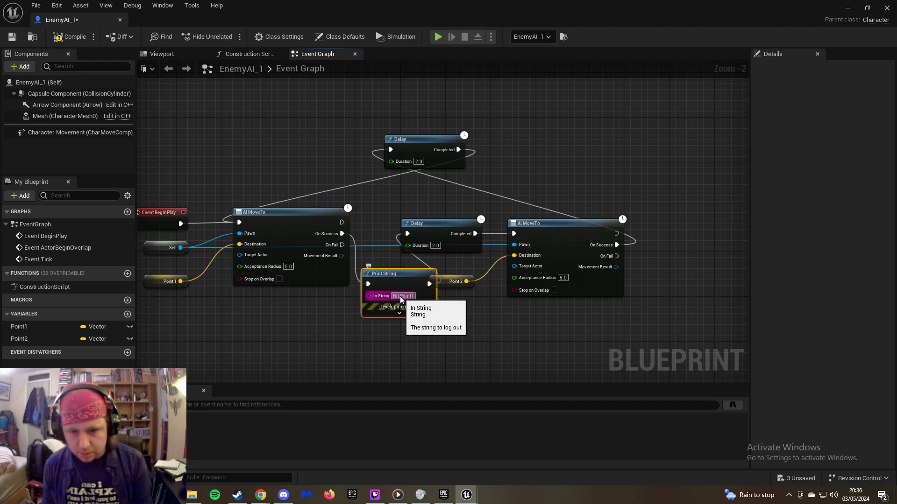
{"action": "left_click_drag", "start_coordinate": [405, 276], "coordinate": [392, 301]}
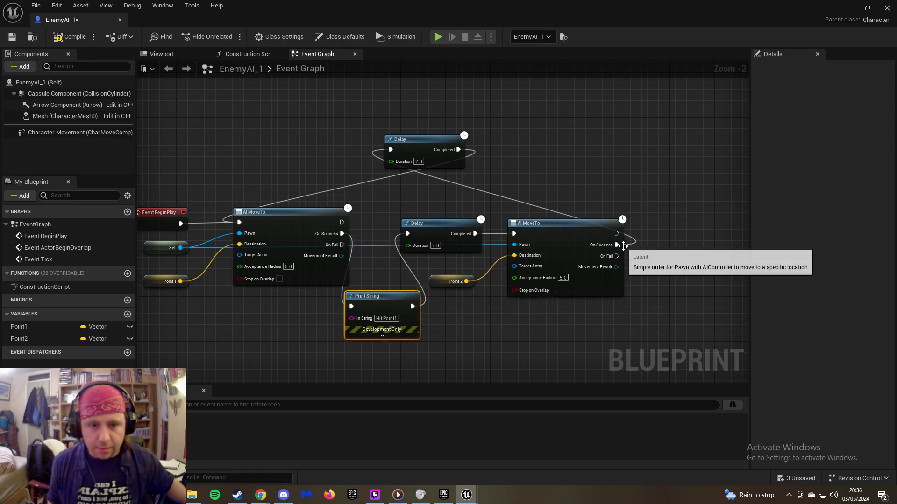
Insert a Print String with the message "Hit Point2" between the second AI MoveTo's On Success output and the loop-back Delay
{"action": "left_click_drag", "start_coordinate": [617, 244], "coordinate": [640, 185]}
{"action": "type", "text": "print string"}
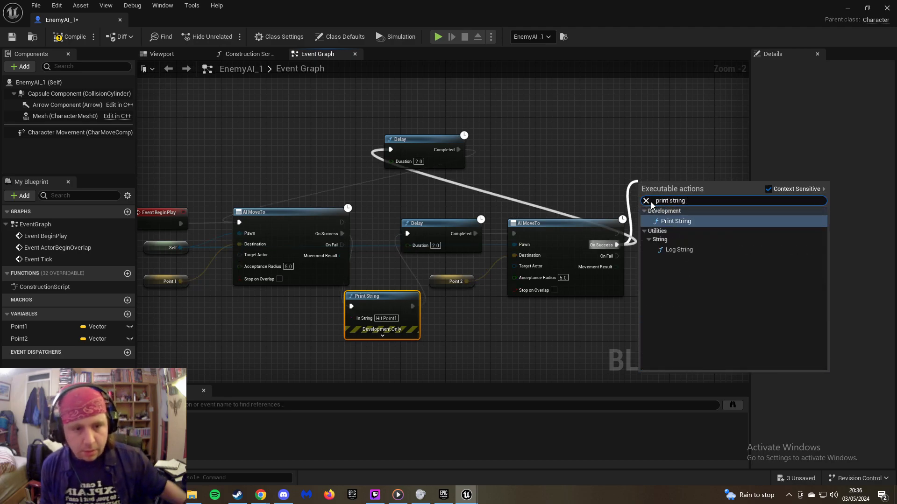
{"action": "left_click", "coordinate": [703, 221]}
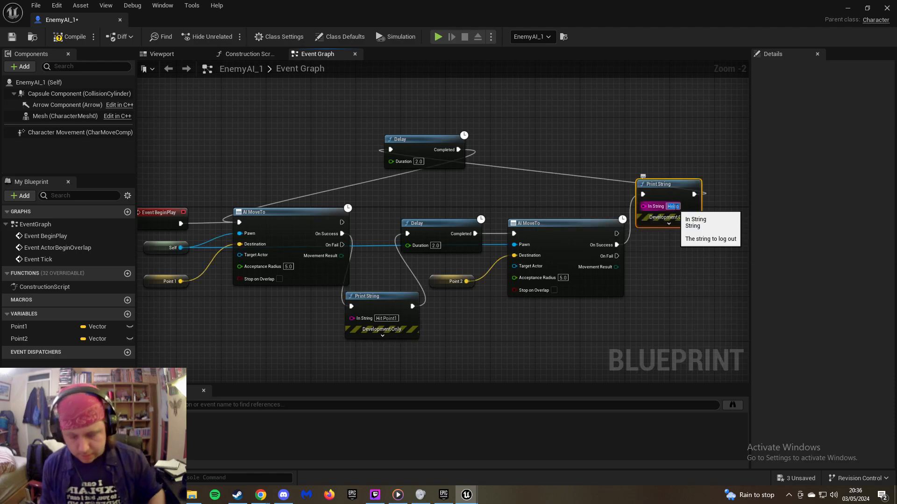
{"action": "left_click", "coordinate": [673, 206]}
{"action": "type", "text": "Hit Point2"}
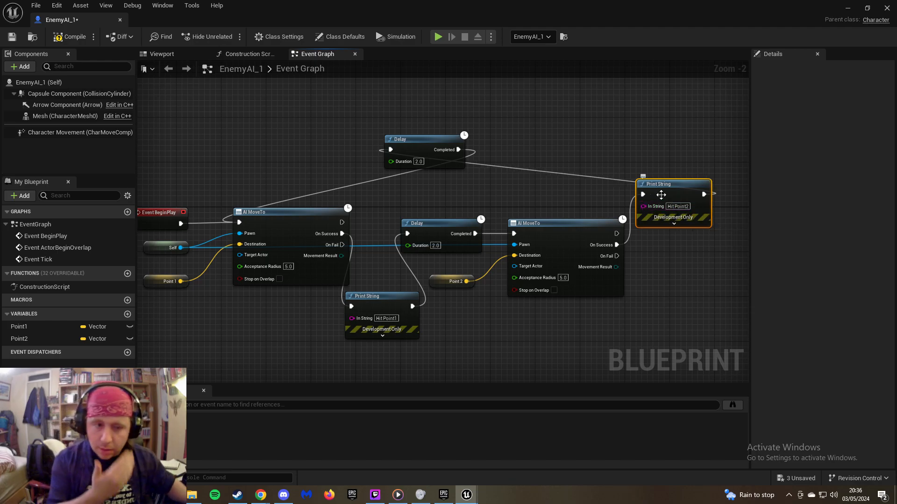
Align the "Hit Point2" Print String beside the second AI MoveTo, and compile and save the blueprint
{"action": "left_click_drag", "start_coordinate": [674, 198], "coordinate": [679, 235]}
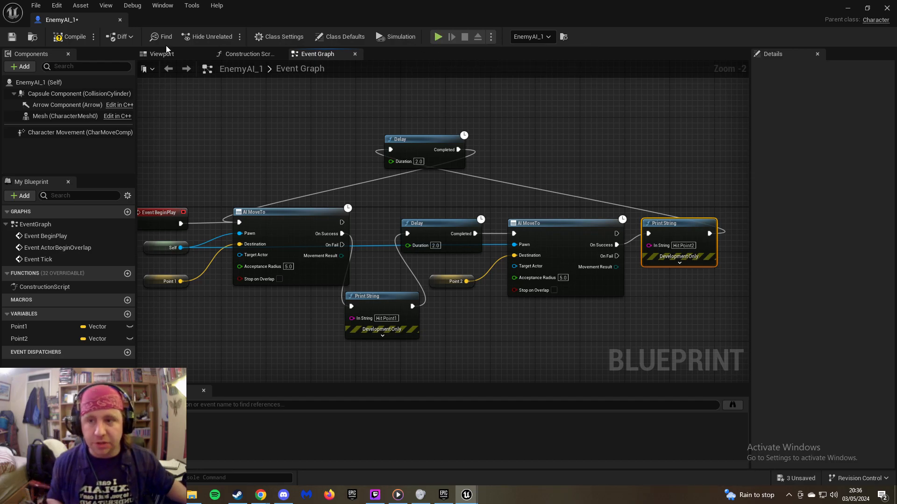
{"action": "left_click", "coordinate": [77, 41]}
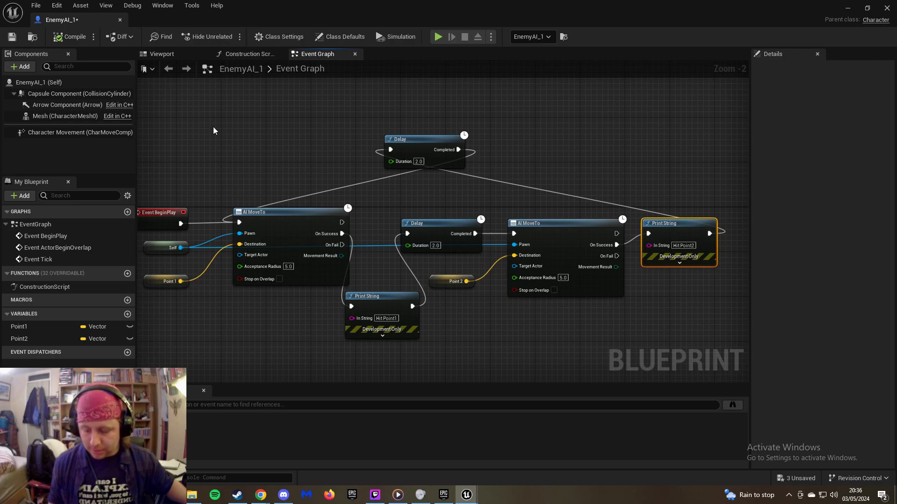
{"action": "key", "text": "ctrl+s"}
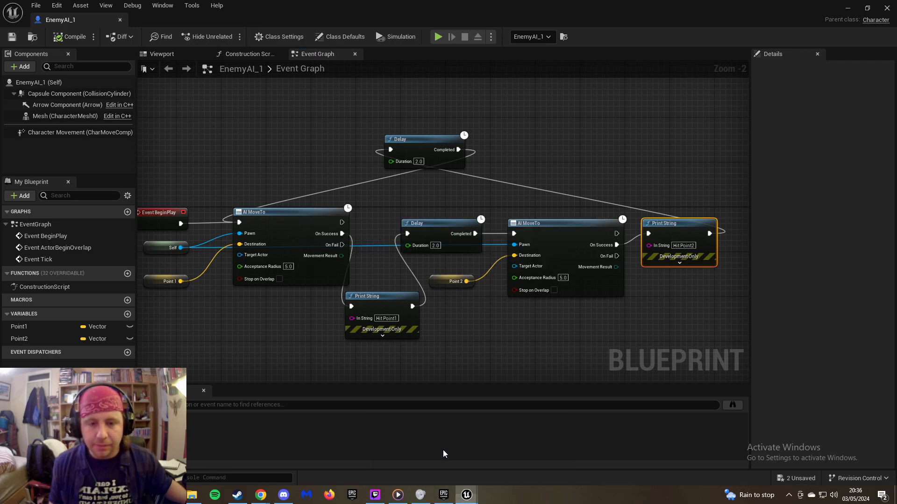
Play the level from the map editor, move the player away from EnemyAI_1 to watch for printed messages, and stop the session
{"action": "left_click", "coordinate": [846, 7]}
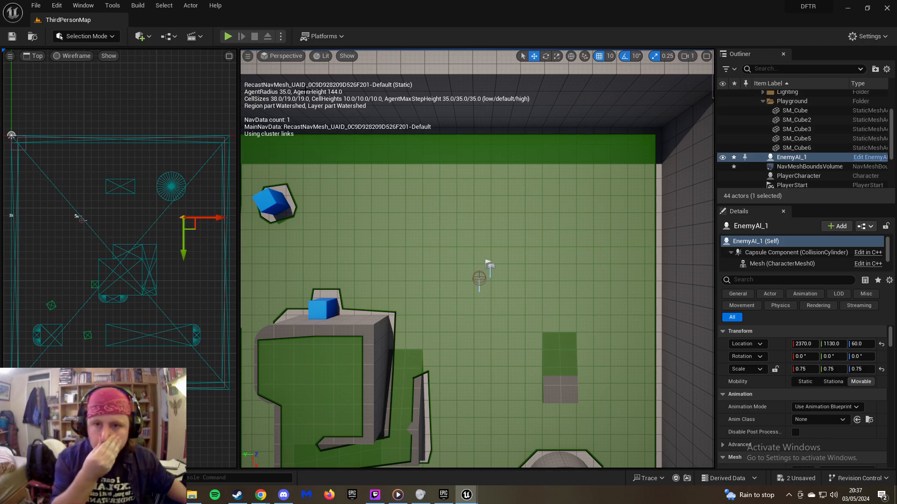
{"action": "left_click", "coordinate": [228, 36]}
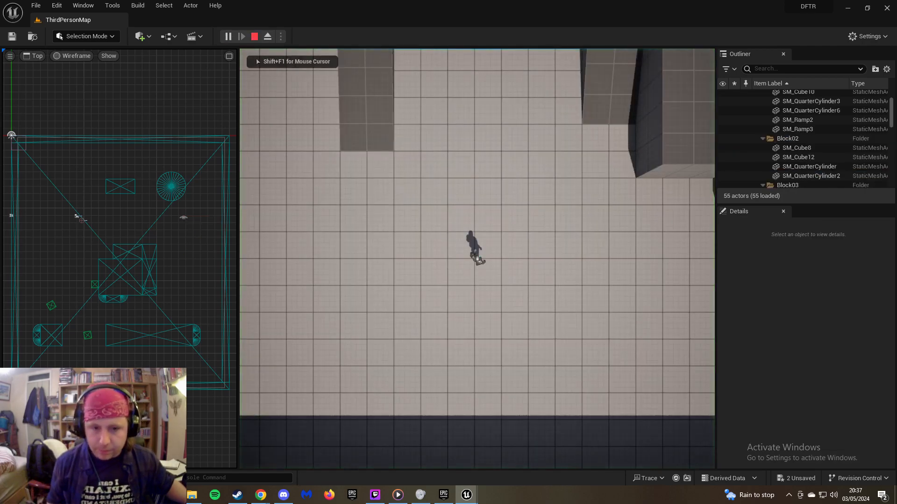
{"action": "key", "text": "s"}
{"action": "key", "text": "s"}
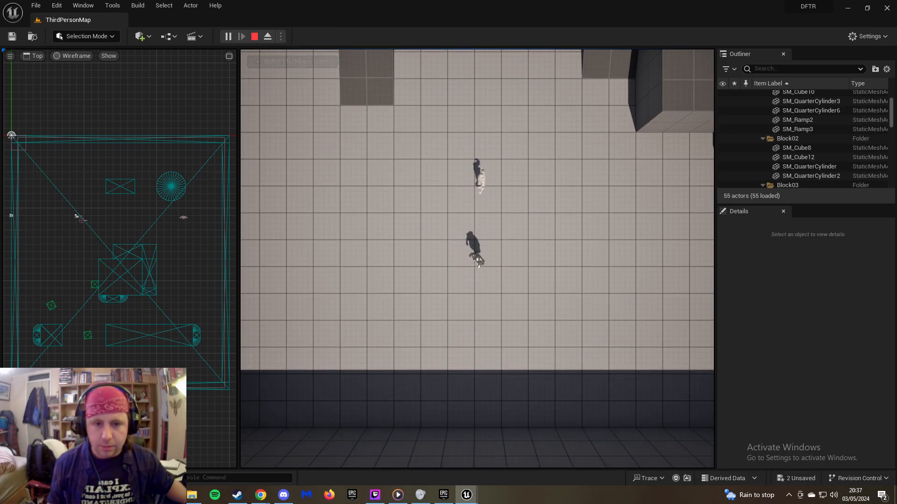
{"action": "key", "text": "w"}
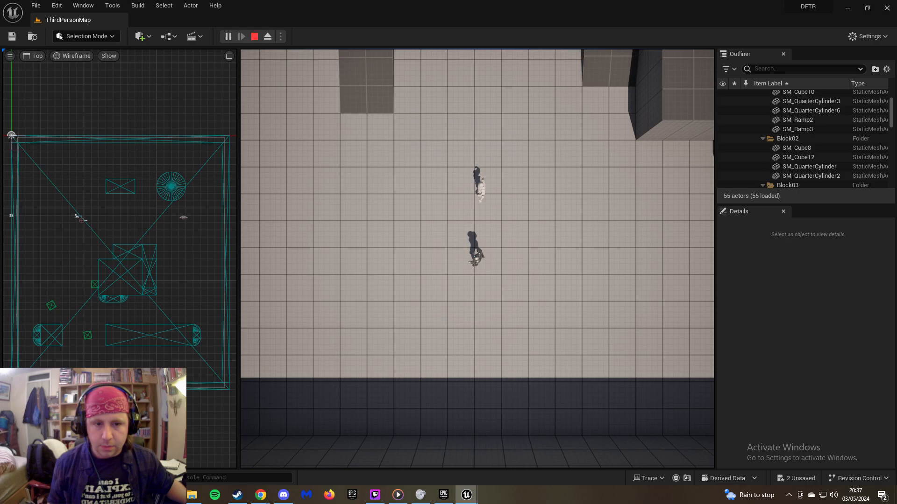
{"action": "key", "text": "Escape"}
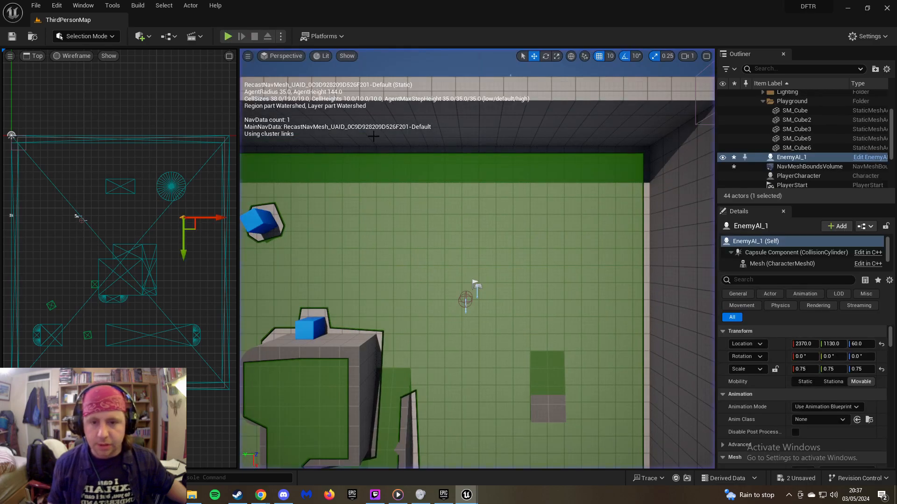
Play the level again and examine the Output Log for the "Hit Point1" and "Hit Point2" messages
{"action": "left_click", "coordinate": [228, 37]}
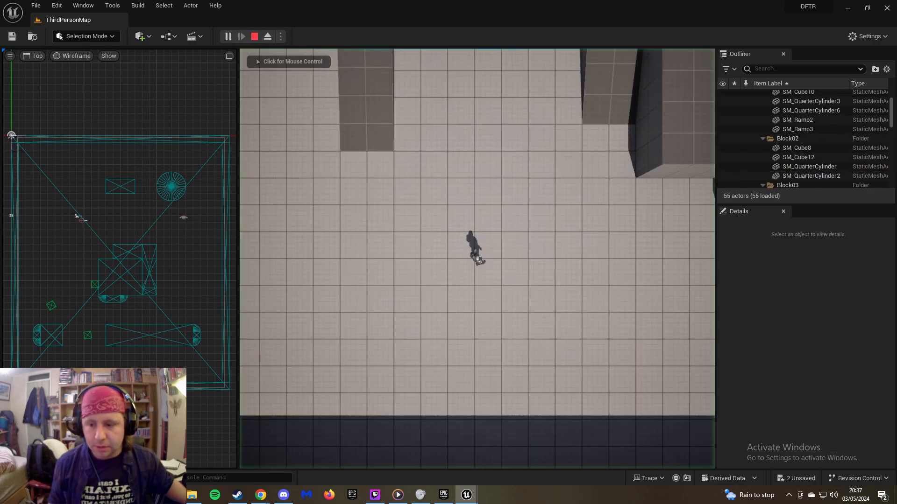
{"action": "left_click", "coordinate": [91, 478]}
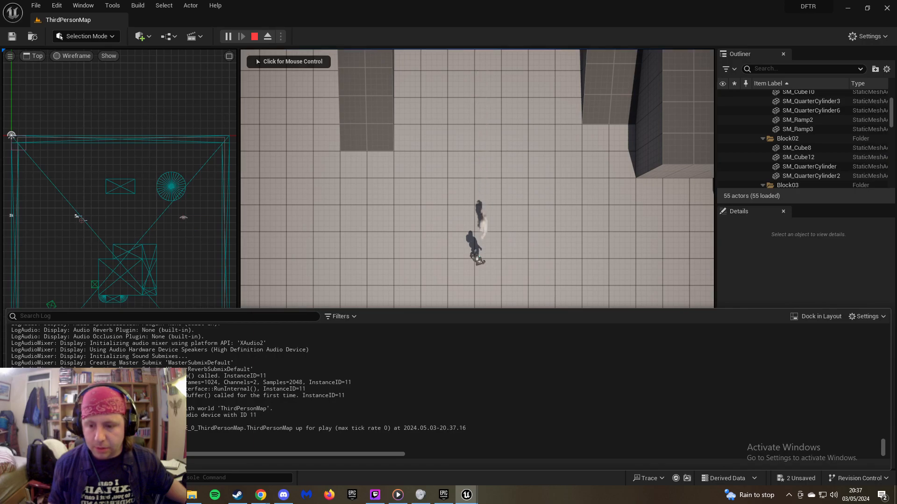
{"action": "scroll", "coordinate": [280, 383], "scroll_direction": "up", "scroll_amount": 3}
{"action": "scroll", "coordinate": [280, 383], "scroll_direction": "down", "scroll_amount": 3}
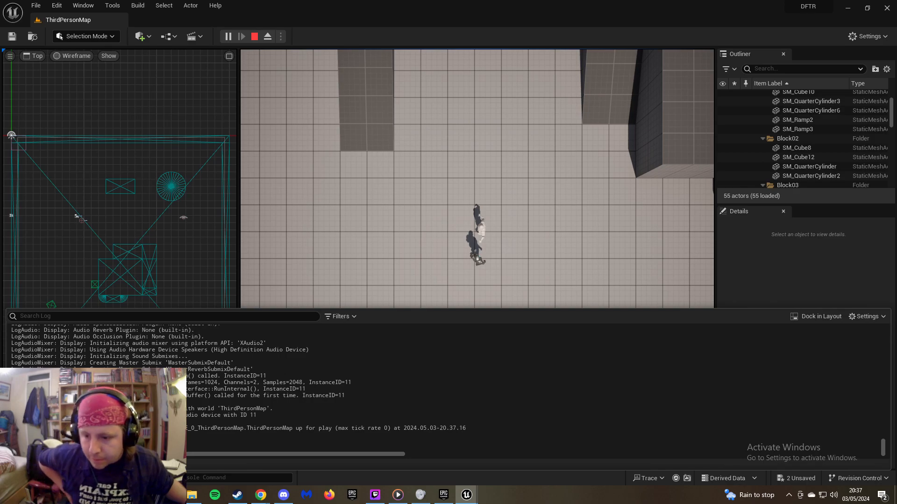
{"action": "scroll", "coordinate": [285, 356], "scroll_direction": "up", "scroll_amount": 7}
{"action": "scroll", "coordinate": [285, 356], "scroll_direction": "down", "scroll_amount": 7}
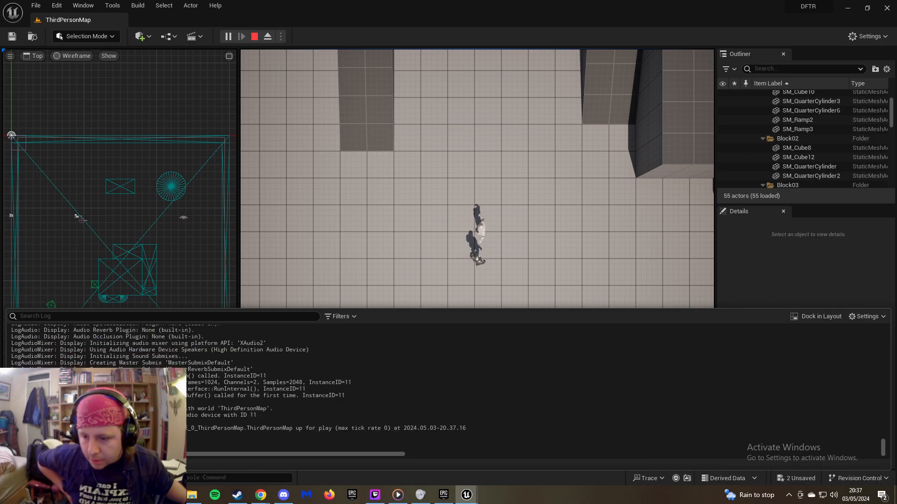
{"action": "left_click", "coordinate": [331, 231]}
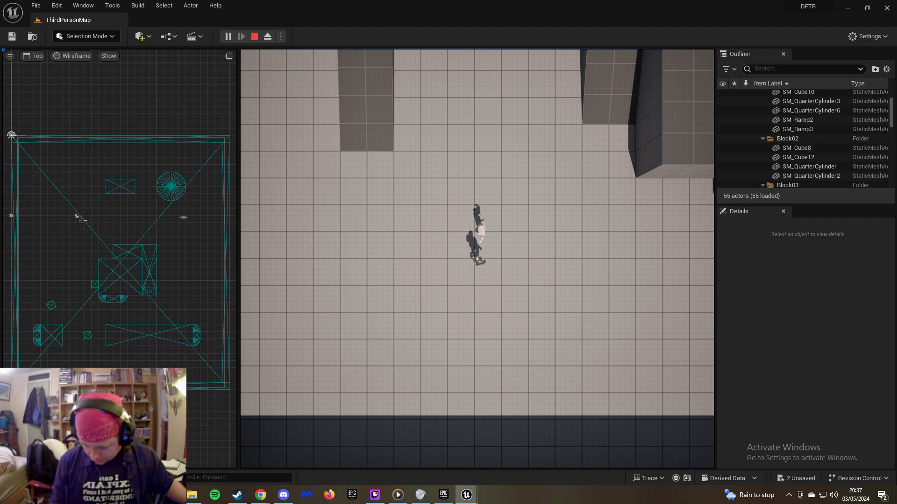
Move the player around EnemyAI_1 in the running level to observe its patrol, and stop the play session from its blueprint
{"action": "key", "text": "shift+F1"}
{"action": "left_click", "coordinate": [407, 211]}
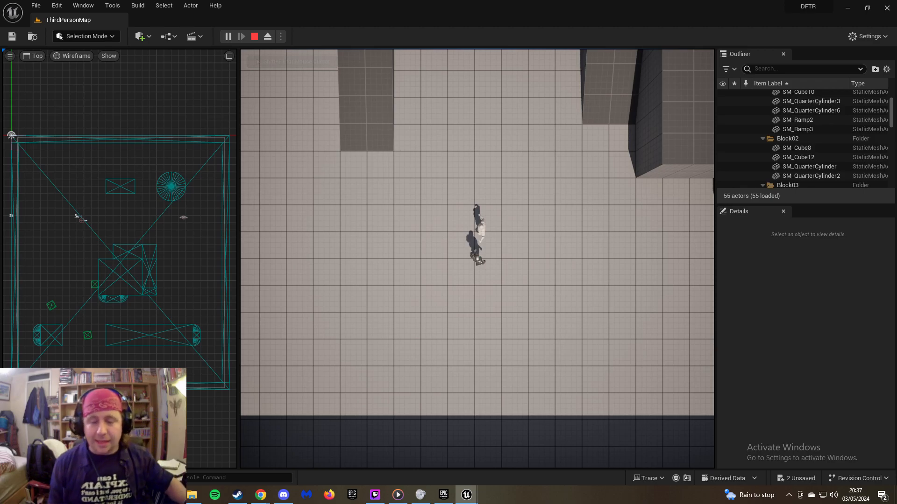
{"action": "key", "text": "d"}
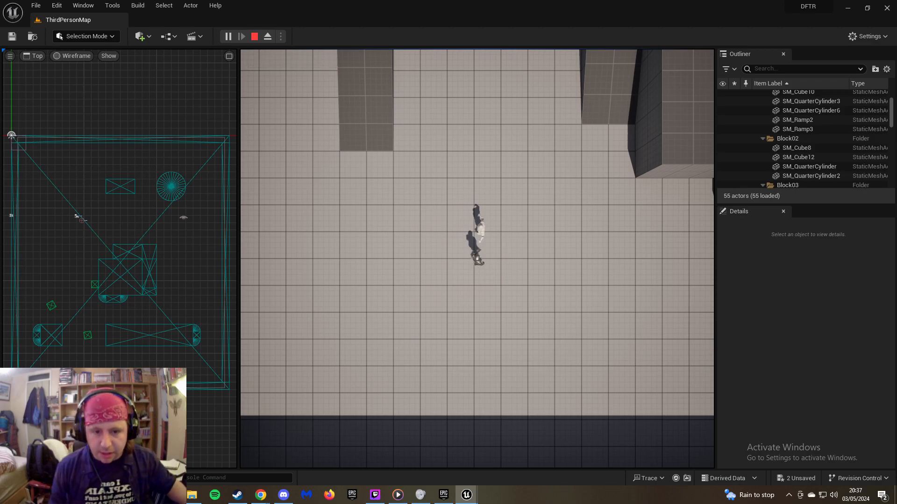
{"action": "key", "text": "a"}
{"action": "key", "text": "w"}
{"action": "key", "text": "d"}
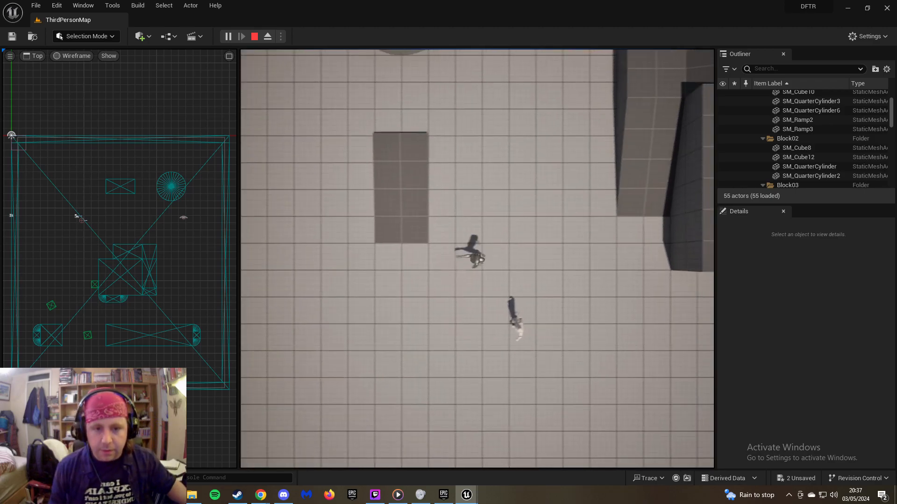
{"action": "key", "text": "s"}
{"action": "key", "text": "a"}
{"action": "key", "text": "s"}
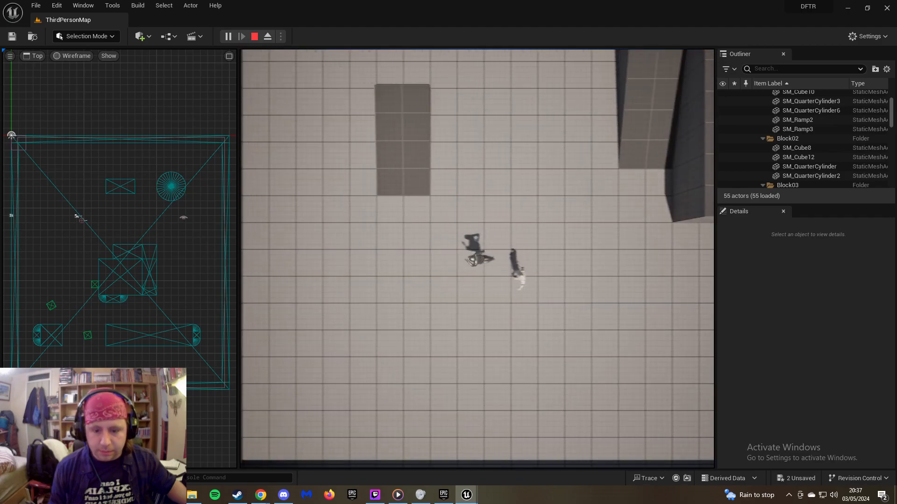
{"action": "key", "text": "shift+F1"}
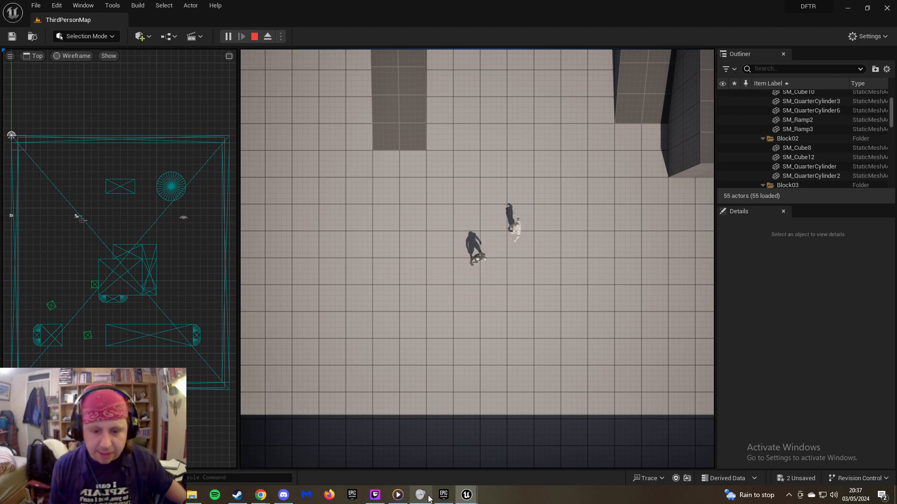
{"action": "mouse_move", "coordinate": [465, 498]}
{"action": "left_click", "coordinate": [491, 461]}
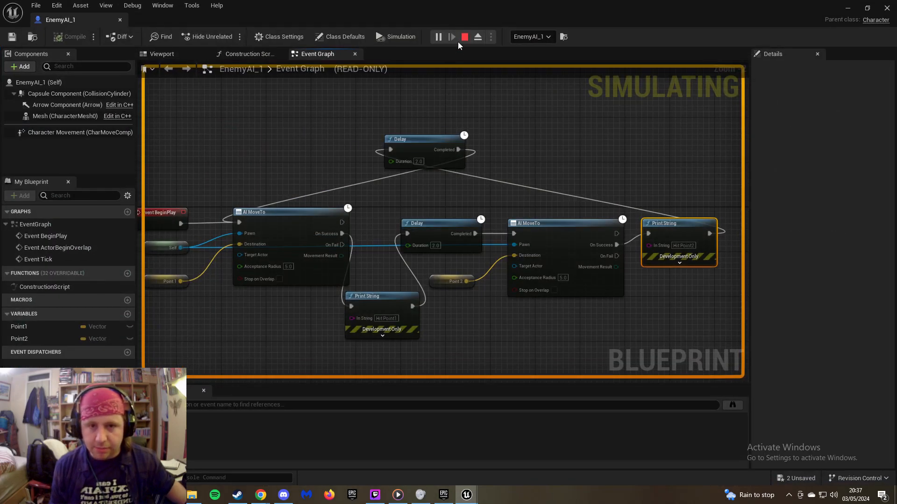
{"action": "left_click", "coordinate": [465, 36]}
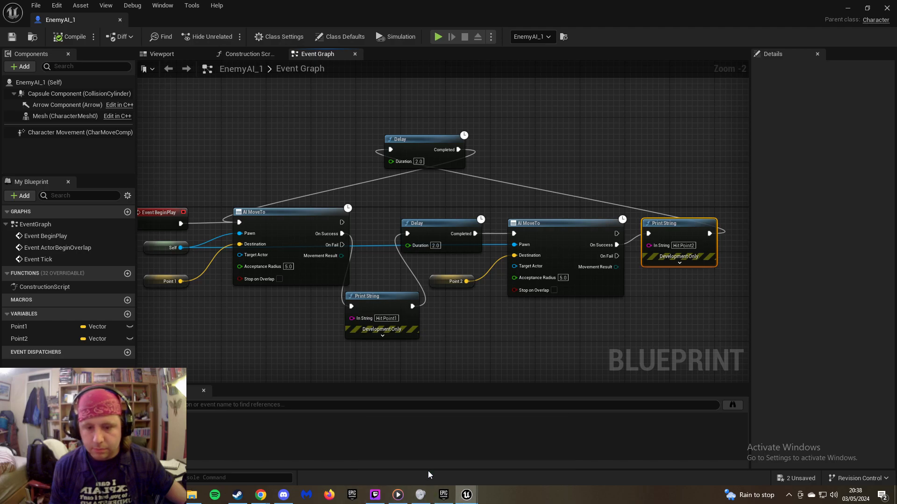
Set the duration to 1.0 on both the Delay between the AI MoveTo nodes and the loop-back Delay
{"action": "left_click", "coordinate": [846, 8]}
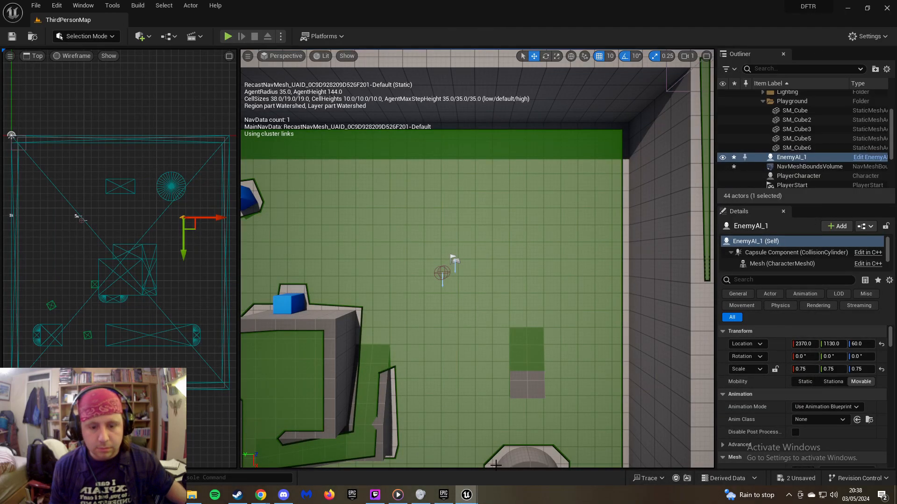
{"action": "mouse_move", "coordinate": [466, 495]}
{"action": "left_click", "coordinate": [413, 448]}
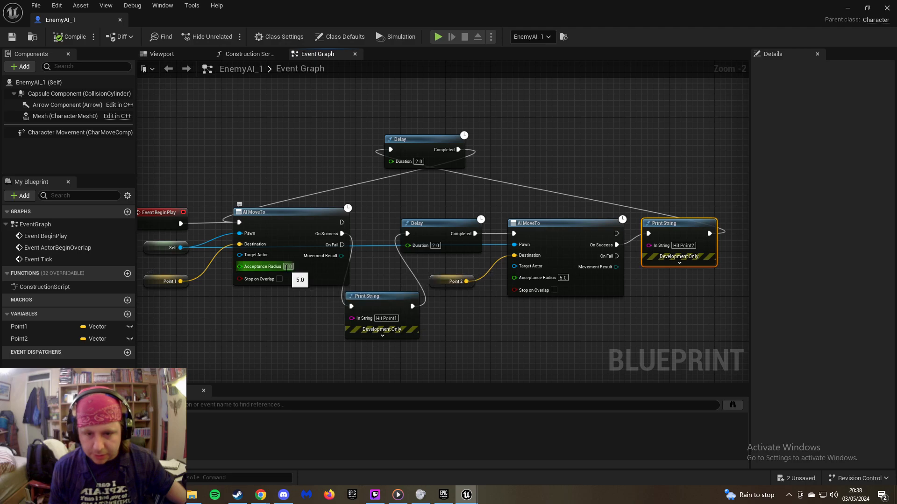
{"action": "left_click", "coordinate": [435, 245]}
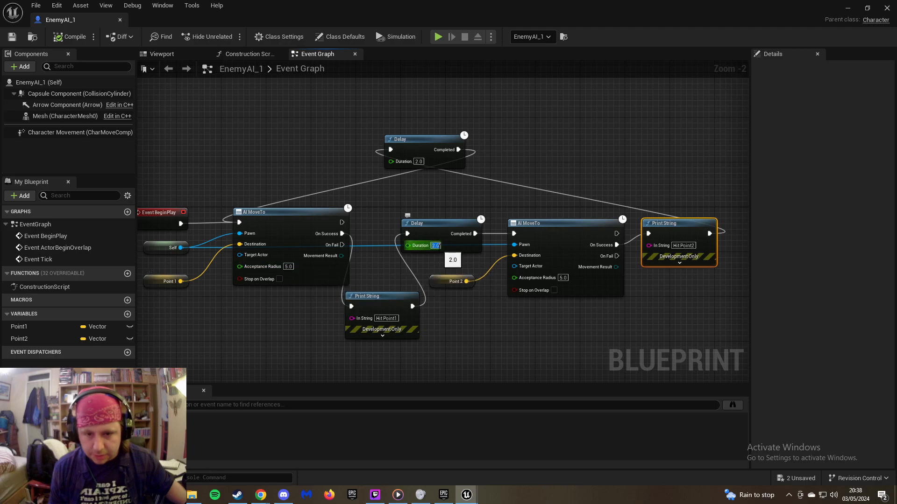
{"action": "type", "text": "1"}
{"action": "key", "text": "Return"}
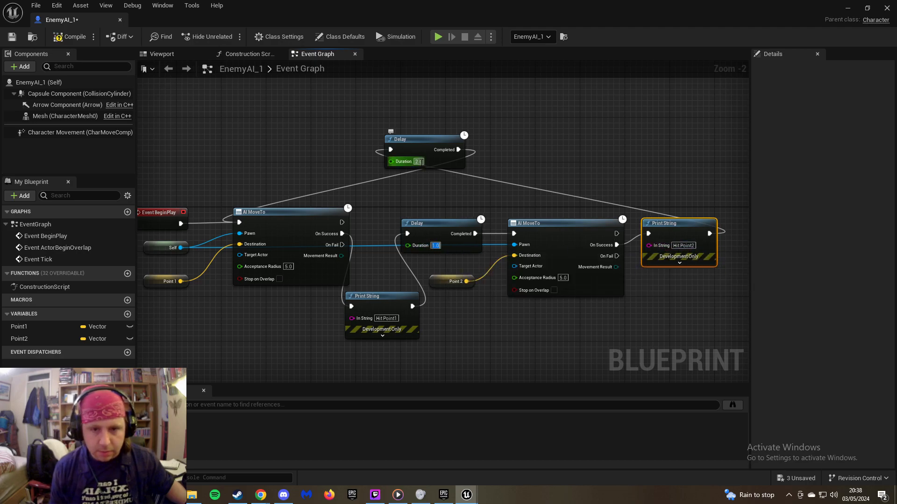
{"action": "left_click", "coordinate": [419, 161]}
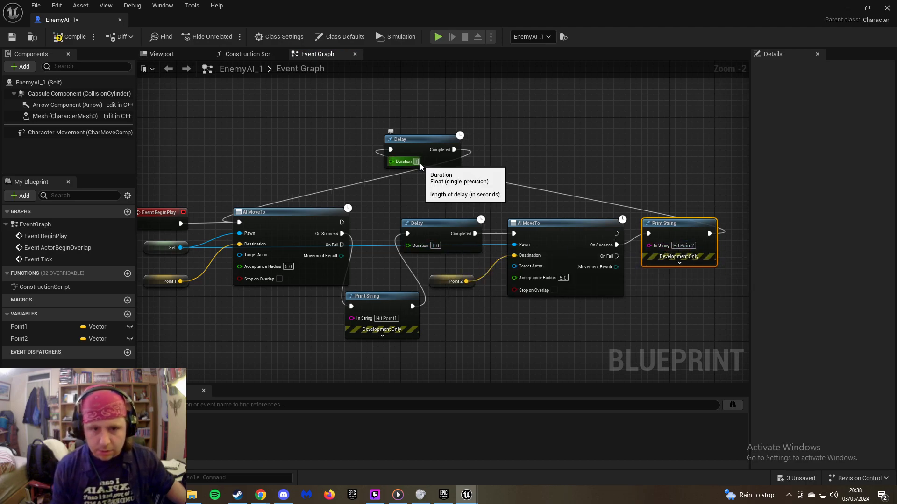
{"action": "type", "text": "1"}
{"action": "key", "text": "Return"}
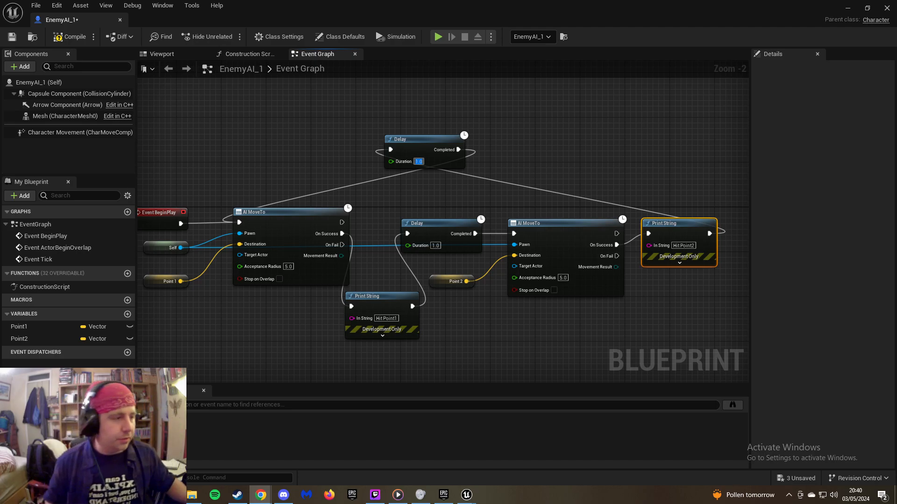
Delete the loop-back Delay node from the EnemyAI_1 event graph and compile the blueprint
{"action": "left_click", "coordinate": [417, 139]}
{"action": "key", "text": "Delete"}
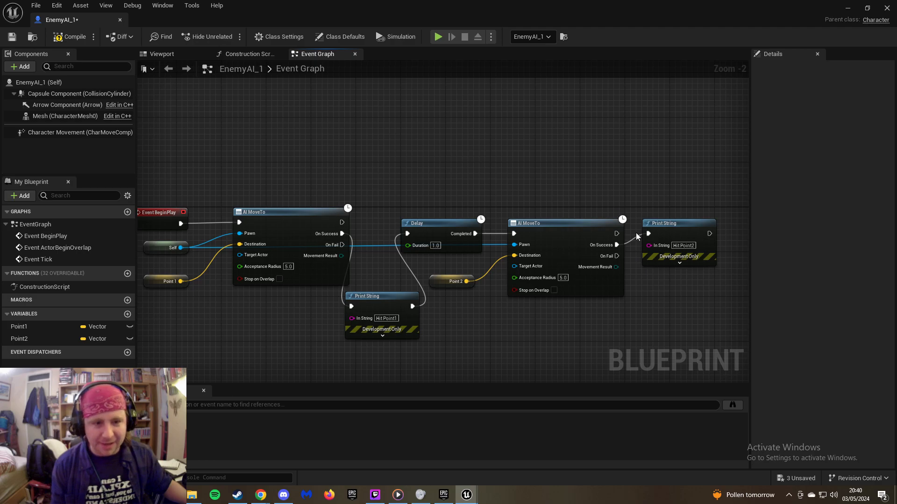
{"action": "left_click", "coordinate": [665, 229]}
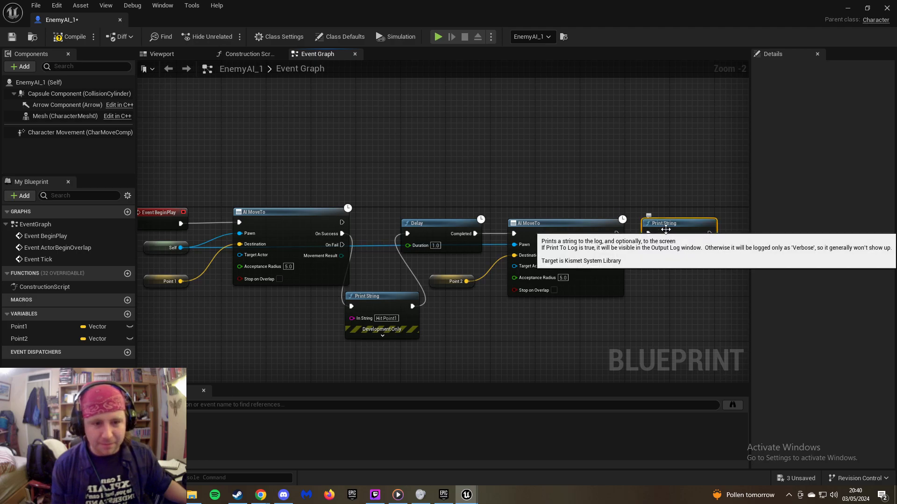
{"action": "left_click", "coordinate": [645, 277]}
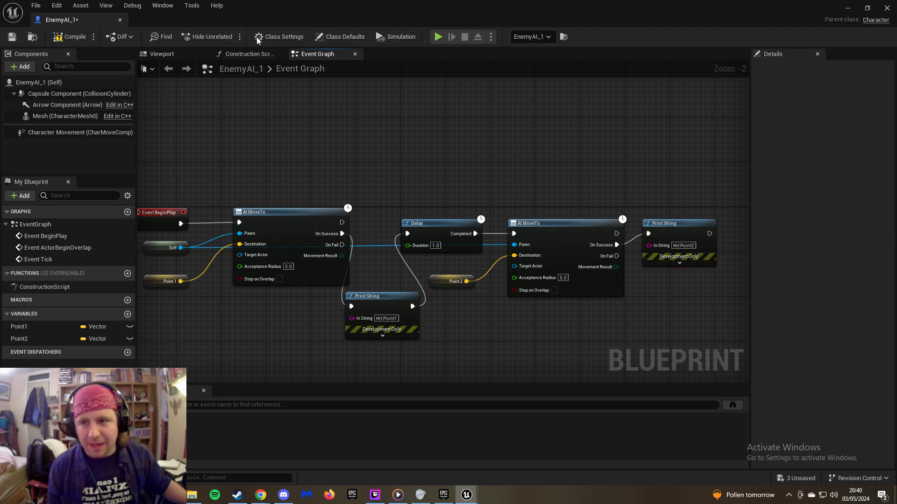
{"action": "left_click", "coordinate": [70, 37]}
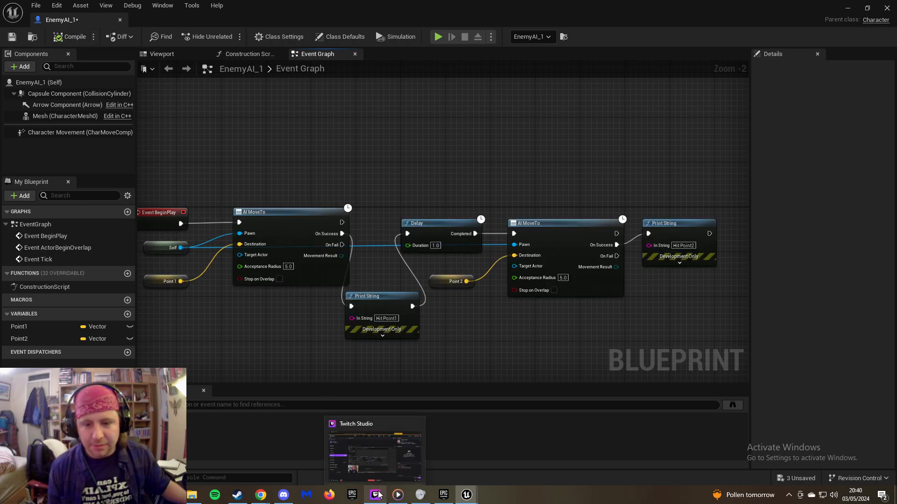
Play the level from the map editor and move the player around EnemyAI_1 to watch its movement without the loop
{"action": "left_click", "coordinate": [848, 7]}
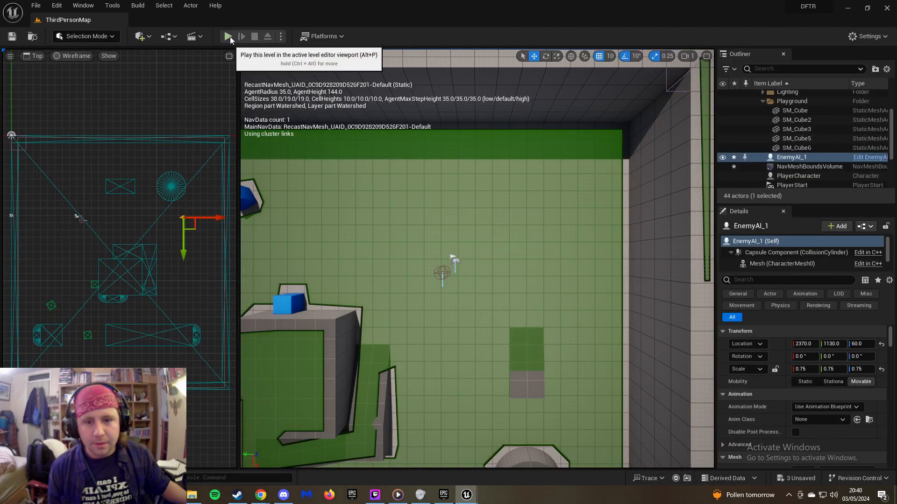
{"action": "left_click", "coordinate": [229, 36]}
{"action": "left_click", "coordinate": [380, 211]}
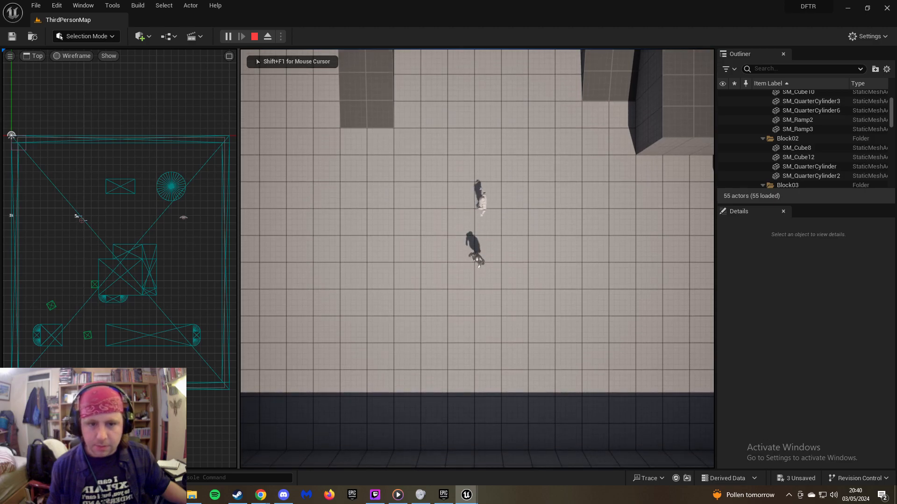
{"action": "key", "text": "d"}
{"action": "key", "text": "w"}
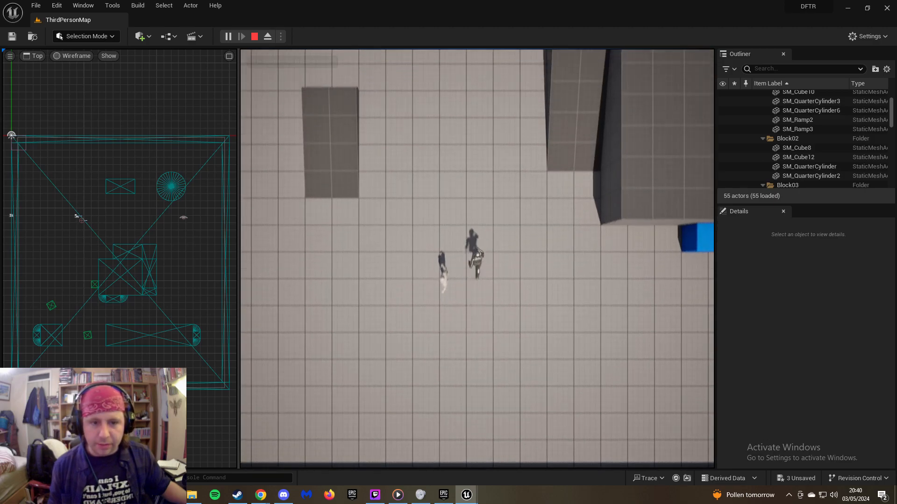
{"action": "key", "text": "a"}
{"action": "key", "text": "s"}
{"action": "key", "text": "d"}
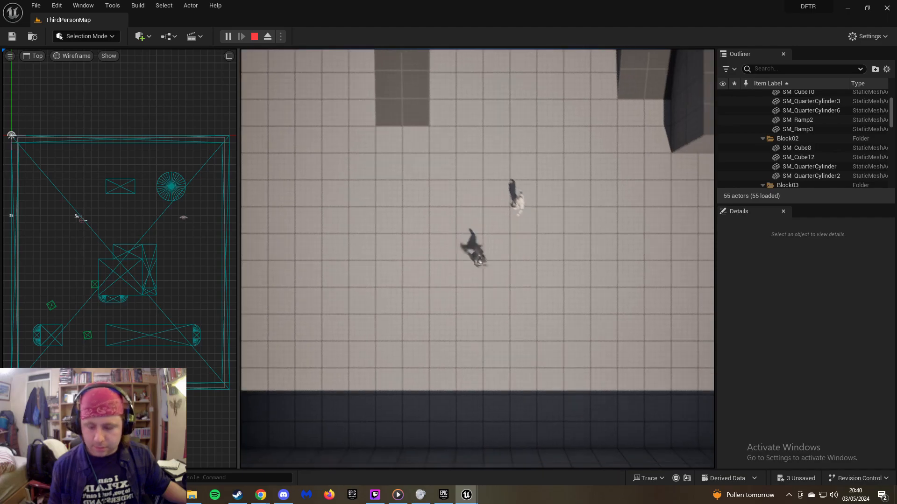
Select EnemyAI_1 in the running level to inspect its live location, and stop the play session
{"action": "key", "text": "shift+F1"}
{"action": "scroll", "coordinate": [793, 142], "scroll_direction": "down", "scroll_amount": 3}
{"action": "scroll", "coordinate": [794, 141], "scroll_direction": "down", "scroll_amount": 6}
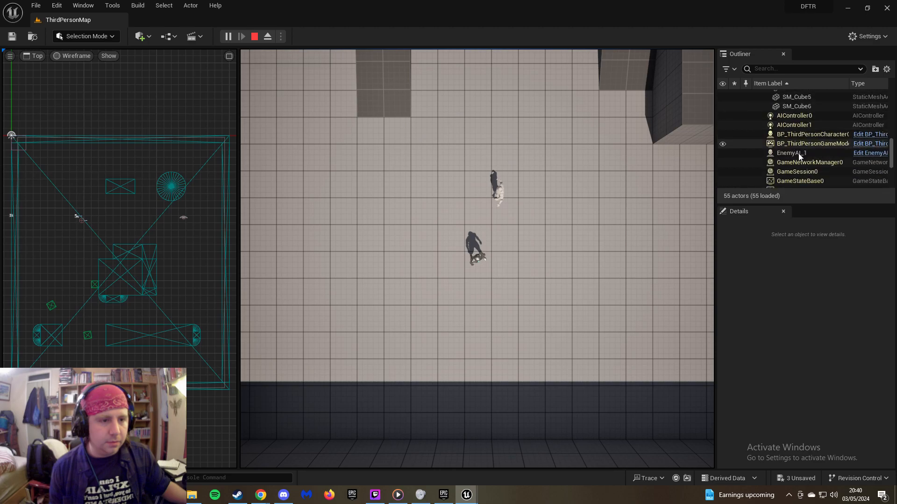
{"action": "left_click", "coordinate": [798, 154]}
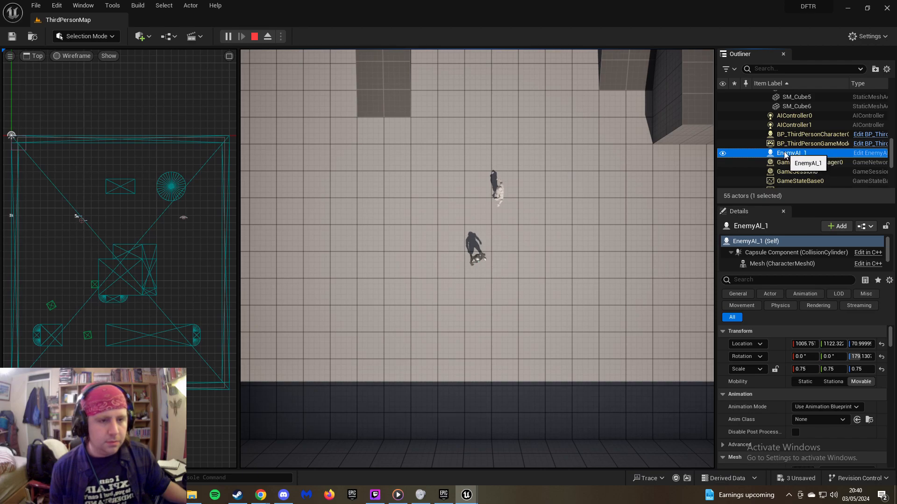
{"action": "left_click", "coordinate": [255, 36]}
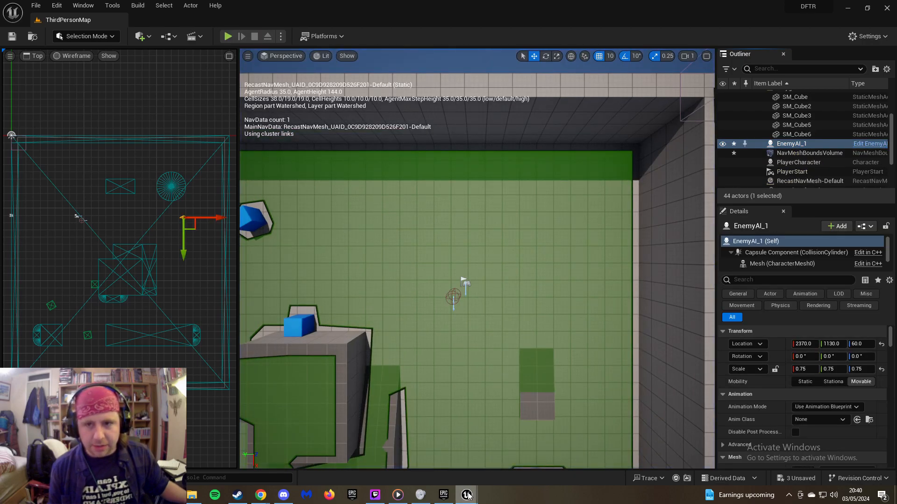
Delete the Delay and the "Hit Point1" Print String between the two AI MoveTo nodes in the EnemyAI_1 event graph
{"action": "mouse_move", "coordinate": [466, 499]}
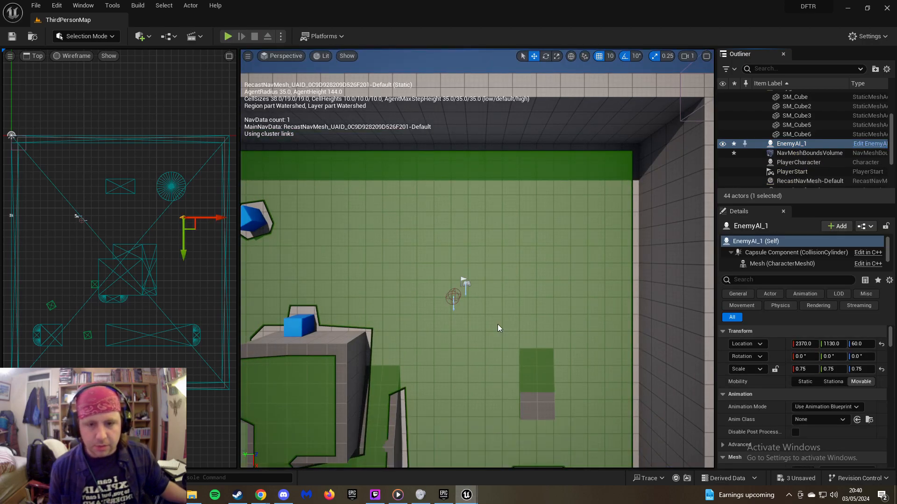
{"action": "left_click", "coordinate": [514, 451]}
{"action": "left_click_drag", "start_coordinate": [379, 174], "coordinate": [462, 253]}
{"action": "key", "text": "Delete"}
{"action": "left_click", "coordinate": [395, 309]}
{"action": "key", "text": "Delete"}
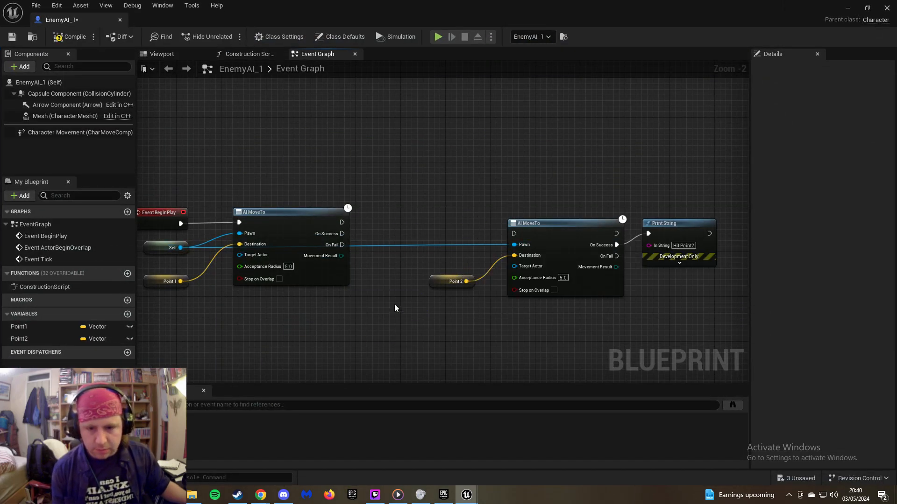
Connect the first AI MoveTo's On Success directly to the second AI MoveTo, and move that node and Point2 closer
{"action": "left_click_drag", "start_coordinate": [341, 234], "coordinate": [536, 221]}
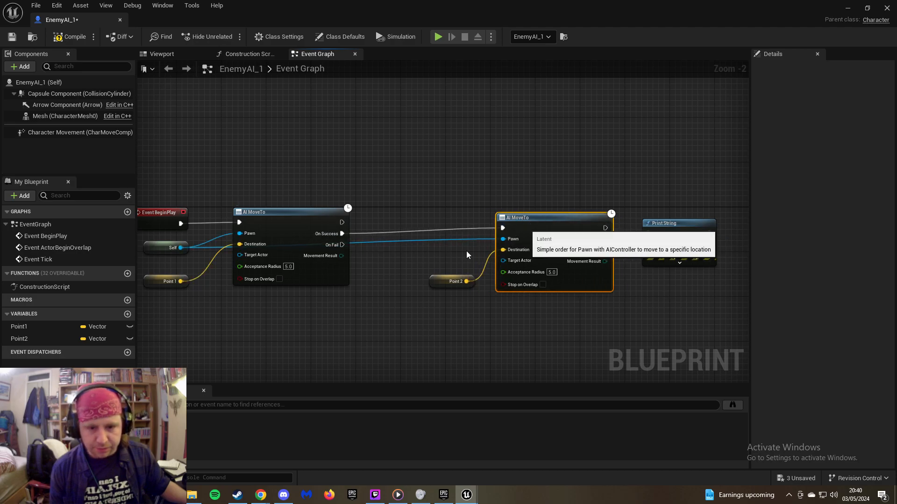
{"action": "left_click_drag", "start_coordinate": [441, 277], "coordinate": [391, 282]}
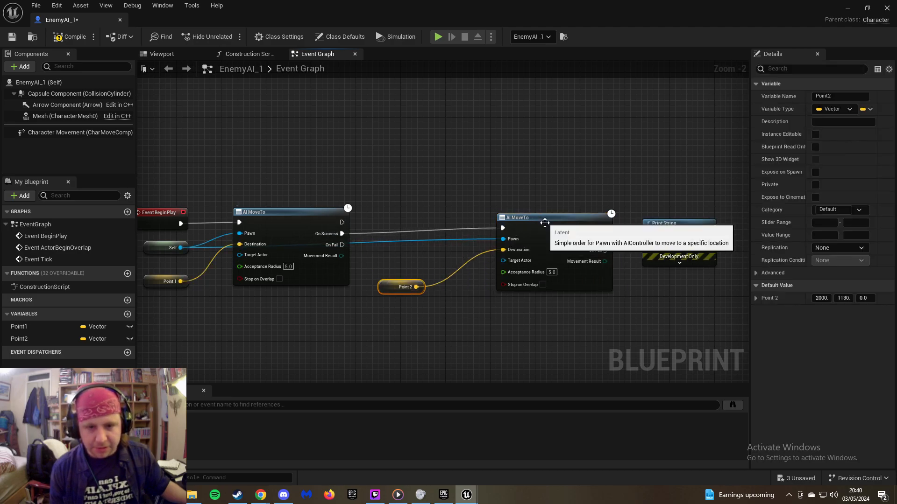
{"action": "left_click_drag", "start_coordinate": [545, 225], "coordinate": [517, 230]}
Delete the "Hit Point2" Print String after the second AI MoveTo and compile the blueprint
{"action": "left_click", "coordinate": [670, 232]}
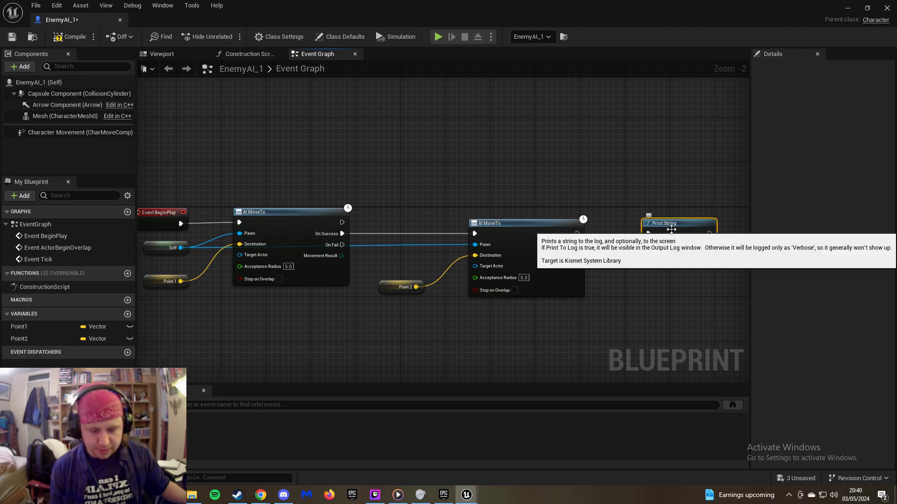
{"action": "key", "text": "Delete"}
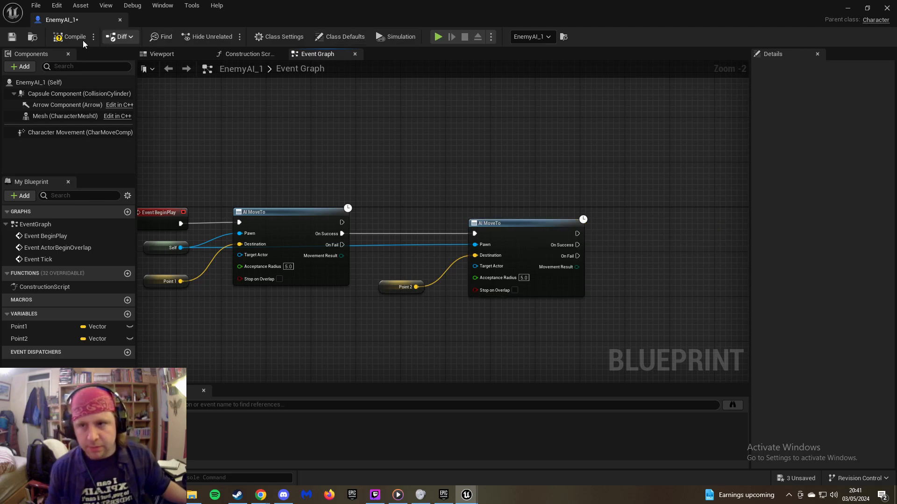
{"action": "left_click", "coordinate": [70, 37]}
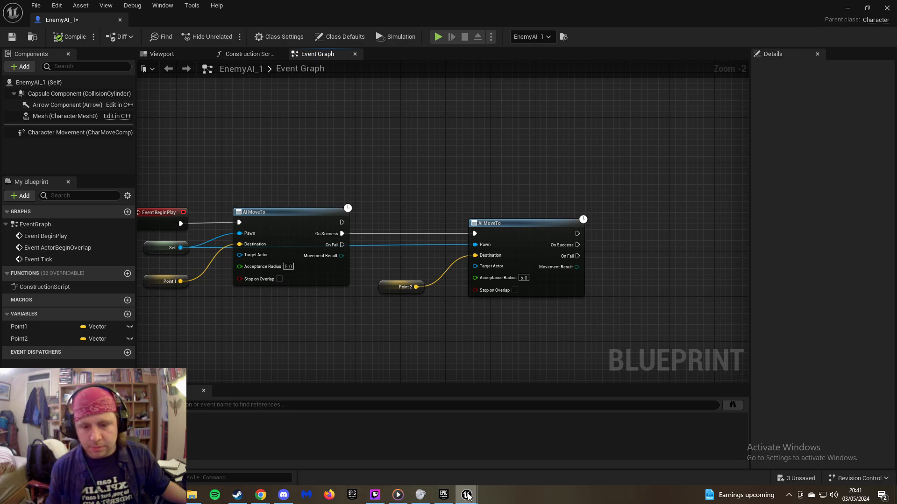
Play-test the level, walking the player character near EnemyAI_1 to watch how it moves, and stop the session
{"action": "left_click", "coordinate": [849, 7]}
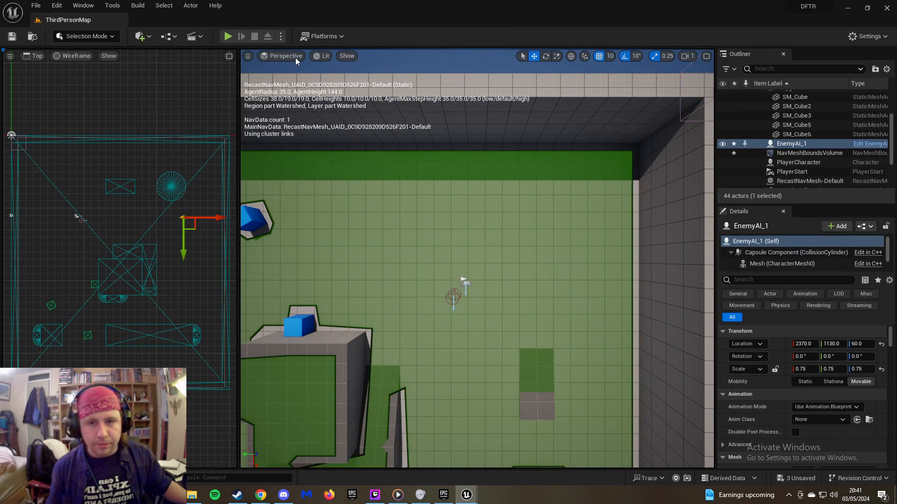
{"action": "left_click", "coordinate": [230, 37]}
{"action": "left_click", "coordinate": [326, 127]}
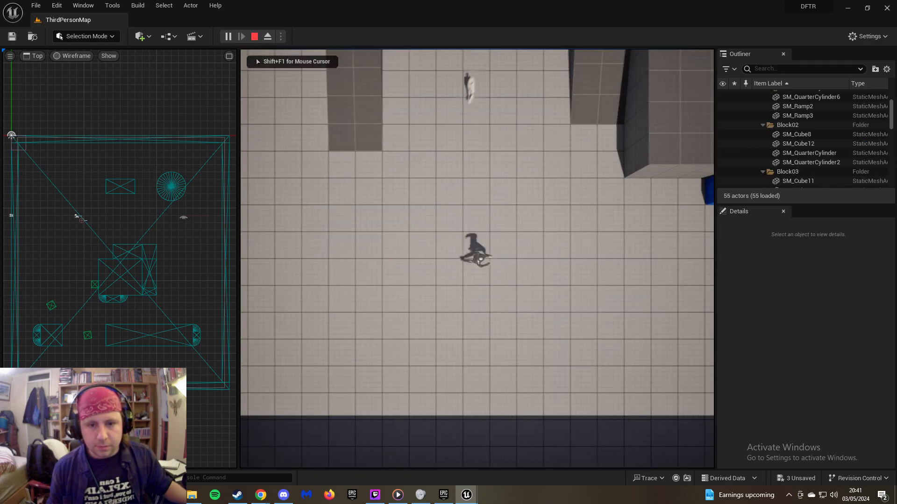
{"action": "key", "text": "w"}
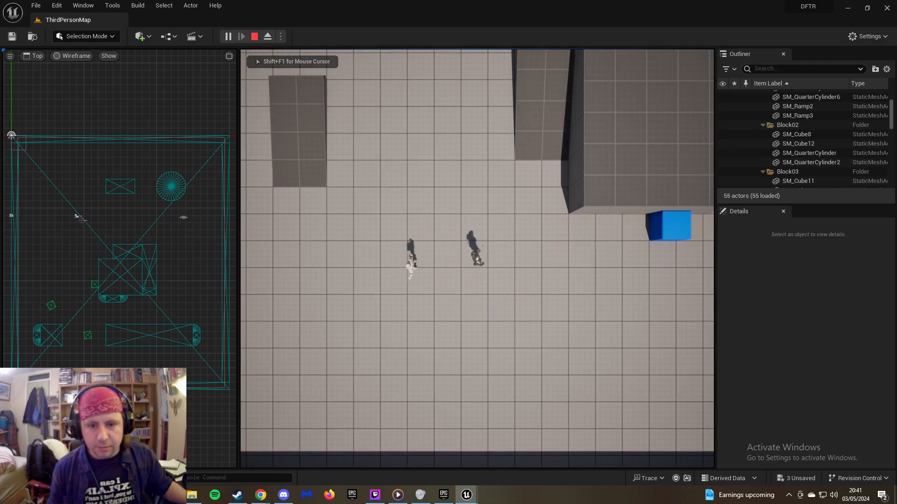
{"action": "key", "text": "a"}
{"action": "key", "text": "w"}
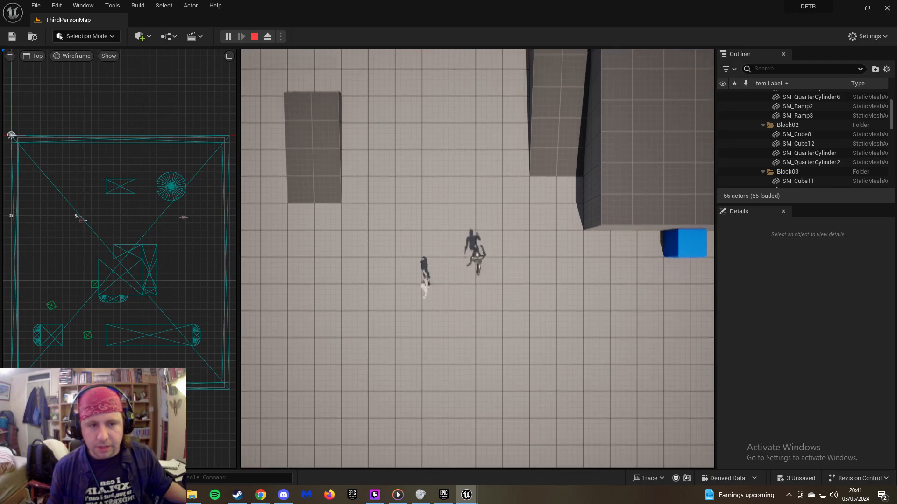
{"action": "key", "text": "s"}
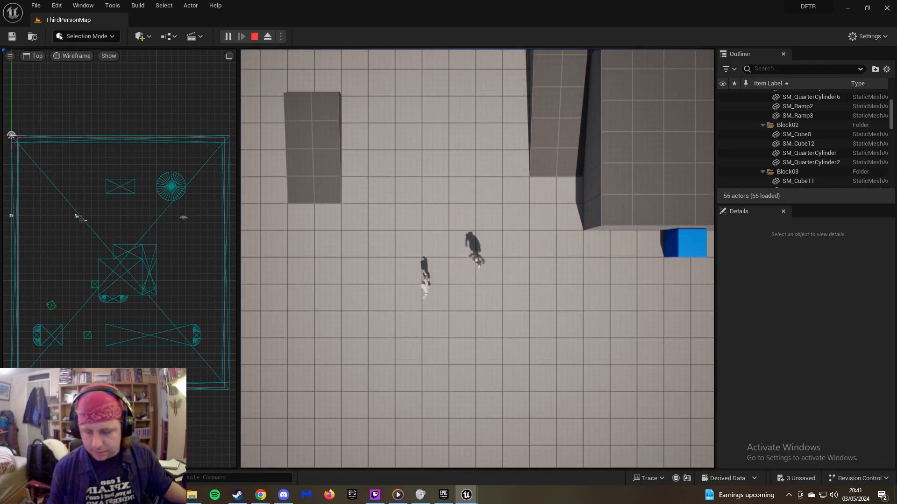
{"action": "key", "text": "Escape"}
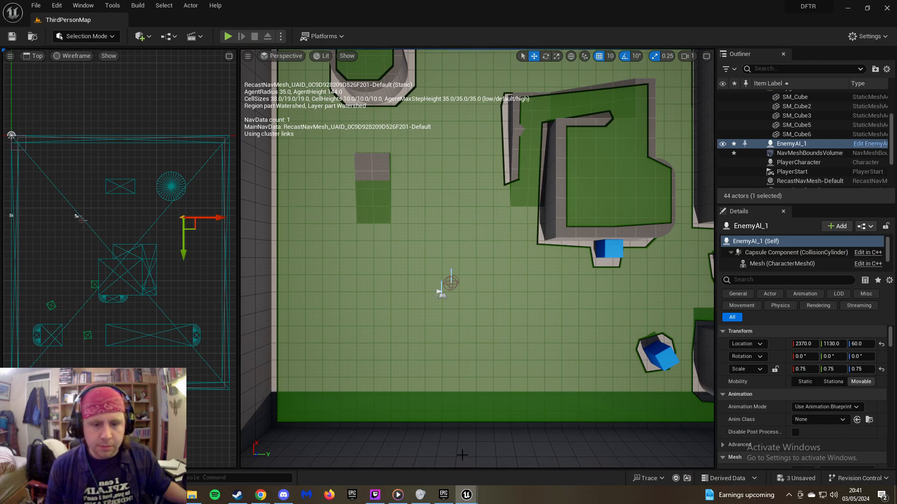
Compare the default vector values of Point1 and Point2 in the EnemyAI_1 blueprint
{"action": "mouse_move", "coordinate": [470, 494]}
{"action": "left_click", "coordinate": [501, 456]}
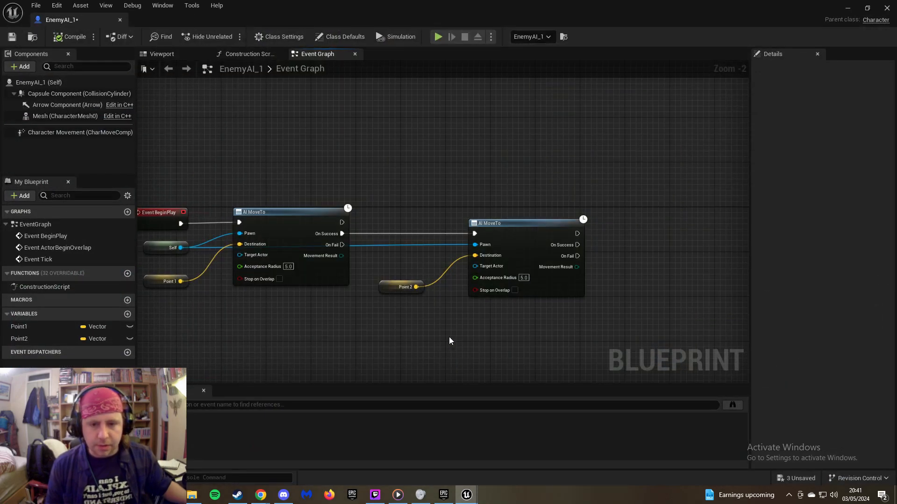
{"action": "left_click", "coordinate": [57, 338]}
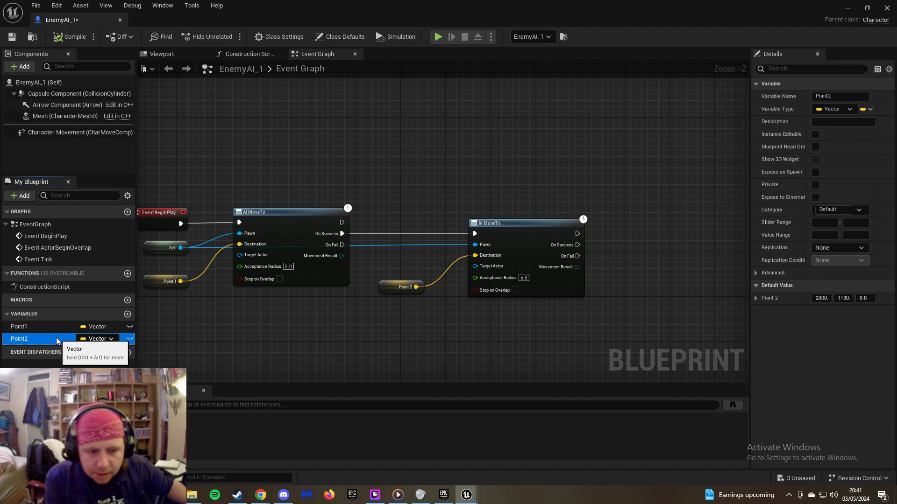
{"action": "left_click", "coordinate": [53, 326]}
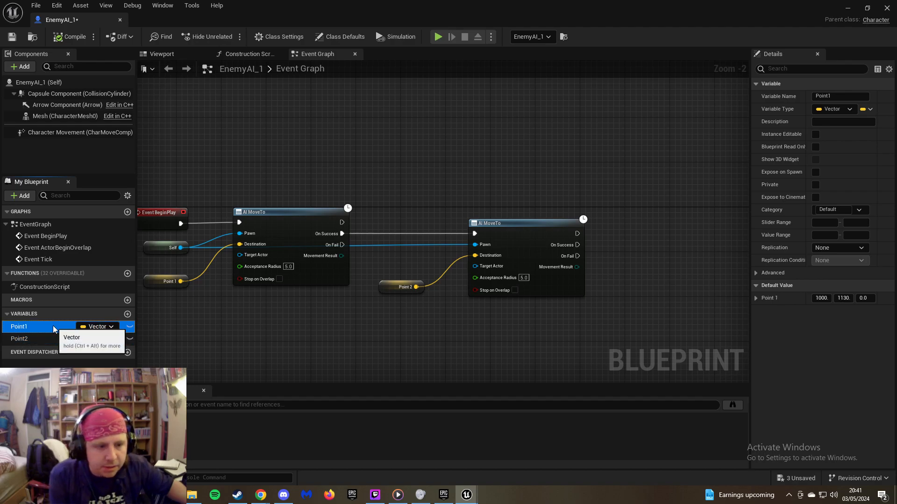
{"action": "left_click", "coordinate": [55, 340]}
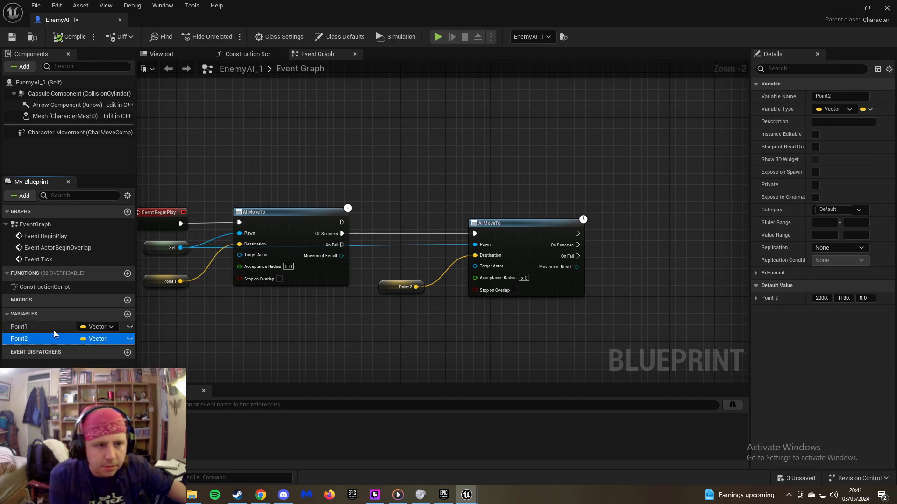
{"action": "left_click", "coordinate": [54, 329]}
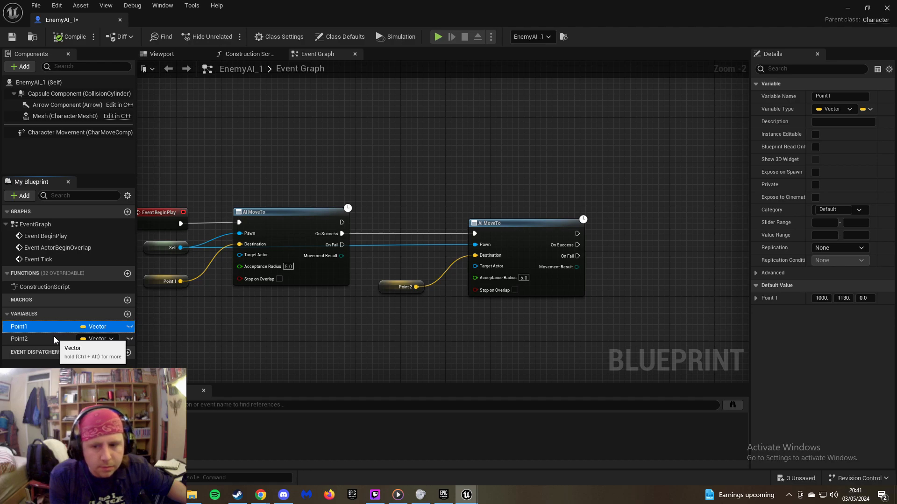
{"action": "left_click", "coordinate": [55, 339]}
{"action": "right_click_drag", "start_coordinate": [220, 336], "coordinate": [269, 323]}
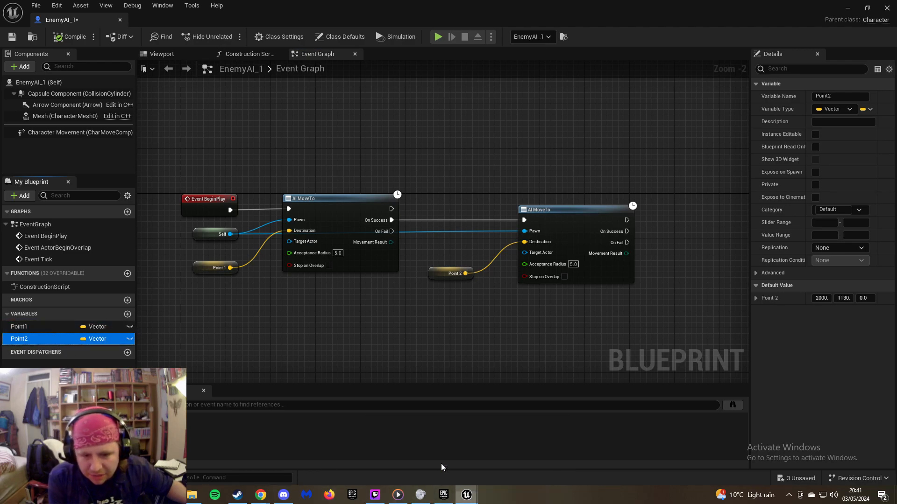
Move EnemyAI_1 in the level along the X axis to X 1680
{"action": "left_click", "coordinate": [849, 7]}
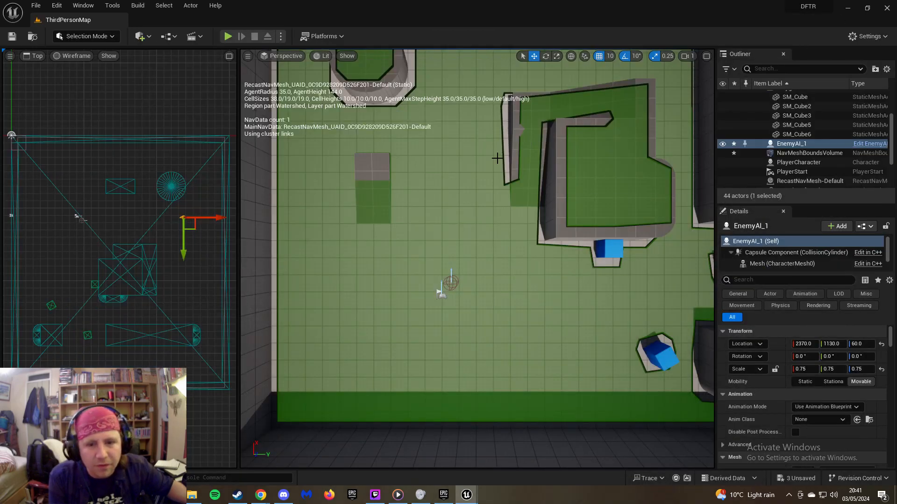
{"action": "right_click_drag", "start_coordinate": [441, 193], "coordinate": [409, 180]}
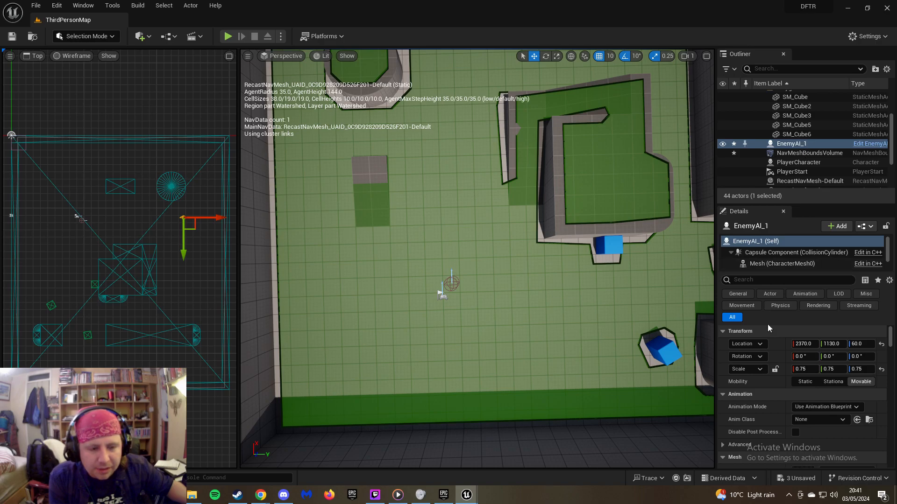
{"action": "mouse_move", "coordinate": [459, 129]}
{"action": "right_mouse_down"}
{"action": "mouse_move", "coordinate": [437, 61]}
{"action": "mouse_move", "coordinate": [458, 128]}
{"action": "right_mouse_up"}
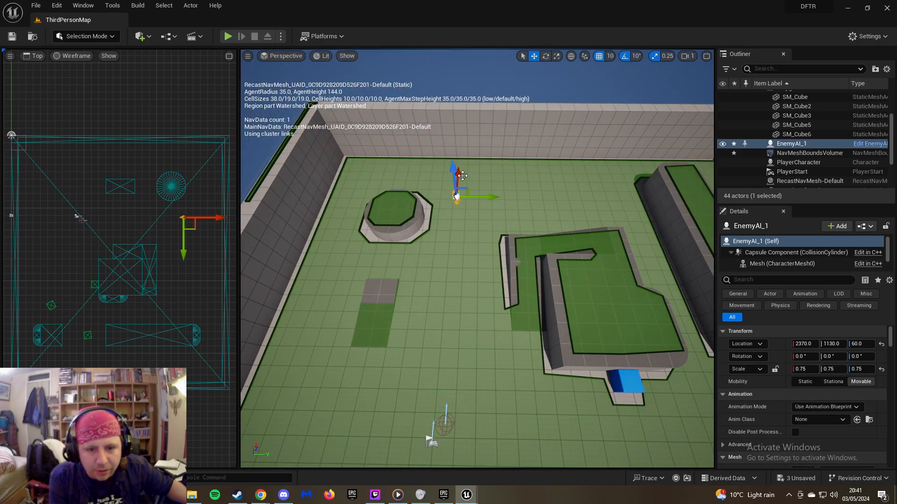
{"action": "left_click_drag", "start_coordinate": [462, 175], "coordinate": [462, 264]}
Play-test the level again to observe EnemyAI_1's movement from its new X position, and stop the session
{"action": "left_click", "coordinate": [229, 37]}
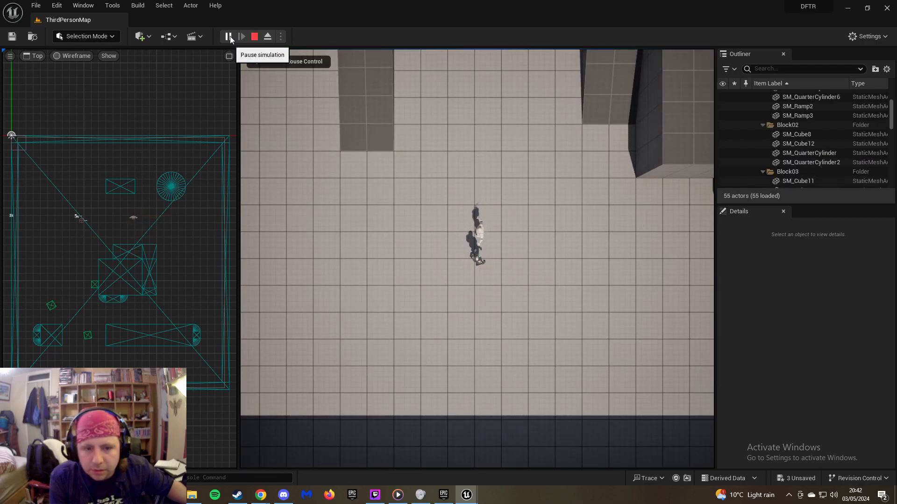
{"action": "left_click", "coordinate": [500, 203]}
{"action": "key", "text": "w"}
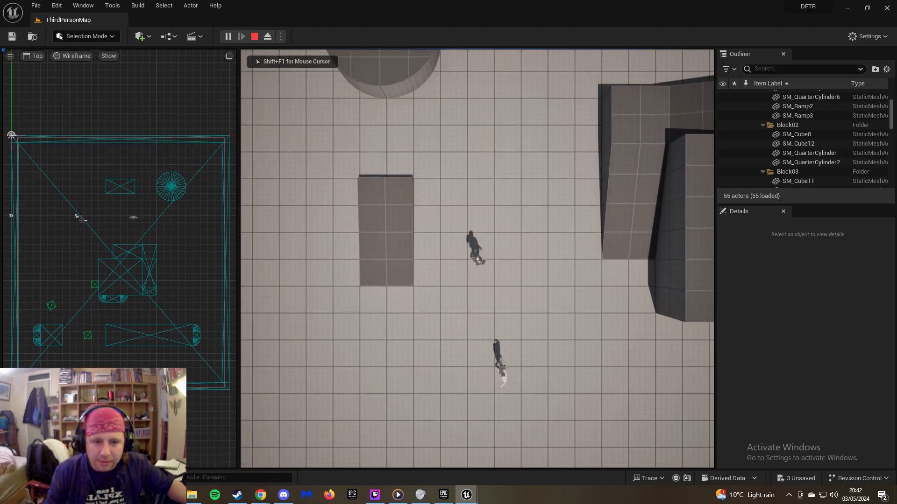
{"action": "key", "text": "s"}
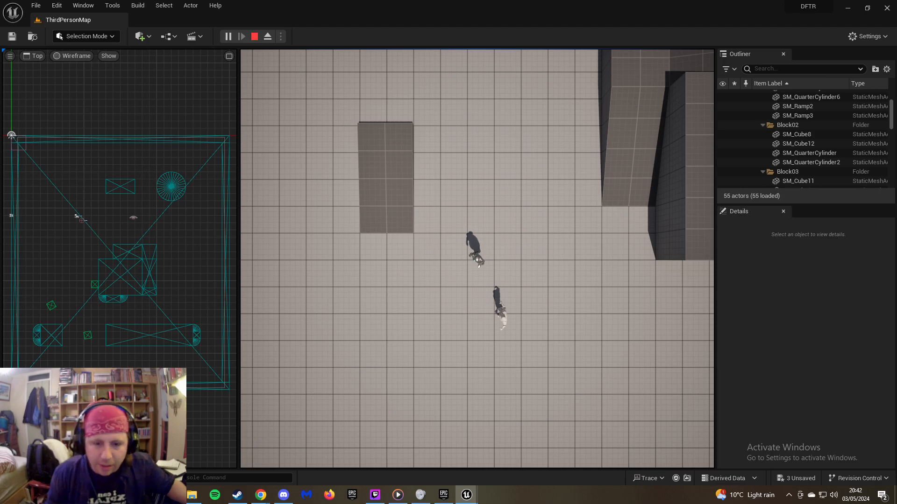
{"action": "key", "text": "Escape"}
Move EnemyAI_1 in the level along the Y axis to Y 1000
{"action": "left_click", "coordinate": [491, 179]}
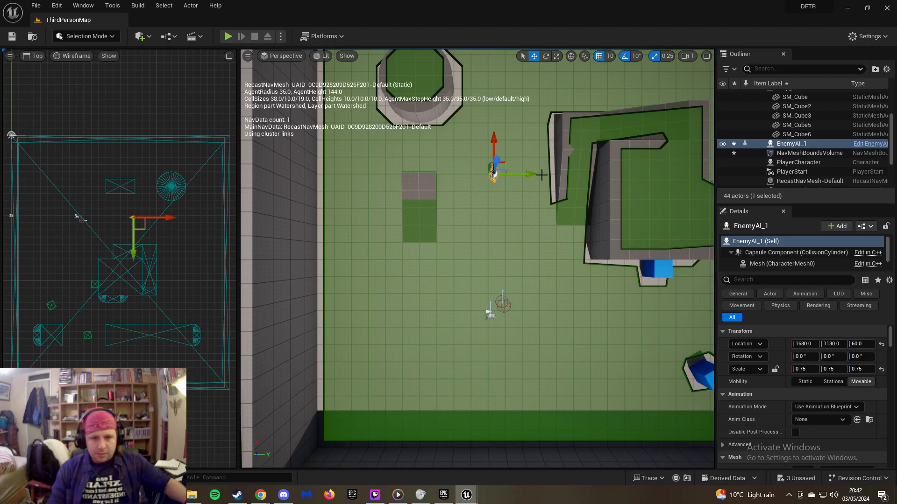
{"action": "left_click_drag", "start_coordinate": [524, 174], "coordinate": [506, 174]}
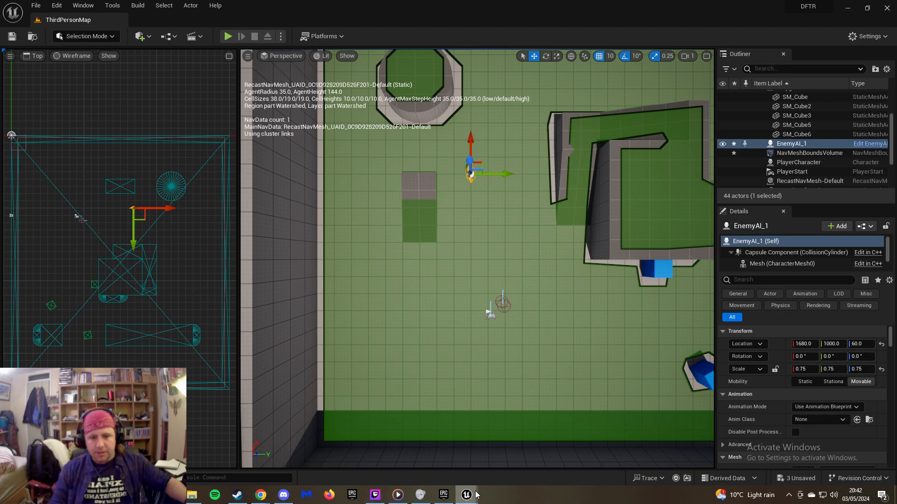
Set the default Y value of both Point1 and Point2 to 1000 in the EnemyAI_1 blueprint and compile it
{"action": "mouse_move", "coordinate": [475, 495]}
{"action": "left_click", "coordinate": [515, 426]}
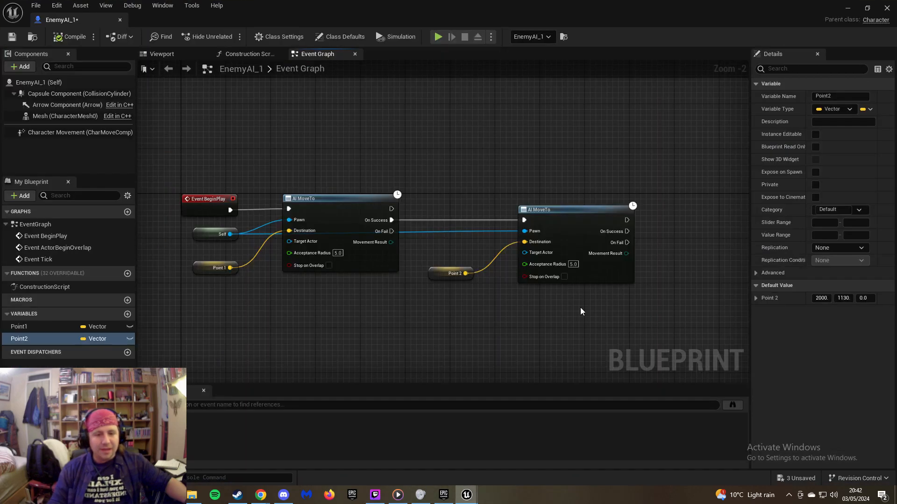
{"action": "left_click", "coordinate": [58, 327]}
{"action": "left_click", "coordinate": [844, 298]}
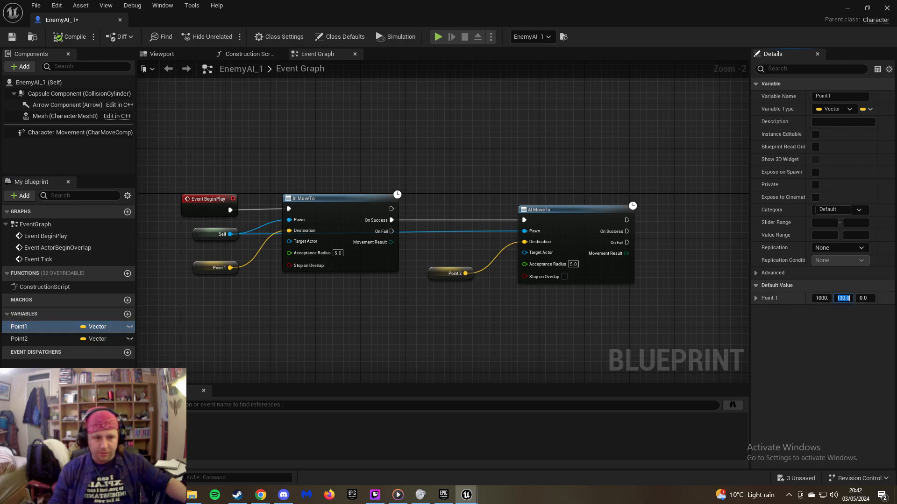
{"action": "key", "text": "BackSpace"}
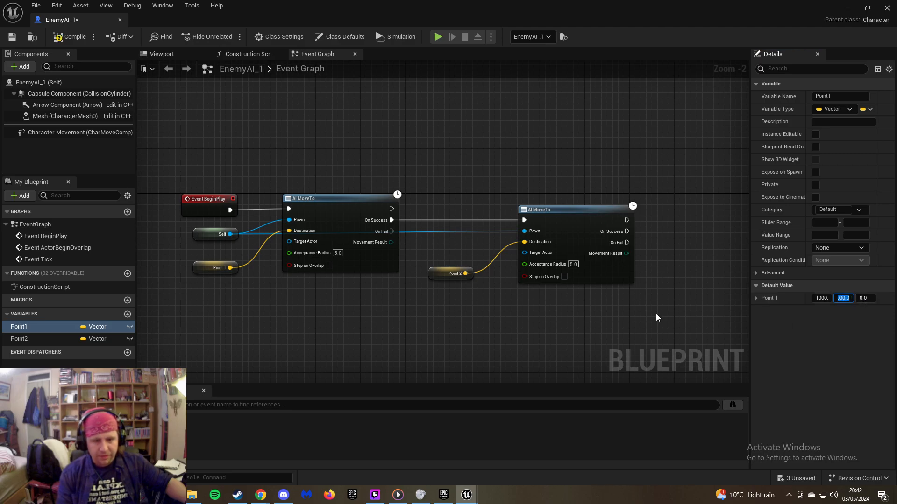
{"action": "left_click", "coordinate": [53, 338]}
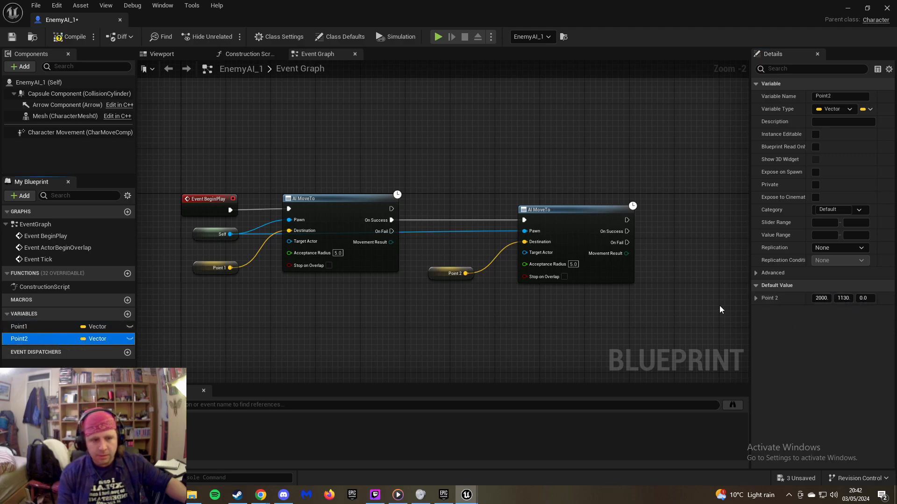
{"action": "left_click", "coordinate": [846, 298]}
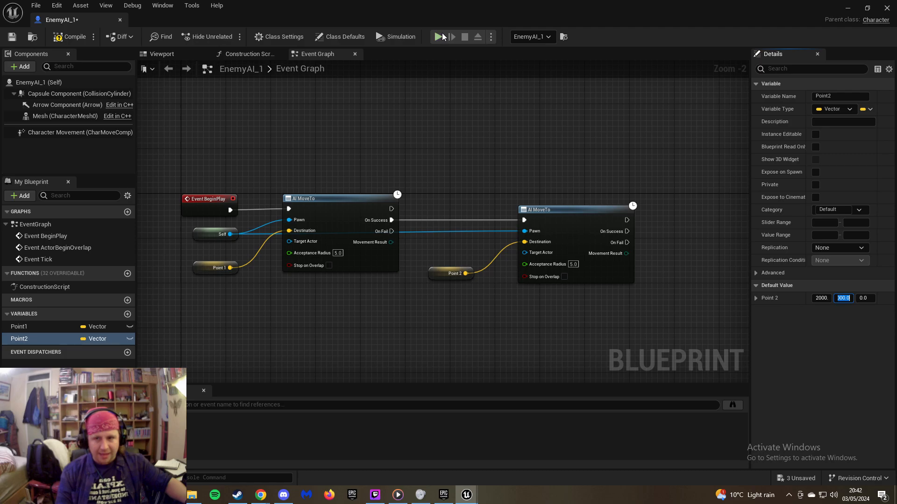
{"action": "left_click", "coordinate": [71, 38]}
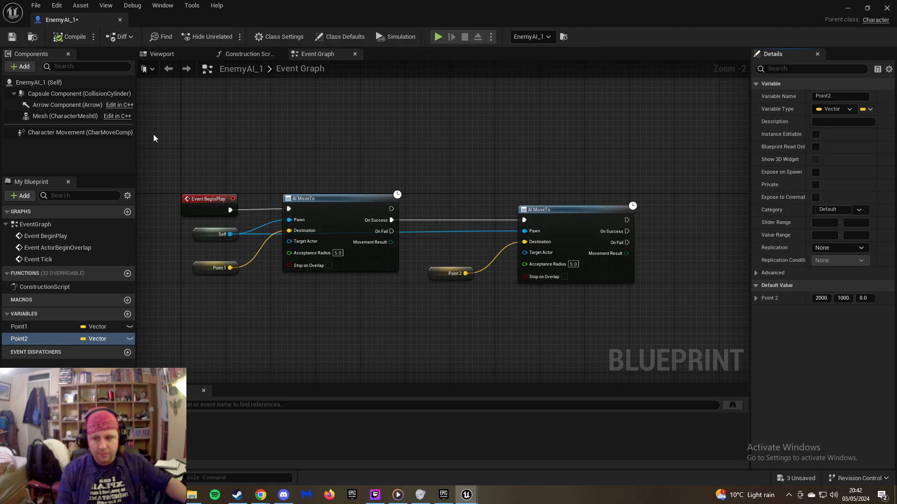
Play-test the level with the changed patrol points, following EnemyAI_1 with the player character, and stop the session
{"action": "left_click", "coordinate": [848, 9]}
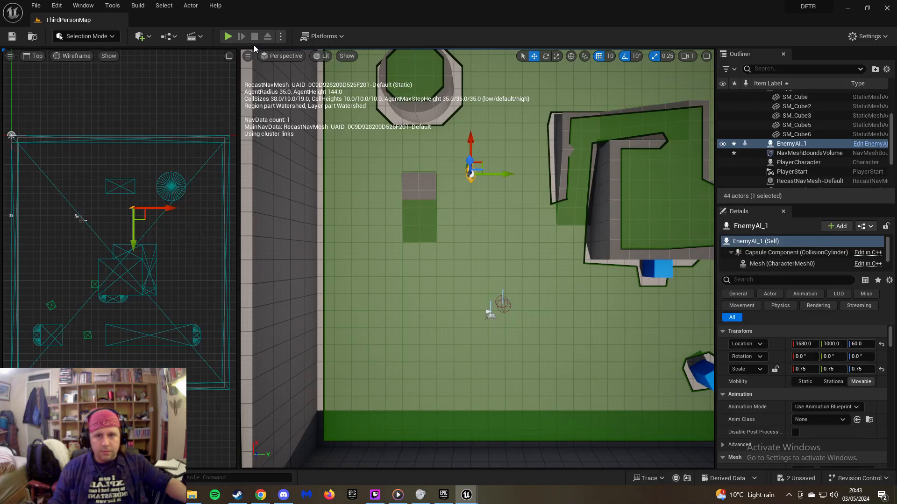
{"action": "left_click", "coordinate": [229, 37]}
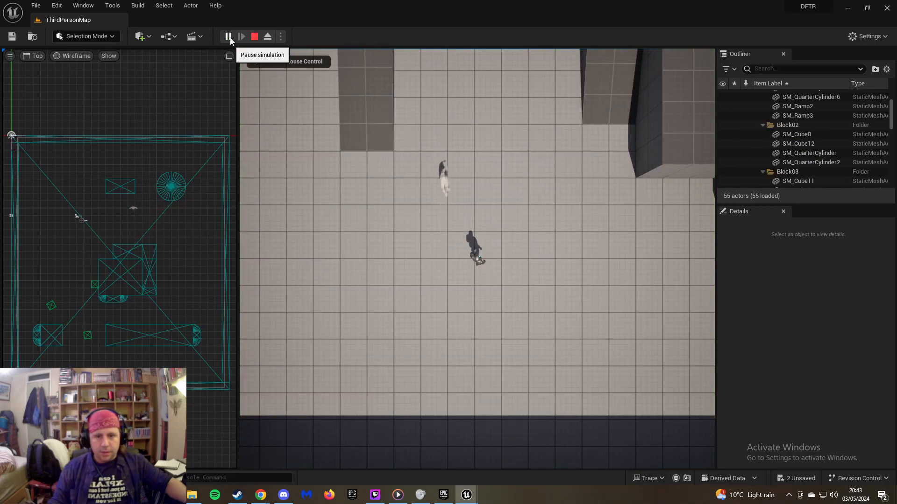
{"action": "left_click", "coordinate": [270, 63]}
{"action": "key", "text": "w"}
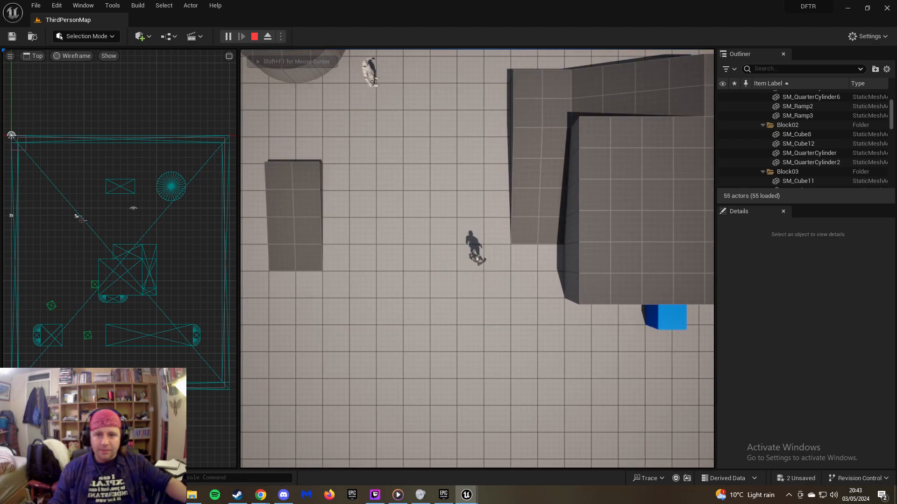
{"action": "key", "text": "a"}
{"action": "key", "text": "Escape"}
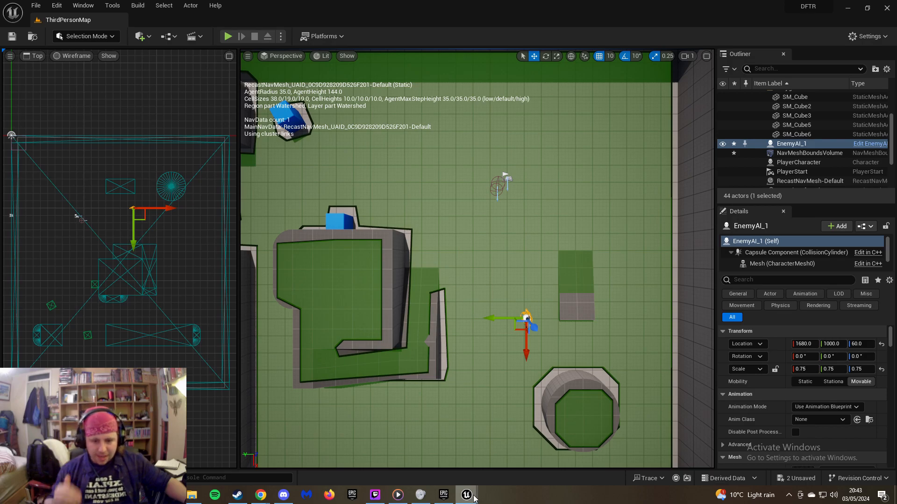
Connect the second AI MoveTo's On Success back to the first AI MoveTo's execution input and compile the EnemyAI_1 blueprint
{"action": "mouse_move", "coordinate": [467, 496]}
{"action": "left_click", "coordinate": [503, 470]}
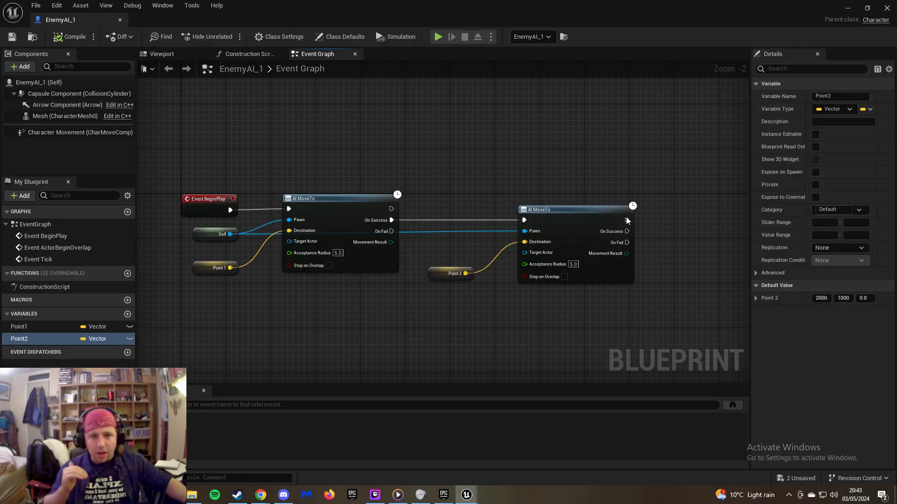
{"action": "left_click_drag", "start_coordinate": [627, 231], "coordinate": [287, 209]}
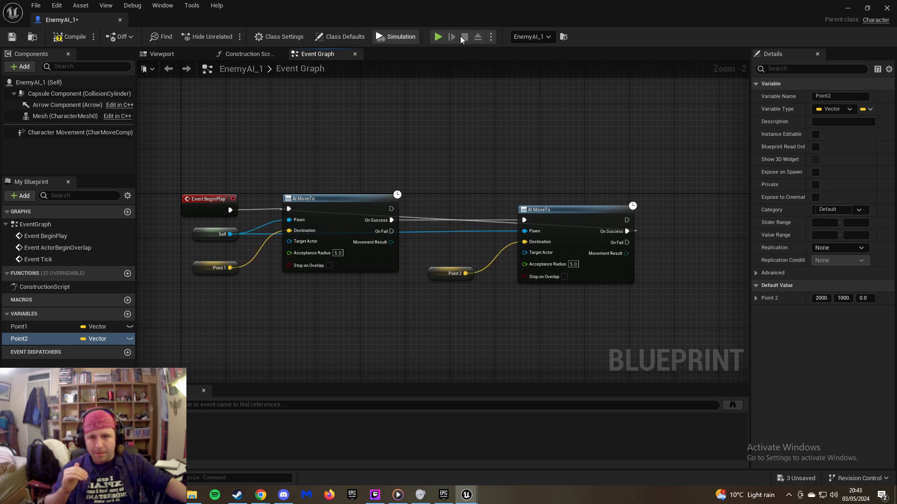
{"action": "left_click", "coordinate": [67, 40]}
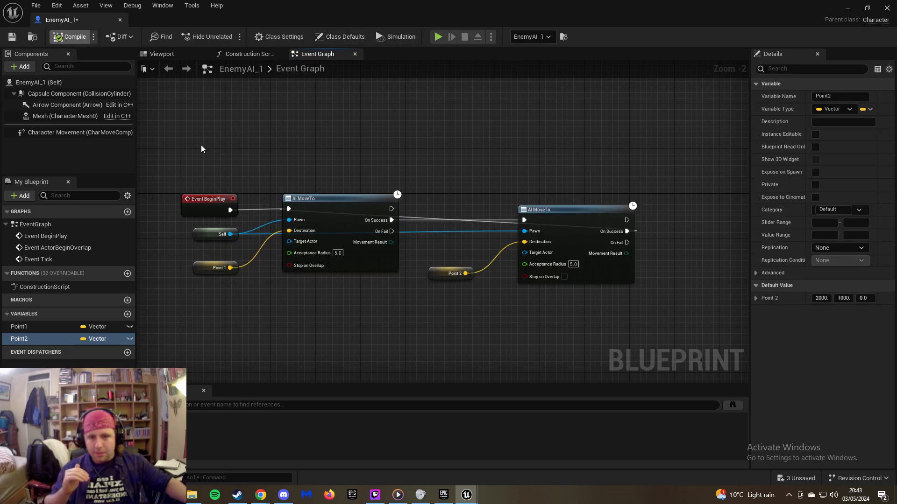
{"action": "mouse_move", "coordinate": [466, 495]}
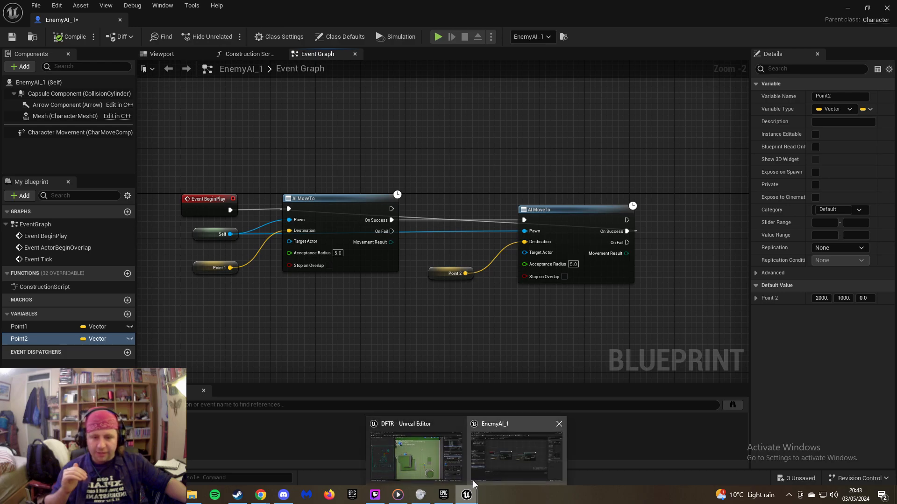
Switch to the ThirdPersonMap level and play-test it, walking the player character around near the patrolling enemy before ending the simulation
{"action": "left_click", "coordinate": [442, 430]}
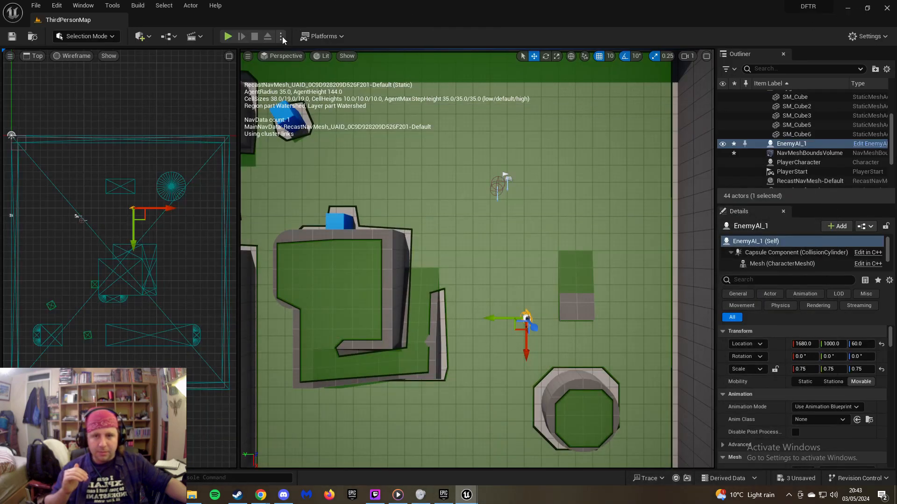
{"action": "left_click", "coordinate": [224, 36]}
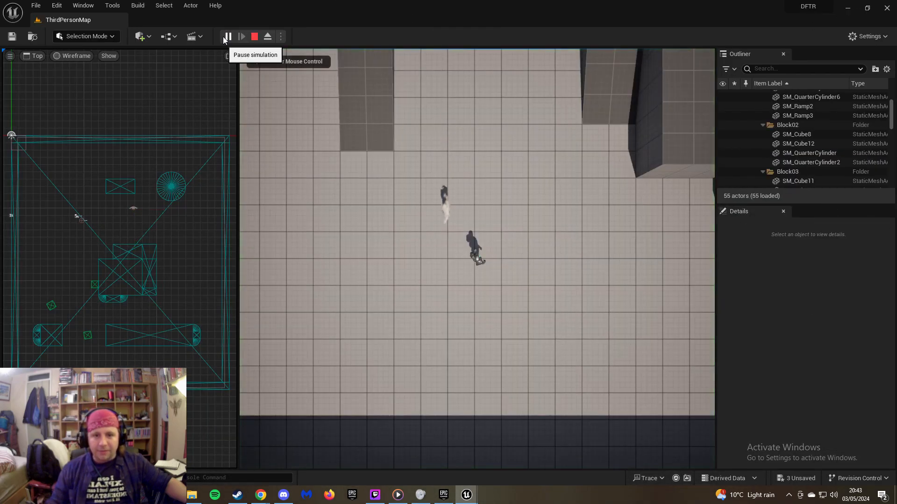
{"action": "left_click", "coordinate": [517, 173]}
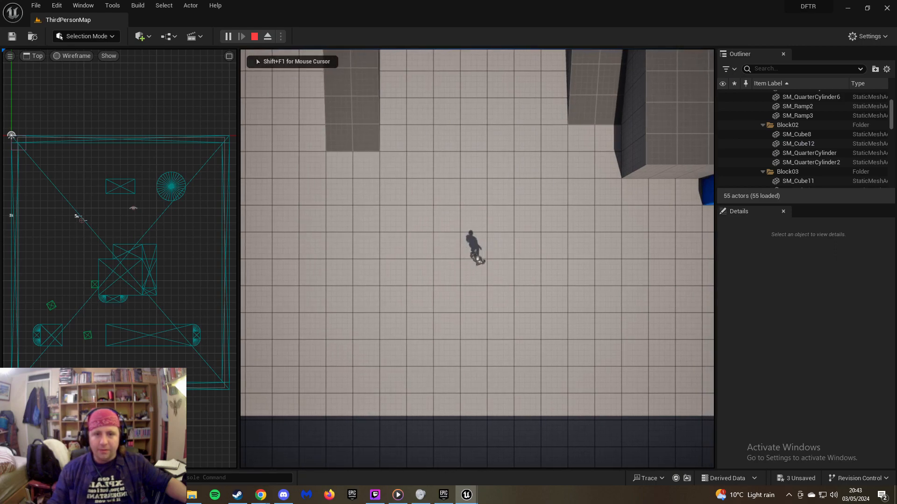
{"action": "key", "text": "d"}
{"action": "key", "text": "w"}
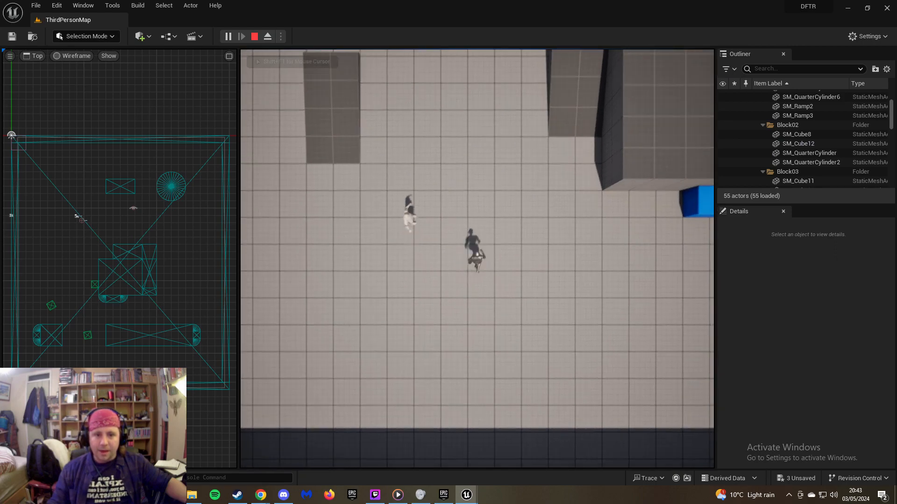
{"action": "key", "text": "w"}
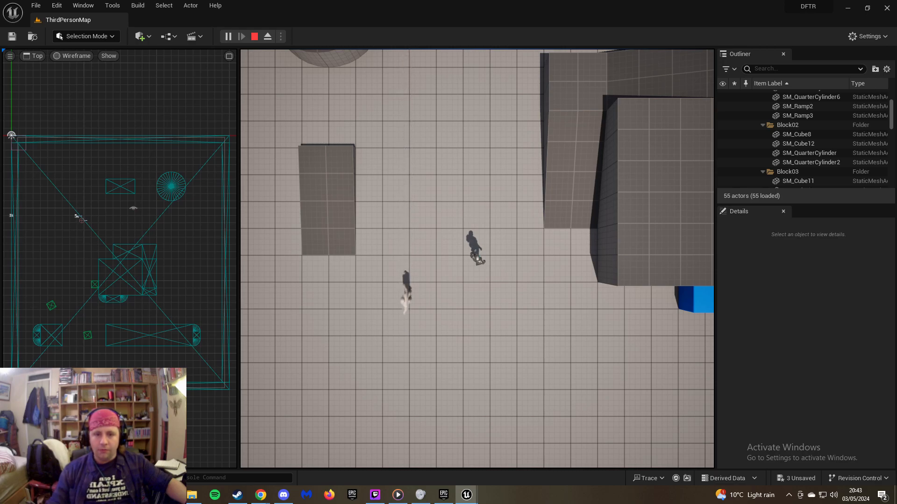
{"action": "key", "text": "w+a"}
{"action": "key", "text": "a"}
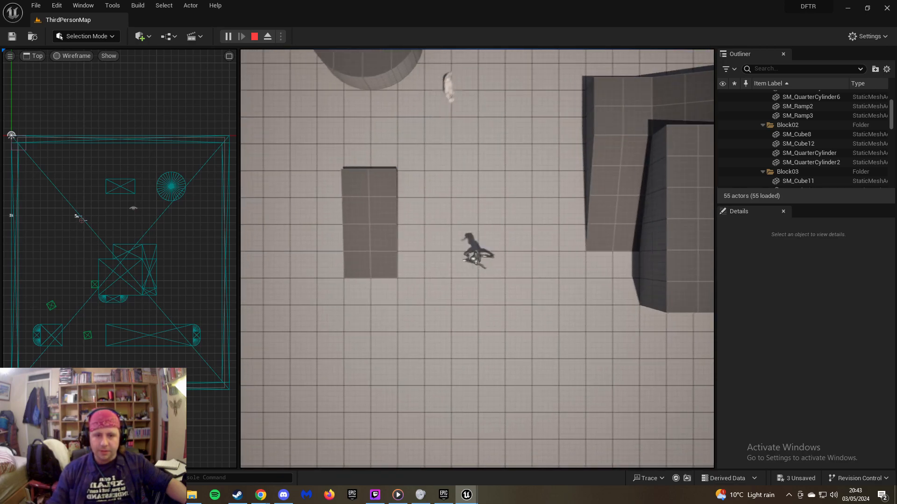
{"action": "key", "text": "w"}
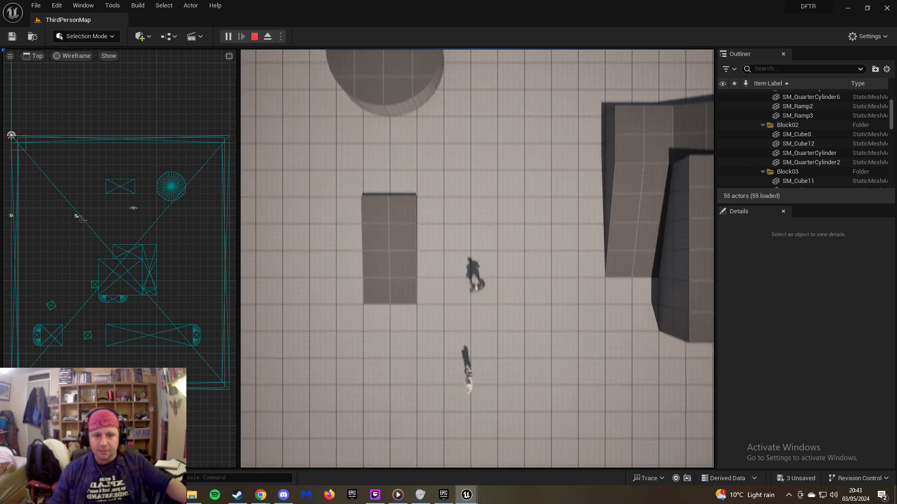
{"action": "key", "text": "d"}
{"action": "key", "text": "s"}
{"action": "key", "text": "a"}
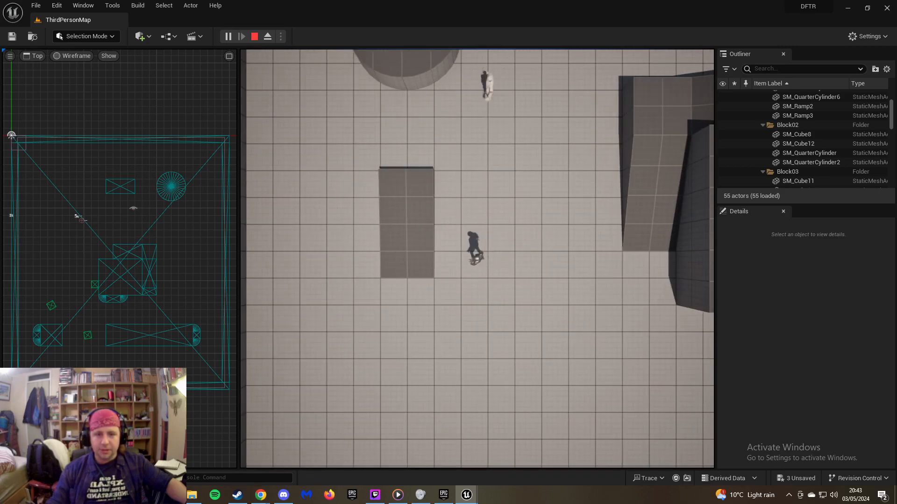
{"action": "key", "text": "d"}
{"action": "key", "text": "a"}
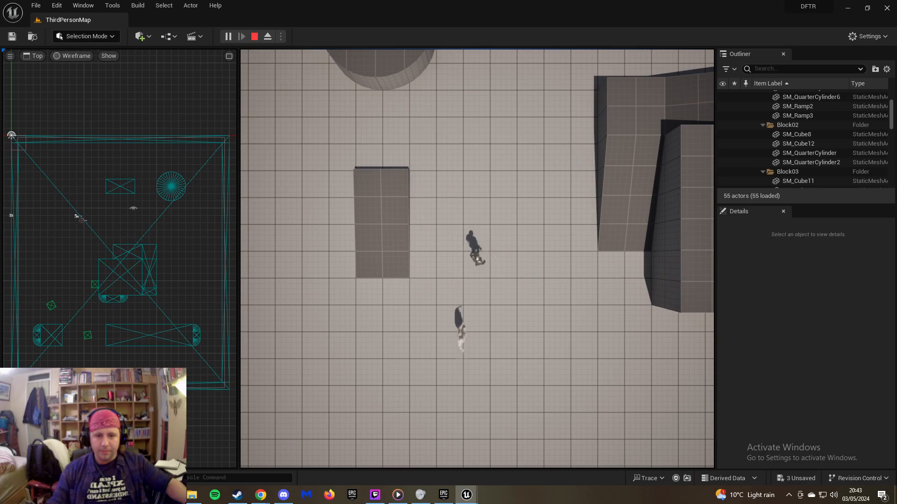
{"action": "key", "text": "w"}
{"action": "key", "text": "s"}
{"action": "key", "text": "d"}
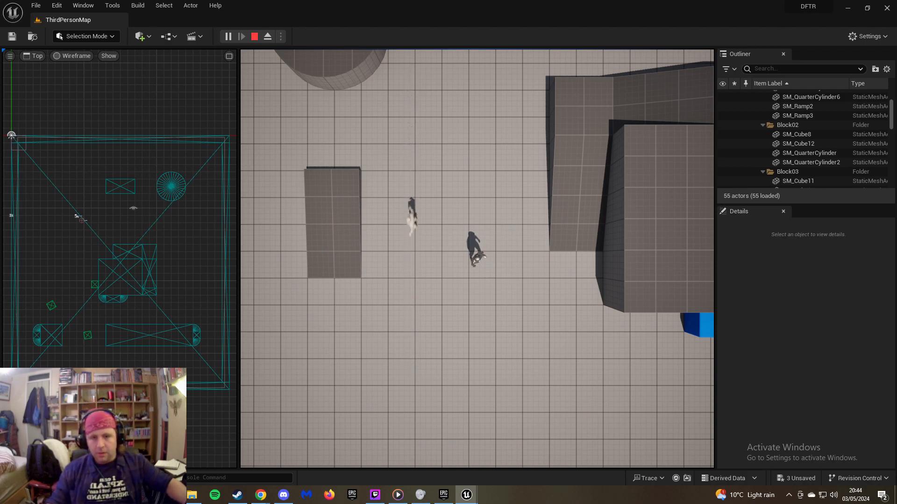
{"action": "key", "text": "w"}
{"action": "key", "text": "a"}
{"action": "key", "text": "s"}
{"action": "key", "text": "a"}
{"action": "key", "text": "d"}
{"action": "key", "text": "w"}
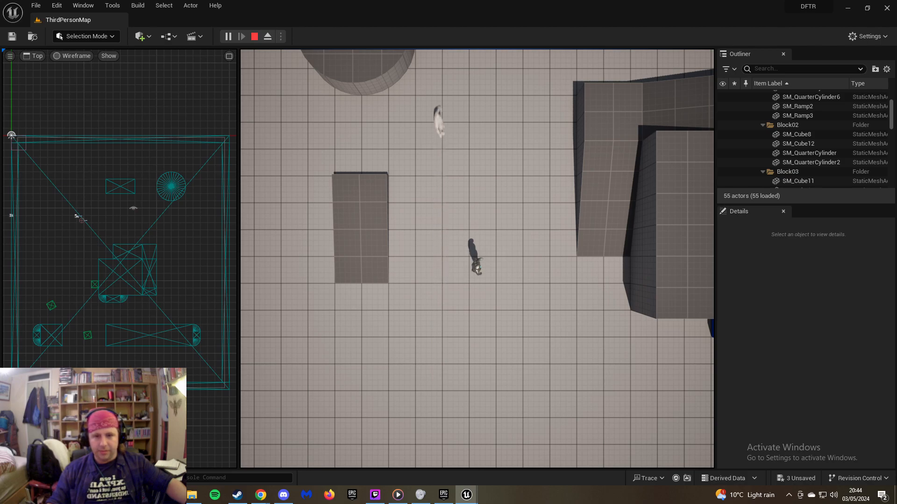
{"action": "key", "text": "w"}
{"action": "key", "text": "d"}
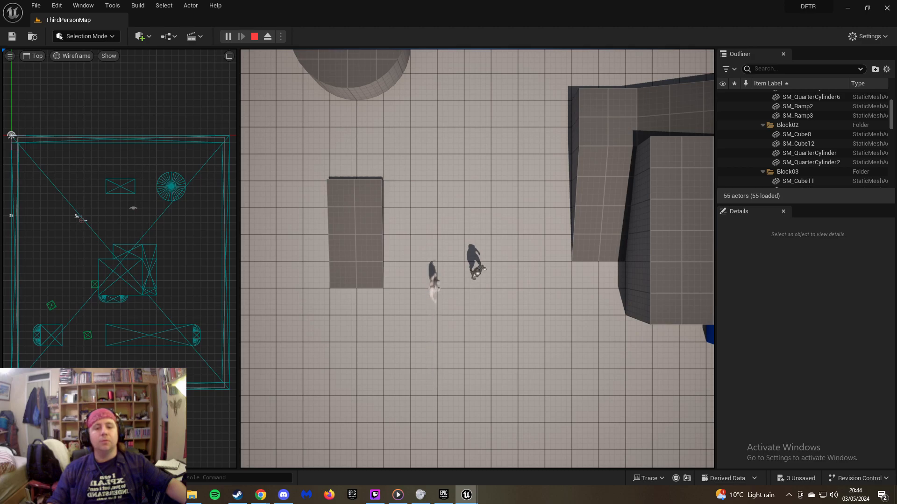
{"action": "key", "text": "d"}
{"action": "key", "text": "w"}
{"action": "key", "text": "a"}
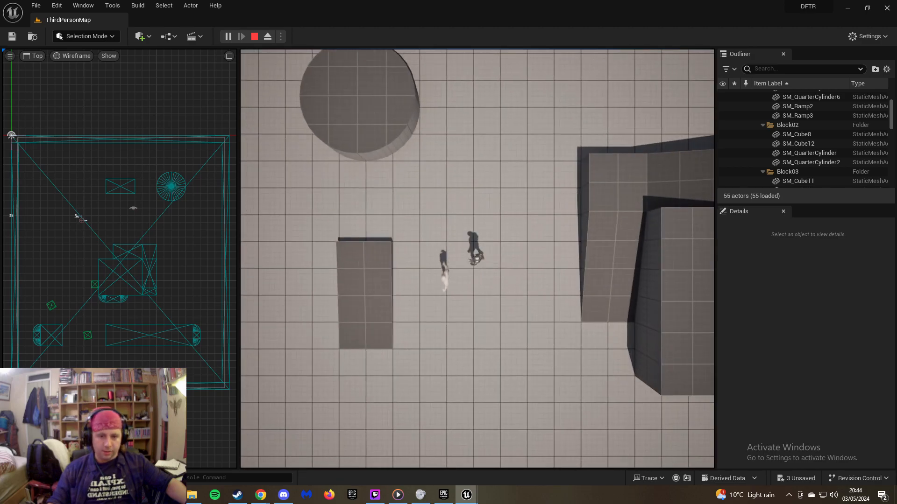
{"action": "key", "text": "d"}
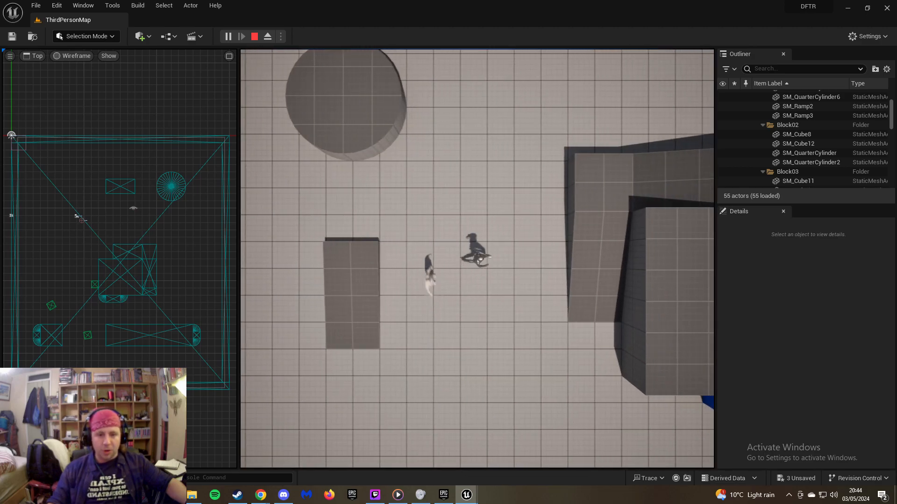
{"action": "key", "text": "a"}
{"action": "key", "text": "d"}
{"action": "key", "text": "a"}
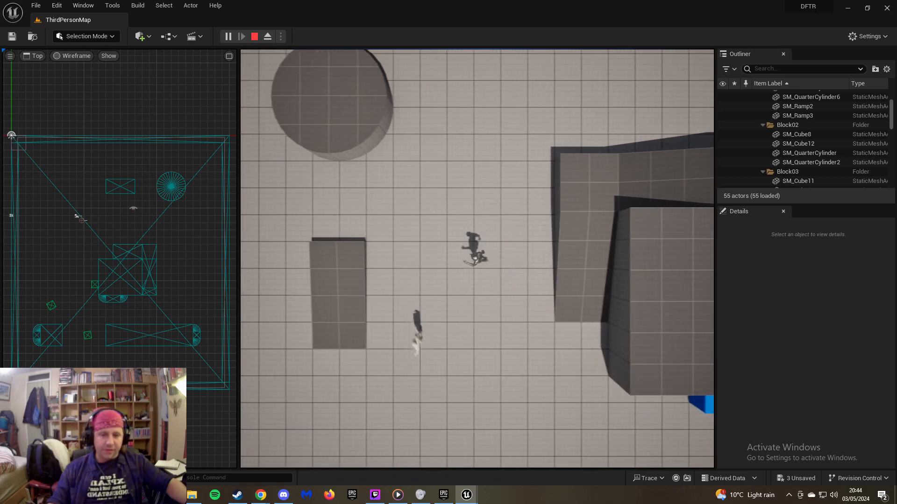
{"action": "key", "text": "s"}
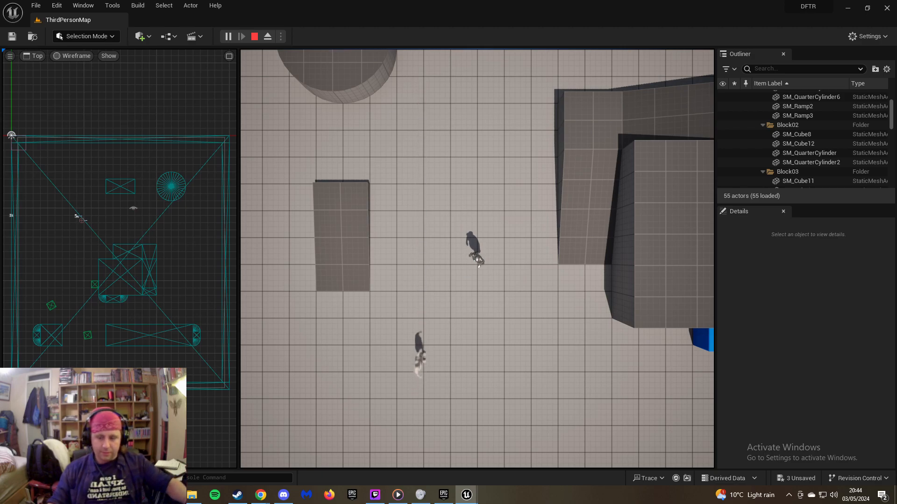
{"action": "key", "text": "Escape"}
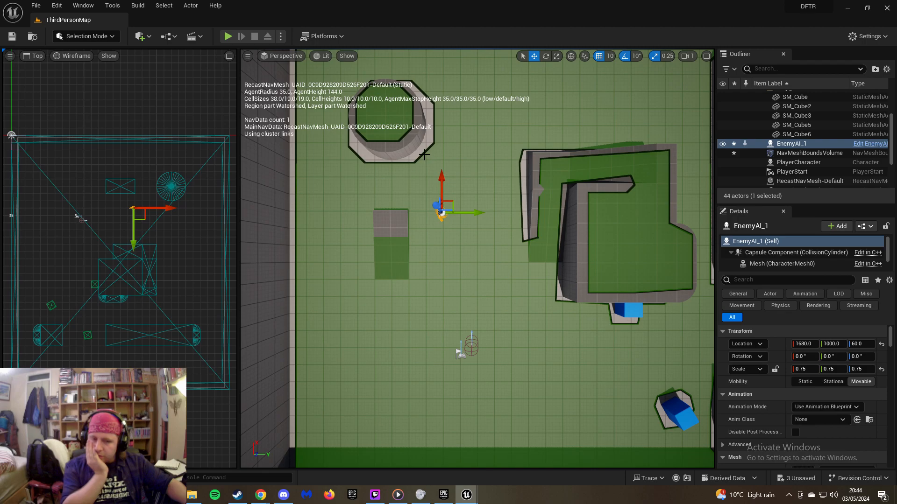
Place a second instance of the enemy character from the The_Bad folder on the open floor at about X 2290, Y 1280, Z 88
{"action": "right_click_drag", "start_coordinate": [536, 158], "coordinate": [535, 154]}
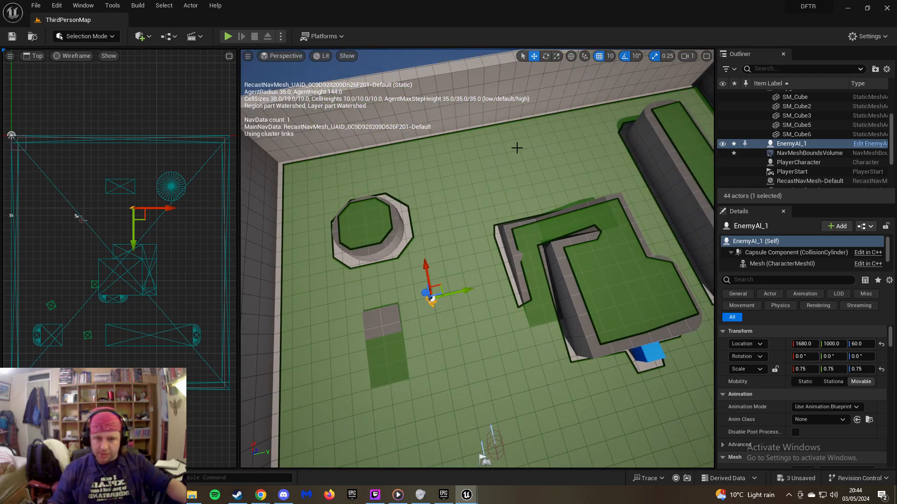
{"action": "left_click", "coordinate": [487, 143]}
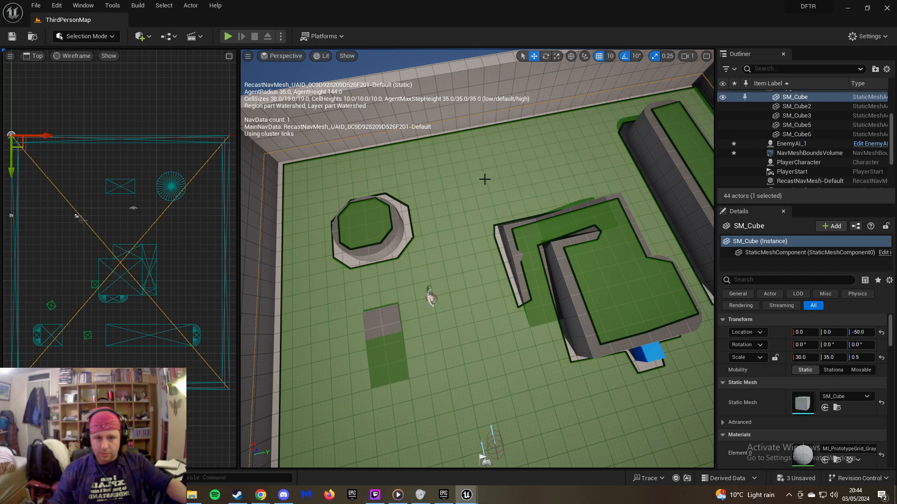
{"action": "right_click_drag", "start_coordinate": [276, 356], "coordinate": [275, 356]}
{"action": "left_click", "coordinate": [33, 478]}
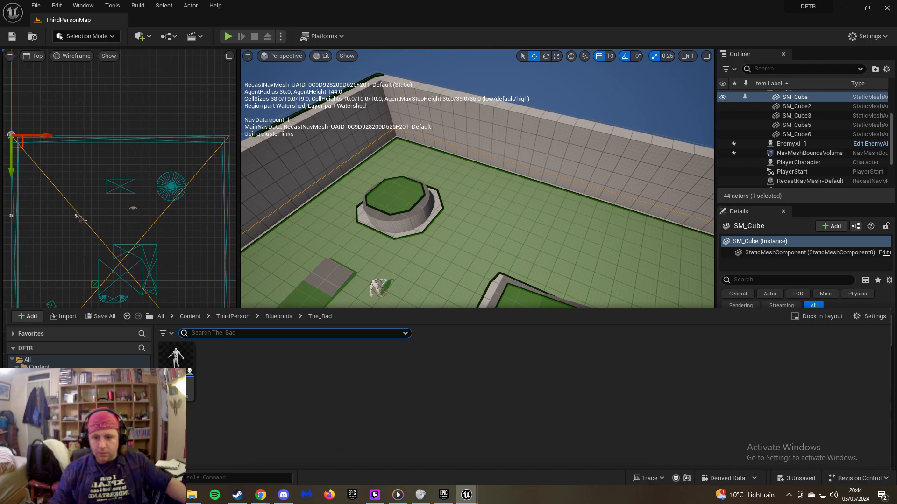
{"action": "left_click_drag", "start_coordinate": [176, 357], "coordinate": [495, 233]}
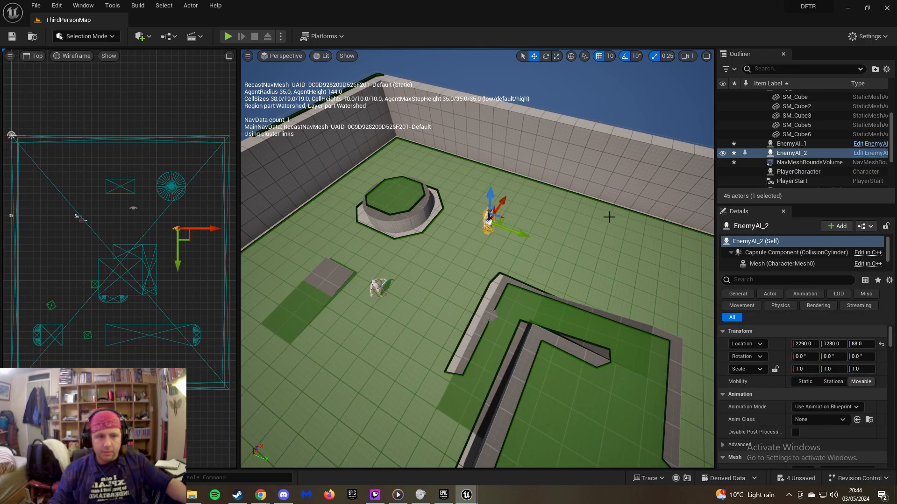
Open the EnemyAI_1 blueprint for editing and set the Y component of the Point2 variable's default value to 1400
{"action": "left_click", "coordinate": [869, 143]}
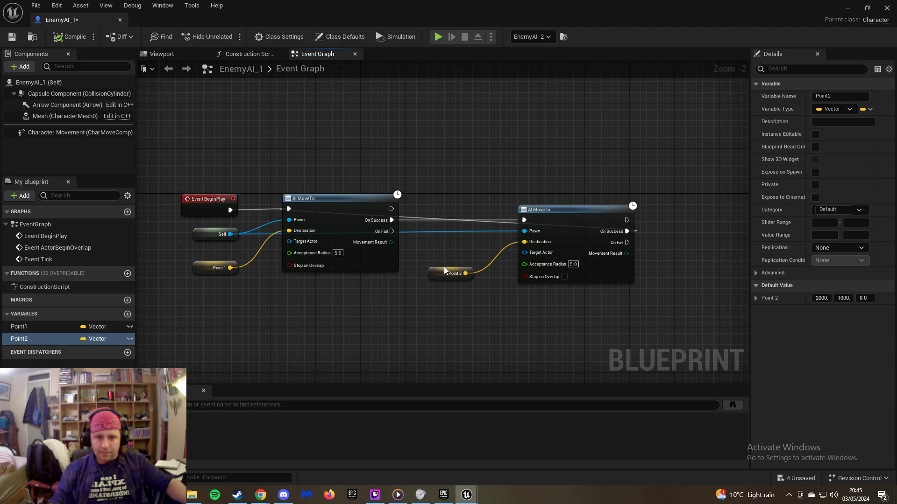
{"action": "left_click", "coordinate": [455, 276]}
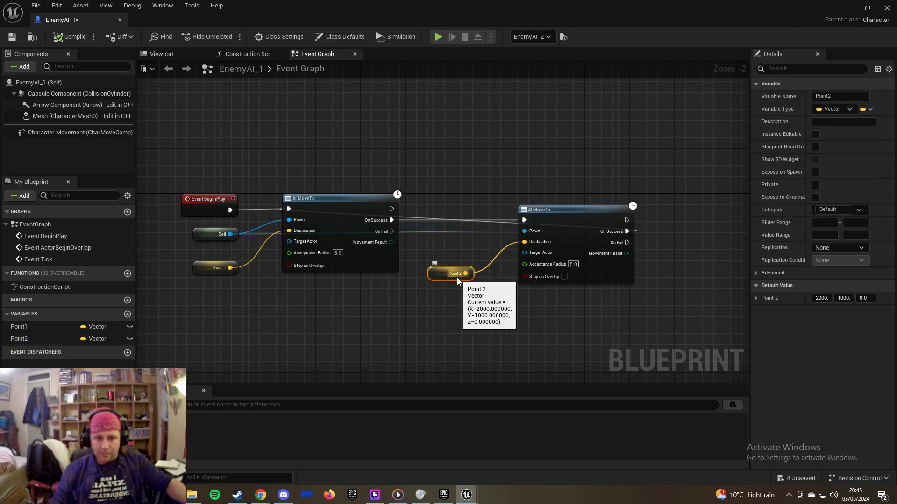
{"action": "left_click", "coordinate": [818, 300]}
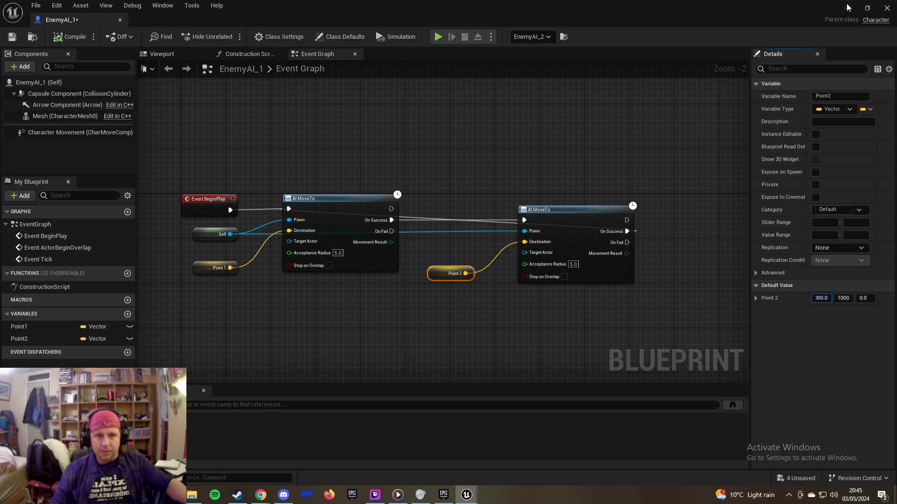
{"action": "left_click", "coordinate": [549, 38]}
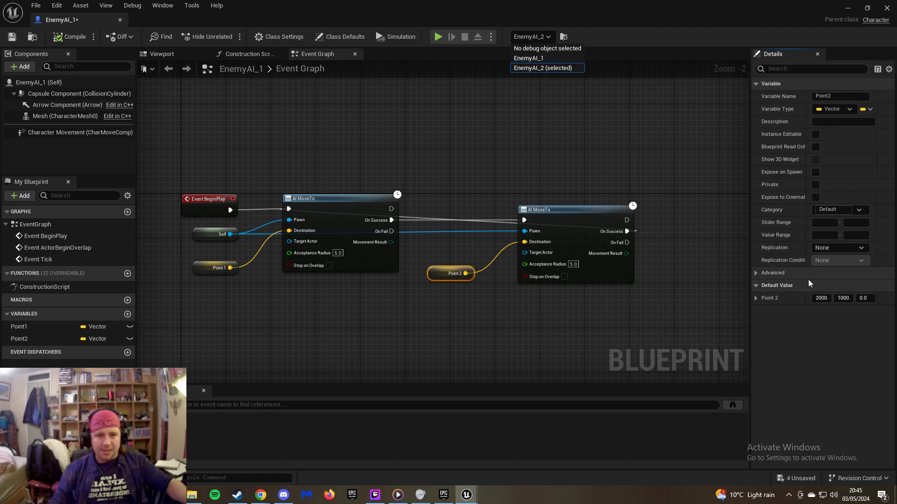
{"action": "left_click", "coordinate": [692, 270]}
{"action": "left_click", "coordinate": [692, 270]}
{"action": "left_click", "coordinate": [431, 274]}
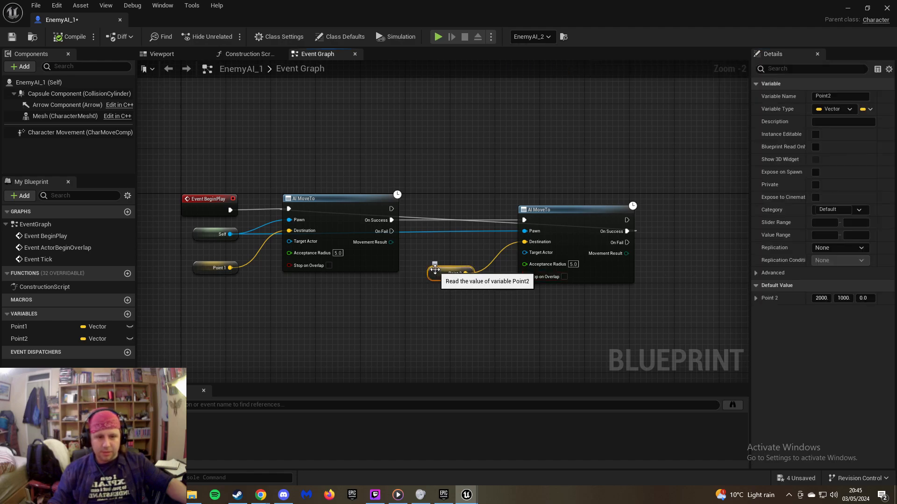
{"action": "left_click", "coordinate": [841, 298]}
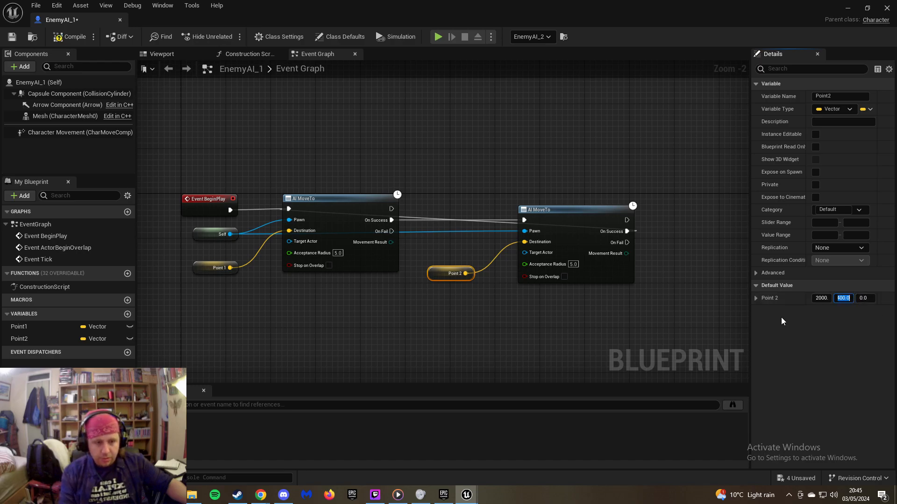
Set the Y component of the Point1 variable's default value to 1400
{"action": "left_click", "coordinate": [202, 268]}
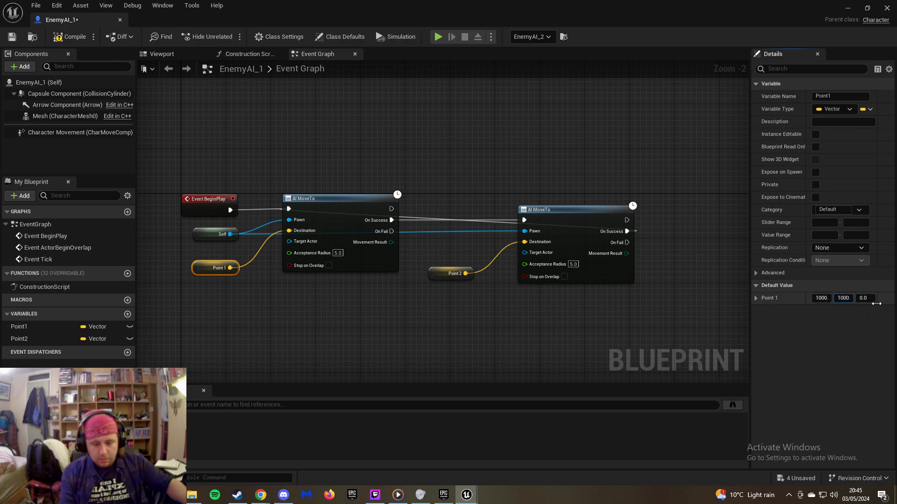
{"action": "key", "text": "BackSpace"}
{"action": "type", "text": "4"}
{"action": "key", "text": "Return"}
{"action": "type", "text": "1"}
Switch the blueprint's debug object to EnemyAI_1 and back to EnemyAI_2 to compare their Point1 default values
{"action": "left_click", "coordinate": [546, 38]}
{"action": "left_click", "coordinate": [552, 60]}
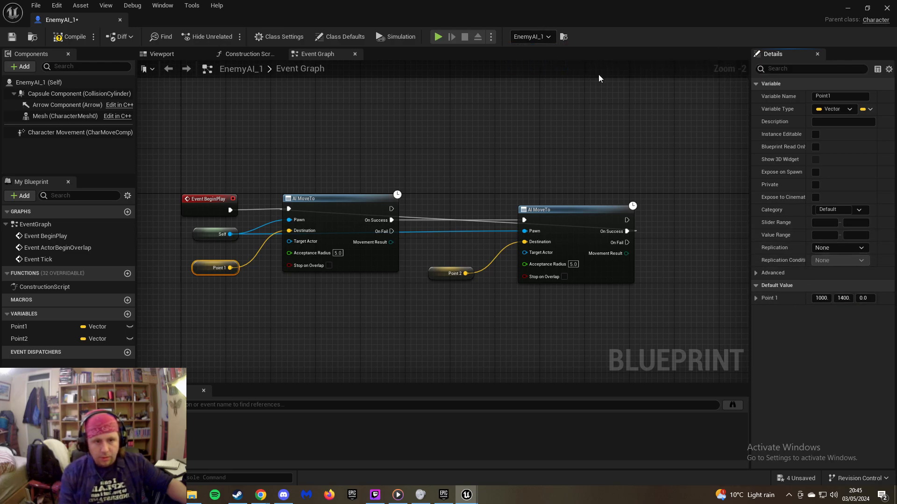
{"action": "left_click", "coordinate": [531, 36]}
{"action": "left_click", "coordinate": [548, 69]}
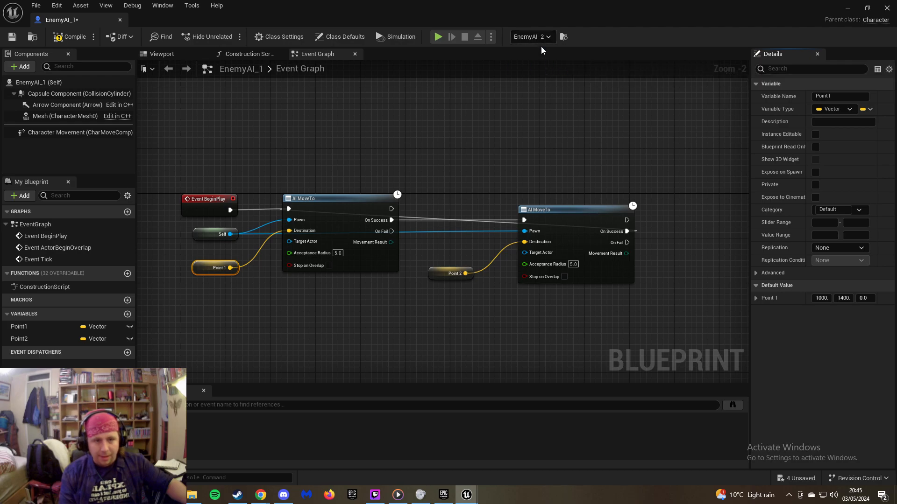
Return from the blueprint to the level and play-test the movement of the two enemies, ending the simulation when done
{"action": "left_click", "coordinate": [69, 37]}
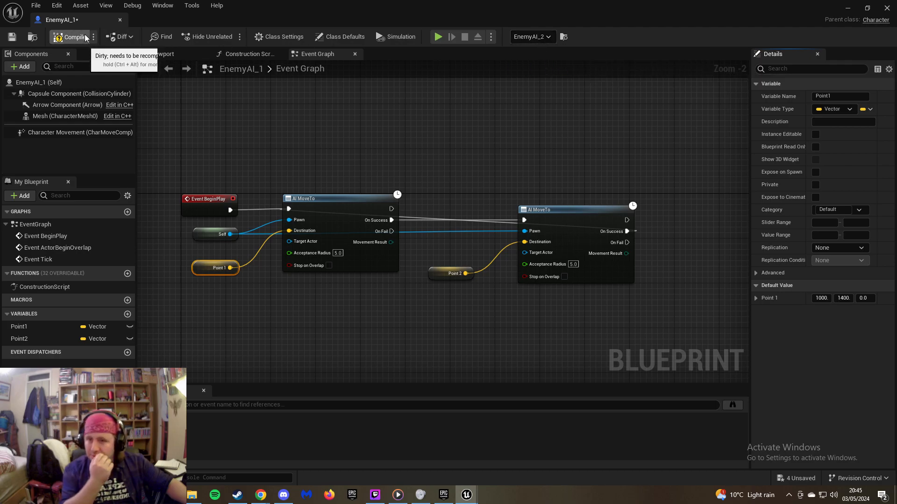
{"action": "left_click", "coordinate": [886, 7]}
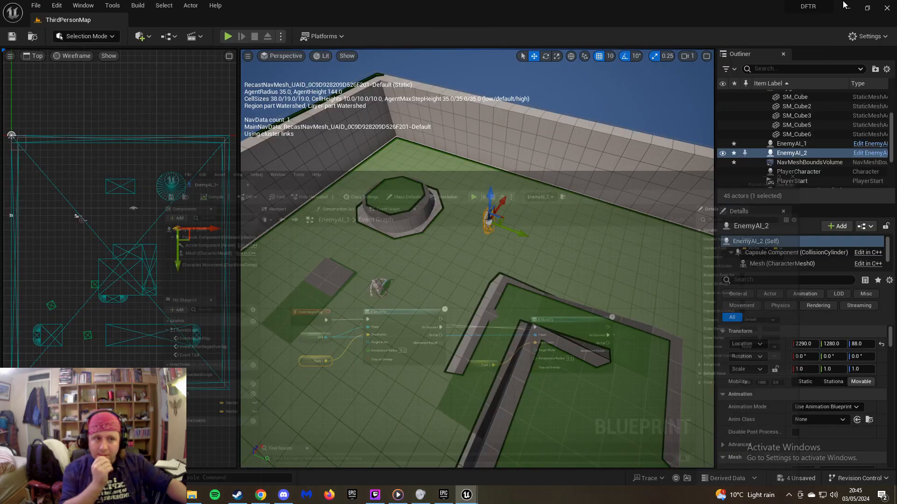
{"action": "left_click", "coordinate": [228, 37]}
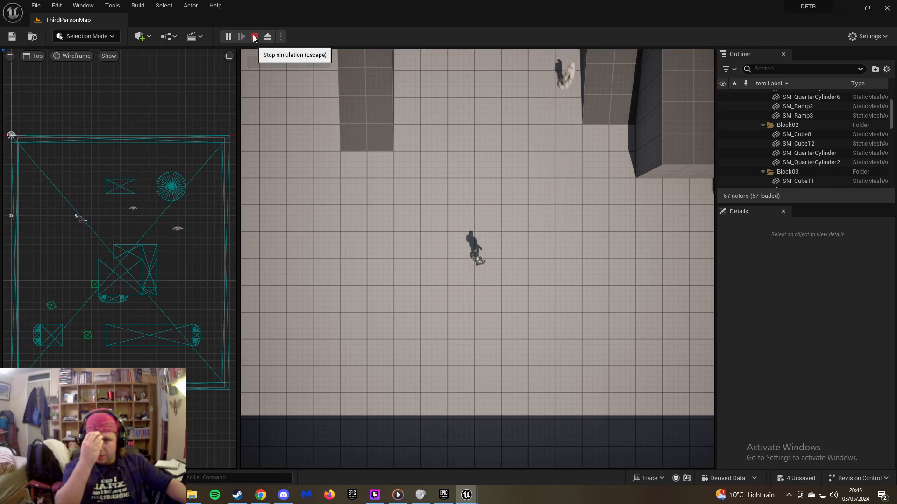
{"action": "left_click", "coordinate": [255, 36]}
{"action": "right_click_drag", "start_coordinate": [481, 214], "coordinate": [668, 223]}
{"action": "right_click_drag", "start_coordinate": [460, 225], "coordinate": [510, 224]}
{"action": "scroll", "coordinate": [461, 224], "scroll_direction": "up", "scroll_amount": 3}
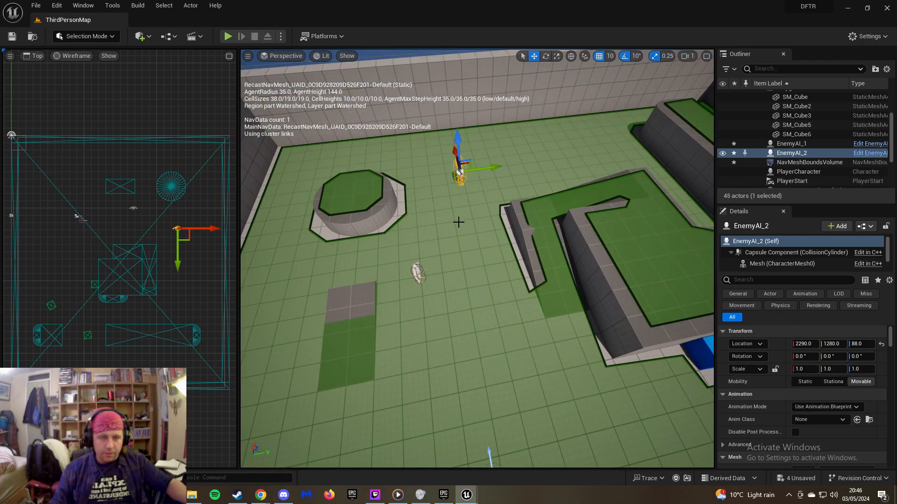
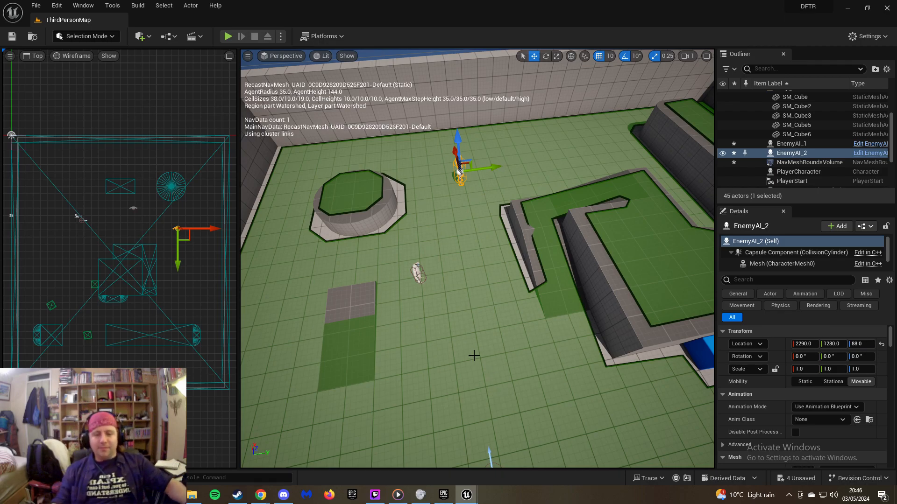
Delete the EnemyAI_2 actor from the level
{"action": "right_click", "coordinate": [461, 238]}
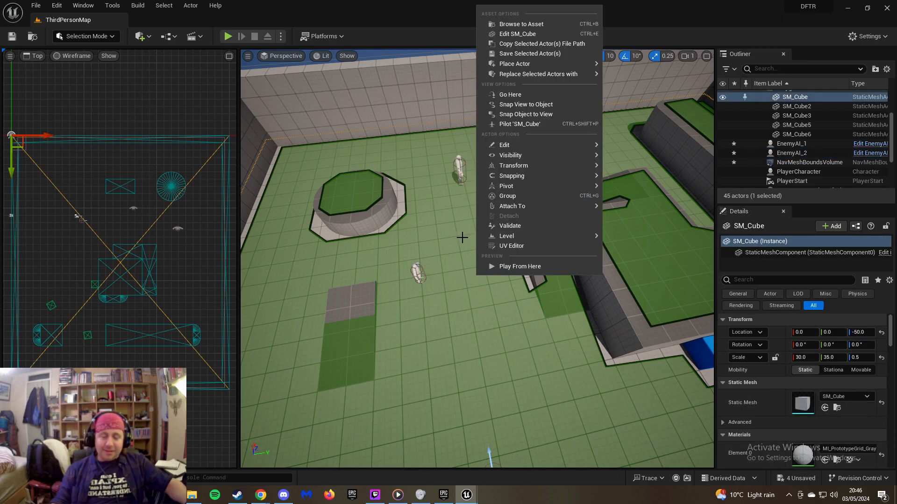
{"action": "left_click", "coordinate": [458, 167]}
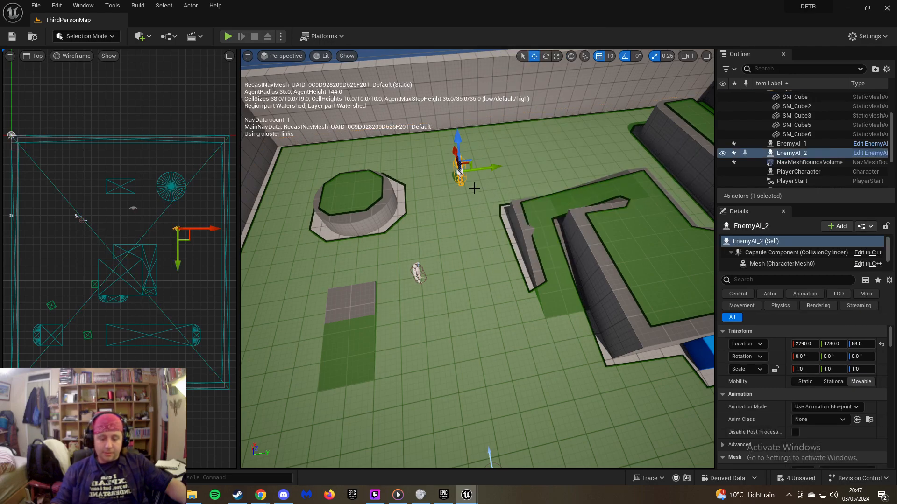
{"action": "key", "text": "Delete"}
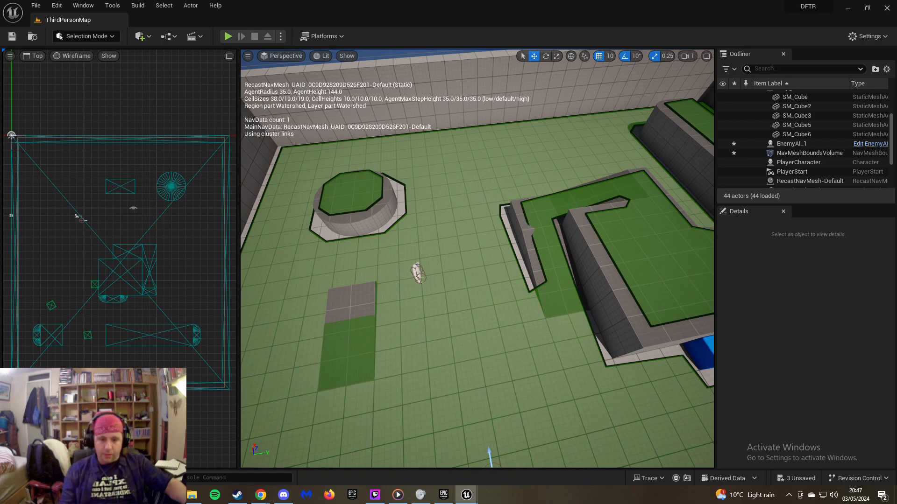
In the EnemyAI_1 blueprint, break the second AI MoveTo's On Success link and move that node with its Point 2 node farther from the first
{"action": "mouse_move", "coordinate": [466, 495]}
{"action": "left_click", "coordinate": [502, 458]}
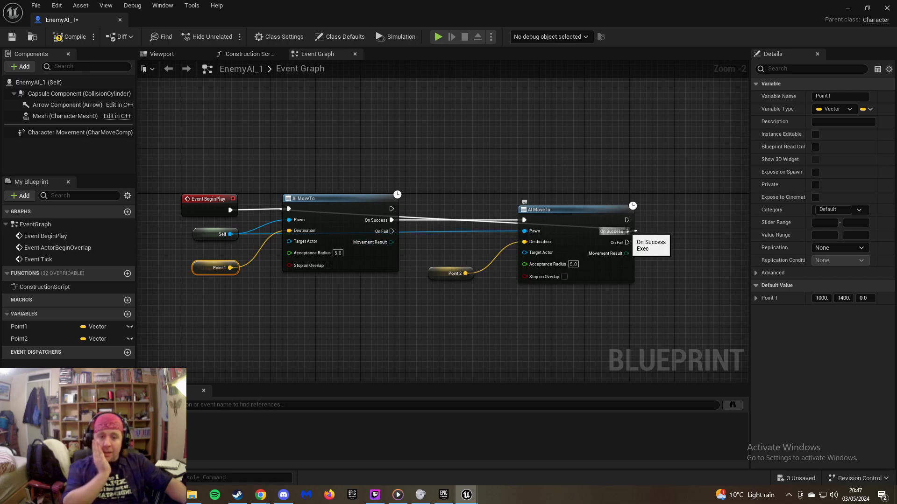
{"action": "right_click", "coordinate": [627, 231]}
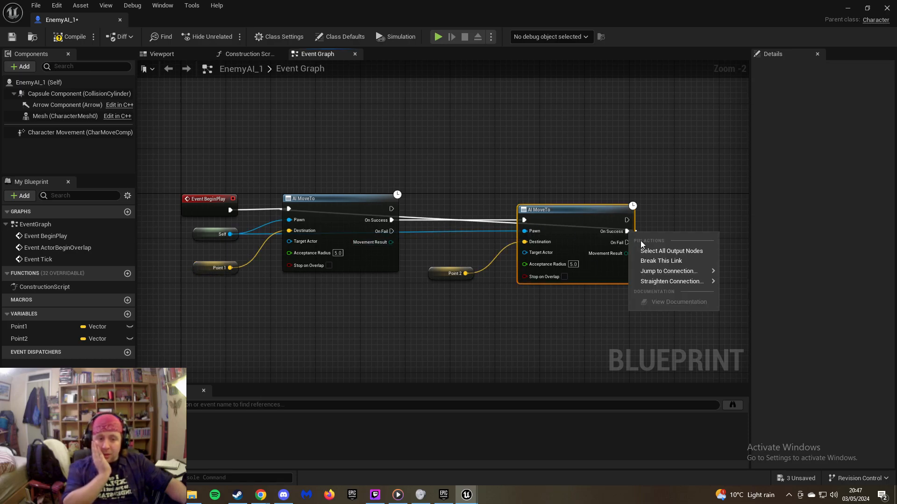
{"action": "left_click", "coordinate": [662, 261]}
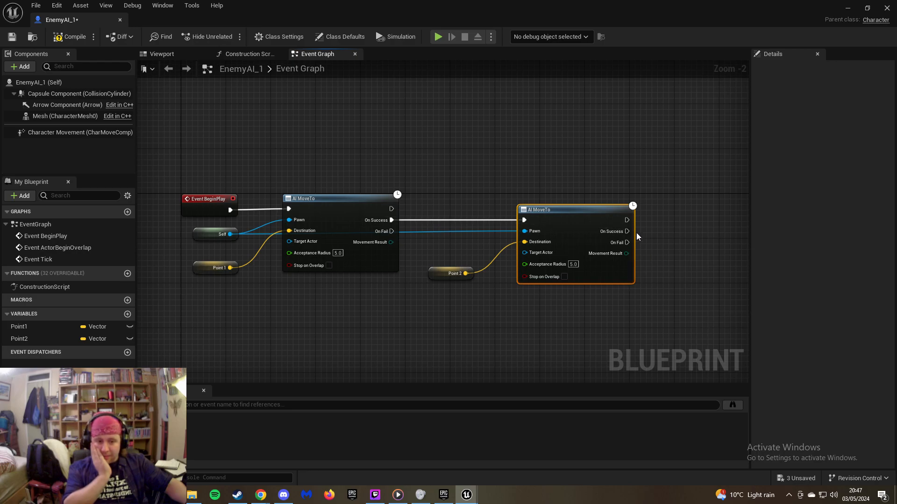
{"action": "left_click_drag", "start_coordinate": [430, 243], "coordinate": [542, 291]}
{"action": "left_click_drag", "start_coordinate": [554, 224], "coordinate": [627, 224]}
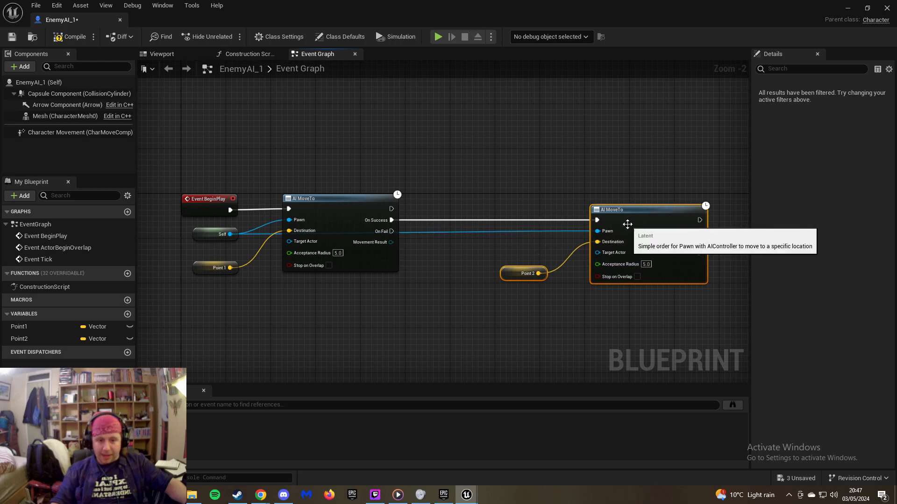
Insert a Delay node with a duration of 1.0 between the first AI MoveTo's On Success output and the second AI MoveTo
{"action": "left_click", "coordinate": [456, 198]}
{"action": "left_click_drag", "start_coordinate": [392, 220], "coordinate": [429, 243]}
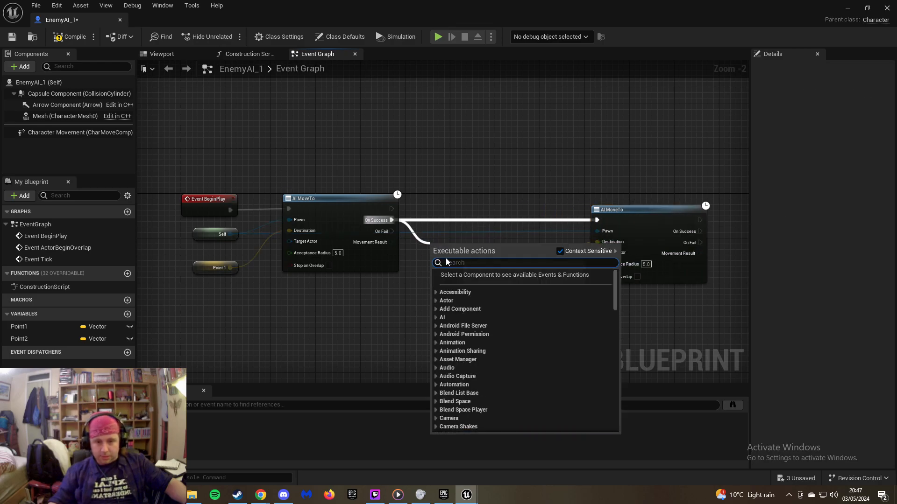
{"action": "type", "text": "delay"}
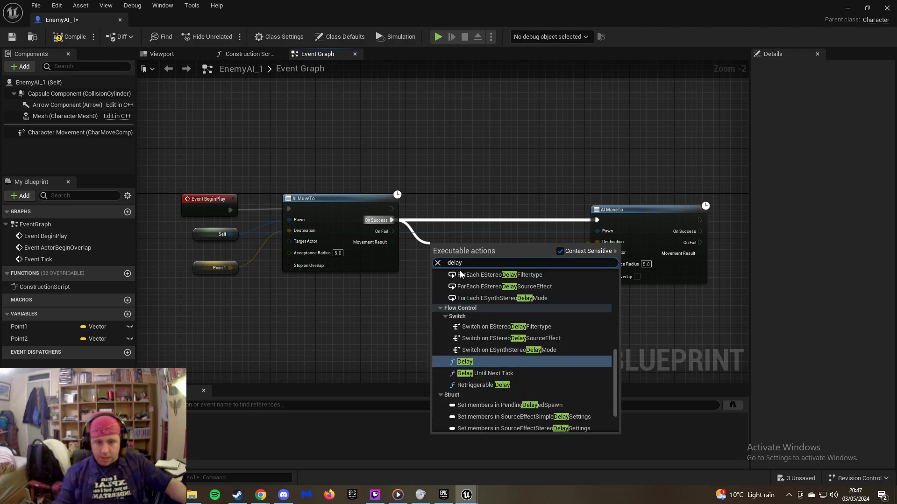
{"action": "left_click", "coordinate": [467, 362]}
{"action": "left_click_drag", "start_coordinate": [463, 242], "coordinate": [463, 217]}
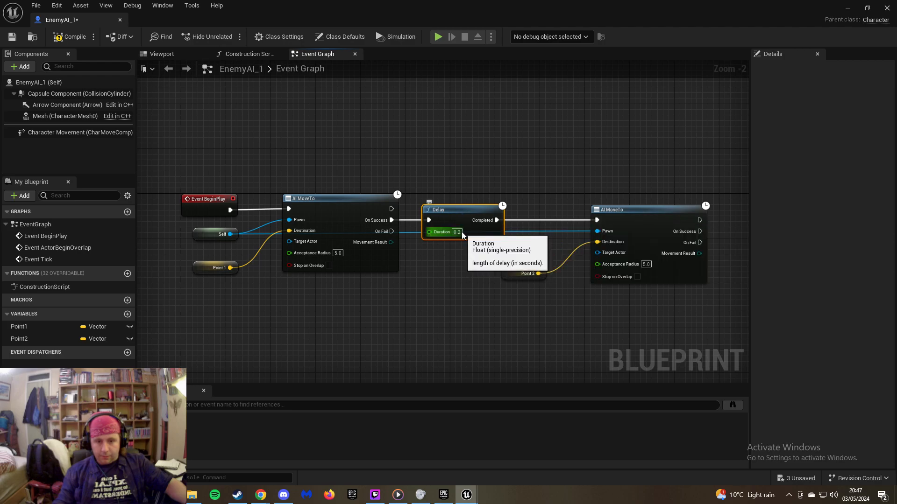
{"action": "type", "text": "1"}
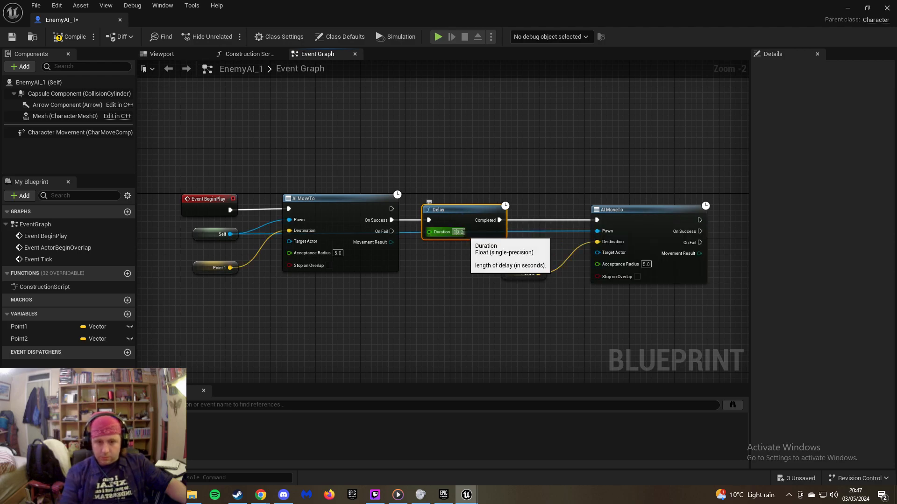
{"action": "left_click", "coordinate": [464, 232]}
{"action": "key", "text": "BackSpace"}
{"action": "key", "text": "BackSpace"}
{"action": "key", "text": "BackSpace"}
{"action": "key", "text": "Return"}
Add a Delay node with a duration of 1.0 after the second AI MoveTo node and line it up with that node
{"action": "right_click_drag", "start_coordinate": [560, 214], "coordinate": [420, 238]}
{"action": "left_click_drag", "start_coordinate": [560, 244], "coordinate": [606, 247]}
{"action": "type", "text": "delay"}
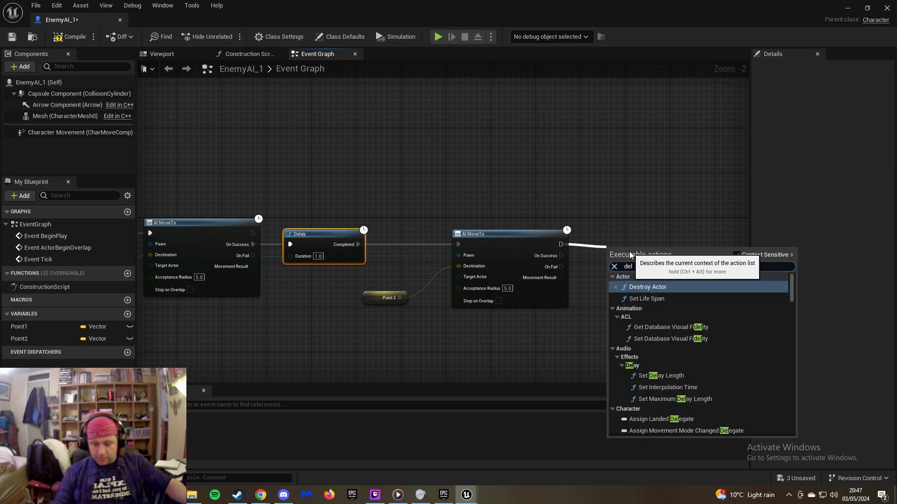
{"action": "left_click", "coordinate": [654, 366]}
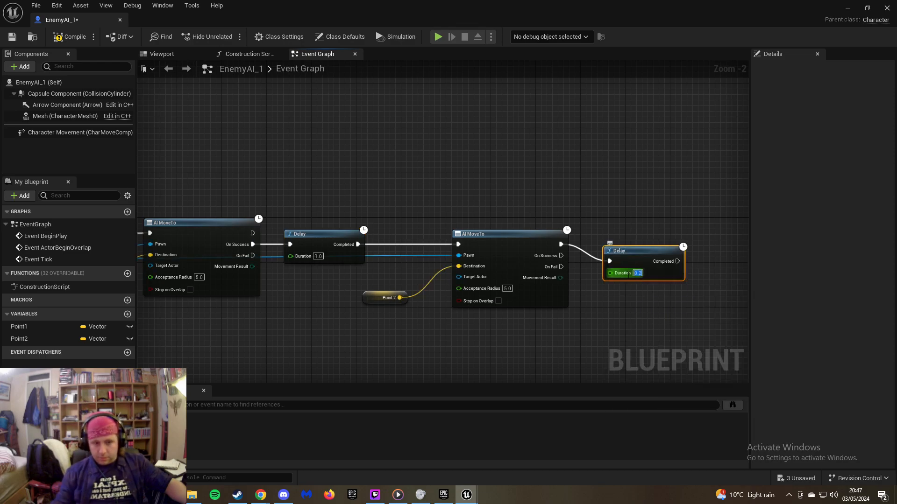
{"action": "left_click", "coordinate": [638, 273]}
{"action": "type", "text": "1"}
{"action": "key", "text": "Return"}
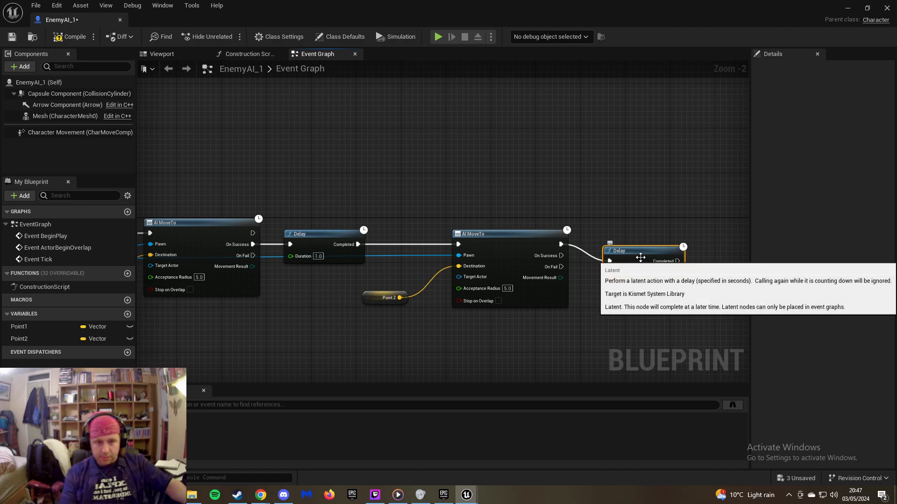
{"action": "left_click_drag", "start_coordinate": [644, 278], "coordinate": [640, 245]}
Connect the second AI MoveTo's On Success output to the new Delay and break the link from its plain Exec output
{"action": "left_click_drag", "start_coordinate": [561, 255], "coordinate": [608, 245]}
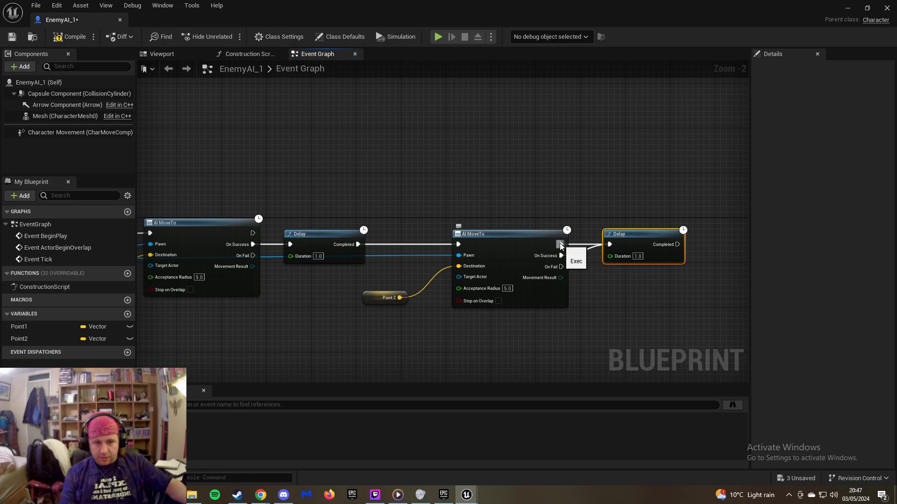
{"action": "right_click", "coordinate": [562, 254]}
{"action": "left_click", "coordinate": [580, 272]}
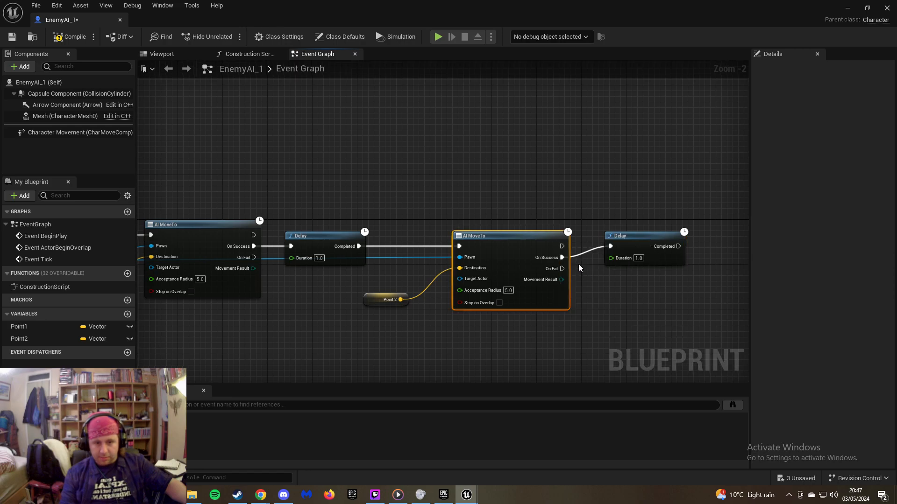
Connect the second Delay's Completed output back to the first AI MoveTo, place the Delay above the node chain, and compile the blueprint
{"action": "left_click_drag", "start_coordinate": [677, 246], "coordinate": [231, 234]}
{"action": "right_click_drag", "start_coordinate": [371, 209], "coordinate": [242, 206]}
{"action": "left_click_drag", "start_coordinate": [606, 242], "coordinate": [312, 140]}
{"action": "right_click_drag", "start_coordinate": [301, 187], "coordinate": [432, 200]}
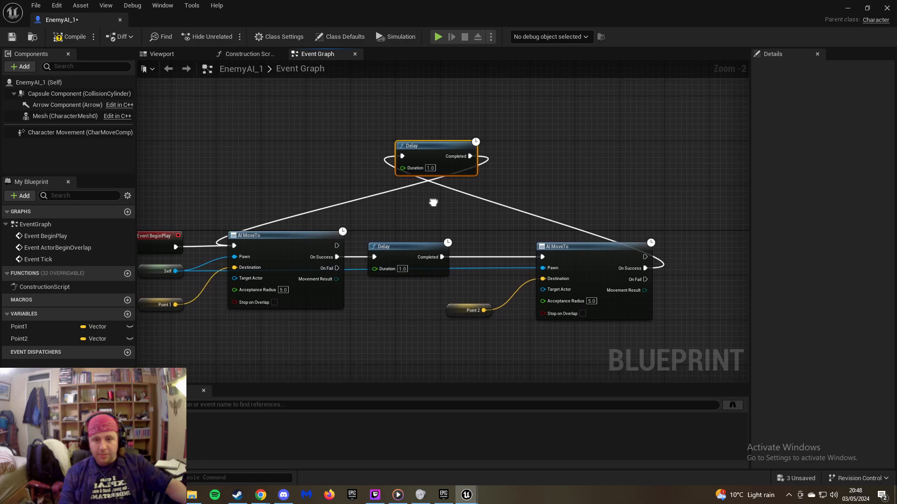
{"action": "left_click", "coordinate": [68, 38]}
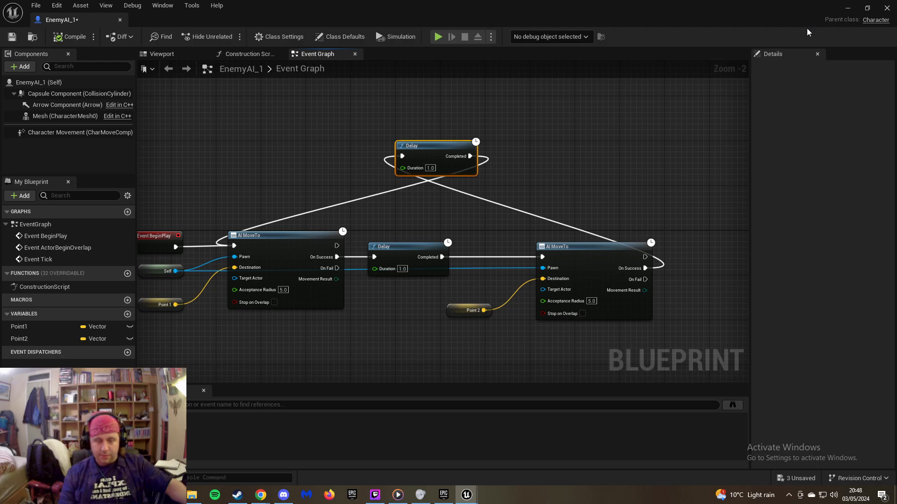
Set the Y component of the Point2 variable's default value to 1000
{"action": "left_click", "coordinate": [448, 312]}
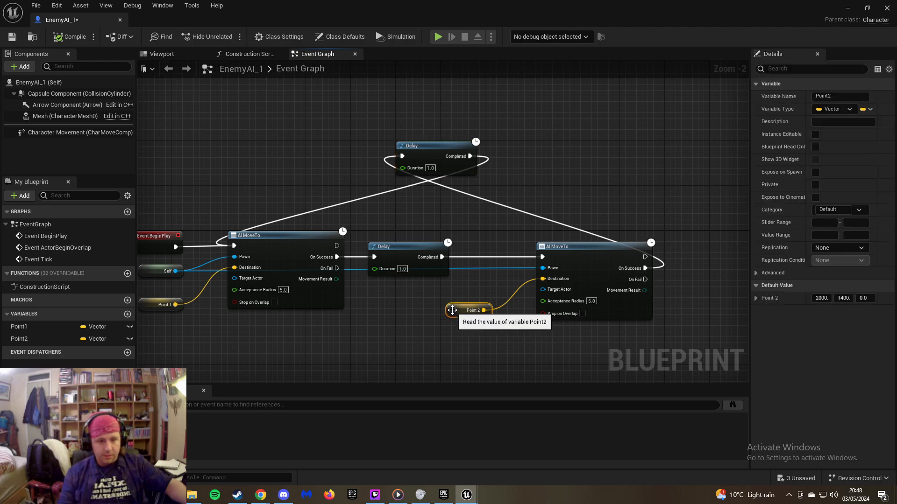
{"action": "left_click", "coordinate": [842, 298]}
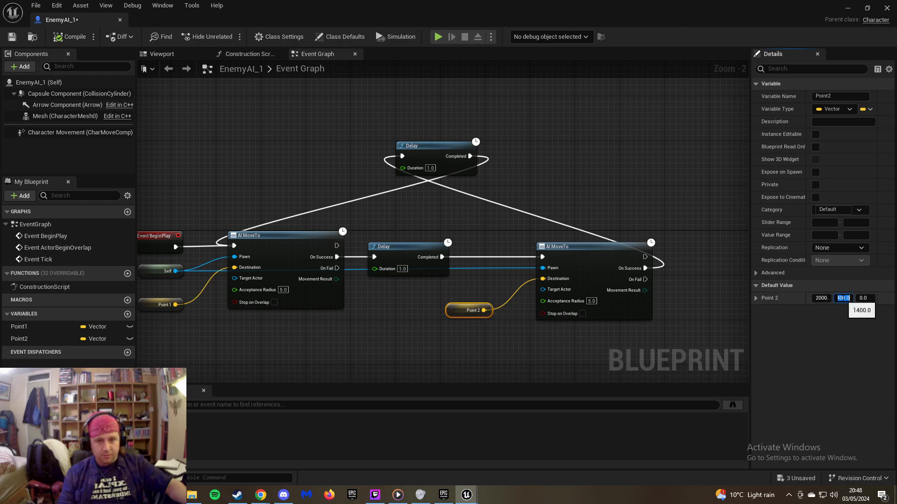
{"action": "type", "text": "1"}
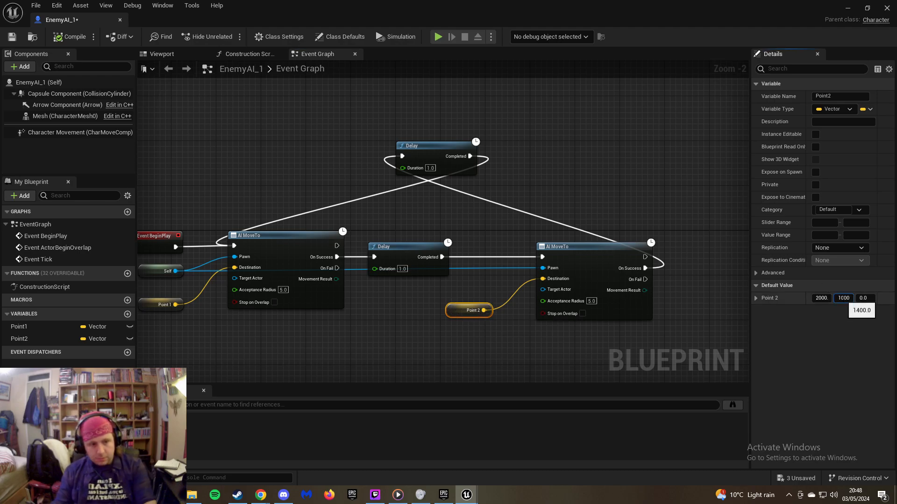
{"action": "key", "text": "Return"}
Set the Y component of the Point1 variable's default value to 1000, then compile and save the blueprint
{"action": "left_click", "coordinate": [159, 304]}
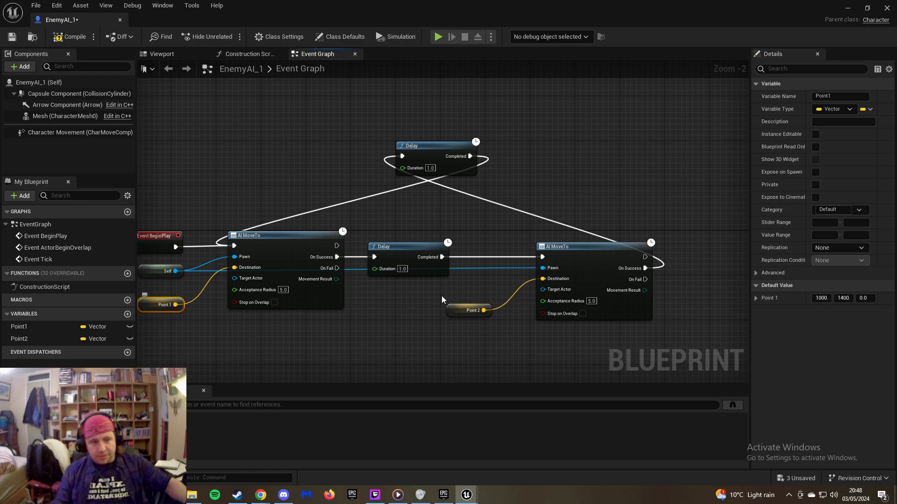
{"action": "left_click", "coordinate": [843, 298]}
{"action": "type", "text": "1"}
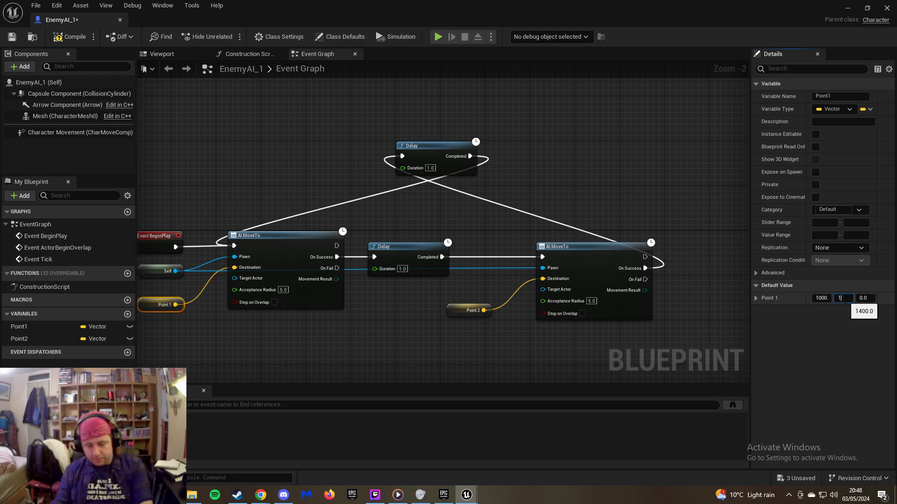
{"action": "type", "text": "000"}
{"action": "key", "text": "Return"}
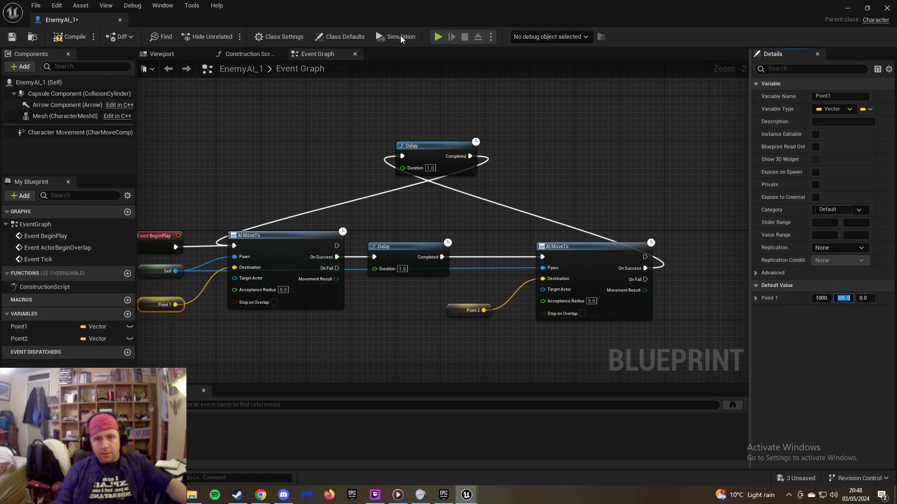
{"action": "left_click", "coordinate": [67, 38]}
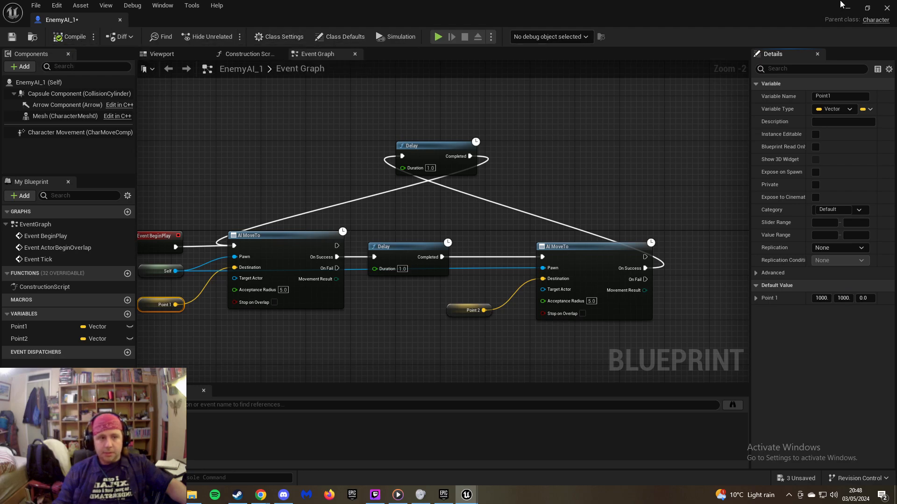
{"action": "key", "text": "ctrl+s"}
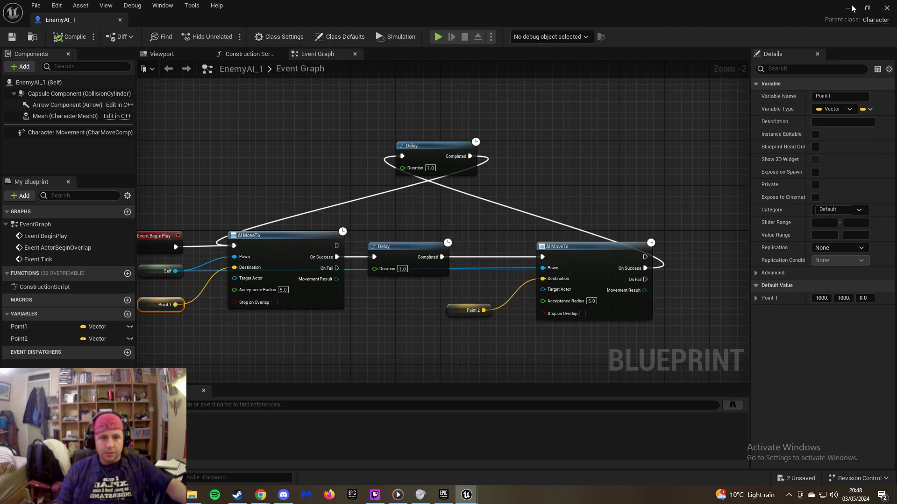
Return to the level and play-test the enemy's patrol while moving the player character around, ending the simulation when done
{"action": "left_click", "coordinate": [849, 8]}
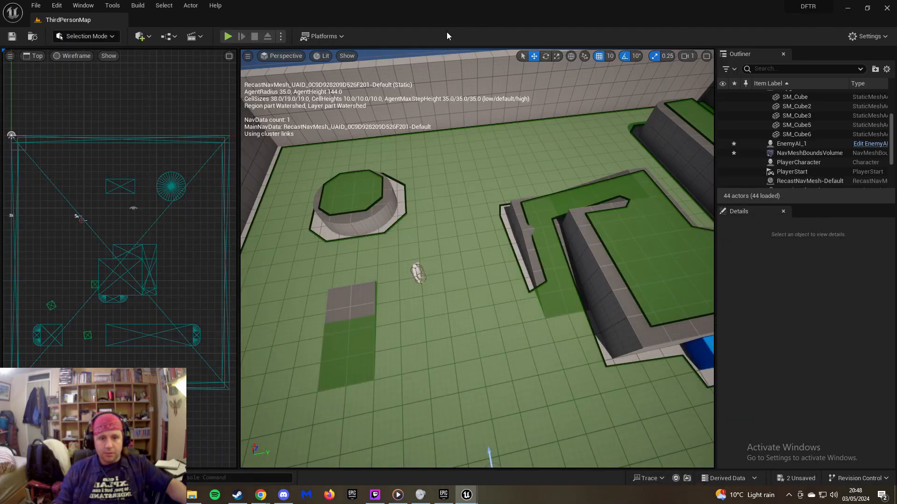
{"action": "left_click", "coordinate": [228, 37]}
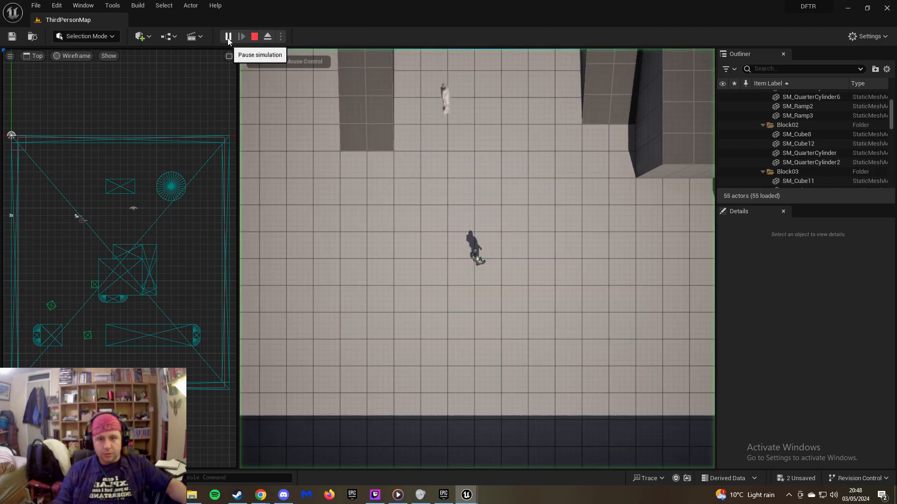
{"action": "left_click", "coordinate": [269, 65]}
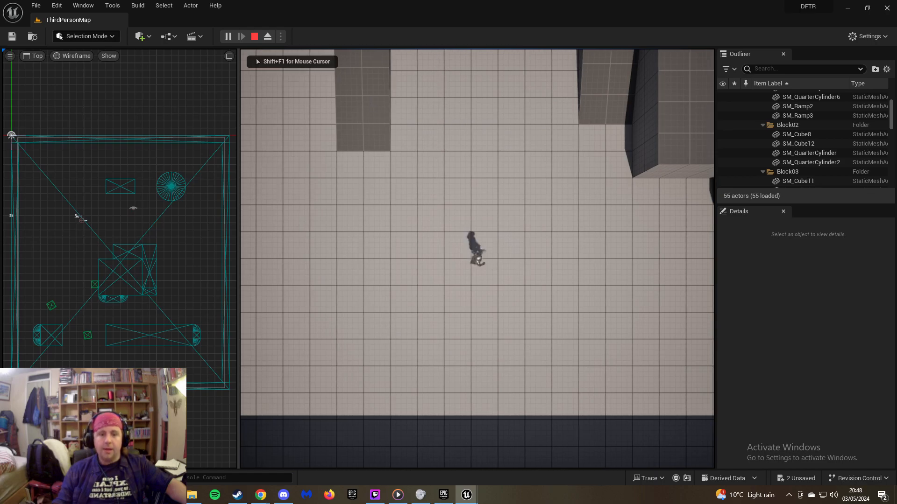
{"action": "key", "text": "w"}
{"action": "key", "text": "d"}
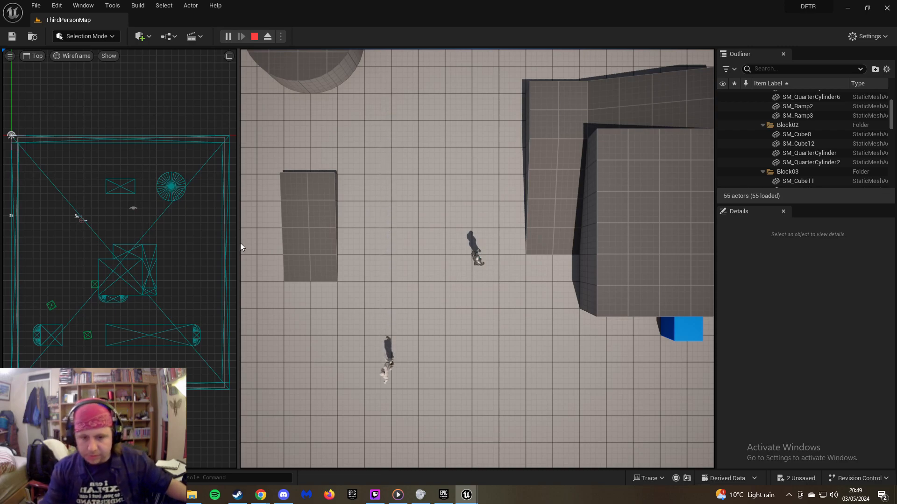
{"action": "key", "text": "Escape"}
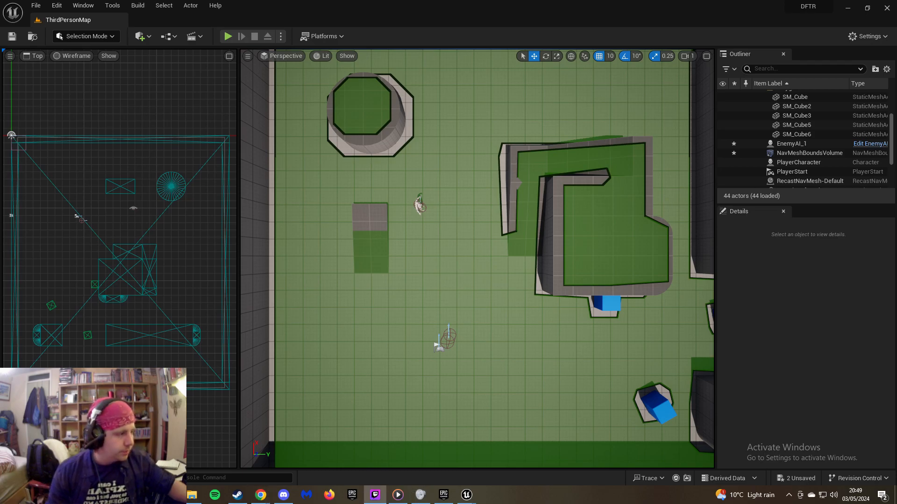
Select the player character and the EnemyAI_1 actor in the level to inspect their placement
{"action": "left_click", "coordinate": [644, 174]}
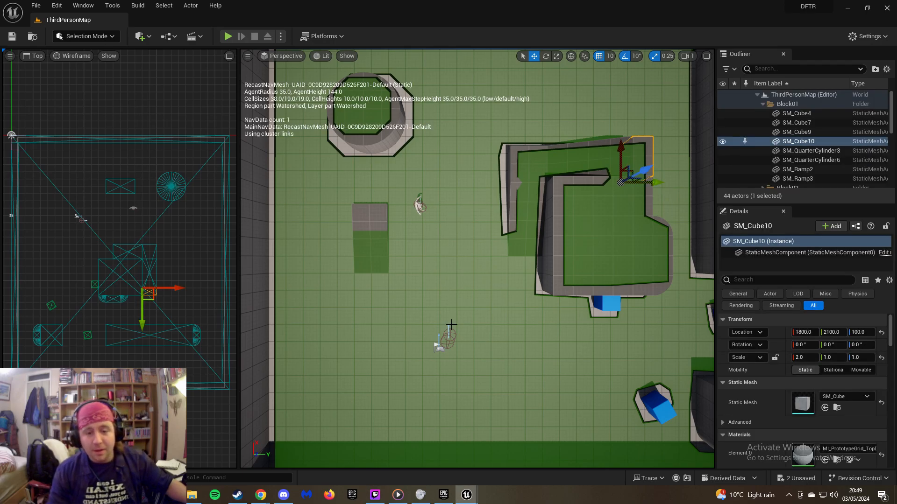
{"action": "left_click", "coordinate": [442, 341]}
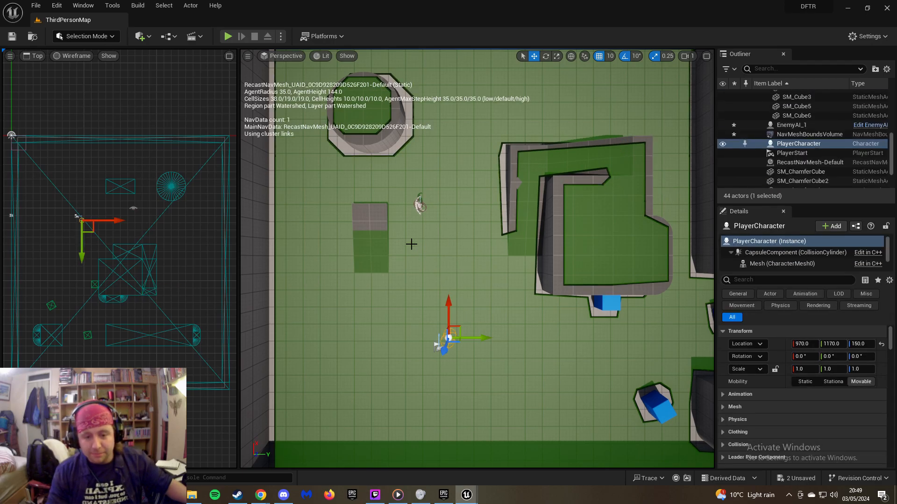
{"action": "left_click", "coordinate": [420, 205]}
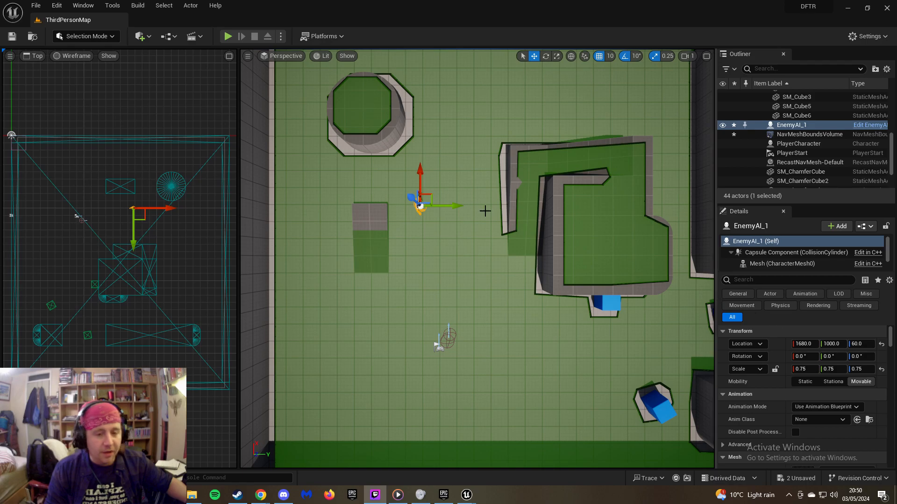
{"action": "left_click", "coordinate": [419, 213]}
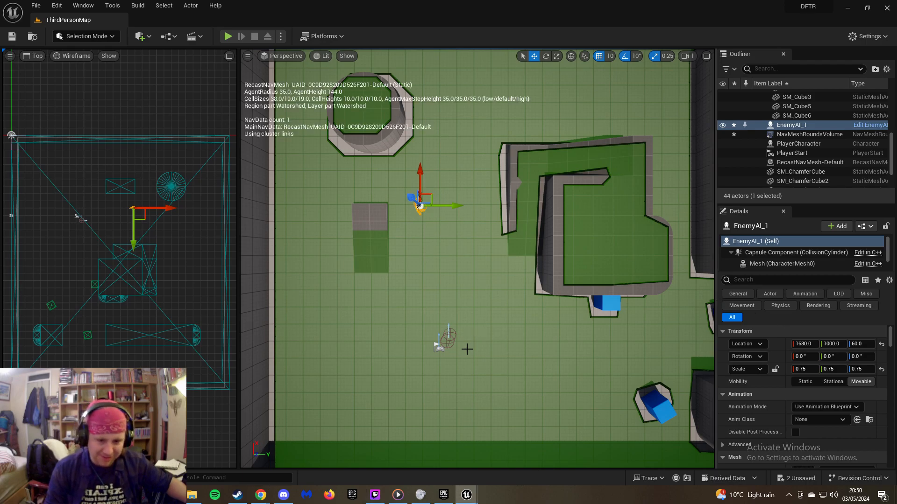
Move the PlayerCharacter actor along the X axis to 1280, closer to the enemy
{"action": "left_click", "coordinate": [797, 125]}
{"action": "left_click", "coordinate": [796, 144]}
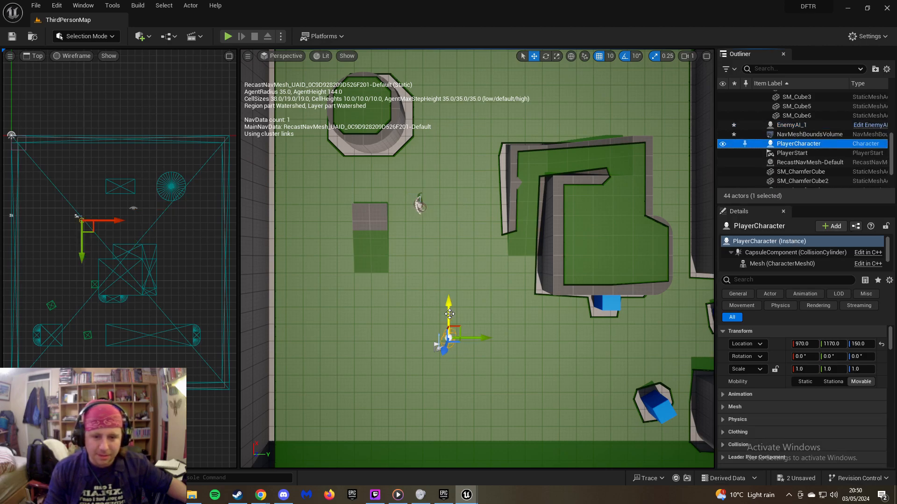
{"action": "left_click_drag", "start_coordinate": [449, 314], "coordinate": [450, 253]}
{"action": "right_click_drag", "start_coordinate": [428, 253], "coordinate": [476, 129]}
{"action": "key", "text": "w"}
{"action": "key", "text": "d"}
{"action": "key", "text": "d"}
{"action": "key", "text": "w"}
{"action": "key", "text": "d"}
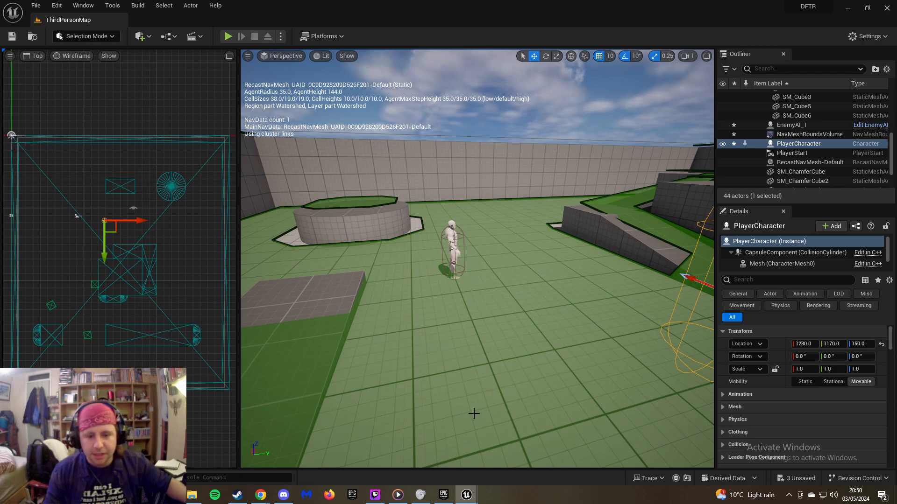
In the EnemyAI_1 blueprint, move the Event ActorBeginOverlap node out of the Might Use Later comment to below Event BeginPlay
{"action": "mouse_move", "coordinate": [466, 495]}
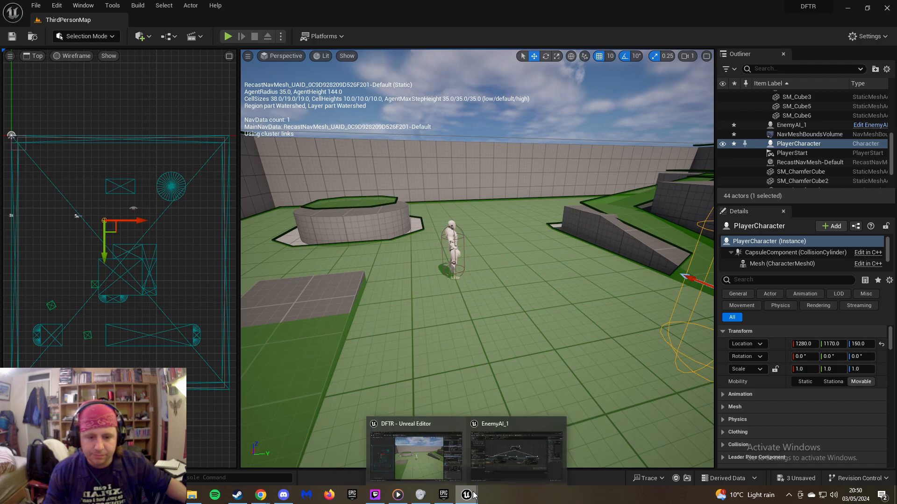
{"action": "left_click", "coordinate": [505, 458]}
{"action": "right_click_drag", "start_coordinate": [382, 311], "coordinate": [528, 272]}
{"action": "right_click_drag", "start_coordinate": [257, 287], "coordinate": [424, 236]}
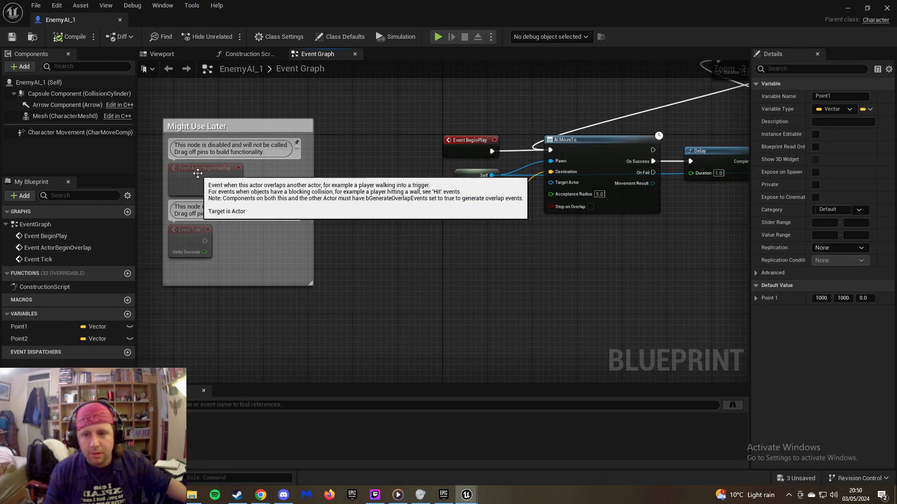
{"action": "left_click_drag", "start_coordinate": [199, 176], "coordinate": [467, 254]}
{"action": "right_click_drag", "start_coordinate": [552, 259], "coordinate": [487, 244]}
Add a Cast To PlayerController node from the overlap event's Other Actor and align it beside the event
{"action": "left_click_drag", "start_coordinate": [394, 238], "coordinate": [482, 263]}
{"action": "left_click", "coordinate": [469, 266]}
{"action": "type", "text": "p"}
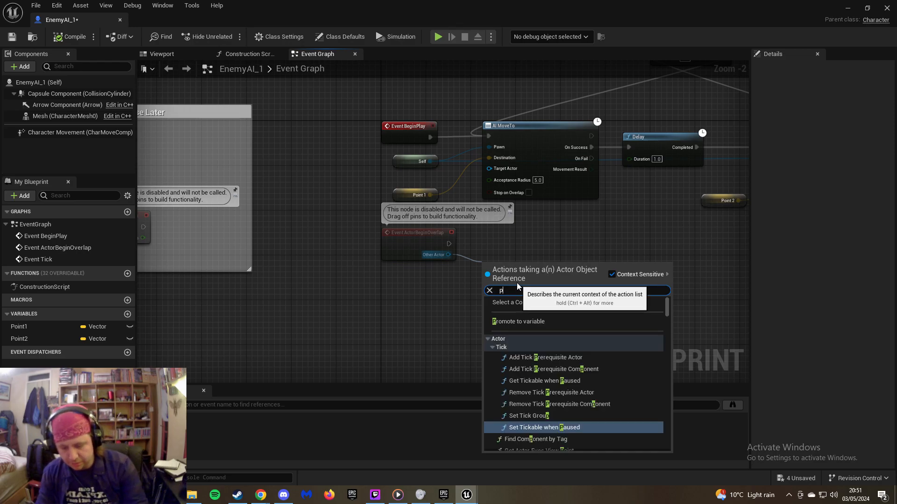
{"action": "type", "text": "layer"}
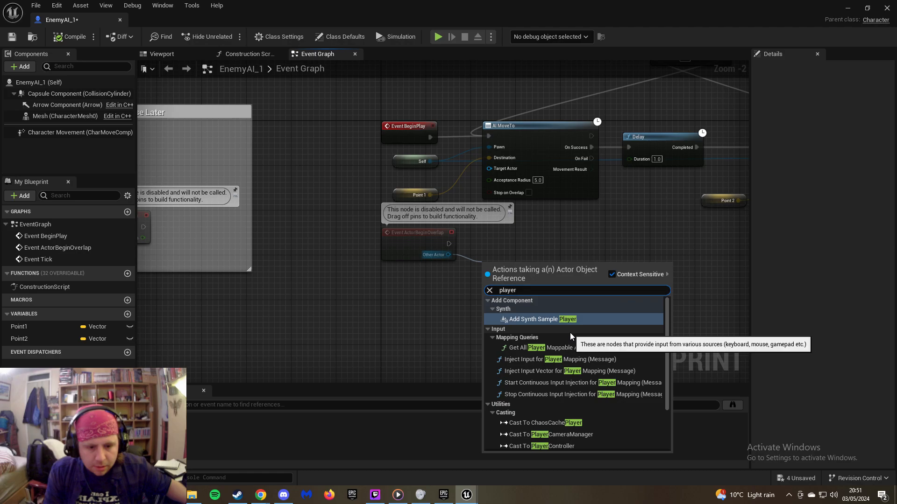
{"action": "scroll", "coordinate": [570, 333], "scroll_direction": "down", "scroll_amount": 2}
{"action": "scroll", "coordinate": [570, 333], "scroll_direction": "down", "scroll_amount": 1}
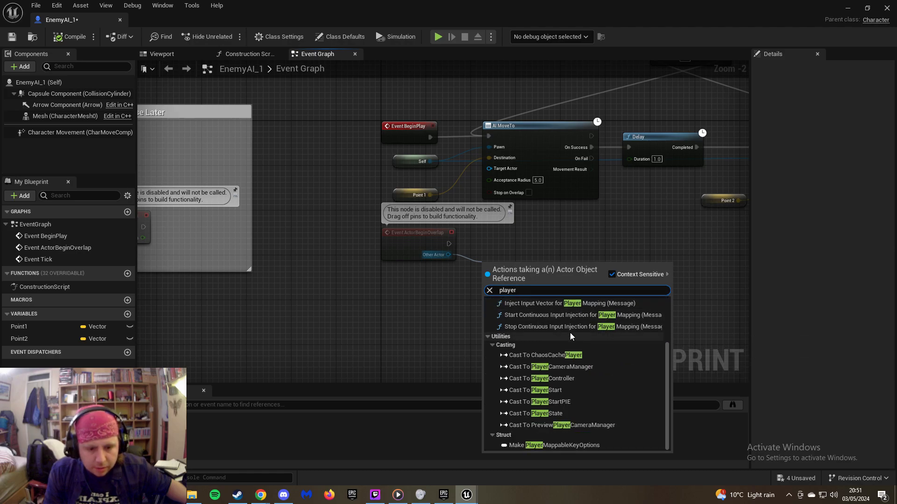
{"action": "left_click", "coordinate": [559, 379]}
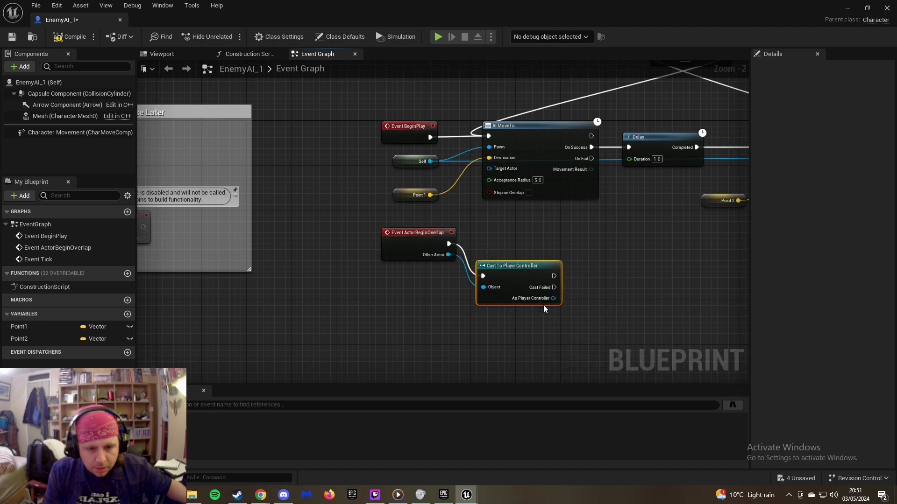
{"action": "left_click_drag", "start_coordinate": [519, 279], "coordinate": [523, 243]}
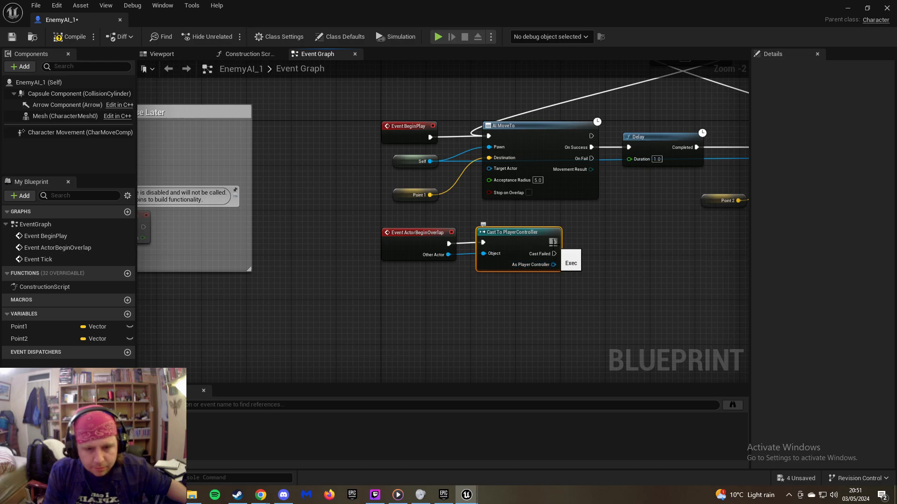
Add a Print String node on the cast's Cast Failed output with the text "We fucked up!"
{"action": "right_click_drag", "start_coordinate": [553, 254], "coordinate": [415, 262]}
{"action": "left_click_drag", "start_coordinate": [415, 262], "coordinate": [458, 289]}
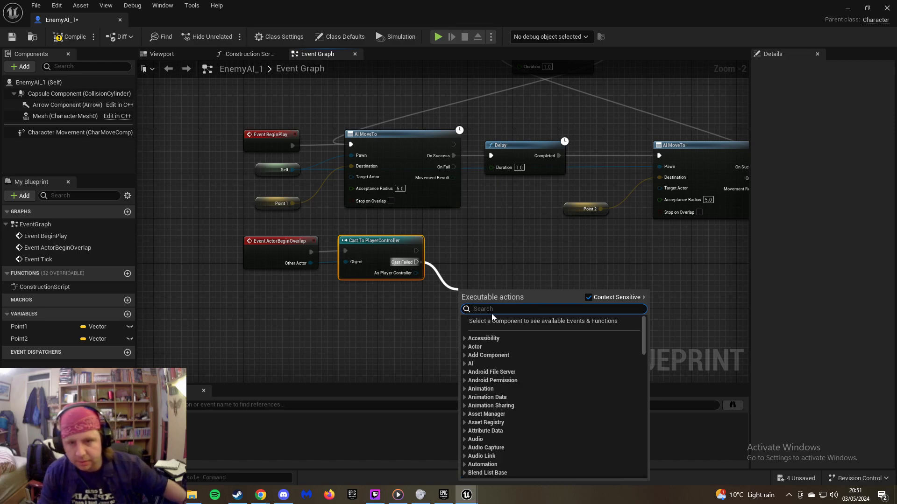
{"action": "type", "text": "print"}
{"action": "key", "text": "Return"}
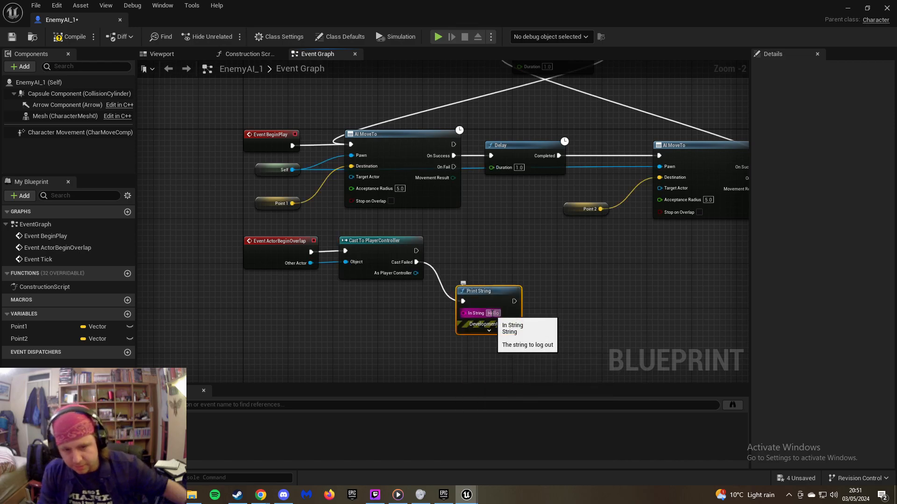
{"action": "left_click", "coordinate": [489, 314]}
{"action": "type", "text": "We fucked up!"}
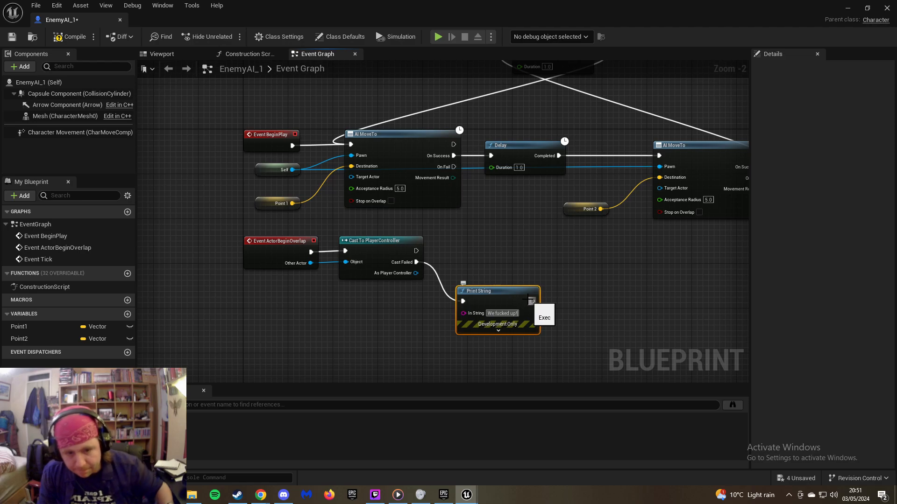
Add a Log String node reading "we don't fuck up!" on the cast's success output, placed above the Print String node
{"action": "right_click_drag", "start_coordinate": [474, 274], "coordinate": [445, 267]}
{"action": "left_click_drag", "start_coordinate": [388, 247], "coordinate": [441, 249]}
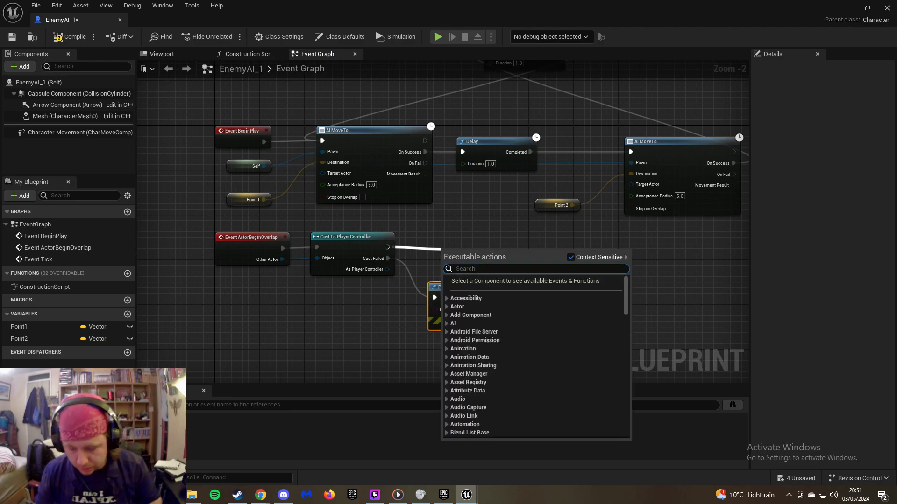
{"action": "type", "text": "we don"}
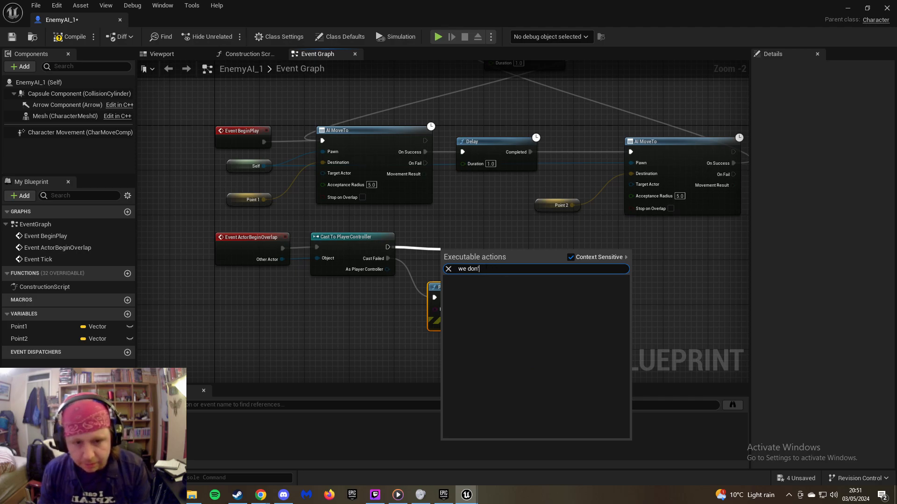
{"action": "key", "text": "Escape"}
{"action": "type", "text": "stri"}
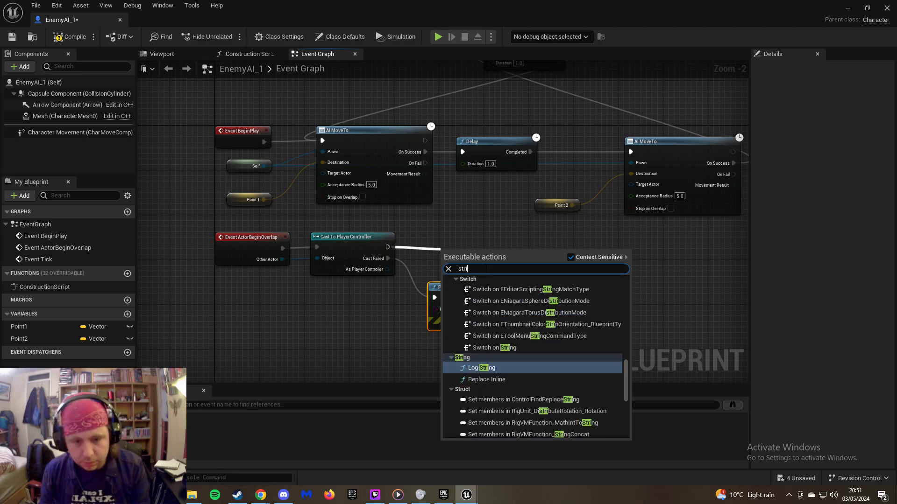
{"action": "key", "text": "Return"}
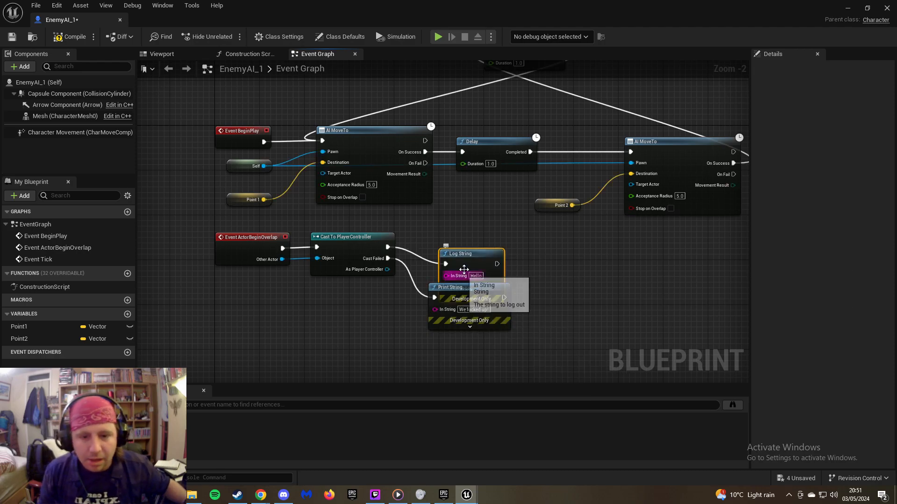
{"action": "left_click_drag", "start_coordinate": [464, 255], "coordinate": [453, 227]}
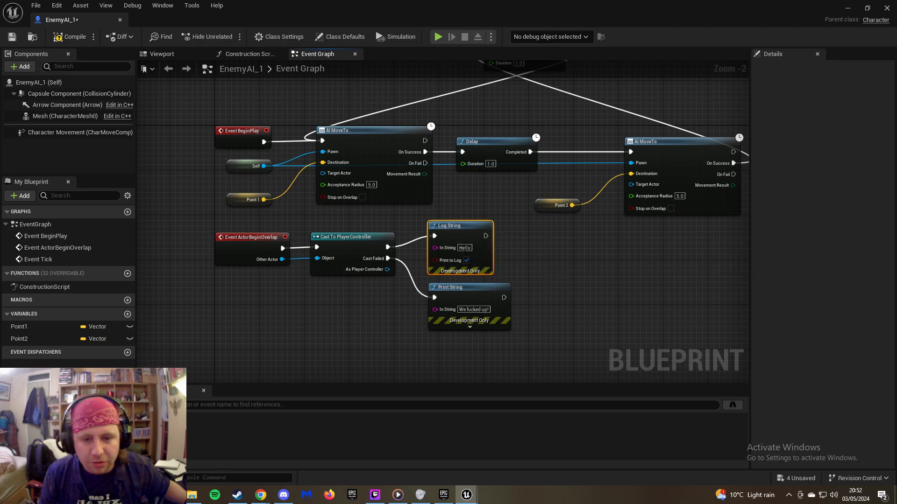
{"action": "left_click", "coordinate": [467, 248]}
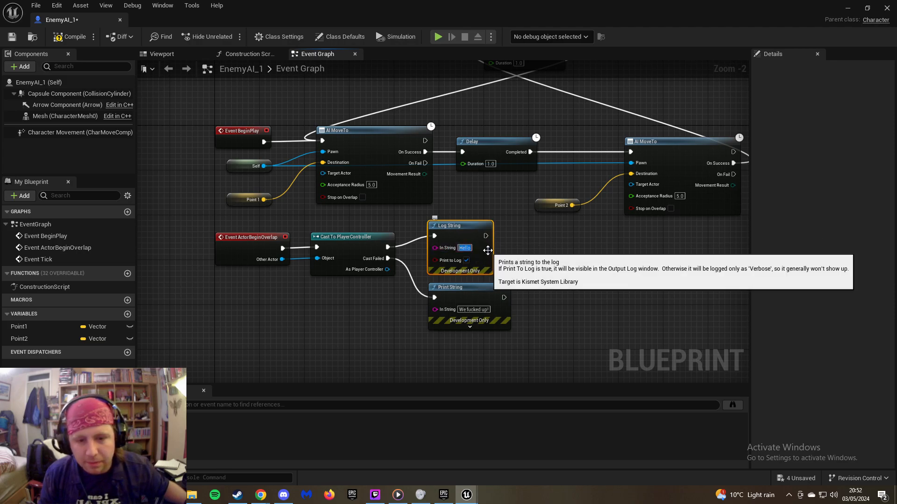
{"action": "type", "text": "we don't fuck up"}
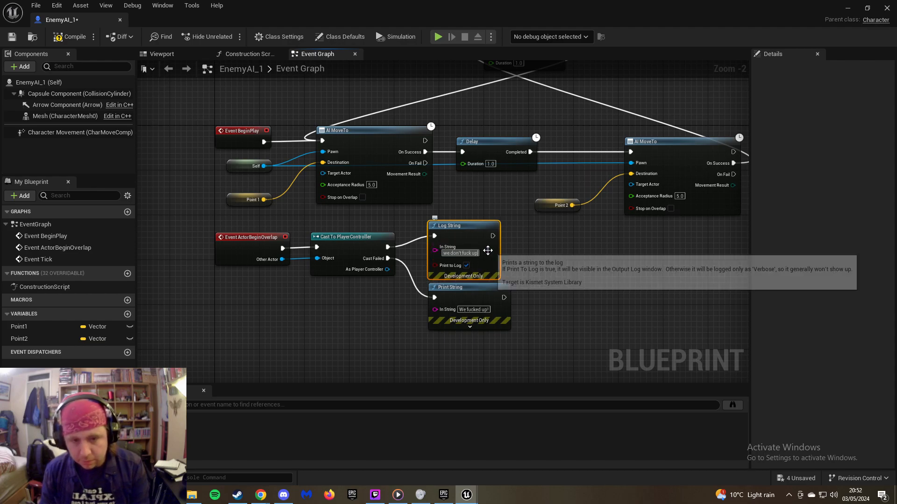
{"action": "type", "text": "!"}
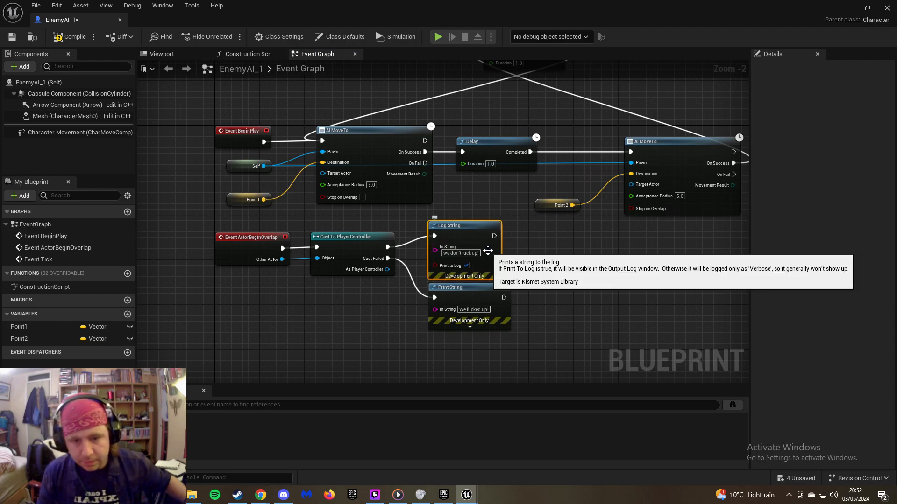
Compile the blueprint and play-test the overlap event by moving the player character around in the level, ending the simulation when done
{"action": "left_click", "coordinate": [71, 39]}
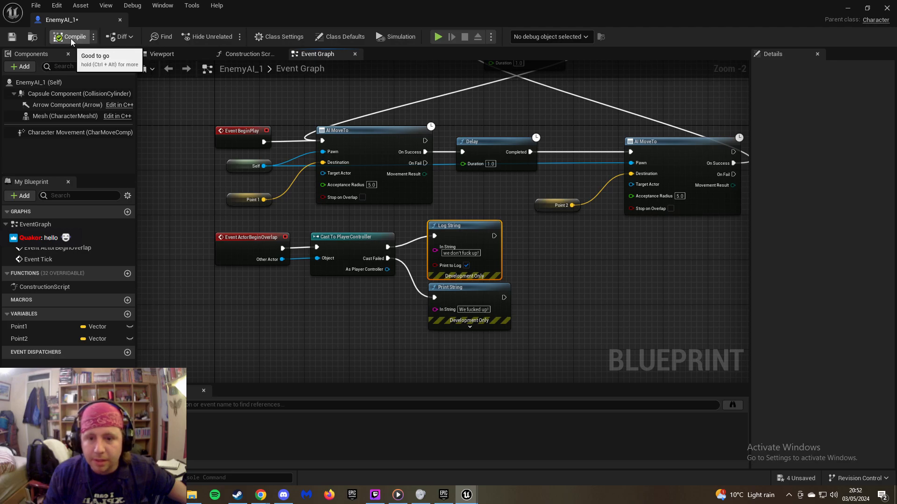
{"action": "left_click", "coordinate": [847, 9]}
{"action": "left_click", "coordinate": [228, 39]}
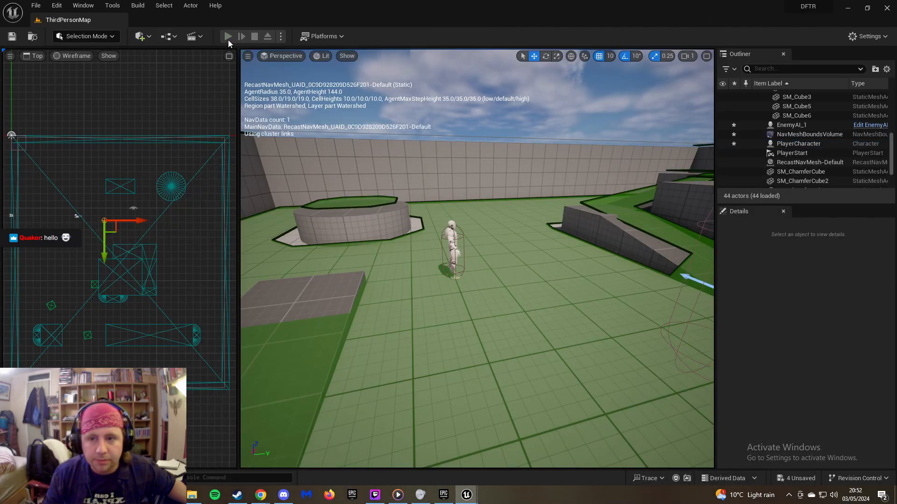
{"action": "left_click", "coordinate": [426, 213]}
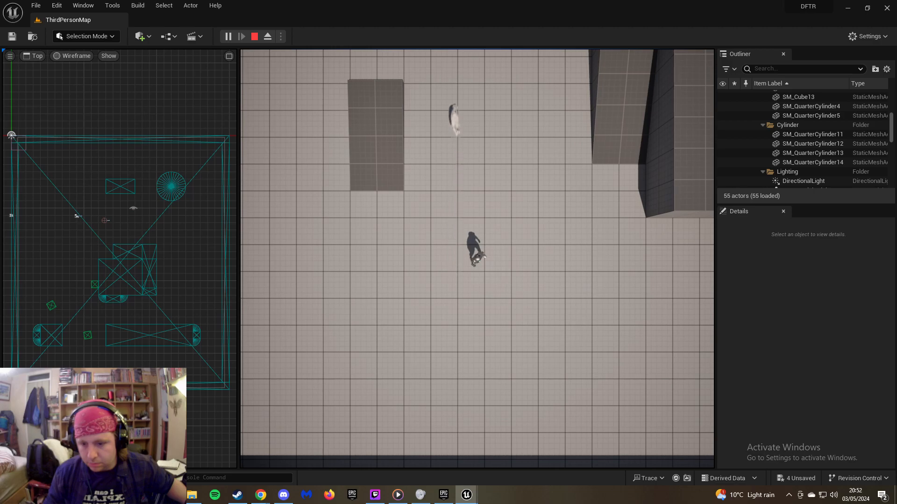
{"action": "key", "text": "a"}
{"action": "key", "text": "Escape"}
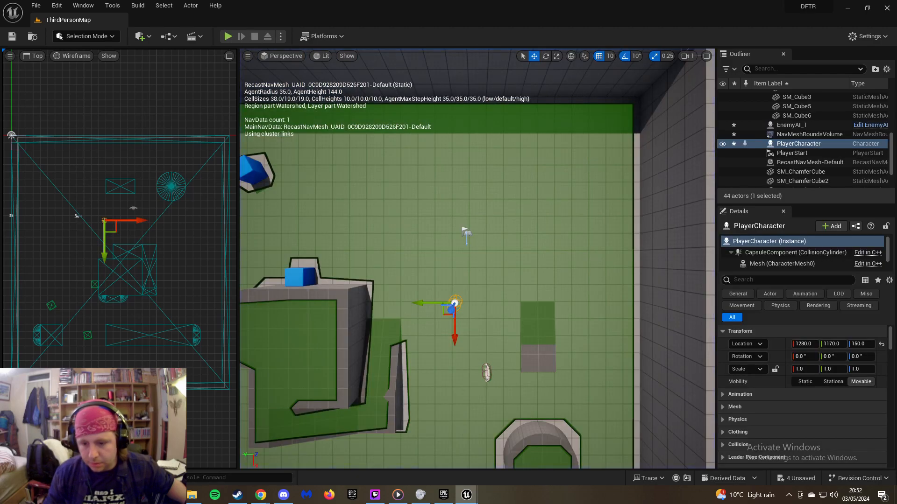
Check the output log for the overlap messages from the play-test and reselect the PlayerCharacter actor
{"action": "left_click", "coordinate": [93, 478]}
{"action": "scroll", "coordinate": [448, 388], "scroll_direction": "up", "scroll_amount": 4}
{"action": "scroll", "coordinate": [448, 387], "scroll_direction": "down", "scroll_amount": 4}
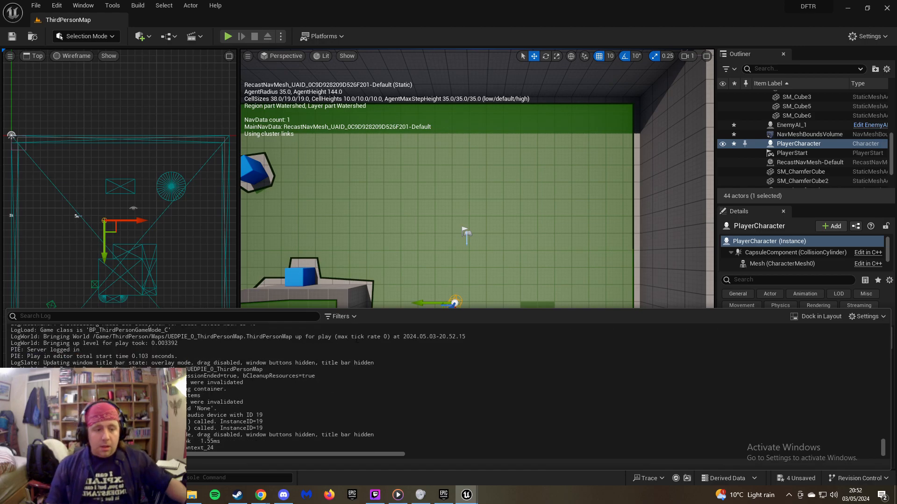
{"action": "left_click", "coordinate": [476, 260]}
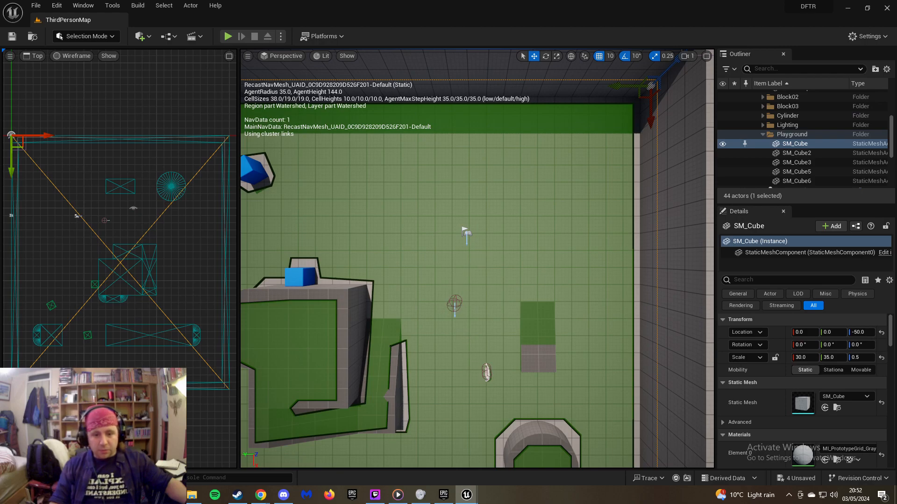
{"action": "left_click", "coordinate": [453, 305]}
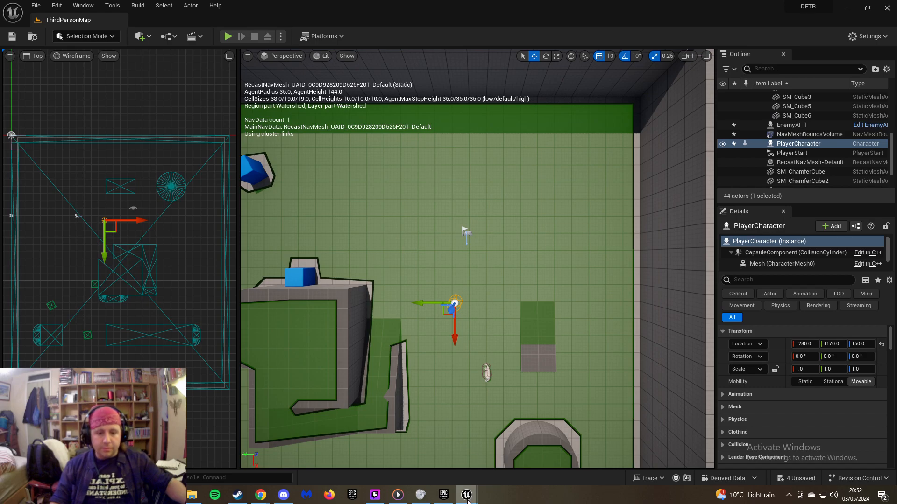
Delete the Cast To PlayerController, Log String and Print String nodes from the EnemyAI_1 event graph
{"action": "mouse_move", "coordinate": [468, 498]}
{"action": "left_click", "coordinate": [513, 455]}
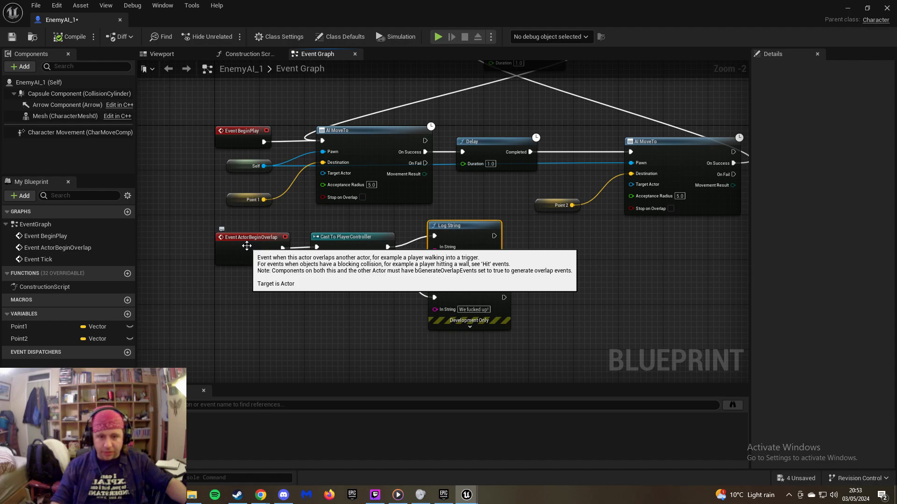
{"action": "left_click", "coordinate": [246, 246]}
{"action": "left_click_drag", "start_coordinate": [305, 228], "coordinate": [511, 330]}
{"action": "key", "text": "Delete"}
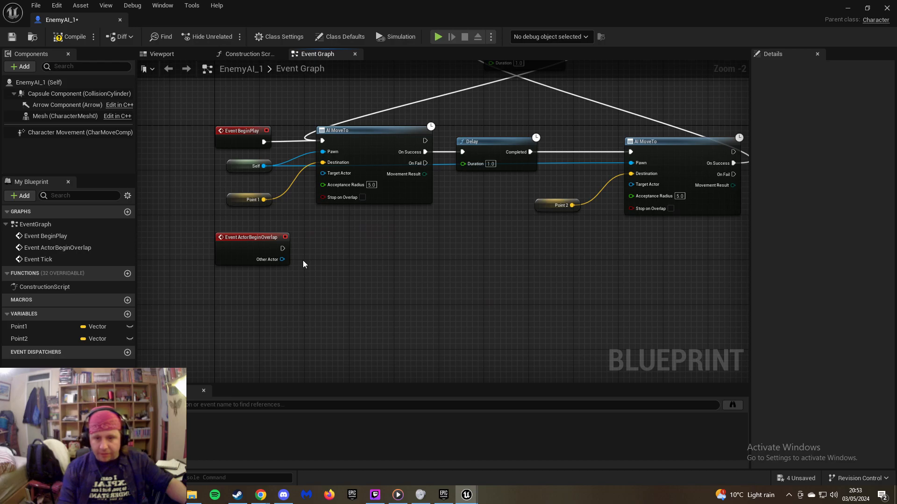
Move the Event ActorBeginOverlap node back into the Might Use Later comment above Event Tick
{"action": "right_click", "coordinate": [257, 244]}
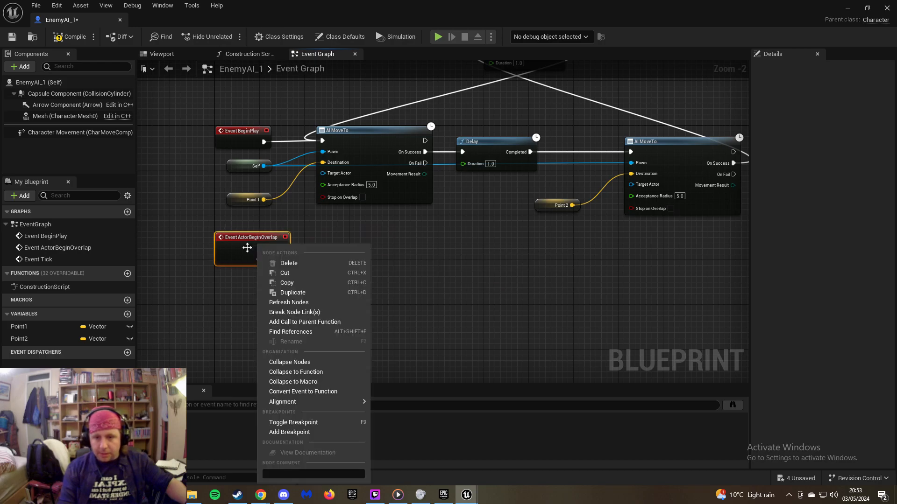
{"action": "left_click", "coordinate": [404, 310]}
{"action": "right_click_drag", "start_coordinate": [341, 300], "coordinate": [550, 284]}
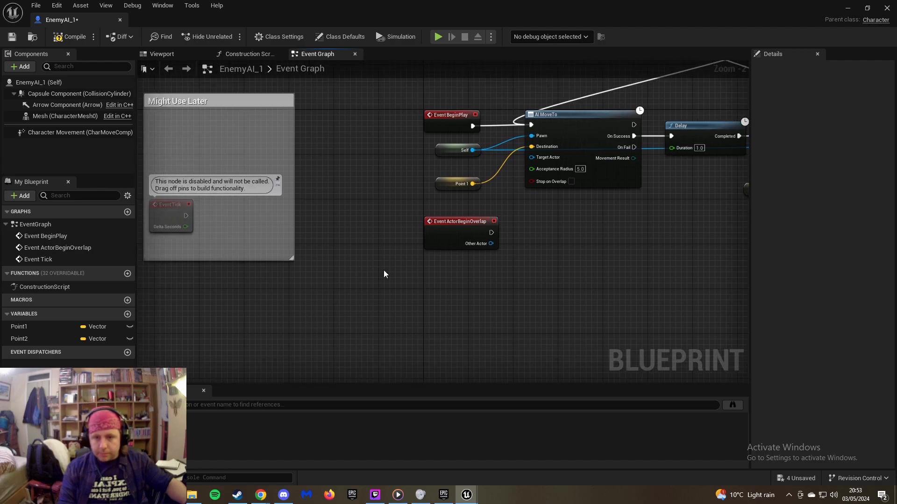
{"action": "right_click", "coordinate": [170, 217]}
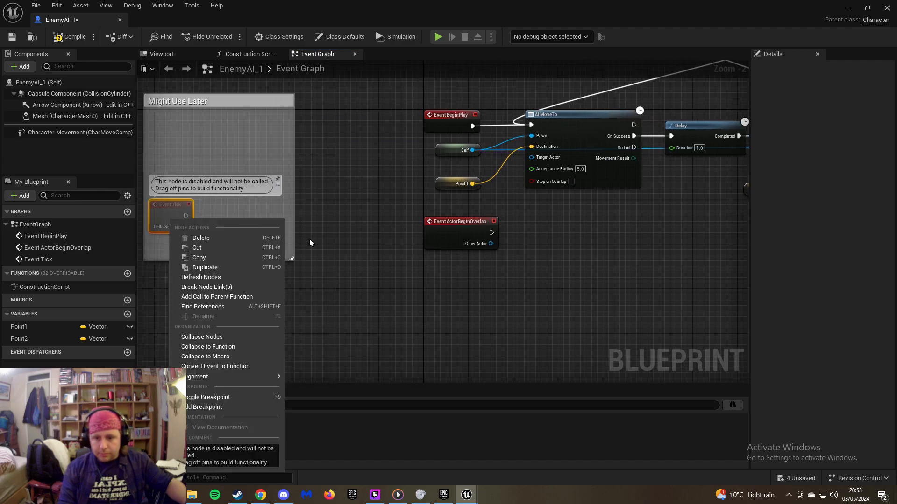
{"action": "left_click", "coordinate": [338, 258]}
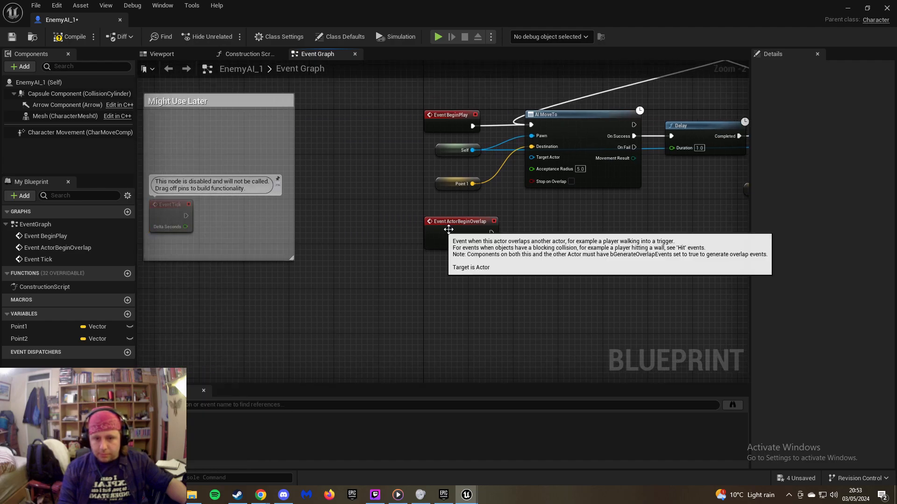
{"action": "left_click_drag", "start_coordinate": [449, 222], "coordinate": [215, 130]}
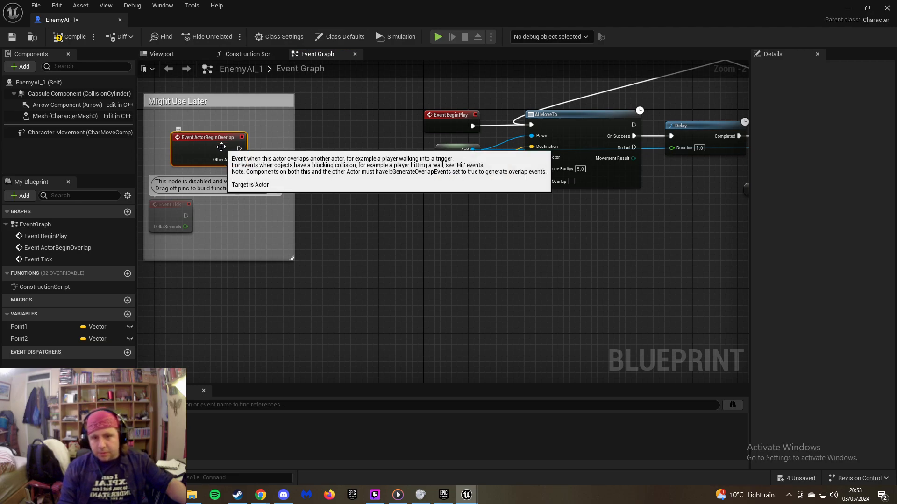
Switch to the level editor and examine the Mesh collision settings of the PlayerCharacter actor
{"action": "left_click", "coordinate": [848, 9]}
{"action": "left_click", "coordinate": [794, 144]}
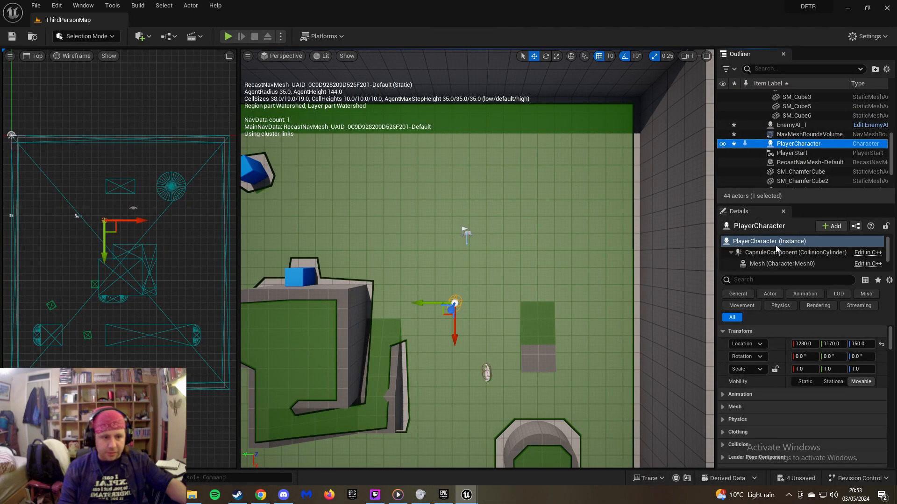
{"action": "scroll", "coordinate": [733, 426], "scroll_direction": "down", "scroll_amount": 1}
{"action": "scroll", "coordinate": [730, 427], "scroll_direction": "down", "scroll_amount": 1}
{"action": "left_click", "coordinate": [720, 415]}
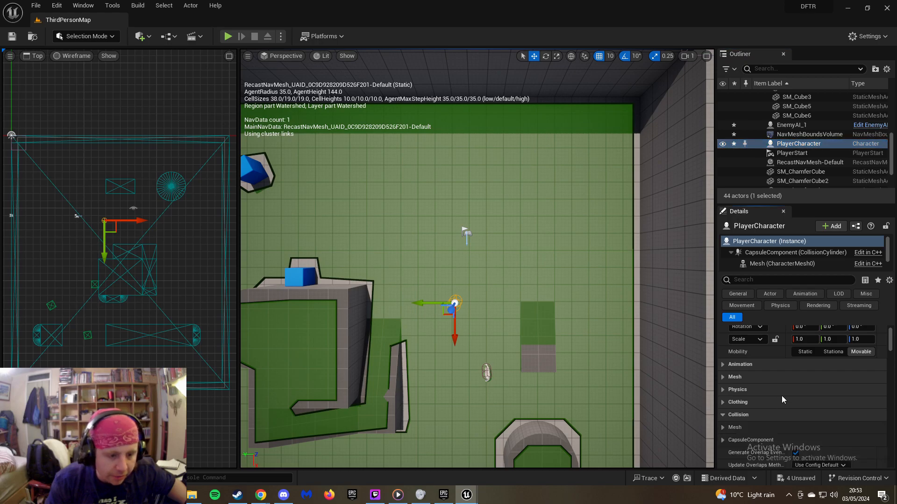
{"action": "scroll", "coordinate": [783, 395], "scroll_direction": "down", "scroll_amount": 2}
{"action": "scroll", "coordinate": [785, 394], "scroll_direction": "down", "scroll_amount": 1}
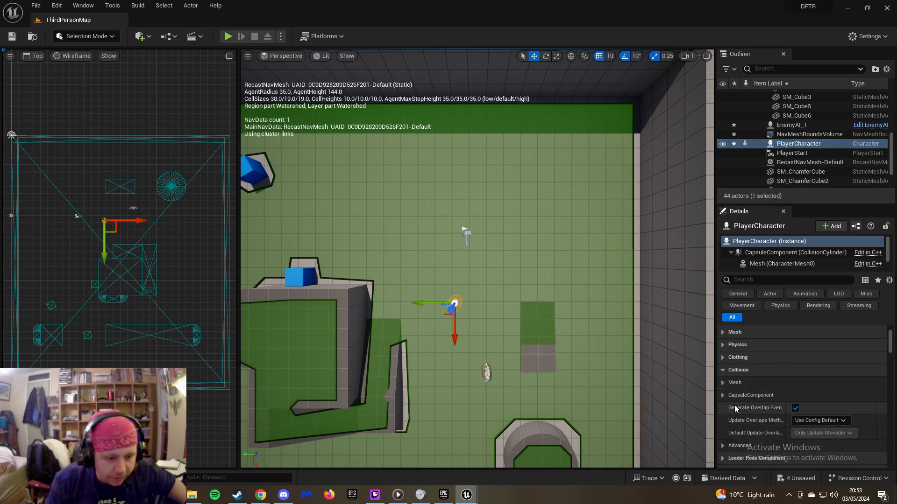
{"action": "left_click", "coordinate": [727, 447]}
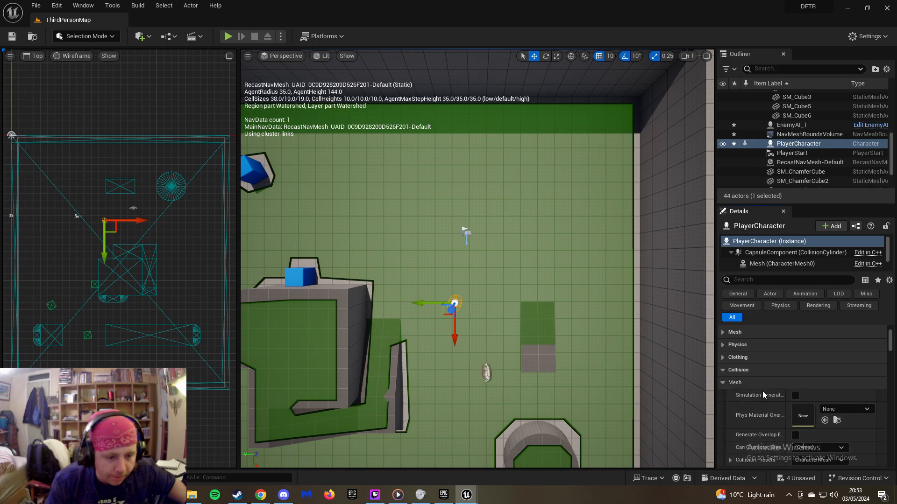
{"action": "scroll", "coordinate": [762, 405], "scroll_direction": "down", "scroll_amount": 1}
{"action": "scroll", "coordinate": [763, 407], "scroll_direction": "down", "scroll_amount": 1}
{"action": "scroll", "coordinate": [762, 407], "scroll_direction": "up", "scroll_amount": 4}
{"action": "scroll", "coordinate": [763, 407], "scroll_direction": "down", "scroll_amount": 4}
{"action": "scroll", "coordinate": [762, 406], "scroll_direction": "up", "scroll_amount": 4}
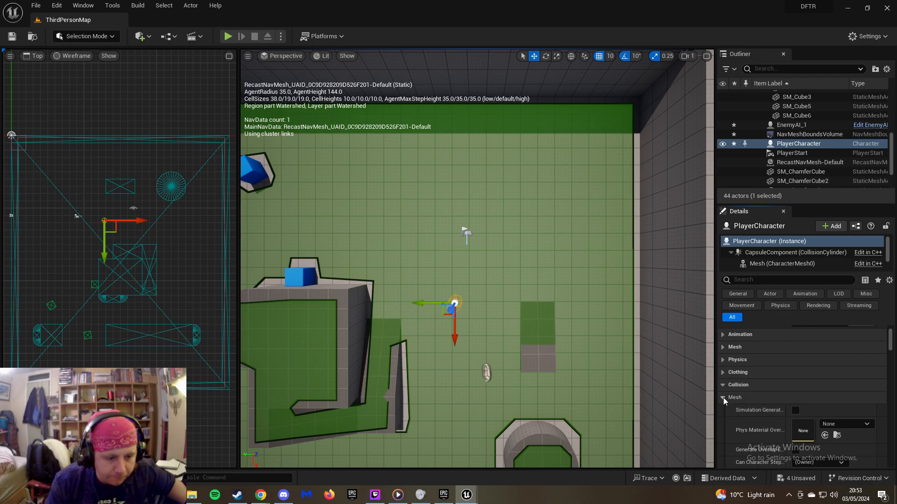
Review the PlayerCharacter's capsule and advanced collision settings, including overlap event generation, and collapse the Collision category
{"action": "left_click", "coordinate": [723, 397]}
{"action": "left_click", "coordinate": [723, 385]}
{"action": "left_click", "coordinate": [722, 385]}
{"action": "scroll", "coordinate": [731, 399], "scroll_direction": "down", "scroll_amount": 2}
{"action": "scroll", "coordinate": [730, 400], "scroll_direction": "down", "scroll_amount": 5}
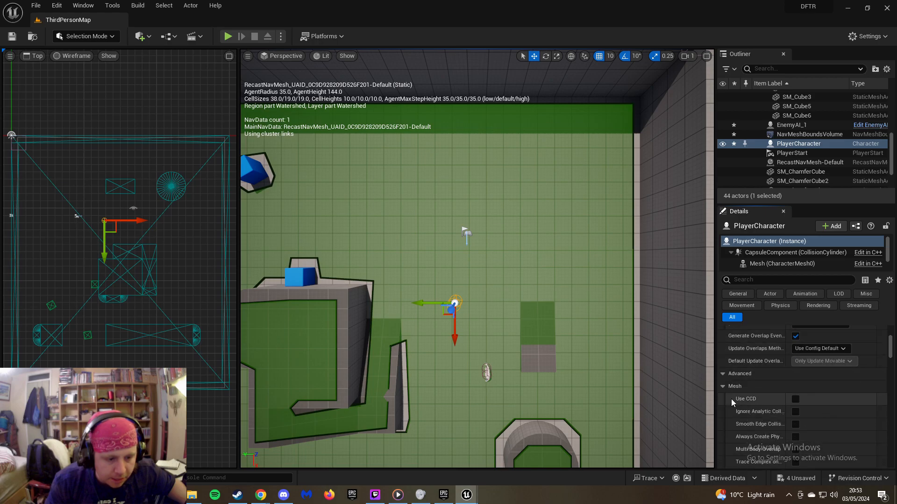
{"action": "scroll", "coordinate": [731, 399], "scroll_direction": "down", "scroll_amount": 4}
{"action": "scroll", "coordinate": [733, 380], "scroll_direction": "down", "scroll_amount": 6}
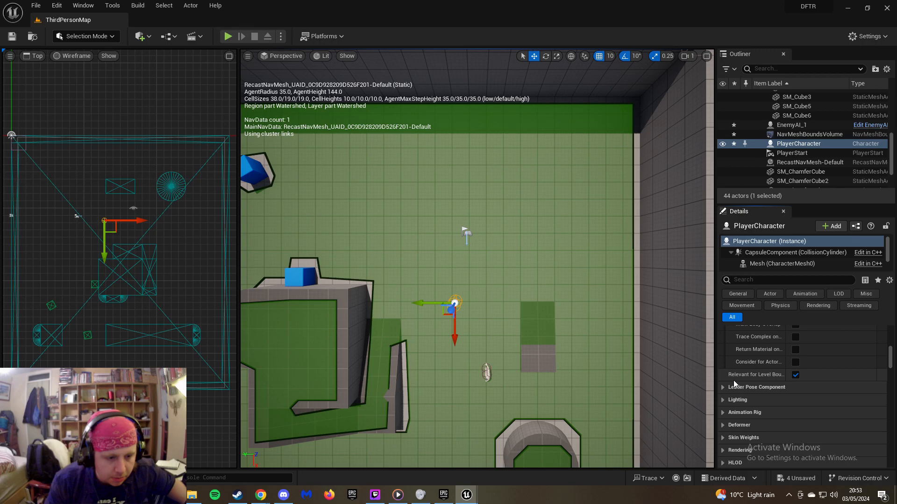
{"action": "scroll", "coordinate": [733, 380], "scroll_direction": "up", "scroll_amount": 7}
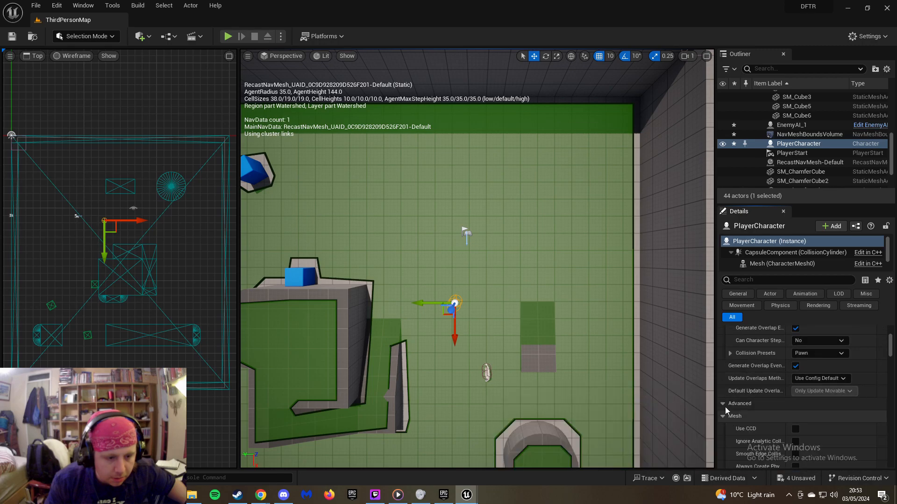
{"action": "scroll", "coordinate": [724, 405], "scroll_direction": "down", "scroll_amount": 6}
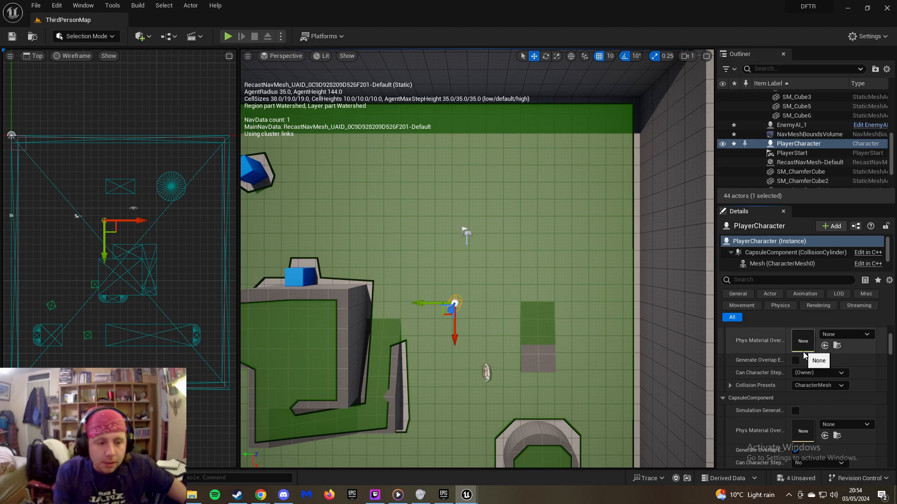
{"action": "scroll", "coordinate": [808, 346], "scroll_direction": "up", "scroll_amount": 5}
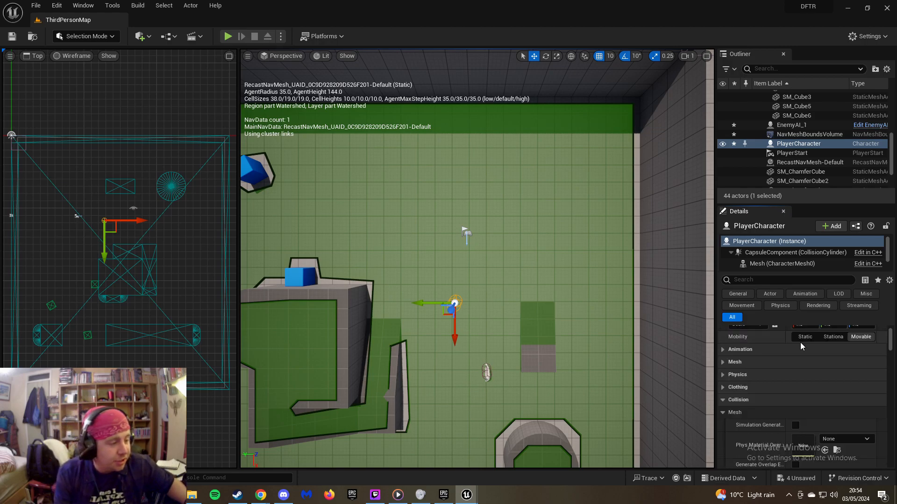
{"action": "scroll", "coordinate": [795, 344], "scroll_direction": "down", "scroll_amount": 2}
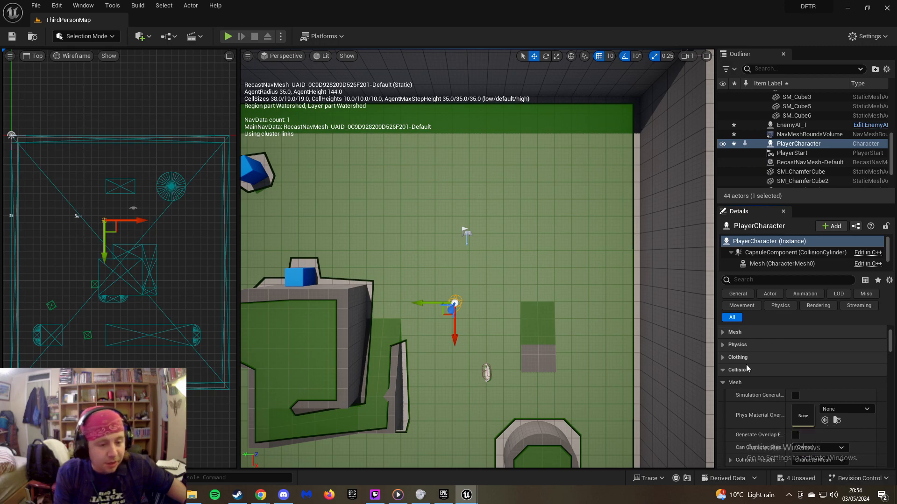
{"action": "left_click", "coordinate": [723, 383]}
{"action": "left_click", "coordinate": [723, 395]}
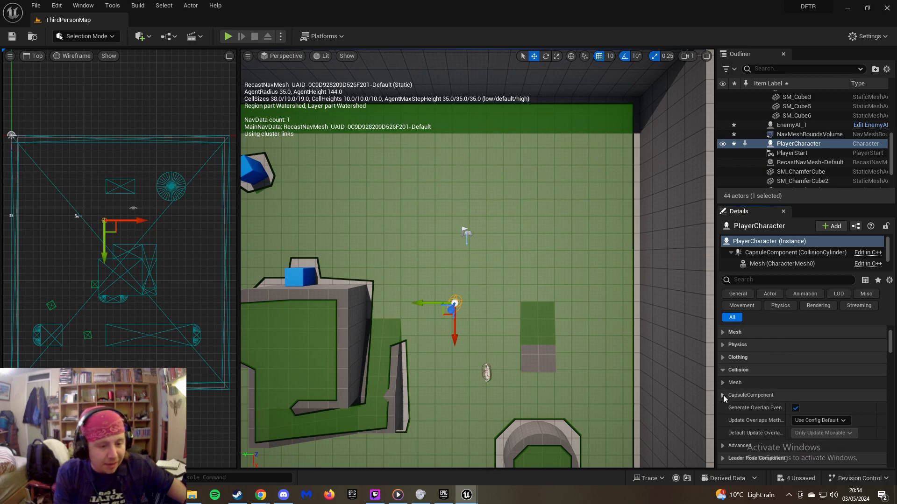
{"action": "left_click", "coordinate": [722, 370]}
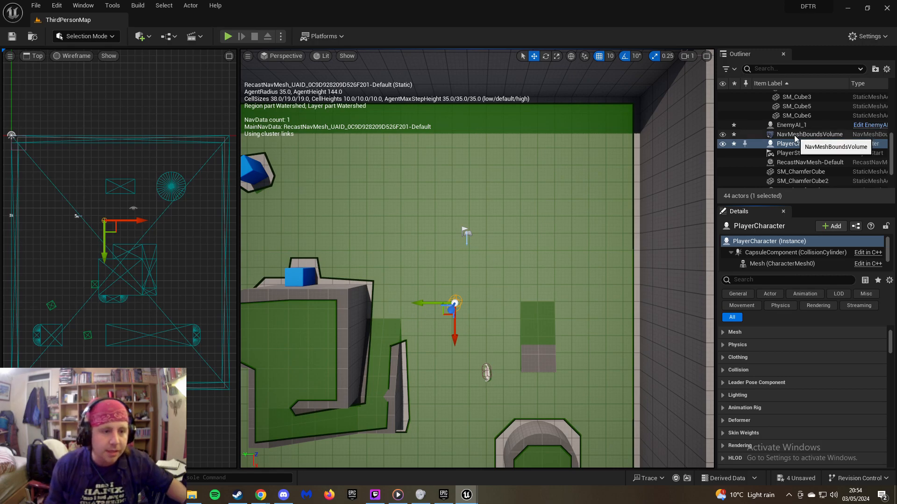
Select the EnemyAI_1 actor and collapse its Mesh, Materials, Physics and Clothing categories to reach the Collision settings
{"action": "left_click", "coordinate": [791, 126]}
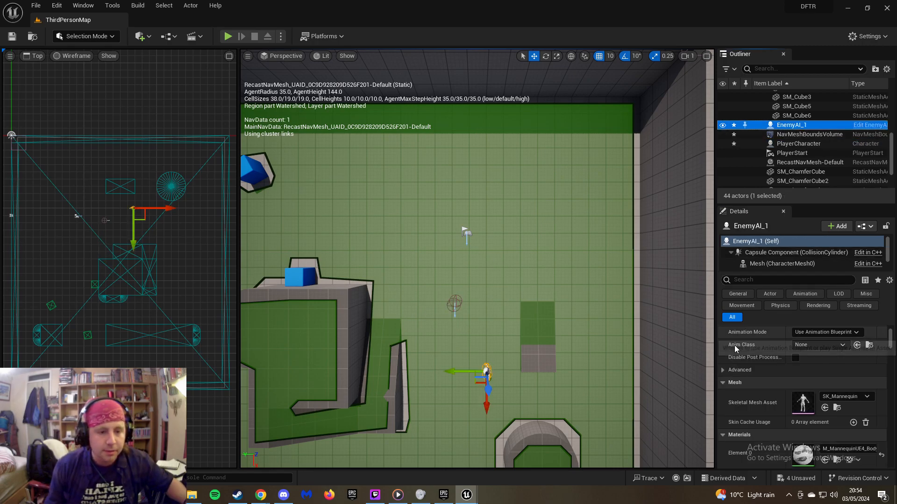
{"action": "scroll", "coordinate": [726, 385], "scroll_direction": "down", "scroll_amount": 2}
{"action": "left_click", "coordinate": [724, 353]}
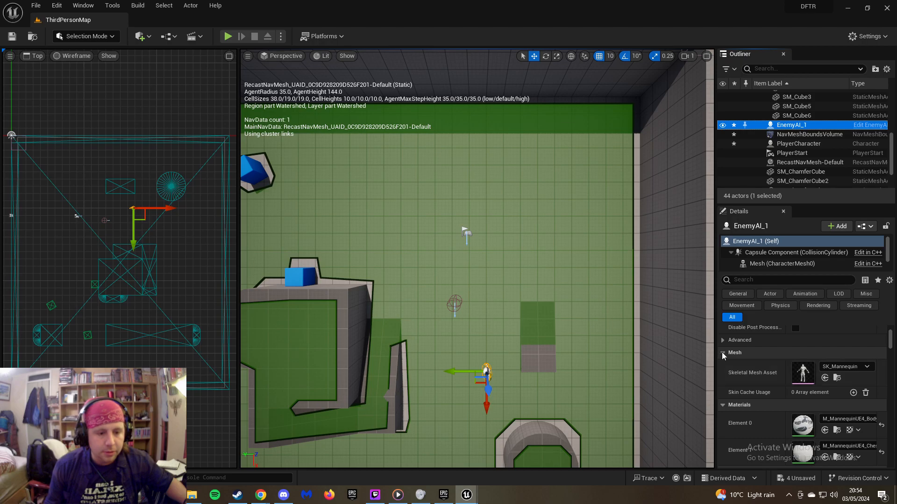
{"action": "left_click", "coordinate": [723, 365]}
{"action": "left_click", "coordinate": [725, 378]}
{"action": "left_click", "coordinate": [725, 379]}
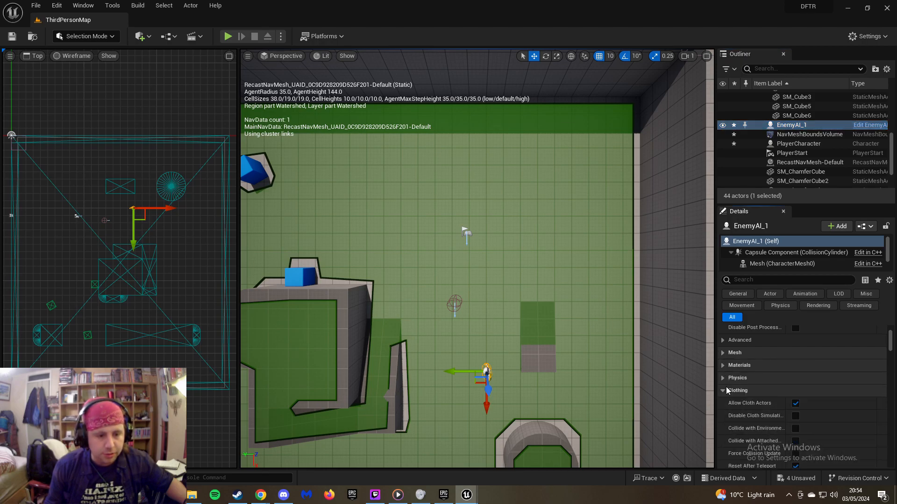
{"action": "left_click", "coordinate": [725, 391]}
{"action": "left_click", "coordinate": [725, 403]}
{"action": "left_click", "coordinate": [725, 404]}
Examine EnemyAI_1's Mesh and CapsuleComponent collision settings, checking the overlap event options and collision presets
{"action": "scroll", "coordinate": [756, 403], "scroll_direction": "down", "scroll_amount": 3}
{"action": "scroll", "coordinate": [763, 397], "scroll_direction": "down", "scroll_amount": 1}
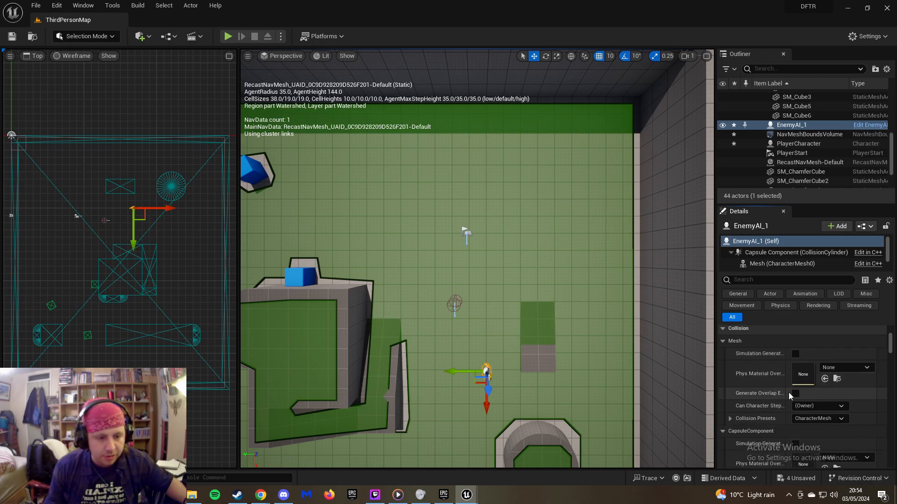
{"action": "scroll", "coordinate": [765, 379], "scroll_direction": "down", "scroll_amount": 4}
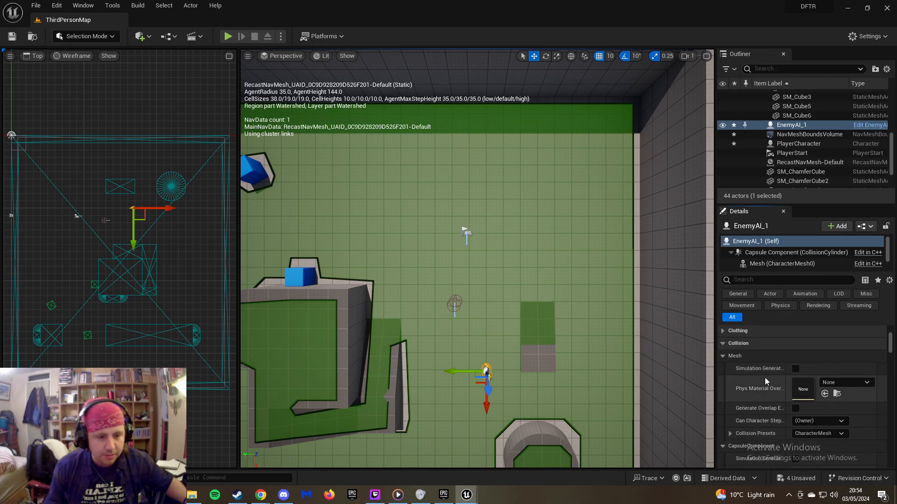
{"action": "scroll", "coordinate": [771, 382], "scroll_direction": "down", "scroll_amount": 4}
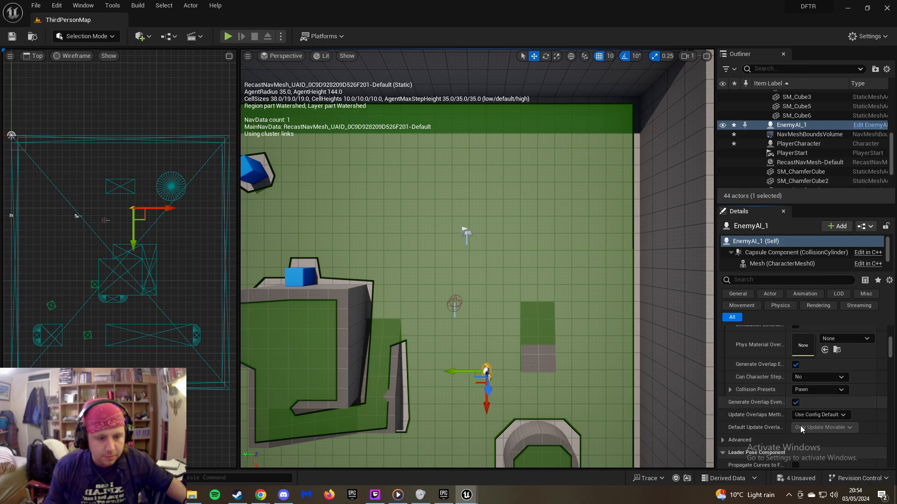
{"action": "scroll", "coordinate": [779, 391], "scroll_direction": "up", "scroll_amount": 5}
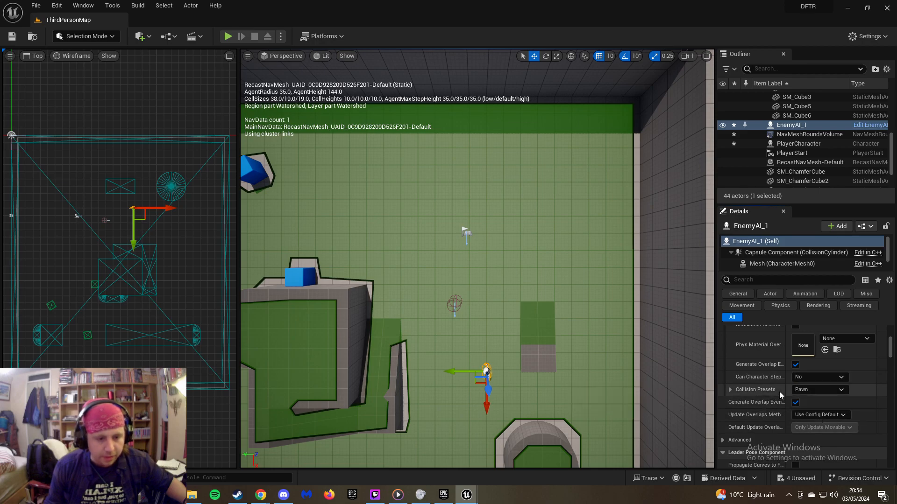
{"action": "scroll", "coordinate": [778, 391], "scroll_direction": "up", "scroll_amount": 2}
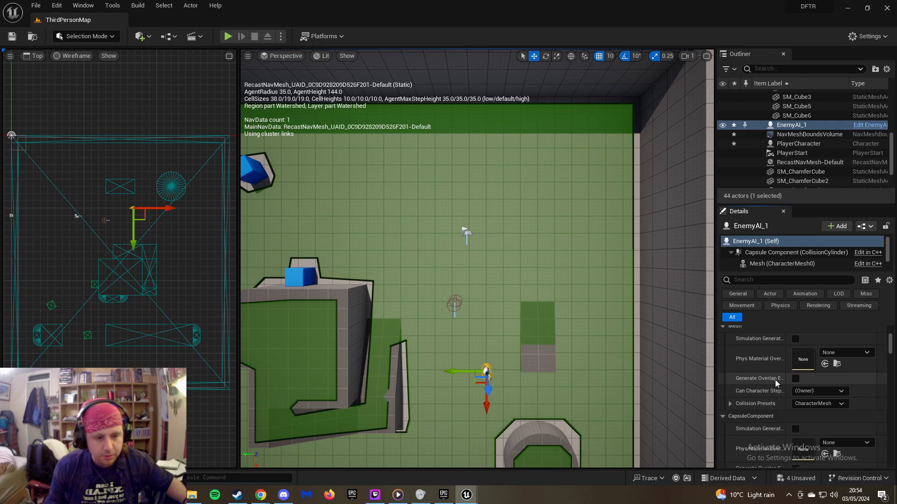
{"action": "scroll", "coordinate": [769, 377], "scroll_direction": "up", "scroll_amount": 2}
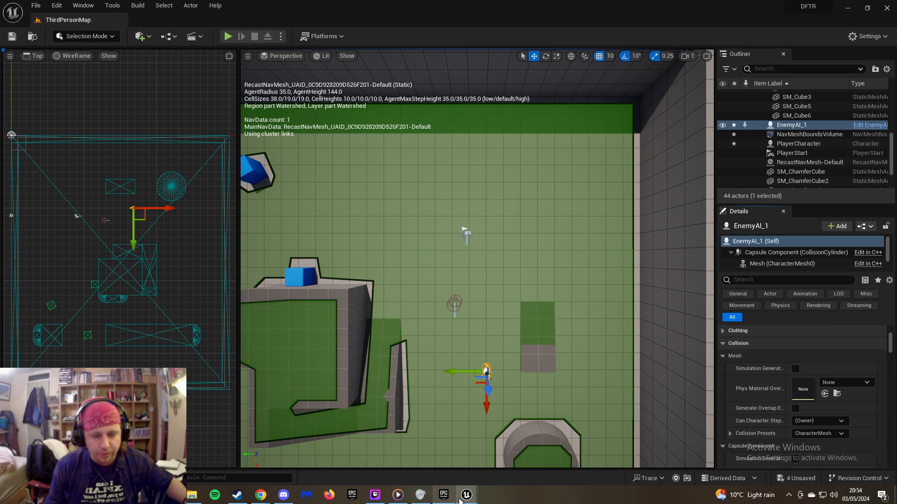
Switch back to the EnemyAI_1 blueprint's event graph and clear the node selection
{"action": "mouse_move", "coordinate": [465, 498]}
{"action": "left_click", "coordinate": [508, 465]}
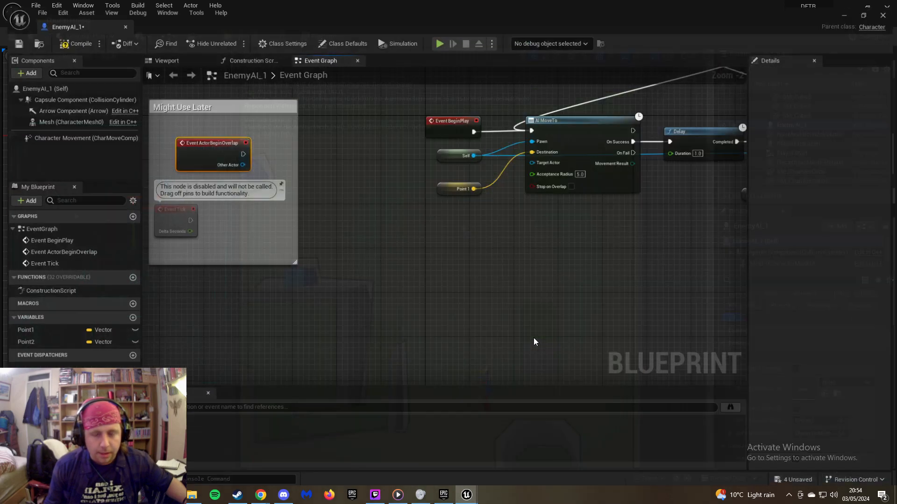
{"action": "right_click_drag", "start_coordinate": [406, 233], "coordinate": [407, 233]}
{"action": "left_click", "coordinate": [408, 233]}
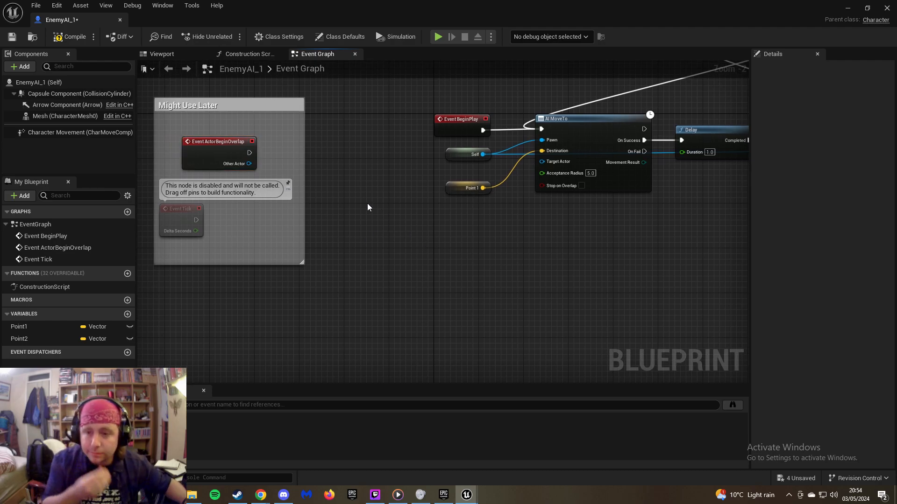
{"action": "left_click", "coordinate": [127, 212]}
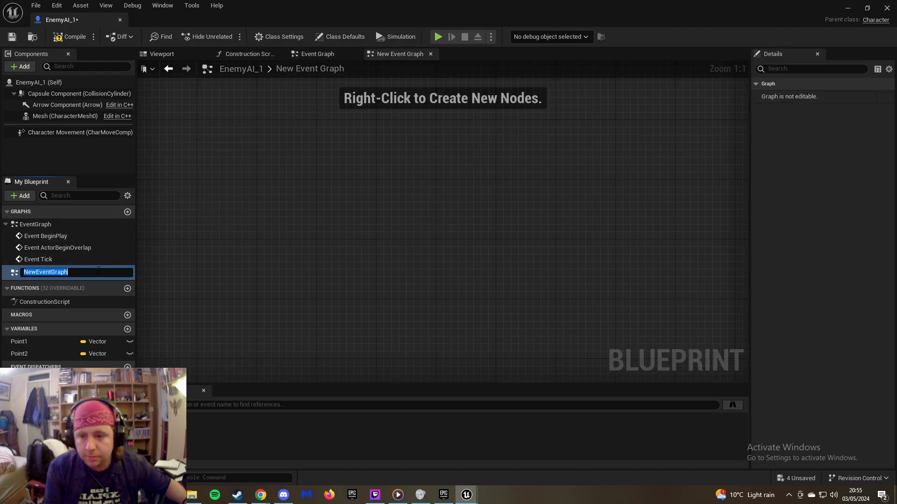
{"action": "key", "text": "BackSpace"}
{"action": "key", "text": "Escape"}
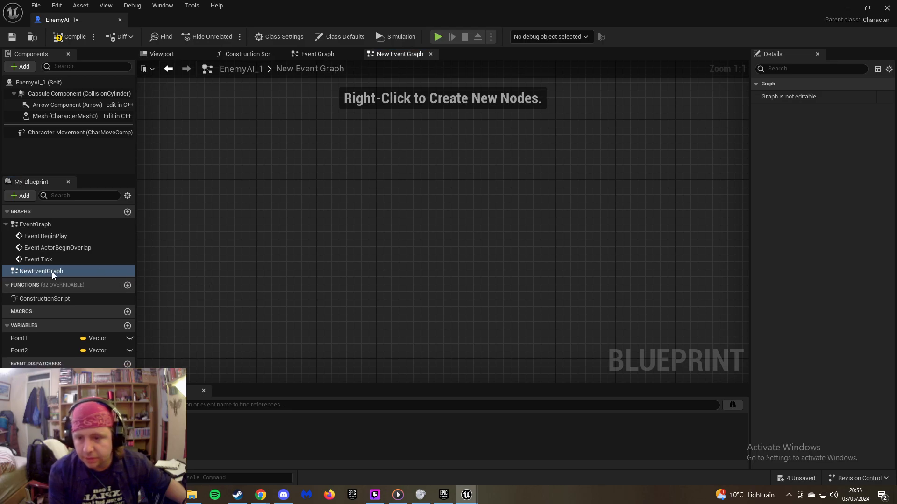
{"action": "left_click", "coordinate": [52, 273]}
{"action": "key", "text": "BackSpace"}
{"action": "left_click", "coordinate": [7, 261]}
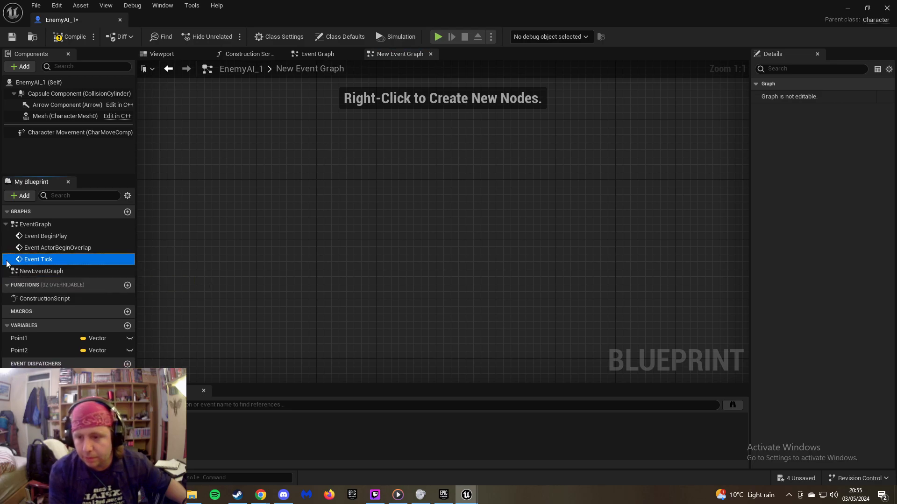
{"action": "left_click", "coordinate": [16, 270]}
{"action": "key", "text": "Delete"}
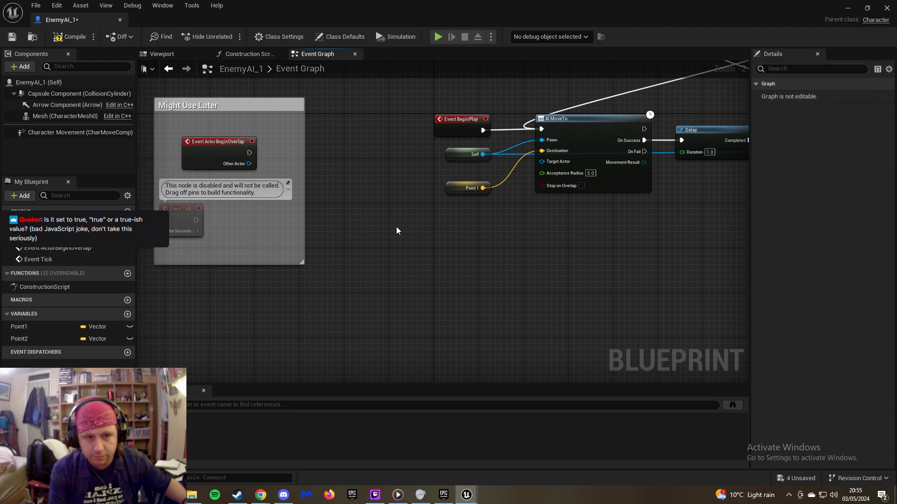
Add an Event Hit node to the event graph and place it beneath the Point 1 variable node
{"action": "right_click_drag", "start_coordinate": [396, 231], "coordinate": [335, 236]}
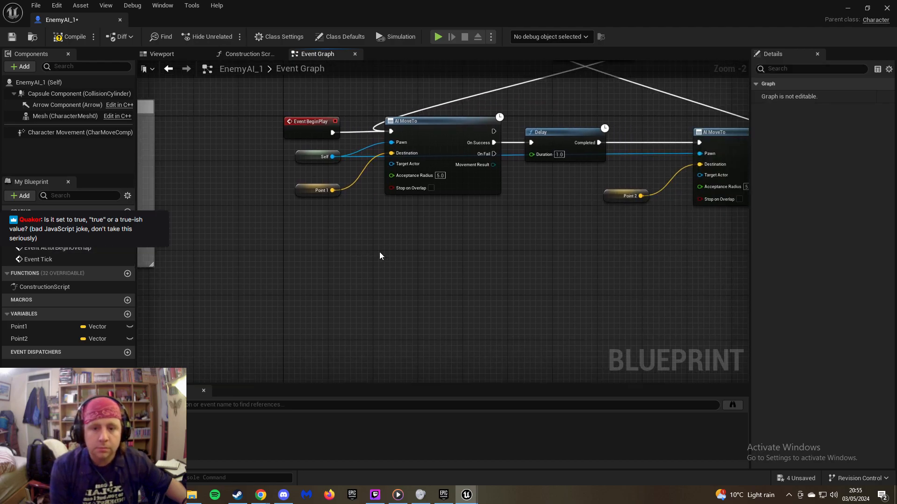
{"action": "right_click", "coordinate": [410, 241]}
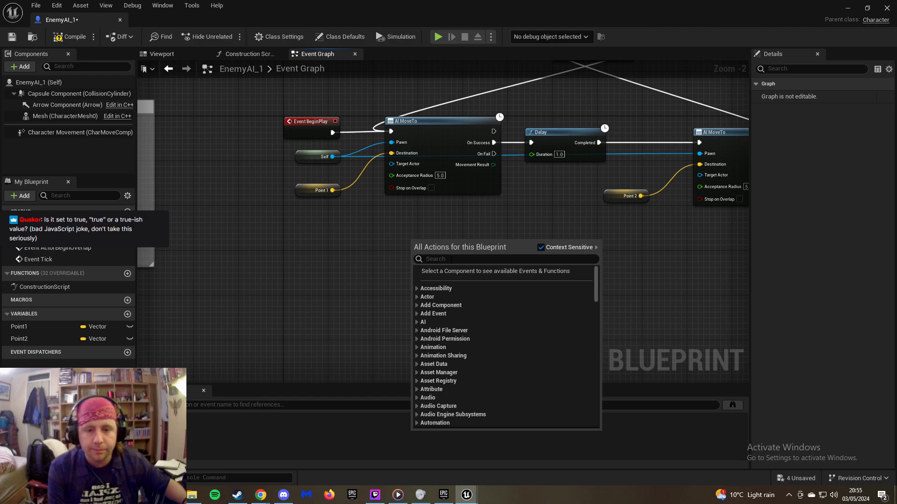
{"action": "type", "text": "on"}
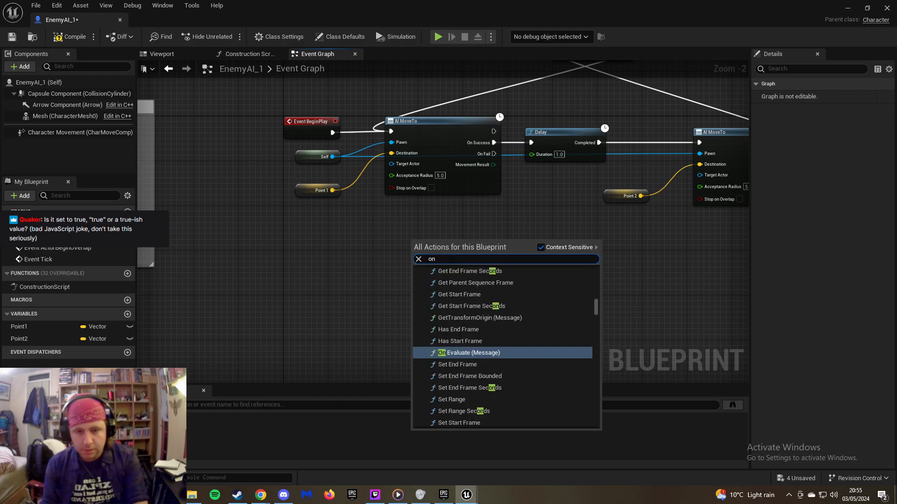
{"action": "type", "text": "hi"}
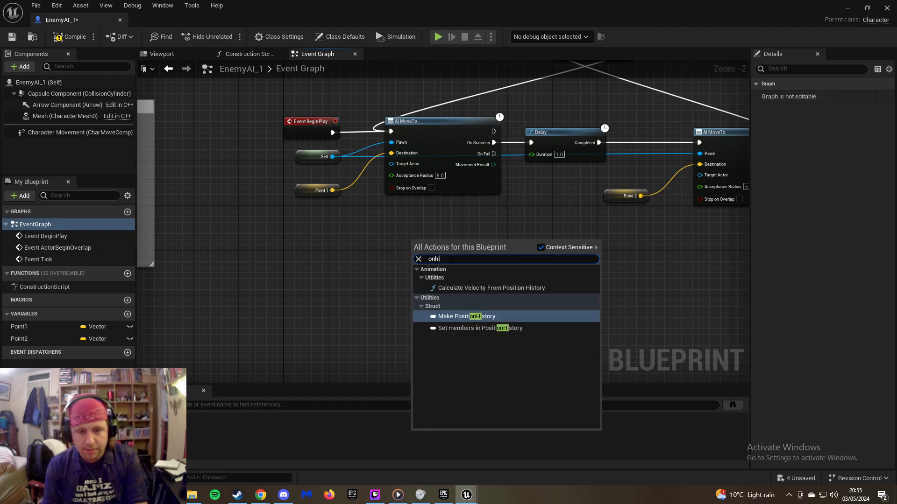
{"action": "key", "text": "BackSpace"}
{"action": "key", "text": "BackSpace"}
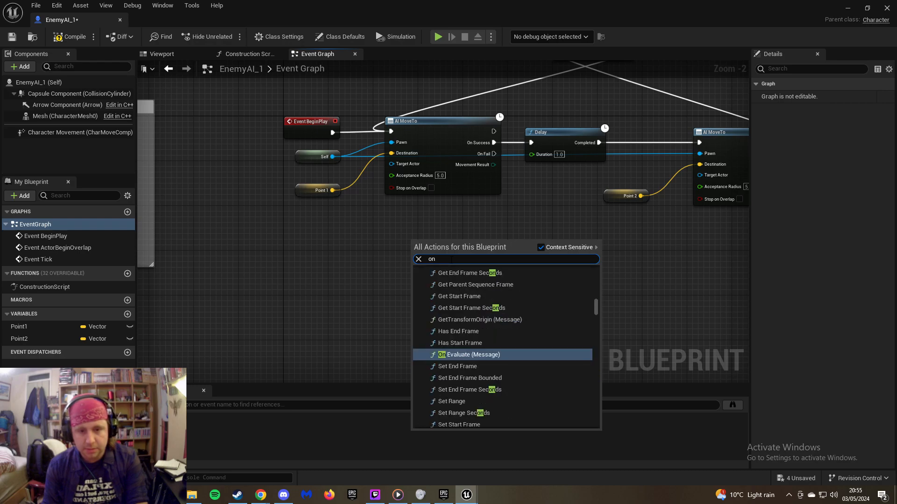
{"action": "type", "text": "coll"}
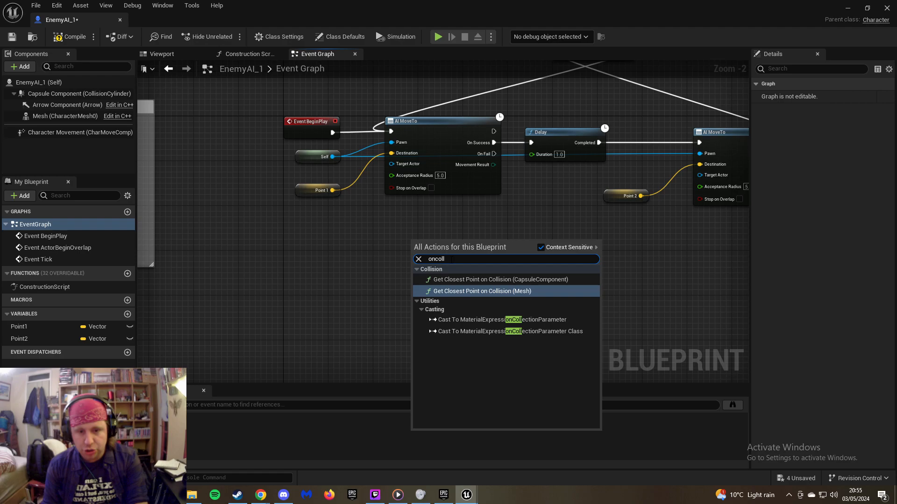
{"action": "key", "text": "BackSpace"}
{"action": "key", "text": "BackSpace"}
{"action": "key", "text": "BackSpace"}
{"action": "key", "text": "BackSpace"}
{"action": "key", "text": "BackSpace"}
{"action": "key", "text": "BackSpace"}
{"action": "type", "text": "Hit"}
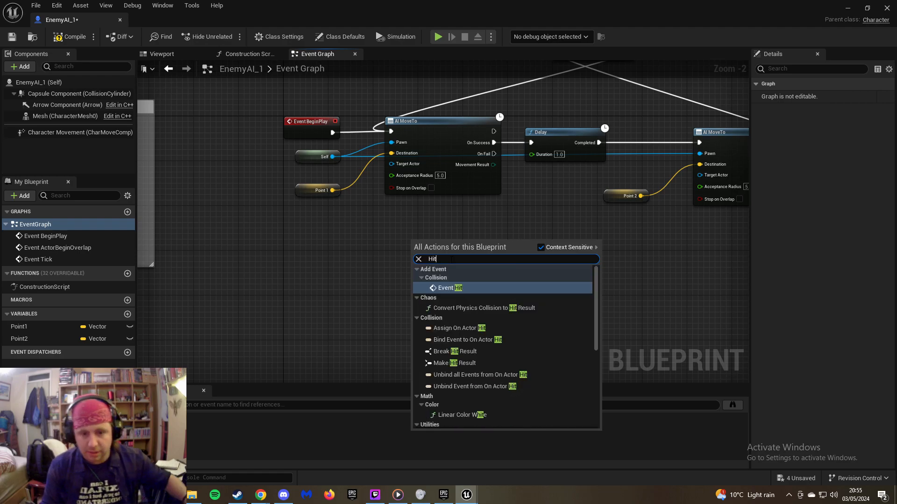
{"action": "left_click", "coordinate": [464, 289]}
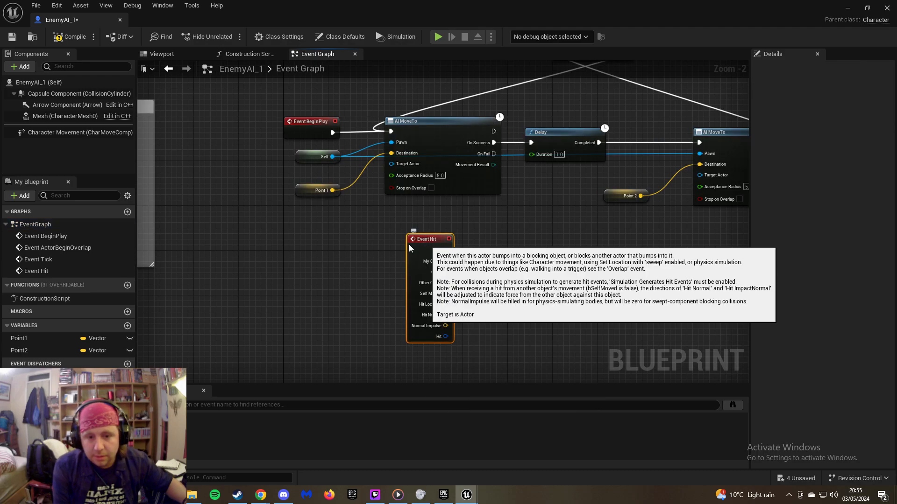
{"action": "left_click_drag", "start_coordinate": [409, 247], "coordinate": [309, 231]}
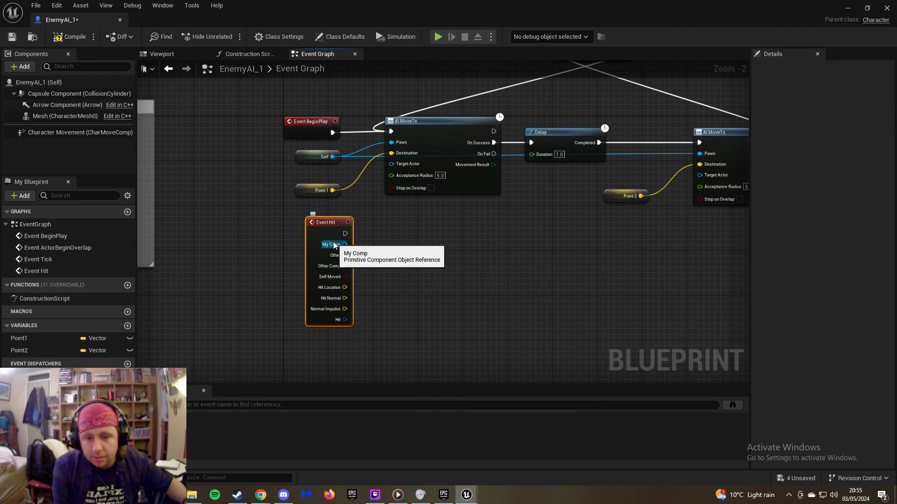
{"action": "left_click_drag", "start_coordinate": [321, 227], "coordinate": [299, 218]}
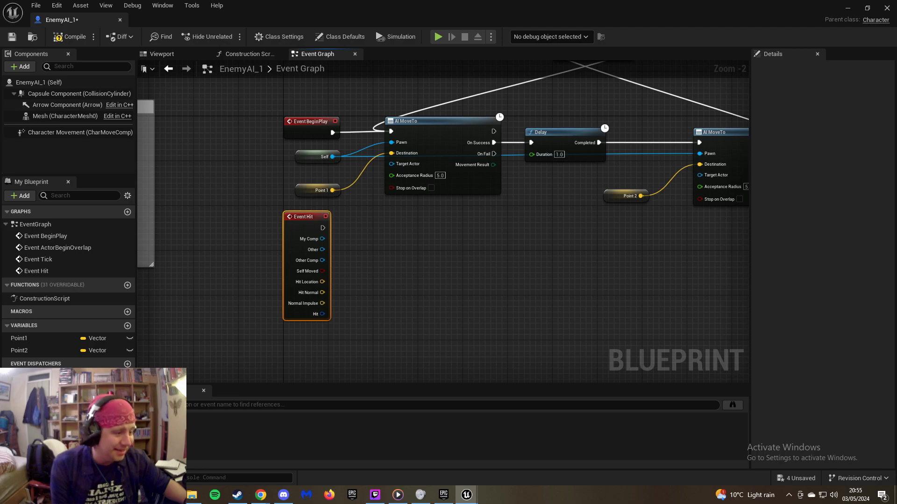
{"action": "key", "text": "alt+Tab"}
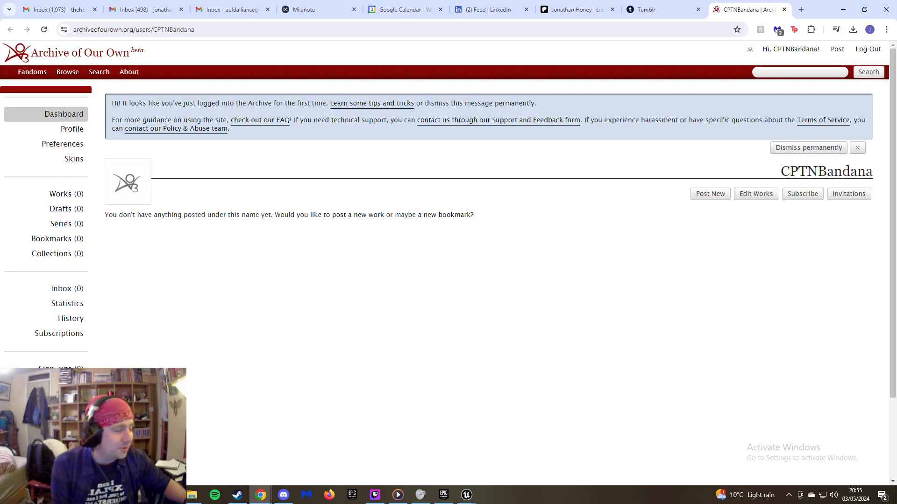
{"action": "left_click", "coordinate": [843, 9]}
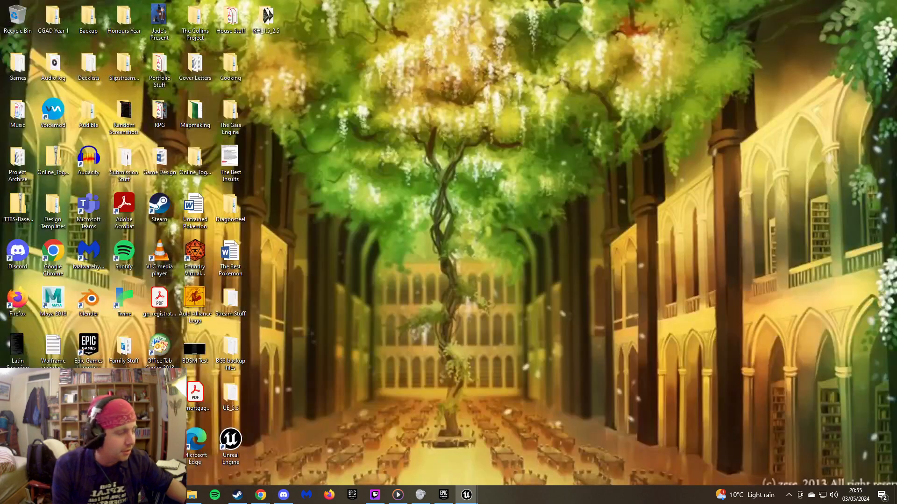
{"action": "key", "text": "alt+Tab"}
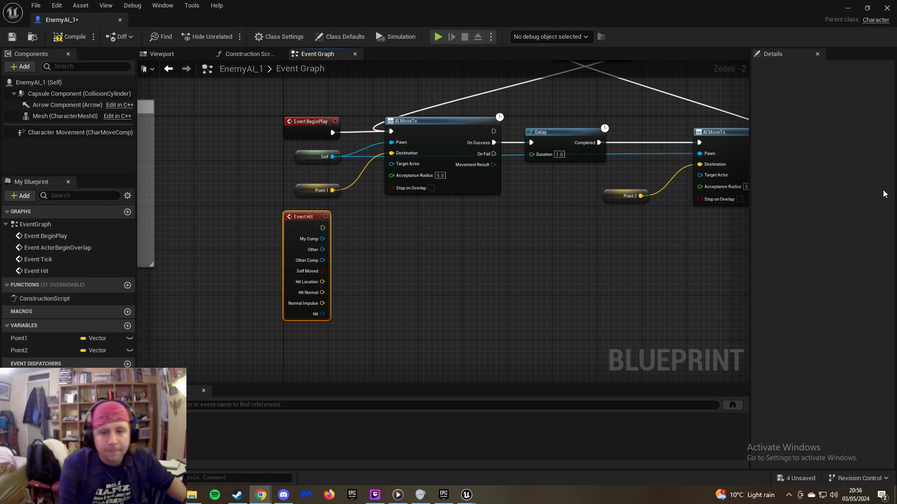
Add a Cast To CapsuleComponent node from Event Hit's My Comp output and place it beside the event
{"action": "left_click", "coordinate": [393, 235]}
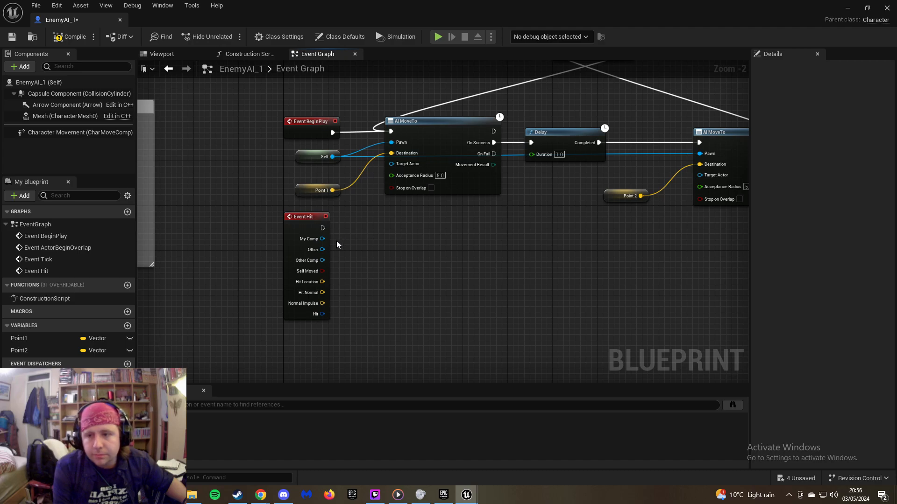
{"action": "left_click_drag", "start_coordinate": [323, 239], "coordinate": [374, 249]}
{"action": "type", "text": "capsule"}
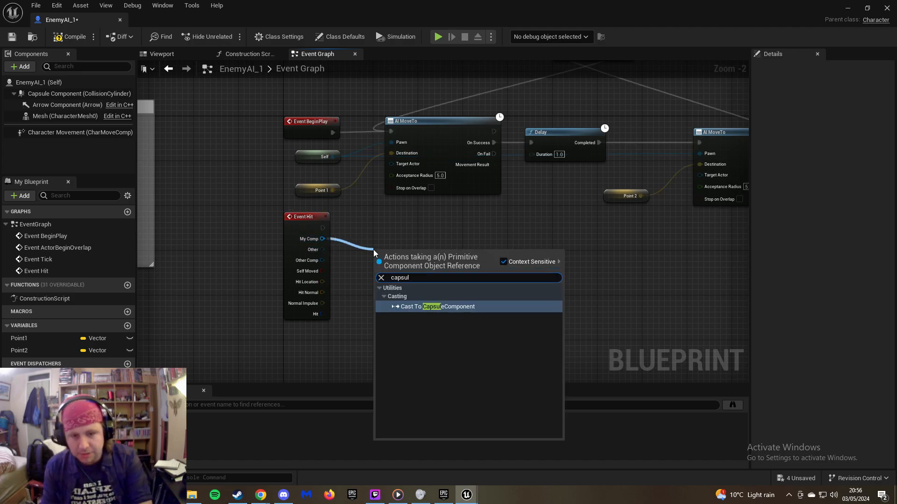
{"action": "key", "text": "Return"}
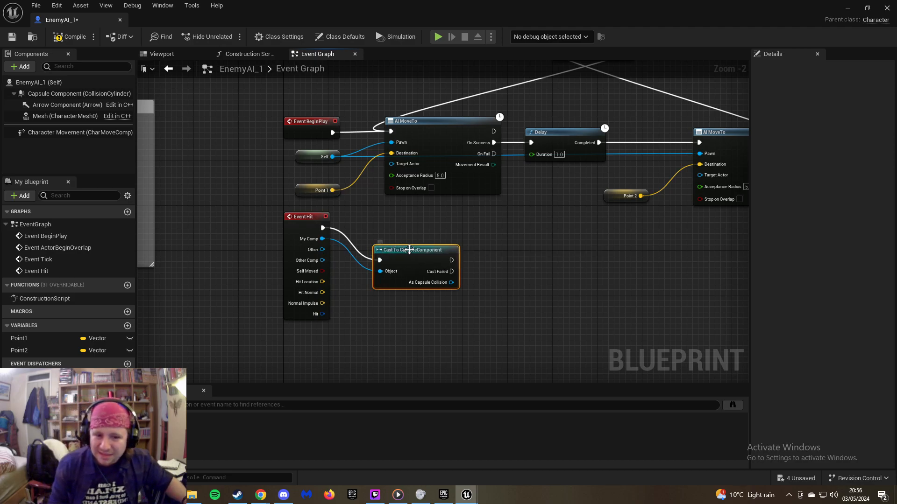
{"action": "left_click_drag", "start_coordinate": [396, 245], "coordinate": [397, 225]}
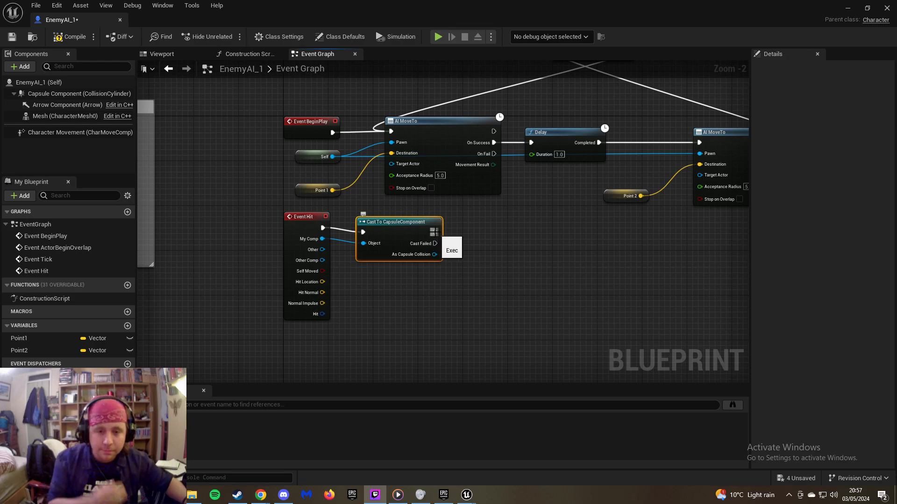
Look through the "editor" actions available for the capsule cast's success output, and switch to the Event Hit documentation in Chrome
{"action": "left_click_drag", "start_coordinate": [434, 232], "coordinate": [520, 243]}
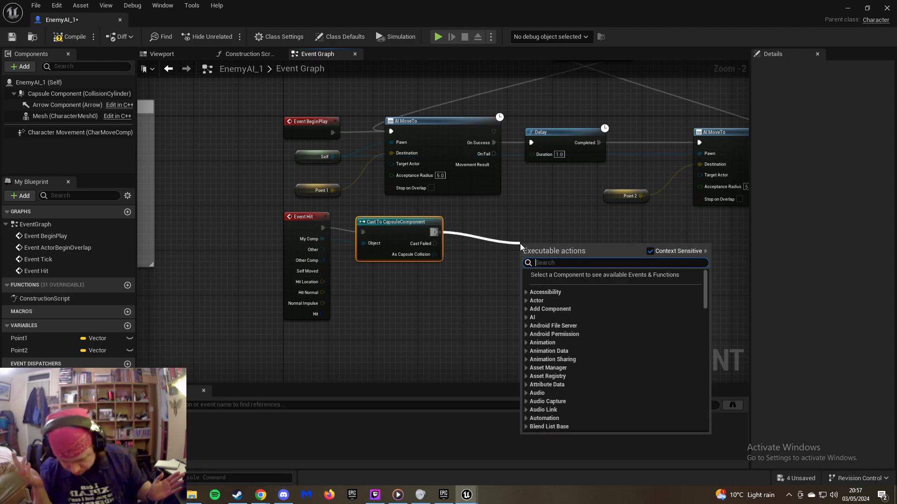
{"action": "type", "text": "editor"}
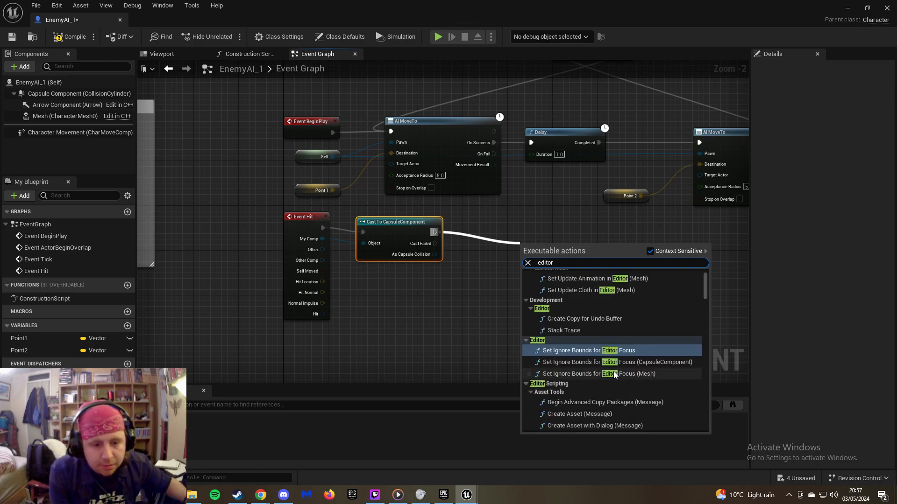
{"action": "scroll", "coordinate": [613, 371], "scroll_direction": "up", "scroll_amount": 2}
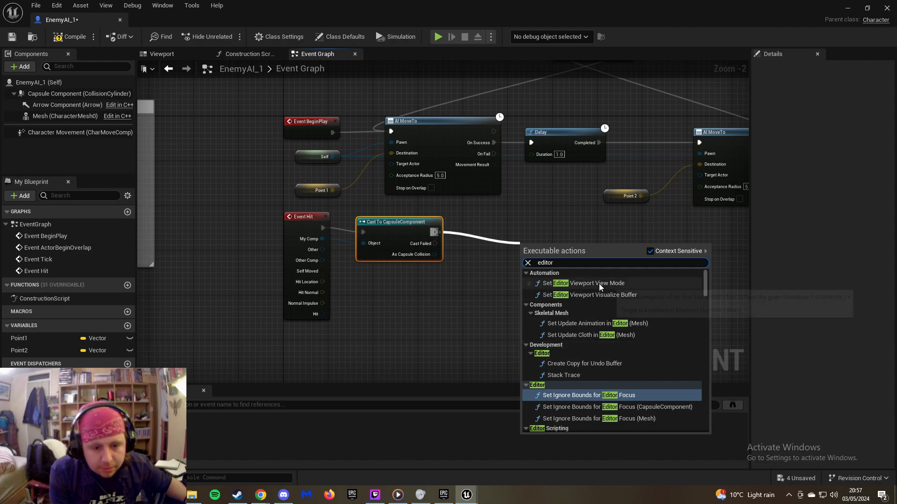
{"action": "scroll", "coordinate": [607, 328], "scroll_direction": "down", "scroll_amount": 10}
{"action": "scroll", "coordinate": [607, 329], "scroll_direction": "down", "scroll_amount": 10}
{"action": "scroll", "coordinate": [608, 332], "scroll_direction": "down", "scroll_amount": 6}
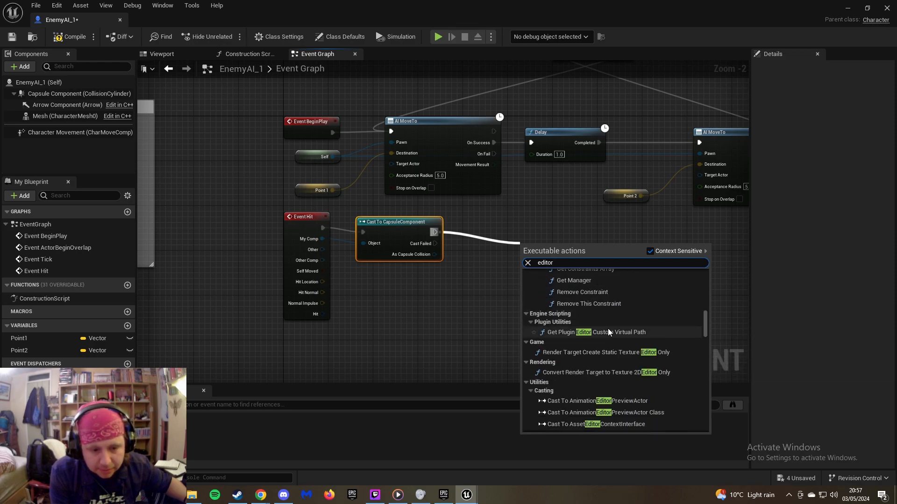
{"action": "scroll", "coordinate": [608, 329], "scroll_direction": "down", "scroll_amount": 5}
{"action": "scroll", "coordinate": [608, 330], "scroll_direction": "down", "scroll_amount": 8}
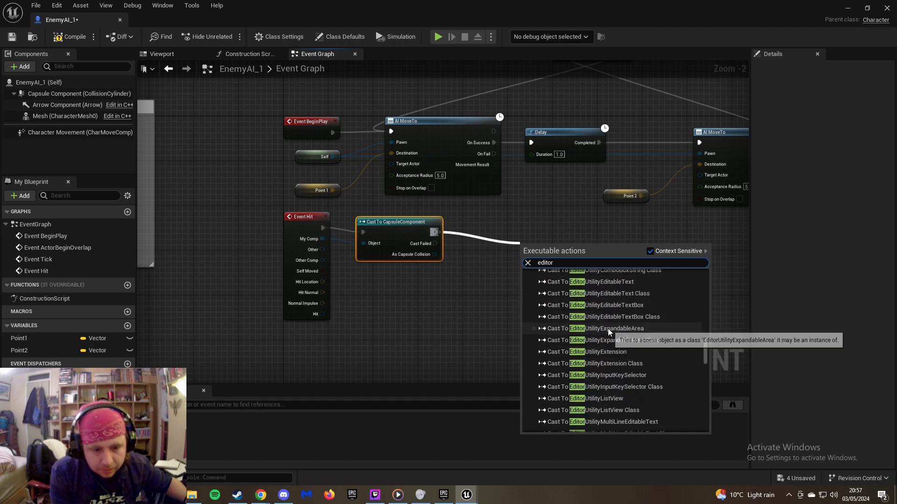
{"action": "scroll", "coordinate": [607, 329], "scroll_direction": "down", "scroll_amount": 10}
{"action": "scroll", "coordinate": [607, 328], "scroll_direction": "down", "scroll_amount": 10}
{"action": "scroll", "coordinate": [607, 329], "scroll_direction": "down", "scroll_amount": 5}
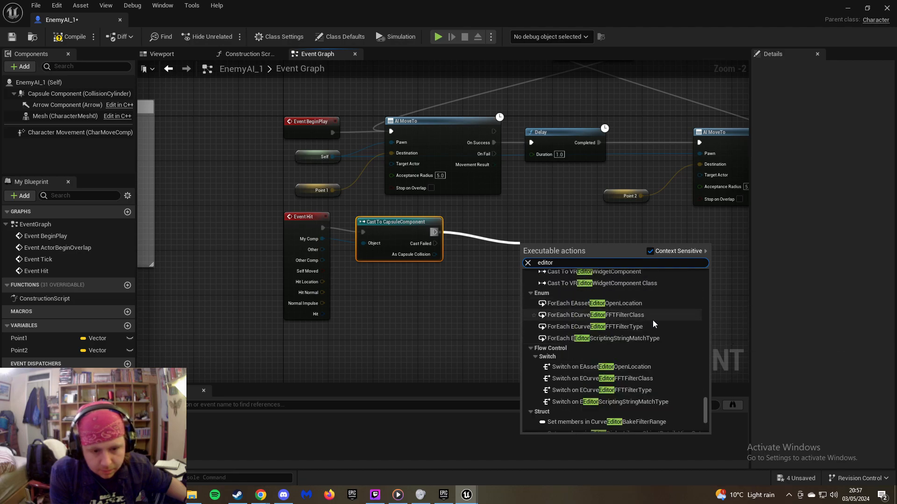
{"action": "scroll", "coordinate": [657, 356], "scroll_direction": "down", "scroll_amount": 6}
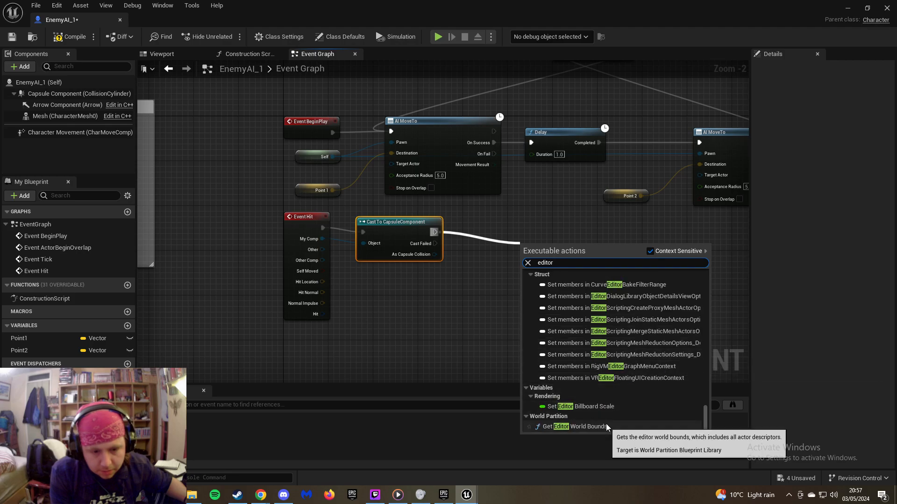
{"action": "mouse_move", "coordinate": [275, 495]}
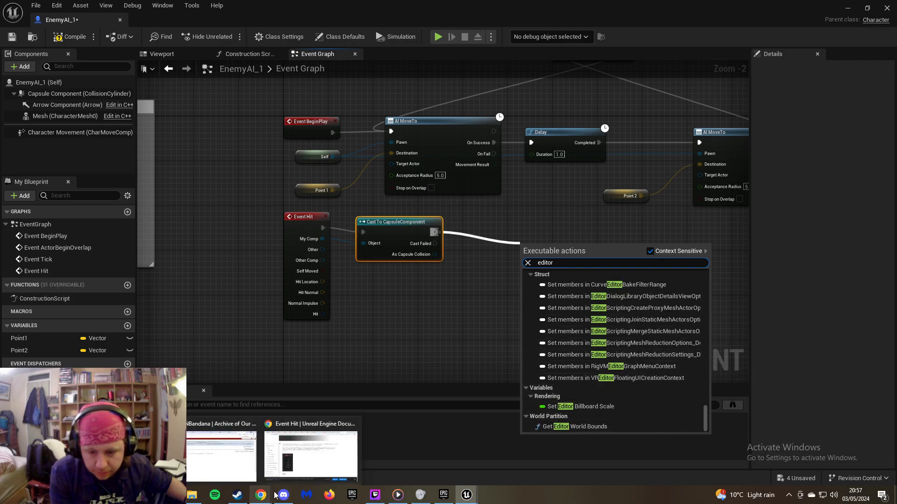
{"action": "left_click", "coordinate": [316, 460]}
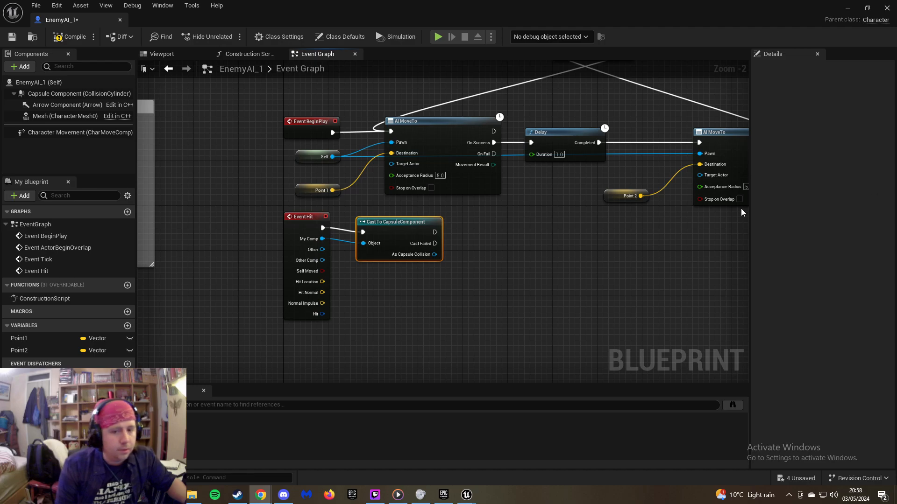
Add a Quit Game node to the capsule cast's success output and compile the EnemyAI_1 blueprint
{"action": "left_click_drag", "start_coordinate": [436, 232], "coordinate": [489, 238]}
{"action": "type", "text": "quit"}
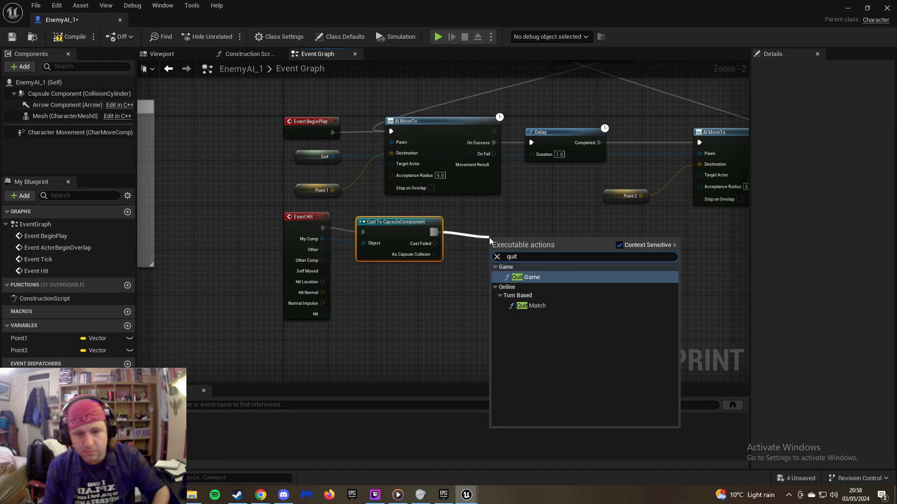
{"action": "left_click", "coordinate": [539, 278]}
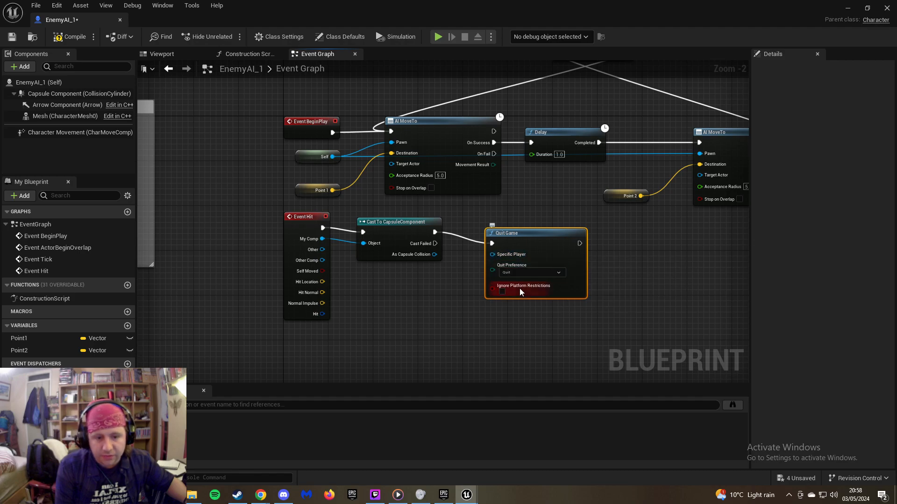
{"action": "left_click", "coordinate": [70, 38]}
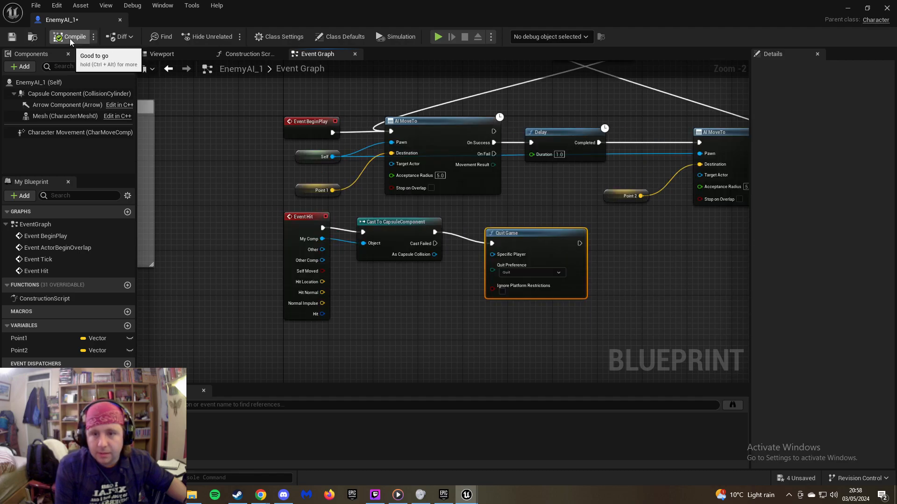
Play-test ThirdPersonMap, running the player character around the patrolling enemy to test the hit event, and stop the session
{"action": "left_click", "coordinate": [848, 8]}
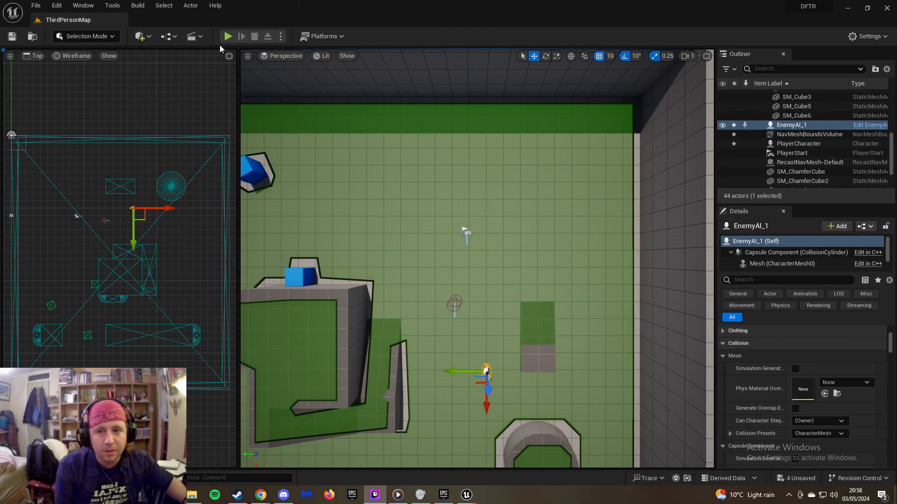
{"action": "left_click", "coordinate": [228, 38]}
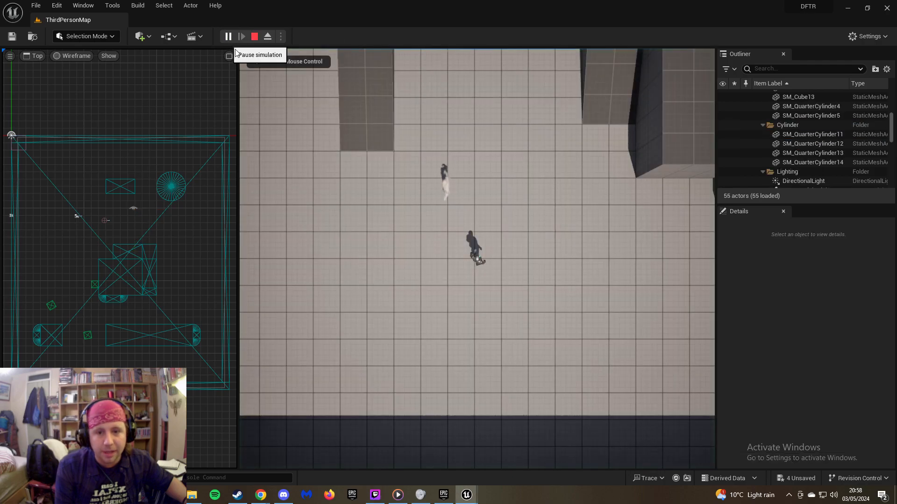
{"action": "left_click", "coordinate": [409, 148]}
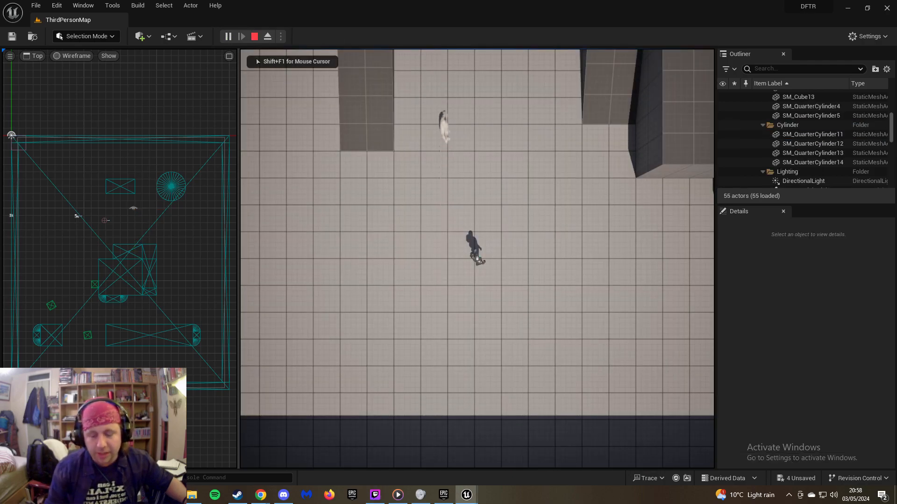
{"action": "key", "text": "w"}
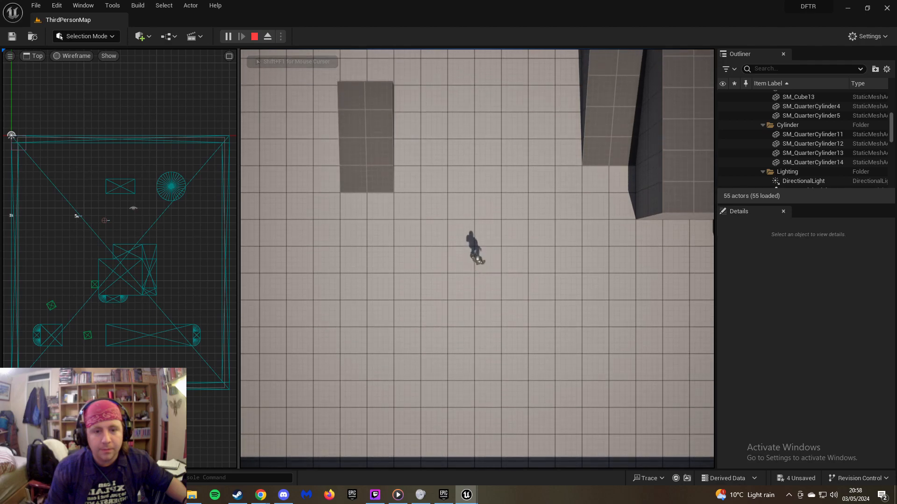
{"action": "key", "text": "s"}
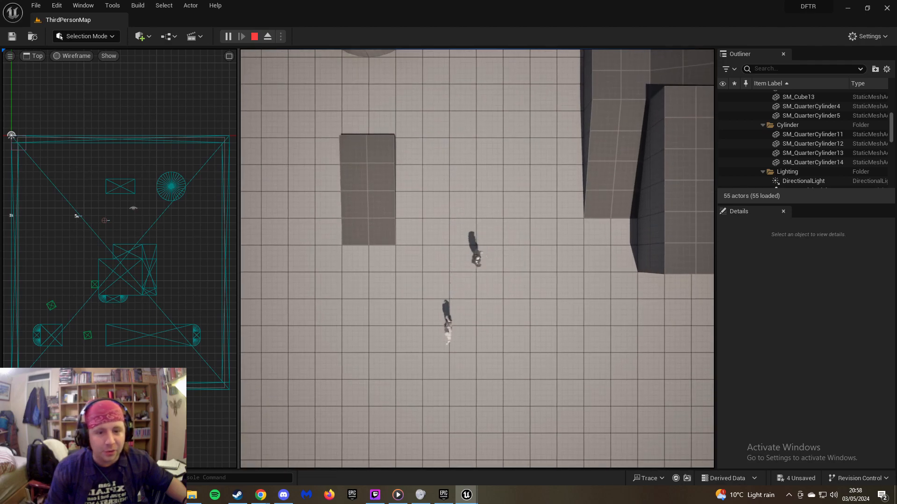
{"action": "key", "text": "w"}
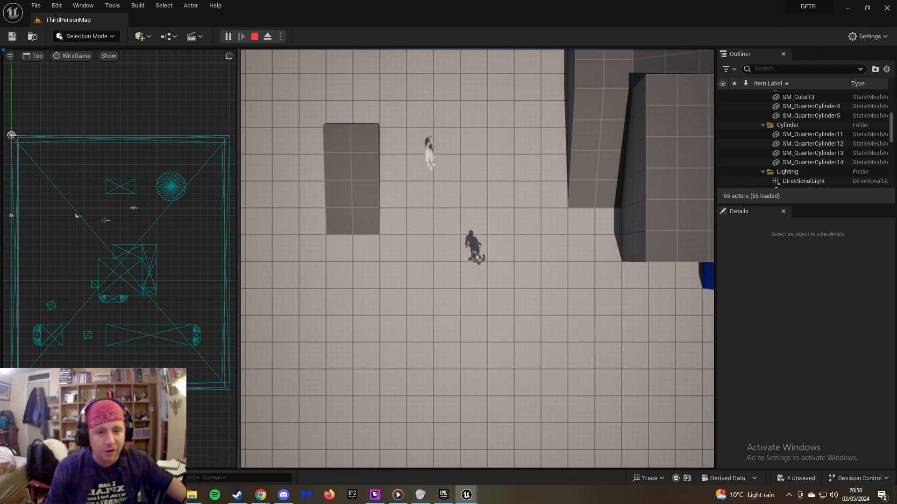
{"action": "key", "text": "d"}
{"action": "key", "text": "w"}
{"action": "key", "text": "a"}
{"action": "key", "text": "s"}
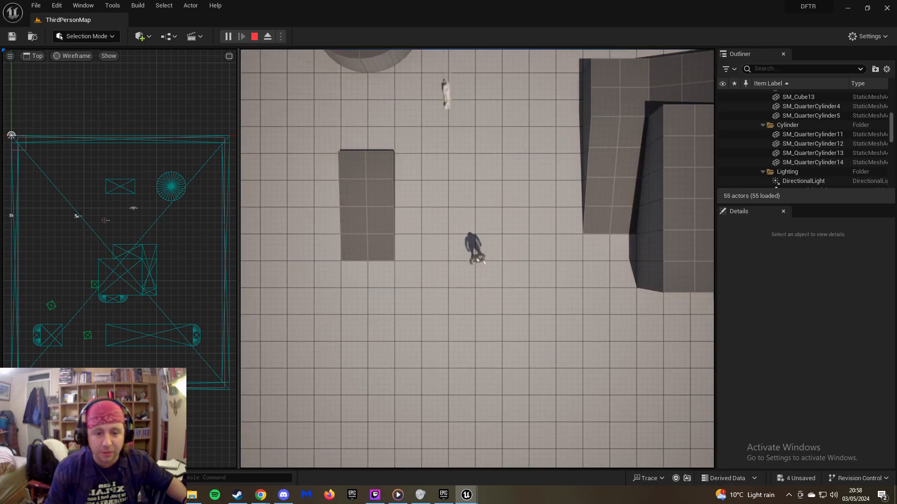
{"action": "key", "text": "Escape"}
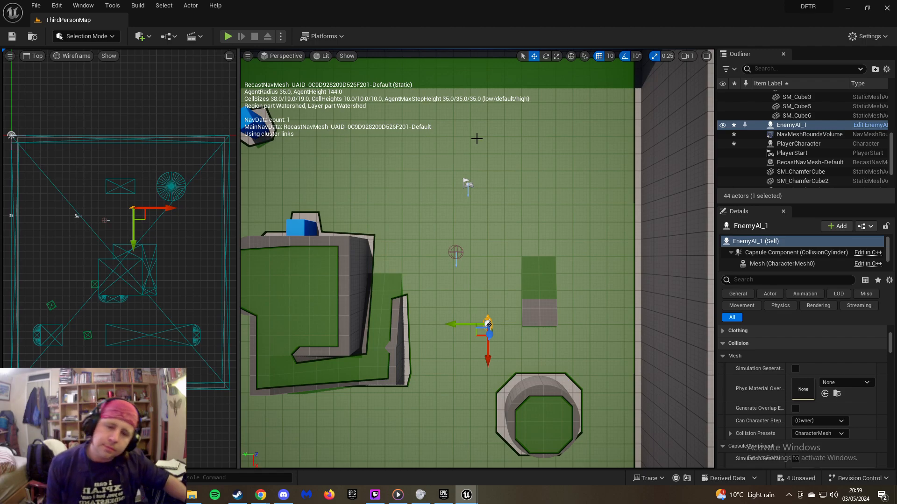
Examine the level layout, including the player start, patrol floor, ramps and raised platforms, from low and elevated viewpoints
{"action": "right_click_drag", "start_coordinate": [375, 178], "coordinate": [518, 179]}
{"action": "left_click_drag", "start_coordinate": [519, 178], "coordinate": [509, 126], "text": "alt"}
{"action": "right_click_drag", "start_coordinate": [509, 187], "coordinate": [530, 184]}
{"action": "key", "text": "w"}
{"action": "key", "text": "a"}
{"action": "mouse_move", "coordinate": [372, 183]}
{"action": "right_mouse_down"}
{"action": "mouse_move", "coordinate": [456, 182]}
{"action": "mouse_move", "coordinate": [374, 185]}
{"action": "right_mouse_up"}
{"action": "key", "text": "s"}
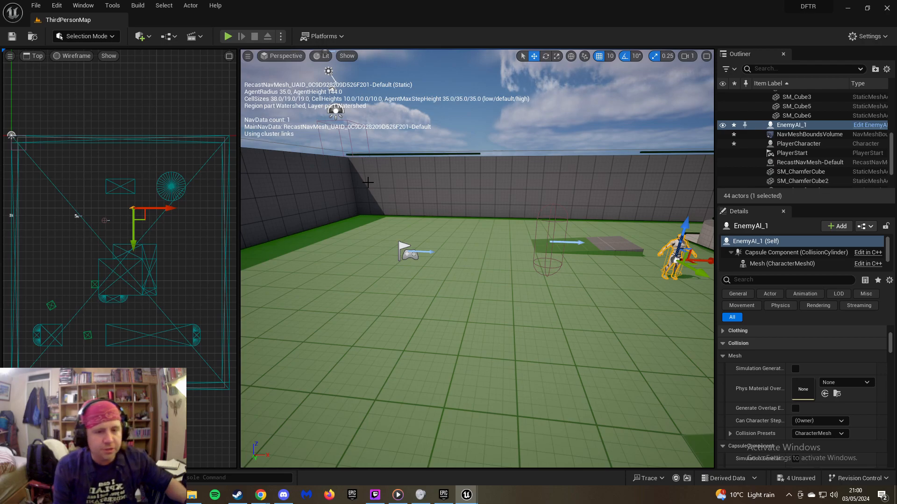
{"action": "right_click_drag", "start_coordinate": [409, 191], "coordinate": [425, 156]}
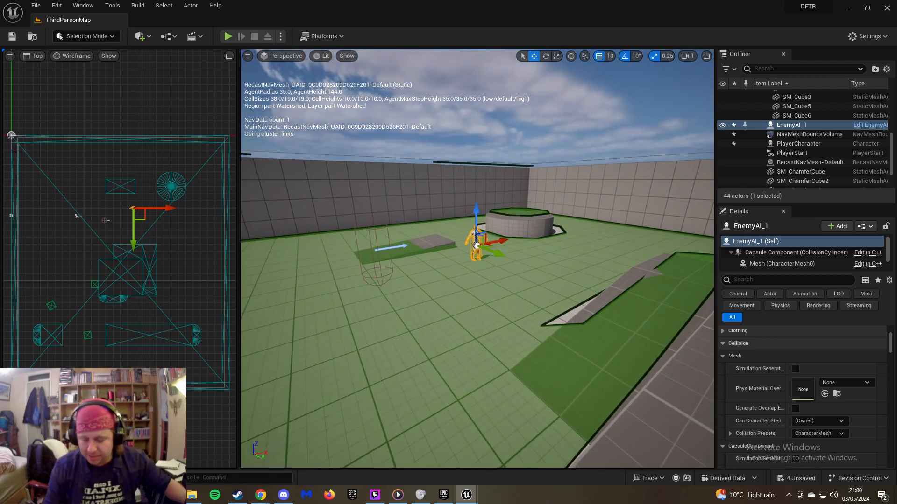
{"action": "key", "text": "w"}
{"action": "key", "text": "d"}
{"action": "key", "text": "a"}
{"action": "key", "text": "w"}
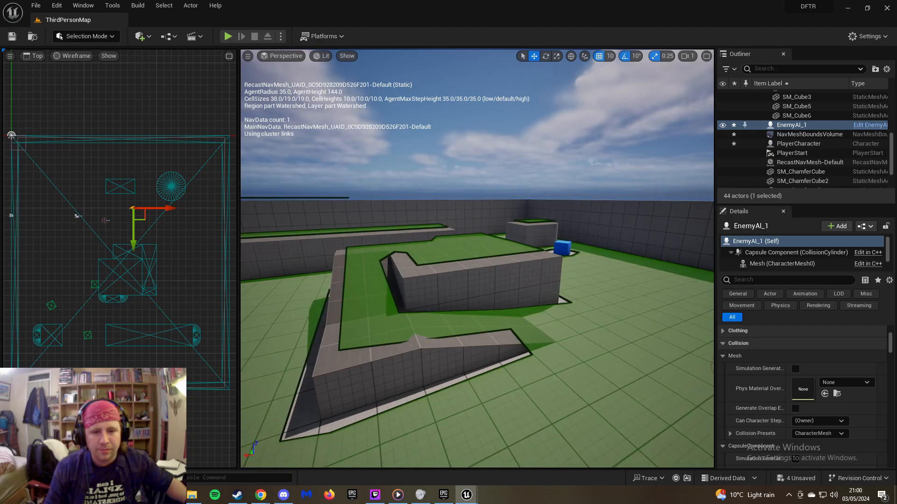
Inspect the placed EnemyAI_1 character up close and its surroundings around the cylindrical platform
{"action": "right_click_drag", "start_coordinate": [477, 258], "coordinate": [611, 256]}
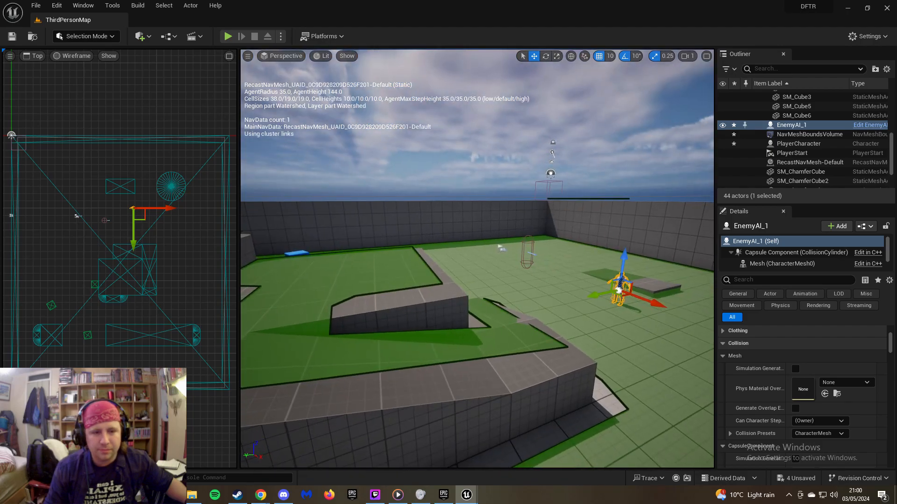
{"action": "key", "text": "d"}
{"action": "right_click_drag", "start_coordinate": [477, 258], "coordinate": [327, 278]}
{"action": "key", "text": "w"}
{"action": "key", "text": "d"}
{"action": "key", "text": "d"}
{"action": "key", "text": "w"}
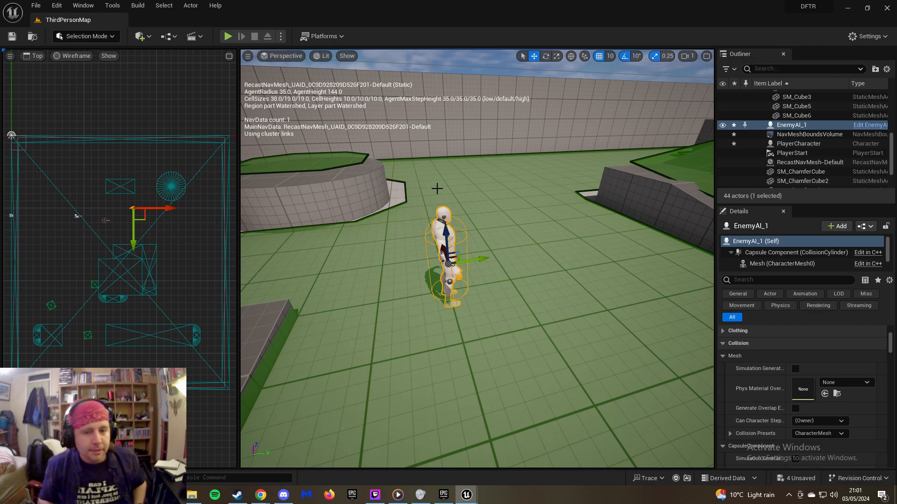
{"action": "right_click_drag", "start_coordinate": [437, 188], "coordinate": [387, 190]}
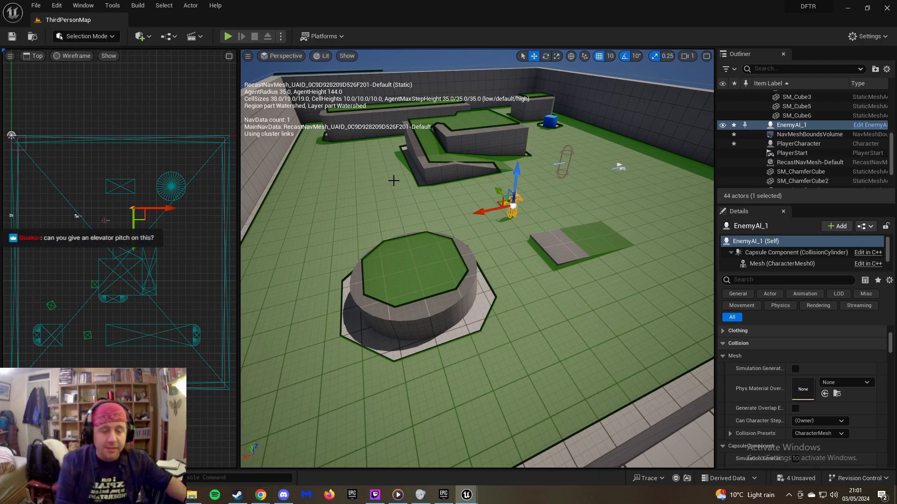
{"action": "right_click_drag", "start_coordinate": [476, 258], "coordinate": [341, 299]}
{"action": "key", "text": "w"}
{"action": "key", "text": "d"}
{"action": "key", "text": "w"}
{"action": "key", "text": "f"}
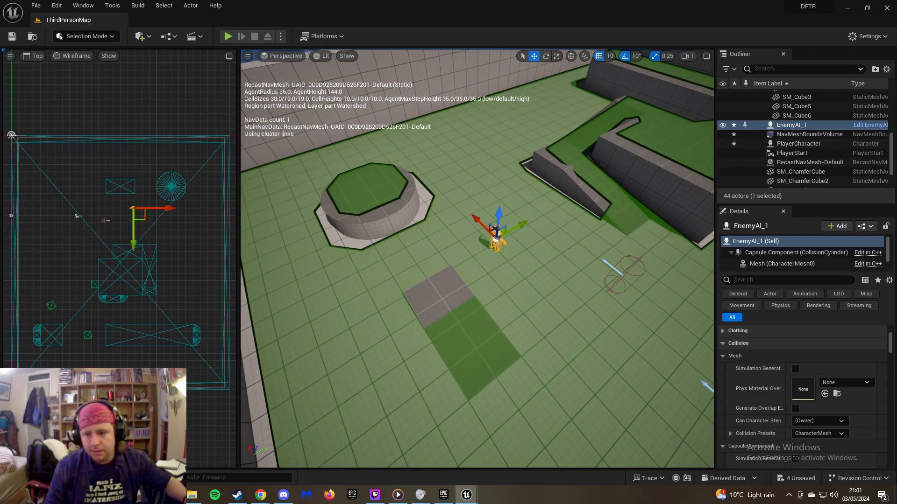
Create a Blueprint Class in the The_Bad folder with EnemyAI_1 as its parent and name it EnemyAI_Generic
{"action": "left_click", "coordinate": [33, 477]}
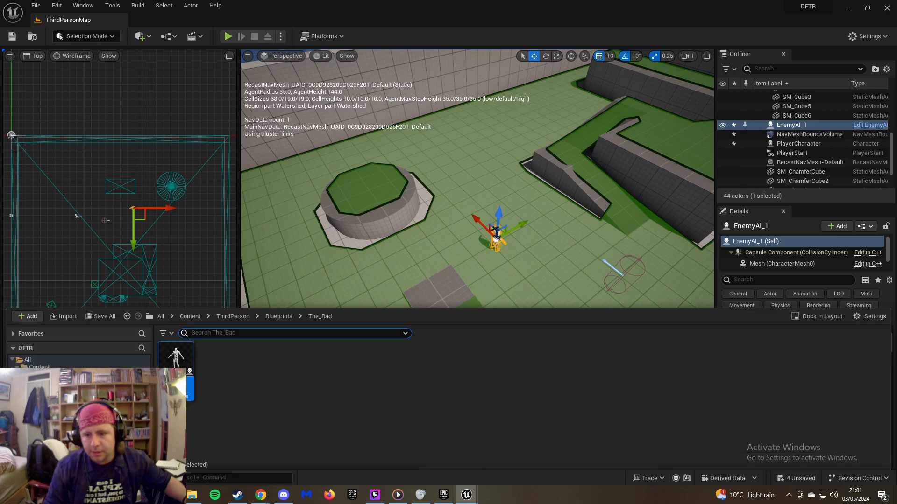
{"action": "right_click", "coordinate": [225, 368]}
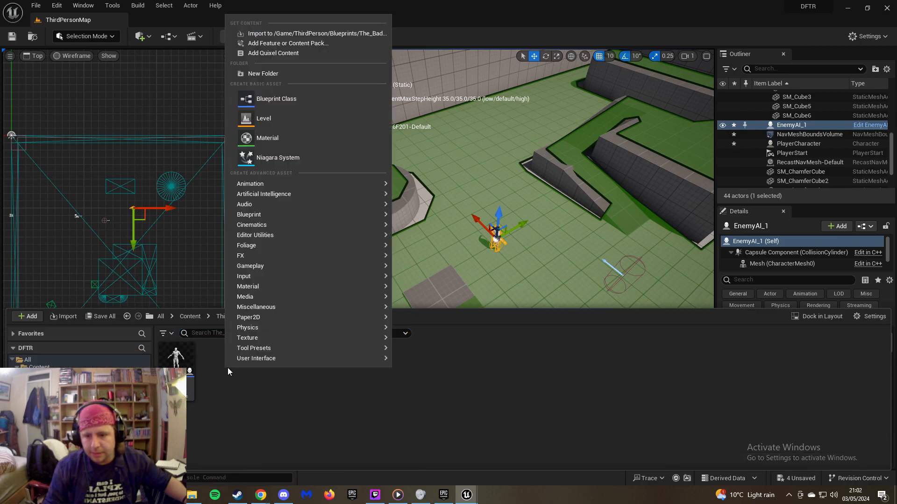
{"action": "left_click", "coordinate": [315, 99]}
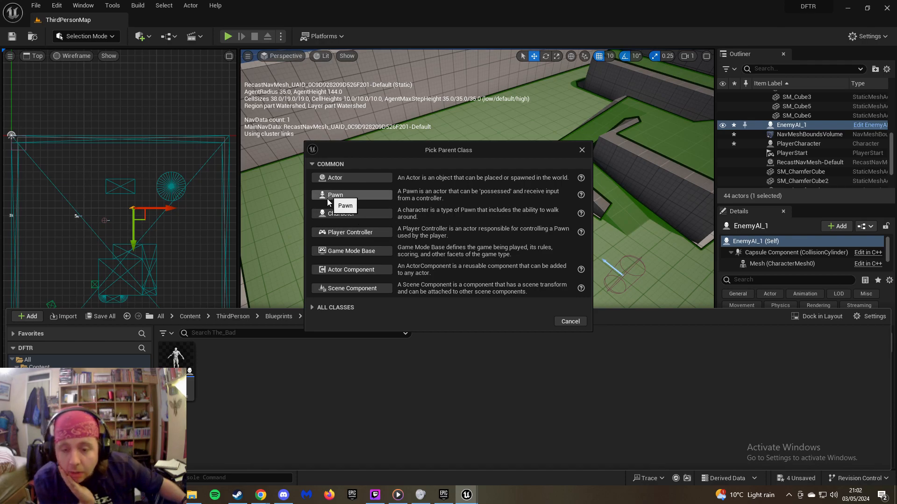
{"action": "left_click", "coordinate": [316, 308]}
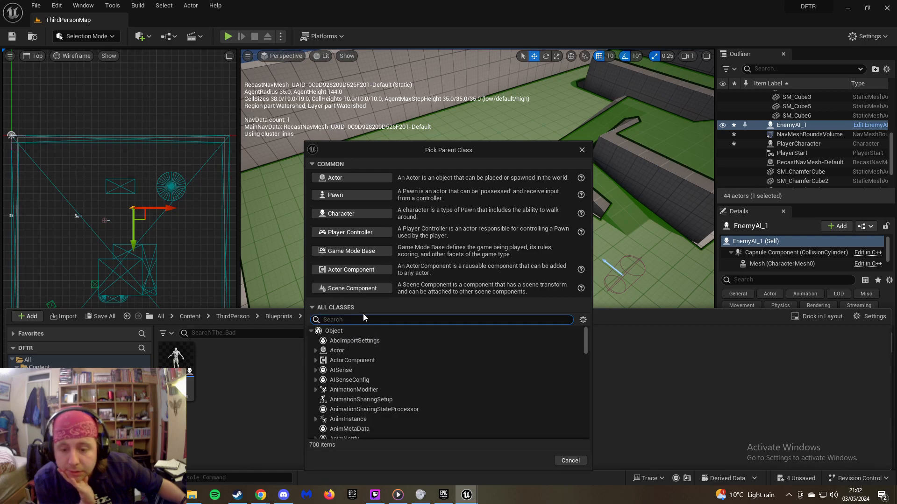
{"action": "type", "text": "Enem"}
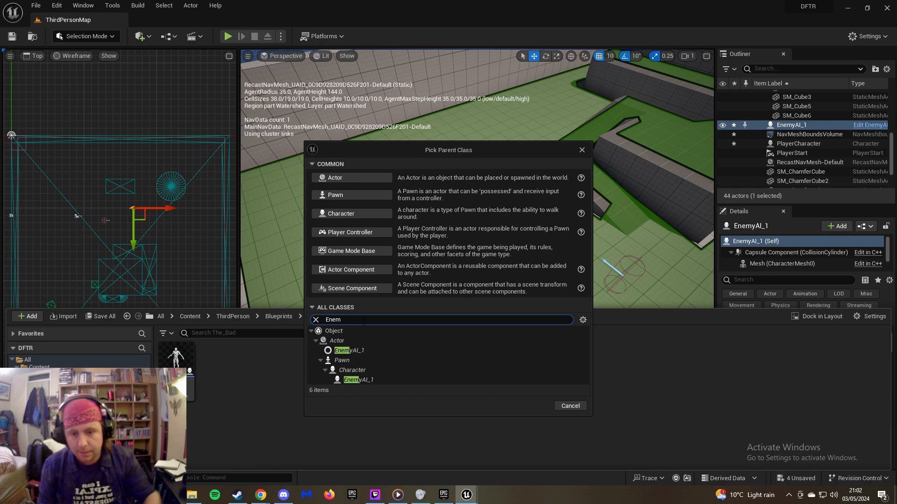
{"action": "left_click", "coordinate": [368, 381]}
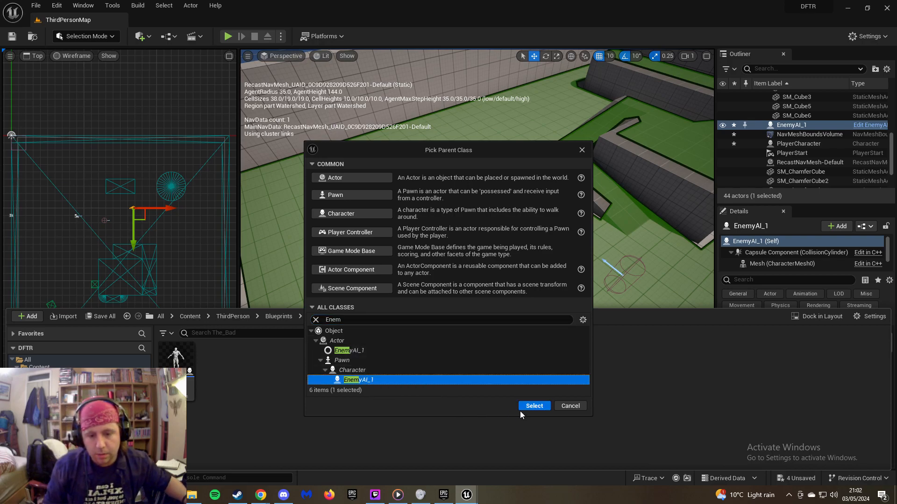
{"action": "left_click", "coordinate": [531, 406]}
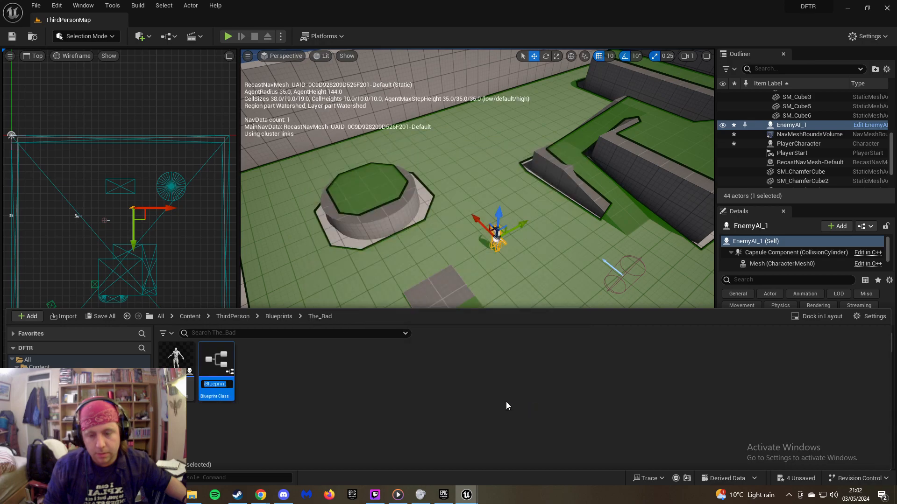
{"action": "type", "text": "Enem"}
{"action": "type", "text": "AI"}
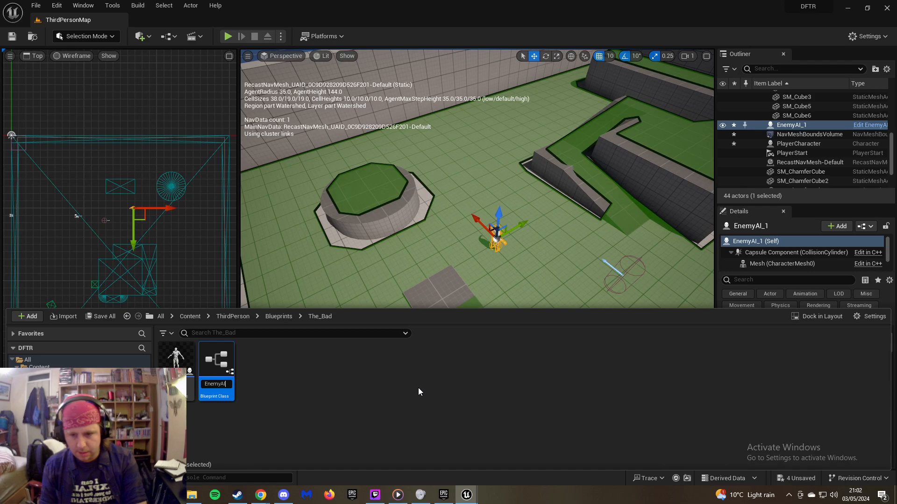
{"action": "type", "text": "_Generic"}
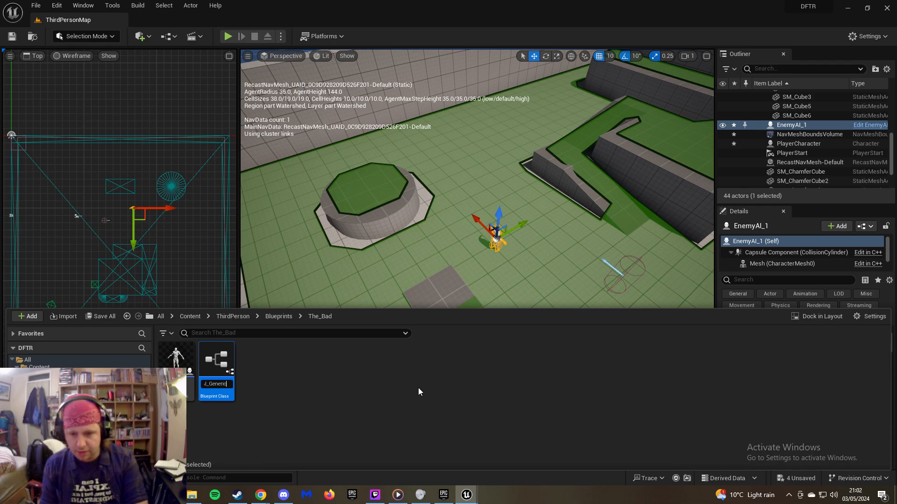
{"action": "key", "text": "Return"}
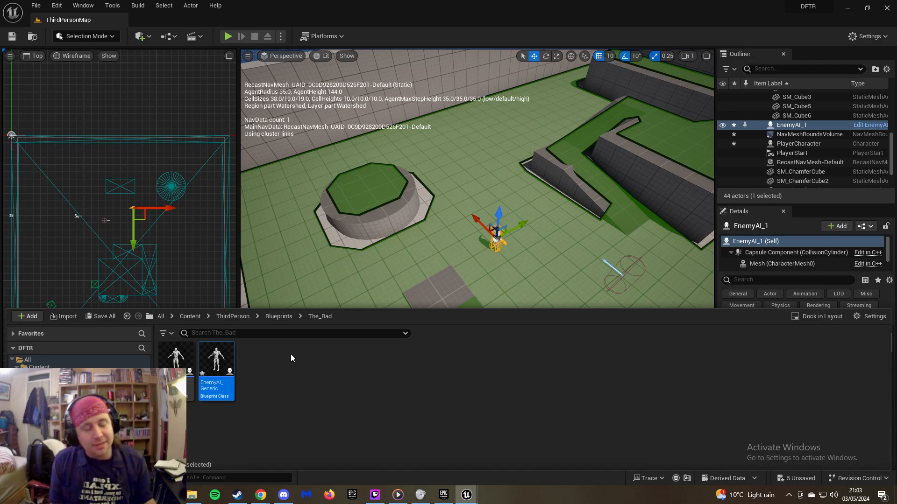
Open the EnemyAI_Generic blueprint and inspect the Parent: BeginPlay node in its event graph
{"action": "right_click_drag", "start_coordinate": [413, 239], "coordinate": [558, 248]}
{"action": "key", "text": "ctrl+space"}
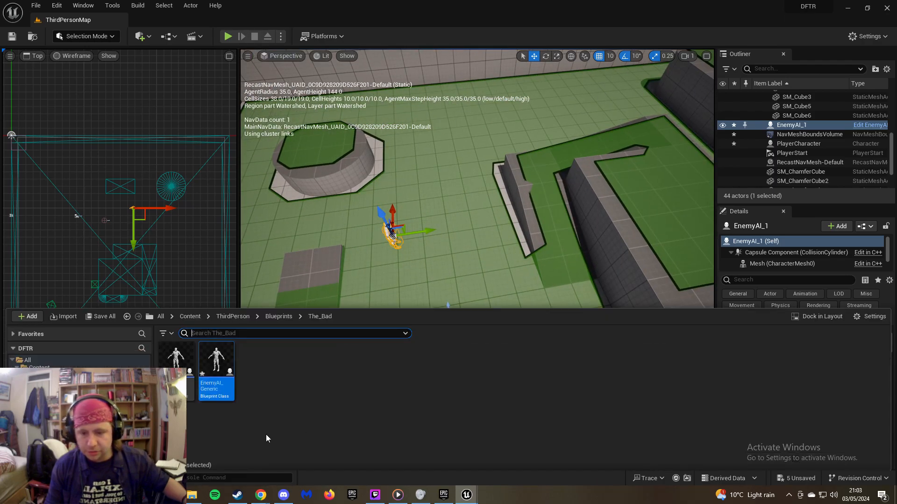
{"action": "double_click", "coordinate": [217, 369]}
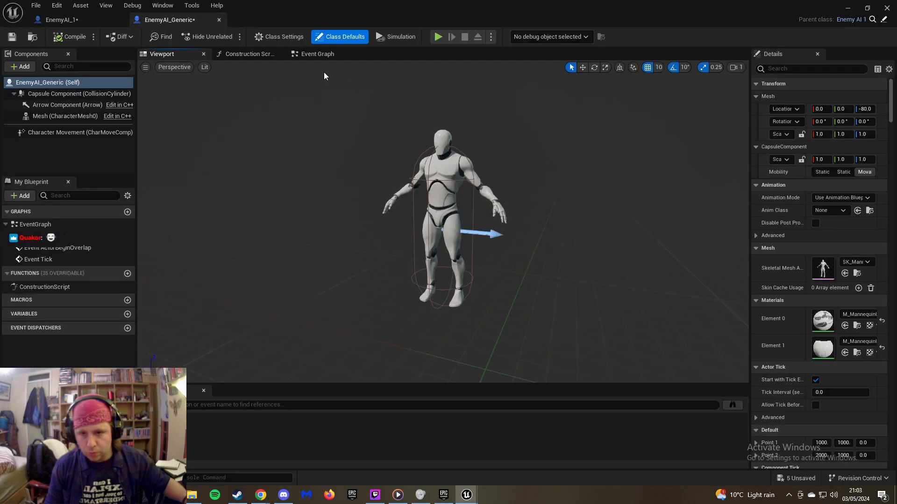
{"action": "left_click", "coordinate": [315, 58]}
{"action": "right_click_drag", "start_coordinate": [353, 142], "coordinate": [243, 151]}
{"action": "left_click", "coordinate": [418, 156]}
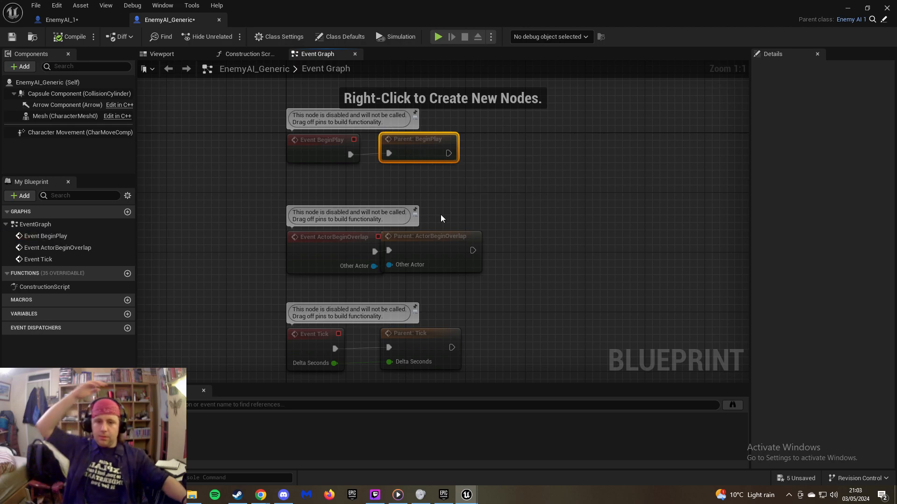
{"action": "right_click_drag", "start_coordinate": [429, 177], "coordinate": [397, 197]}
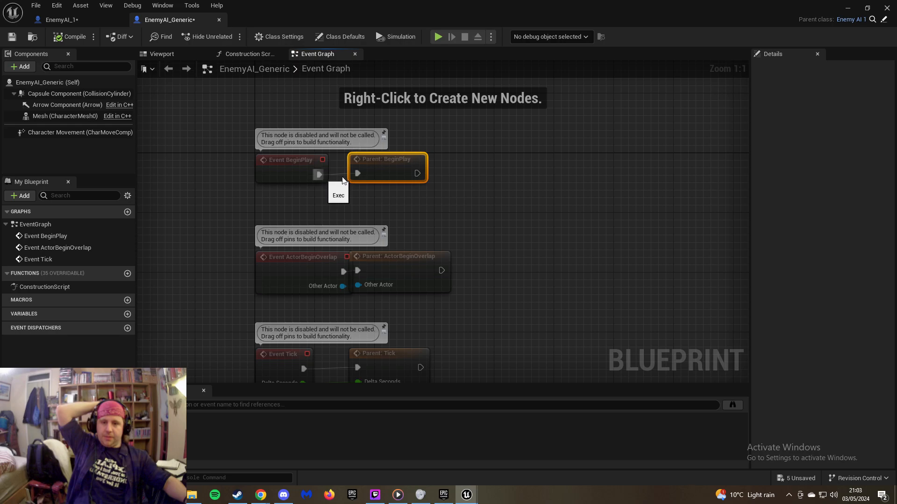
Check the actions available from Parent: BeginPlay's output and move the Parent: ActorBeginOverlap node clear of its event node
{"action": "left_click_drag", "start_coordinate": [417, 174], "coordinate": [447, 174]}
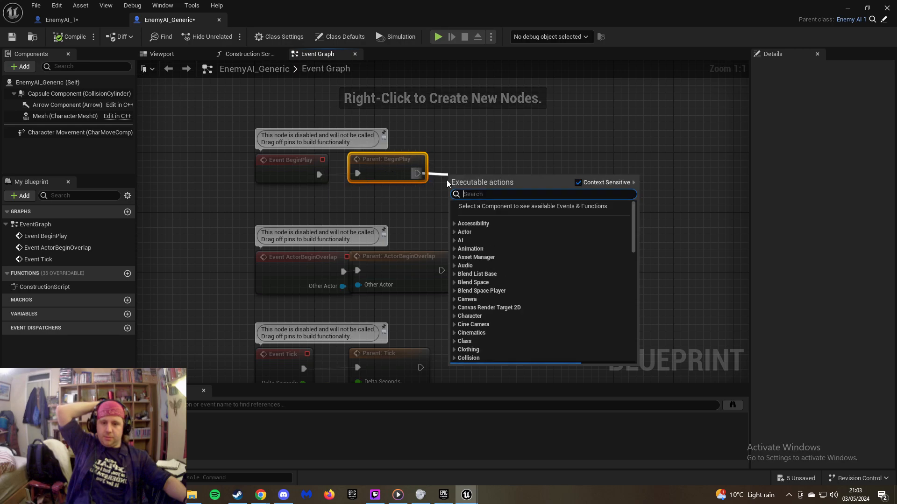
{"action": "left_click", "coordinate": [428, 197]}
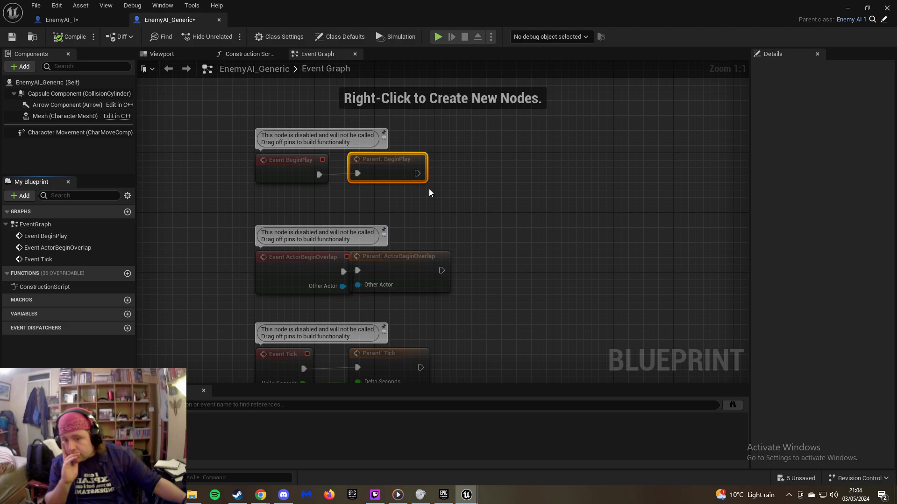
{"action": "left_click_drag", "start_coordinate": [426, 256], "coordinate": [445, 256]}
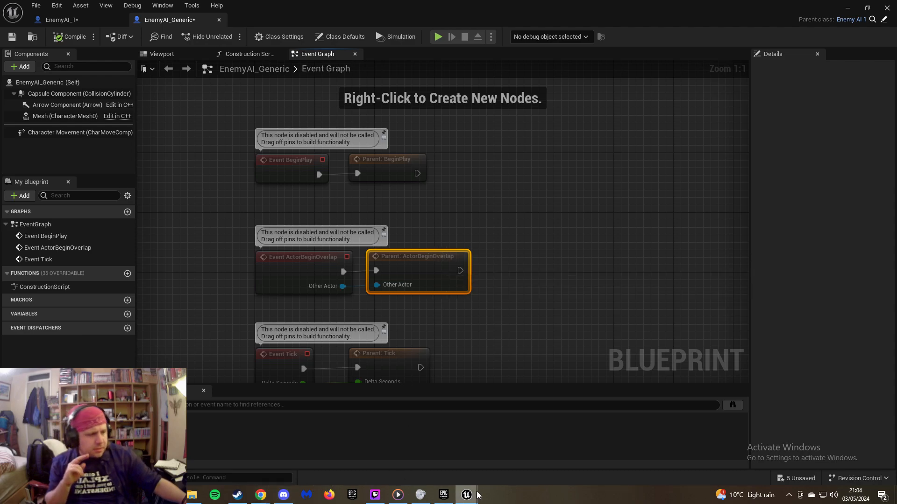
Return to the ThirdPersonMap level and select the EnemyAI_1 actor
{"action": "mouse_move", "coordinate": [476, 492]}
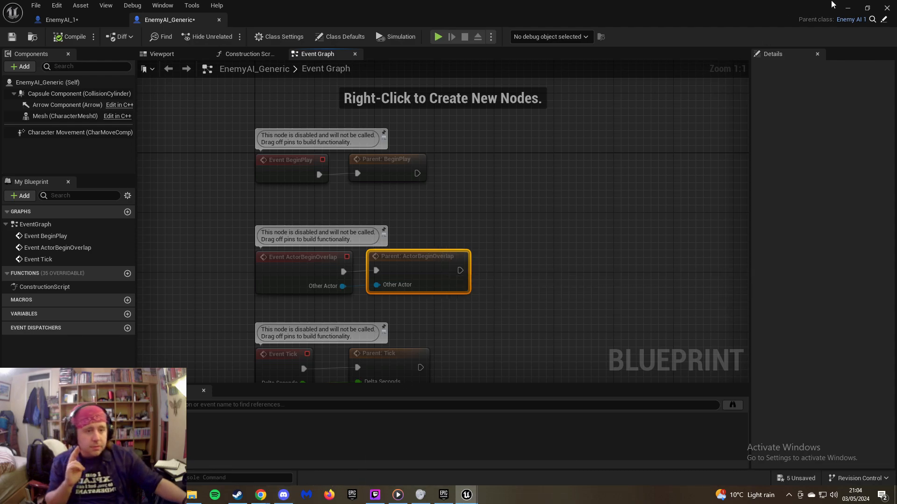
{"action": "left_click", "coordinate": [846, 7]}
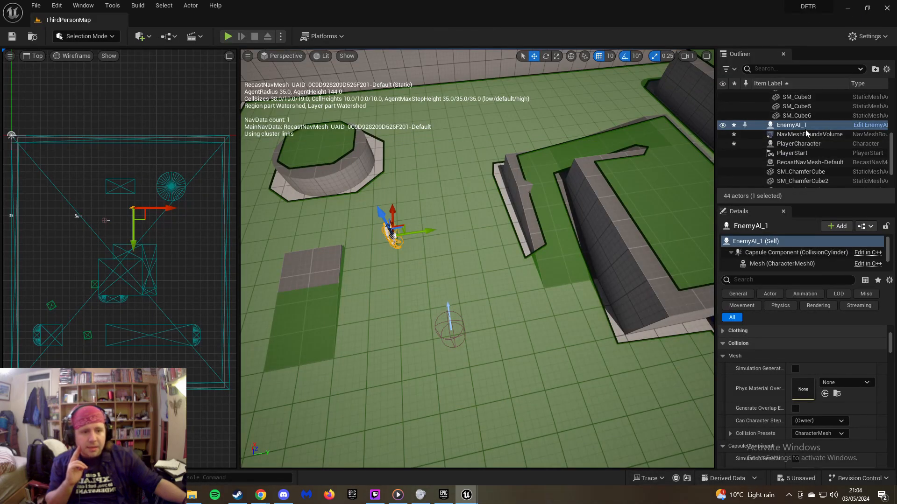
{"action": "left_click", "coordinate": [792, 126]}
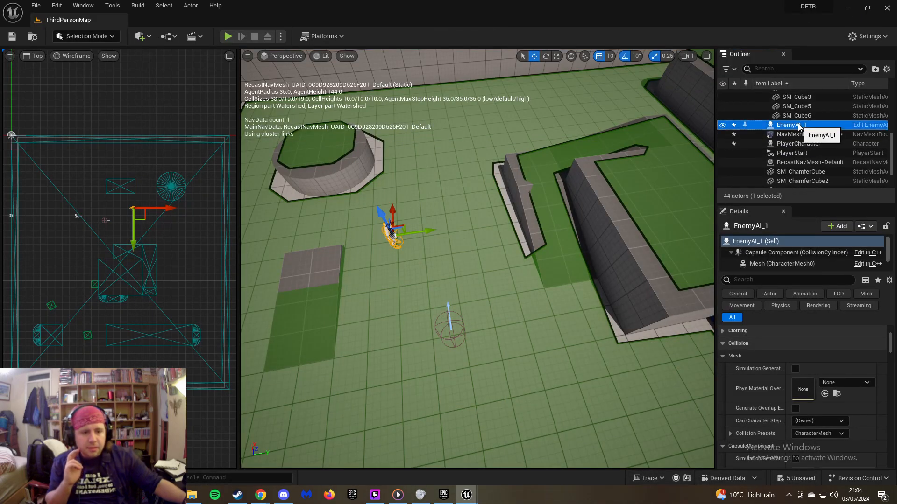
Collapse EnemyAI_1's property categories from Collision through Lighting, Deformer and Rendering to Path Tracing while looking for its point variables
{"action": "left_click", "coordinate": [722, 356]}
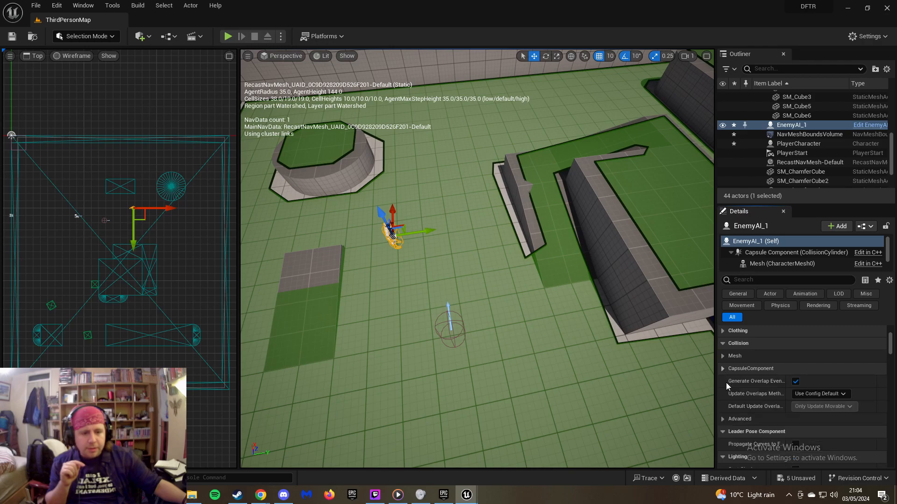
{"action": "left_click", "coordinate": [722, 345]}
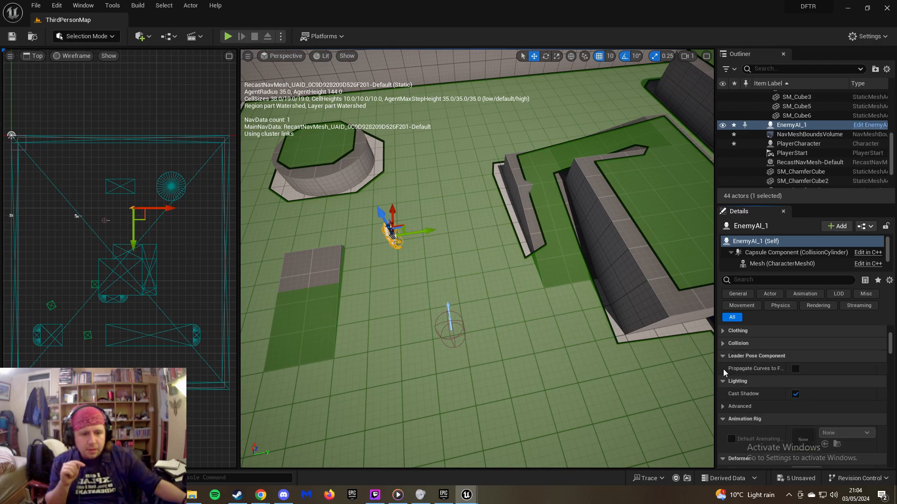
{"action": "left_click", "coordinate": [723, 356]}
{"action": "left_click", "coordinate": [722, 369]}
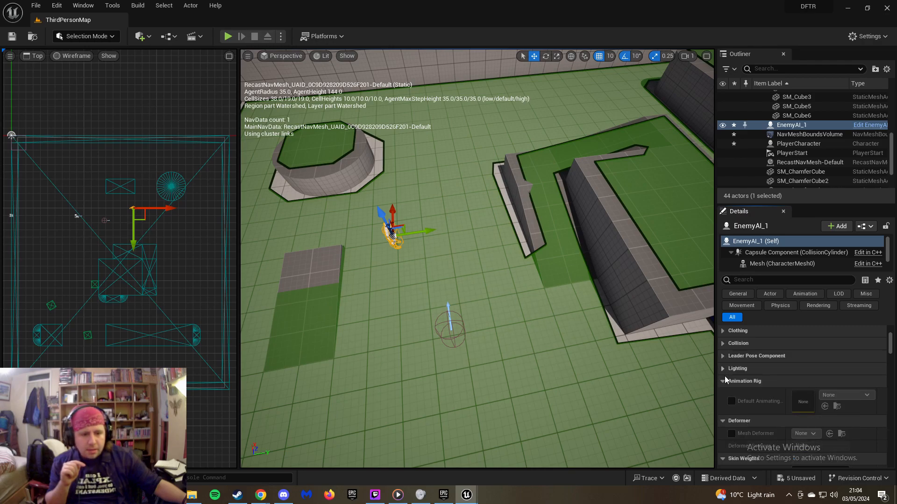
{"action": "left_click", "coordinate": [724, 382]}
{"action": "left_click", "coordinate": [724, 394]}
{"action": "left_click", "coordinate": [725, 406]}
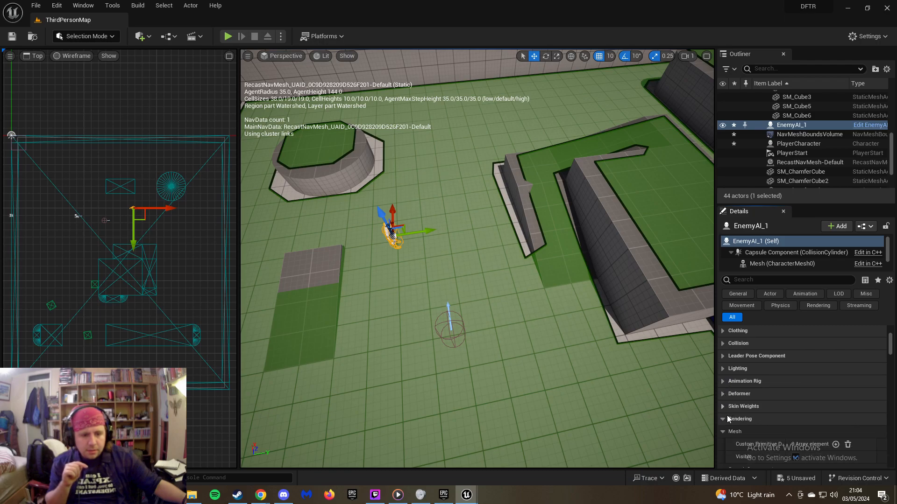
{"action": "left_click", "coordinate": [724, 420]}
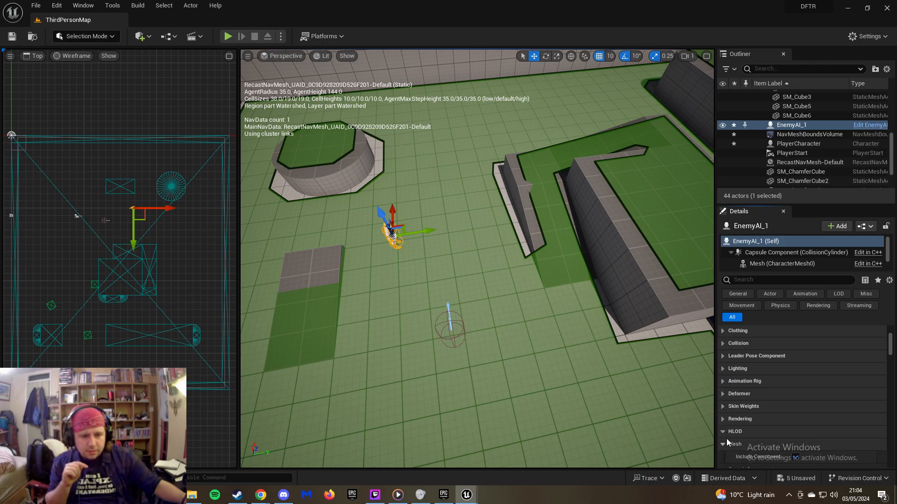
{"action": "left_click", "coordinate": [724, 433]}
{"action": "left_click", "coordinate": [723, 443]}
Collapse EnemyAI_1's categories from Mobile, Navigation and Ray Tracing through Tags, Asset User Data, Activation and Cooking to continue the property search
{"action": "scroll", "coordinate": [734, 399], "scroll_direction": "down", "scroll_amount": 3}
{"action": "left_click", "coordinate": [722, 413]}
{"action": "left_click", "coordinate": [725, 424]}
{"action": "left_click", "coordinate": [724, 436]}
{"action": "left_click", "coordinate": [724, 449]}
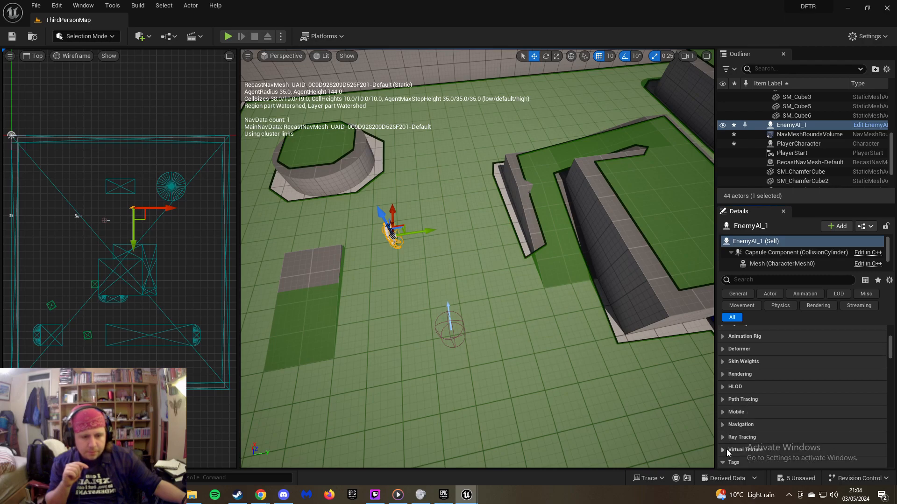
{"action": "scroll", "coordinate": [726, 449], "scroll_direction": "down", "scroll_amount": 2}
{"action": "left_click", "coordinate": [724, 433]}
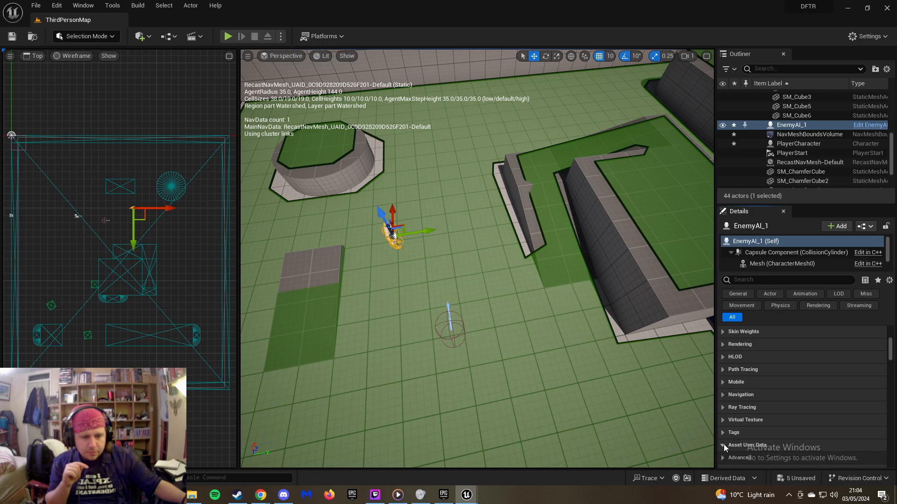
{"action": "left_click", "coordinate": [724, 444]}
{"action": "scroll", "coordinate": [724, 445], "scroll_direction": "down", "scroll_amount": 3}
{"action": "left_click", "coordinate": [723, 413]}
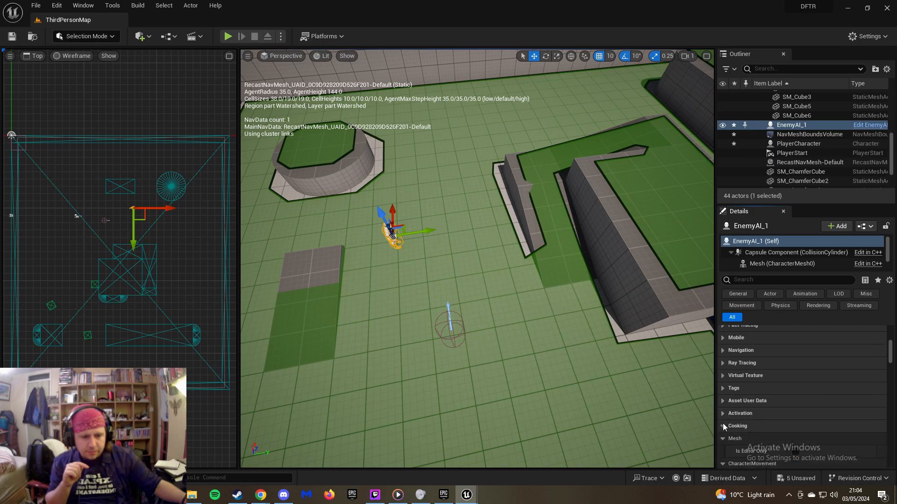
{"action": "left_click", "coordinate": [722, 425]}
{"action": "left_click", "coordinate": [724, 439]}
{"action": "left_click", "coordinate": [725, 450]}
Collapse EnemyAI_1's Character Movement categories from Jumping / Falling and Gravity through Swimming, Flying and Rotation Settings to Physics Interaction
{"action": "scroll", "coordinate": [726, 439], "scroll_direction": "down", "scroll_amount": 7}
{"action": "left_click", "coordinate": [722, 359]}
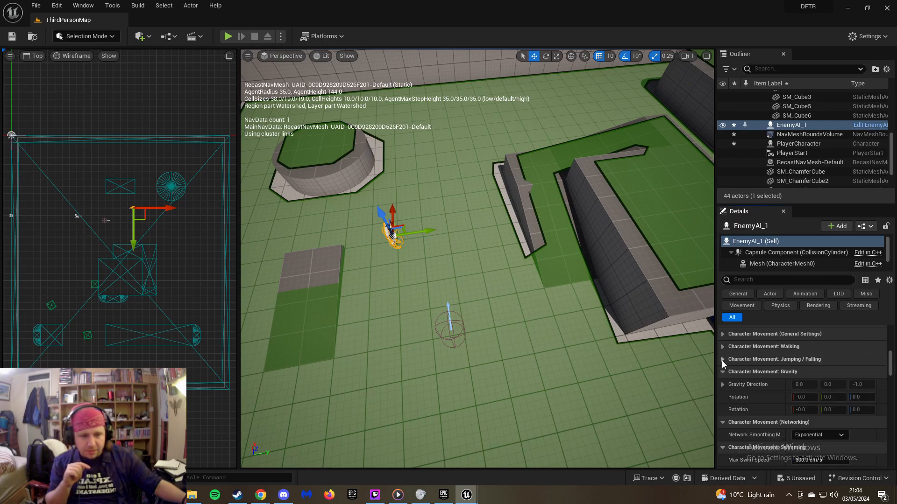
{"action": "left_click", "coordinate": [723, 371]}
{"action": "left_click", "coordinate": [723, 385]}
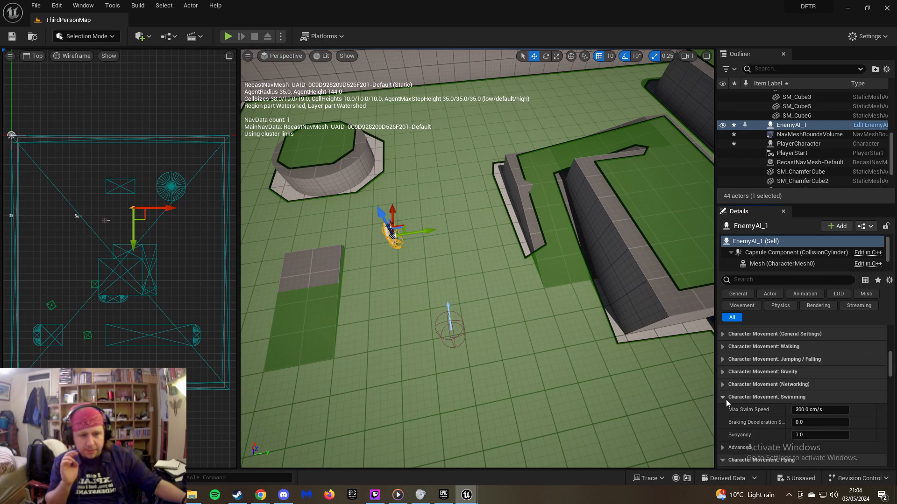
{"action": "left_click", "coordinate": [725, 397]}
{"action": "left_click", "coordinate": [725, 410]}
{"action": "left_click", "coordinate": [723, 422]}
{"action": "left_click", "coordinate": [724, 435]}
{"action": "left_click", "coordinate": [726, 447]}
{"action": "scroll", "coordinate": [725, 443], "scroll_direction": "down", "scroll_amount": 3}
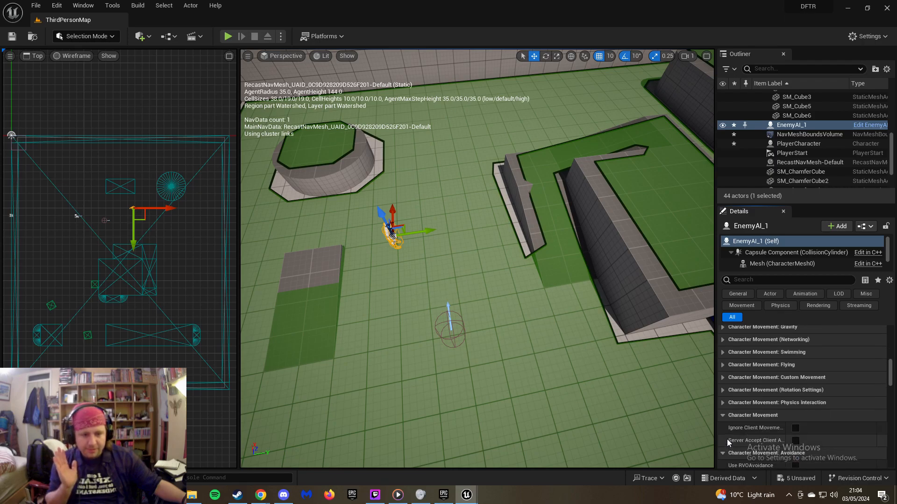
Collapse EnemyAI_1's remaining movement categories, including Avoidance, Root Motion, Nav Movement, Velocity, Planar Movement and Movement Component, plus Shape
{"action": "left_click", "coordinate": [721, 386]}
{"action": "left_click", "coordinate": [723, 397]}
{"action": "left_click", "coordinate": [723, 410]}
{"action": "left_click", "coordinate": [724, 423]}
{"action": "left_click", "coordinate": [723, 435]}
{"action": "left_click", "coordinate": [723, 447]}
{"action": "scroll", "coordinate": [724, 444], "scroll_direction": "down", "scroll_amount": 3}
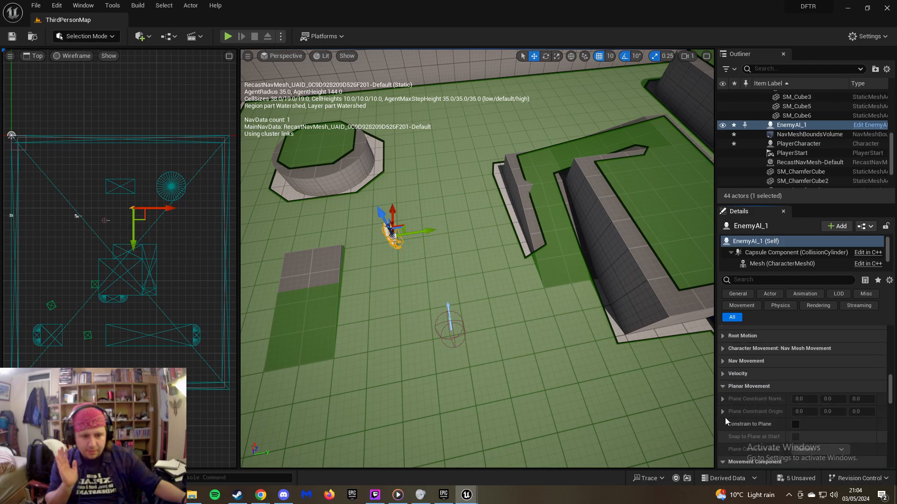
{"action": "left_click", "coordinate": [723, 386]}
{"action": "left_click", "coordinate": [725, 399]}
{"action": "left_click", "coordinate": [726, 411]}
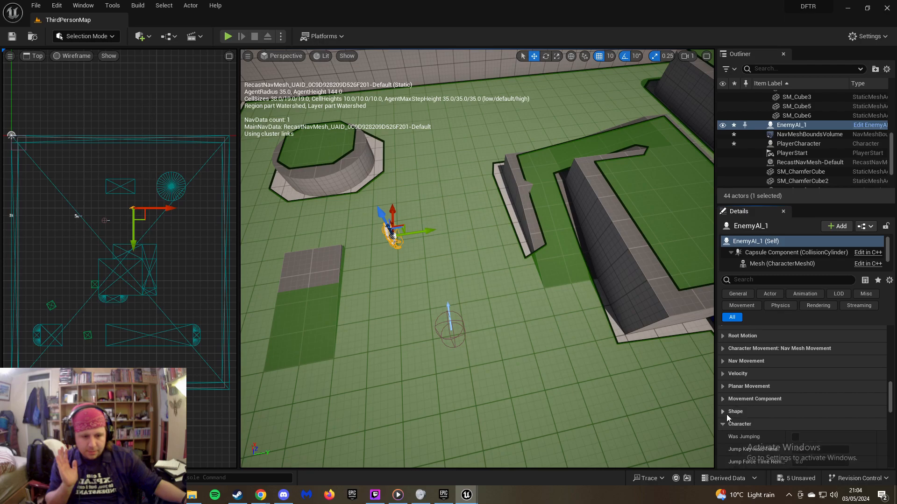
Collapse EnemyAI_1's Character, Camera, Pawn, Replication, Networking, World Partition, Input and Actor categories
{"action": "left_click", "coordinate": [726, 424]}
{"action": "left_click", "coordinate": [727, 436]}
{"action": "left_click", "coordinate": [725, 449]}
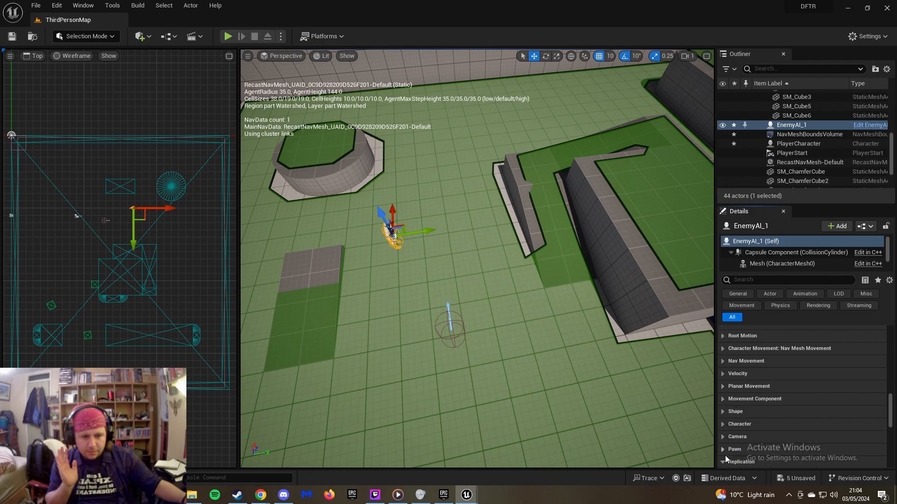
{"action": "left_click", "coordinate": [726, 460]}
{"action": "scroll", "coordinate": [733, 413], "scroll_direction": "down", "scroll_amount": 3}
{"action": "left_click", "coordinate": [724, 400]}
{"action": "left_click", "coordinate": [724, 411]}
{"action": "left_click", "coordinate": [727, 424]}
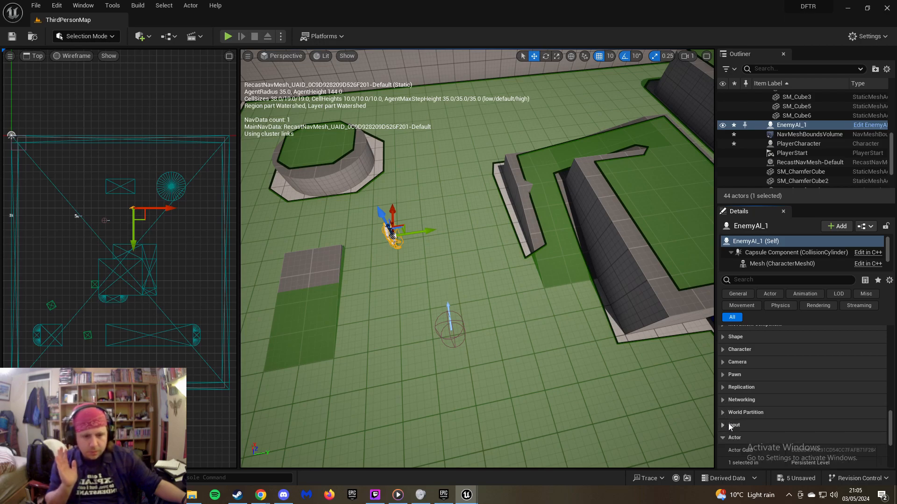
{"action": "left_click", "coordinate": [721, 425]}
{"action": "left_click", "coordinate": [723, 425]}
{"action": "left_click", "coordinate": [724, 435]}
Review EnemyAI_1's collapsed categories and check the advanced Animation settings for the patrol point variables
{"action": "scroll", "coordinate": [730, 420], "scroll_direction": "up", "scroll_amount": 5}
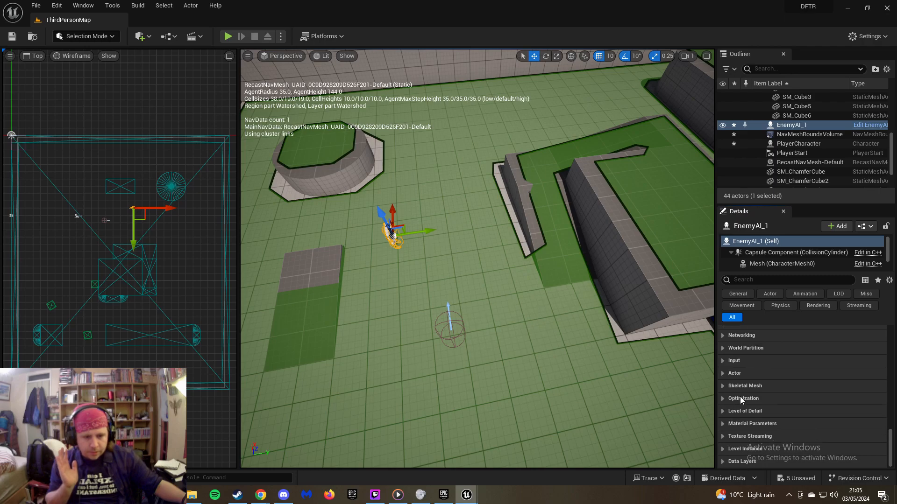
{"action": "scroll", "coordinate": [751, 370], "scroll_direction": "up", "scroll_amount": 10}
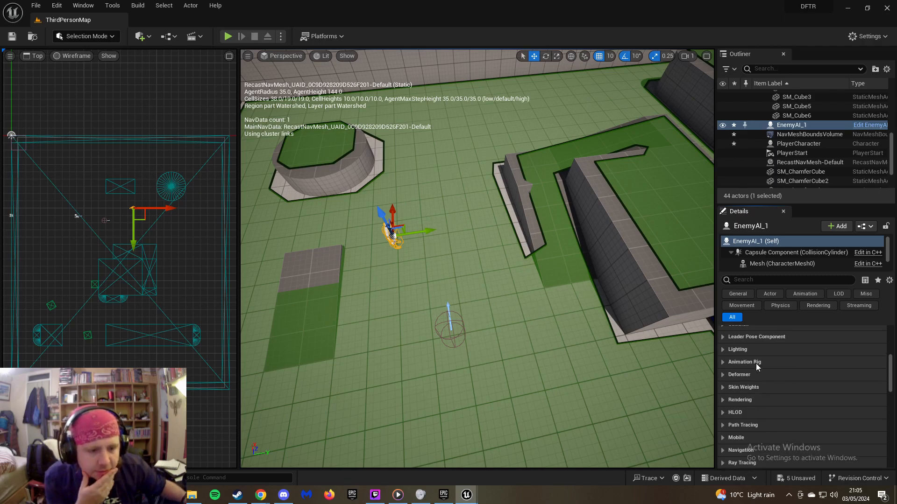
{"action": "scroll", "coordinate": [755, 367], "scroll_direction": "up", "scroll_amount": 1}
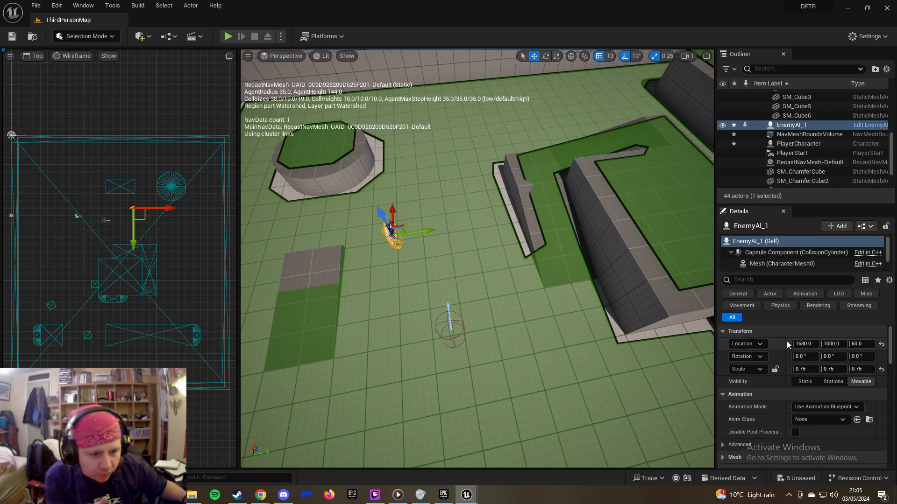
{"action": "left_click", "coordinate": [723, 445]}
{"action": "scroll", "coordinate": [730, 411], "scroll_direction": "down", "scroll_amount": 3}
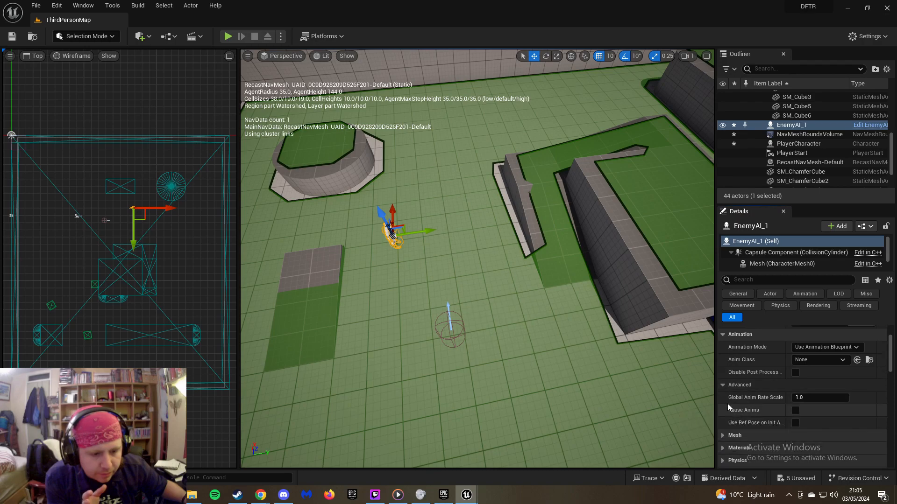
{"action": "left_click", "coordinate": [724, 386]}
{"action": "scroll", "coordinate": [749, 361], "scroll_direction": "up", "scroll_amount": 3}
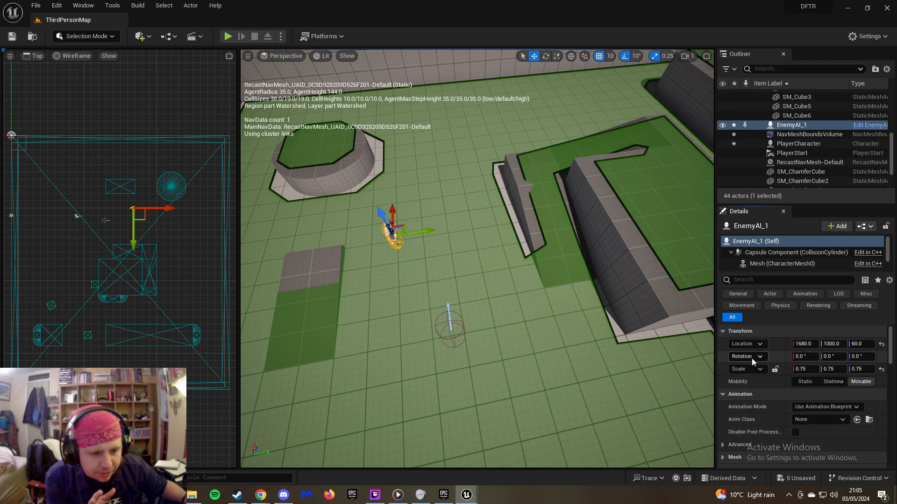
Inspect EnemyAI_1's Capsule Component and Mesh, and recheck the actor's own properties for the patrol points
{"action": "left_click", "coordinate": [787, 252]}
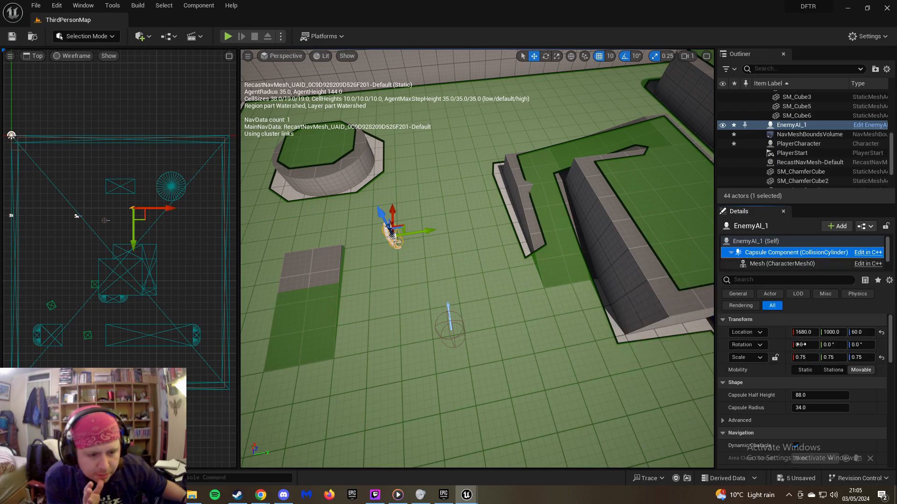
{"action": "left_click", "coordinate": [783, 265]}
{"action": "left_click", "coordinate": [772, 242]}
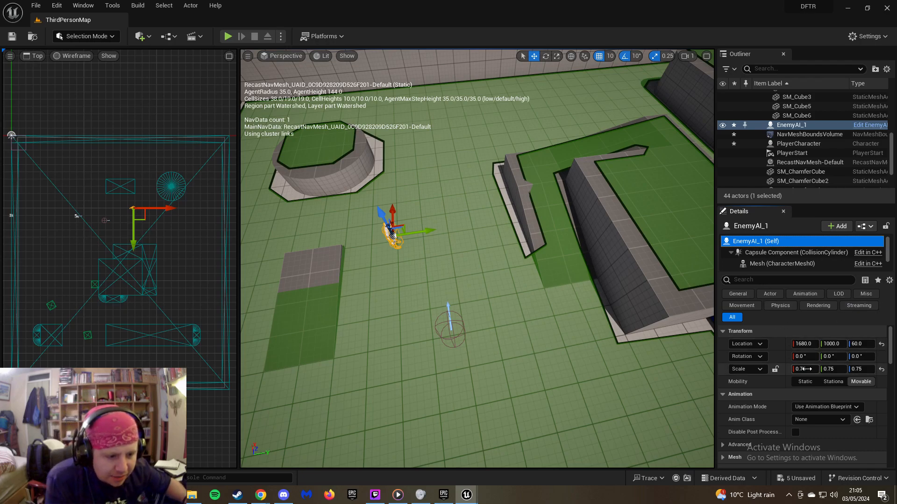
{"action": "scroll", "coordinate": [806, 369], "scroll_direction": "down", "scroll_amount": 3}
{"action": "scroll", "coordinate": [806, 368], "scroll_direction": "down", "scroll_amount": 2}
{"action": "scroll", "coordinate": [806, 369], "scroll_direction": "up", "scroll_amount": 4}
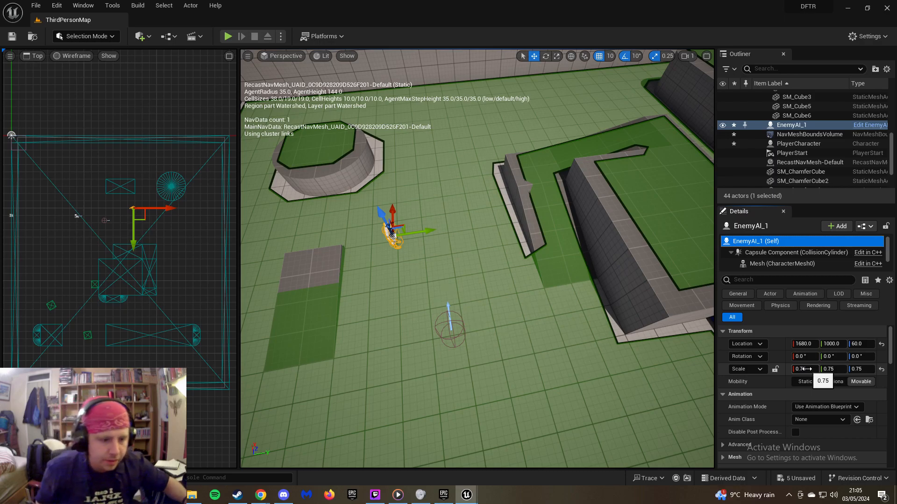
{"action": "scroll", "coordinate": [771, 408], "scroll_direction": "down", "scroll_amount": 1}
{"action": "scroll", "coordinate": [763, 419], "scroll_direction": "down", "scroll_amount": 2}
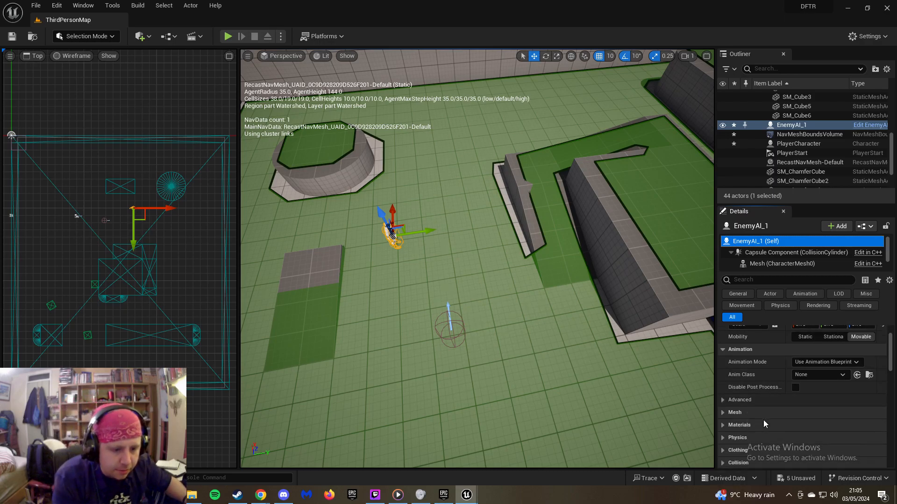
{"action": "scroll", "coordinate": [763, 419], "scroll_direction": "up", "scroll_amount": 3}
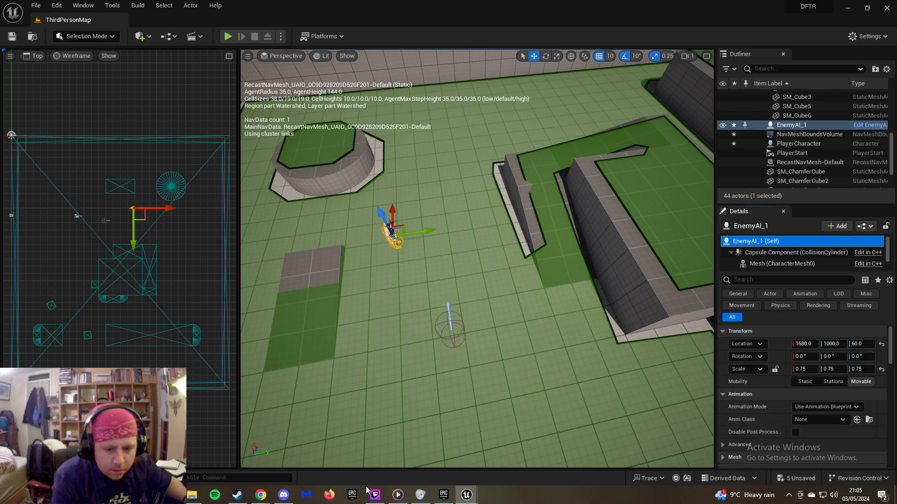
In the EnemyAI_1 blueprint, make the Point1 and Point2 variables instance editable, compile and save
{"action": "mouse_move", "coordinate": [466, 496]}
{"action": "left_click", "coordinate": [501, 459]}
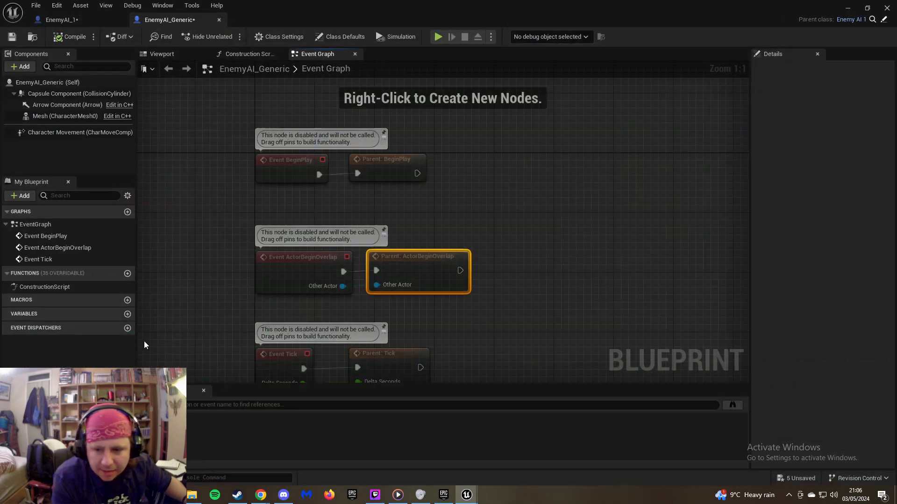
{"action": "left_click", "coordinate": [68, 20]}
{"action": "left_click", "coordinate": [48, 338]}
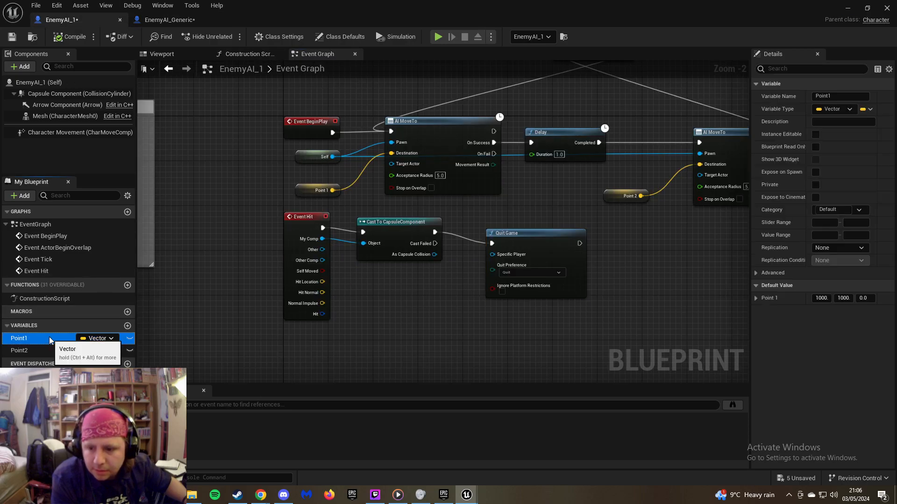
{"action": "left_click", "coordinate": [129, 339]}
{"action": "left_click", "coordinate": [129, 351]}
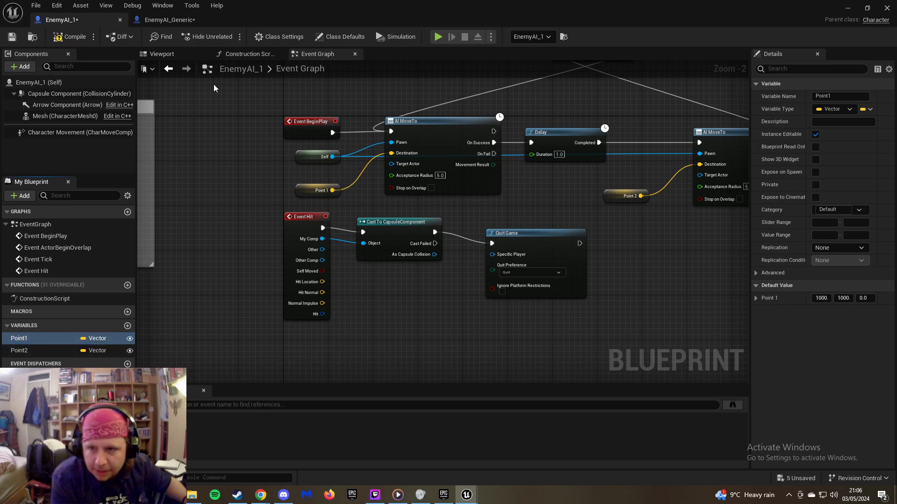
{"action": "left_click", "coordinate": [80, 38]}
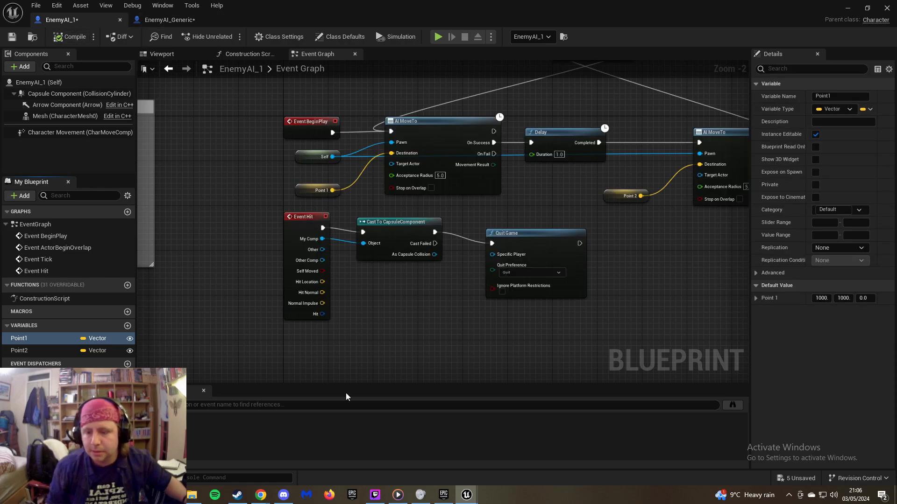
{"action": "key", "text": "ctrl+s"}
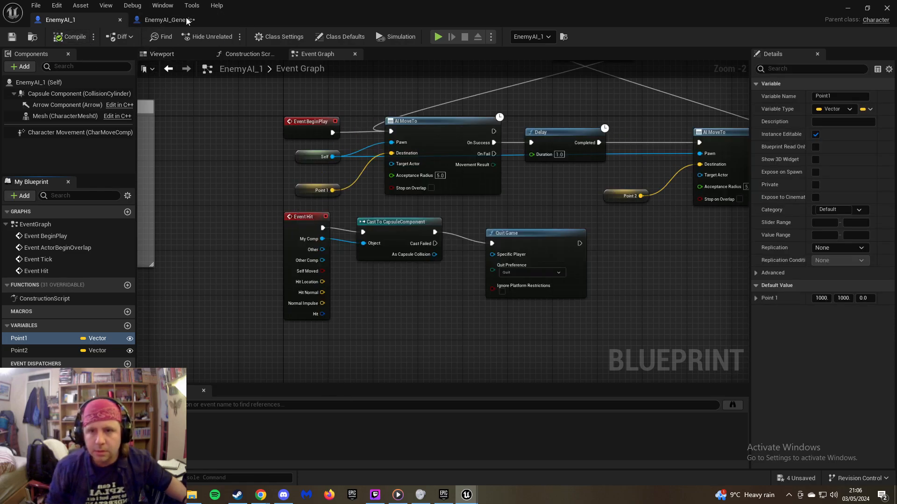
Return to the ThirdPersonMap level and check the Point 1 and Point 2 properties on the EnemyAI_1 actor
{"action": "left_click", "coordinate": [849, 8]}
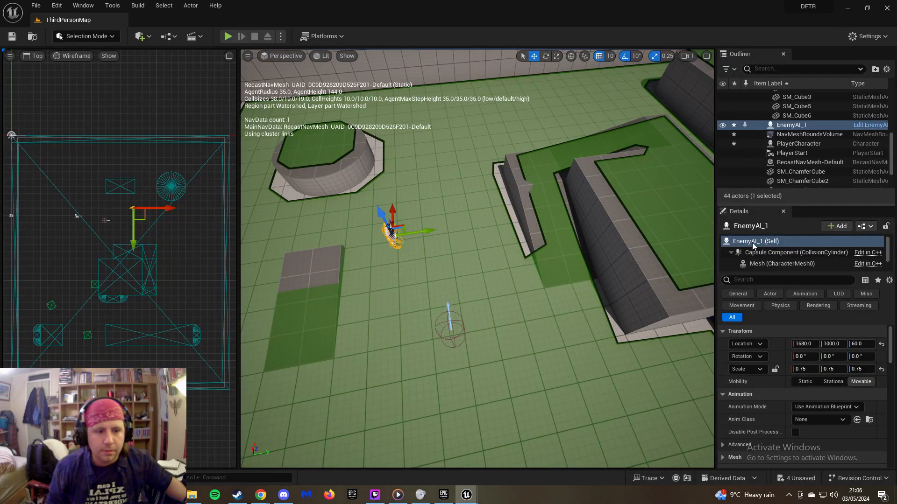
{"action": "left_click", "coordinate": [774, 265]}
{"action": "left_click", "coordinate": [773, 243]}
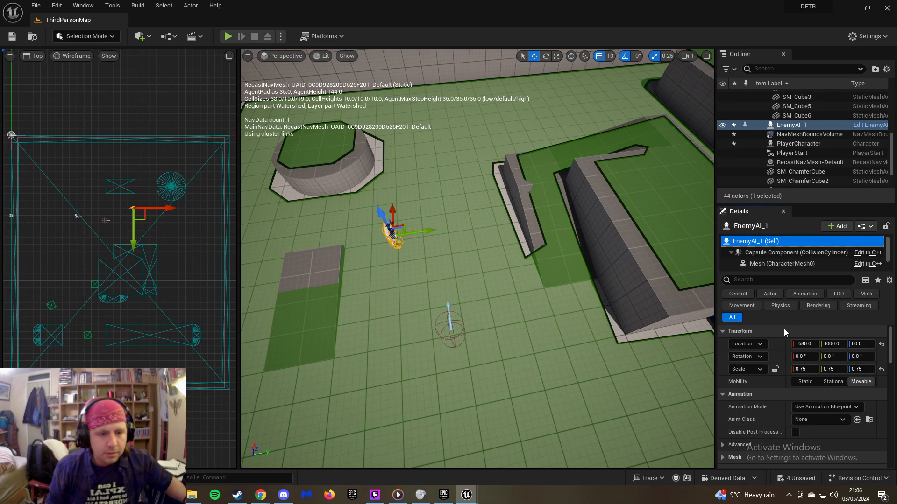
{"action": "scroll", "coordinate": [784, 329], "scroll_direction": "down", "scroll_amount": 5}
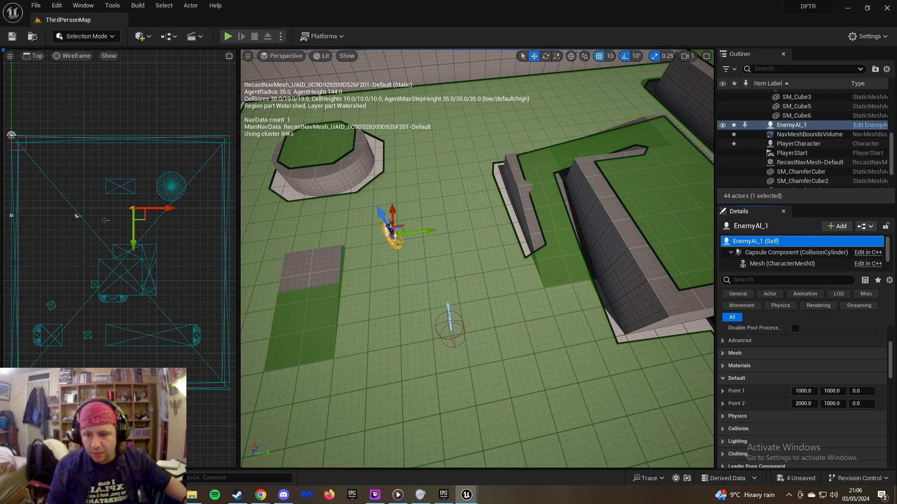
Locate the EnemyAI_1 blueprint asset and place a second enemy in the level, on the open floor beyond the first one
{"action": "key", "text": "ctrl+b"}
{"action": "left_click", "coordinate": [171, 359]}
{"action": "left_click_drag", "start_coordinate": [171, 360], "coordinate": [496, 124]}
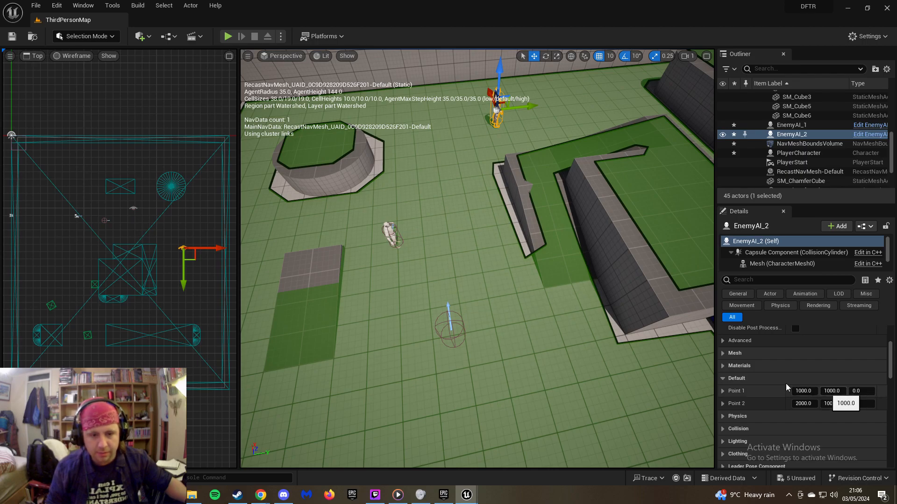
{"action": "left_click", "coordinate": [390, 238]}
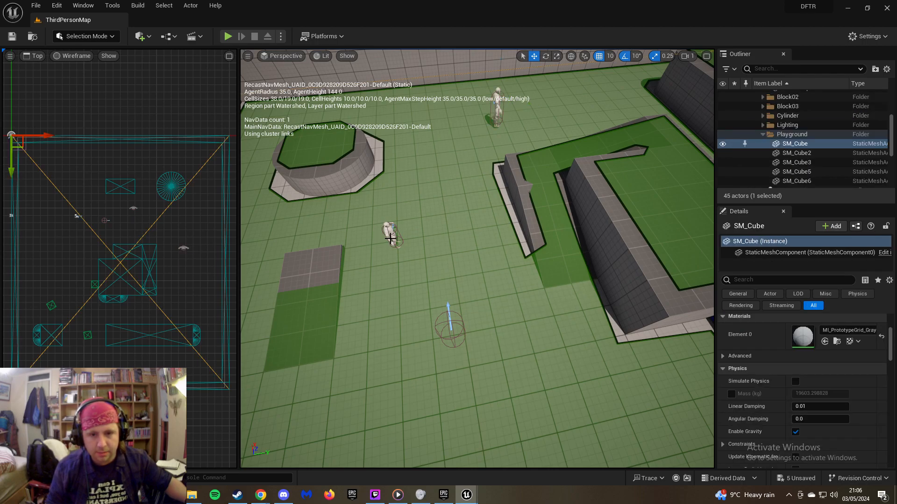
Compare the Point 1 and Point 2 properties of the EnemyAI_1 and EnemyAI_2 actors
{"action": "left_click", "coordinate": [762, 135]}
{"action": "left_click", "coordinate": [787, 144]}
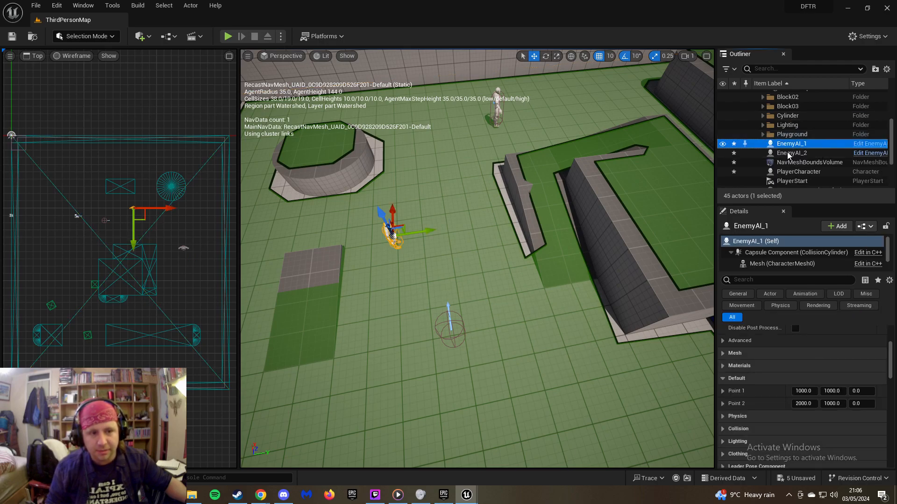
{"action": "left_click", "coordinate": [793, 153]}
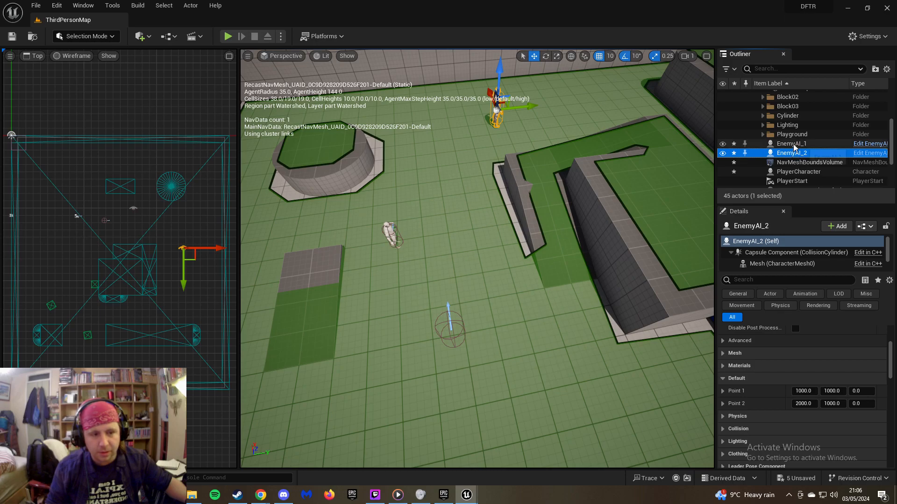
{"action": "key", "text": "Up"}
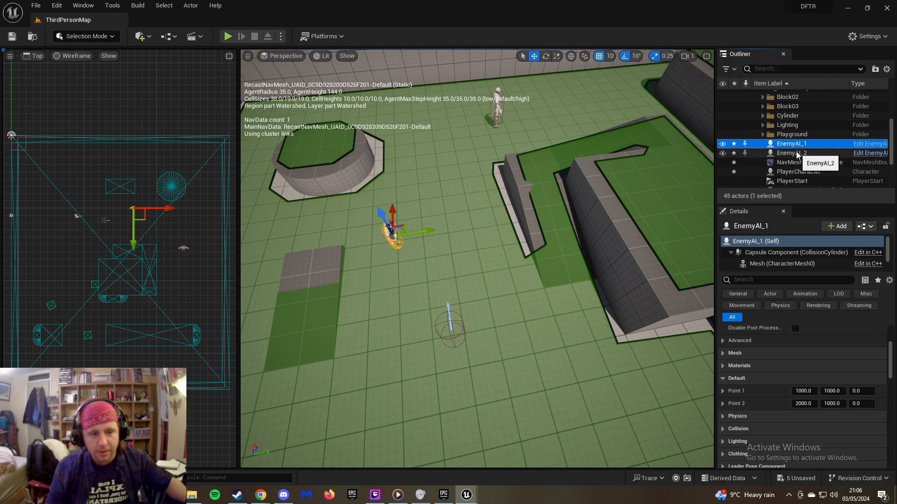
Set the Y values of EnemyAI_2's Point 1 and Point 2 to 1400, and shift the actor slightly along the Y axis
{"action": "left_click", "coordinate": [797, 154]}
{"action": "left_click", "coordinate": [836, 393]}
{"action": "type", "text": "1400"}
{"action": "key", "text": "Return"}
{"action": "left_click", "coordinate": [831, 402]}
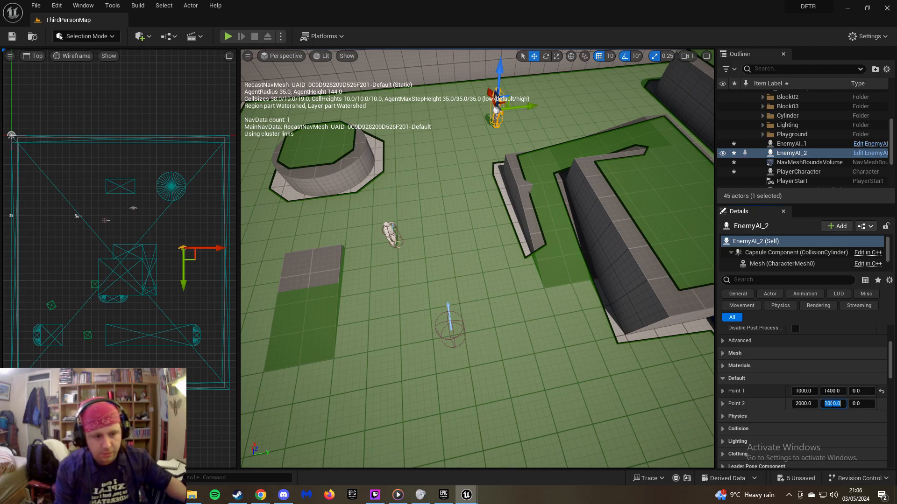
{"action": "left_click", "coordinate": [831, 403]}
{"action": "key", "text": "BackSpace"}
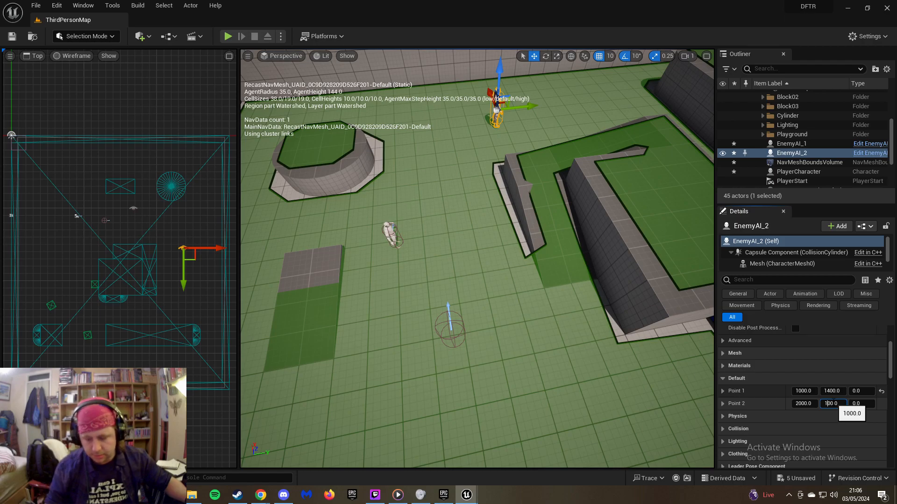
{"action": "type", "text": "4"}
{"action": "key", "text": "Return"}
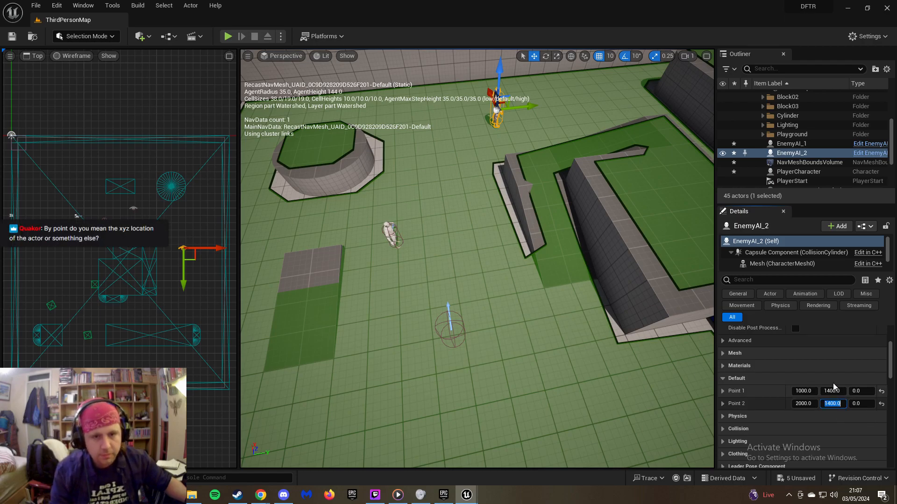
{"action": "left_click_drag", "start_coordinate": [523, 106], "coordinate": [491, 123]}
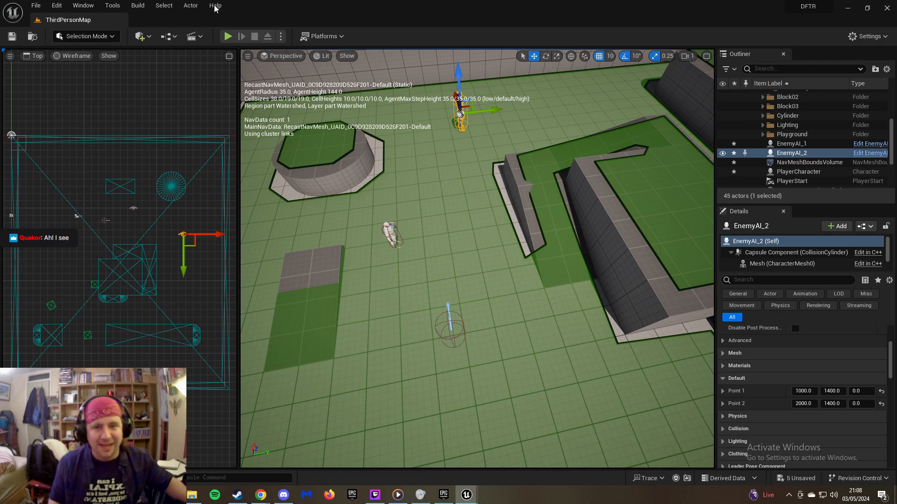
Play-test the level, walking the player up past both patrolling enemies, and end the session
{"action": "left_click", "coordinate": [228, 37]}
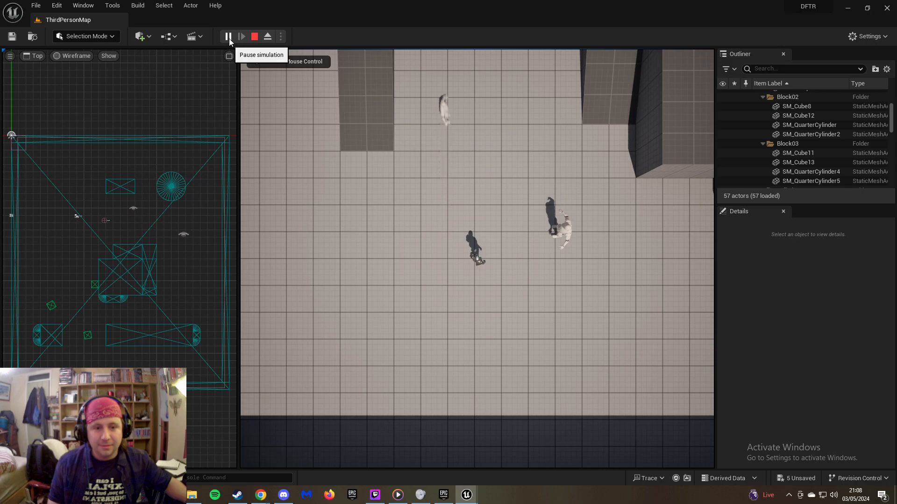
{"action": "left_click", "coordinate": [410, 111]}
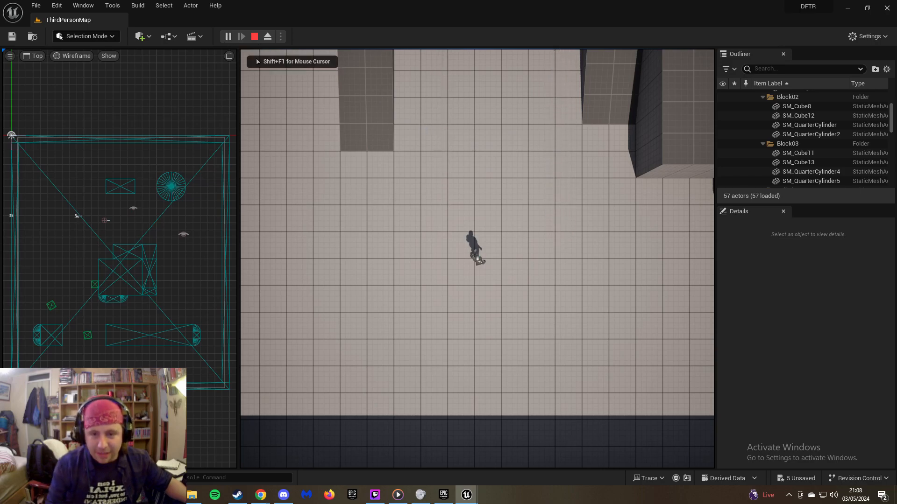
{"action": "key", "text": "d"}
{"action": "key", "text": "w"}
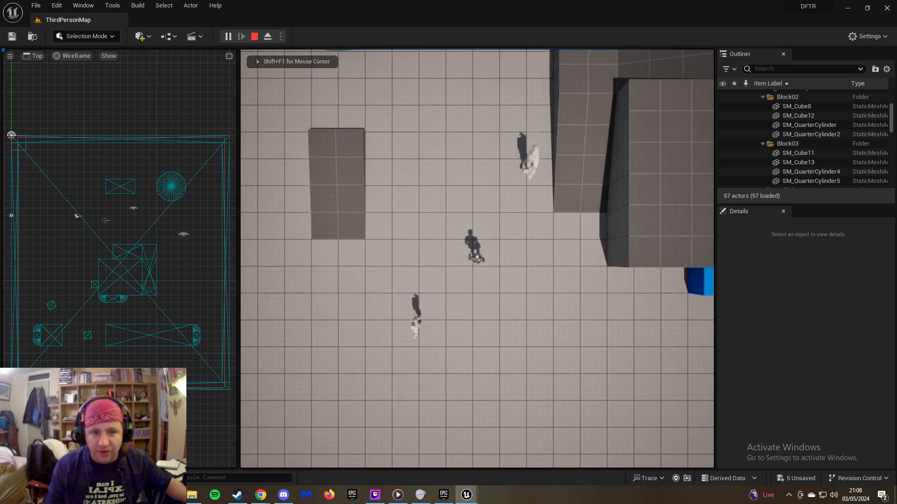
{"action": "key", "text": "w"}
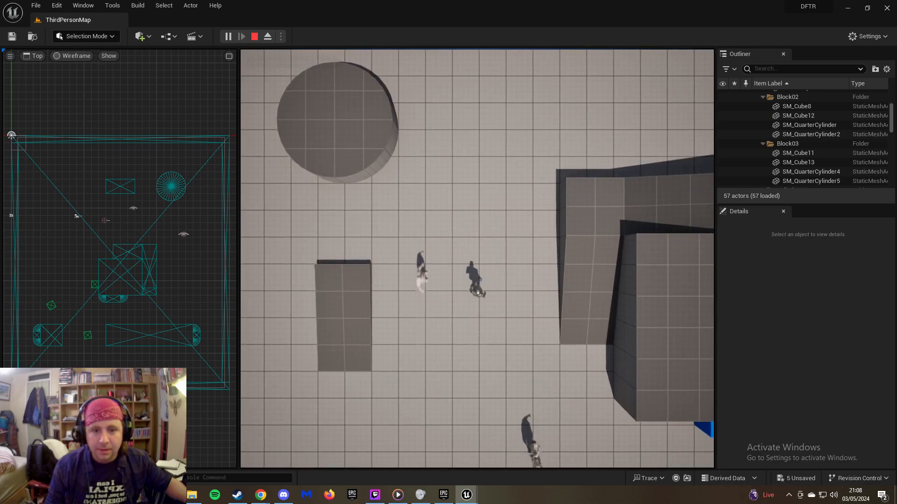
{"action": "key", "text": "a"}
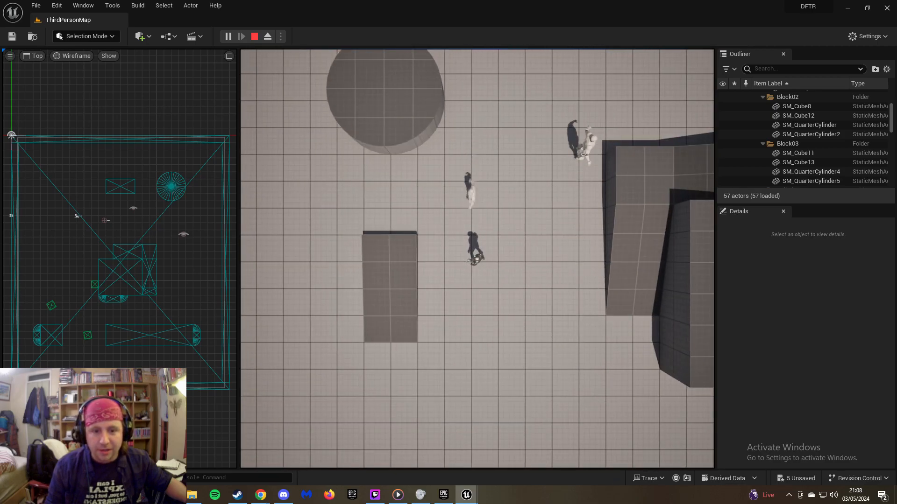
{"action": "key", "text": "Escape"}
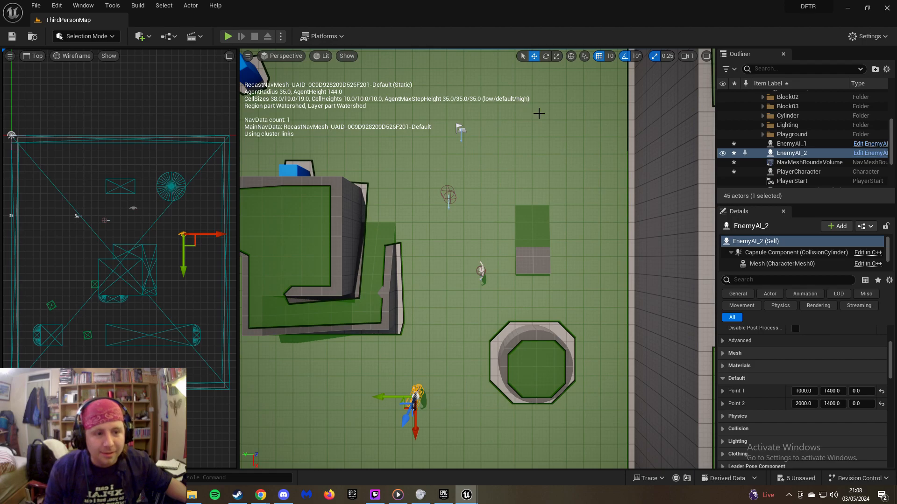
Move EnemyAI_2 farther along the Y axis, beyond the walled block, and briefly play-test the level
{"action": "right_click_drag", "start_coordinate": [413, 269], "coordinate": [385, 243]}
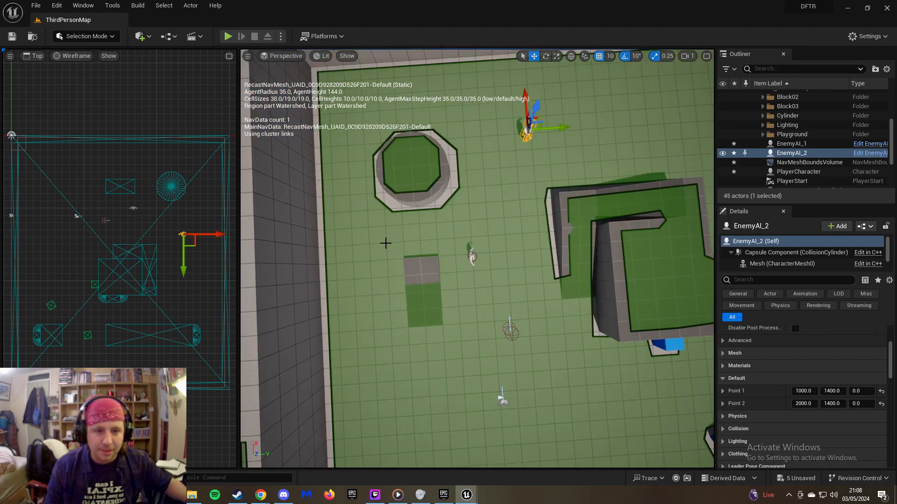
{"action": "left_click_drag", "start_coordinate": [558, 127], "coordinate": [703, 130]}
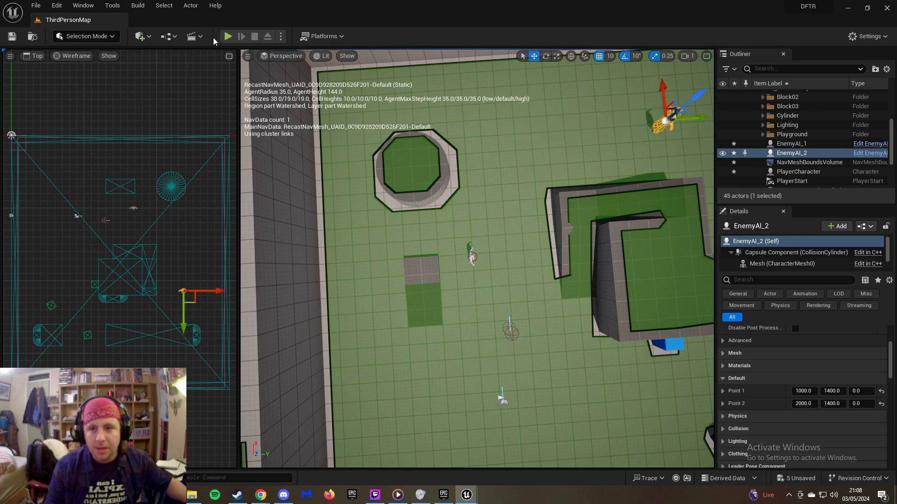
{"action": "left_click", "coordinate": [228, 40]}
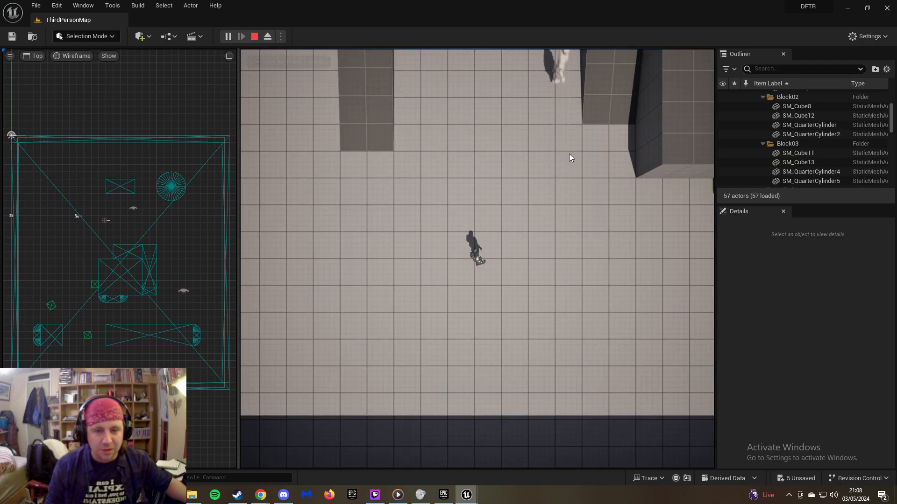
{"action": "left_click", "coordinate": [254, 37]}
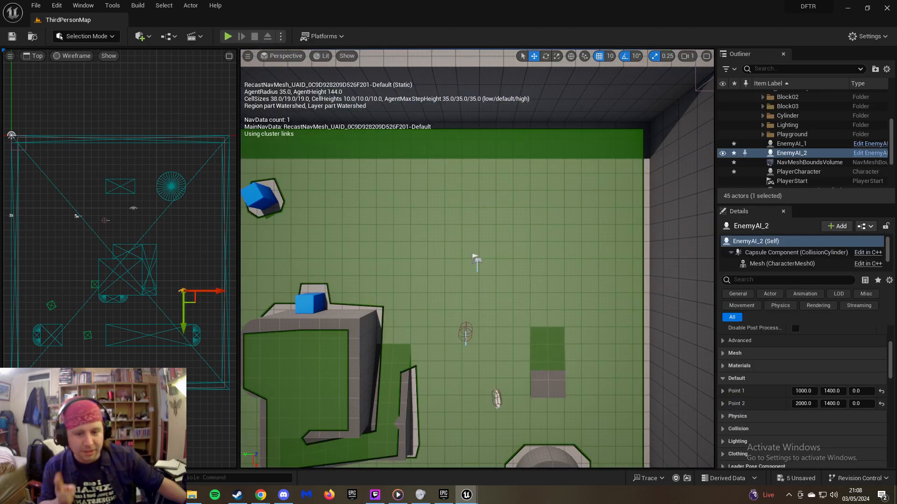
In the EnemyAI_1 blueprint, move the Quit Game node farther from the capsule cast and list the actions available for Event Hit's Other Comp pin
{"action": "mouse_move", "coordinate": [483, 497]}
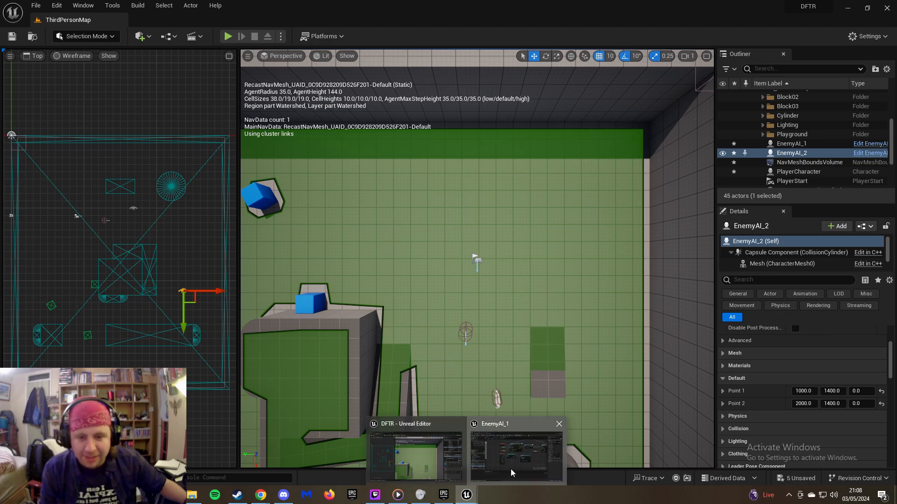
{"action": "left_click", "coordinate": [493, 444]}
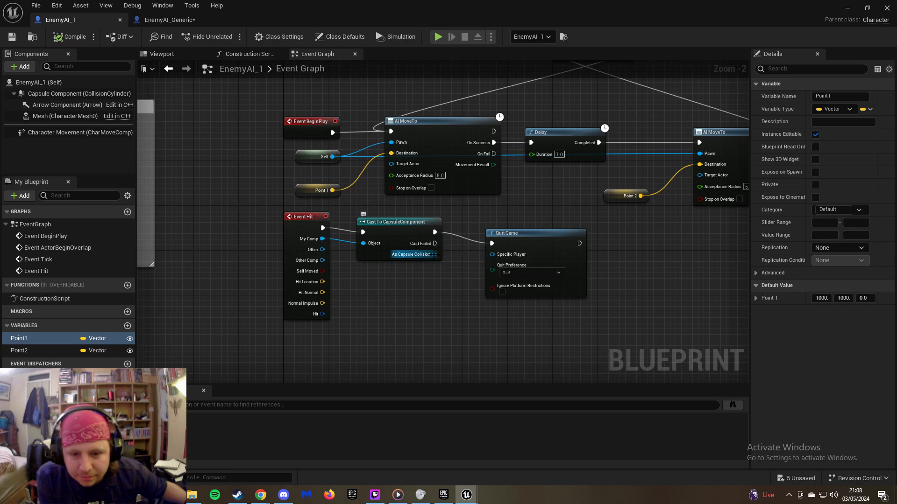
{"action": "left_click_drag", "start_coordinate": [517, 237], "coordinate": [571, 233]}
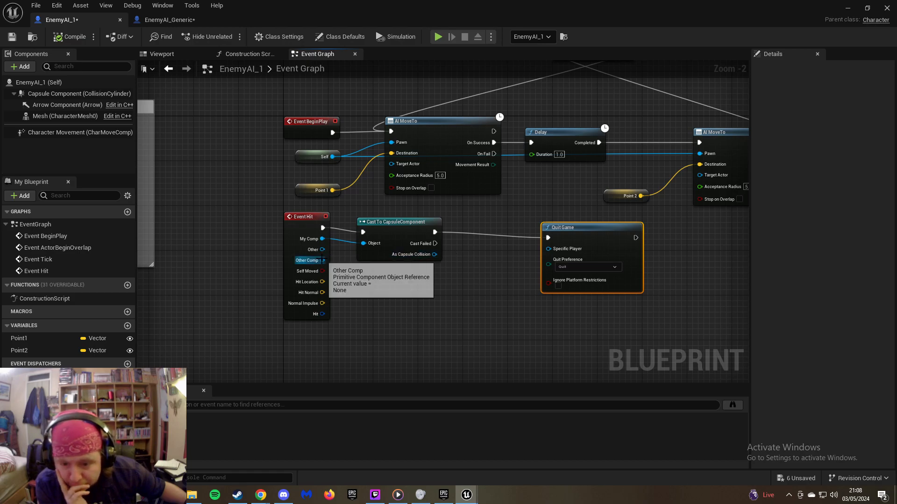
{"action": "left_click_drag", "start_coordinate": [322, 260], "coordinate": [360, 282]}
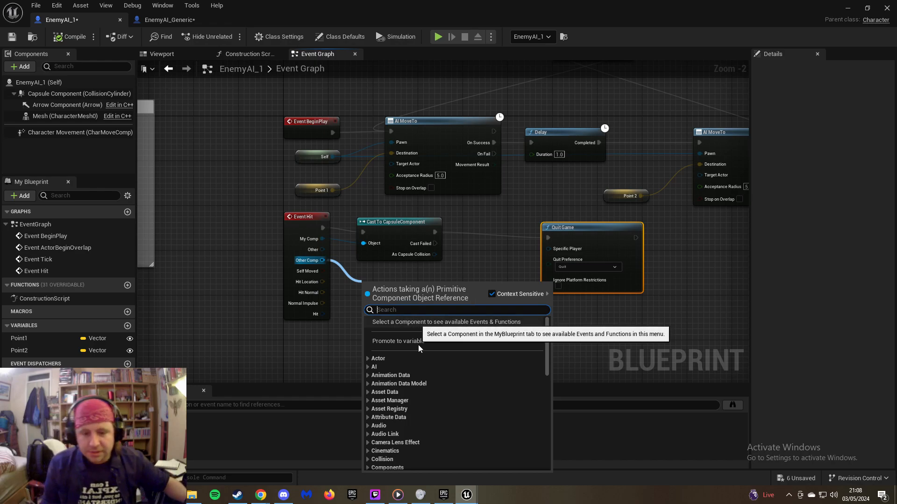
Return to the ThirdPersonMap level and inspect the PlayerCharacter actor and its type against the enemy actors
{"action": "mouse_move", "coordinate": [466, 495]}
{"action": "left_click", "coordinate": [414, 462]}
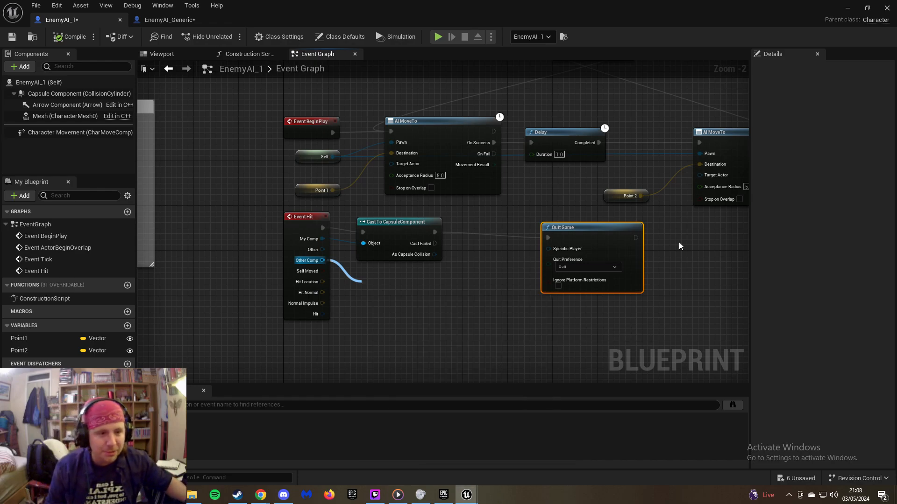
{"action": "left_click", "coordinate": [848, 7]}
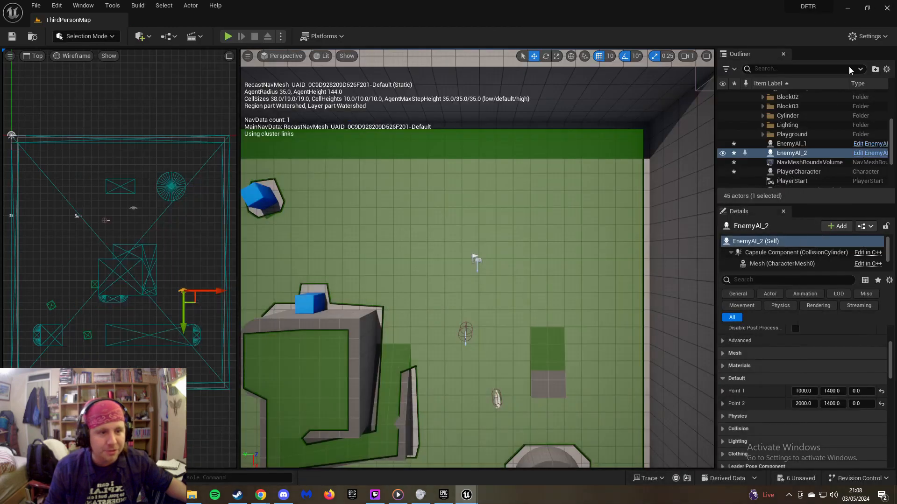
{"action": "left_click", "coordinate": [803, 175]}
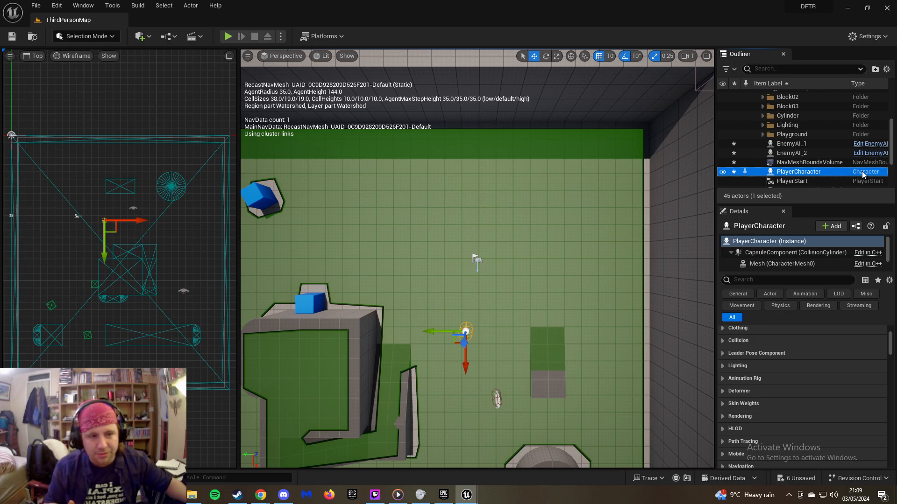
{"action": "scroll", "coordinate": [862, 171], "scroll_direction": "down", "scroll_amount": 3}
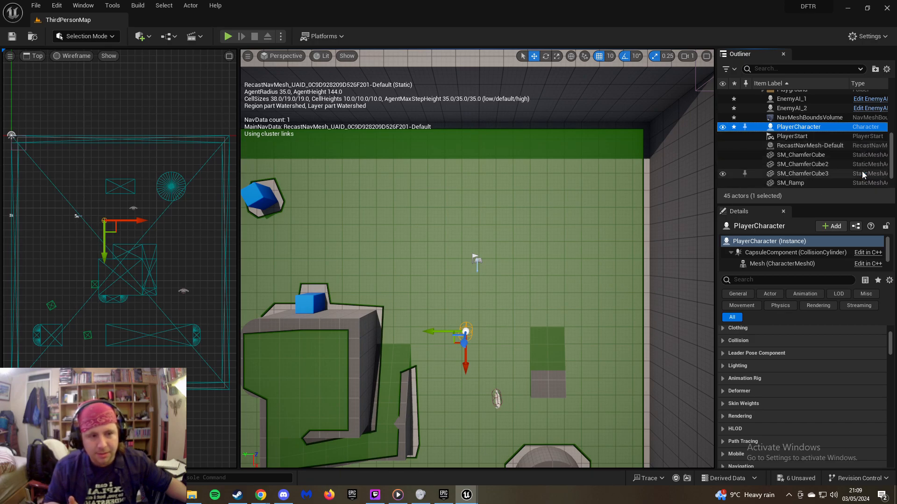
{"action": "scroll", "coordinate": [862, 171], "scroll_direction": "up", "scroll_amount": 4}
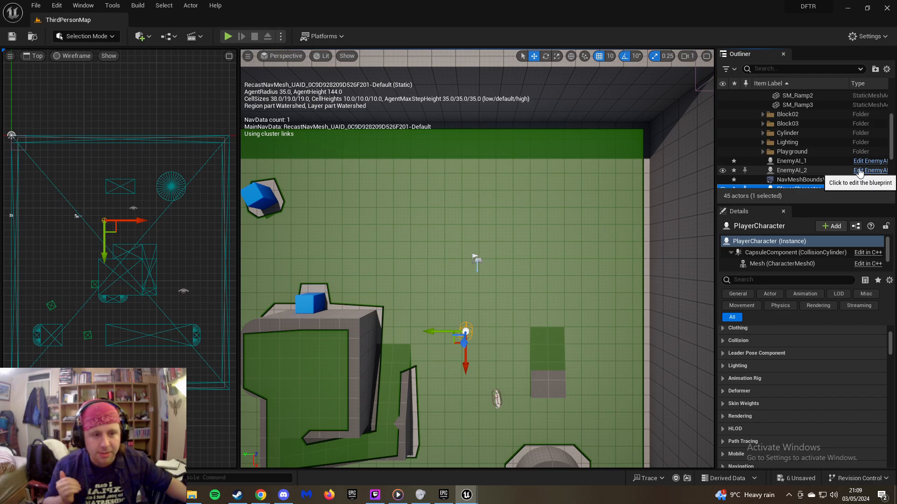
{"action": "scroll", "coordinate": [857, 171], "scroll_direction": "down", "scroll_amount": 2}
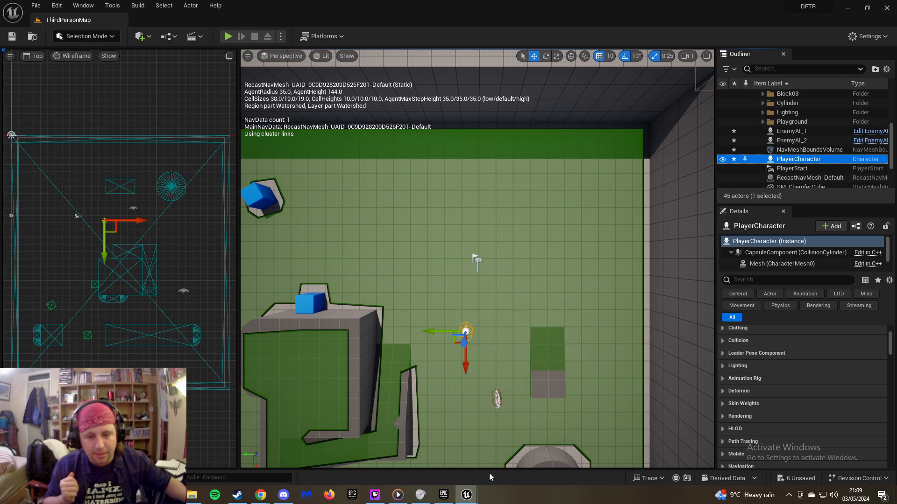
Find BP_ThirdPersonCharacter in the ThirdPerson Blueprints folder and move it into the The_Good folder
{"action": "key", "text": "ctrl+space"}
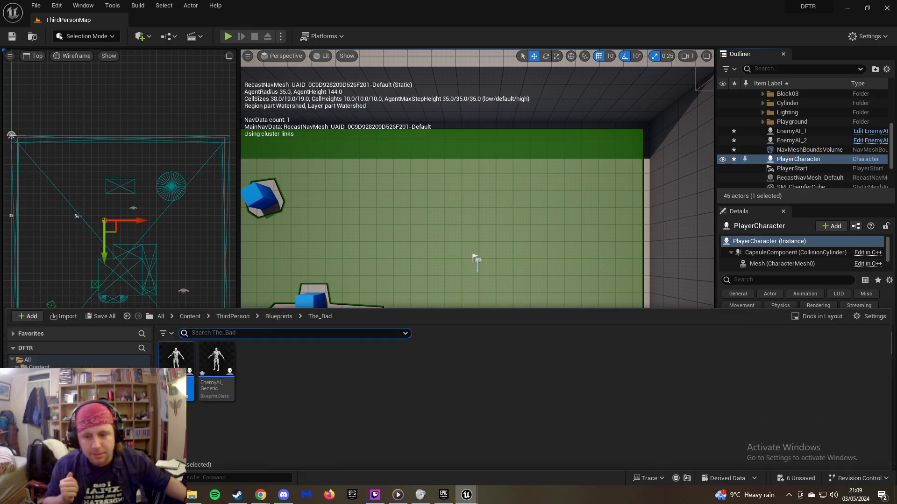
{"action": "left_click", "coordinate": [51, 411]}
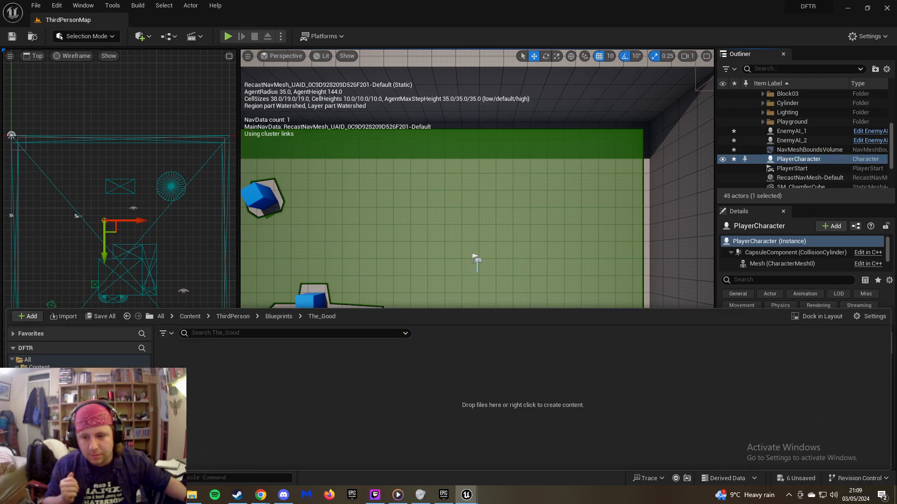
{"action": "left_click", "coordinate": [42, 389]}
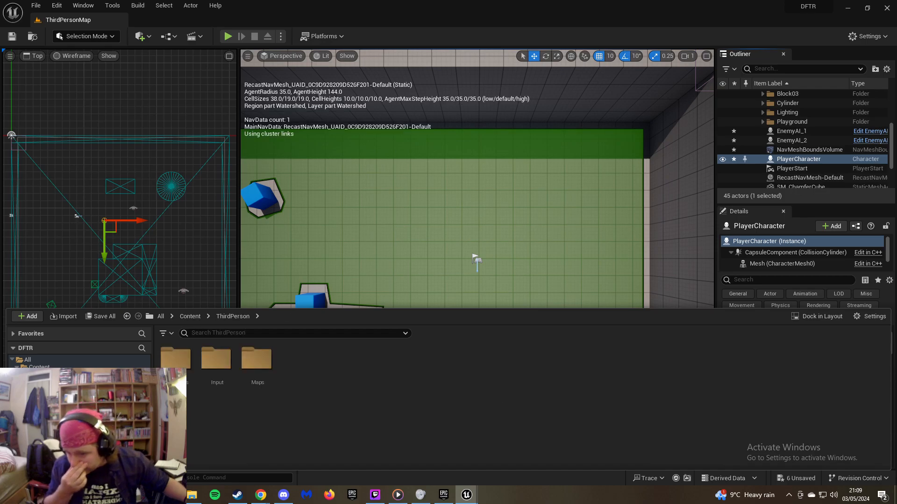
{"action": "left_click", "coordinate": [223, 372]}
{"action": "double_click", "coordinate": [224, 372]}
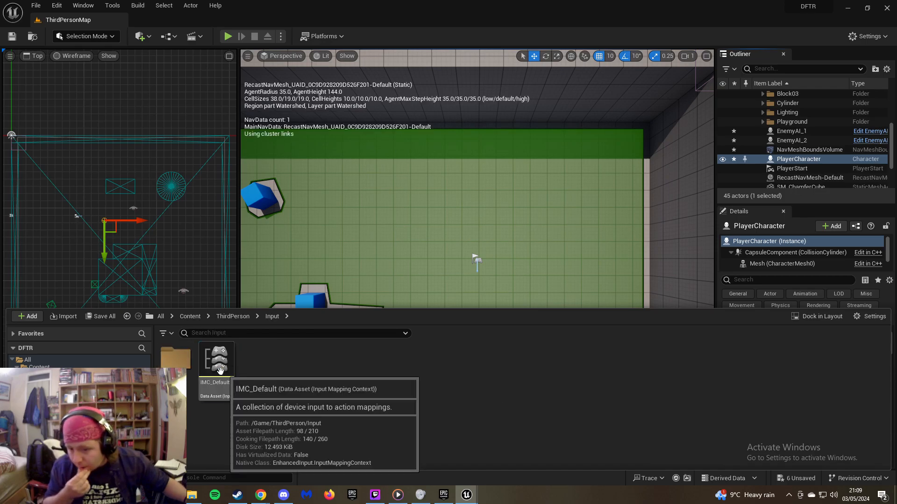
{"action": "double_click", "coordinate": [192, 359]}
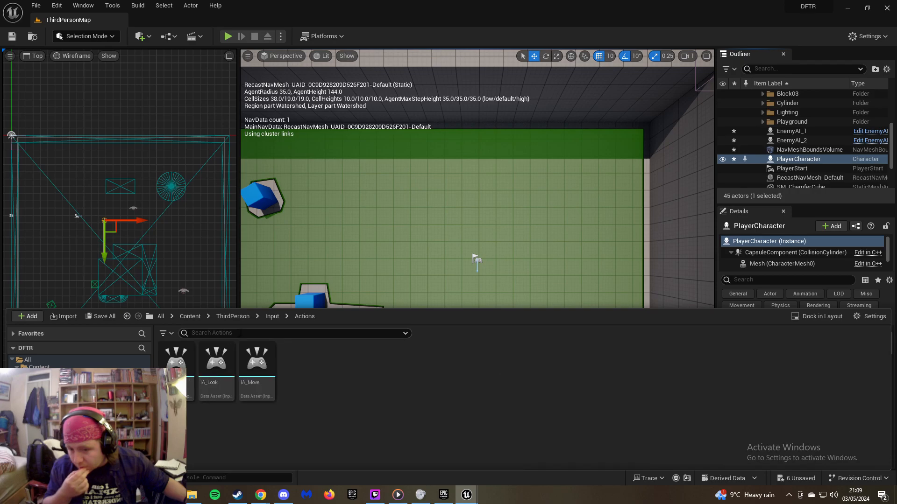
{"action": "left_click", "coordinate": [228, 317]}
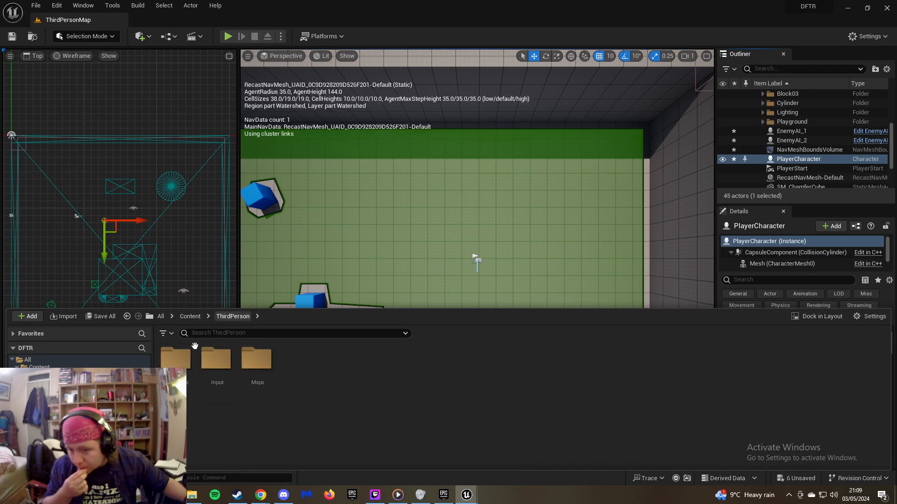
{"action": "double_click", "coordinate": [178, 361]}
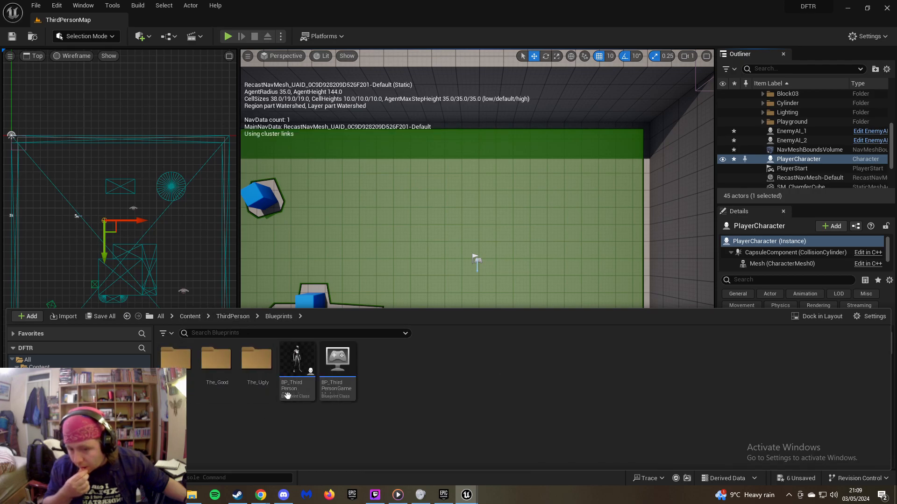
{"action": "left_click_drag", "start_coordinate": [297, 370], "coordinate": [217, 384]}
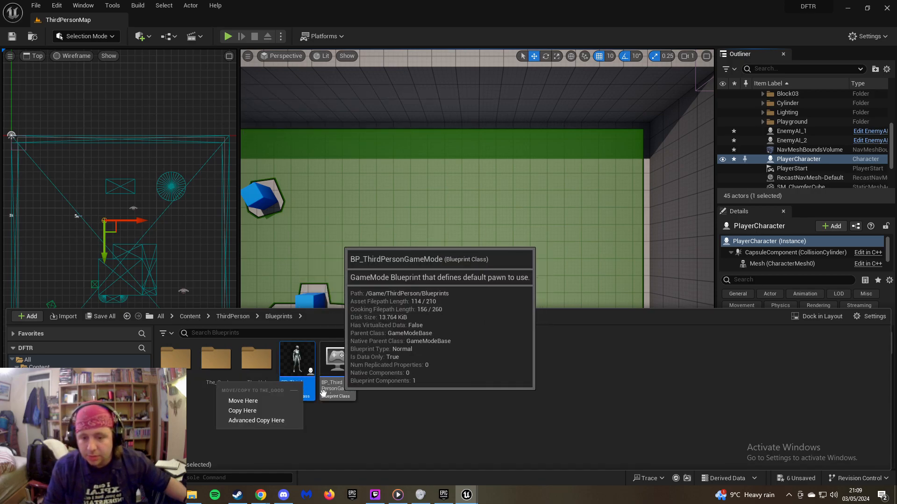
{"action": "left_click", "coordinate": [261, 401]}
{"action": "left_click_drag", "start_coordinate": [297, 362], "coordinate": [212, 372]}
{"action": "left_click", "coordinate": [243, 389]}
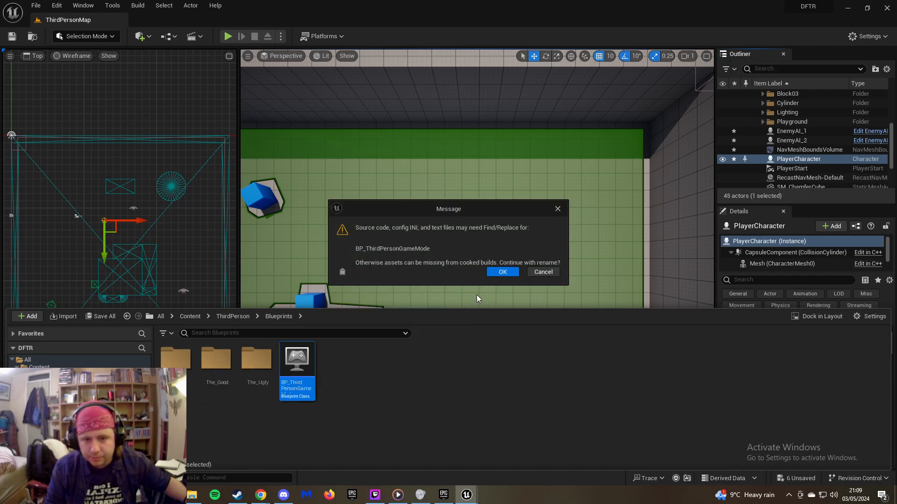
{"action": "left_click", "coordinate": [545, 270]}
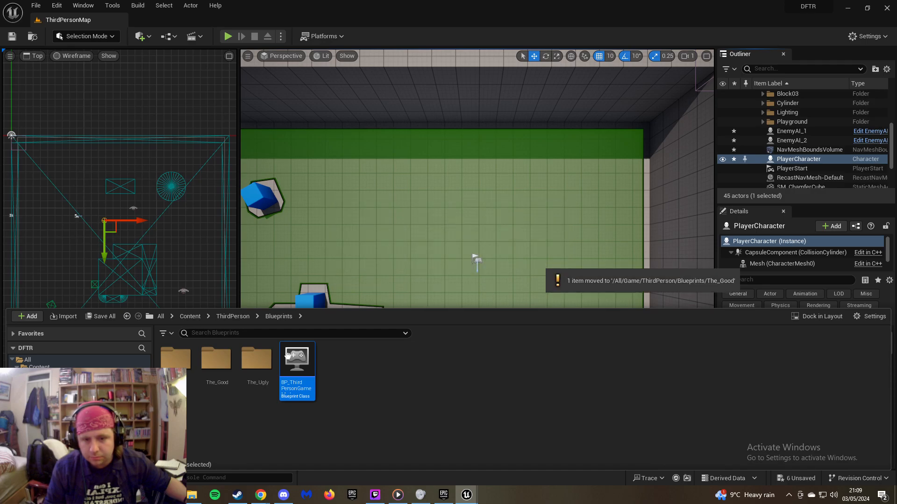
{"action": "left_click", "coordinate": [429, 372]}
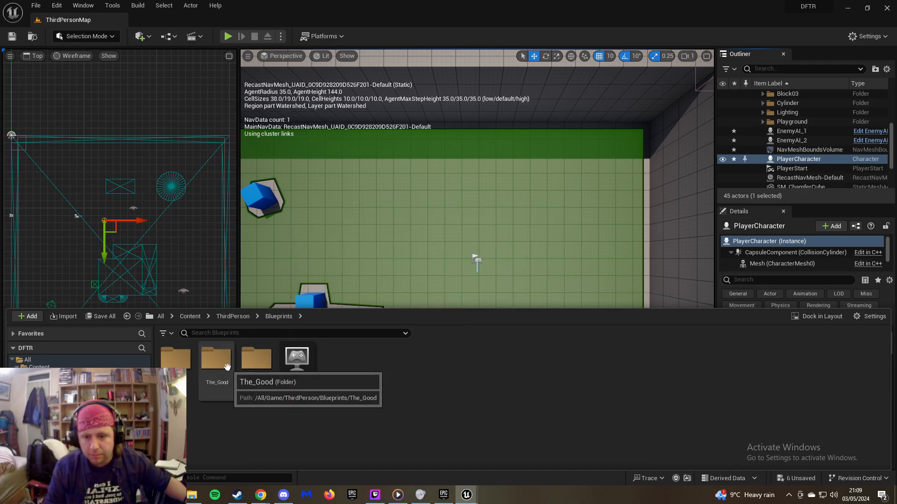
Open the BP_ThirdPersonCharacter blueprint from the The_Good folder and close the EnemyAI_Generic blueprint
{"action": "double_click", "coordinate": [217, 364]}
{"action": "double_click", "coordinate": [172, 355]}
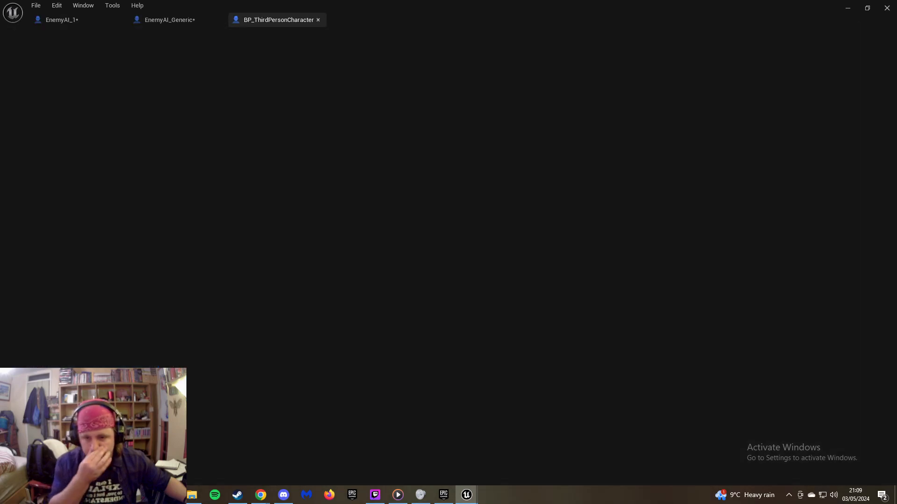
{"action": "left_click", "coordinate": [169, 20]}
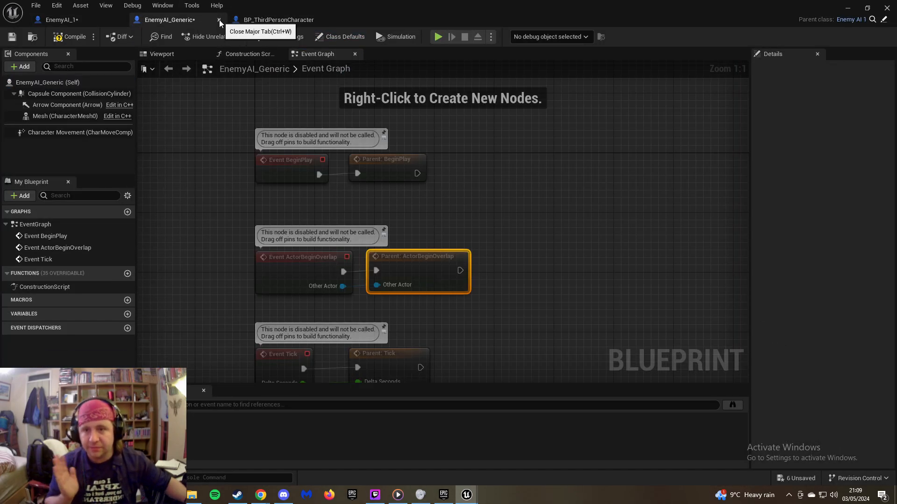
{"action": "left_click", "coordinate": [218, 20]}
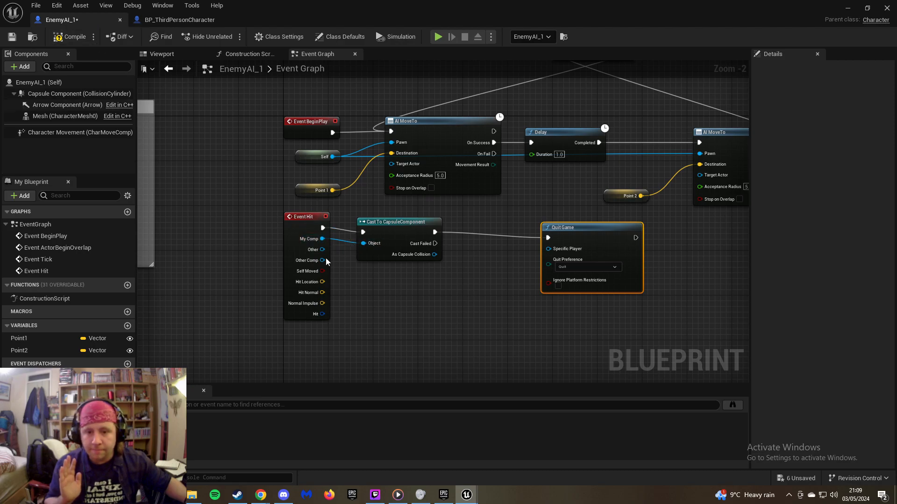
Search the actions available for Event Hit's Other Comp pin in EnemyAI_1 for "BP"
{"action": "left_click_drag", "start_coordinate": [322, 260], "coordinate": [374, 294]}
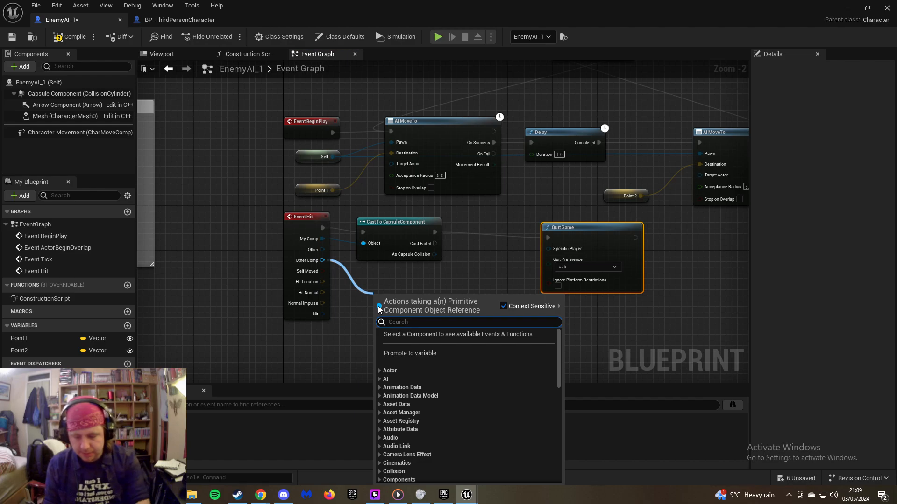
{"action": "type", "text": "BP"}
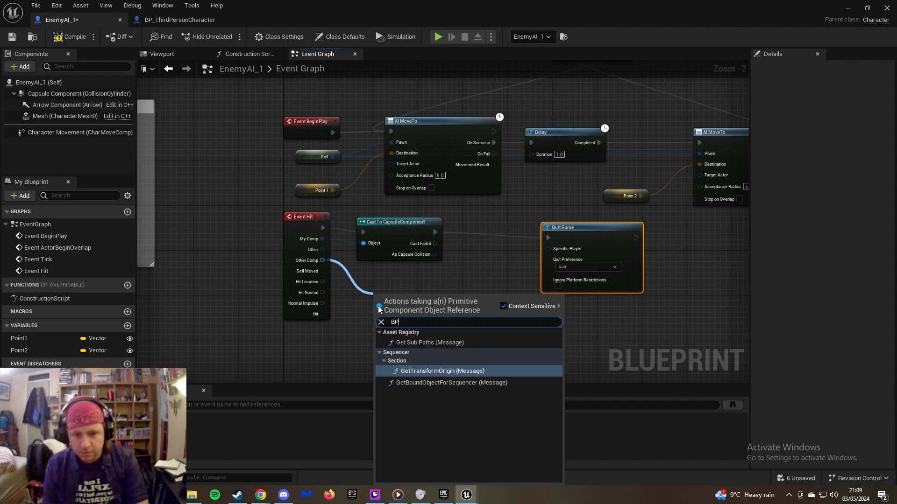
{"action": "key", "text": "BackSpace"}
{"action": "key", "text": "BackSpace"}
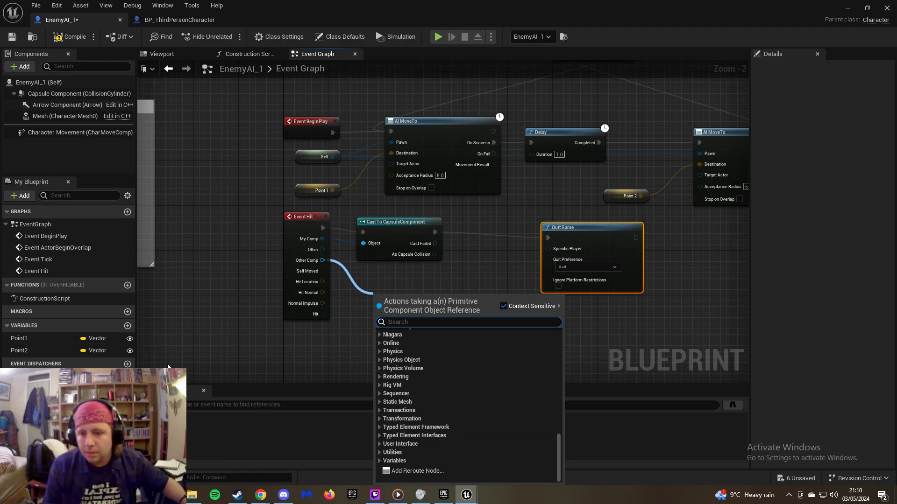
Add a new variable to the EnemyAI_1 blueprint with the type BP Third Person Character, Object Reference
{"action": "left_click", "coordinate": [127, 326]}
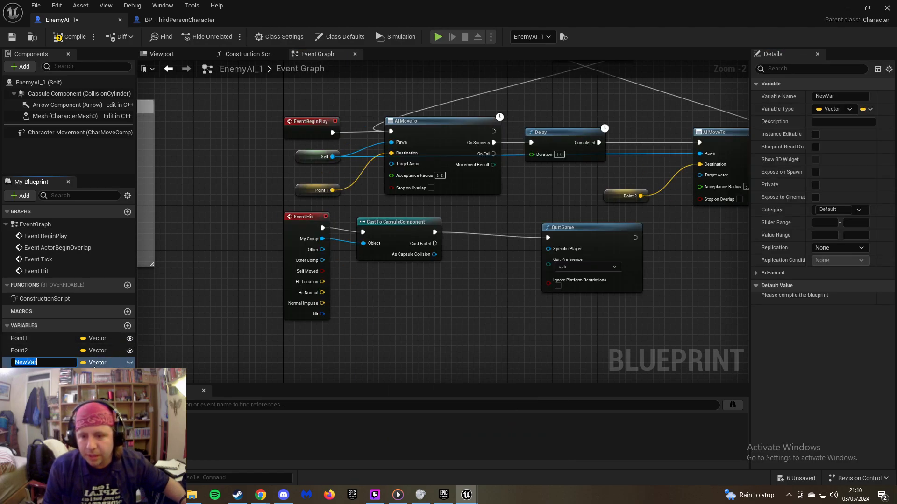
{"action": "left_click", "coordinate": [99, 364]}
{"action": "left_click", "coordinate": [99, 364]}
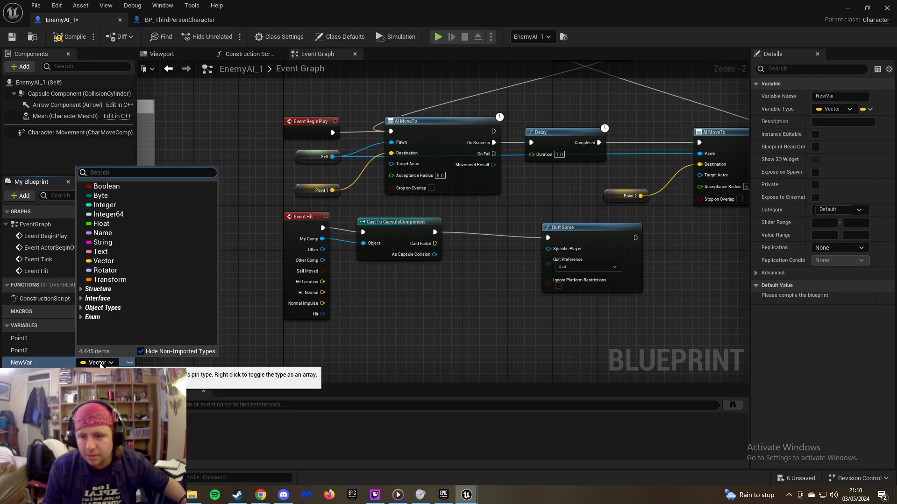
{"action": "left_click", "coordinate": [96, 289]}
{"action": "scroll", "coordinate": [146, 306], "scroll_direction": "down", "scroll_amount": 3}
{"action": "scroll", "coordinate": [149, 302], "scroll_direction": "down", "scroll_amount": 6}
{"action": "scroll", "coordinate": [135, 292], "scroll_direction": "up", "scroll_amount": 5}
{"action": "left_click", "coordinate": [97, 244]}
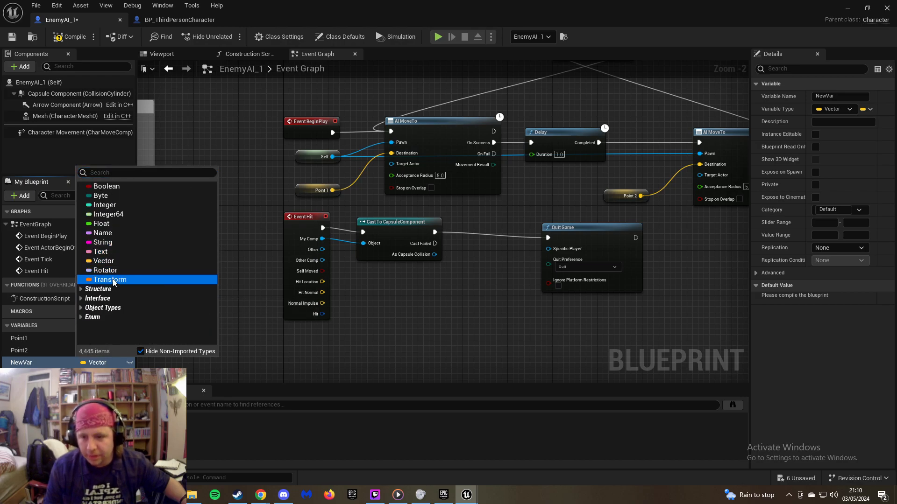
{"action": "left_click", "coordinate": [82, 309]}
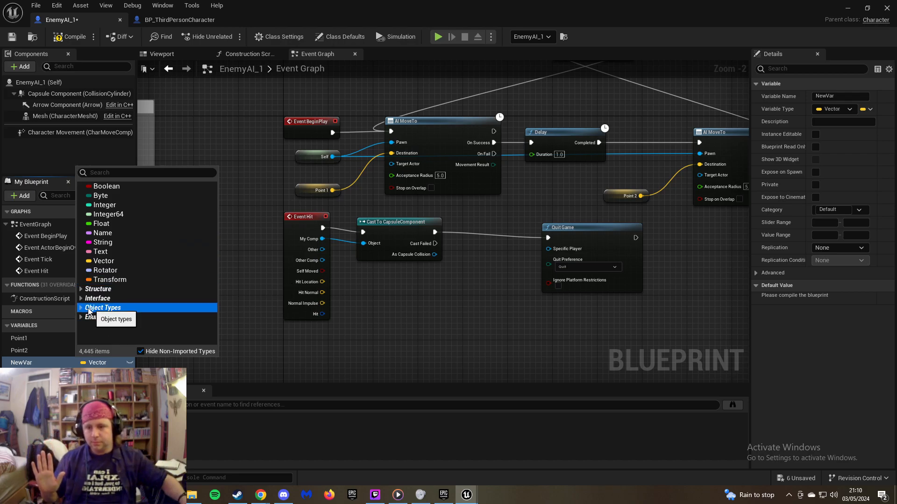
{"action": "scroll", "coordinate": [166, 296], "scroll_direction": "down", "scroll_amount": 4}
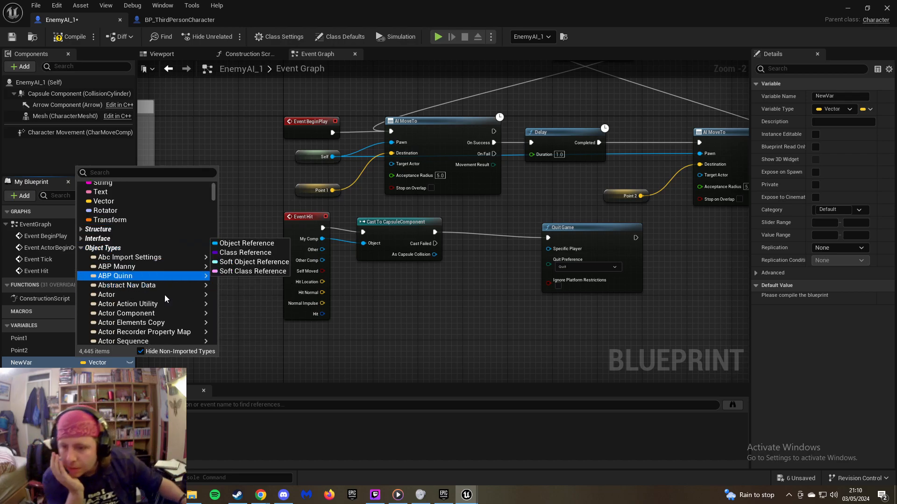
{"action": "scroll", "coordinate": [157, 283], "scroll_direction": "down", "scroll_amount": 5}
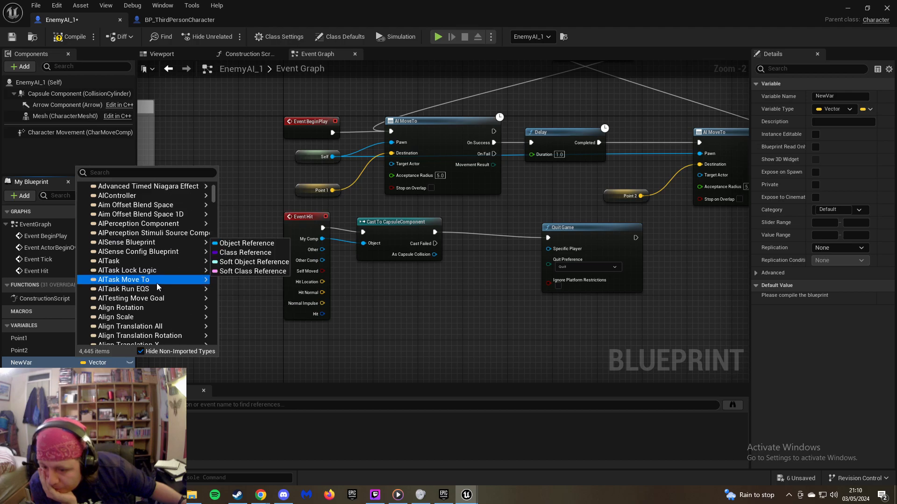
{"action": "scroll", "coordinate": [157, 283], "scroll_direction": "down", "scroll_amount": 18}
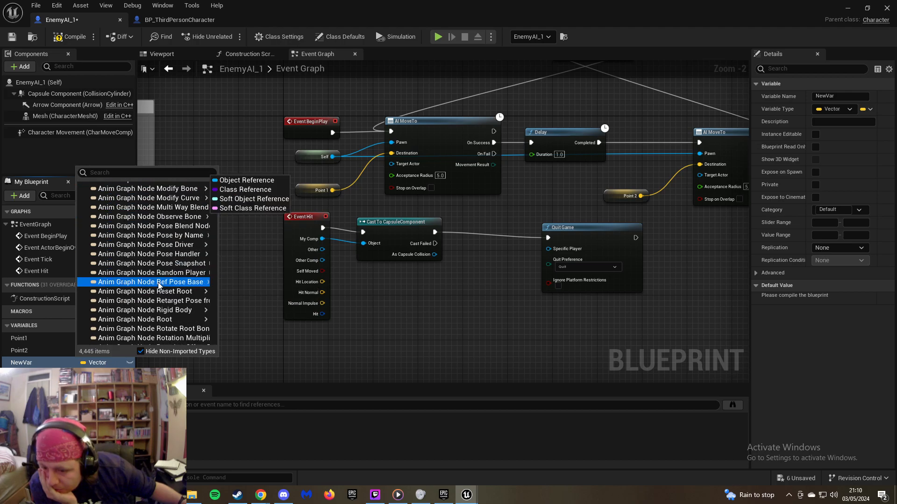
{"action": "scroll", "coordinate": [159, 283], "scroll_direction": "down", "scroll_amount": 20}
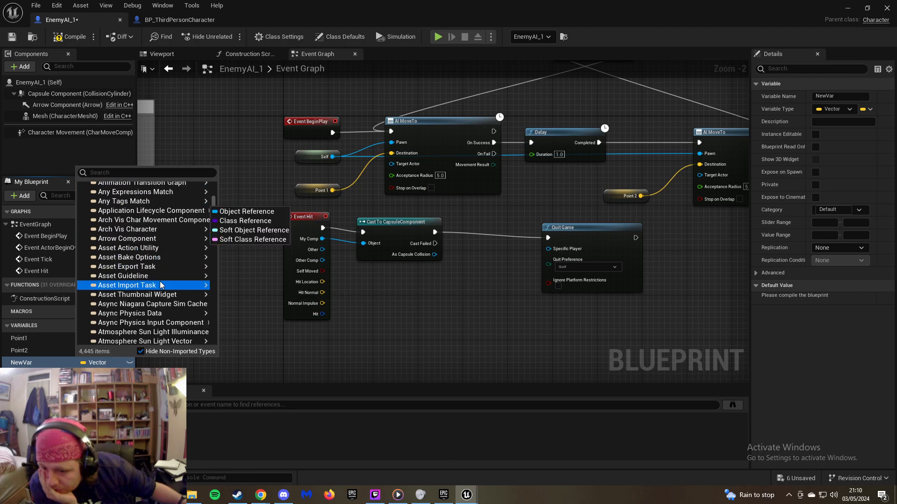
{"action": "scroll", "coordinate": [160, 284], "scroll_direction": "down", "scroll_amount": 20}
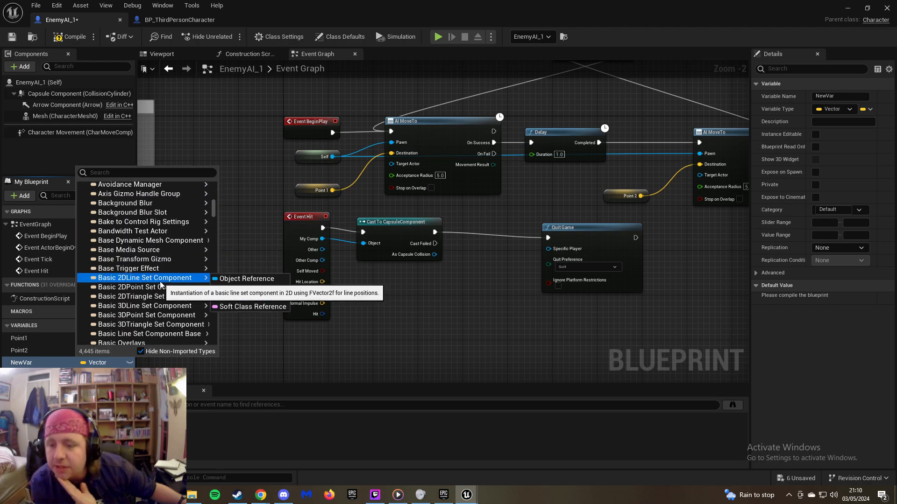
{"action": "scroll", "coordinate": [160, 283], "scroll_direction": "down", "scroll_amount": 20}
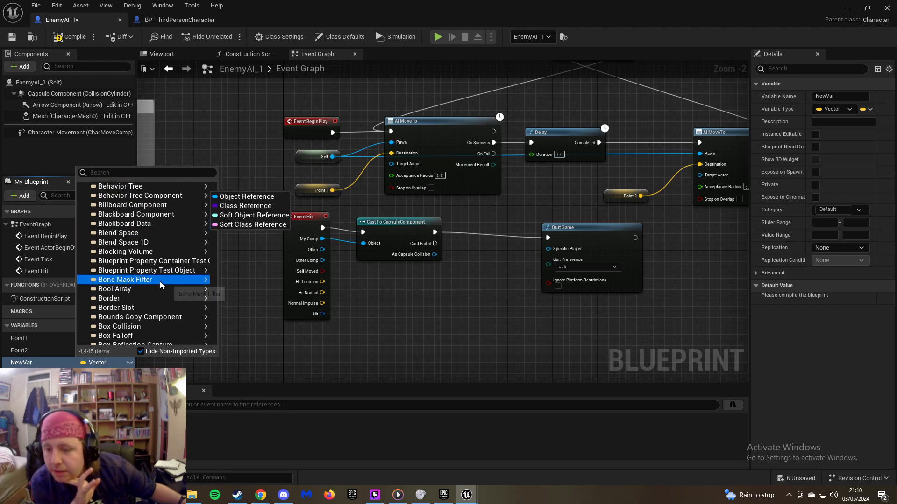
{"action": "scroll", "coordinate": [159, 281], "scroll_direction": "down", "scroll_amount": 3}
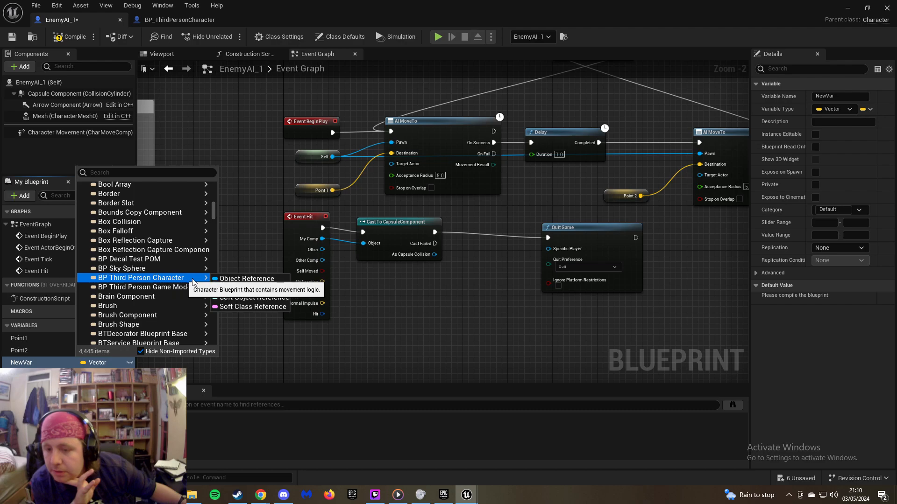
{"action": "left_click", "coordinate": [229, 279]}
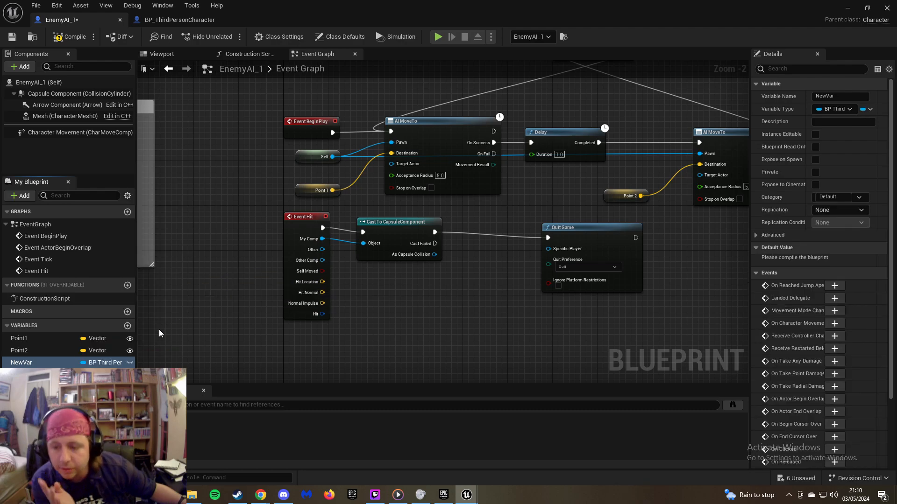
Rename the new BP Third Person Character variable as Player
{"action": "right_click", "coordinate": [29, 362]}
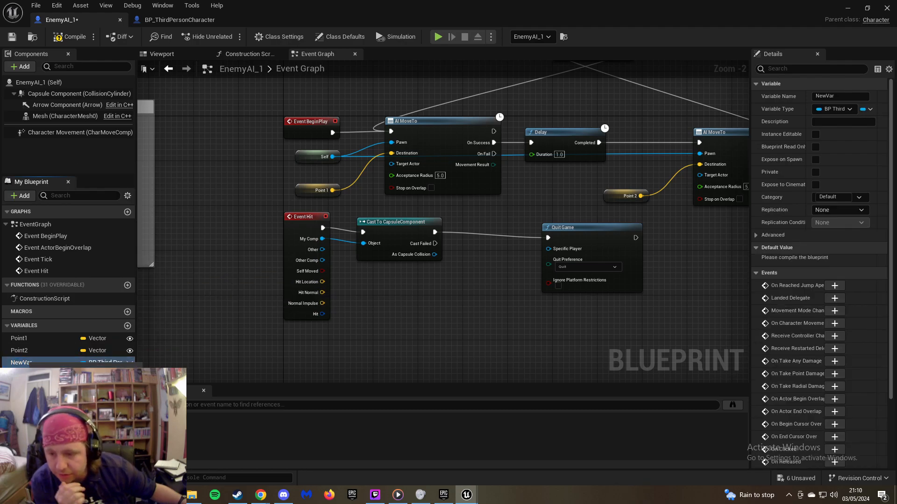
{"action": "left_click", "coordinate": [55, 370]}
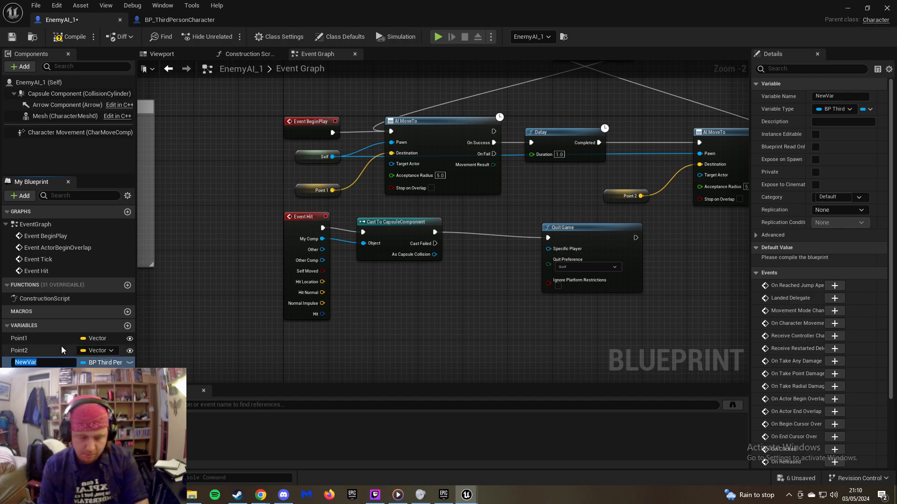
{"action": "type", "text": "Player"}
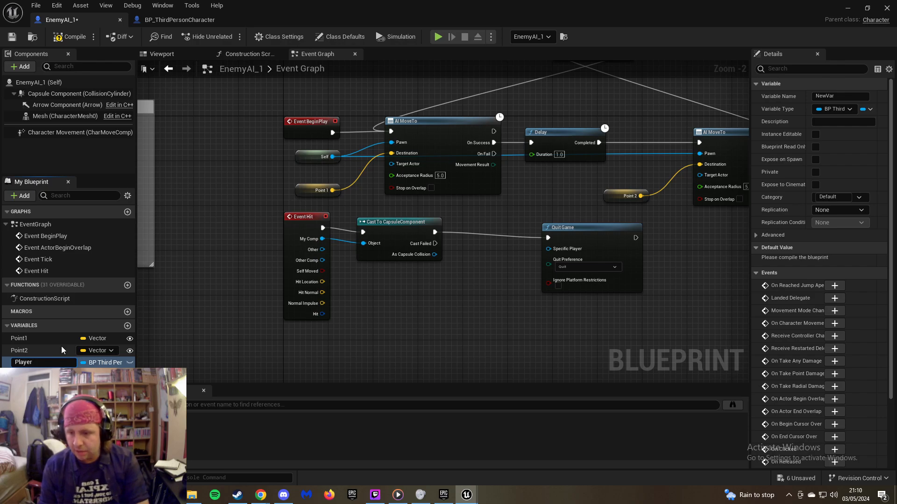
{"action": "key", "text": "Return"}
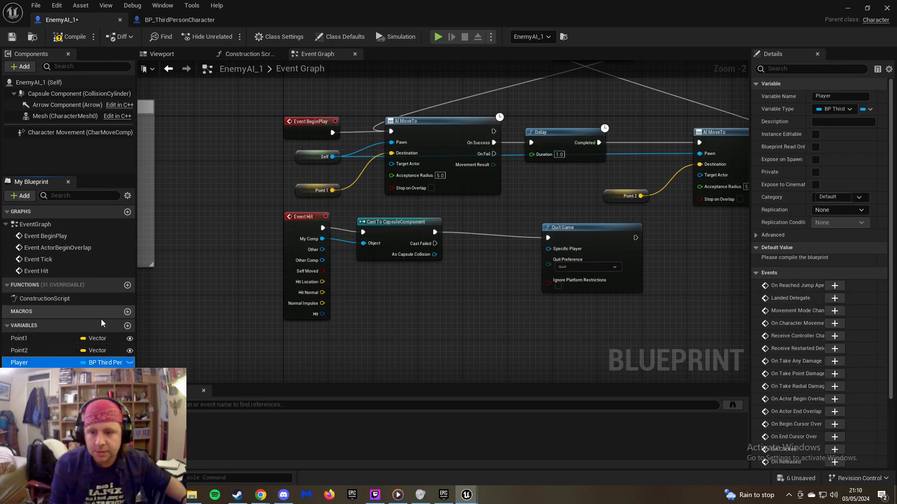
Move Event BeginPlay away from the first AI MoveTo node and add a Set Player node between them
{"action": "right_click_drag", "start_coordinate": [247, 210], "coordinate": [232, 278]}
{"action": "left_click_drag", "start_coordinate": [283, 201], "coordinate": [209, 200]}
{"action": "left_click_drag", "start_coordinate": [59, 359], "coordinate": [275, 175]}
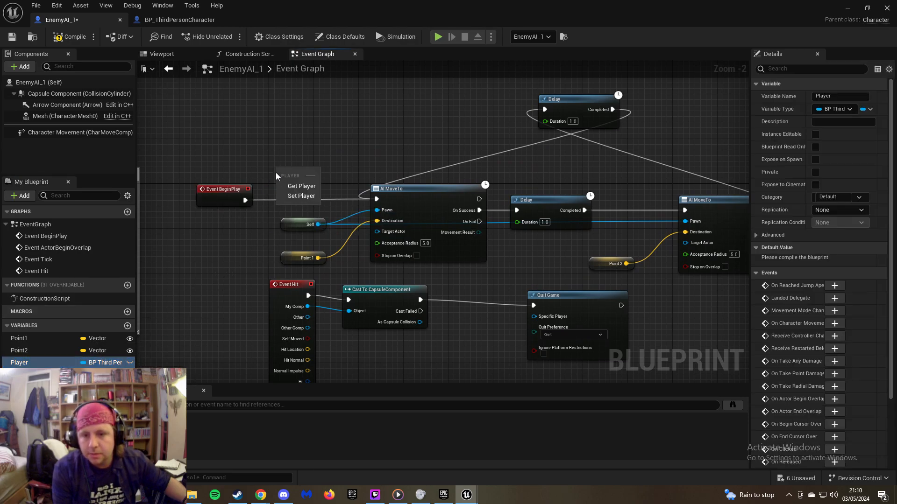
{"action": "left_click", "coordinate": [299, 197]}
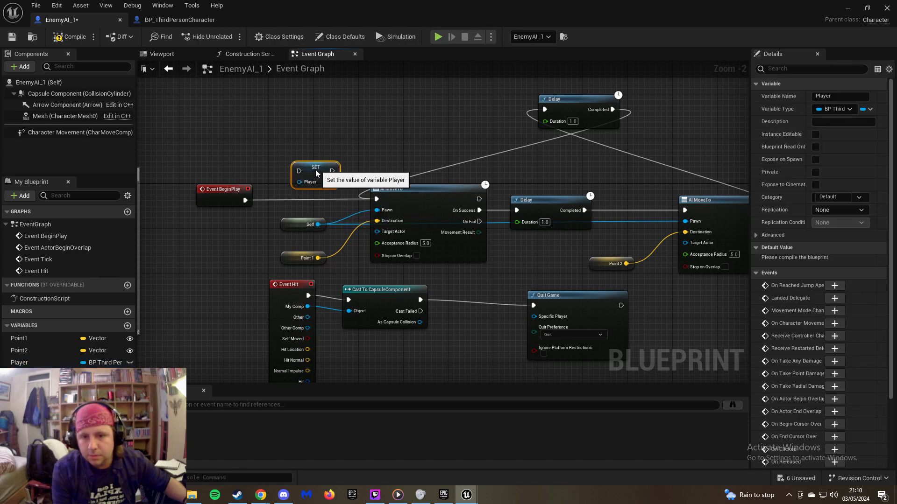
Wire the Set Player node between Event BeginPlay and the first AI MoveTo, and move the Event Hit nodes further down the graph
{"action": "left_click_drag", "start_coordinate": [246, 200], "coordinate": [375, 198]}
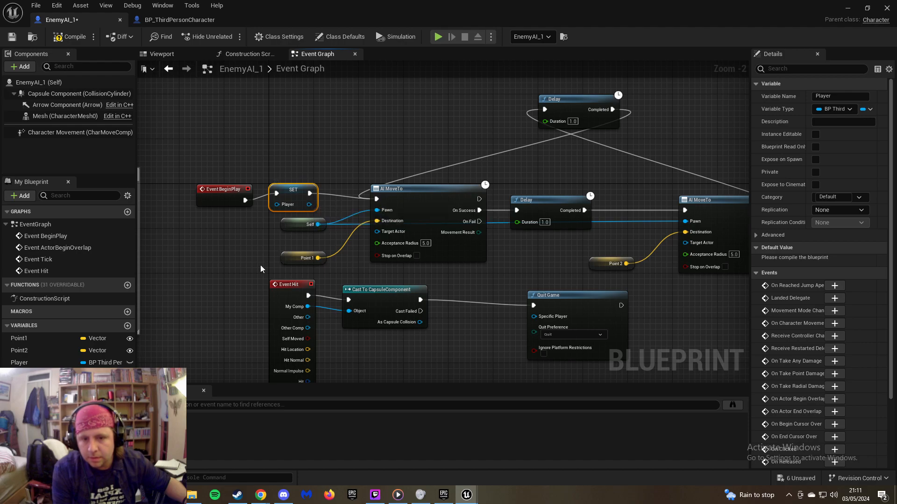
{"action": "right_click_drag", "start_coordinate": [266, 255], "coordinate": [250, 201]}
{"action": "left_click_drag", "start_coordinate": [275, 216], "coordinate": [273, 222]}
{"action": "left_click_drag", "start_coordinate": [506, 279], "coordinate": [611, 335]}
{"action": "left_click_drag", "start_coordinate": [563, 248], "coordinate": [563, 315]}
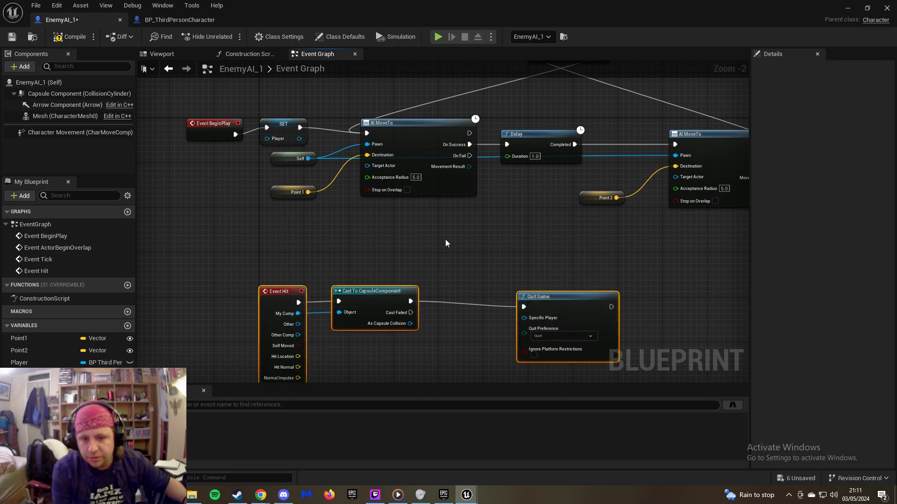
Group the Event Hit, Cast To CapsuleComponent and Quit Game nodes in a comment titled "On Hit when seen" and centre the cast node between the others
{"action": "right_click_drag", "start_coordinate": [446, 243], "coordinate": [428, 199]}
{"action": "left_click_drag", "start_coordinate": [214, 220], "coordinate": [625, 372]}
{"action": "right_click", "coordinate": [521, 261]}
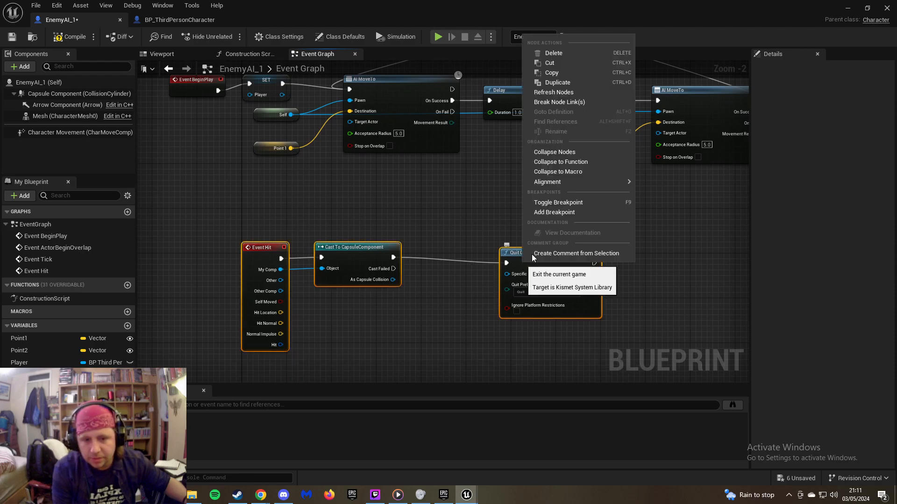
{"action": "left_click", "coordinate": [569, 253]}
{"action": "type", "text": "On"}
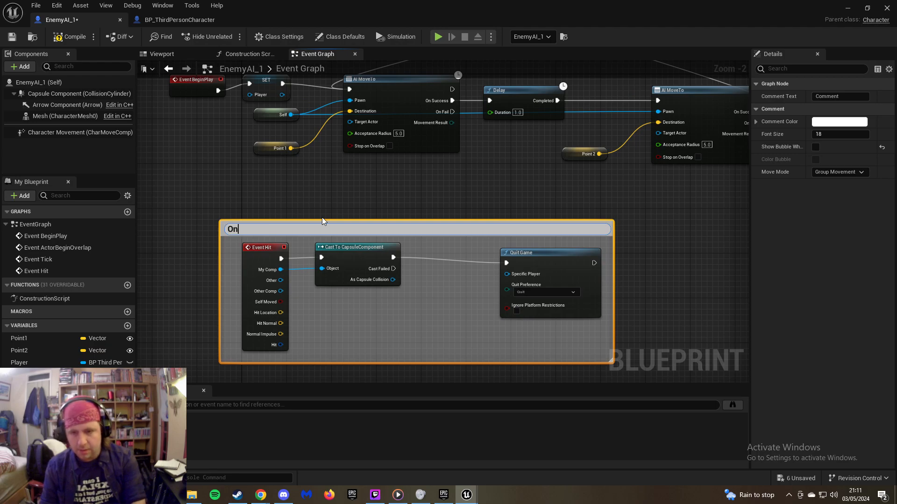
{"action": "type", "text": " Hit"}
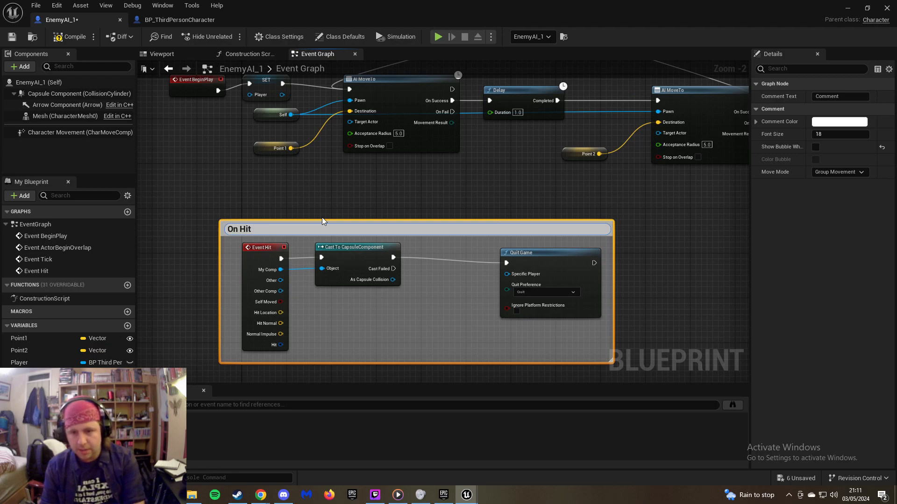
{"action": "type", "text": " when seen"}
{"action": "key", "text": "Return"}
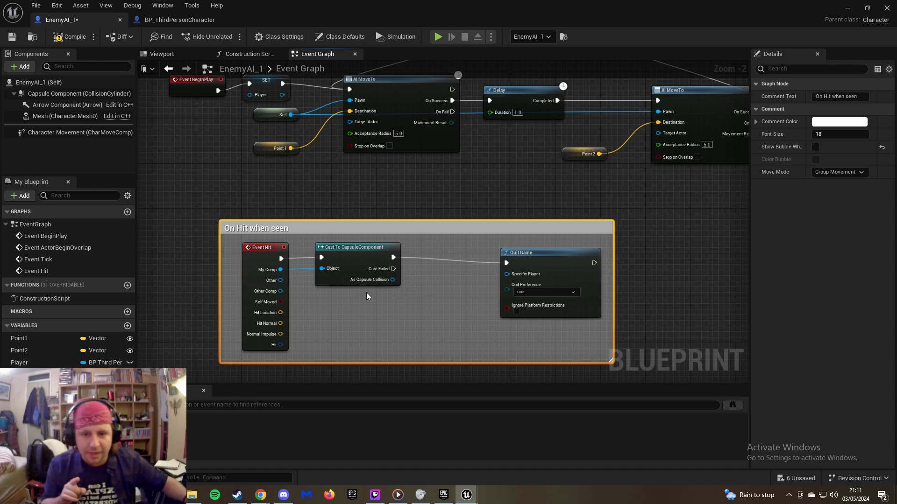
{"action": "left_click_drag", "start_coordinate": [322, 262], "coordinate": [372, 265]}
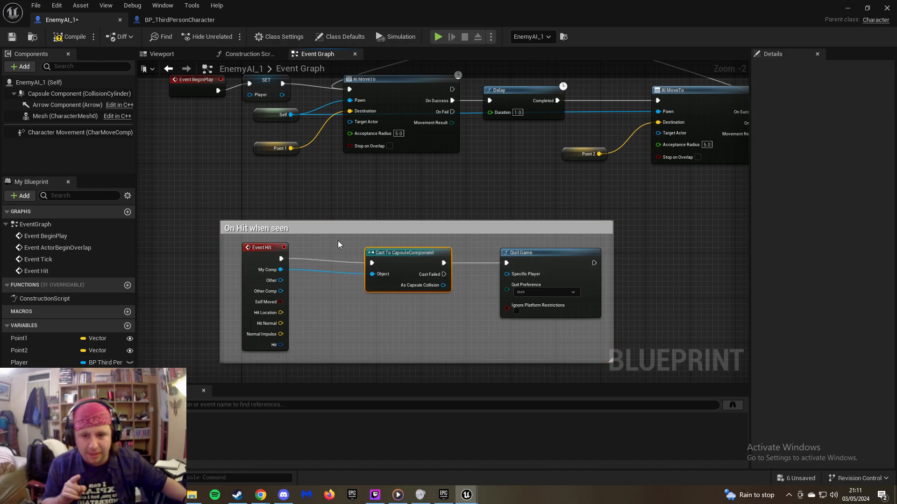
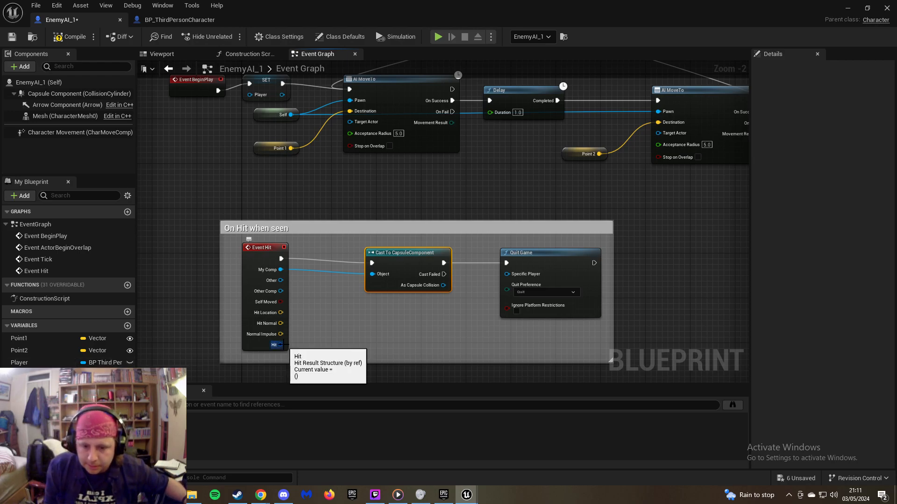
Add a Cast To BP_ThirdPersonCharacter node just below Event BeginPlay
{"action": "right_click_drag", "start_coordinate": [281, 344], "coordinate": [298, 330]}
{"action": "left_click_drag", "start_coordinate": [273, 195], "coordinate": [273, 184]}
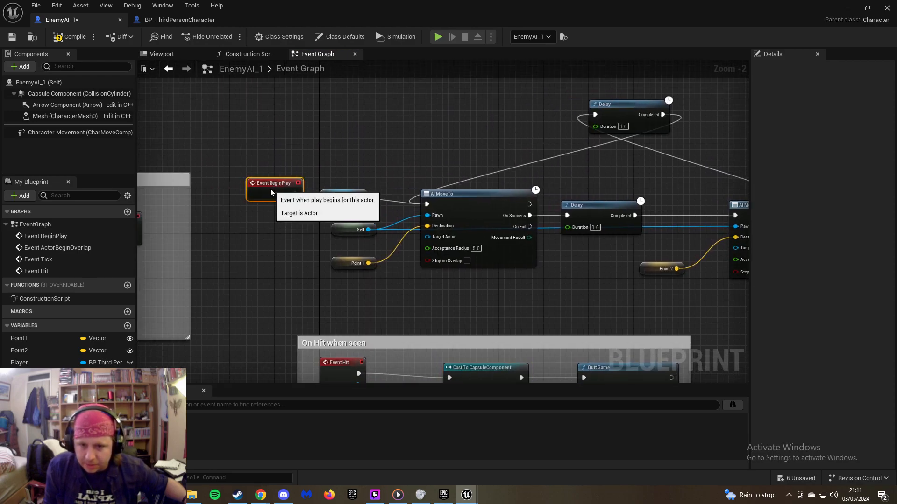
{"action": "left_click", "coordinate": [342, 195]}
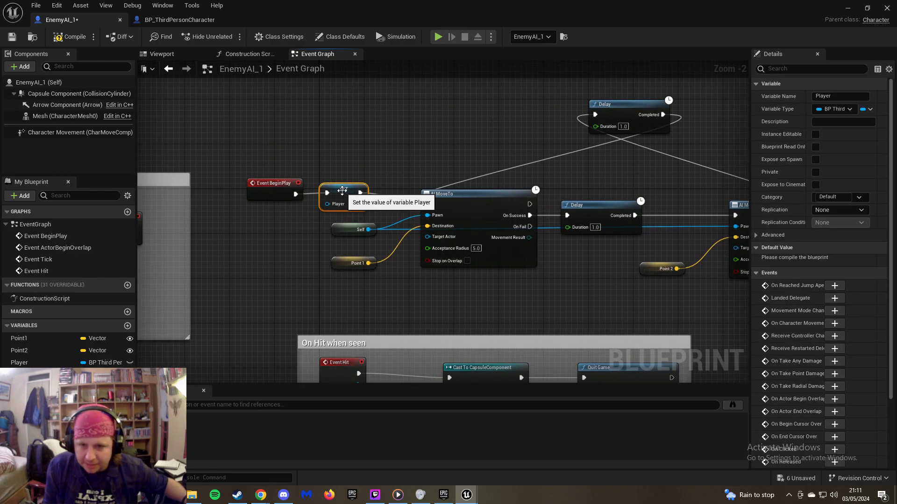
{"action": "right_click", "coordinate": [238, 220]}
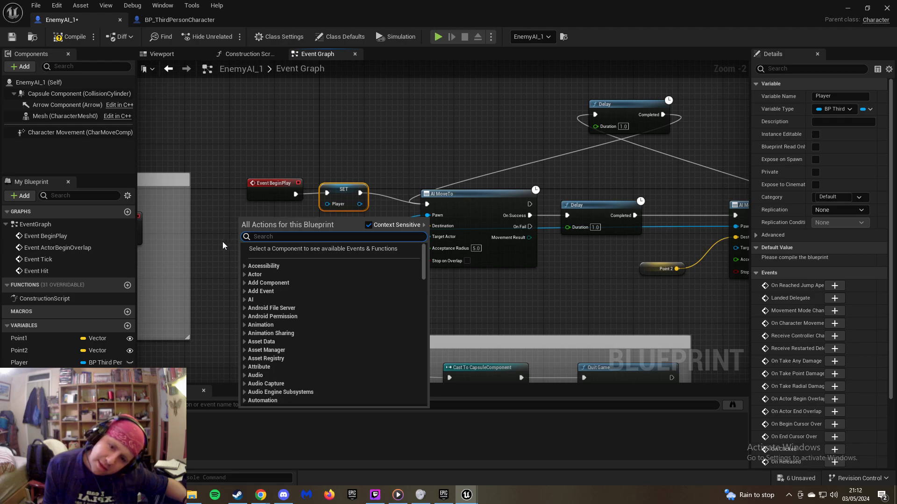
{"action": "left_click", "coordinate": [222, 242]}
{"action": "right_click", "coordinate": [234, 223]}
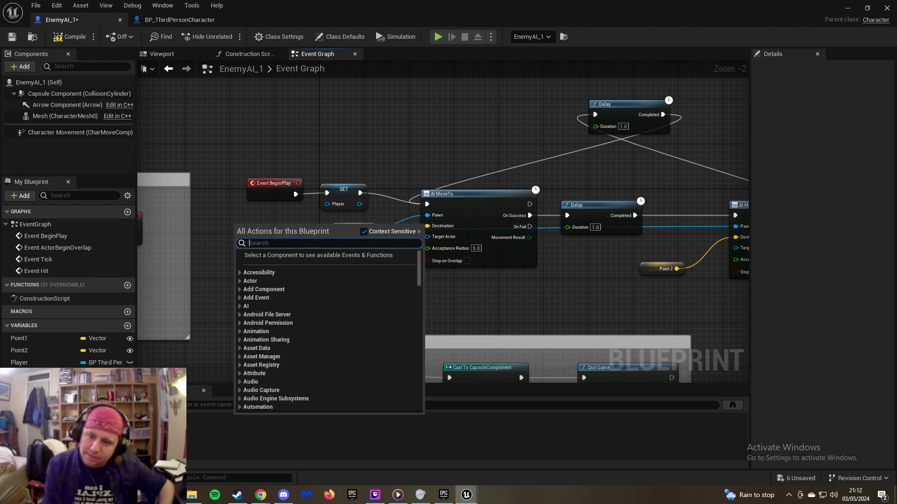
{"action": "type", "text": "BP"}
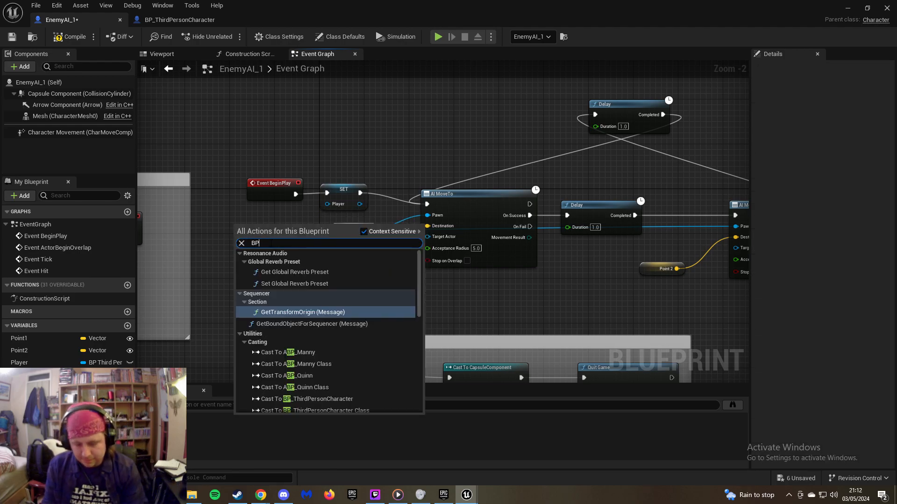
{"action": "type", "text": "_"}
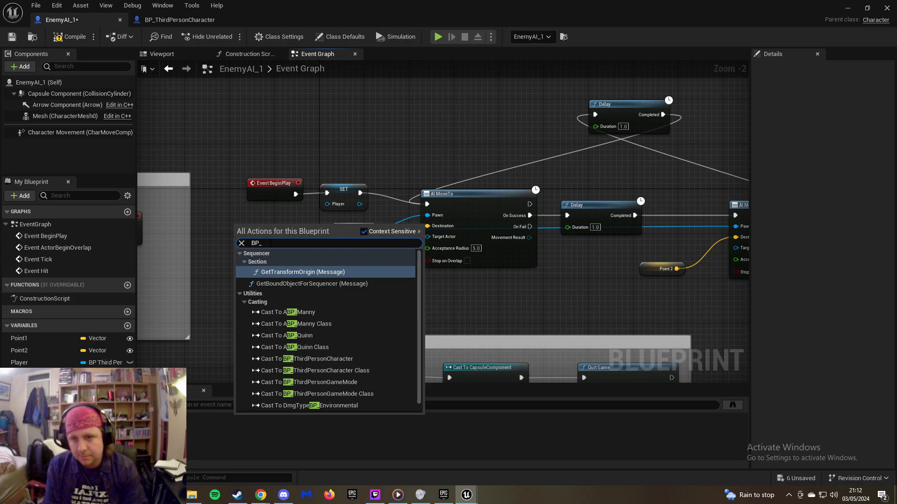
{"action": "type", "text": "Thi"}
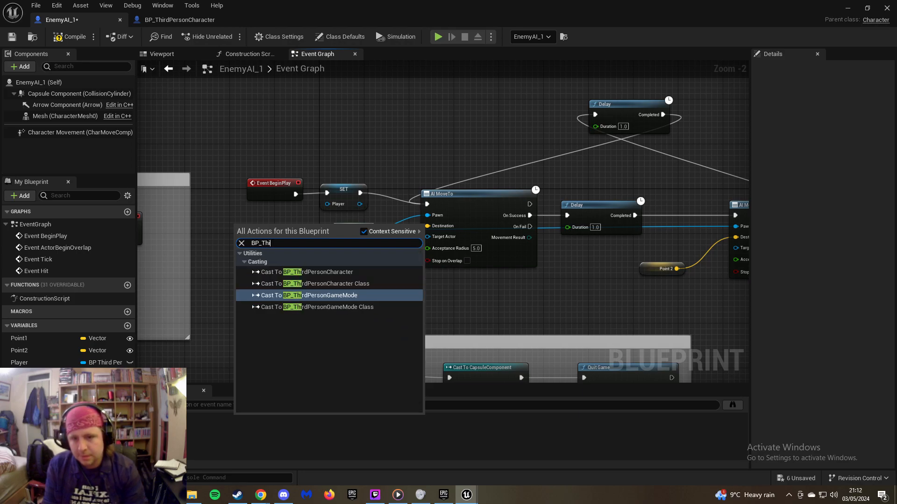
{"action": "key", "text": "Up"}
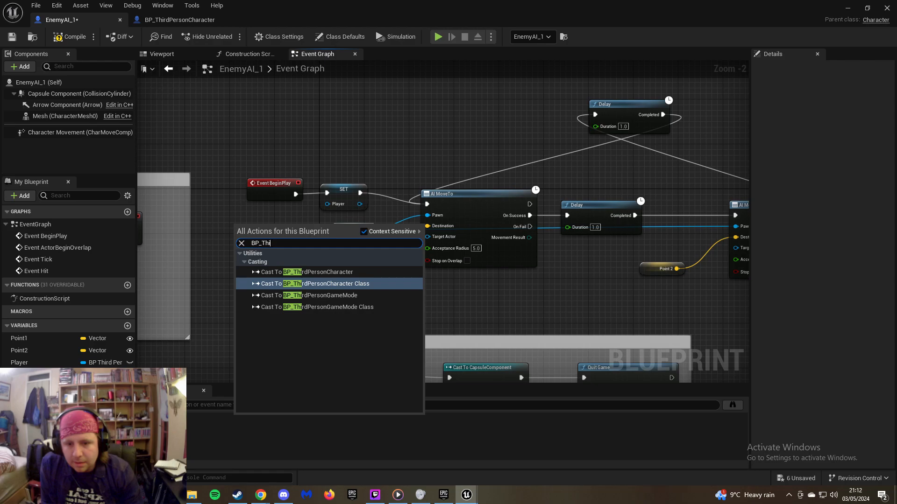
{"action": "key", "text": "Up"}
{"action": "key", "text": "Return"}
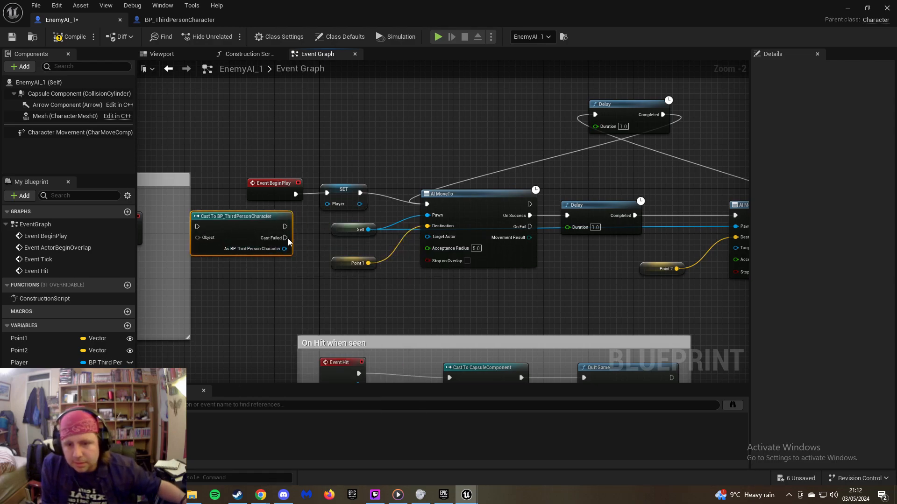
Wire the BP_ThirdPersonCharacter cast between Event BeginPlay and Set Player, connecting As BP Third Person Character to the Player input
{"action": "left_click_drag", "start_coordinate": [284, 249], "coordinate": [328, 204]}
{"action": "left_click_drag", "start_coordinate": [301, 191], "coordinate": [197, 227]}
{"action": "left_click_drag", "start_coordinate": [285, 226], "coordinate": [326, 193]}
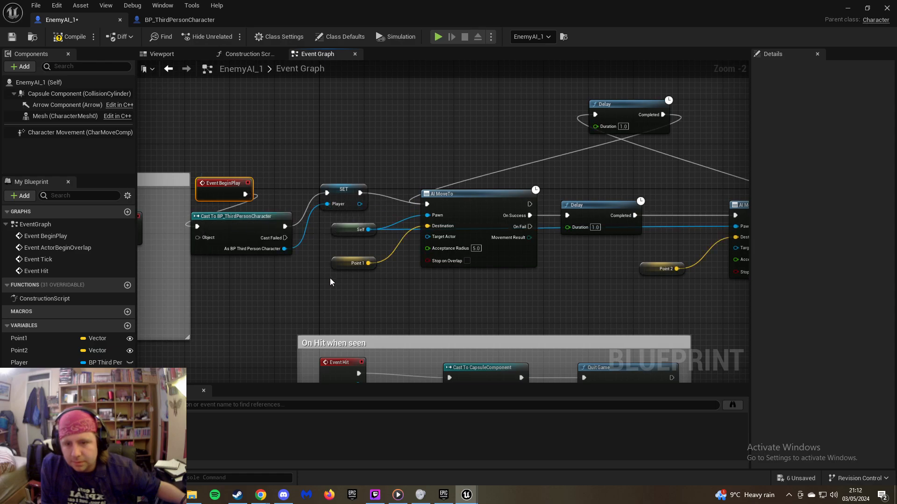
Add a Print String node from the Cast Failed output of the BP_ThirdPersonCharacter cast and place it above the On Hit comment
{"action": "left_click_drag", "start_coordinate": [288, 239], "coordinate": [290, 288]}
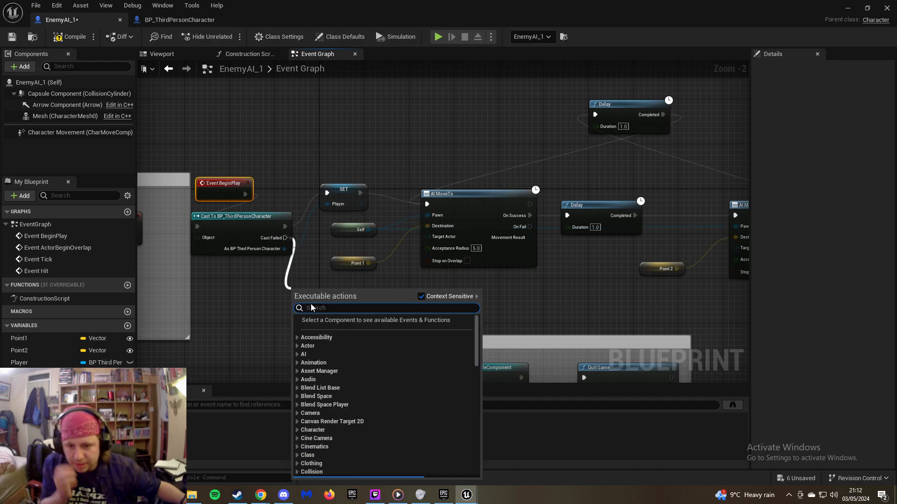
{"action": "type", "text": "Cast f"}
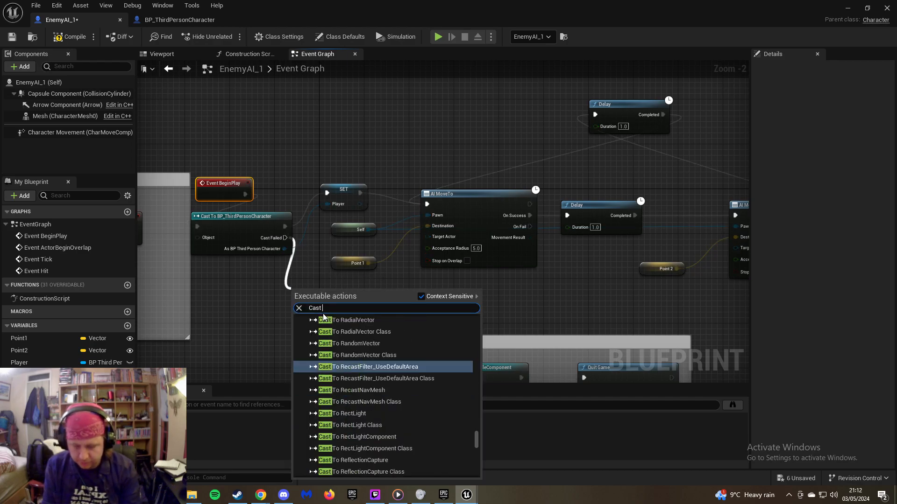
{"action": "key", "text": "BackSpace"}
{"action": "key", "text": "BackSpace"}
{"action": "key", "text": "BackSpace"}
{"action": "key", "text": "BackSpace"}
{"action": "key", "text": "BackSpace"}
{"action": "key", "text": "BackSpace"}
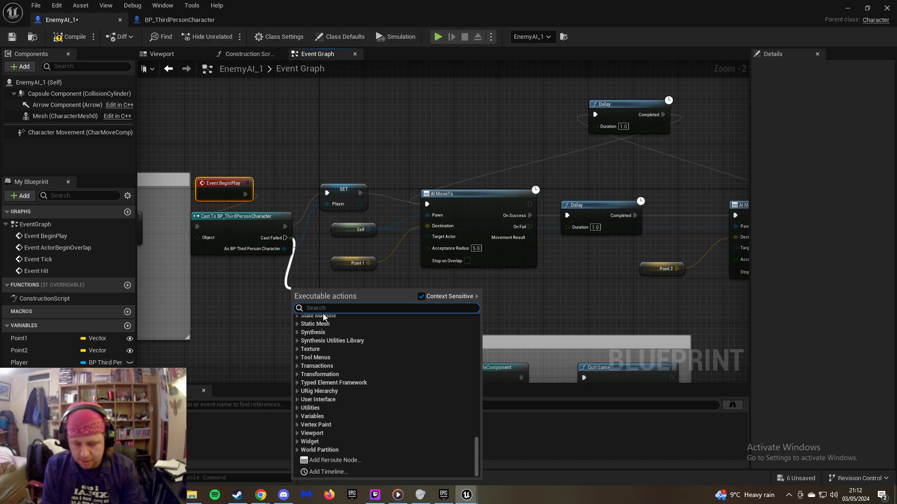
{"action": "type", "text": "Print"}
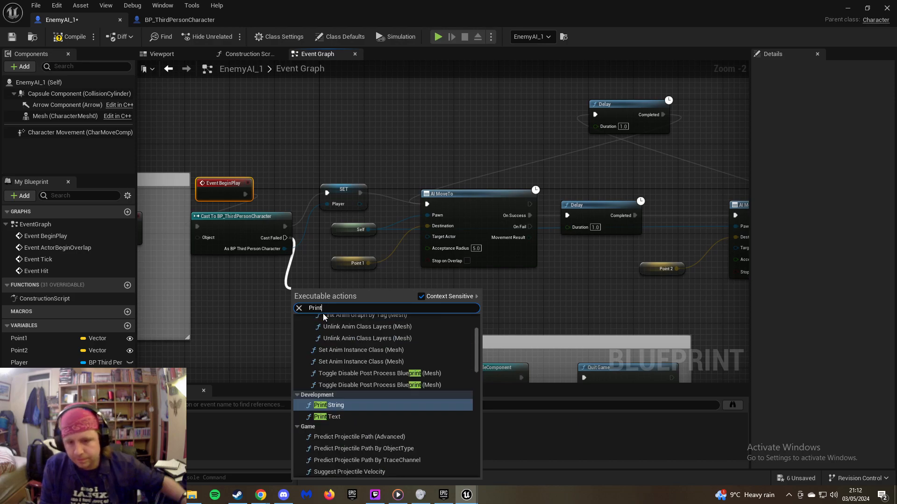
{"action": "left_click", "coordinate": [358, 405]}
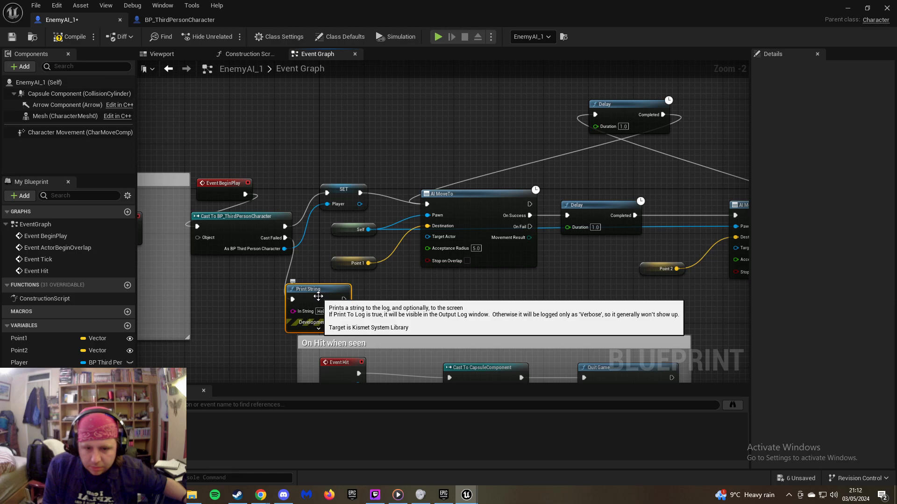
{"action": "left_click_drag", "start_coordinate": [318, 297], "coordinate": [320, 294]}
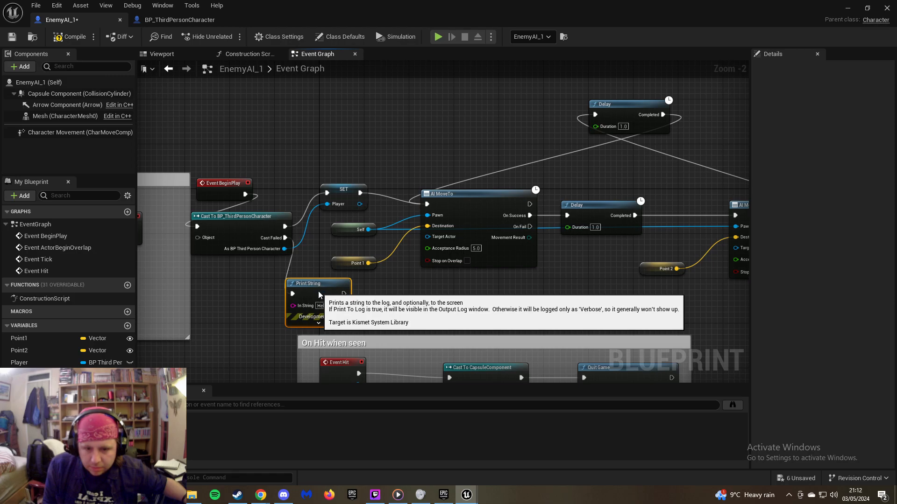
{"action": "left_click", "coordinate": [332, 322]}
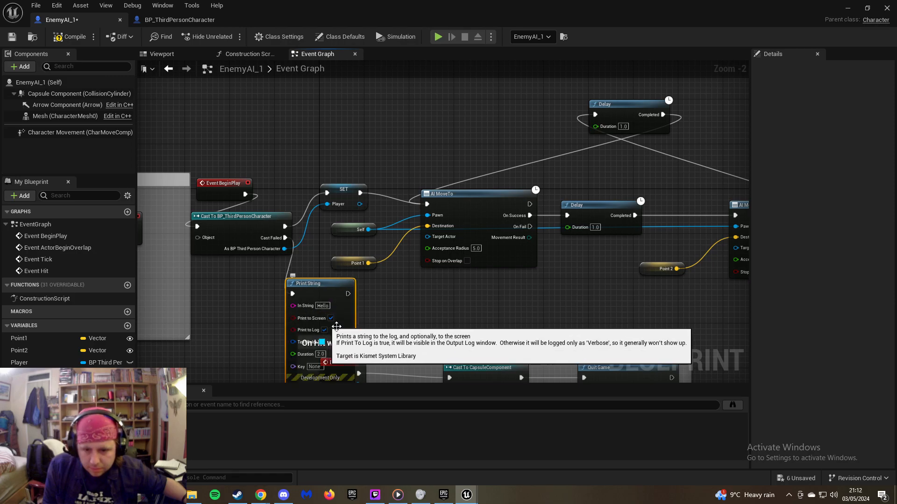
{"action": "scroll", "coordinate": [325, 375], "scroll_direction": "down", "scroll_amount": 1}
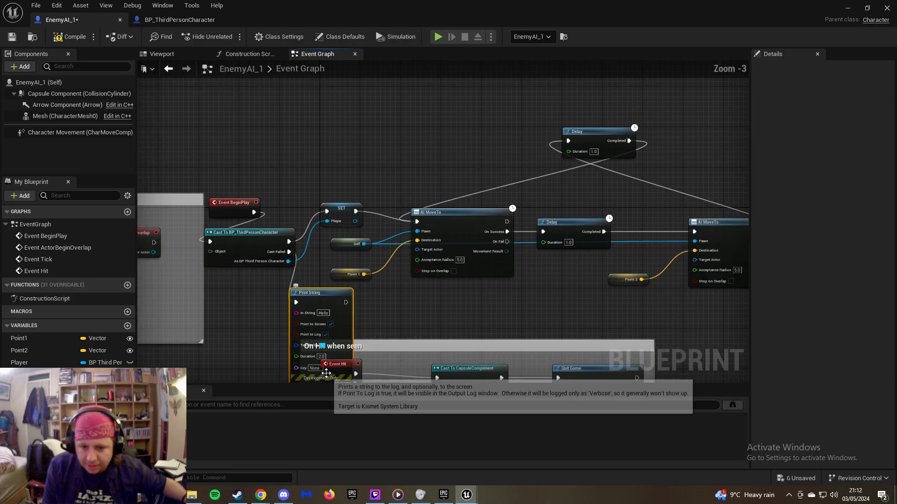
{"action": "right_click_drag", "start_coordinate": [374, 306], "coordinate": [378, 252]}
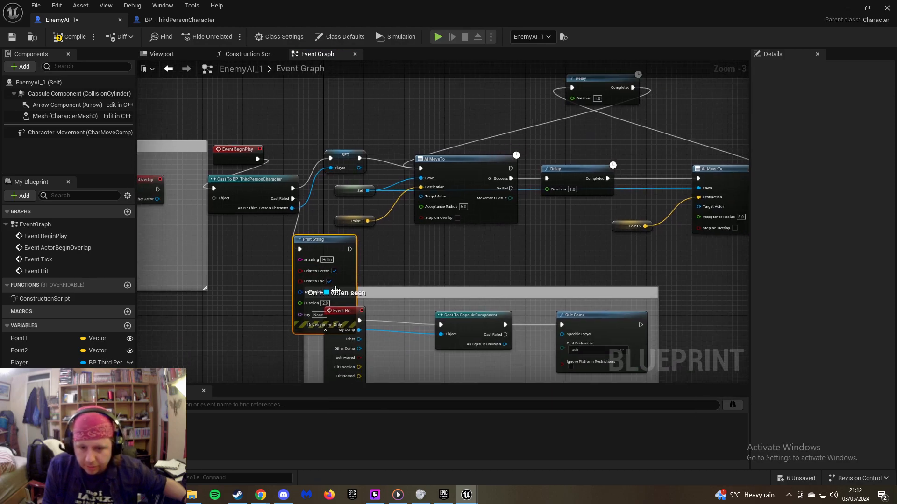
{"action": "left_click", "coordinate": [317, 331]}
Set the Print String node's In String to "Cast Failed, fuckwit"
{"action": "left_click", "coordinate": [327, 259]}
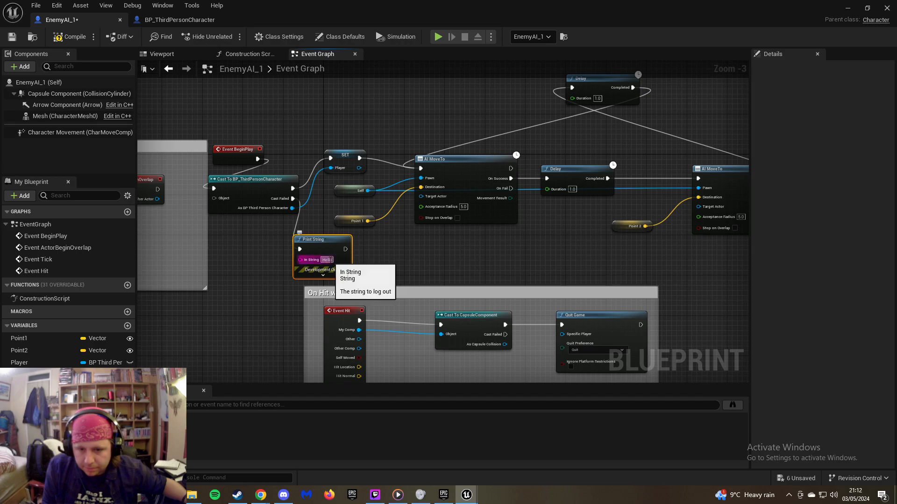
{"action": "type", "text": "Cas"}
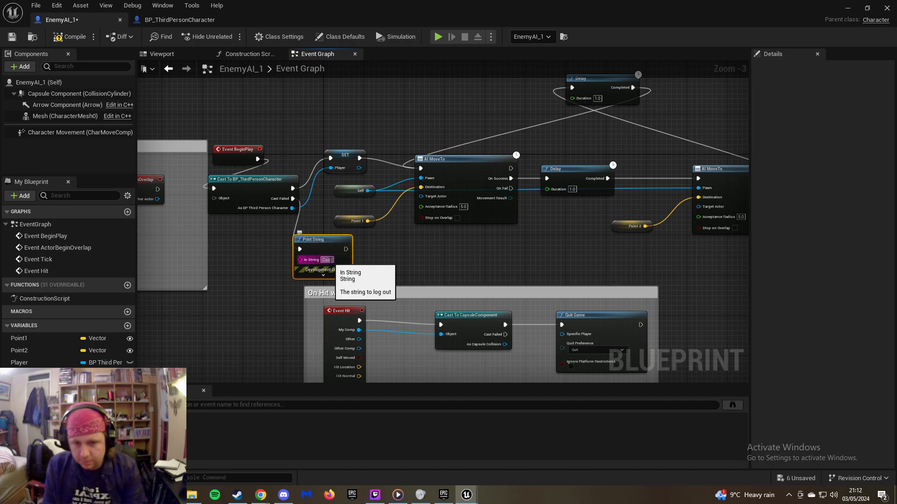
{"action": "type", "text": "t Failed,"}
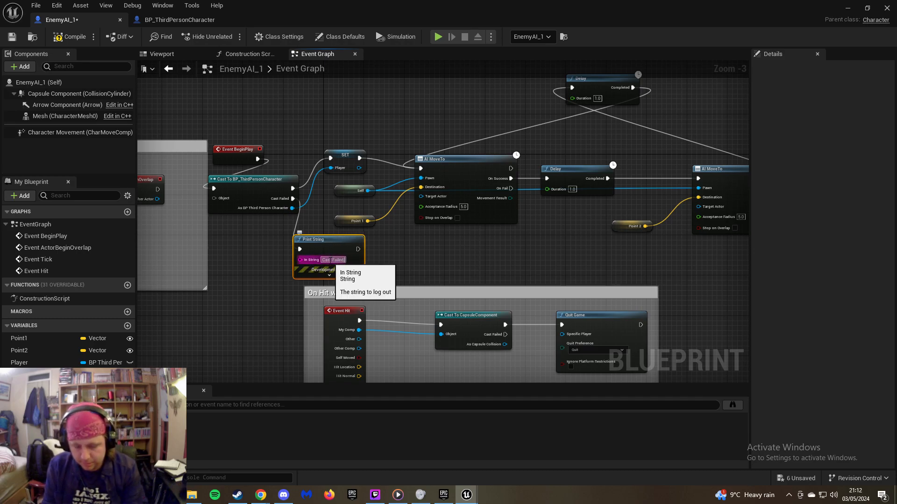
{"action": "type", "text": " fuckwit"}
{"action": "key", "text": "Return"}
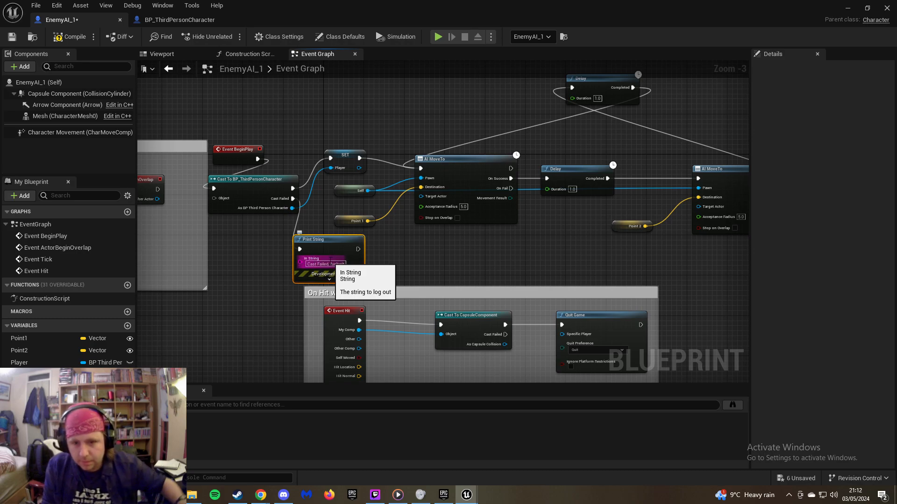
{"action": "left_click_drag", "start_coordinate": [358, 249], "coordinate": [330, 158]}
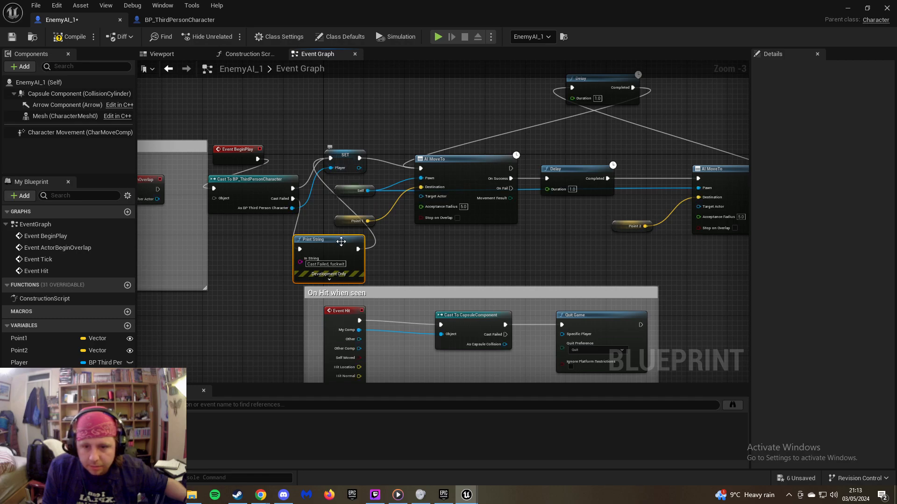
{"action": "left_click_drag", "start_coordinate": [358, 249], "coordinate": [374, 259]}
{"action": "right_click", "coordinate": [405, 249]}
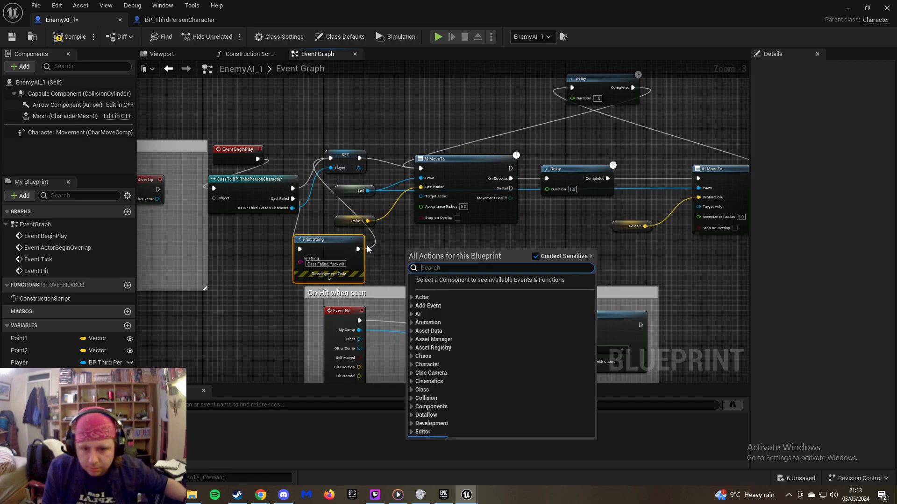
{"action": "right_click", "coordinate": [358, 249]}
{"action": "left_click", "coordinate": [397, 279]}
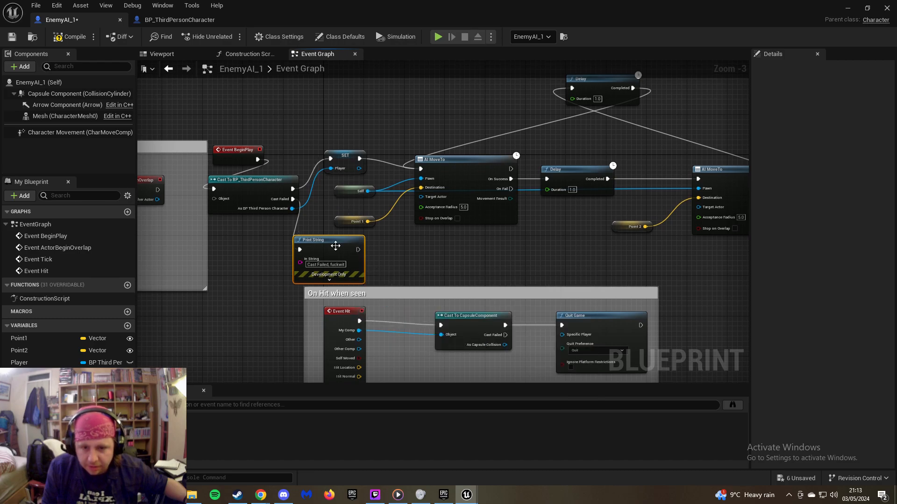
Nudge the Print String node slightly to the right beneath the BP_ThirdPersonCharacter cast
{"action": "mouse_move", "coordinate": [330, 244]}
{"action": "left_mouse_down"}
{"action": "mouse_move", "coordinate": [323, 241]}
{"action": "mouse_move", "coordinate": [336, 242]}
{"action": "left_mouse_up"}
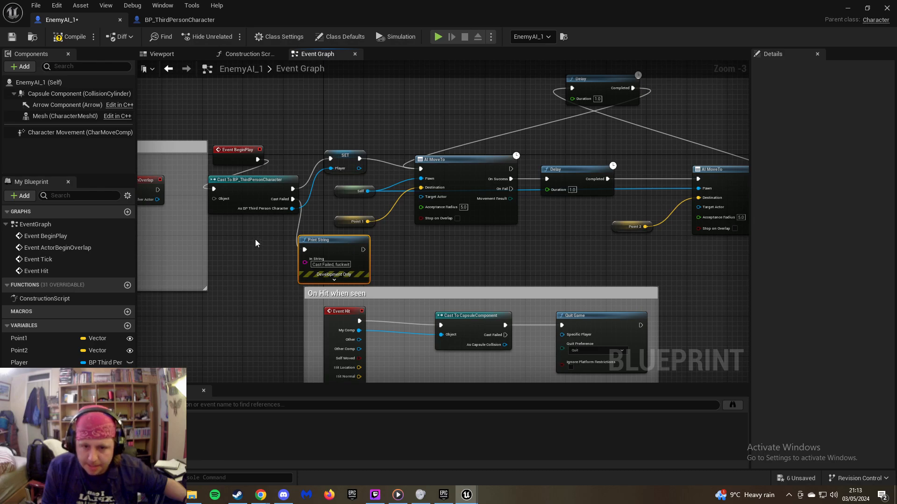
{"action": "left_click_drag", "start_coordinate": [359, 168], "coordinate": [385, 275]}
{"action": "right_click", "coordinate": [405, 247]}
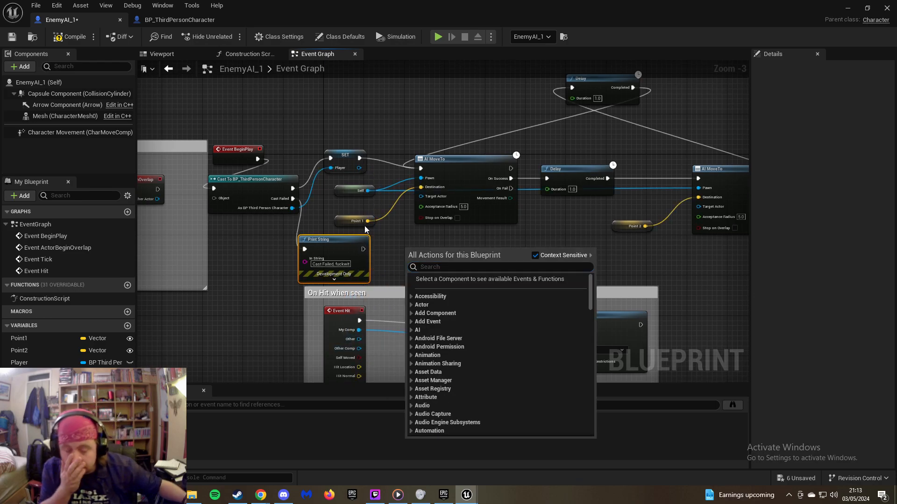
{"action": "right_click", "coordinate": [364, 225]}
{"action": "left_click", "coordinate": [265, 253]}
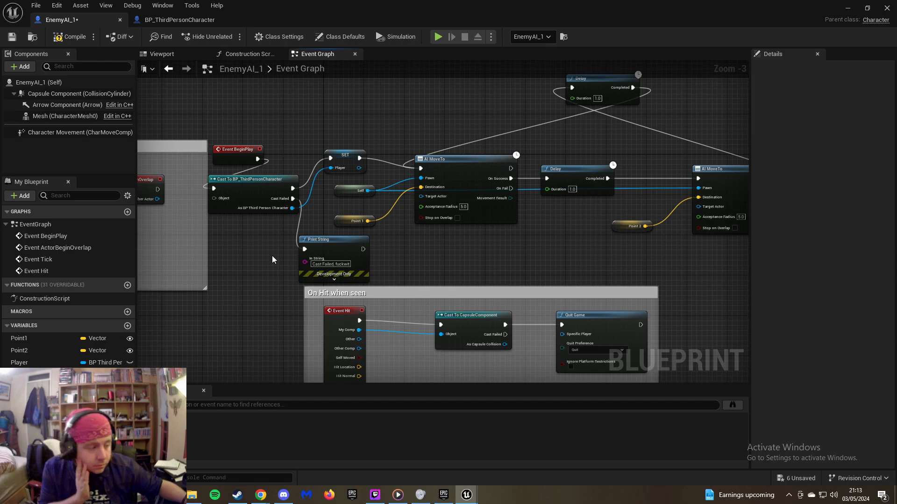
Delete the Cast To BP_ThirdPersonCharacter node and the Print String node attached to its Cast Failed output
{"action": "right_click_drag", "start_coordinate": [276, 256], "coordinate": [242, 177]}
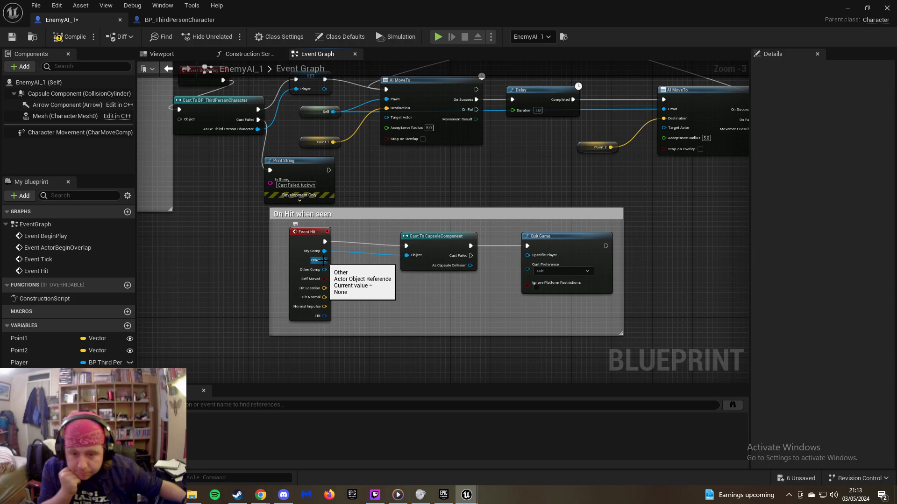
{"action": "right_click_drag", "start_coordinate": [364, 210], "coordinate": [365, 238]}
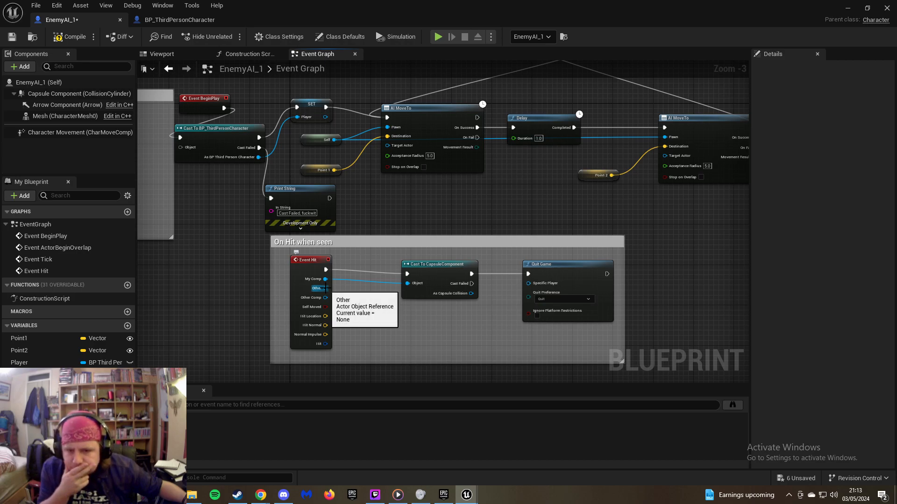
{"action": "left_click", "coordinate": [237, 133]}
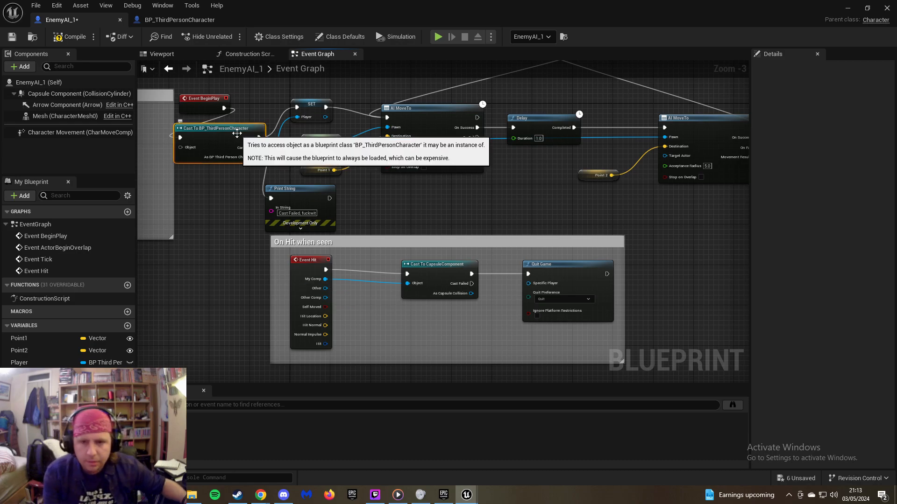
{"action": "key", "text": "Delete"}
{"action": "left_click", "coordinate": [300, 192]}
{"action": "key", "text": "Delete"}
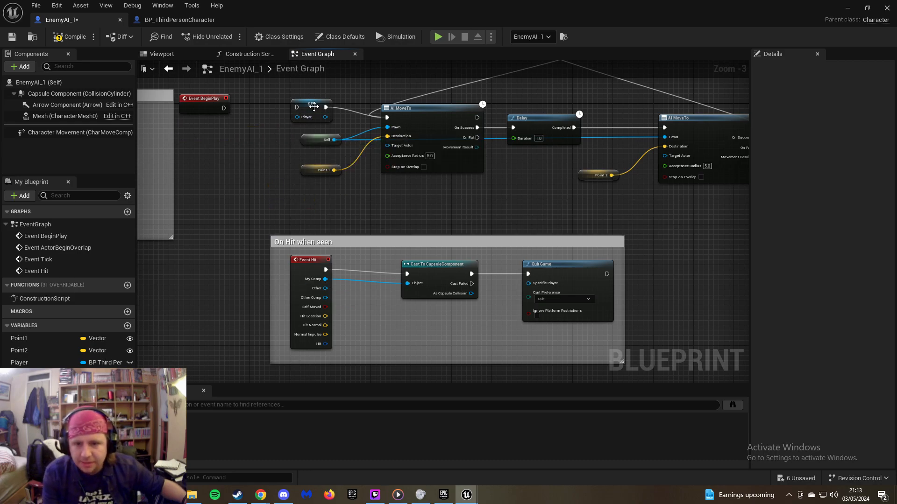
Remove the Set Player node and connect Event BeginPlay directly to the first AI MoveTo, placing the event just beside it
{"action": "left_click_drag", "start_coordinate": [190, 105], "coordinate": [265, 116]}
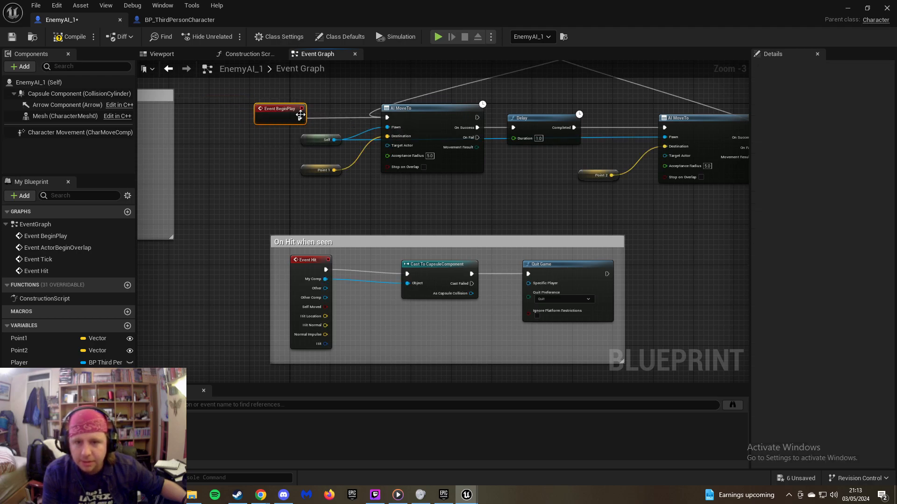
{"action": "left_click_drag", "start_coordinate": [300, 114], "coordinate": [324, 111]}
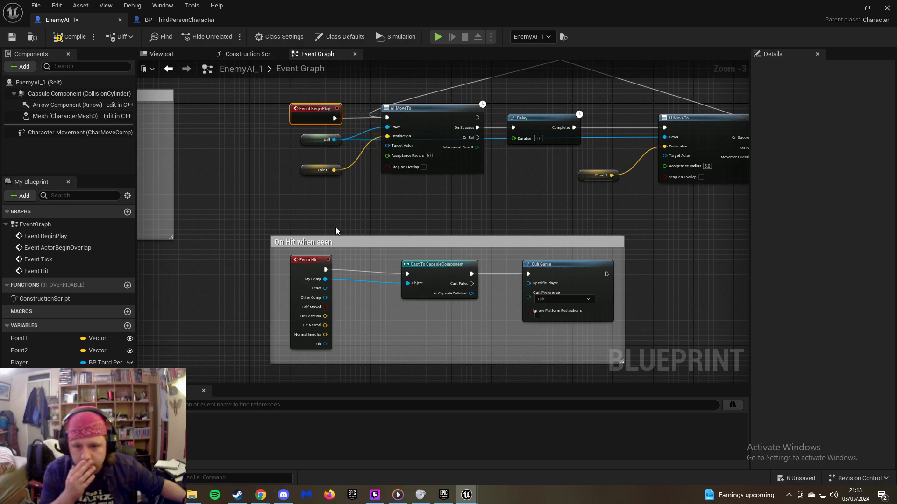
Search the actions available from Event Hit's Other output for "if", "Conditi" and "bran"
{"action": "right_click_drag", "start_coordinate": [335, 225], "coordinate": [307, 189]}
{"action": "left_click_drag", "start_coordinate": [299, 250], "coordinate": [337, 287]}
{"action": "type", "text": "if"}
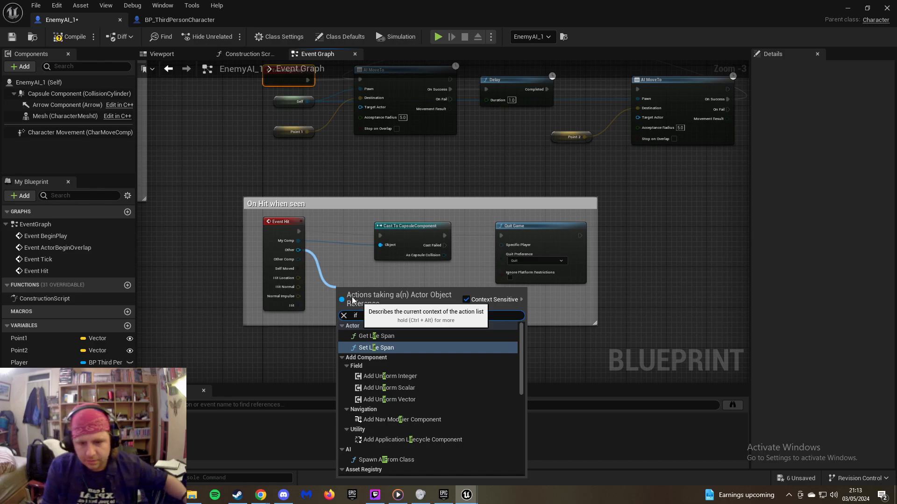
{"action": "scroll", "coordinate": [392, 357], "scroll_direction": "down", "scroll_amount": 10}
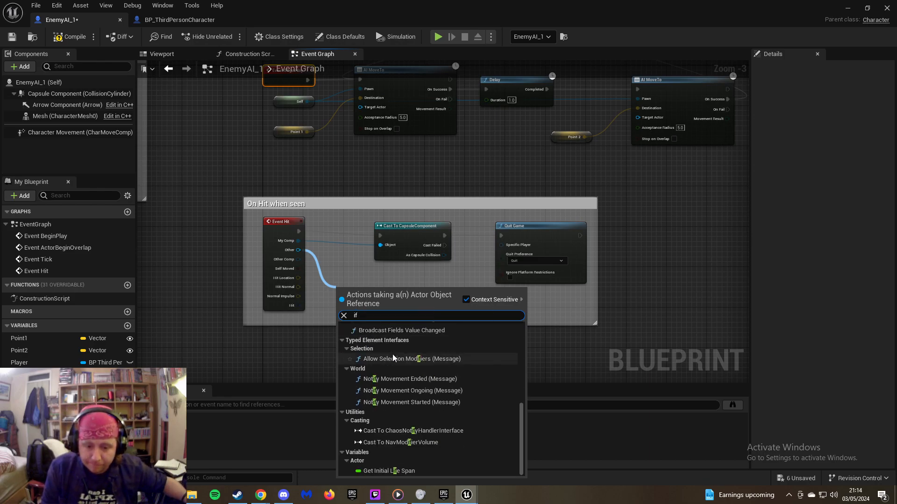
{"action": "scroll", "coordinate": [392, 354], "scroll_direction": "up", "scroll_amount": 10}
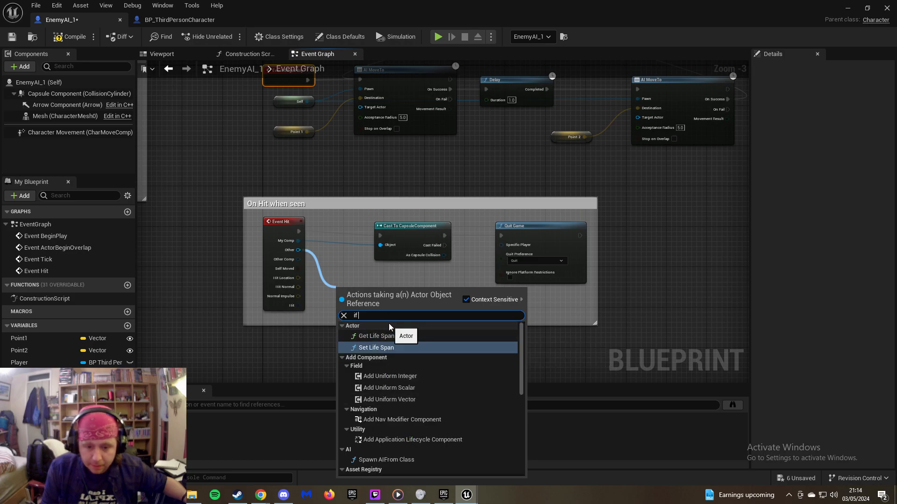
{"action": "key", "text": "BackSpace"}
{"action": "key", "text": "BackSpace"}
{"action": "type", "text": "Conditi"}
{"action": "key", "text": "BackSpace"}
{"action": "key", "text": "BackSpace"}
{"action": "key", "text": "BackSpace"}
{"action": "key", "text": "BackSpace"}
{"action": "key", "text": "BackSpace"}
{"action": "key", "text": "BackSpace"}
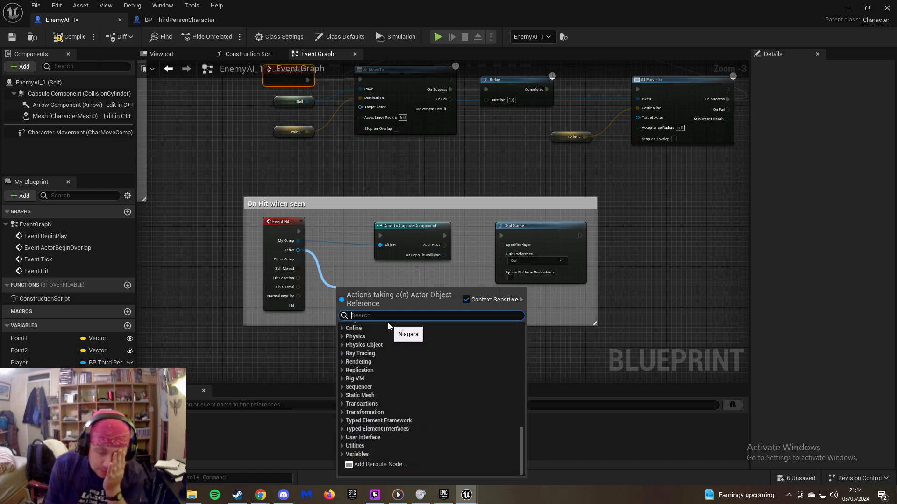
{"action": "type", "text": "bran"}
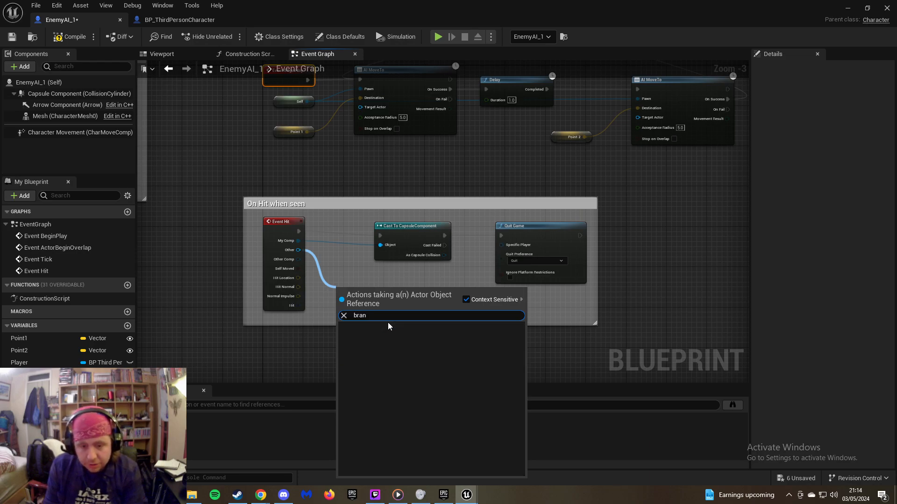
{"action": "key", "text": "BackSpace"}
{"action": "key", "text": "BackSpace"}
{"action": "key", "text": "BackSpace"}
{"action": "key", "text": "BackSpace"}
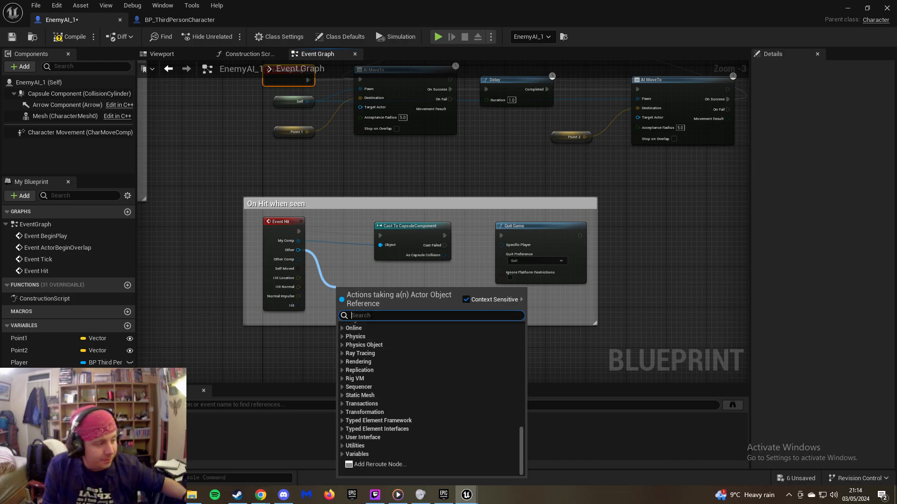
Search the Other output's actions for "for" and "branc", and bring up the "ue5 exit editor in blueprint" search page in Chrome
{"action": "type", "text": "for"}
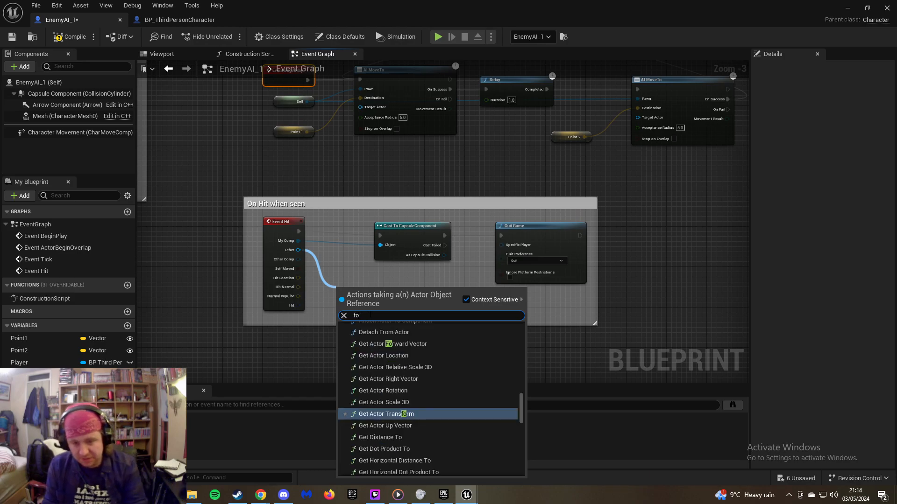
{"action": "key", "text": "BackSpace"}
{"action": "key", "text": "BackSpace"}
{"action": "key", "text": "BackSpace"}
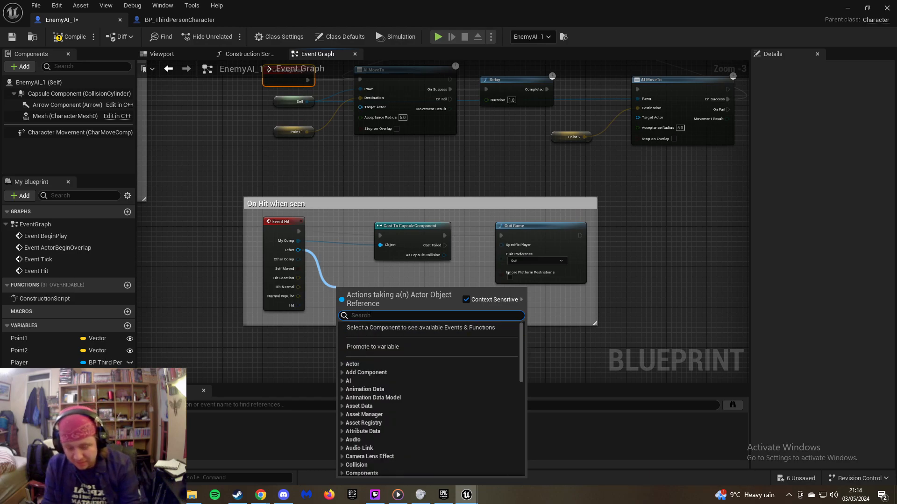
{"action": "type", "text": "branc"}
{"action": "key", "text": "BackSpace"}
{"action": "key", "text": "BackSpace"}
{"action": "key", "text": "BackSpace"}
{"action": "key", "text": "BackSpace"}
{"action": "key", "text": "BackSpace"}
{"action": "type", "text": "boll"}
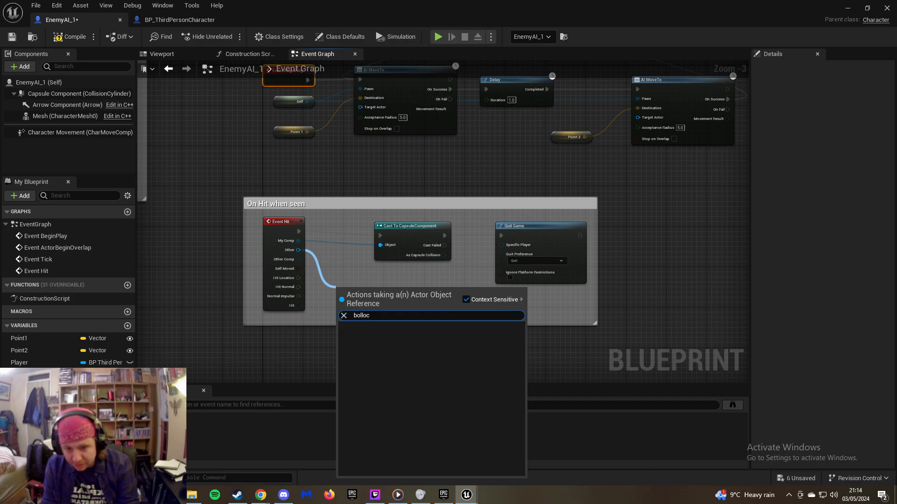
{"action": "type", "text": "oc"}
{"action": "key", "text": "BackSpace"}
{"action": "key", "text": "BackSpace"}
{"action": "key", "text": "BackSpace"}
{"action": "key", "text": "BackSpace"}
{"action": "key", "text": "BackSpace"}
{"action": "key", "text": "BackSpace"}
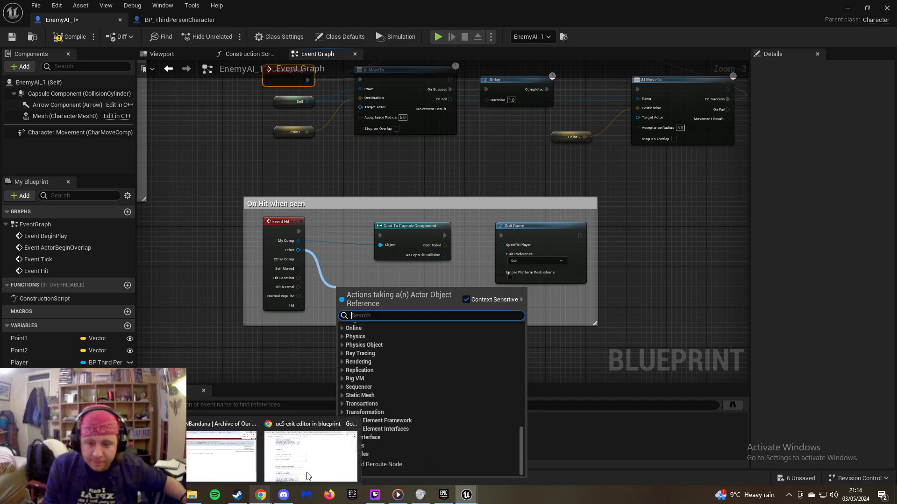
{"action": "left_click", "coordinate": [310, 470]}
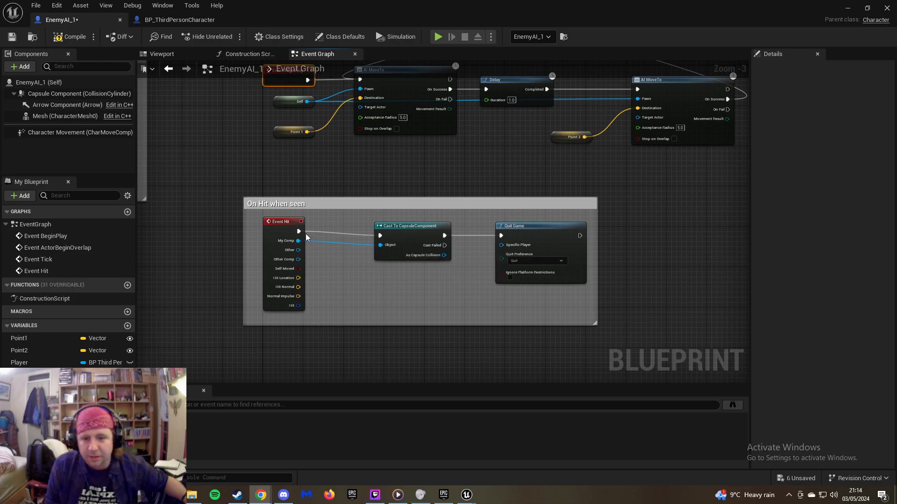
Try inserting a Branch node between Event Hit and Cast To CapsuleComponent
{"action": "left_click_drag", "start_coordinate": [298, 231], "coordinate": [340, 289]}
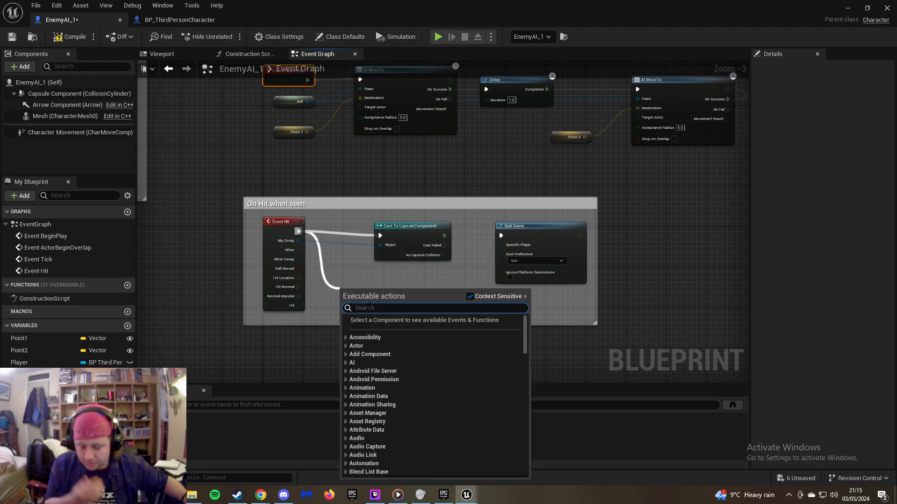
{"action": "type", "text": "brn"}
{"action": "key", "text": "BackSpace"}
{"action": "type", "text": "an"}
{"action": "key", "text": "Return"}
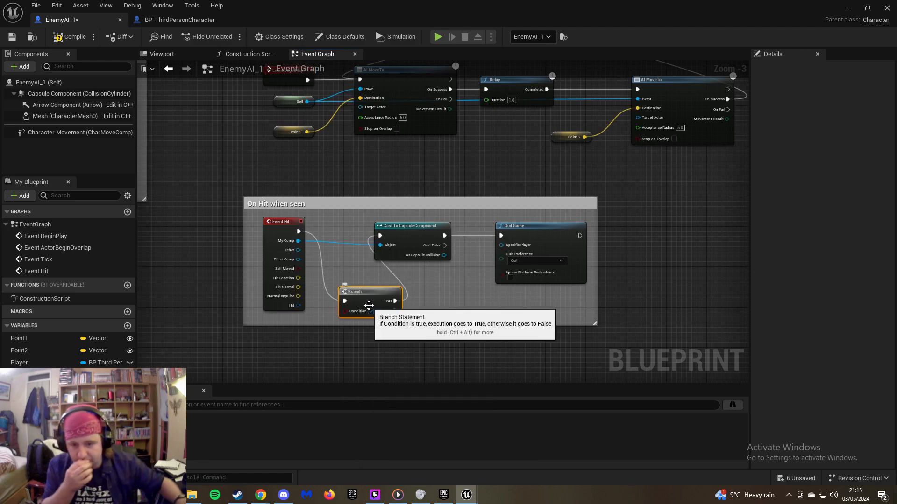
Move Cast To CapsuleComponent closer to Event Hit, delete the Branch node between them and reconnect Event Hit's execution output to the cast
{"action": "left_click_drag", "start_coordinate": [410, 233], "coordinate": [356, 222]}
{"action": "left_click", "coordinate": [365, 299]}
{"action": "key", "text": "Delete"}
{"action": "left_click_drag", "start_coordinate": [298, 231], "coordinate": [340, 231]}
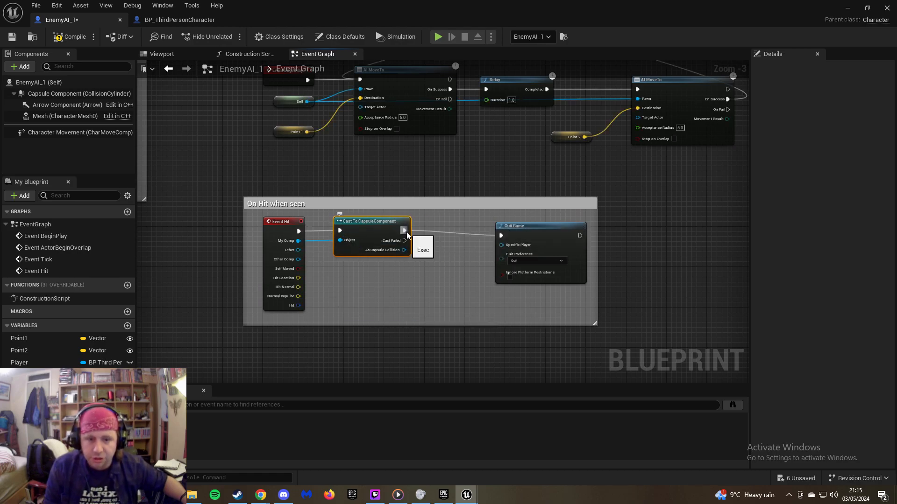
Insert a Branch node between Cast To CapsuleComponent and Quit Game, and align the nodes in one row
{"action": "left_click_drag", "start_coordinate": [530, 231], "coordinate": [600, 232]}
{"action": "left_click_drag", "start_coordinate": [404, 231], "coordinate": [447, 248]}
{"action": "type", "text": "bran"}
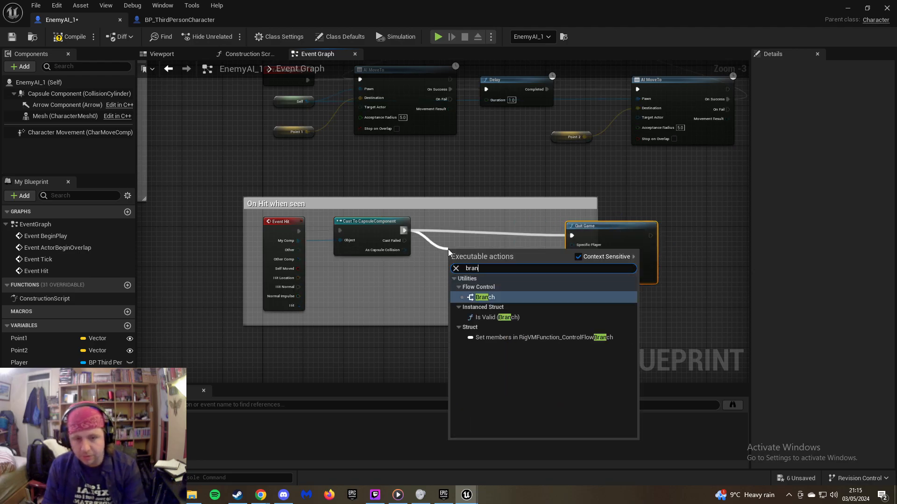
{"action": "key", "text": "Return"}
{"action": "left_click_drag", "start_coordinate": [476, 251], "coordinate": [471, 221]}
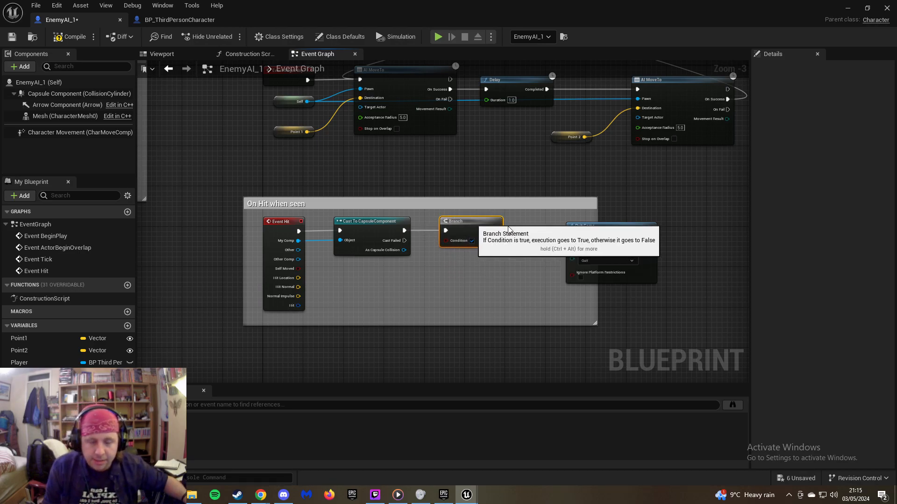
{"action": "left_click_drag", "start_coordinate": [590, 231], "coordinate": [564, 223]}
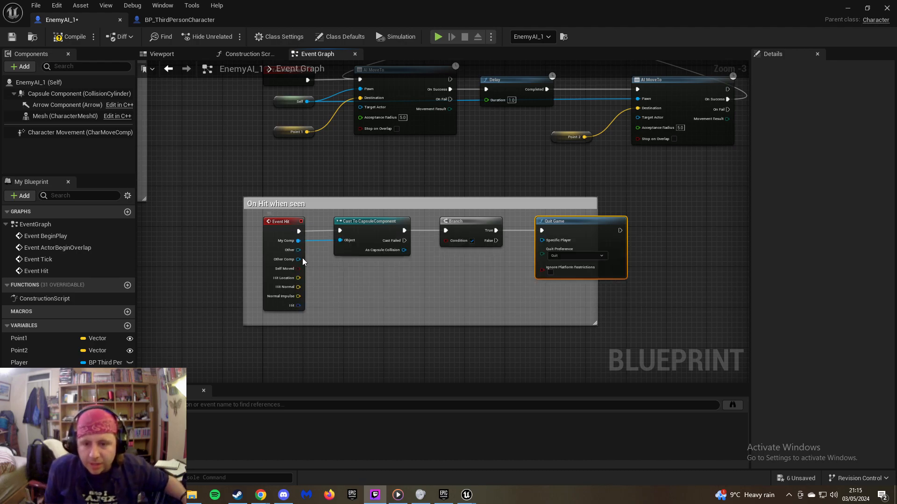
{"action": "left_click_drag", "start_coordinate": [298, 250], "coordinate": [367, 283]}
{"action": "left_click", "coordinate": [380, 271]}
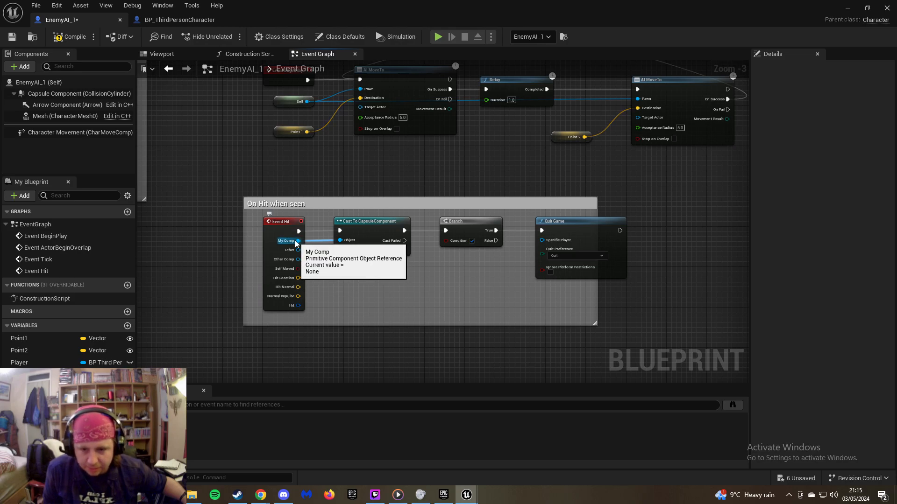
Widen the On Hit when seen comment box so that it encloses the whole Quit Game node
{"action": "scroll", "coordinate": [297, 242], "scroll_direction": "up", "scroll_amount": 3}
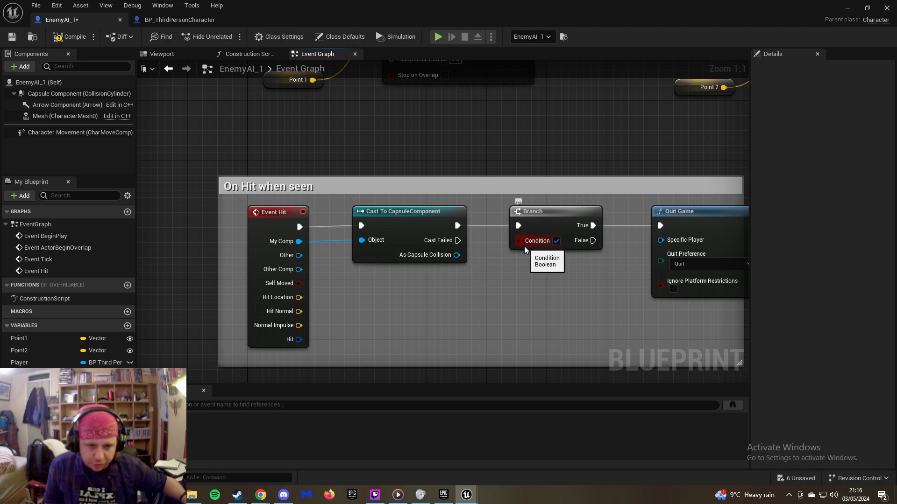
{"action": "right_click_drag", "start_coordinate": [667, 199], "coordinate": [551, 181]}
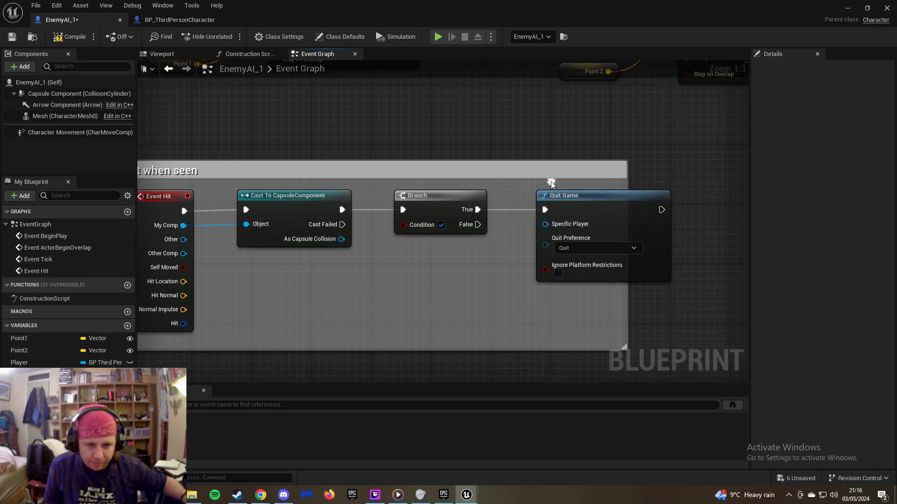
{"action": "right_click_drag", "start_coordinate": [490, 202], "coordinate": [466, 197]}
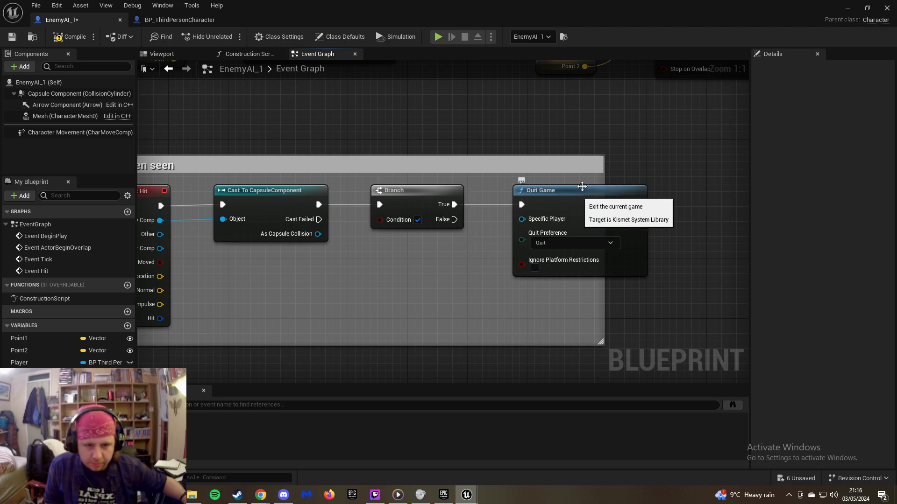
{"action": "left_click_drag", "start_coordinate": [602, 170], "coordinate": [653, 174]}
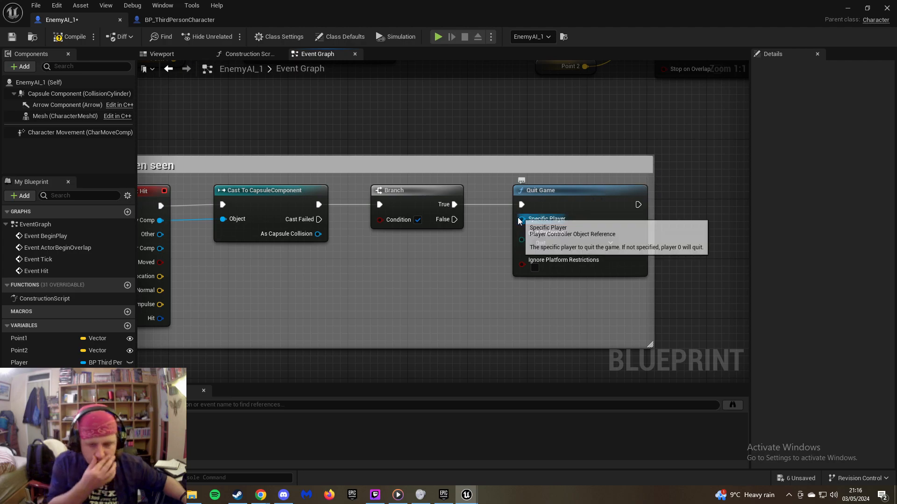
Search the actions available from Event Hit's Other output for "get" and examine the Get functions offered for an actor reference
{"action": "right_click_drag", "start_coordinate": [389, 274], "coordinate": [479, 241]}
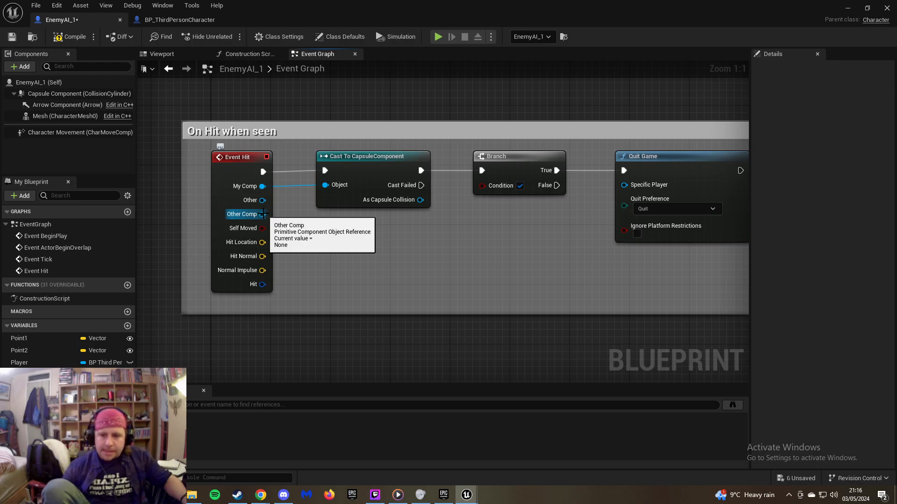
{"action": "left_click_drag", "start_coordinate": [263, 199], "coordinate": [332, 251]}
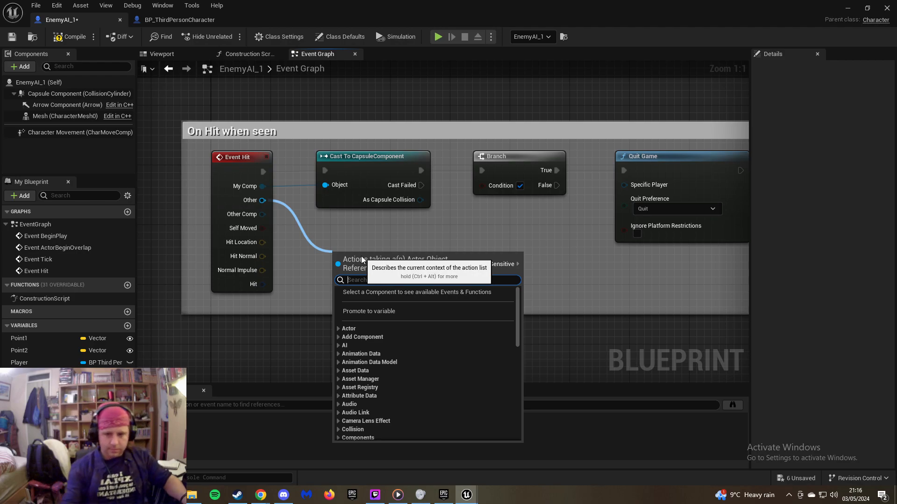
{"action": "type", "text": "get"}
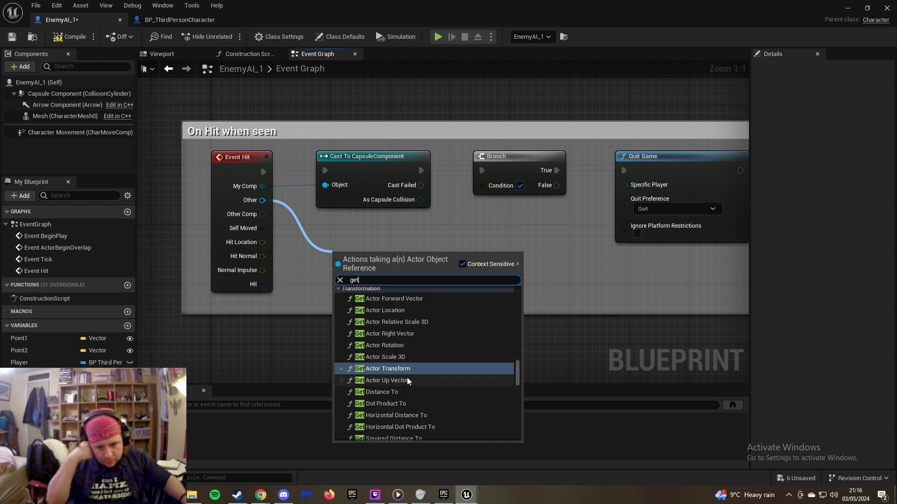
{"action": "scroll", "coordinate": [404, 374], "scroll_direction": "up", "scroll_amount": 4}
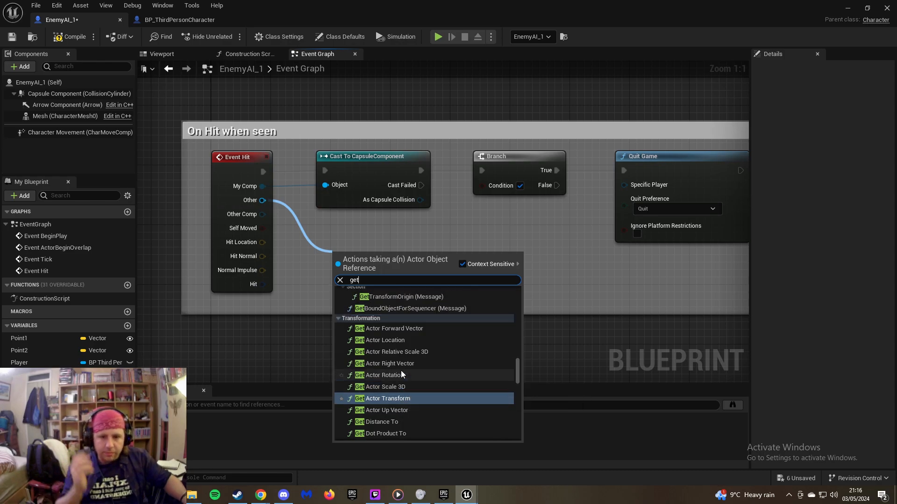
{"action": "scroll", "coordinate": [401, 370], "scroll_direction": "up", "scroll_amount": 6}
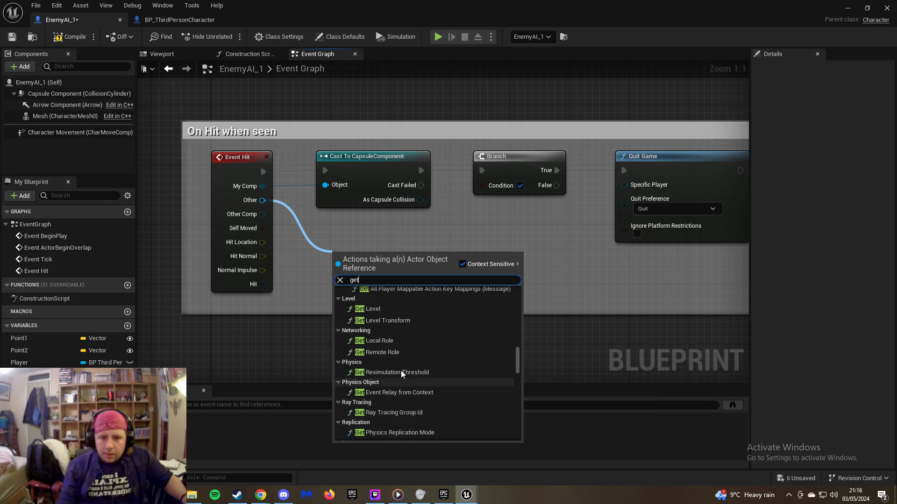
{"action": "scroll", "coordinate": [400, 371], "scroll_direction": "down", "scroll_amount": 10}
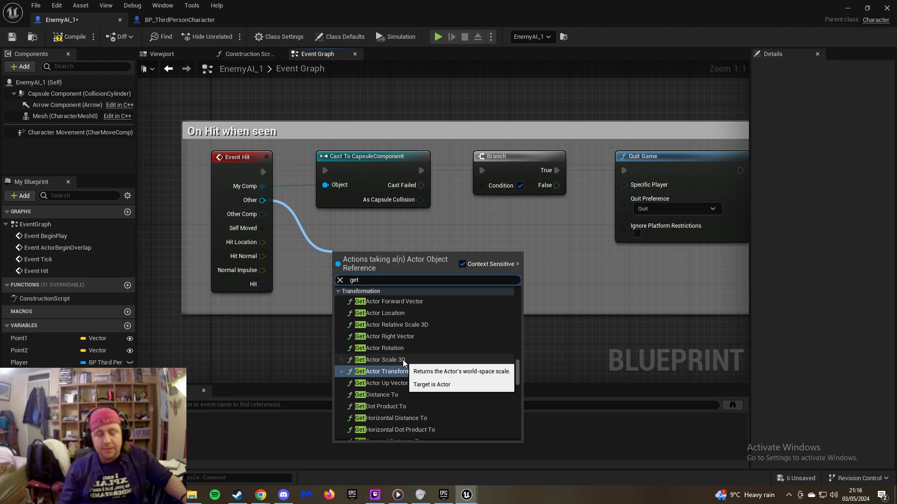
{"action": "key", "text": "BackSpace"}
{"action": "key", "text": "BackSpace"}
{"action": "key", "text": "BackSpace"}
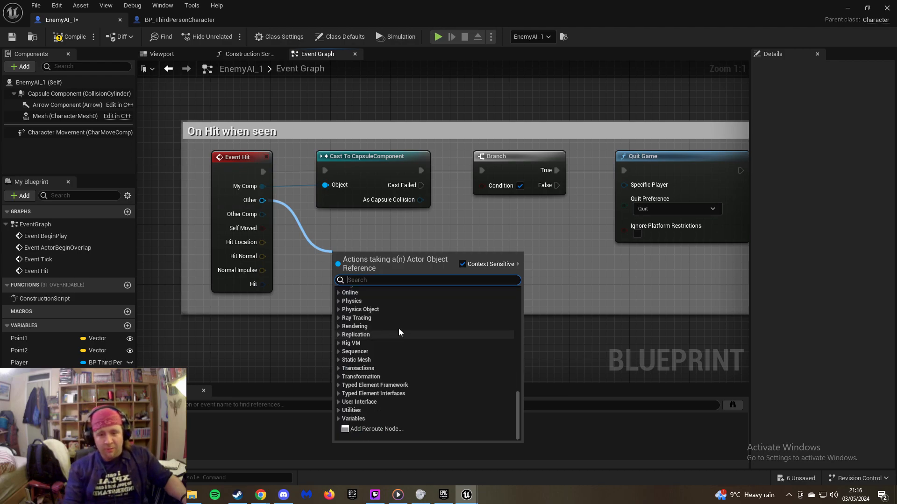
{"action": "left_click", "coordinate": [299, 298]}
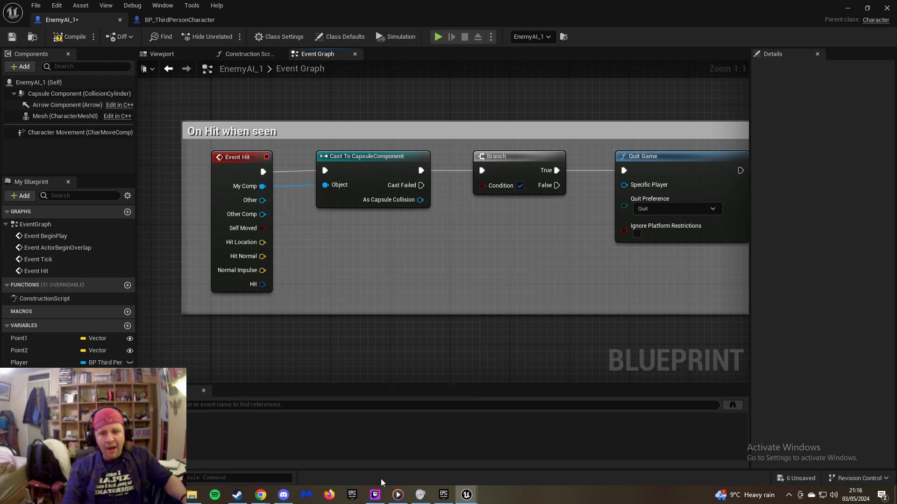
Switch to the Chrome window with the "ue5 blueprint branch" search to consult it
{"action": "mouse_move", "coordinate": [265, 496]}
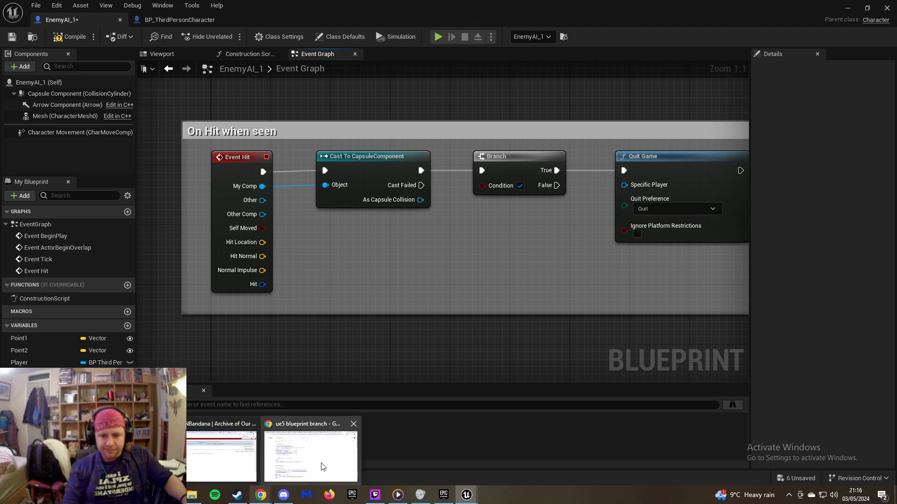
{"action": "left_click", "coordinate": [321, 463]}
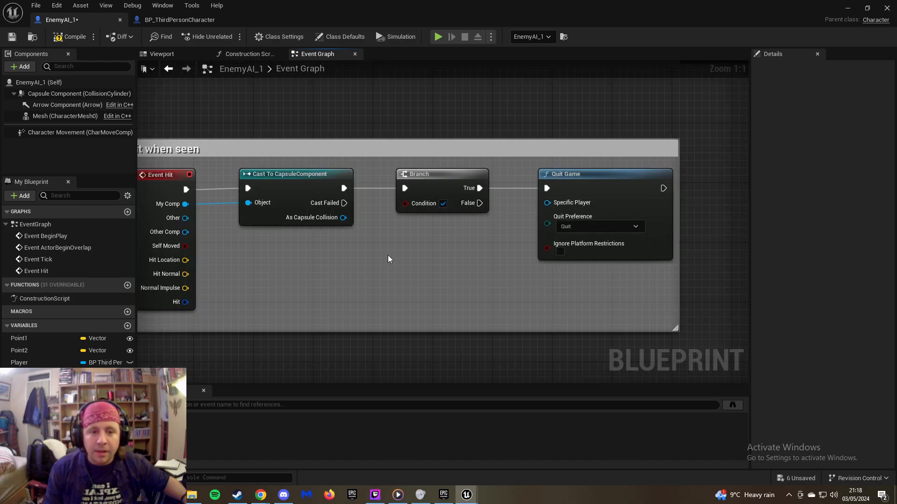
Compile and save the EnemyAI_1 blueprint with the Branch node in its On Hit when seen logic
{"action": "scroll", "coordinate": [388, 255], "scroll_direction": "down", "scroll_amount": 6}
{"action": "mouse_move", "coordinate": [391, 232]}
{"action": "right_mouse_down"}
{"action": "mouse_move", "coordinate": [432, 218]}
{"action": "mouse_move", "coordinate": [388, 215]}
{"action": "mouse_move", "coordinate": [396, 230]}
{"action": "right_mouse_up"}
{"action": "scroll", "coordinate": [444, 219], "scroll_direction": "up", "scroll_amount": 4}
{"action": "scroll", "coordinate": [388, 216], "scroll_direction": "down", "scroll_amount": 2}
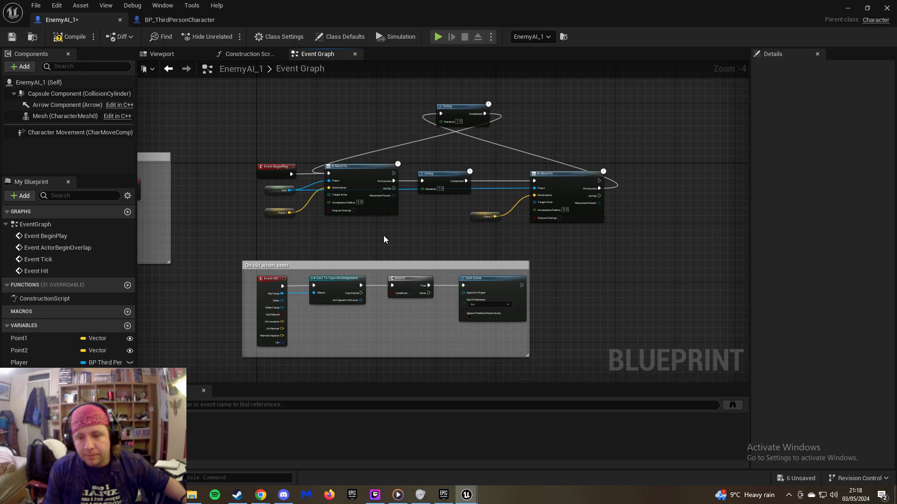
{"action": "right_click_drag", "start_coordinate": [383, 240], "coordinate": [424, 235]}
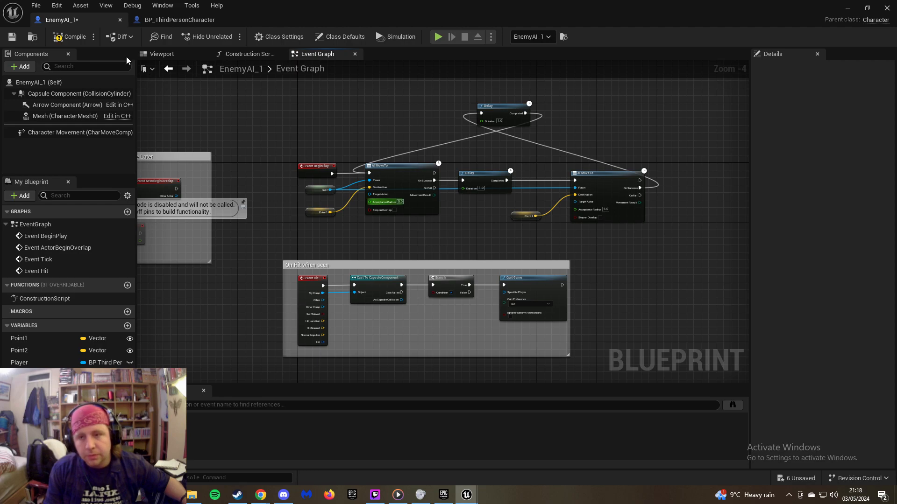
{"action": "left_click", "coordinate": [76, 40]}
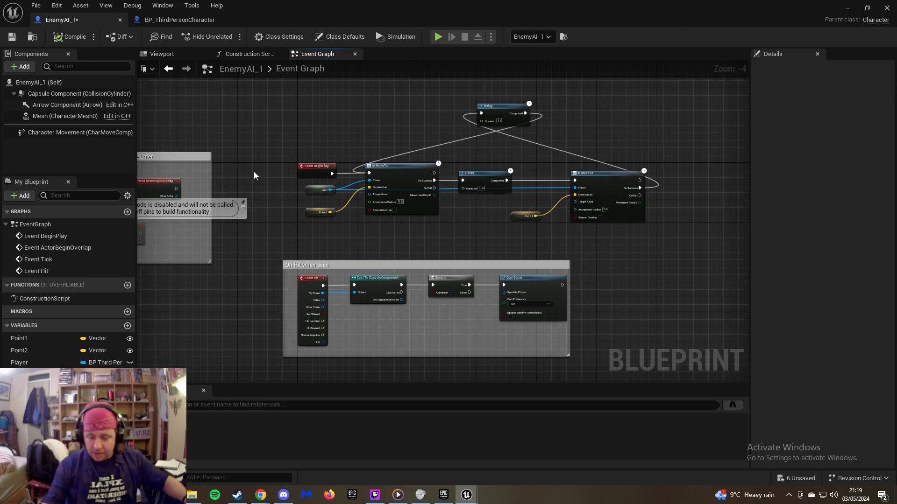
{"action": "key", "text": "ctrl+s"}
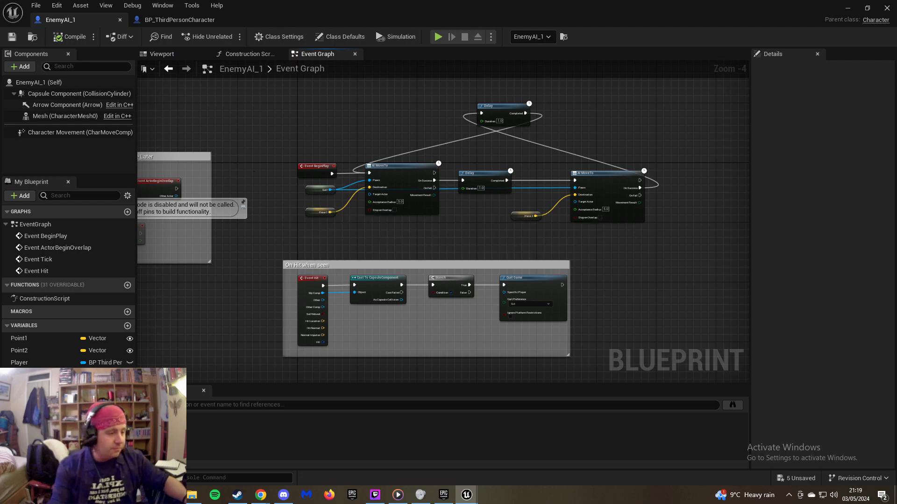